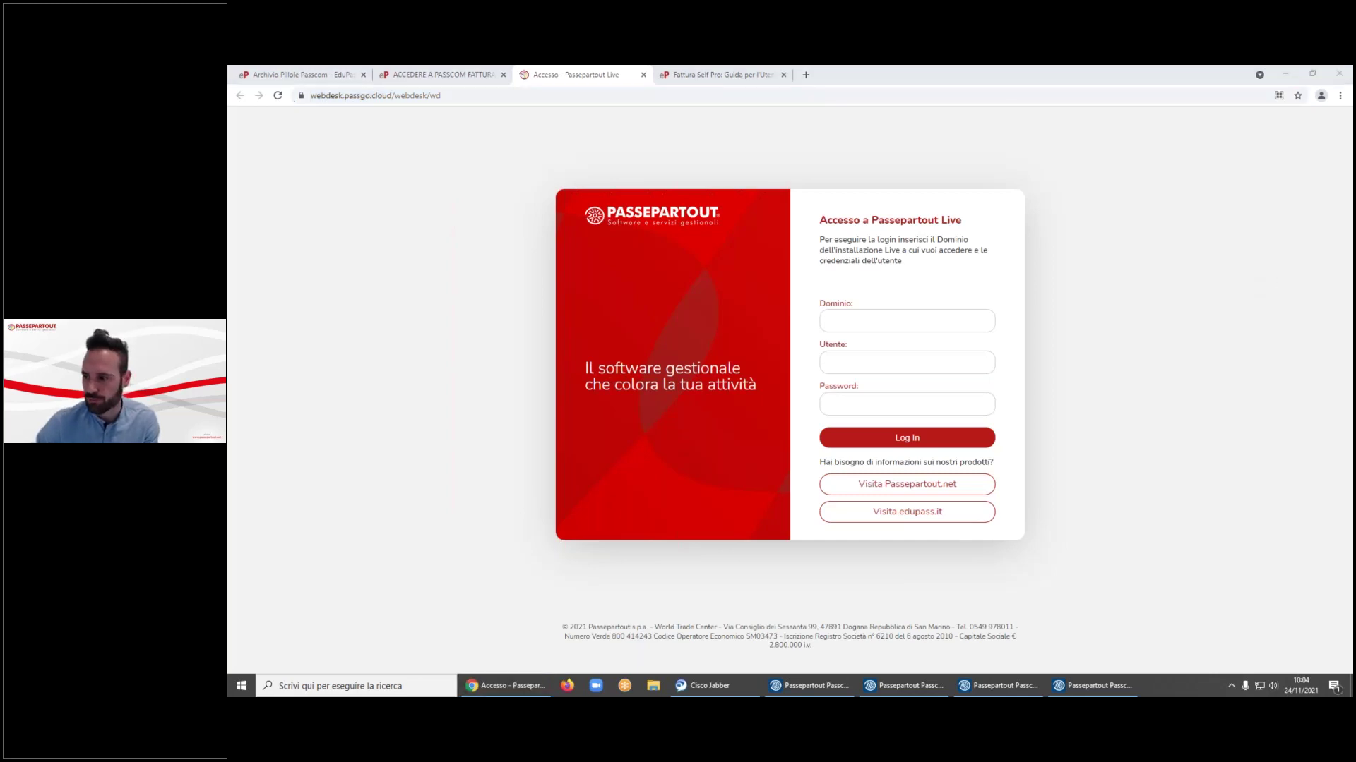
- Minimize the Chrome login page so the Passcom window is visible again
left_click(1203, 210)
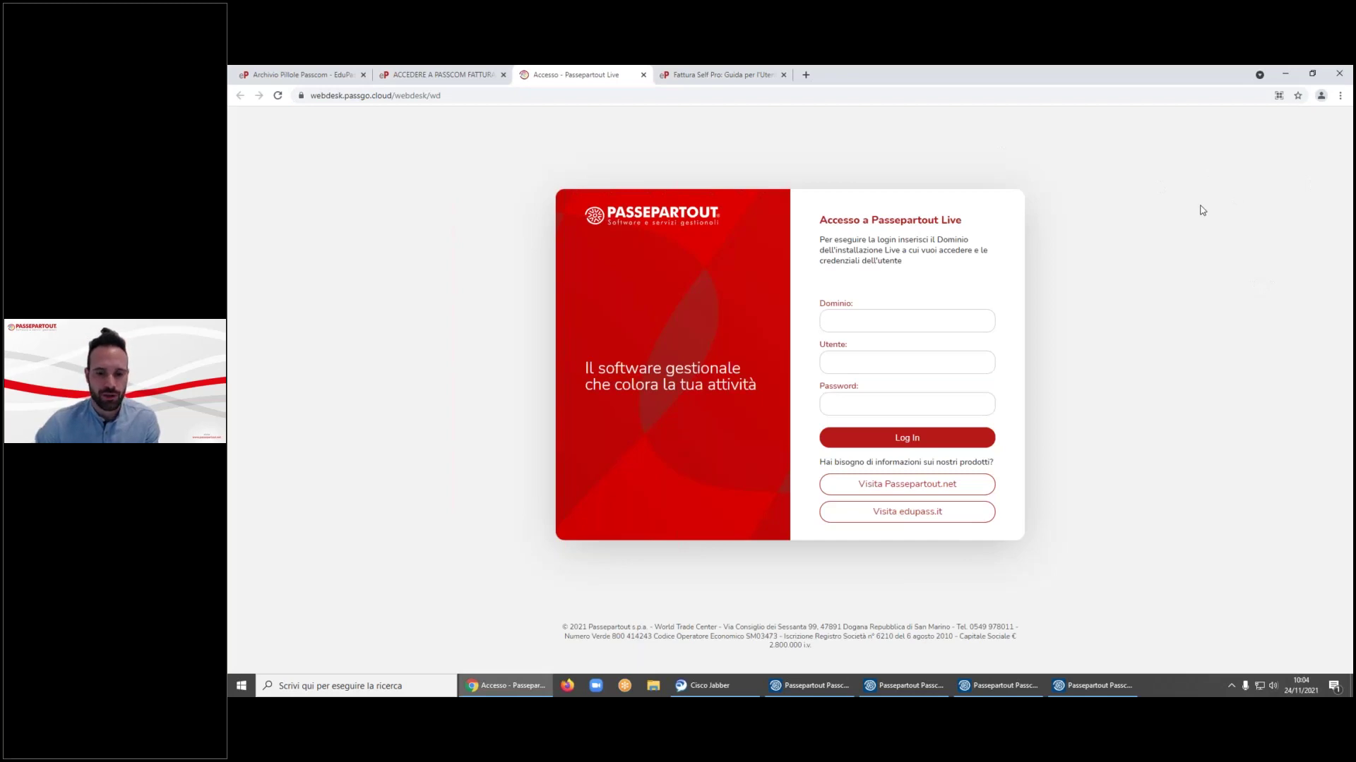
left_click(447, 95)
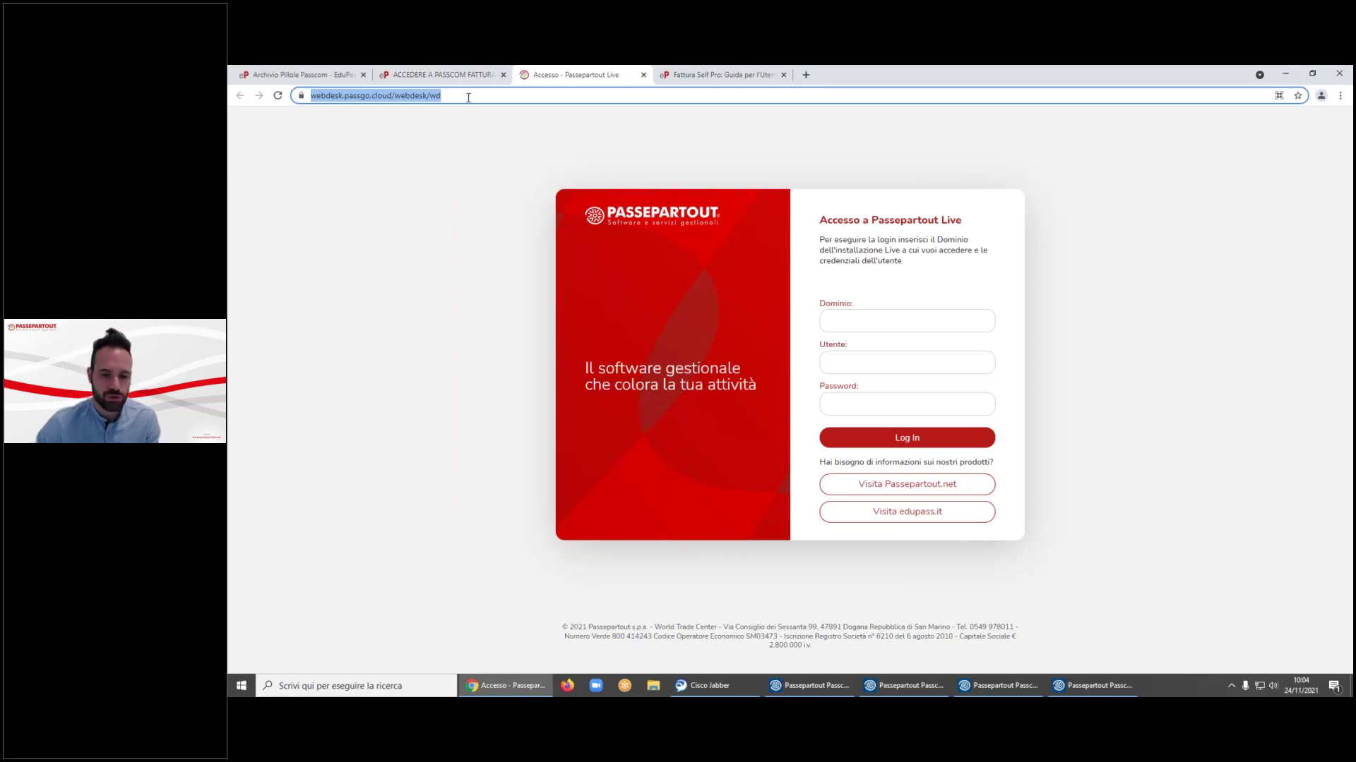
left_click(1285, 73)
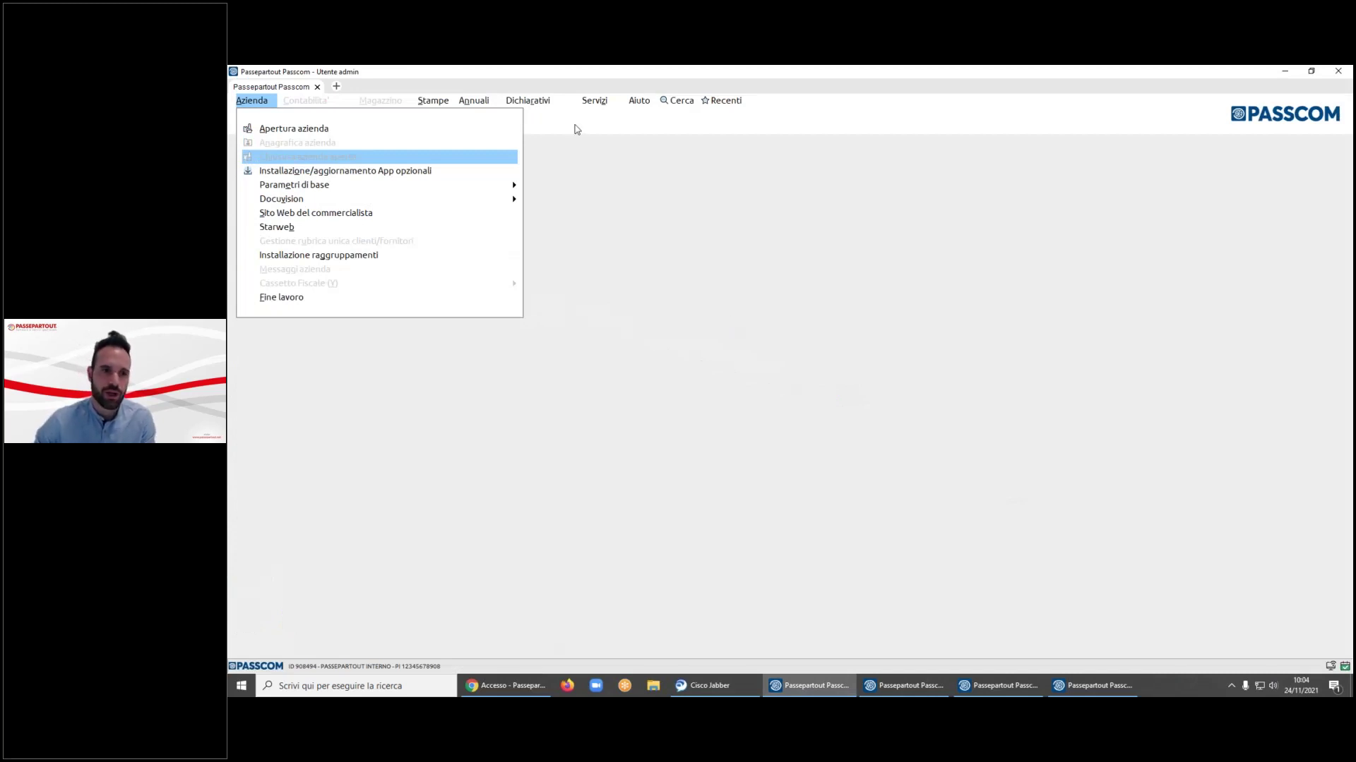
- Open Servizi > Configurazioni > Amministrazione utenti, entering the administrator password
left_click(595, 100)
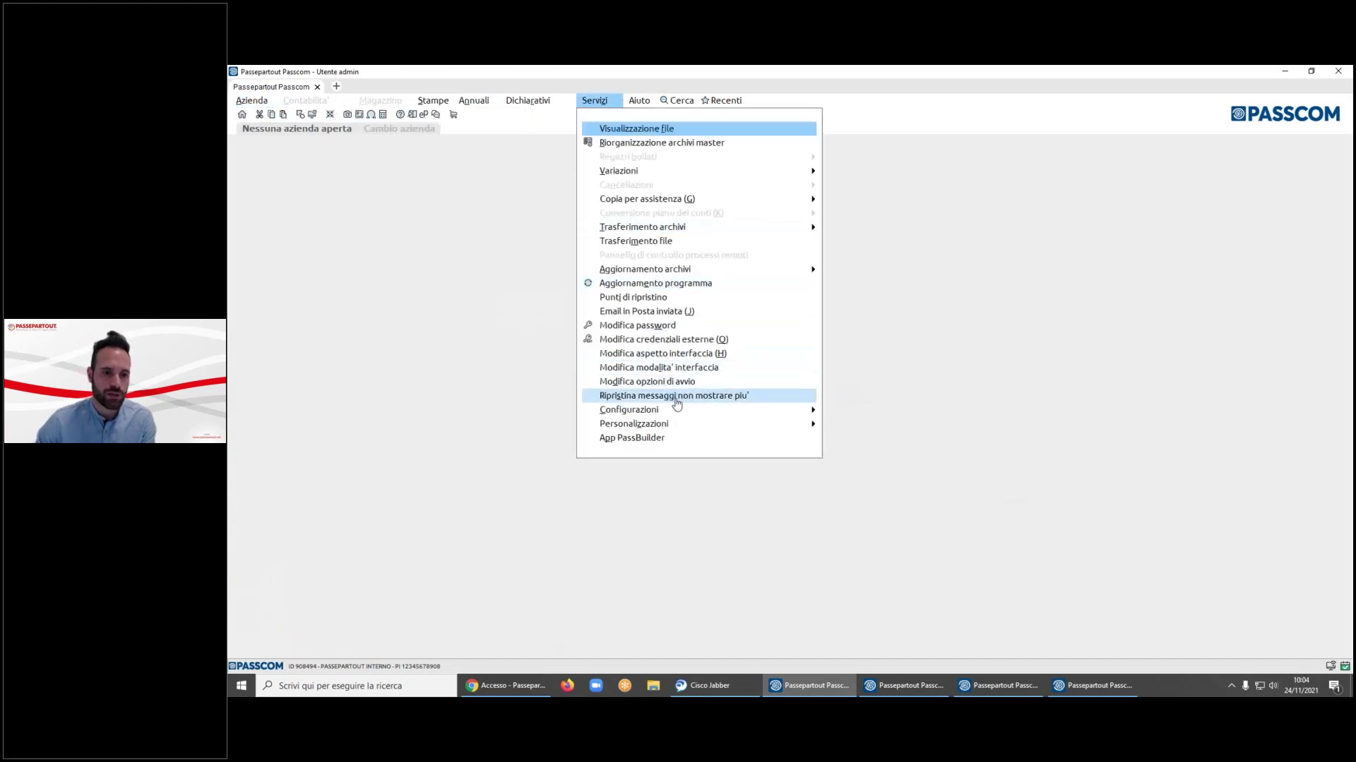
mouse_move(675, 409)
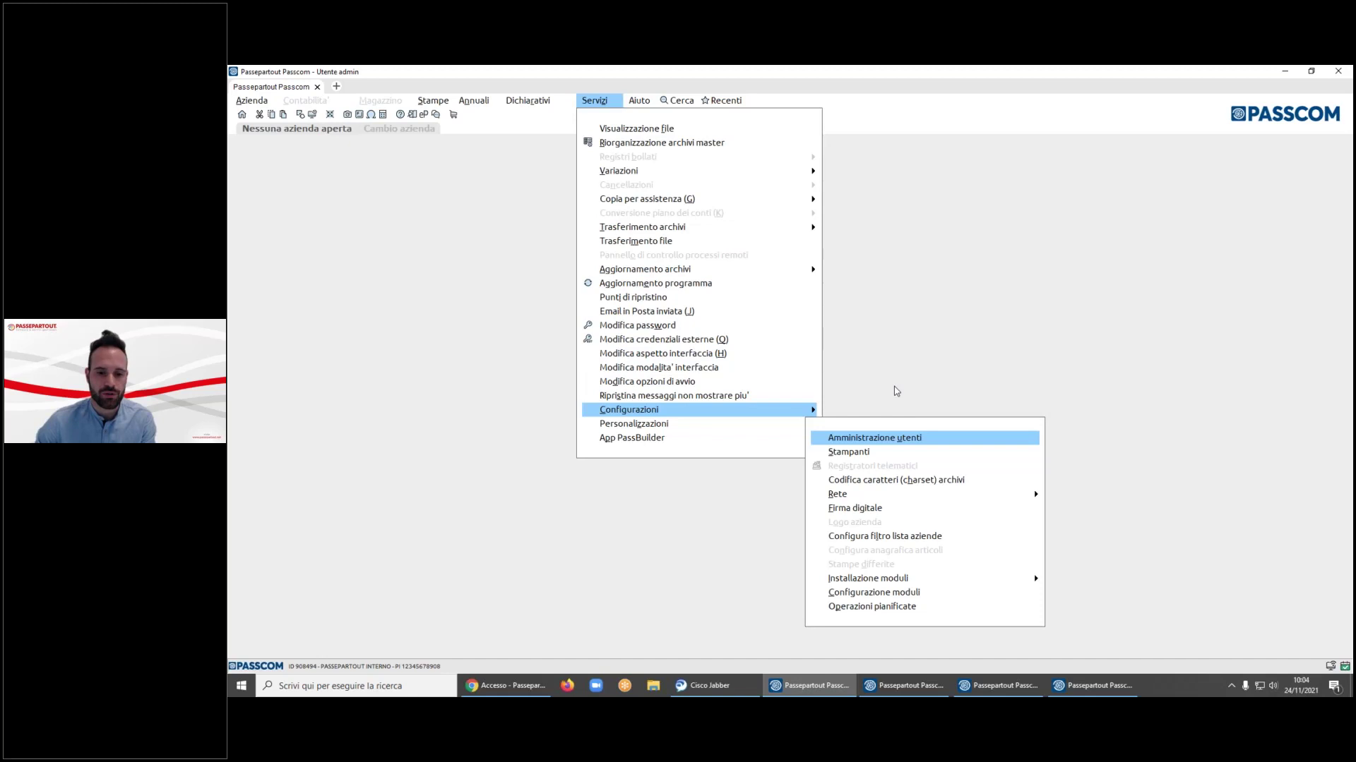
left_click(926, 440)
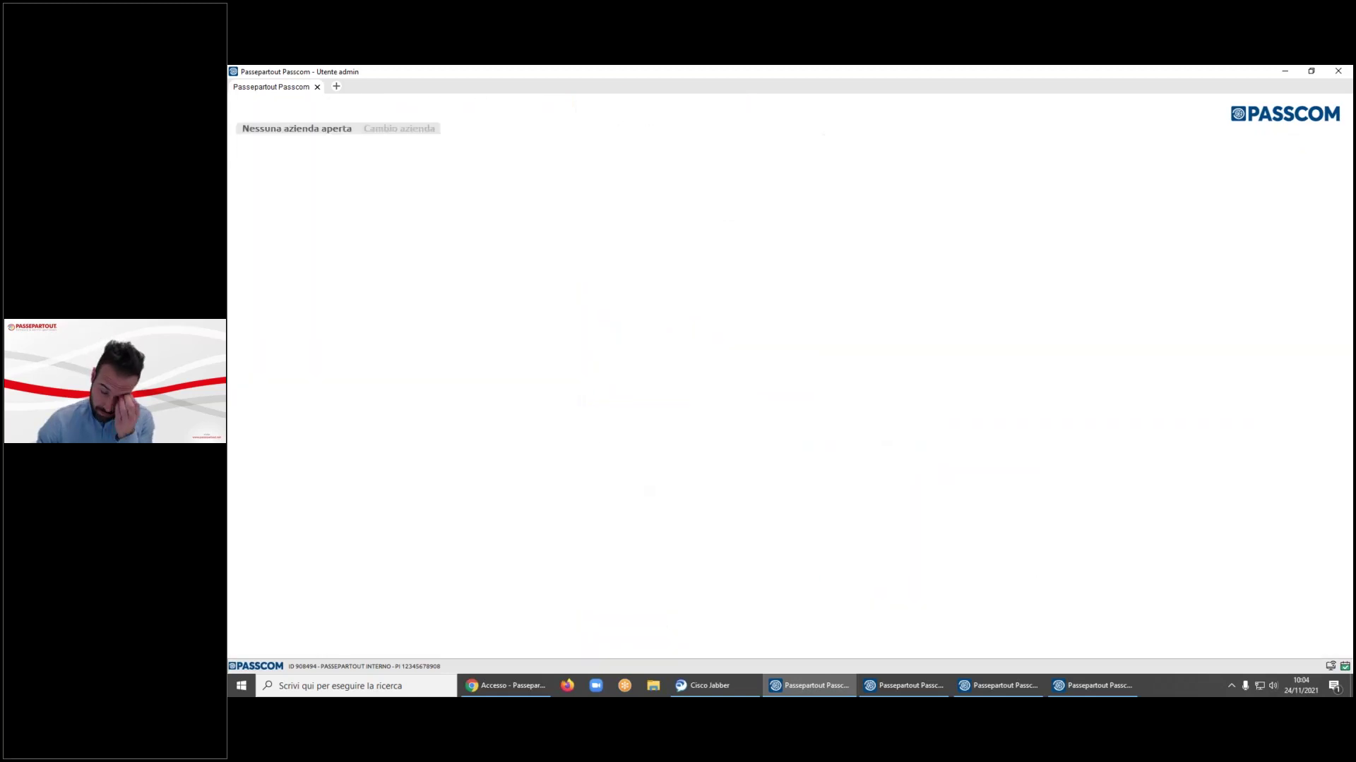
type("admin")
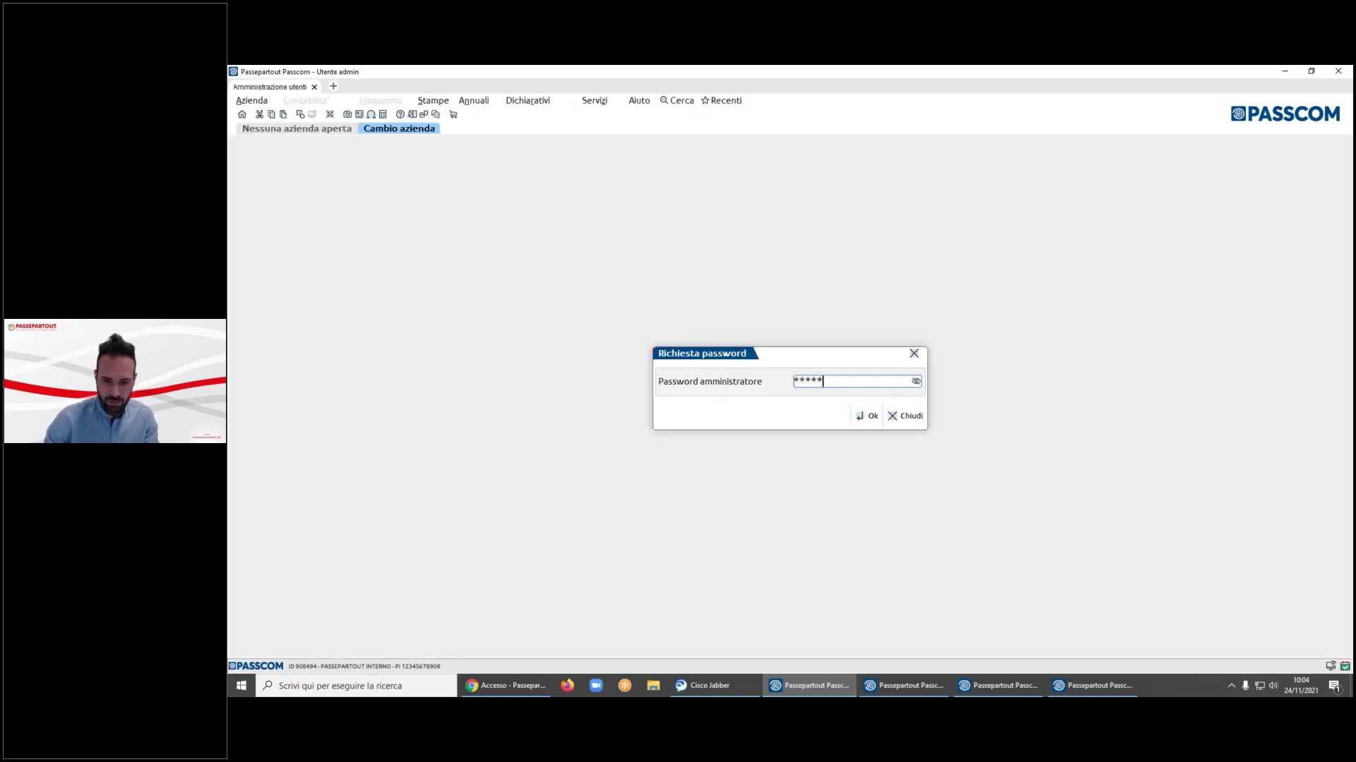
key("Return")
- Browse the user list, checking each user's group
key("Down")
key("Down")
key("Down")
key("Down")
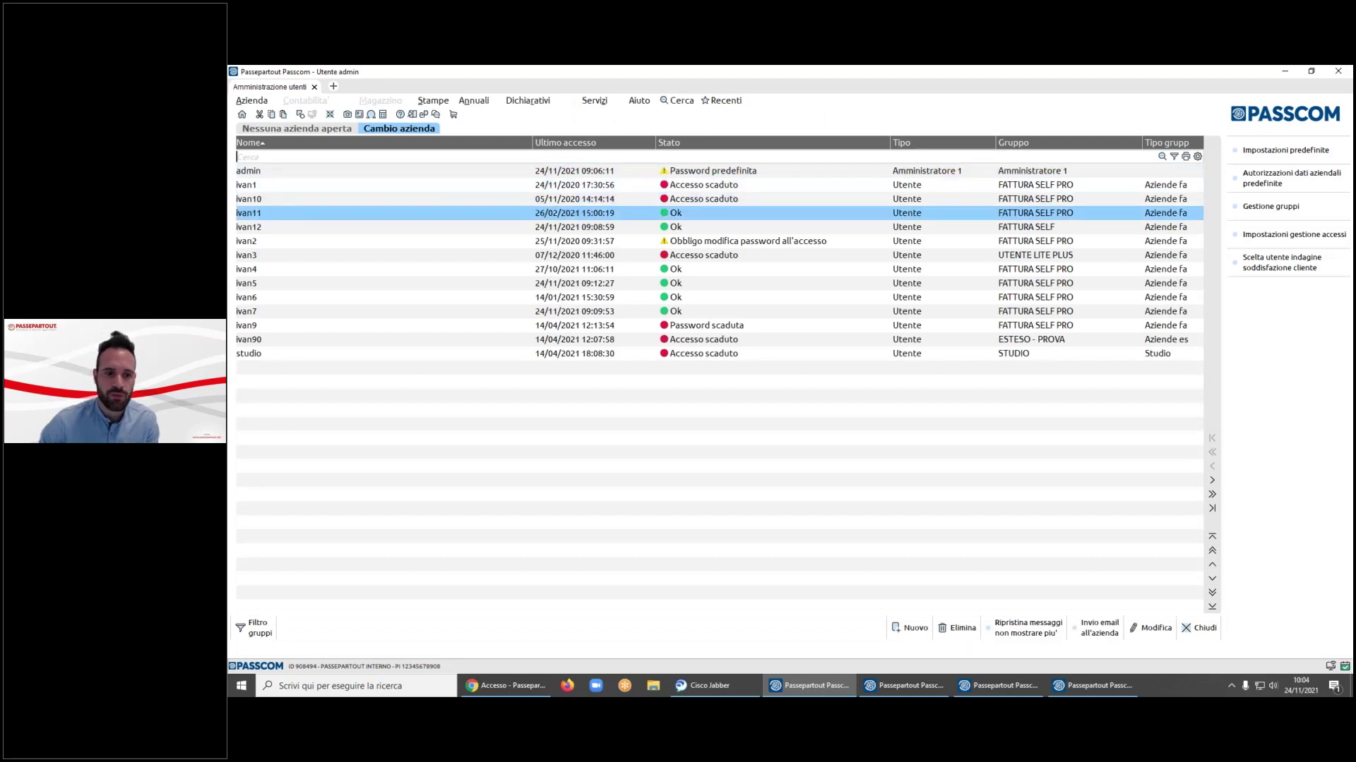
key("Up")
key("Up")
key("Up")
key("Up")
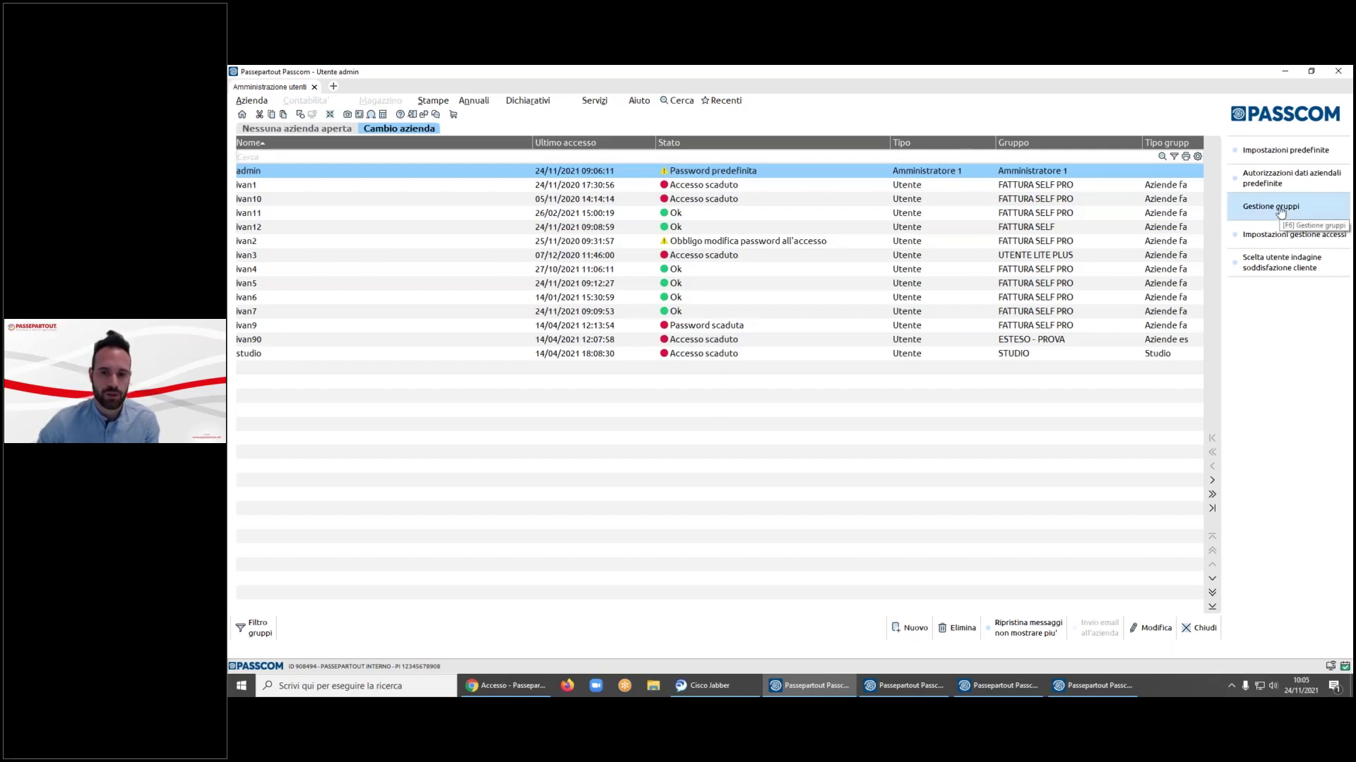
key("Down")
key("Down")
key("Down")
key("Down")
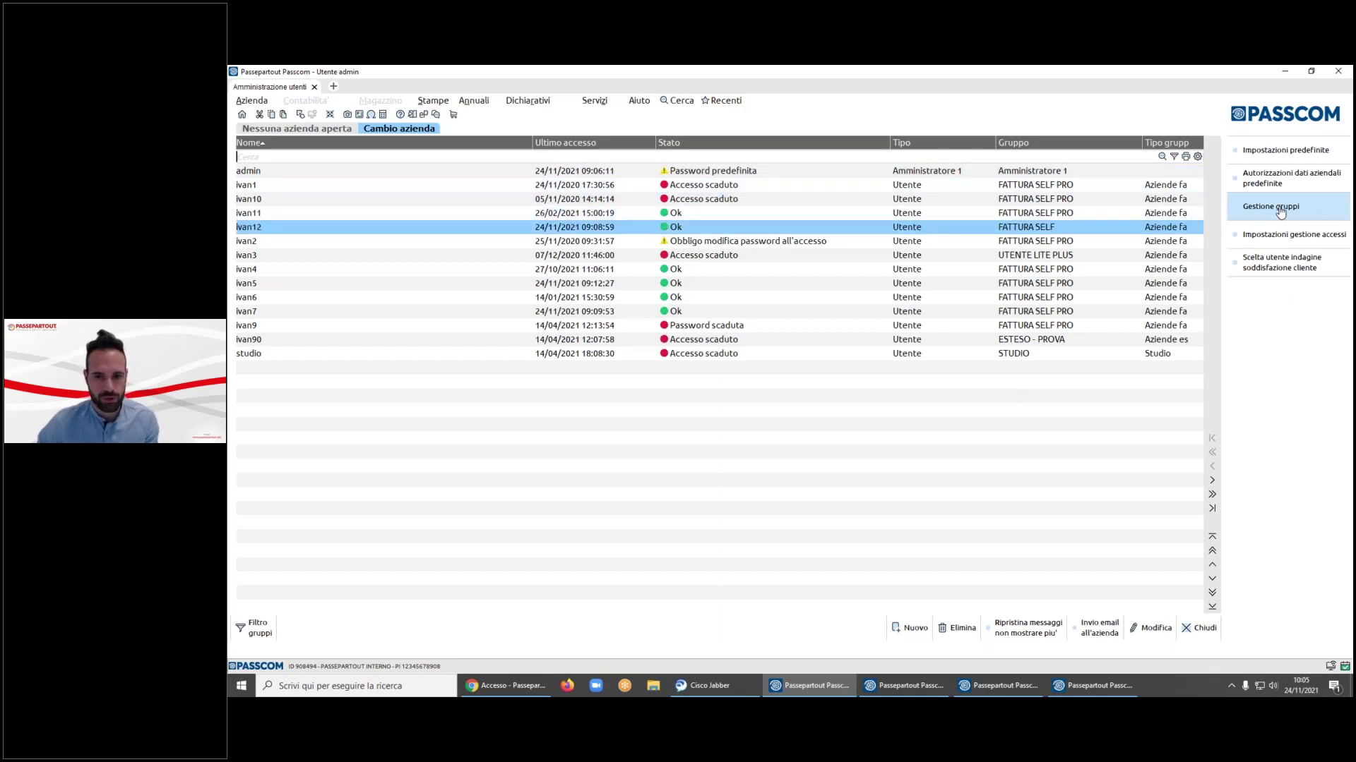
left_click(1279, 213)
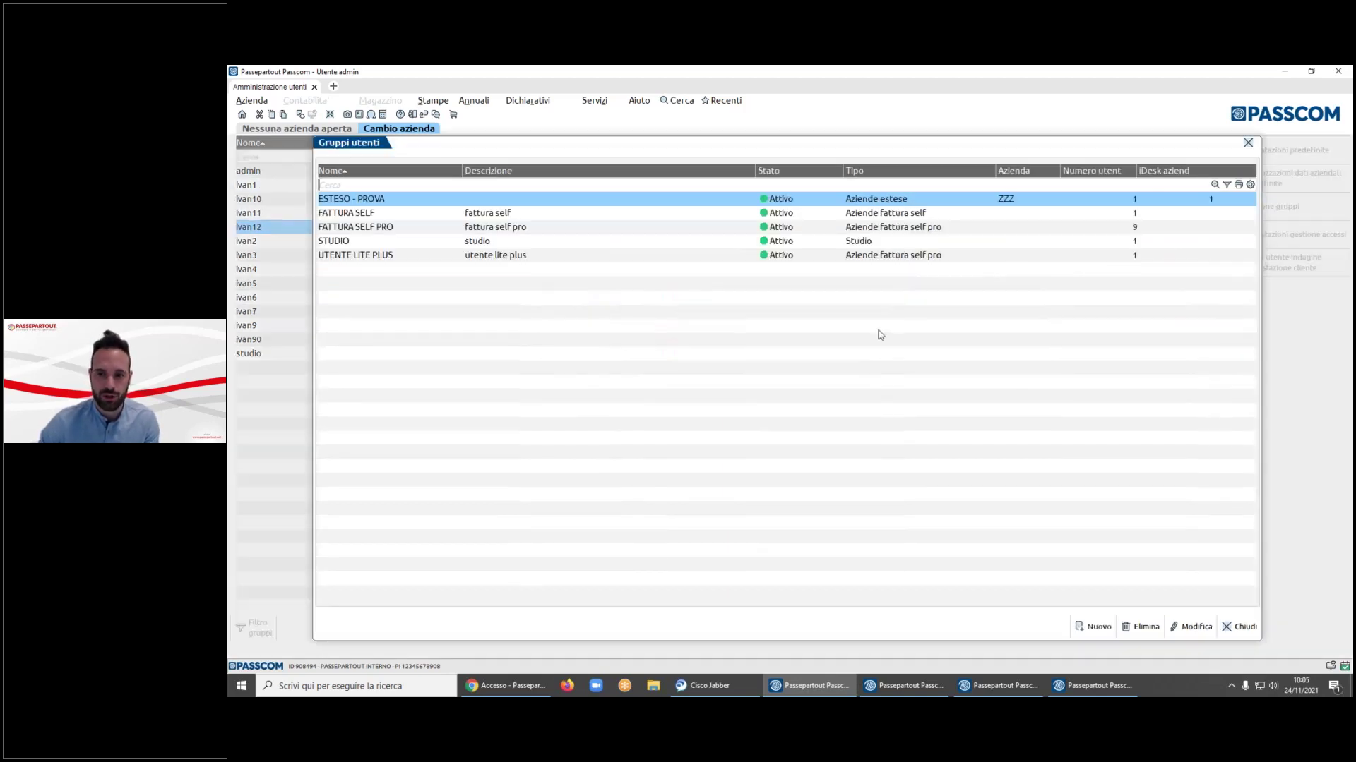
key("Down")
key("Down")
key("Up")
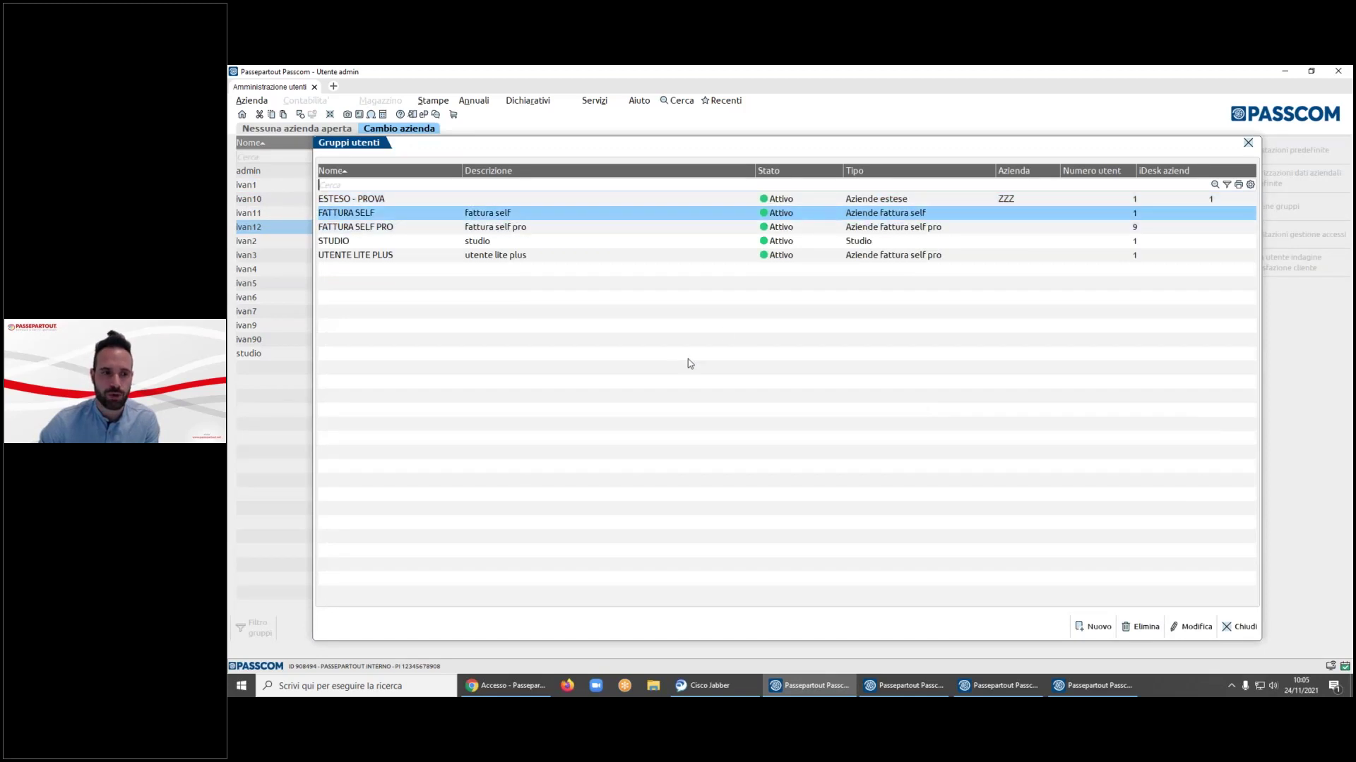
key("Return")
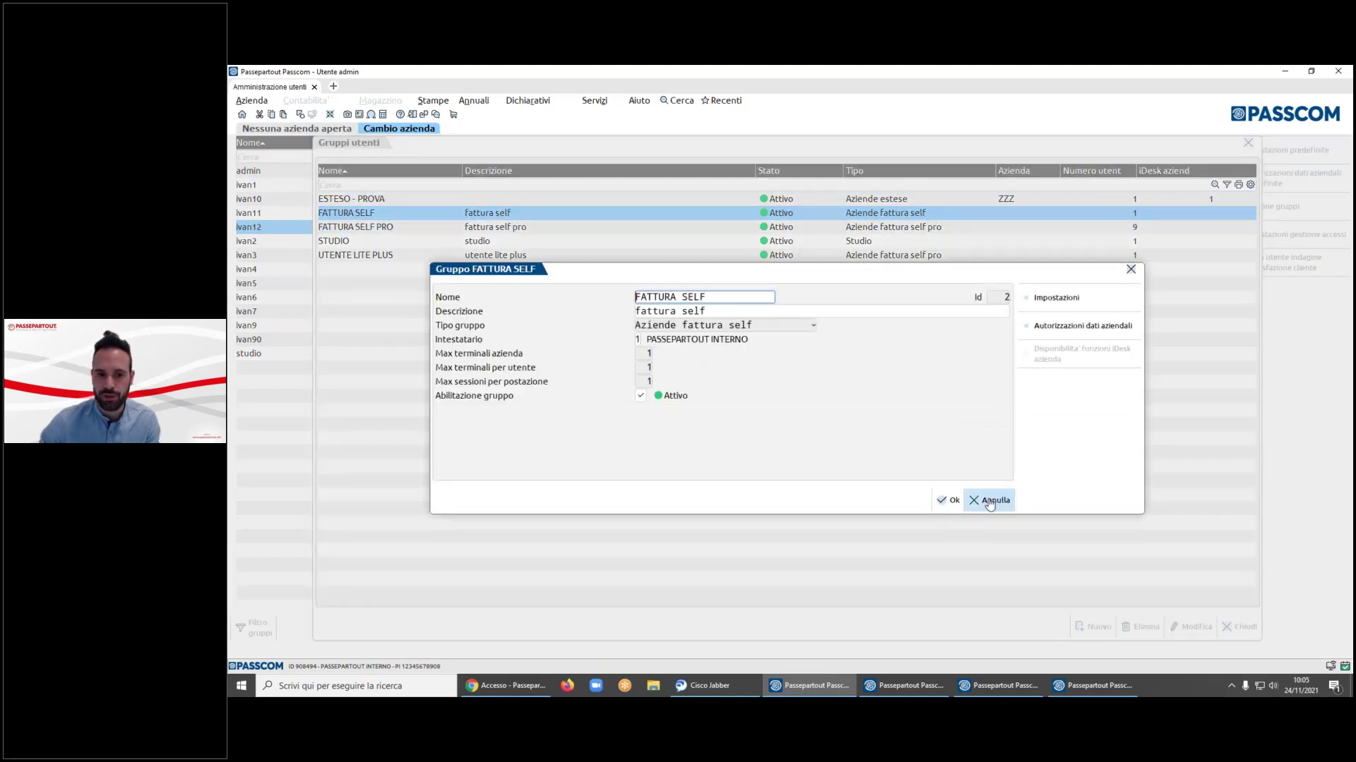
left_click(989, 500)
left_click(1092, 626)
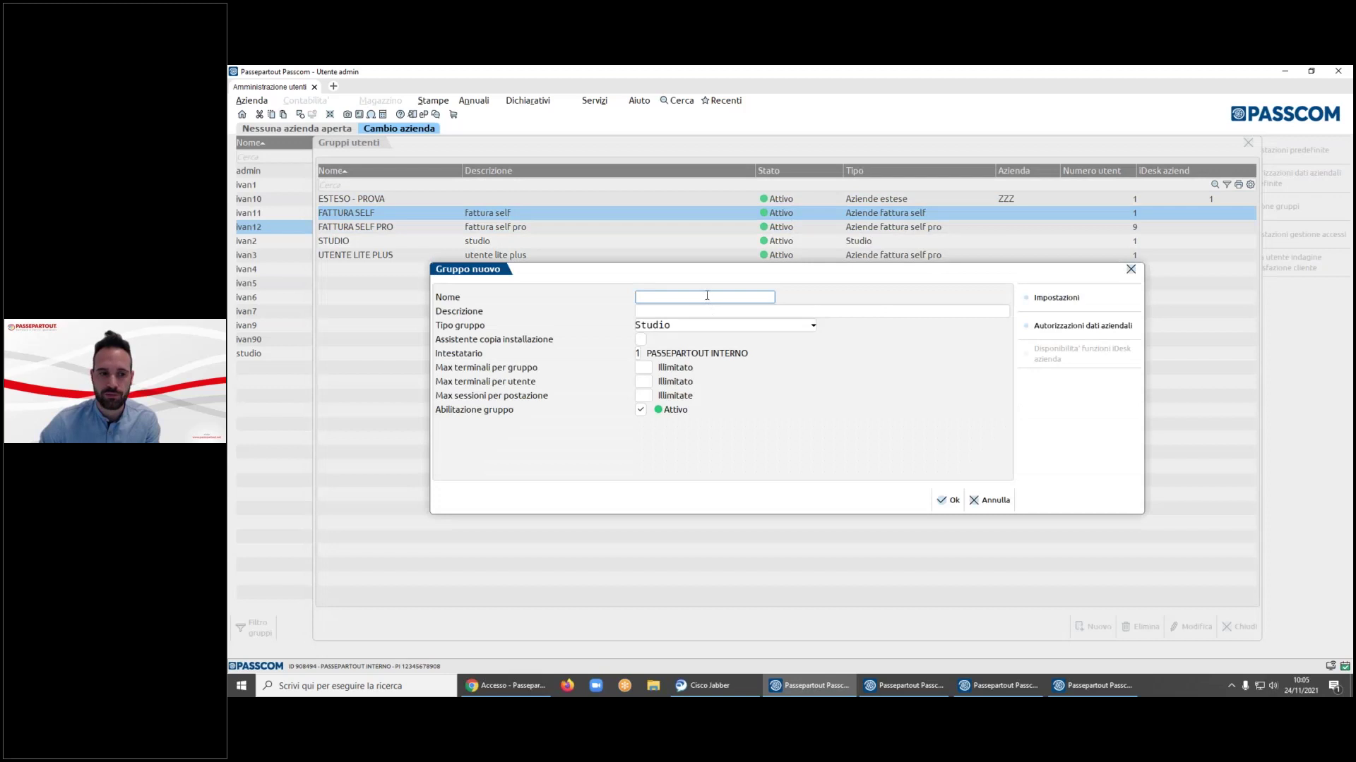
type("PROVA")
key("Tab")
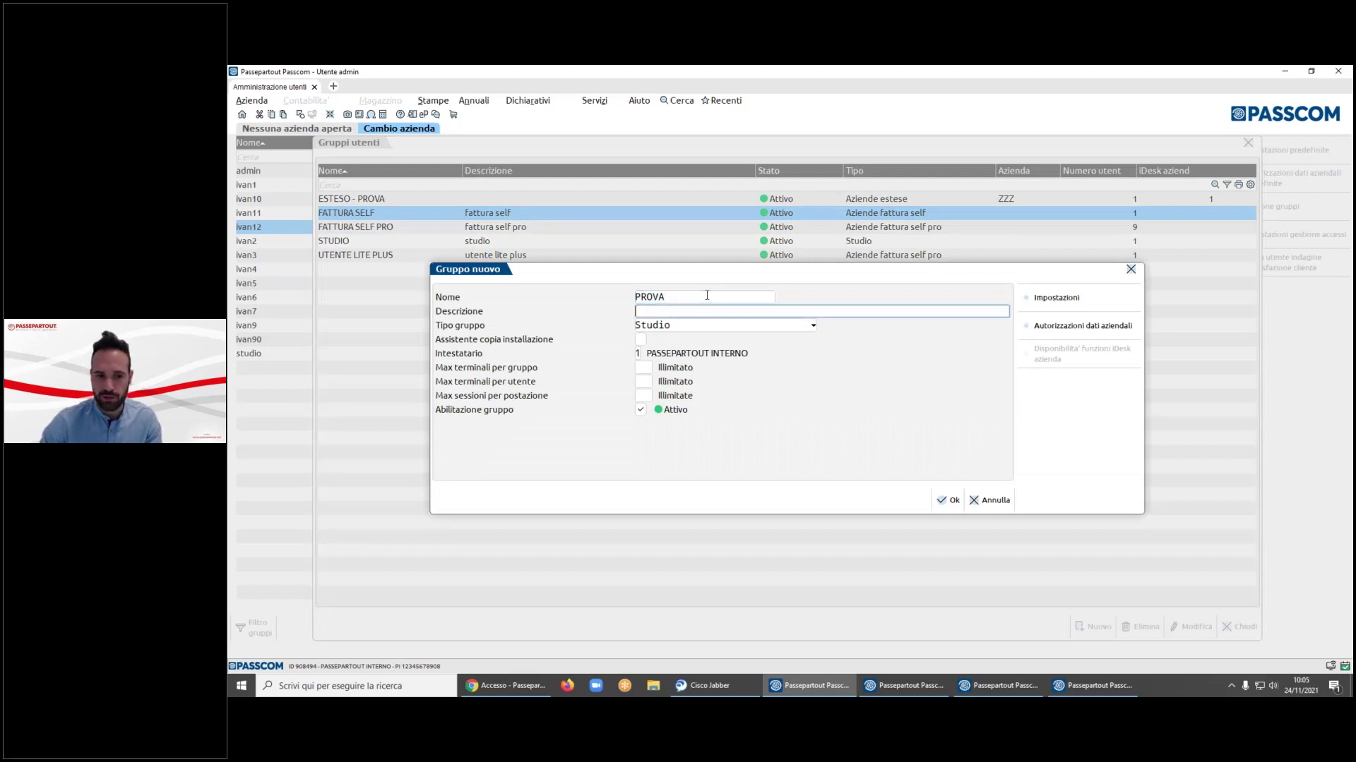
type("prova1")
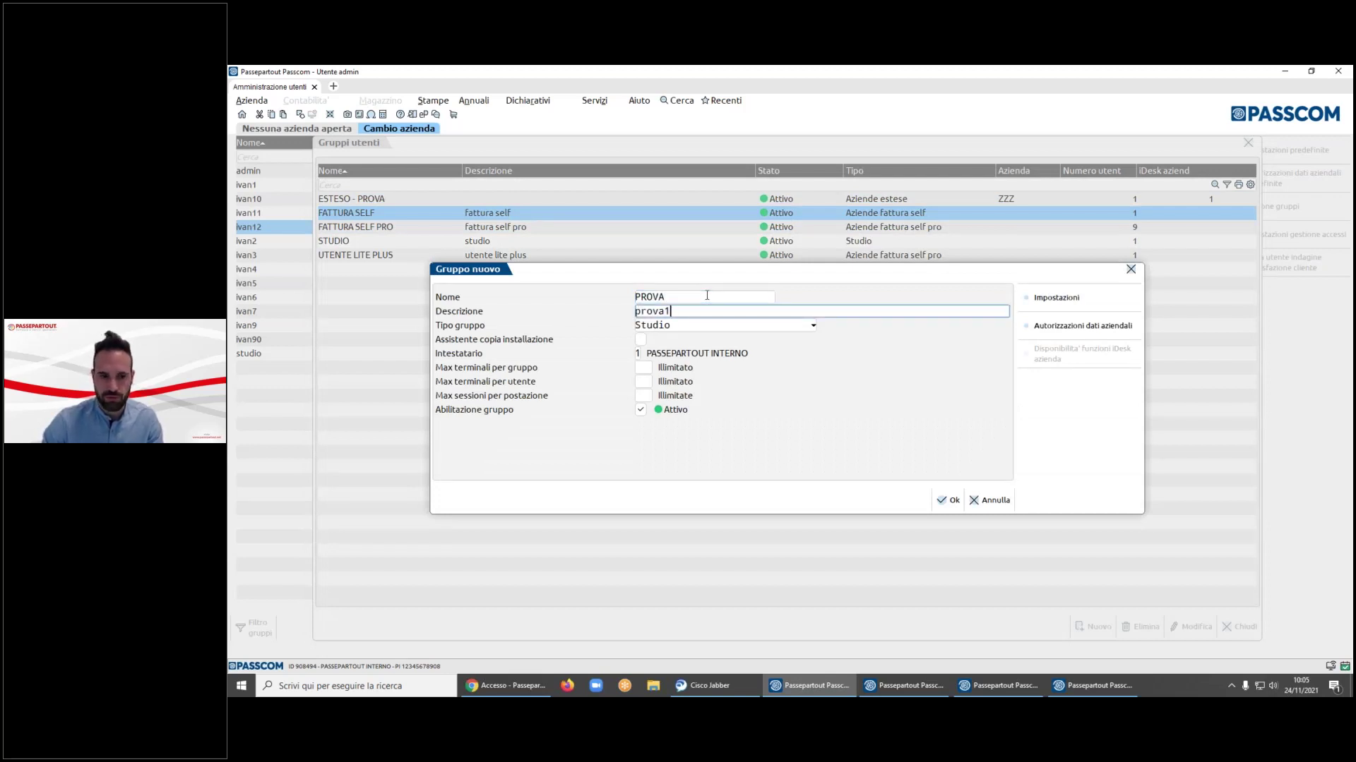
key("Tab")
key("Down")
key("Down")
key("Down")
key("Down")
key("Up")
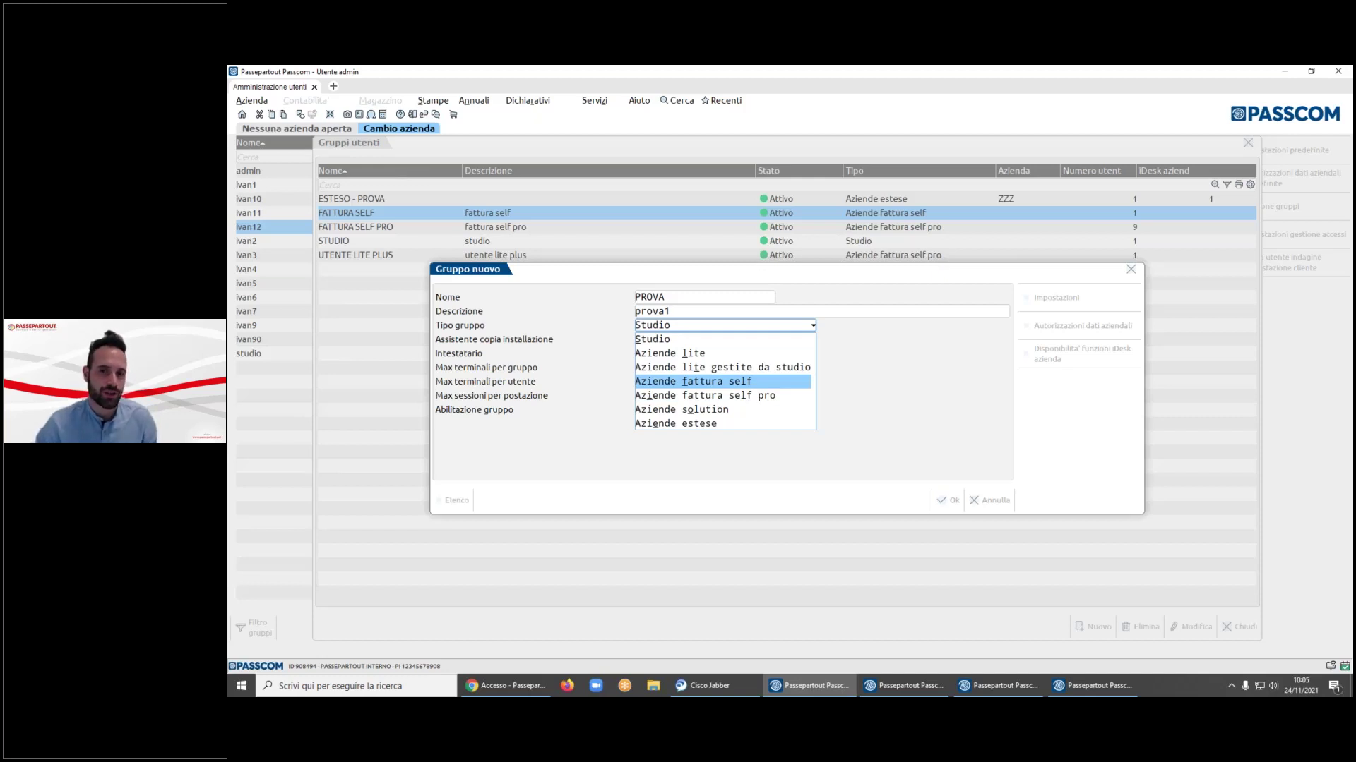
key("Down")
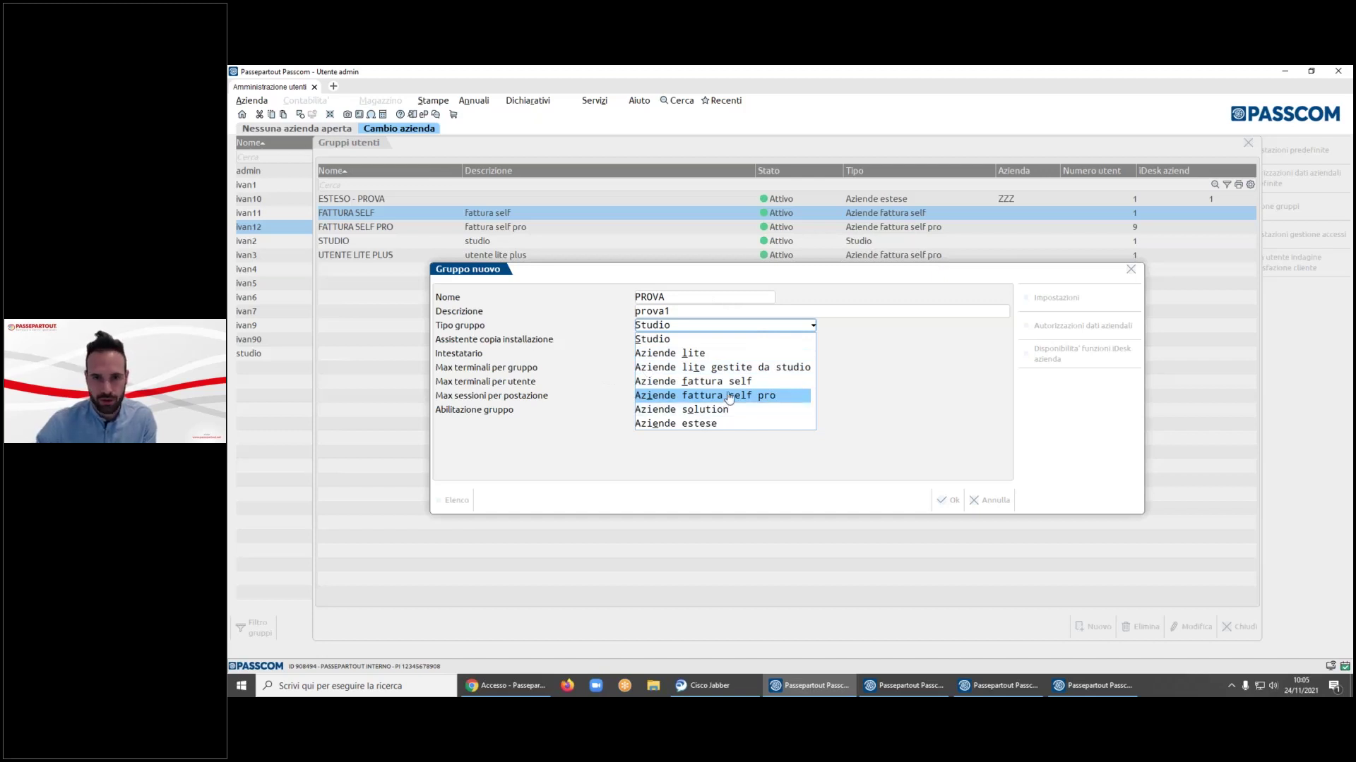
left_click(1002, 502)
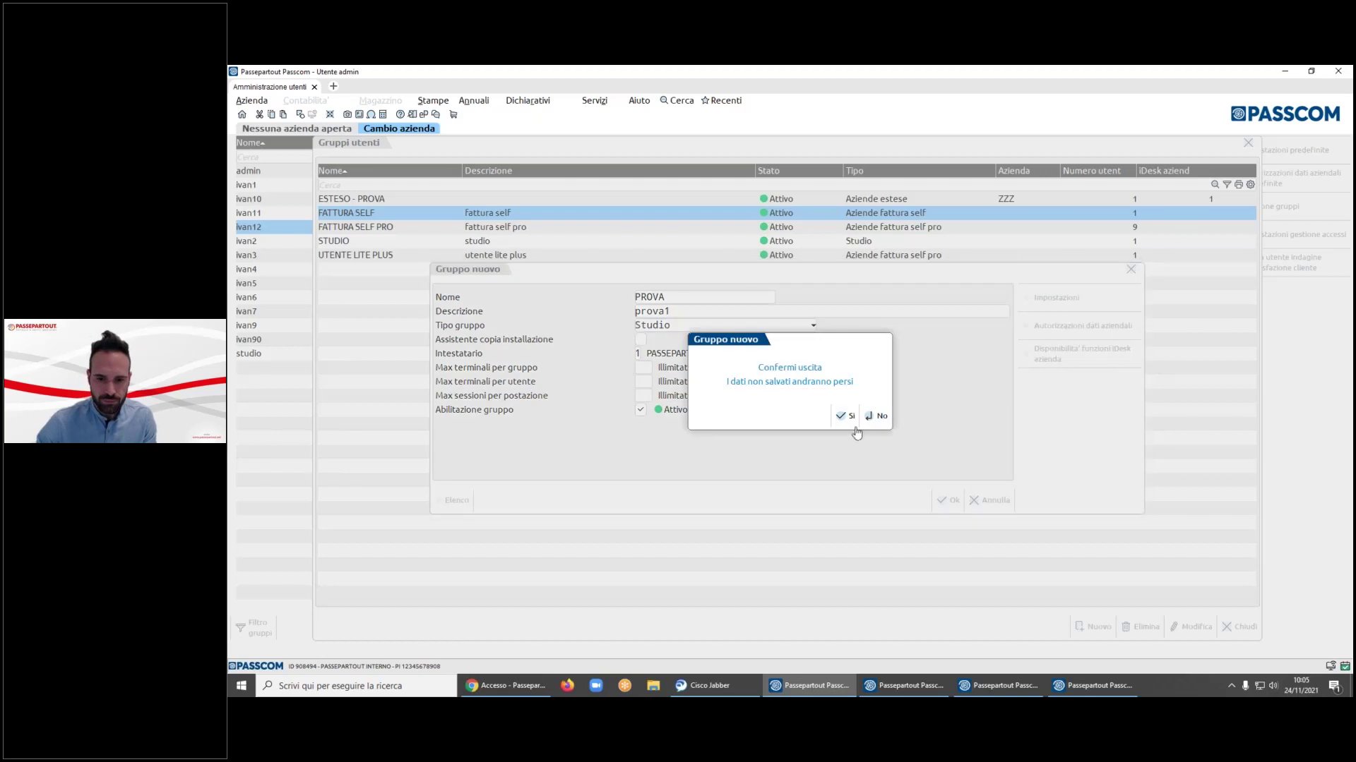
left_click(845, 416)
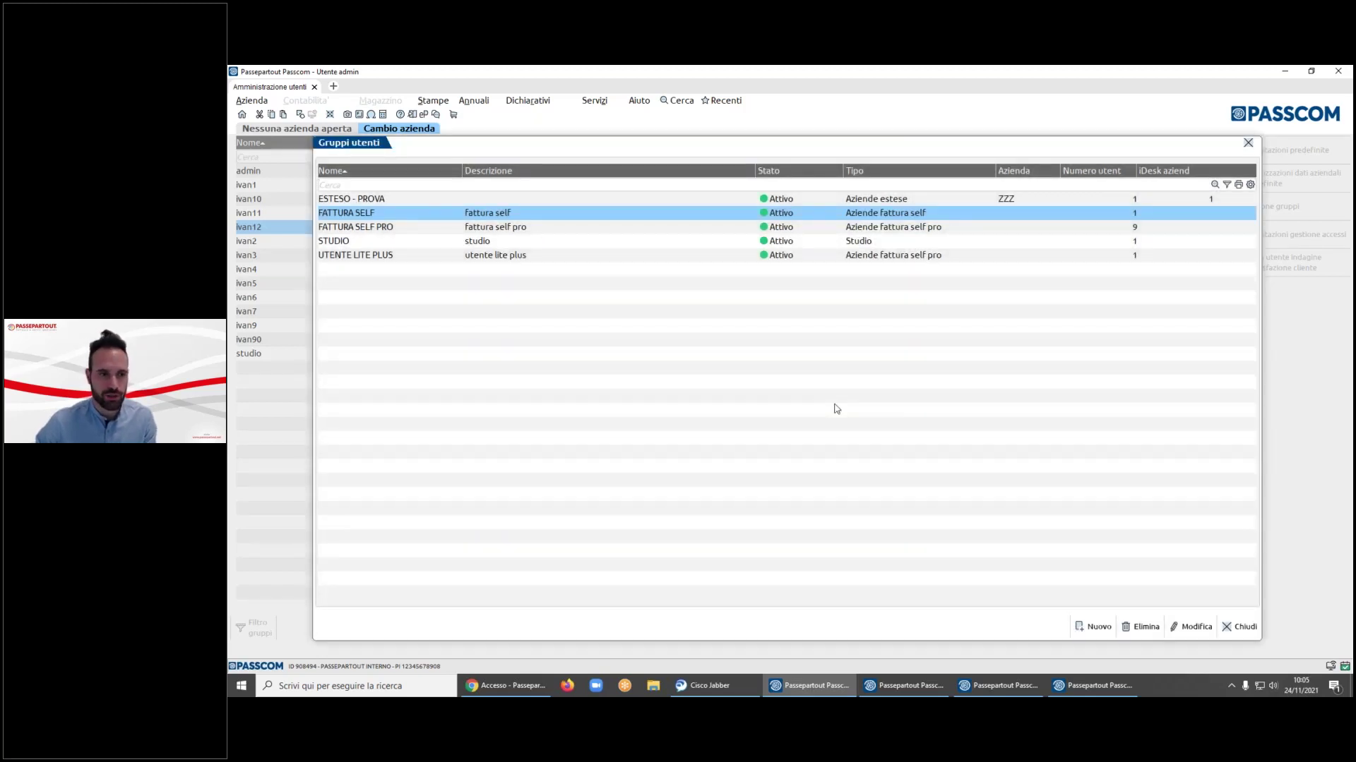
left_click(1239, 627)
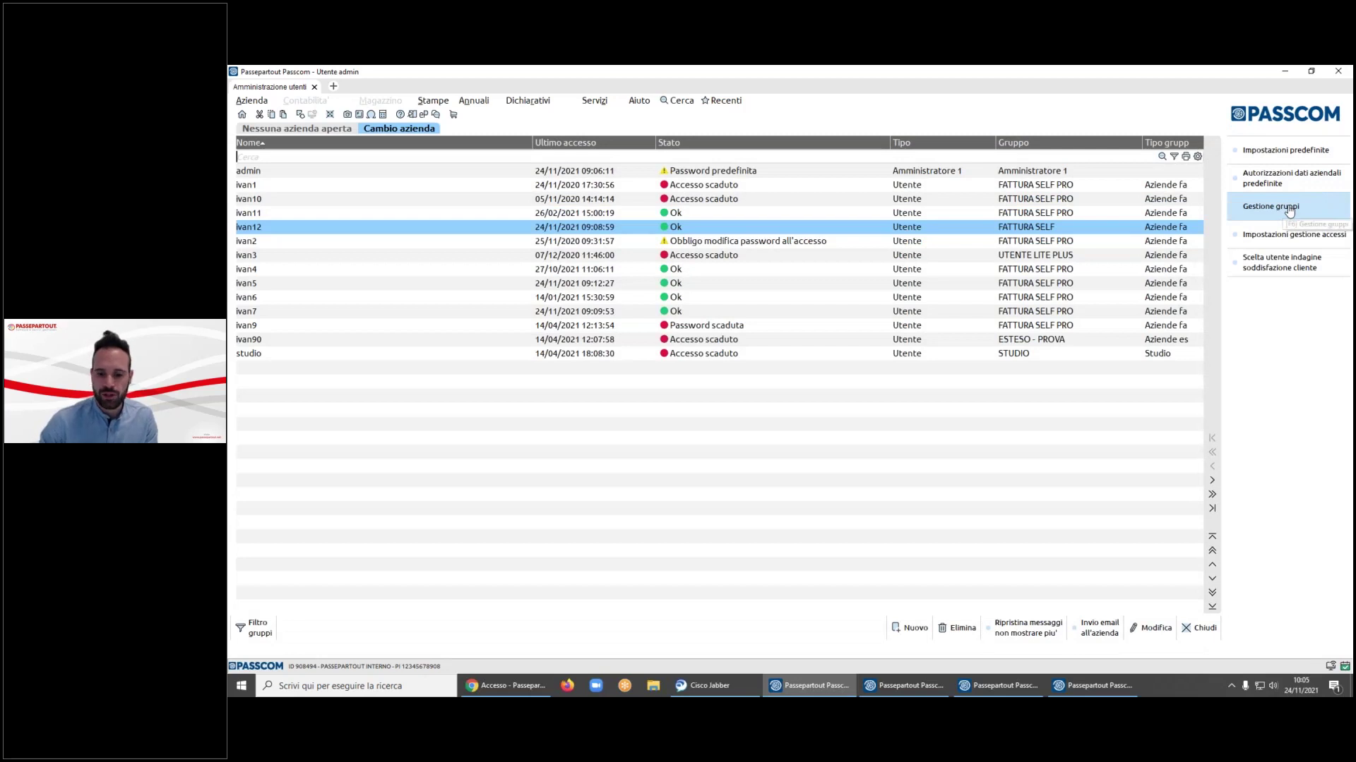
- Create a new user and pick FATTURA SELF from Elenco gruppi as its group
left_click(911, 627)
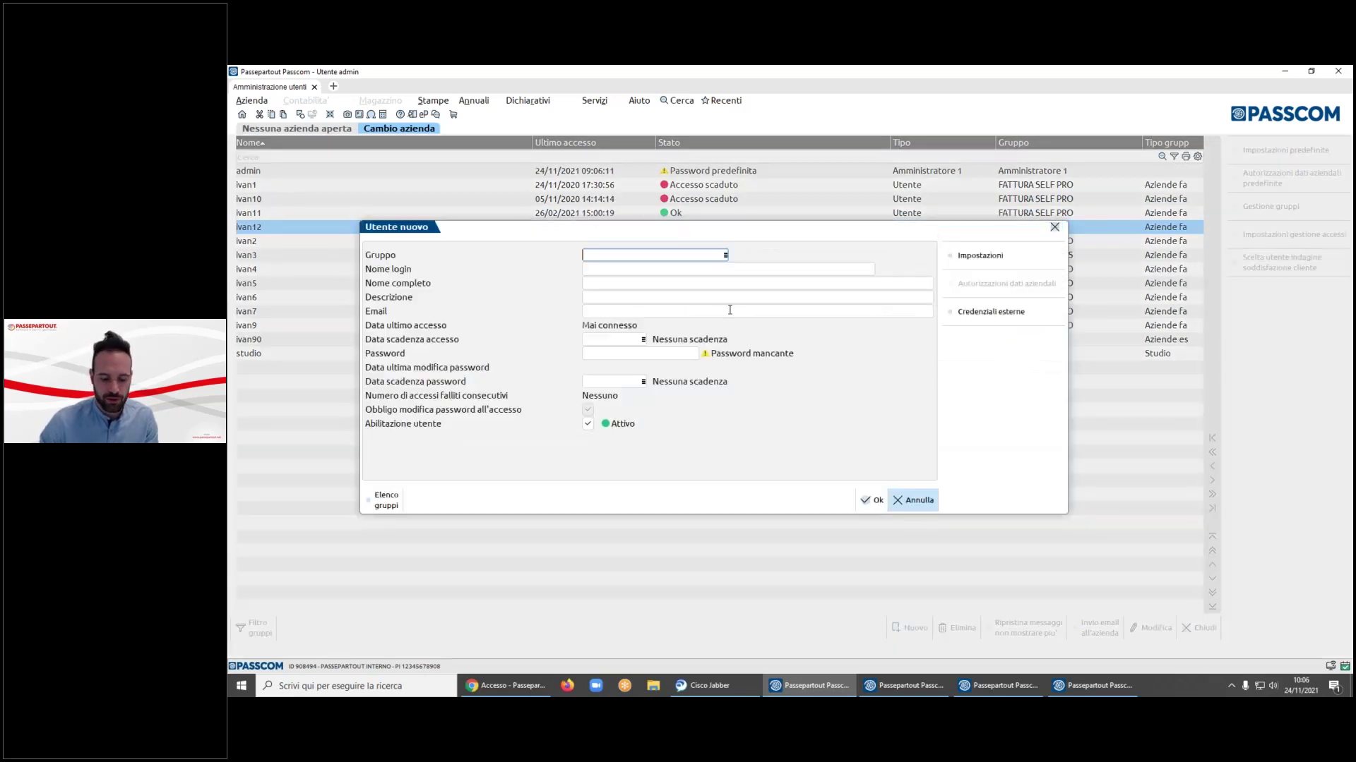
key("F2")
key("Down")
key("Down")
key("Down")
key("Up")
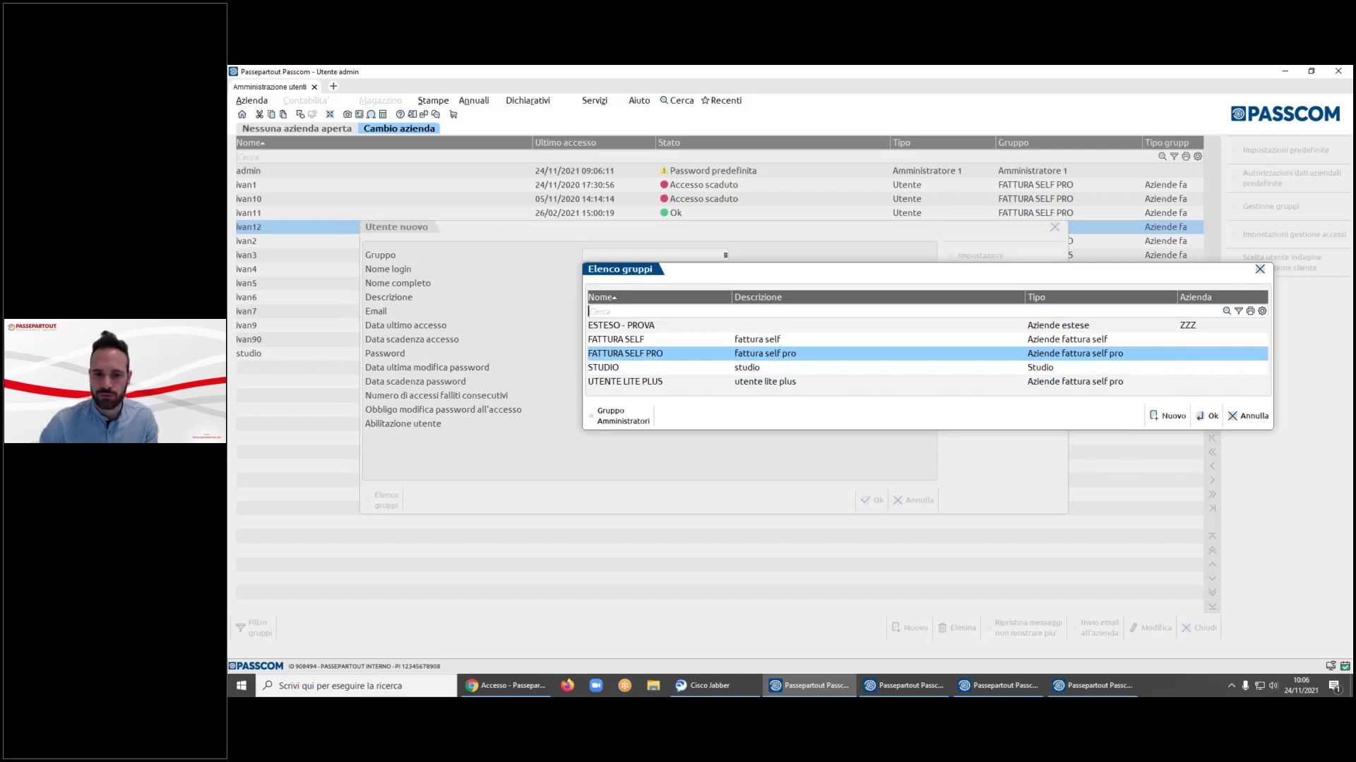
key("Up")
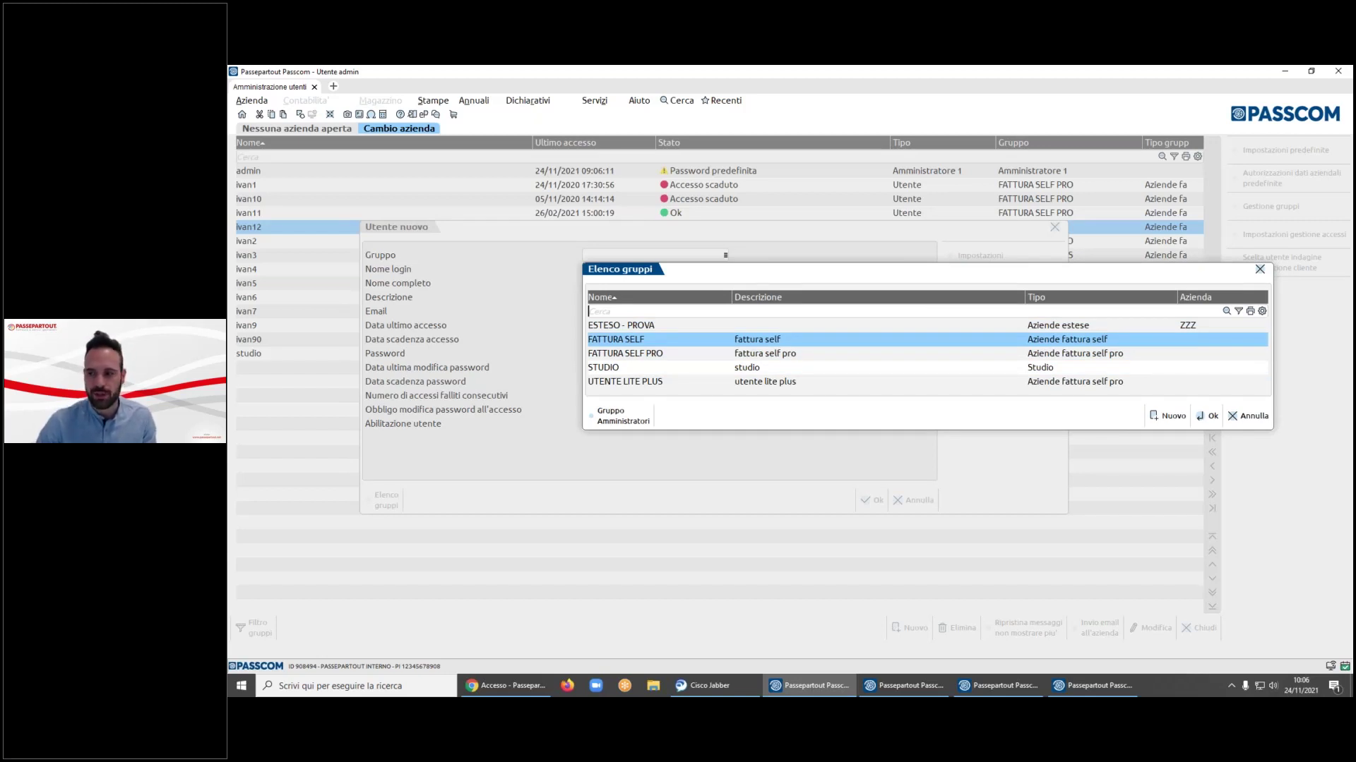
key("Down")
key("Up")
key("Return")
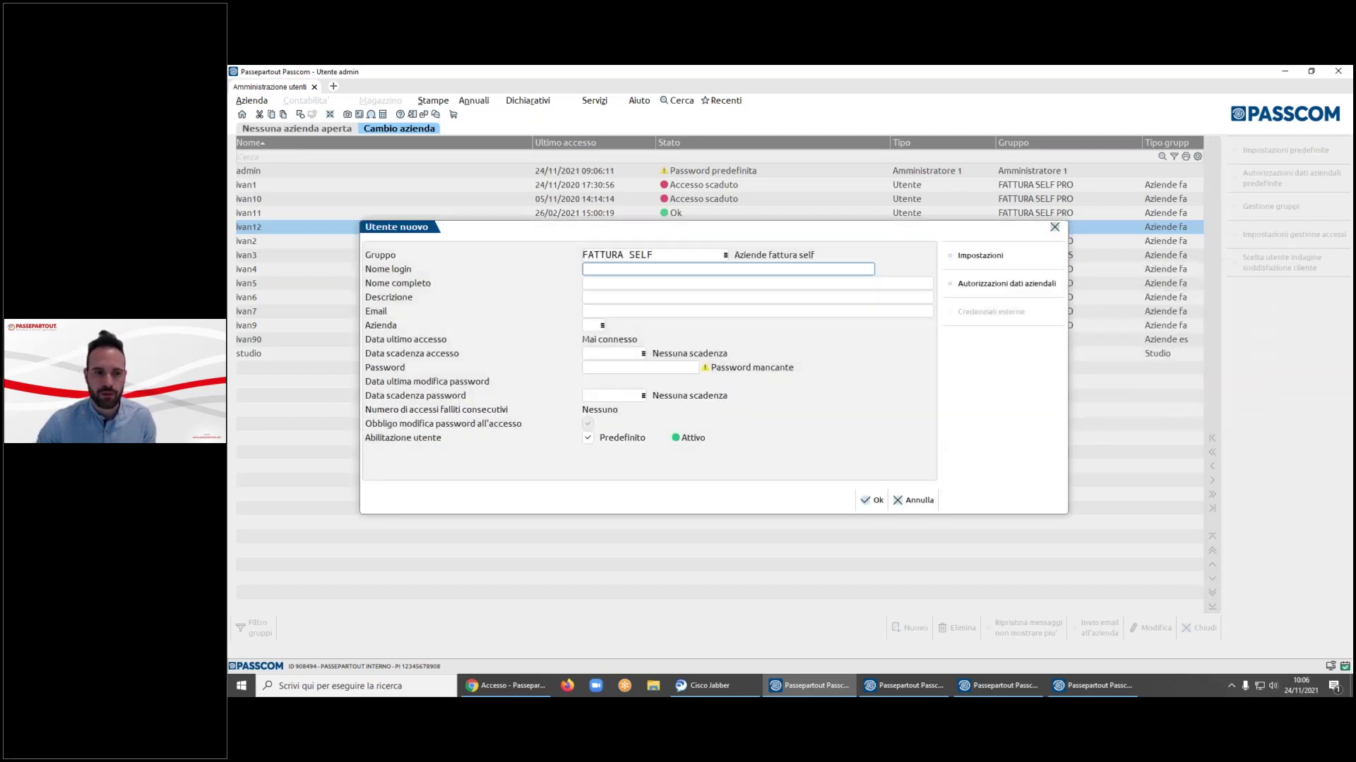
- Fill in the new user's login name and set Azienda to PRI
type("proa1")
key("Tab")
key("Tab")
key("Tab")
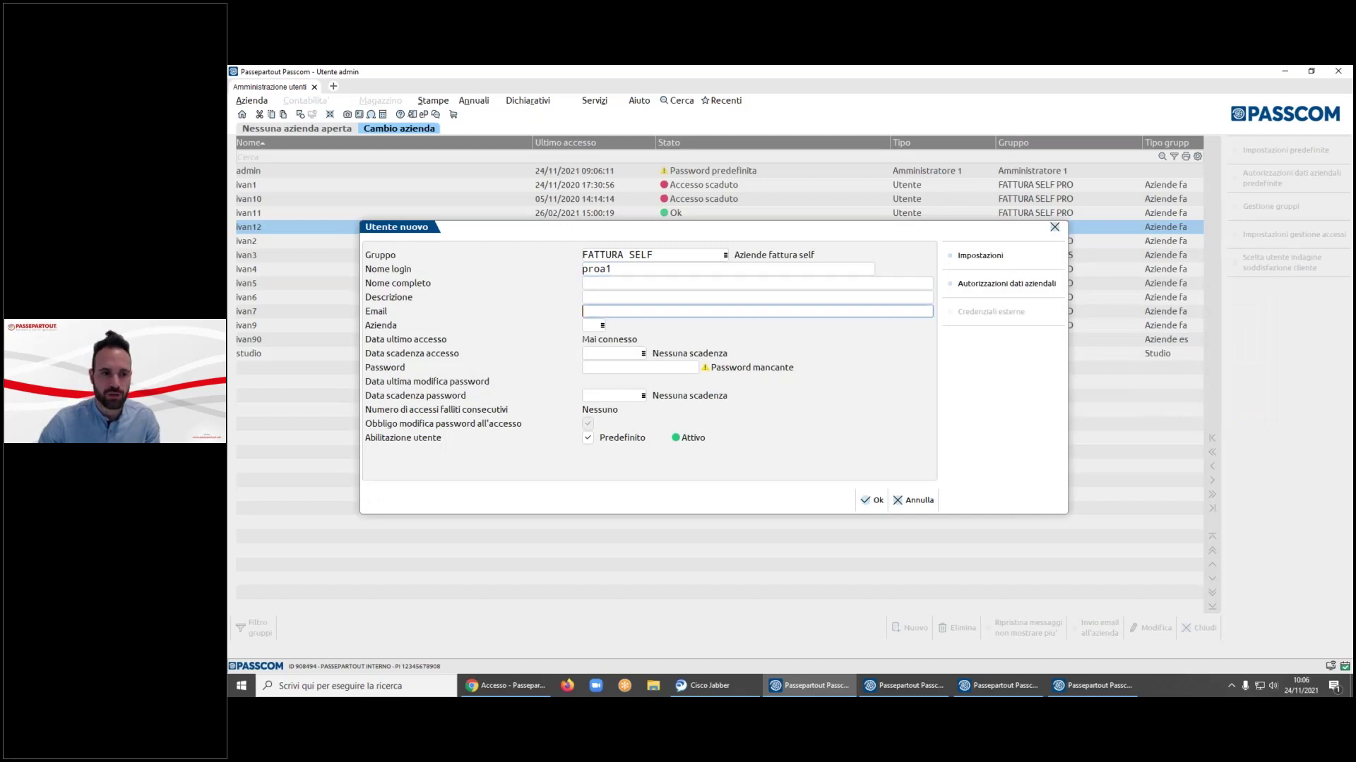
key("Tab")
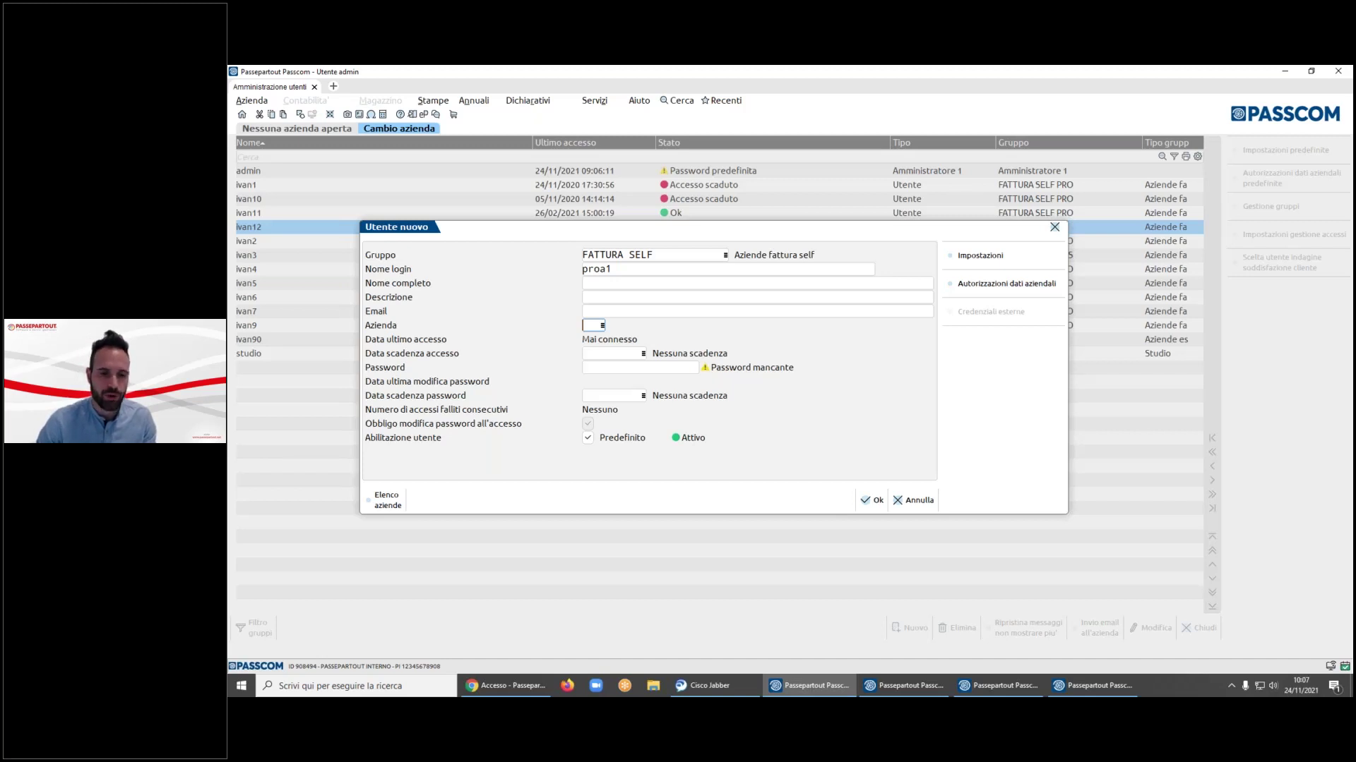
type("PRI")
key("Return")
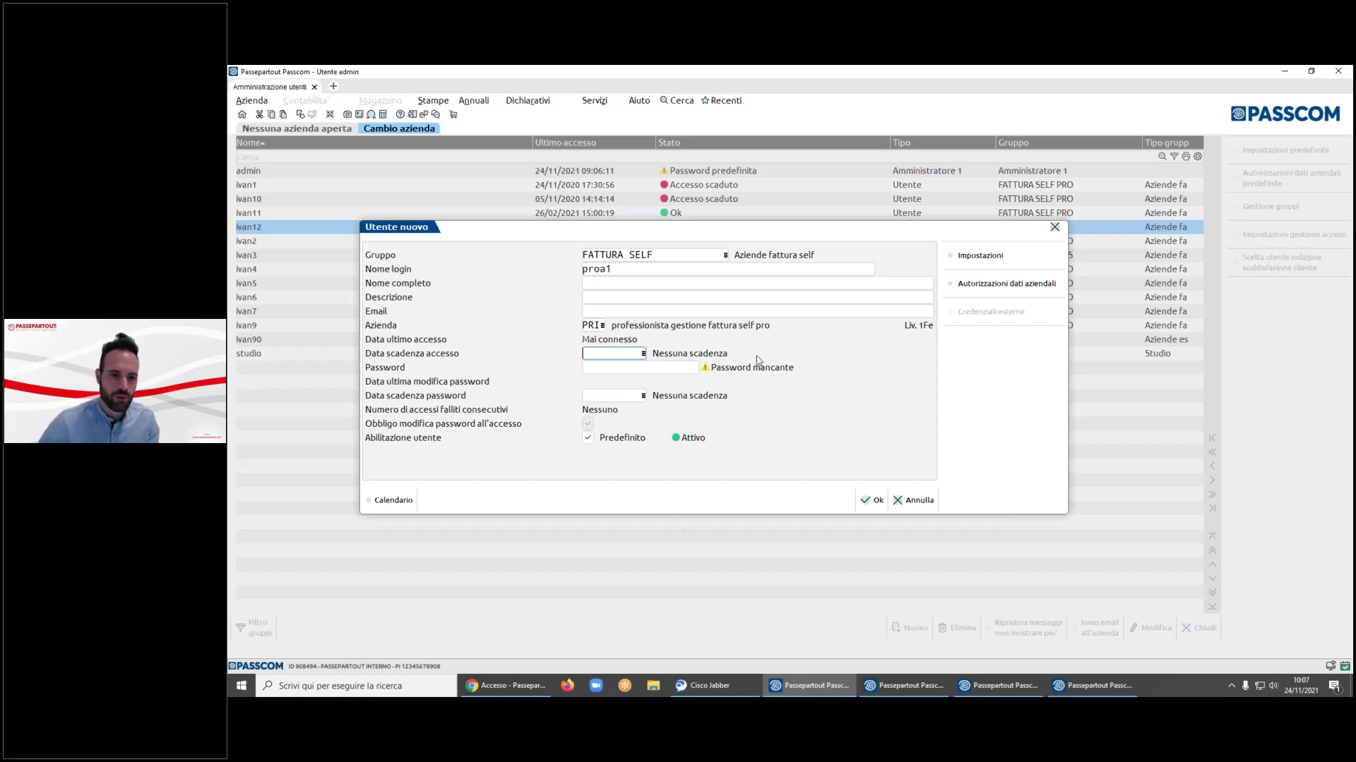
- Discard the unsaved user and show the Archivio Pillole Passcom tab in Chrome
left_click(909, 498)
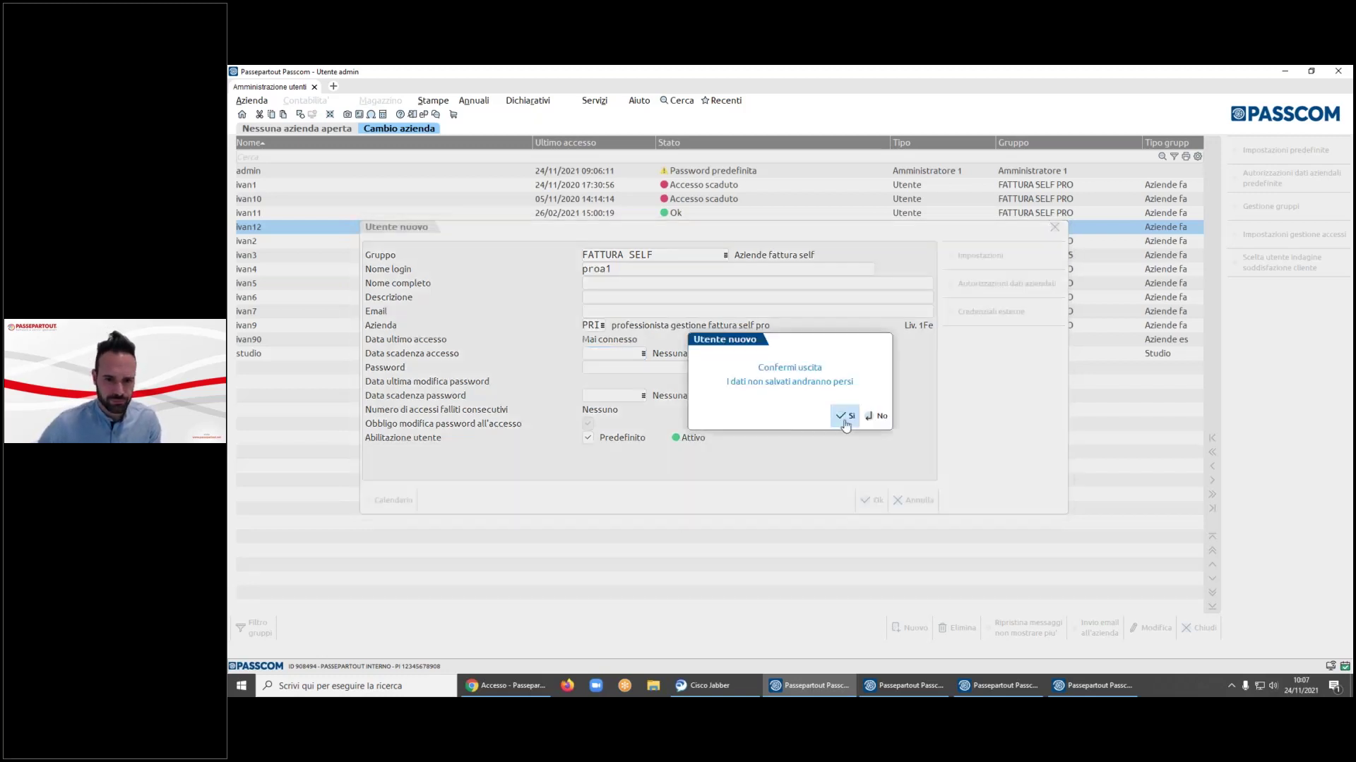
left_click(845, 417)
left_click(524, 689)
left_click(279, 75)
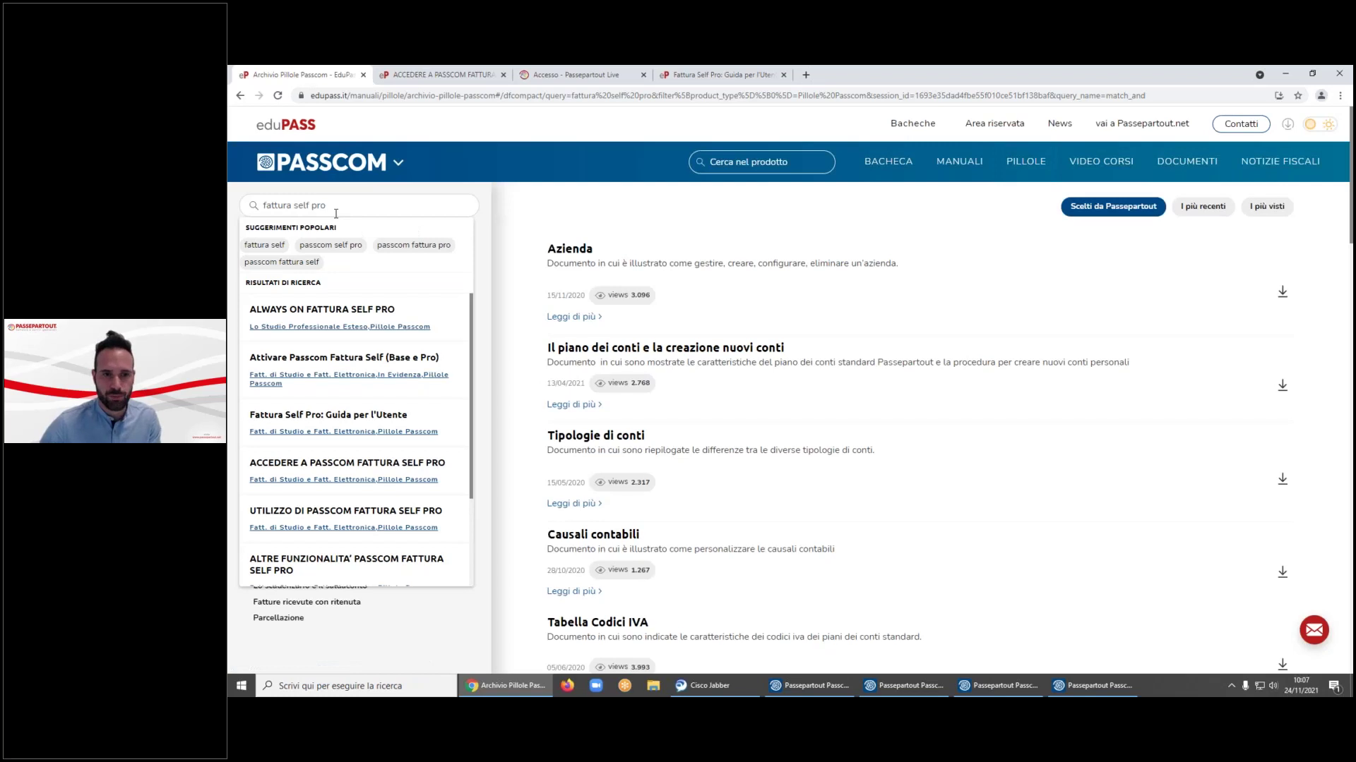
- Read the Fattura Self access and Fattura Self Pro guides, then minimize the browser
left_click(436, 81)
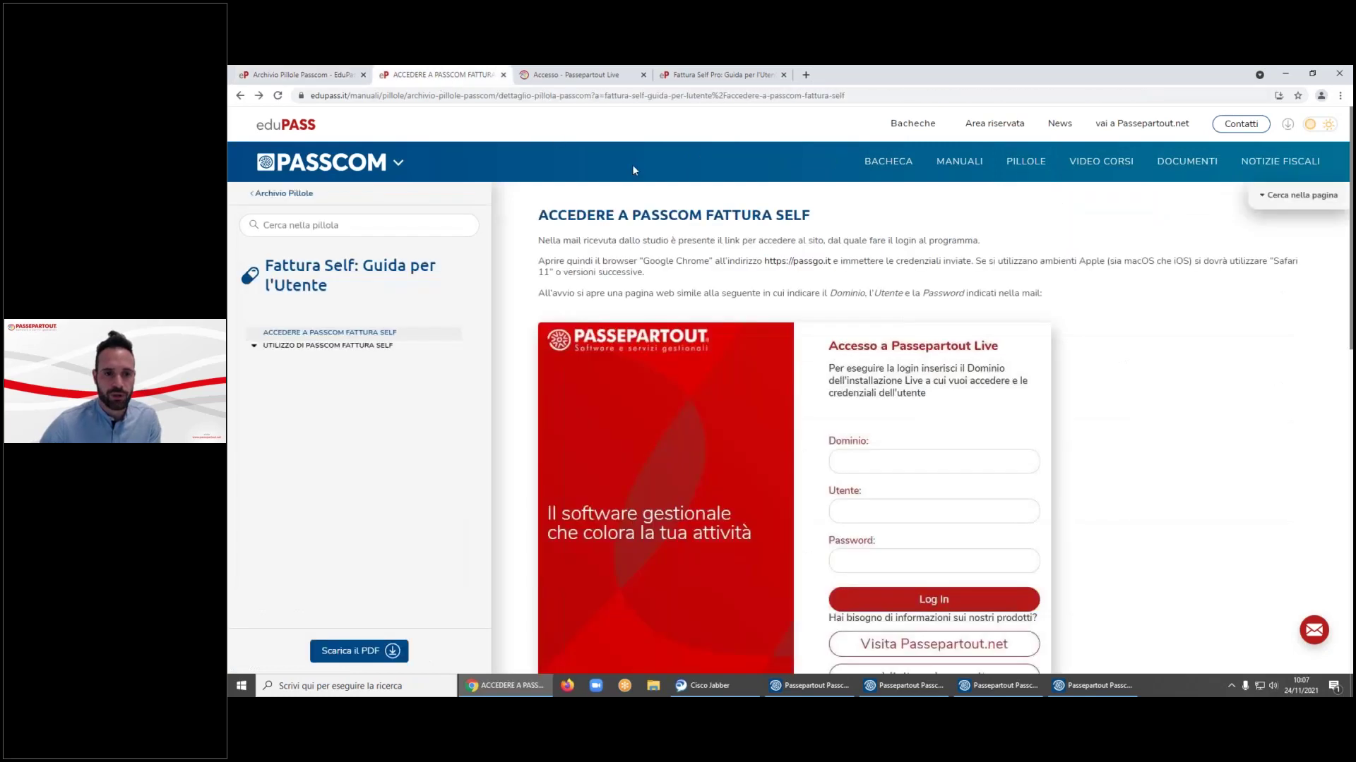
left_click(684, 79)
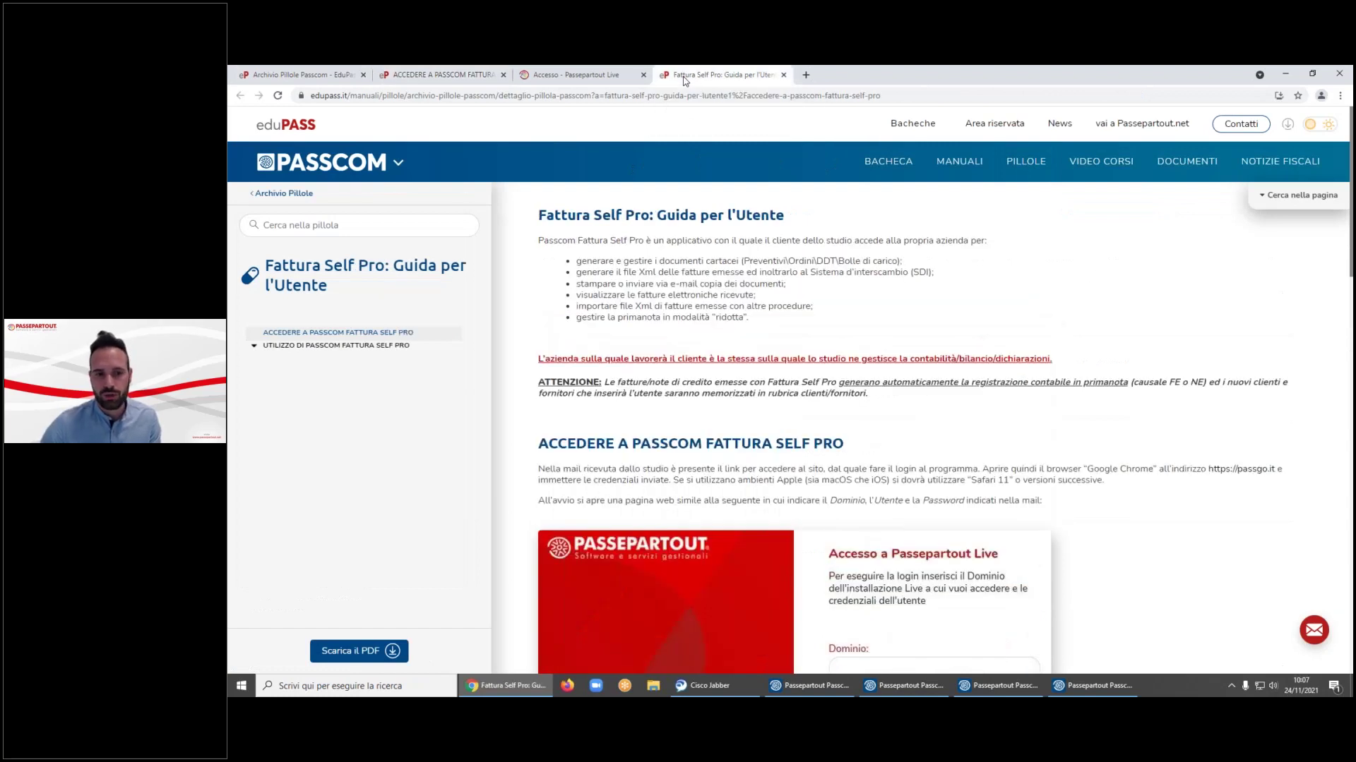
left_click(437, 74)
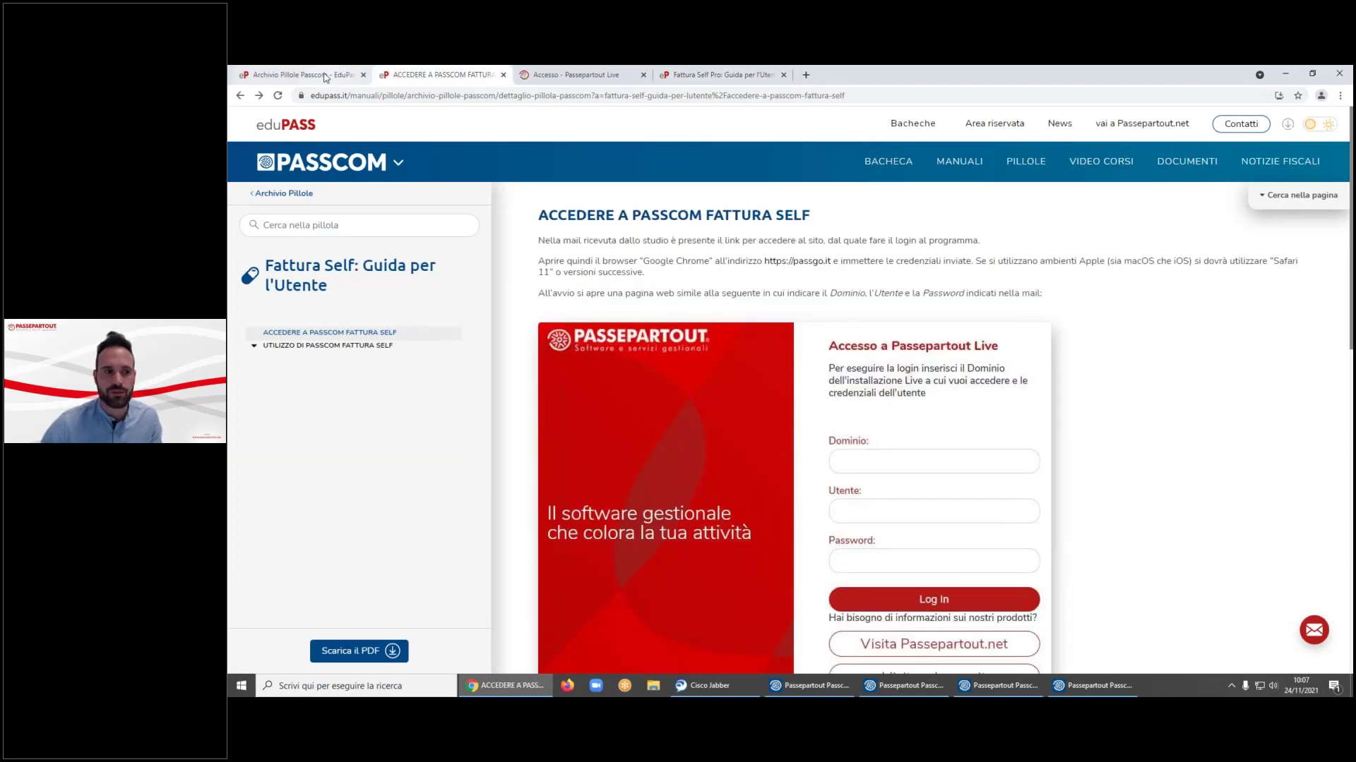
left_click(325, 75)
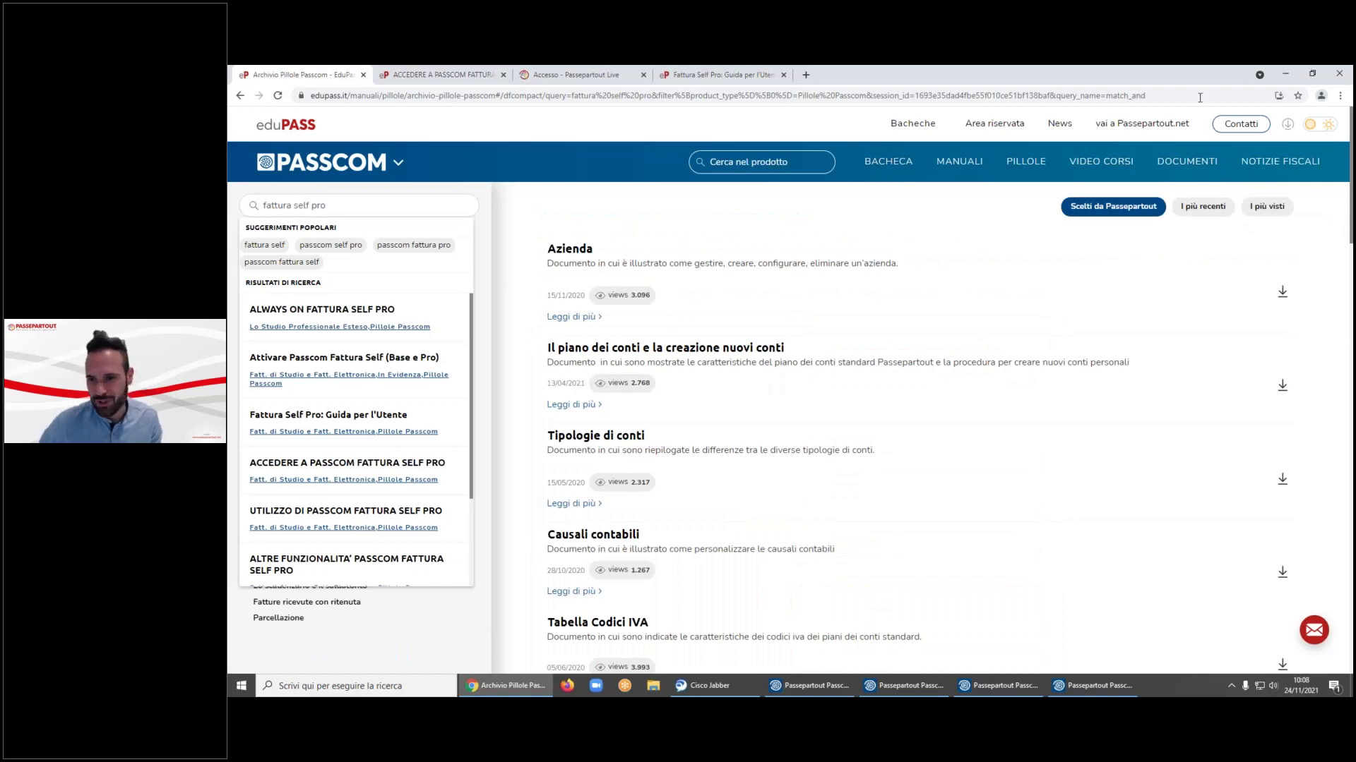
left_click(1285, 74)
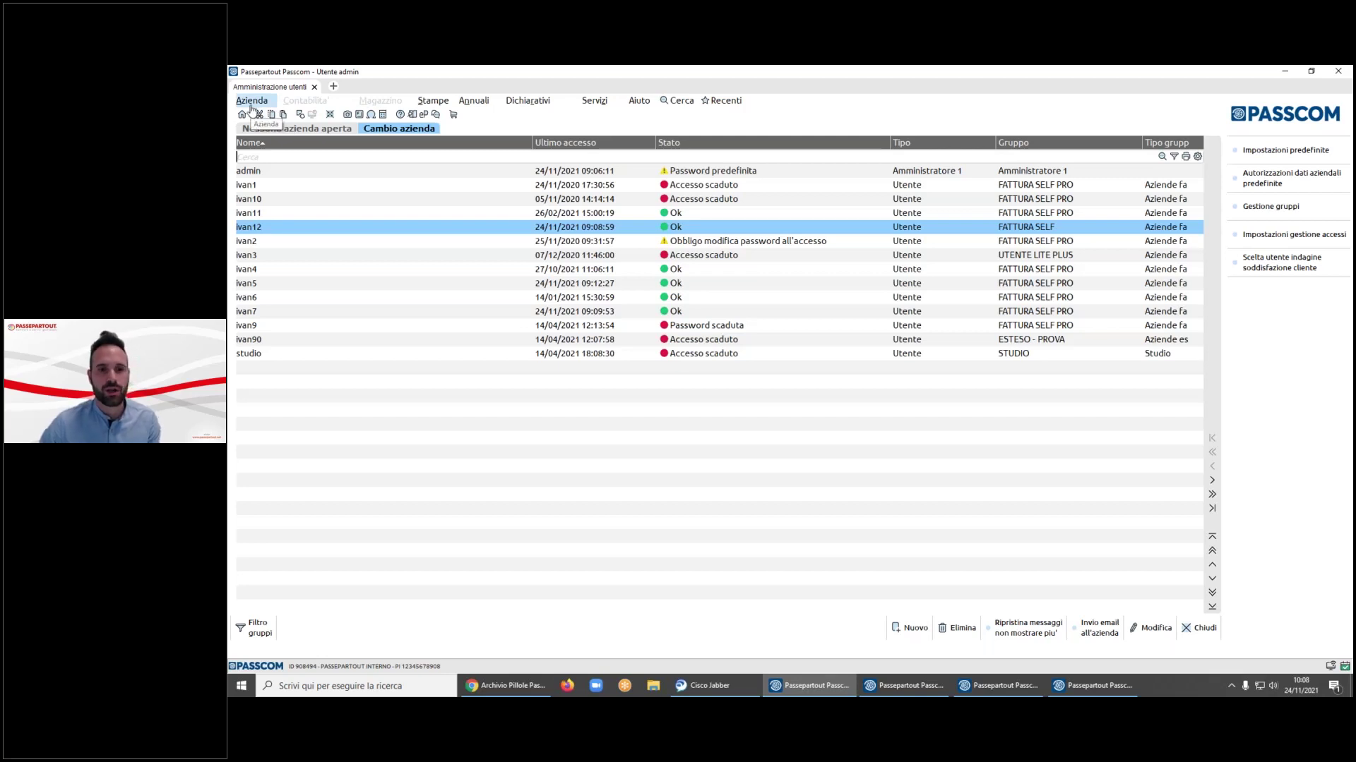
left_click(589, 105)
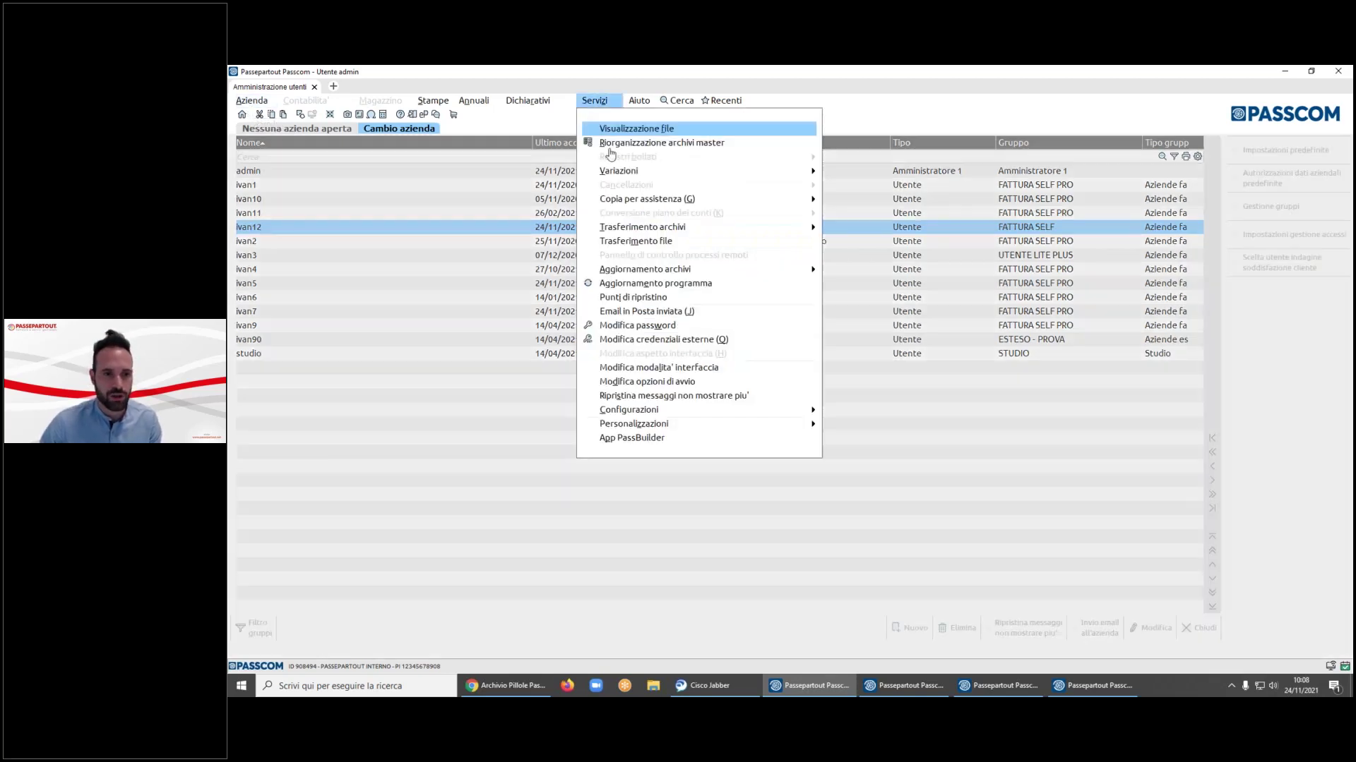
left_click(537, 349)
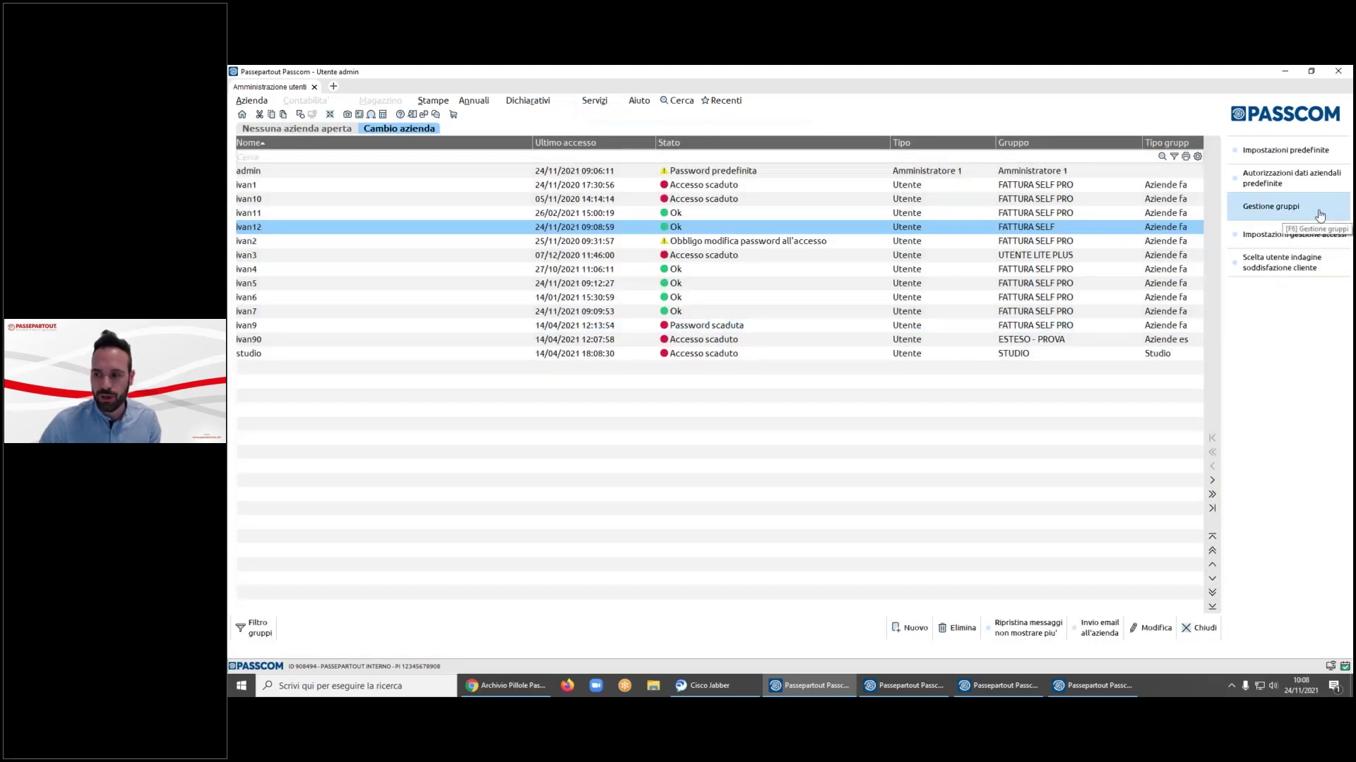
left_click(1320, 215)
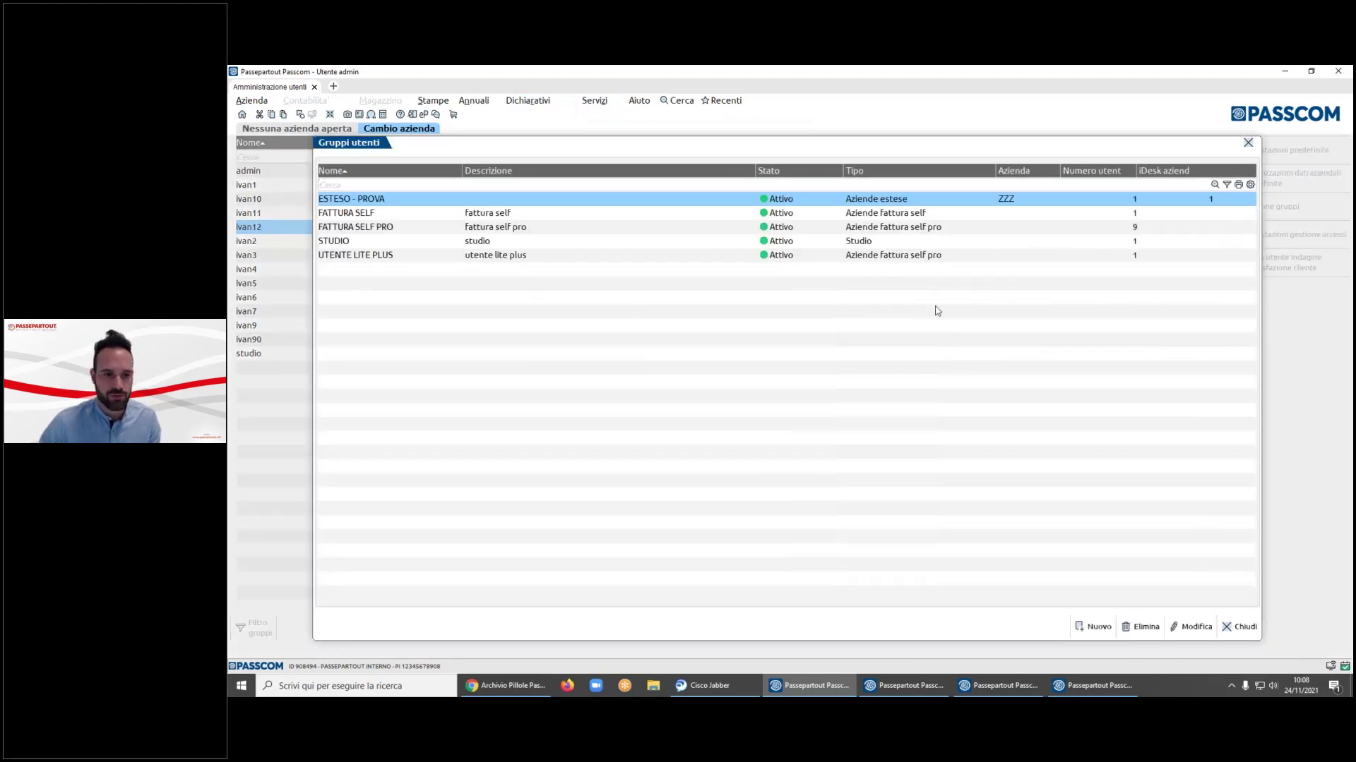
key("Down")
key("Down")
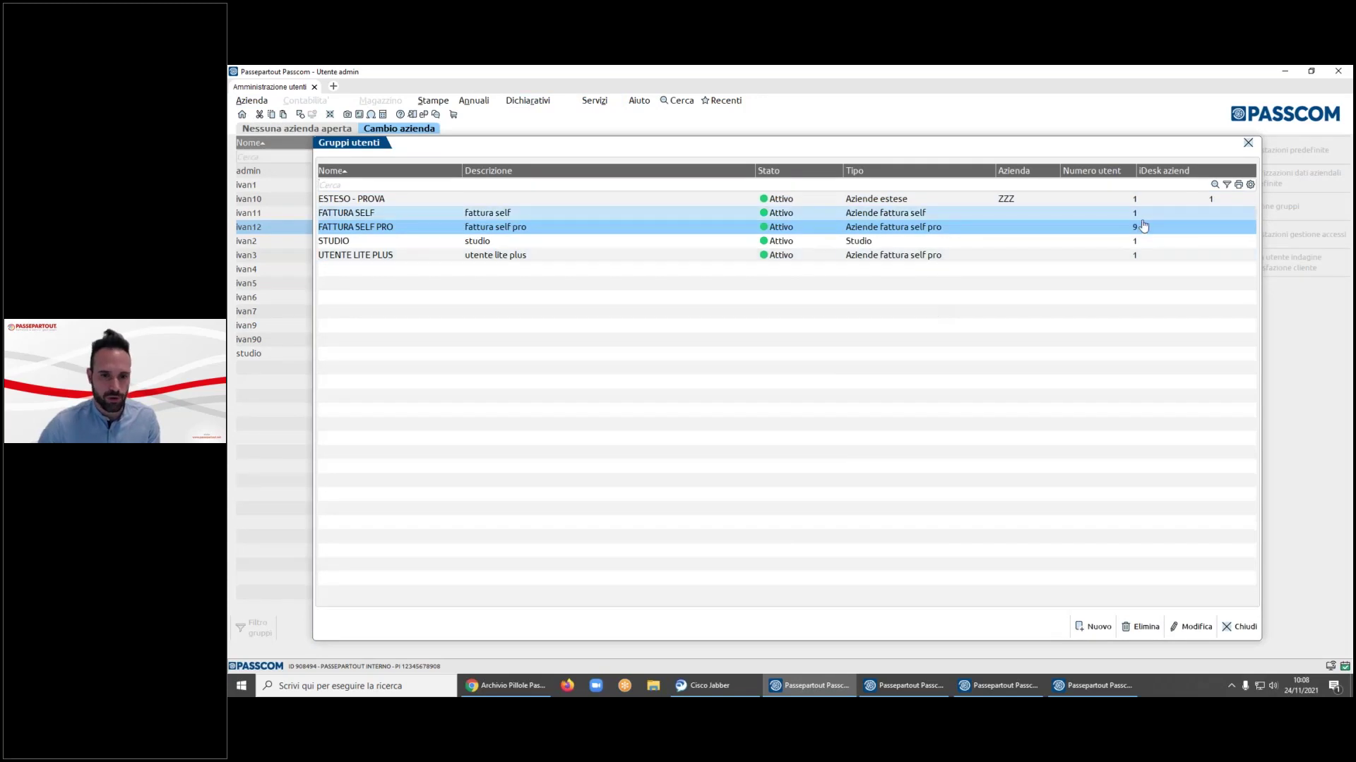
key("Escape")
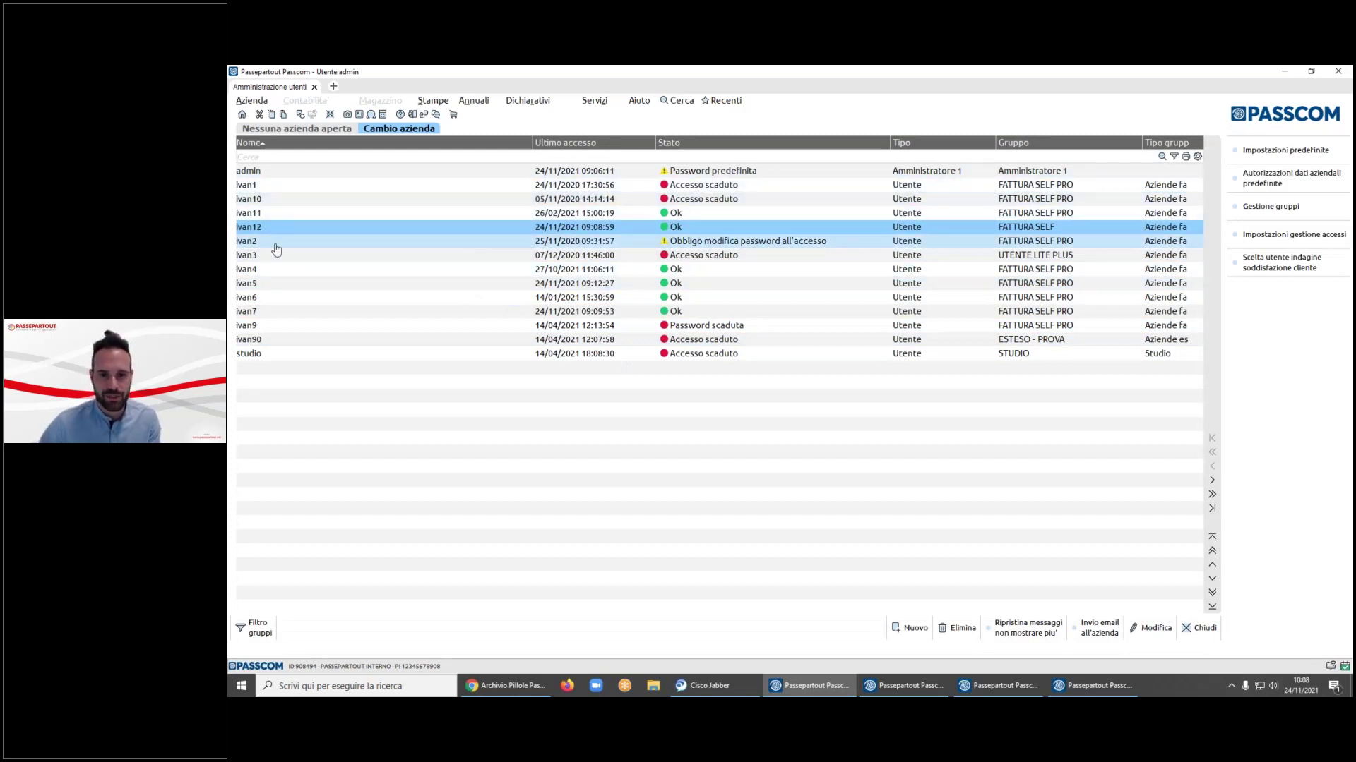
key("Up")
key("Up")
key("Up")
key("Down")
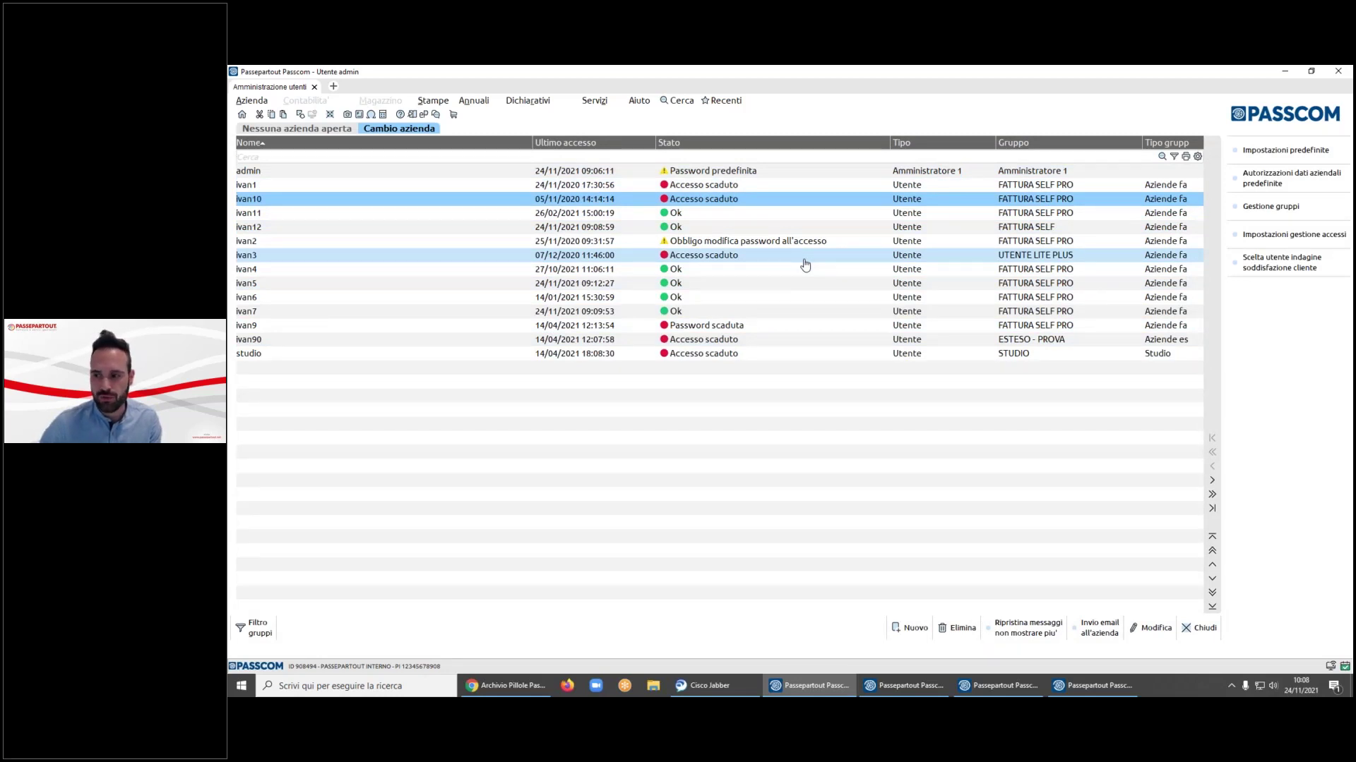
key("Down")
key("Down")
key("Down")
key("Down")
key("Up")
key("Up")
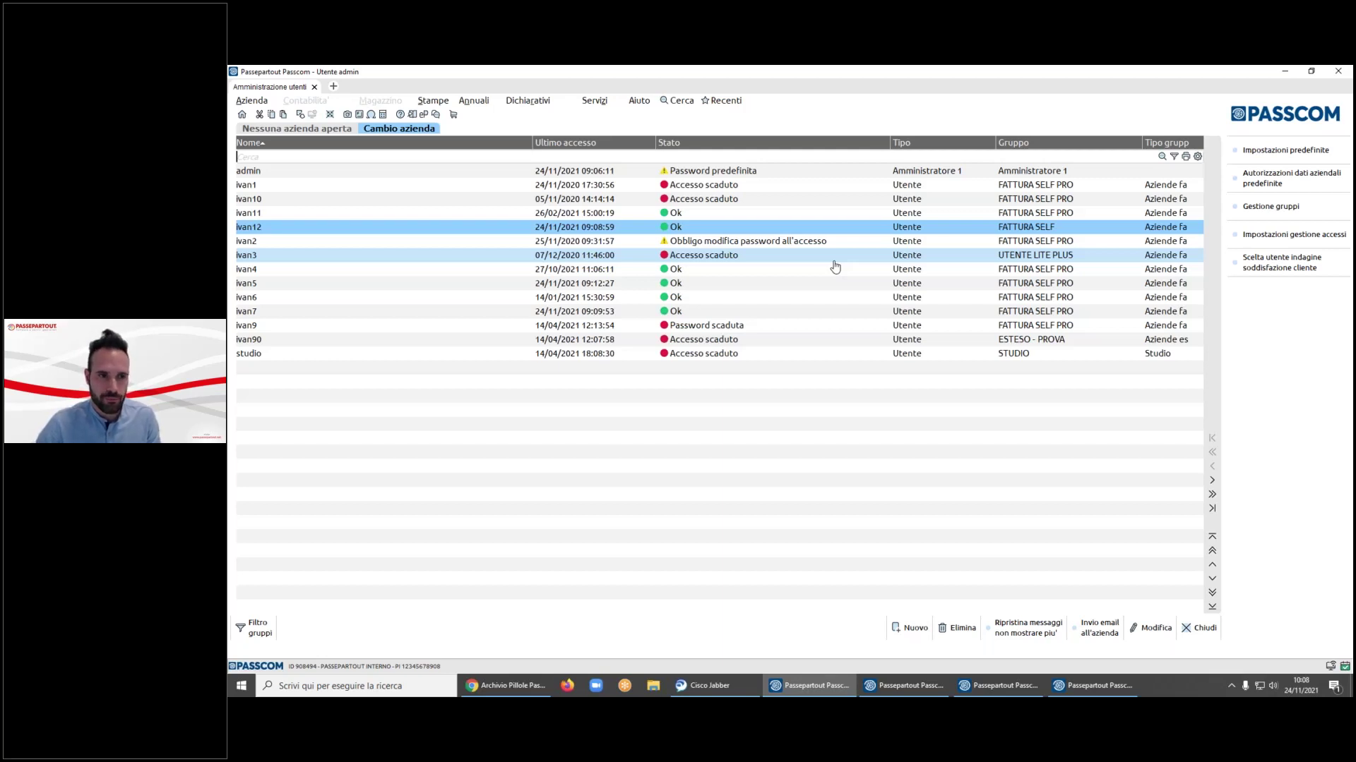
- Open company KLI (new azienda - fattura self pro) with date 24/11/2021
left_click(266, 102)
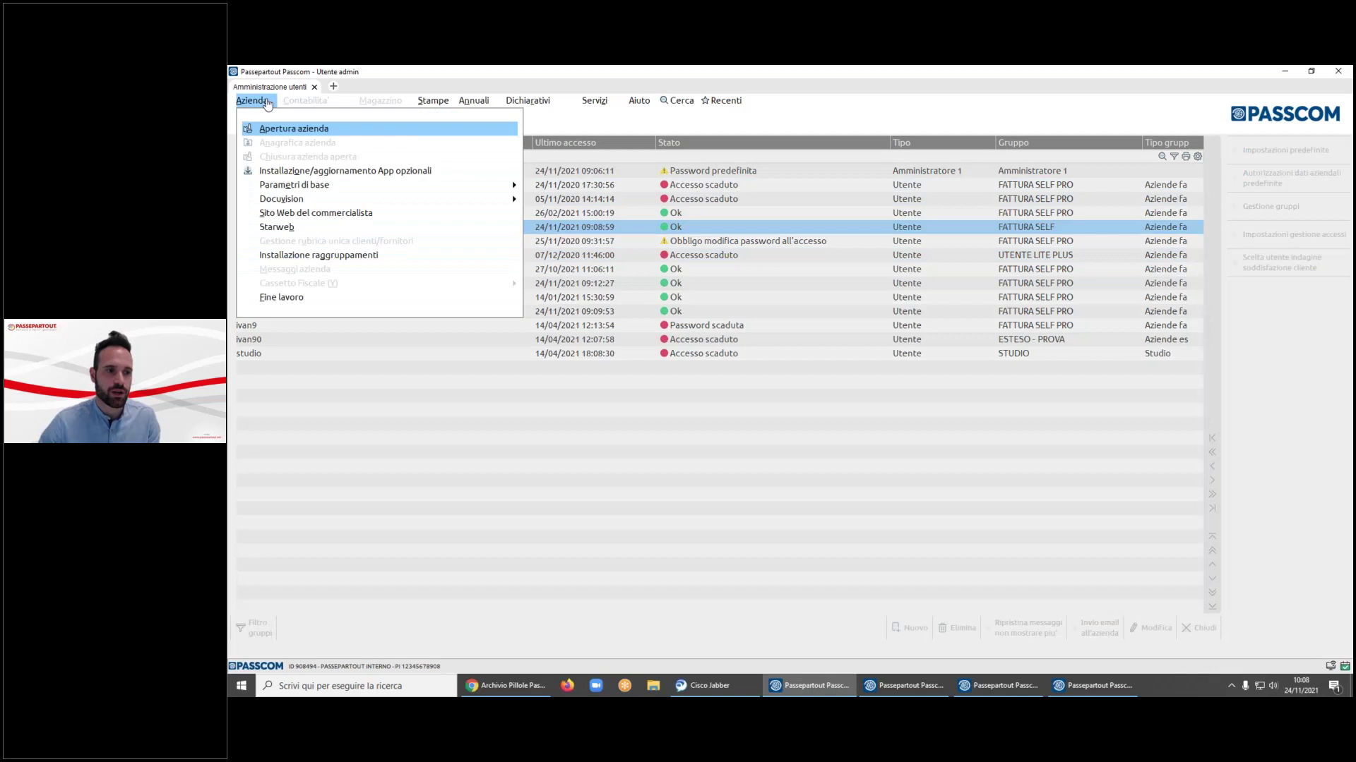
key("Return")
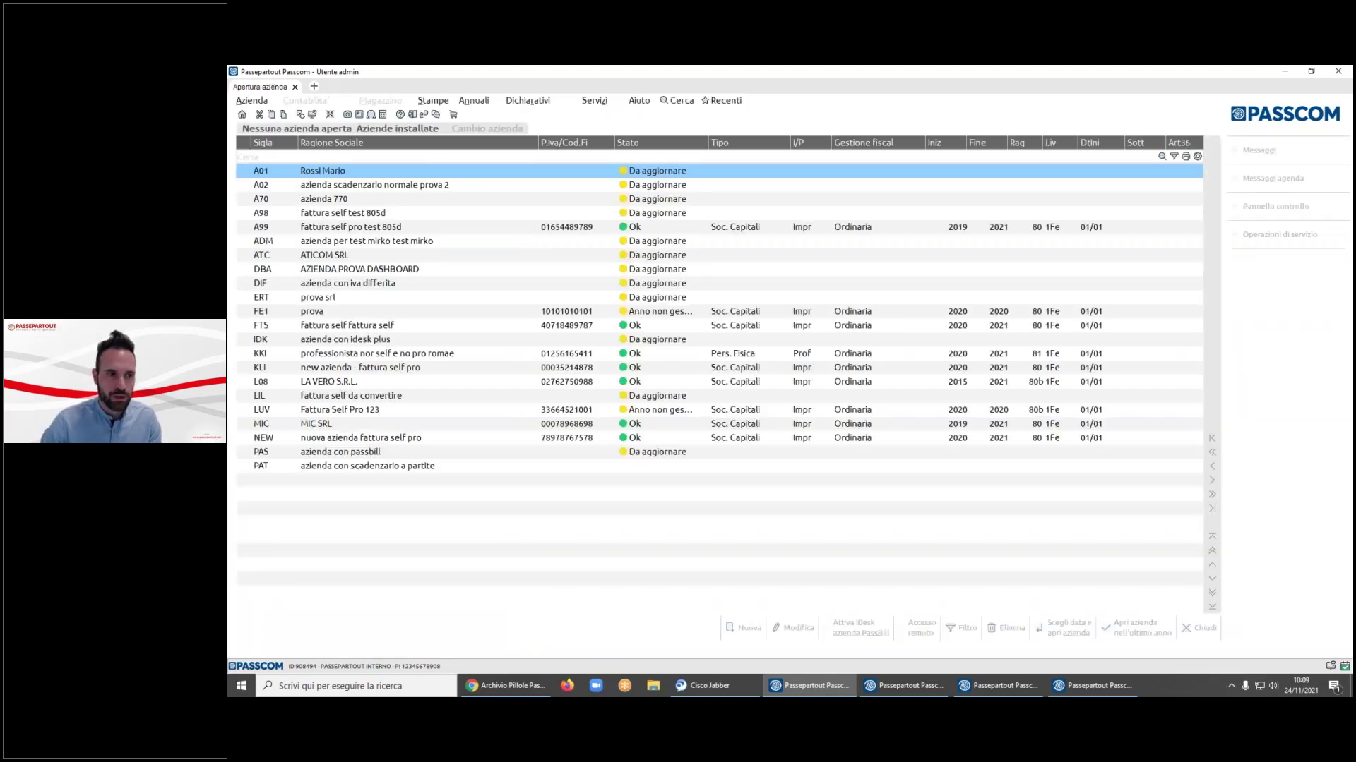
type("kli")
key("Return")
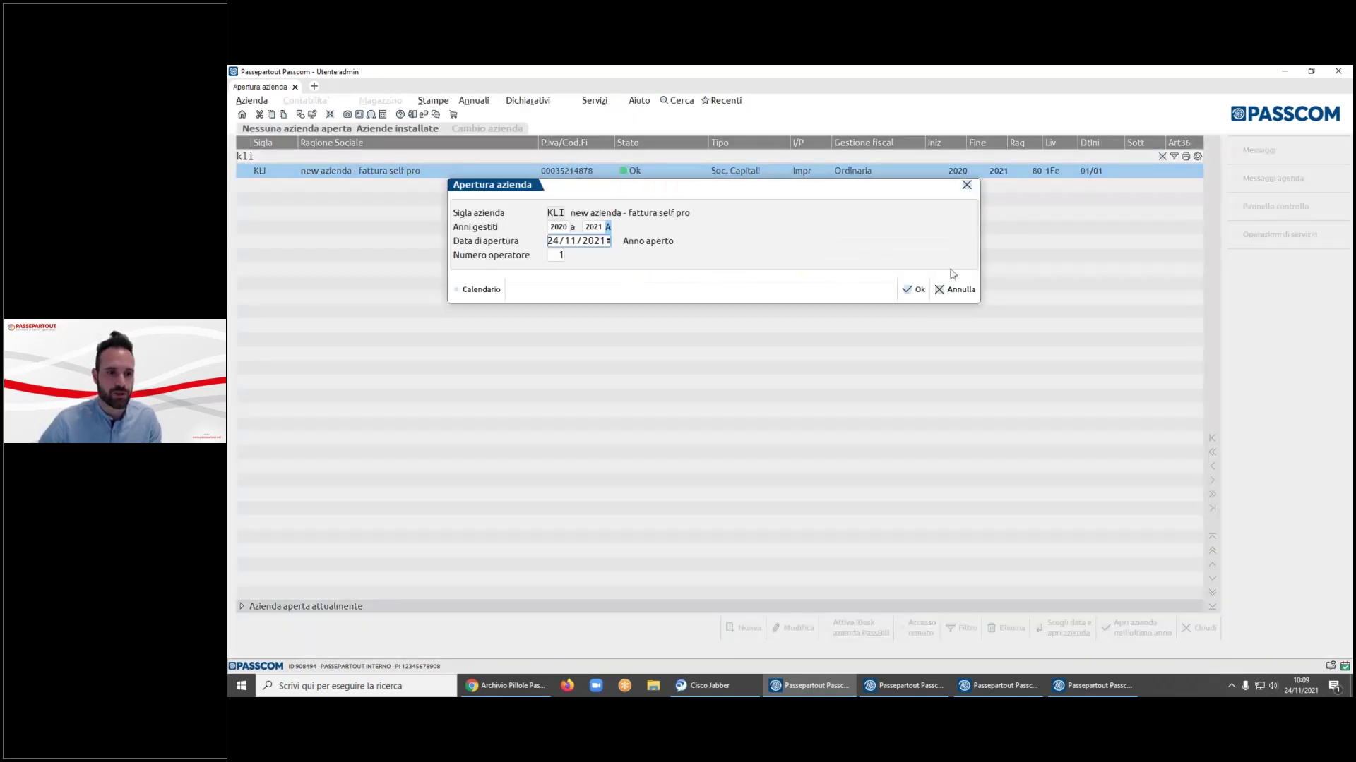
left_click(911, 289)
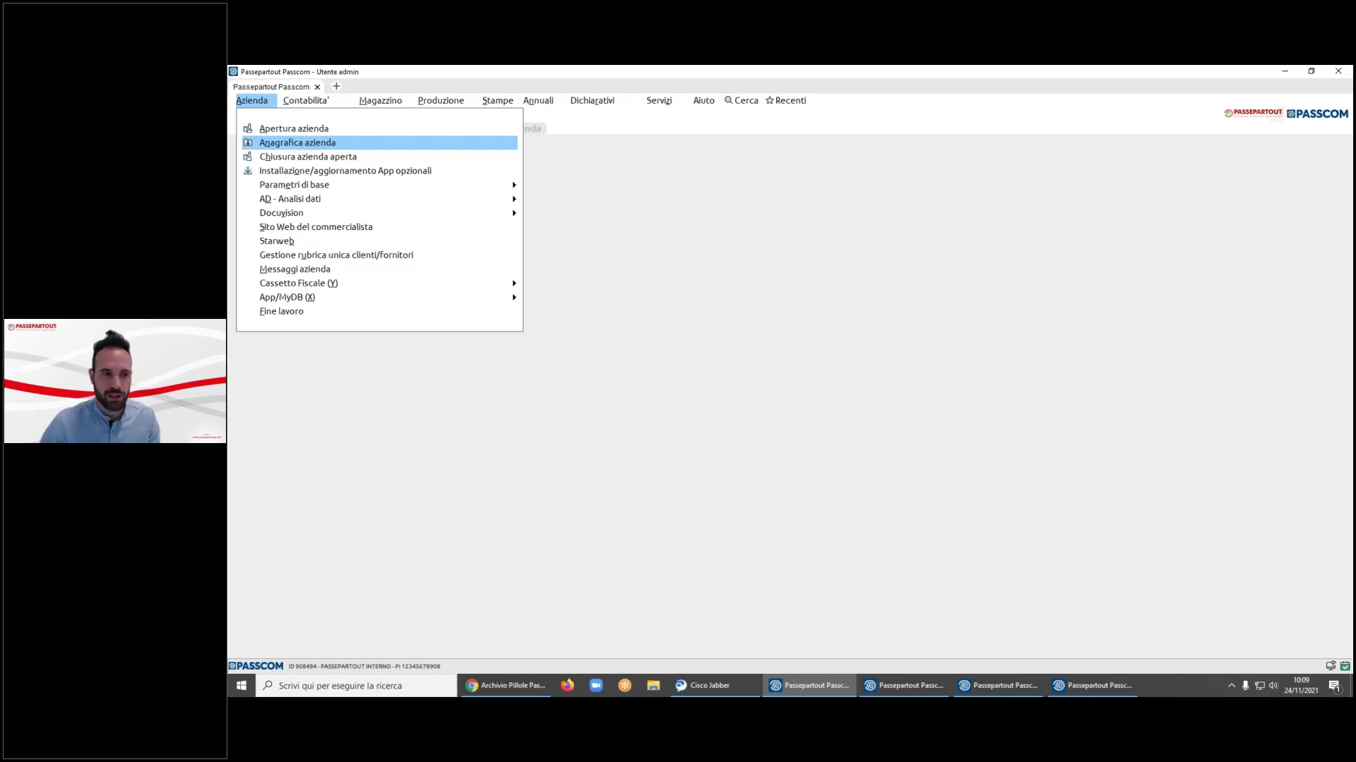
- Review KLI's Parametri contabili and Parametri di magazzino in Anagrafica azienda without saving
key("Return")
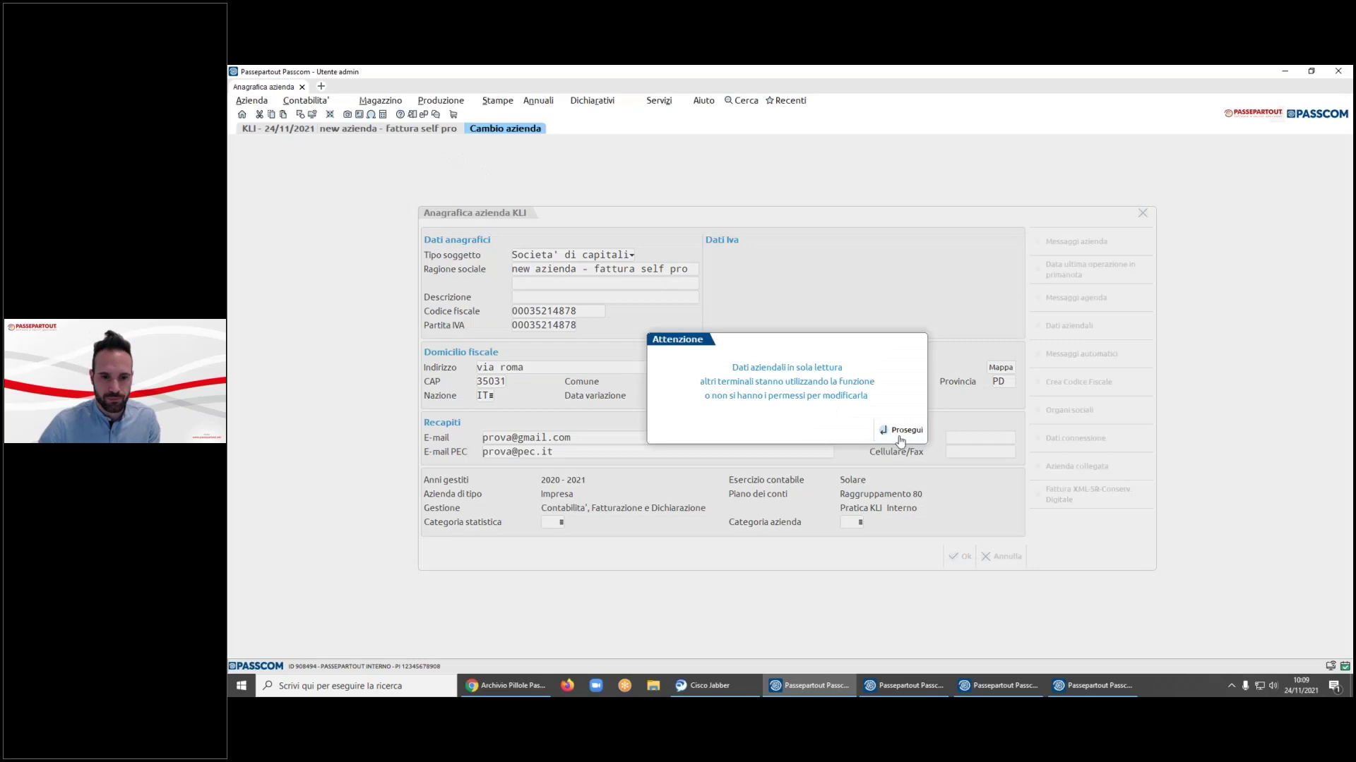
left_click(901, 443)
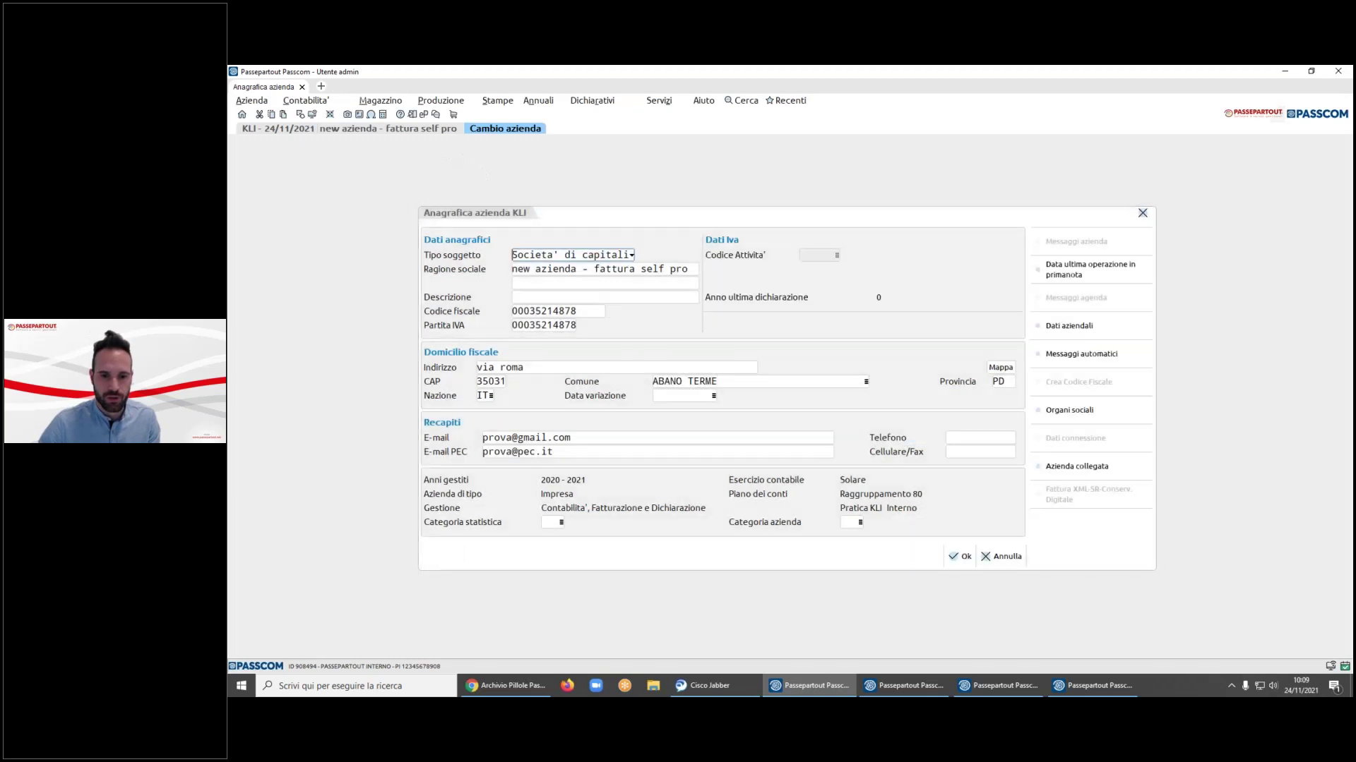
left_click(1069, 326)
type("con")
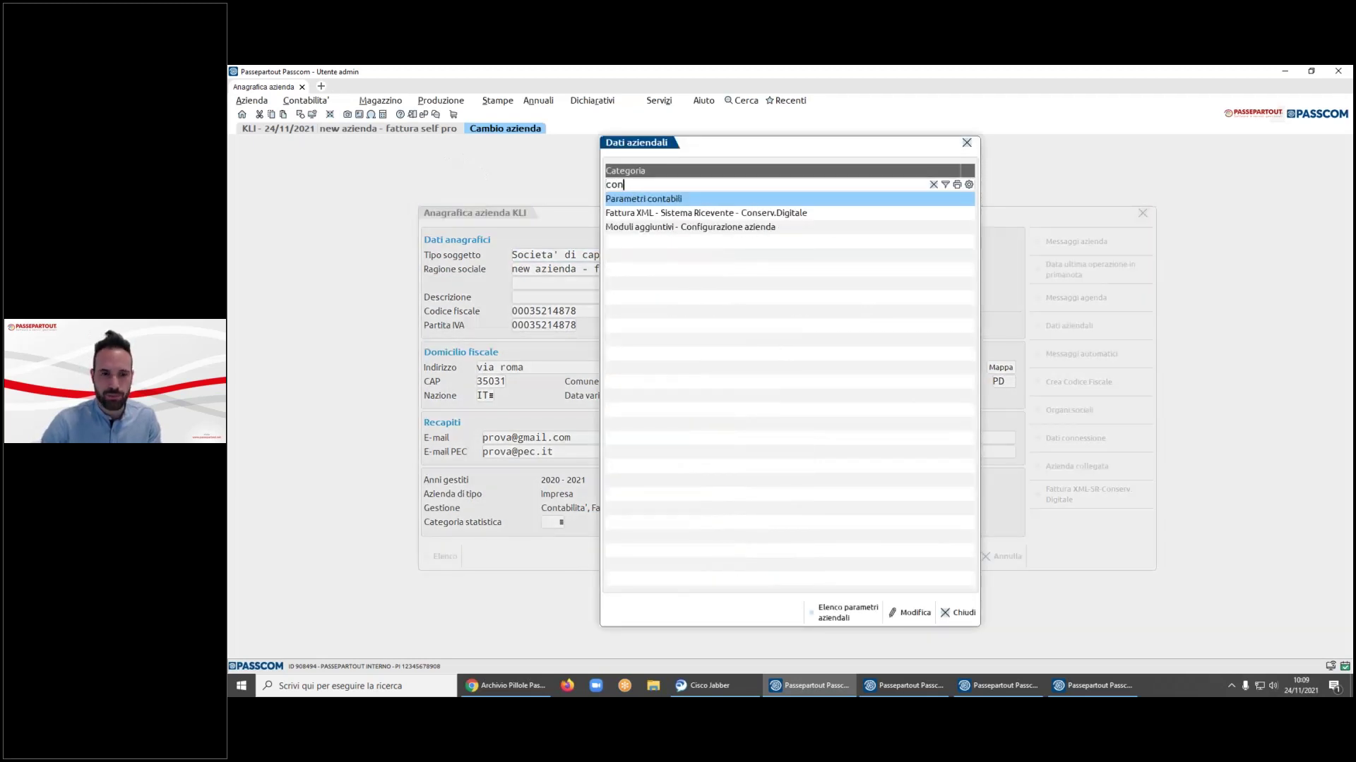
key("Return")
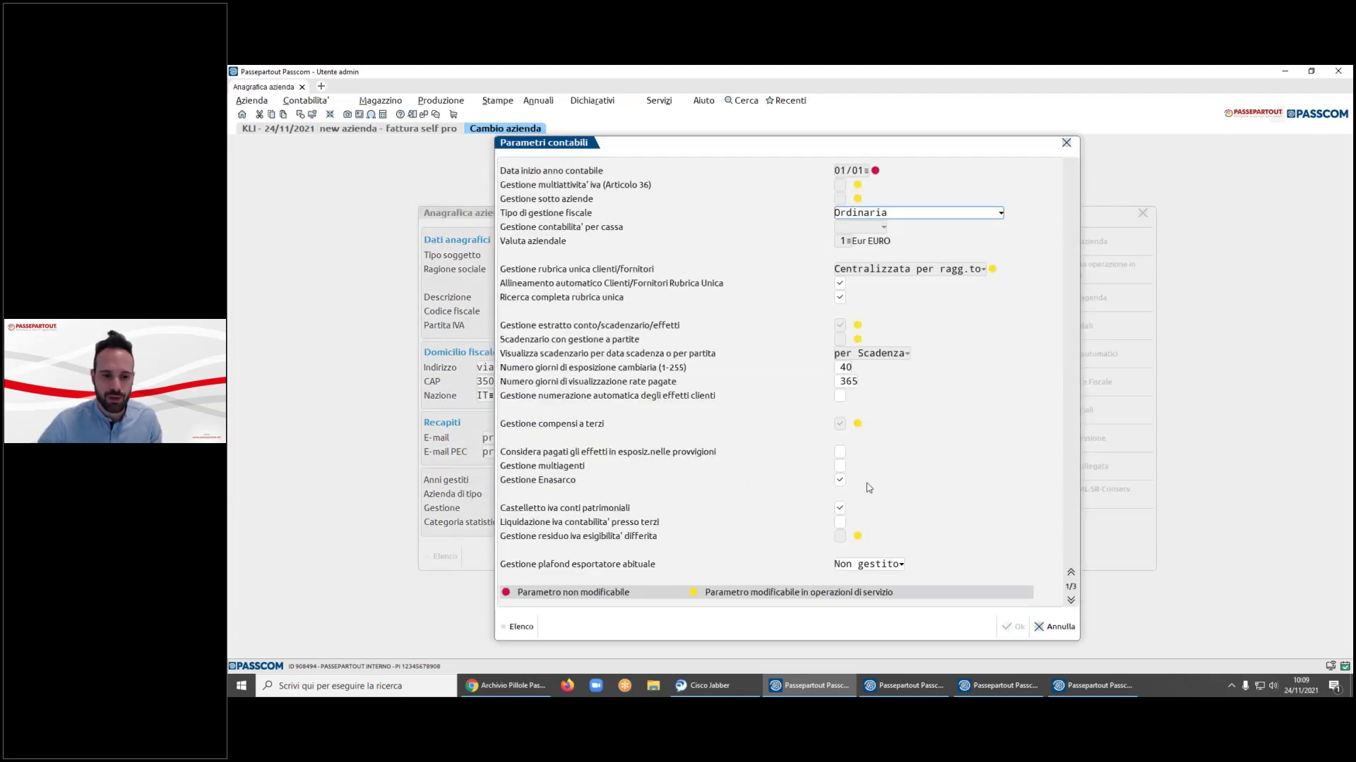
left_click(1056, 627)
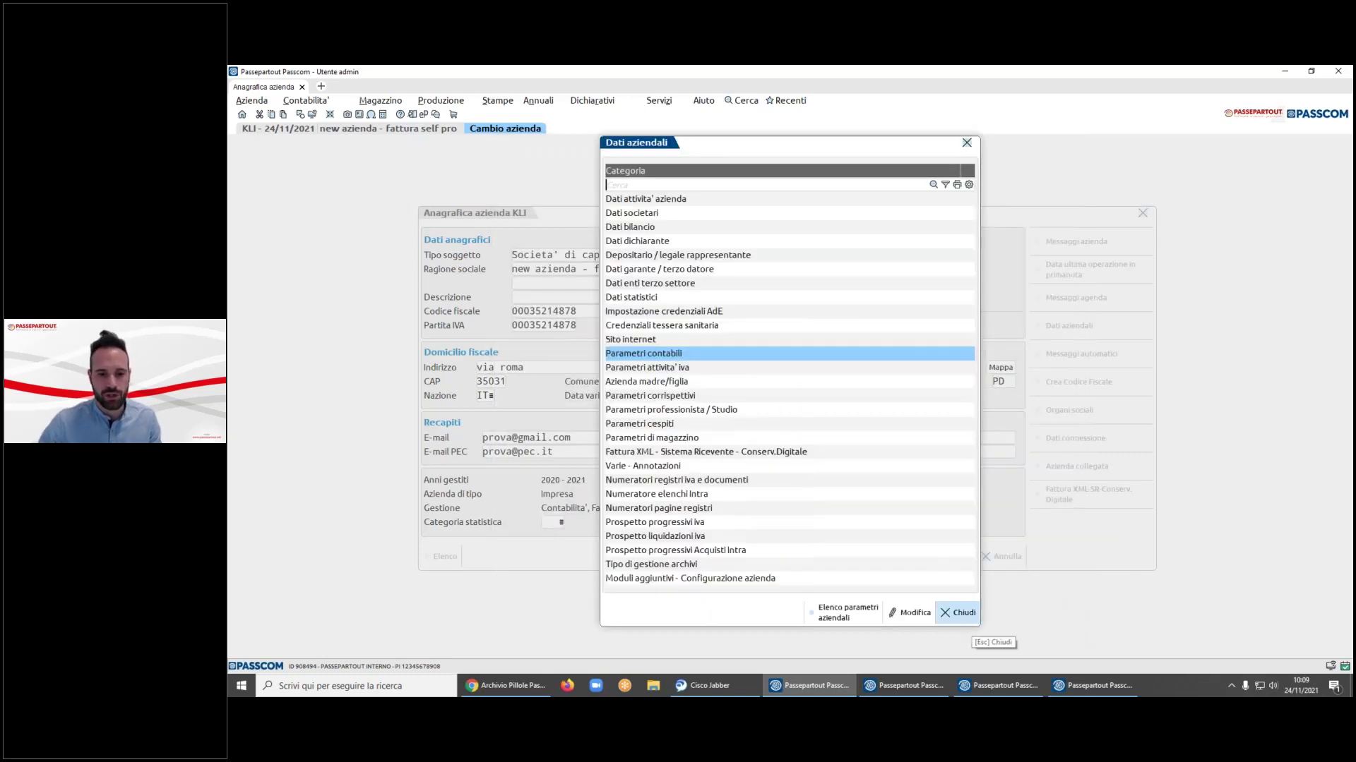
type("mag")
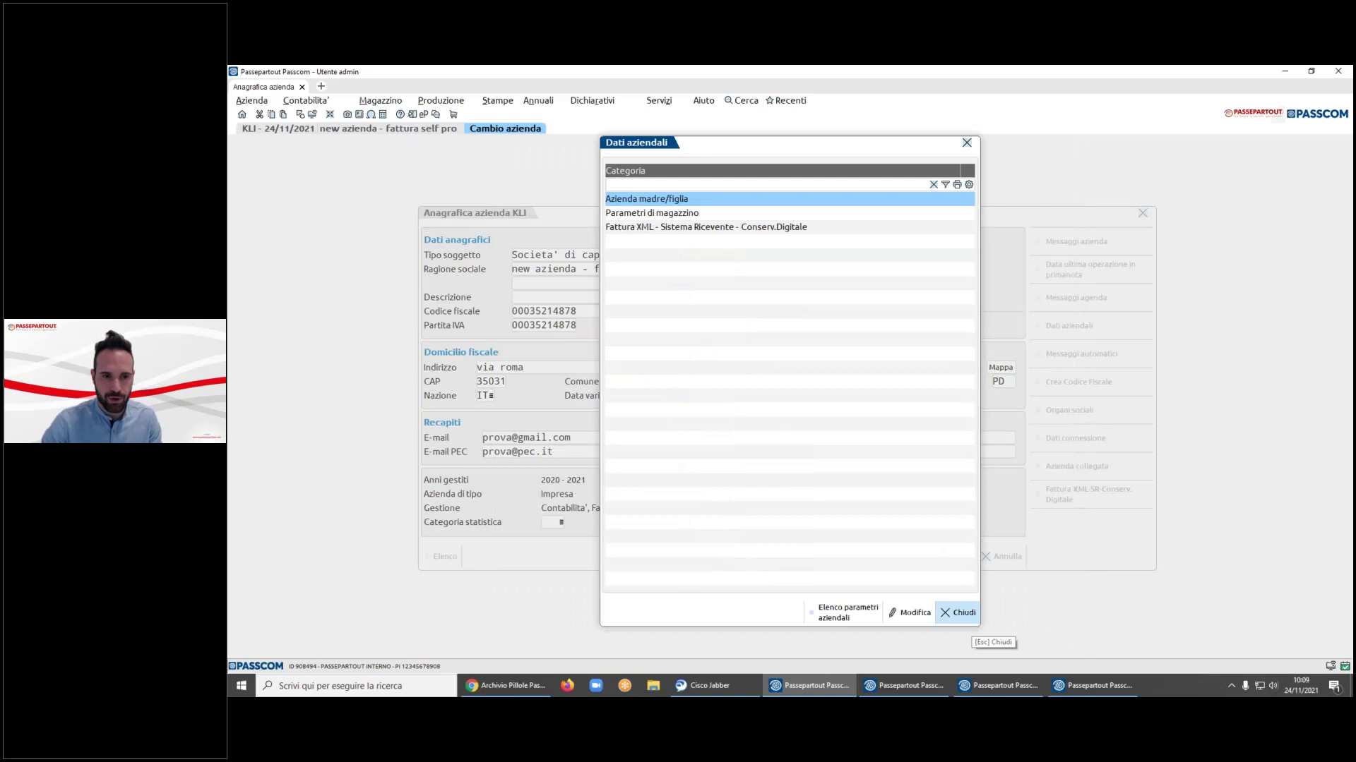
key("Return")
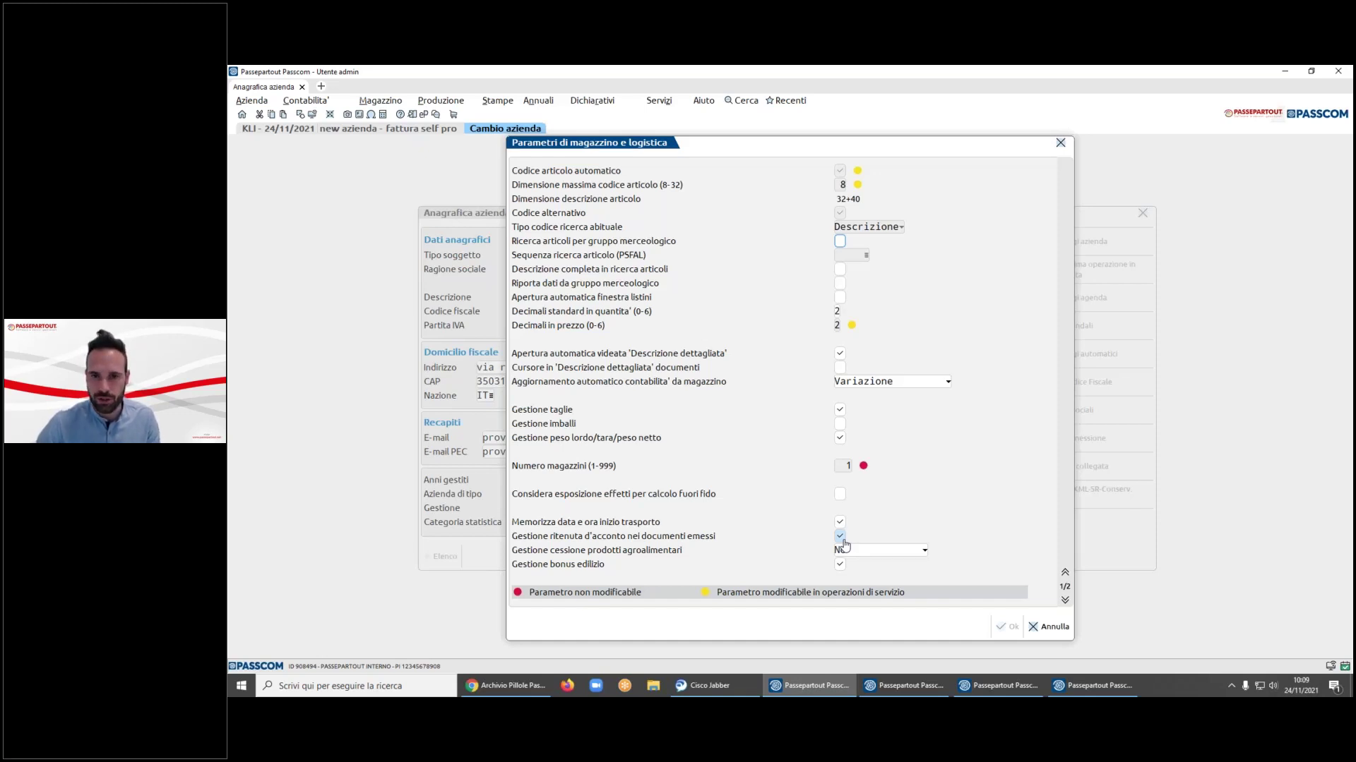
key("Escape")
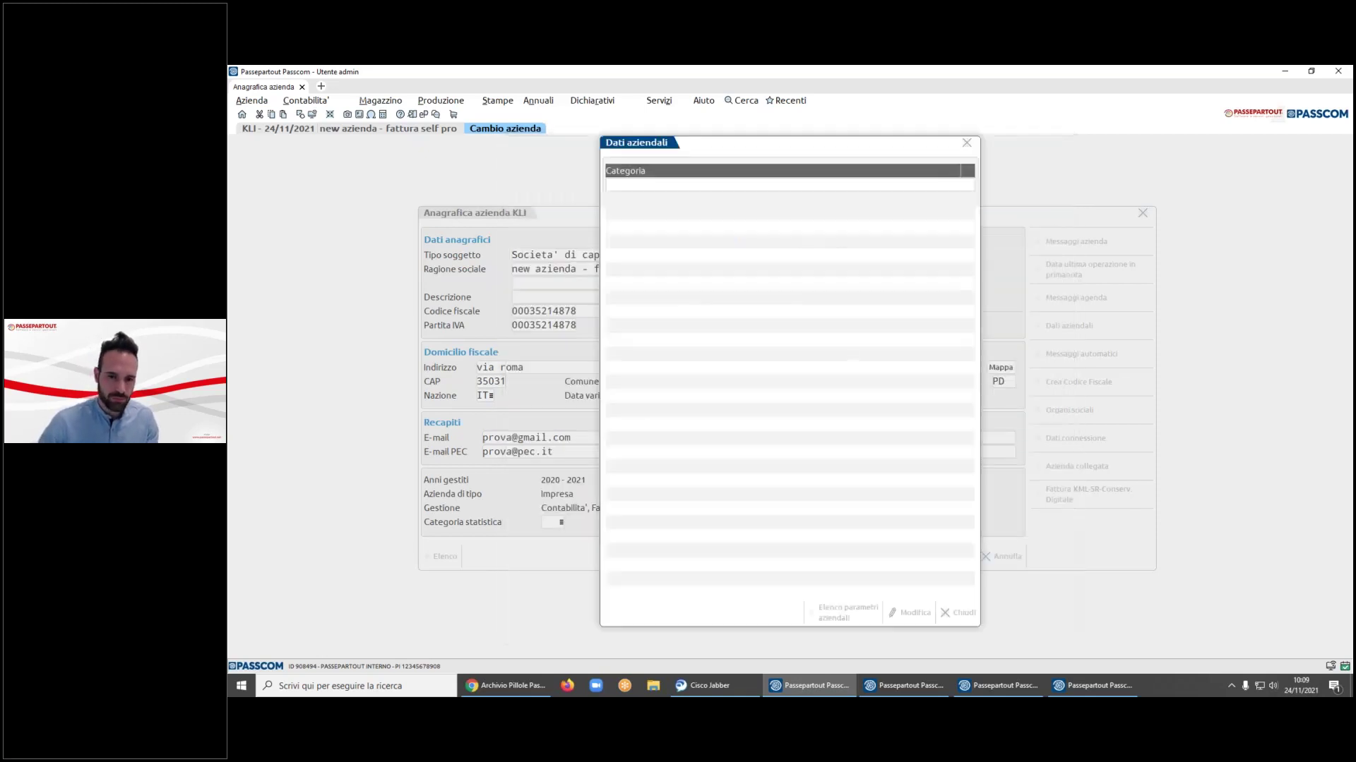
- Close Anagrafica azienda and close company KLI via Chiusura azienda aperta
left_click(998, 556)
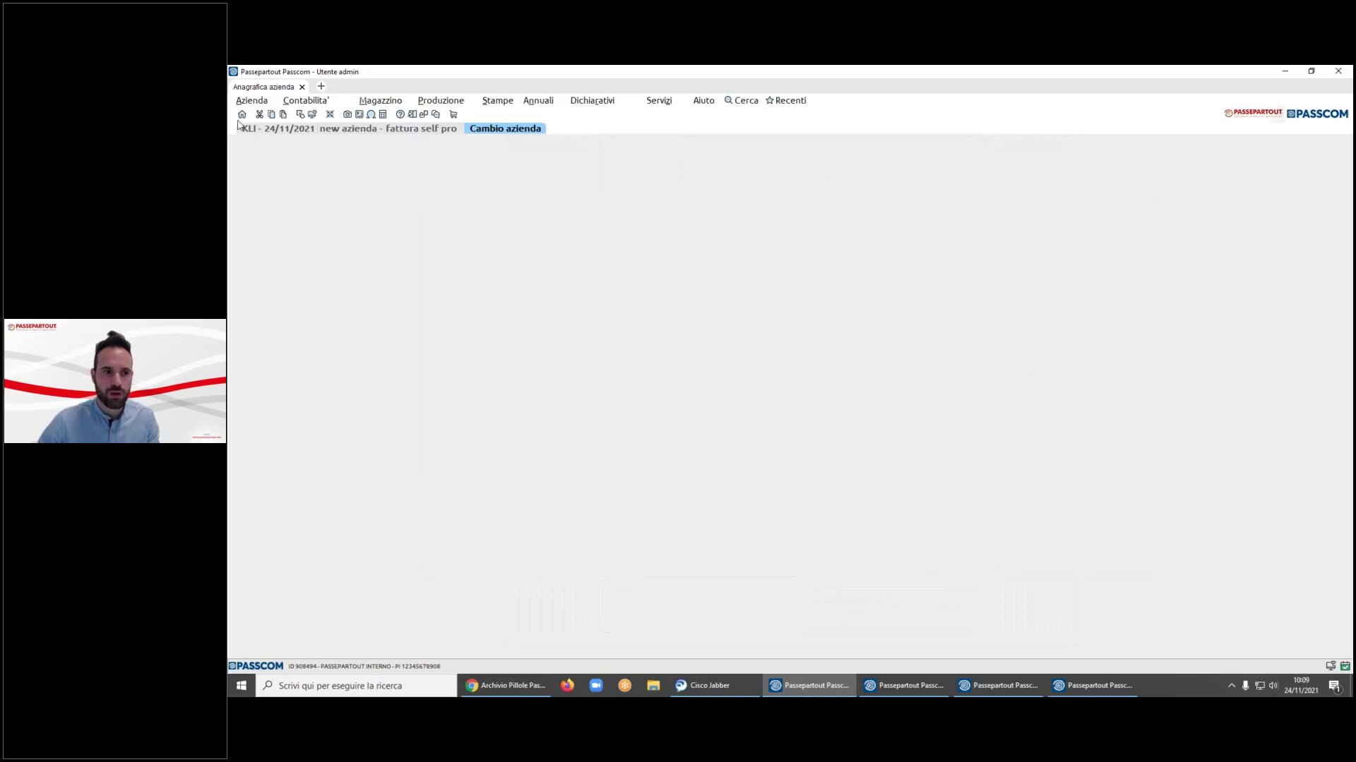
left_click(251, 101)
left_click(295, 157)
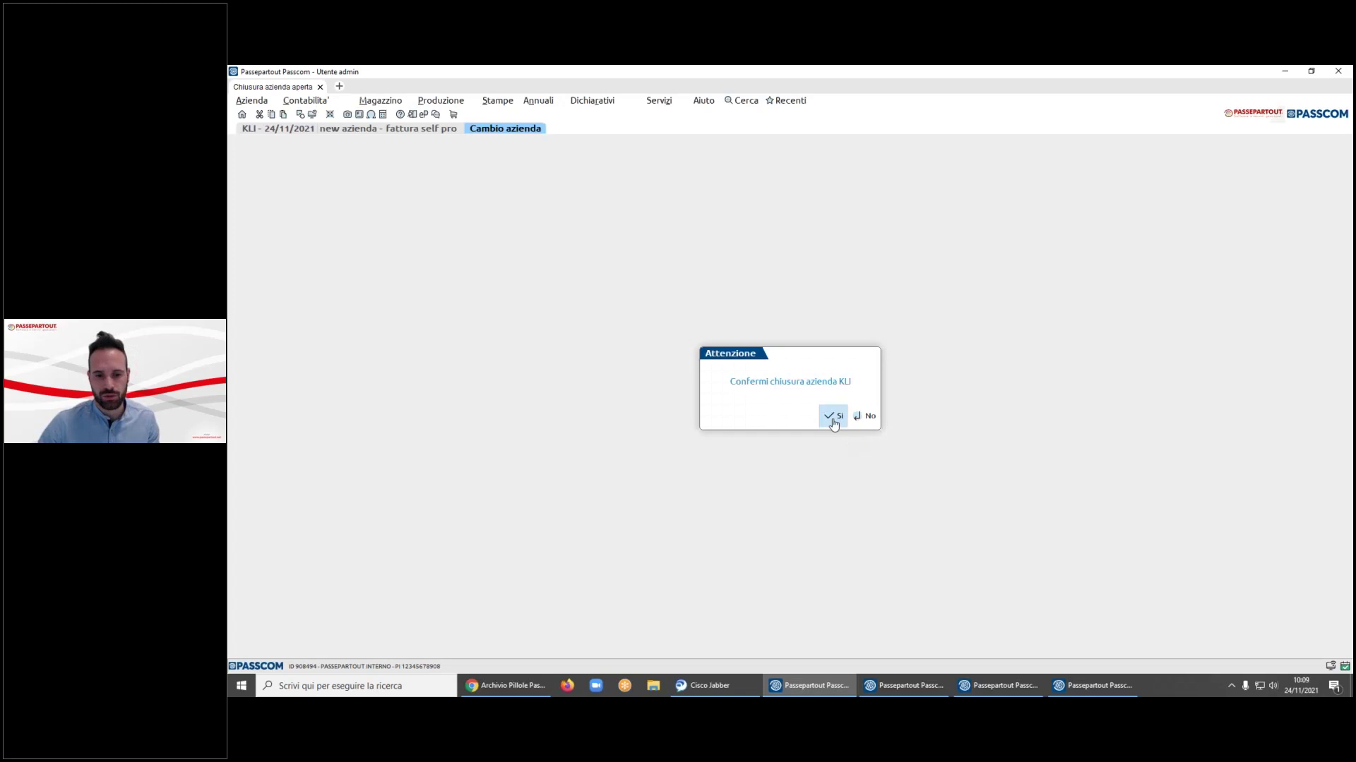
left_click(832, 416)
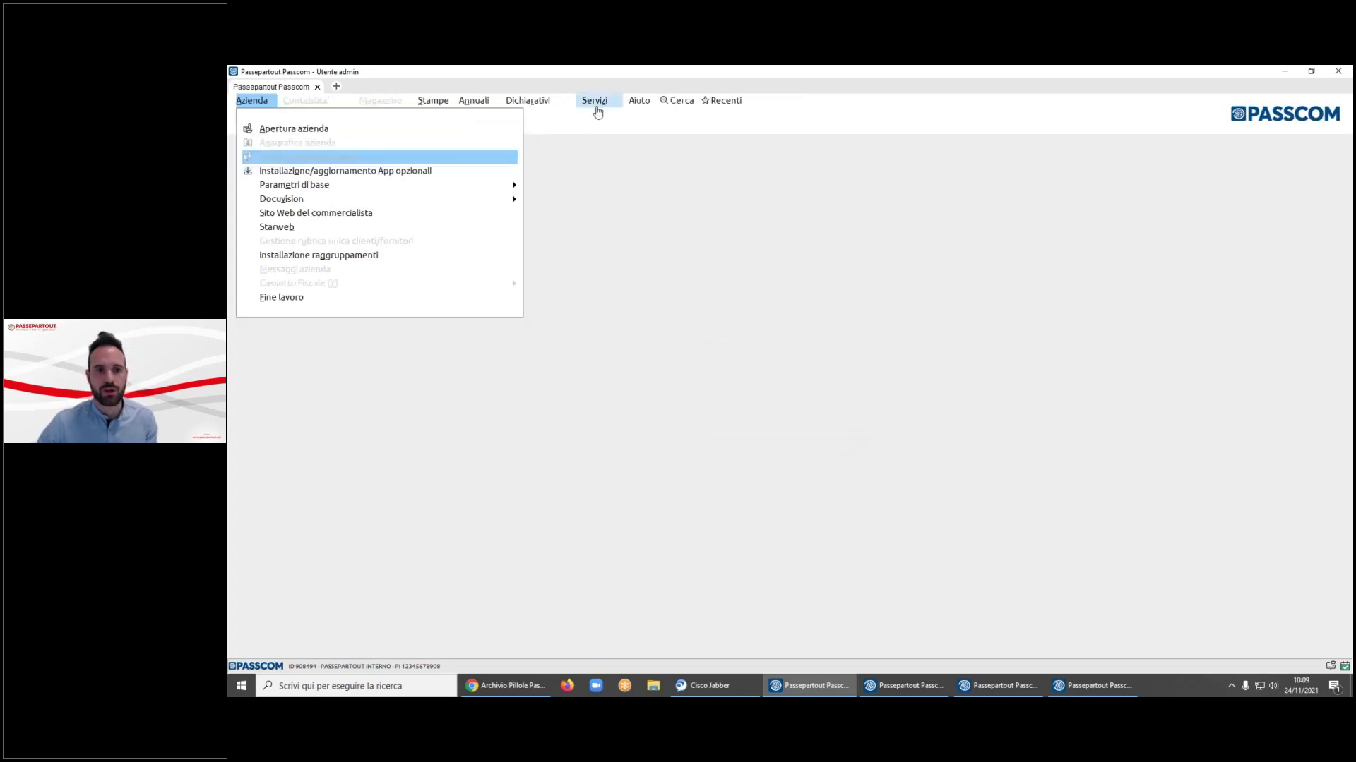
- Open the Servizi > Configurazioni menu, then dismiss it
left_click(595, 105)
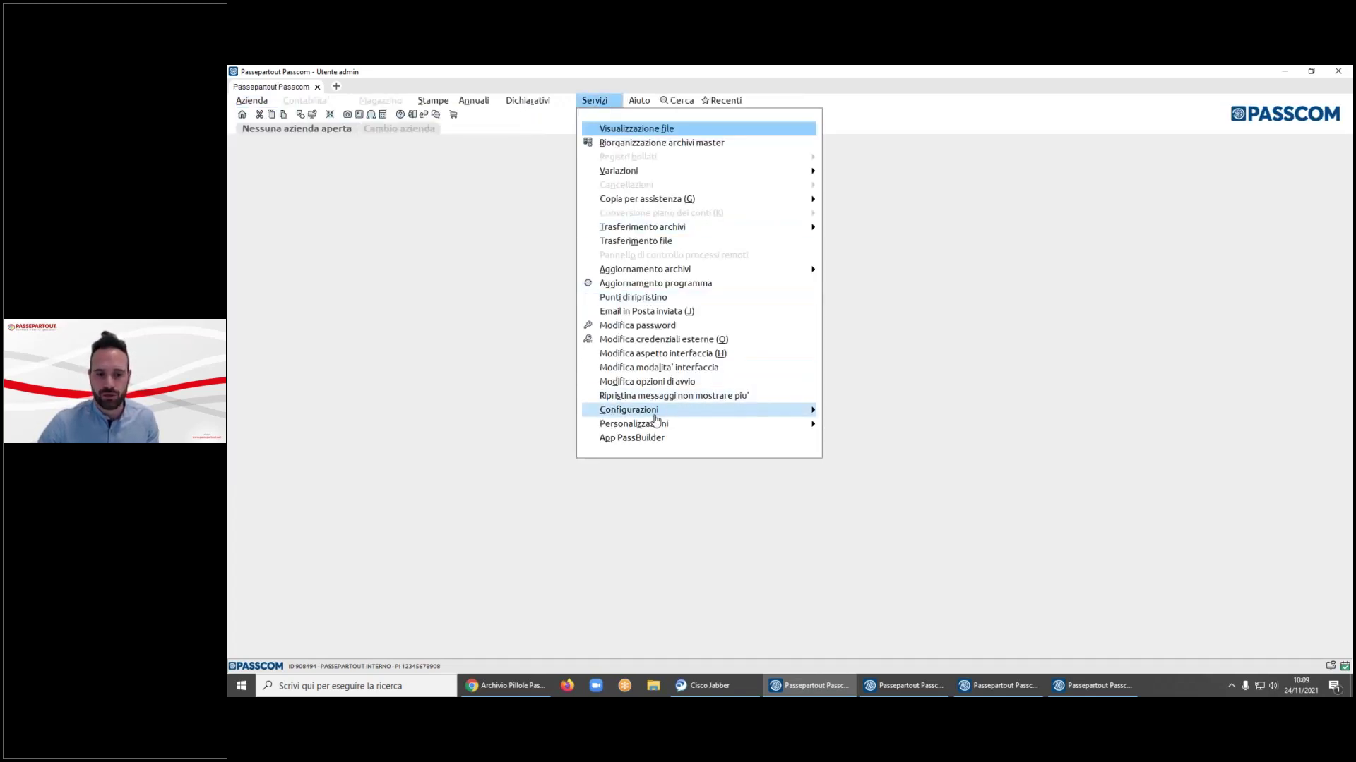
mouse_move(655, 410)
key("Escape")
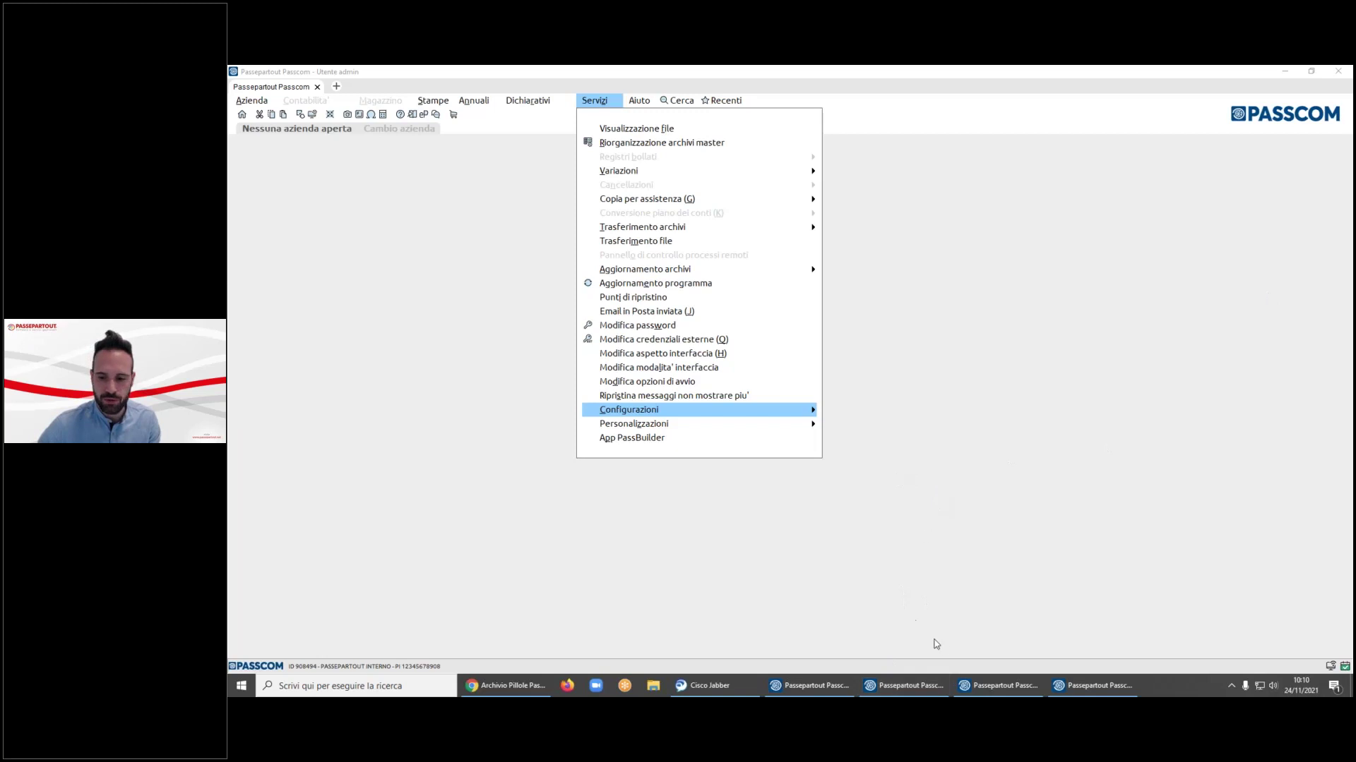
- Switch to the Fattura Self window listing FTS's six 2021 issued invoices
left_click(904, 686)
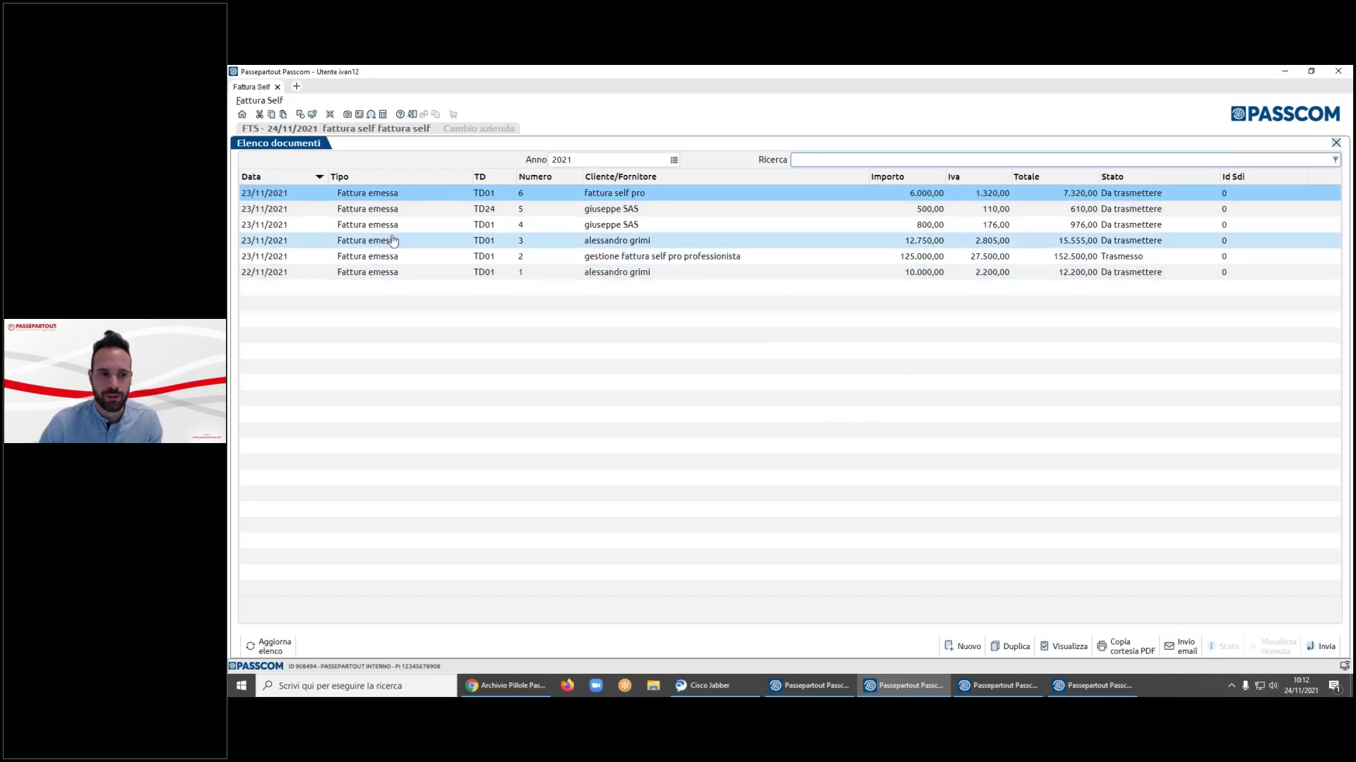
left_click(674, 160)
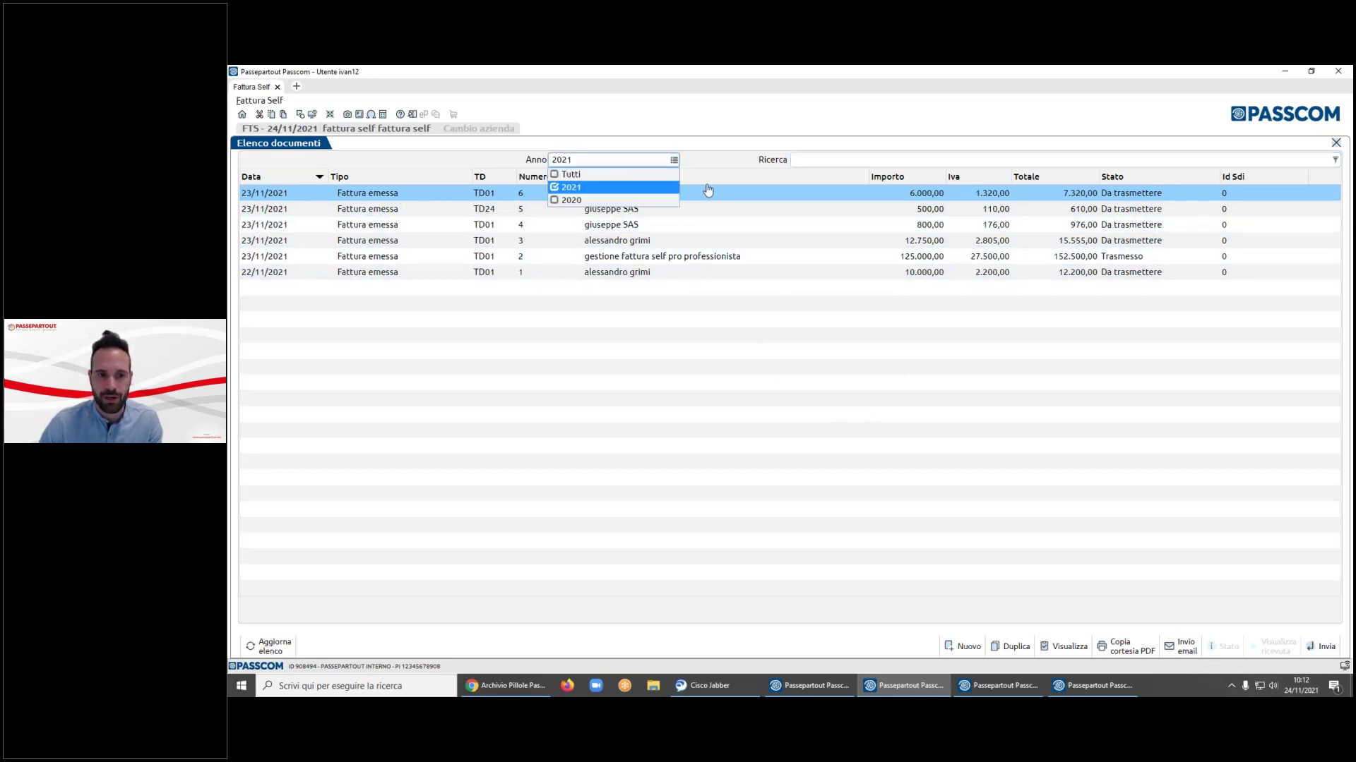
left_click(703, 178)
left_click(813, 161)
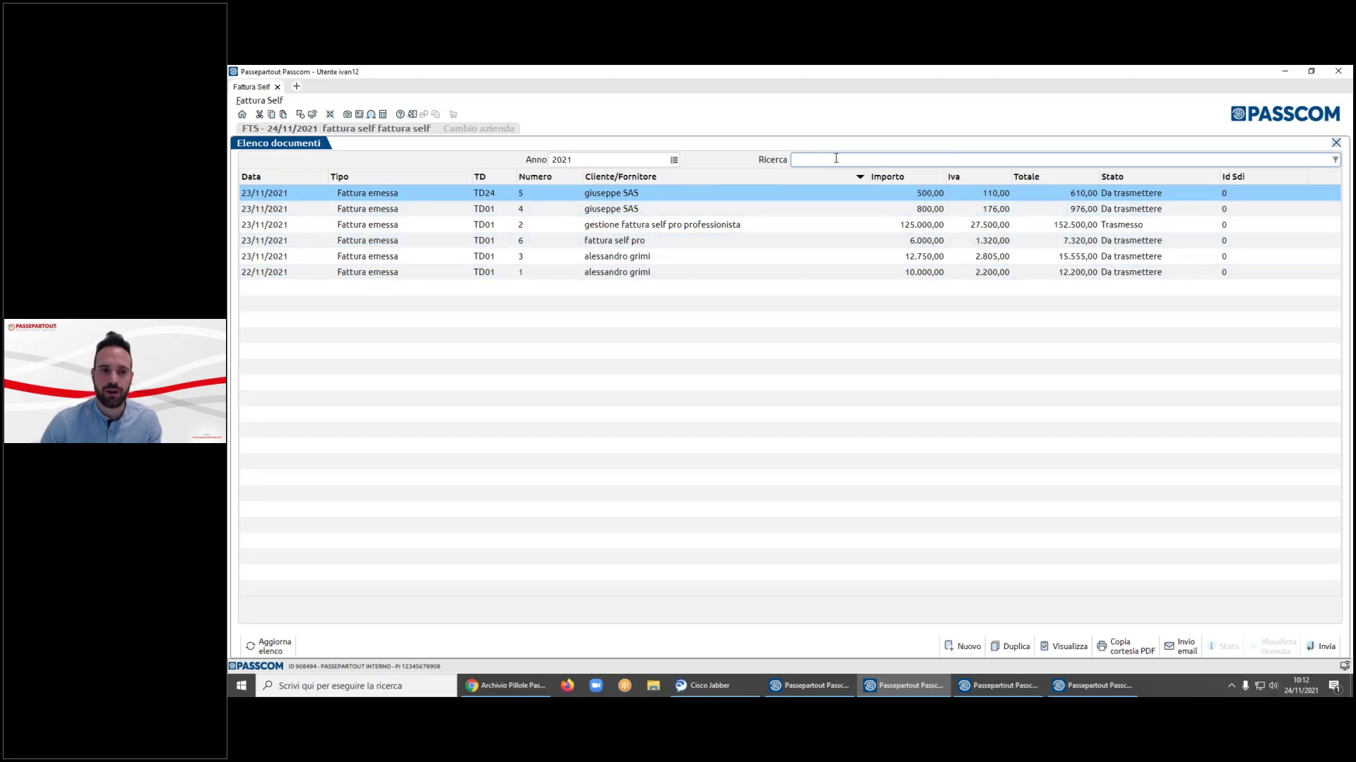
type("610")
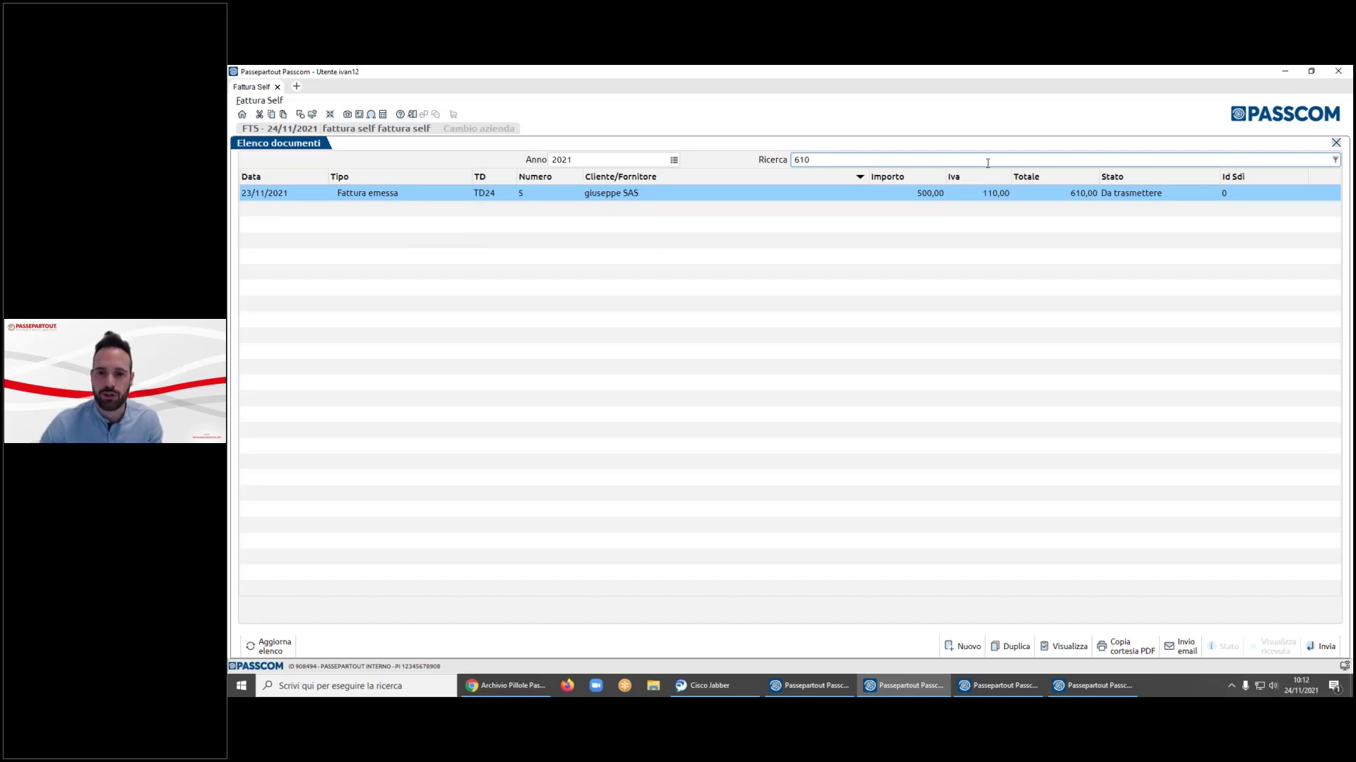
key("BackSpace")
key("BackSpace")
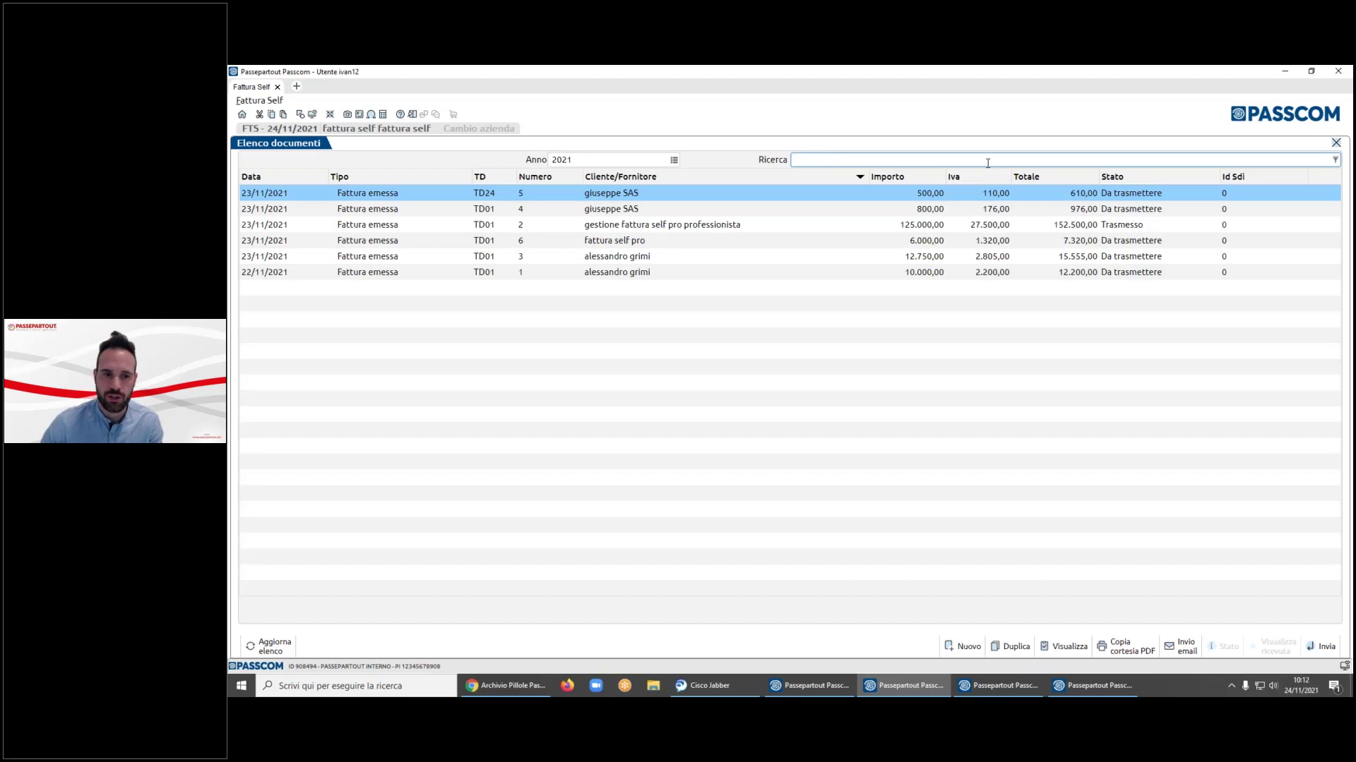
type("sas")
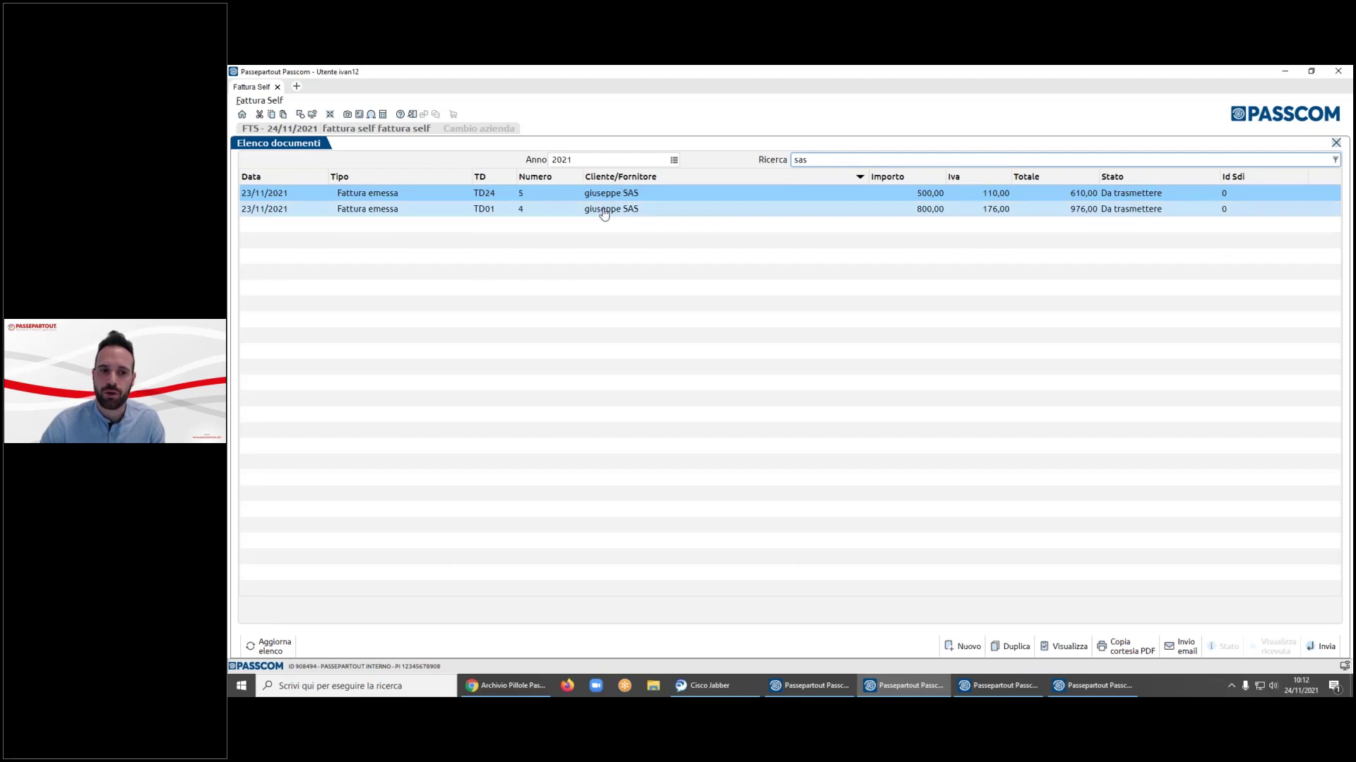
key("BackSpace")
key("BackSpace")
key("BackSpace")
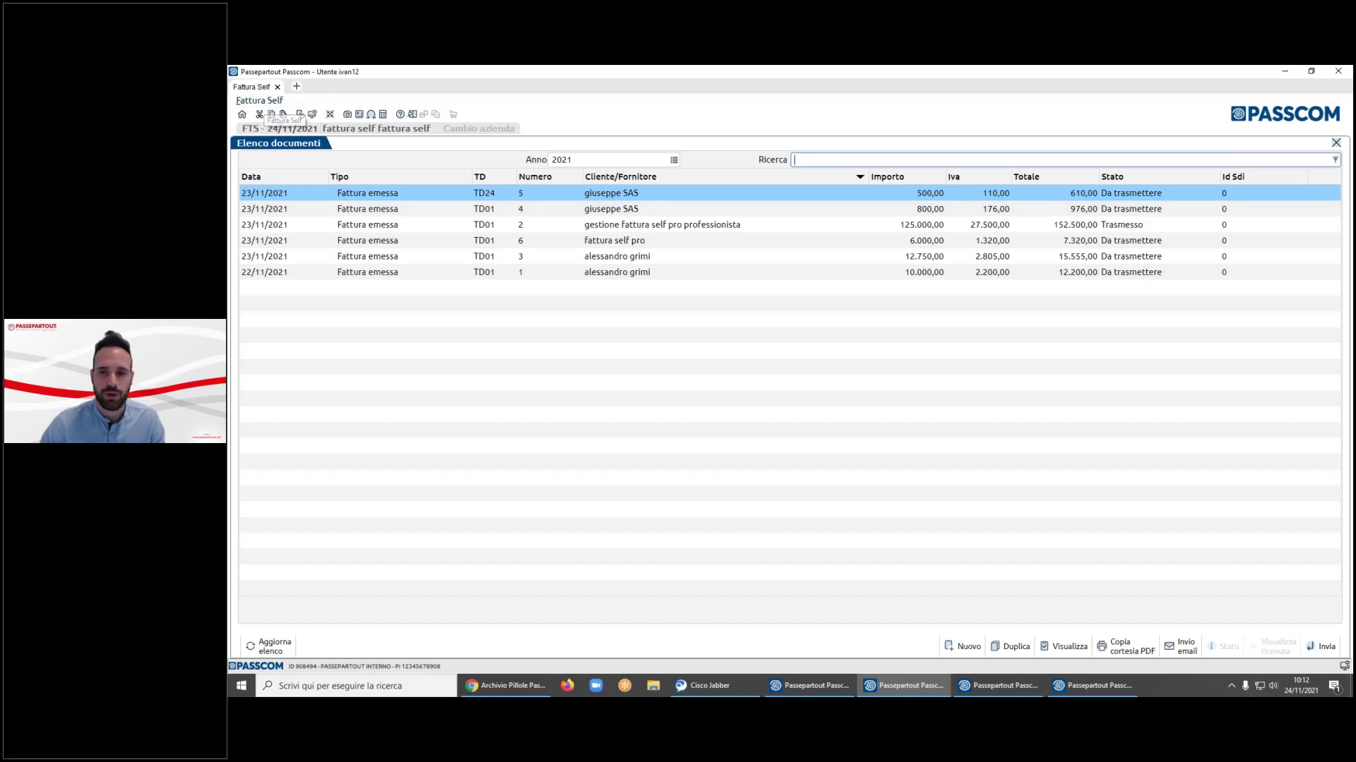
- Choose Import fatture emesse PA-B2B from the Fattura Self main menu
left_click(250, 106)
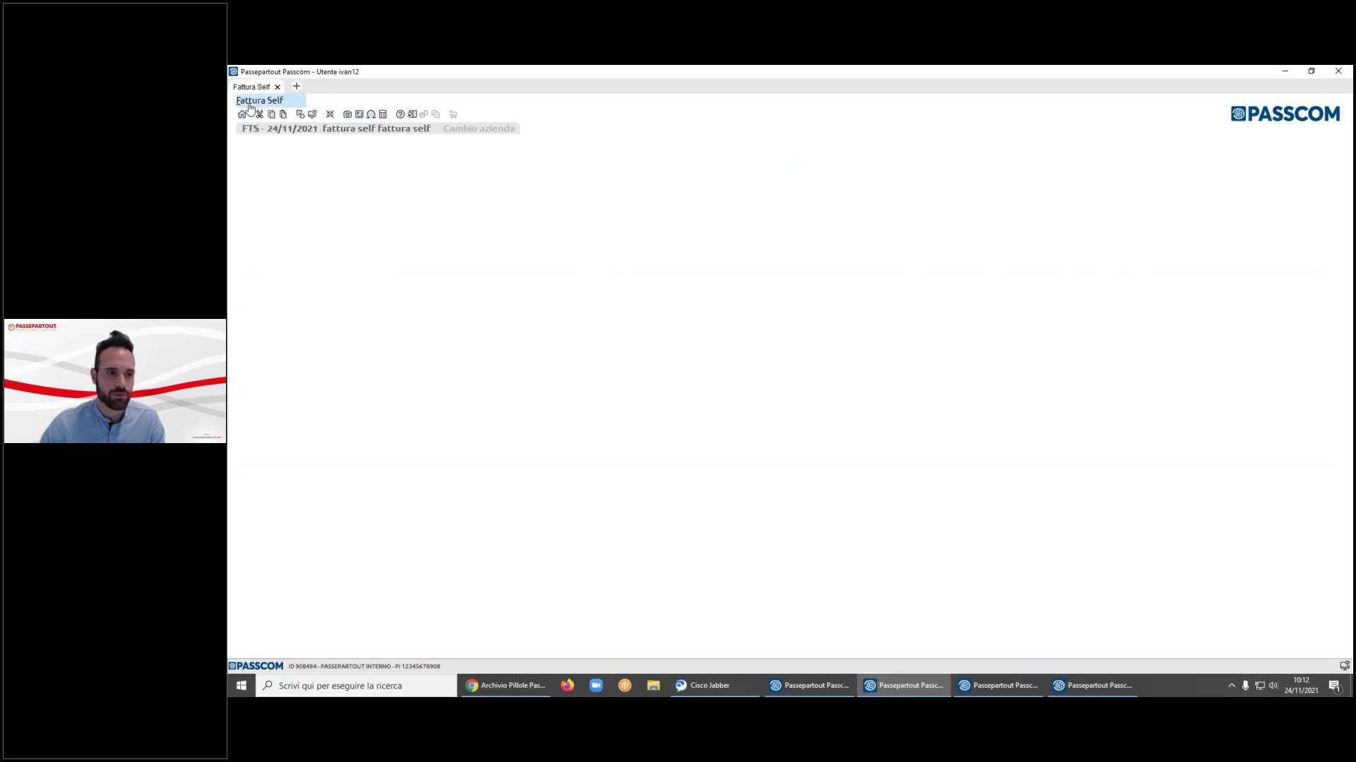
key("Down")
key("Down")
key("Down")
key("Up")
key("Up")
key("Up")
key("Down")
key("Down")
key("Down")
key("Down")
key("Down")
key("Up")
key("Up")
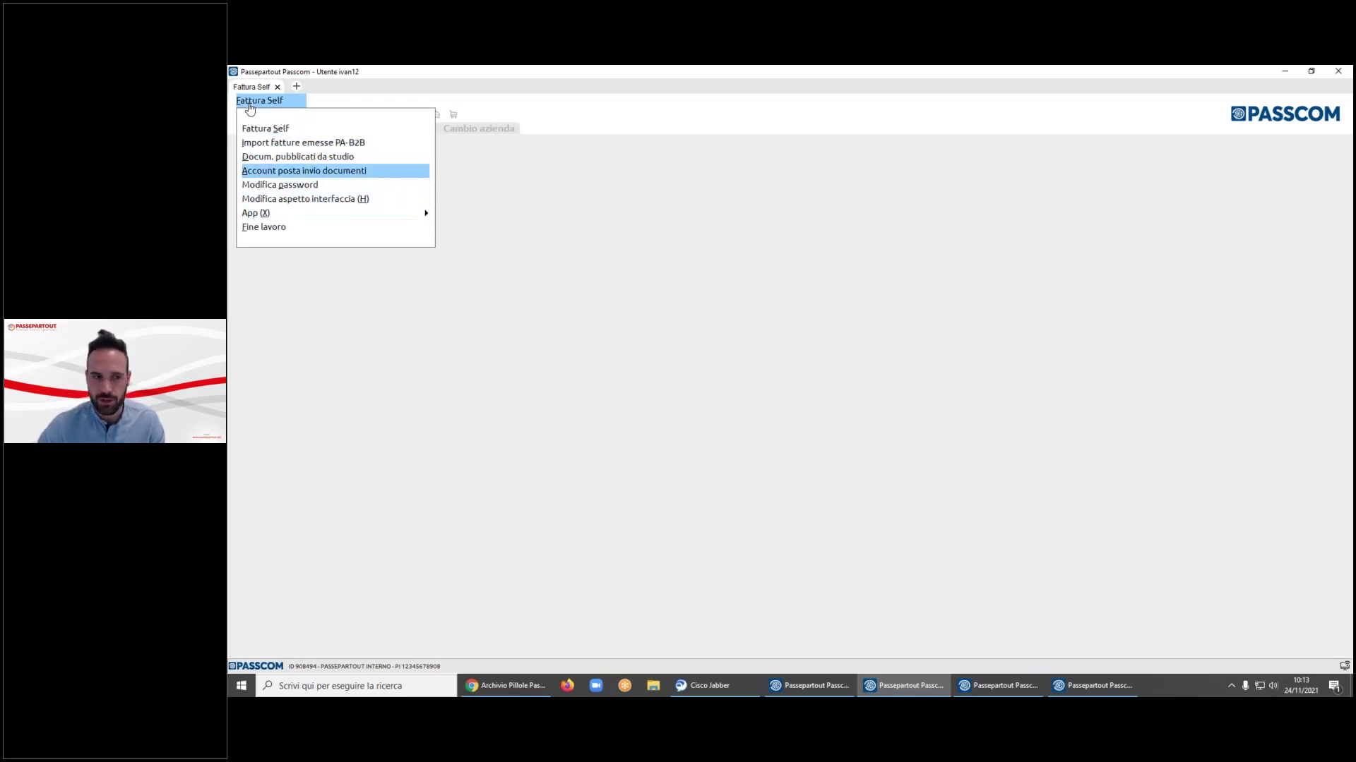
key("Up")
key("Up")
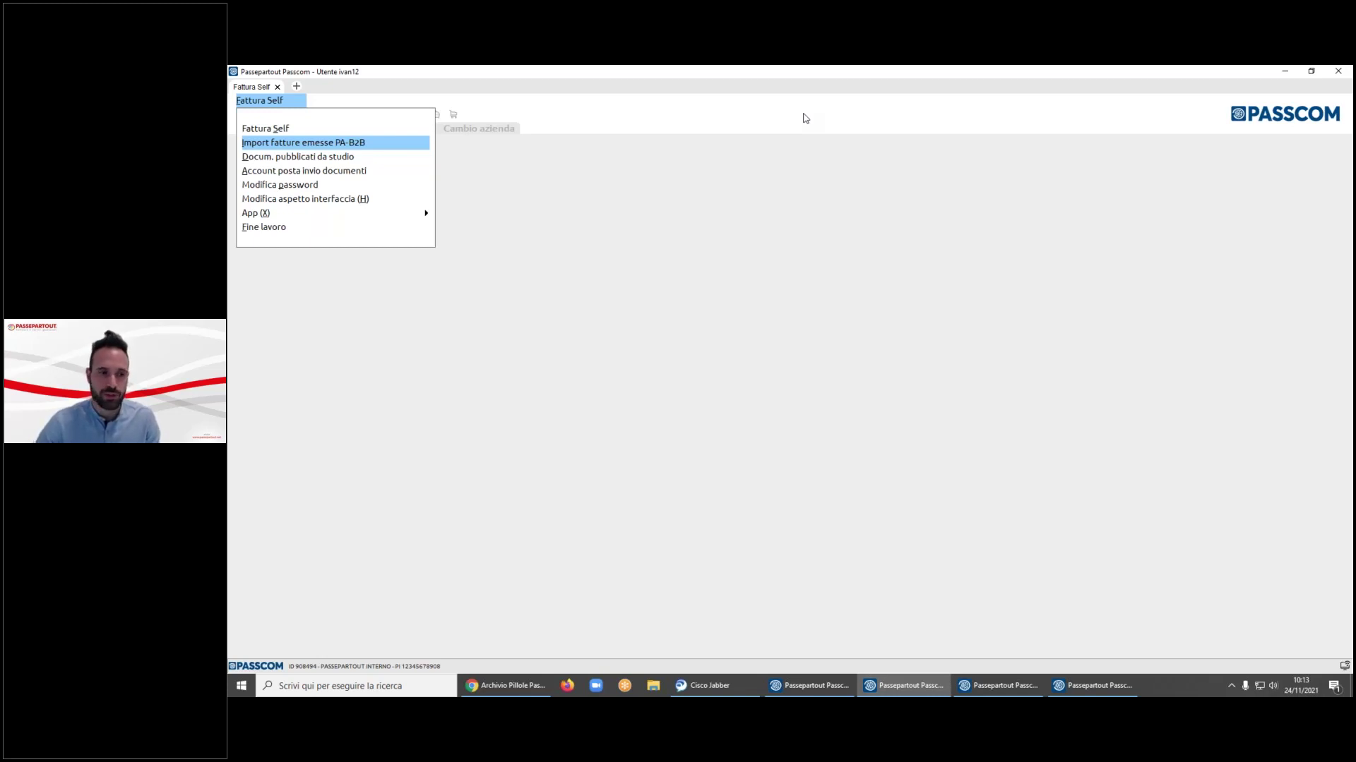
key("Return")
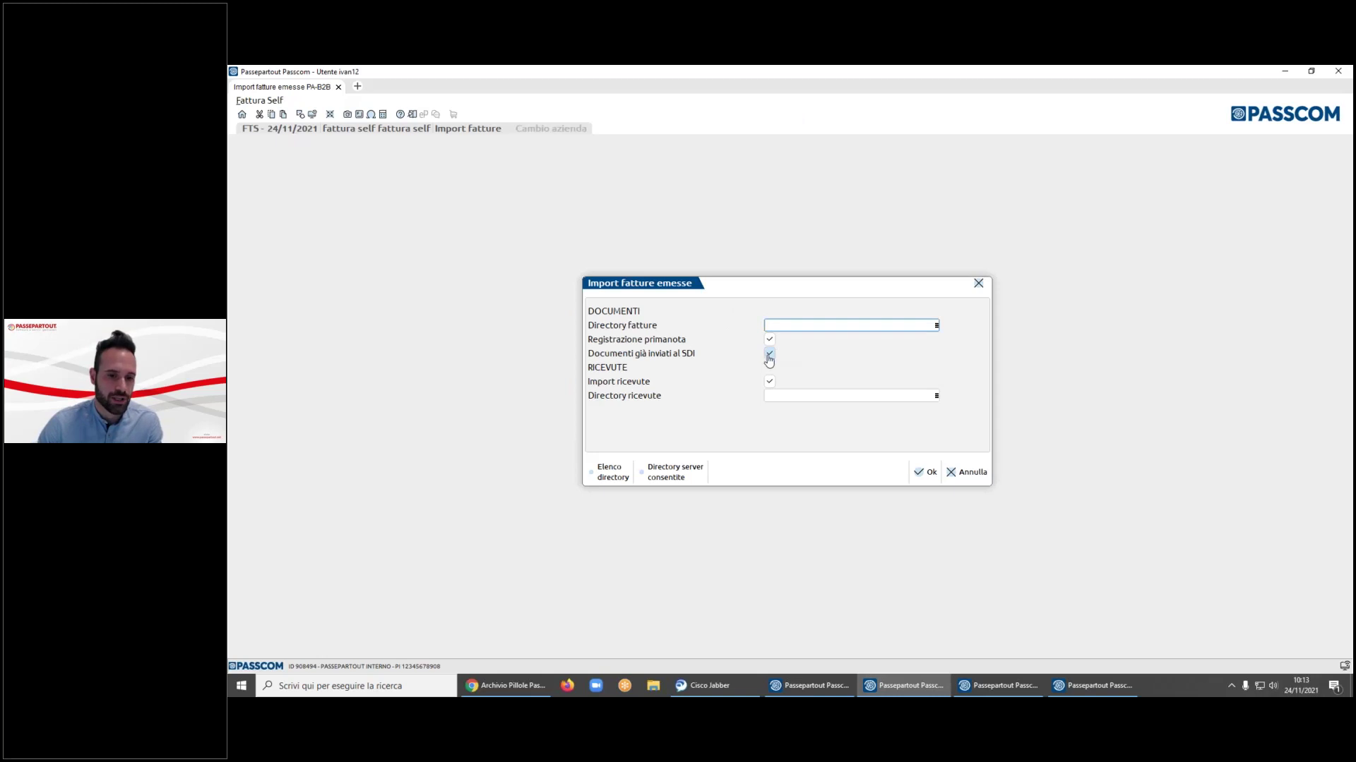
- Untick 'Documenti già inviati al SDI' and cancel the Import fatture emesse dialog without importing
left_click(768, 356)
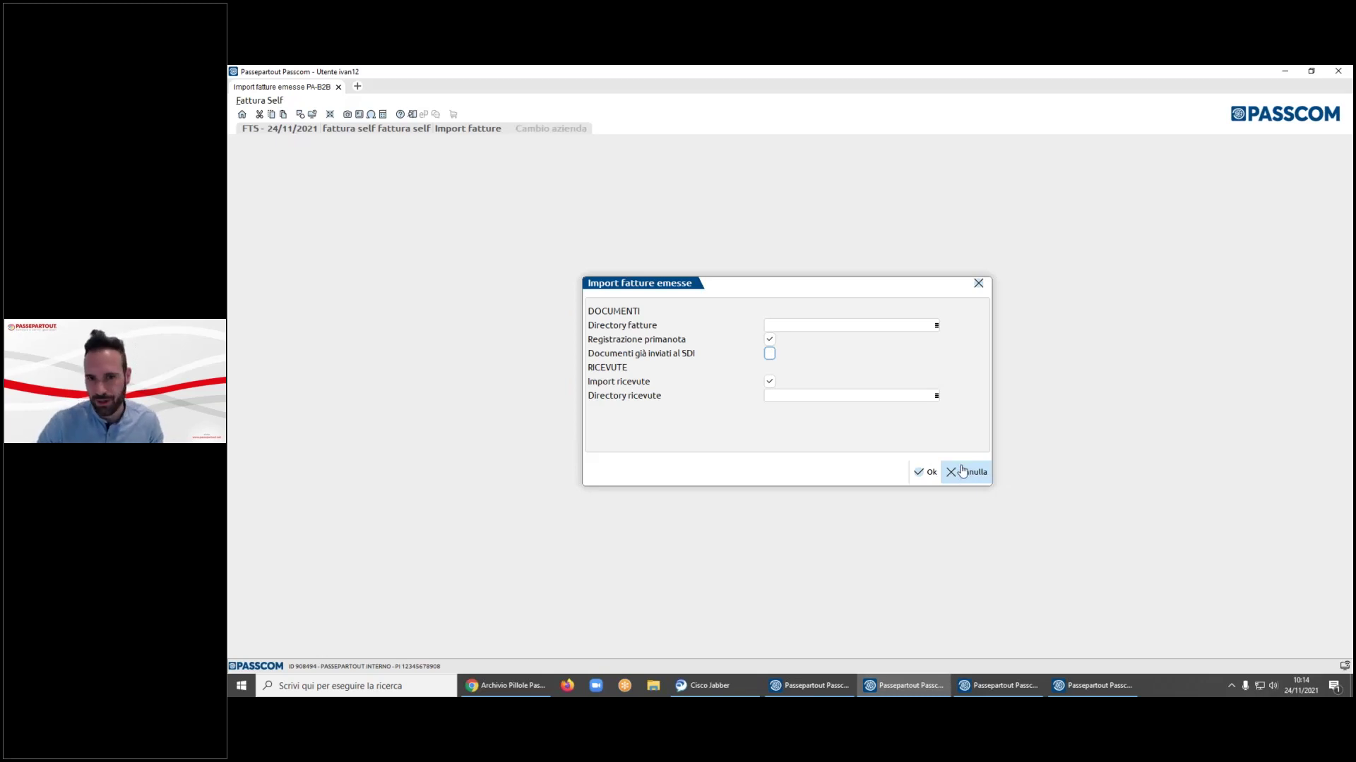
left_click(962, 471)
- Open Docum. pubblicati da studio from the Fattura Self menu
key("Down")
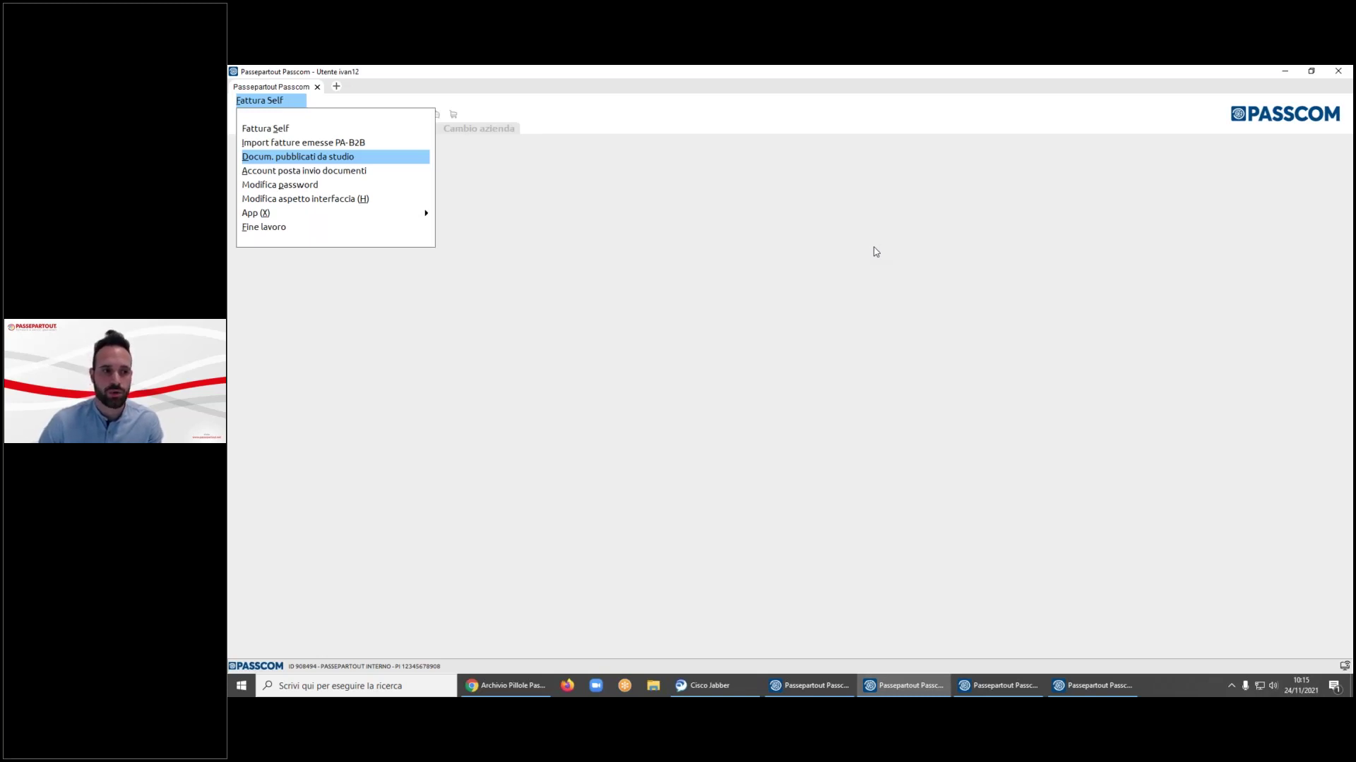
key("Return")
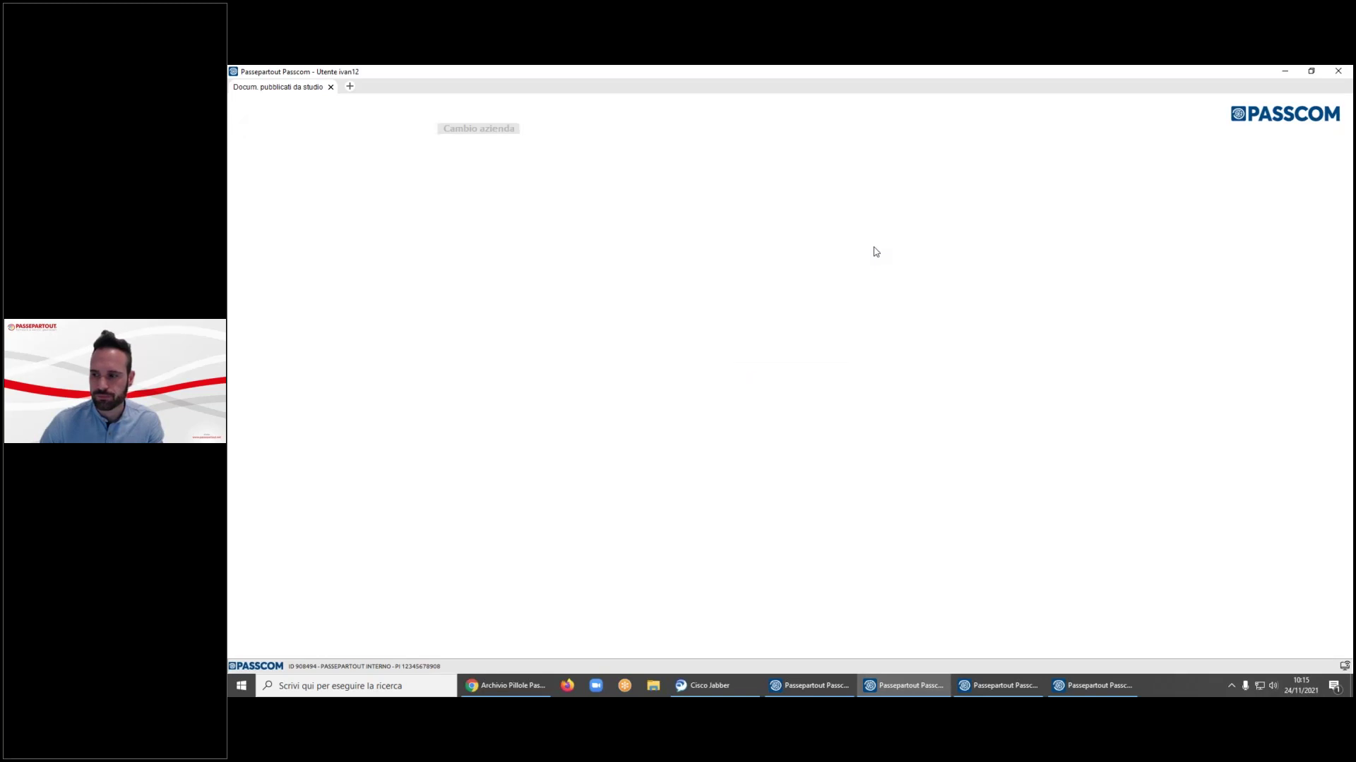
- Open the 2021 published documents in the Dichiarativi/Versamenti-Versamenti category
key("Down")
key("Up")
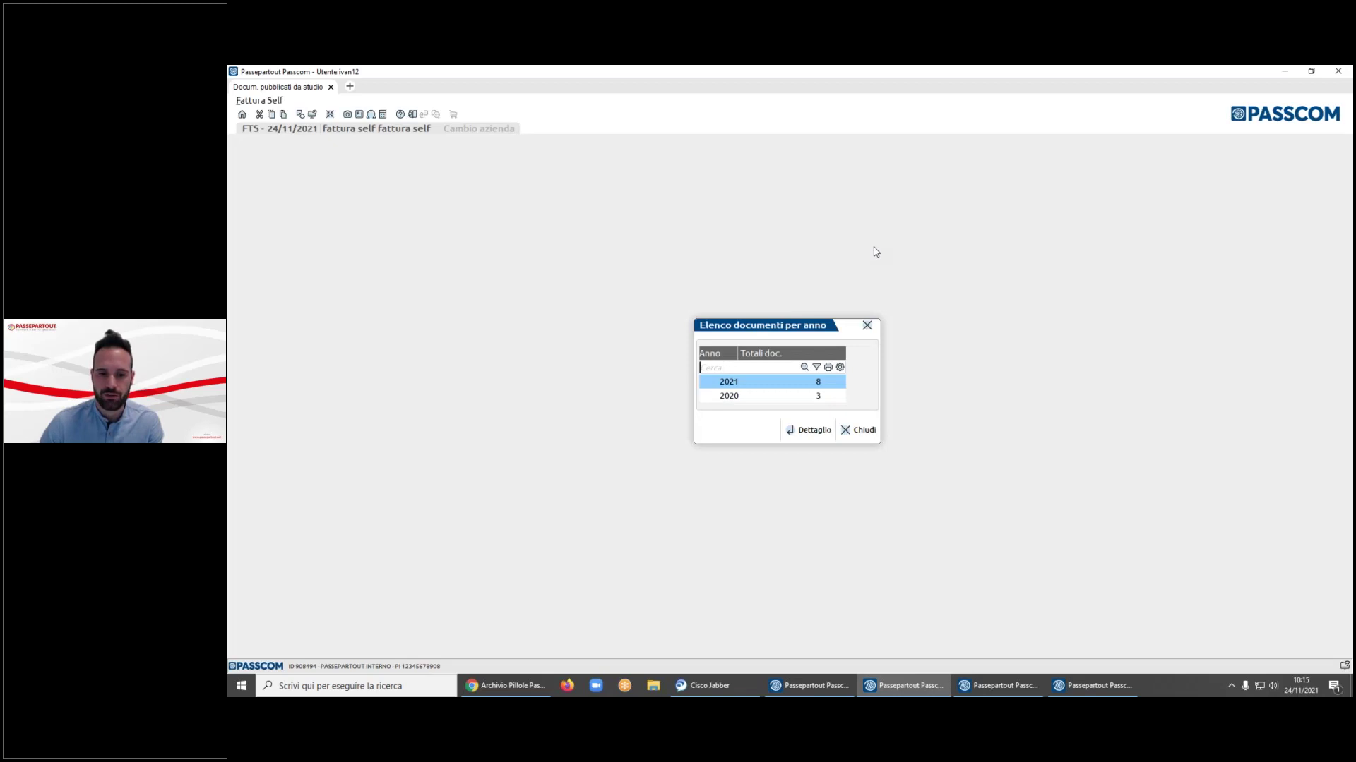
key("Return")
key("Down")
key("Down")
key("Up")
key("Up")
key("Down")
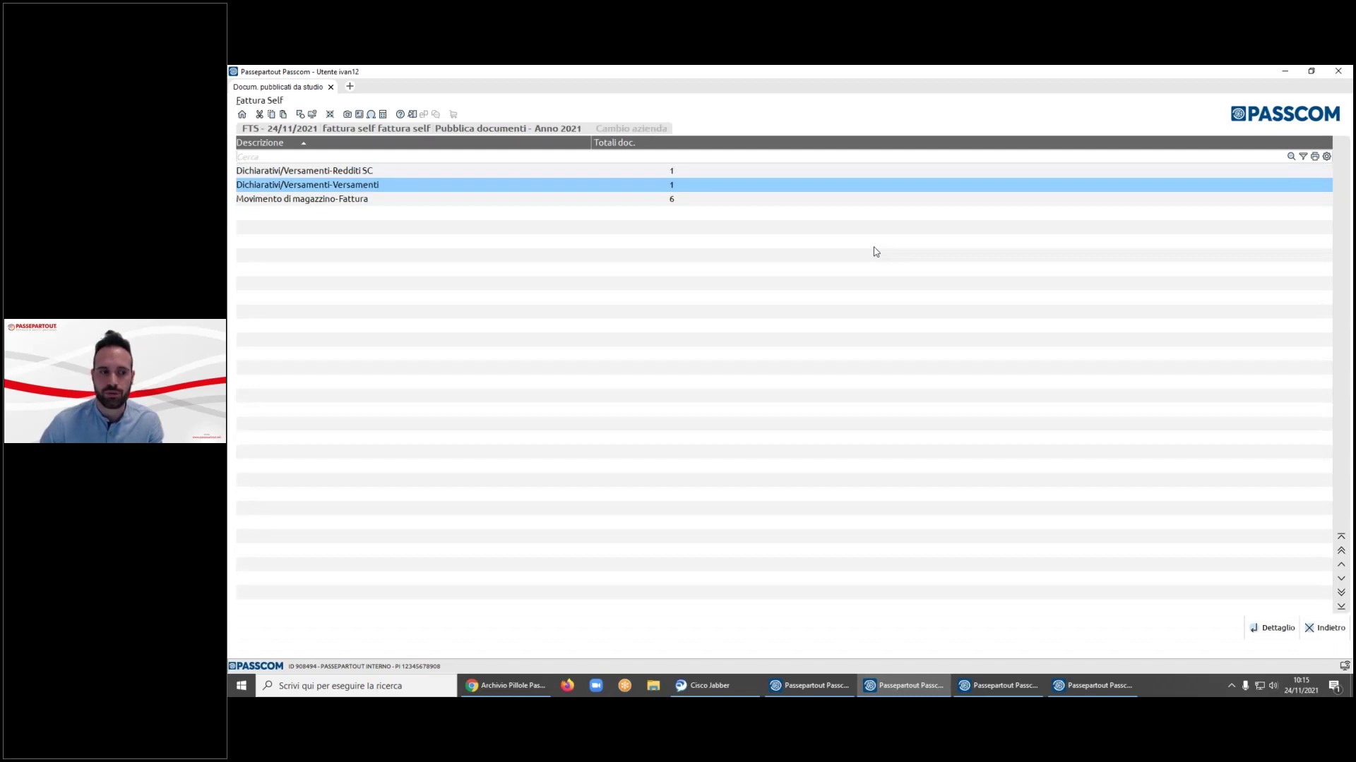
key("Return")
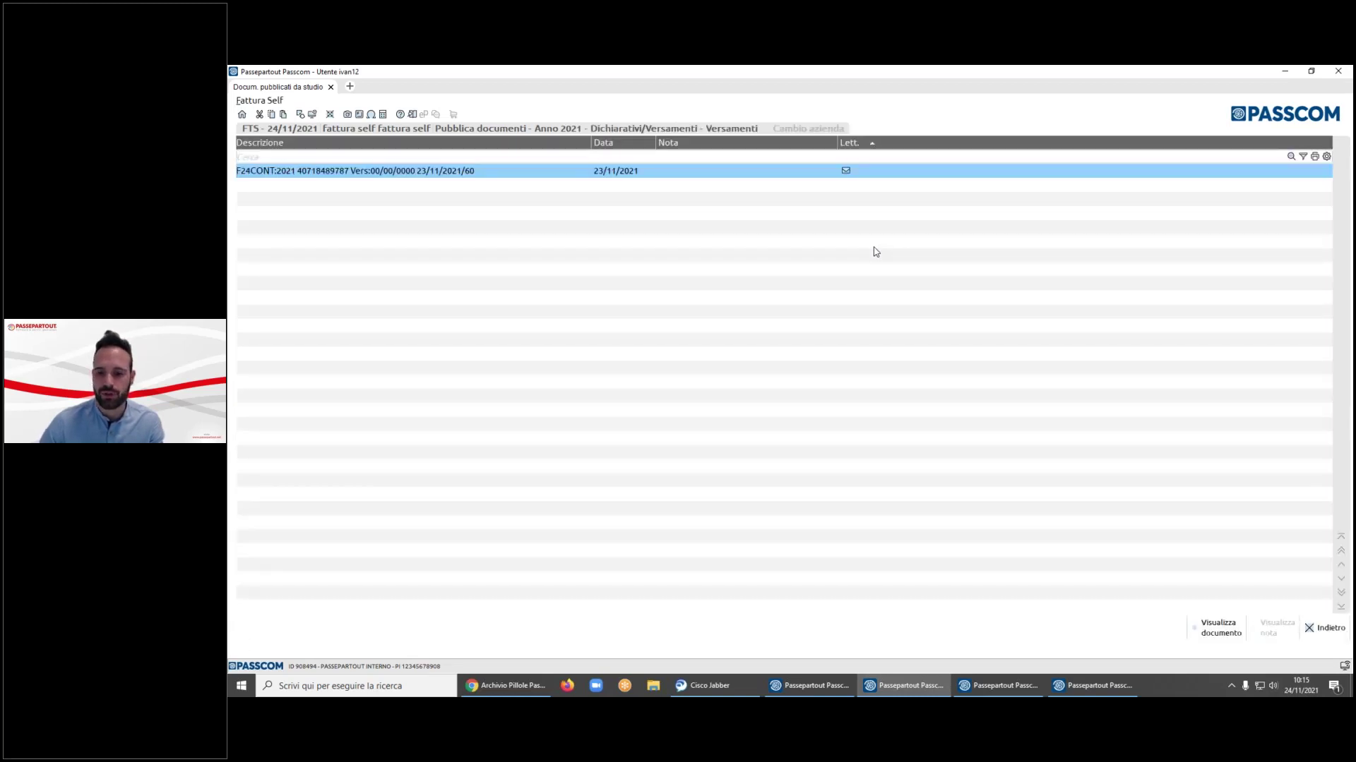
- View the published F24 payment document, close it and go back out
left_click(1204, 617)
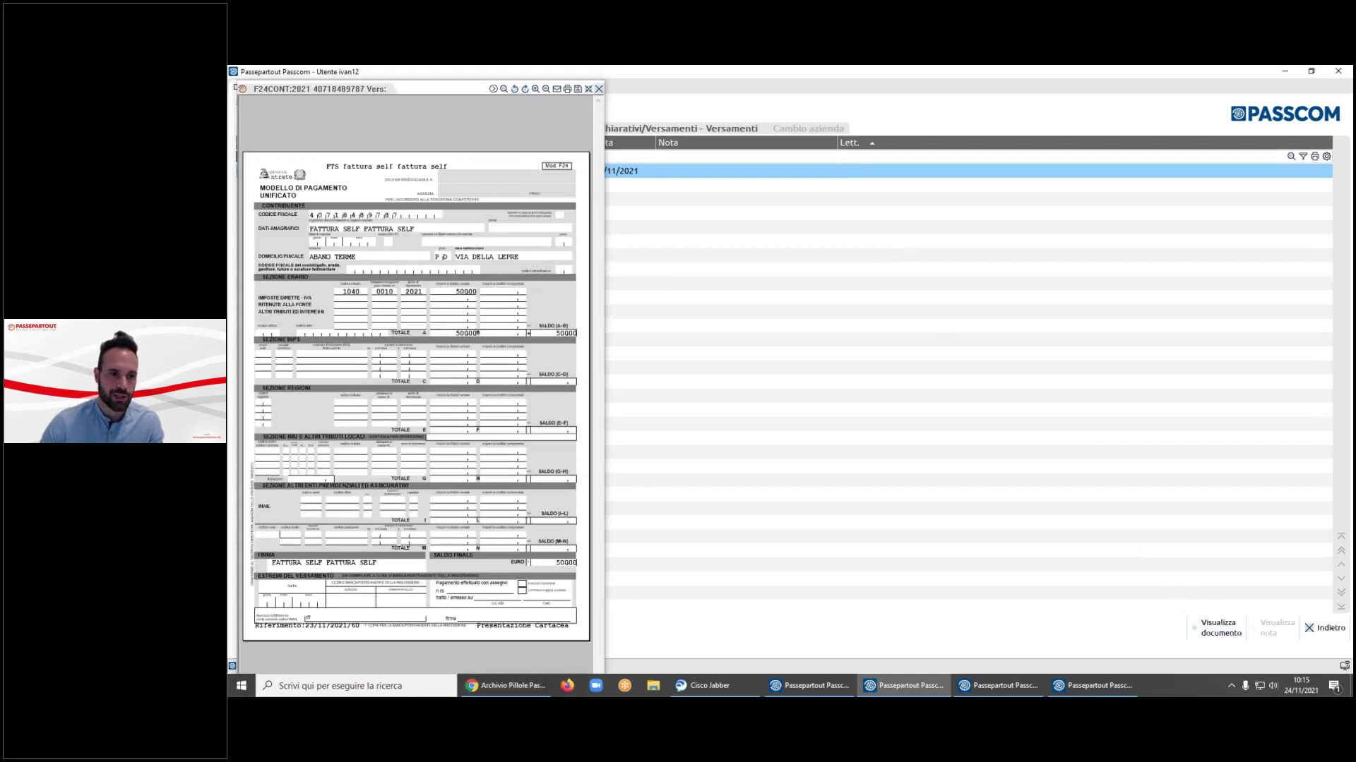
left_click(599, 88)
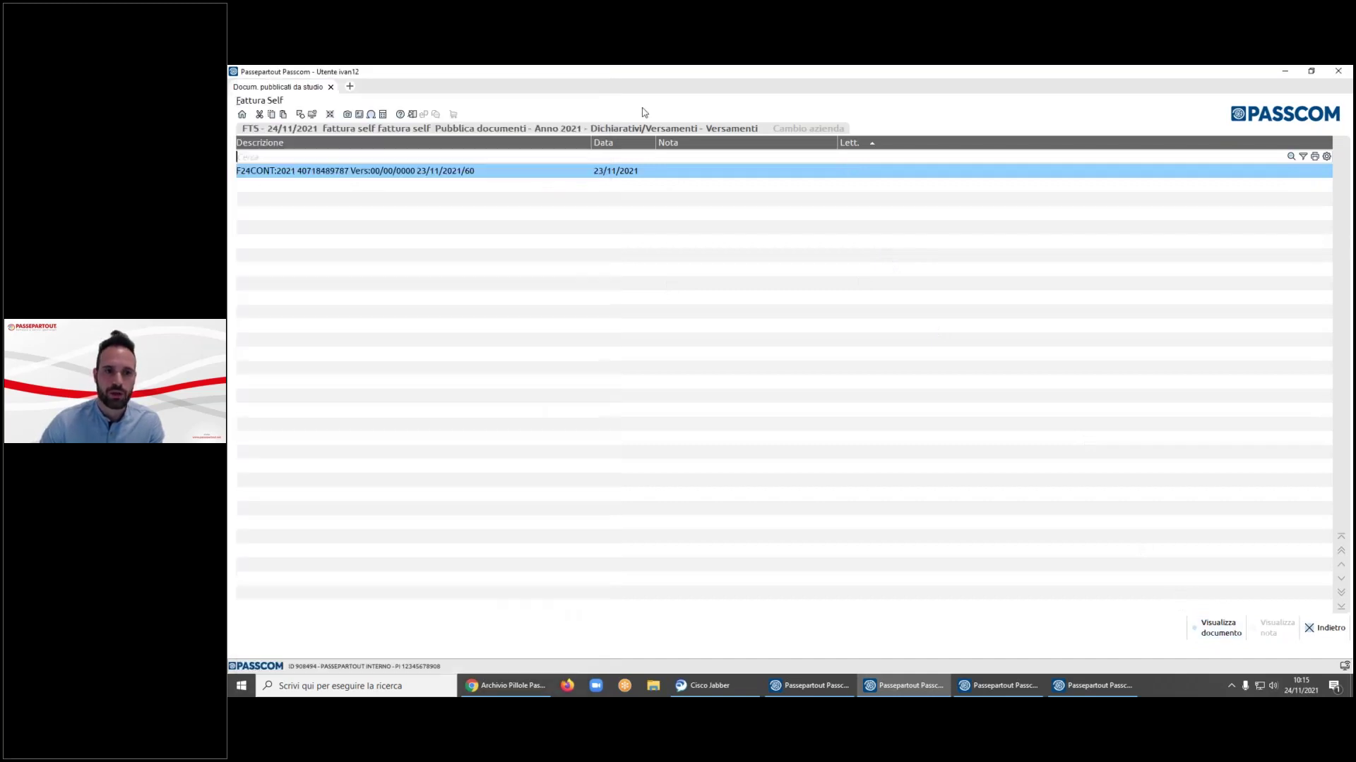
left_click(1311, 625)
left_click(1322, 628)
- Exit the published documents and open Account posta invio documenti from the Fattura Self menu
left_click(856, 430)
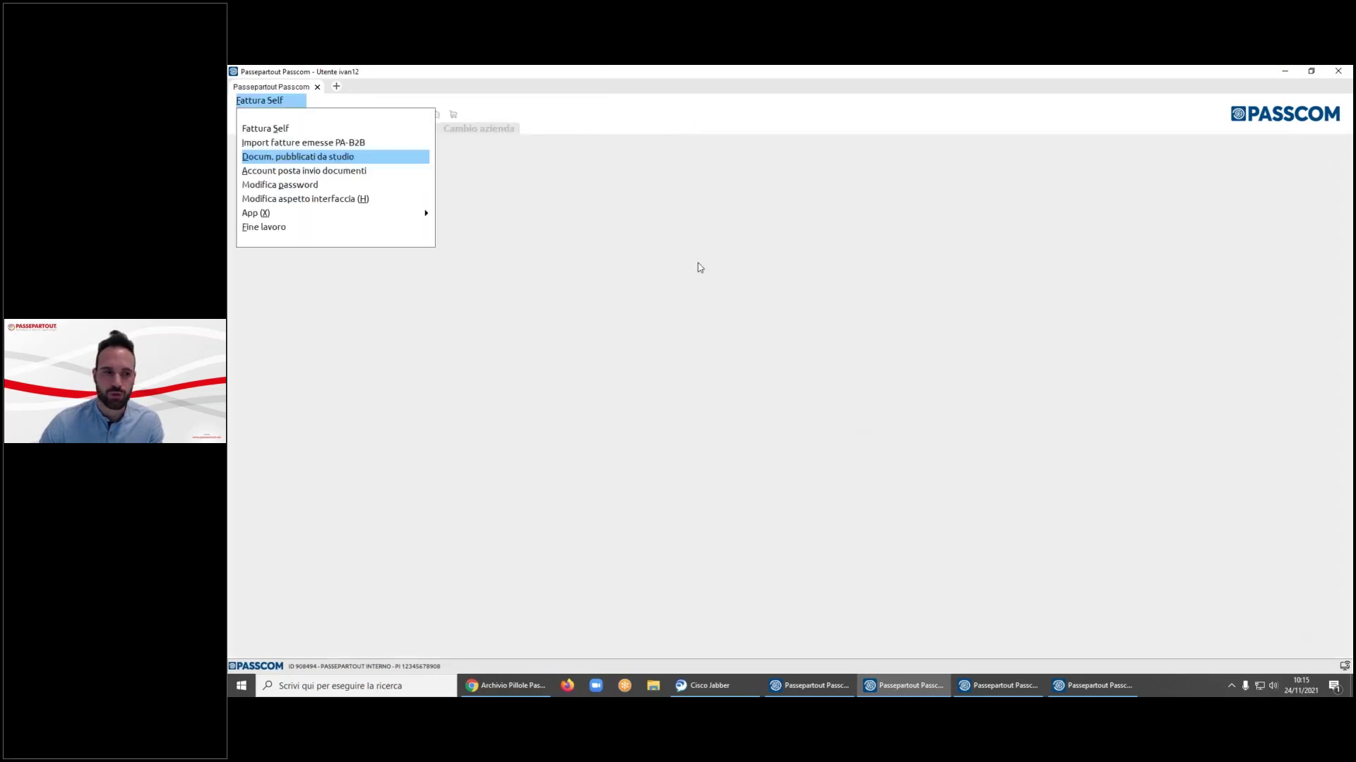
key("Down")
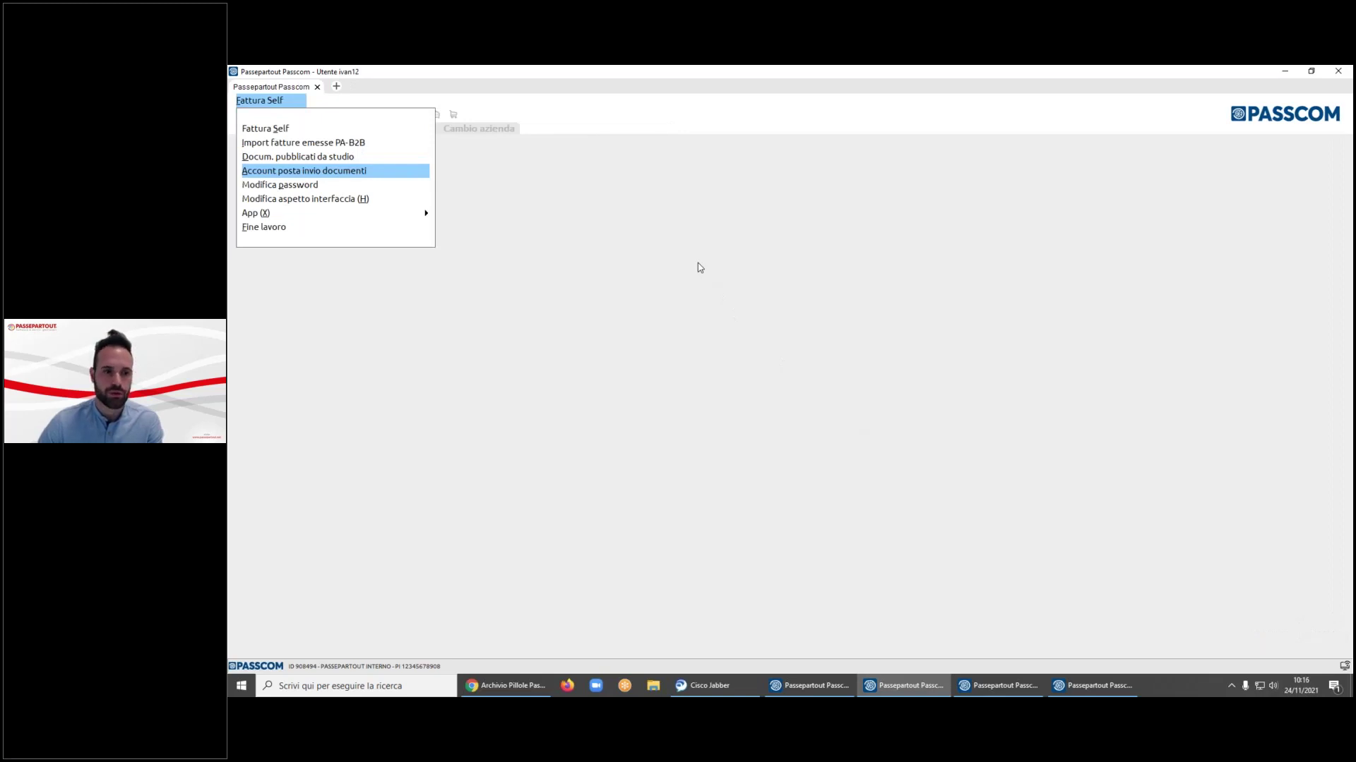
key("Return")
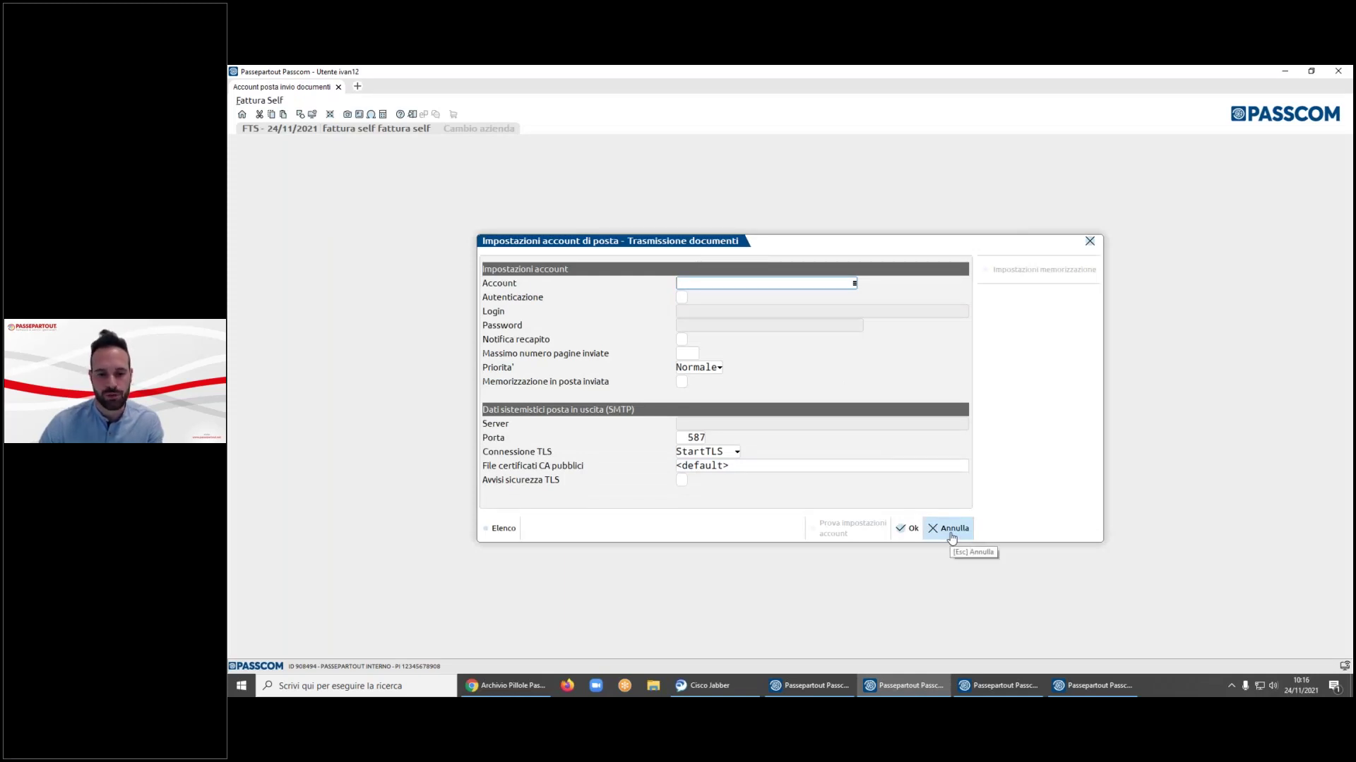
- Cancel the mail settings, open Fattura Self and create a new document (FTE TD01, number 1)
left_click(950, 531)
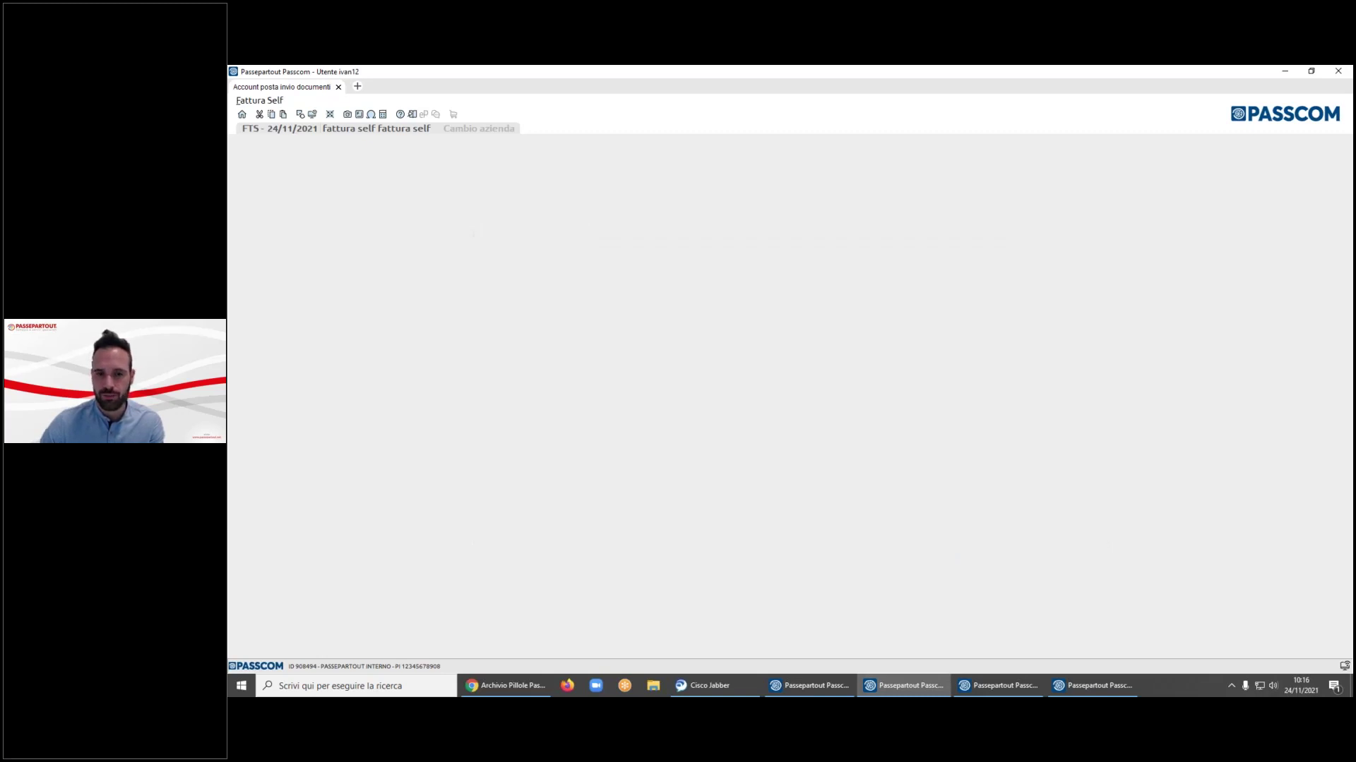
key("Down")
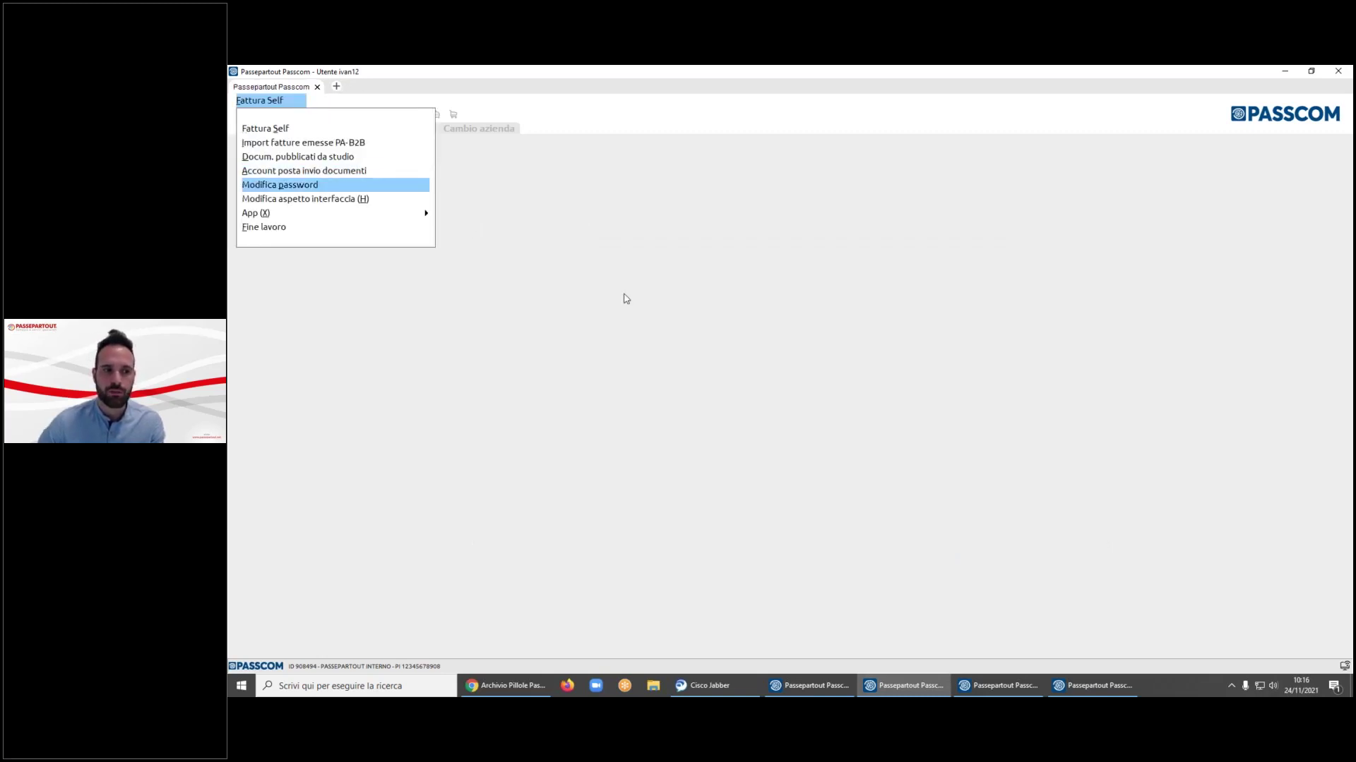
key("Down")
key("Down")
key("Down")
key("Down")
key("Up")
key("Up")
key("Up")
key("Up")
key("Up")
key("Up")
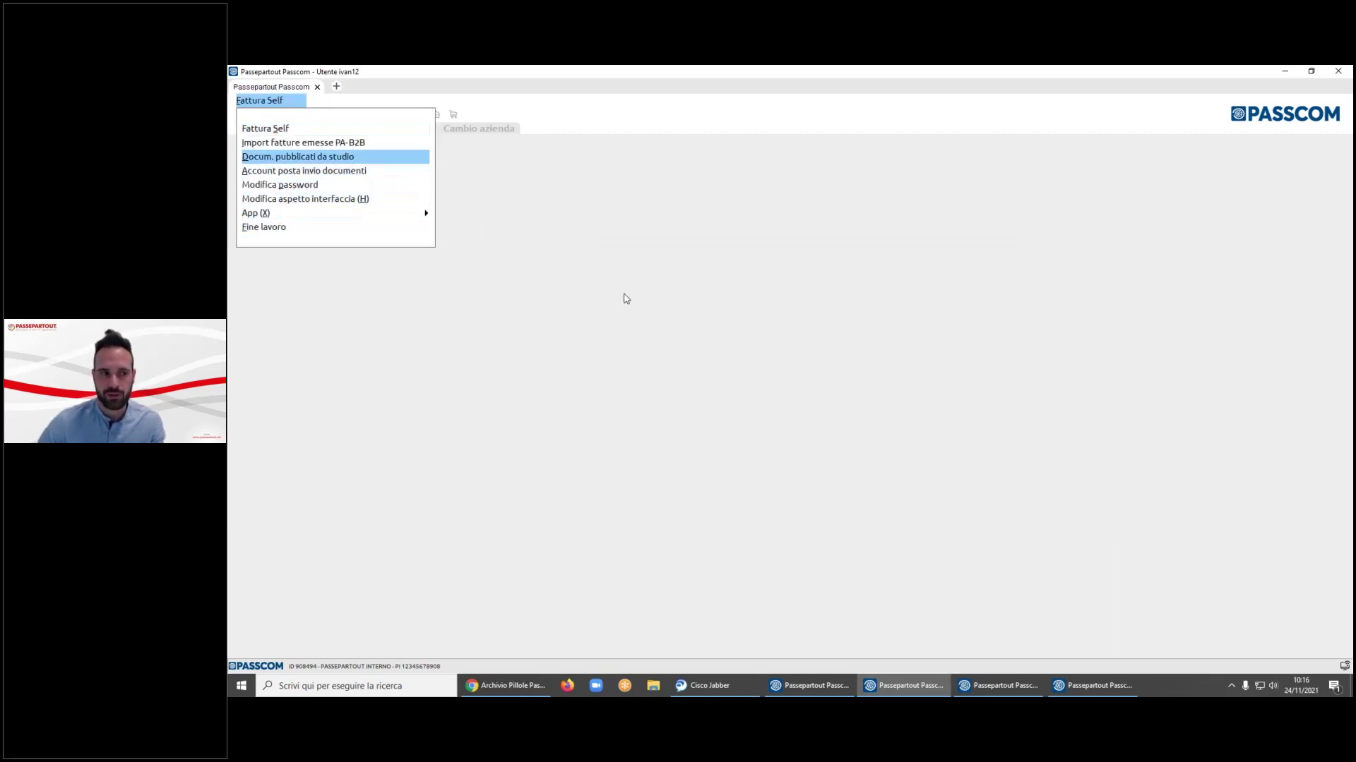
key("Up")
key("Up")
key("Return")
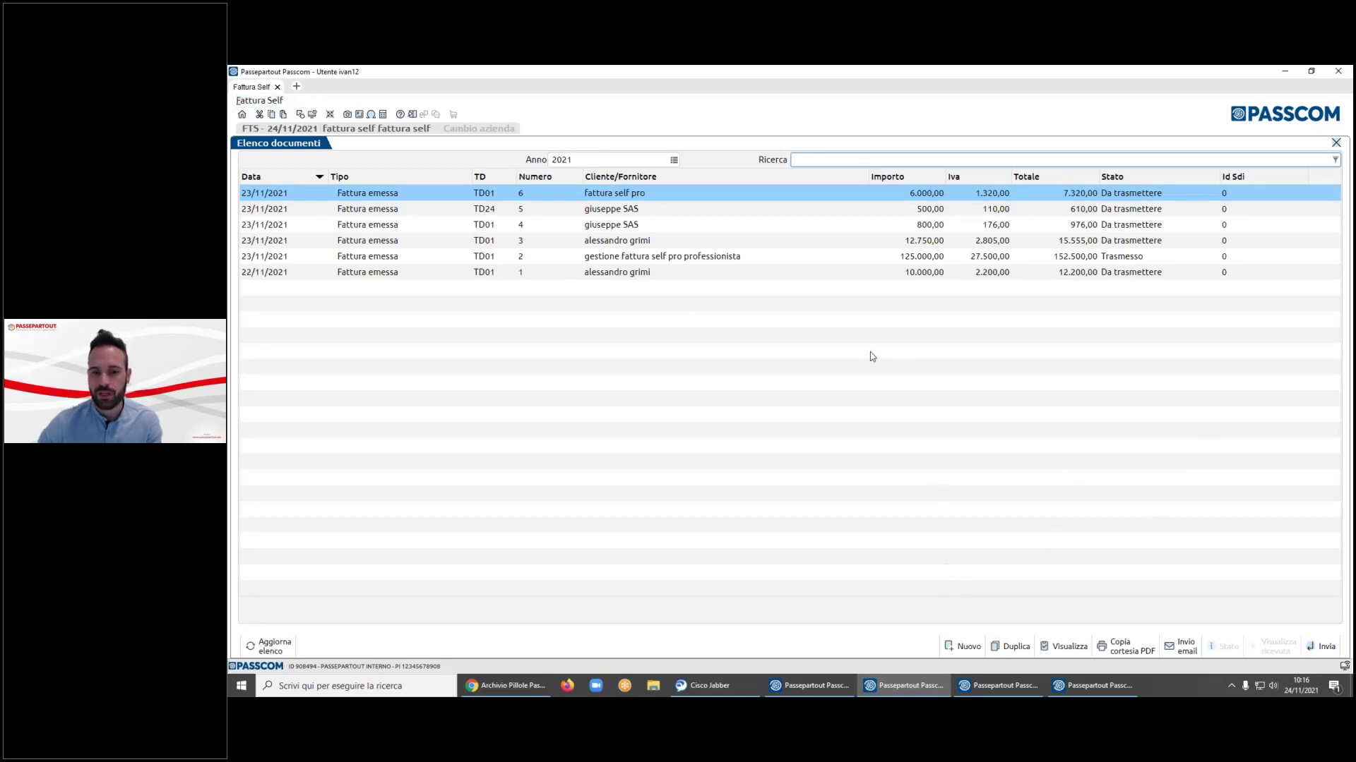
left_click(969, 647)
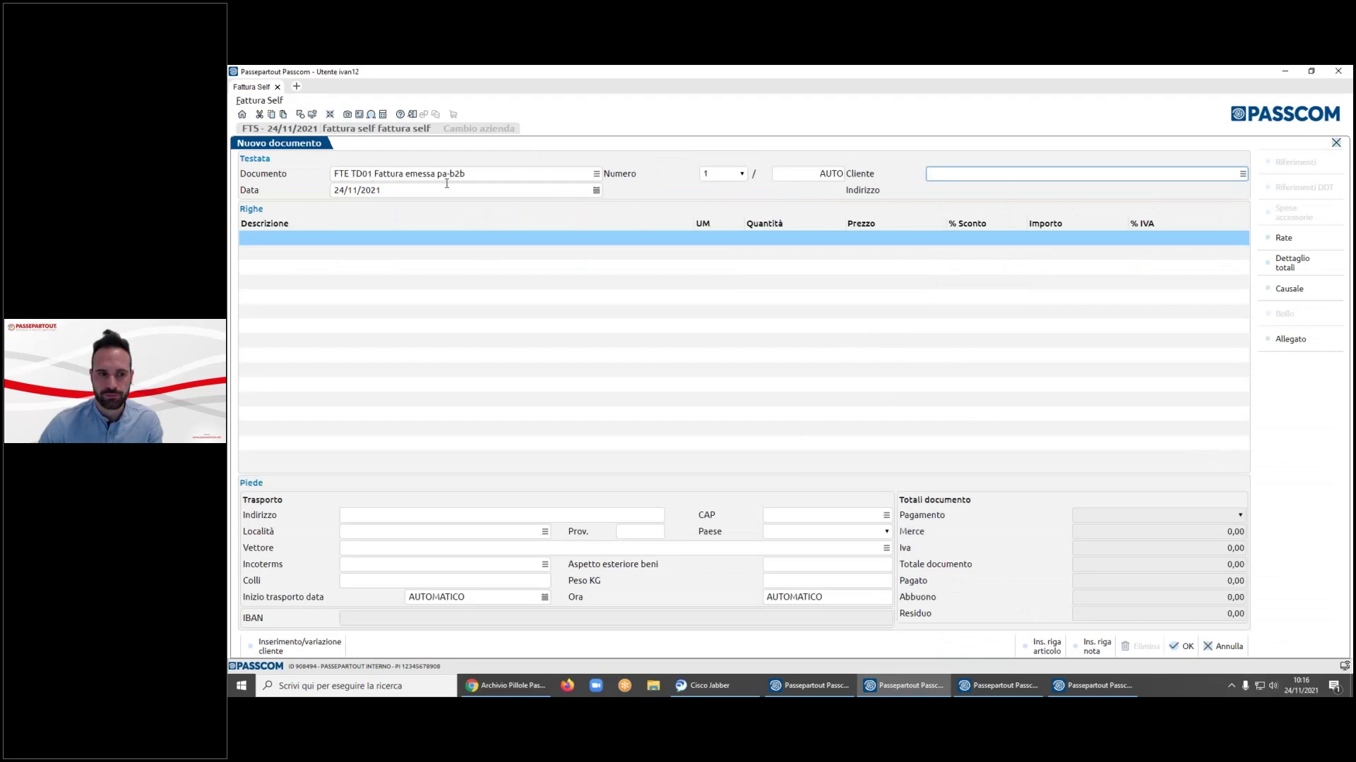
- Change the document type to FTE TD24 Fattura differita art.21, c.4a)
left_click(423, 173)
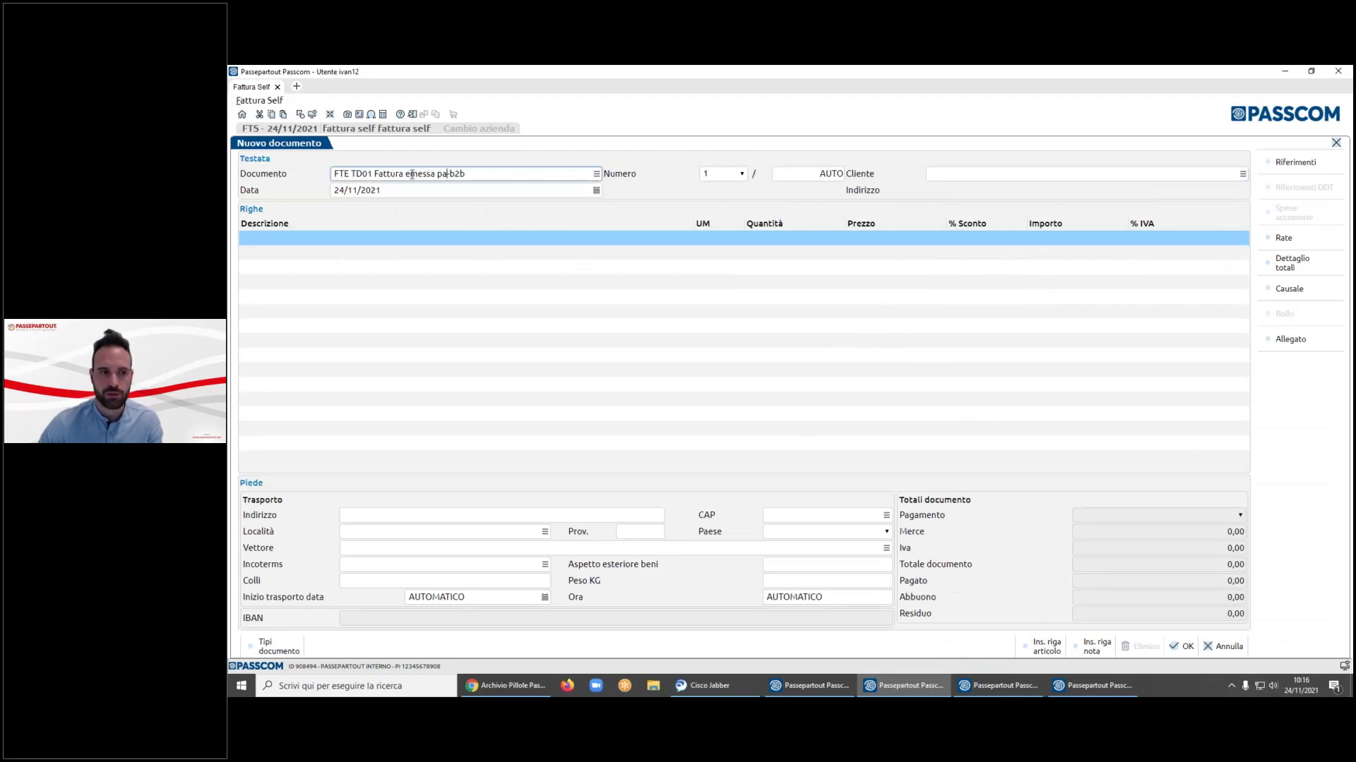
left_click(596, 174)
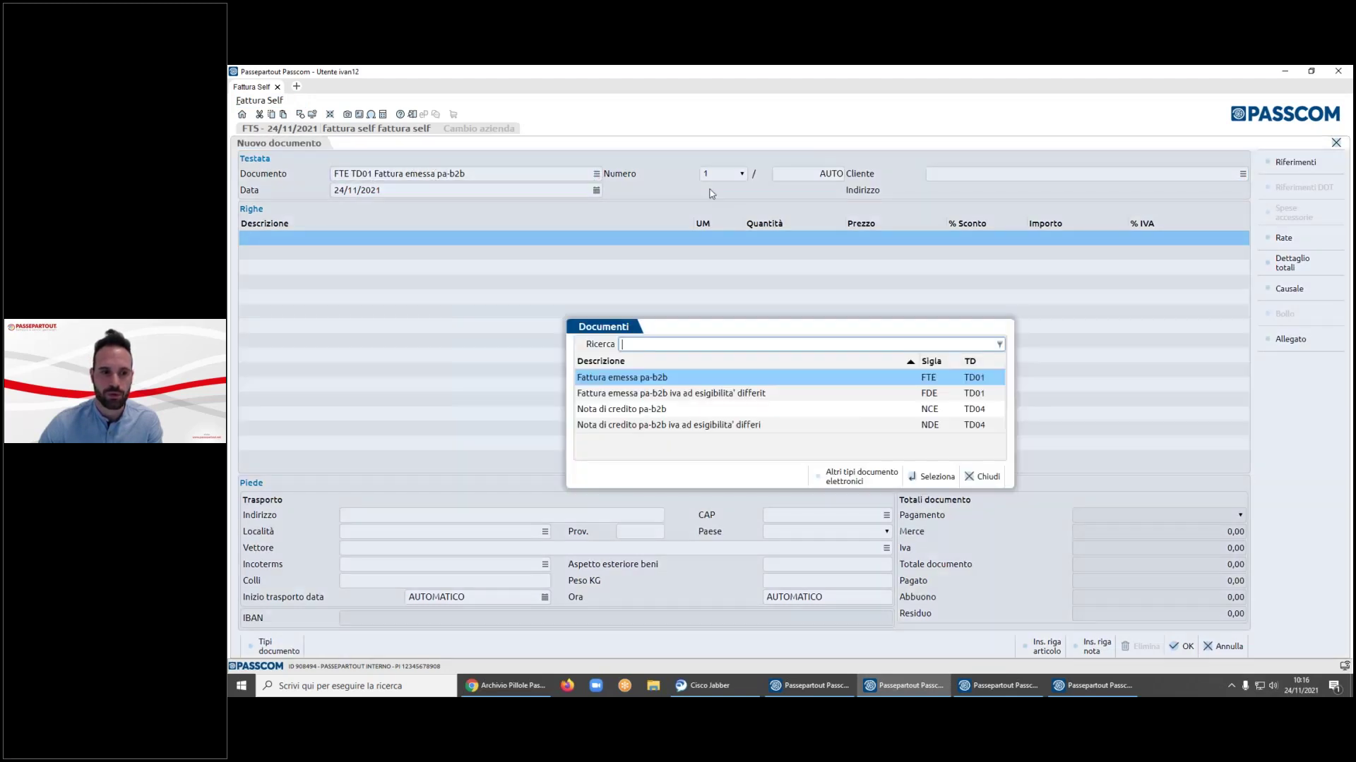
key("Down")
key("Down")
key("Down")
key("Up")
key("Up")
key("Up")
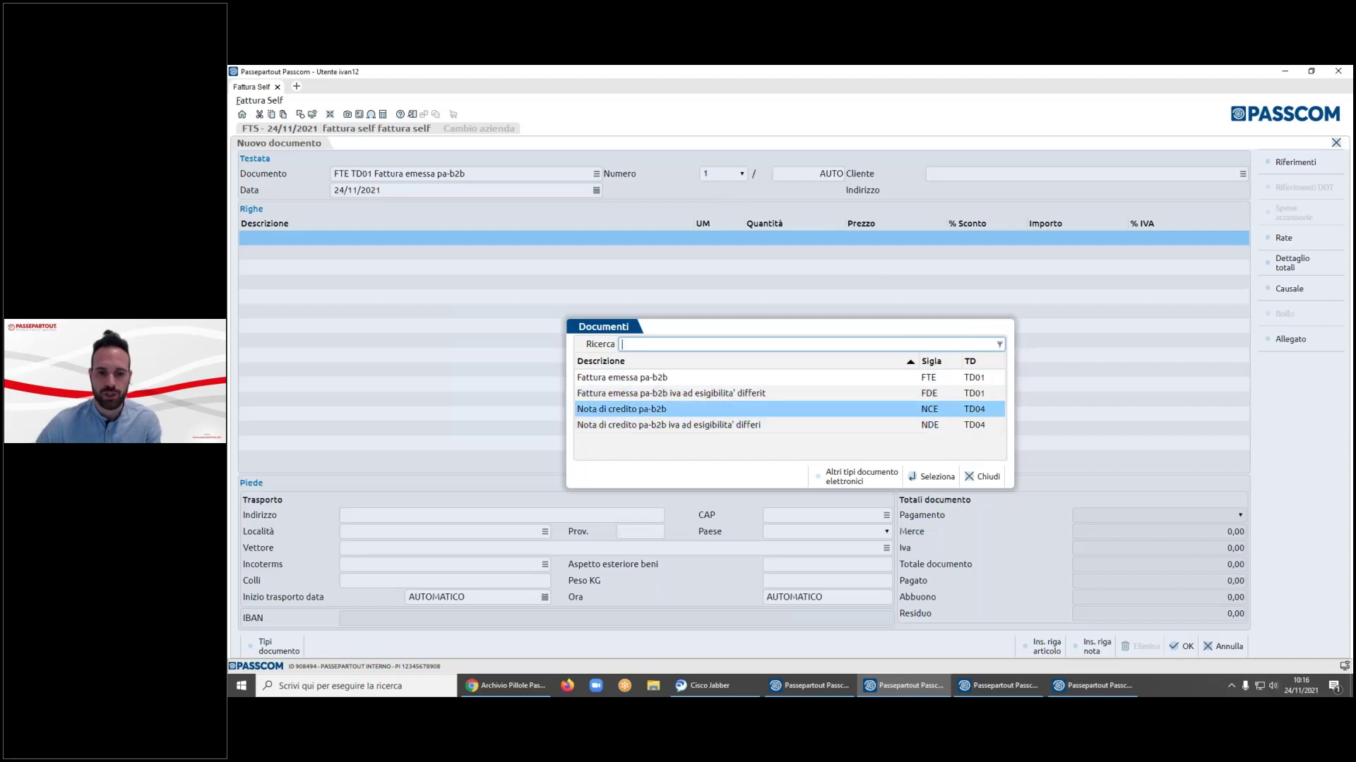
key("Down")
key("Down")
key("Down")
key("Up")
key("Up")
key("Up")
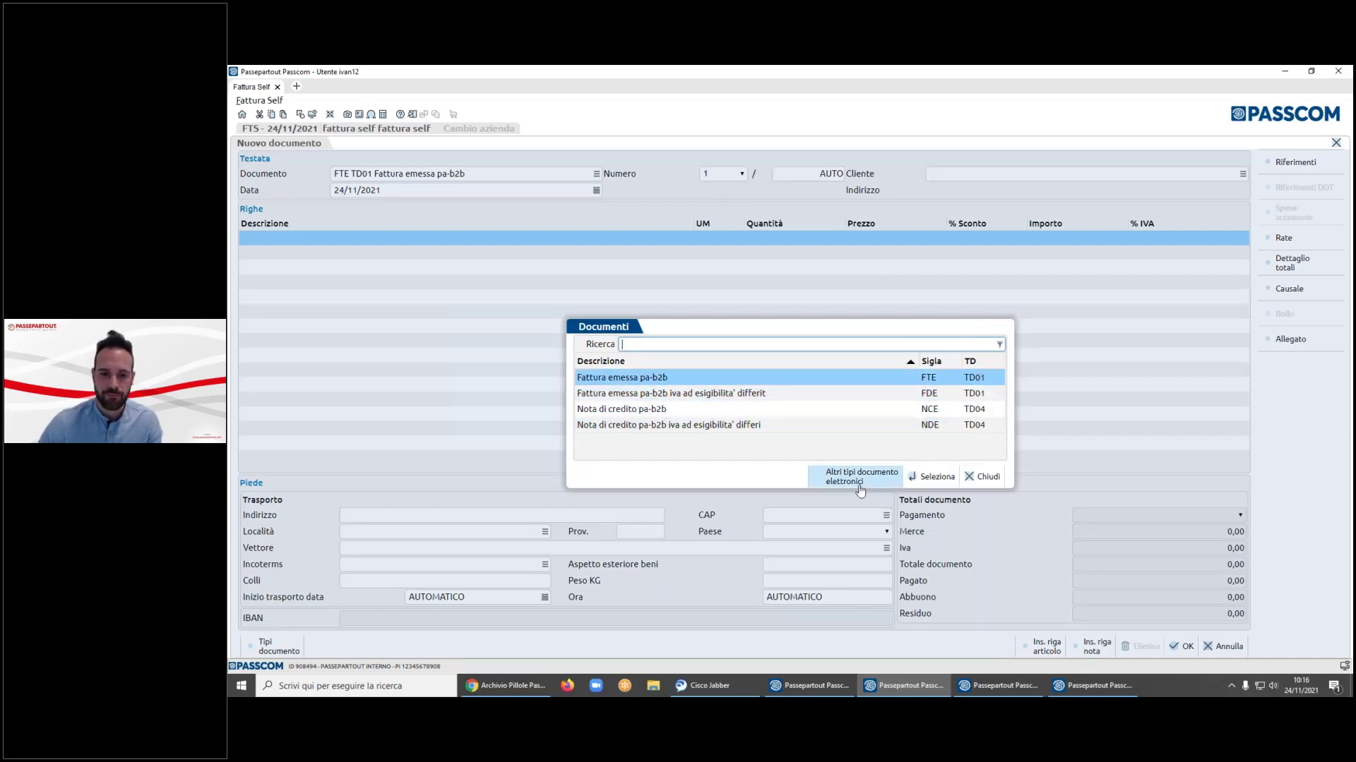
left_click(858, 476)
left_click(964, 372)
key("Down")
key("Down")
key("Down")
key("Down")
key("Down")
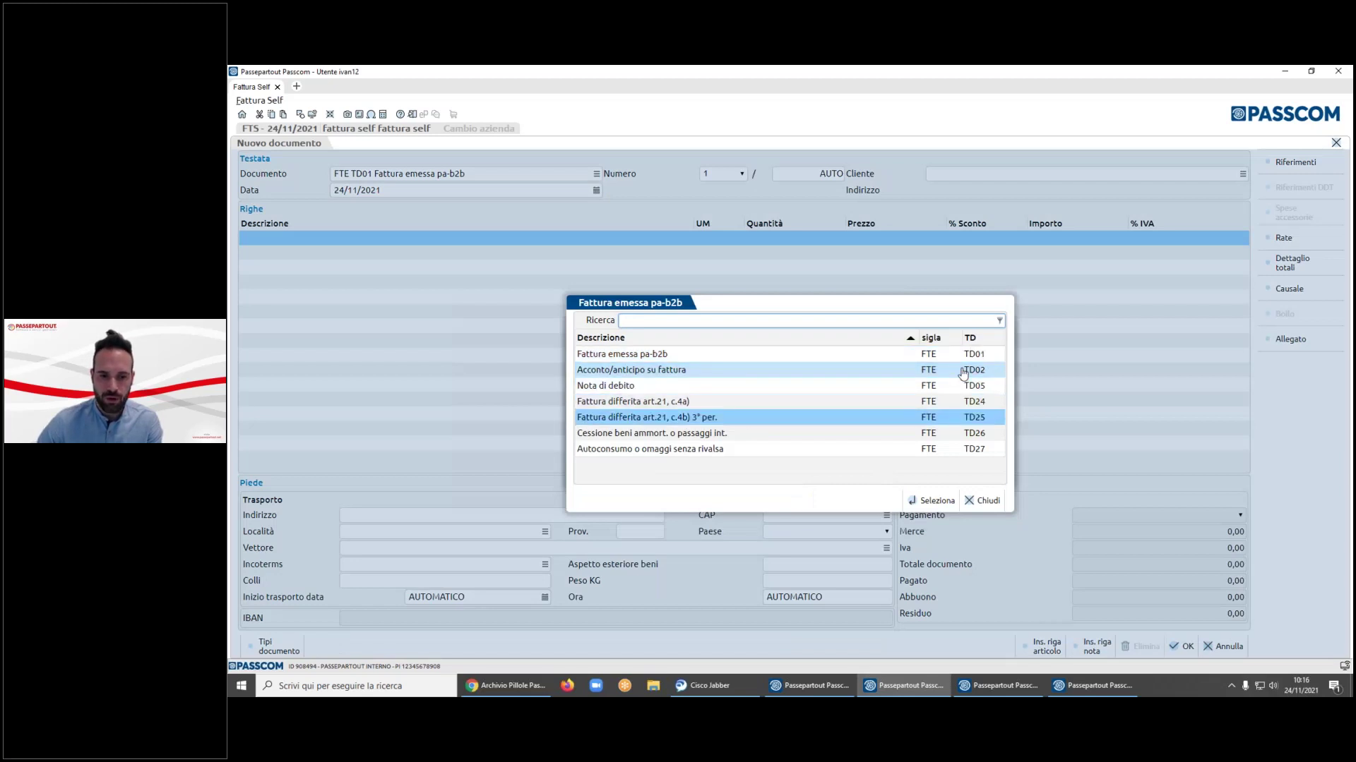
key("Up")
key("Up")
key("Up")
key("Up")
key("Up")
key("Up")
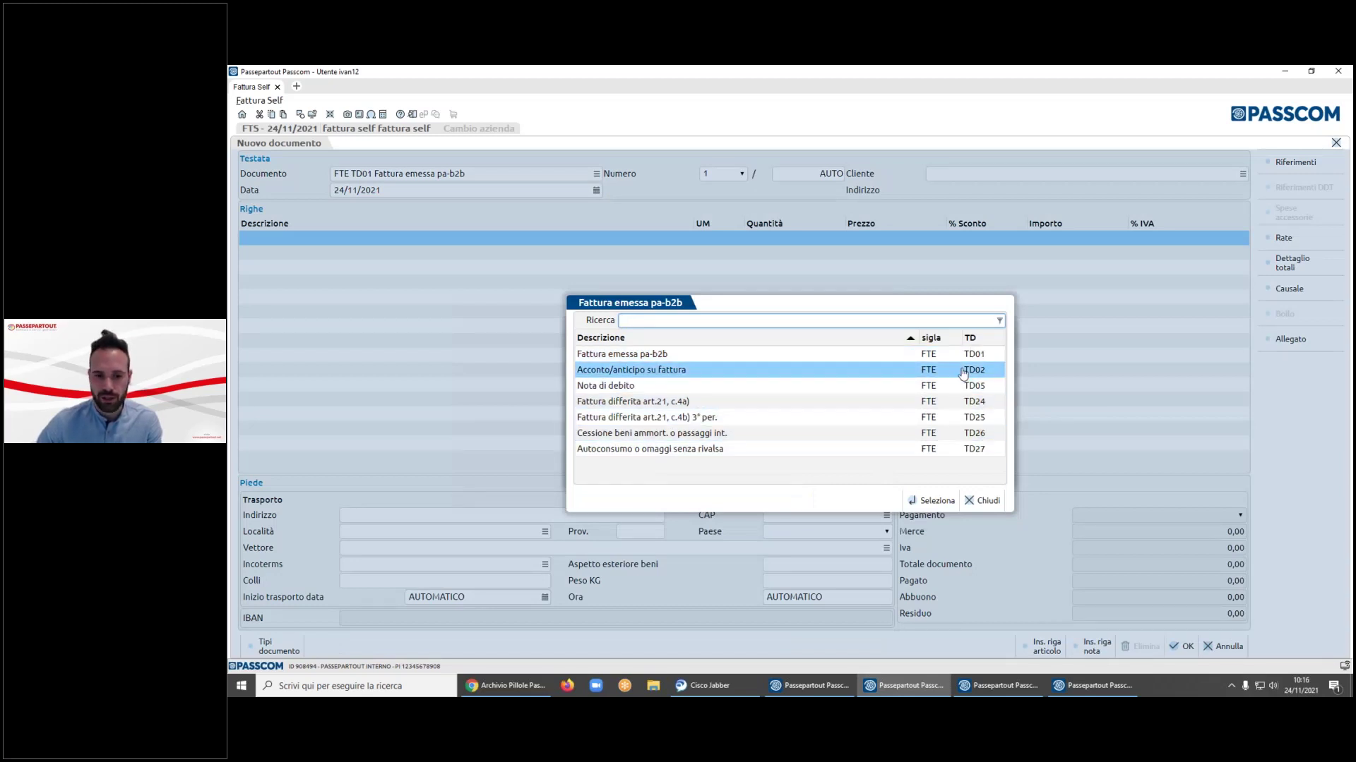
key("Down")
key("Down")
key("Down")
key("Return")
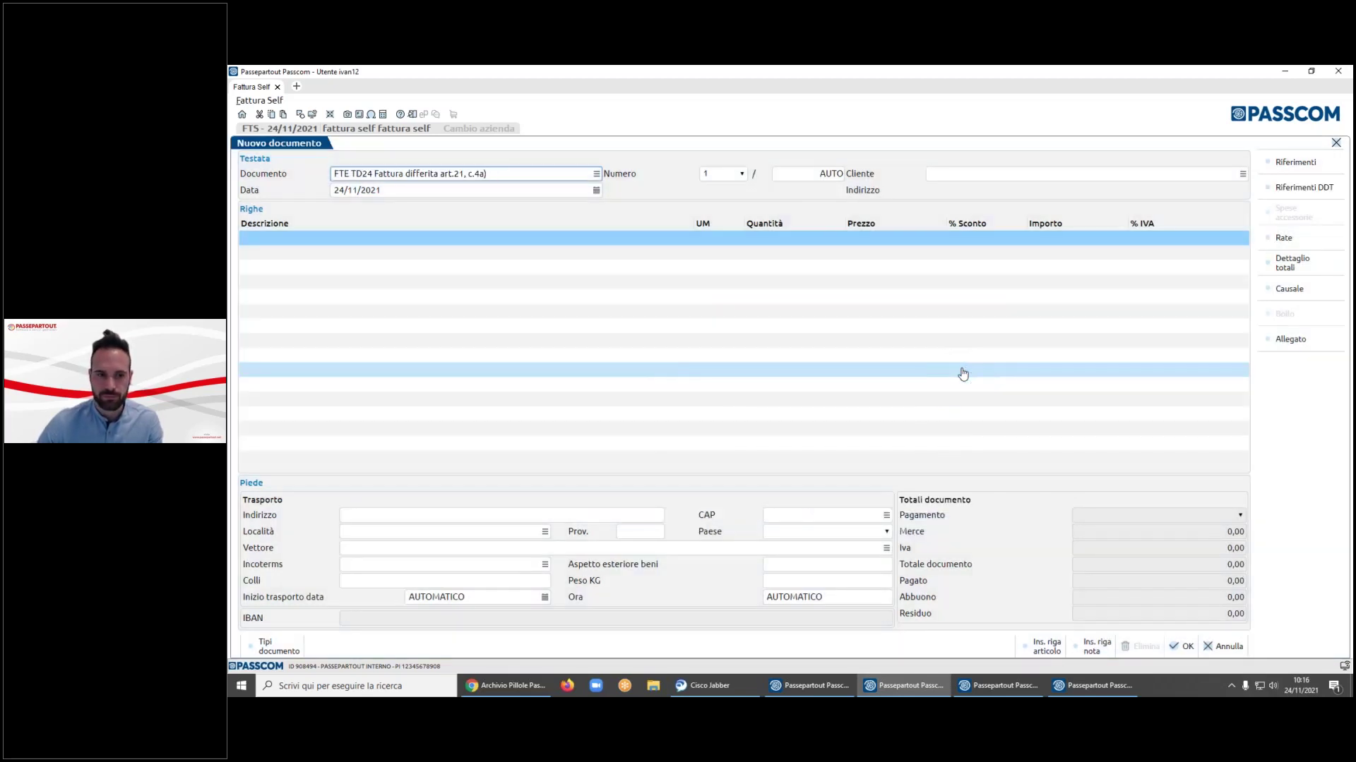
- Keep document number 1 with the AUTO suffix and move on to the client
left_click(743, 175)
left_click(742, 174)
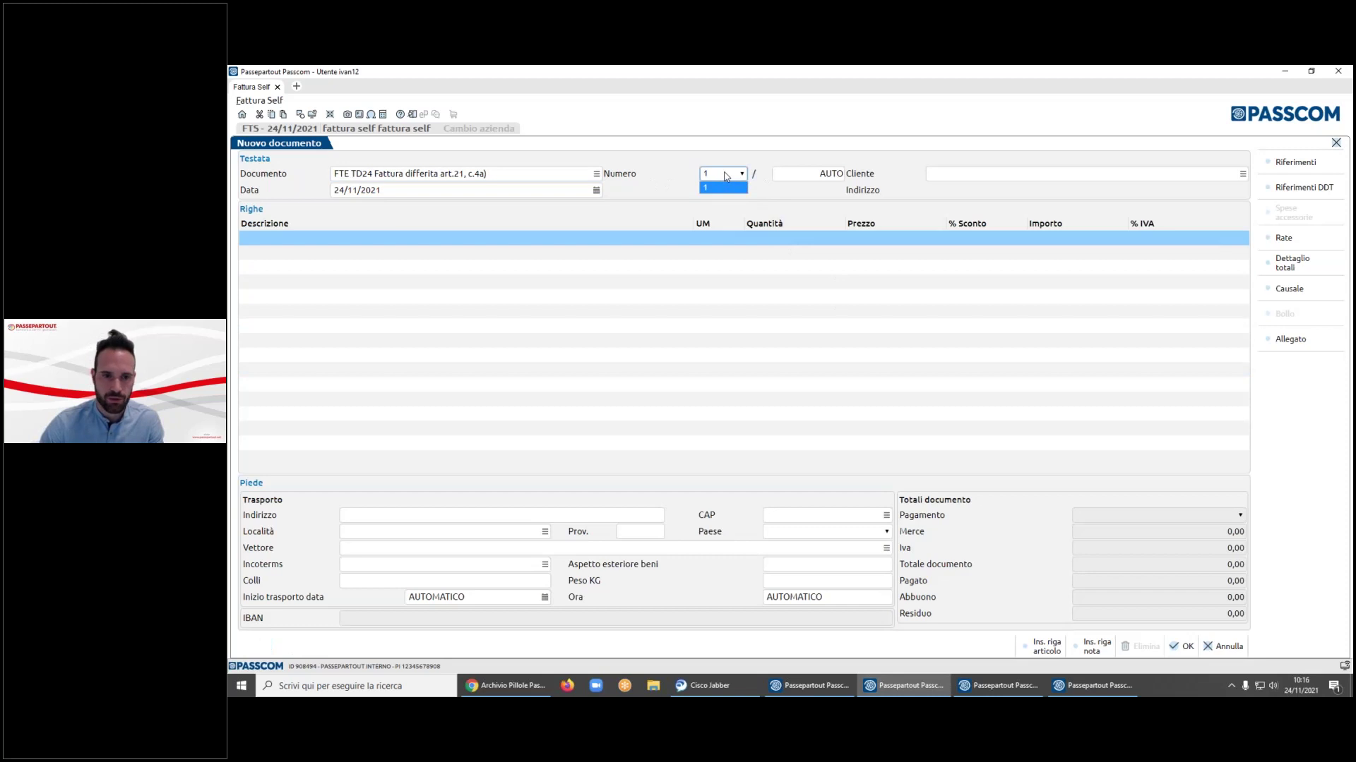
left_click(816, 174)
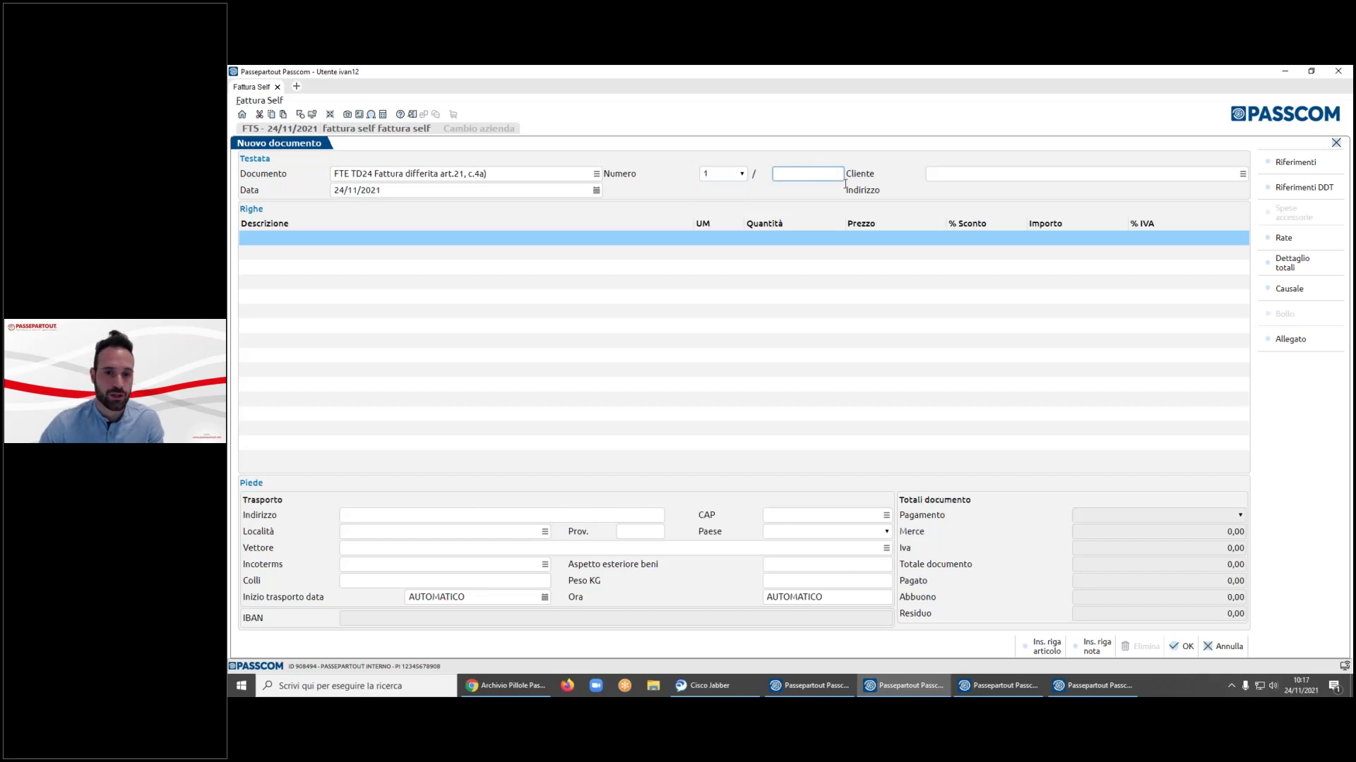
left_click(959, 172)
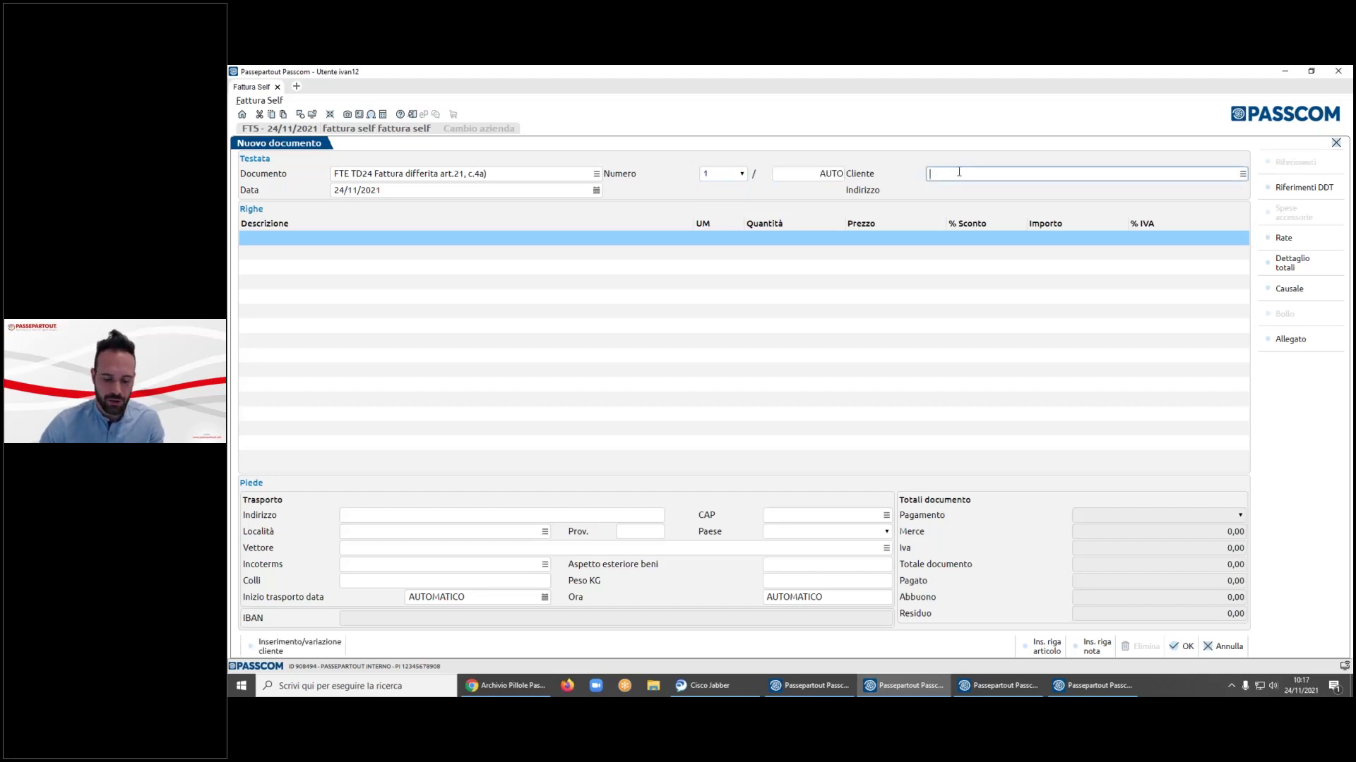
- Browse the existing client list and start a new client record
key("F2")
key("Down")
key("Down")
key("Down")
key("Down")
key("Up")
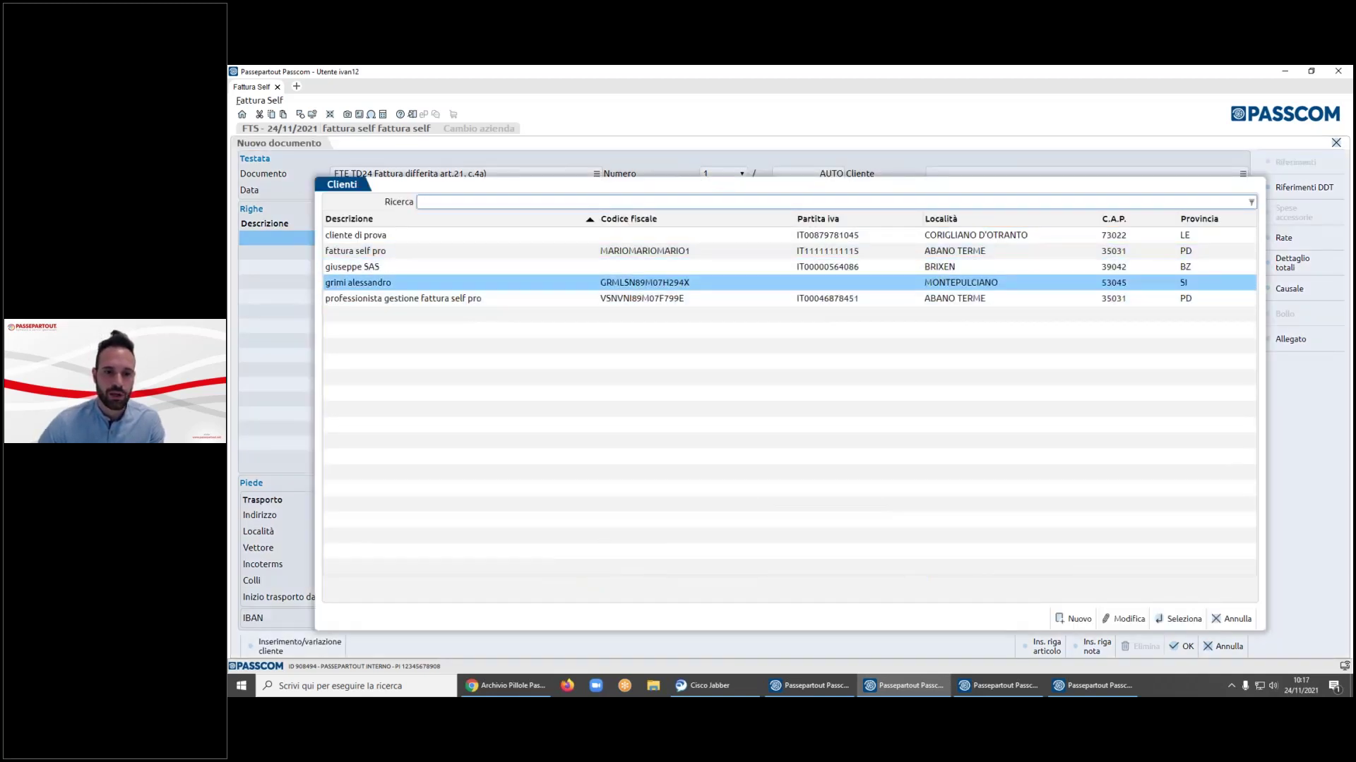
key("Up")
key("Up")
key("Up")
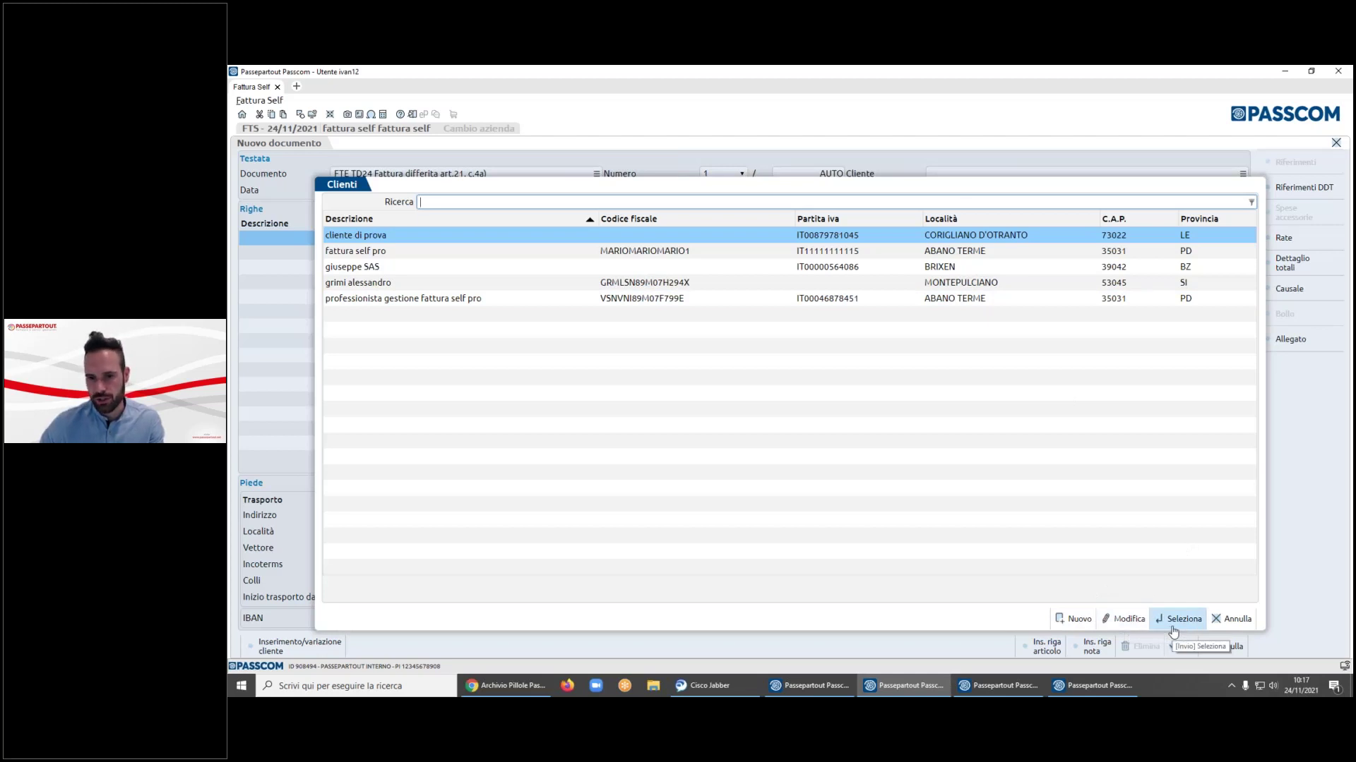
left_click(1075, 619)
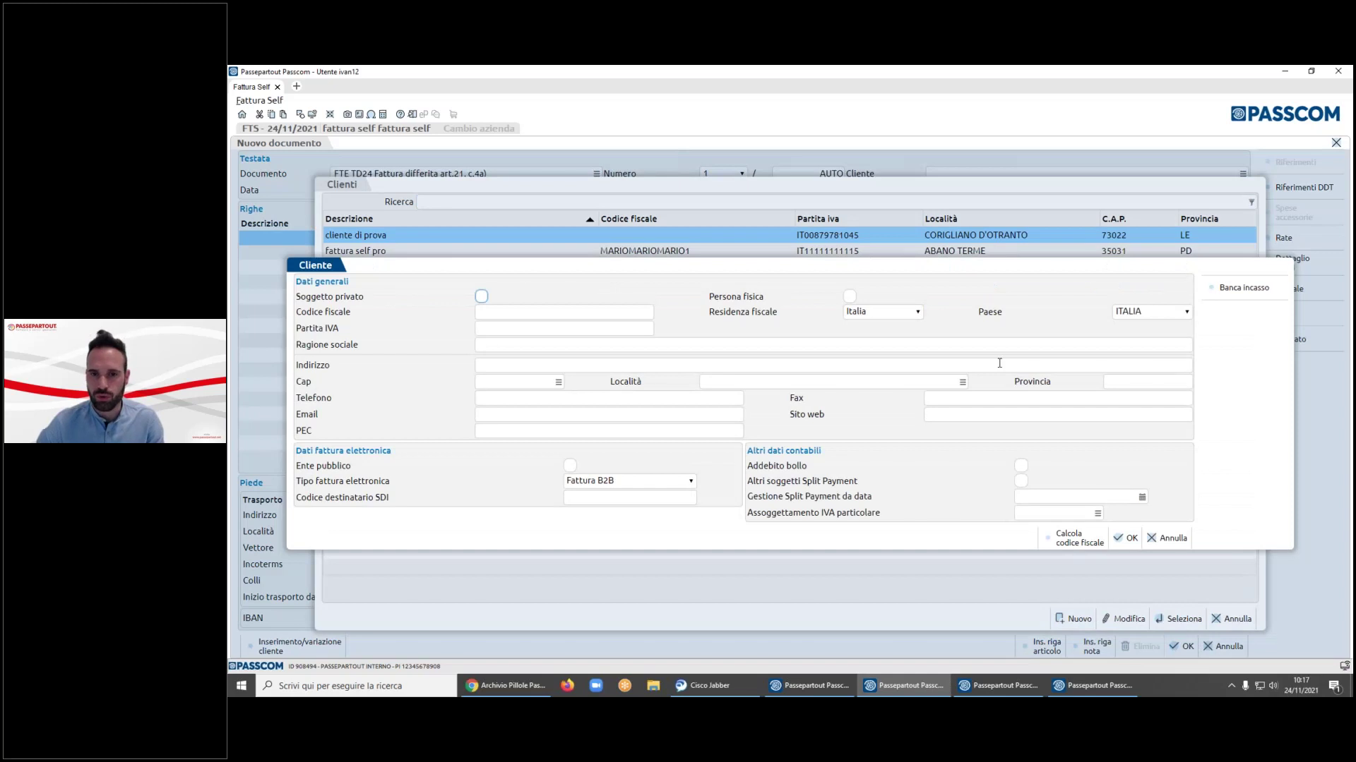
- Mark the client as Soggetto privato and Persona fisica and enter their surname and first name
key("space")
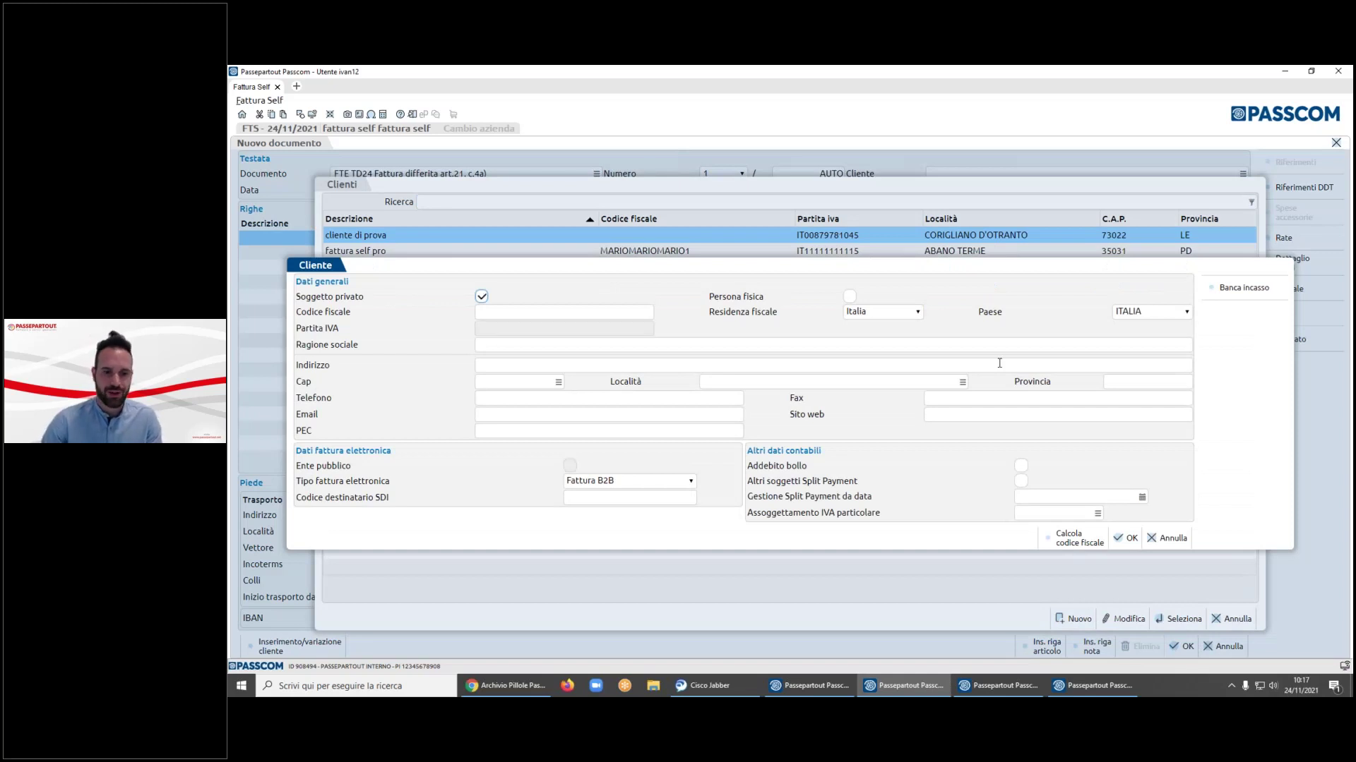
key("Tab")
key("space")
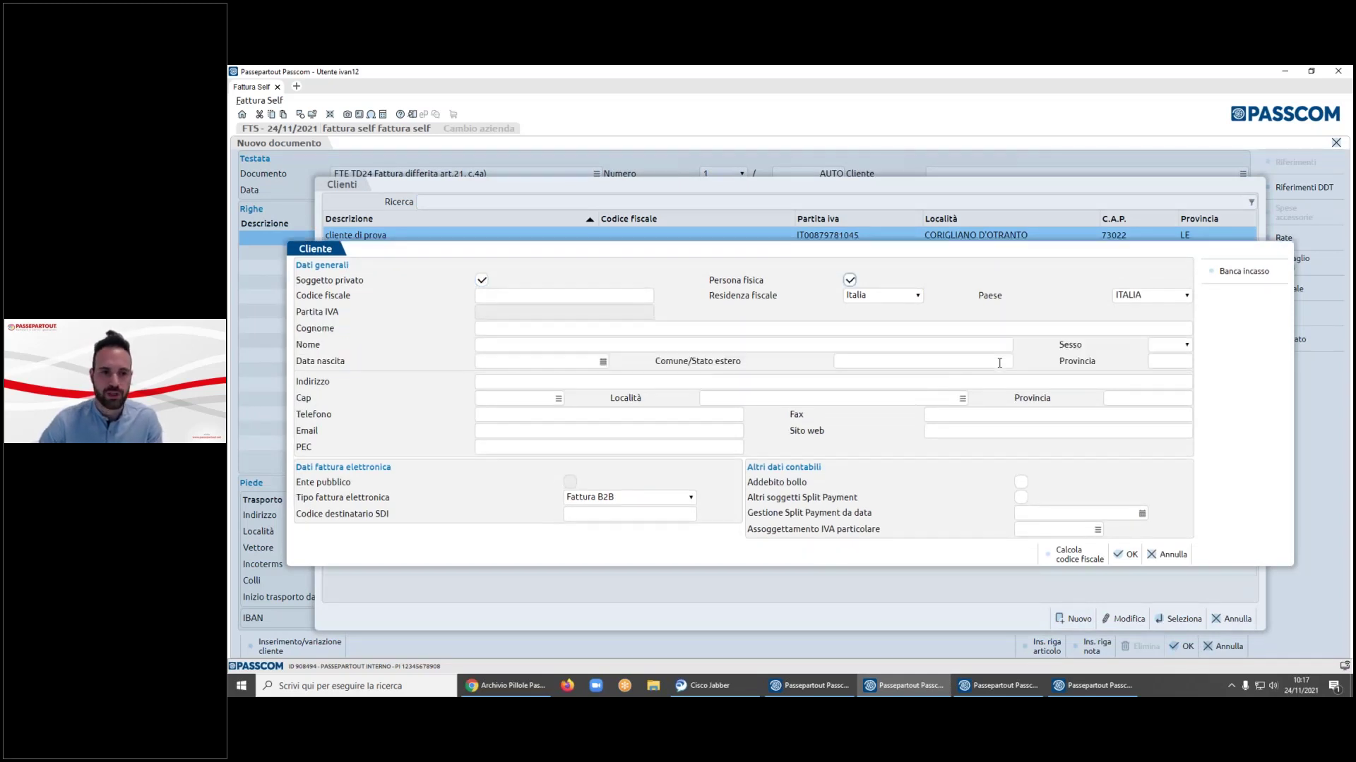
key("shift+Tab")
key("Tab")
key("Tab")
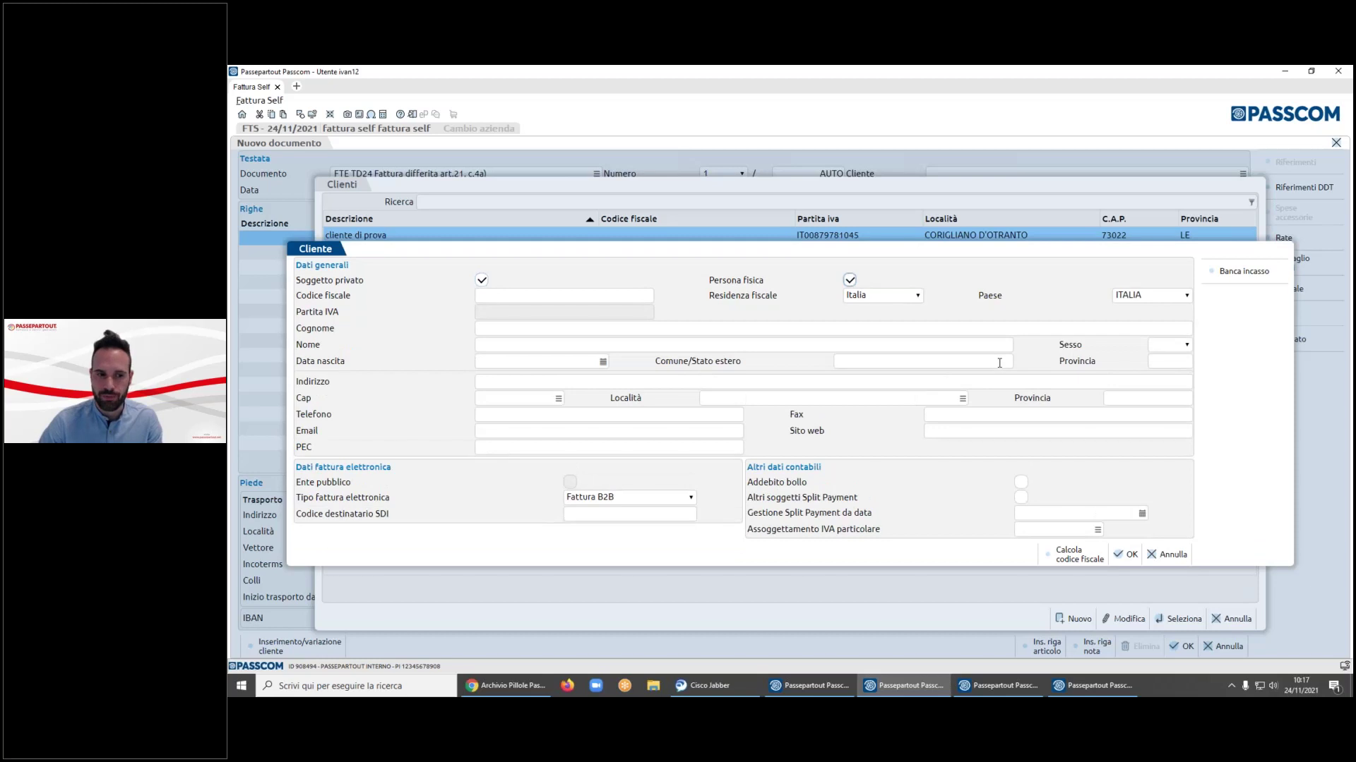
left_click(534, 339)
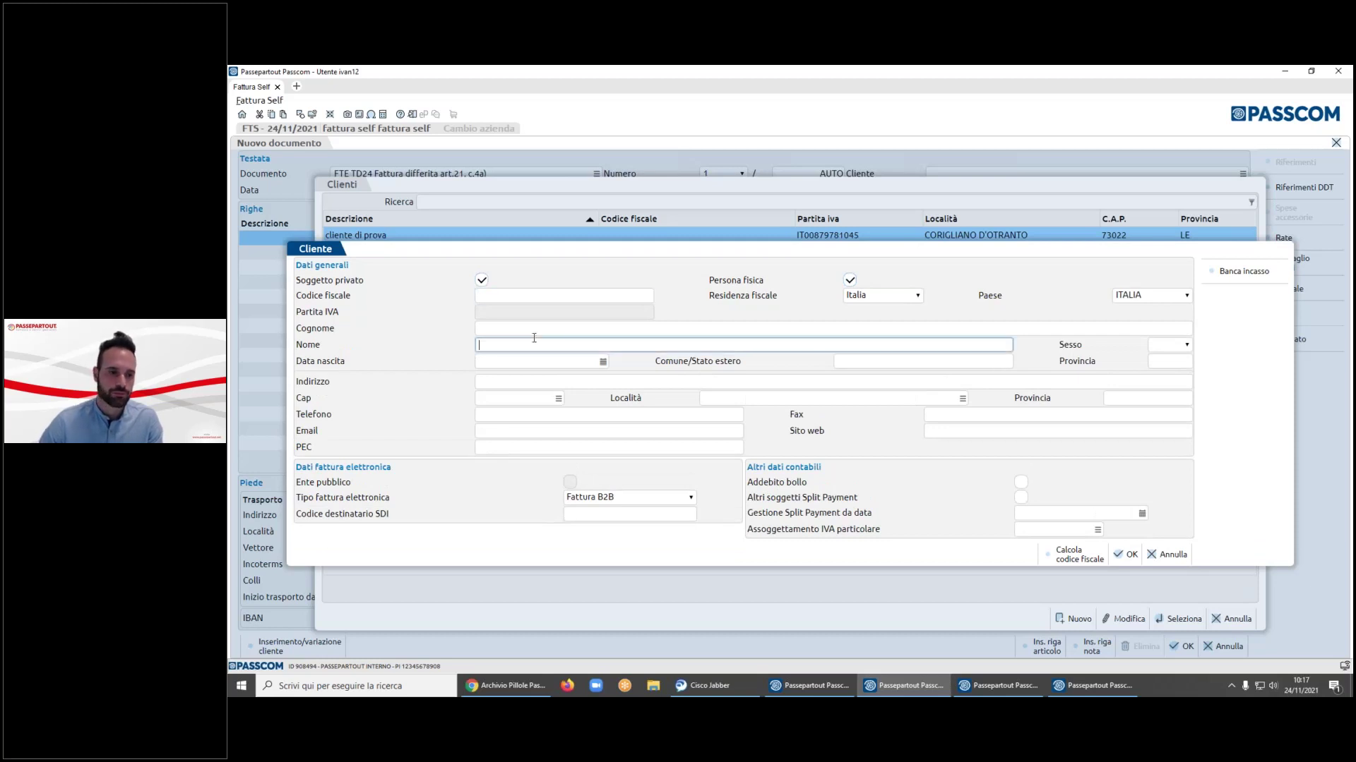
left_click(527, 329)
type("rossi")
key("Tab")
type("mario")
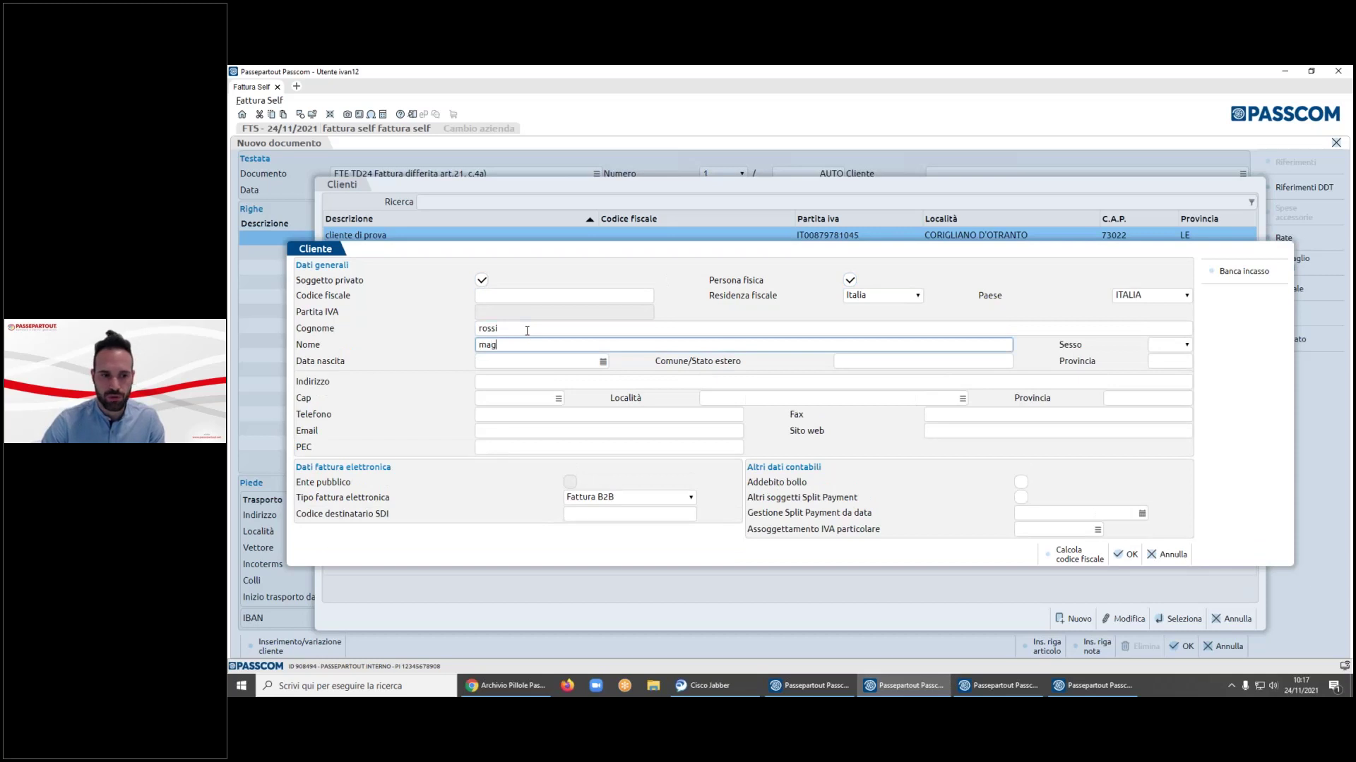
key("Tab")
key("Tab")
key("shift+Tab")
- Enter the client's birth date, birthplace and province, then calculate the codice fiscale
key("Tab")
type("07/08/1989")
key("Tab")
type("rini")
key("BackSpace")
key("BackSpace")
type("mini")
key("Tab")
type("RN")
left_click(1070, 554)
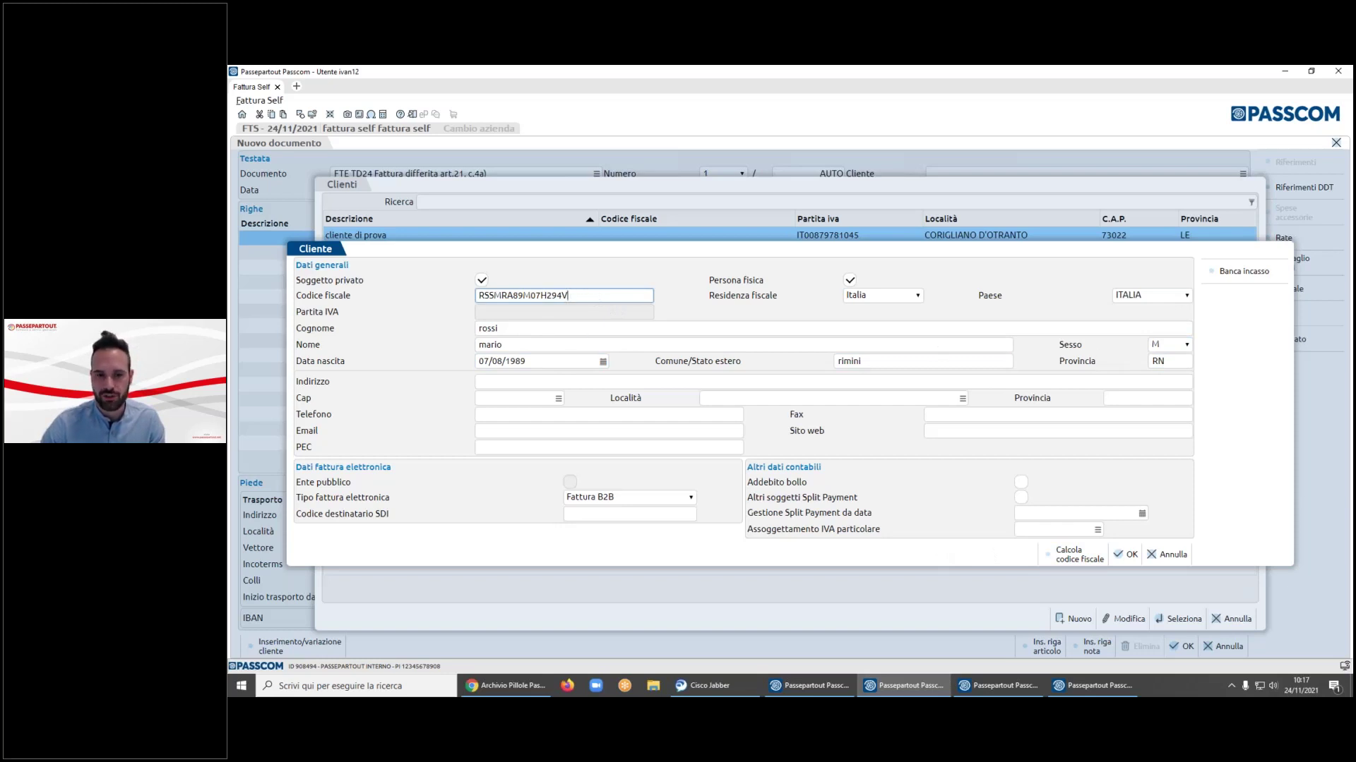
- Enter the client's street address and fill the postcode and town from the lookup
left_click(505, 376)
type("via li")
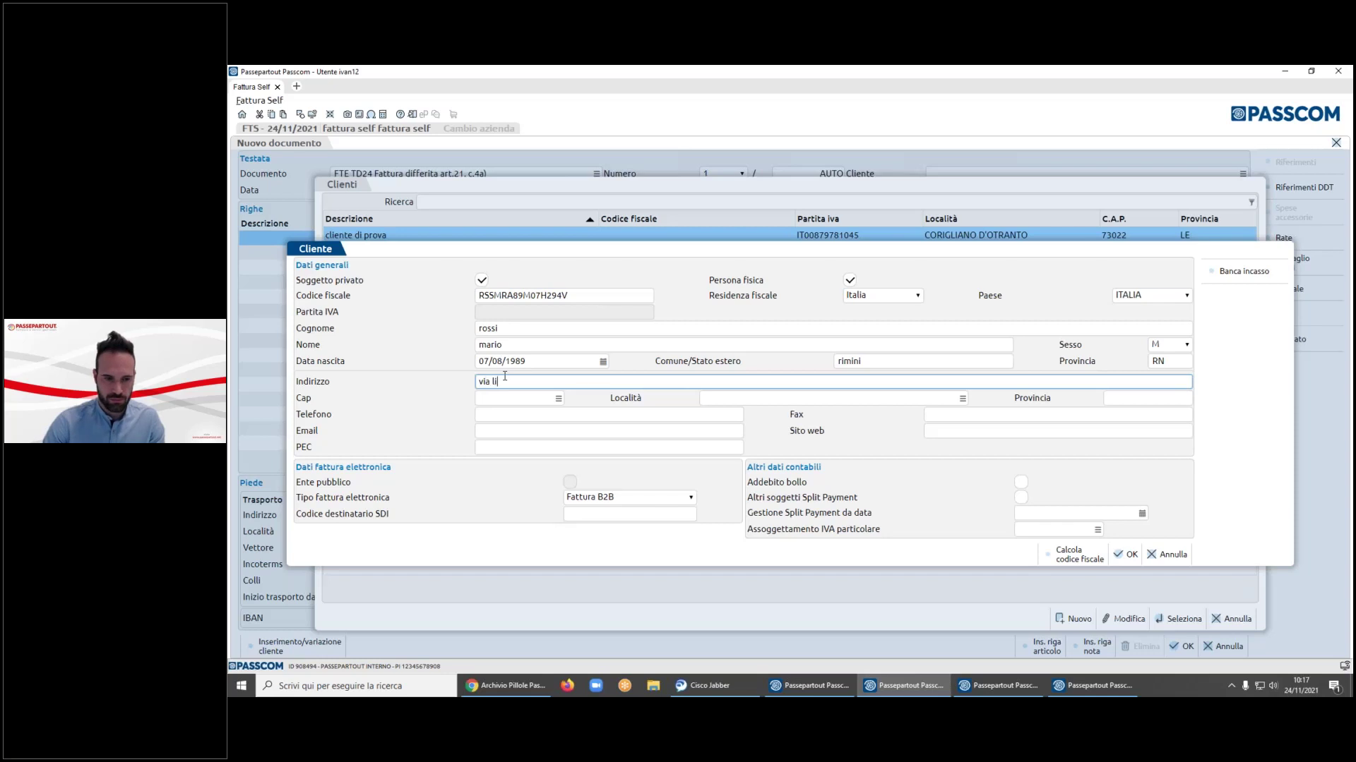
type("bertà")
key("Tab")
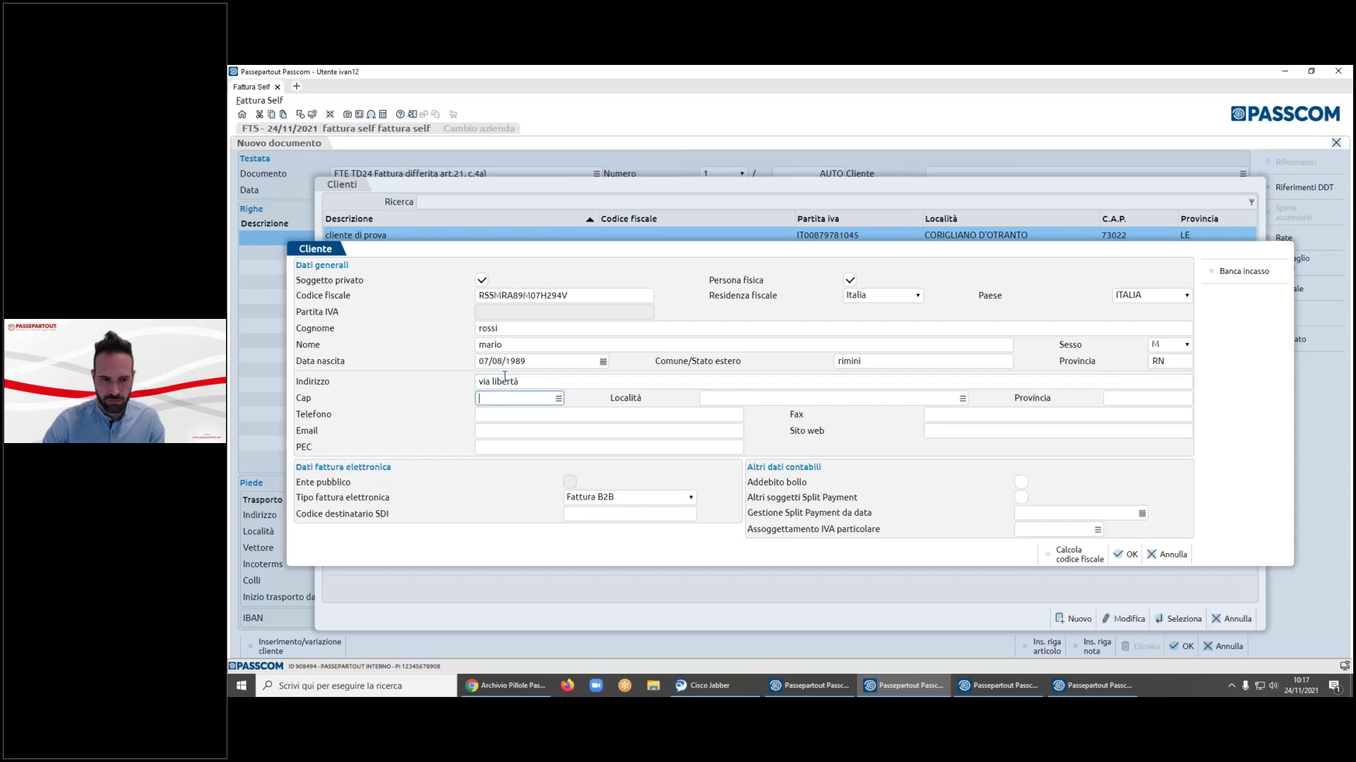
key("F2")
key("Return")
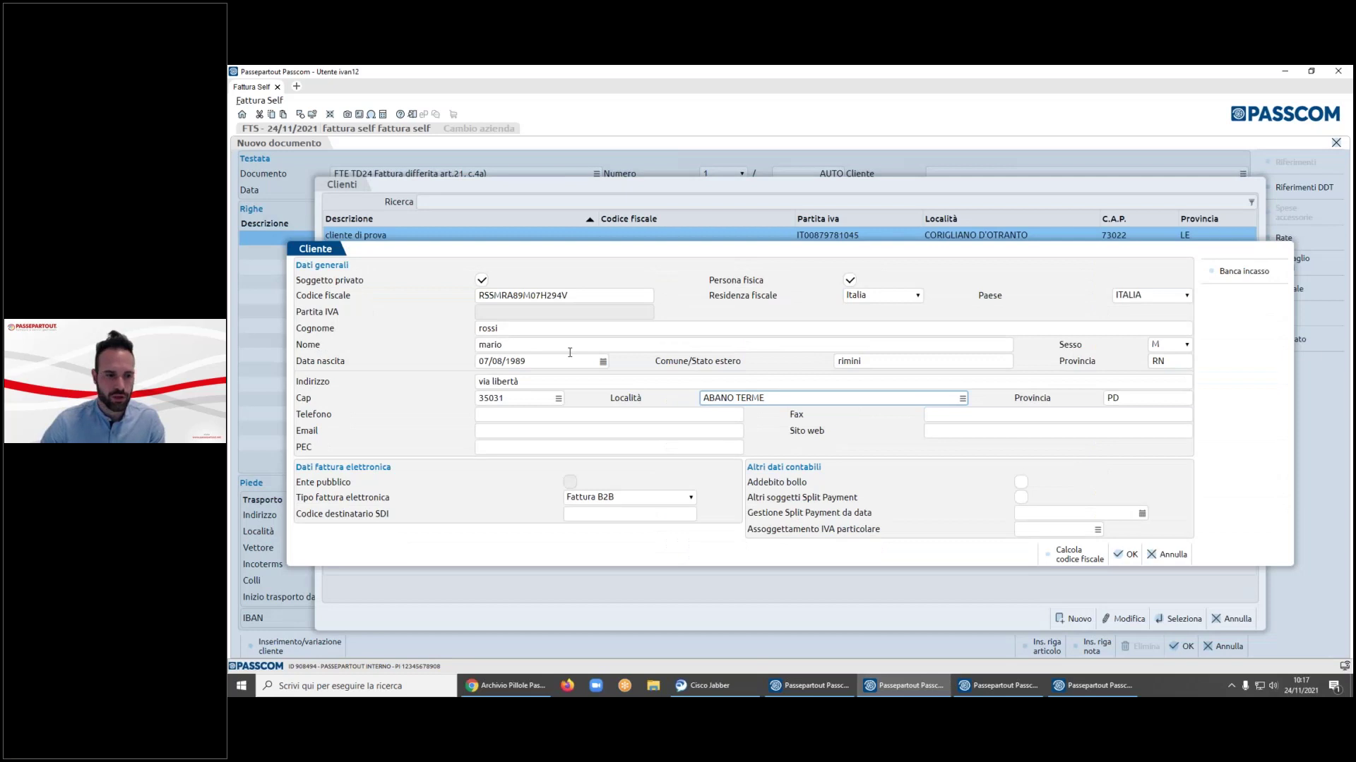
key("F2")
left_click(1214, 619)
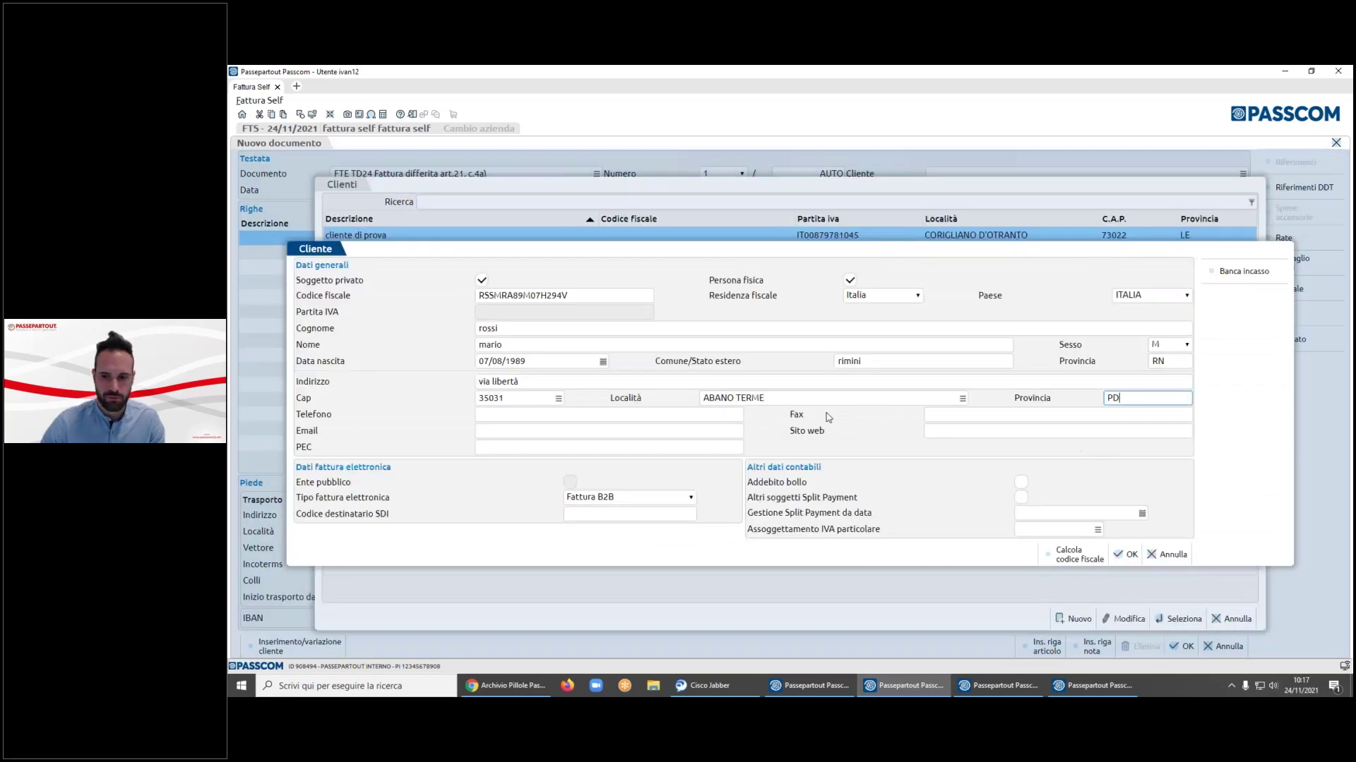
left_click(510, 431)
left_click(503, 447)
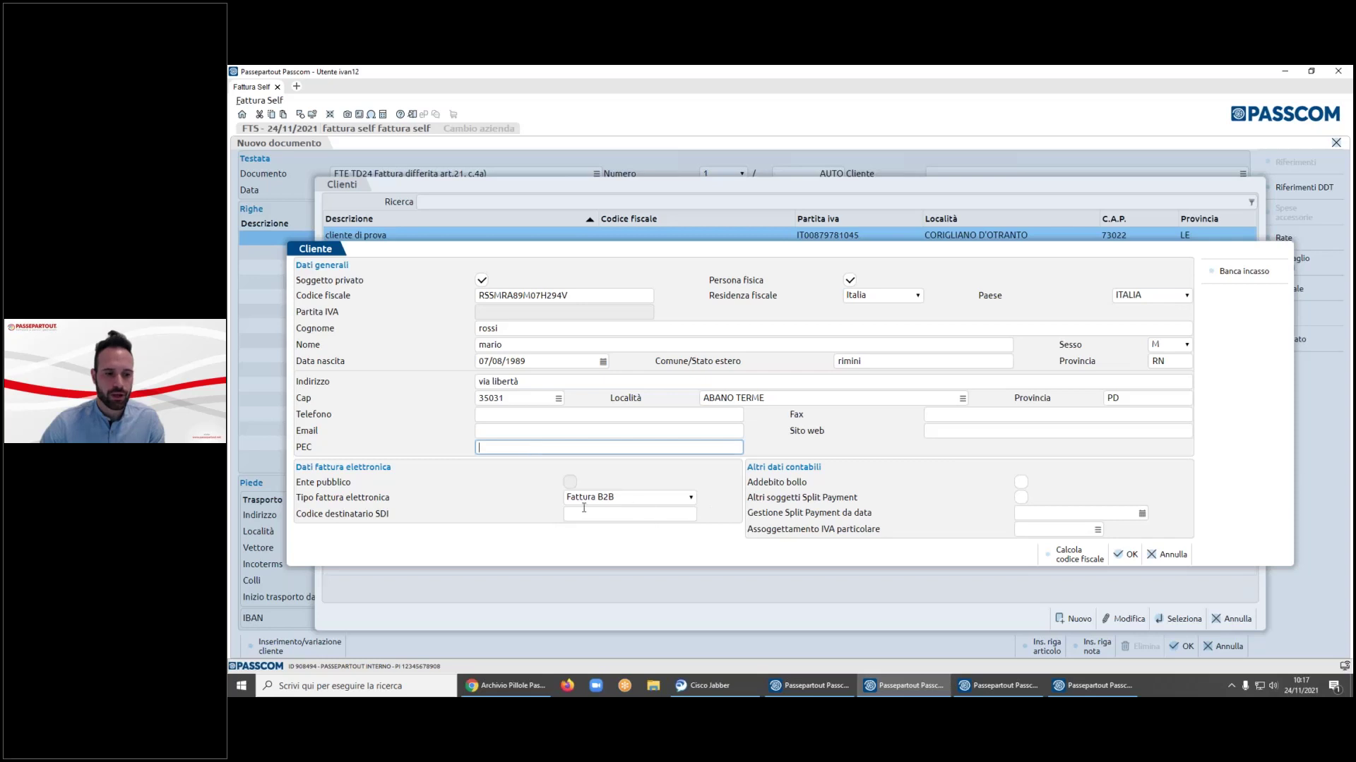
left_click(692, 501)
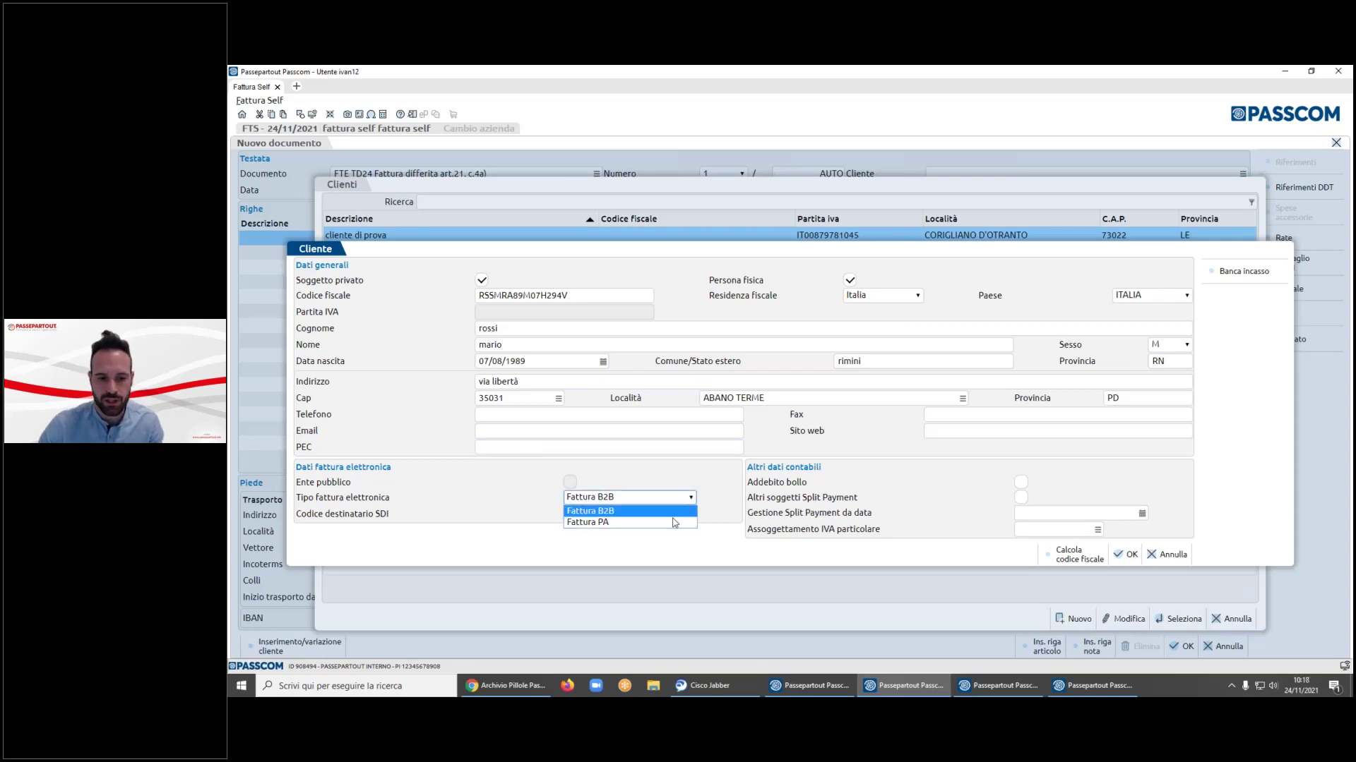
- Set e-invoice type Fattura B2B with SDI code 0000000, then save the client onto the invoice
left_click(676, 523)
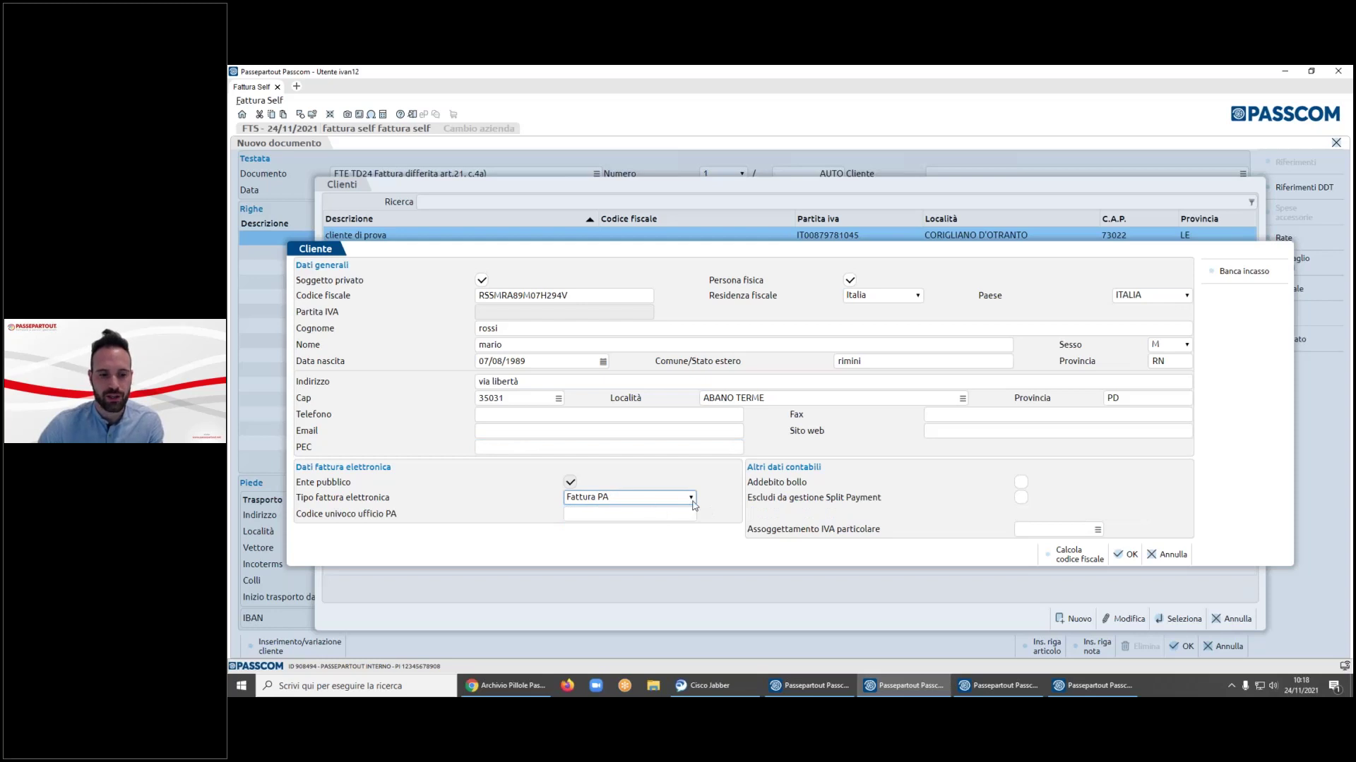
left_click(657, 517)
left_click(691, 497)
left_click(677, 510)
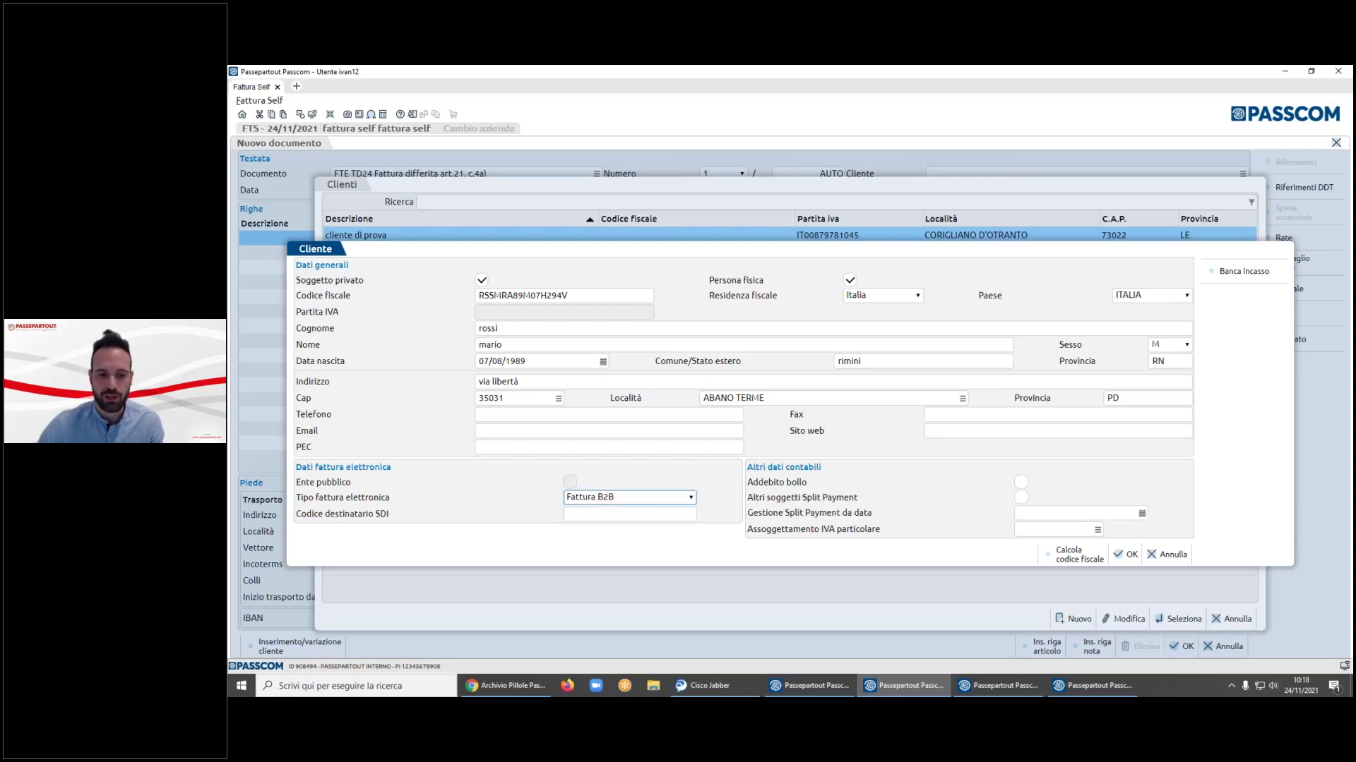
left_click(655, 513)
type("0000000")
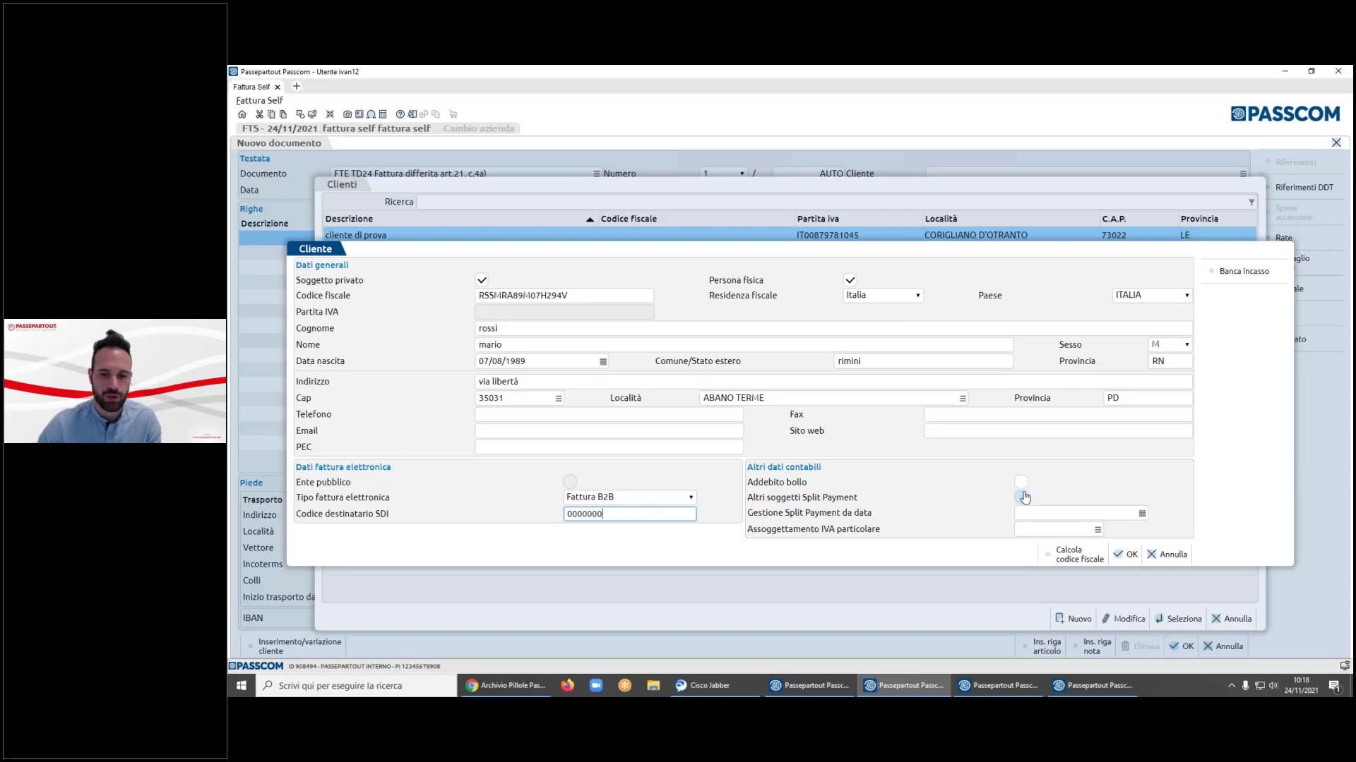
left_click(1044, 530)
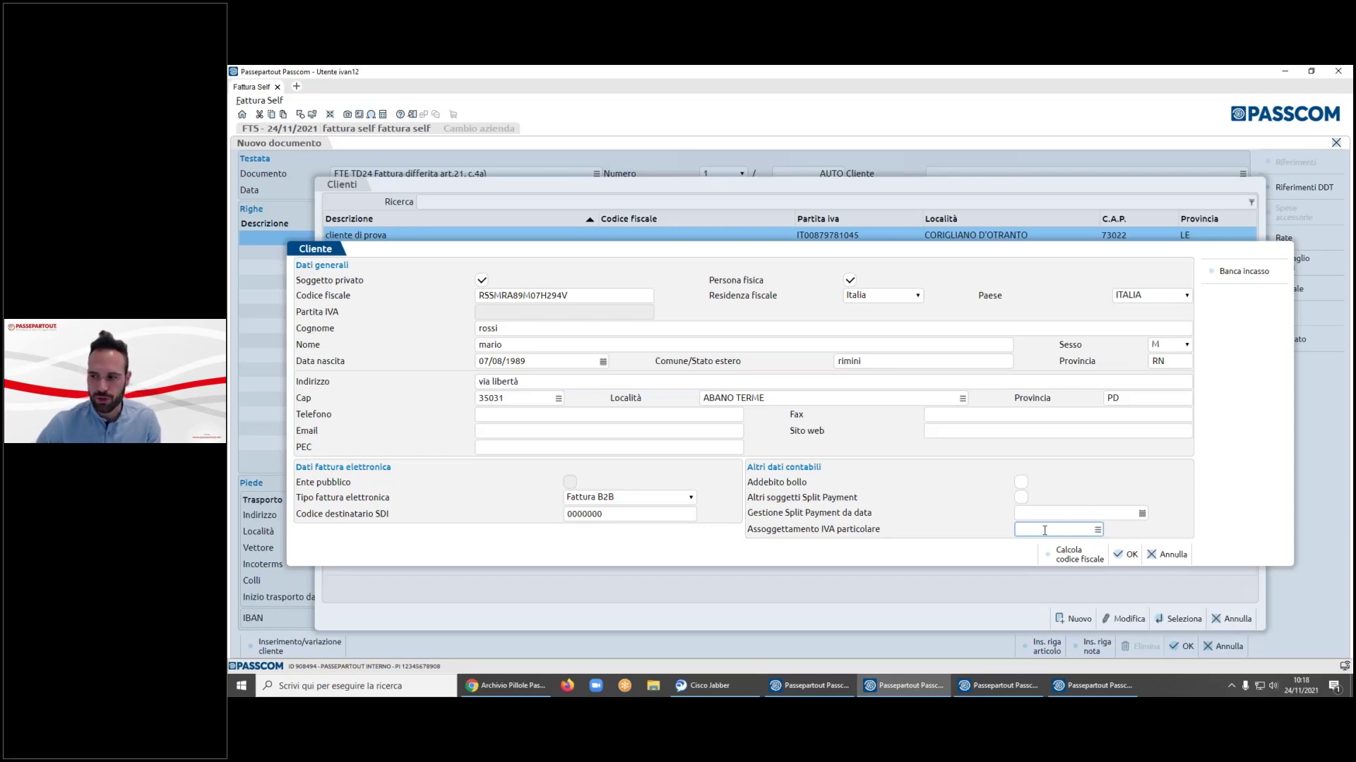
left_click(1126, 554)
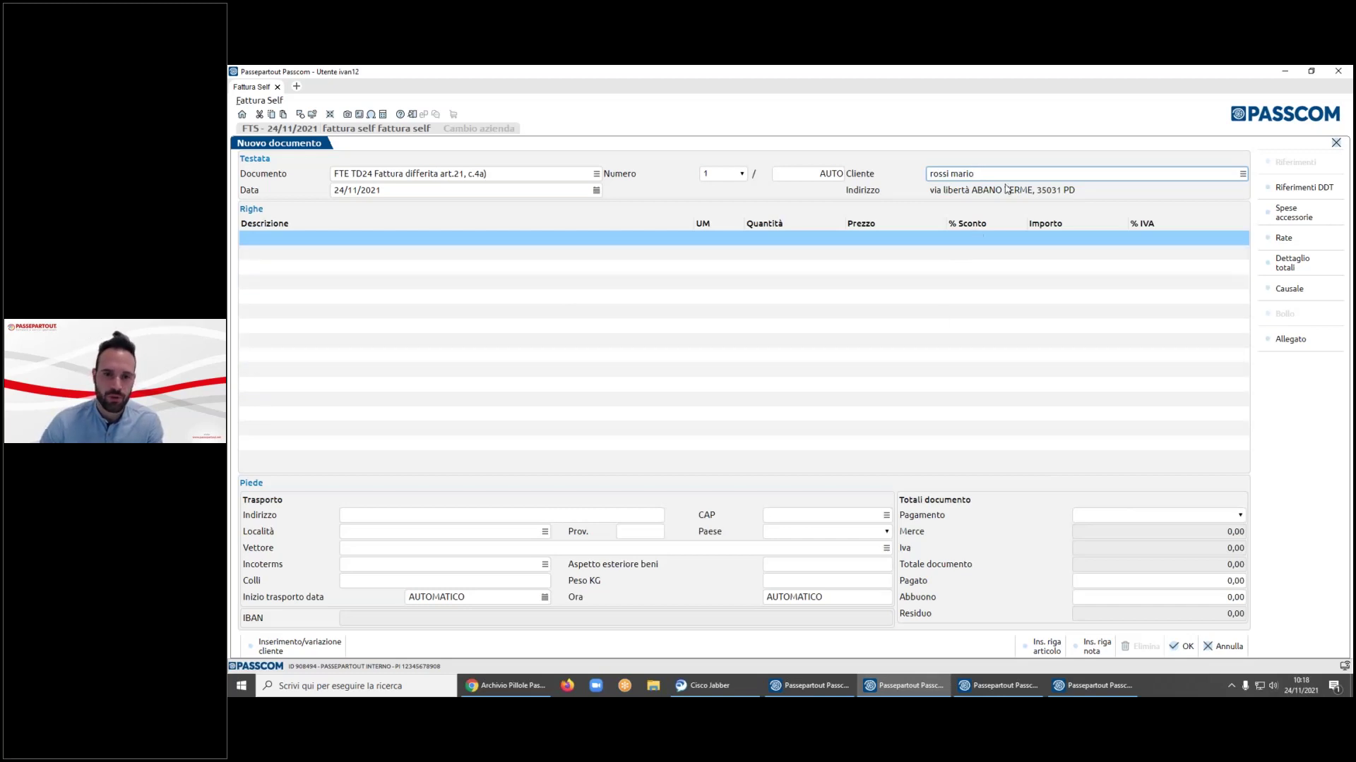
- Start a new article from the first line's article list, keeping type Merce
left_click(614, 240)
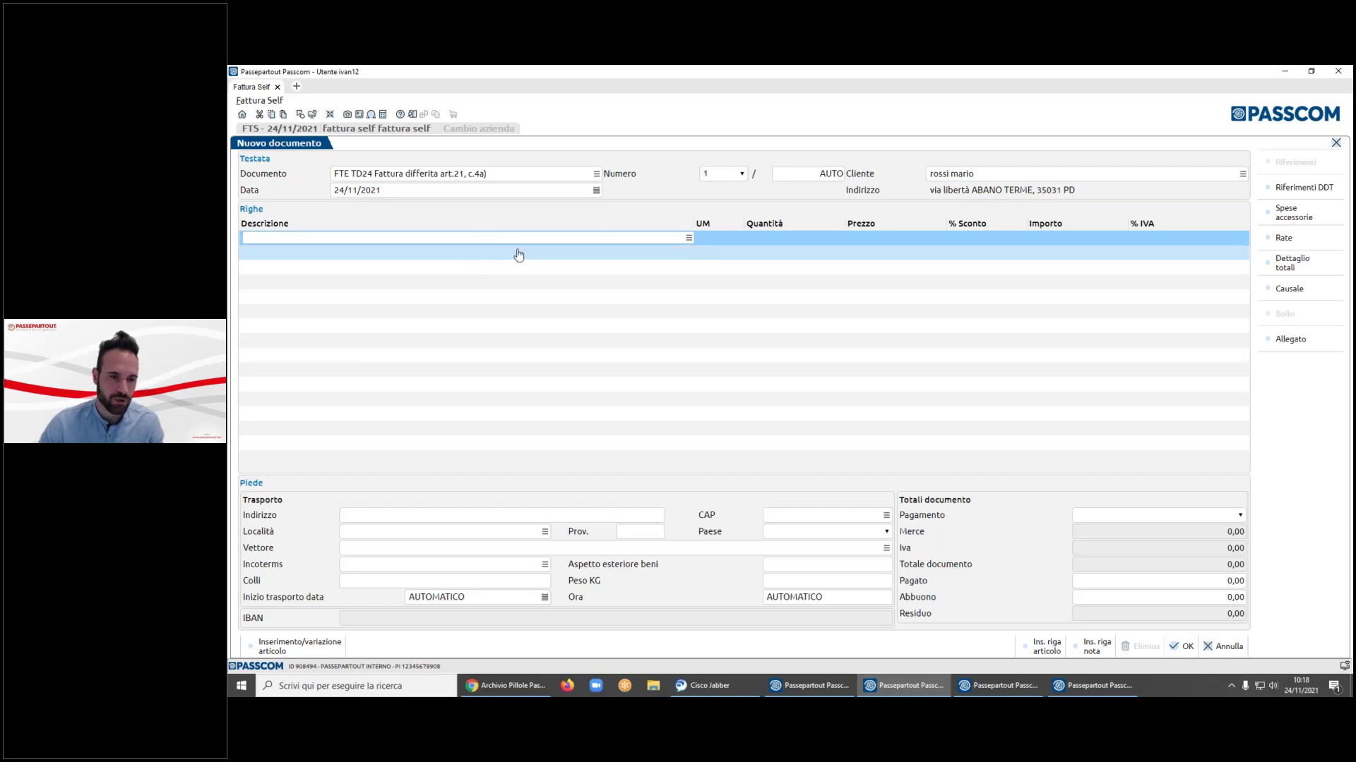
left_click(688, 239)
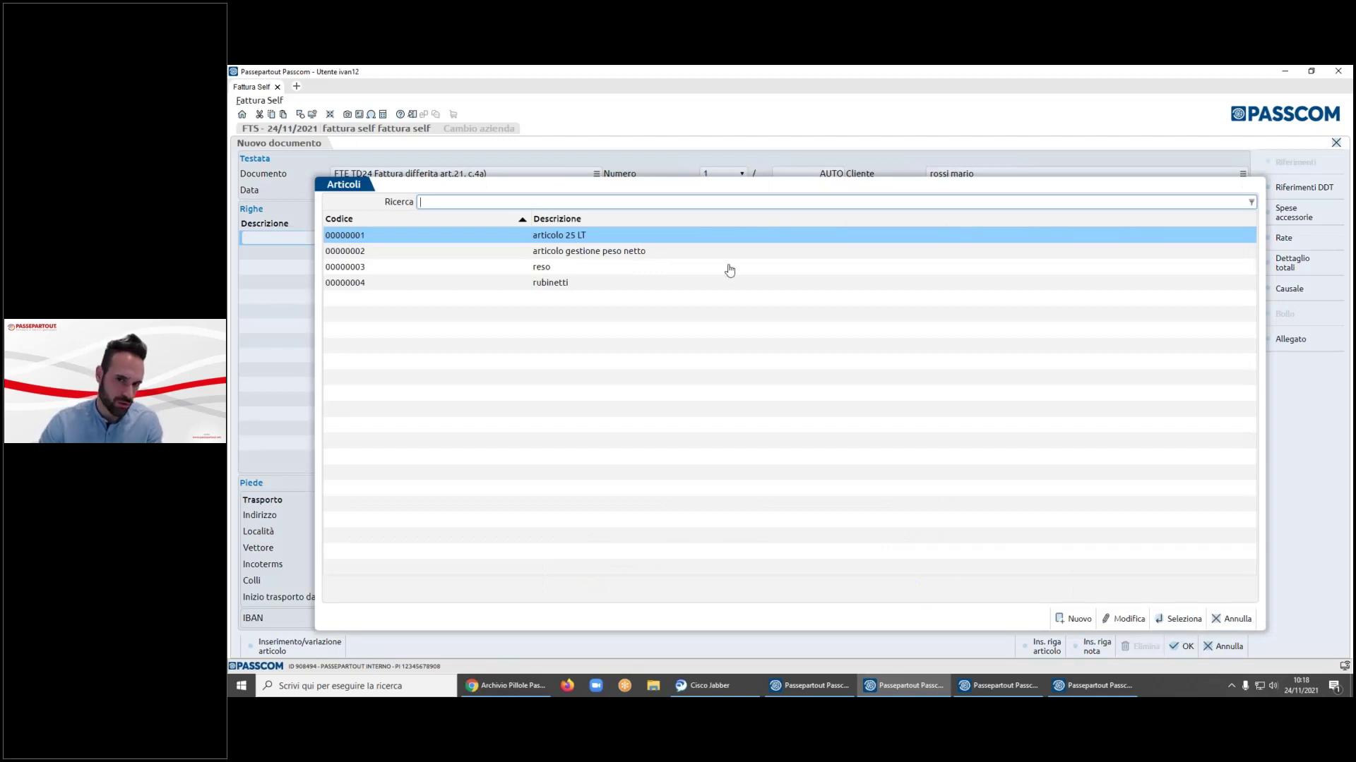
left_click(1115, 621)
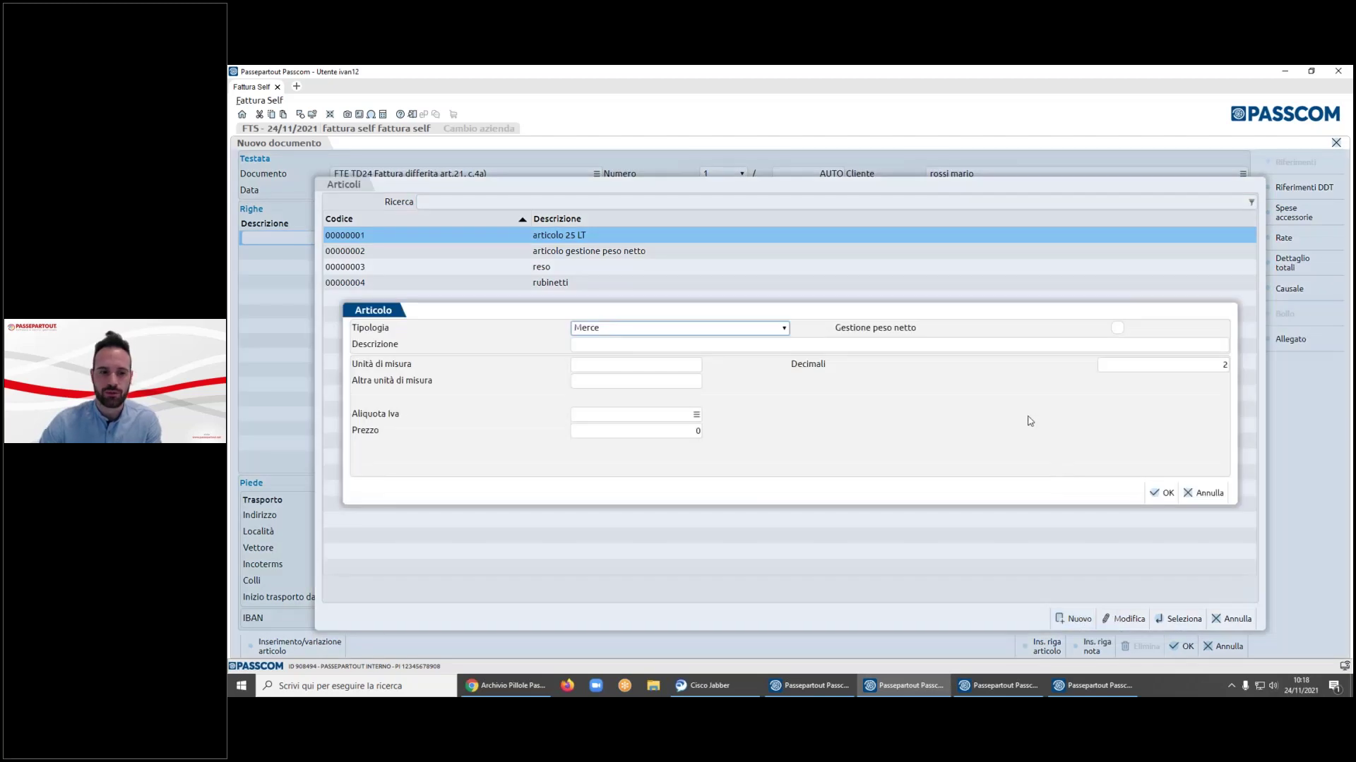
left_click(784, 329)
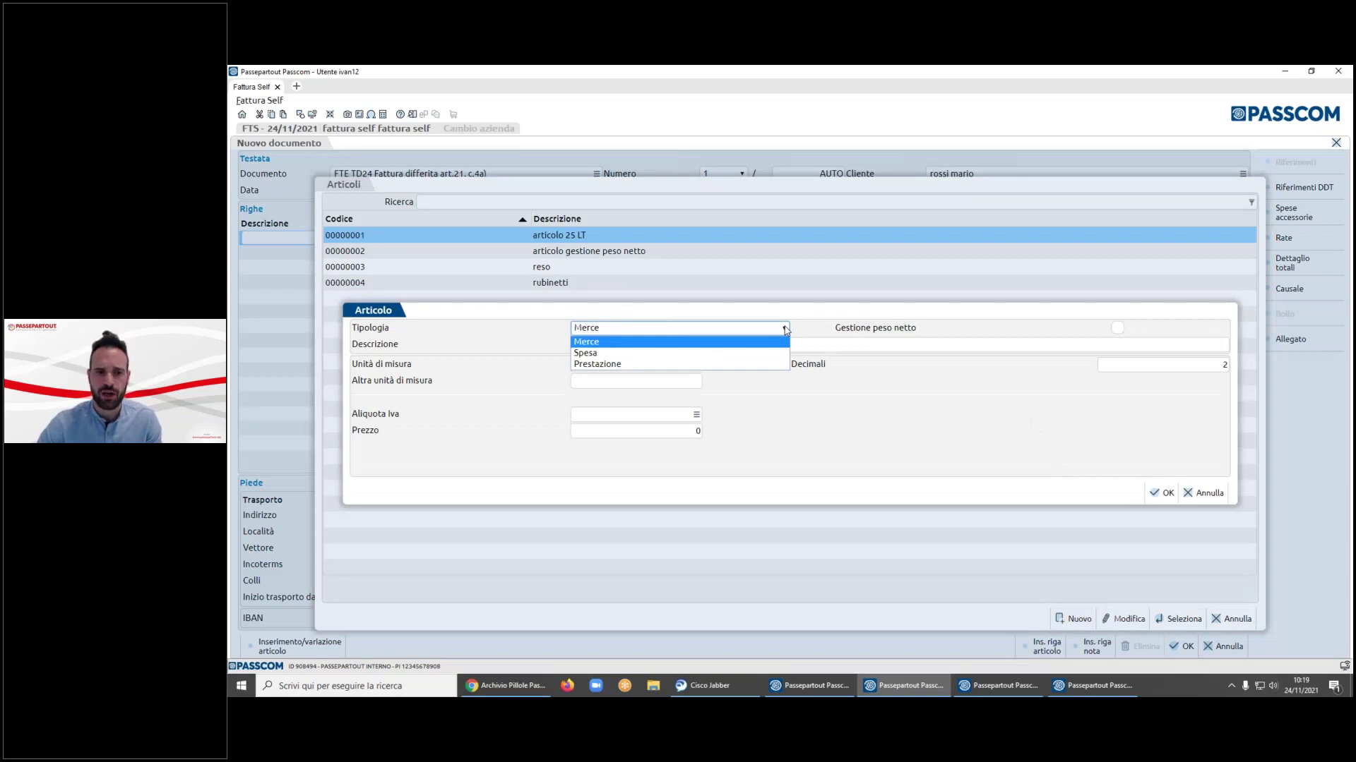
key("Down")
key("Down")
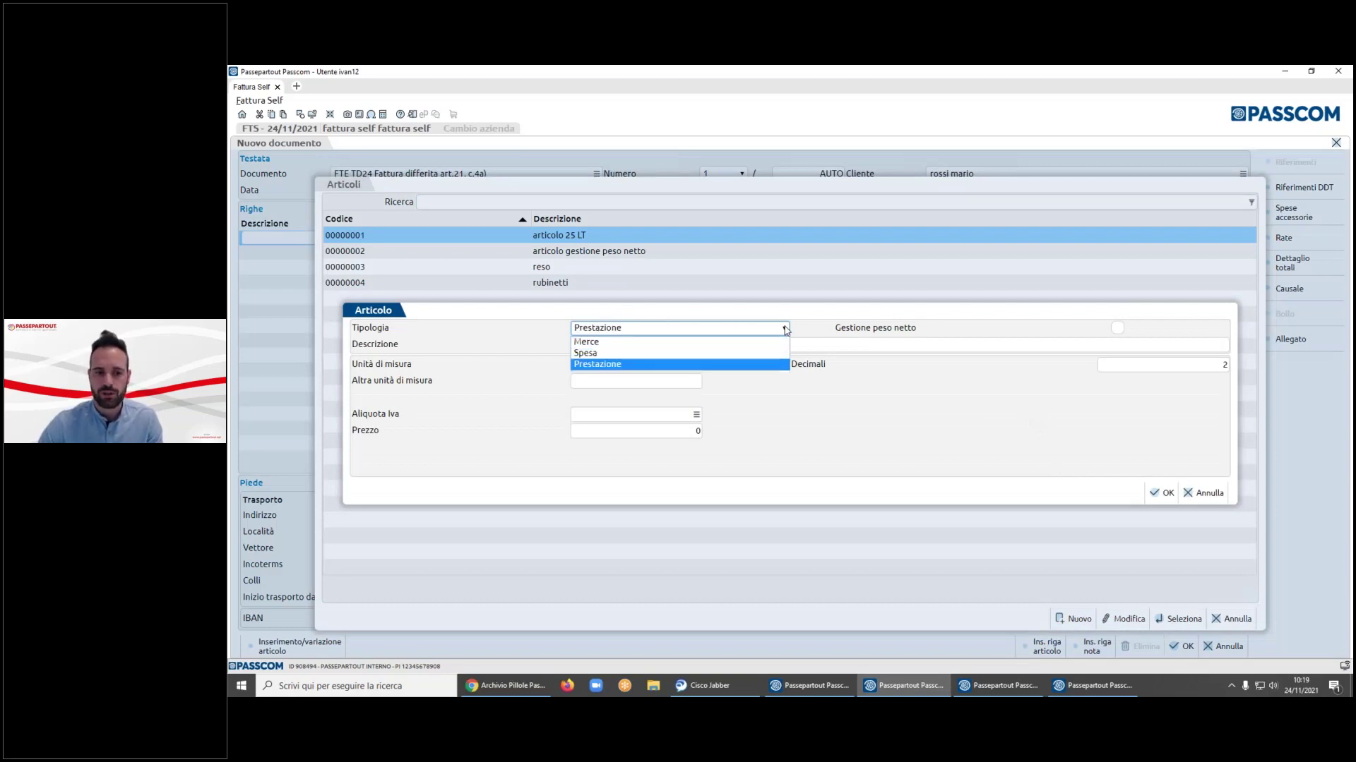
key("Up")
key("Down")
key("Up")
key("Up")
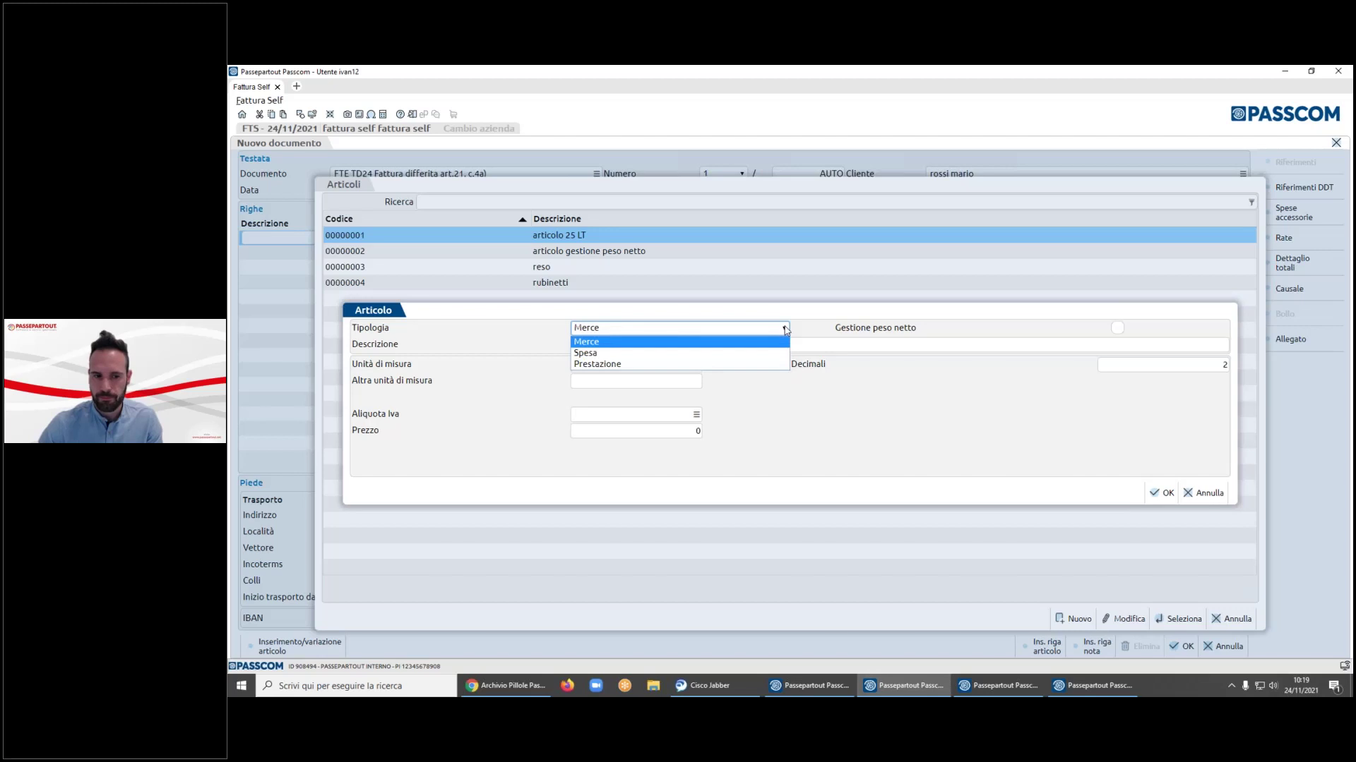
left_click(784, 329)
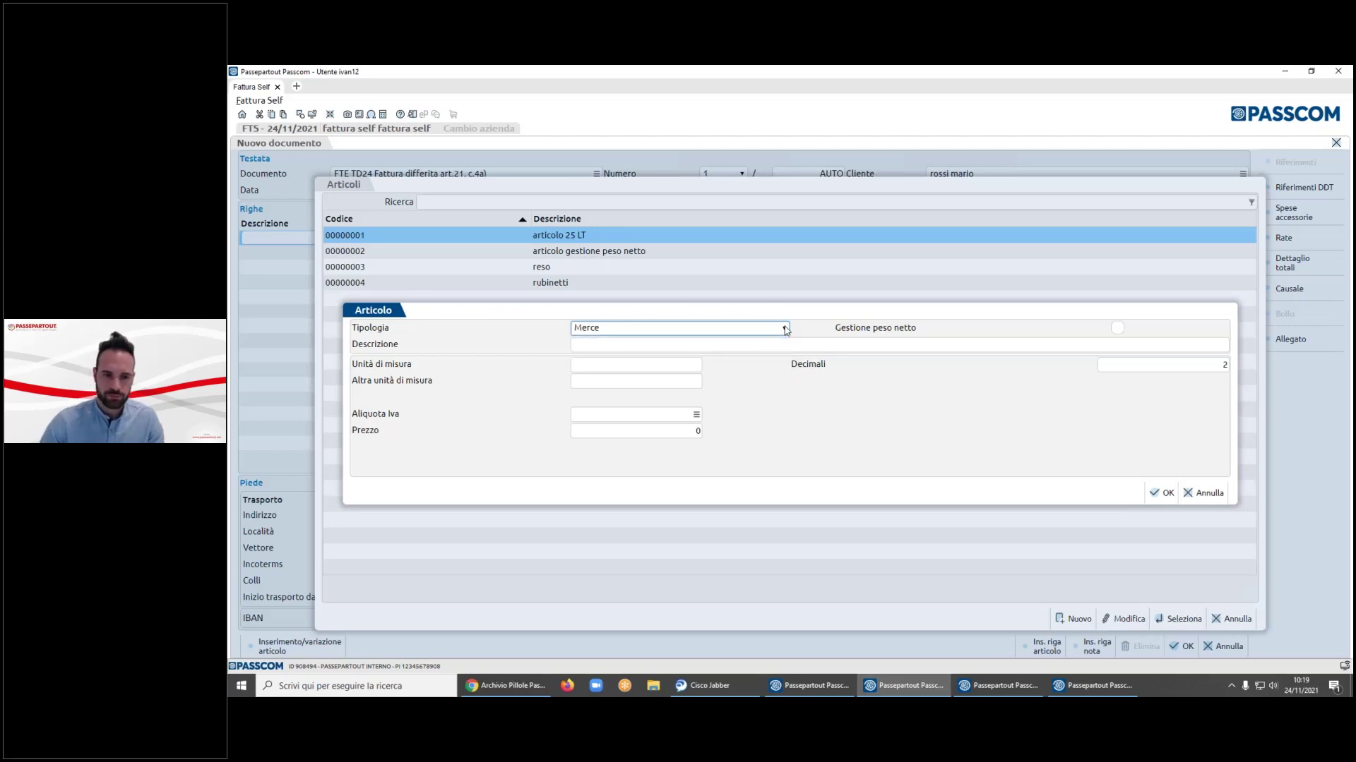
key("Tab")
key("Tab")
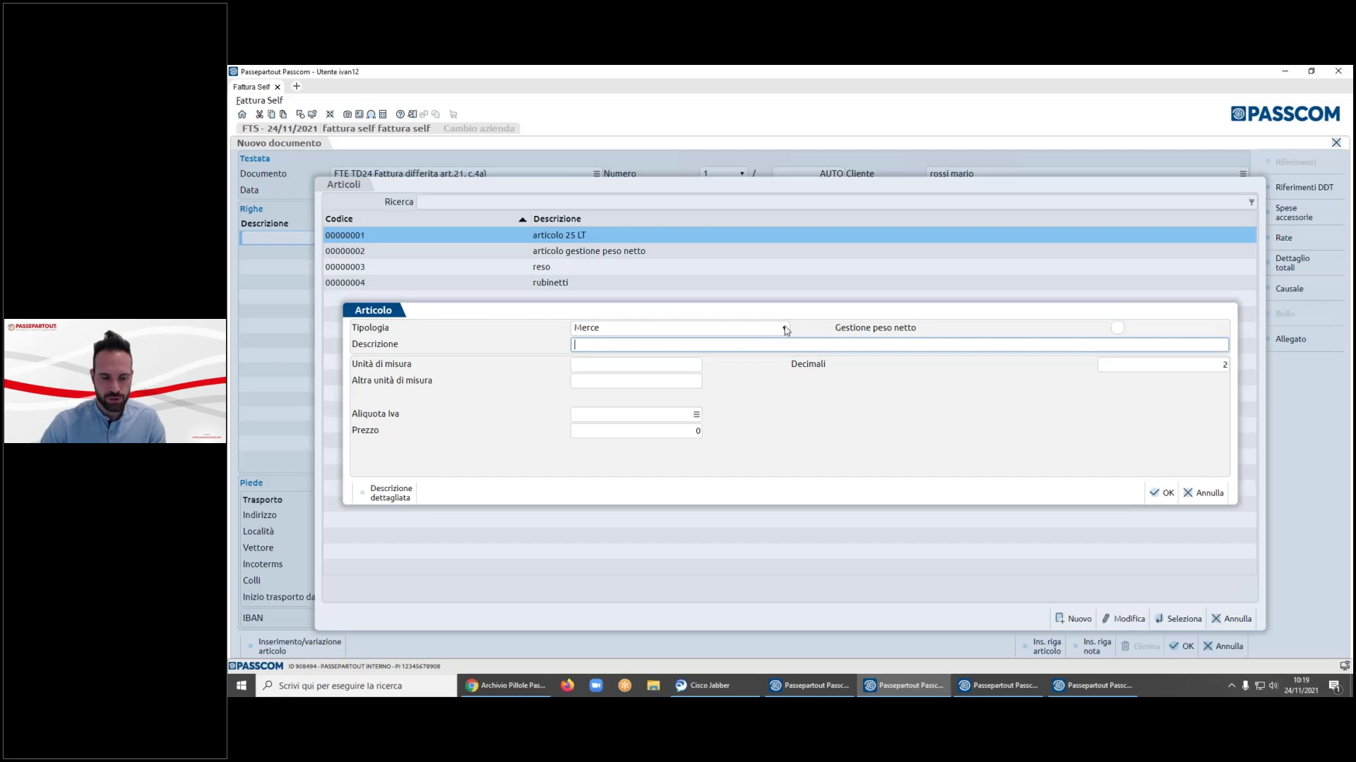
- Describe it as 'articolo di prova demo 24/11', detail 'prova demo', pz, 22% VAT, price 150, and add it
type("articol")
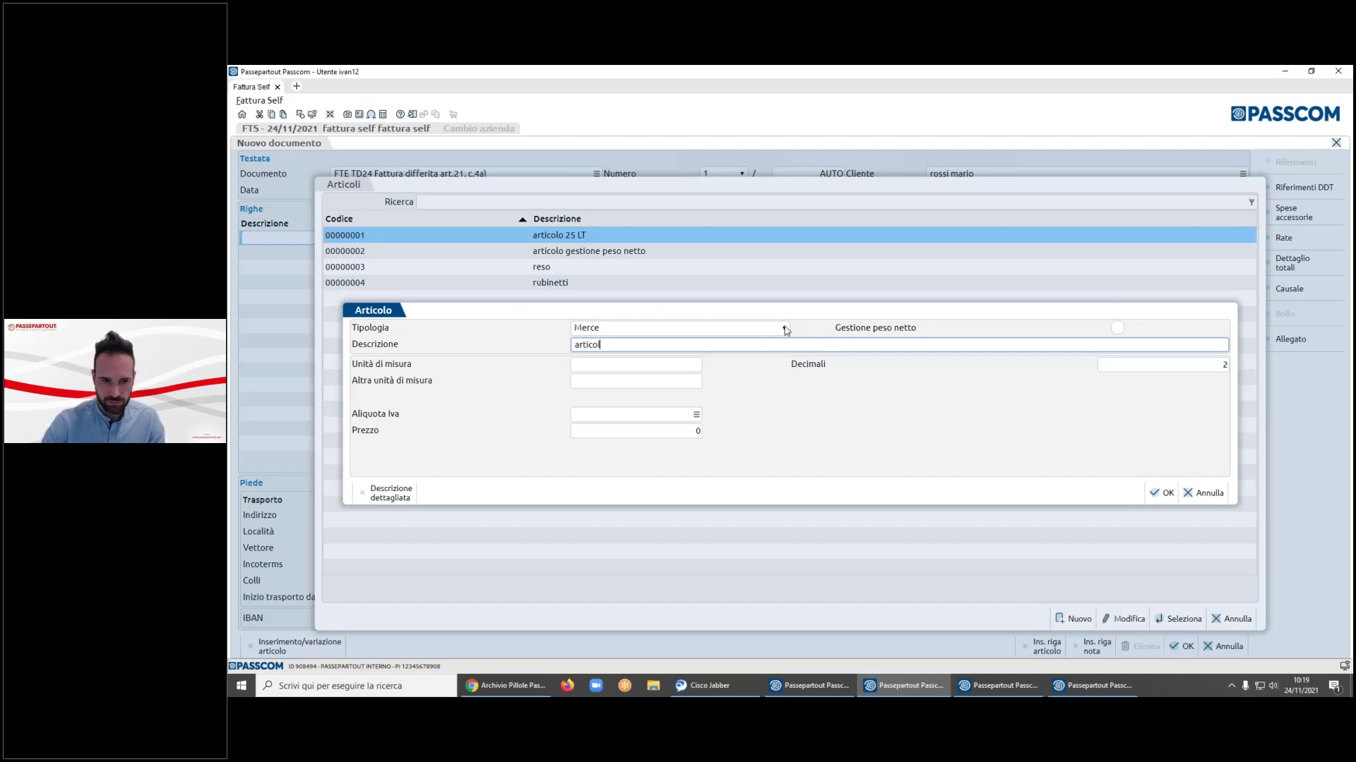
type("o di prova demo 24/11")
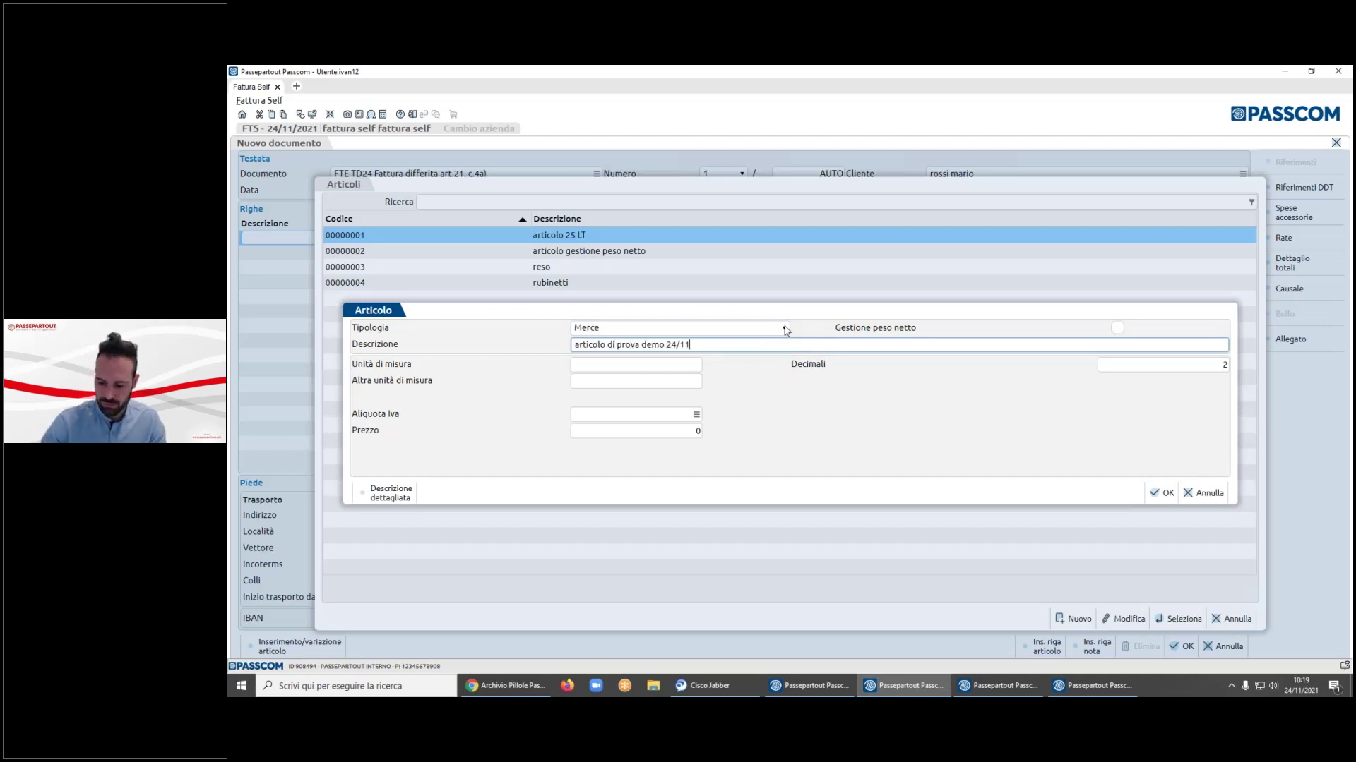
key("Return")
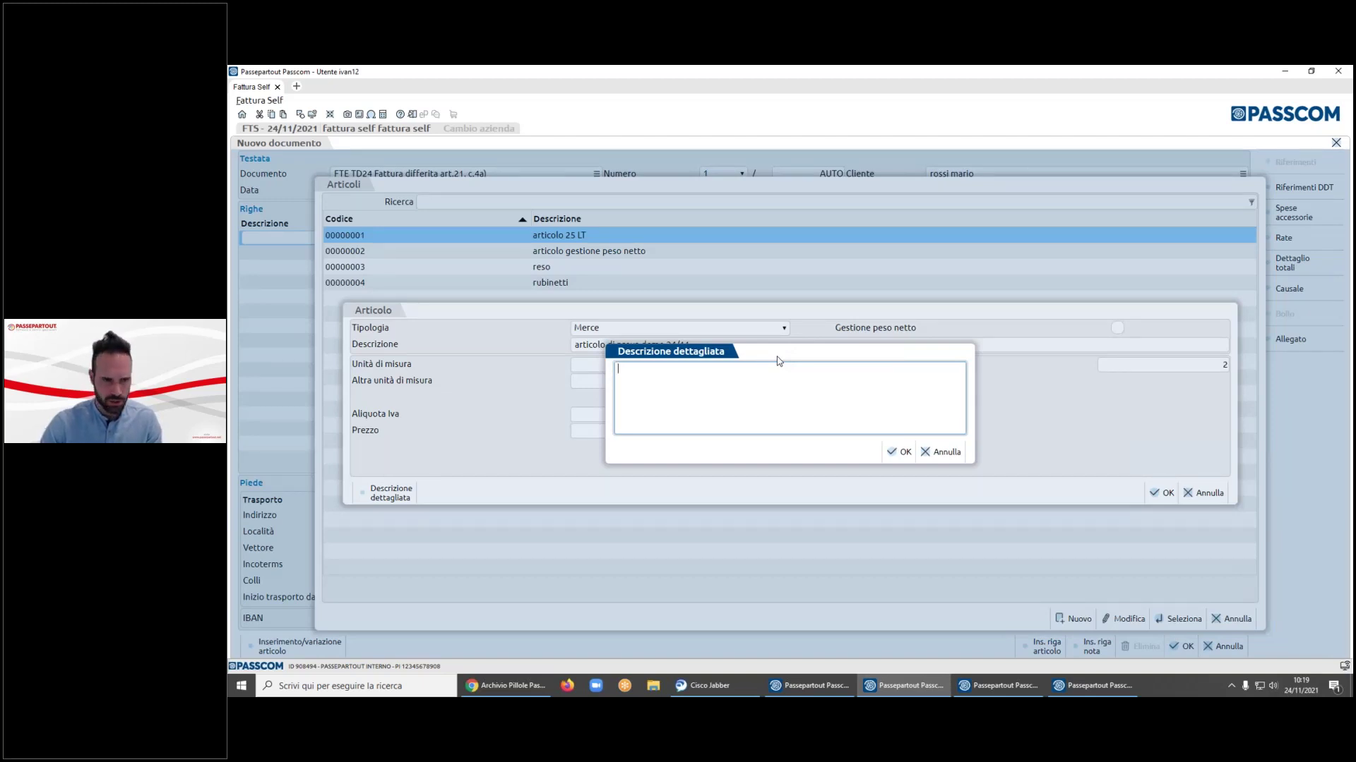
type("prova demo")
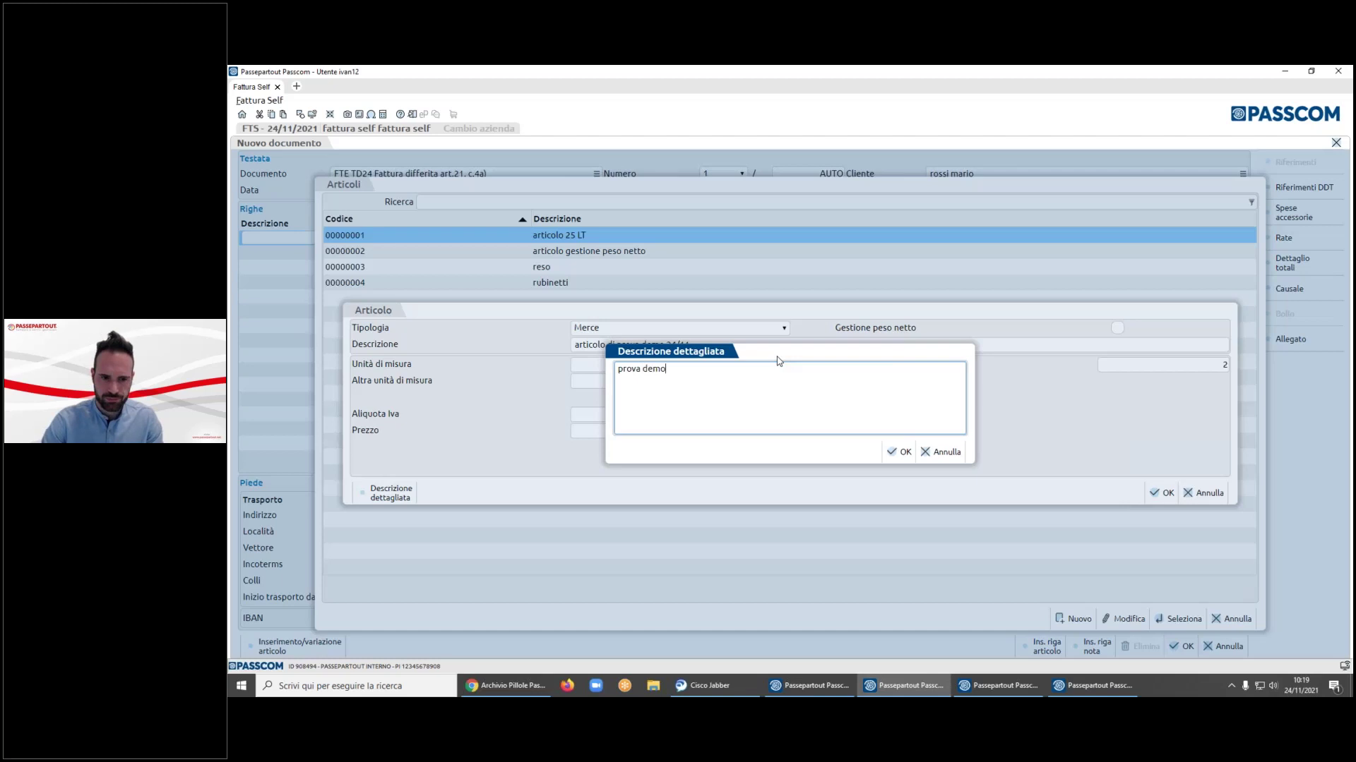
left_click(899, 452)
type("pz")
key("Tab")
key("Tab")
key("Tab")
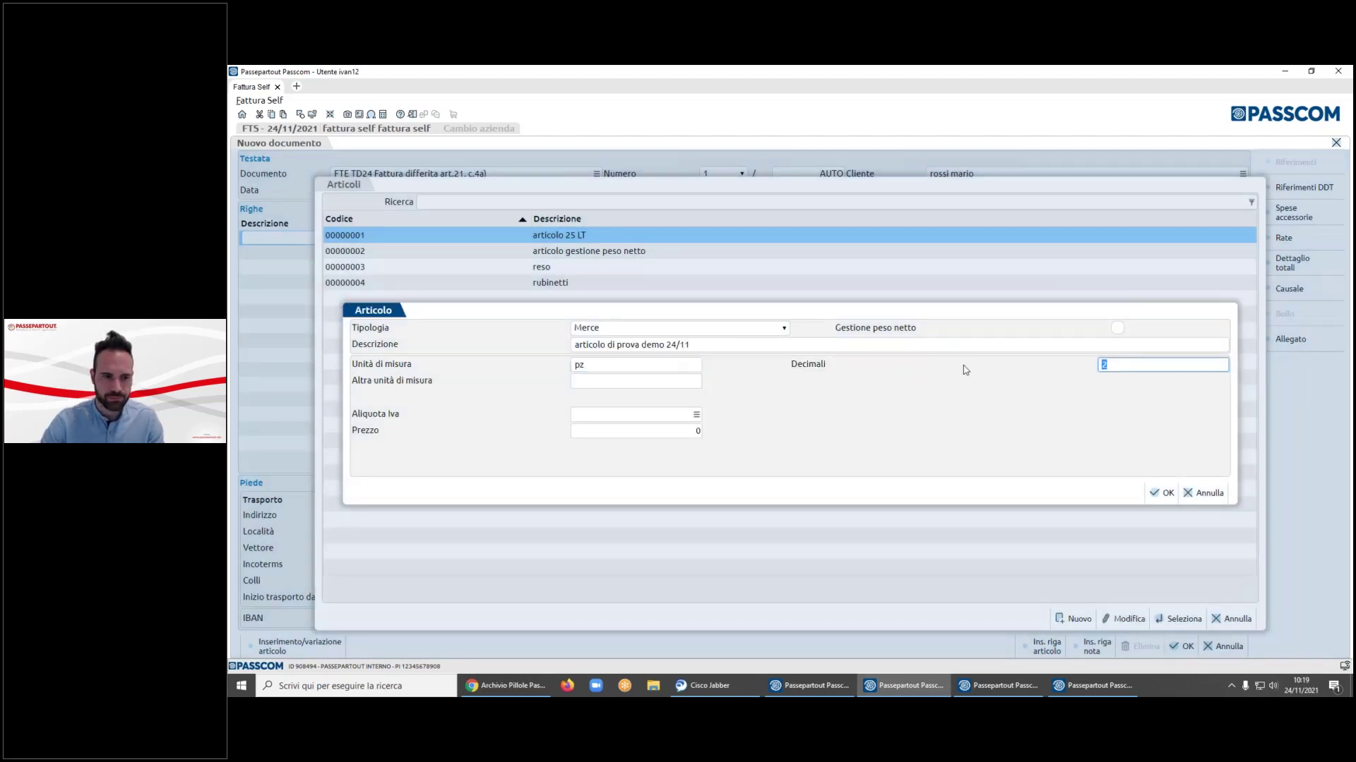
type("22")
key("Tab")
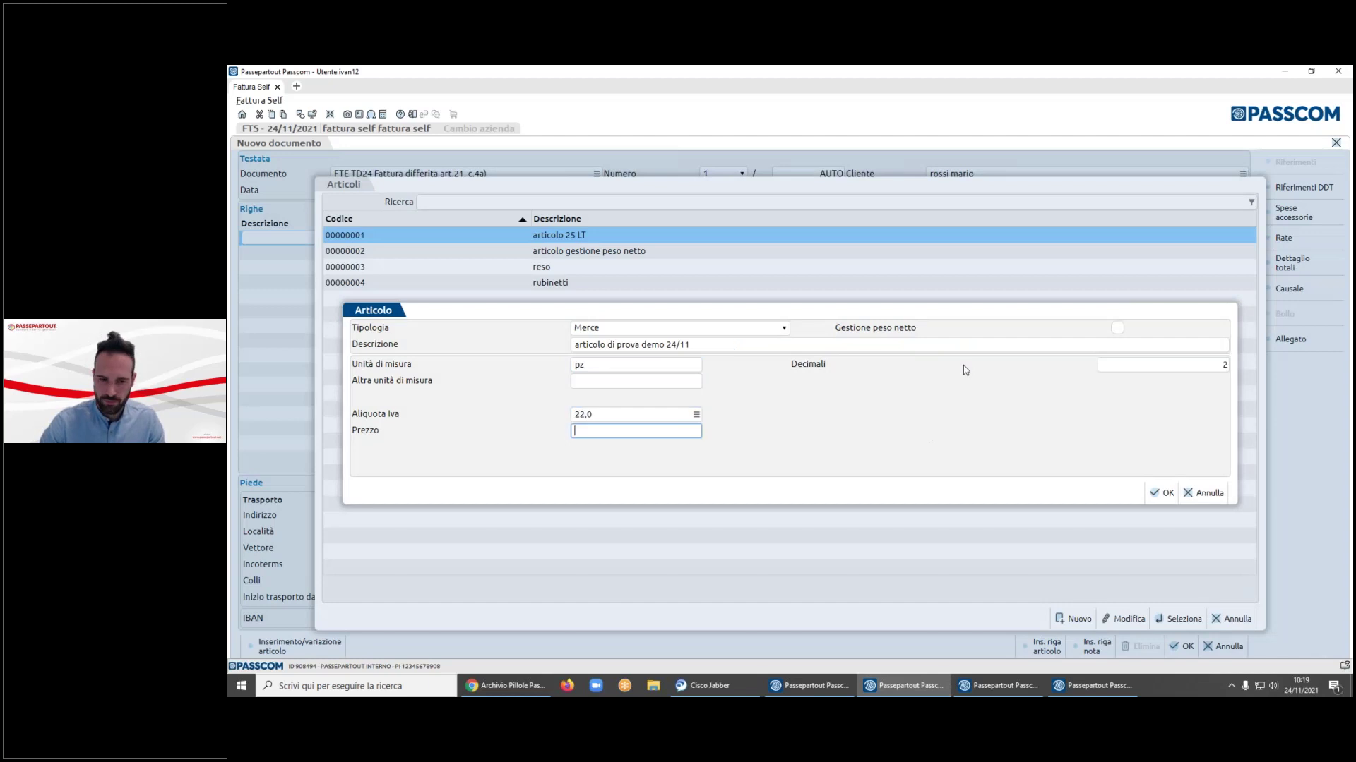
type("150")
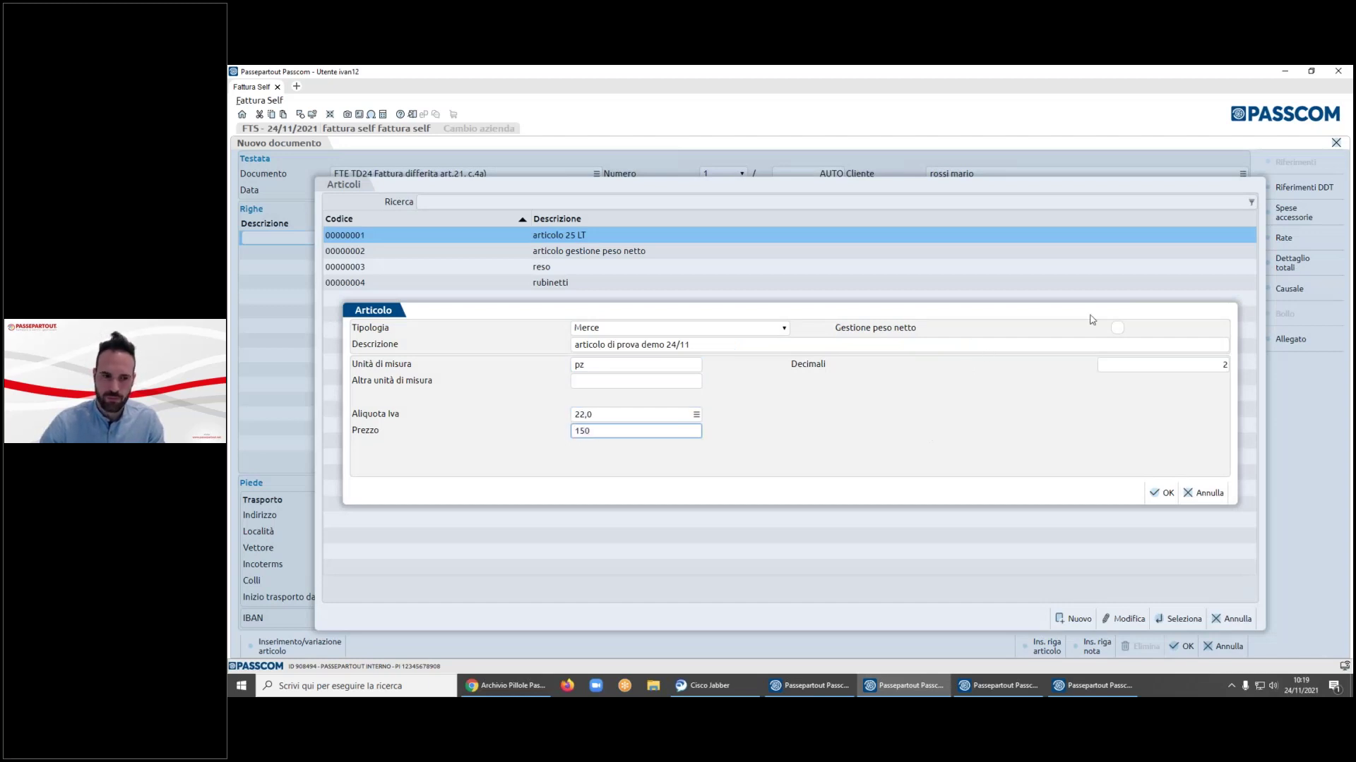
left_click(1171, 492)
left_click(1158, 493)
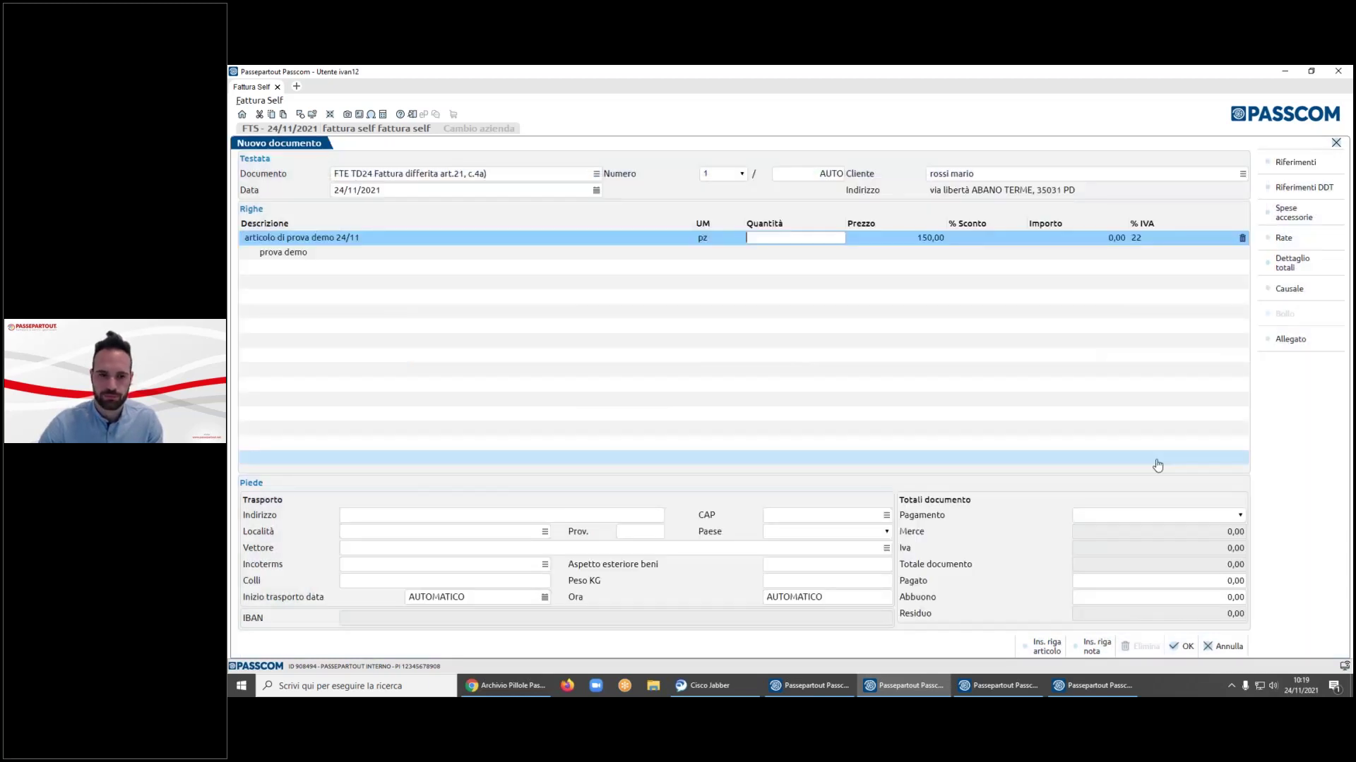
- Accept quantity 1 and price 150, trying discount values 10 and 50 on the line
key("Tab")
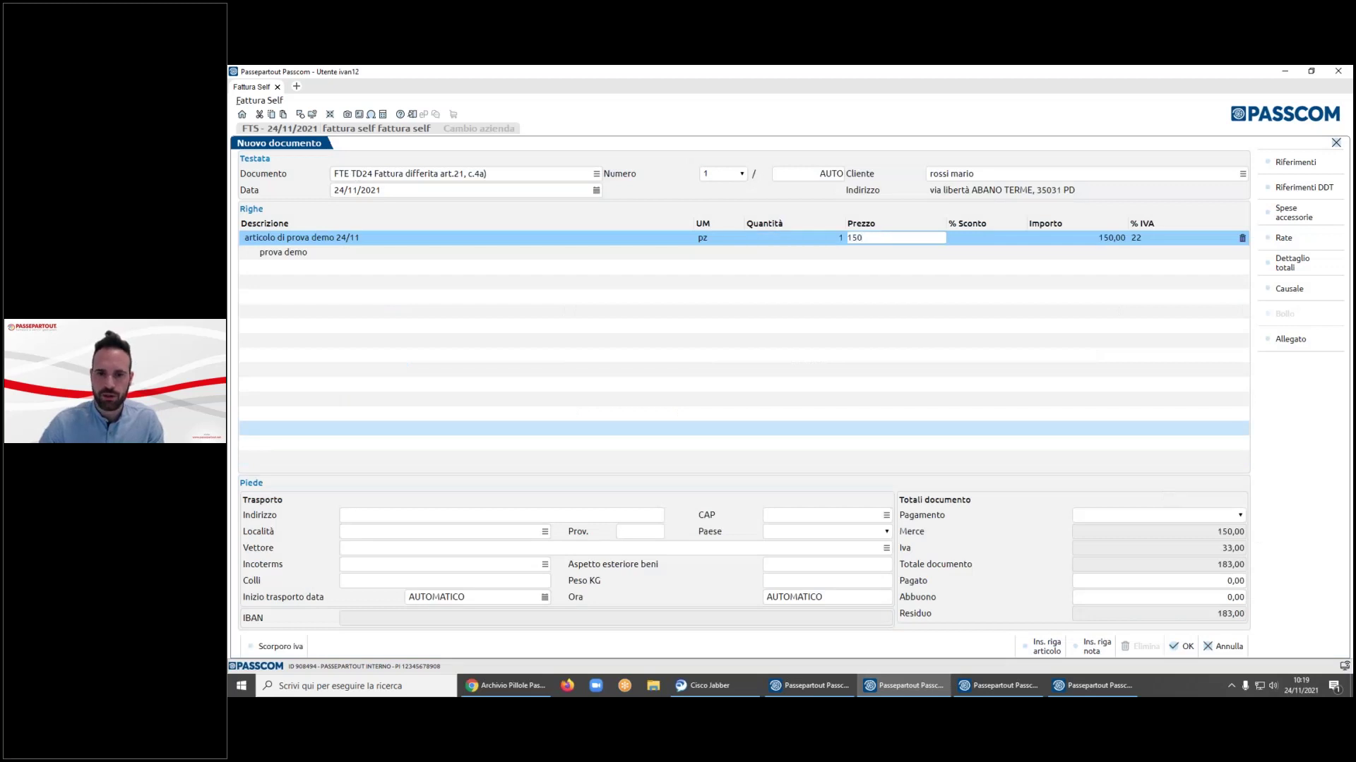
key("Tab")
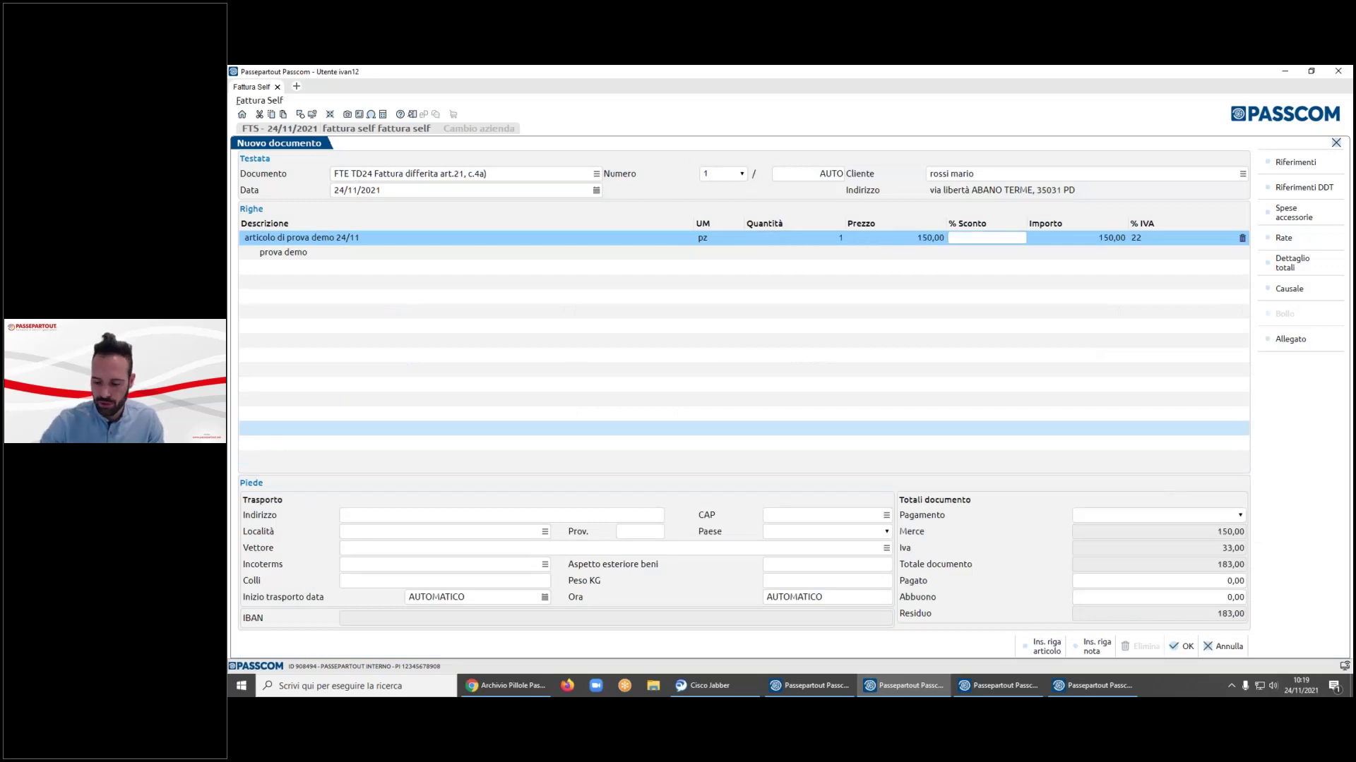
type("10")
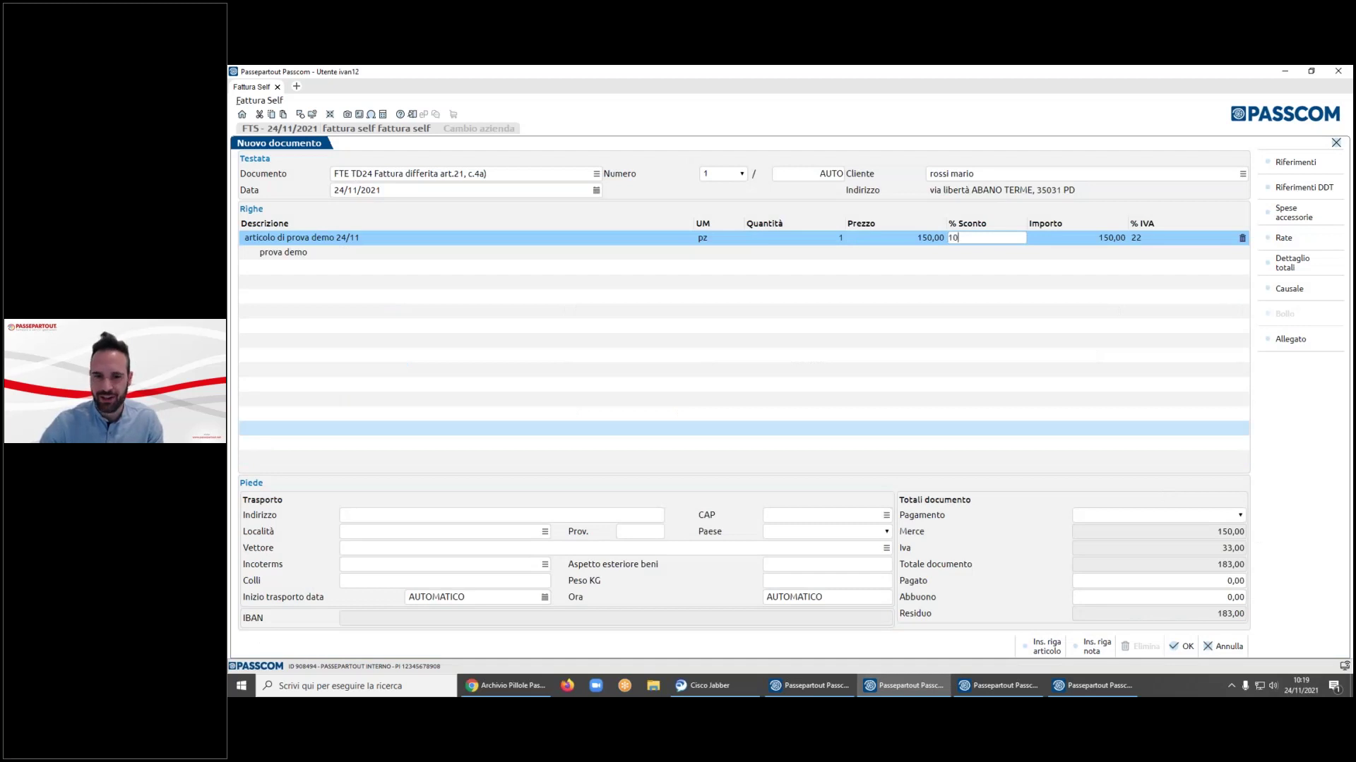
key("Tab")
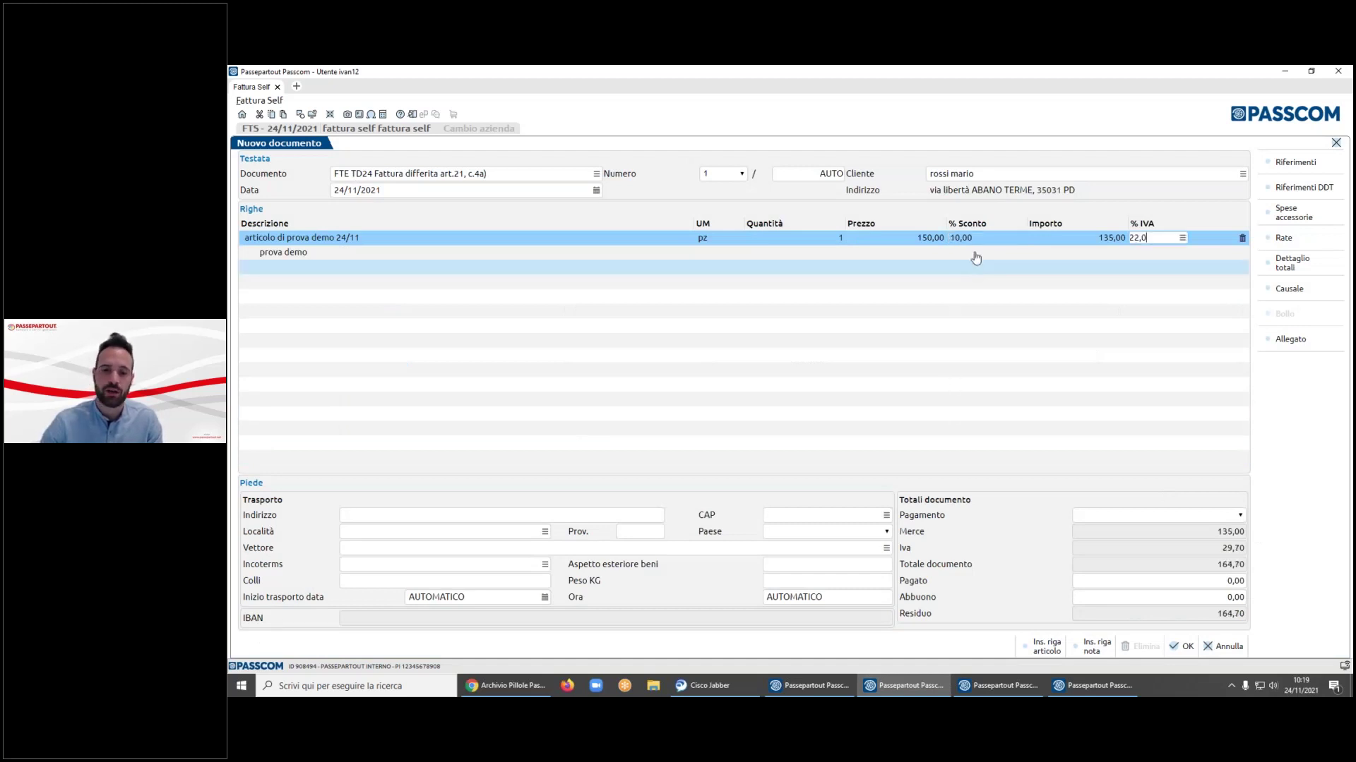
left_click(974, 238)
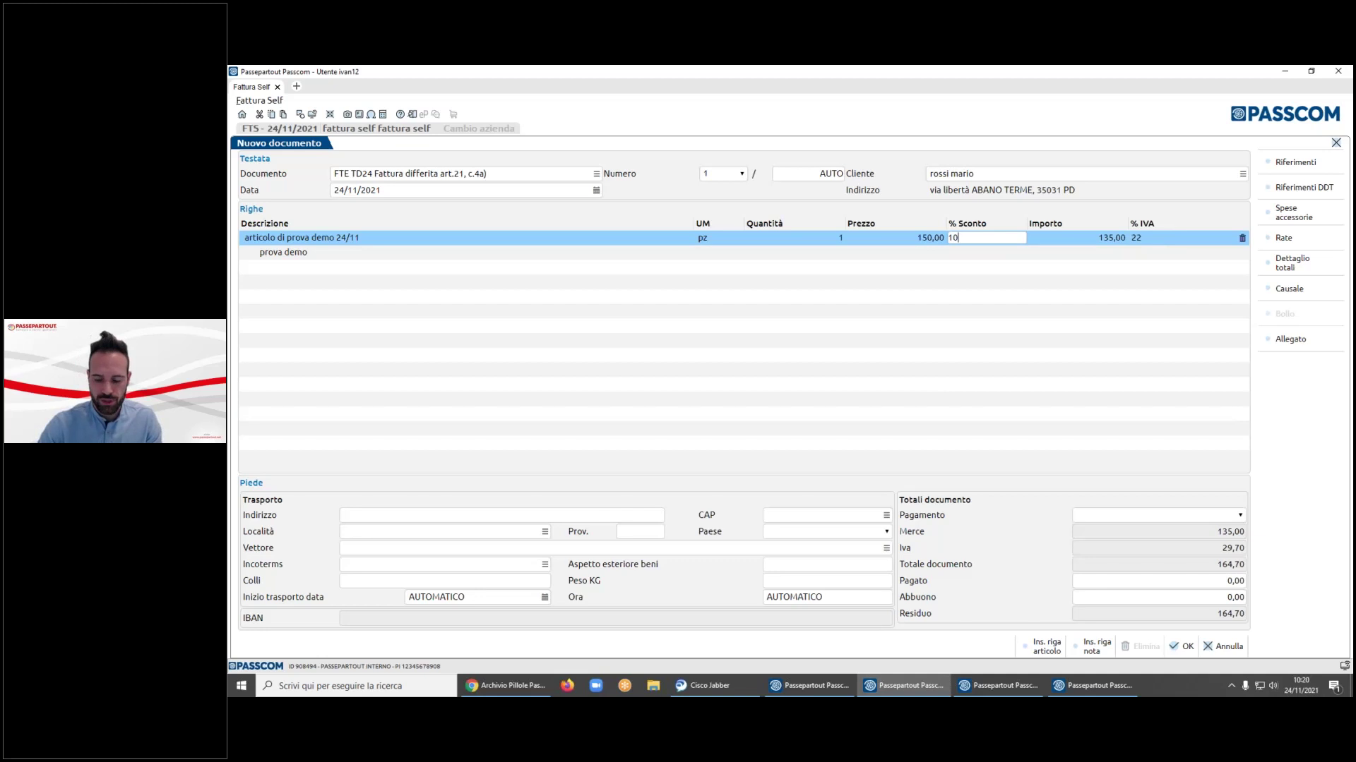
key("BackSpace")
key("BackSpace")
type("10,00")
left_click(501, 515)
left_click(986, 237)
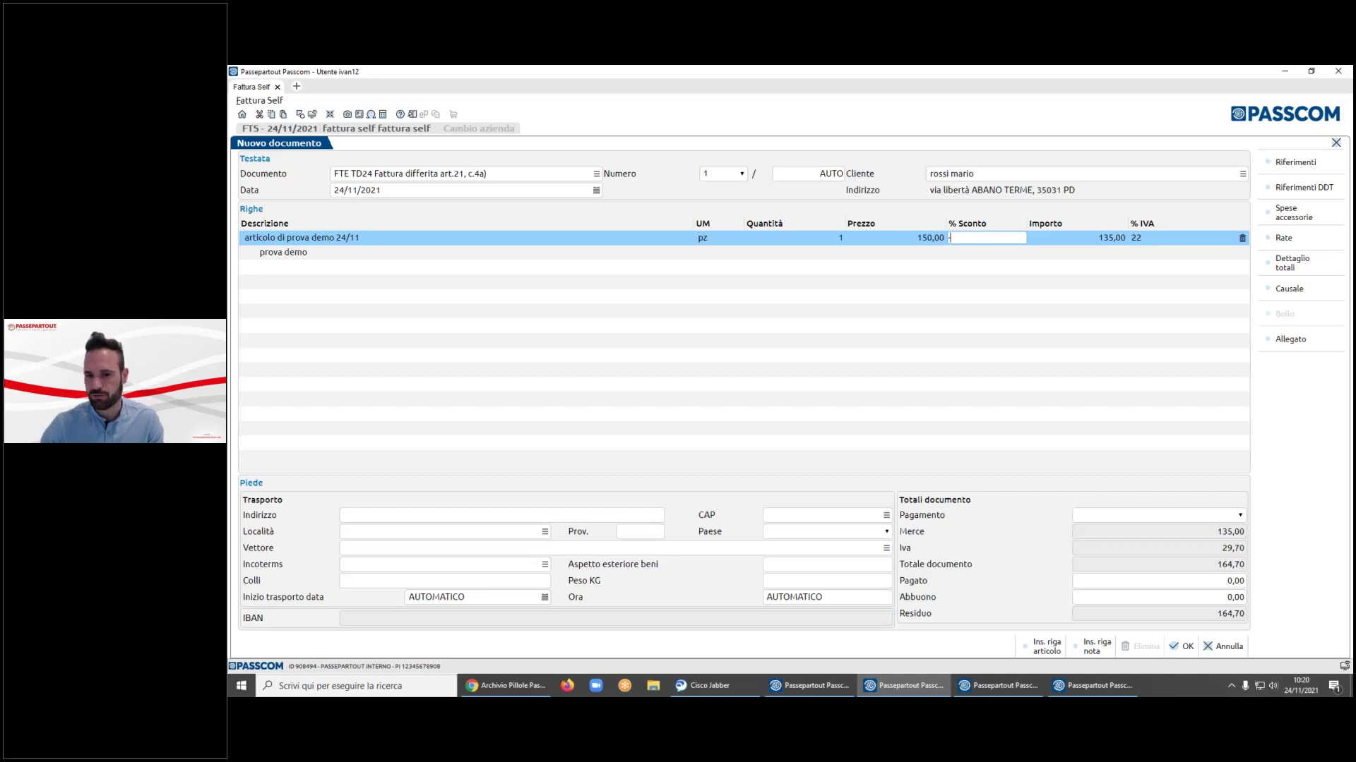
type("50")
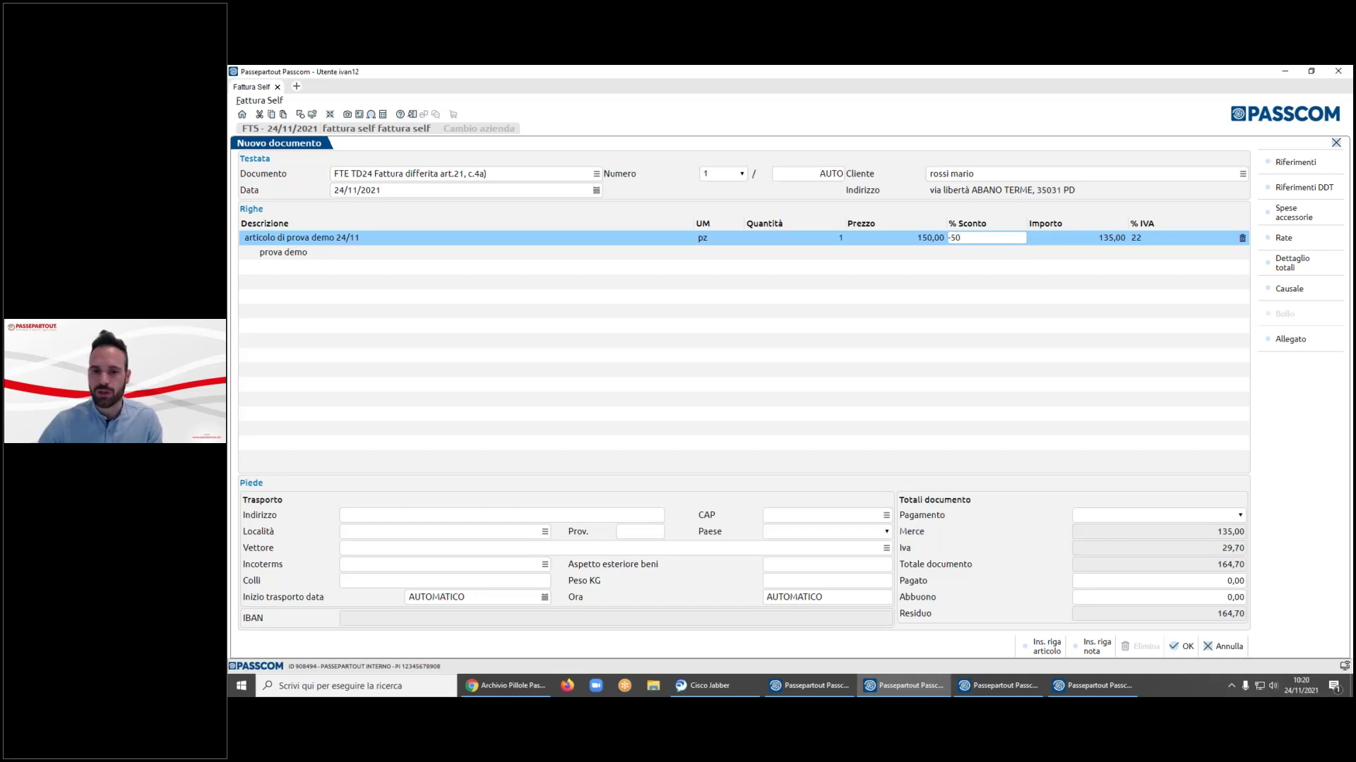
key("Tab")
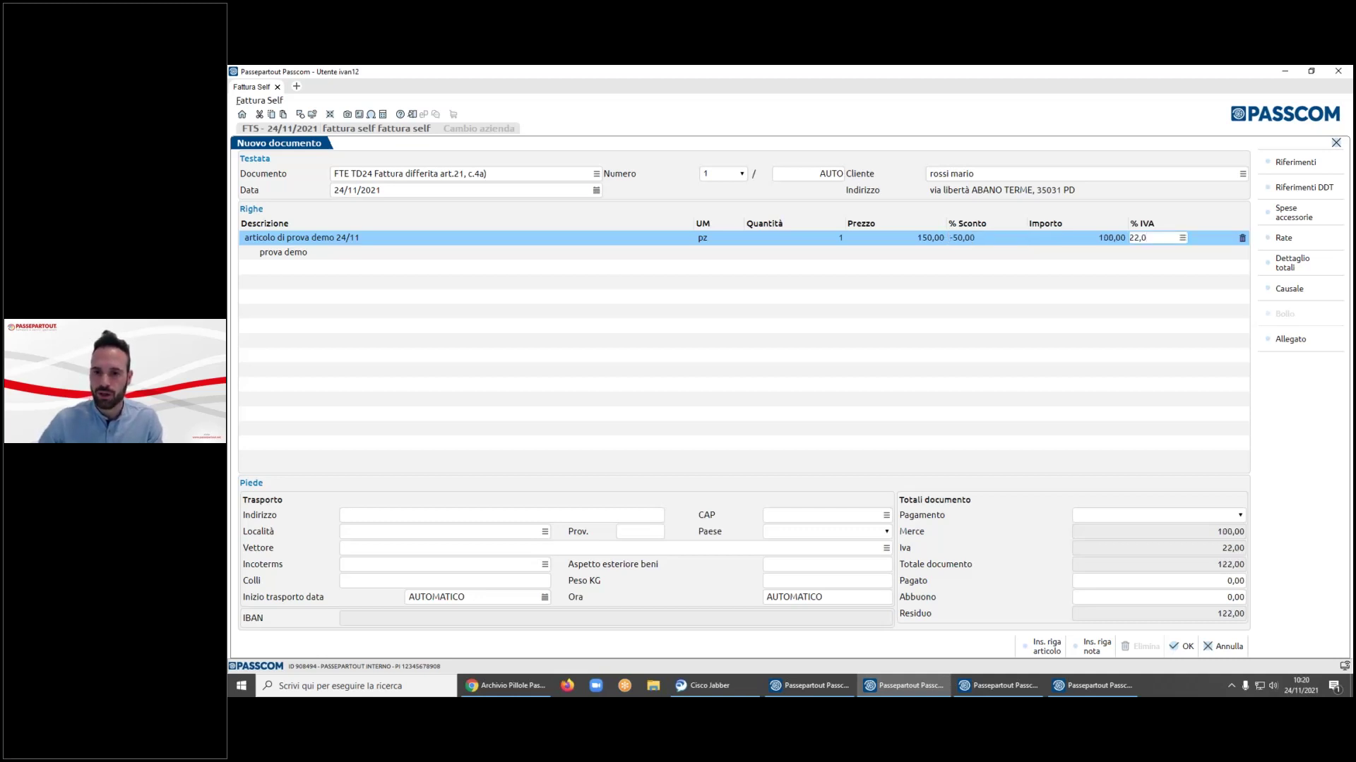
key("Tab")
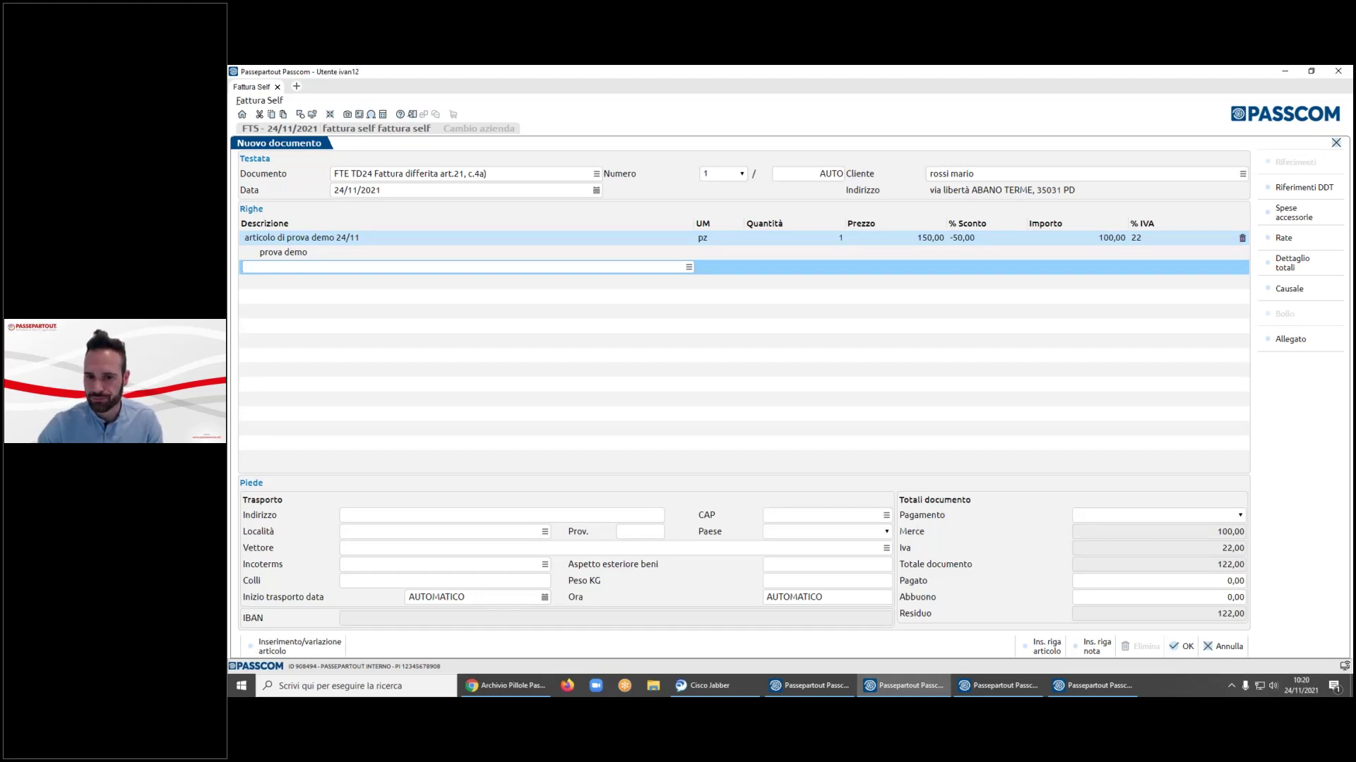
- Enter a -50 discount and commit the line, giving 100,00 taxable and 122,00 total
left_click(987, 237)
type("10")
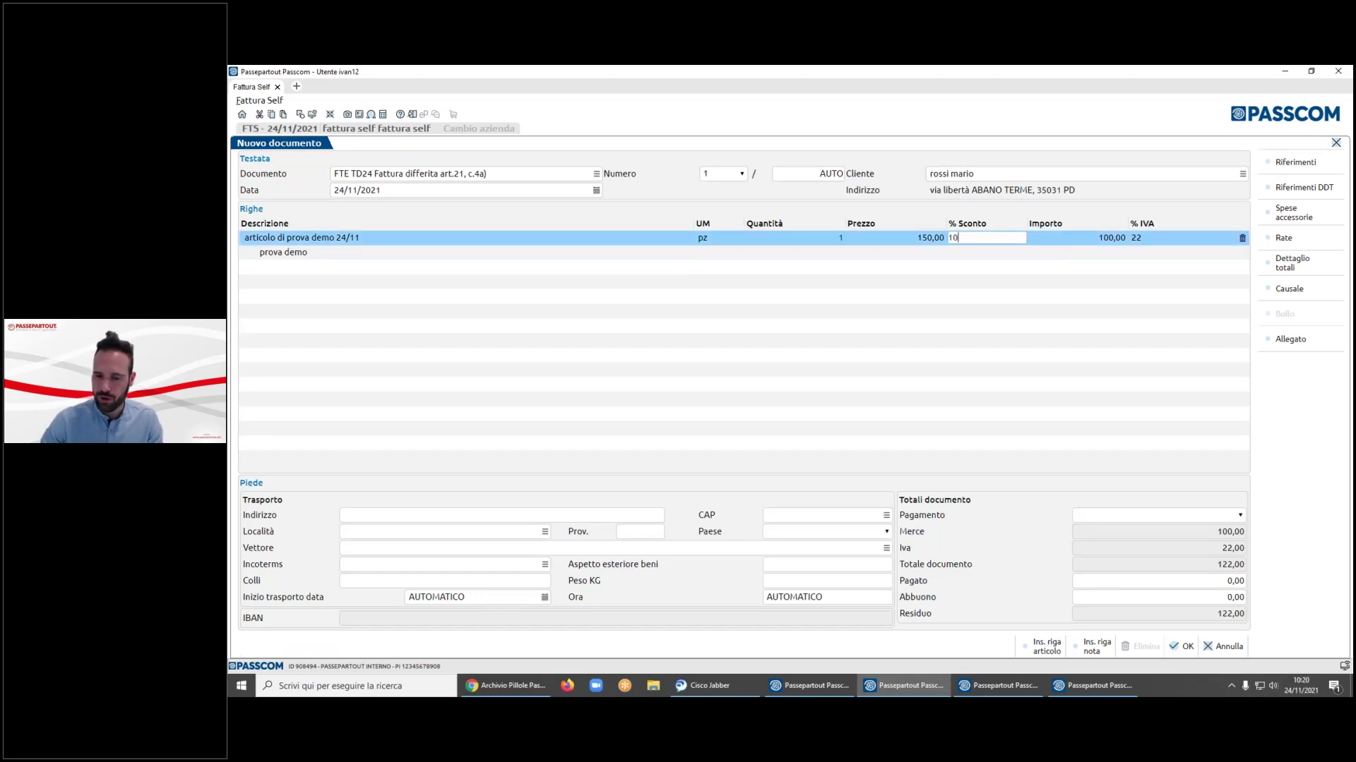
key("Tab")
left_click(987, 238)
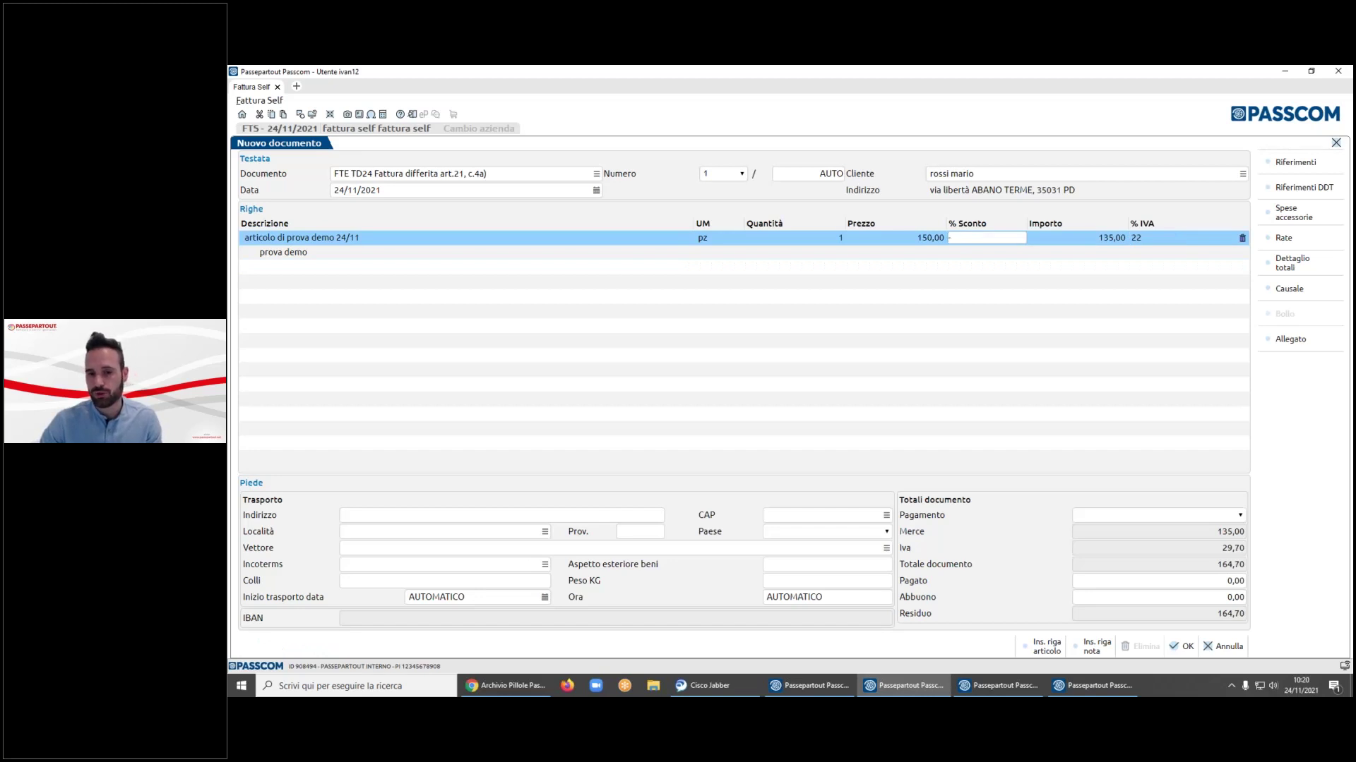
type("-50")
key("Tab")
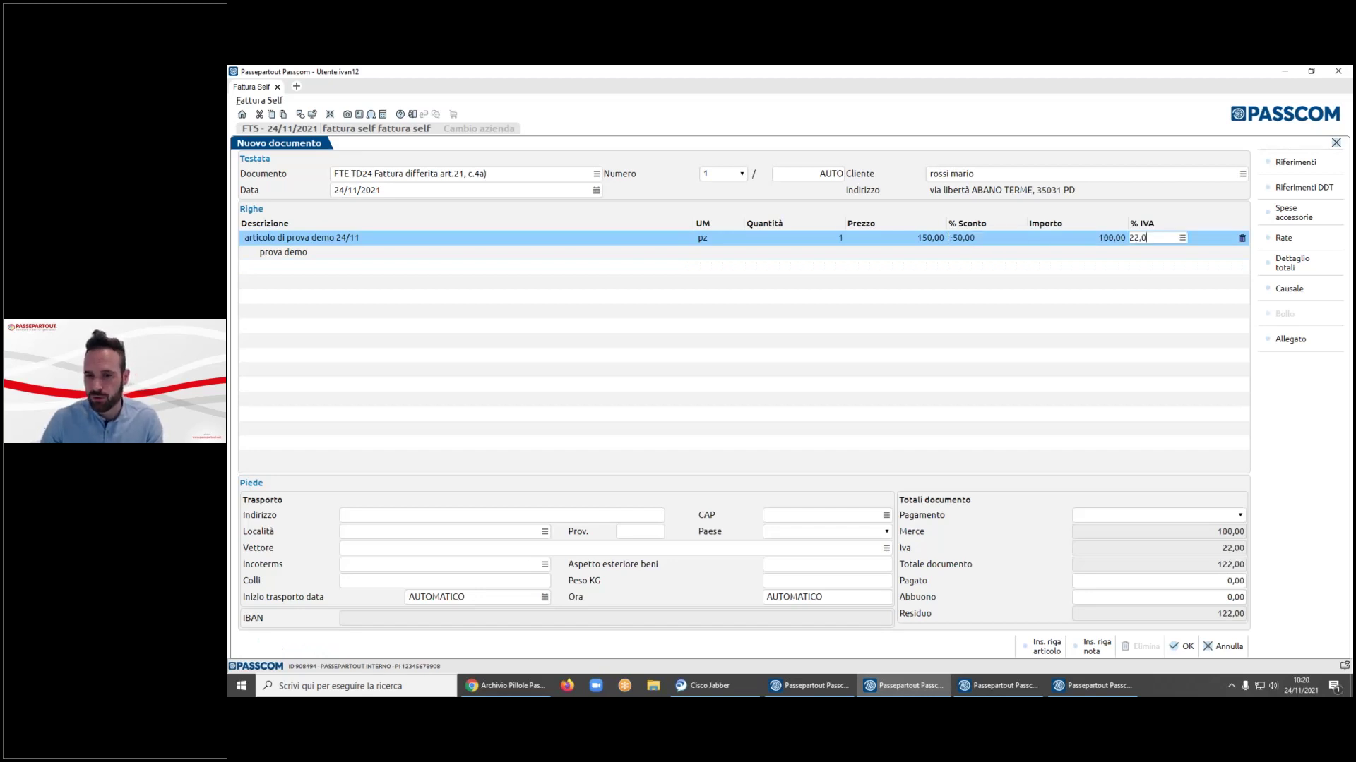
key("Tab")
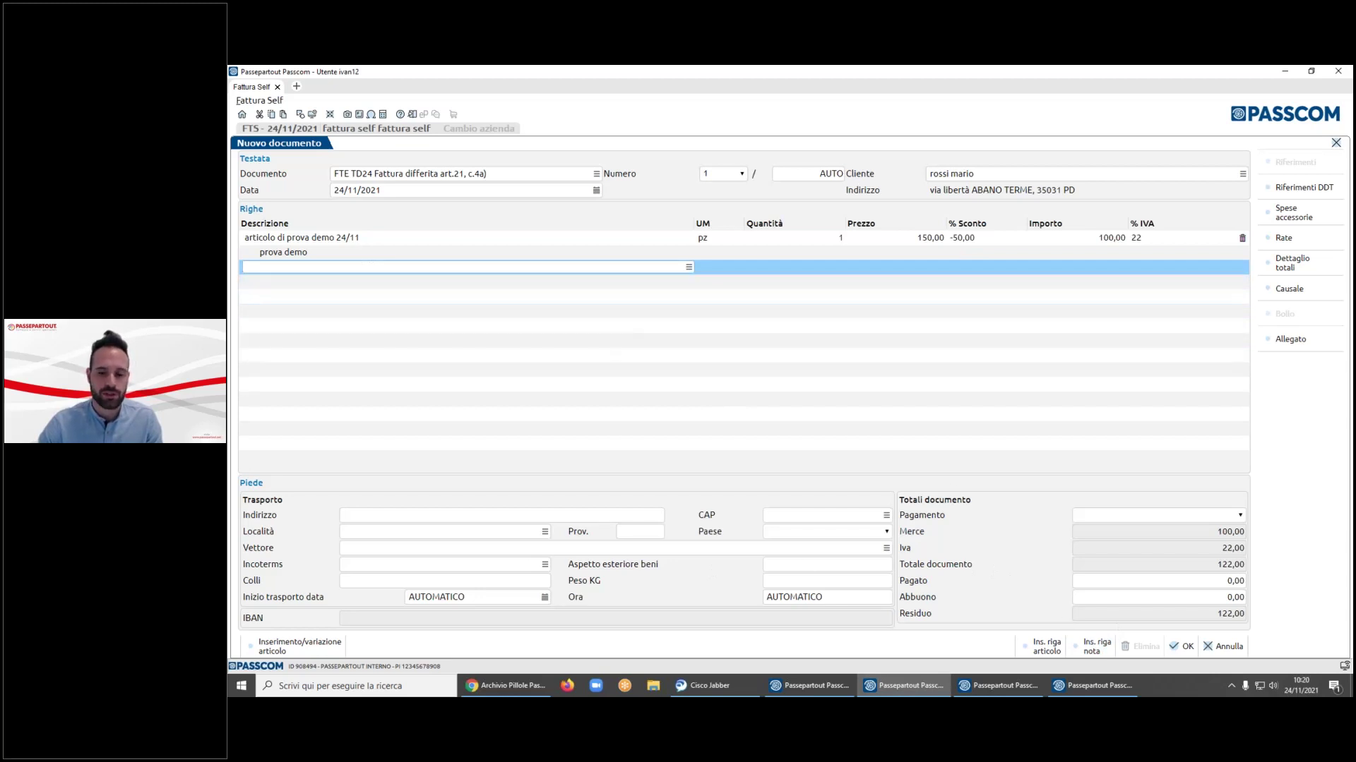
- Add a note line reading 'articolo descrittivo' beneath the invoice article
left_click(1103, 653)
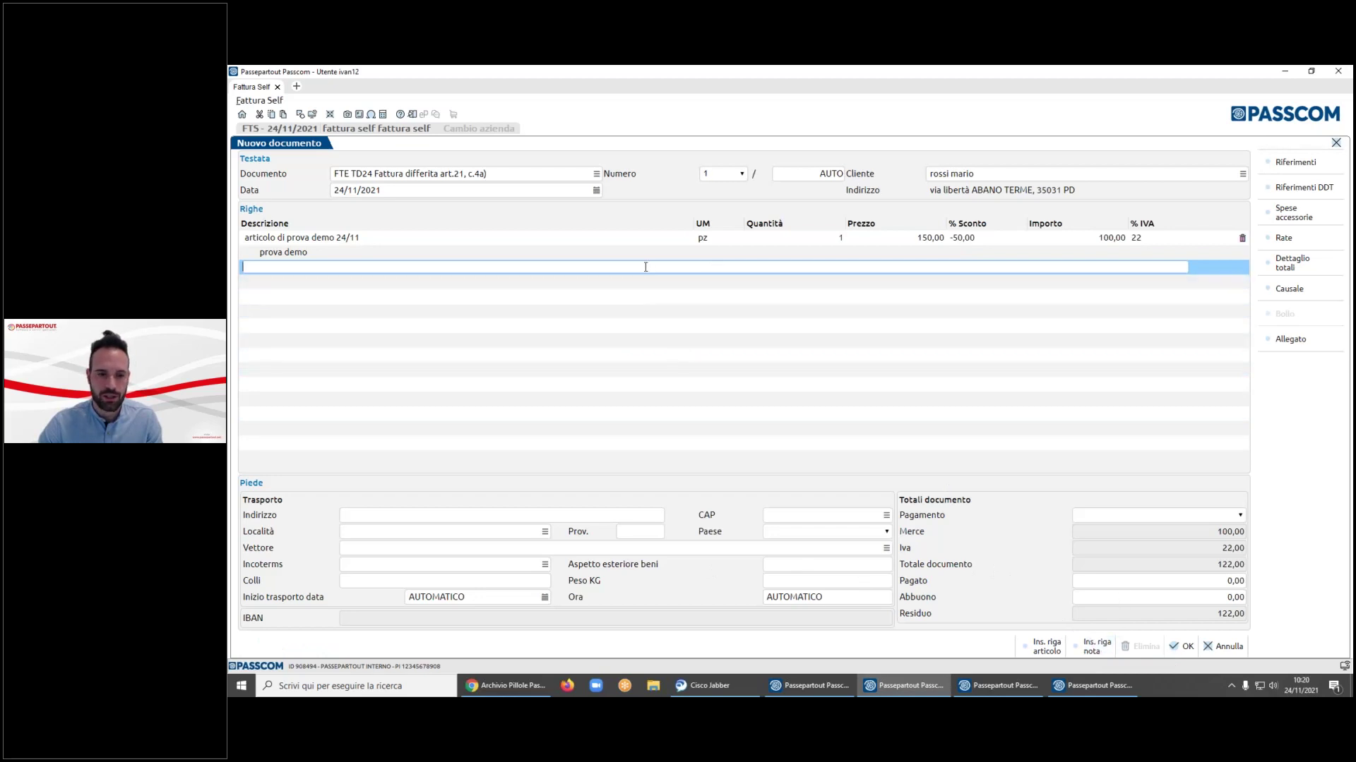
type("articolo desc")
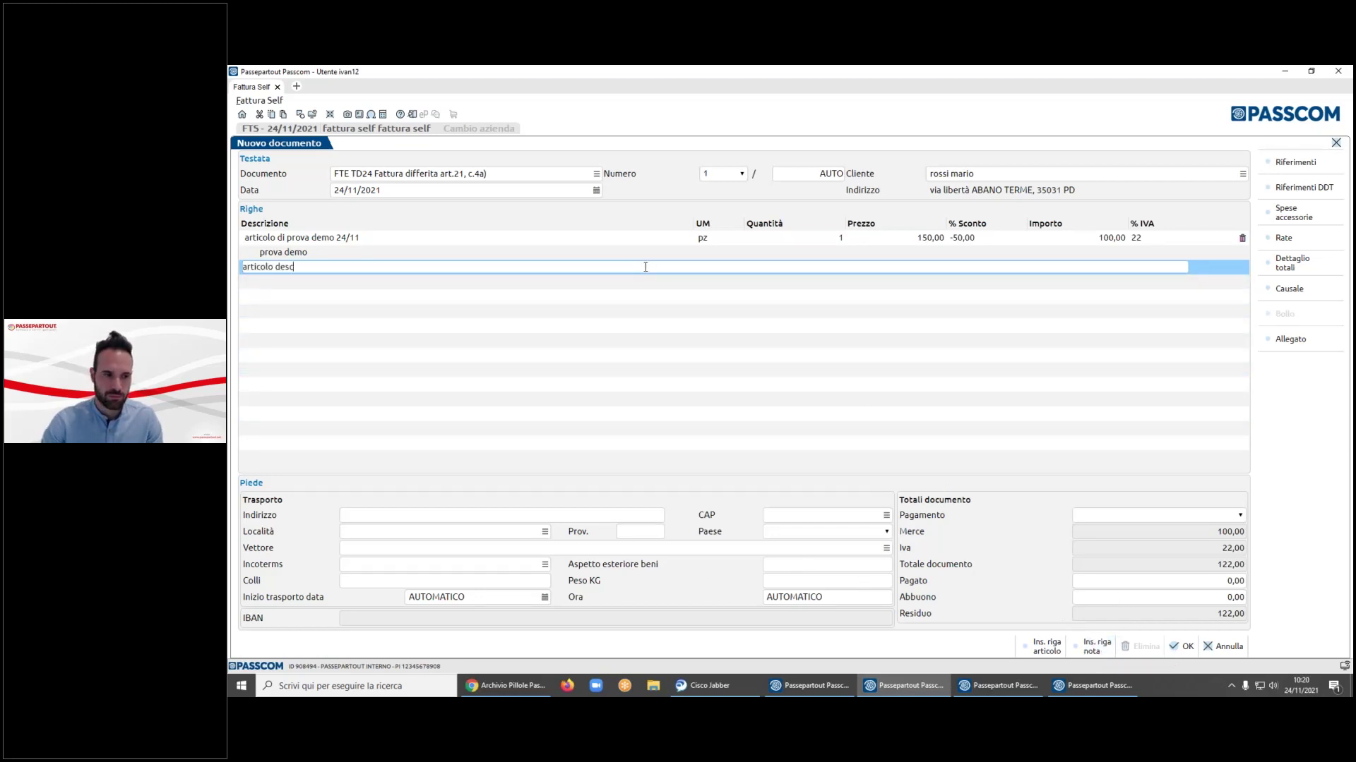
type("rittivo")
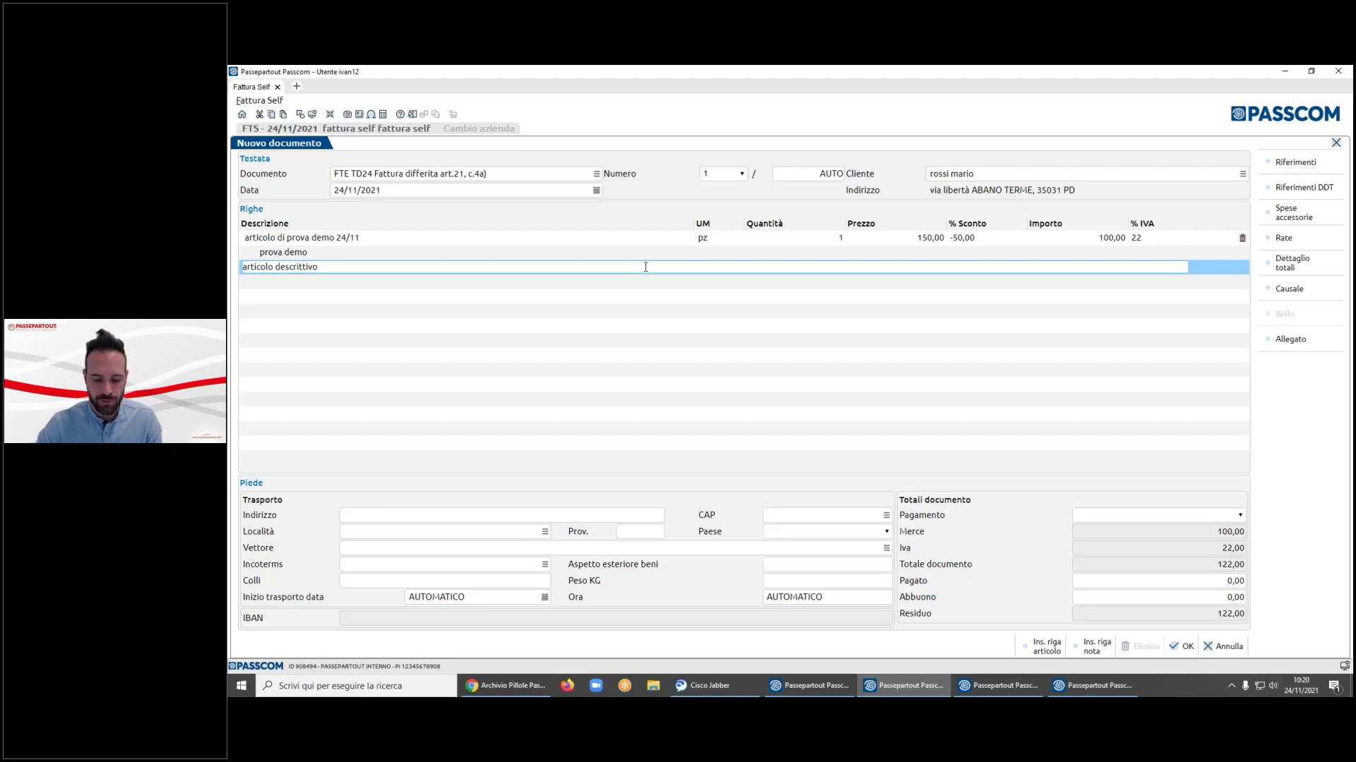
key("Return")
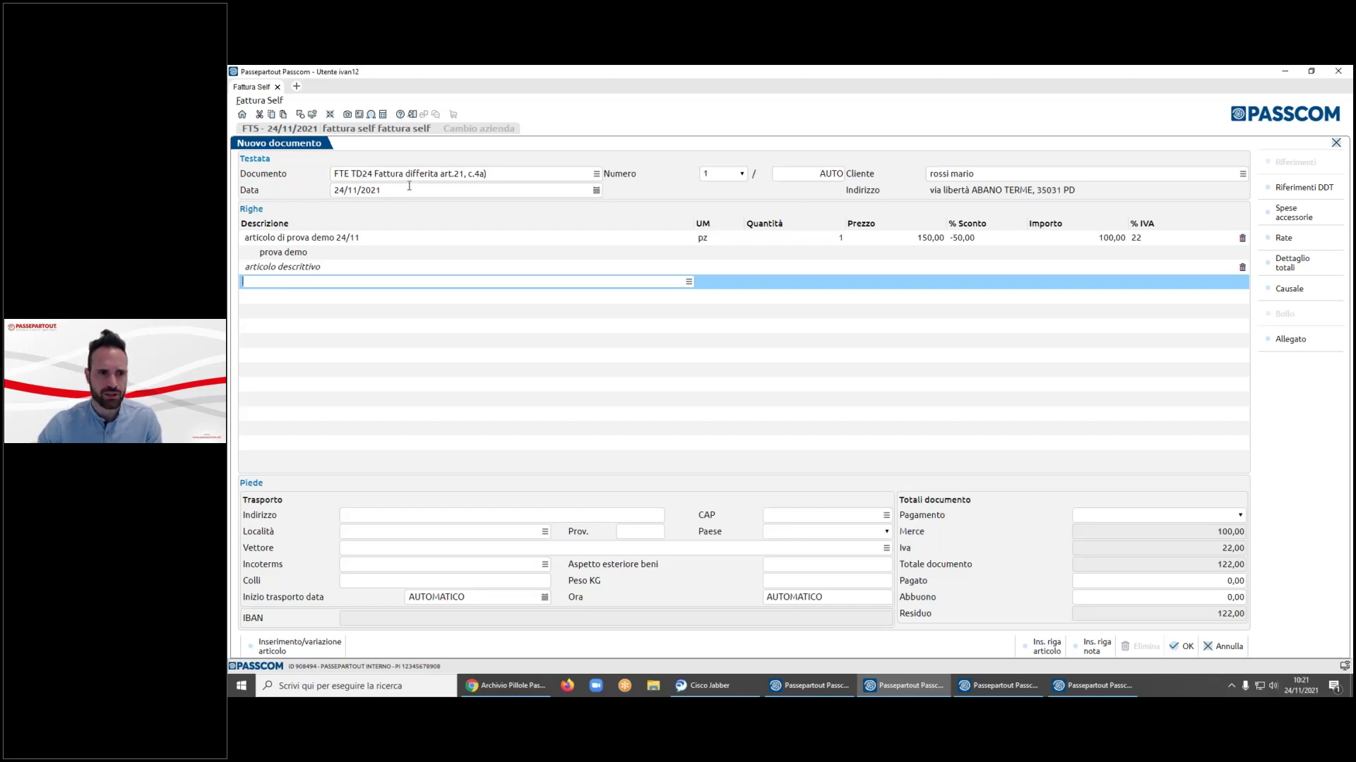
- Enter the first delivery-note reference 'DDT 25 del 23/11/202' dated 23/11/2021
left_click(1299, 197)
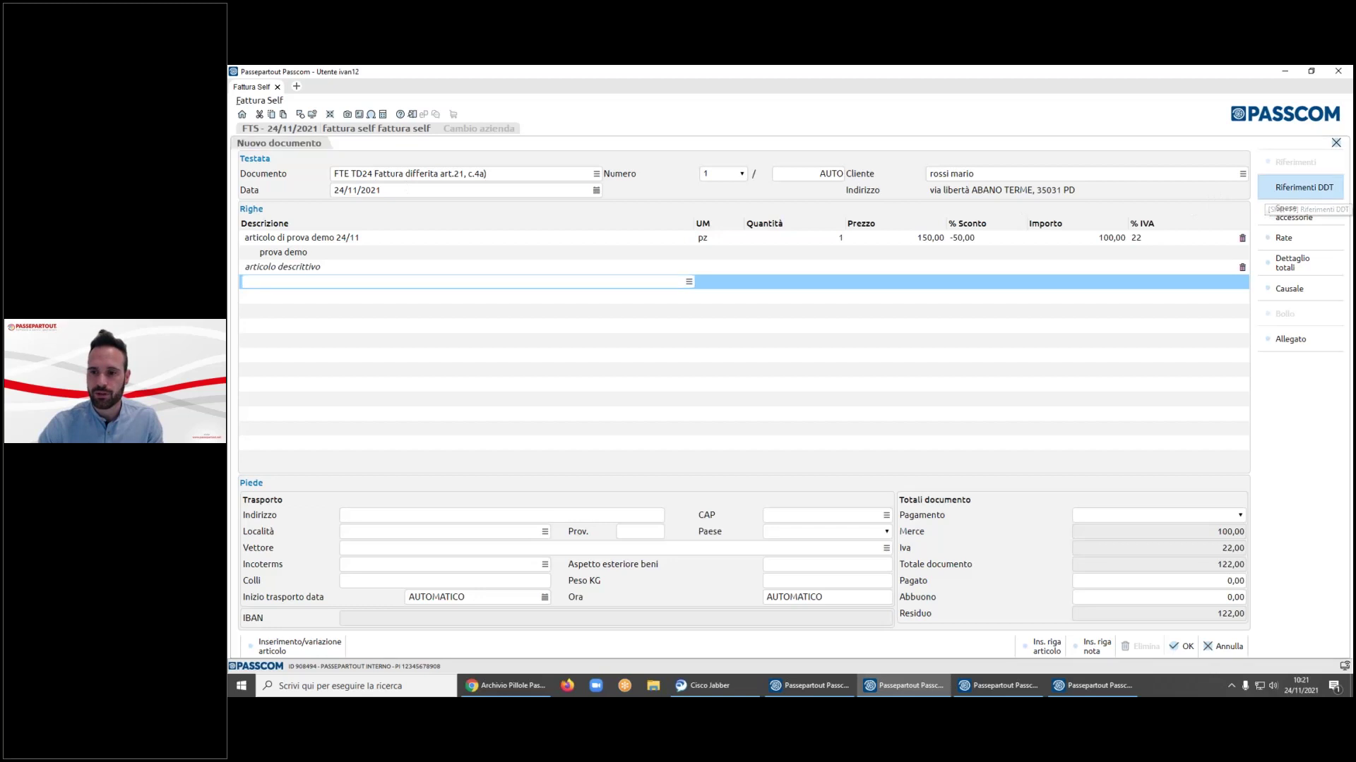
left_click(733, 373)
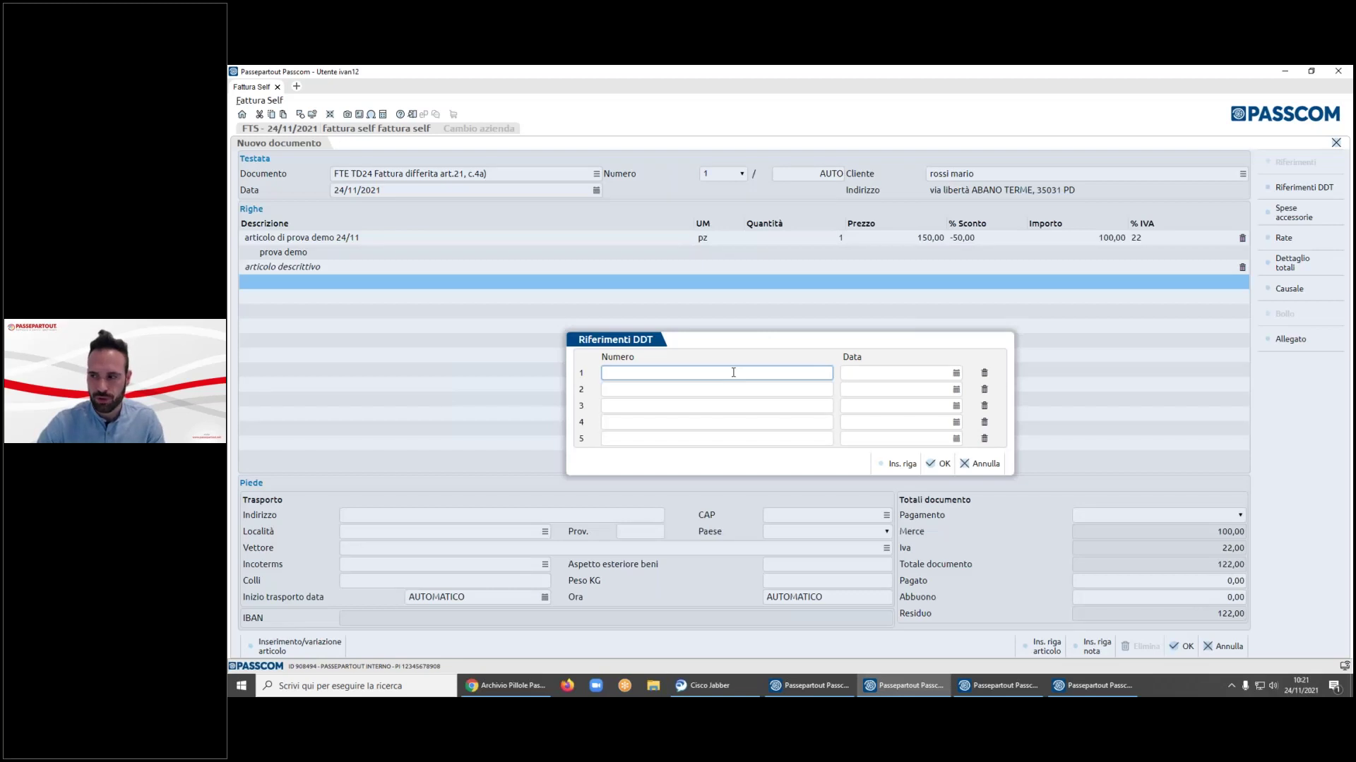
type("DDT ")
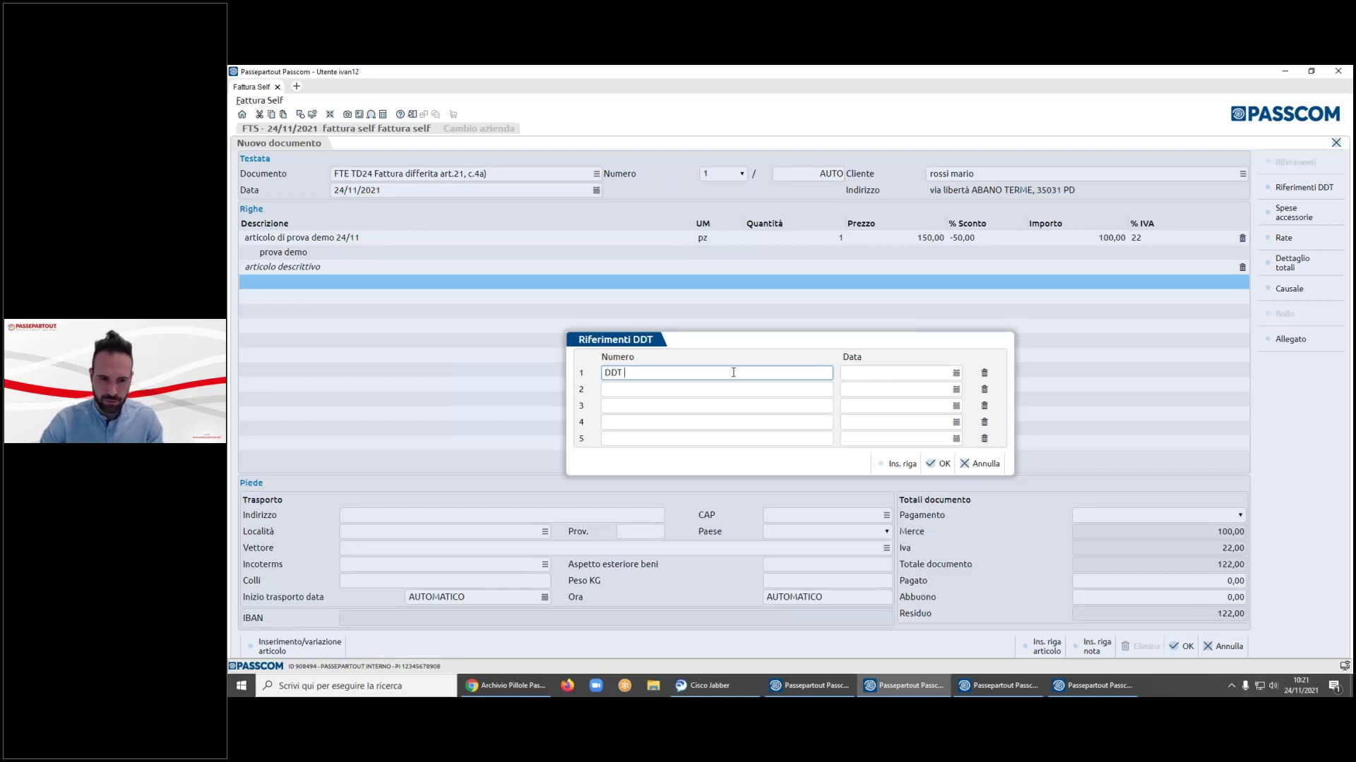
type("25 del 23/11/202")
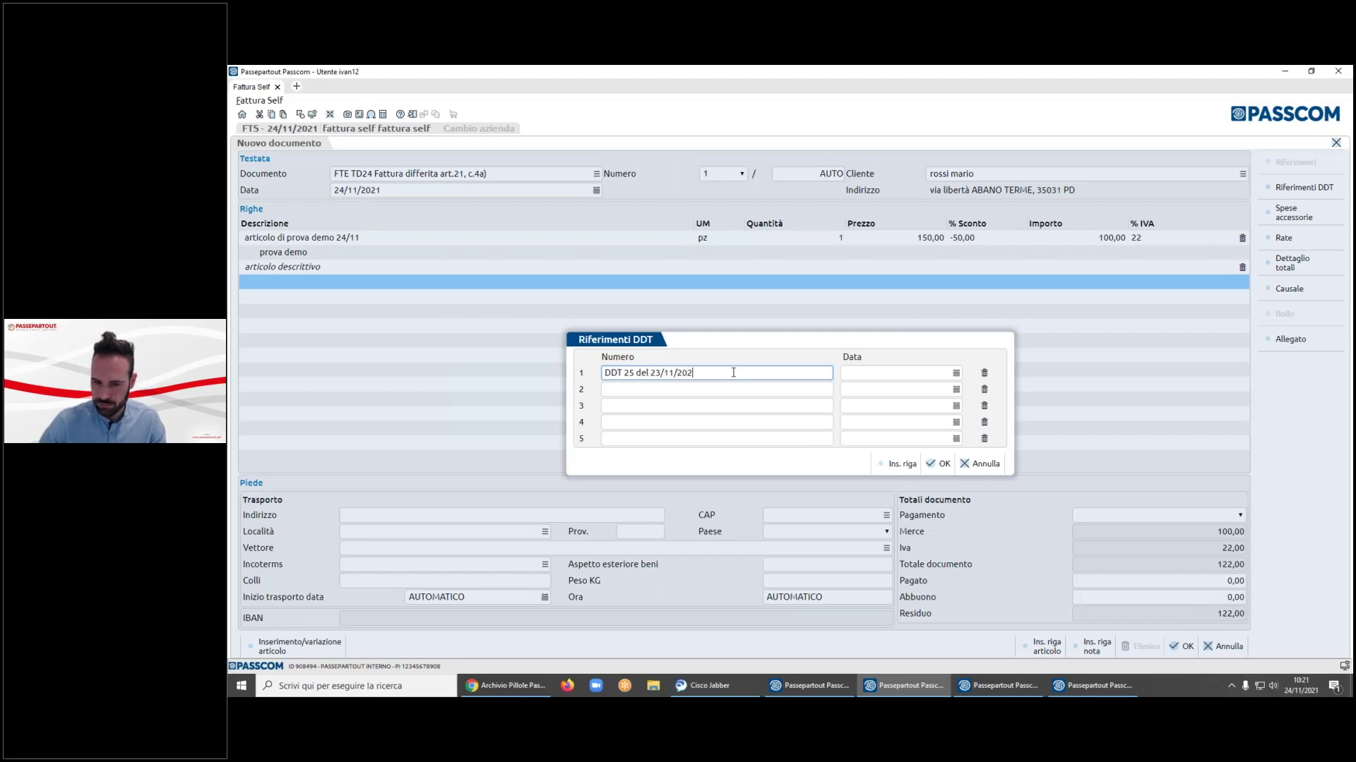
key("Tab")
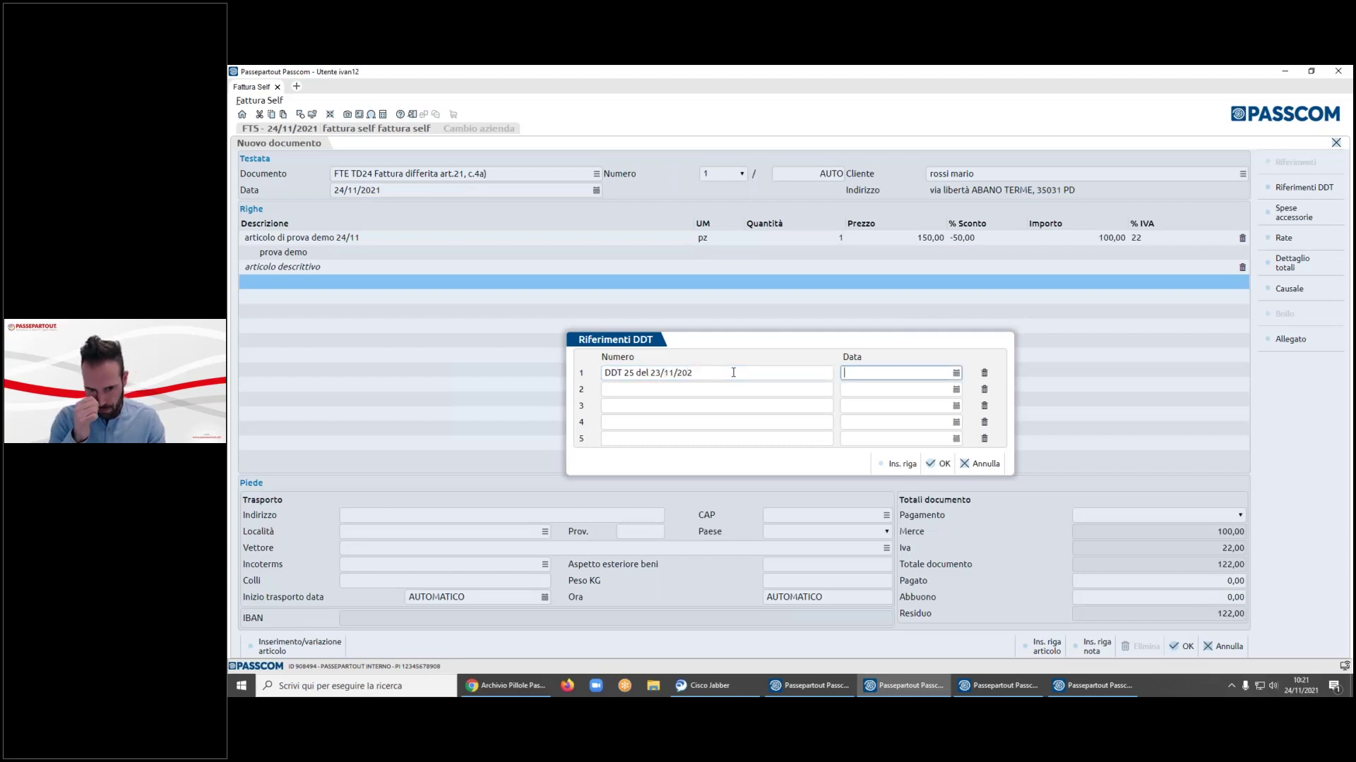
type("23/12")
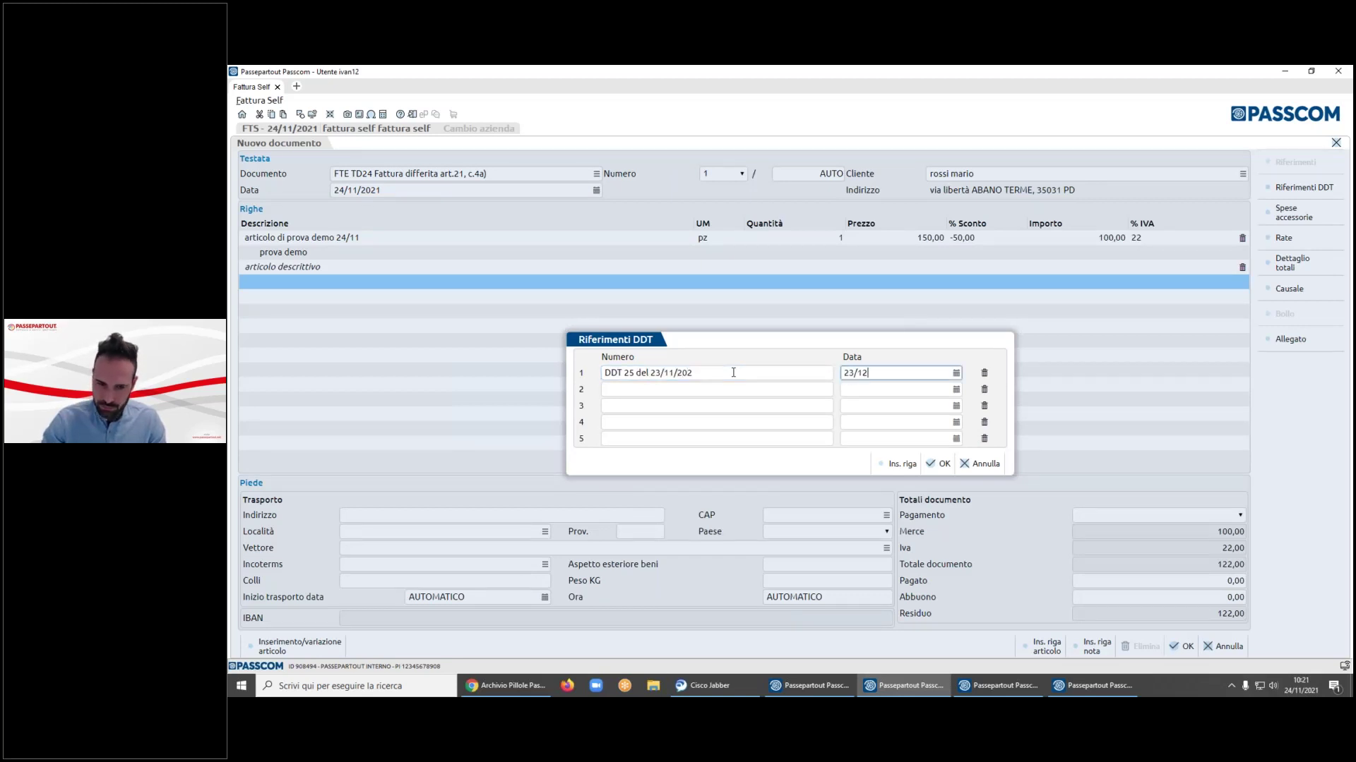
key("BackSpace")
type("1/2021")
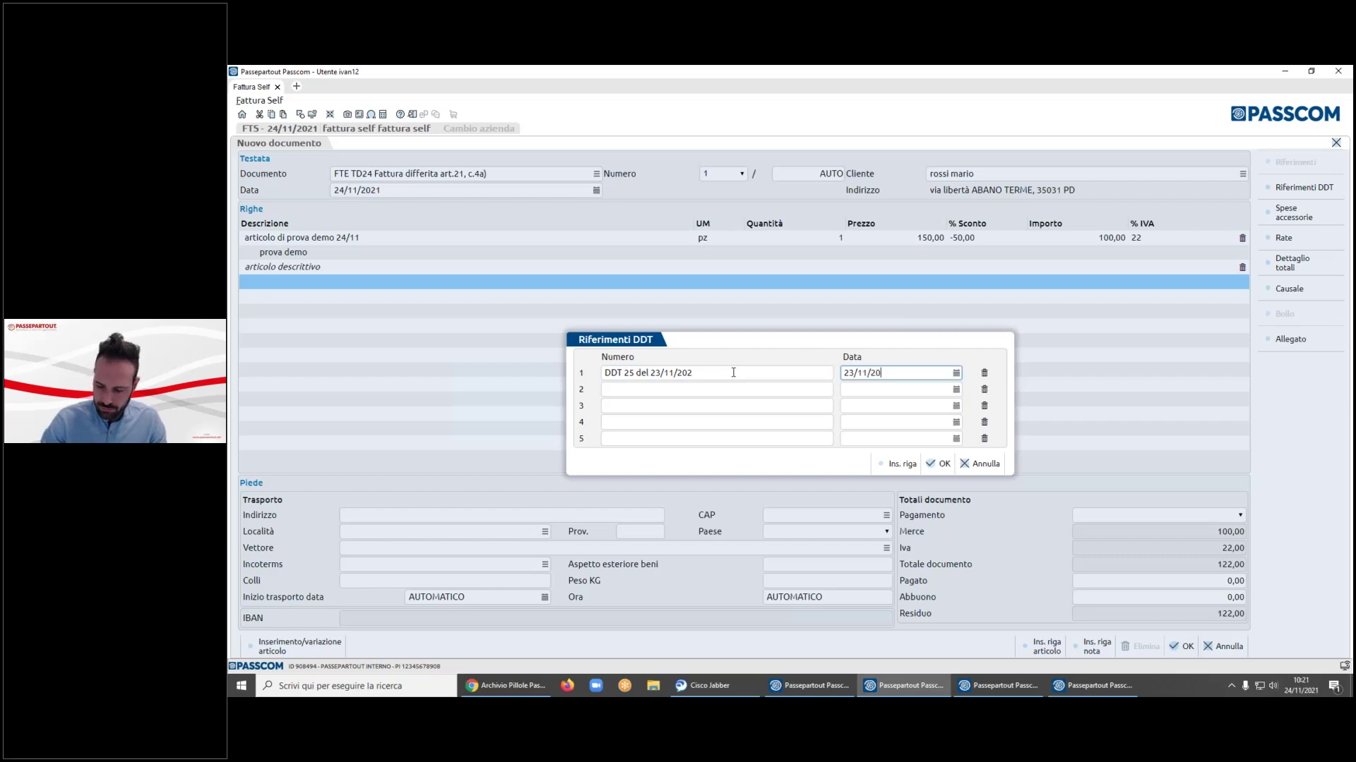
- Add reference 'DDT 30' dated 30/10/2021 and confirm the DDT references
left_click(694, 392)
type("DDT 30")
key("Tab")
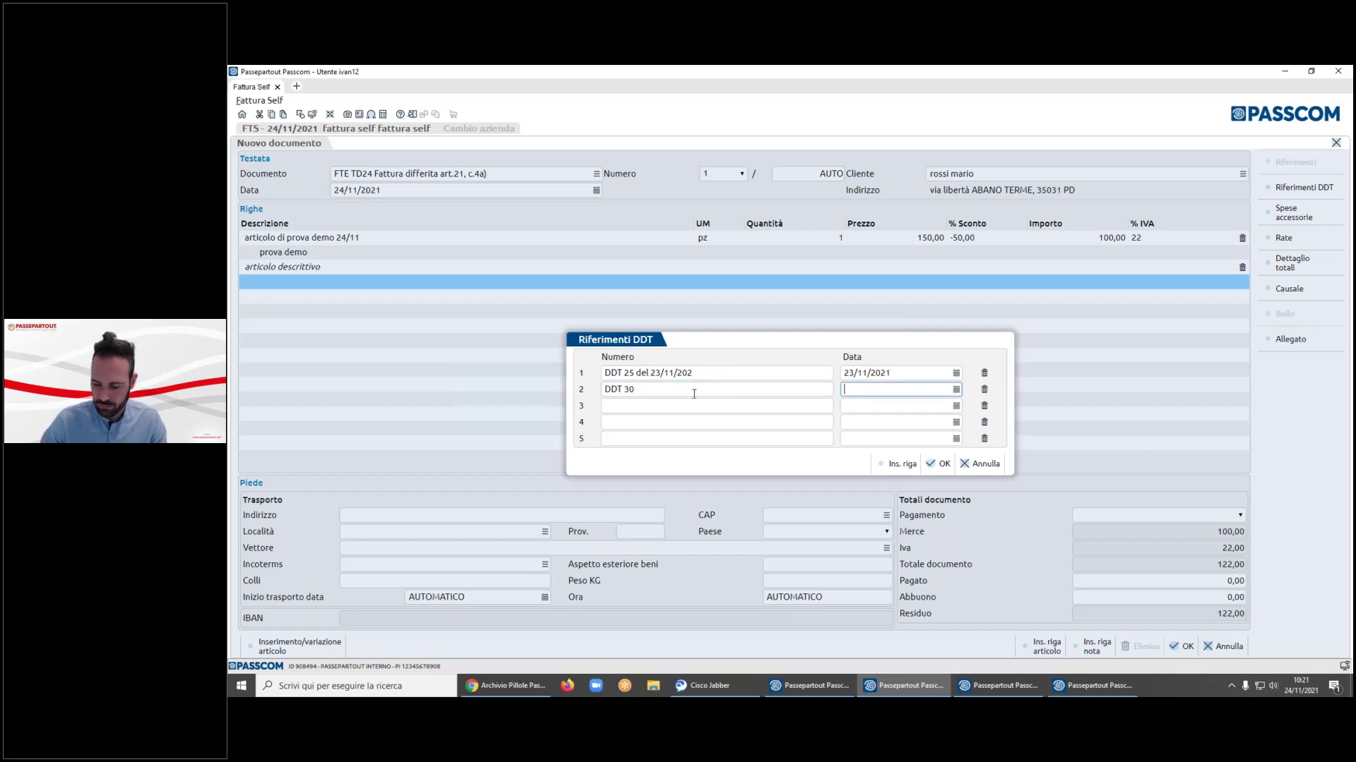
type("30/10/")
type("2021")
key("Tab")
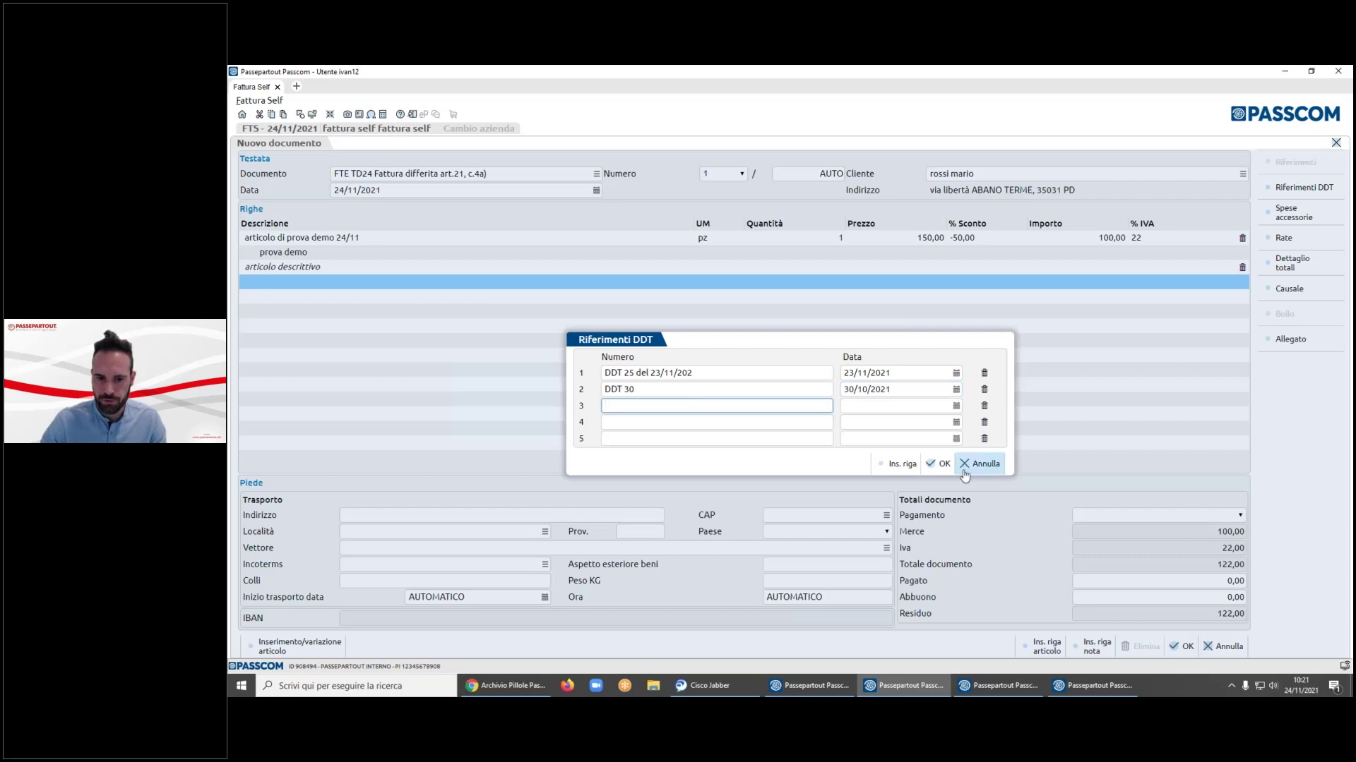
left_click(944, 466)
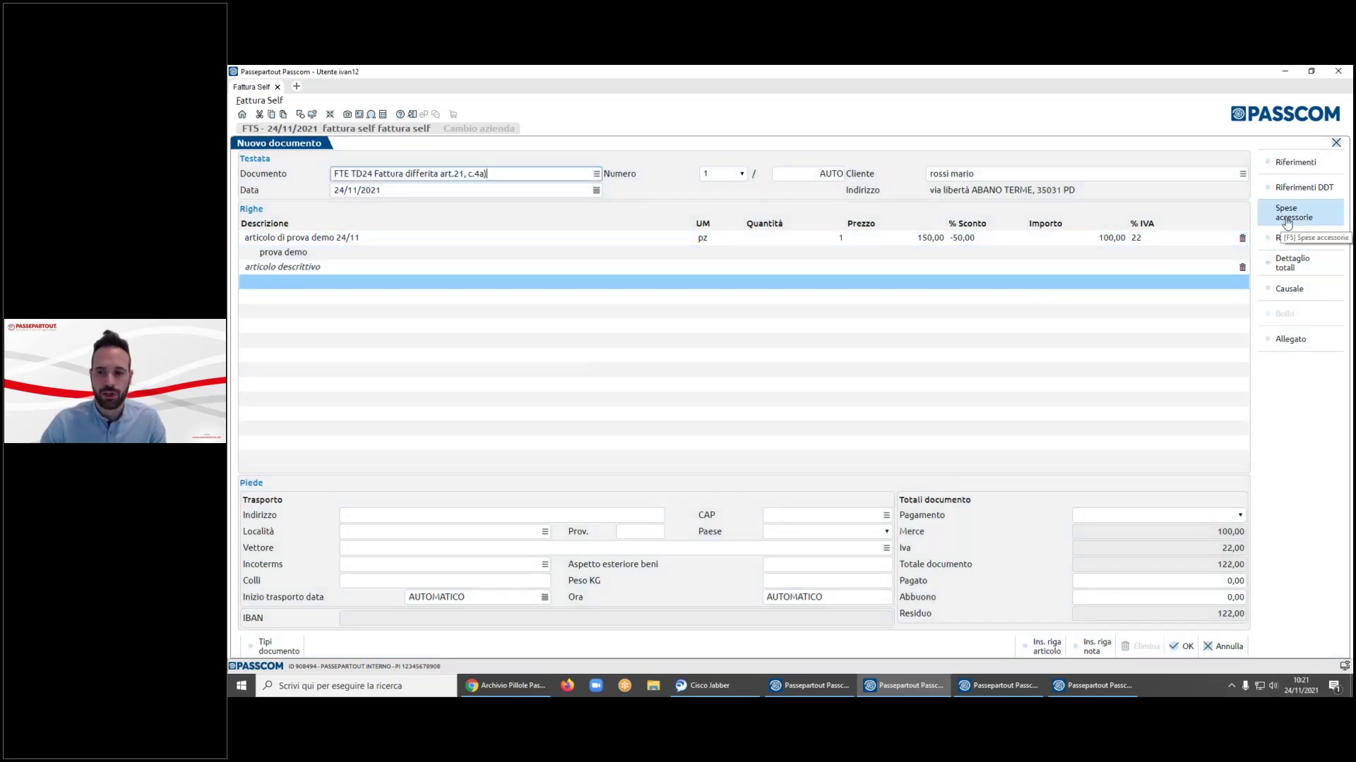
- Enter accessory charges of bank 5 and transport 30, each at 22% VAT
left_click(1286, 223)
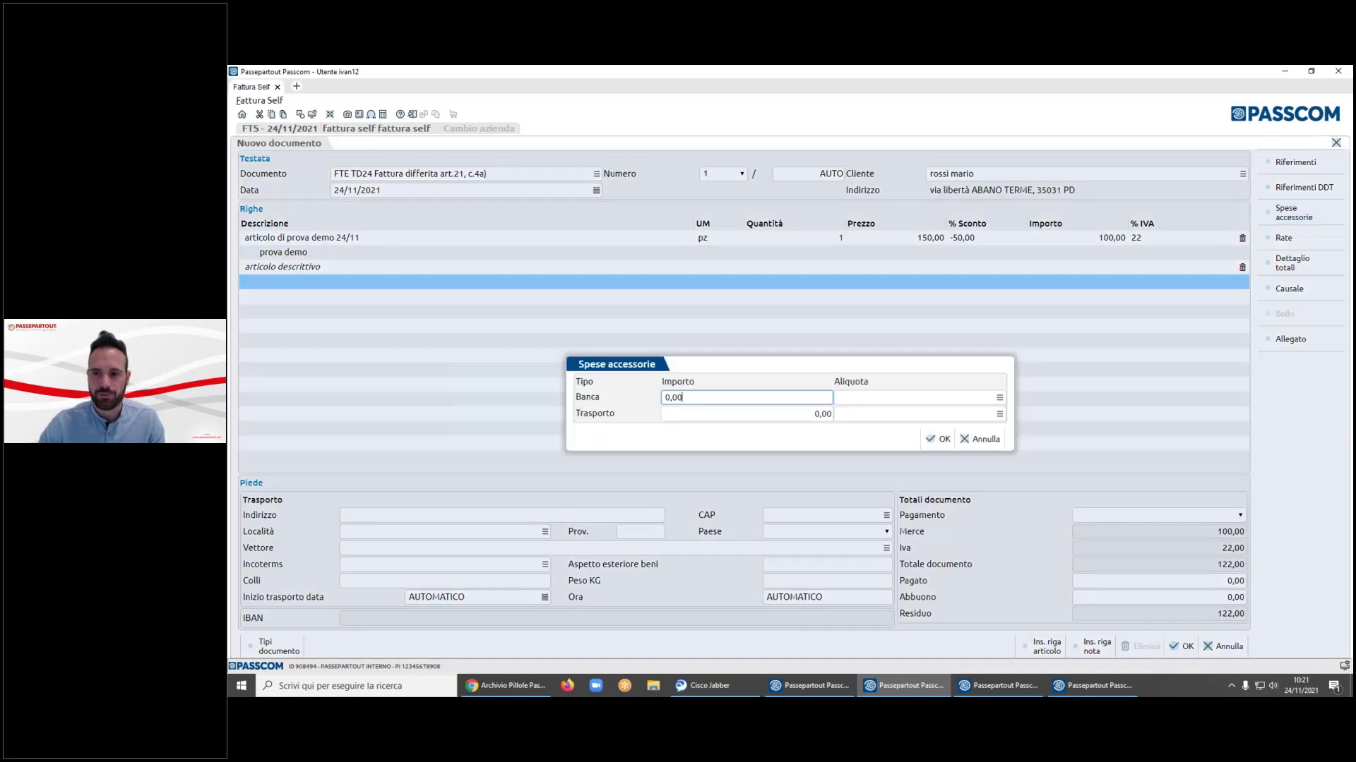
double_click(780, 401)
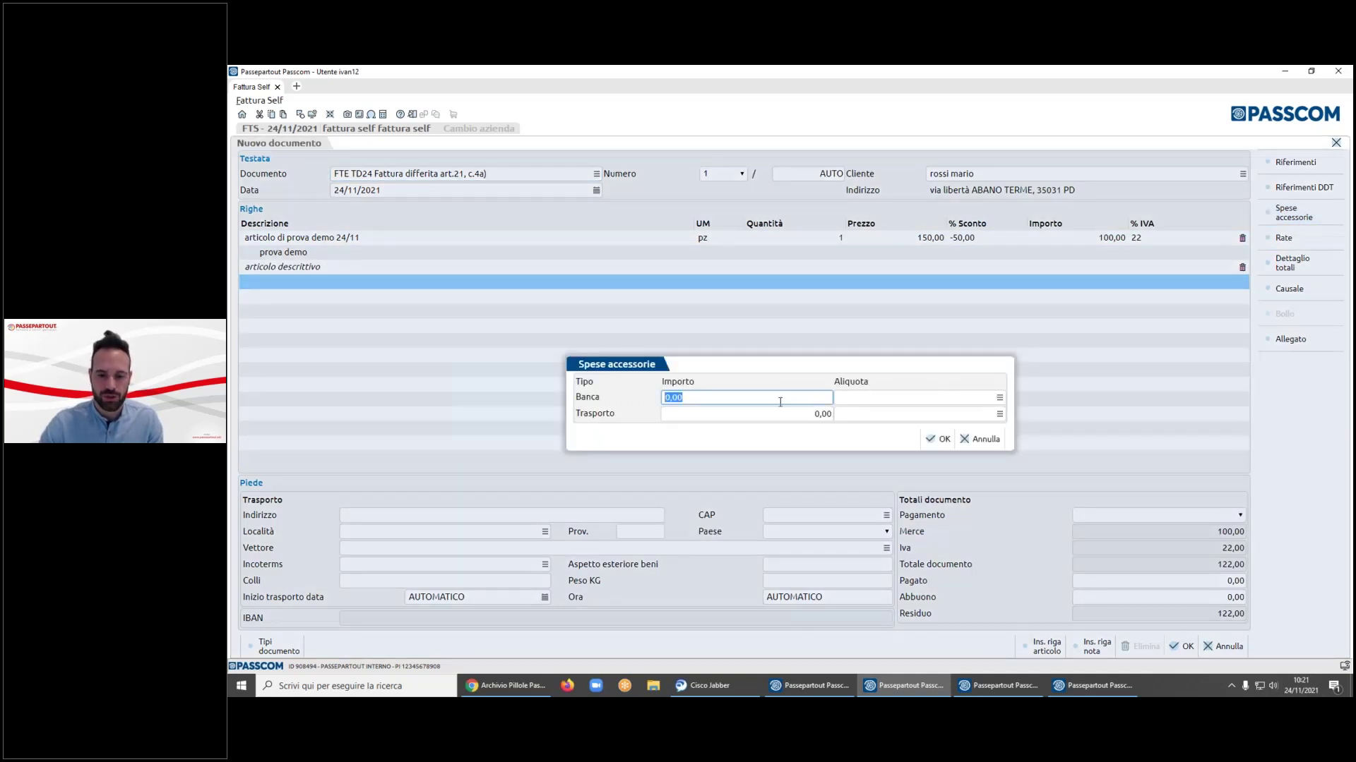
type("5")
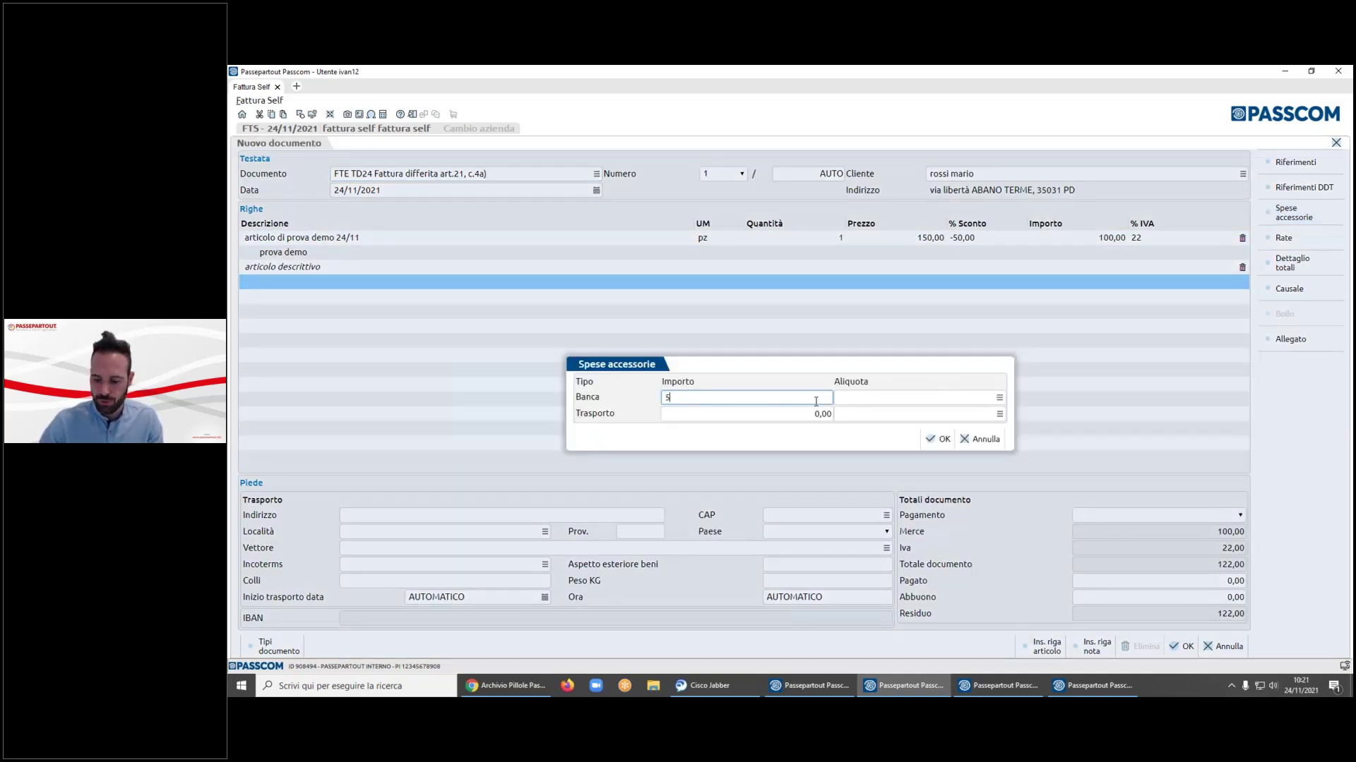
key("Tab")
type("22")
key("Tab")
type("30")
key("Tab")
type("22")
key("Tab")
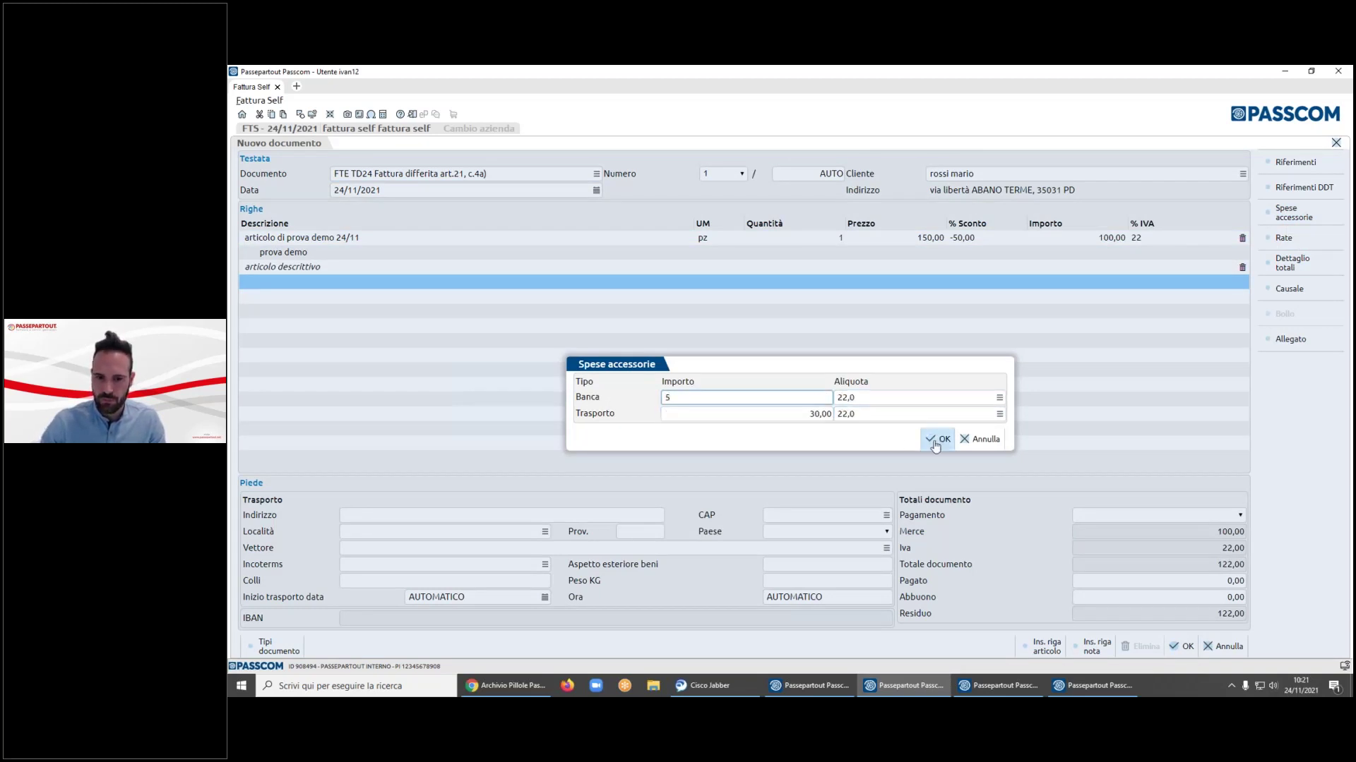
left_click(939, 439)
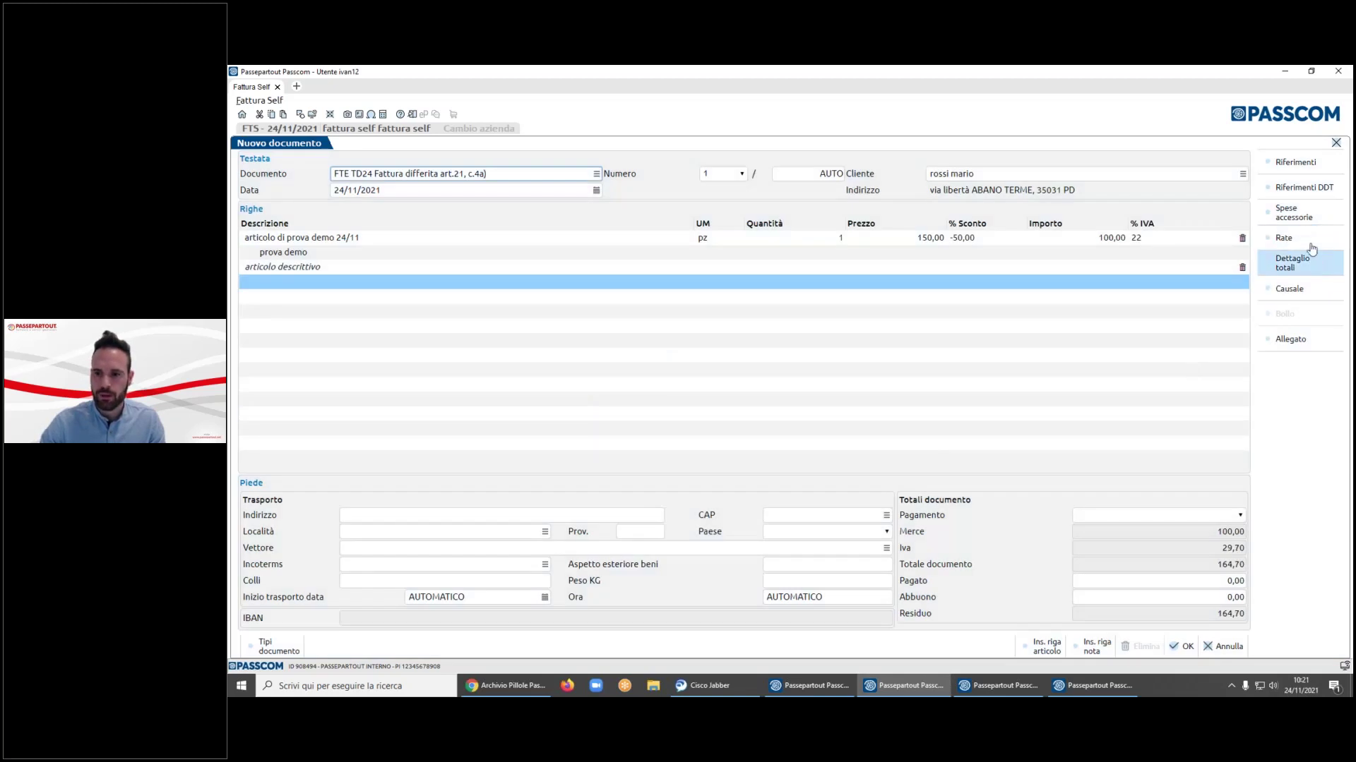
- Set the invoice payment method to BONIFICO 30/60 GG D.F
left_click(1298, 264)
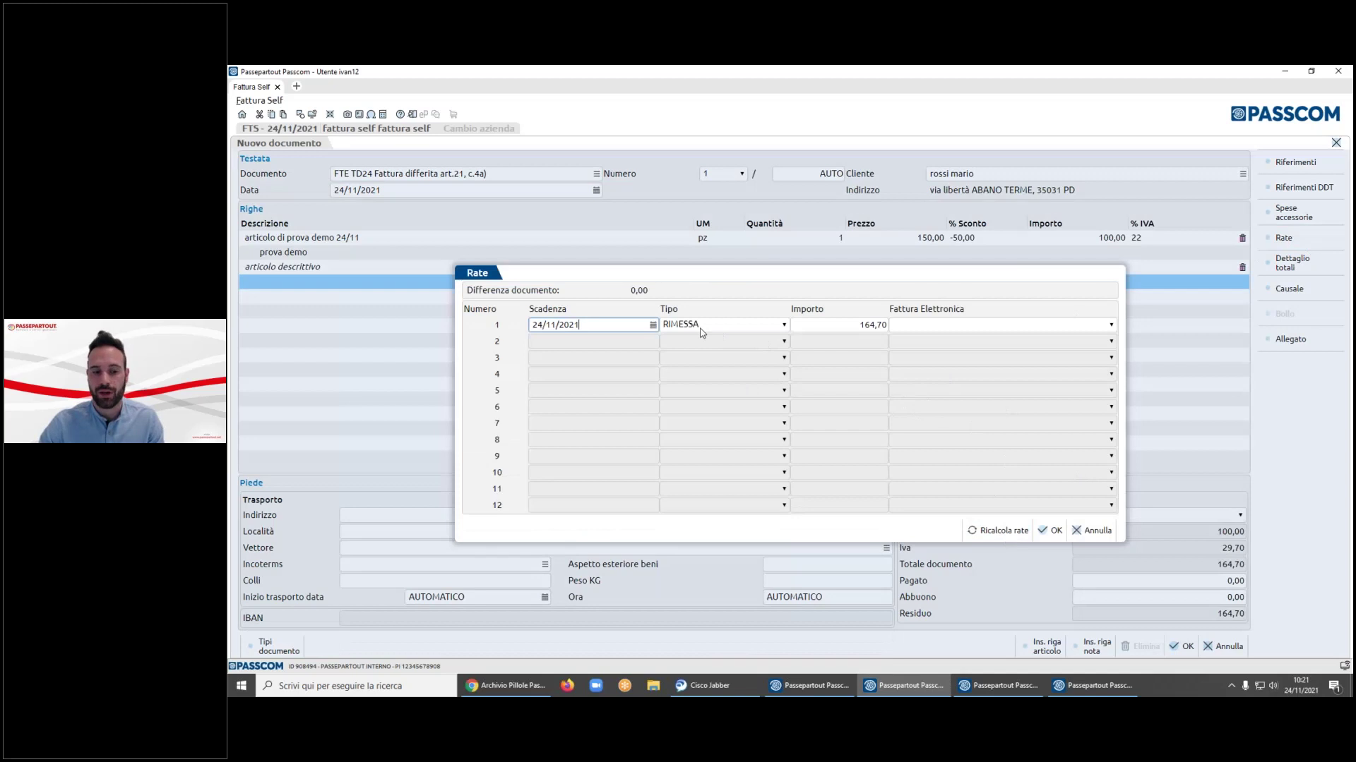
left_click(1094, 531)
left_click(1151, 518)
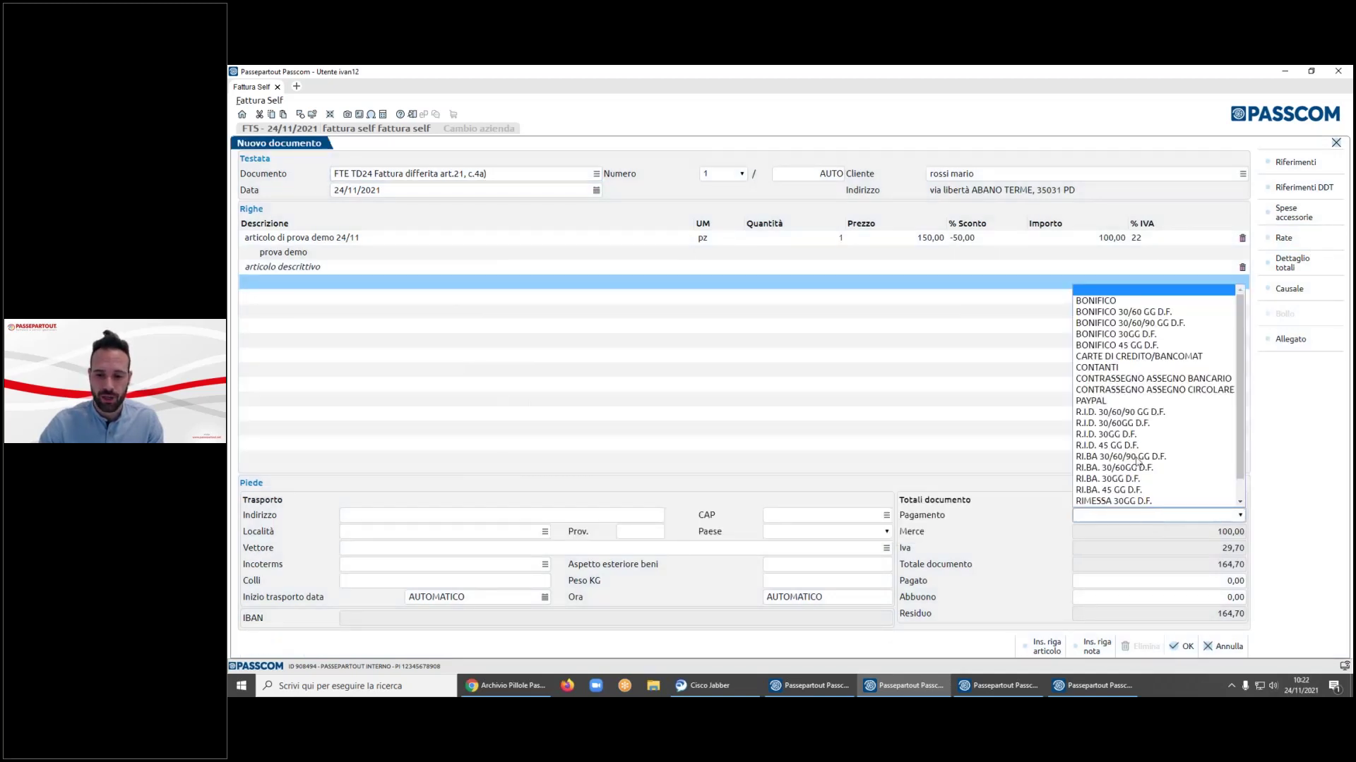
left_click(1140, 315)
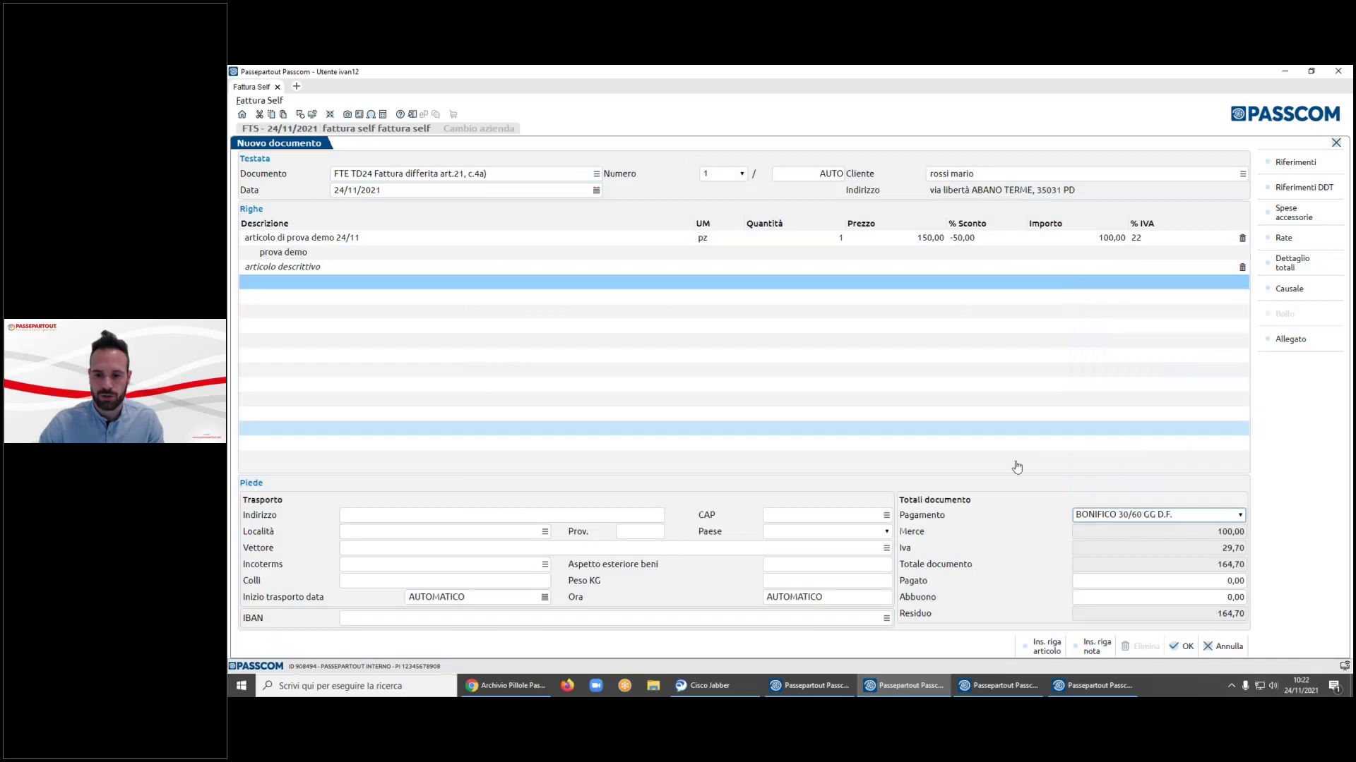
- Make the first of the two 82,35 instalments payable in CONTANTI and confirm
left_click(1284, 238)
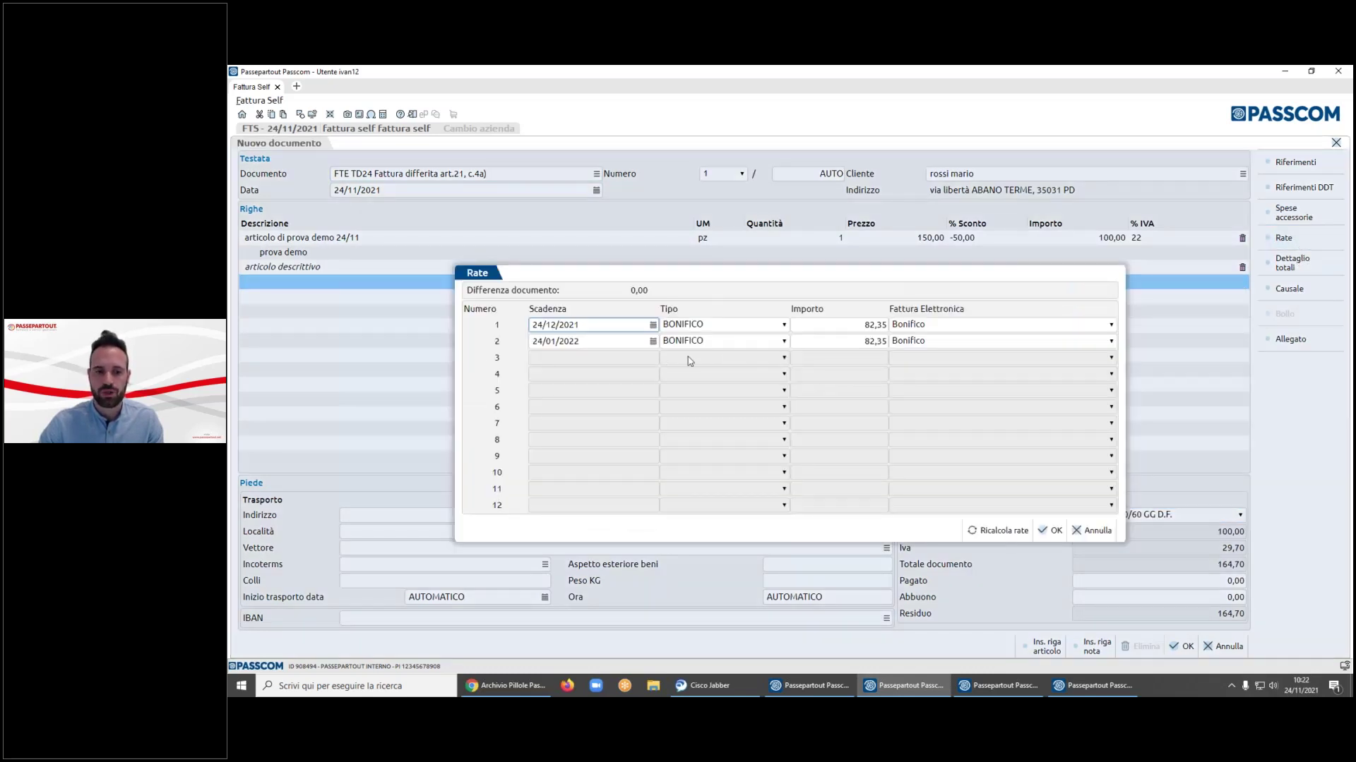
left_click(730, 330)
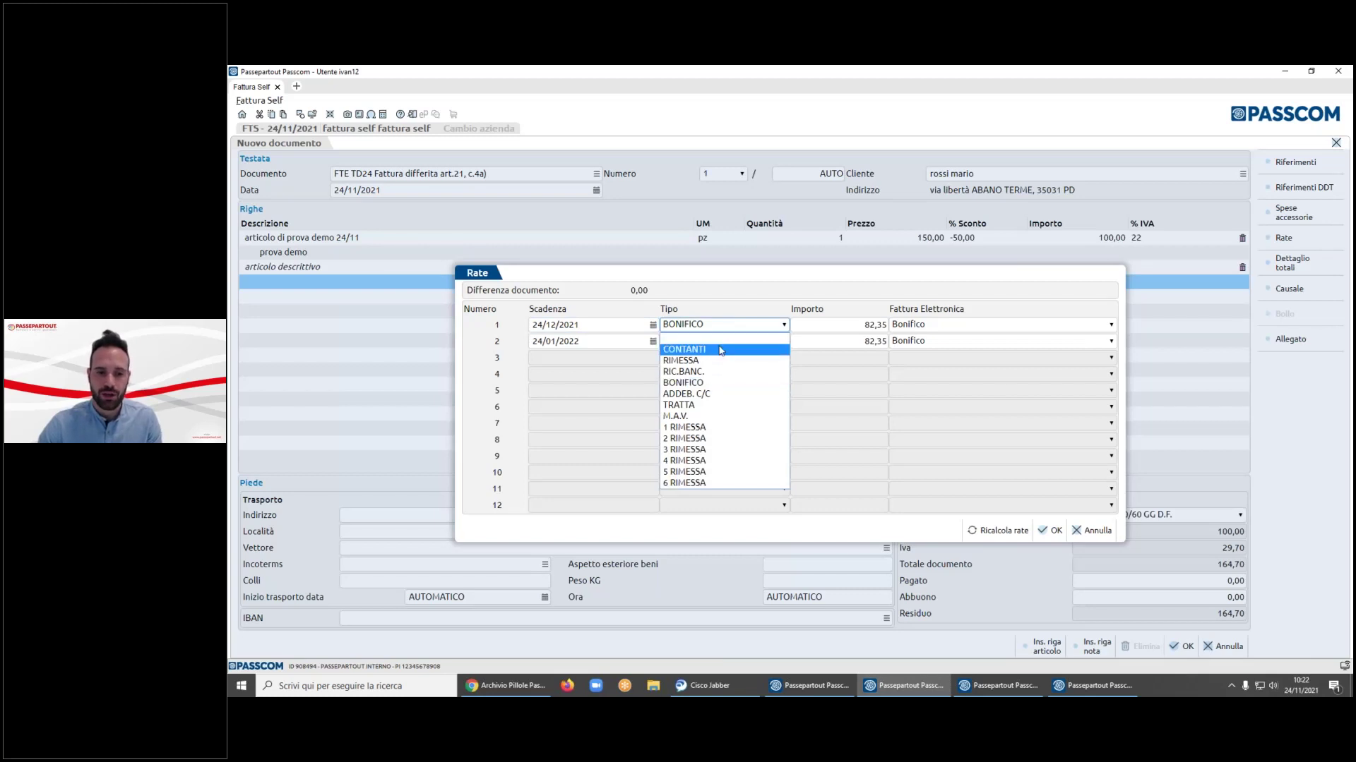
left_click(726, 309)
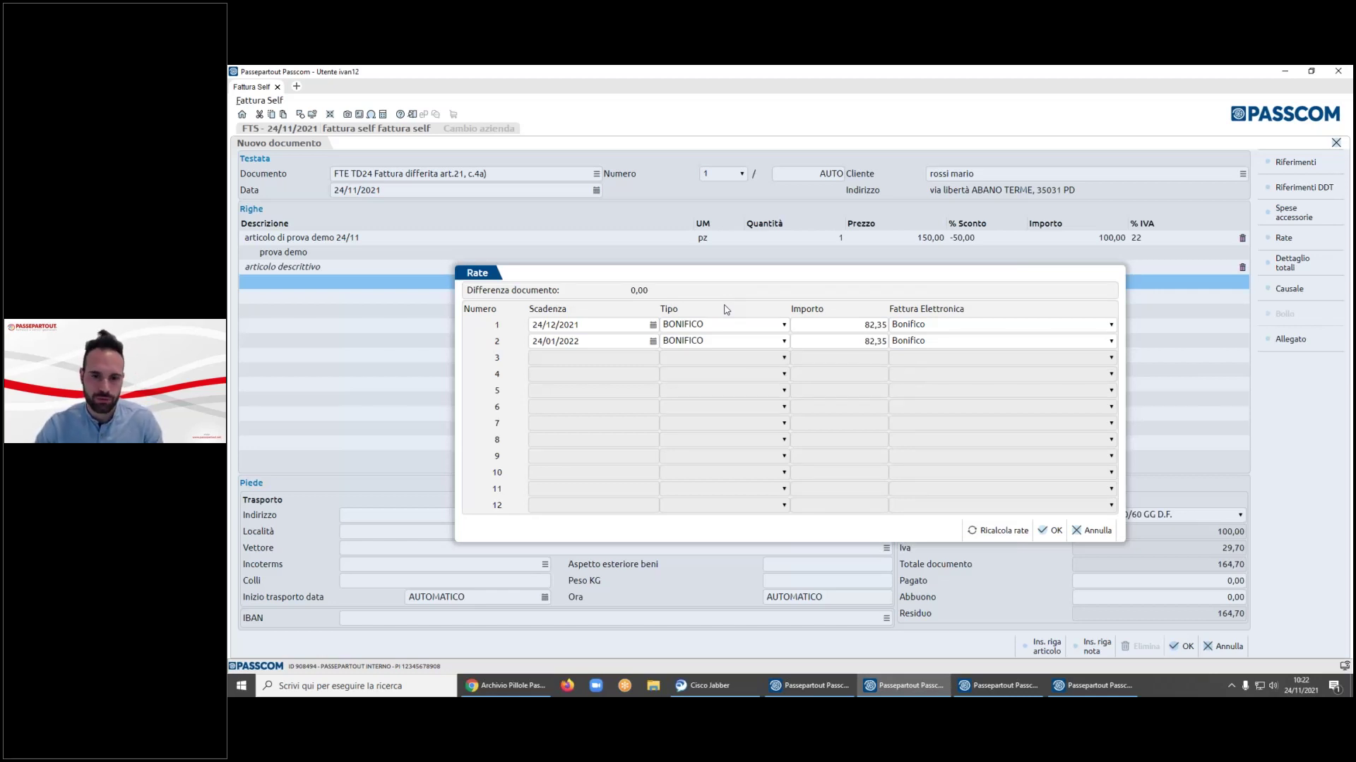
left_click(763, 324)
left_click(706, 345)
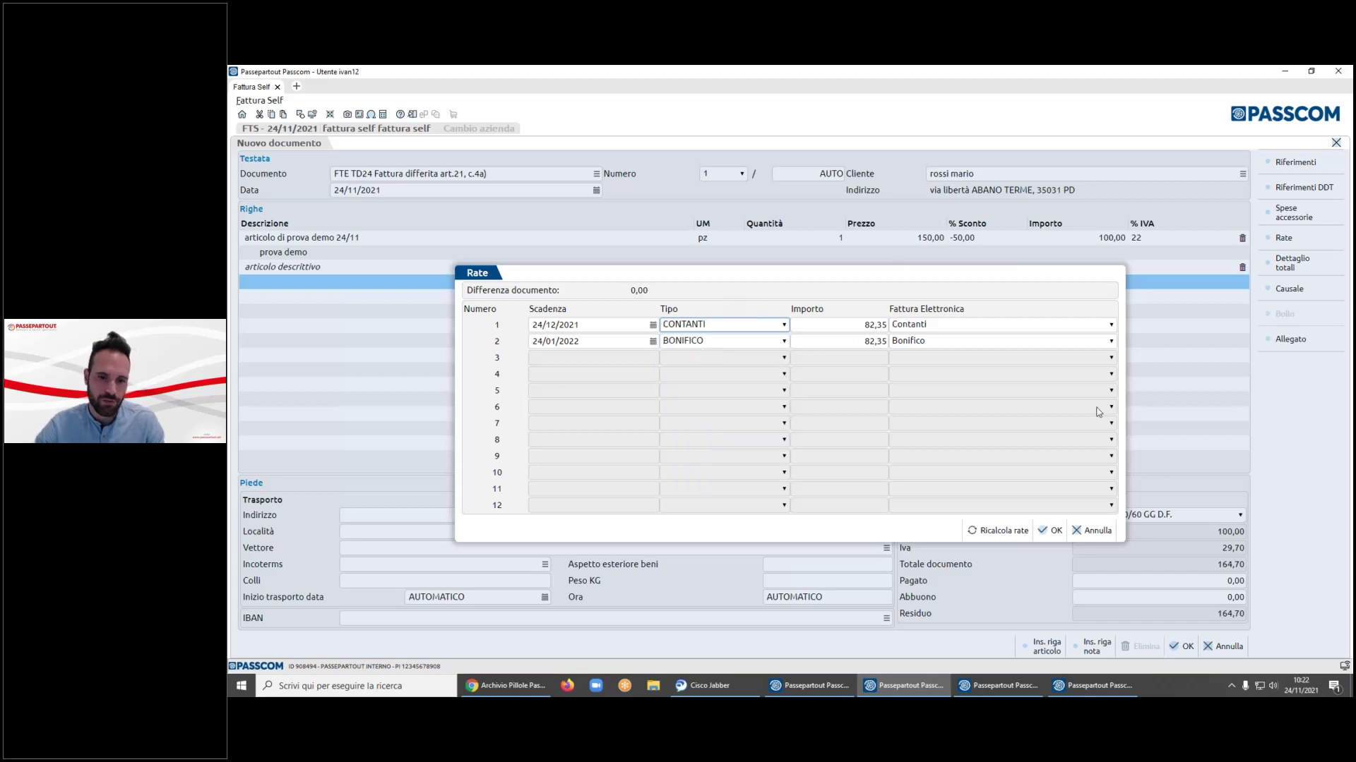
left_click(997, 530)
left_click(723, 331)
left_click(706, 345)
left_click(1051, 530)
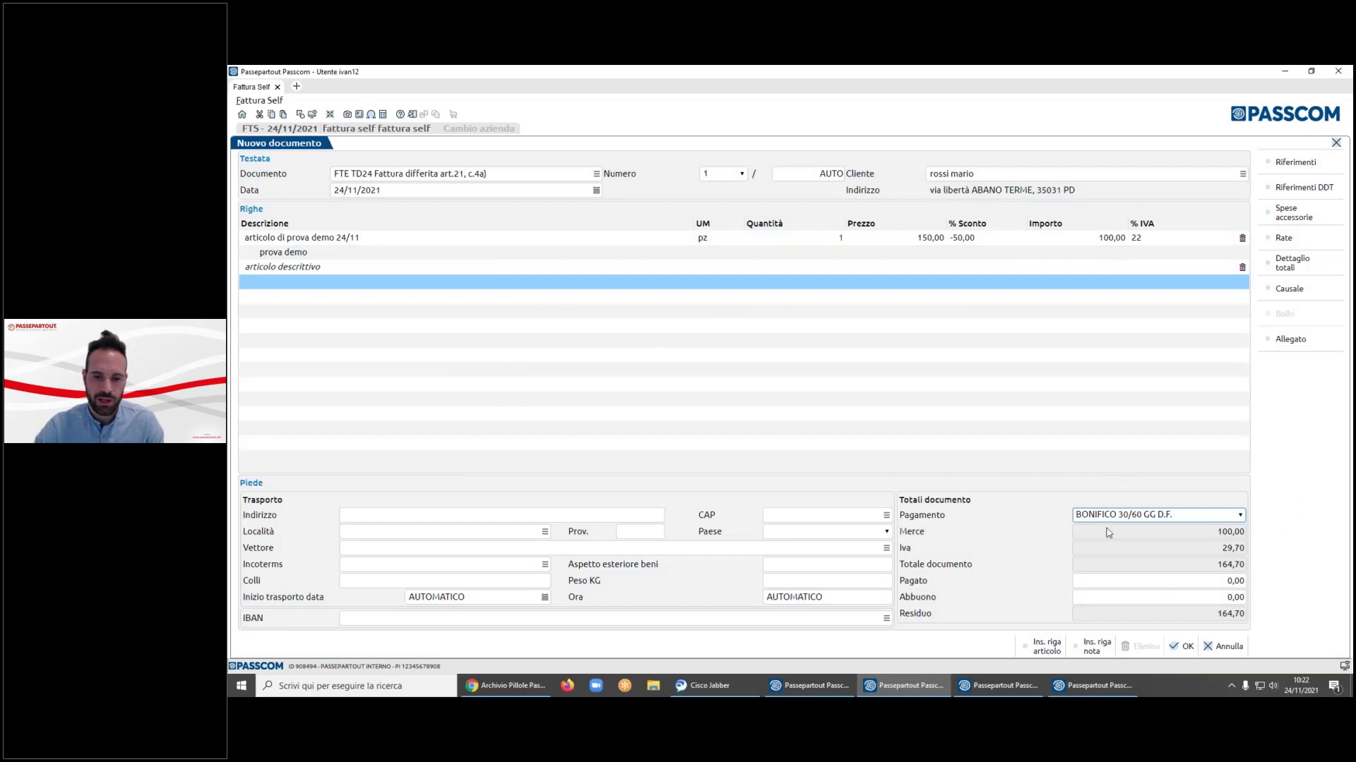
left_click(404, 618)
left_click(886, 618)
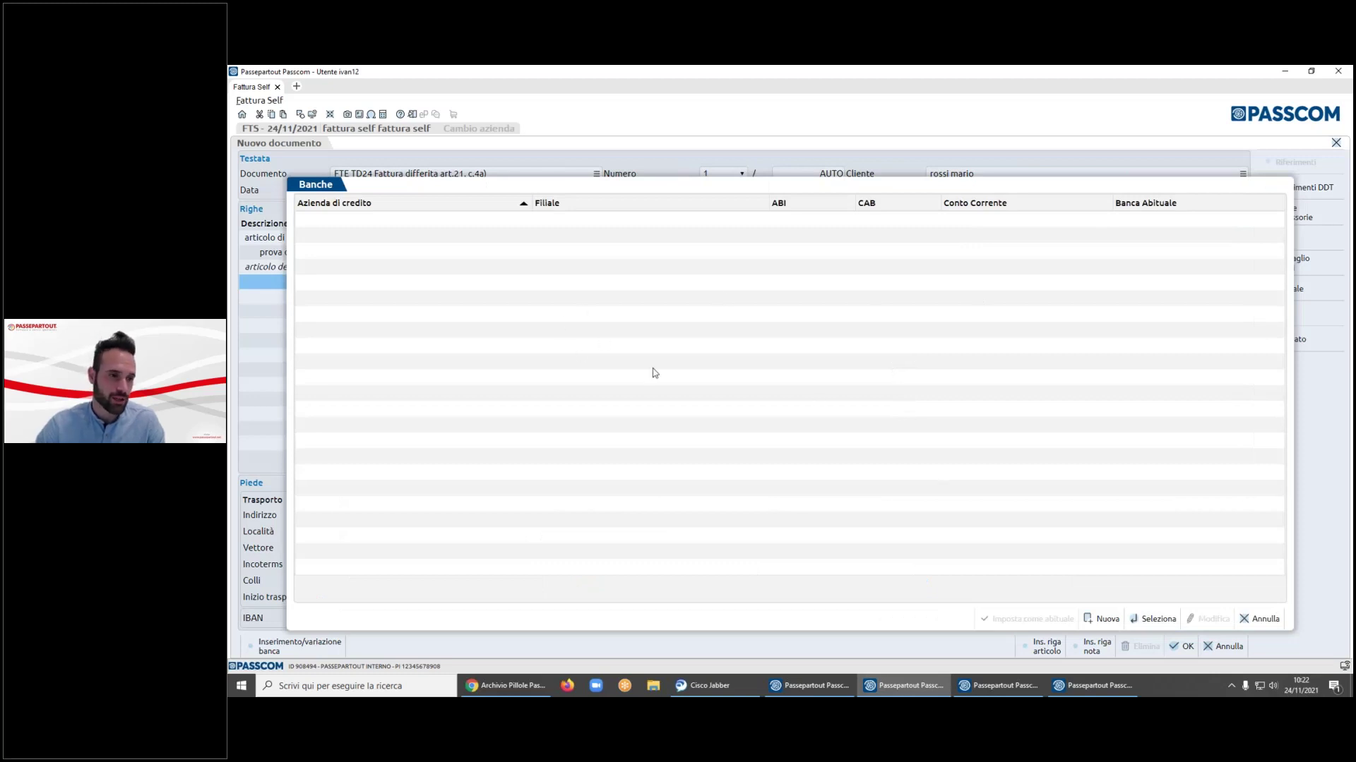
left_click(1101, 618)
left_click(601, 390)
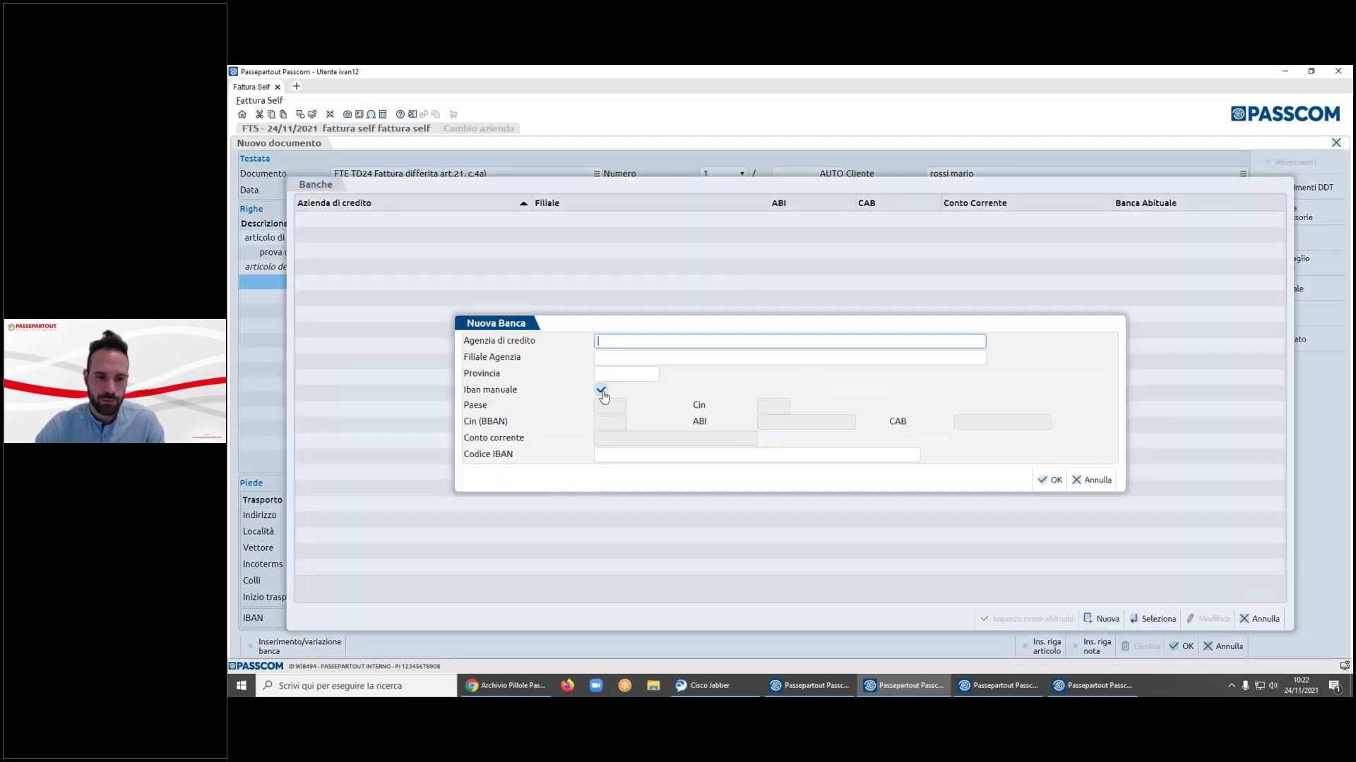
left_click(609, 407)
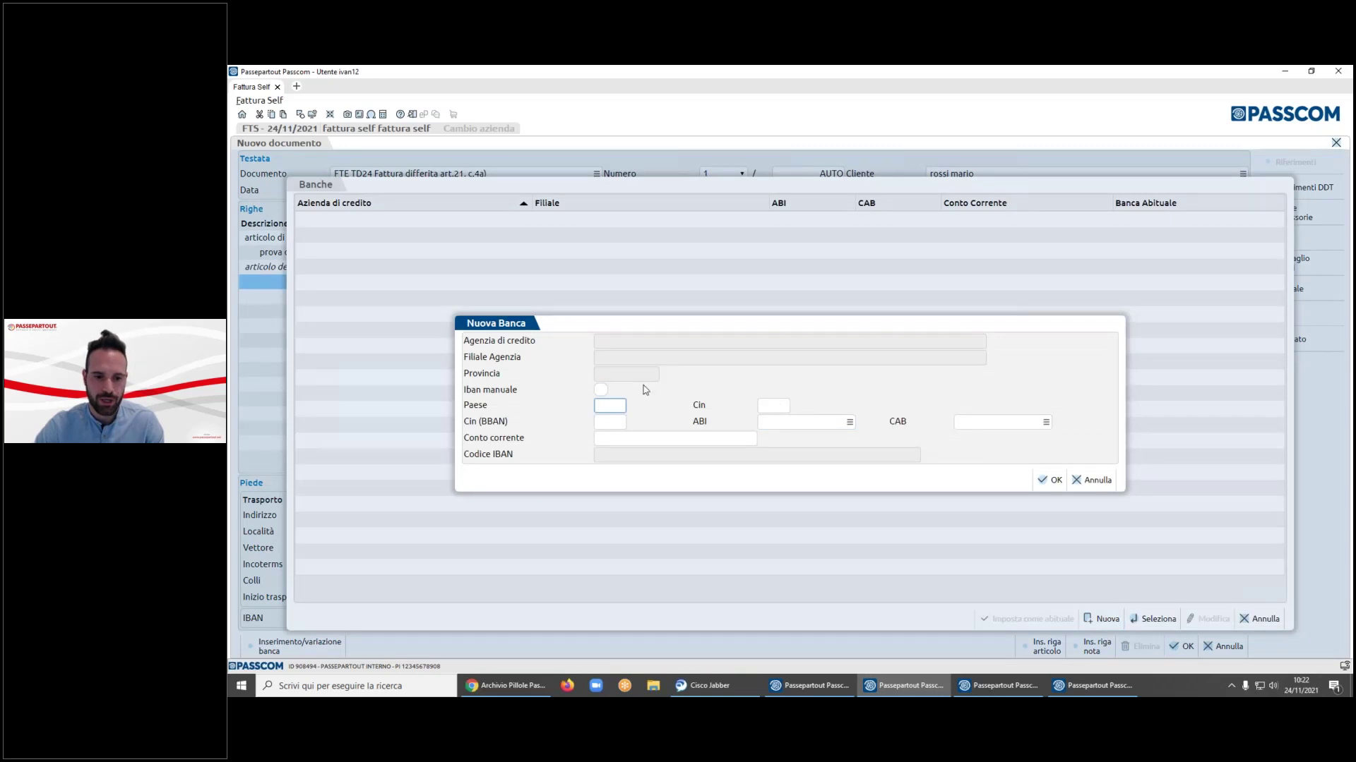
left_click(601, 392)
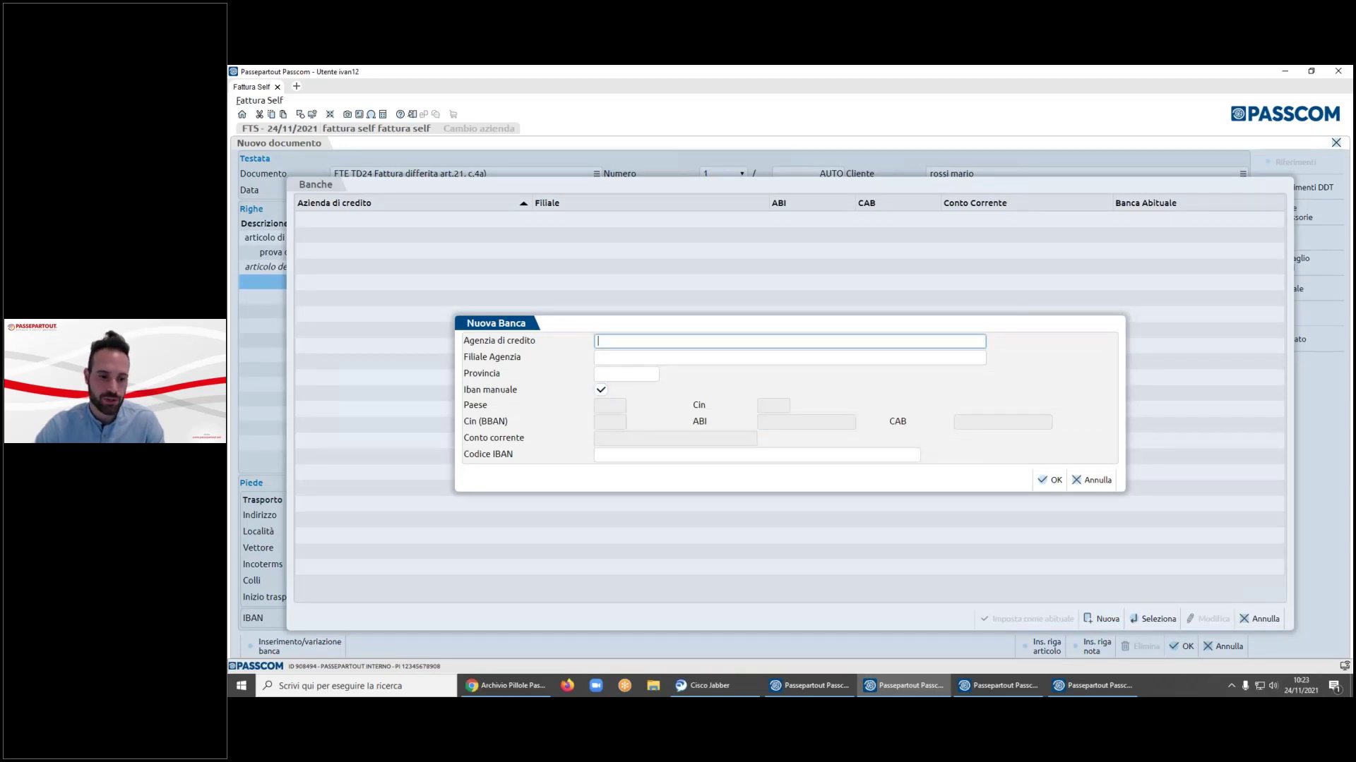
type("IT0000000000000000000000000000000")
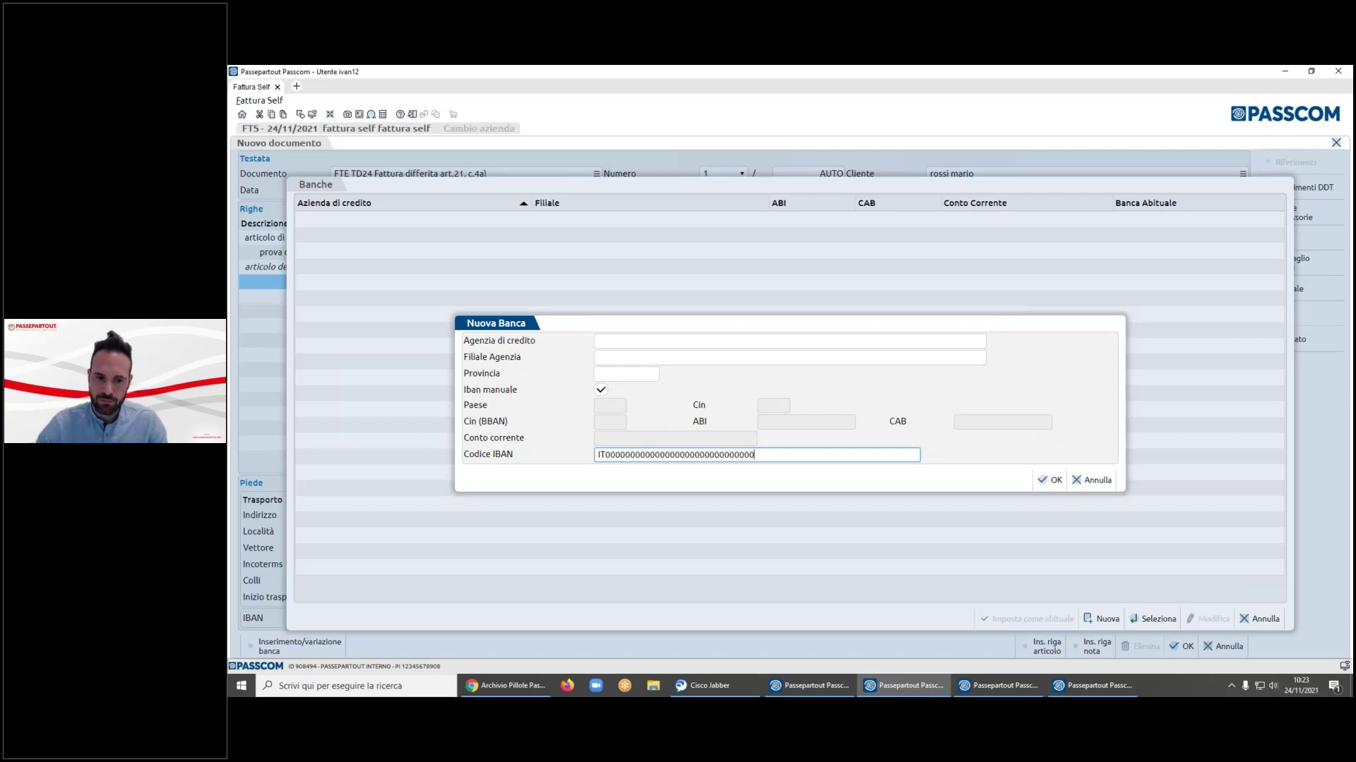
left_click(610, 342)
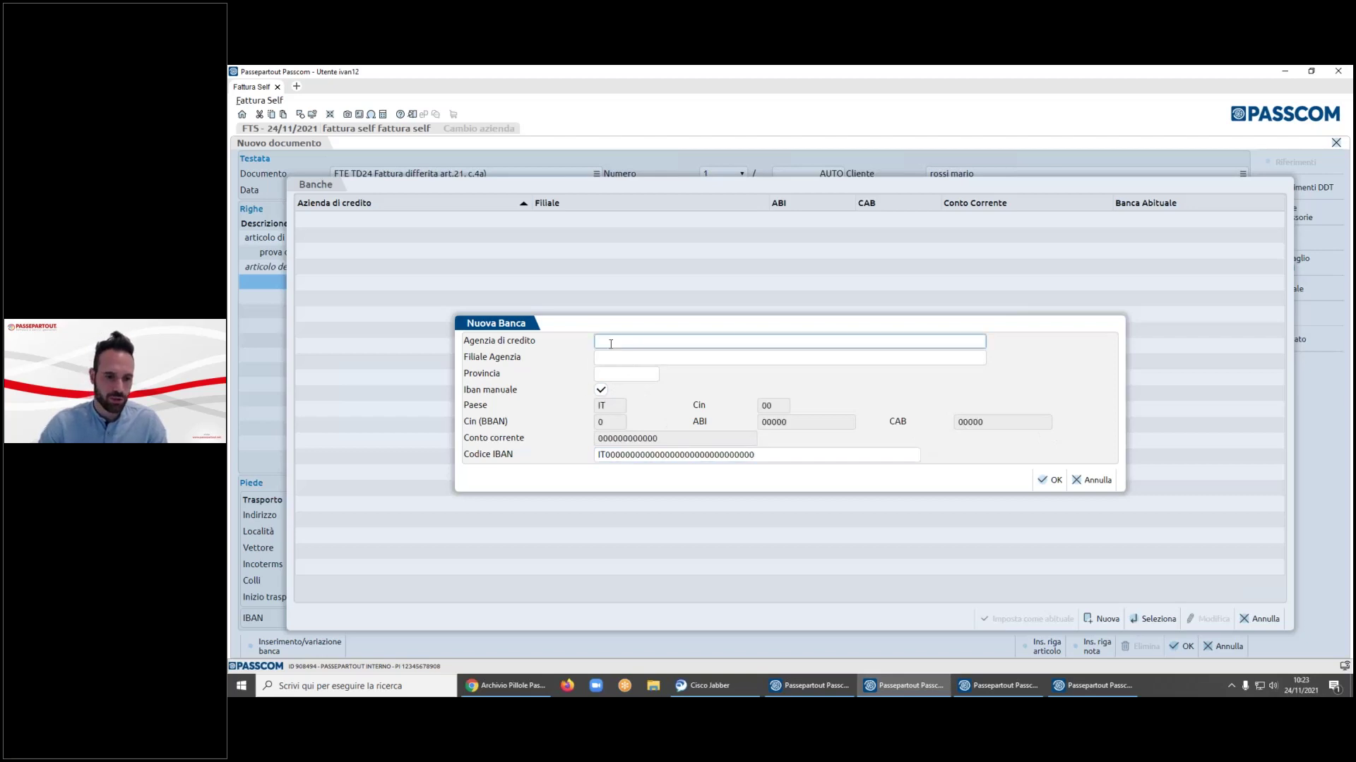
type("RIMINI")
key("Tab")
type("RMINI")
key("Tab")
type("RM")
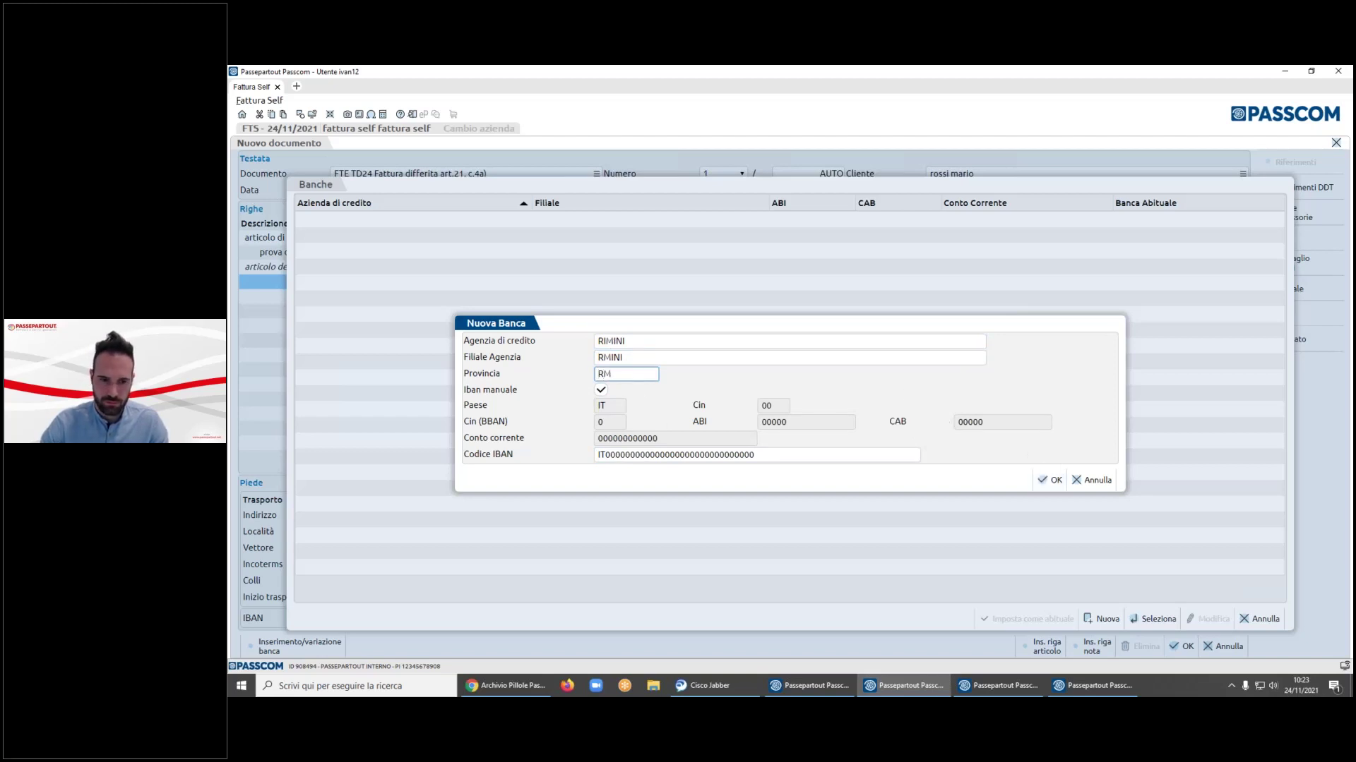
key("BackSpace")
type("N")
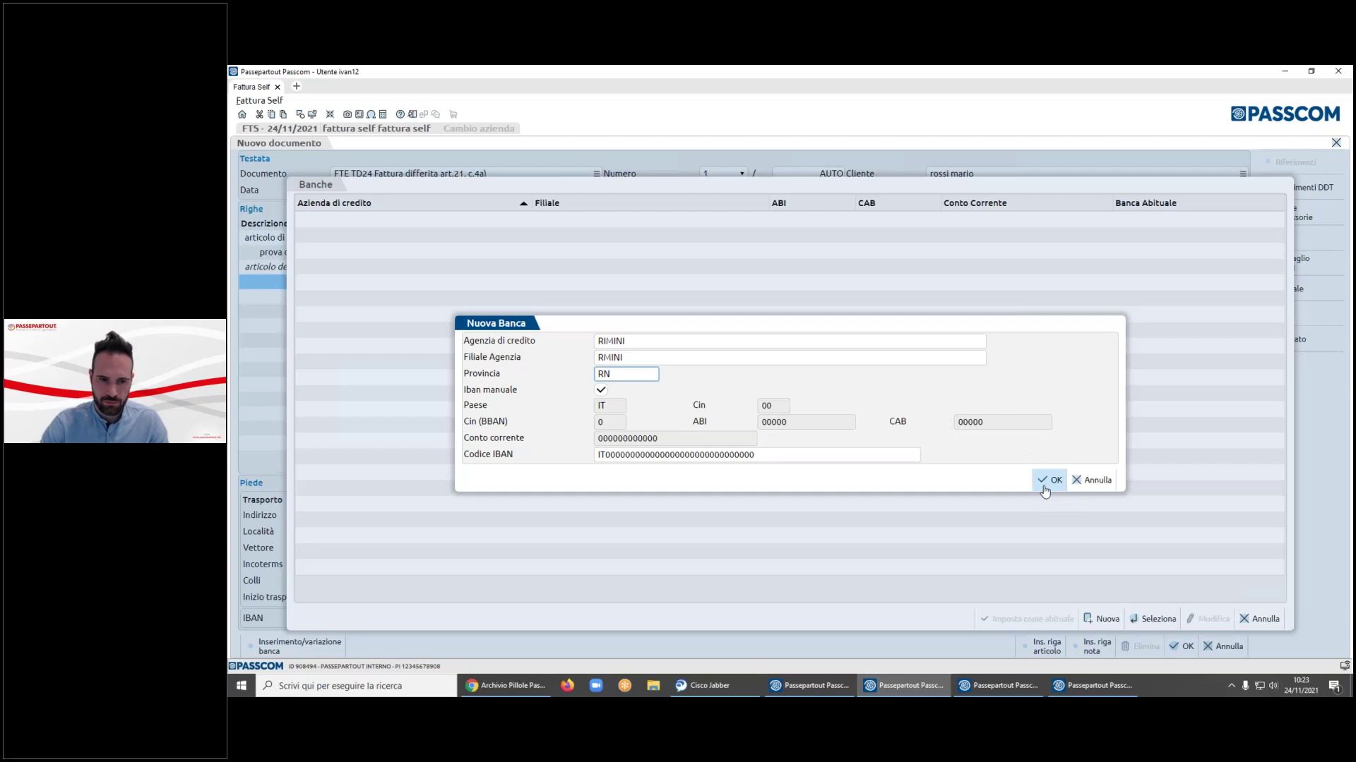
left_click(1048, 483)
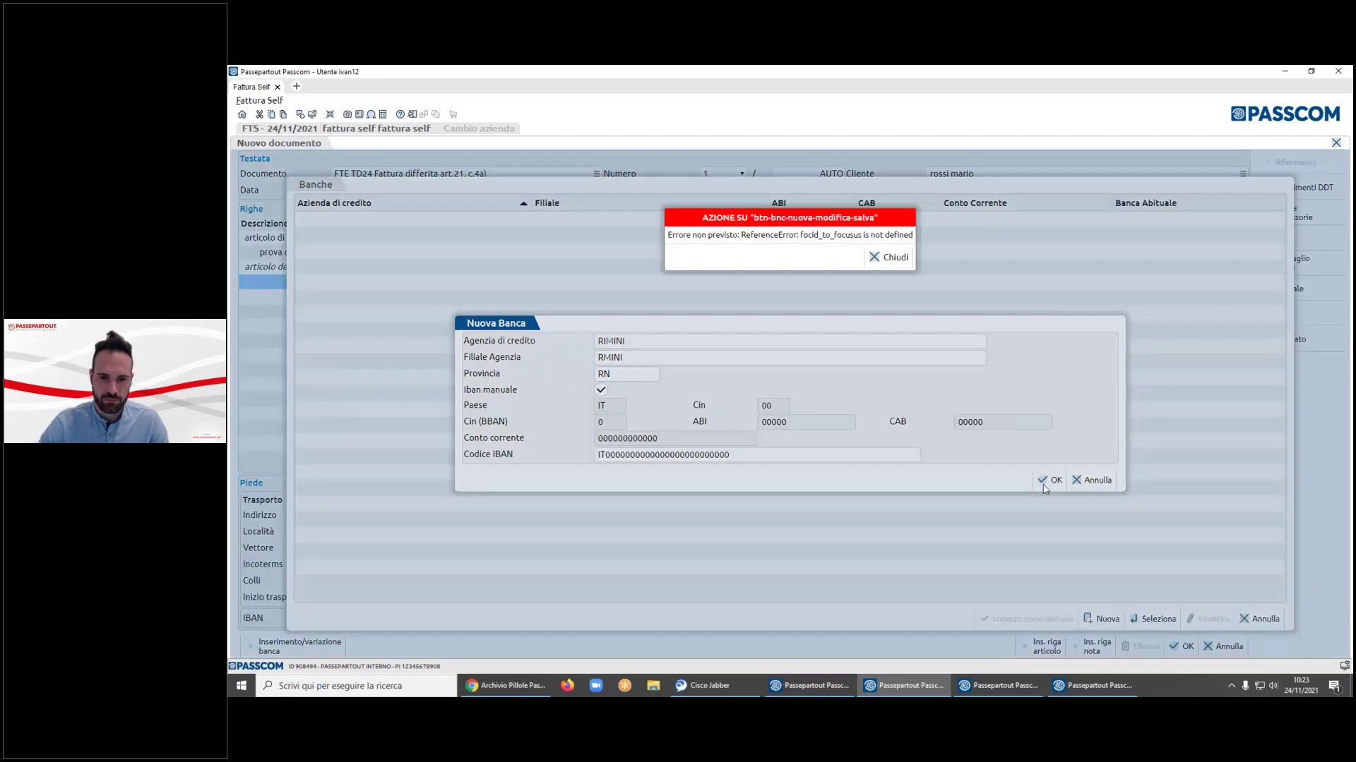
left_click(888, 257)
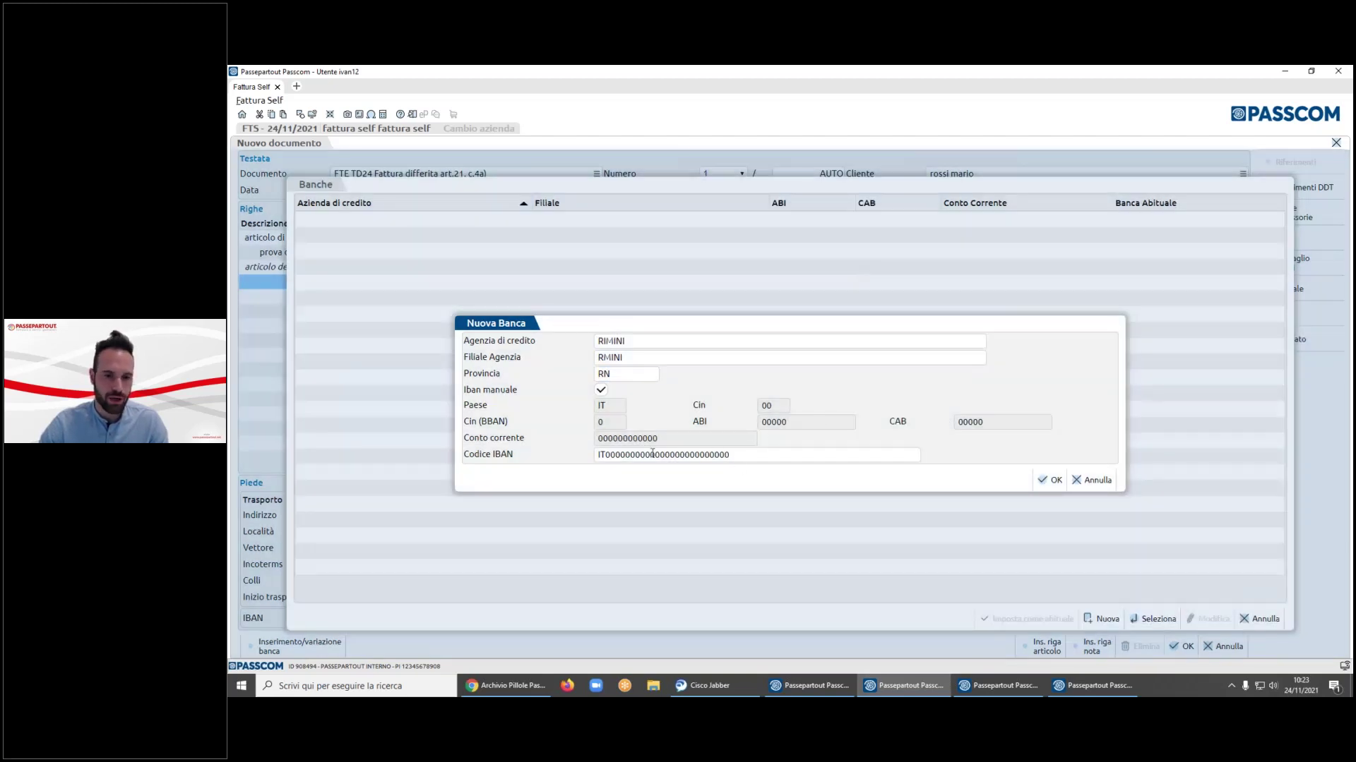
left_click_drag(611, 456, 889, 457)
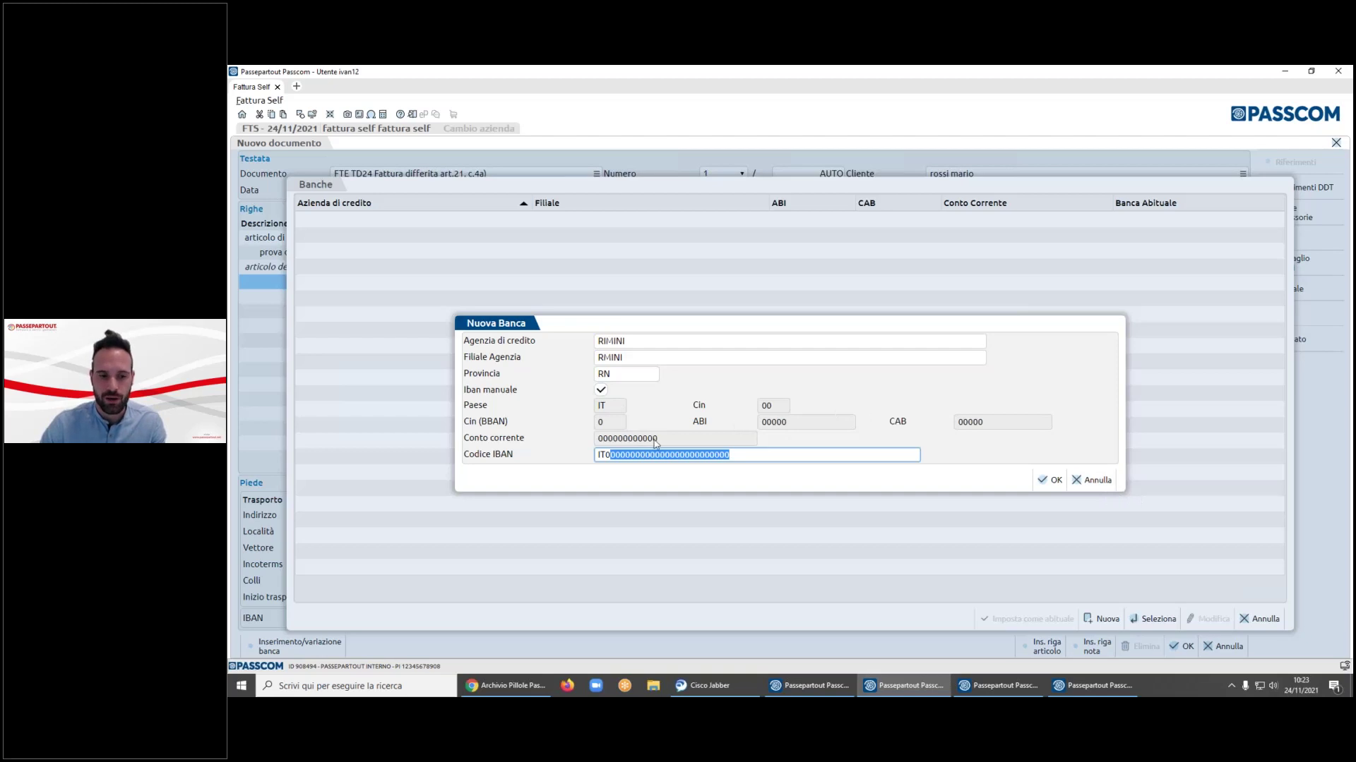
left_click(1090, 481)
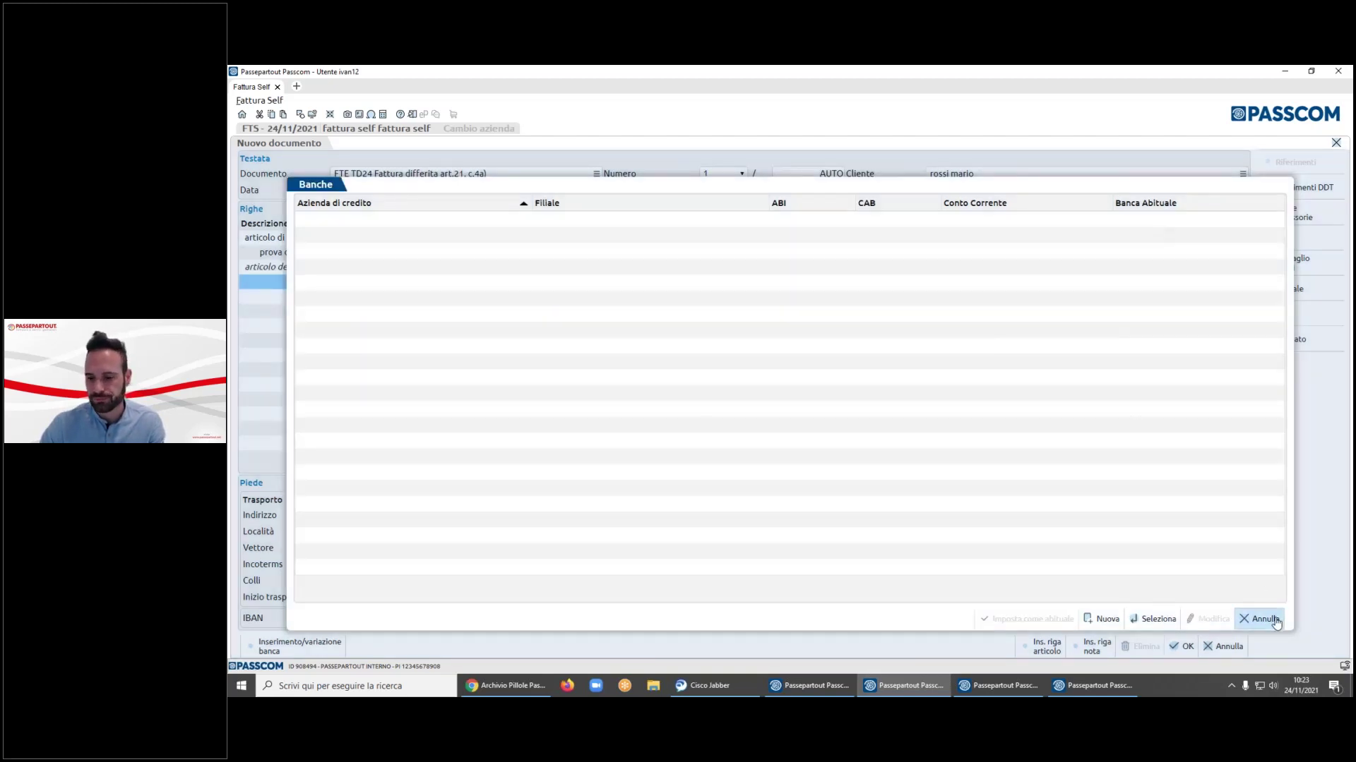
left_click(1260, 618)
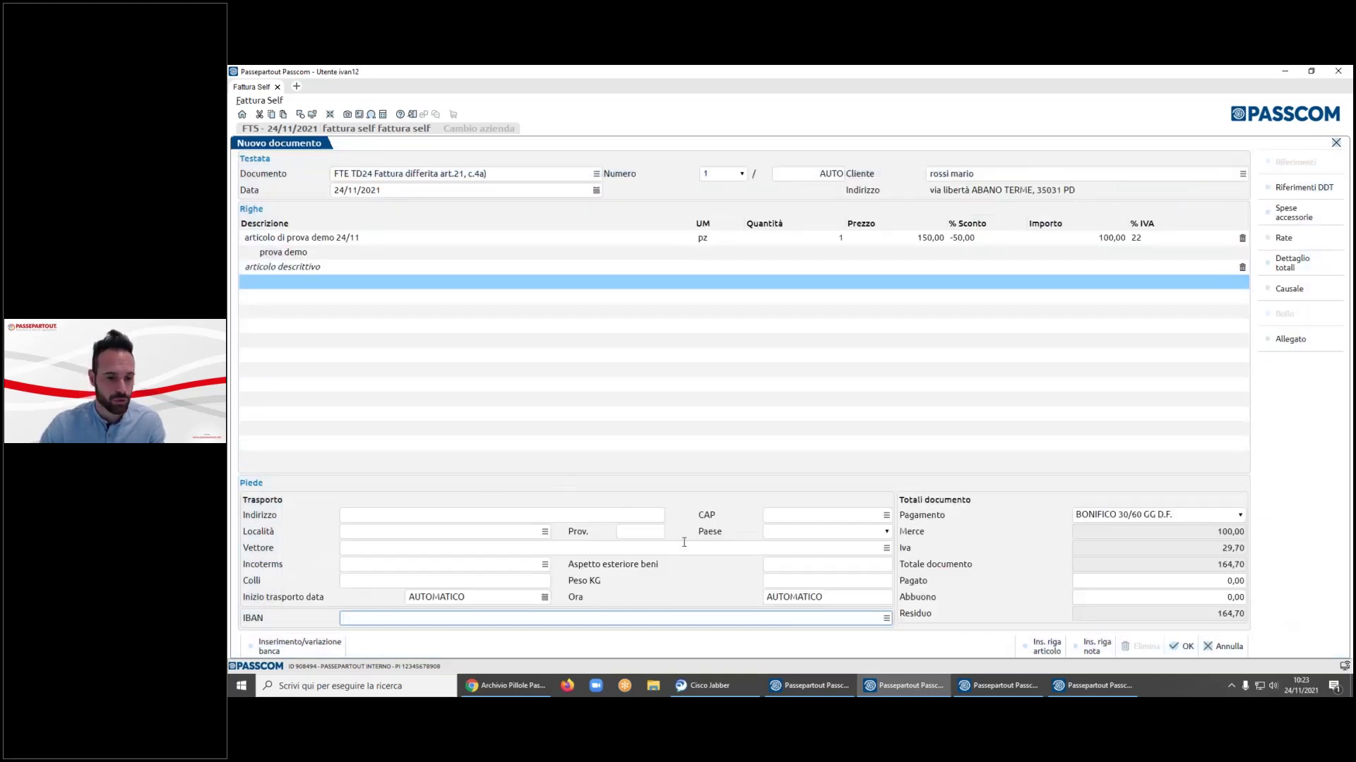
left_click(378, 517)
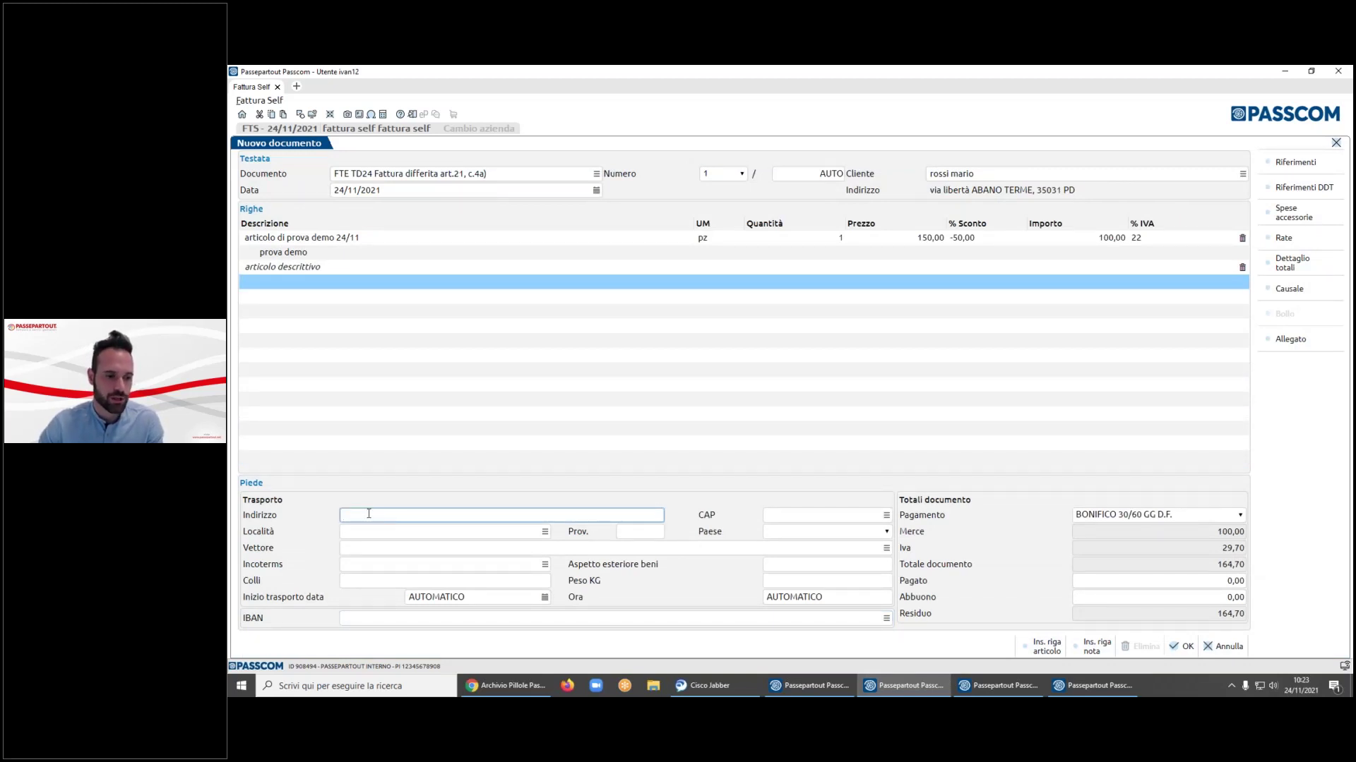
left_click(376, 528)
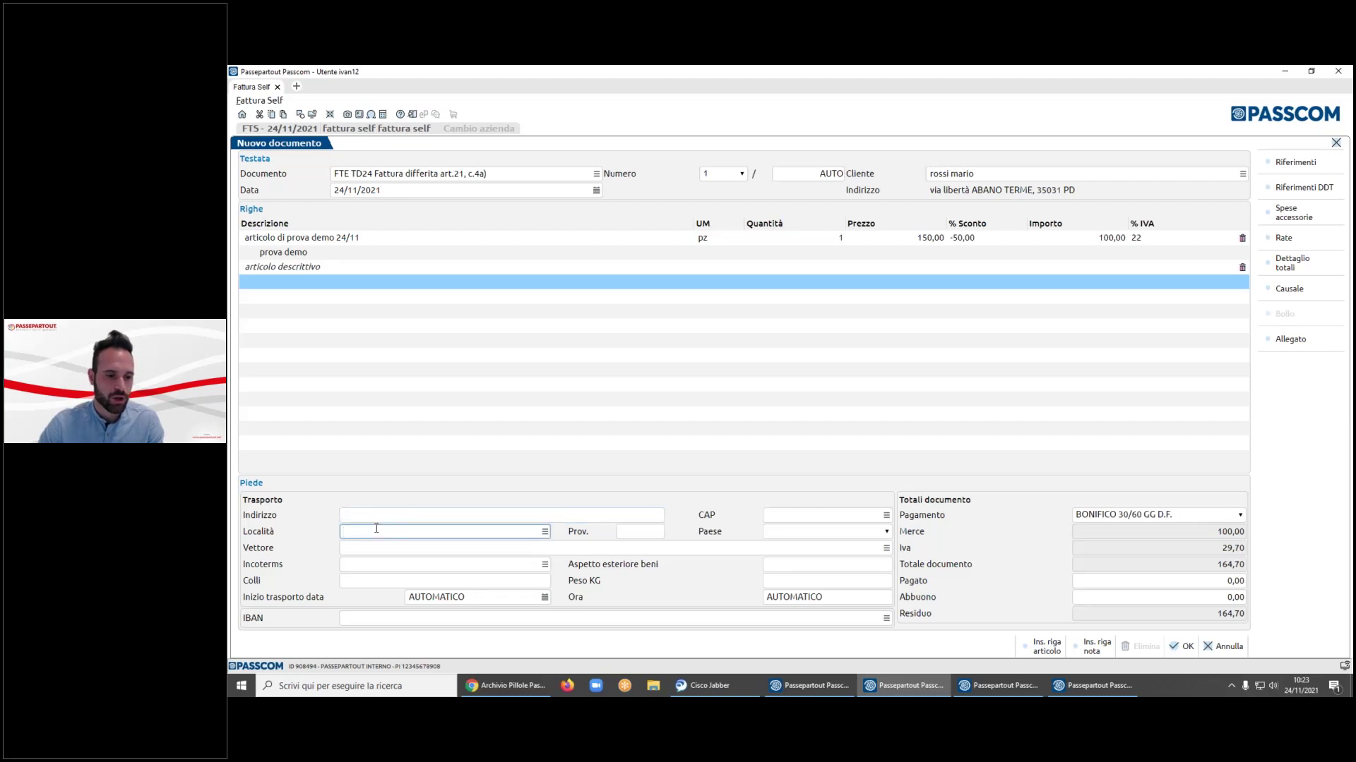
left_click(544, 531)
key("Escape")
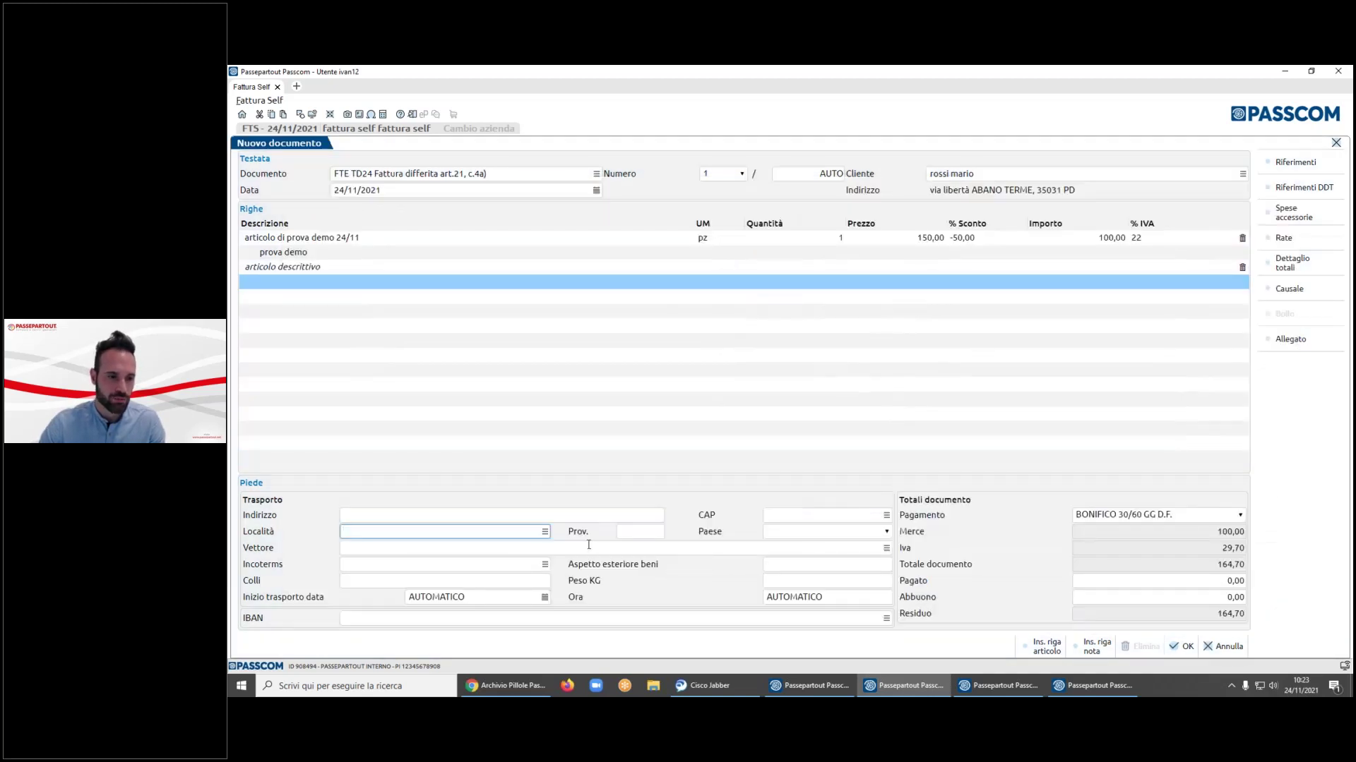
left_click(378, 548)
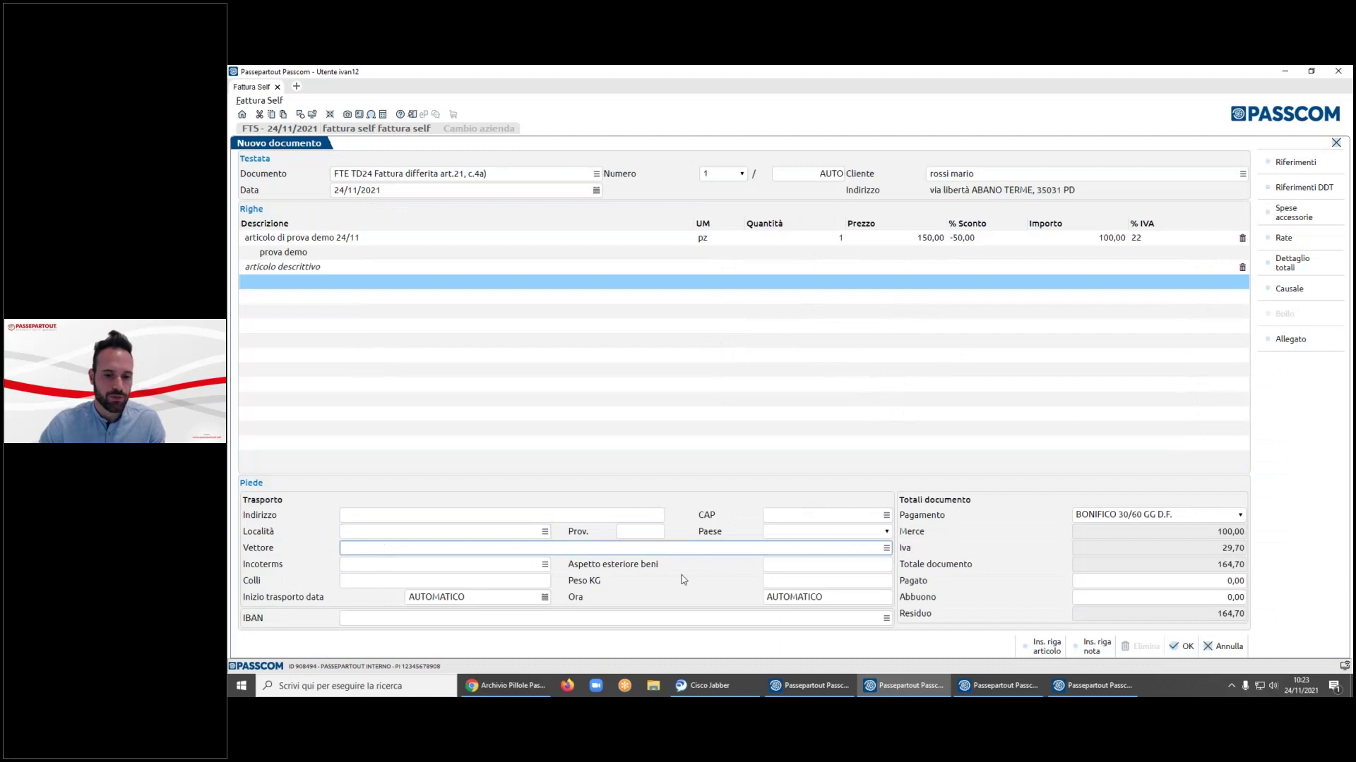
left_click(886, 548)
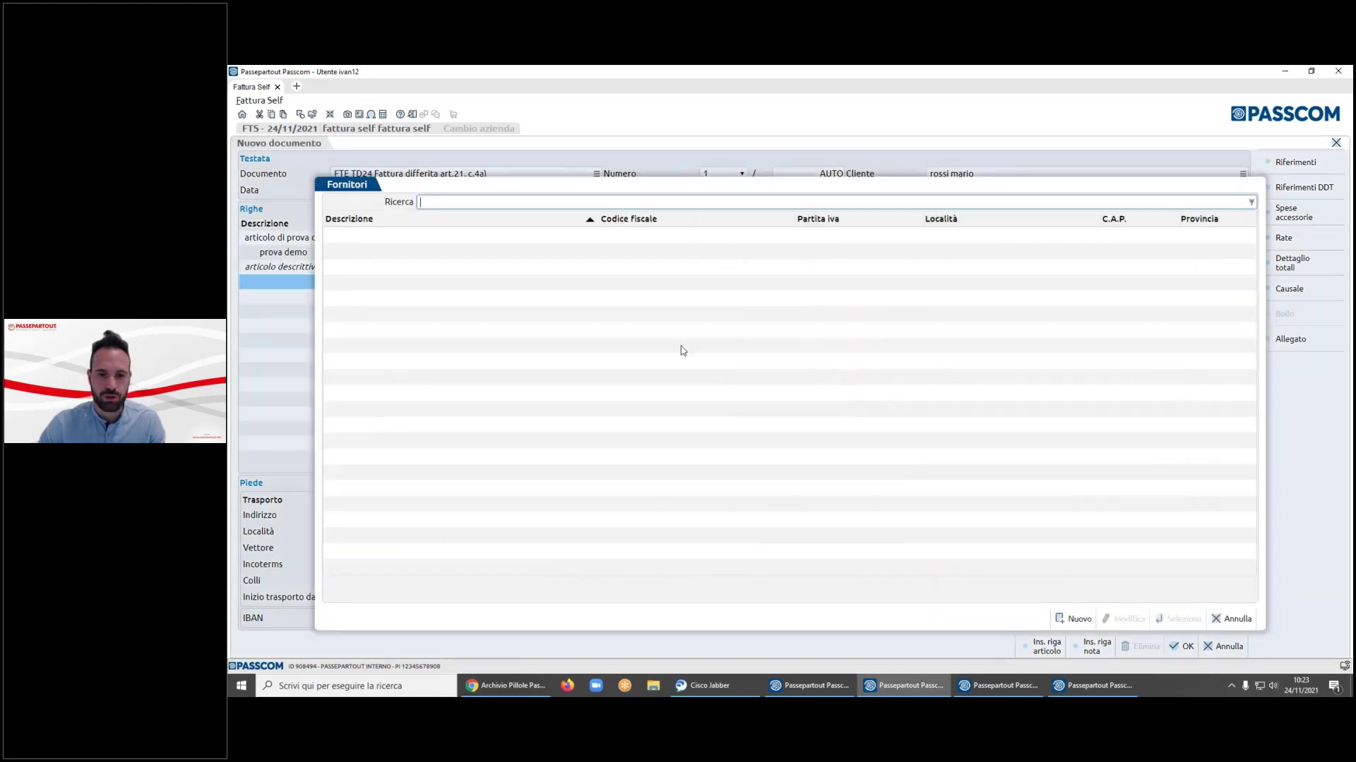
left_click(1070, 620)
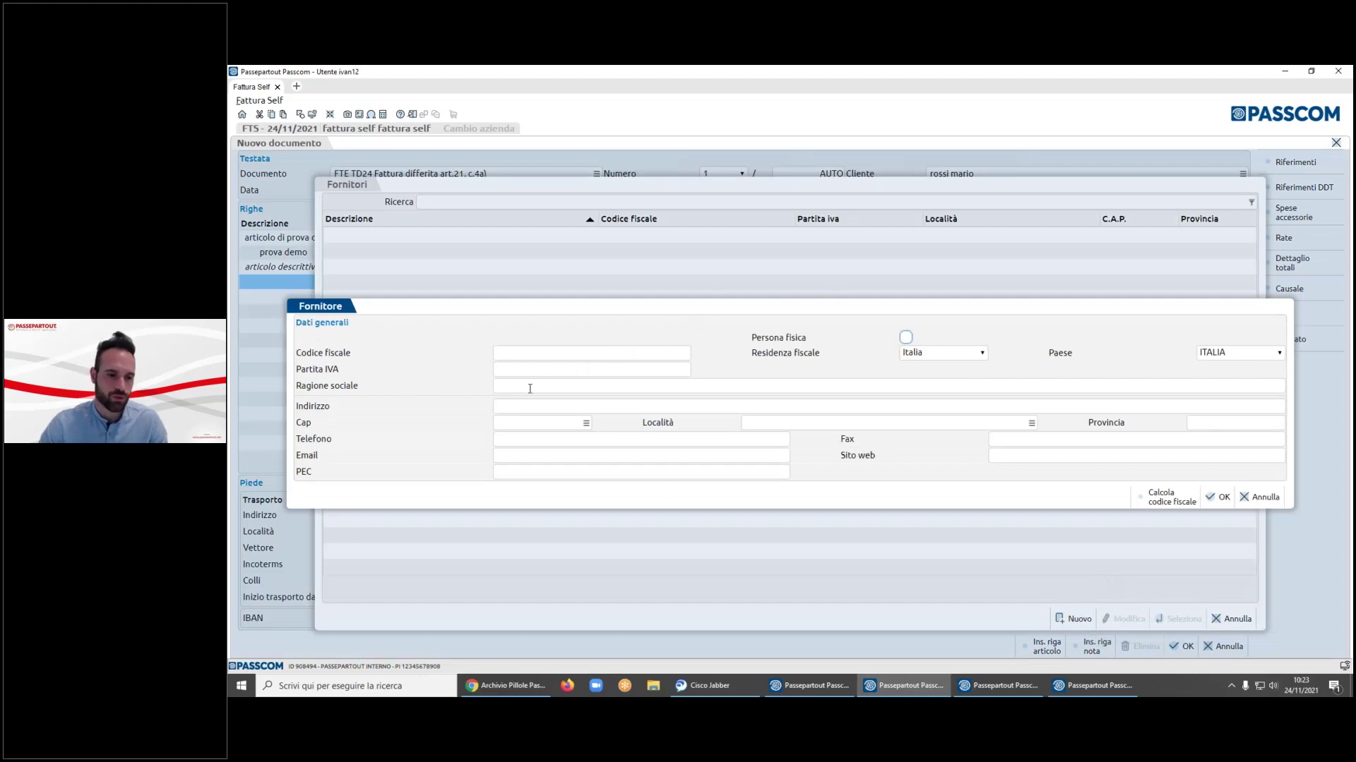
left_click(1260, 497)
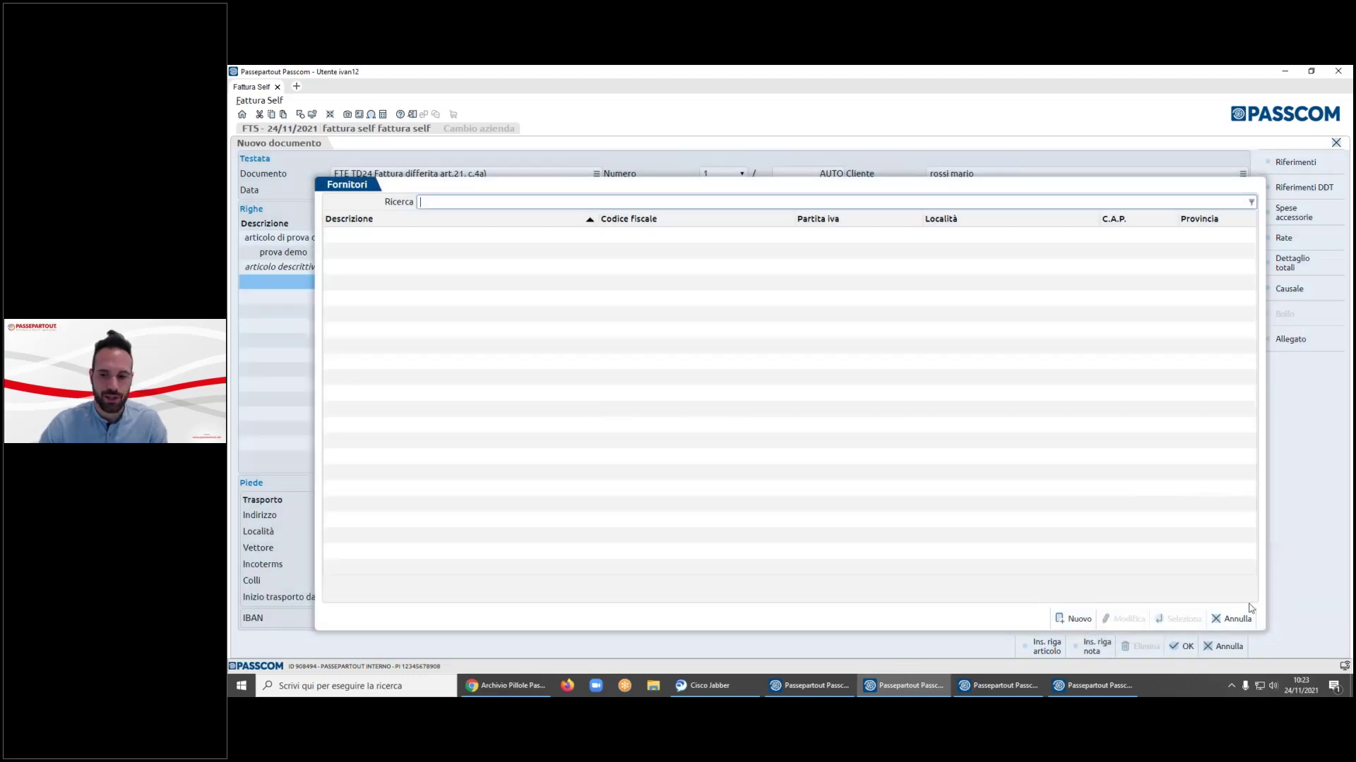
left_click(1232, 619)
left_click(461, 564)
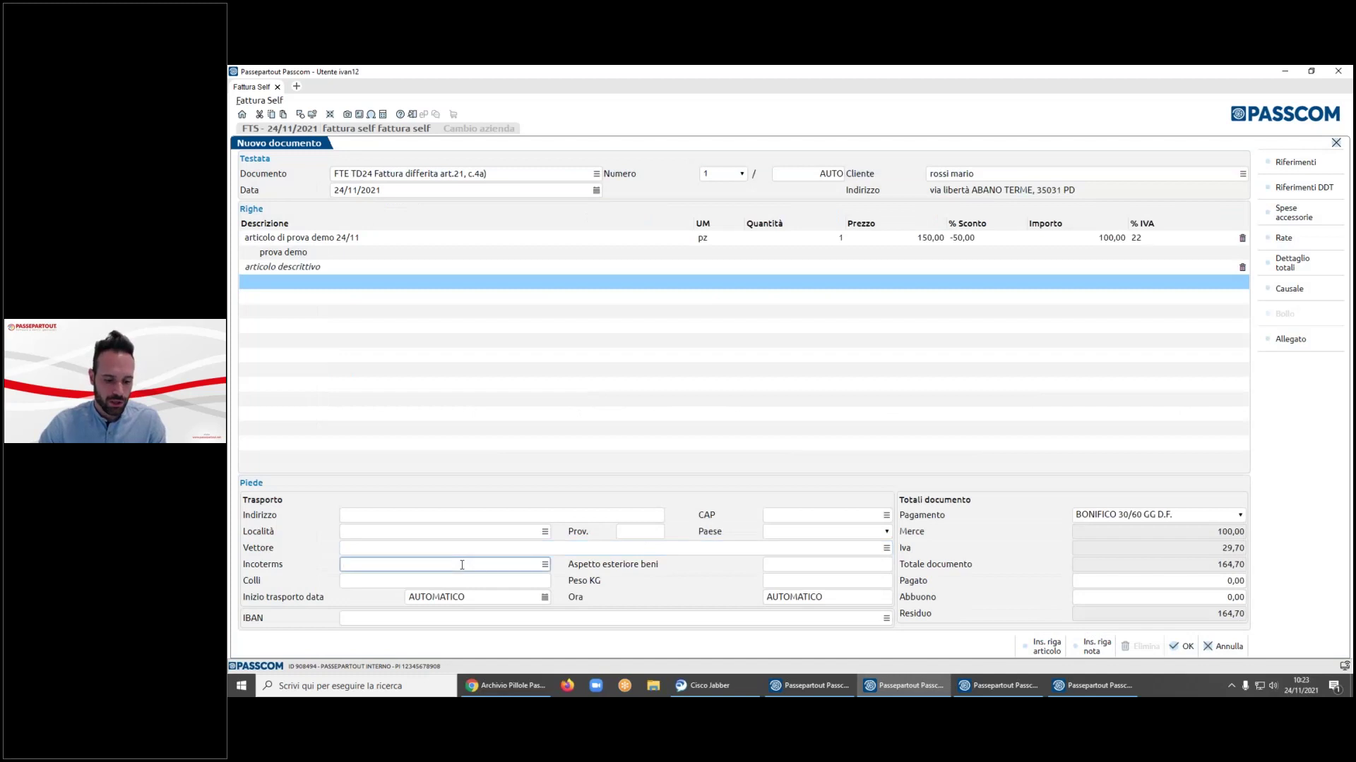
left_click(544, 564)
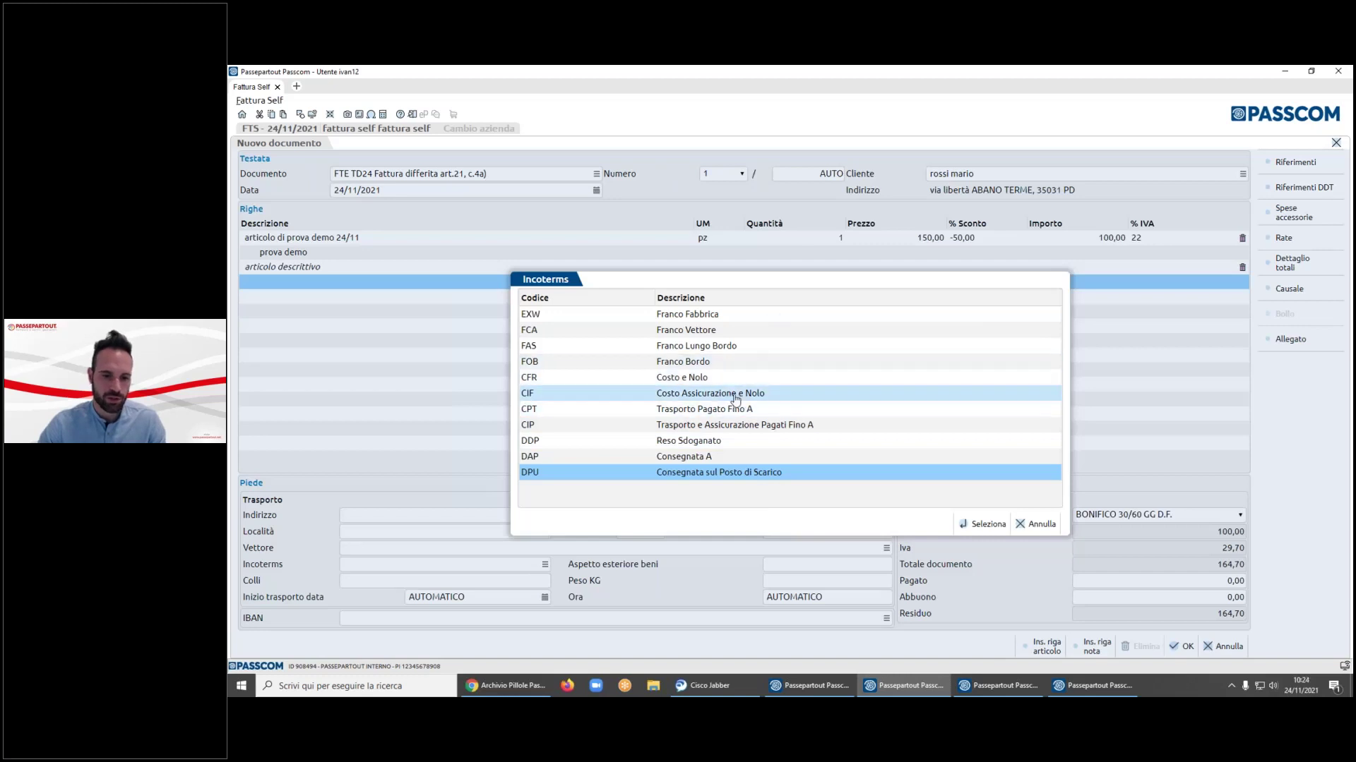
key("Up")
key("Up")
key("Up")
key("Up")
key("Up")
key("Up")
key("Up")
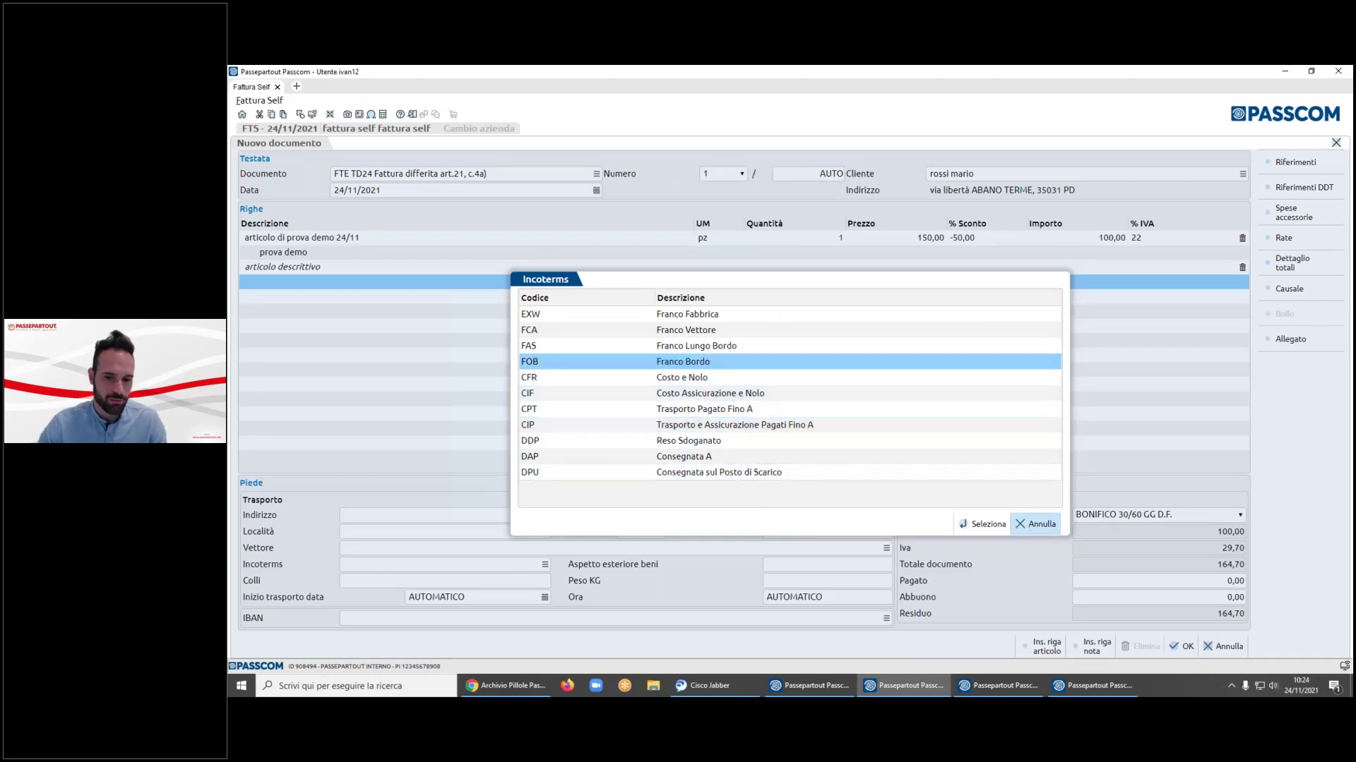
left_click(1029, 525)
left_click(816, 567)
key("Tab")
left_click(812, 585)
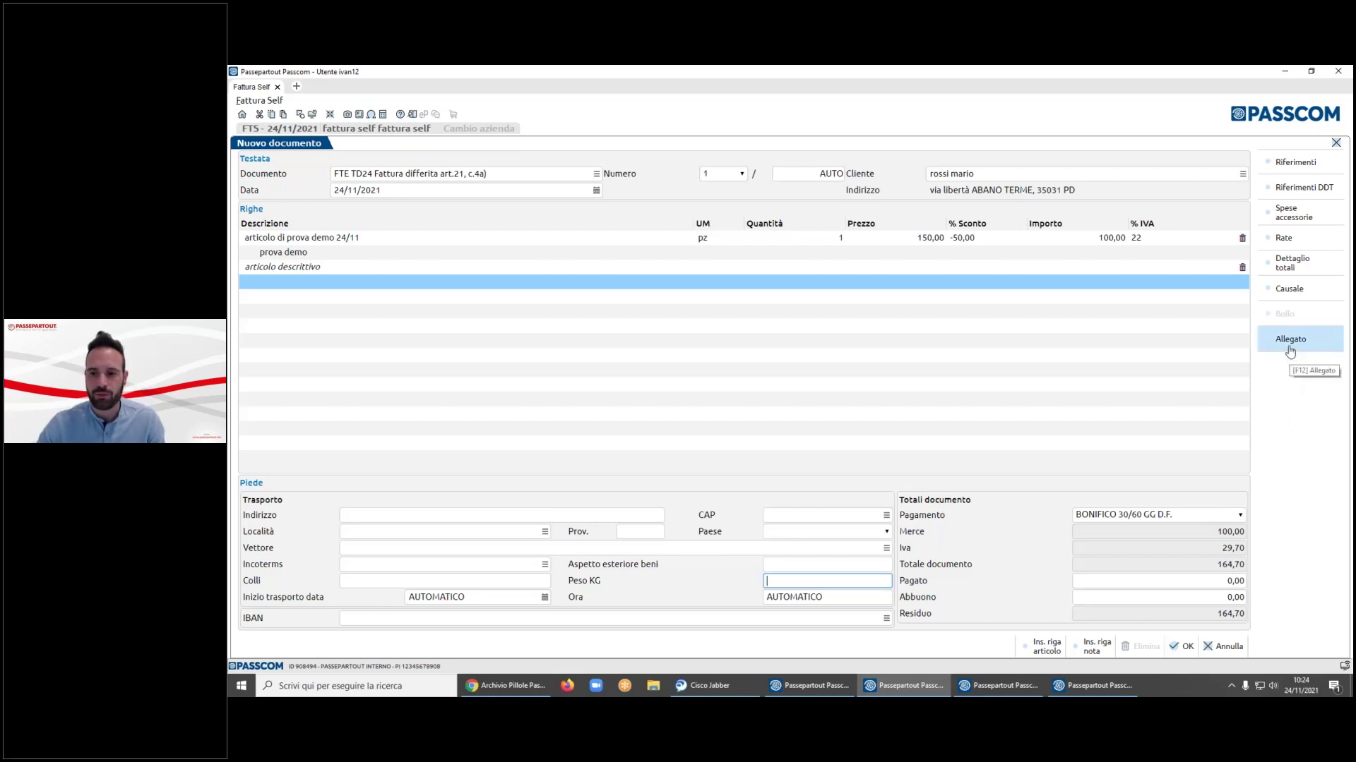
left_click(1291, 346)
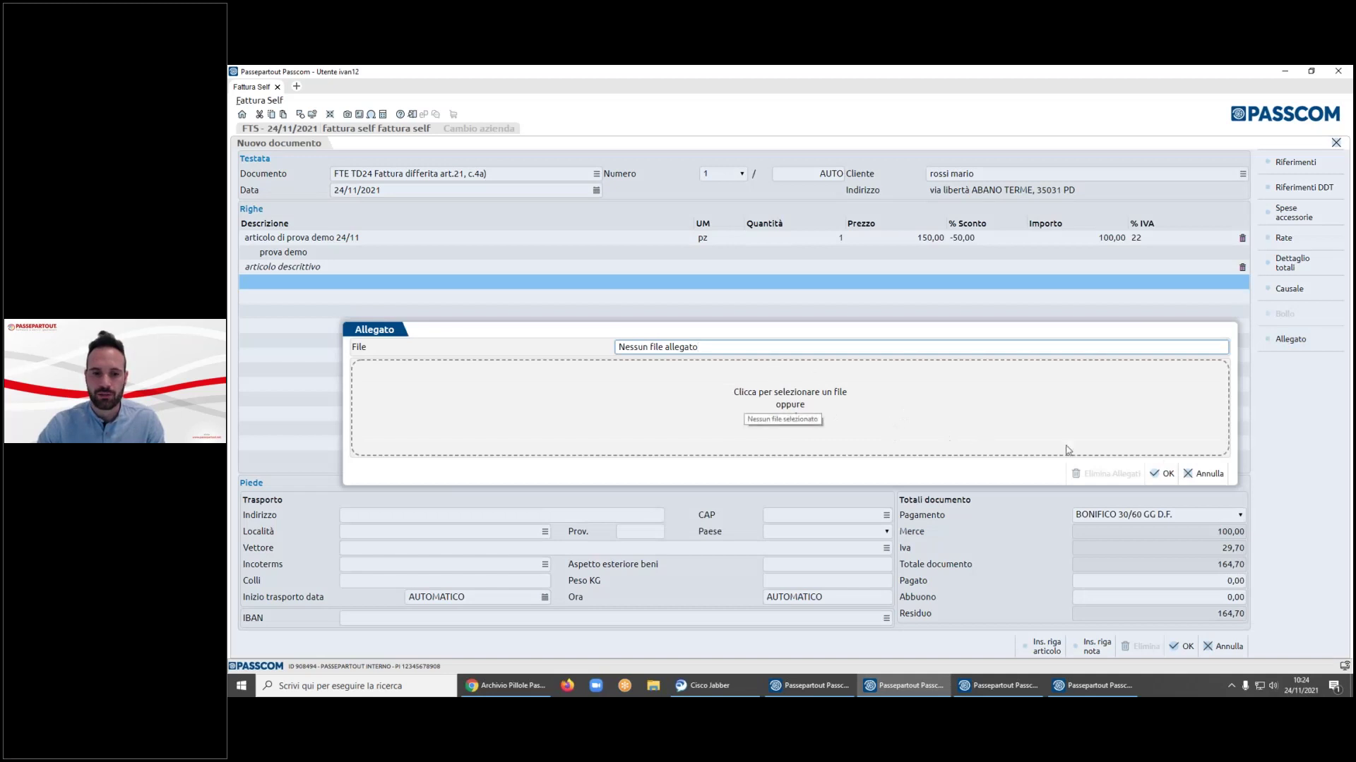
left_click(858, 400)
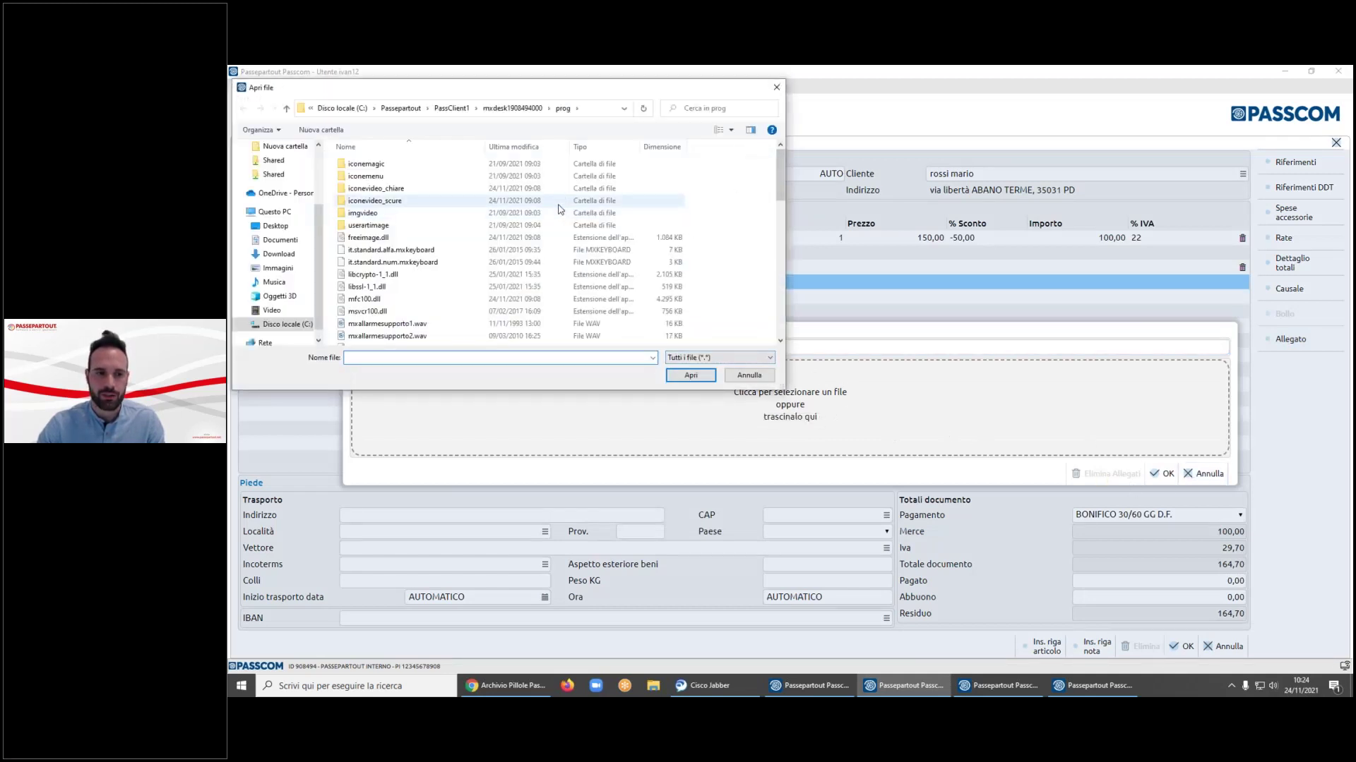
left_click(749, 374)
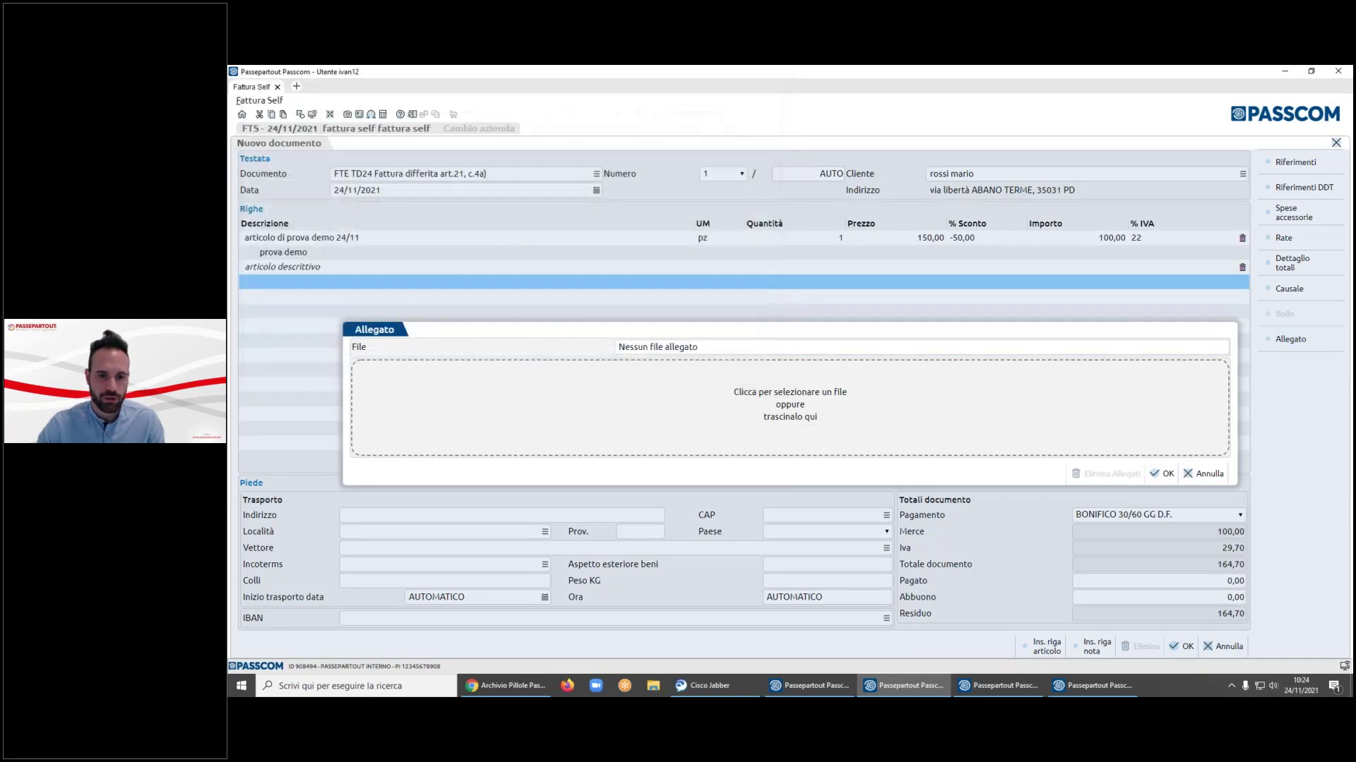
left_click(1204, 474)
left_click(1289, 289)
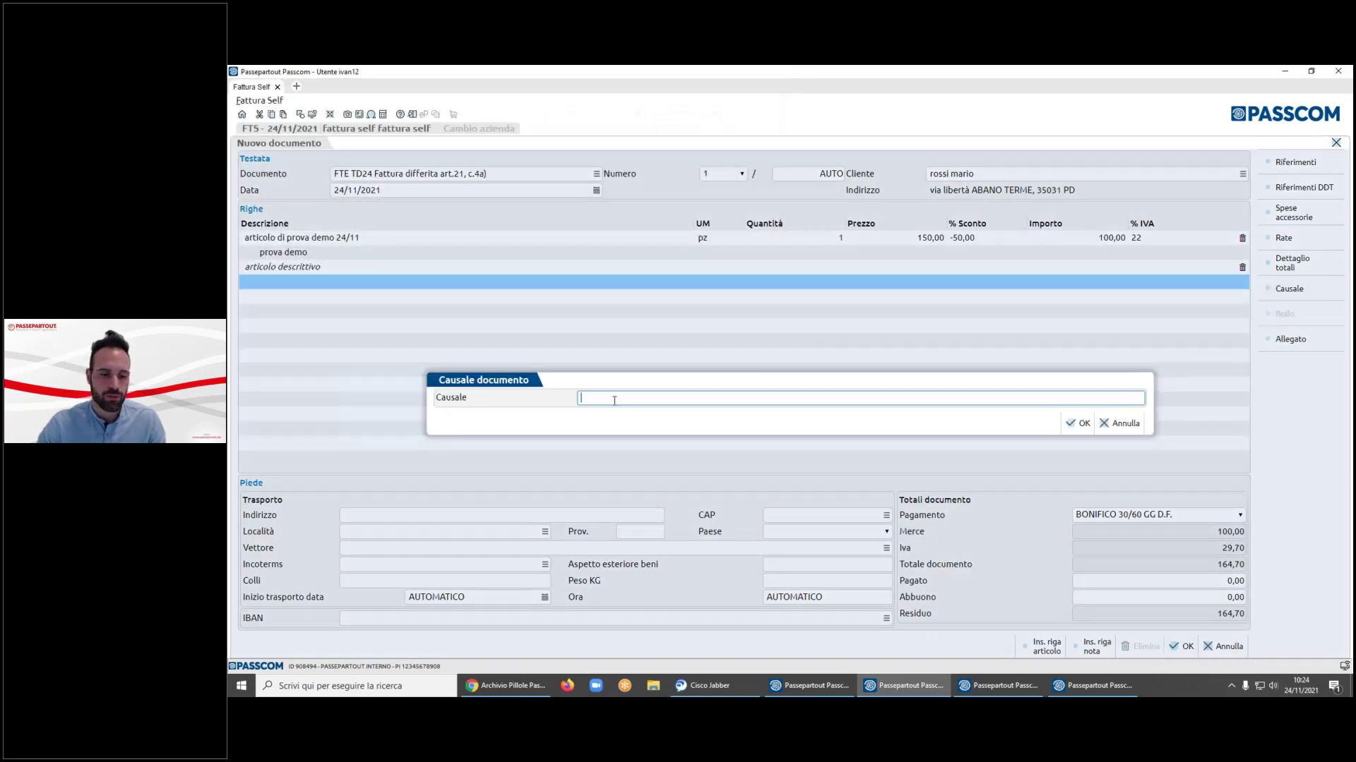
left_click(1116, 423)
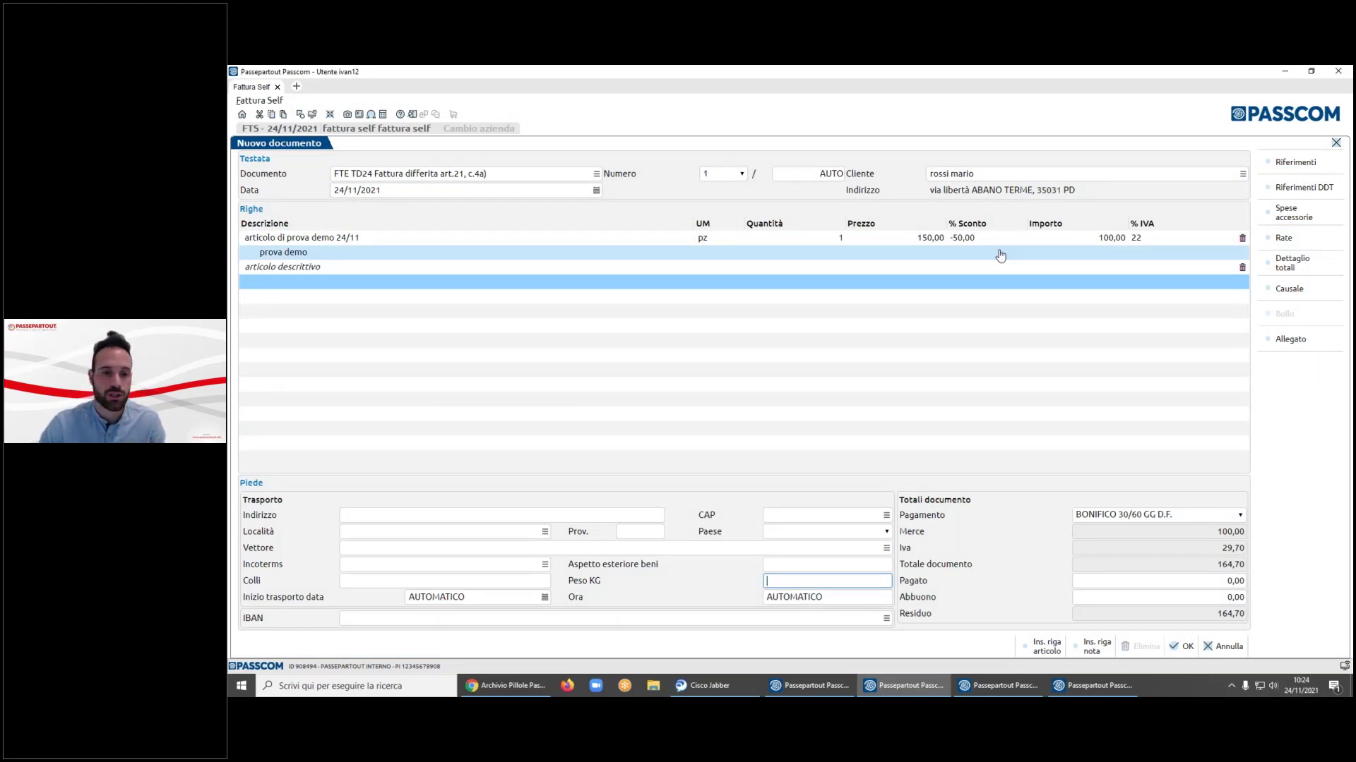
- Confirm the document references with Ordine acquisto type, then save the TD24 invoice as number 7
left_click(1296, 163)
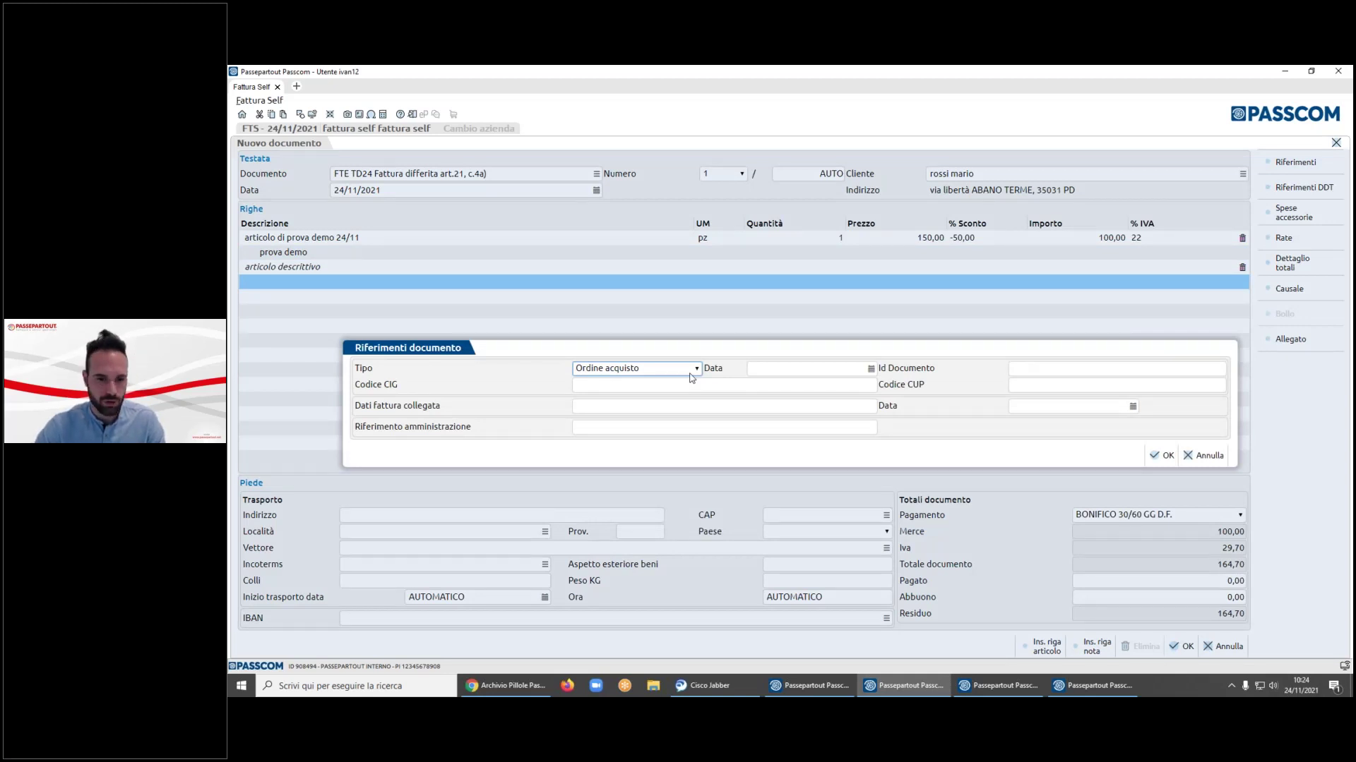
left_click(689, 373)
left_click(636, 380)
key("Down")
key("Down")
key("Down")
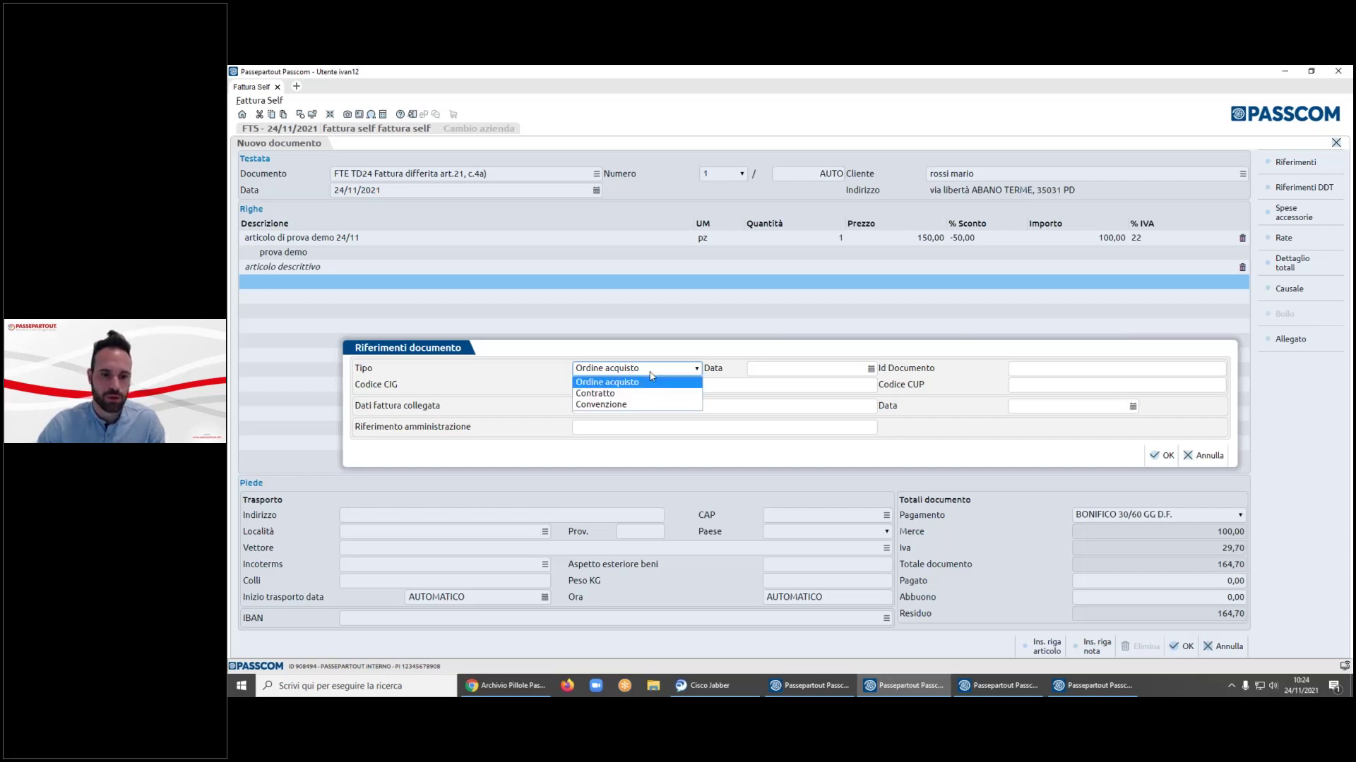
key("Tab")
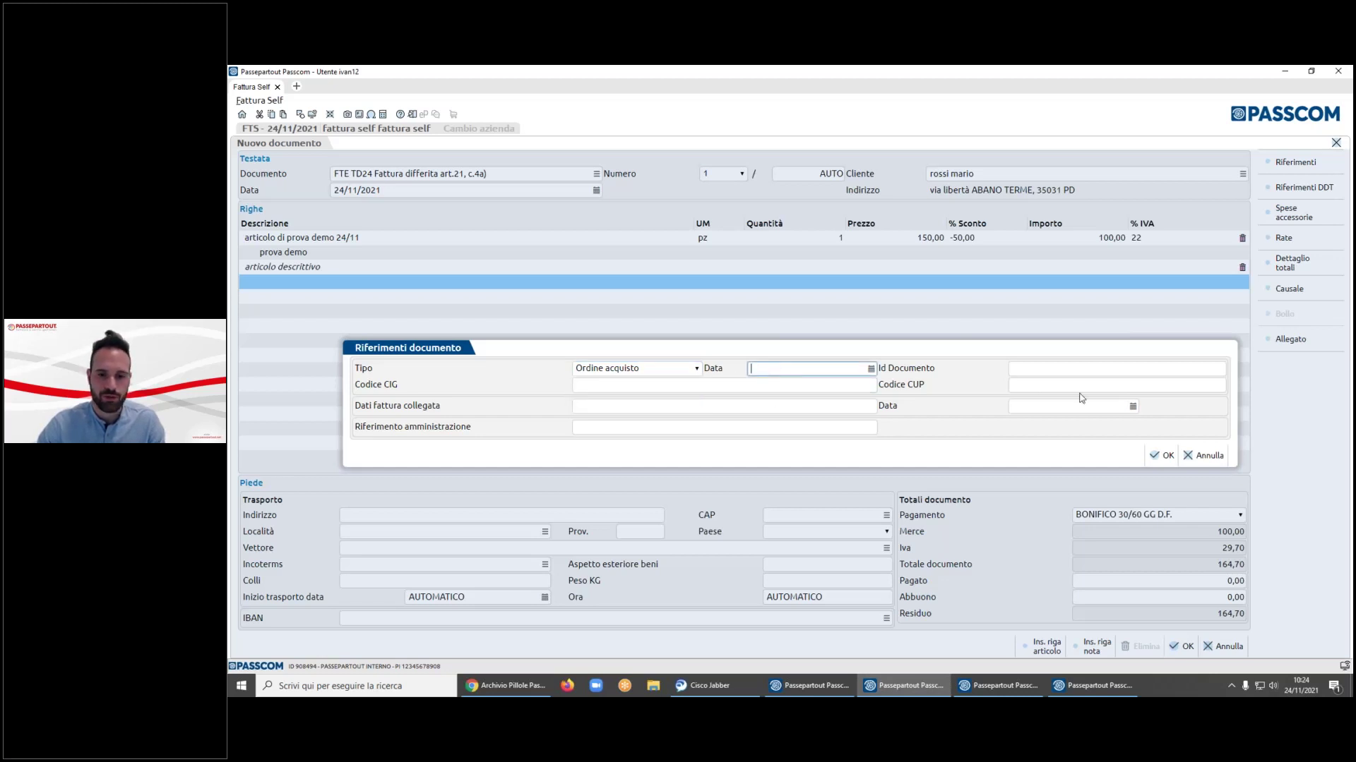
left_click(1098, 385)
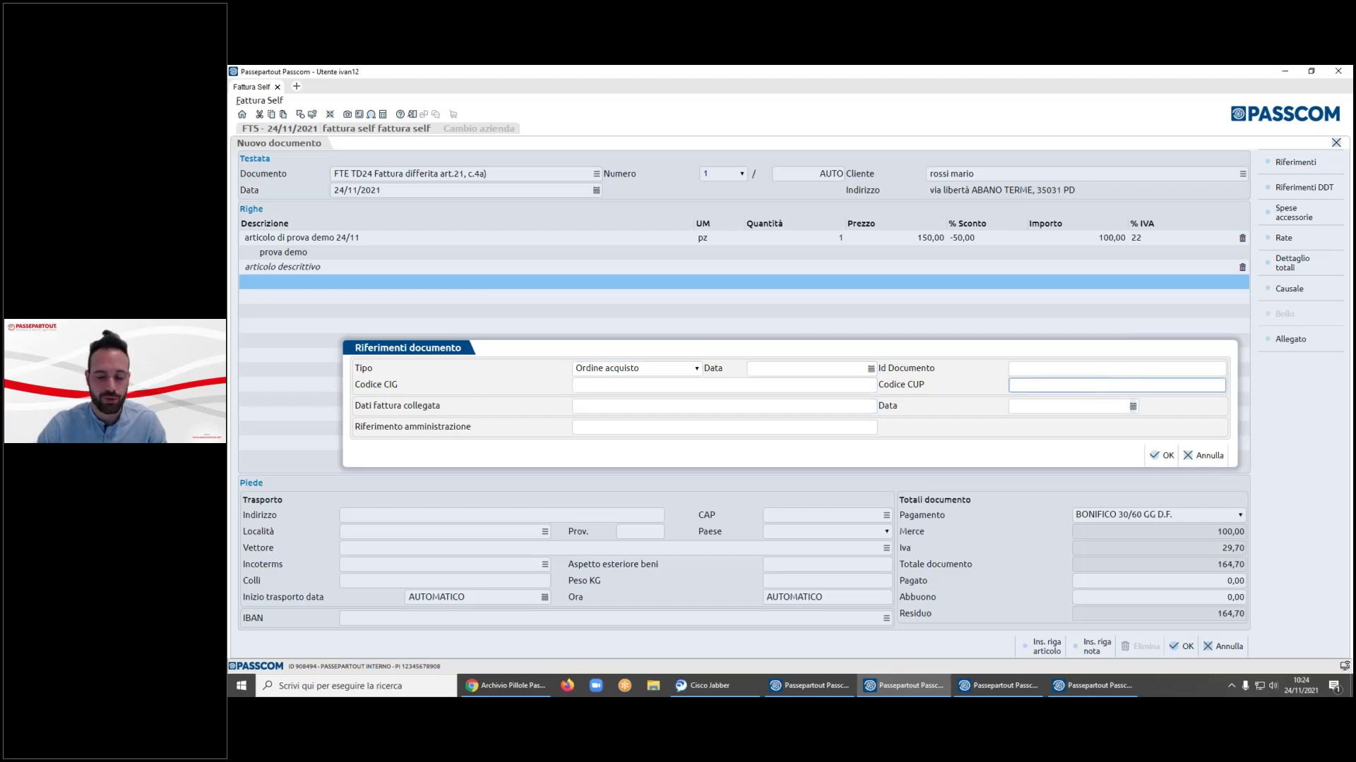
left_click(1161, 456)
left_click(1174, 648)
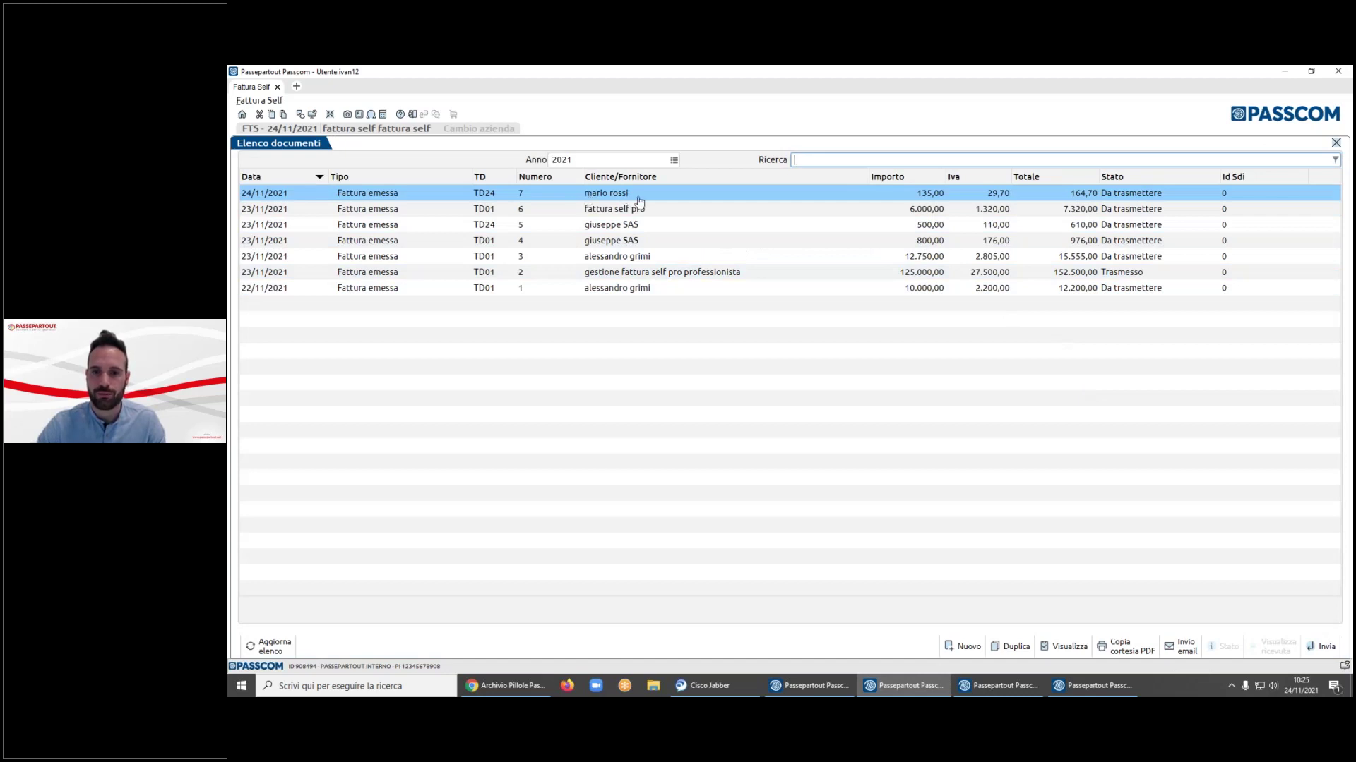
- View TD24 invoice 7 in Edge, then generate and review its courtesy PDF copy
left_click(1054, 646)
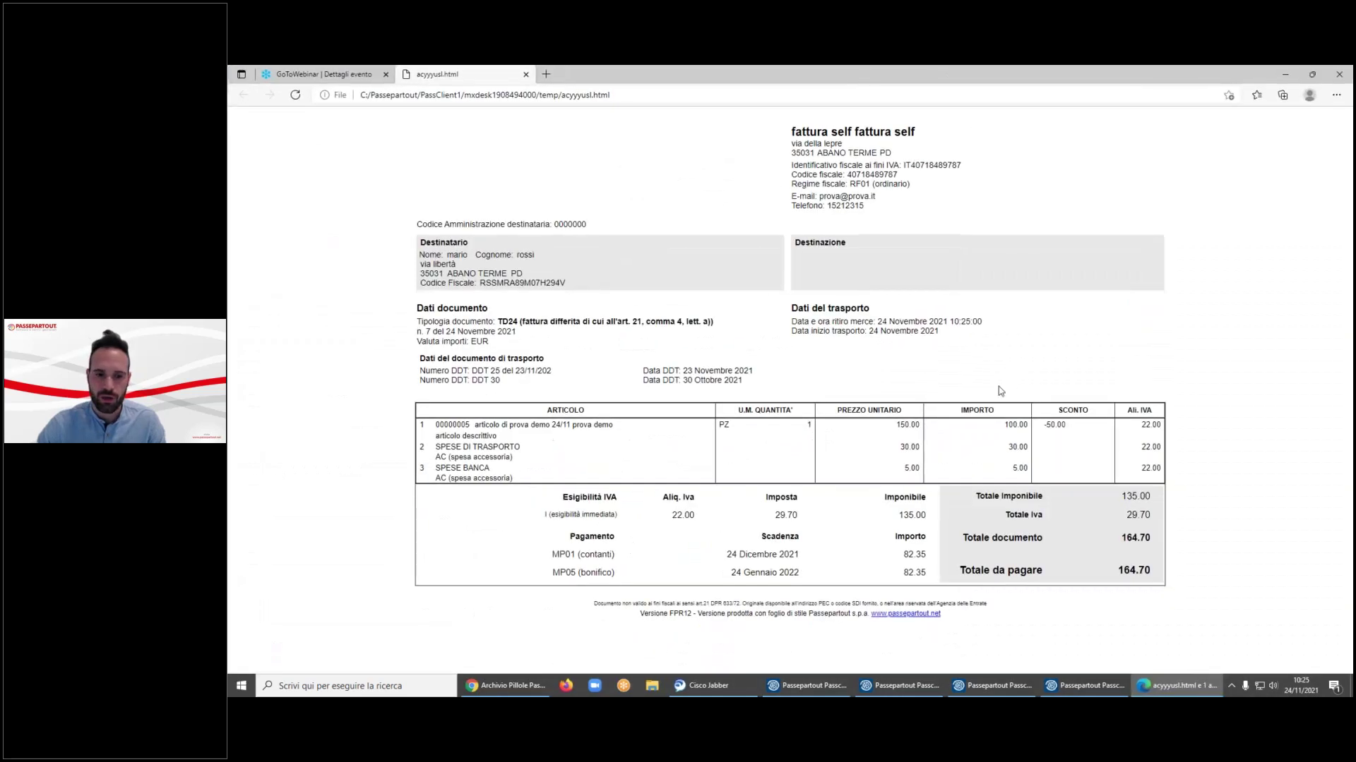
left_click(1286, 80)
left_click(1127, 655)
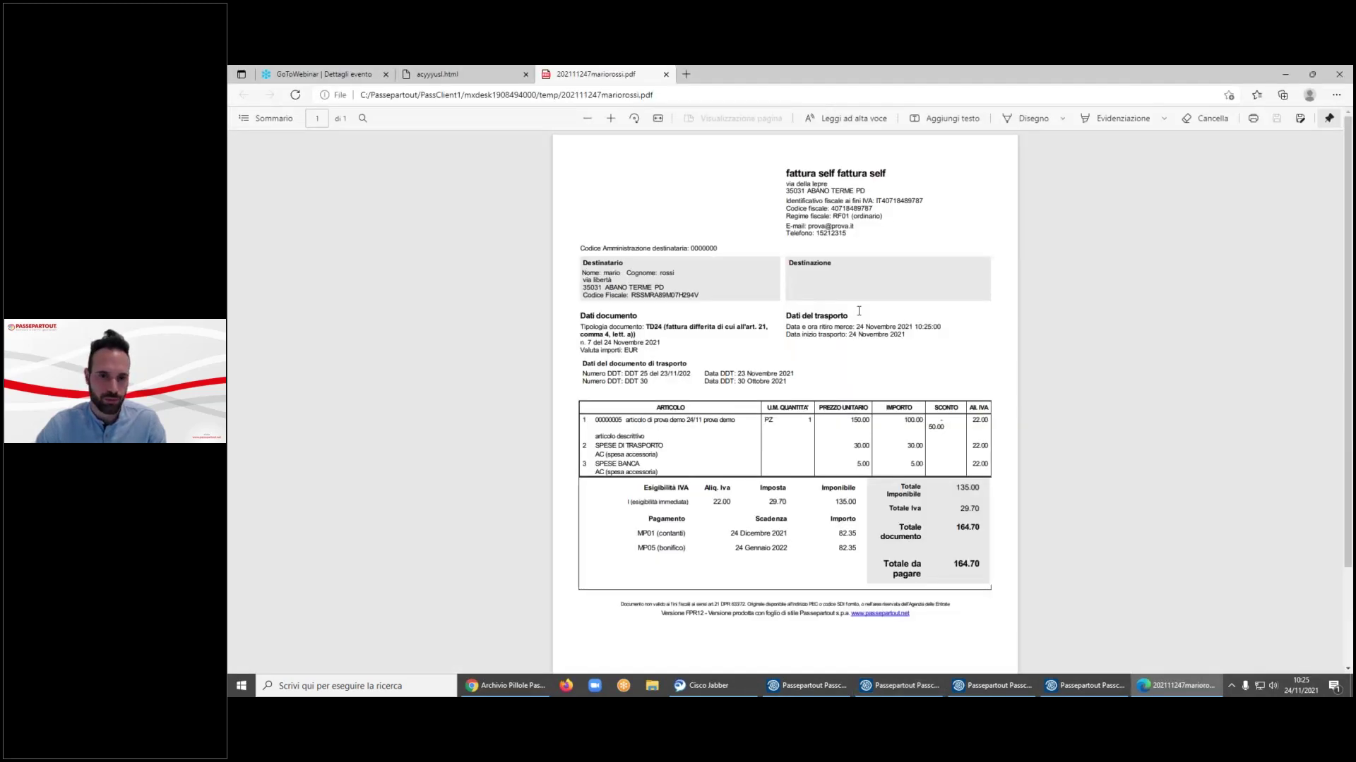
left_click_drag(583, 362, 792, 385)
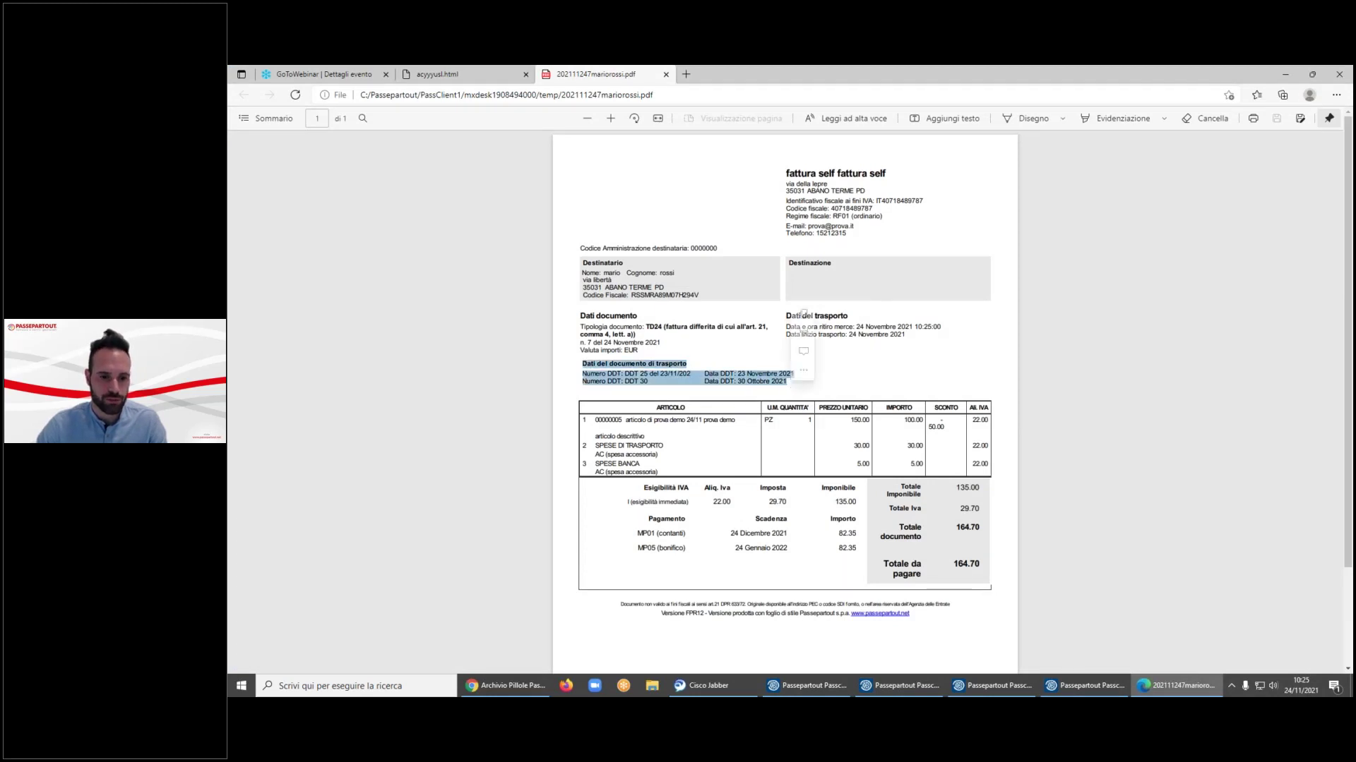
left_click(627, 421)
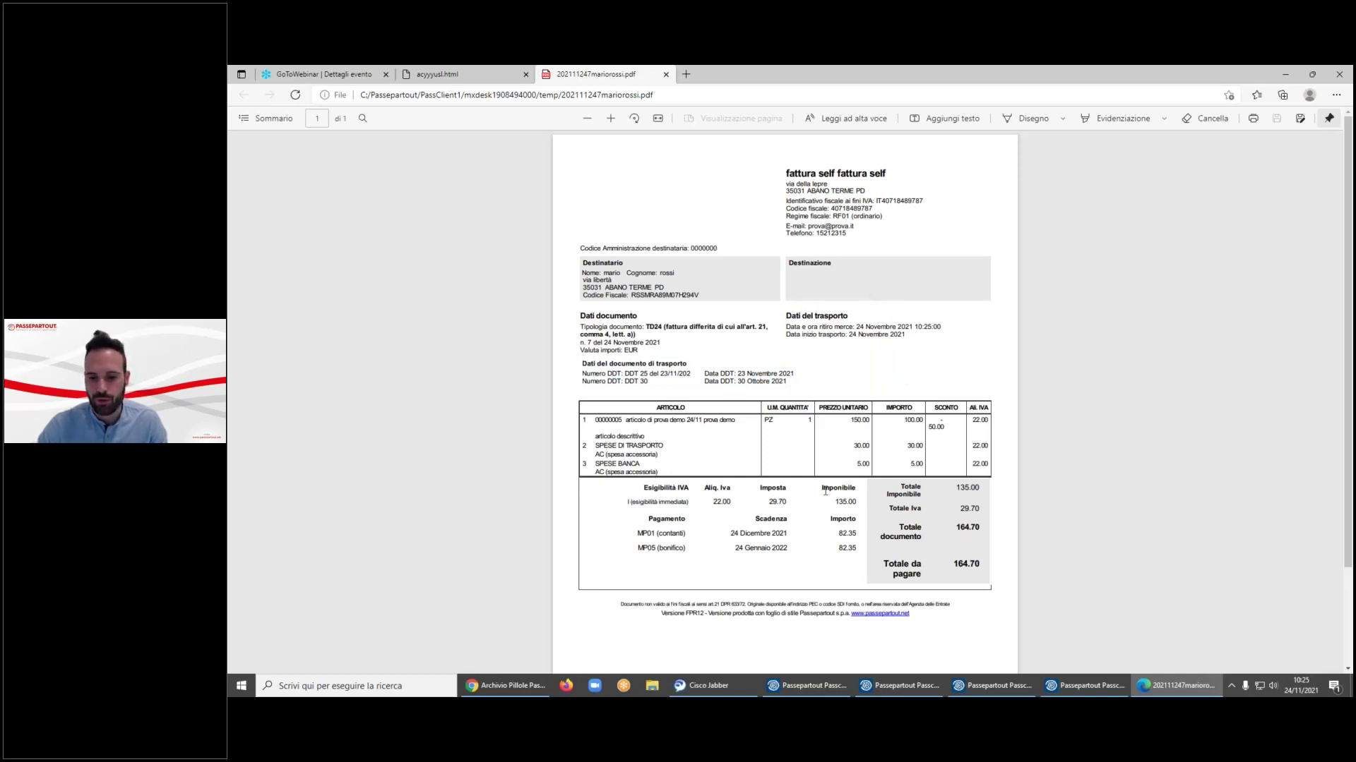
scroll(825, 491, "down", 2)
scroll(825, 491, "up", 2)
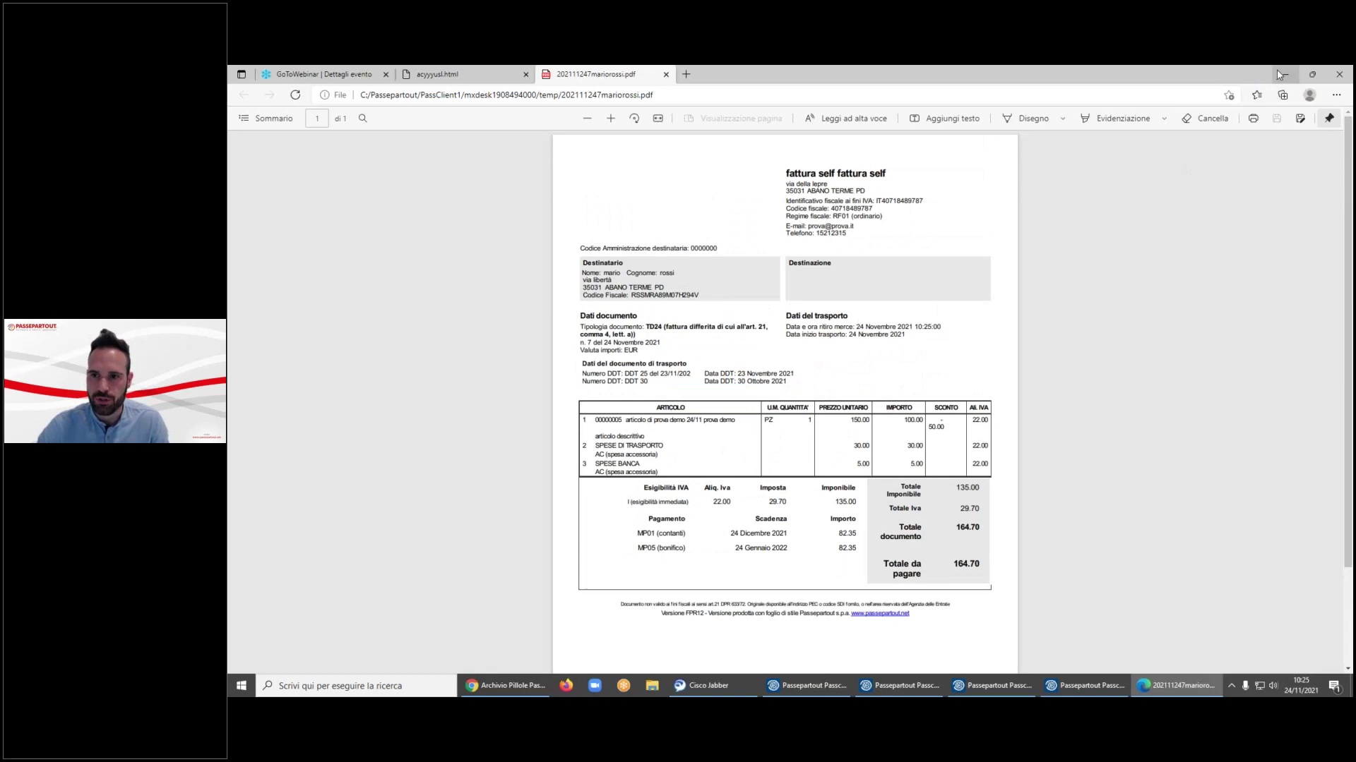
left_click(1278, 71)
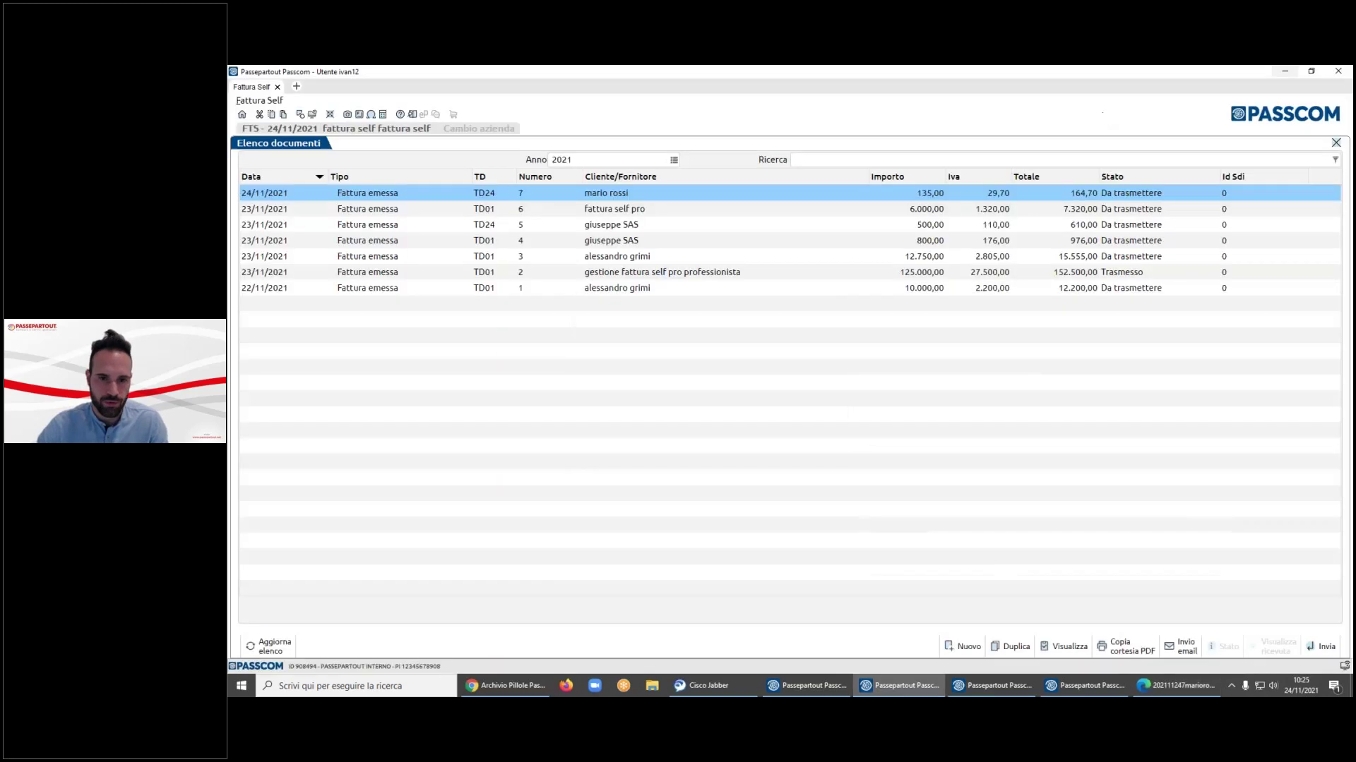
left_click(1184, 648)
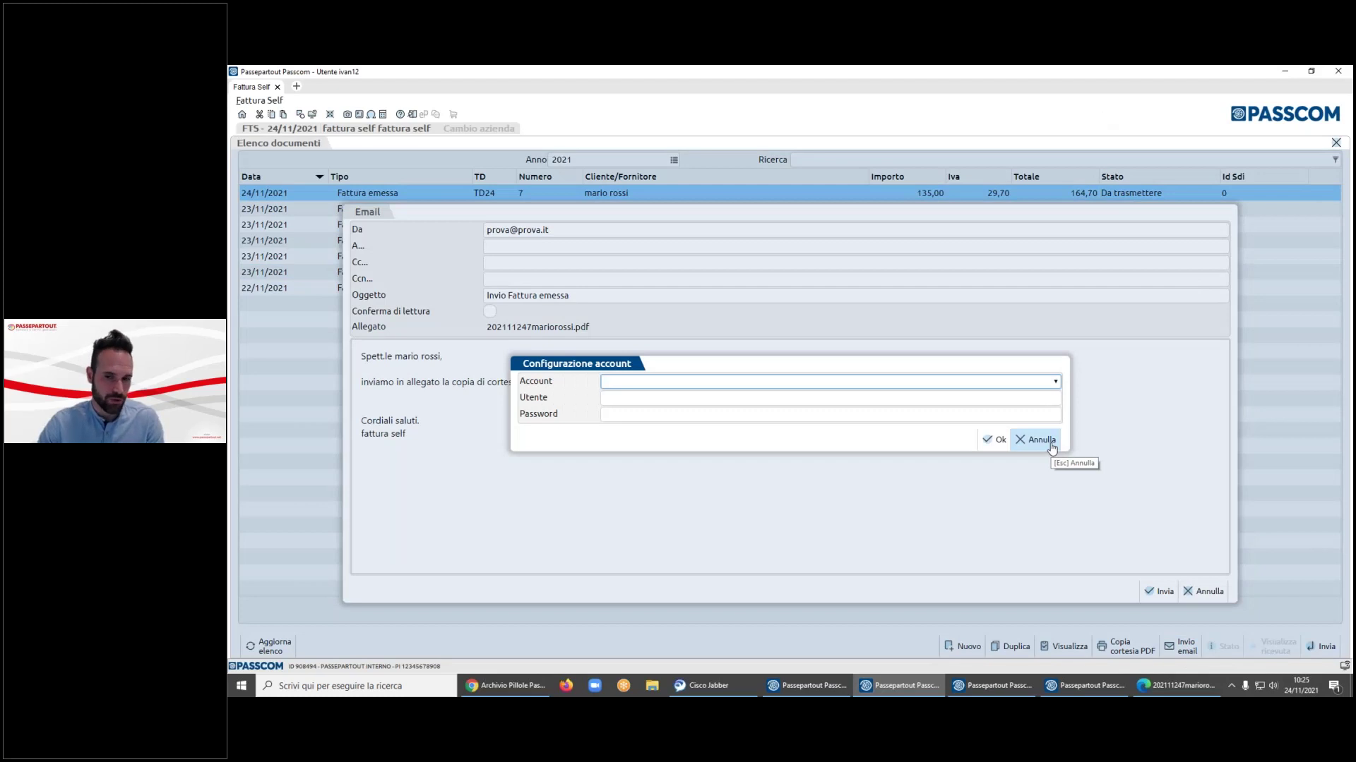
left_click(1038, 440)
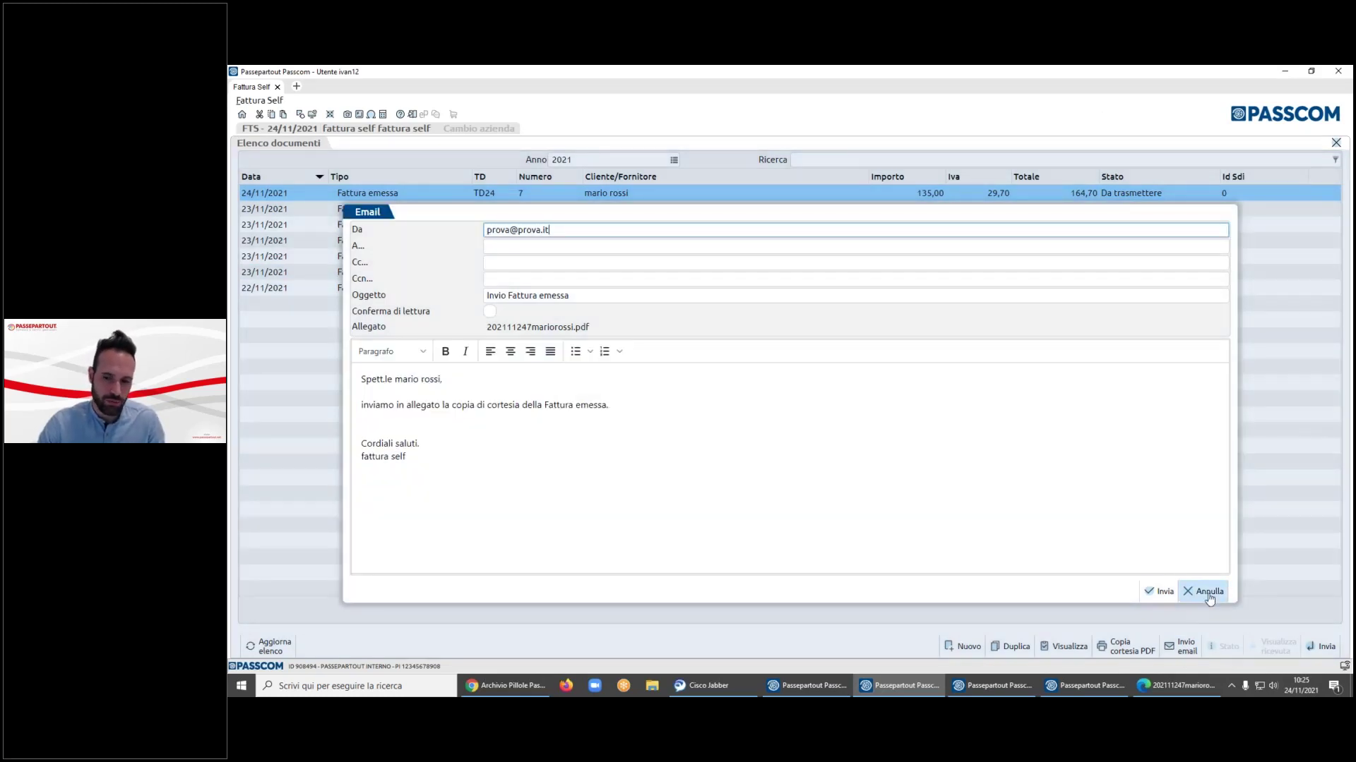
left_click(1204, 591)
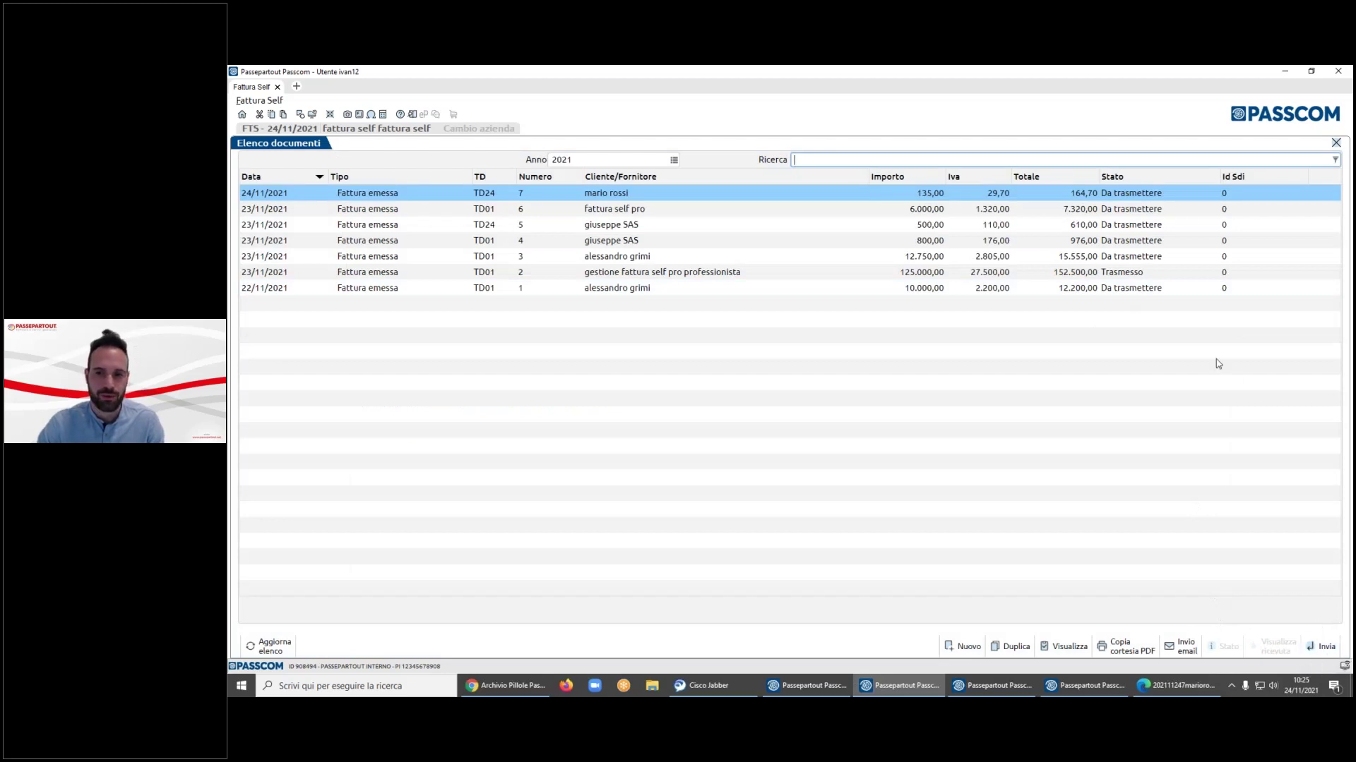
- Open the transmitted invoice 2 from the list for review, then close it
key("Down")
key("Down")
key("Down")
key("Down")
key("Down")
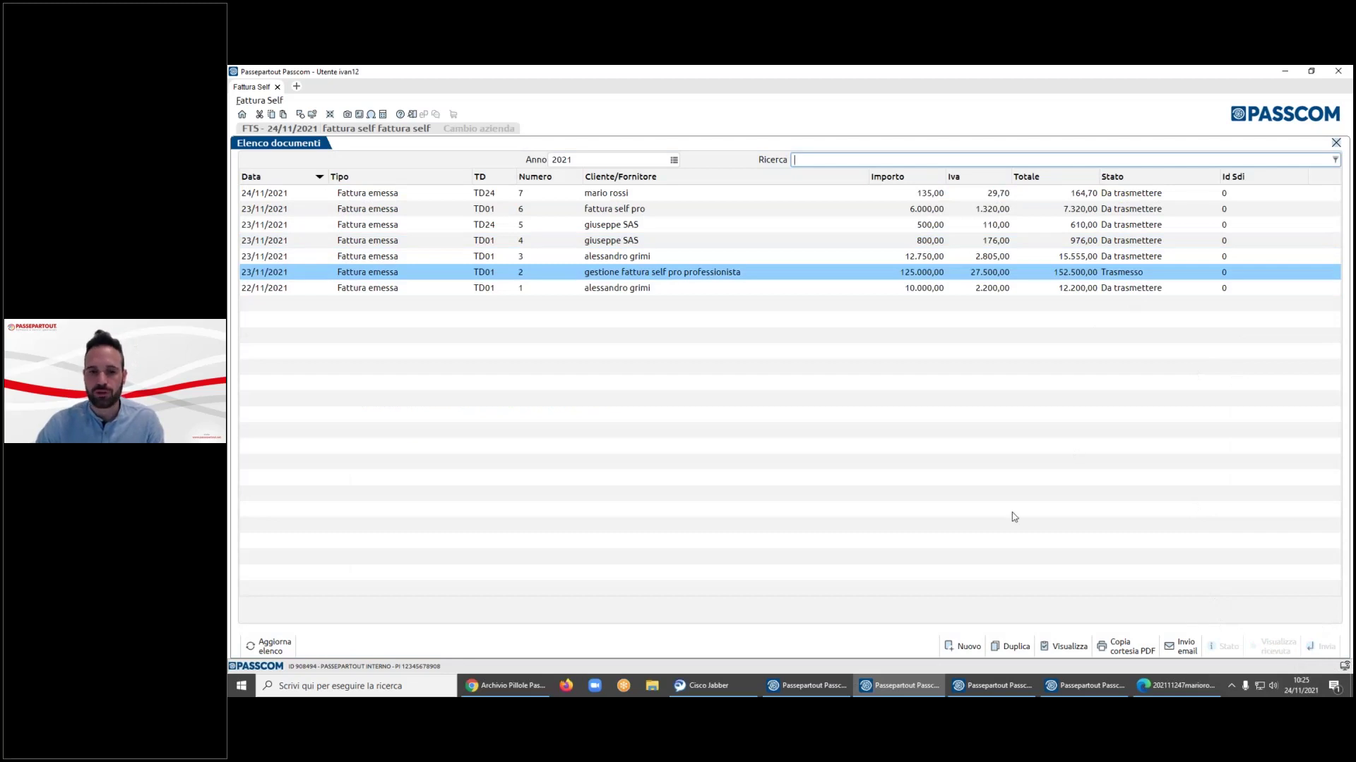
key("Return")
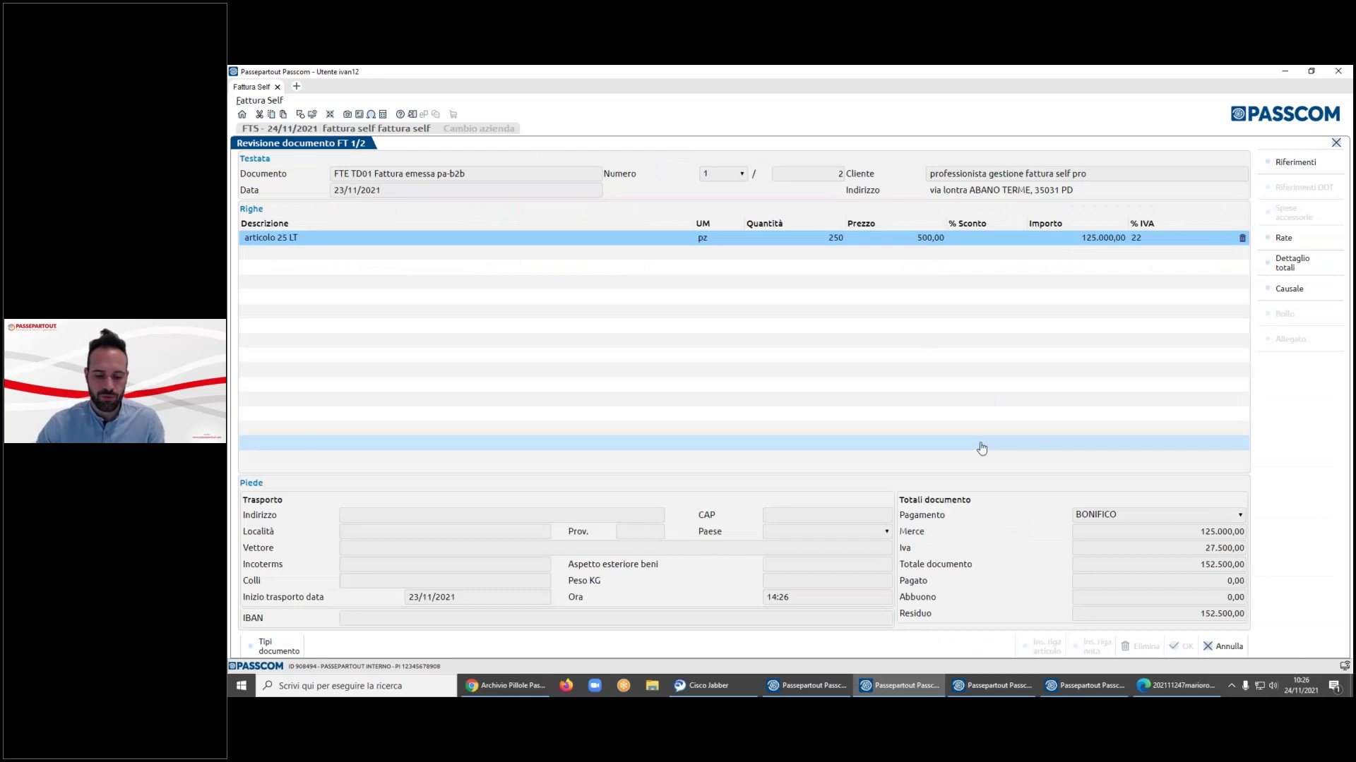
key("Escape")
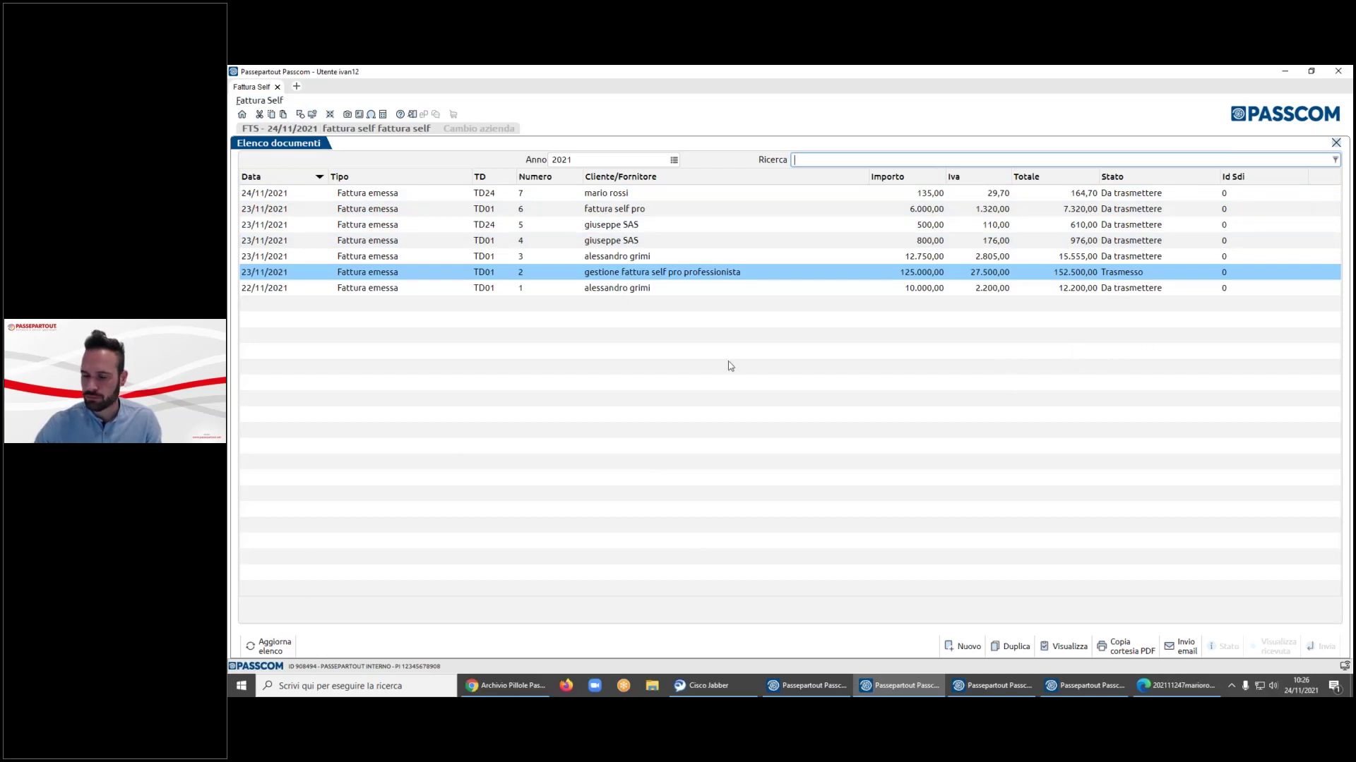
key("Down")
key("Up")
key("Up")
key("Up")
key("Up")
key("Up")
key("Up")
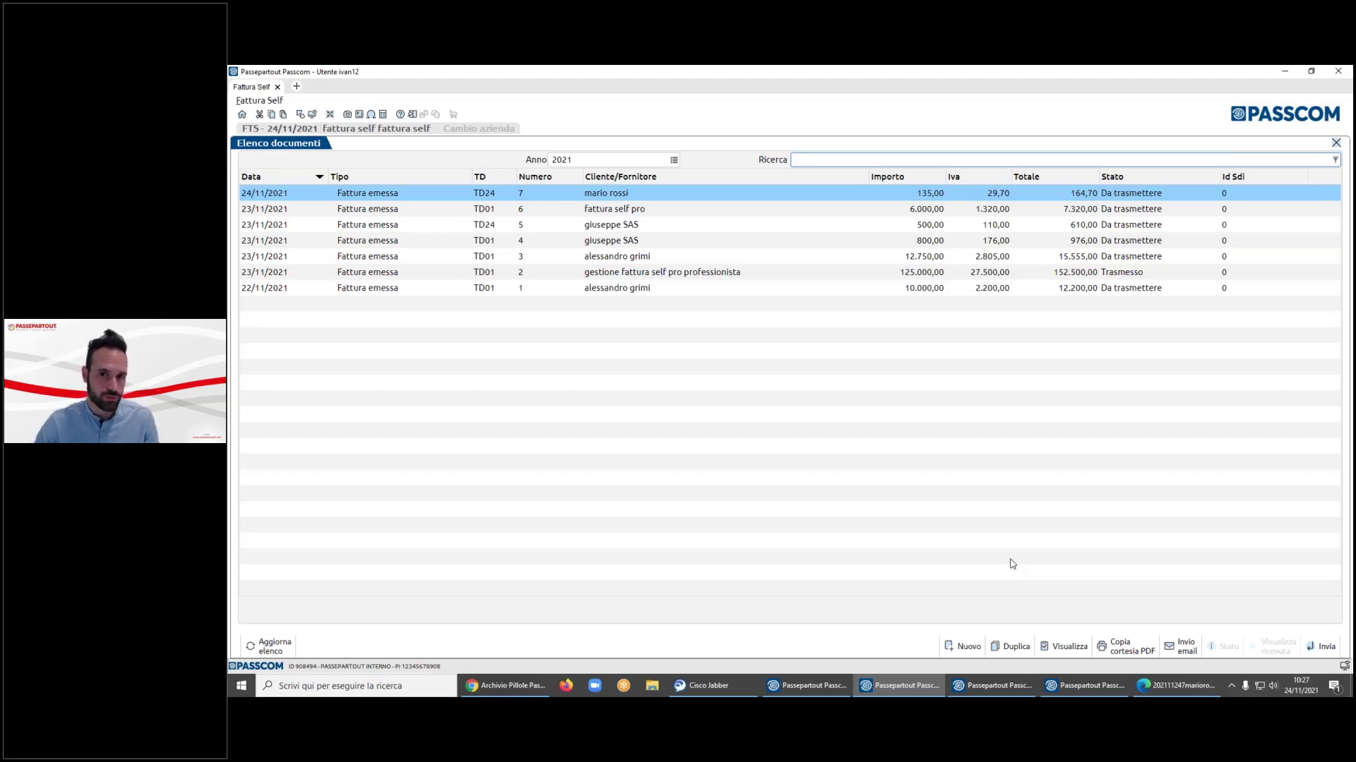
- In Fattura Self Pro, view received invoice 2, add note 'nota demop' and mark it read
left_click(999, 688)
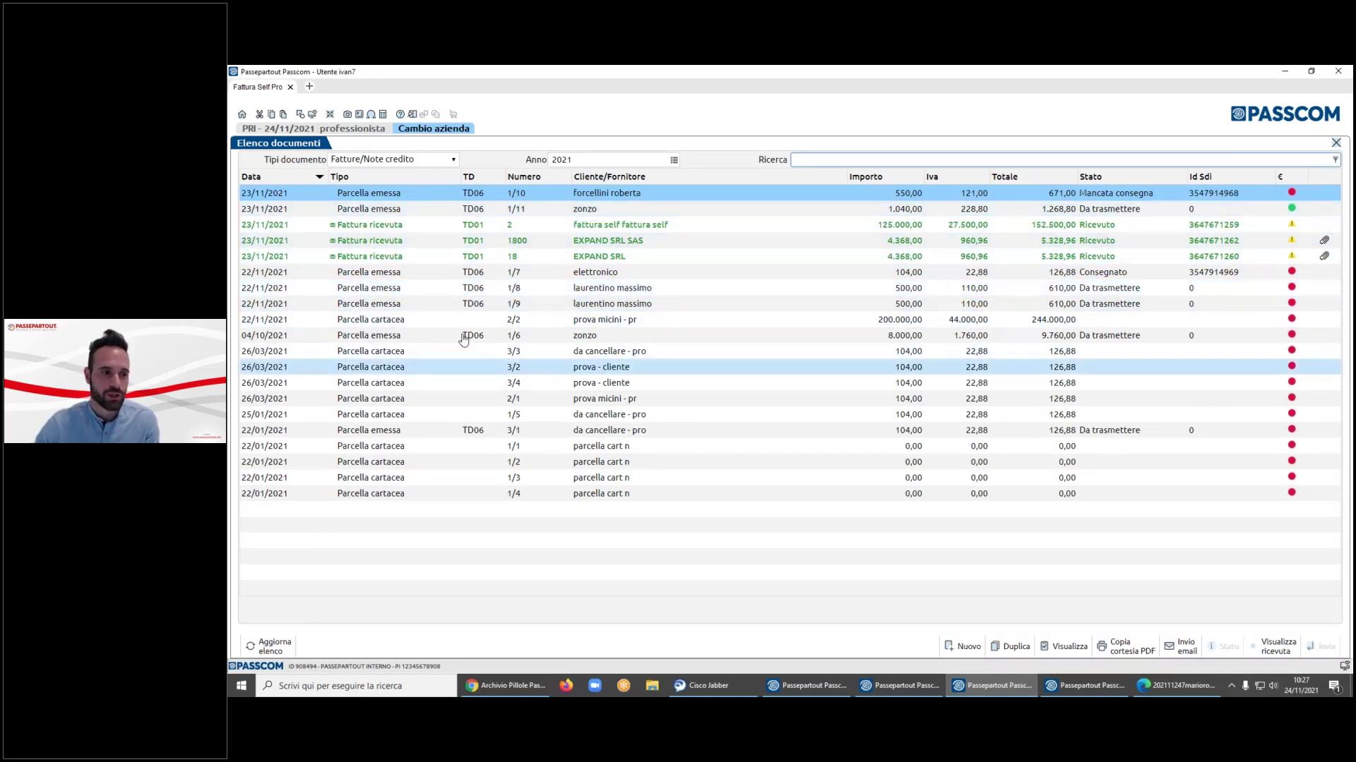
key("Down")
key("Down")
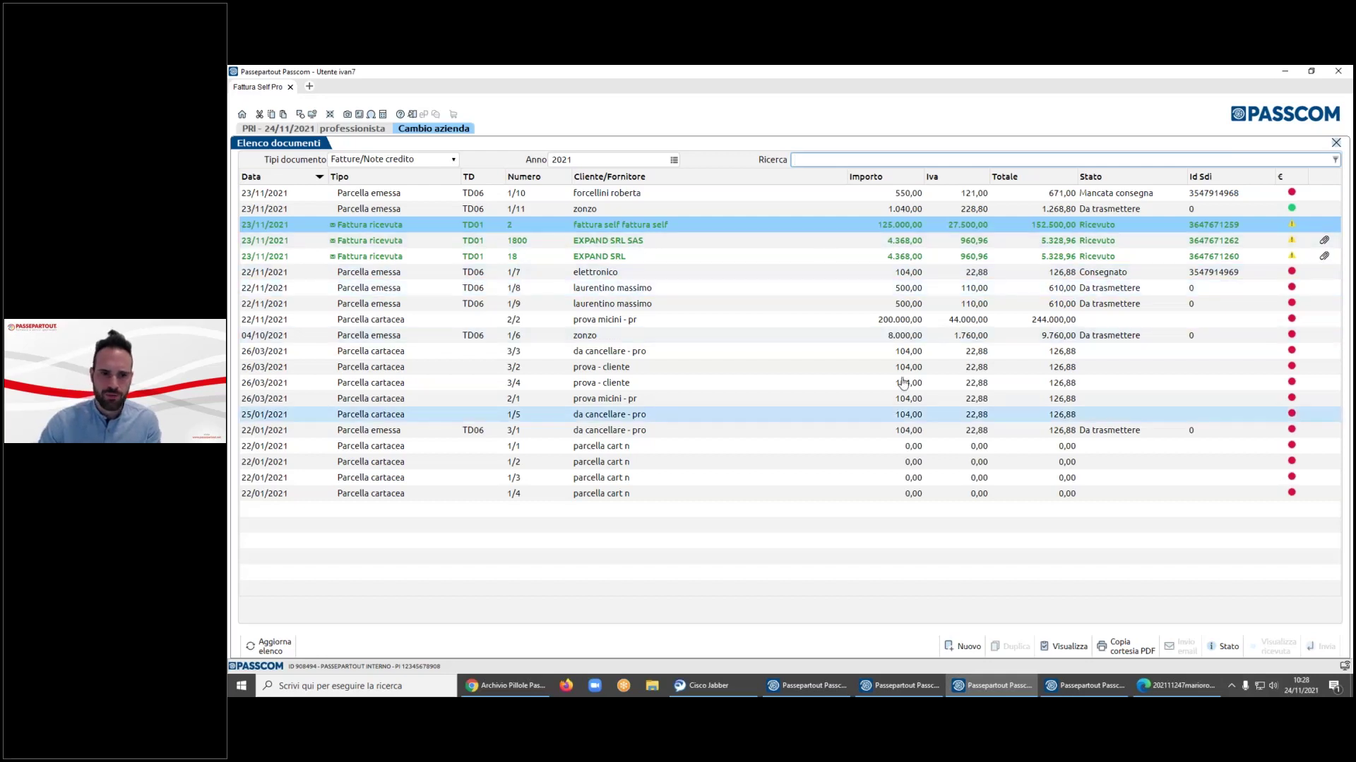
key("Return")
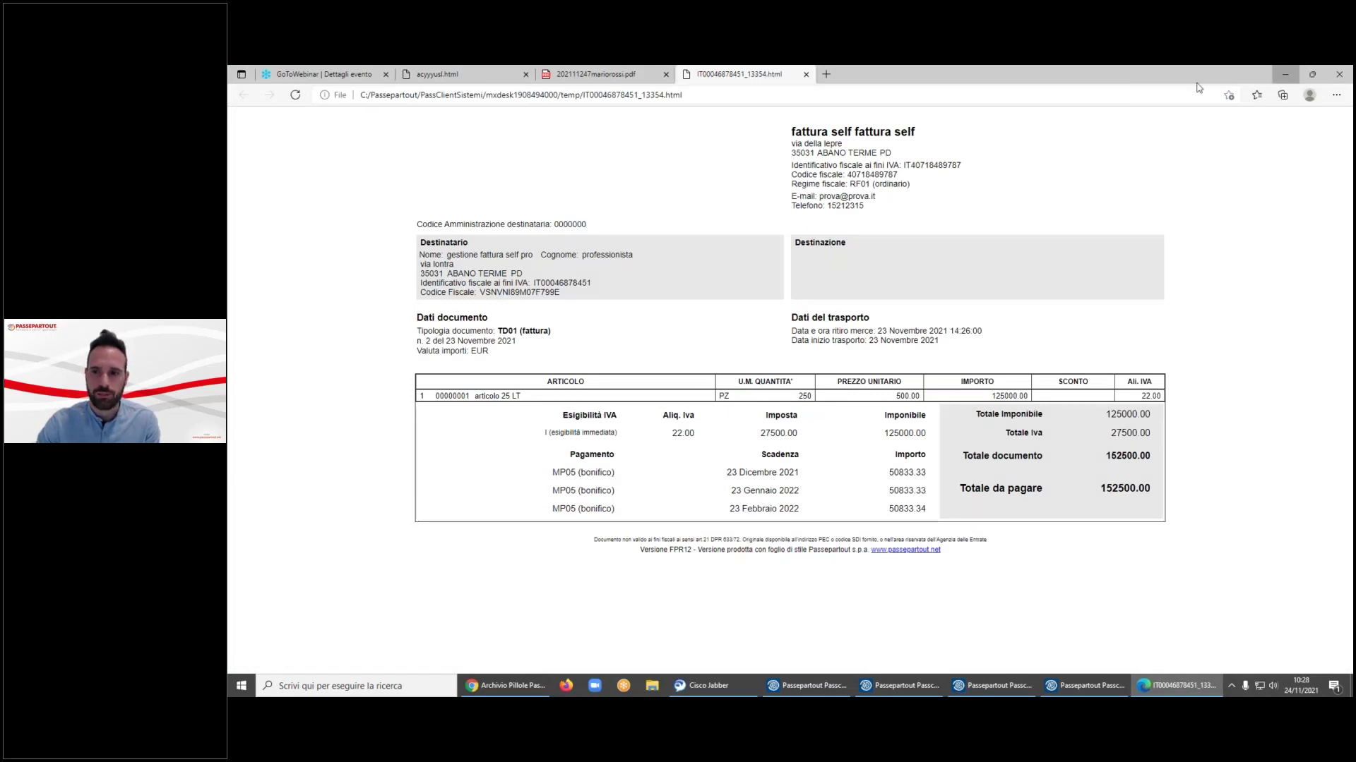
left_click(1285, 74)
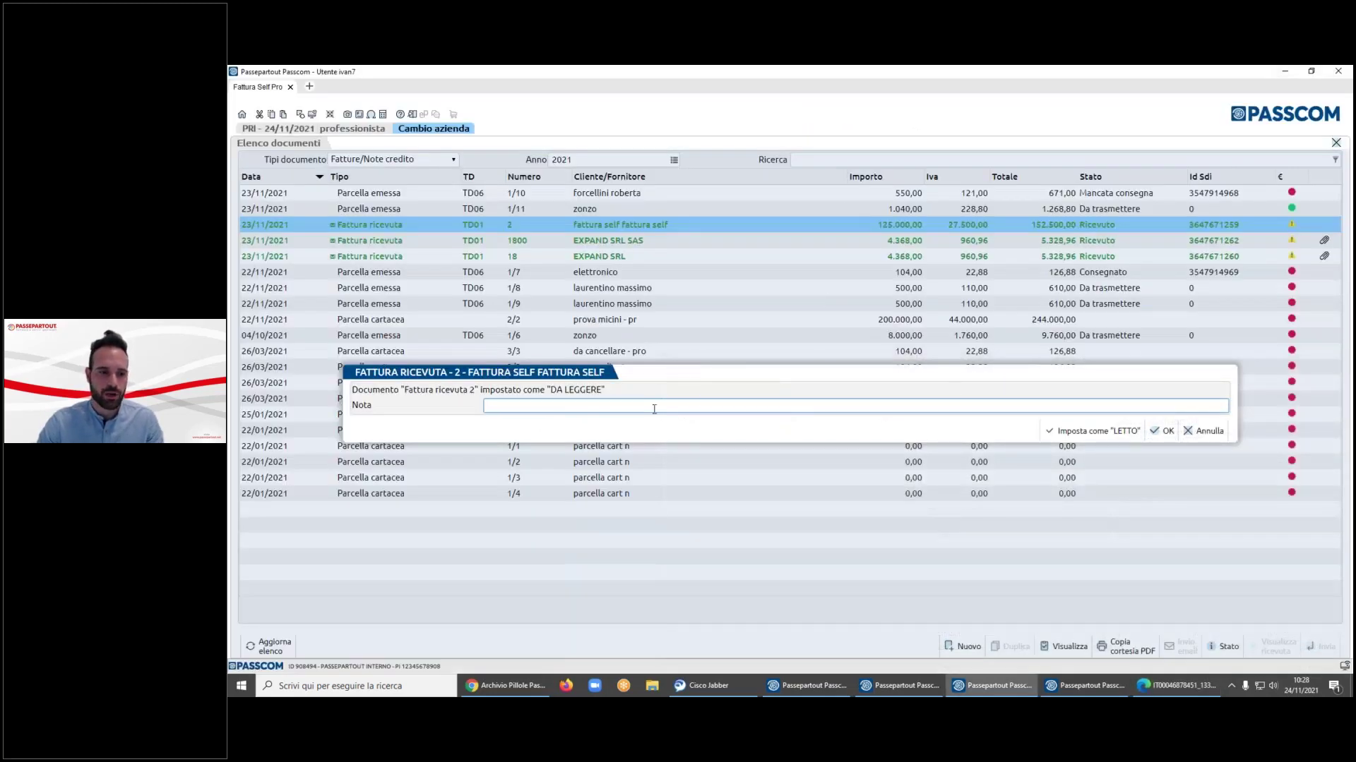
type("nota demop")
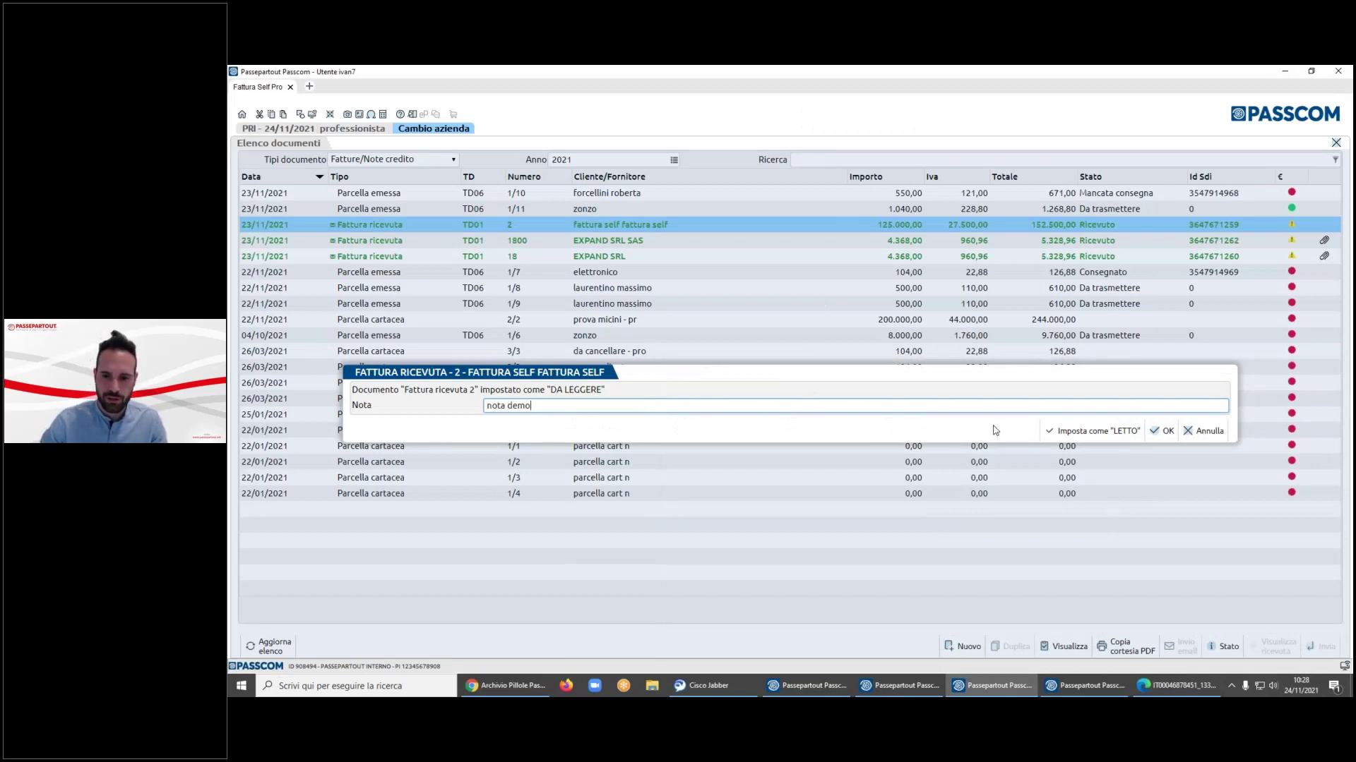
left_click(1093, 431)
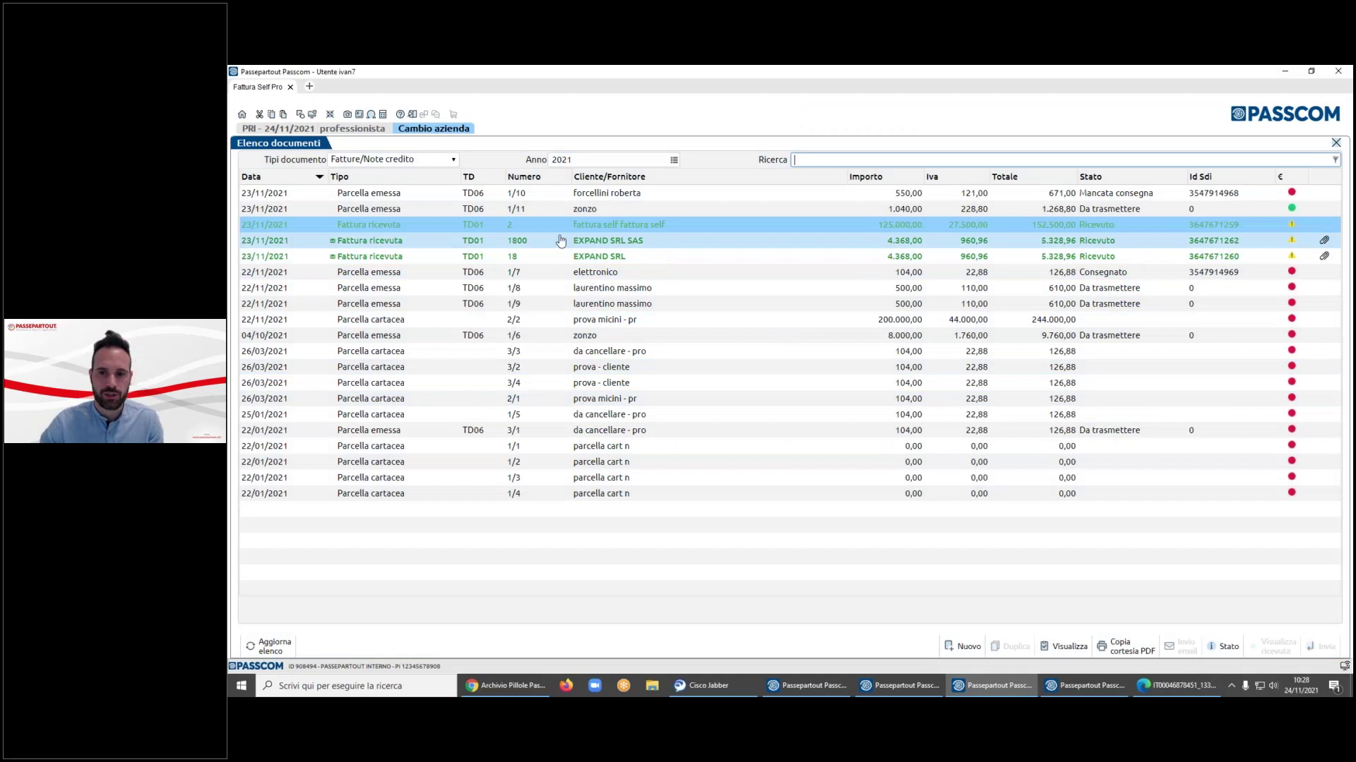
left_click(664, 241)
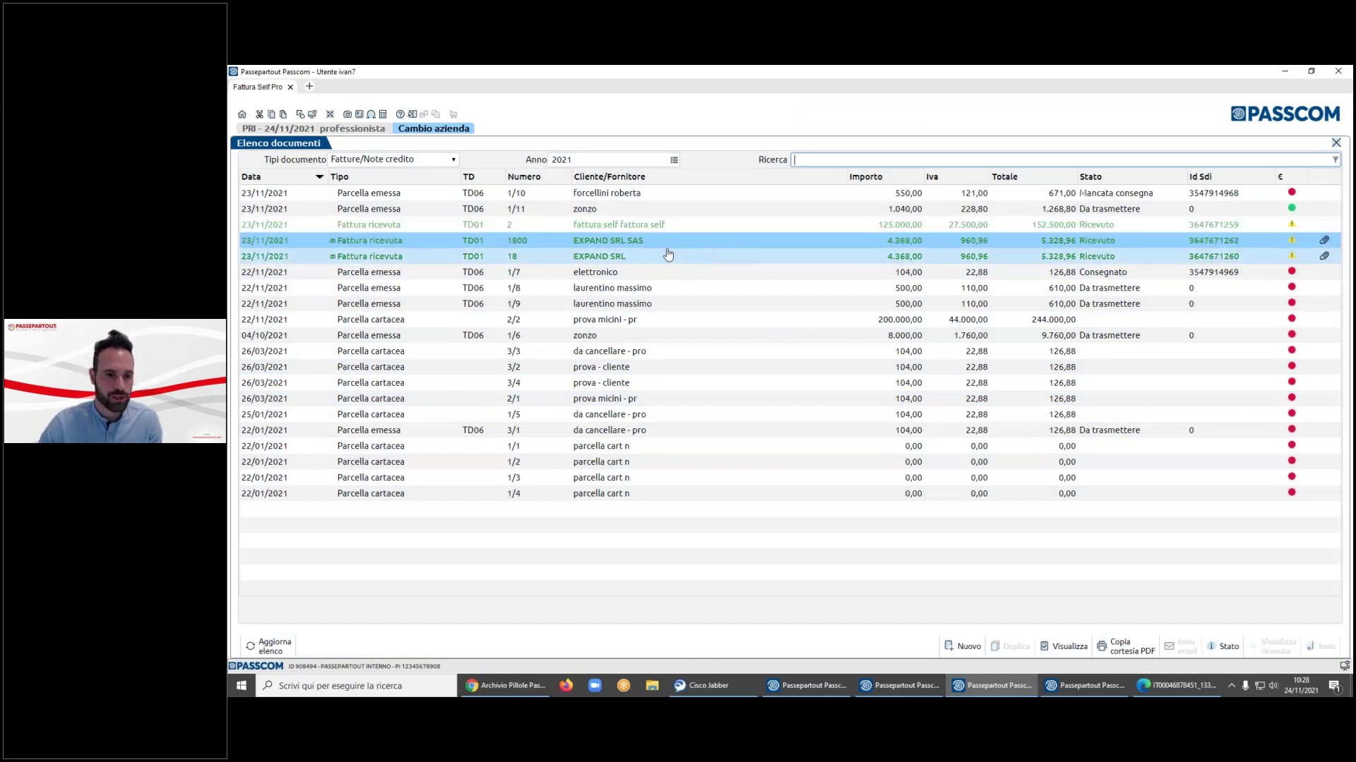
- Browse the received invoices and type filters, then create a new FTE TD06 document
key("Up")
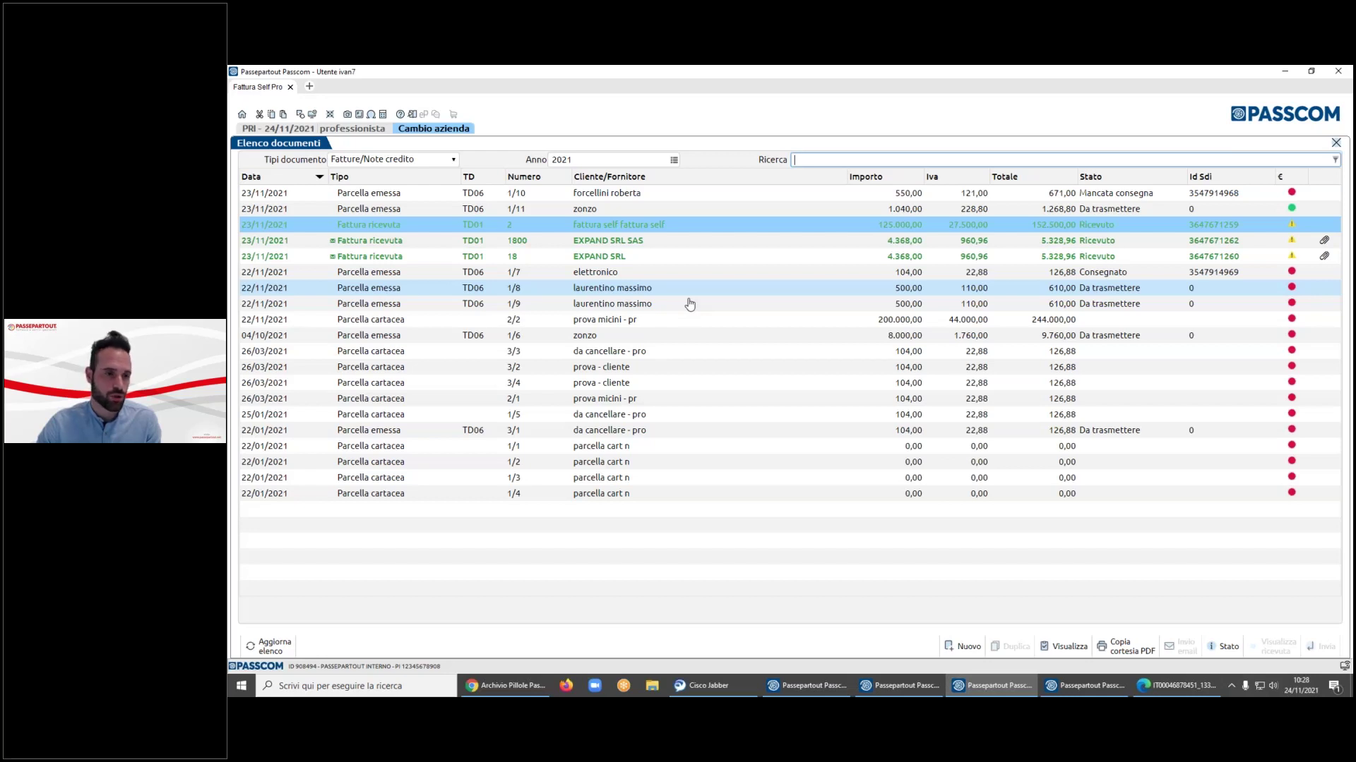
key("Down")
key("Down")
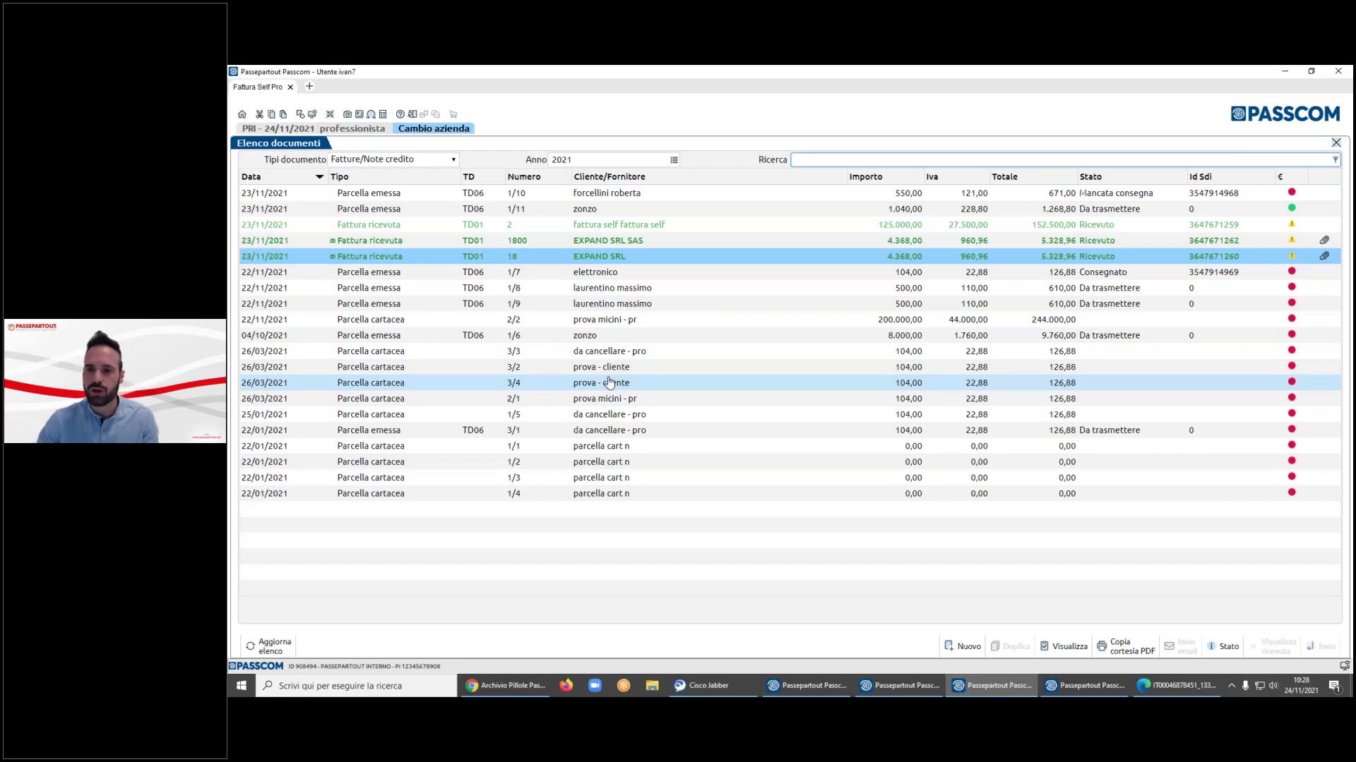
left_click(392, 159)
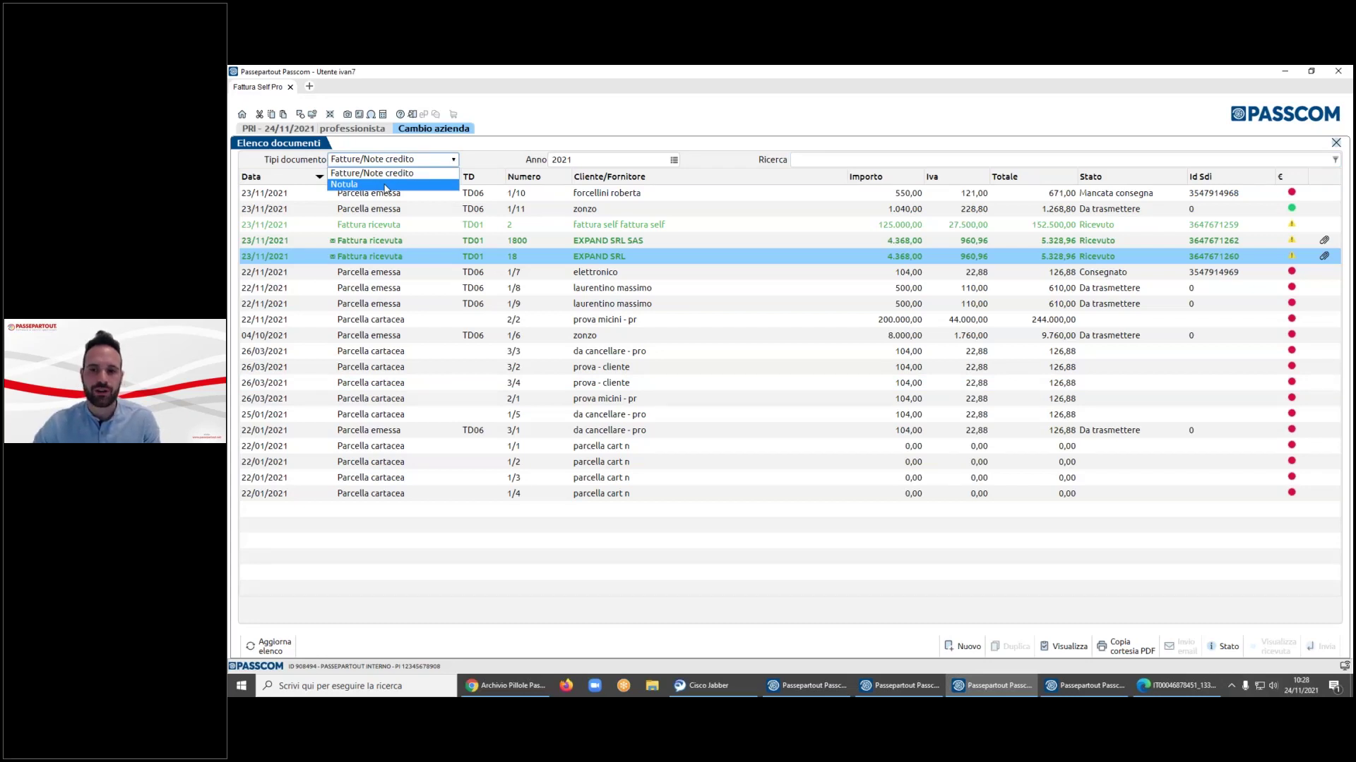
left_click(1295, 198)
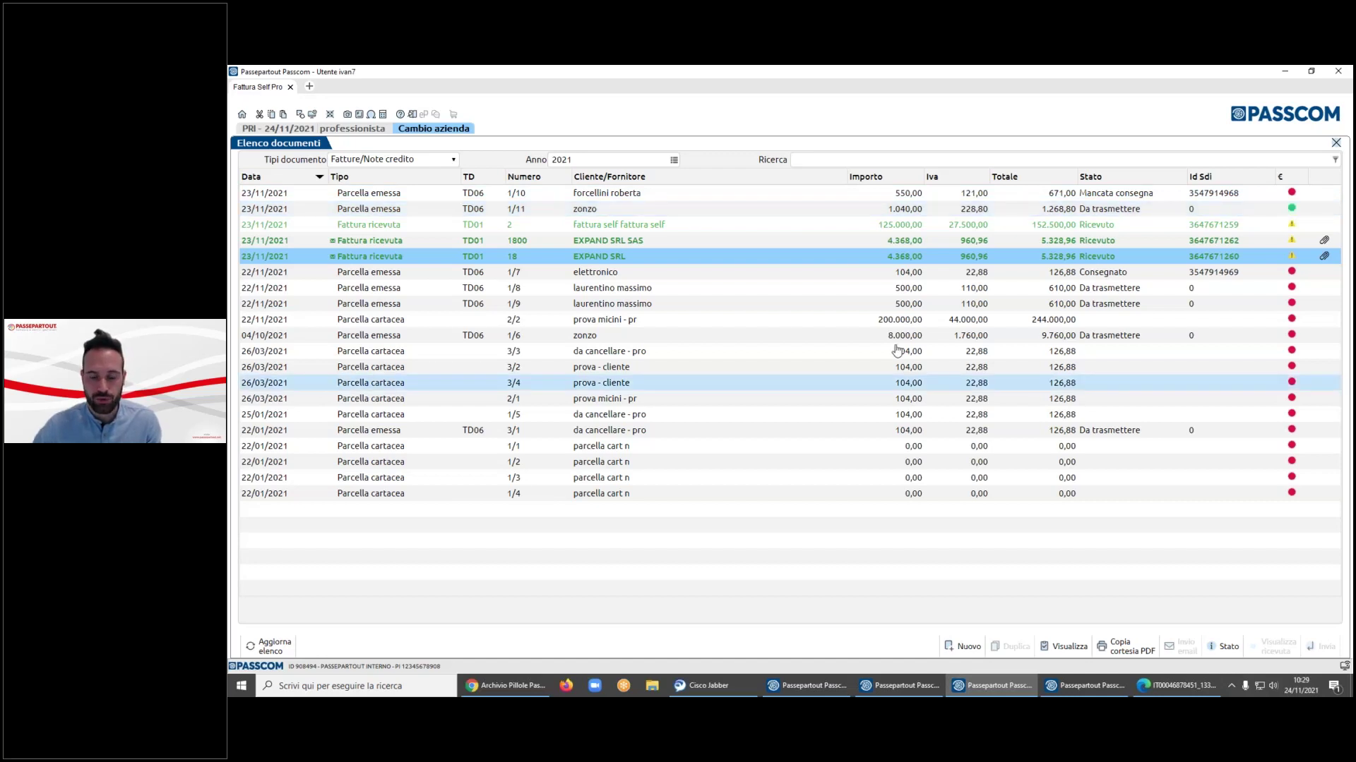
left_click(963, 646)
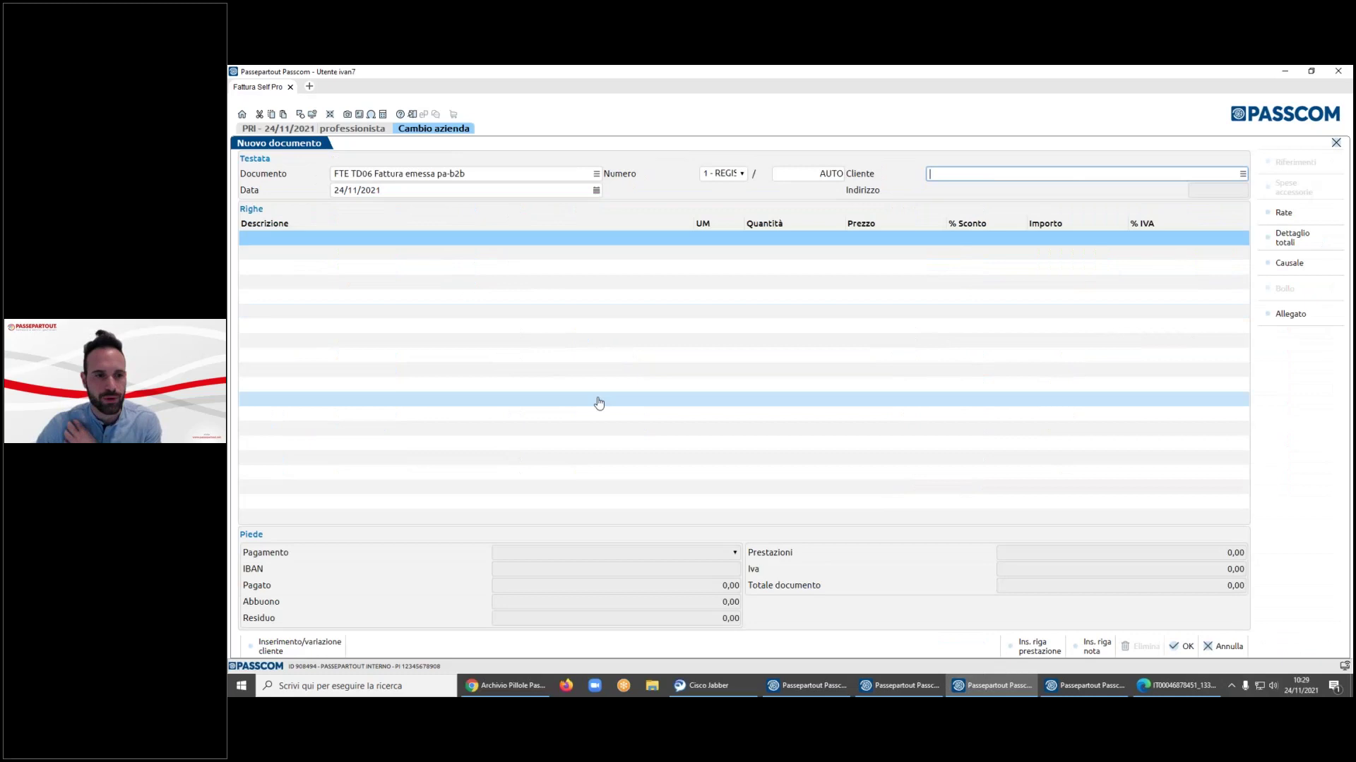
- Change the new document's type to Parcella (FT TD06), keeping numbering register 1
left_click(428, 173)
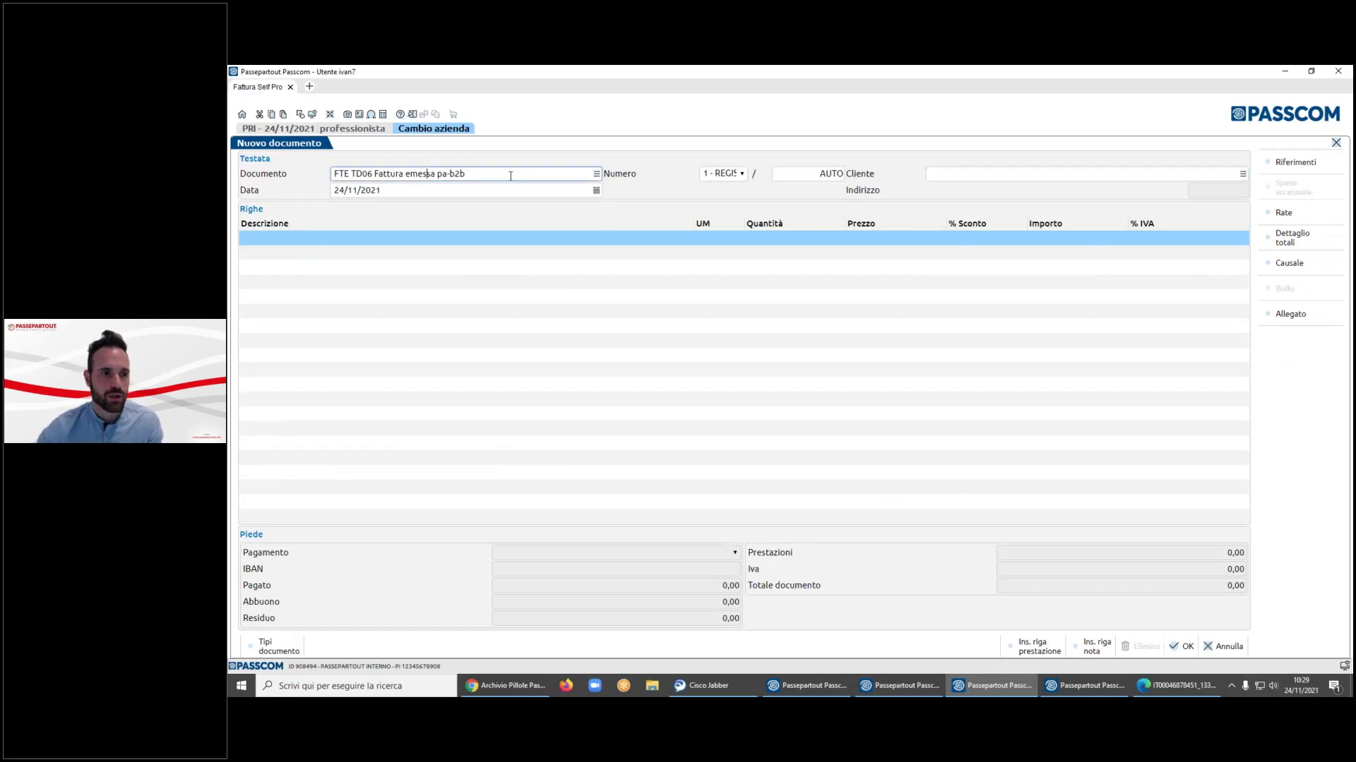
left_click(596, 175)
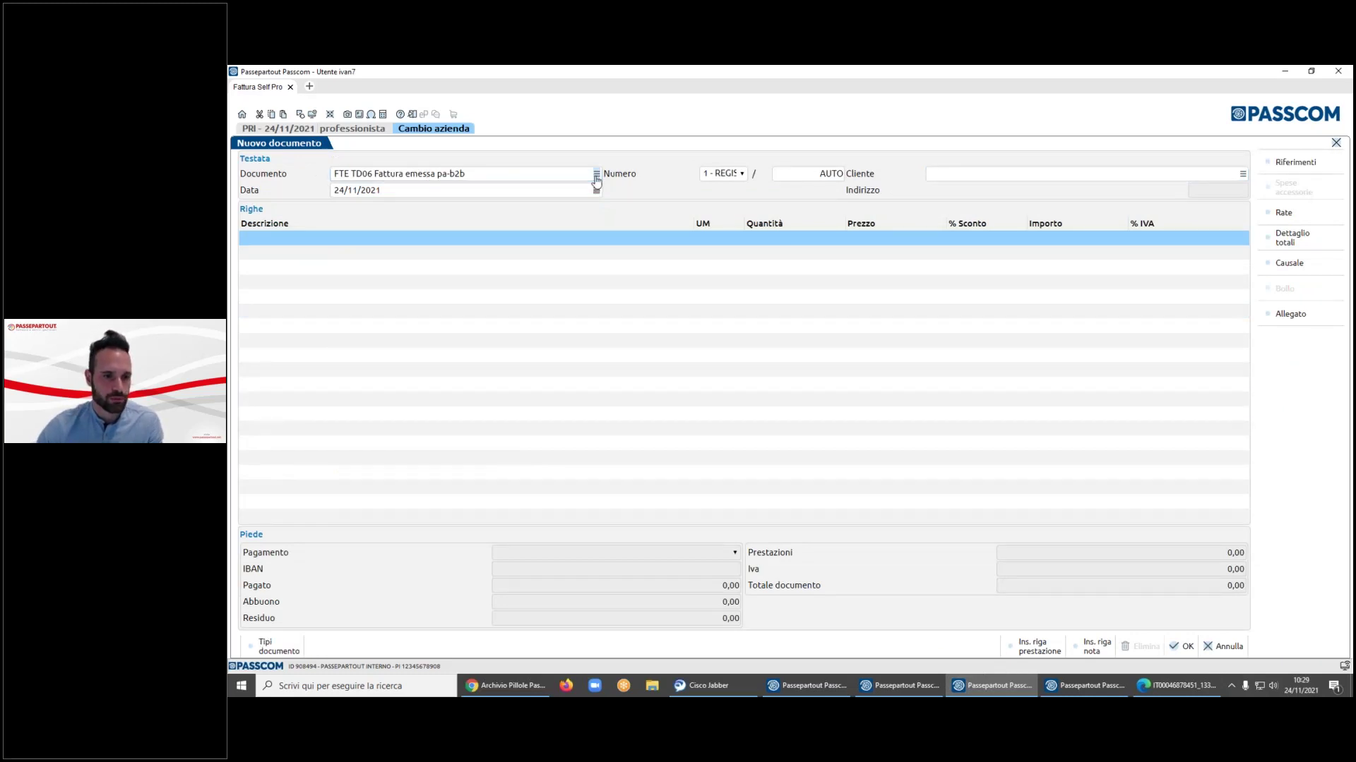
key("Down")
key("Up")
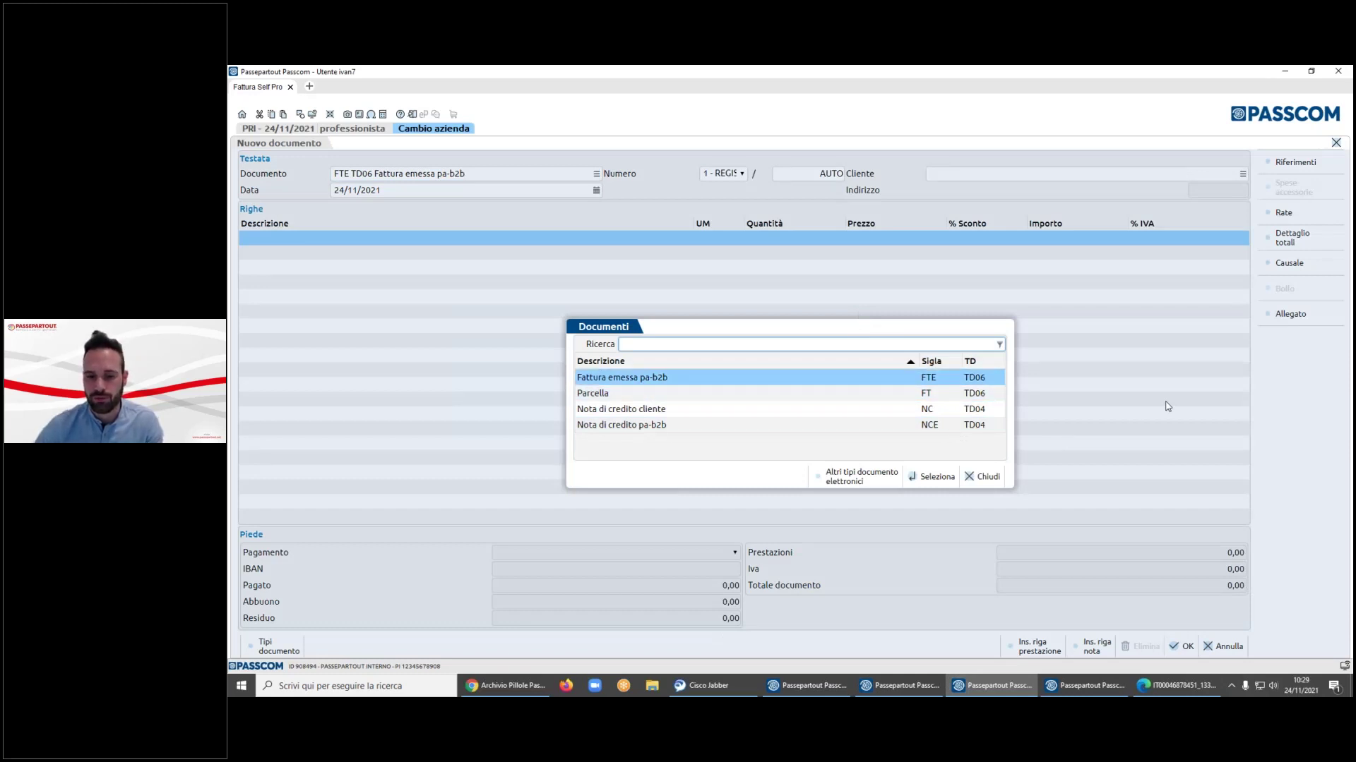
key("Down")
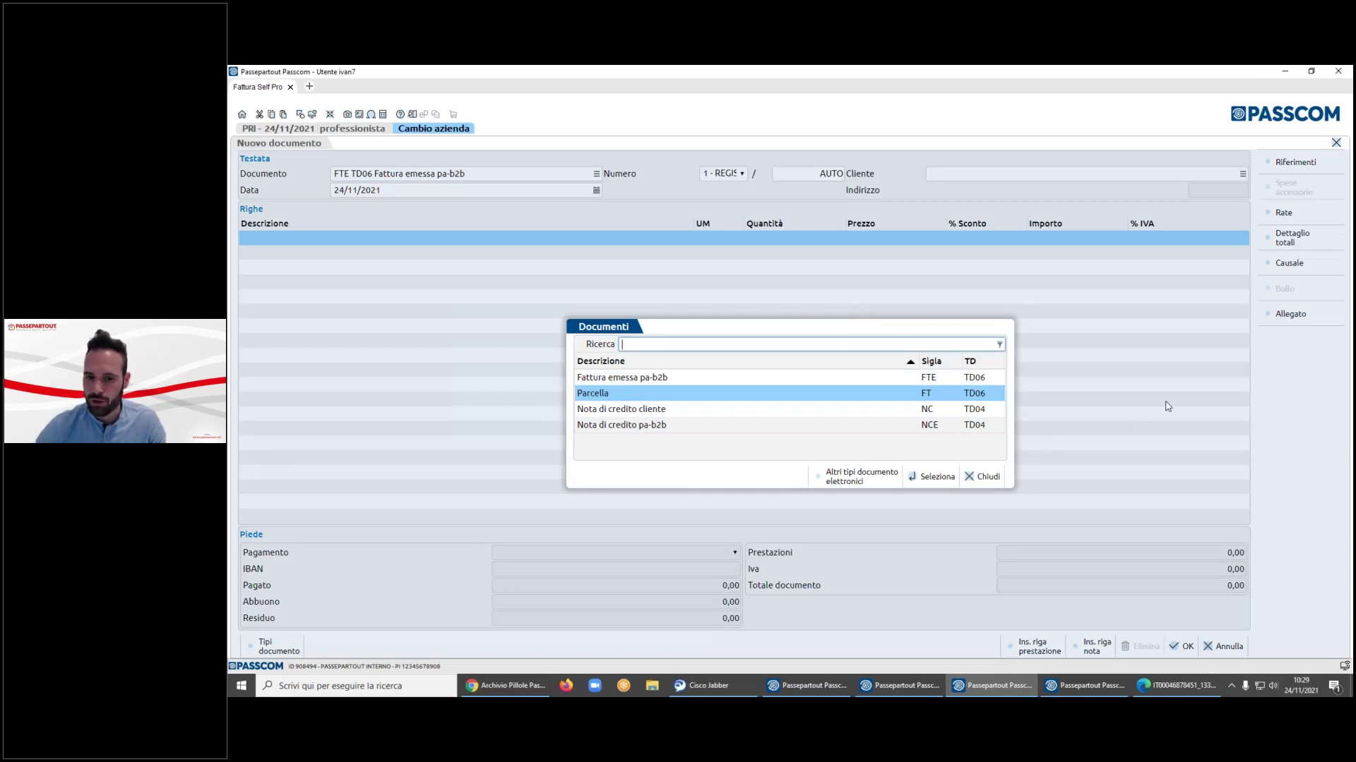
key("Down")
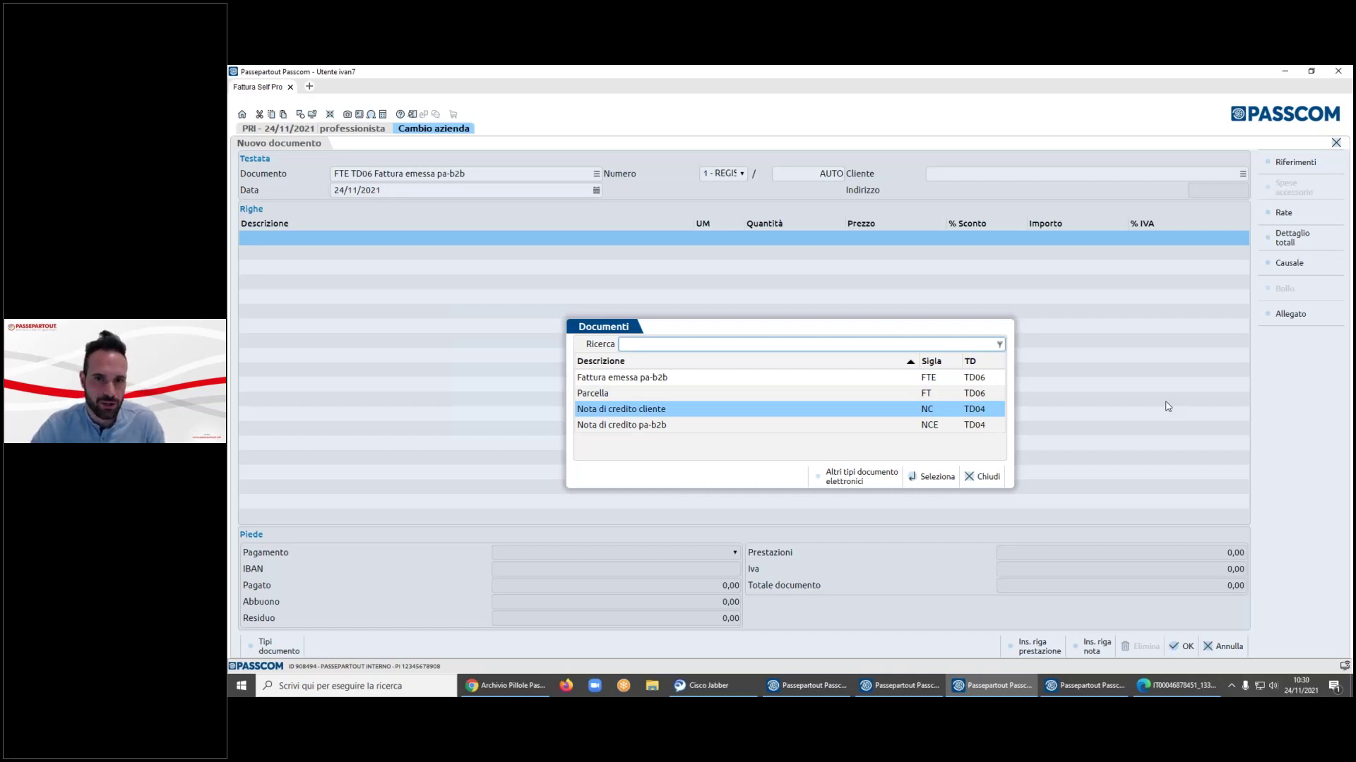
key("Up")
key("Return")
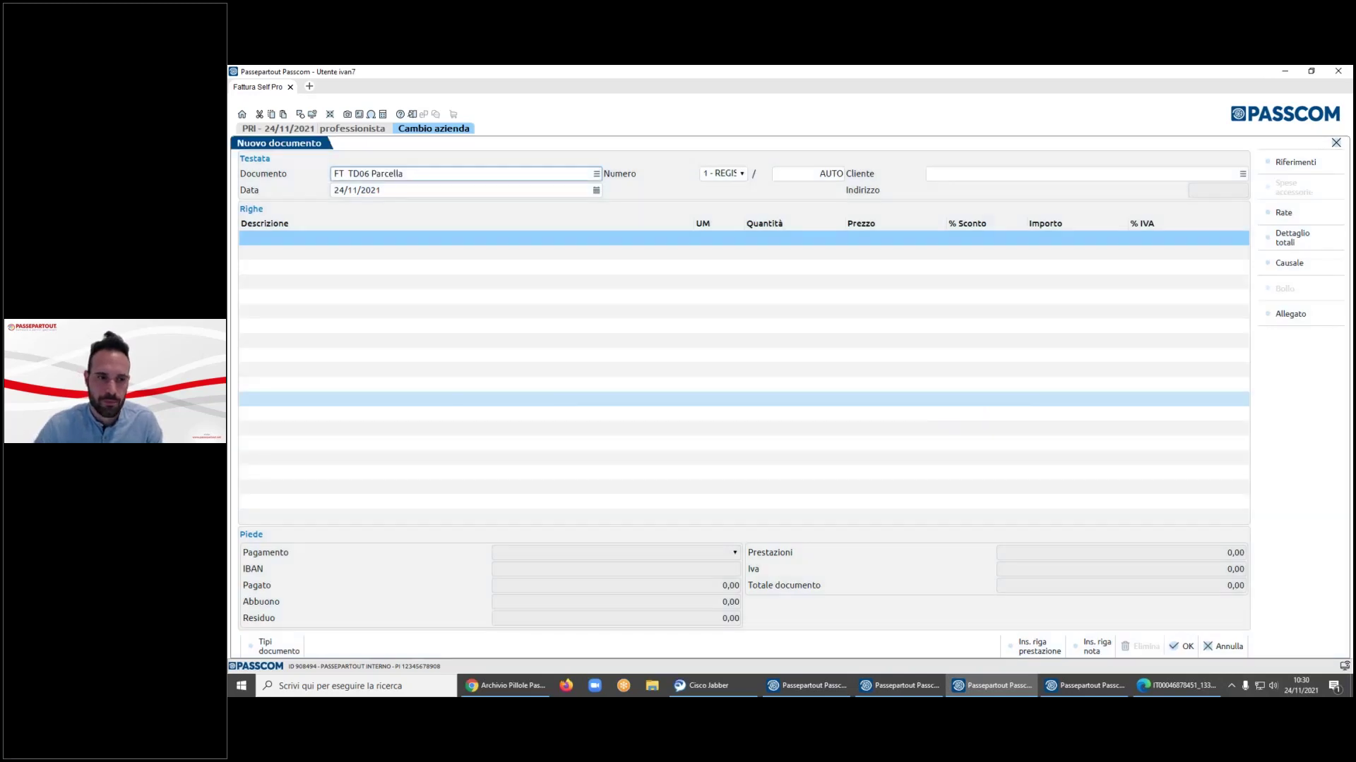
left_click(742, 173)
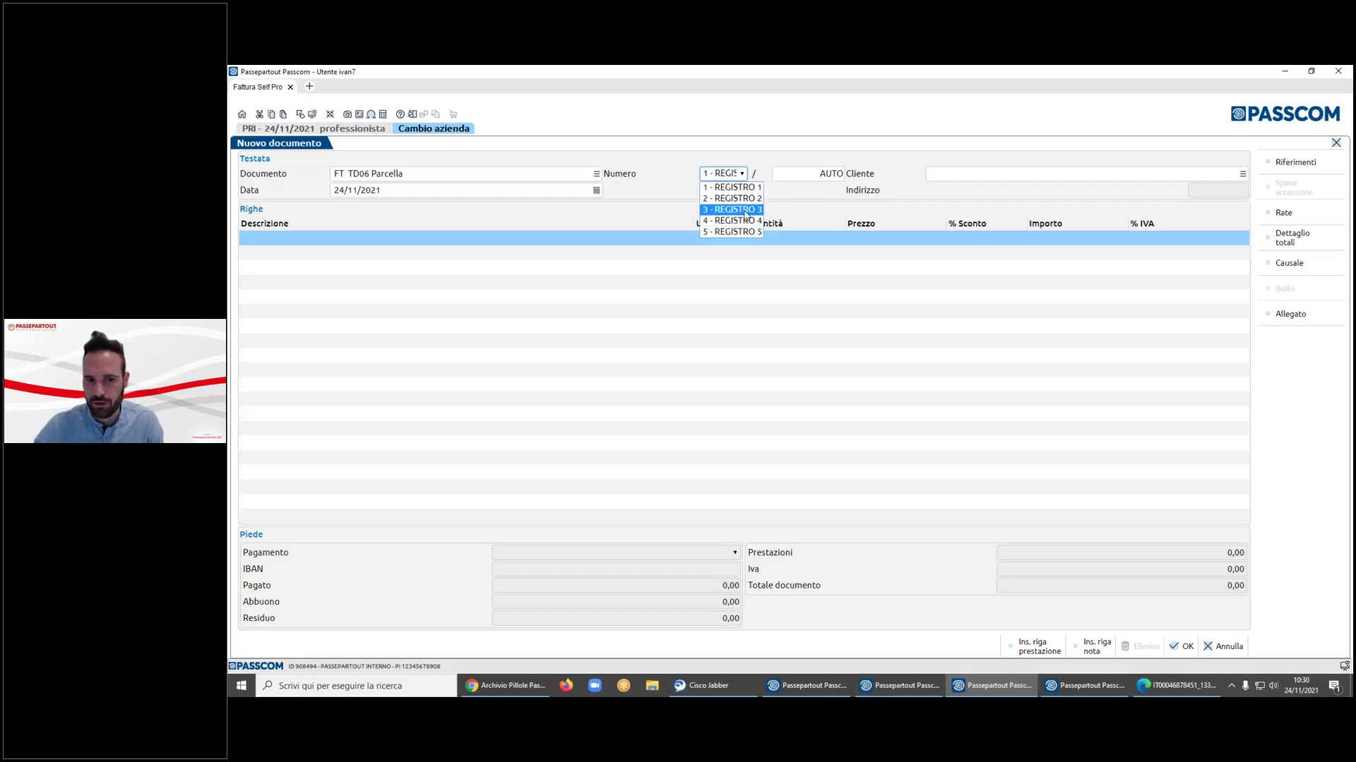
left_click(800, 214)
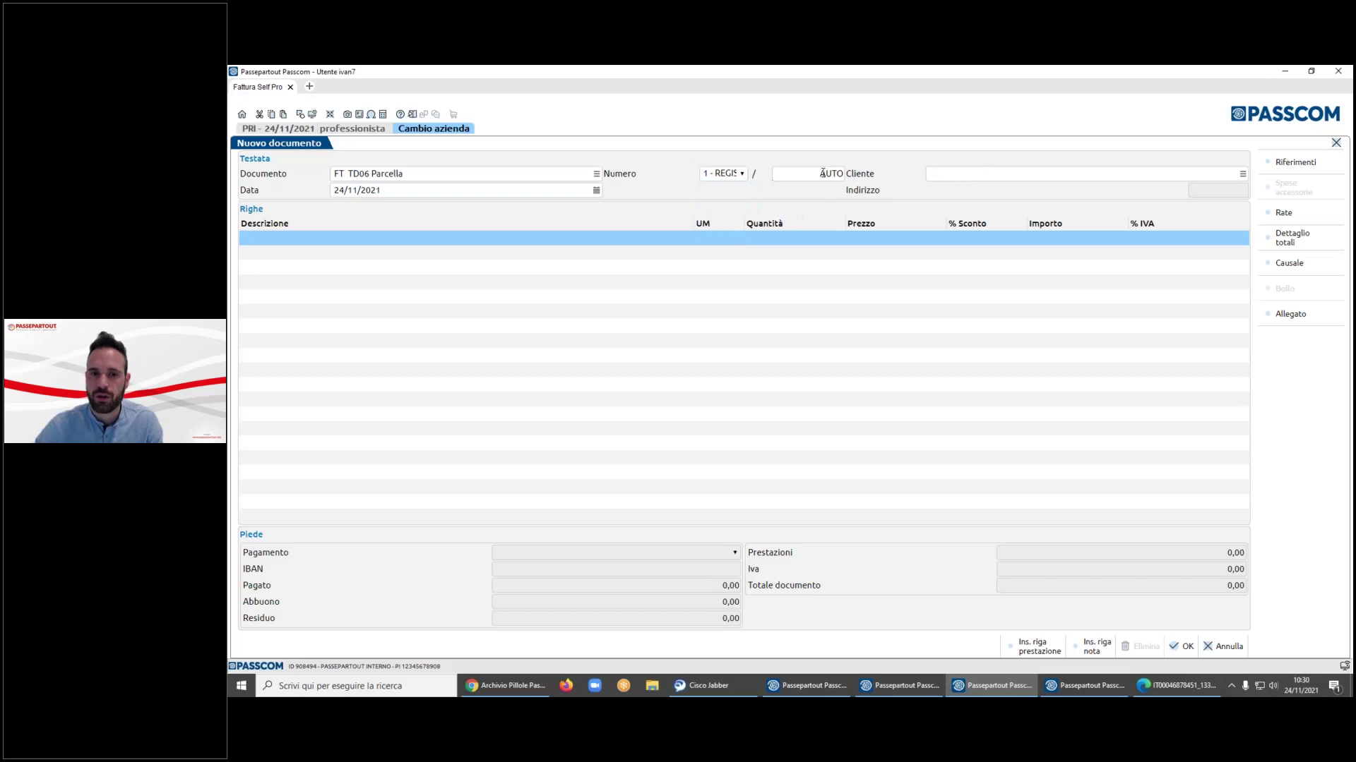
left_click(937, 174)
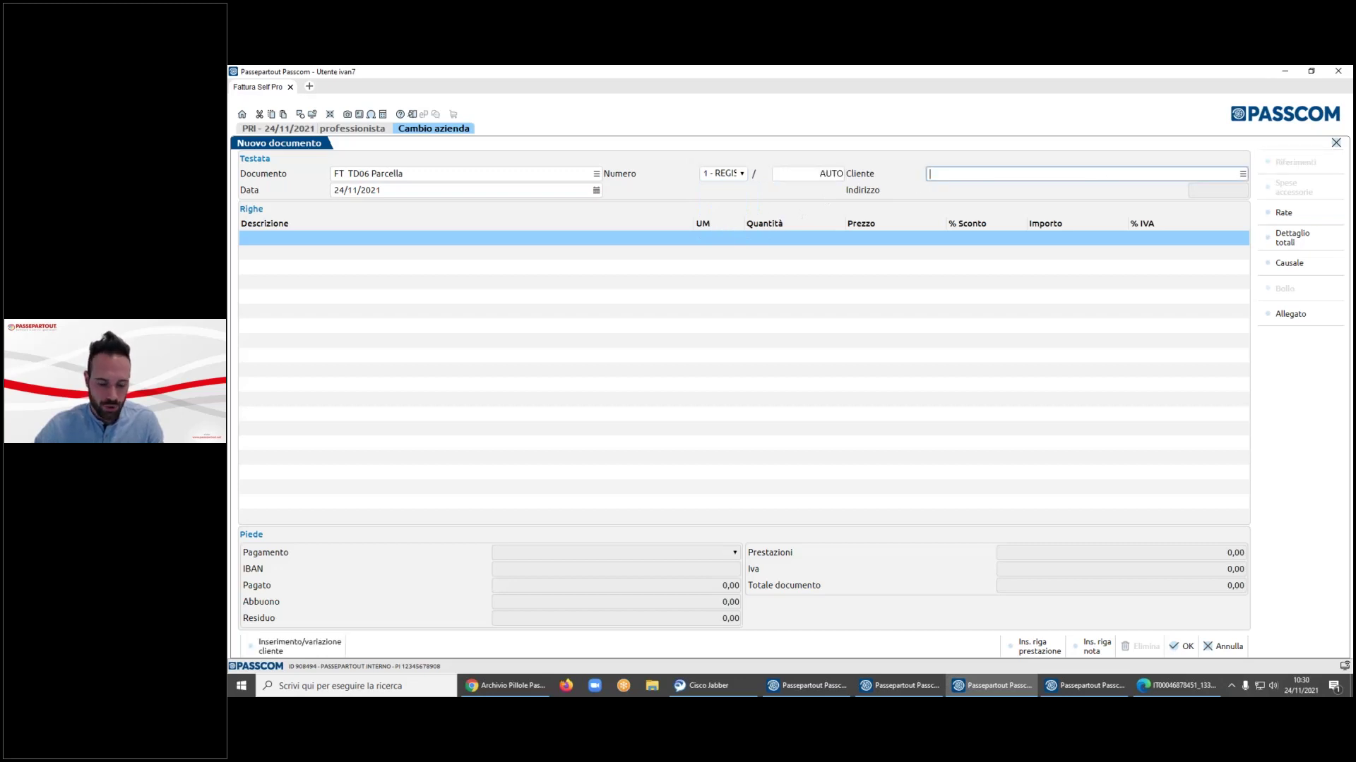
- From the F2 client lookup, create a new customer whose electronic invoice type is Non gestita
key("F2")
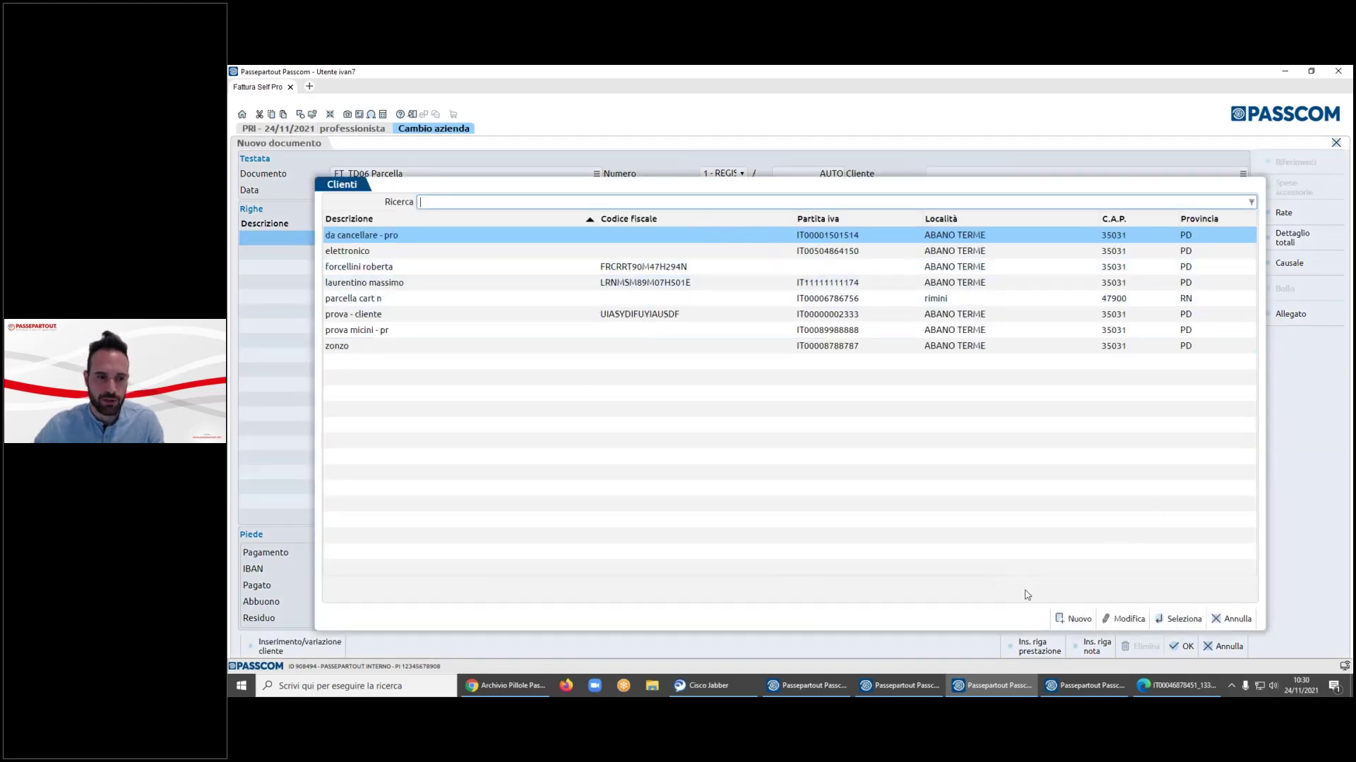
left_click(1066, 621)
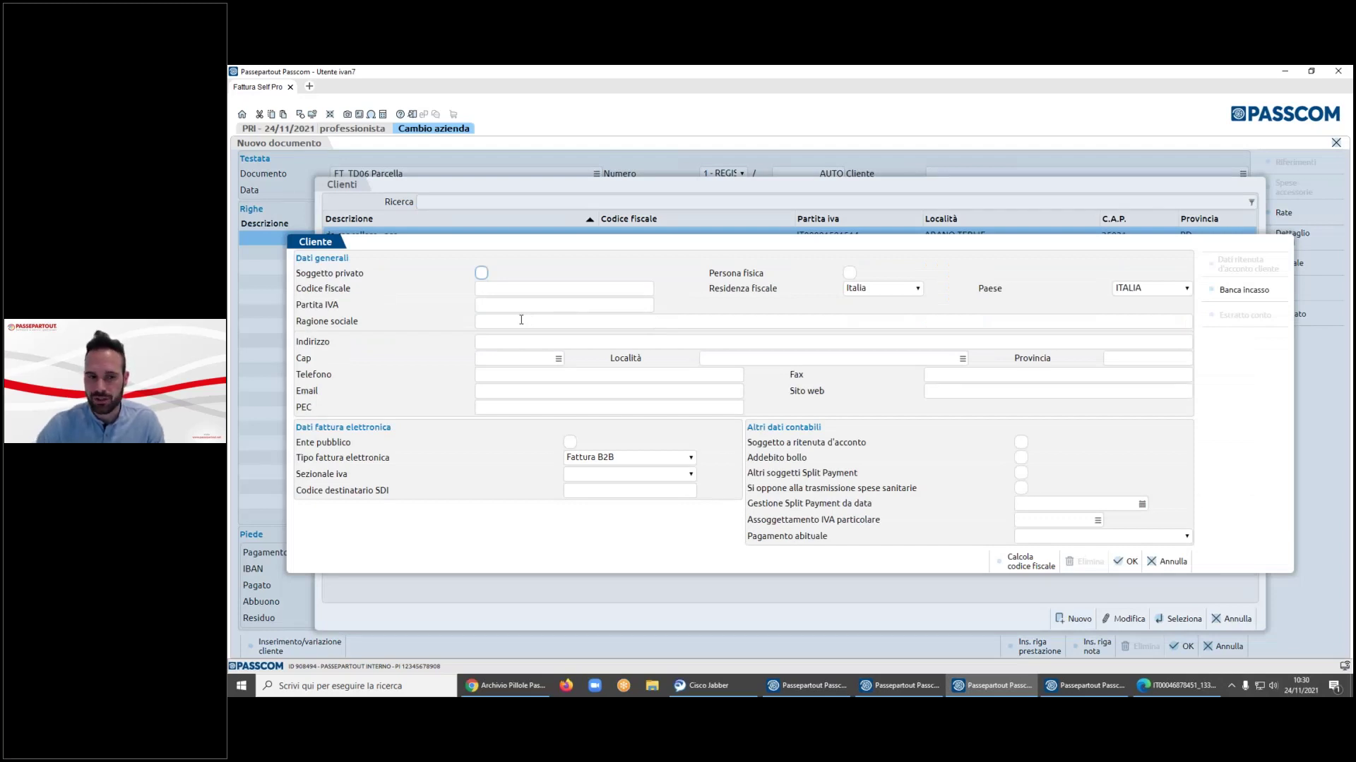
left_click(681, 463)
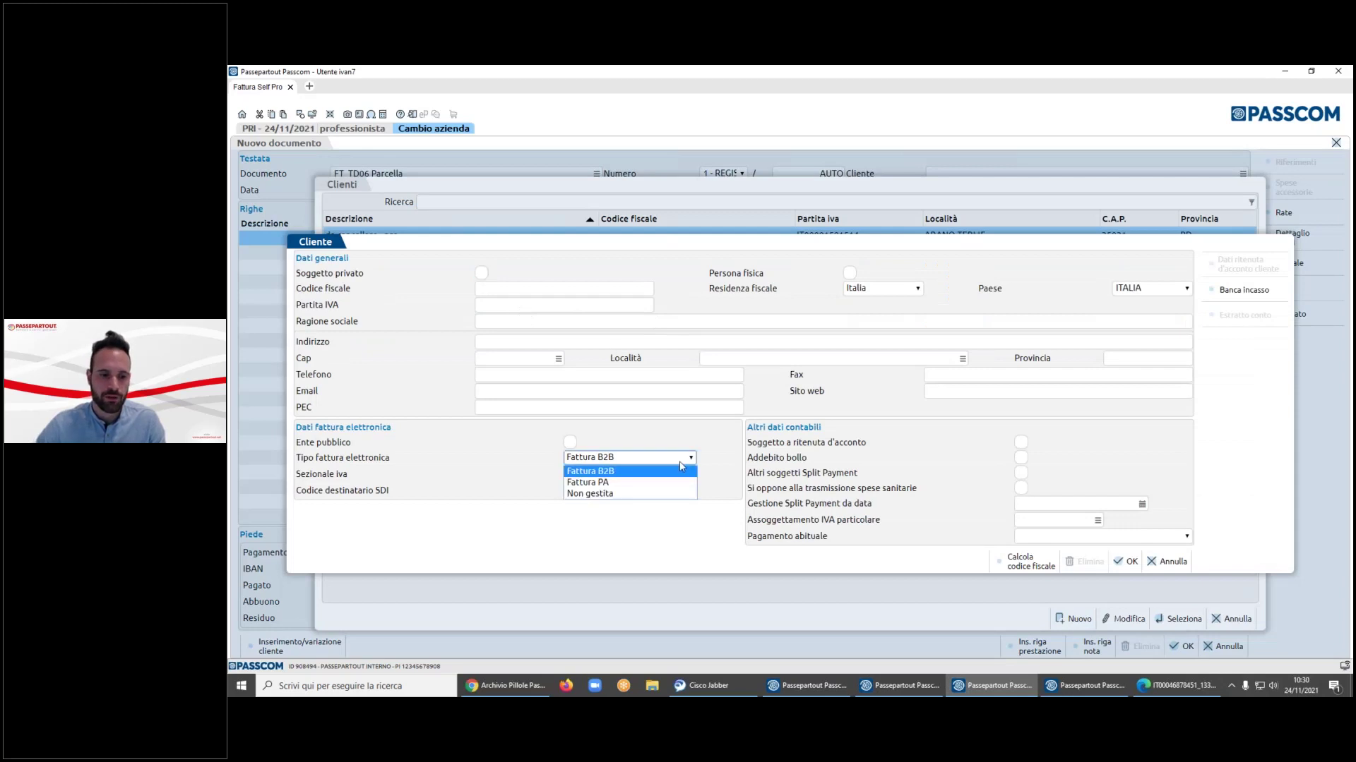
left_click(642, 494)
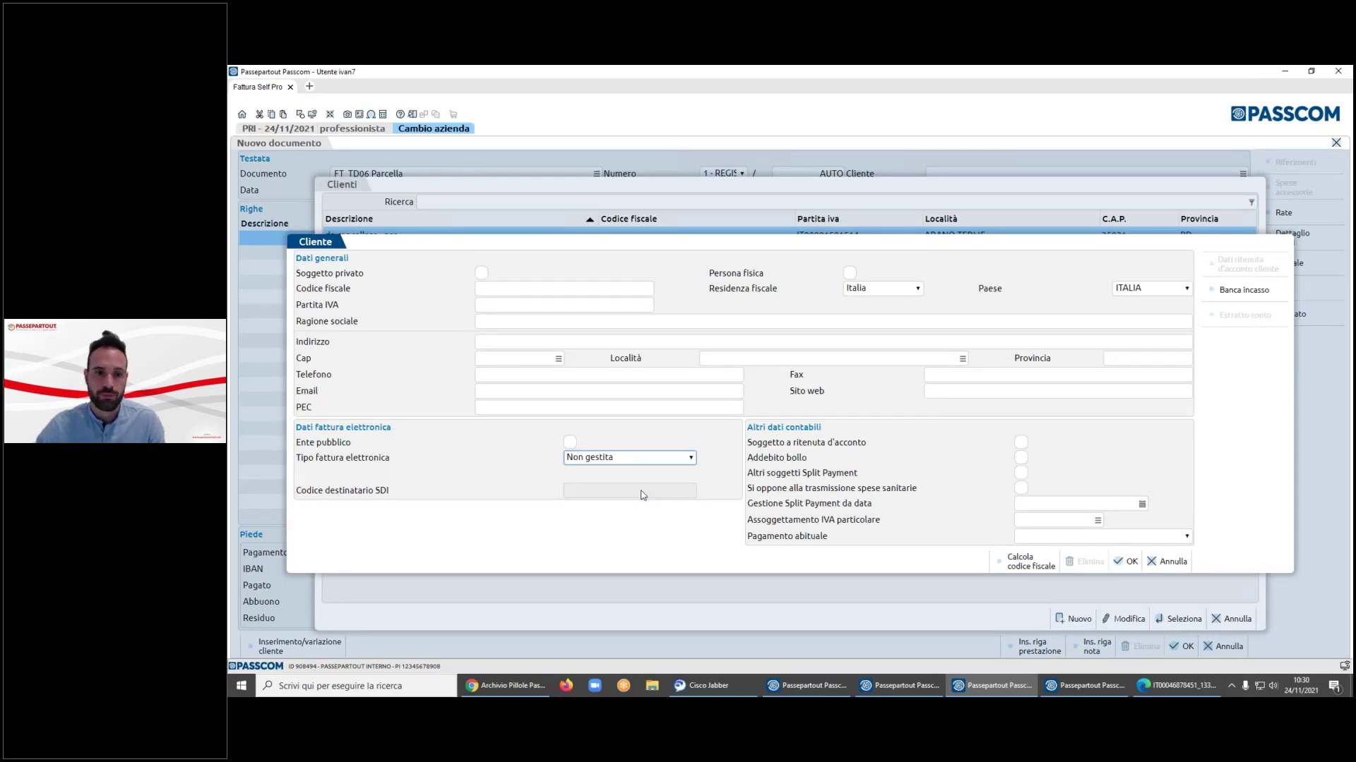
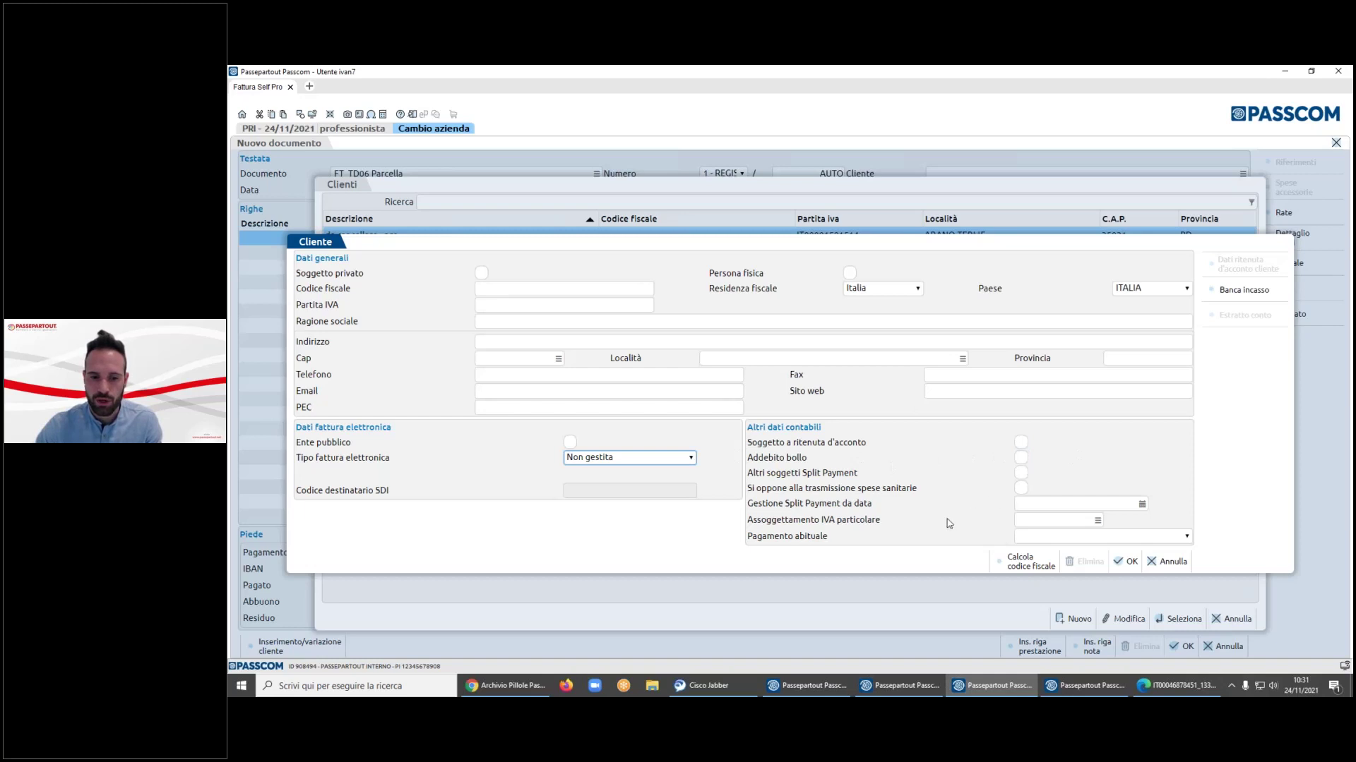
- Close the usual payment methods list unchanged and discard the blank new customer form
left_click(1047, 538)
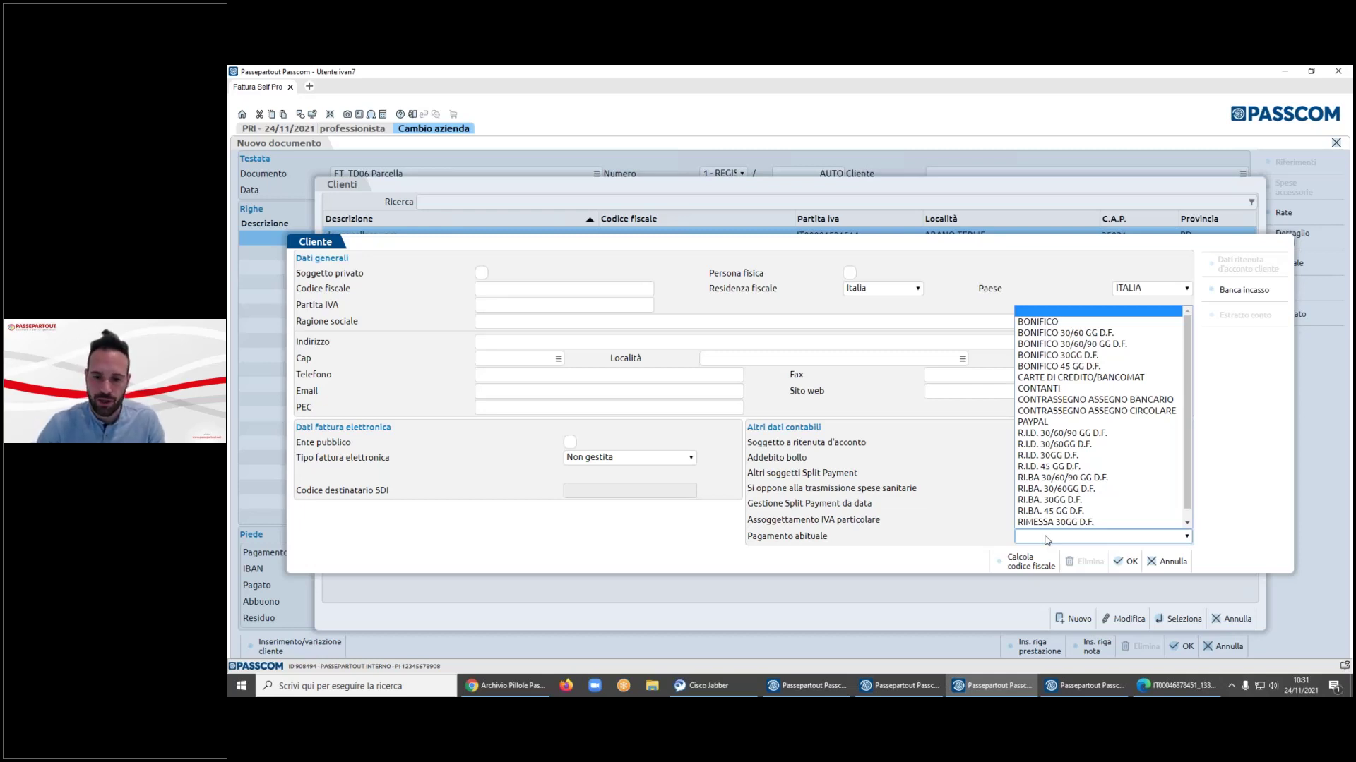
left_click(964, 490)
left_click(964, 490)
left_click(1166, 562)
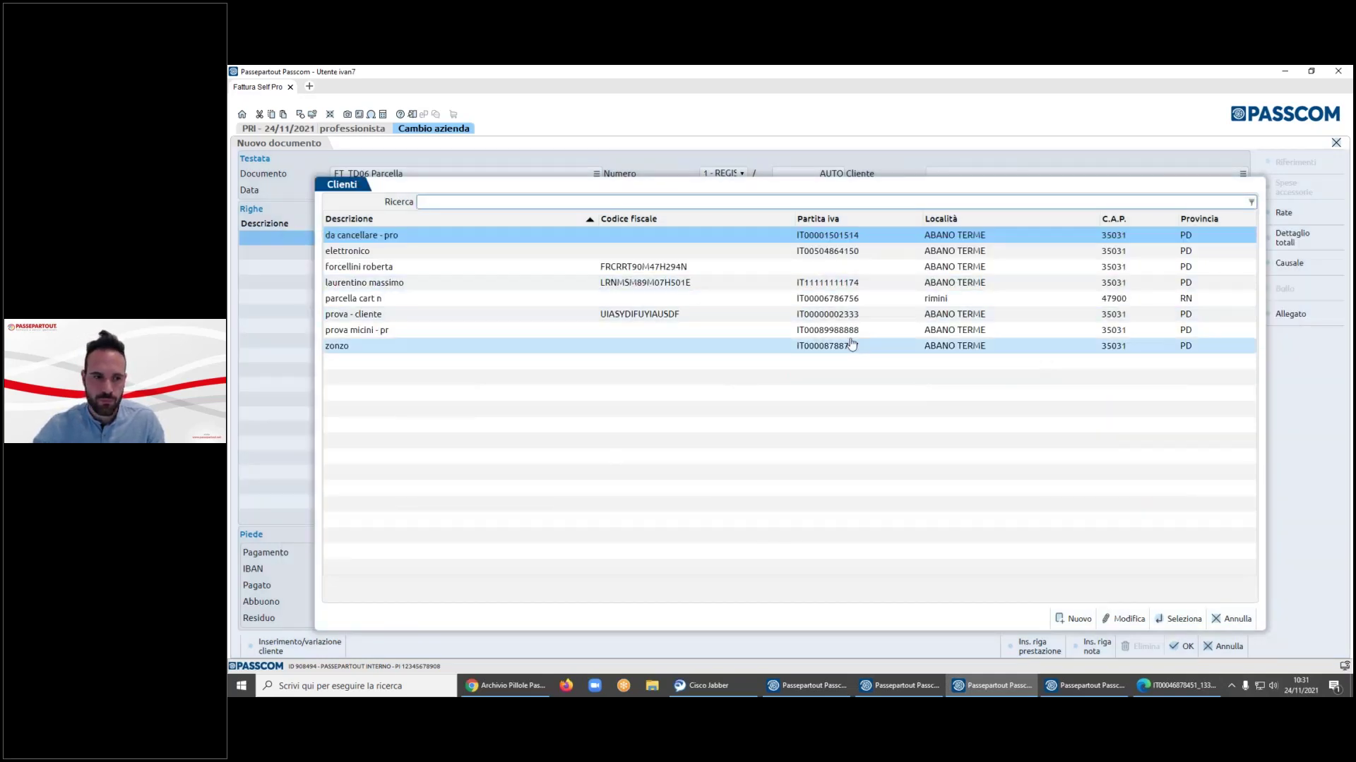
- Check parcella cart n's details, then choose it as the Parcella's customer
key("Up")
key("Down")
key("Down")
key("Down")
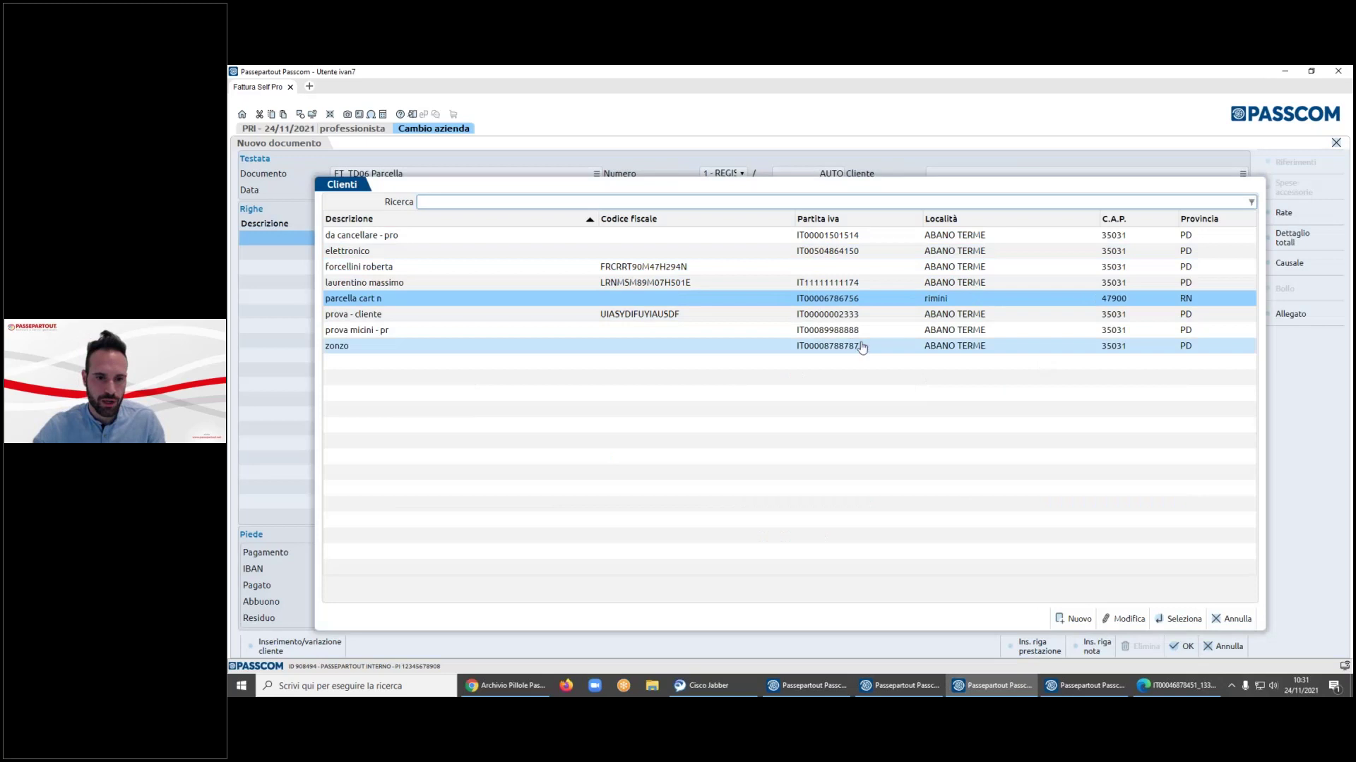
left_click(1152, 619)
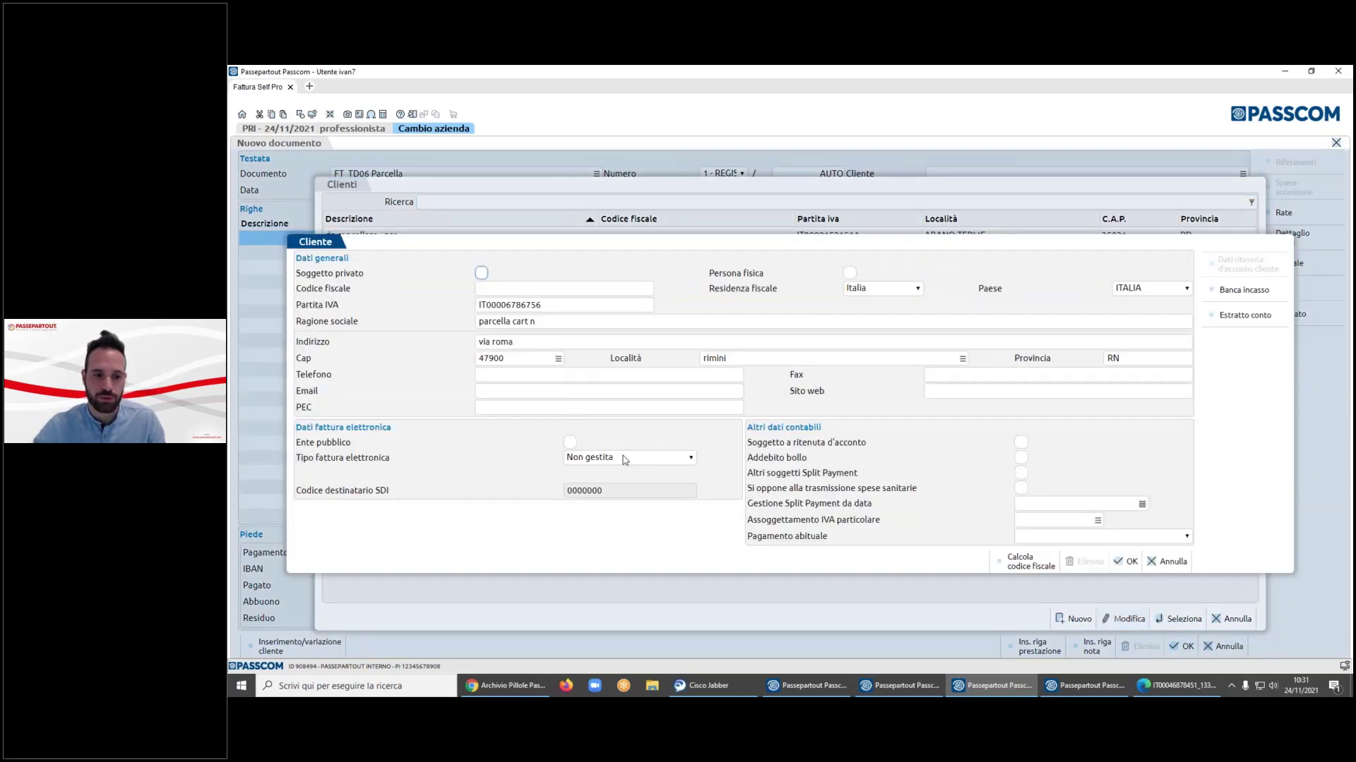
left_click(1168, 562)
left_click(1173, 619)
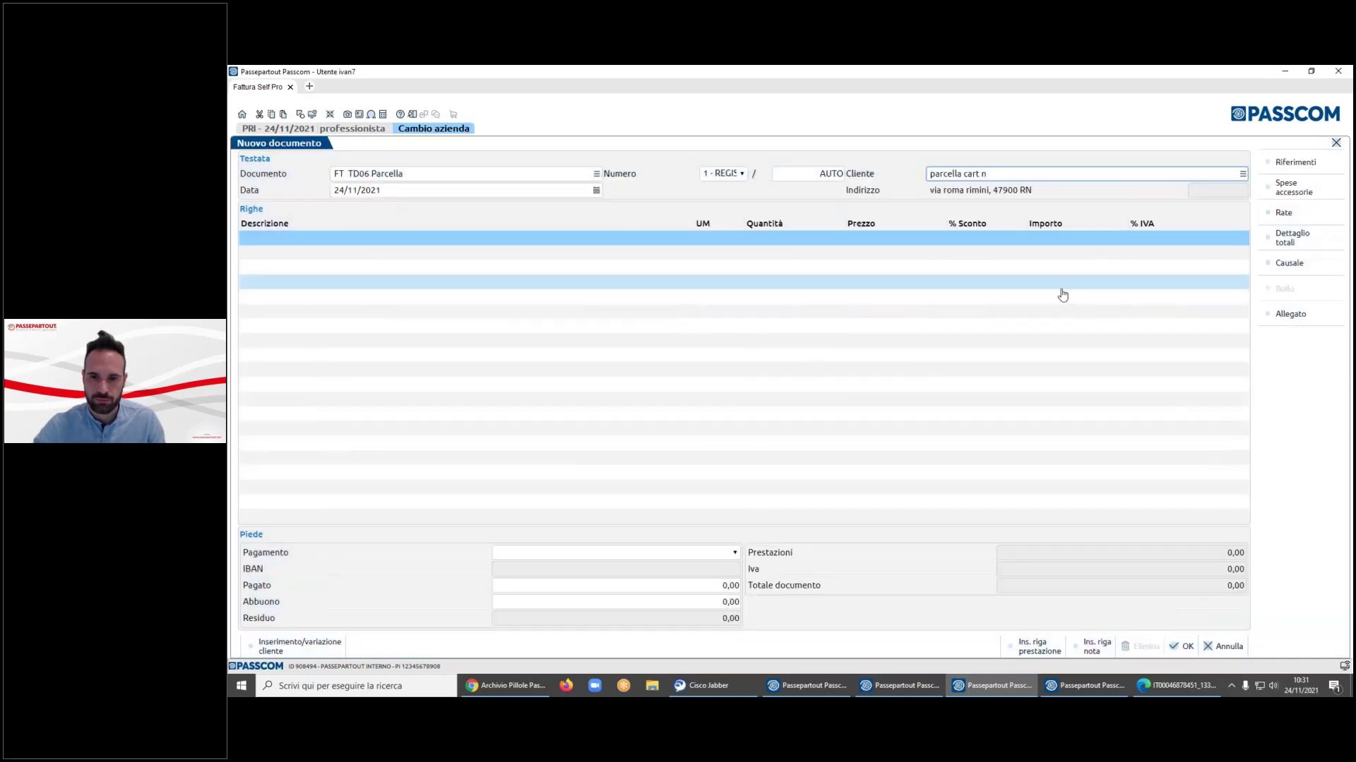
- Add a consulenza service line priced at 100,00
left_click(654, 239)
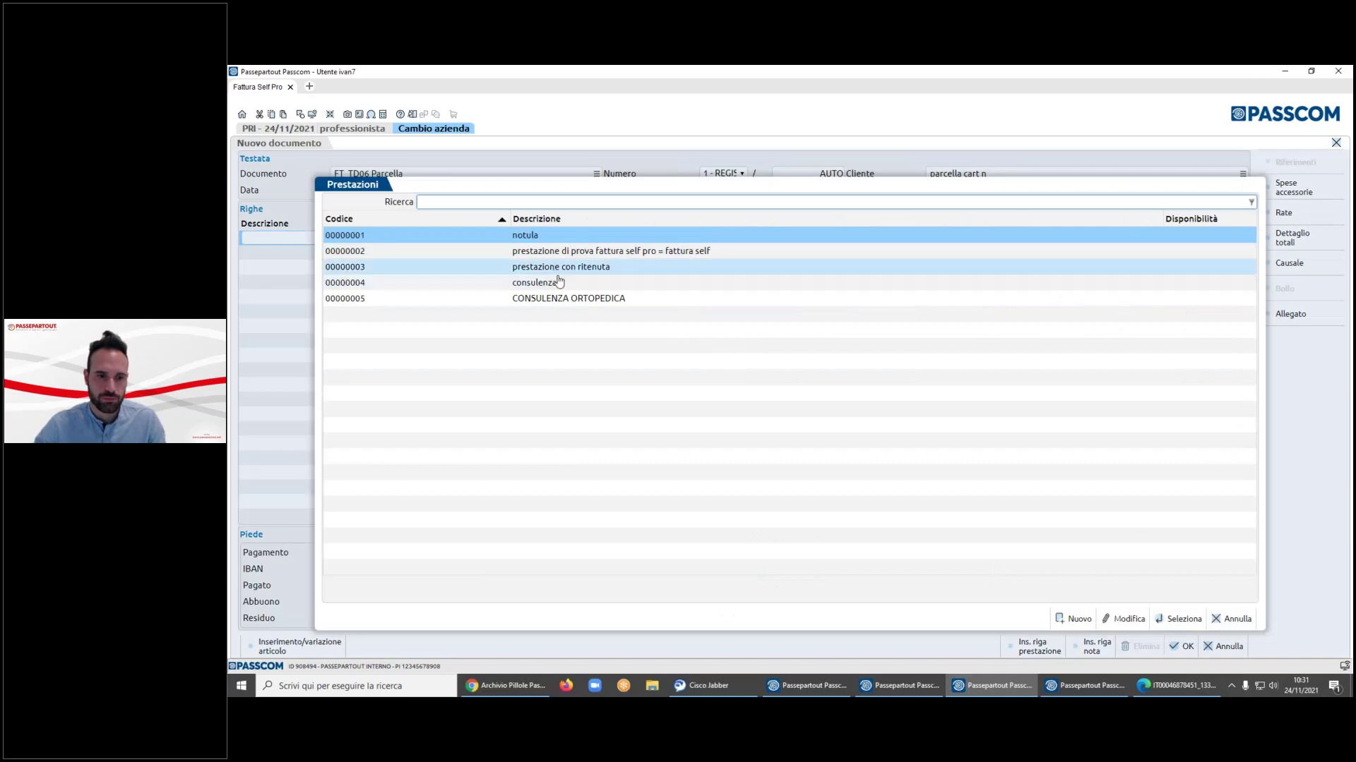
double_click(560, 282)
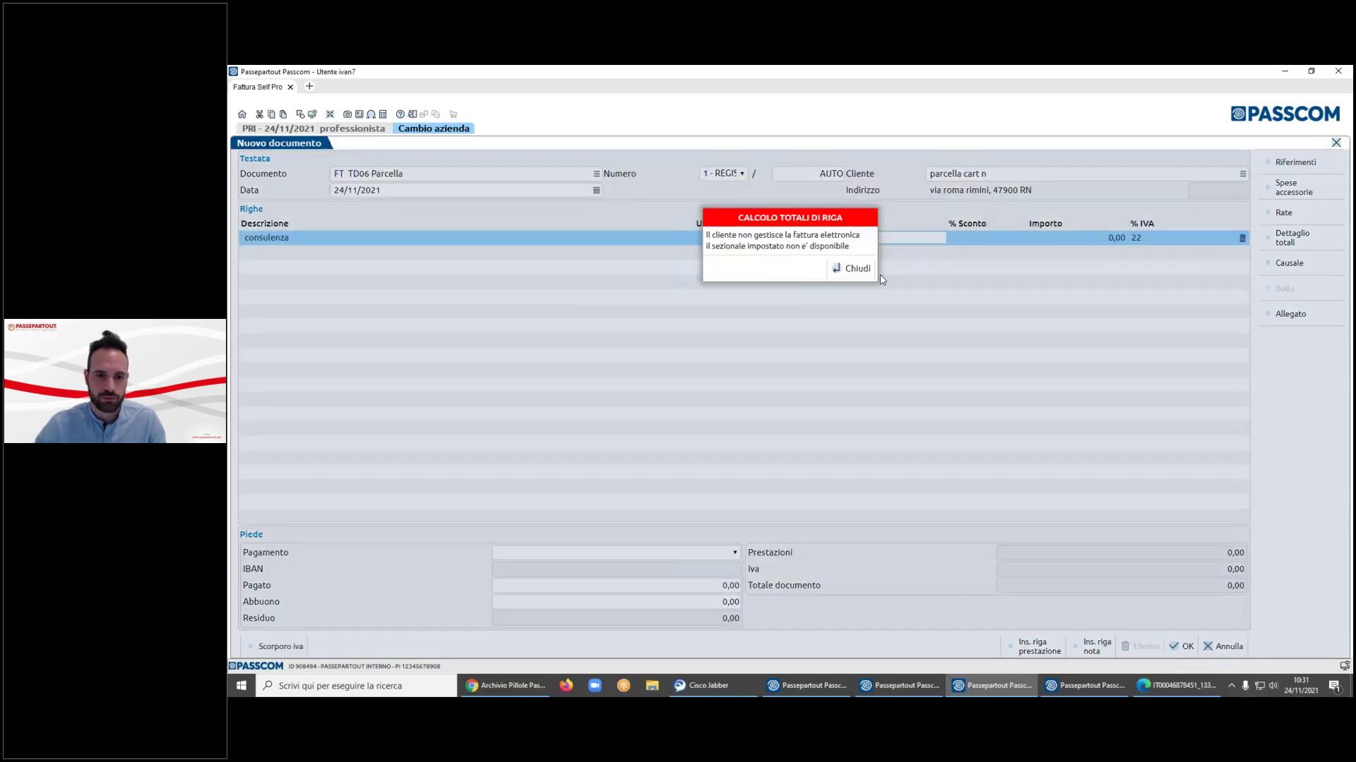
left_click(852, 272)
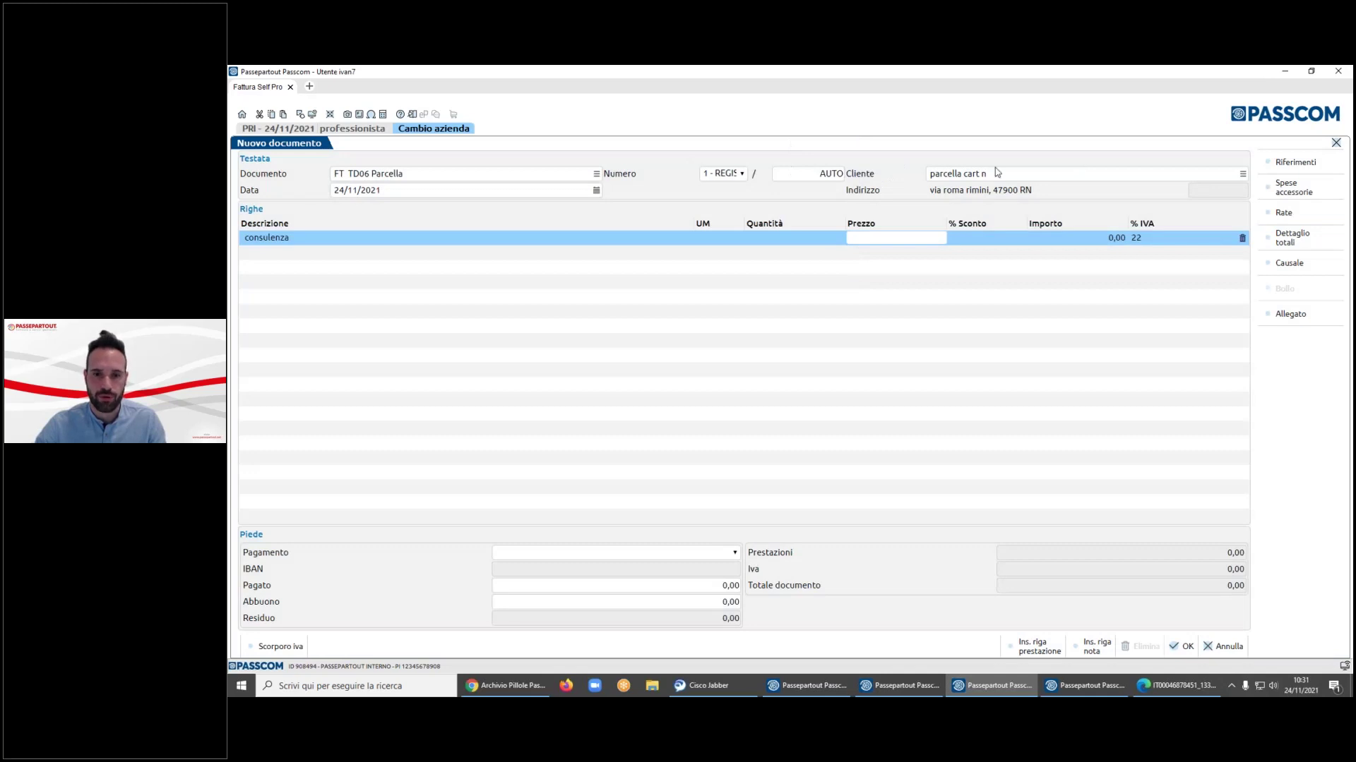
left_click(891, 236)
type("100")
key("Return")
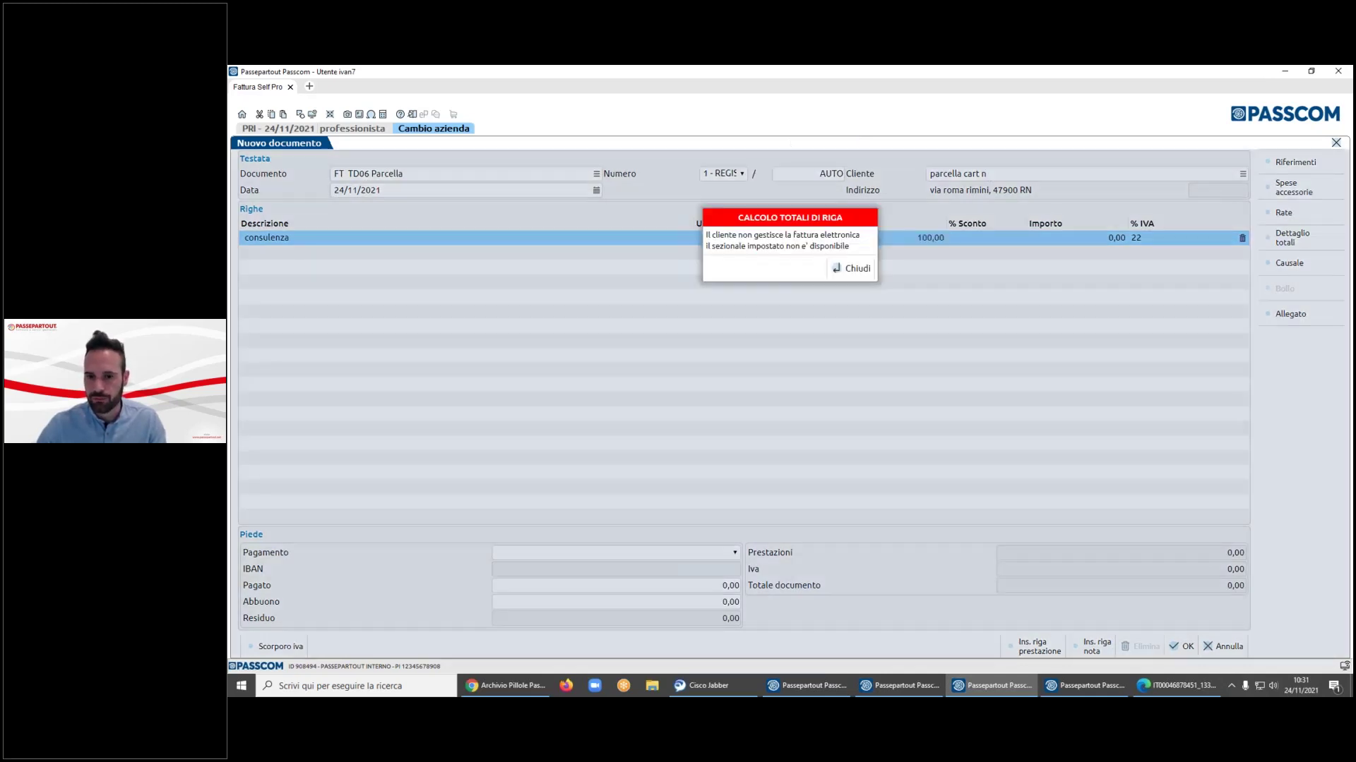
key("Return")
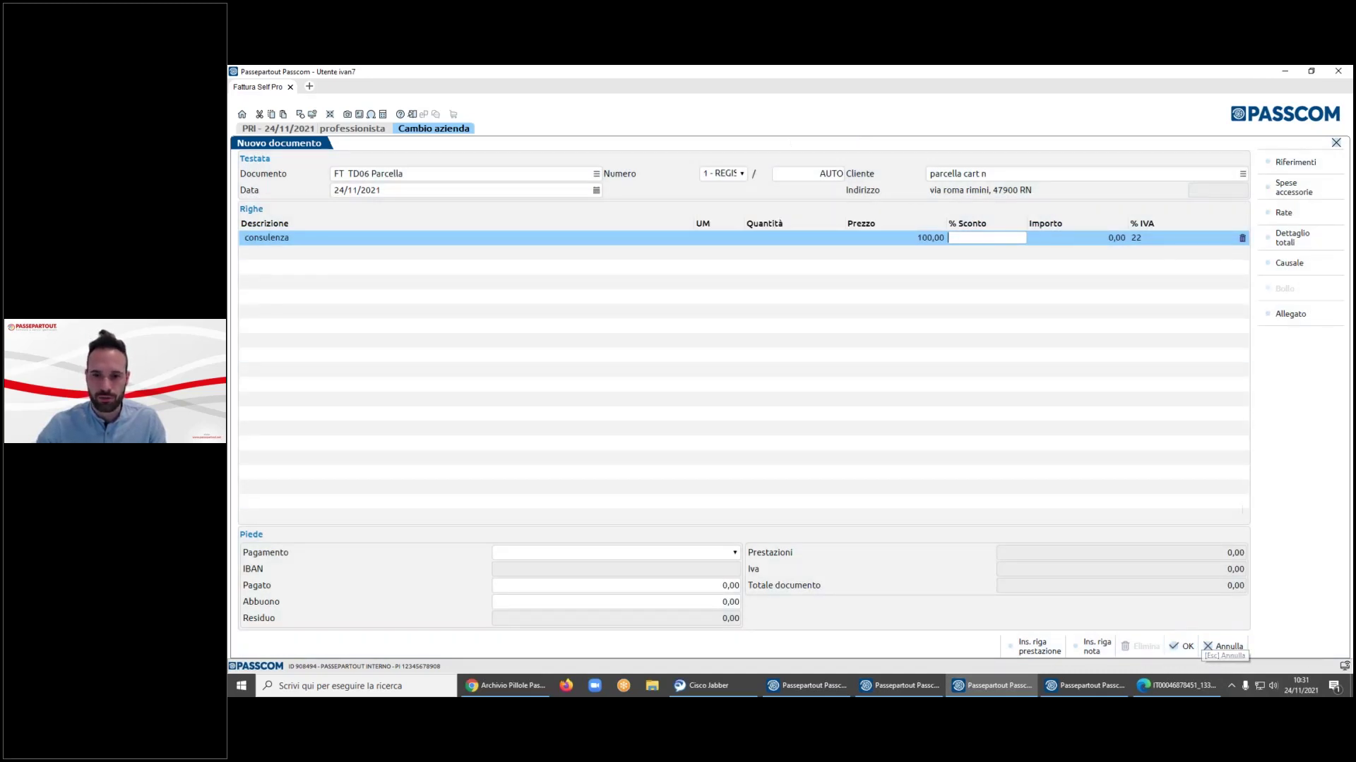
- Check the numbering register, keeping register 1, then discard the draft document
left_click(712, 174)
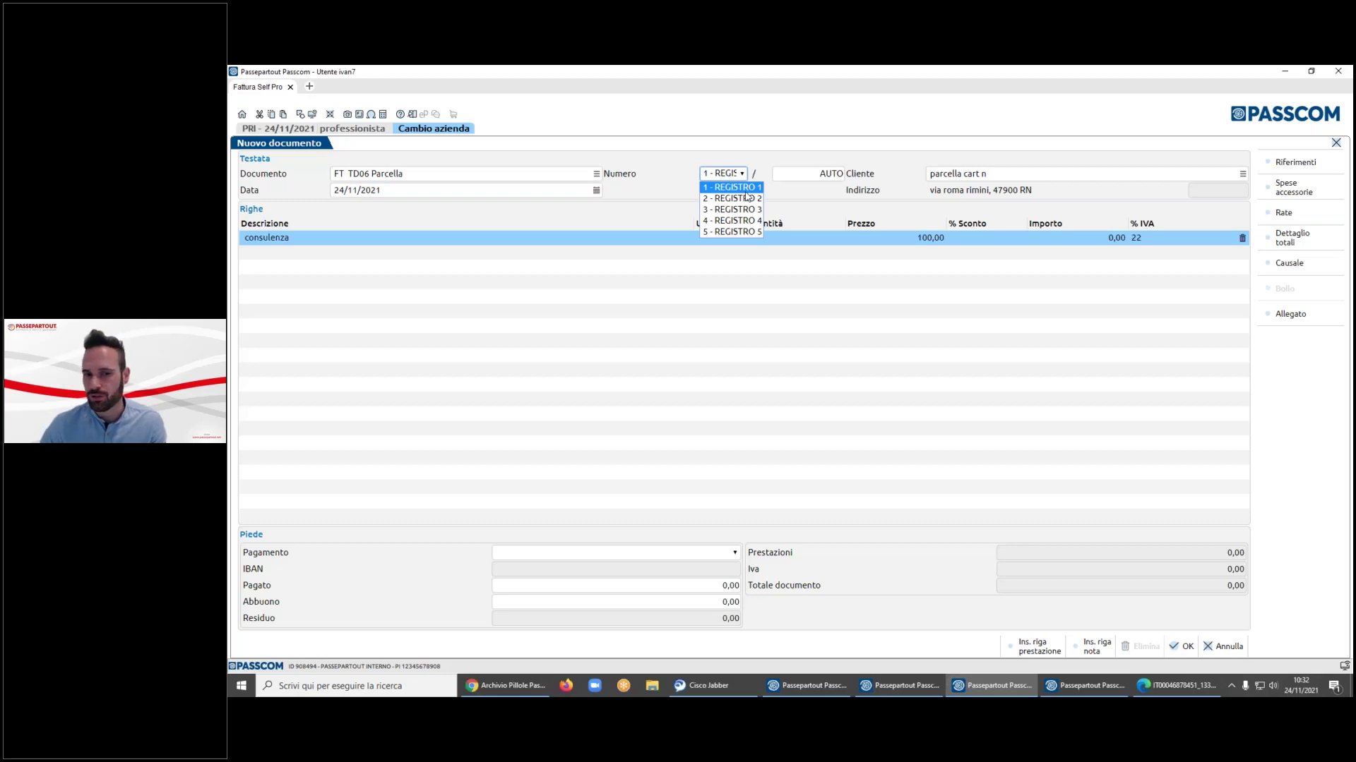
left_click(791, 206)
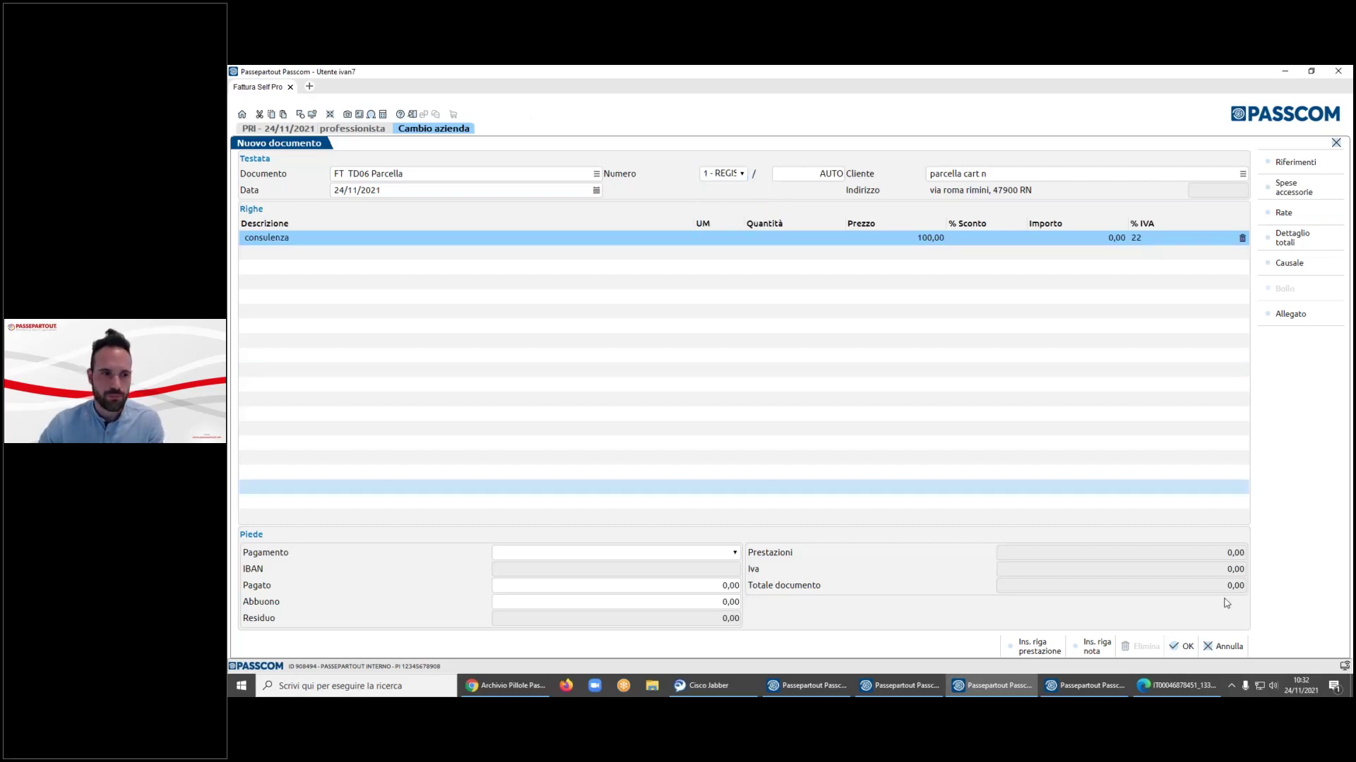
left_click(1223, 646)
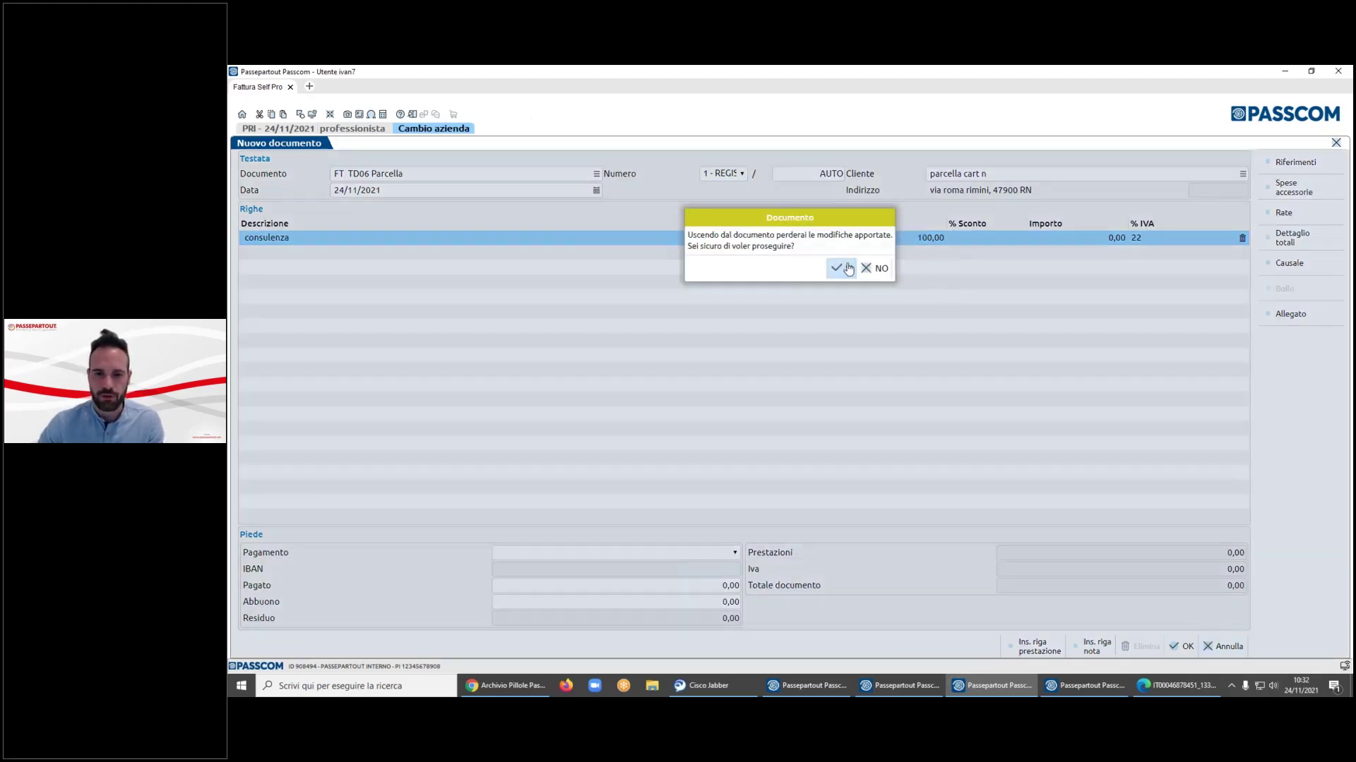
left_click(848, 269)
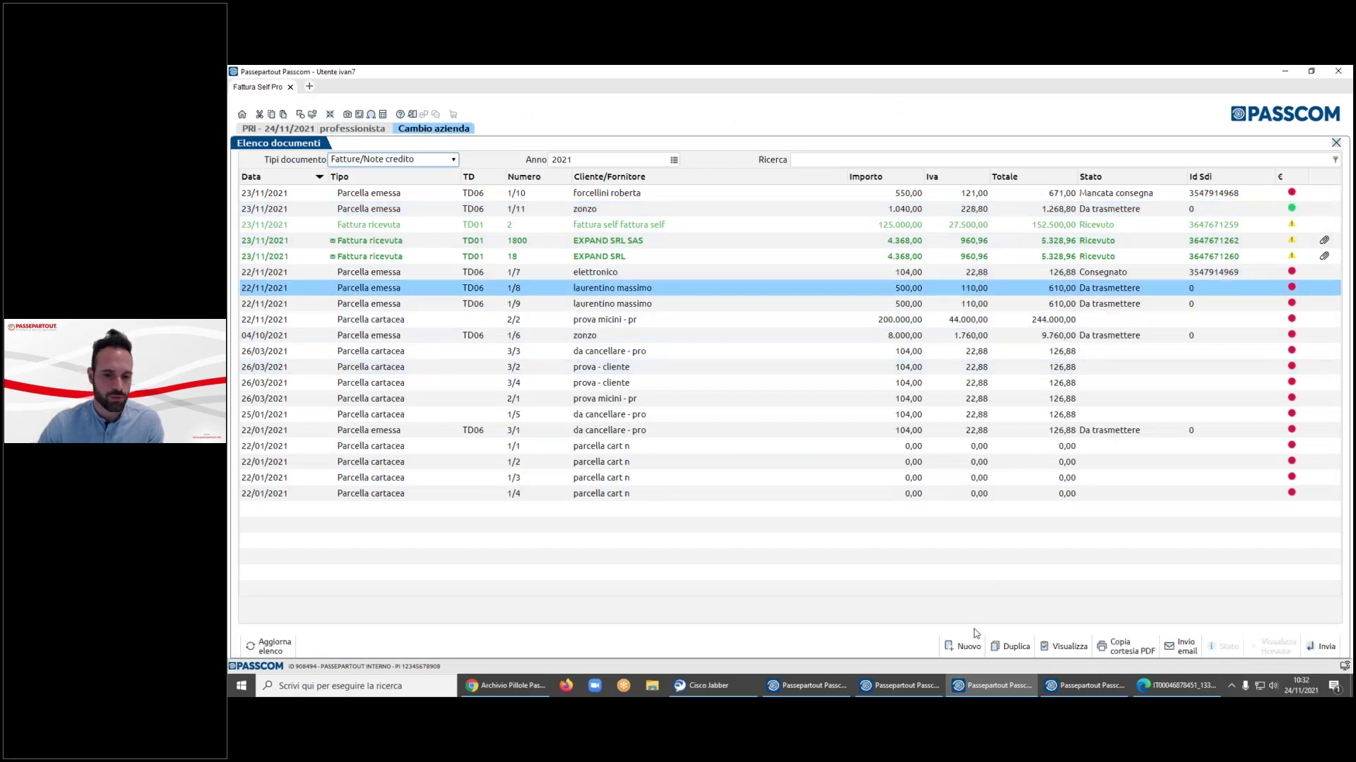
- Open document 3/2 and view its accessory charges and totals breakdown unchanged
left_click(696, 351)
double_click(692, 374)
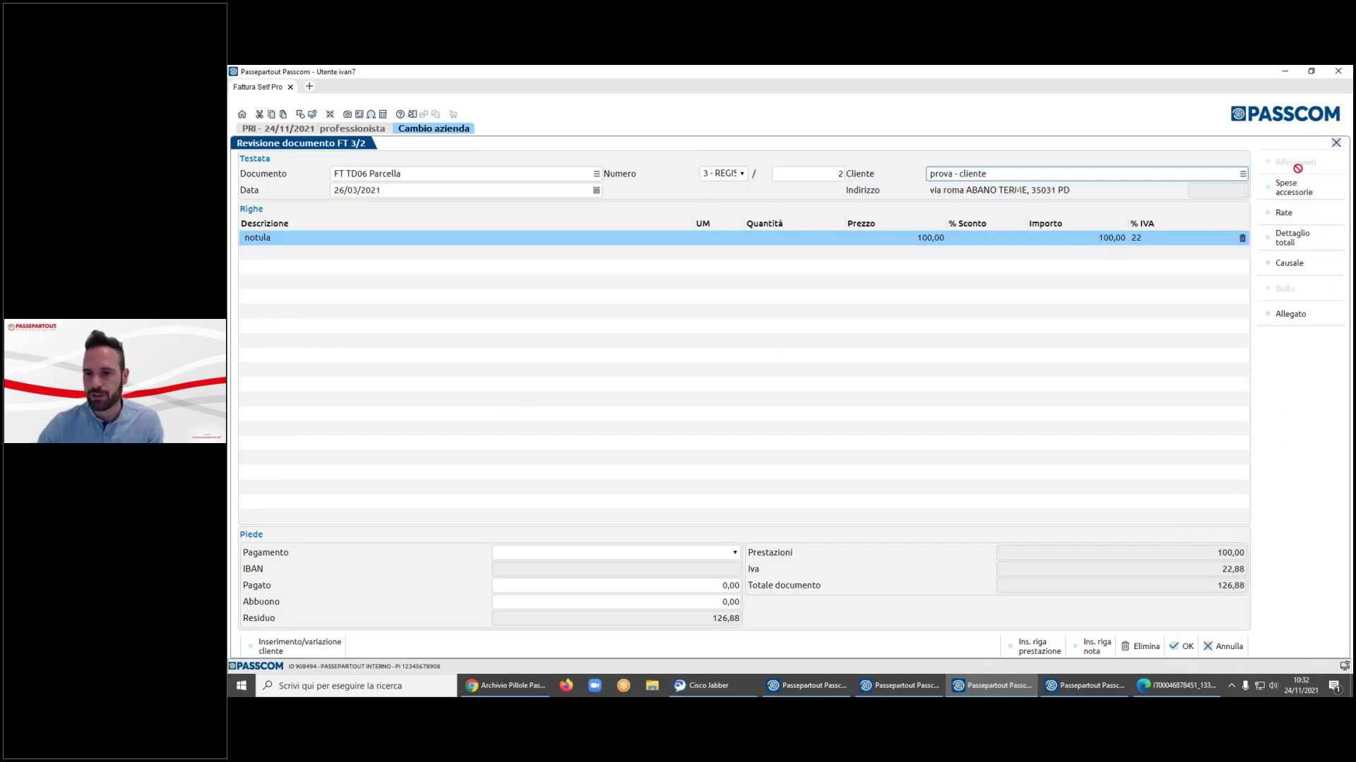
left_click(1294, 187)
left_click(980, 431)
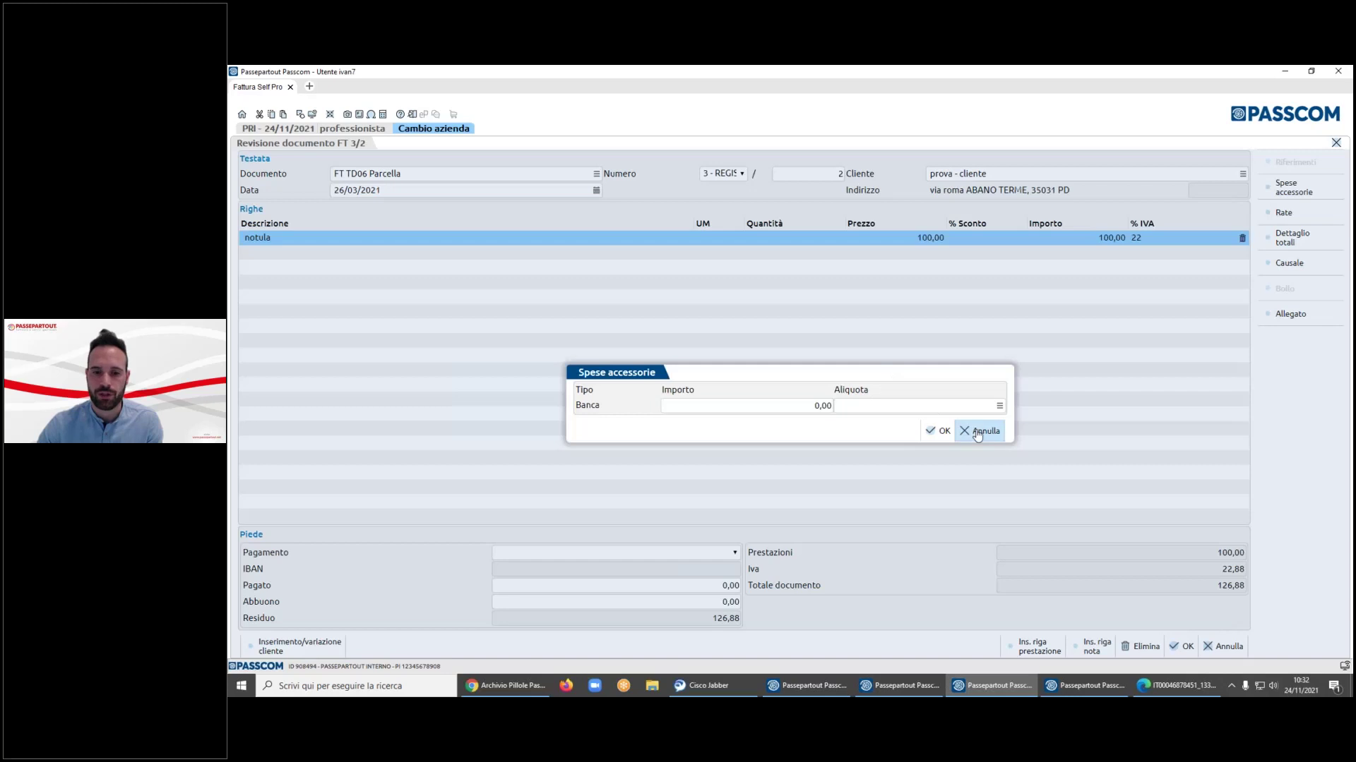
left_click(1300, 244)
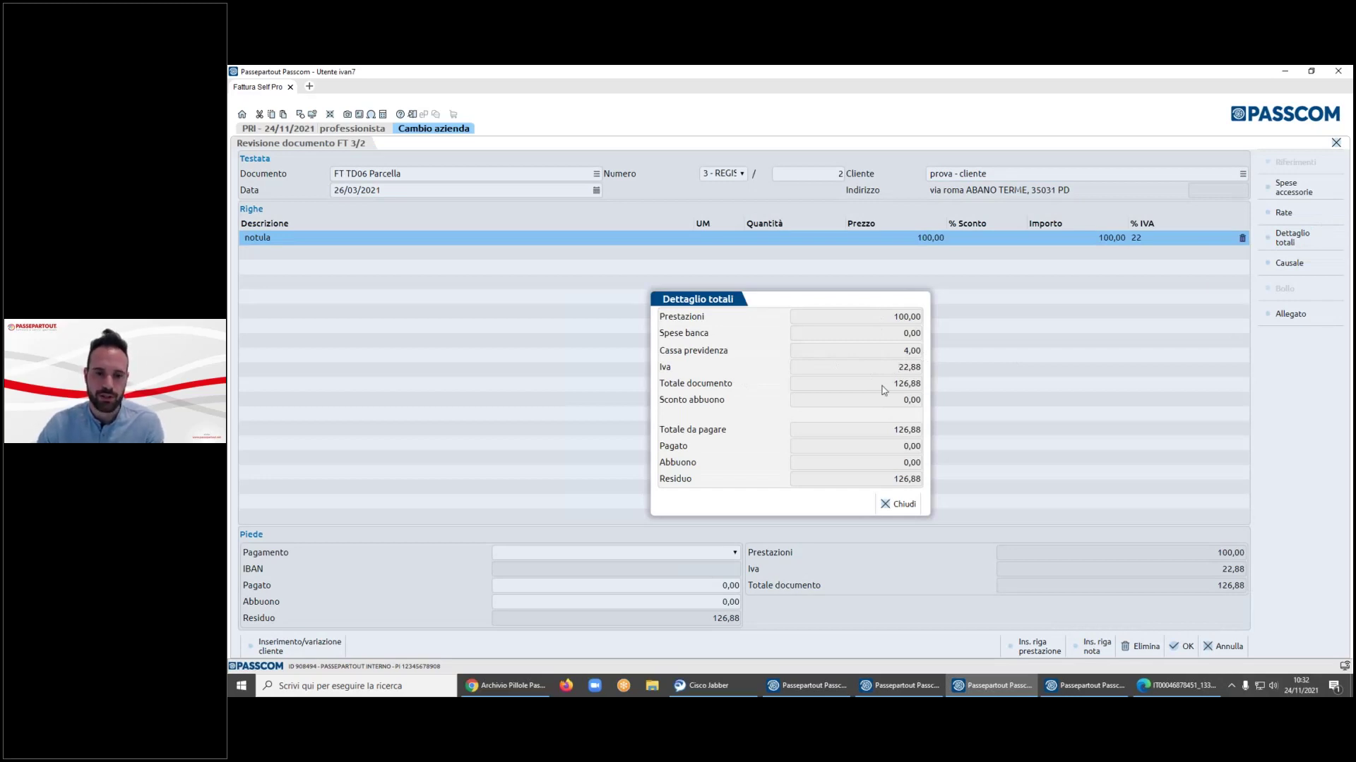
left_click(898, 504)
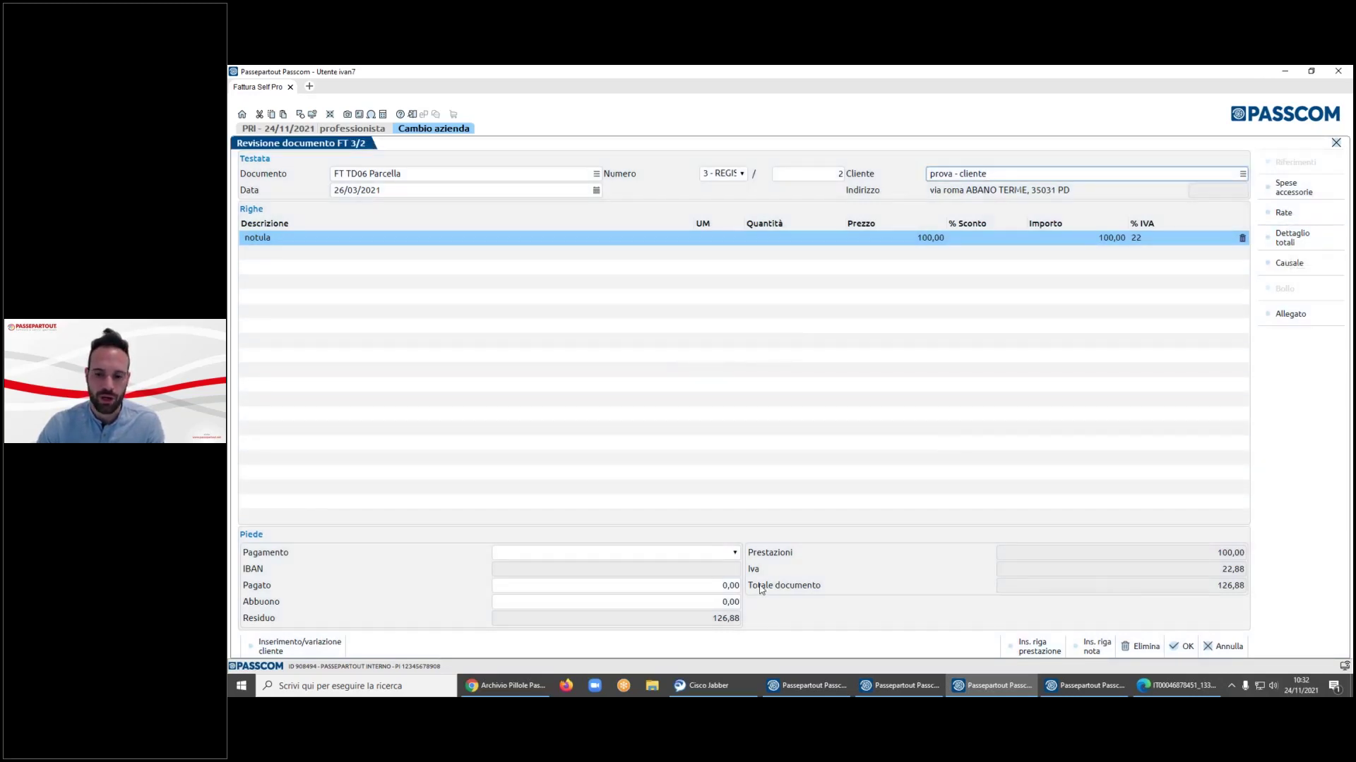
- View document 3/2's causale and attachment, close it, and start a new document
left_click(1290, 263)
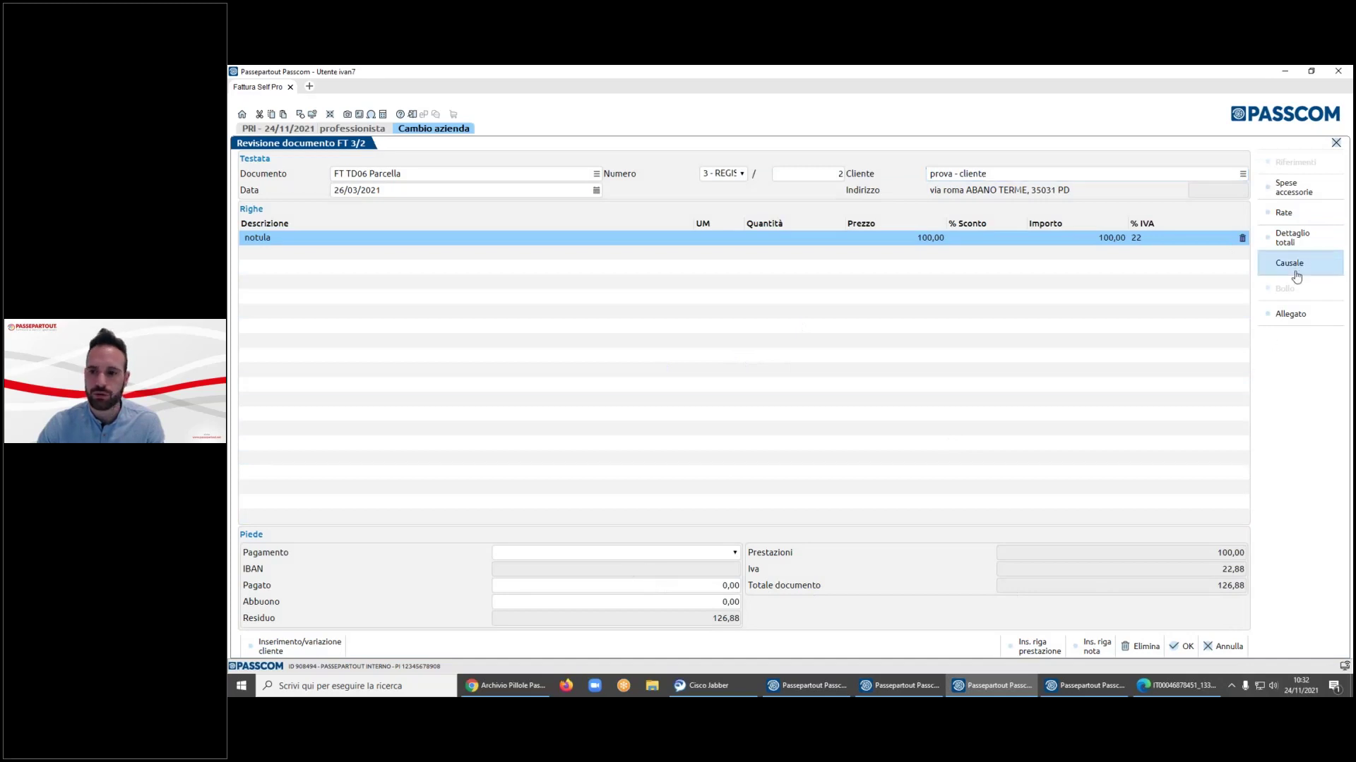
left_click(1119, 423)
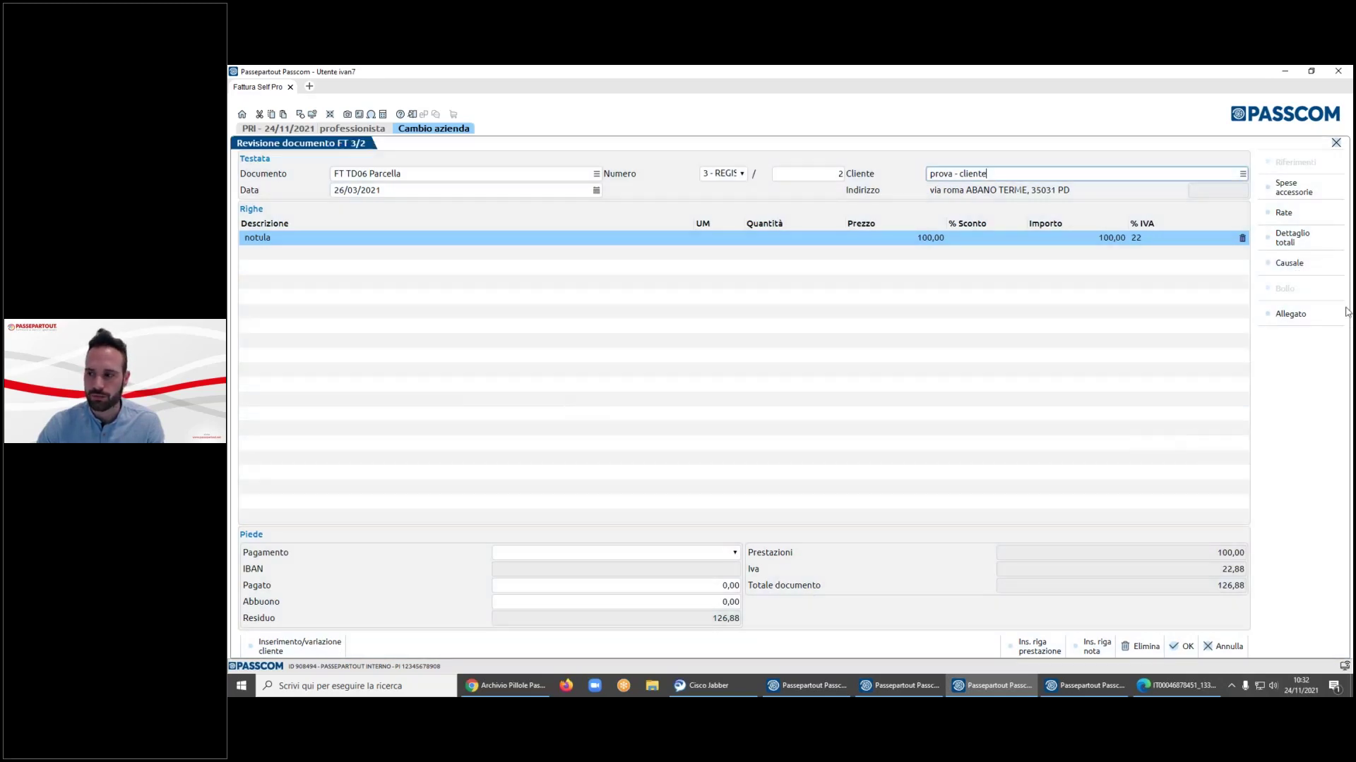
left_click(1304, 322)
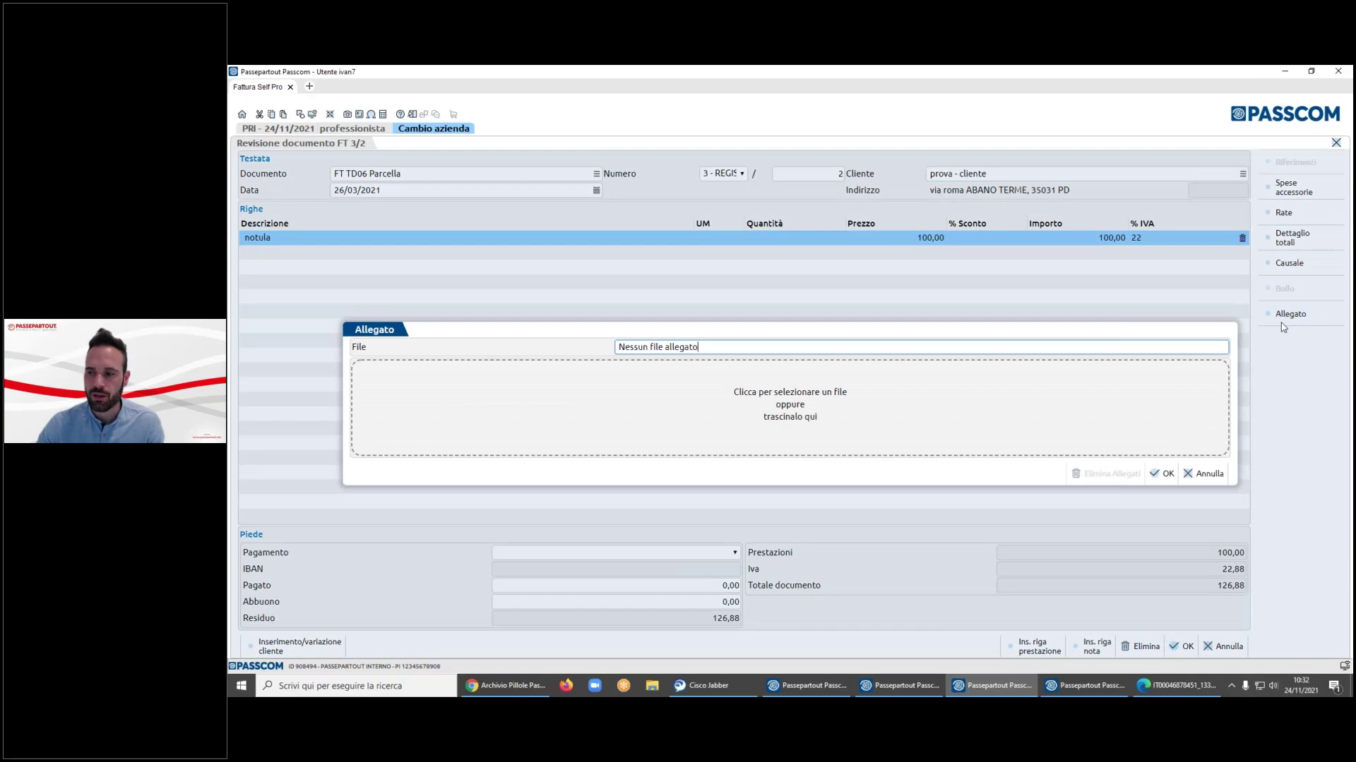
left_click(1208, 476)
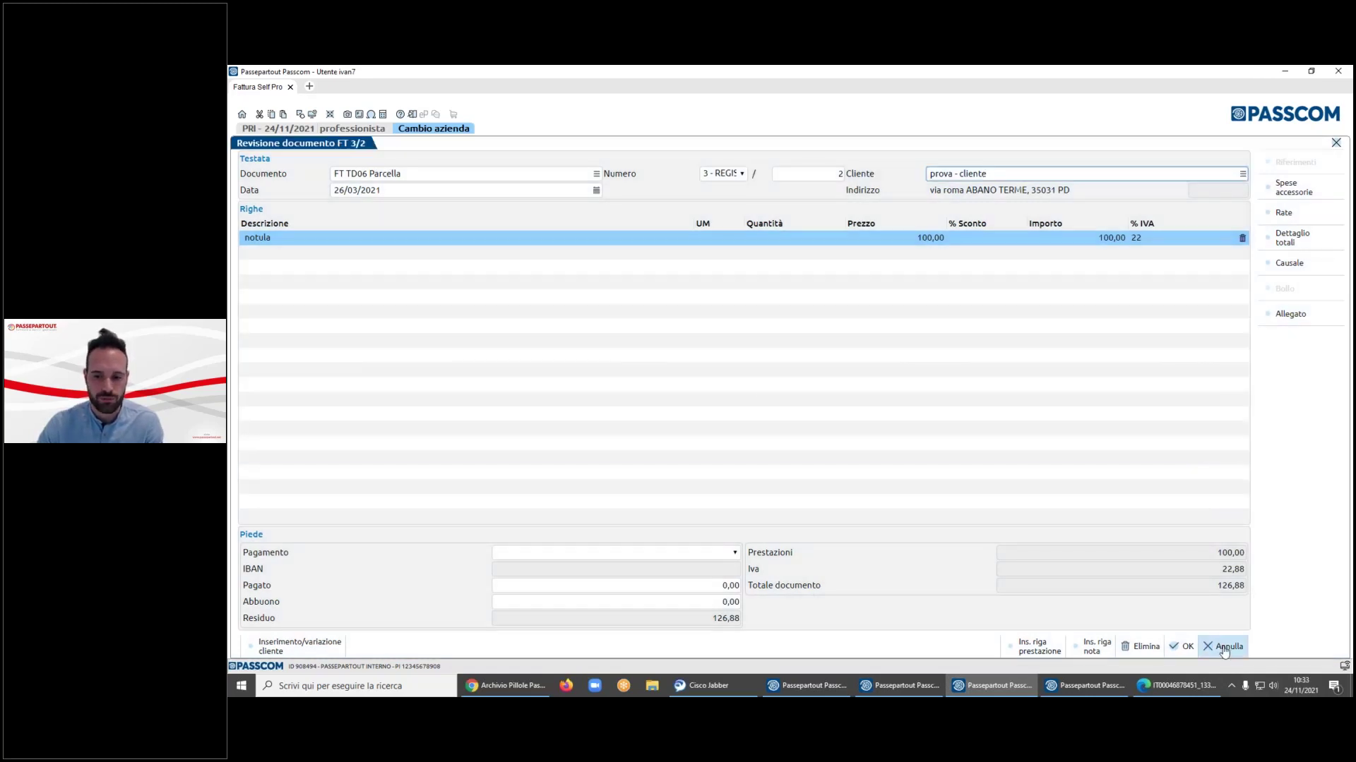
left_click(1224, 646)
left_click(972, 648)
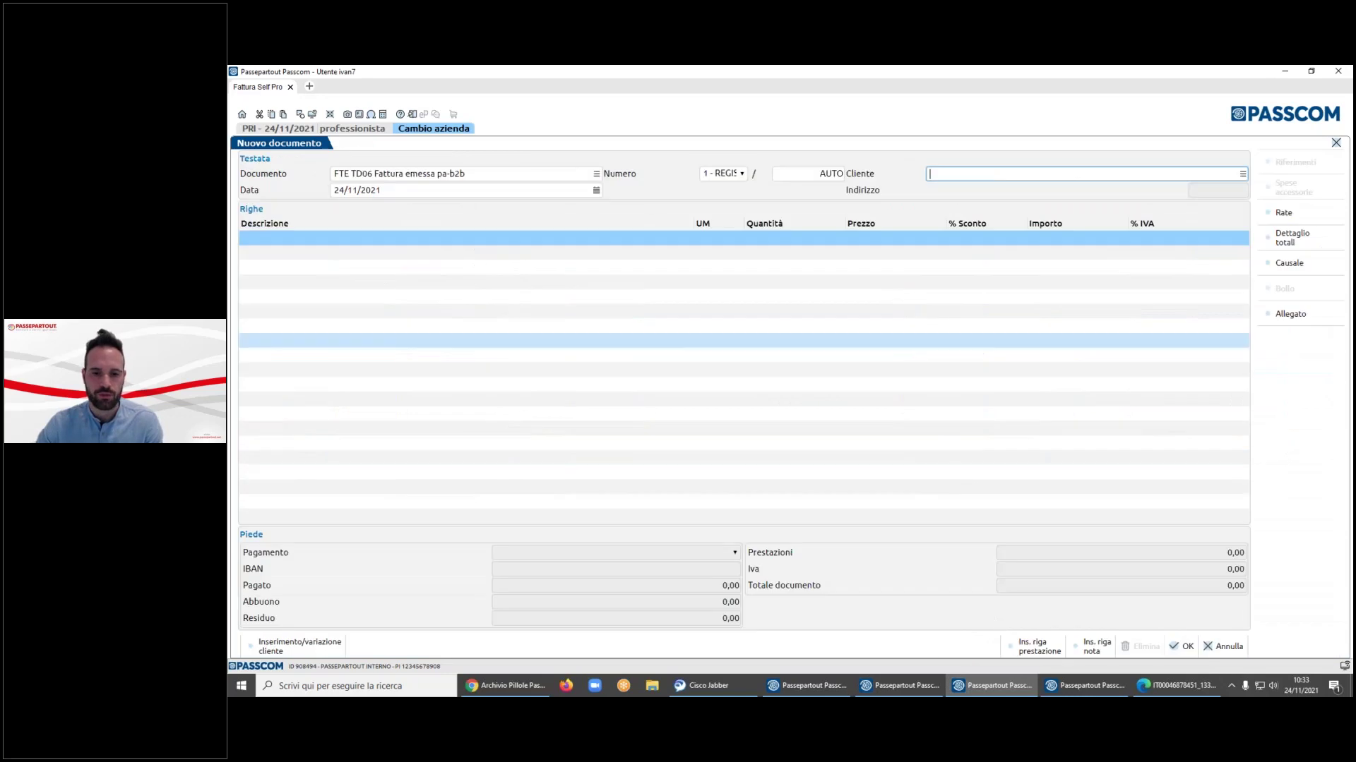
- Create a new customer named 'soggetto a ritenuta' with address via roma
left_click(1243, 173)
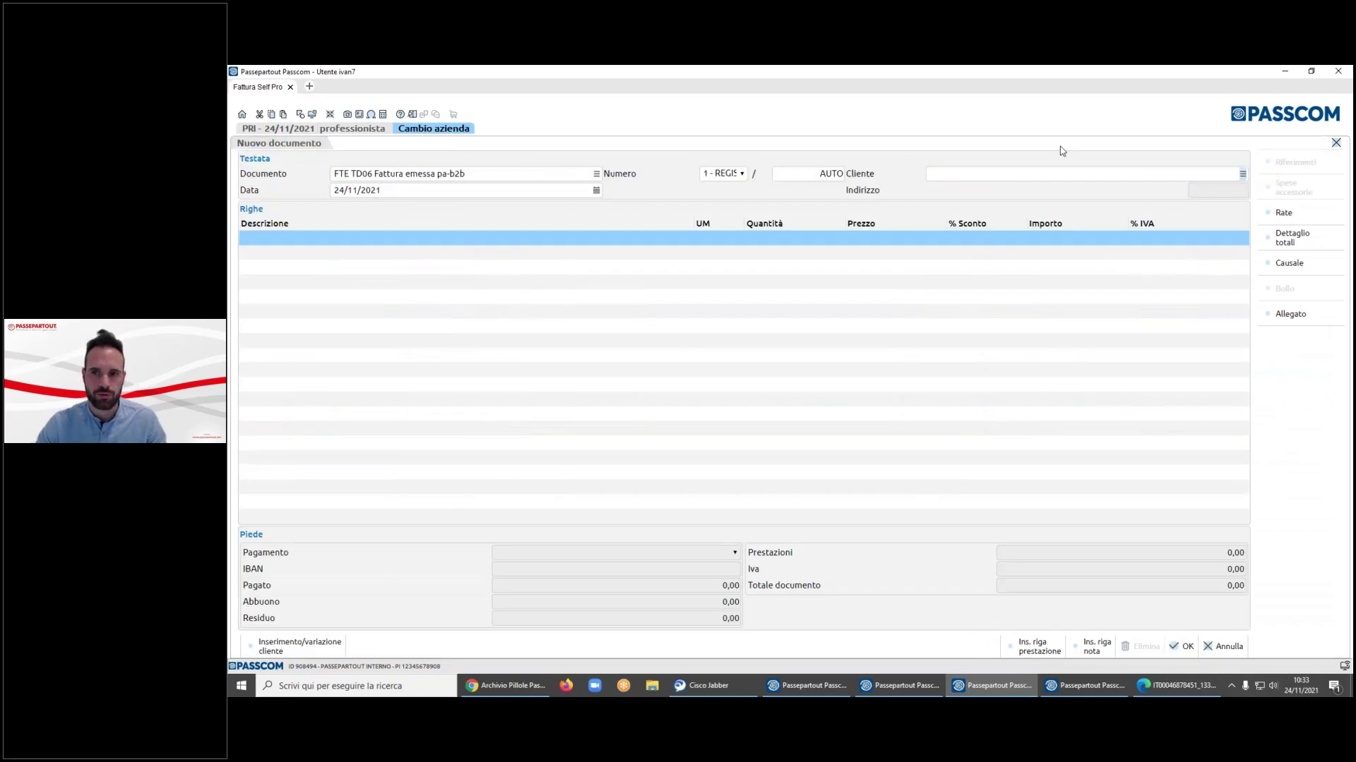
key("Down")
key("Down")
key("Down")
key("Down")
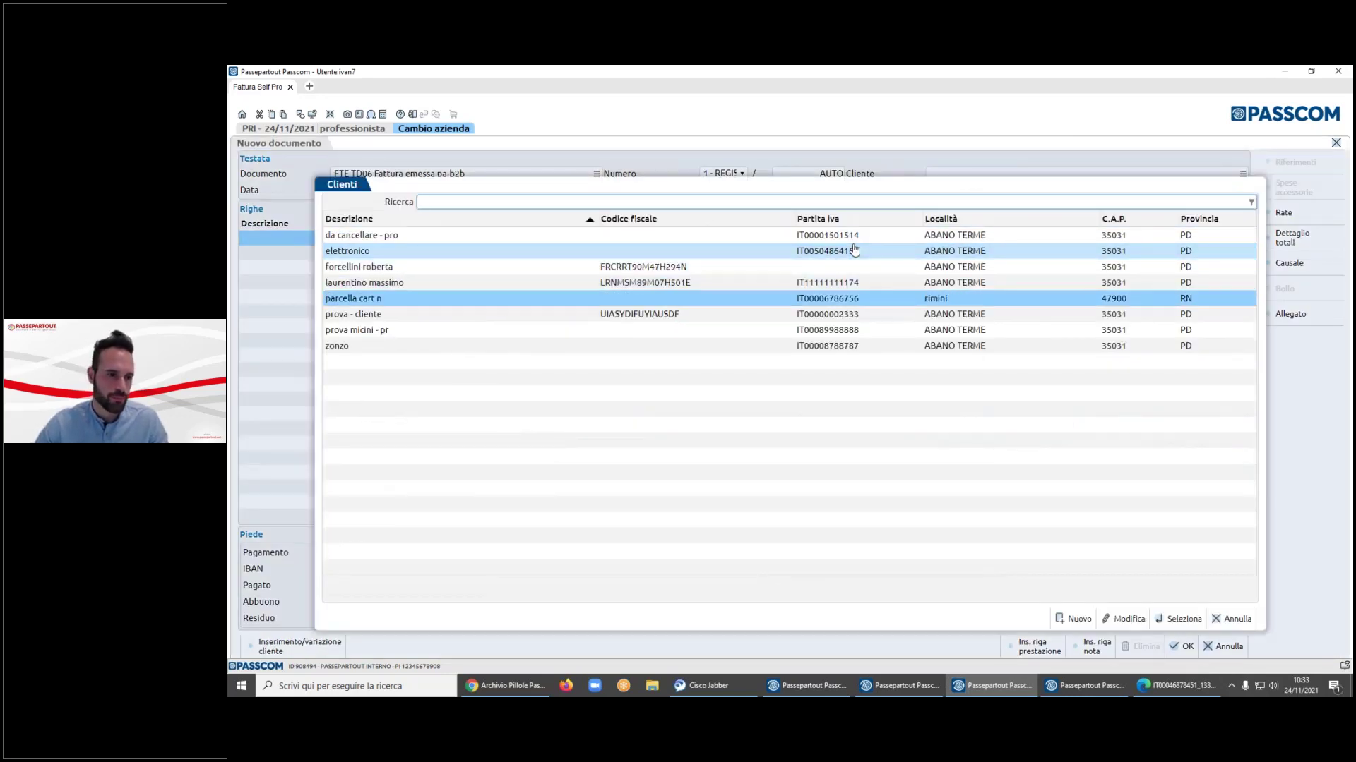
left_click(1074, 619)
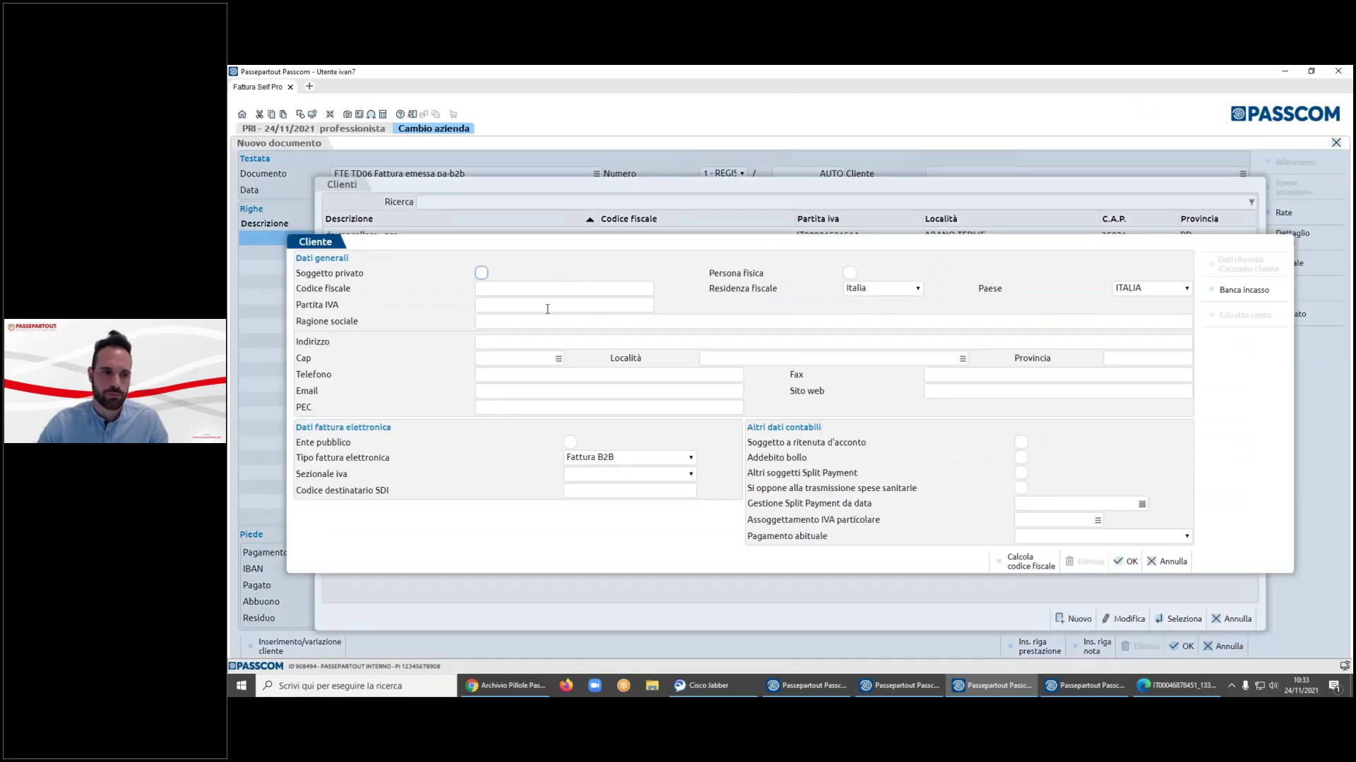
left_click(536, 327)
left_click(516, 305)
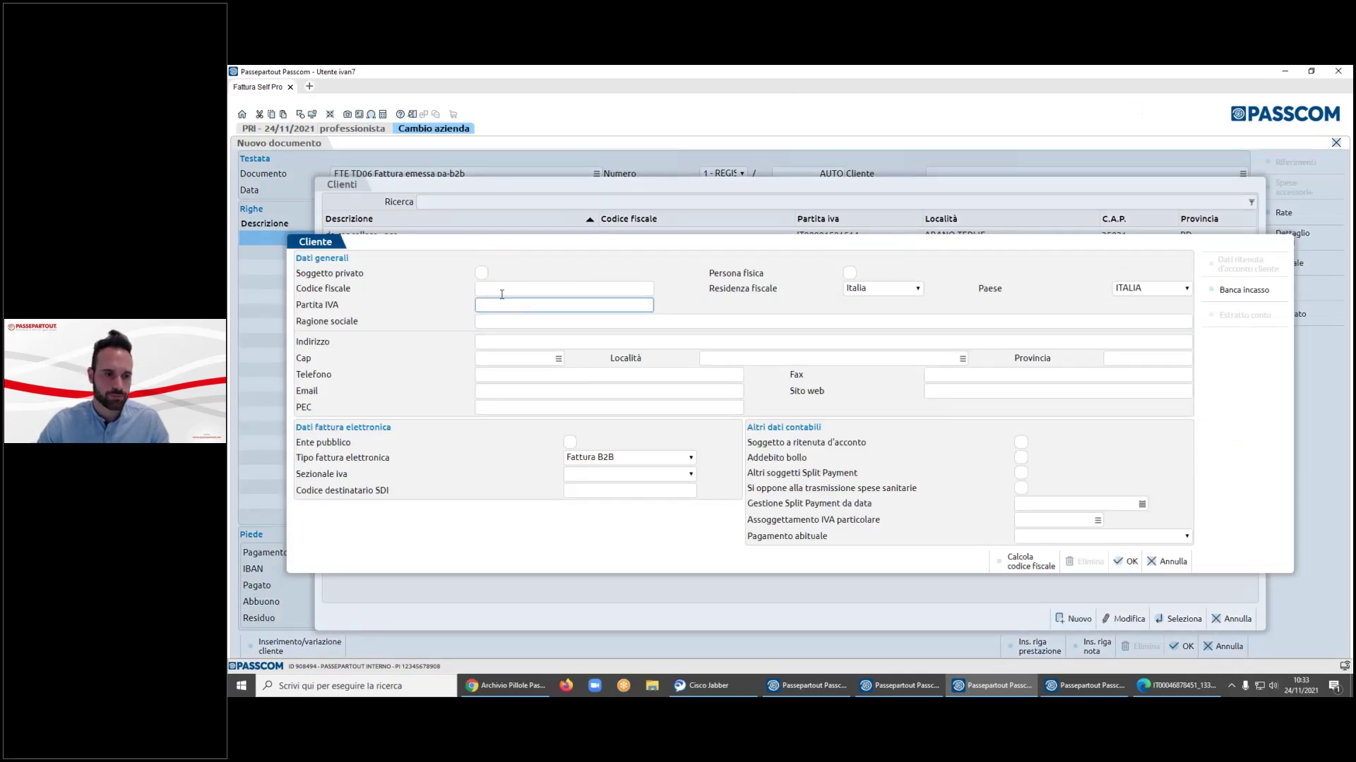
left_click(509, 321)
type("soggetto ")
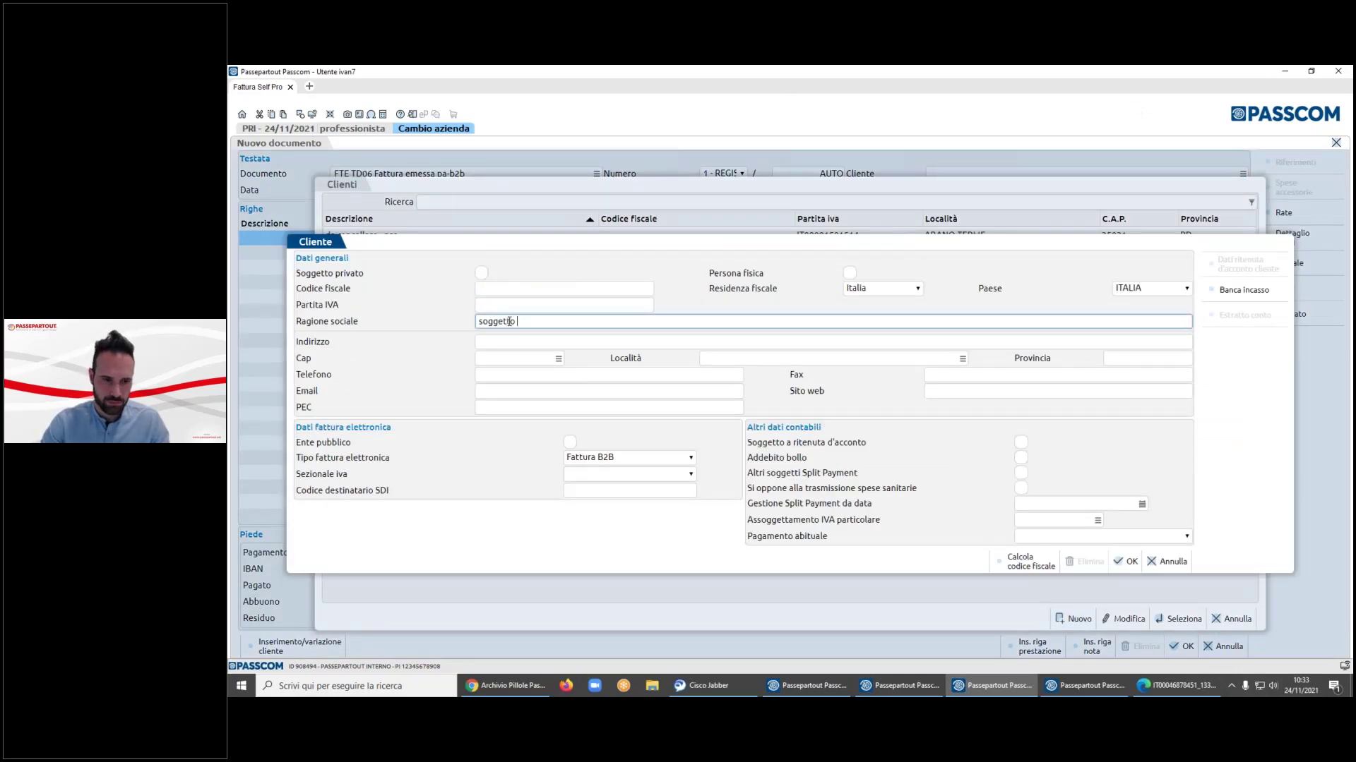
type("a ritenuta")
key("Tab")
type("via roma")
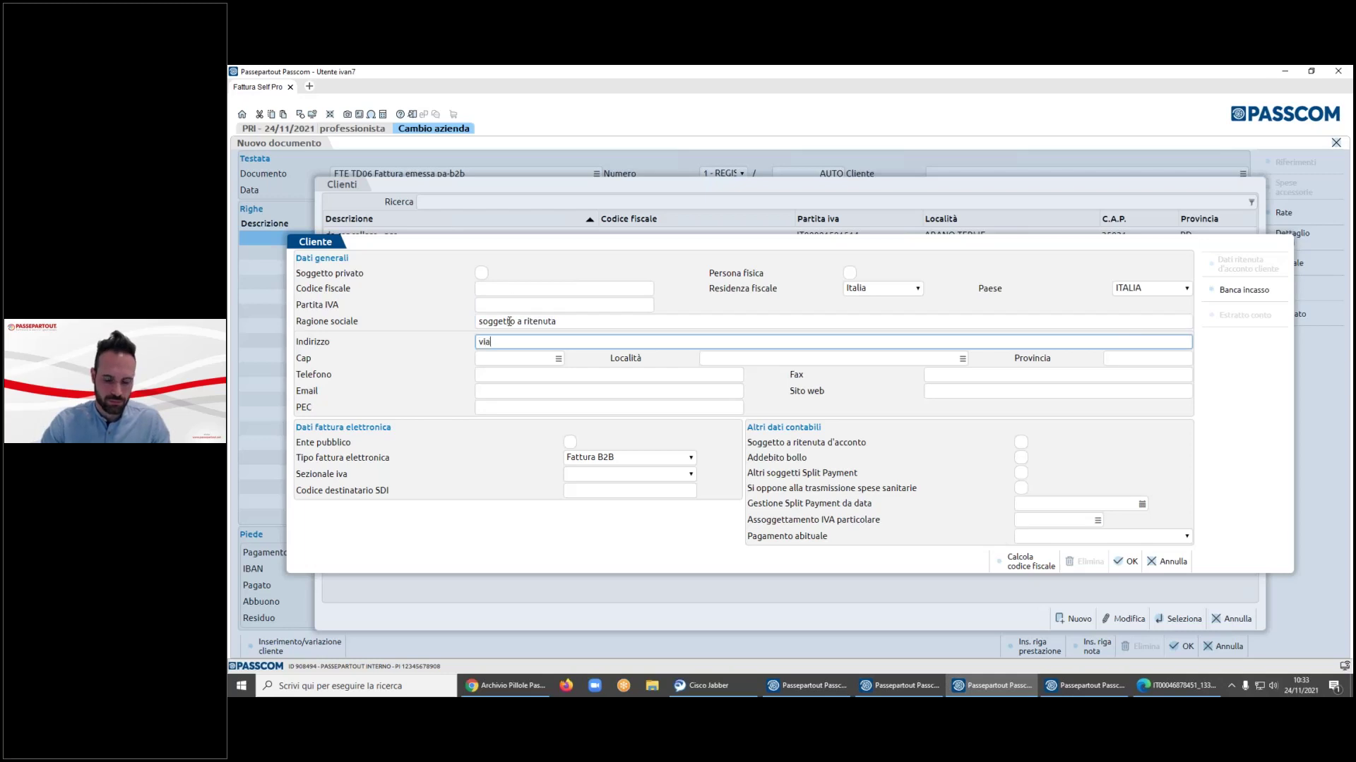
- Enter the customer's VAT number and postal code 35031, mark withholding tax, and save it
left_click(499, 300)
key("Tab")
key("Tab")
left_click(508, 358)
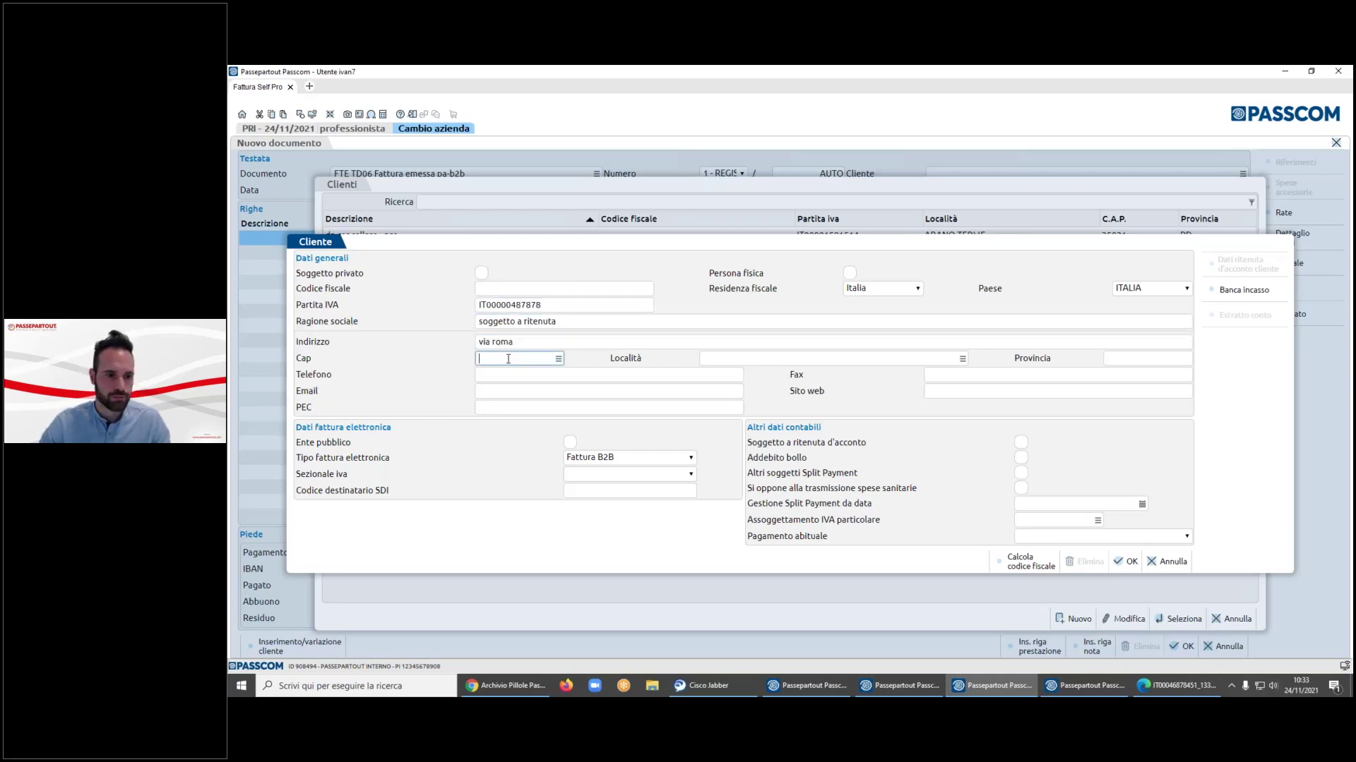
type("35031")
key("Tab")
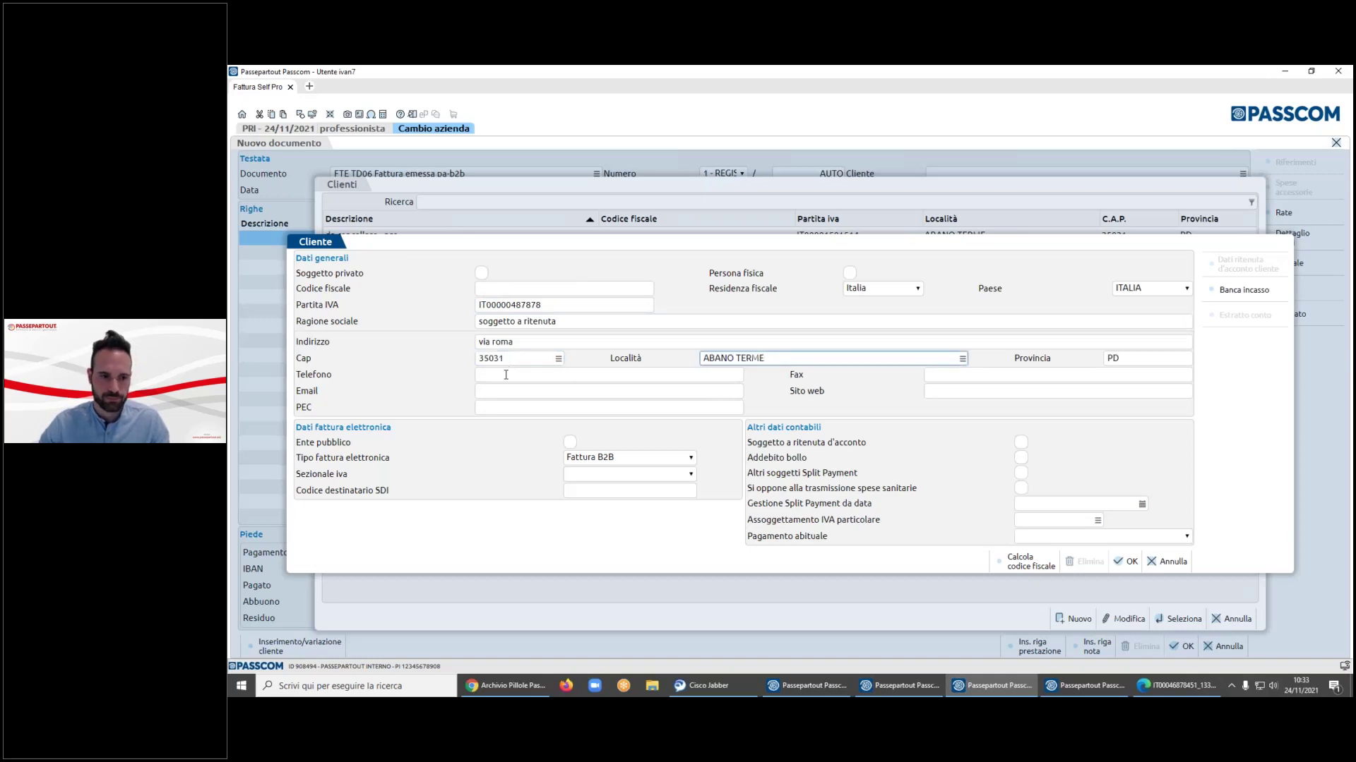
left_click(1021, 443)
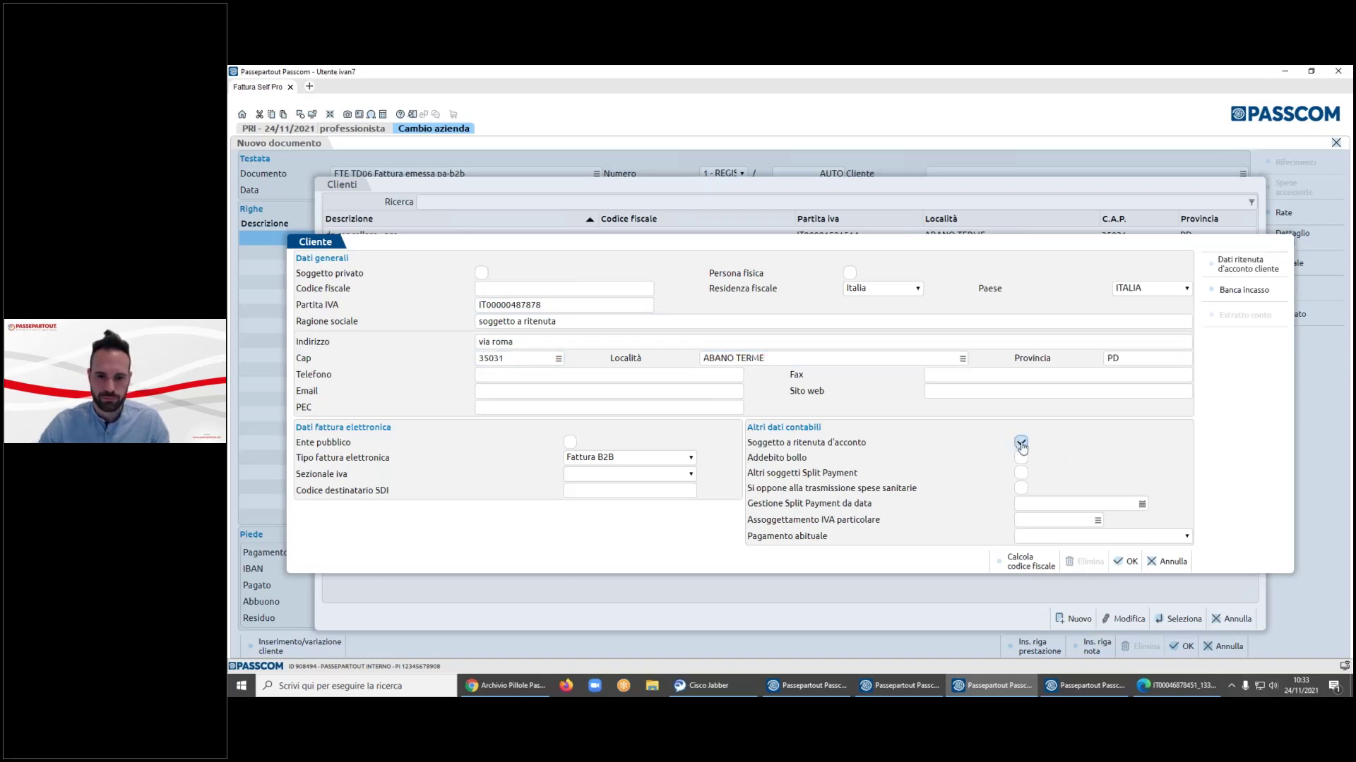
left_click(1128, 561)
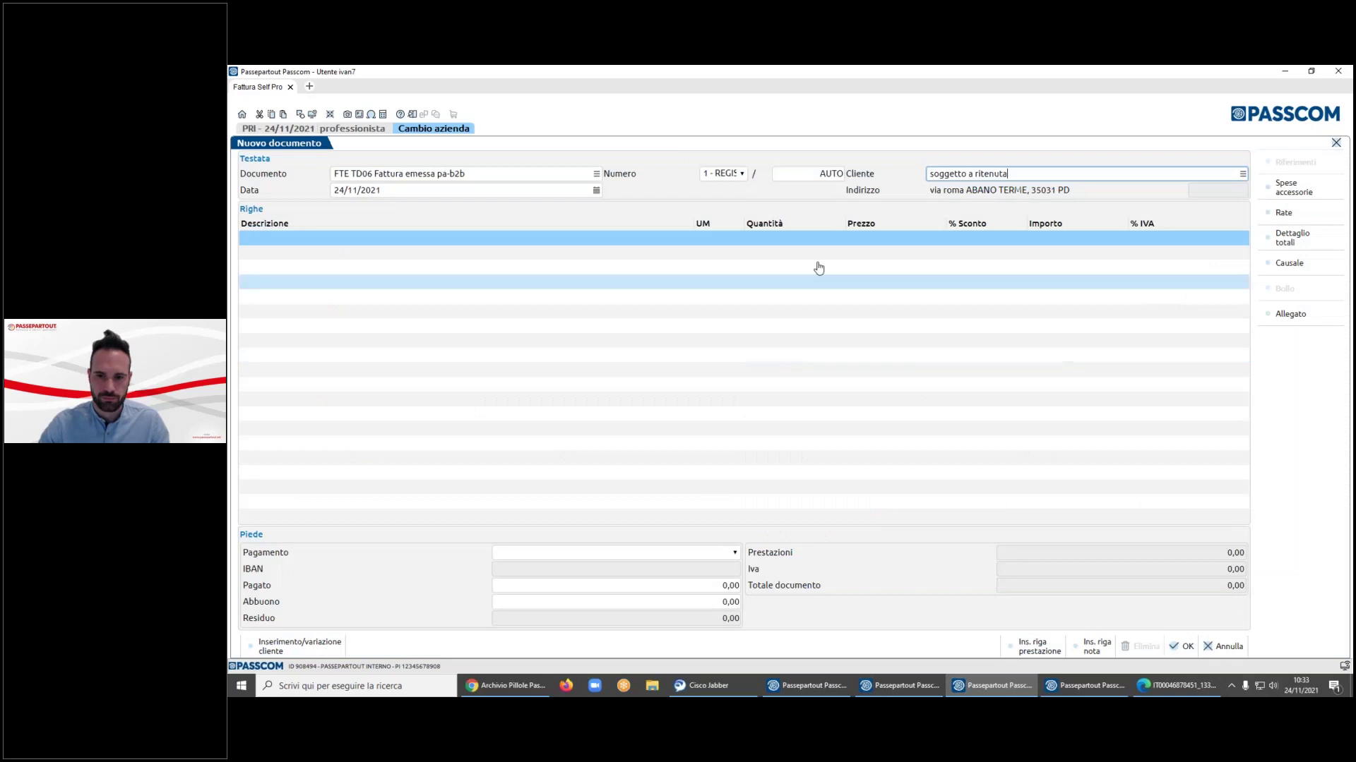
- Start a new service described as 'prestazione di prova con ritenuta'
left_click(689, 239)
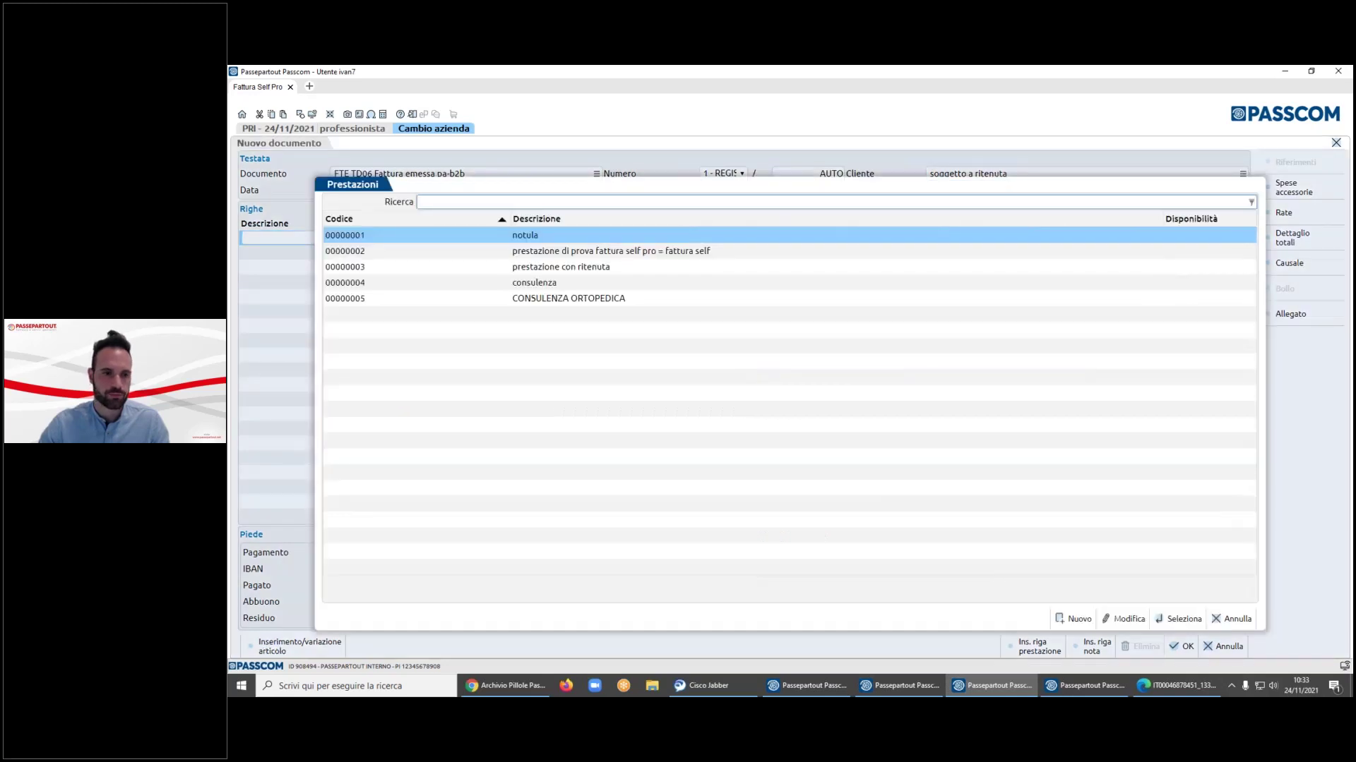
left_click(1074, 617)
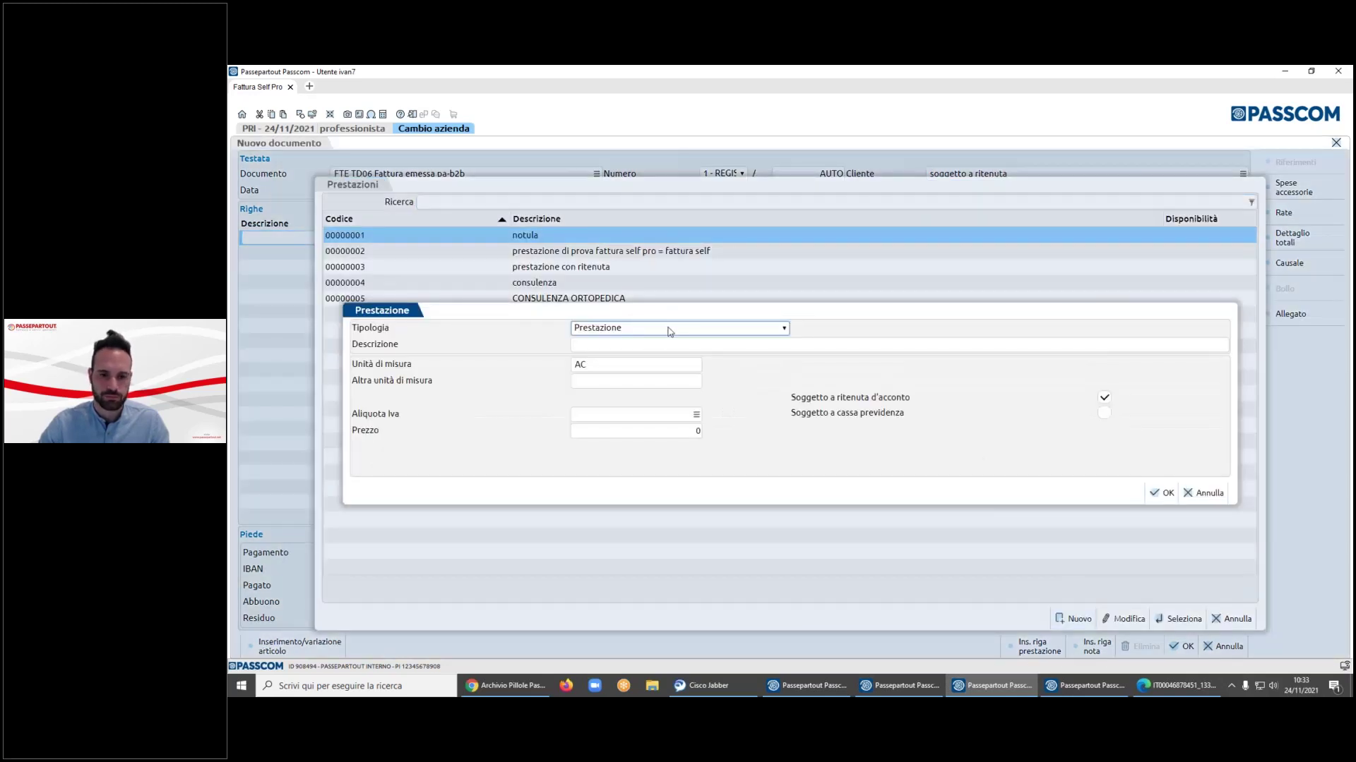
left_click(633, 342)
type("prestazione di prova con ritenuta")
key("shift+F4")
left_click(898, 452)
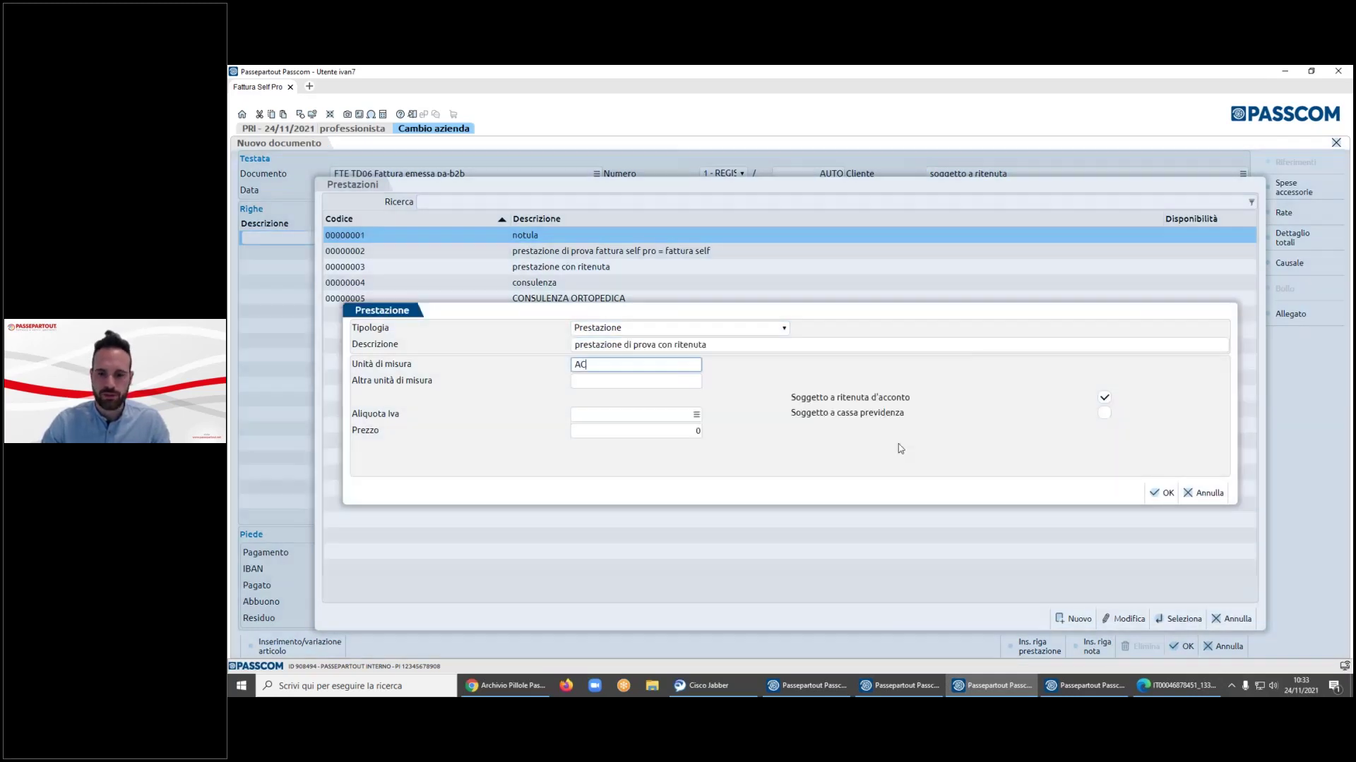
- Give the service 22% VAT, price 100 and pension fund liability, then save it
left_click(598, 416)
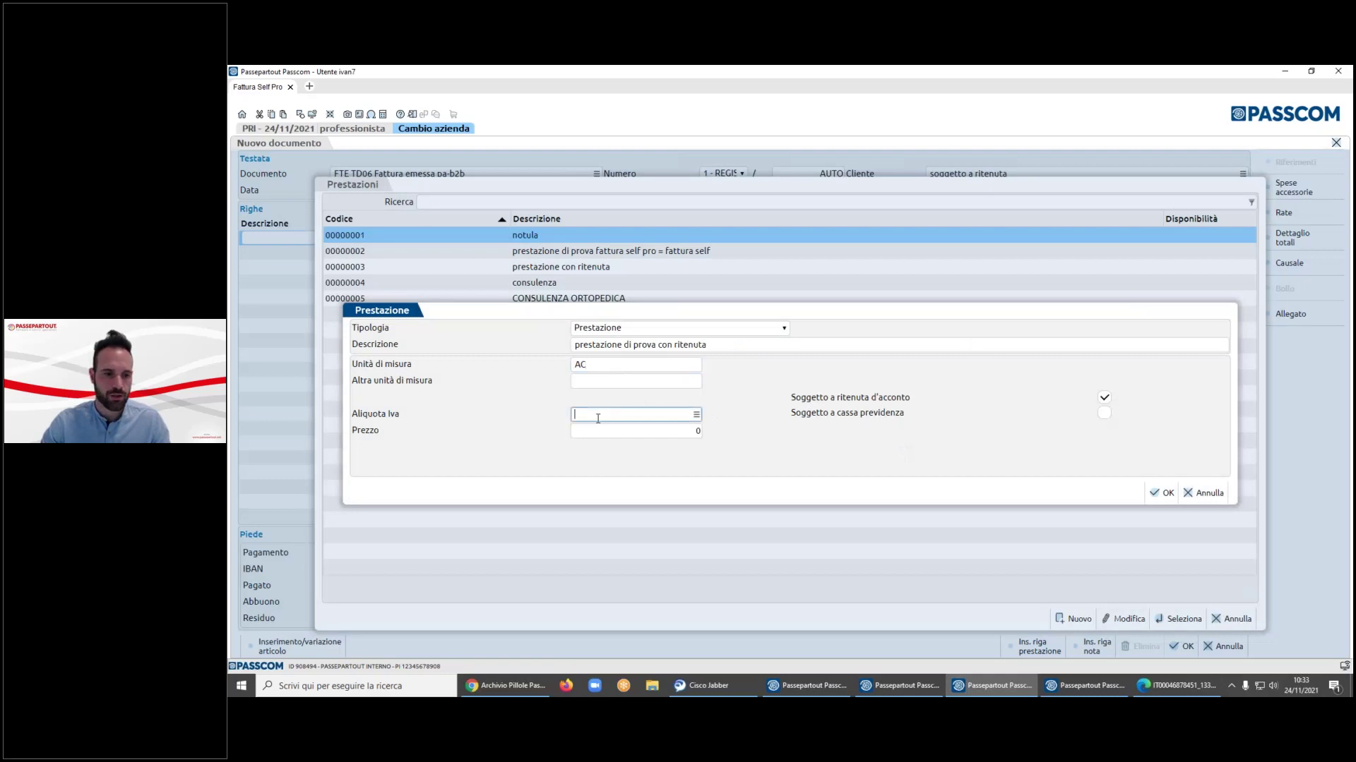
type("N41")
key("Return")
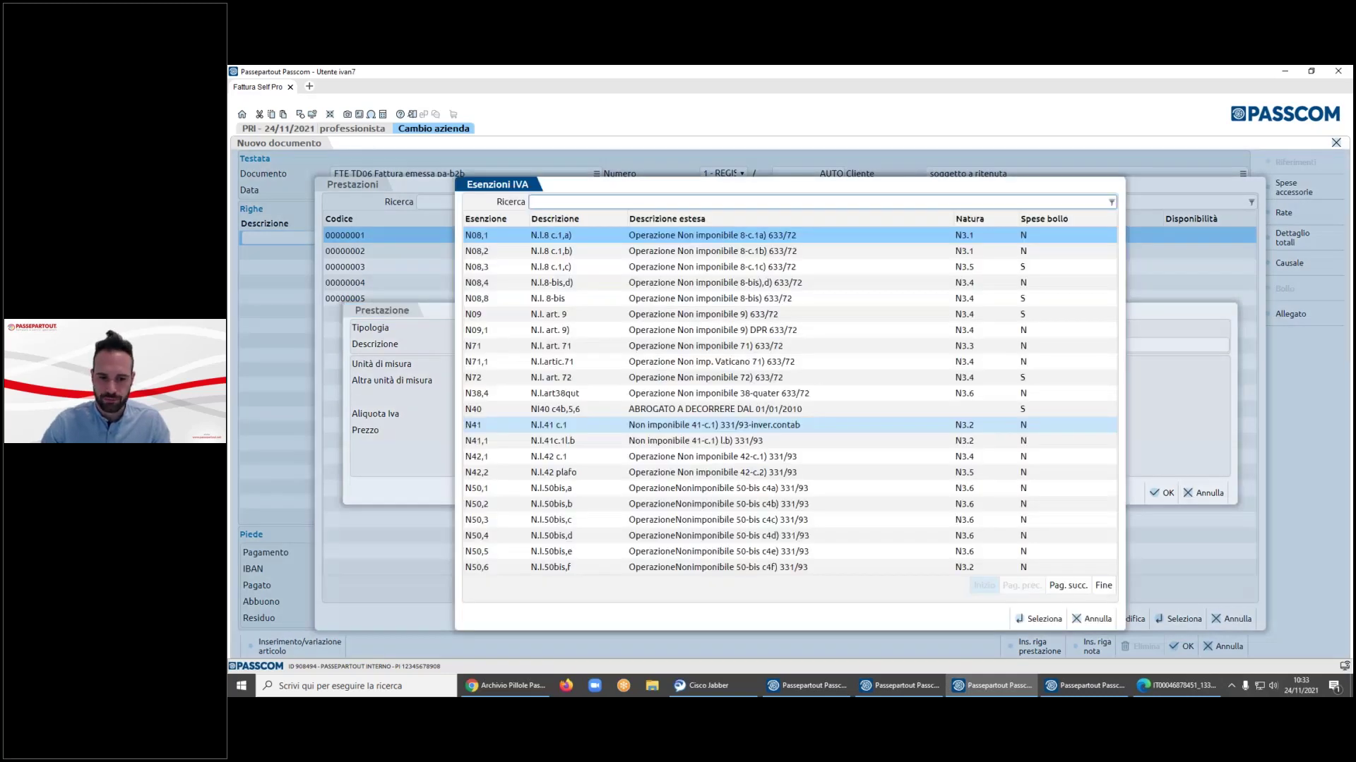
key("Escape")
left_click(616, 432)
type("100")
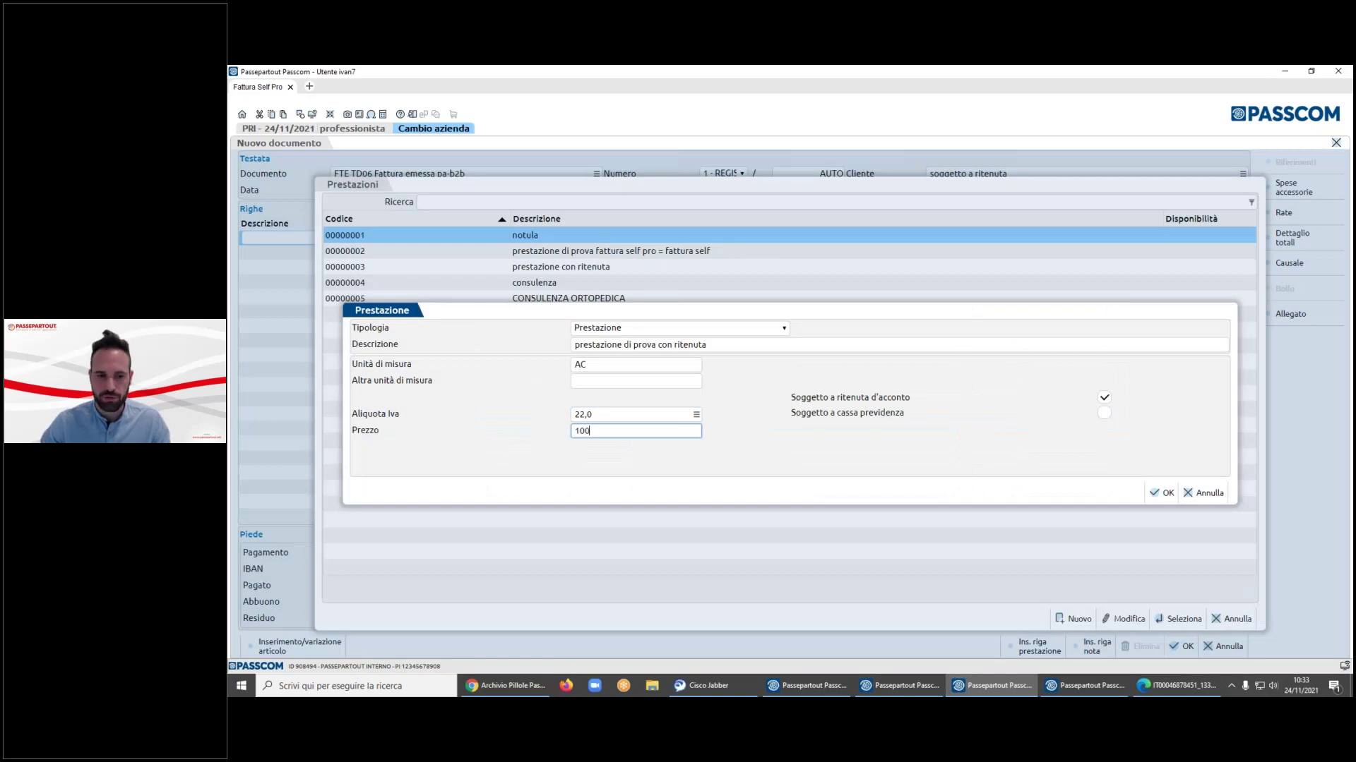
left_click(1104, 413)
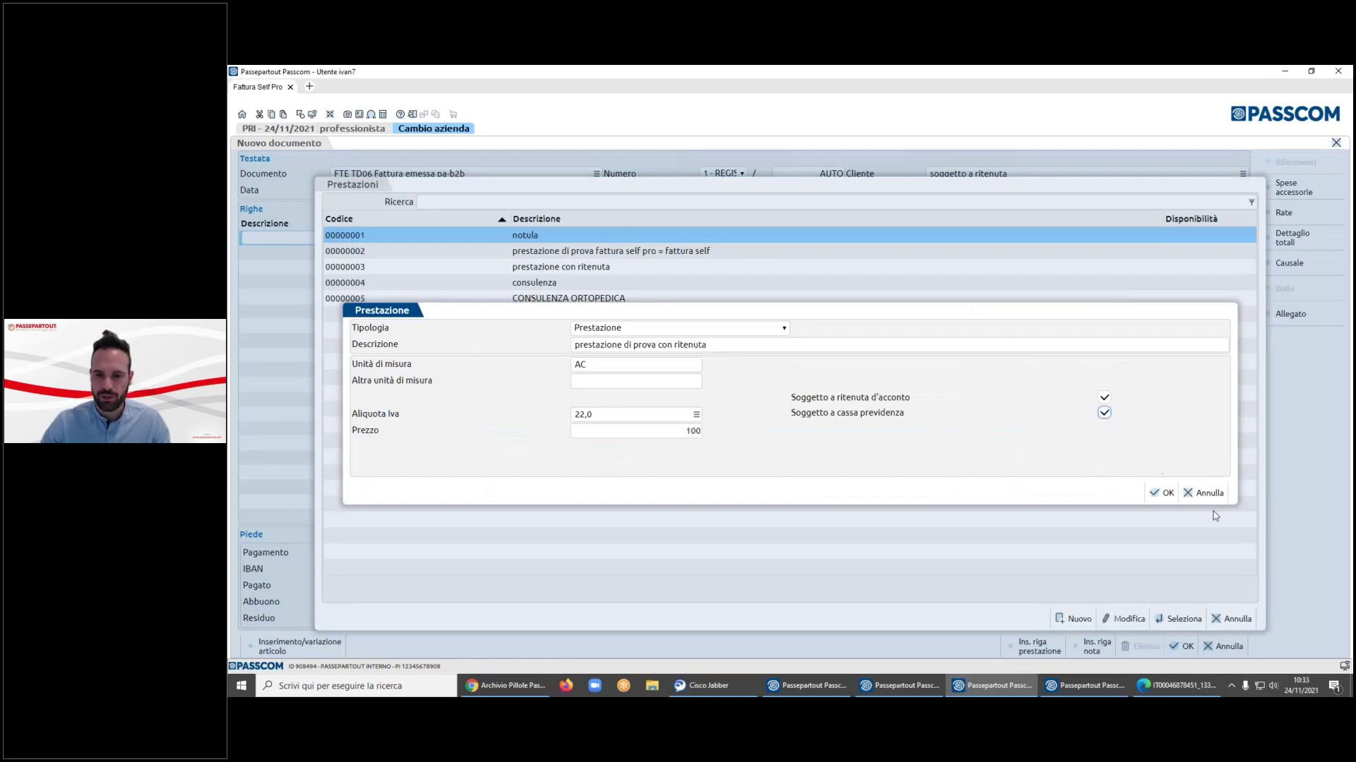
left_click(1163, 492)
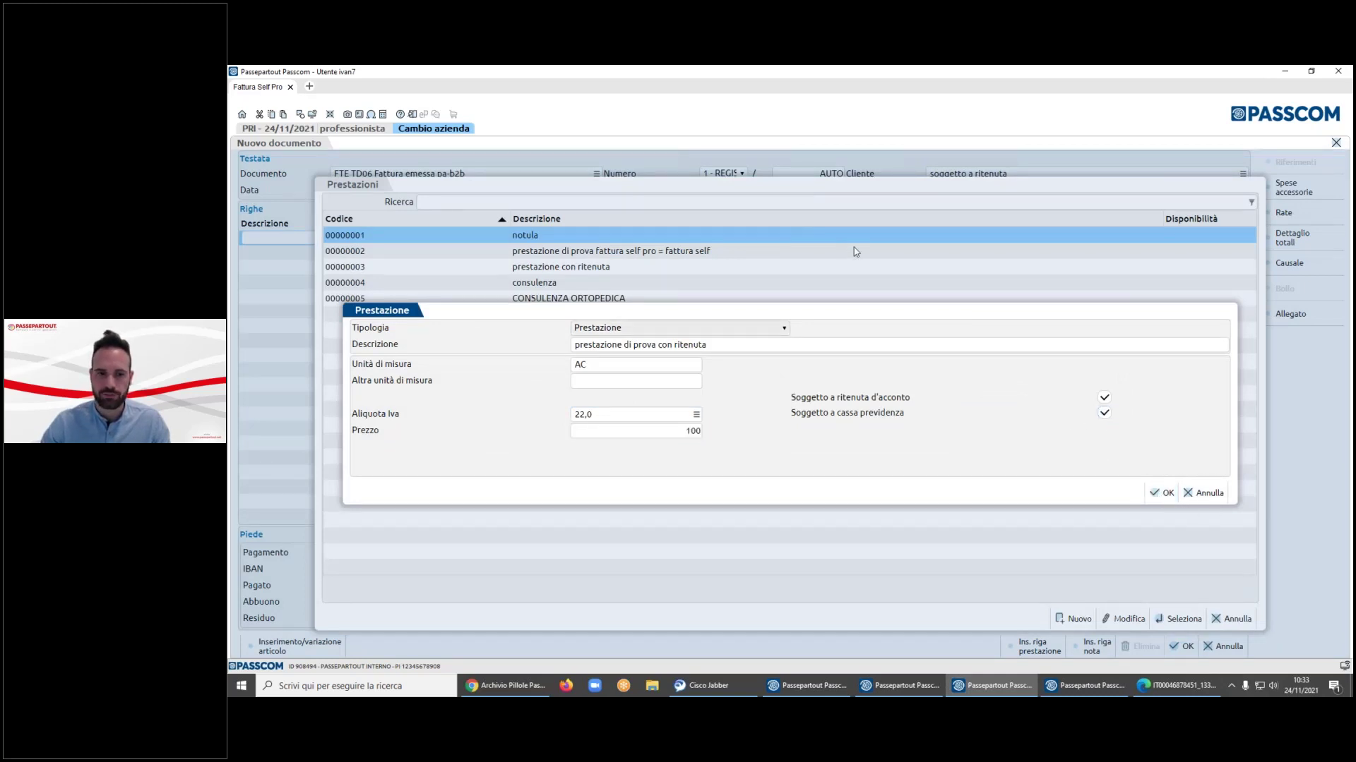
left_click(1161, 493)
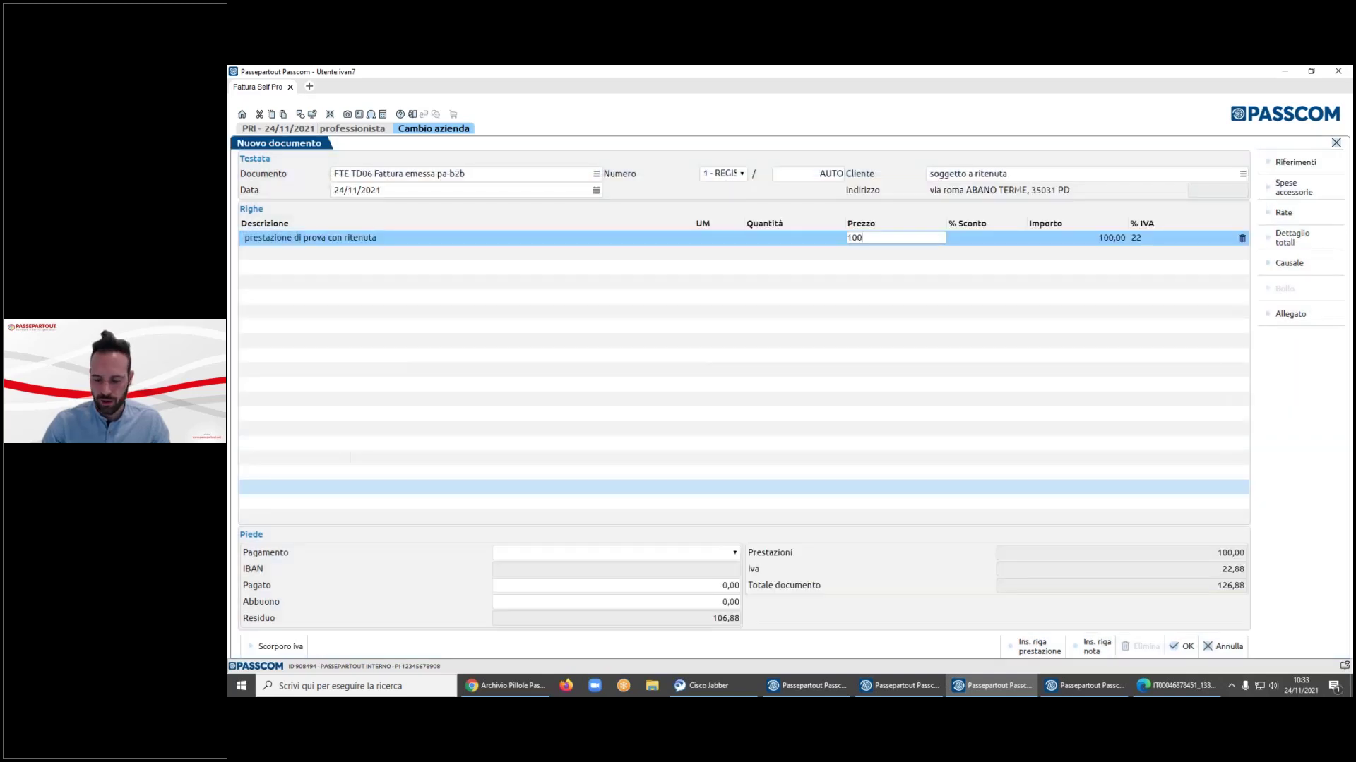
- Change the service line's price from 100 to 1000
key("BackSpace")
key("BackSpace")
type("1000")
key("Tab")
key("Tab")
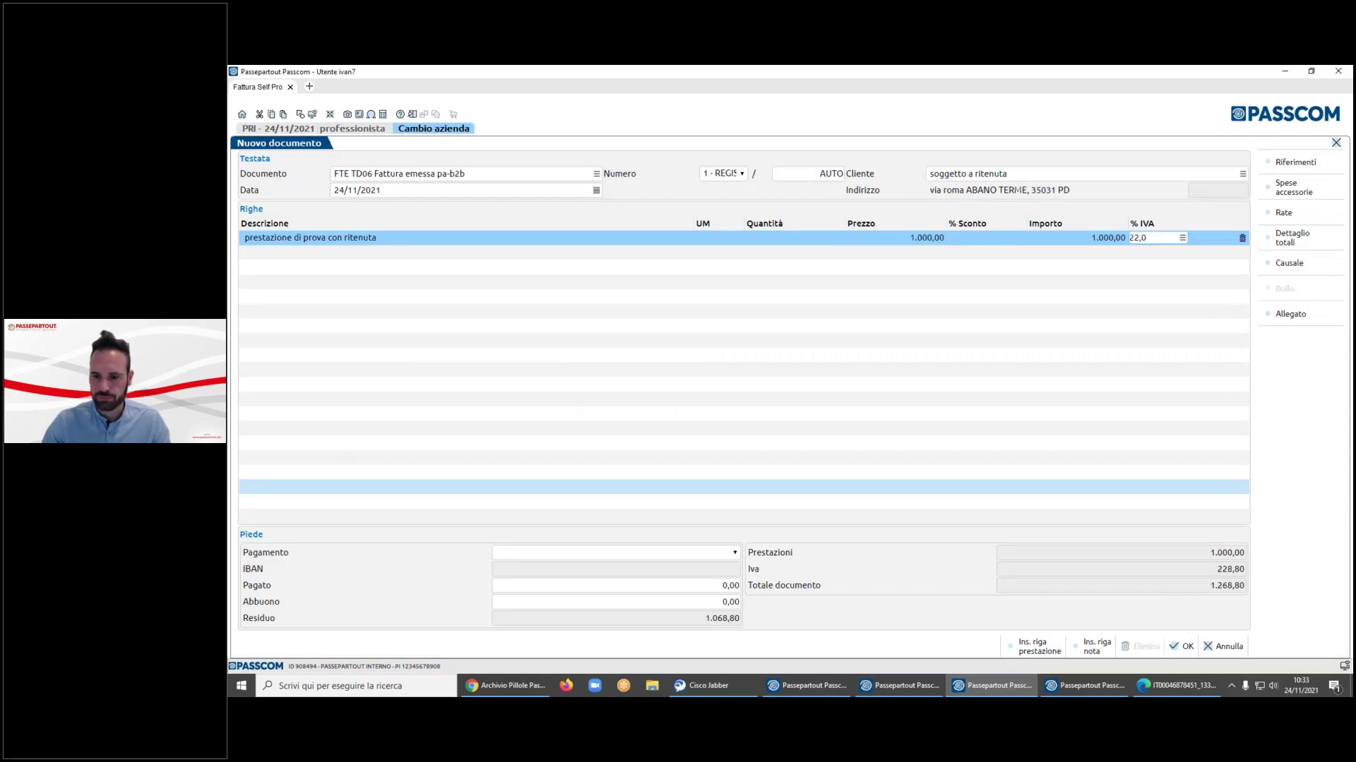
key("Tab")
- Set payment to BONIFICO and review the totals breakdown
left_click(562, 552)
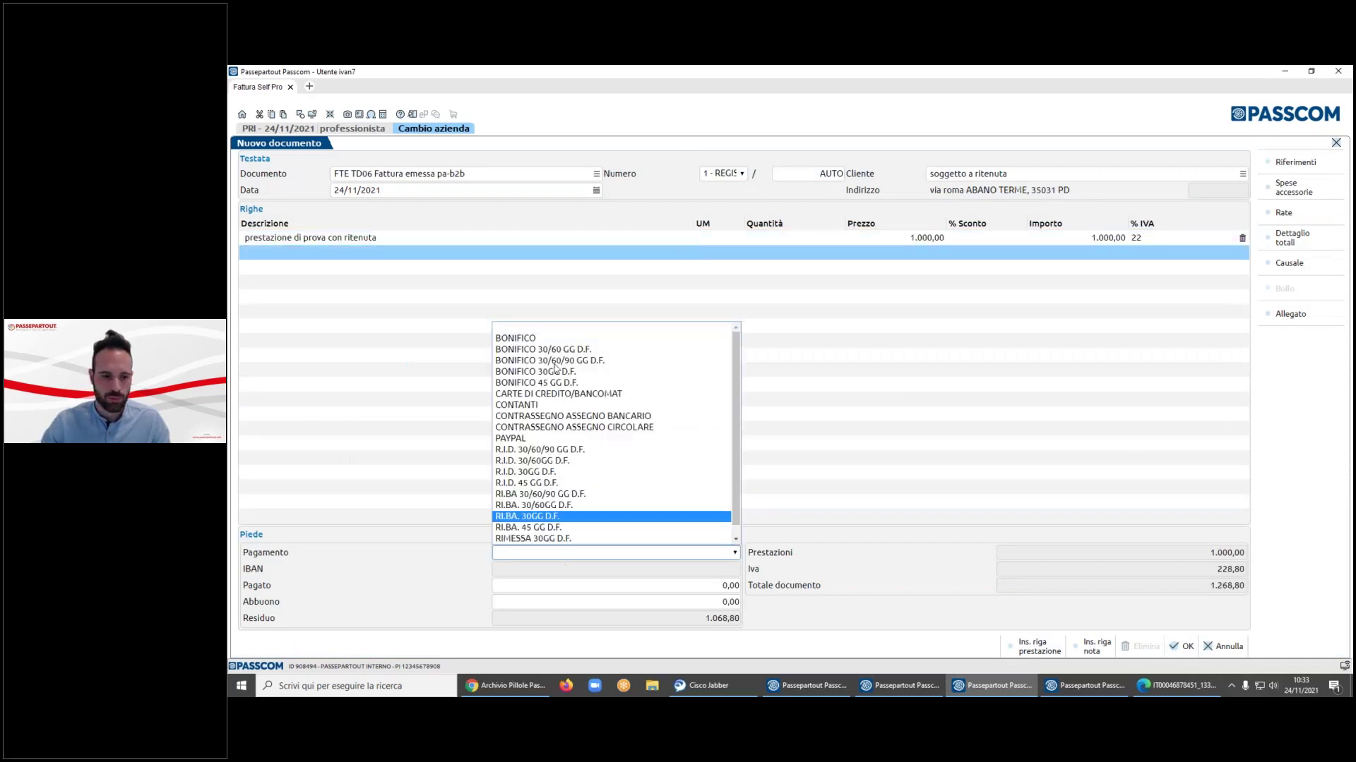
left_click(523, 337)
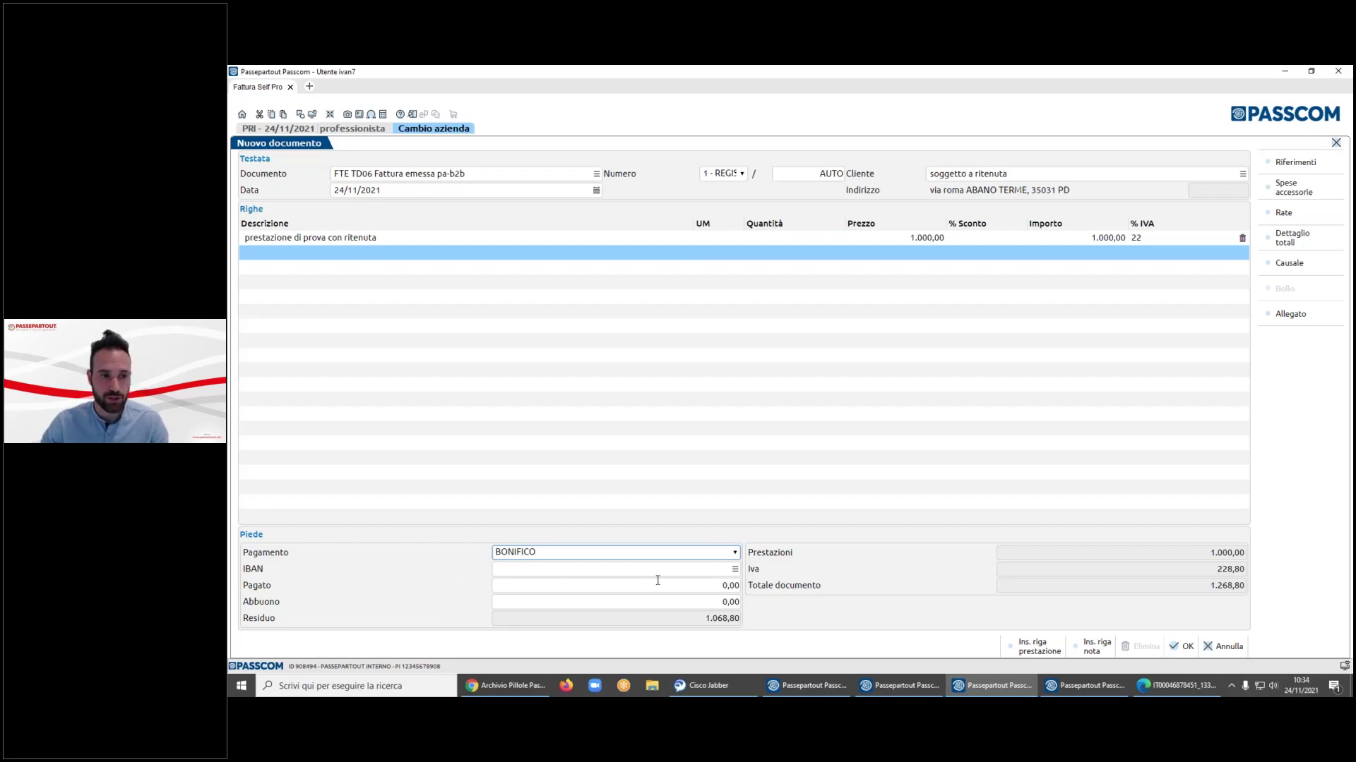
left_click(1303, 238)
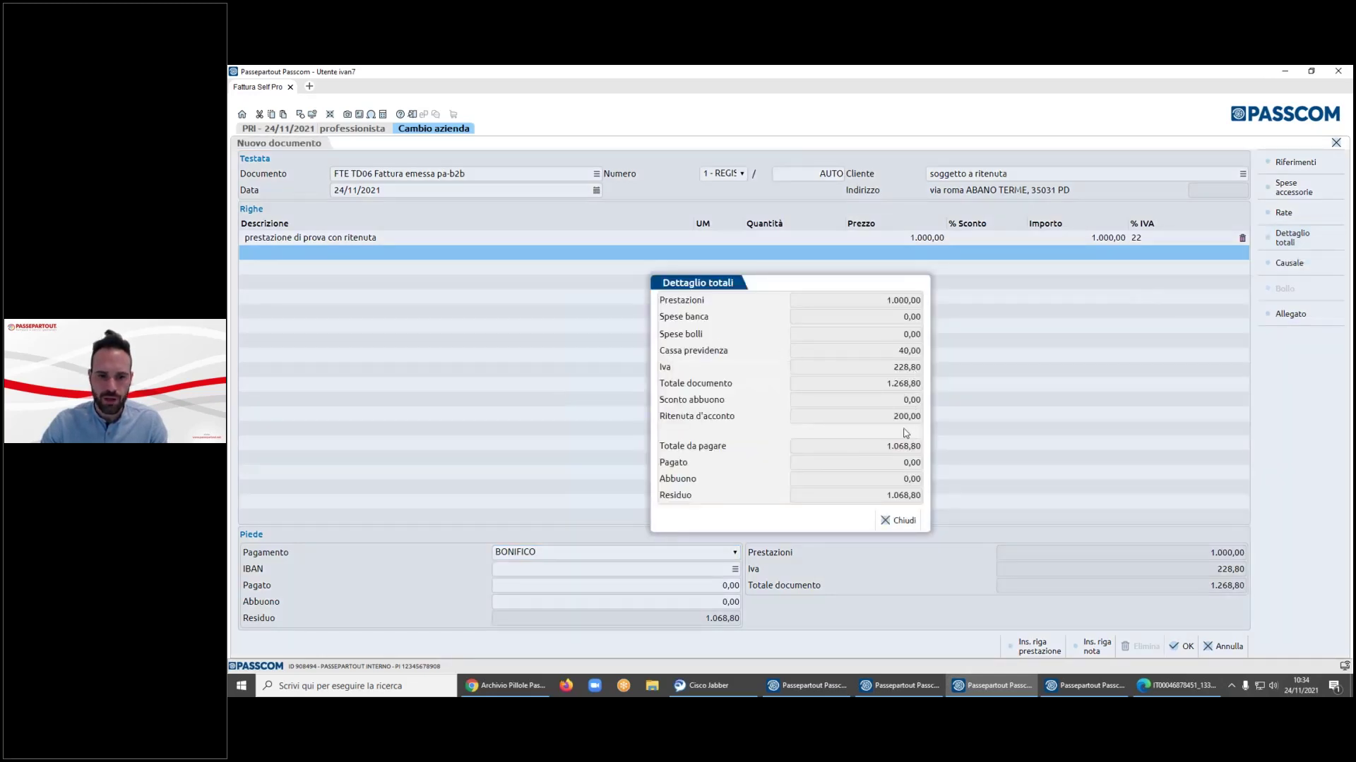
left_click(897, 521)
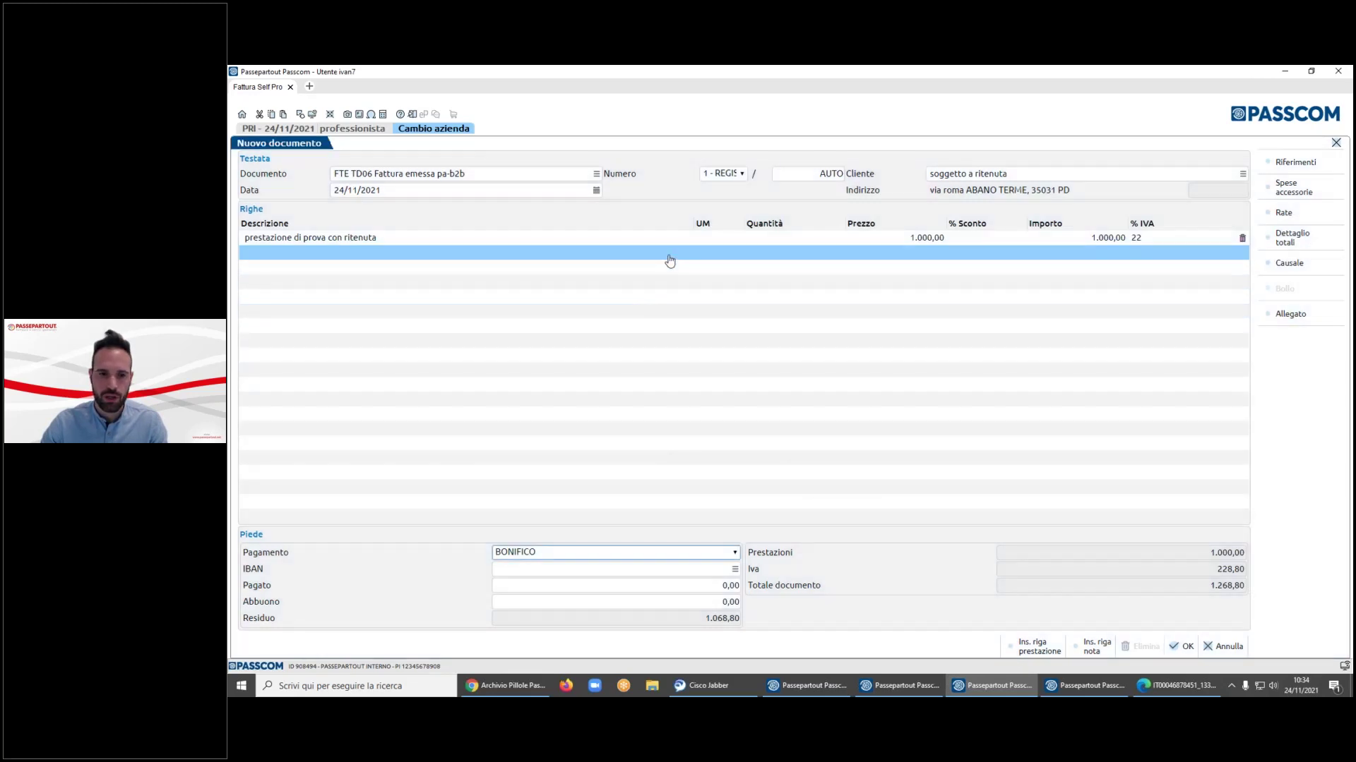
- Add a consulenza line priced 100 with VAT code E10 instead of 22%
left_click(688, 252)
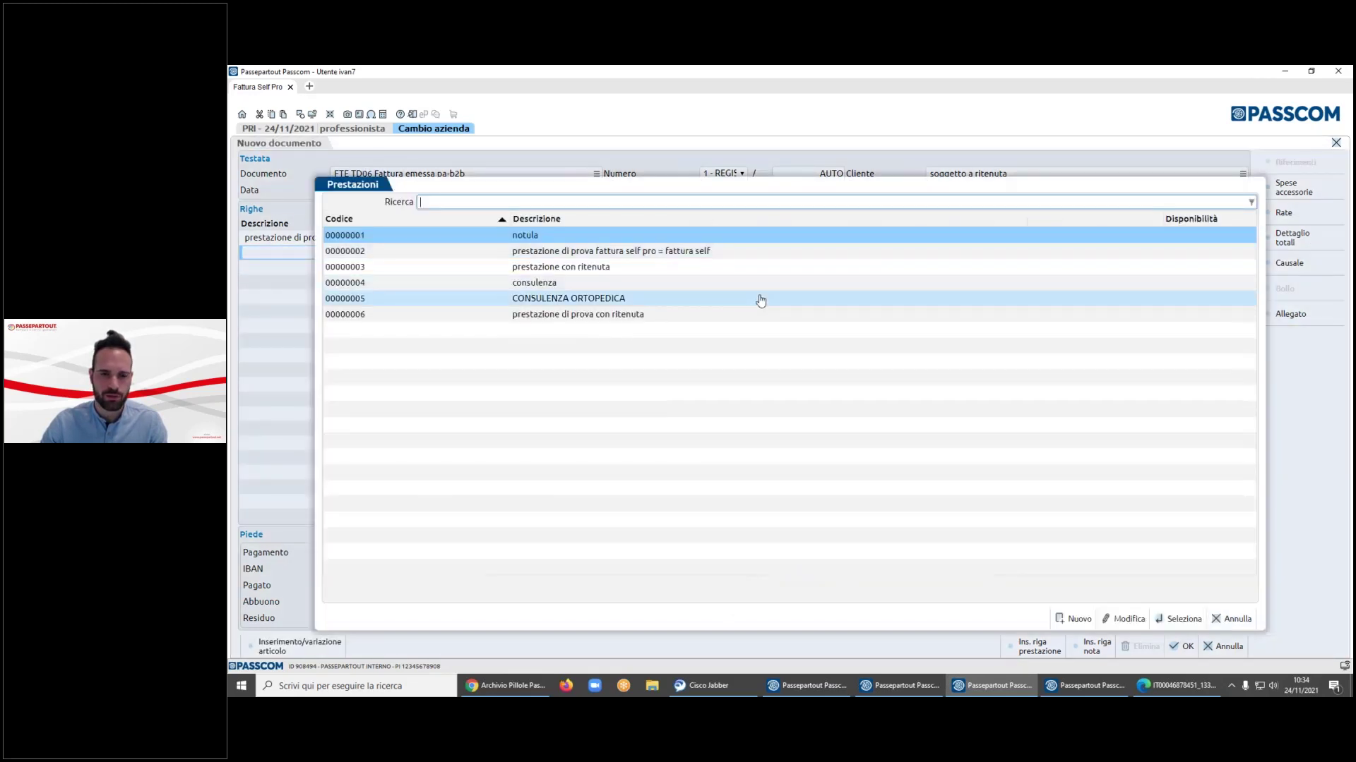
key("Down")
key("Down")
key("Down")
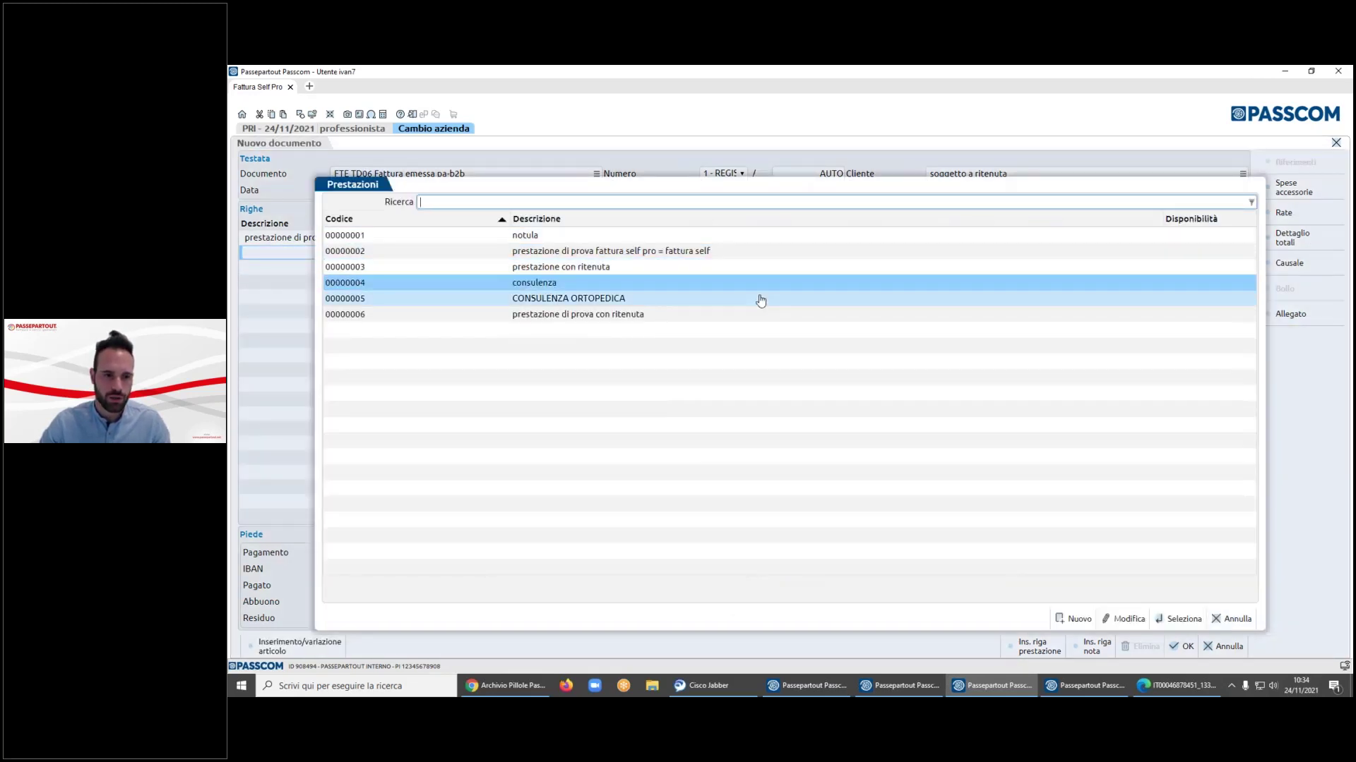
key("Return")
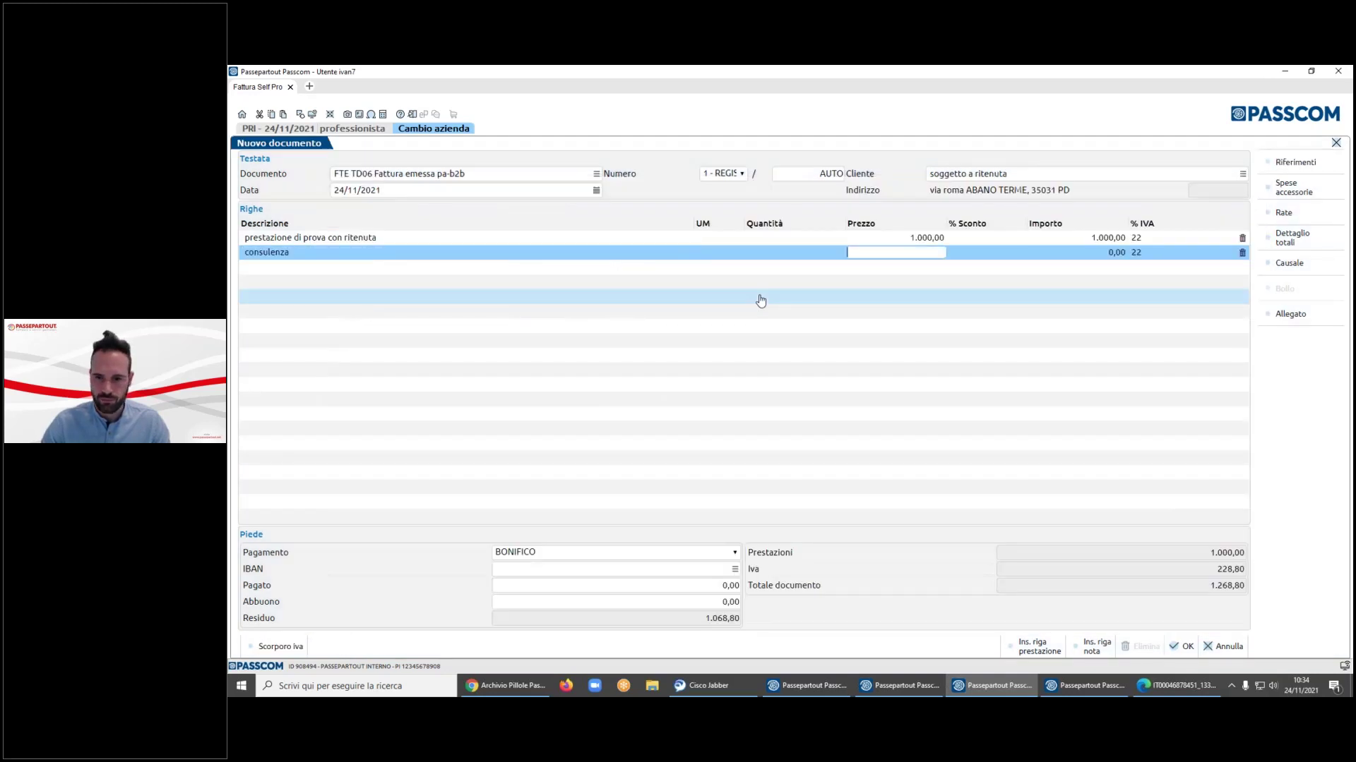
type("100")
key("Tab")
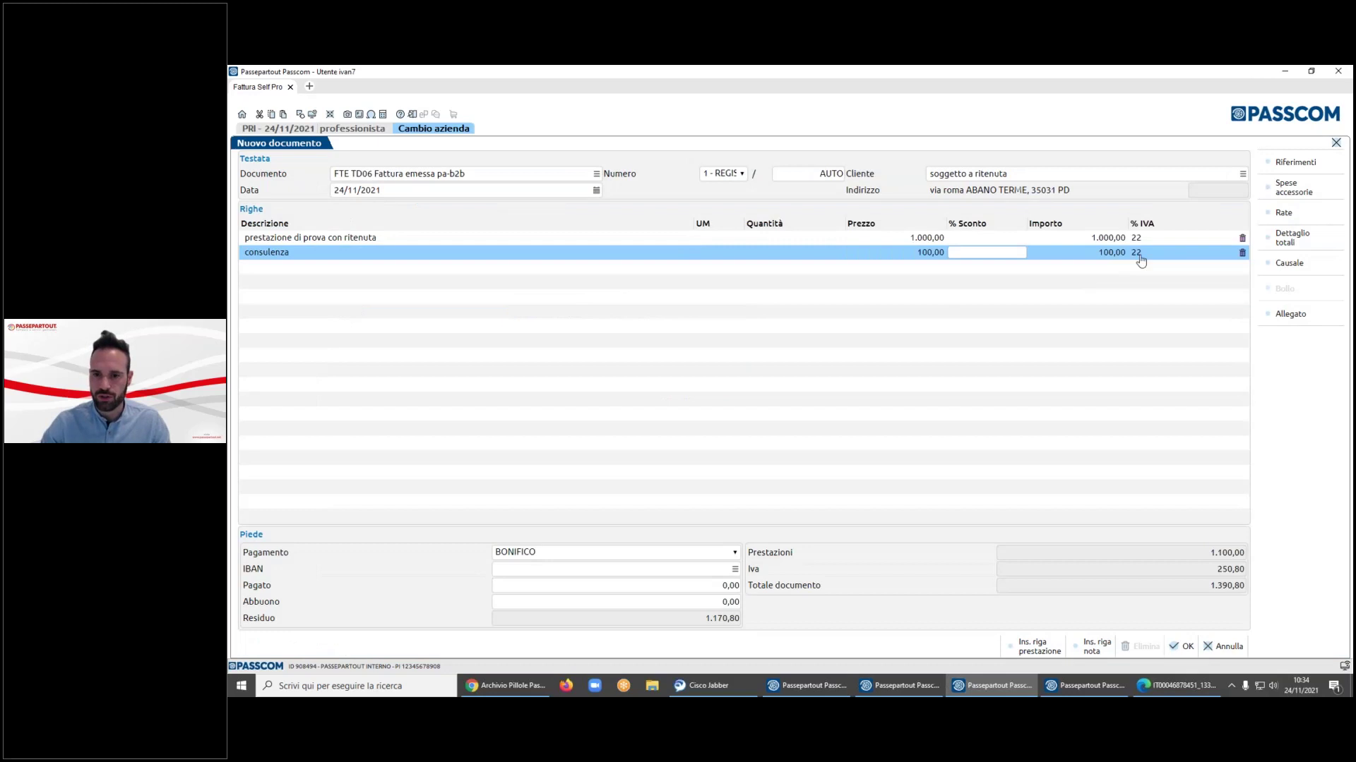
key("Tab")
key("BackSpace")
key("BackSpace")
key("BackSpace")
key("BackSpace")
type("E10")
key("Tab")
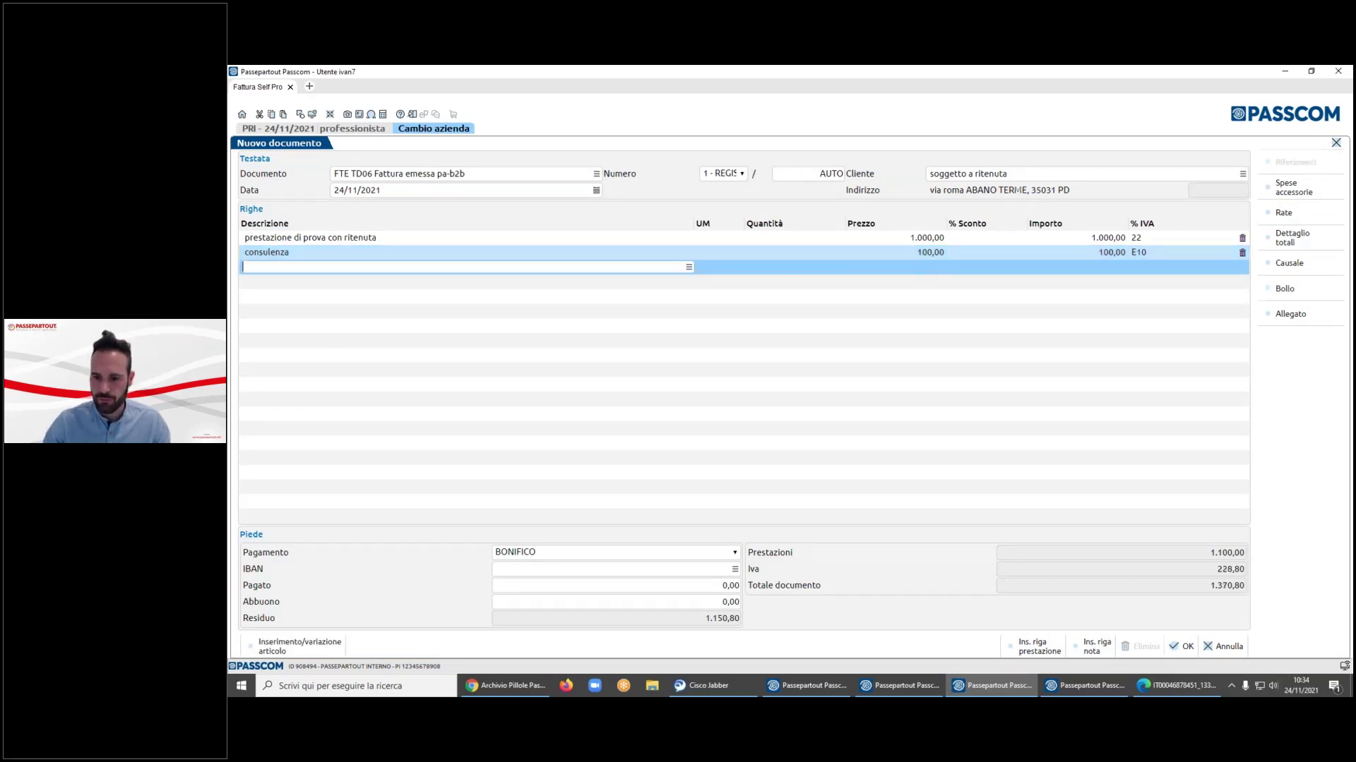
- Check the totals breakdown for stamp duty and save the invoice
left_click(1286, 248)
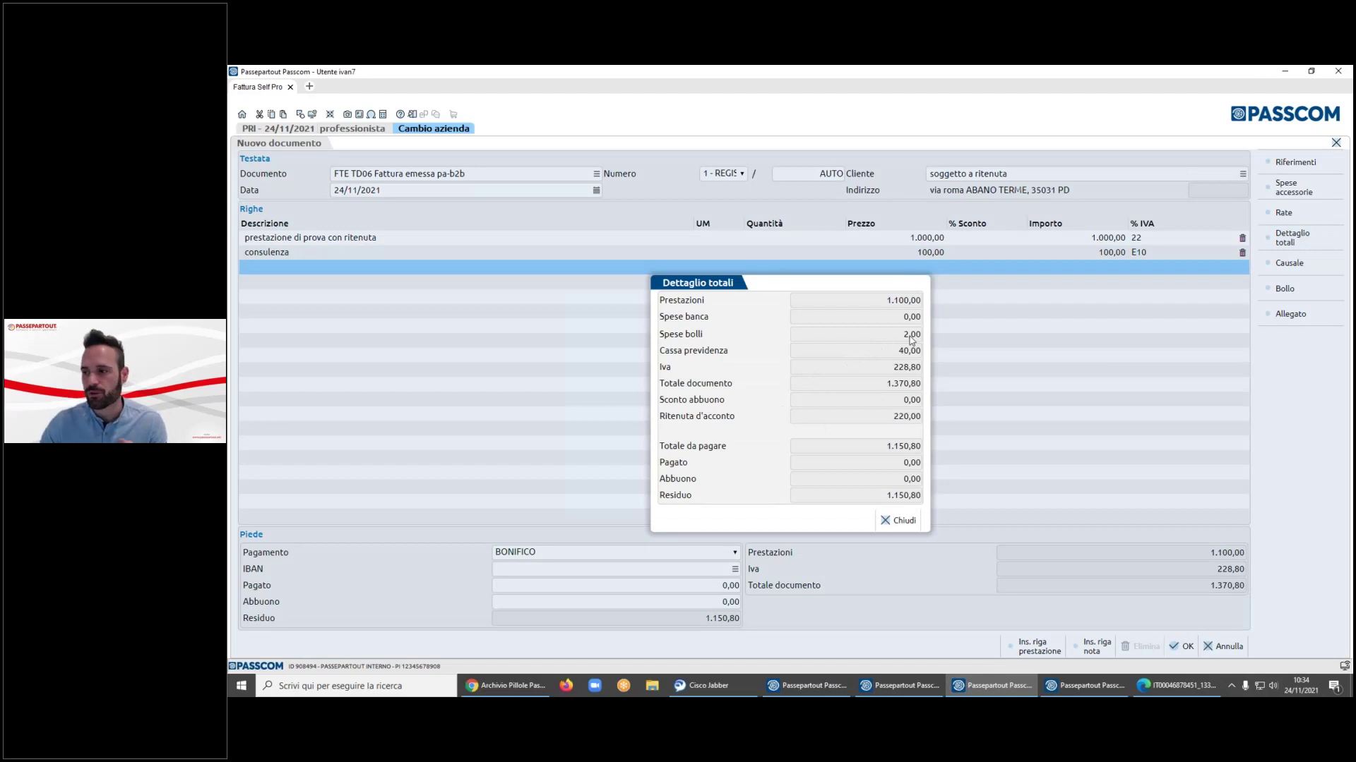
left_click(897, 521)
left_click(1187, 647)
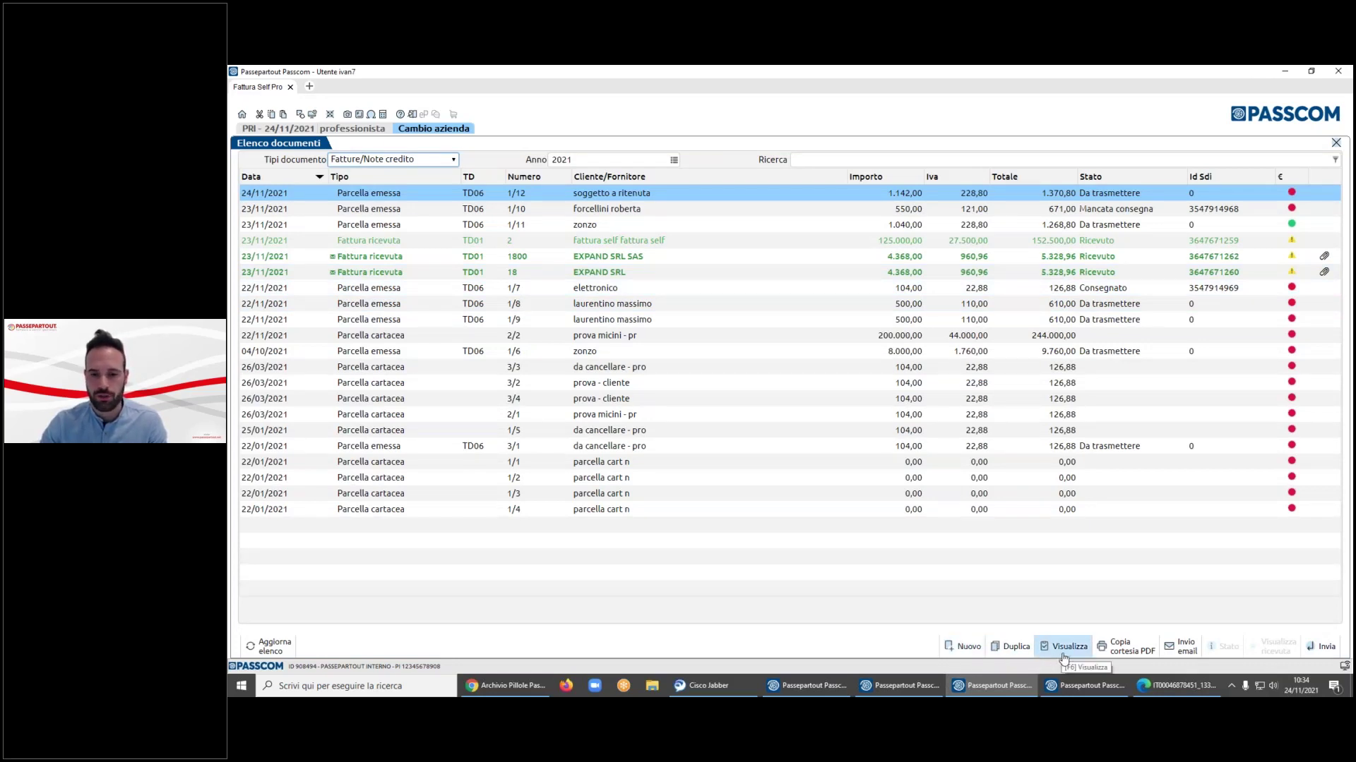
left_click(1121, 650)
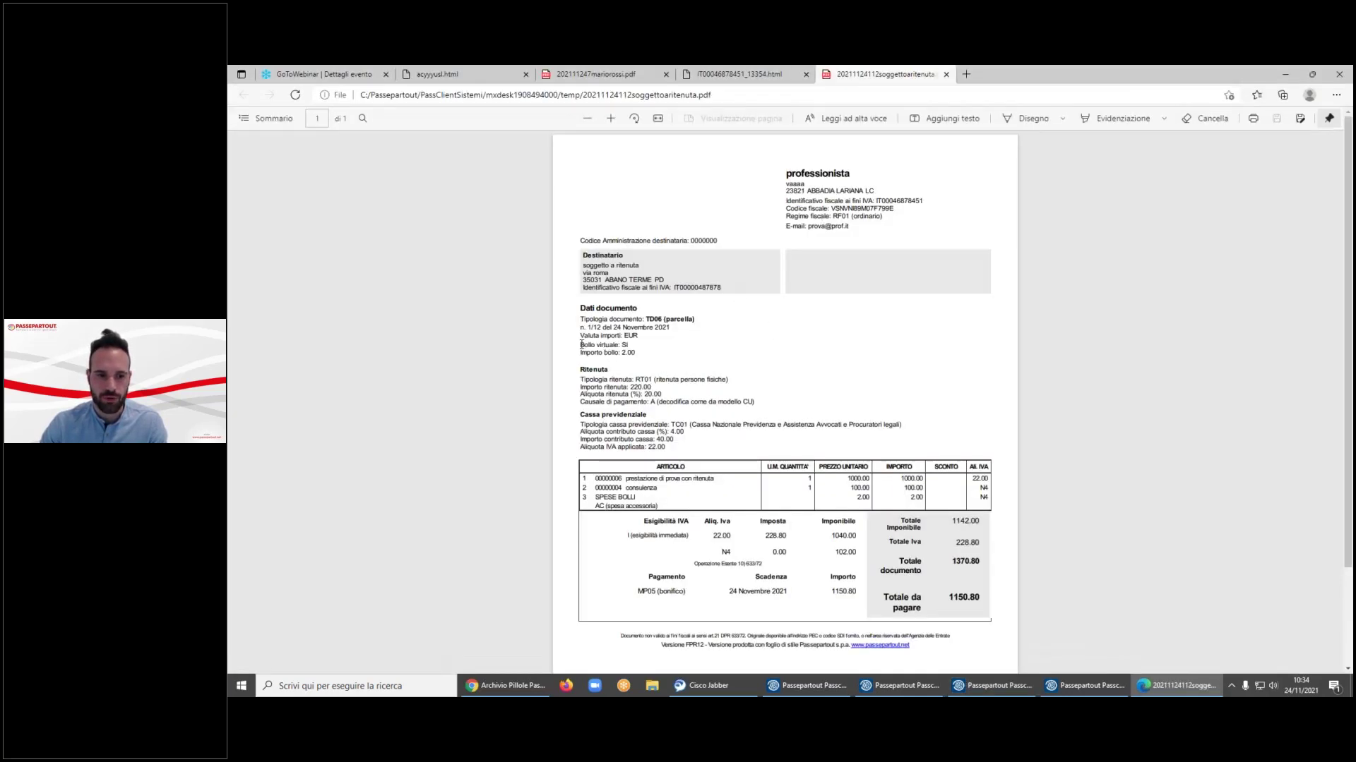
left_click_drag(580, 345, 625, 353)
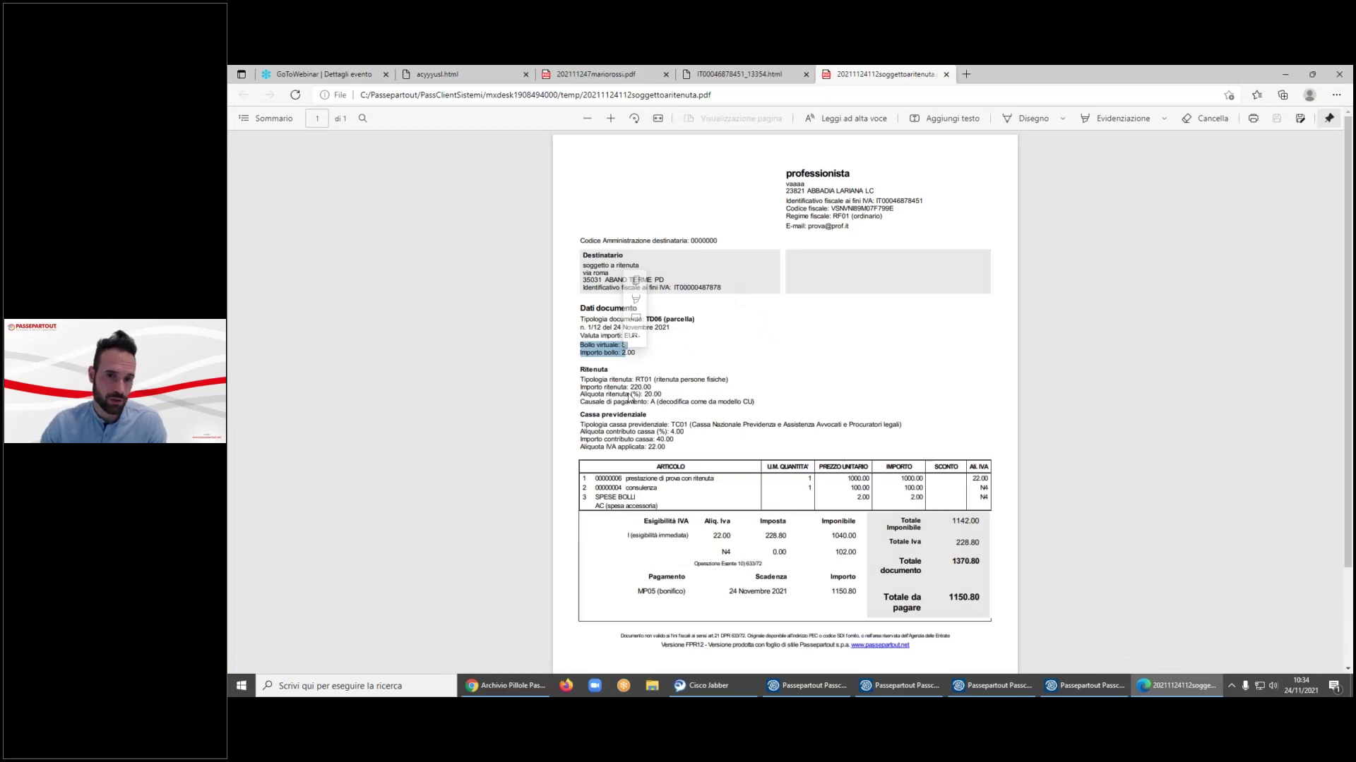
left_click(1285, 74)
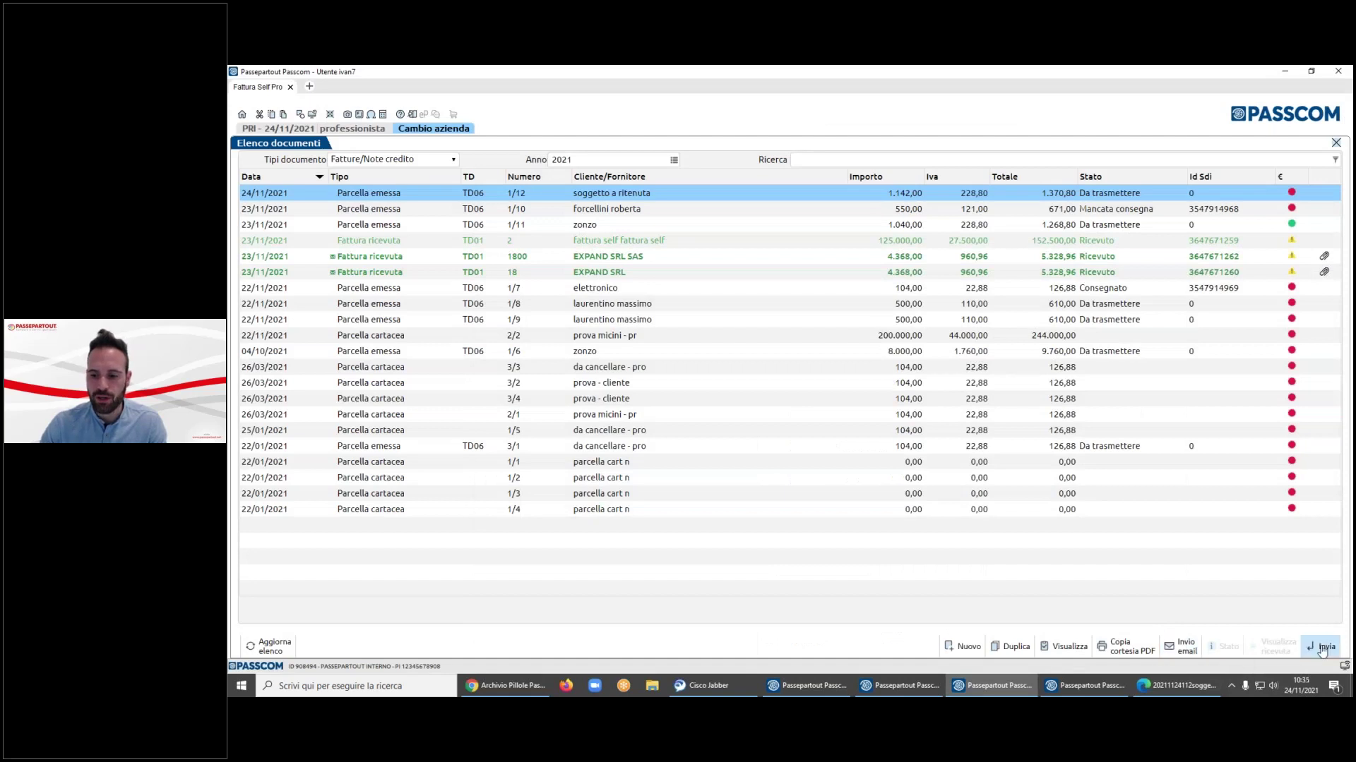
- Reopen invoice 1/12, change payment to CONTANTI and save
double_click(900, 194)
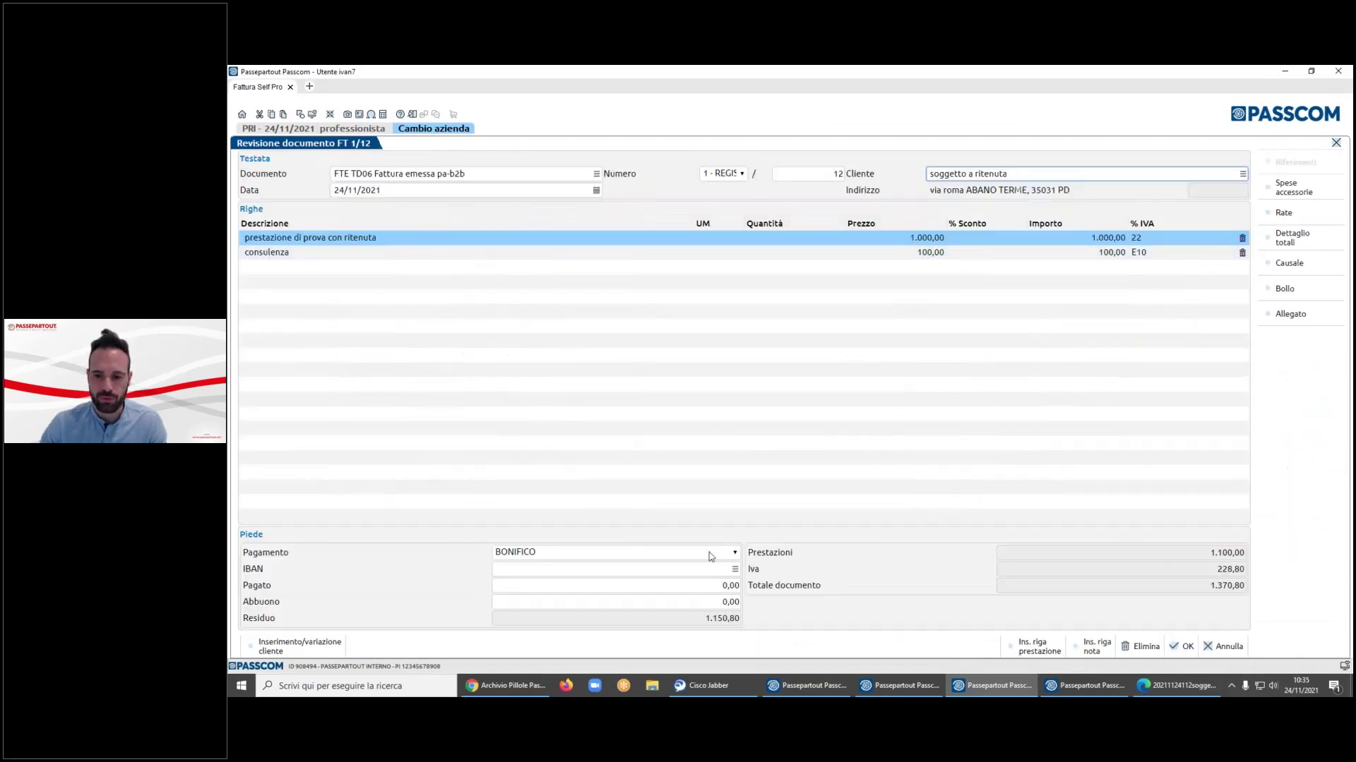
left_click(708, 553)
left_click(560, 406)
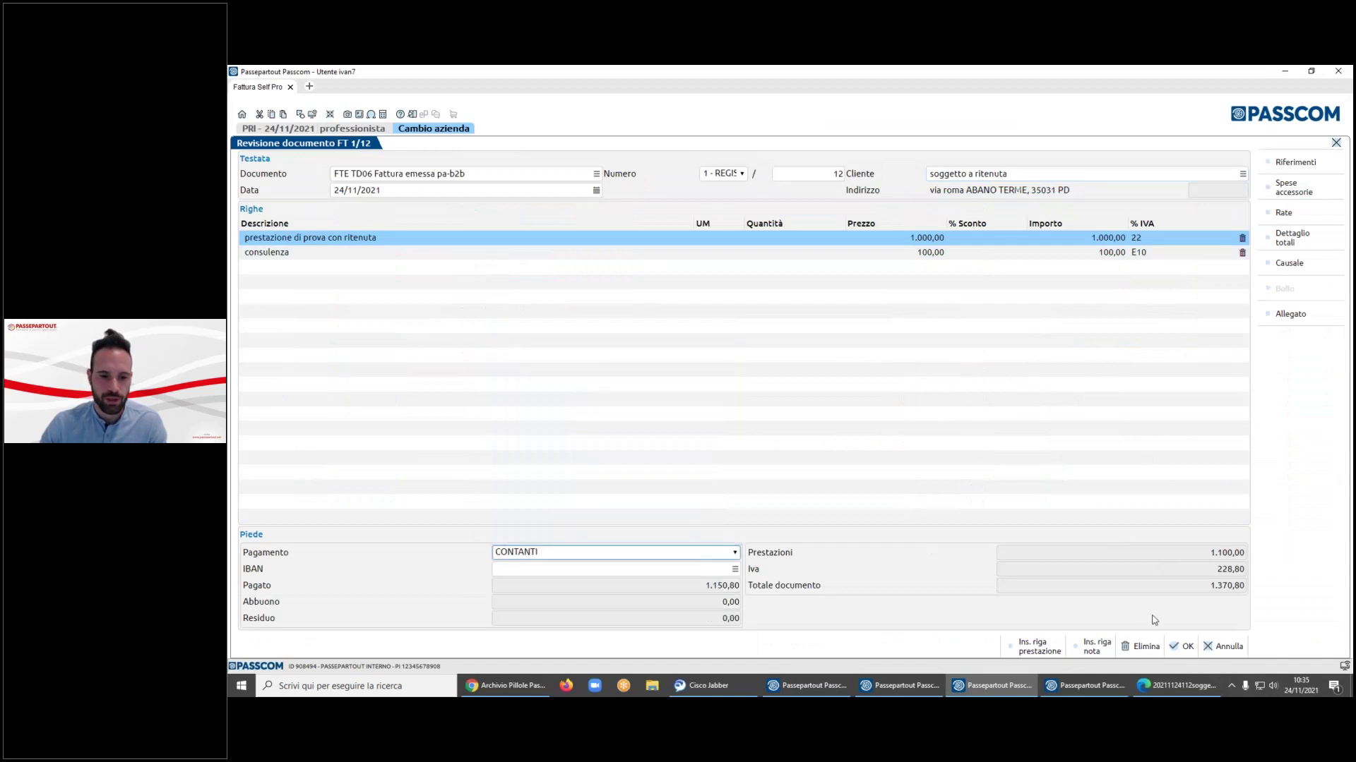
left_click(1180, 646)
left_click(867, 268)
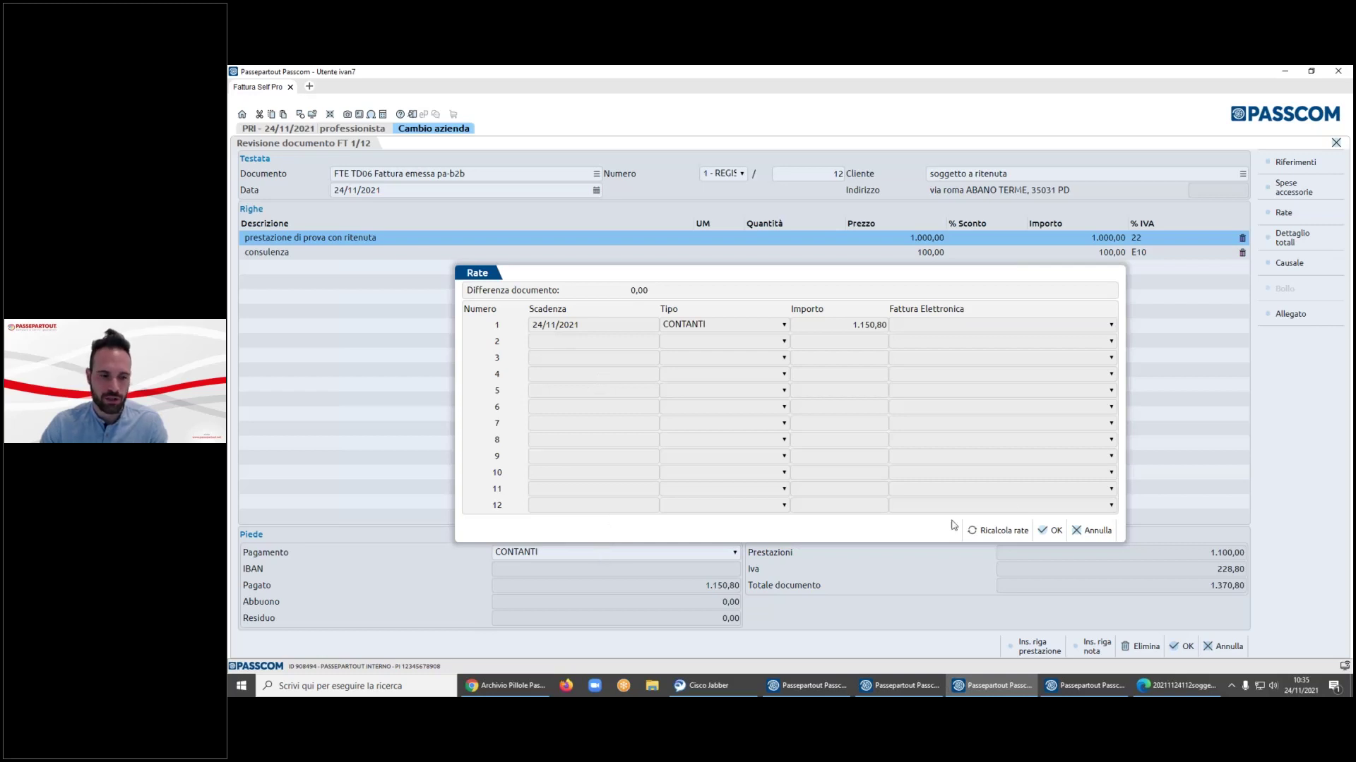
- Confirm the instalment settings, save the invoice, and skip sending it by e-mail
left_click(1047, 531)
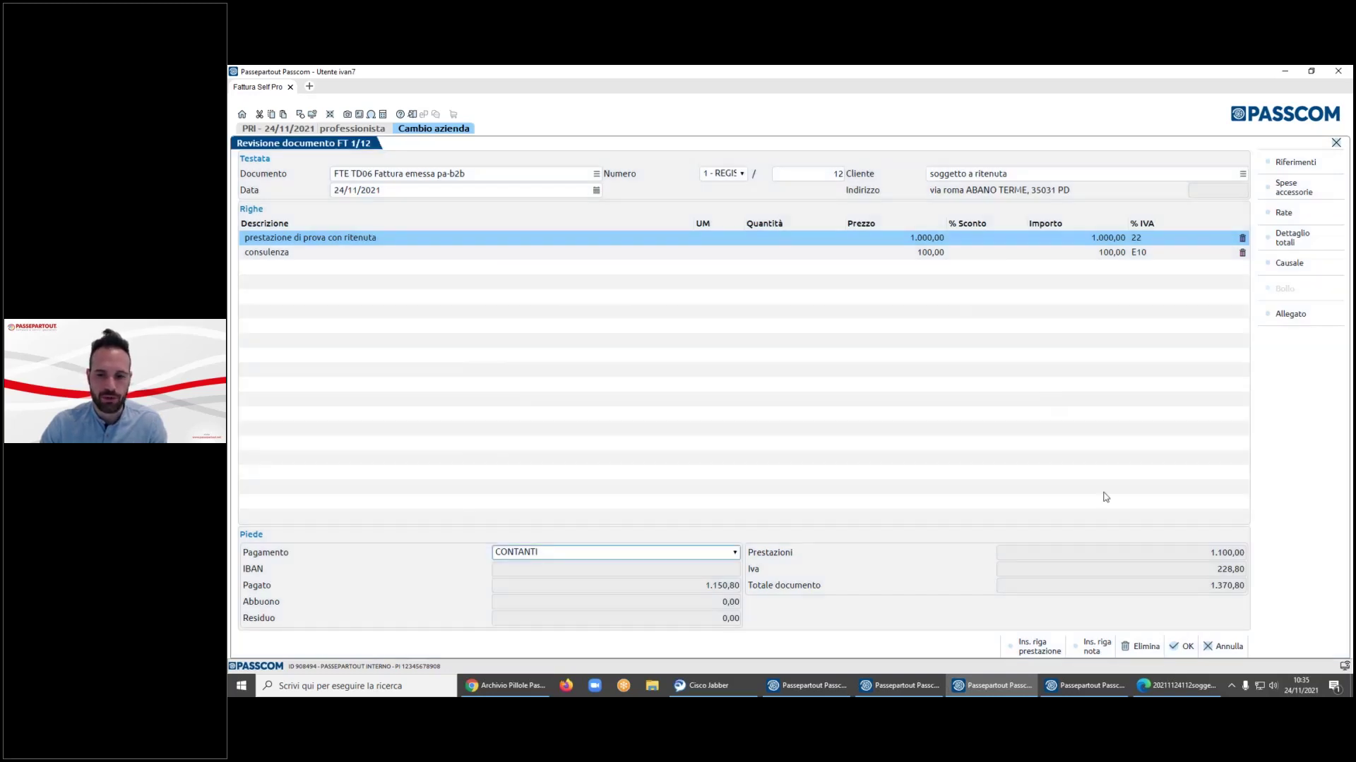
left_click(1183, 647)
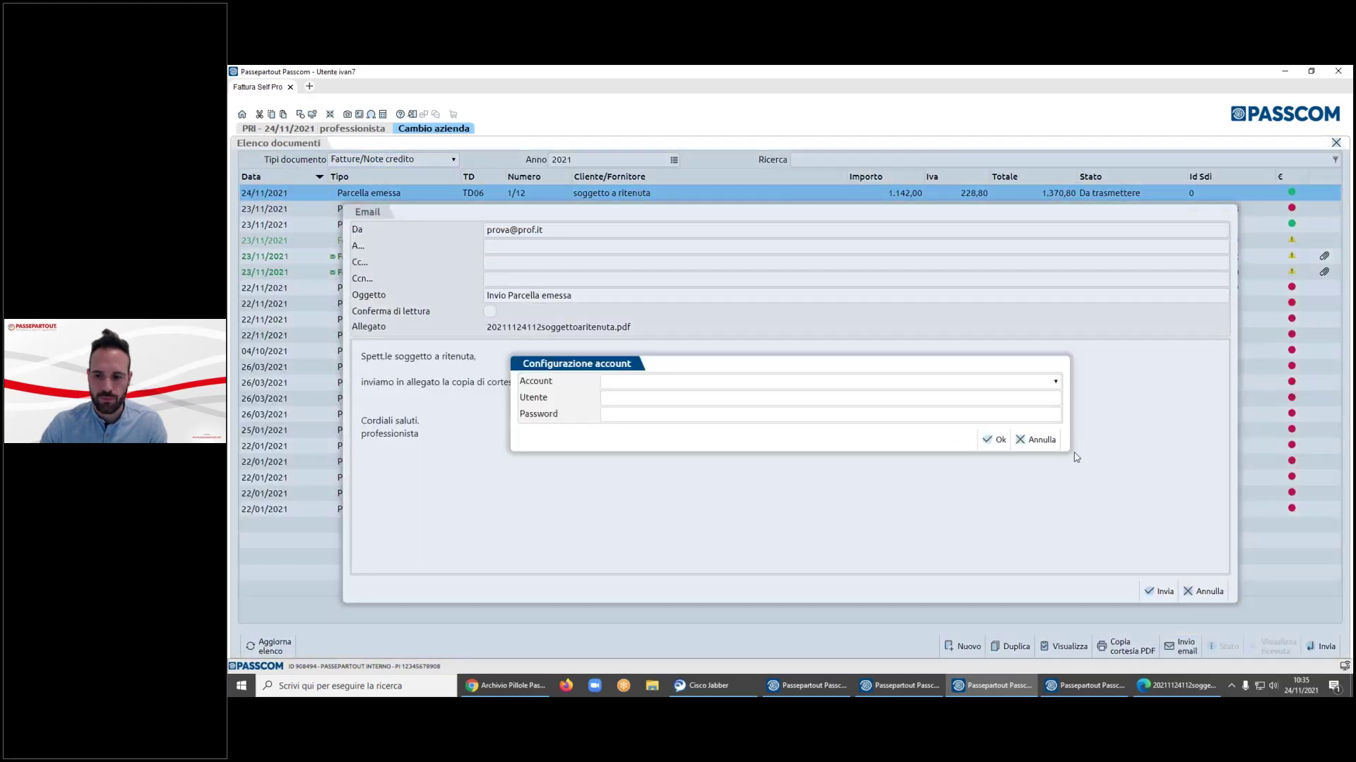
left_click(1038, 438)
left_click(1208, 593)
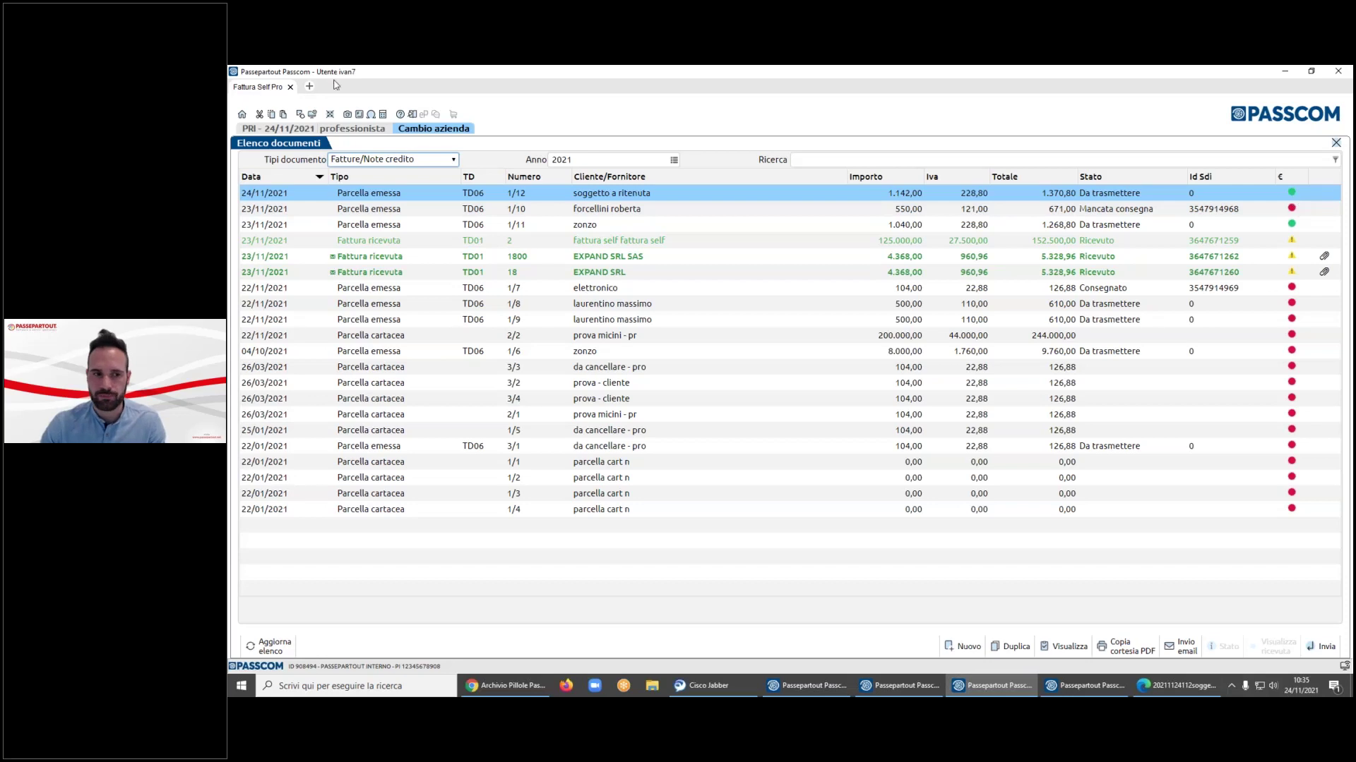
- Show Notula documents, duplicate notula 1/1, and confirm and print the copy with F10
left_click(394, 161)
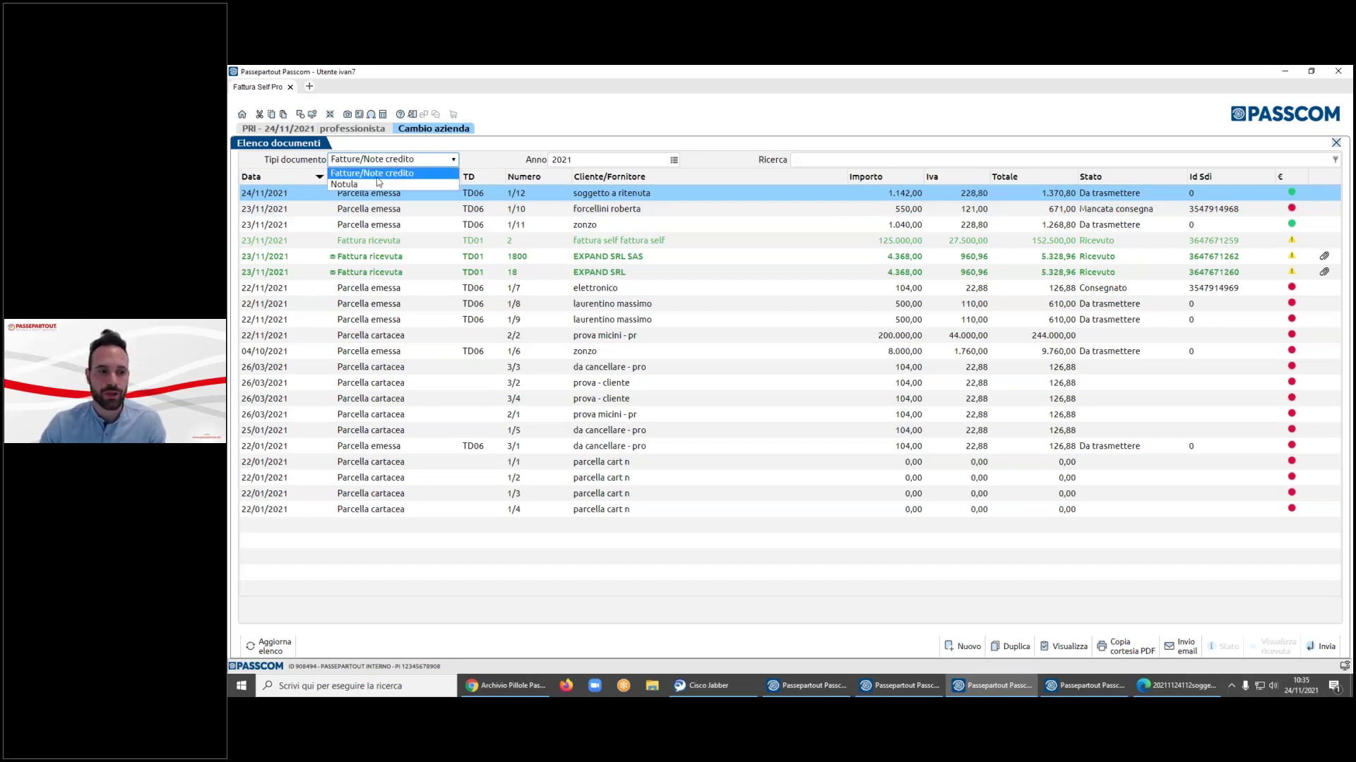
left_click(374, 186)
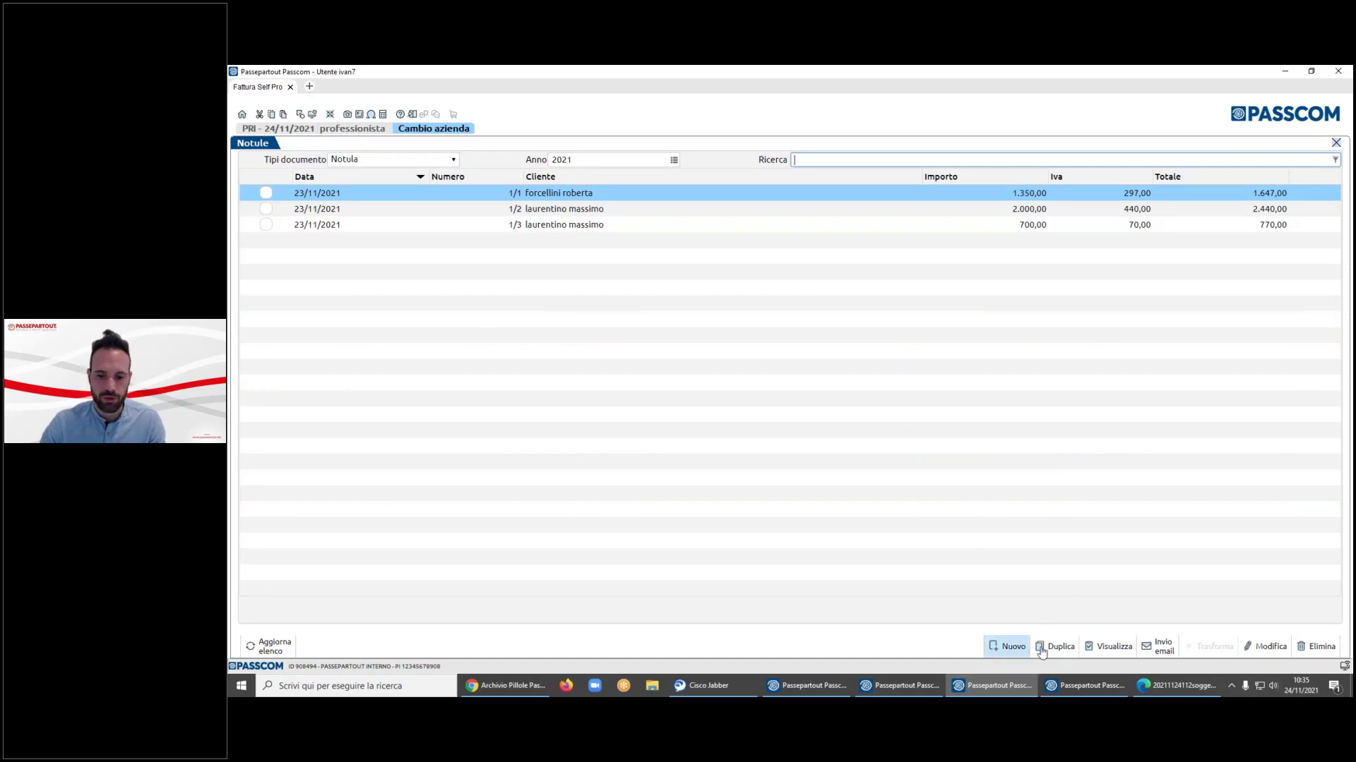
left_click(1052, 647)
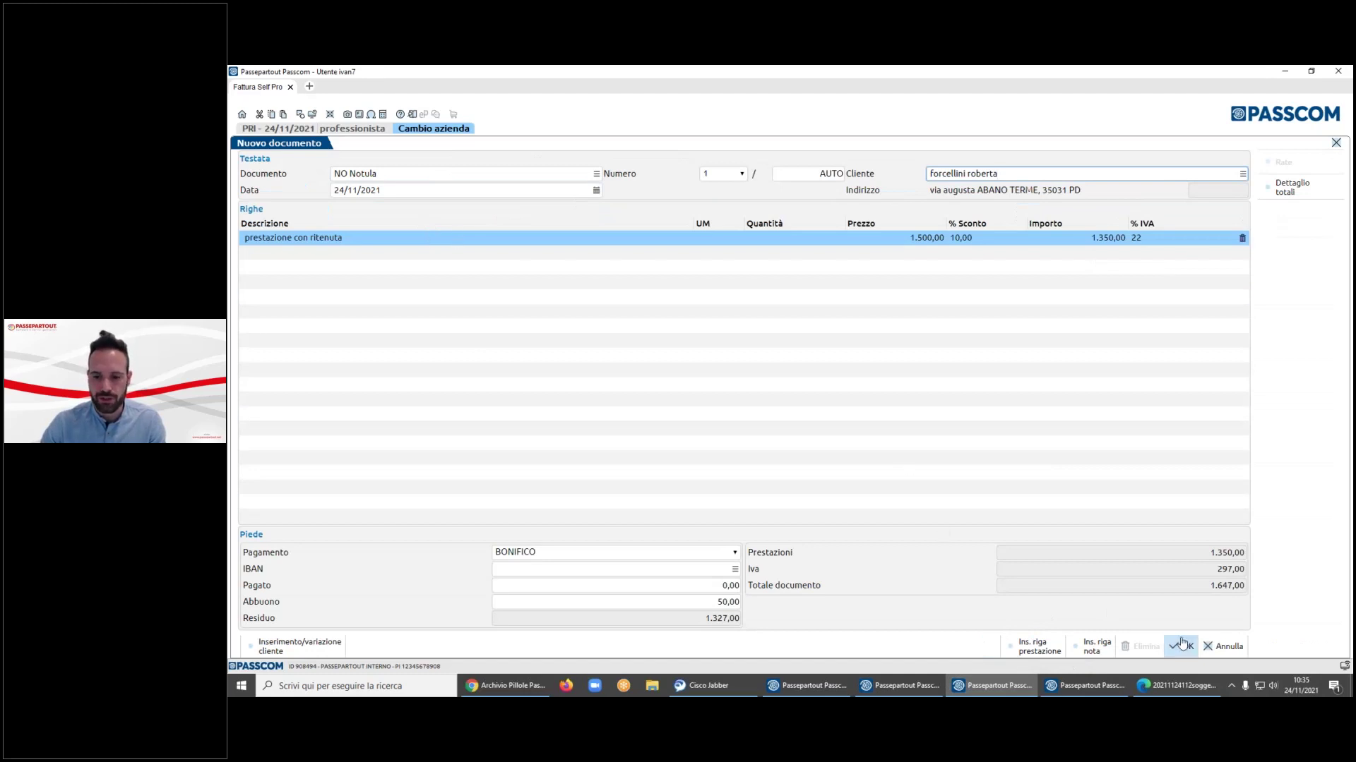
key("F10")
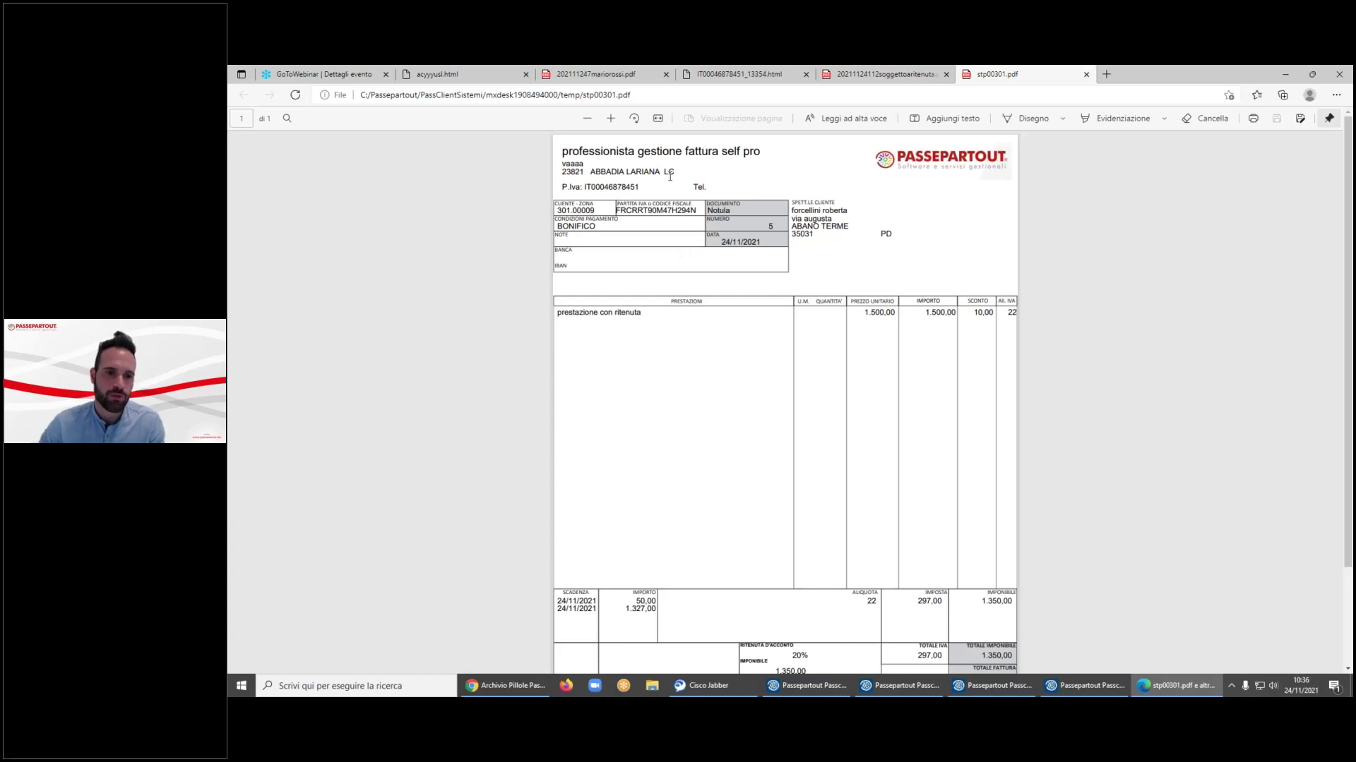
- Scroll through notula no. 5's PDF in Edge, then return to the Passcom notule list
scroll(791, 210, "down", 2)
scroll(792, 210, "up", 2)
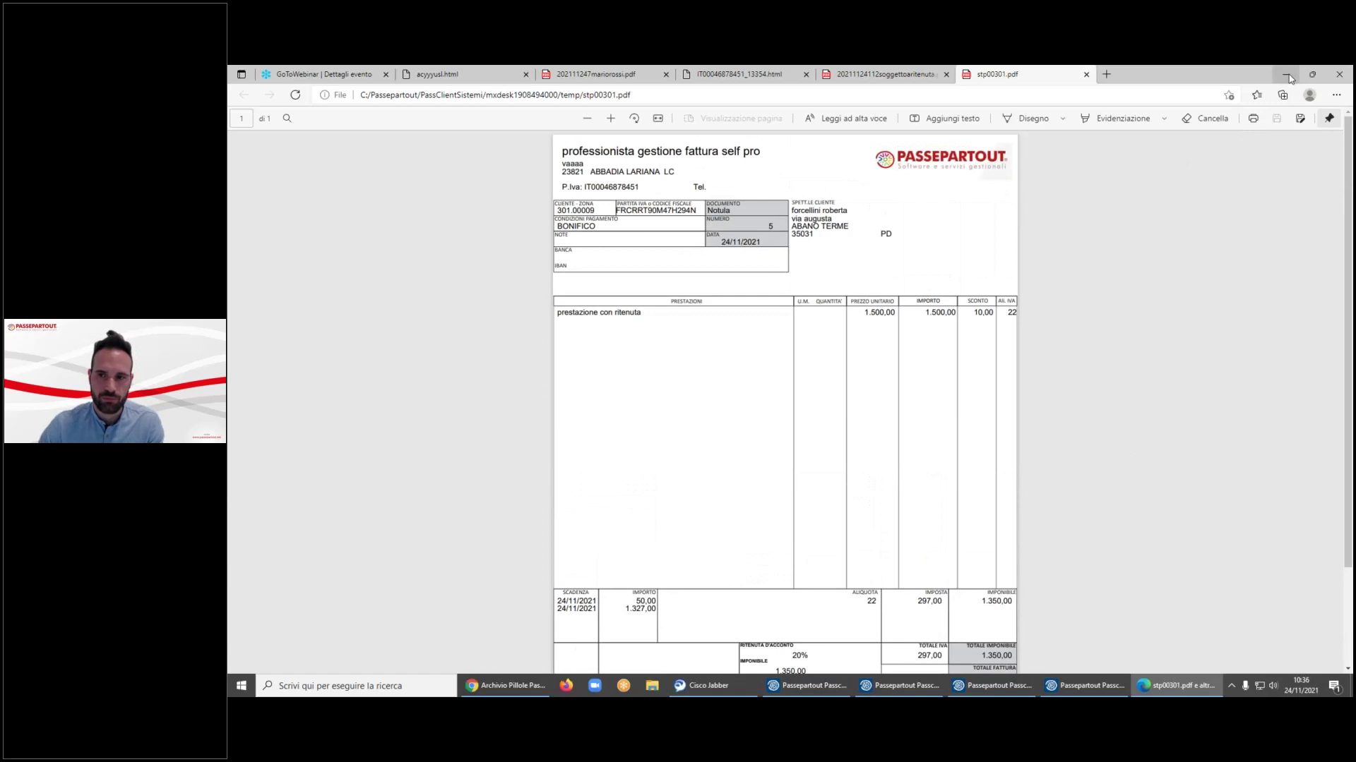
key("alt+Tab")
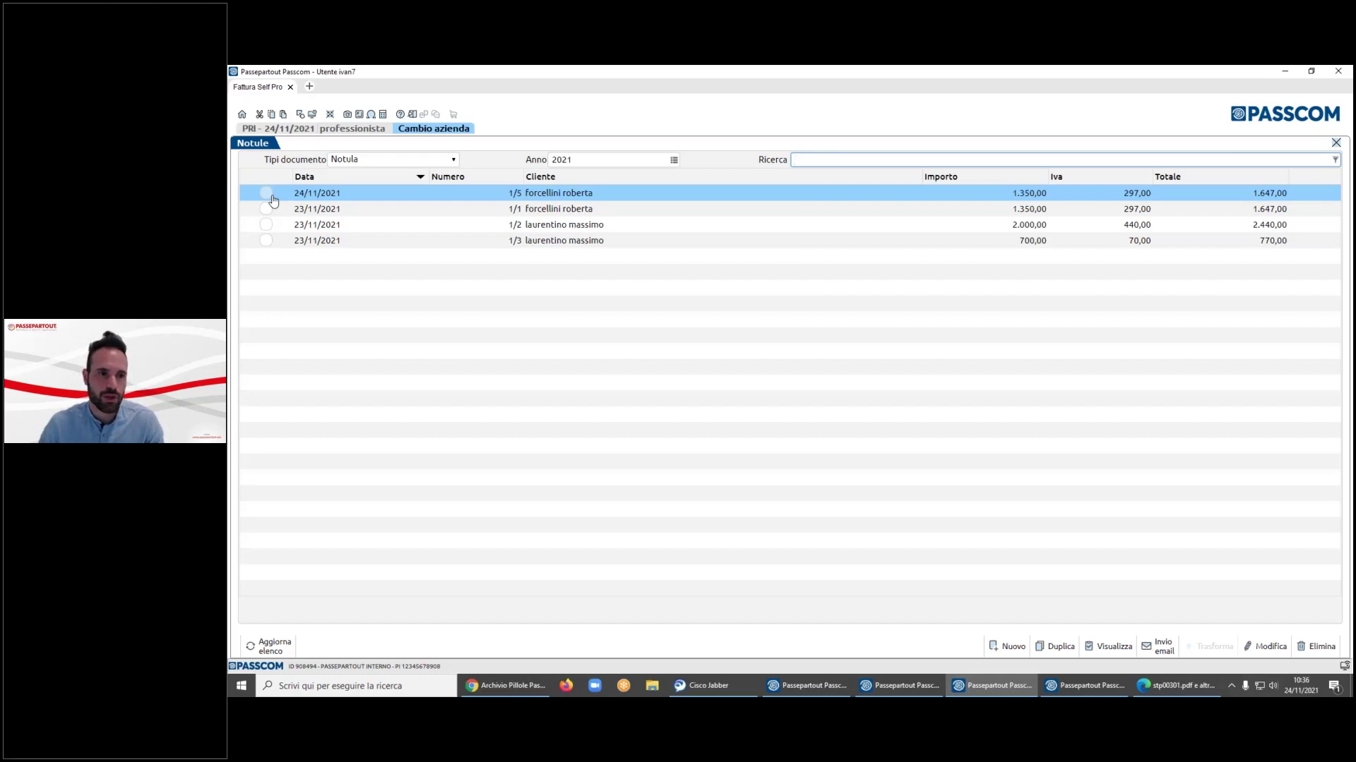
- Transform notula 1/5 into a TD06 invoice, saved as Parcella emessa 1/13 totalling 1.647,00
left_click(267, 195)
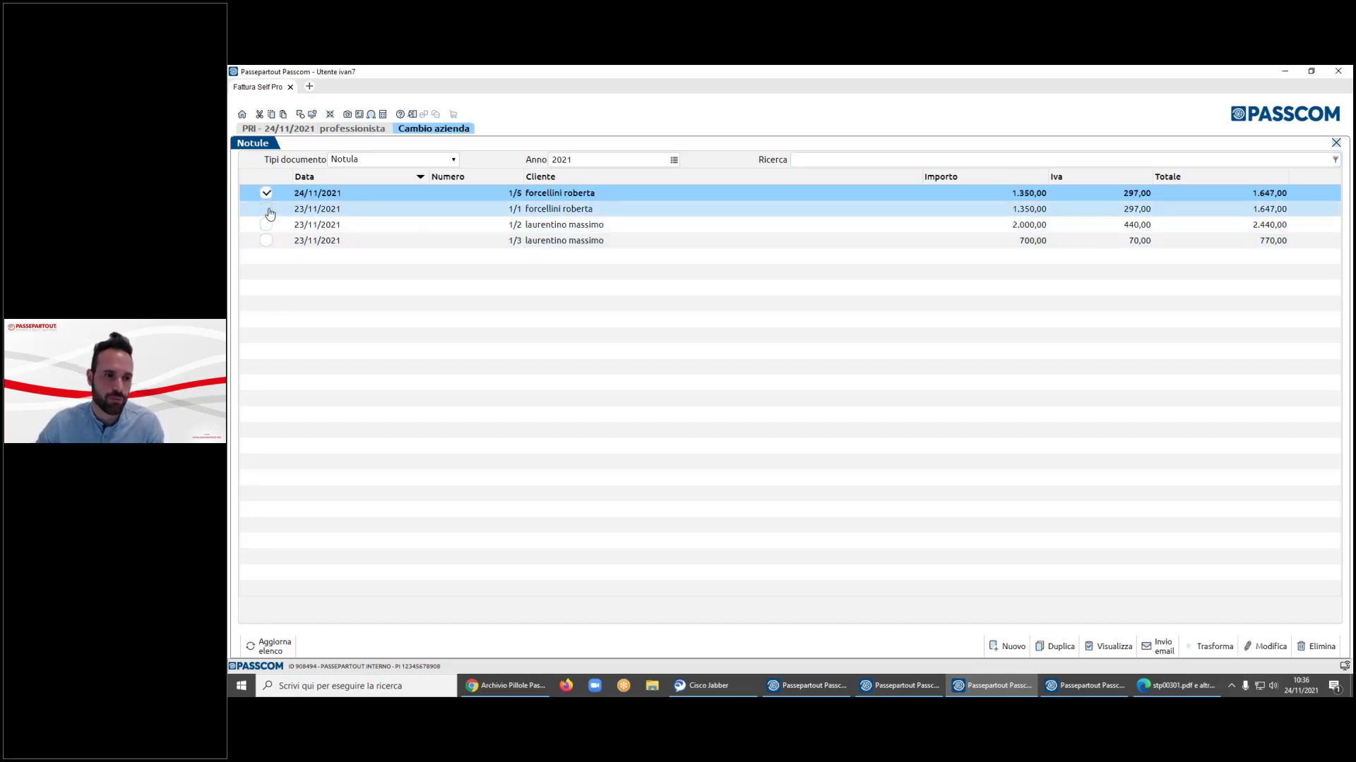
left_click(268, 210)
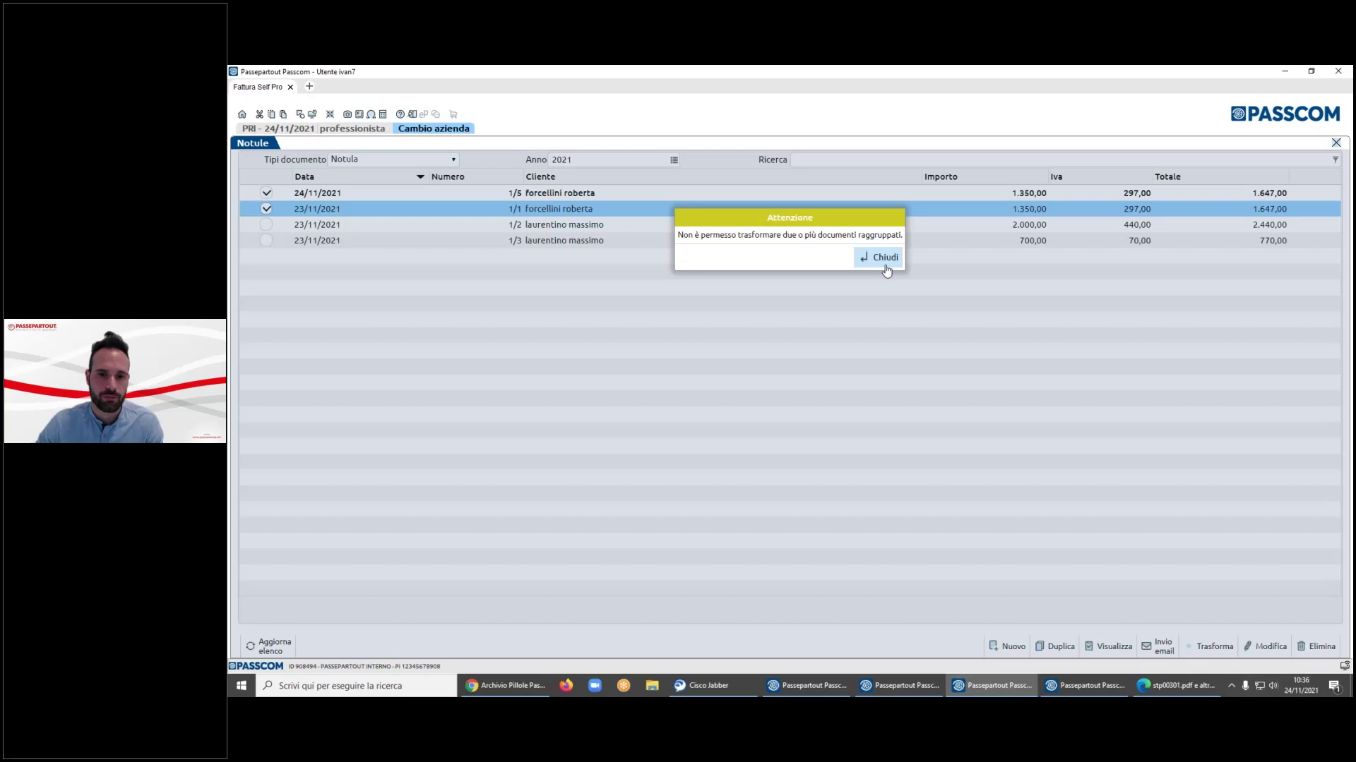
left_click(884, 261)
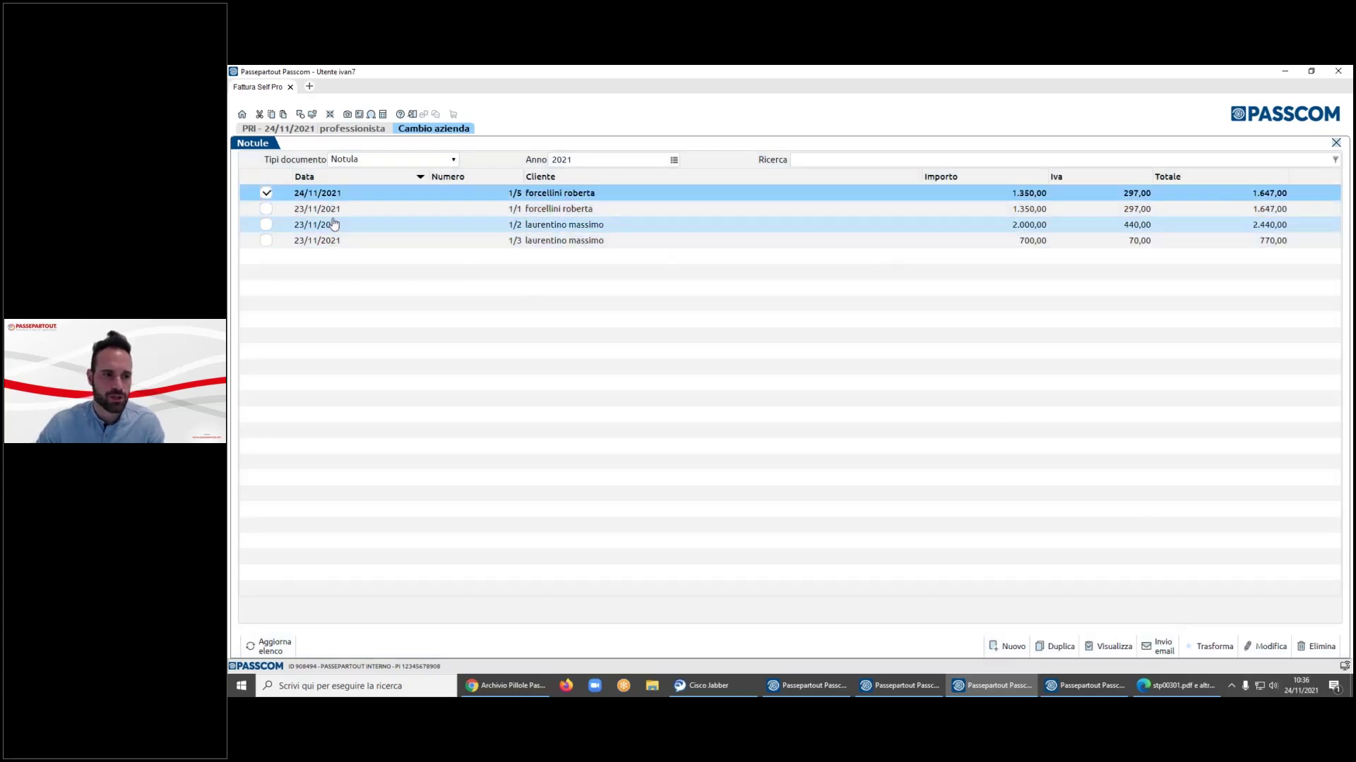
left_click(1215, 647)
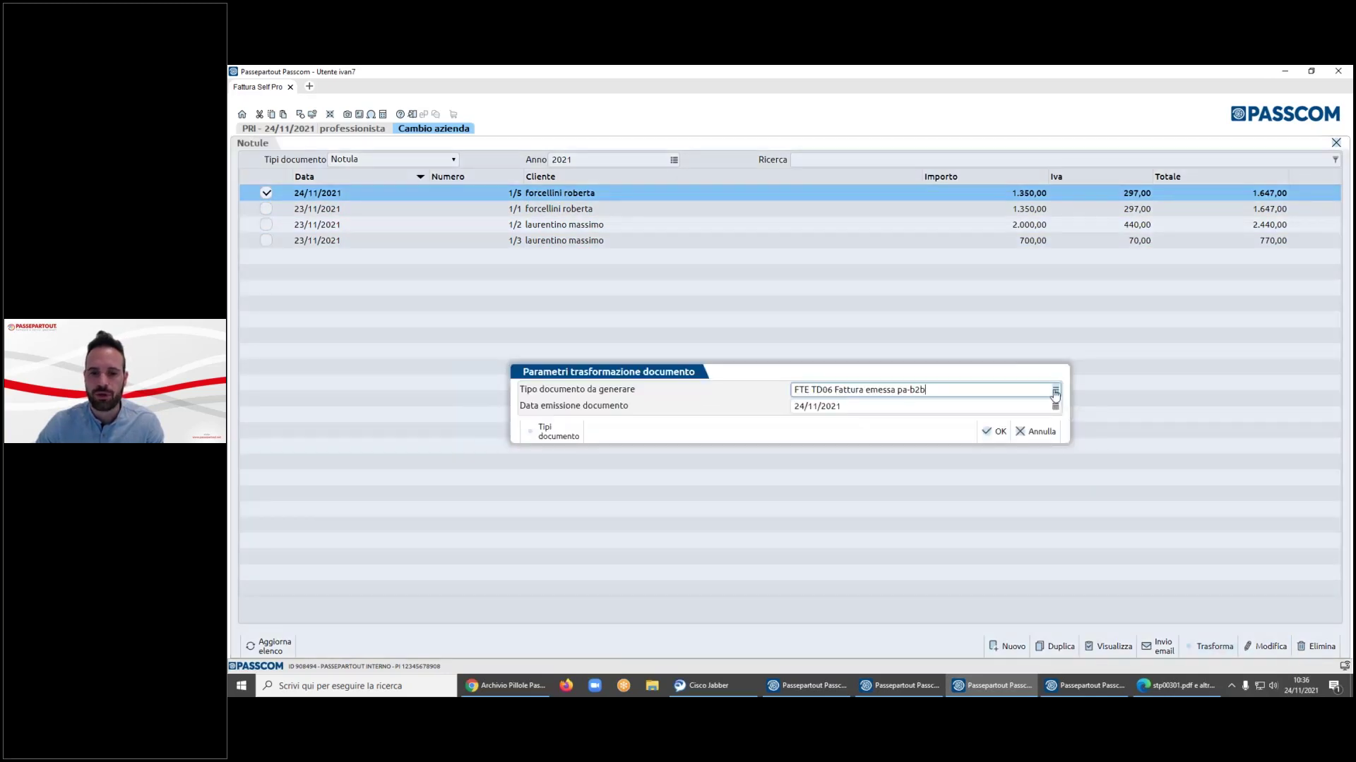
left_click(1004, 431)
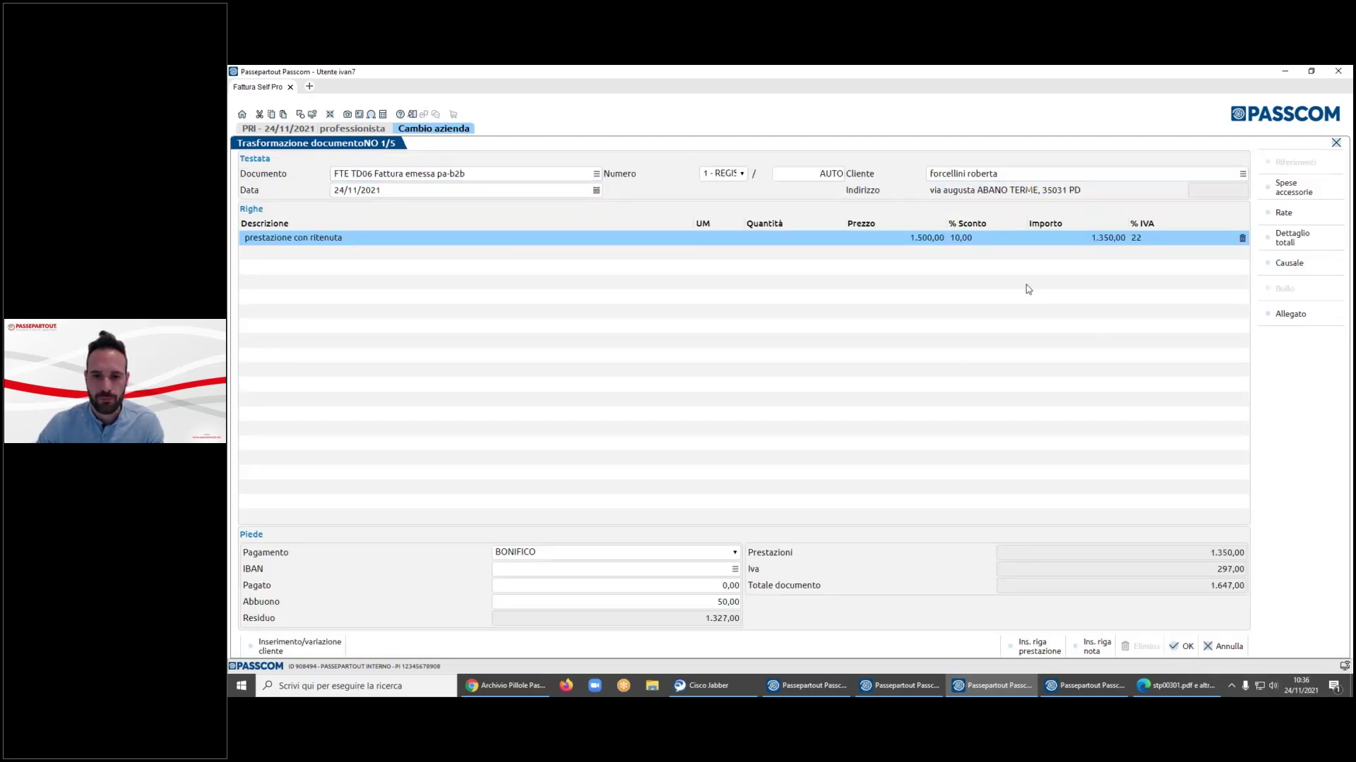
key("F10")
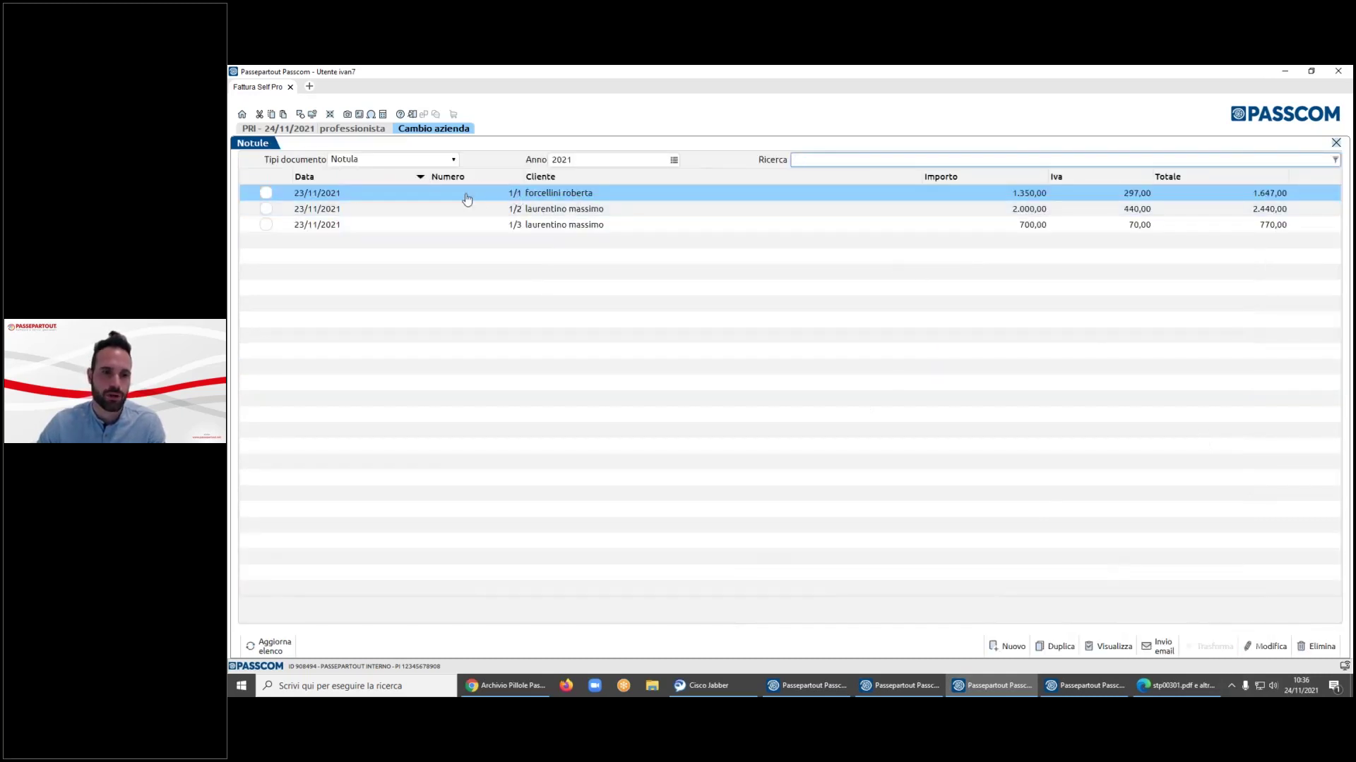
left_click(431, 159)
- List Fatture/Note credito sorted by number, select invoice 1/13, then switch to the new azienda window
left_click(424, 172)
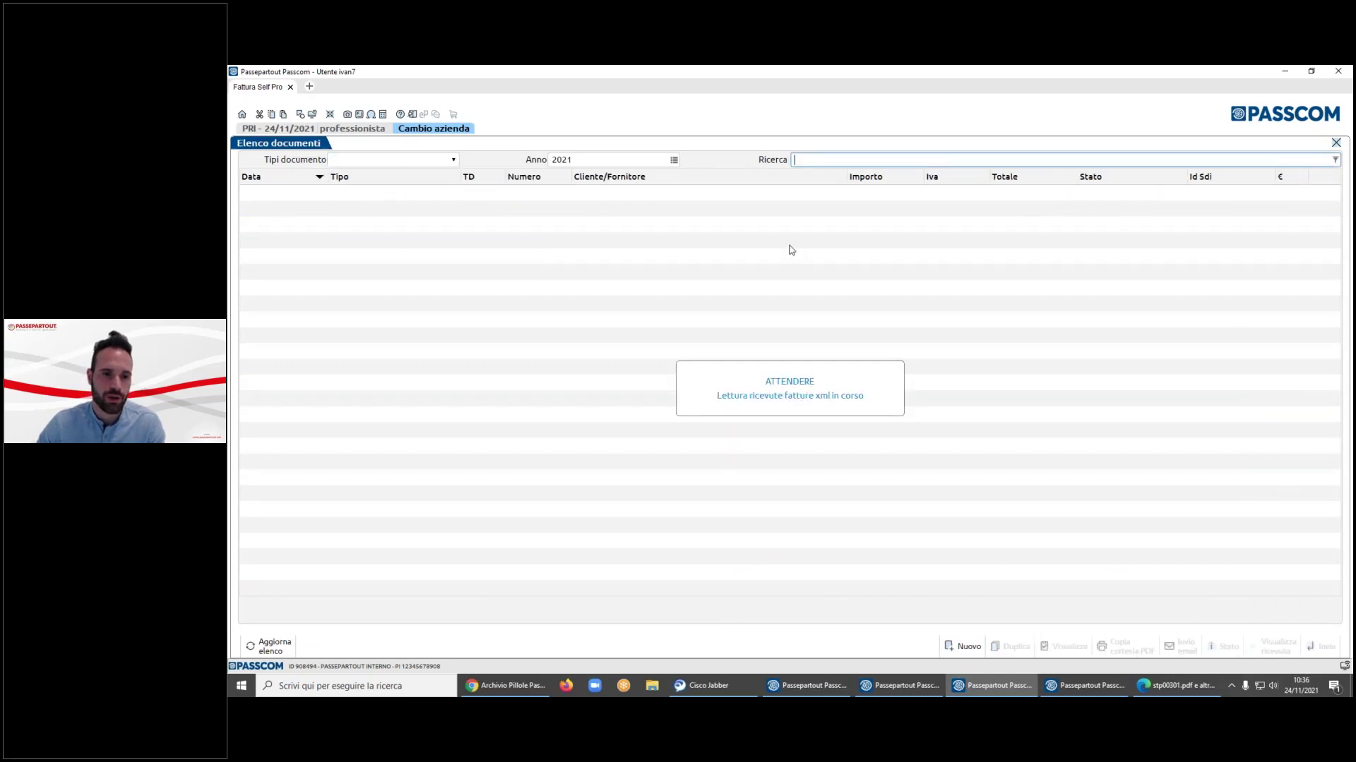
left_click(525, 176)
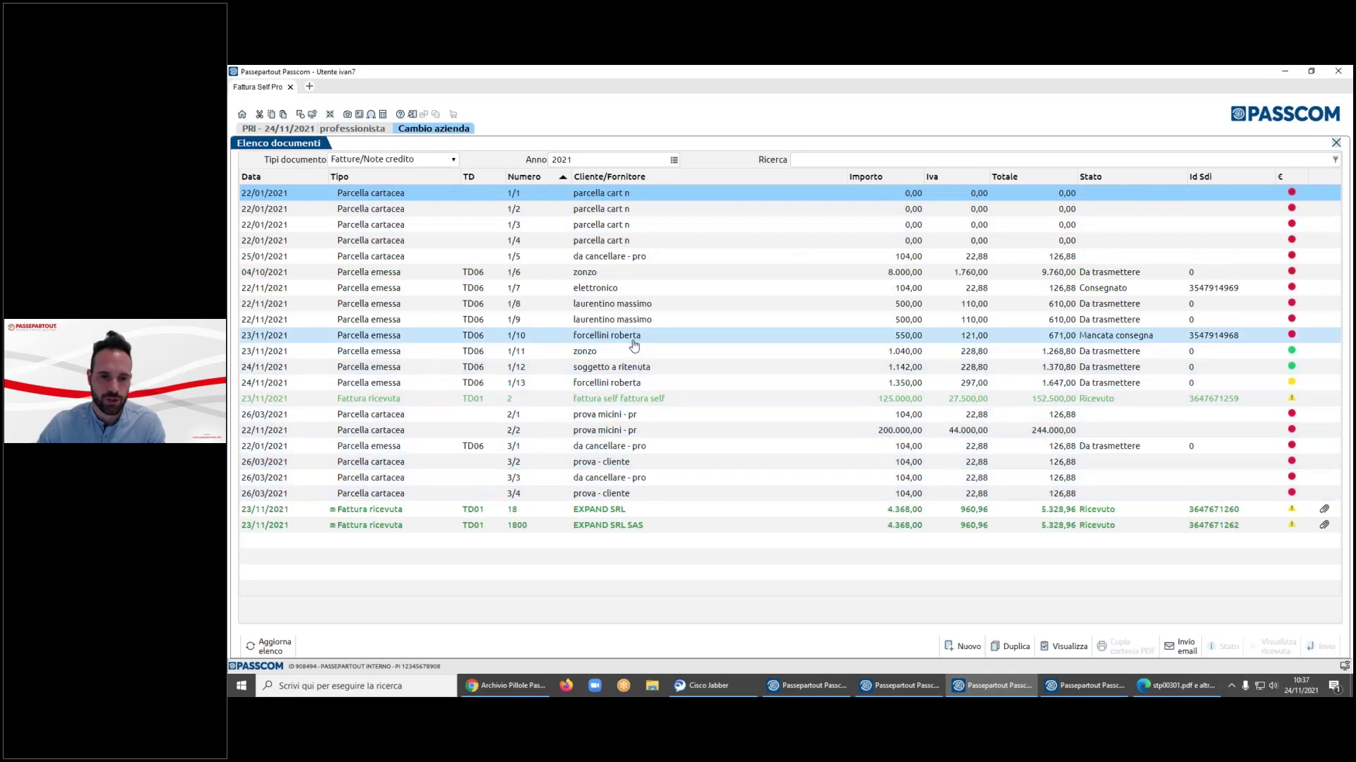
key("Down")
key("Down")
key("Down")
key("Down")
key("Down")
key("Down")
key("Up")
key("Up")
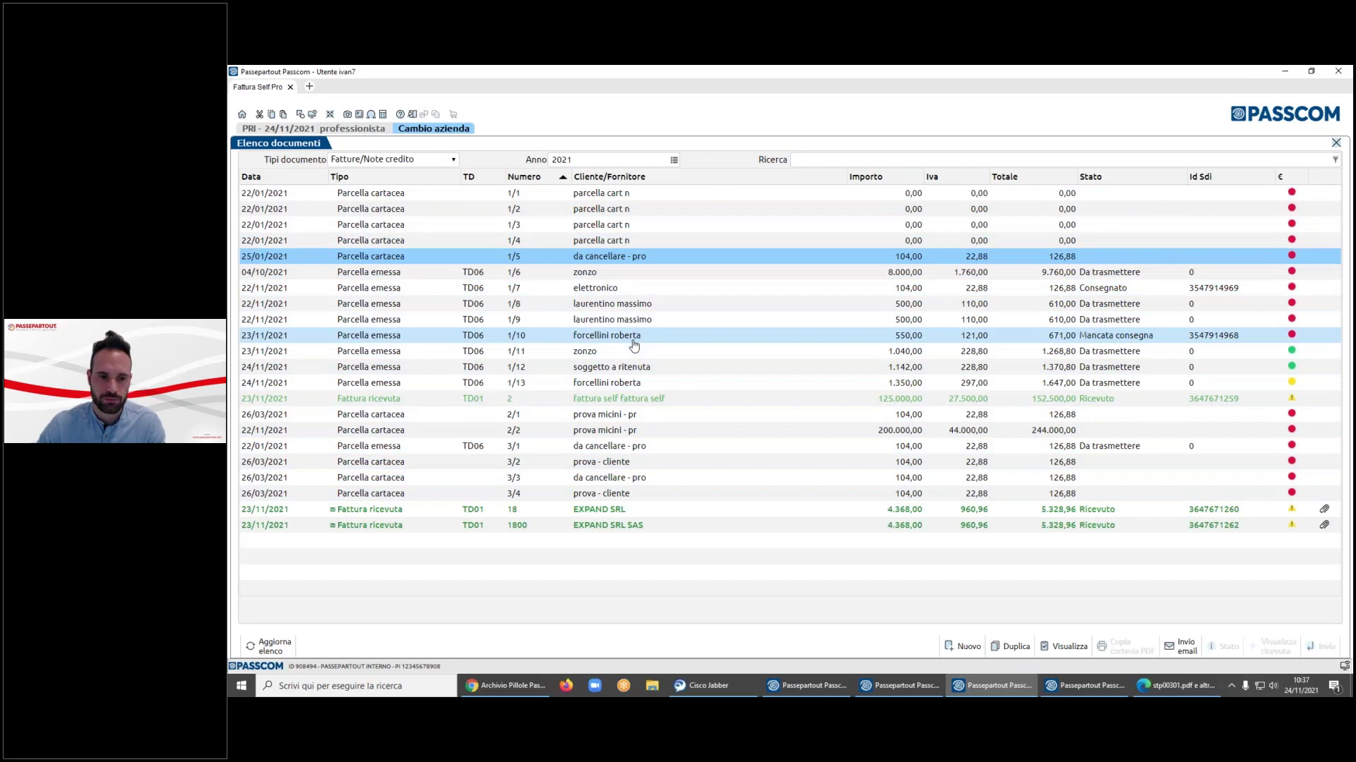
key("Down")
key("Down")
key("Down")
key("Down")
key("Down")
key("Down")
key("Down")
key("Down")
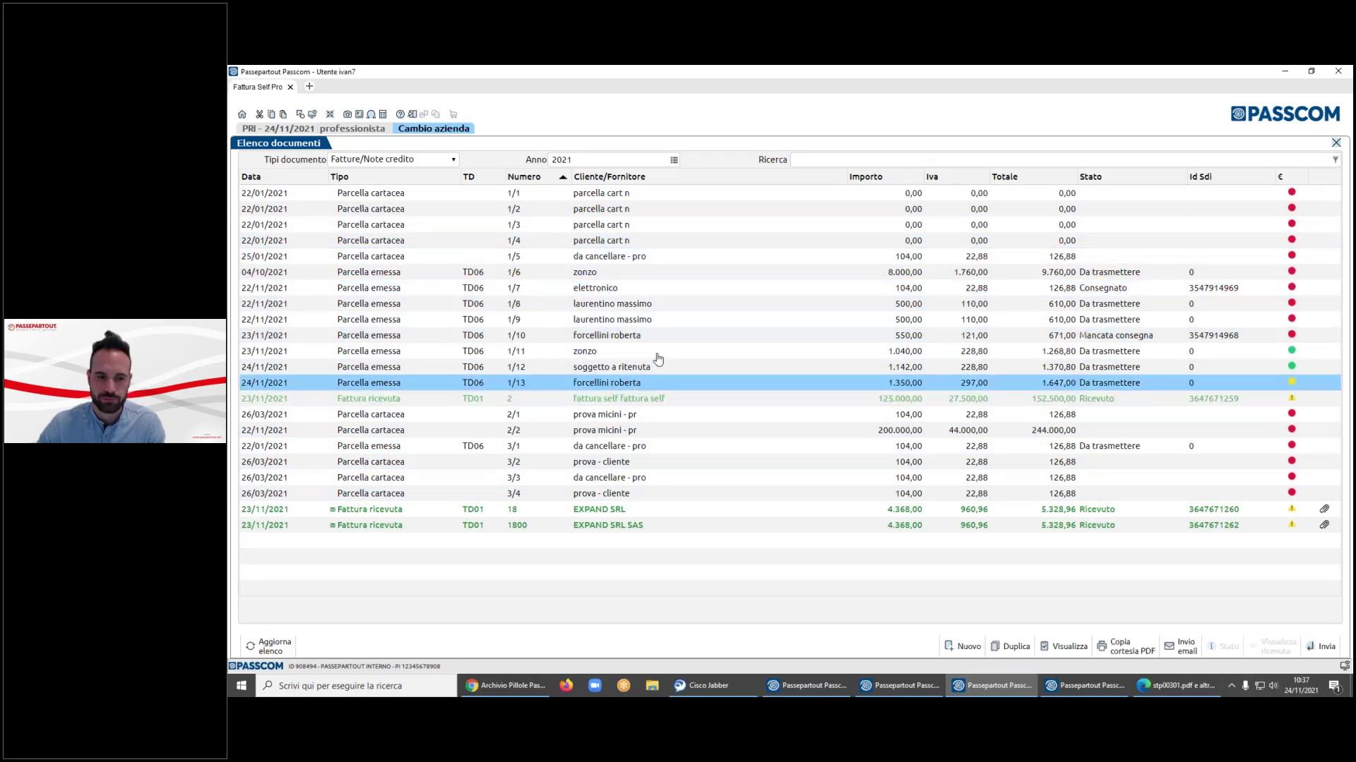
left_click(428, 161)
left_click(429, 172)
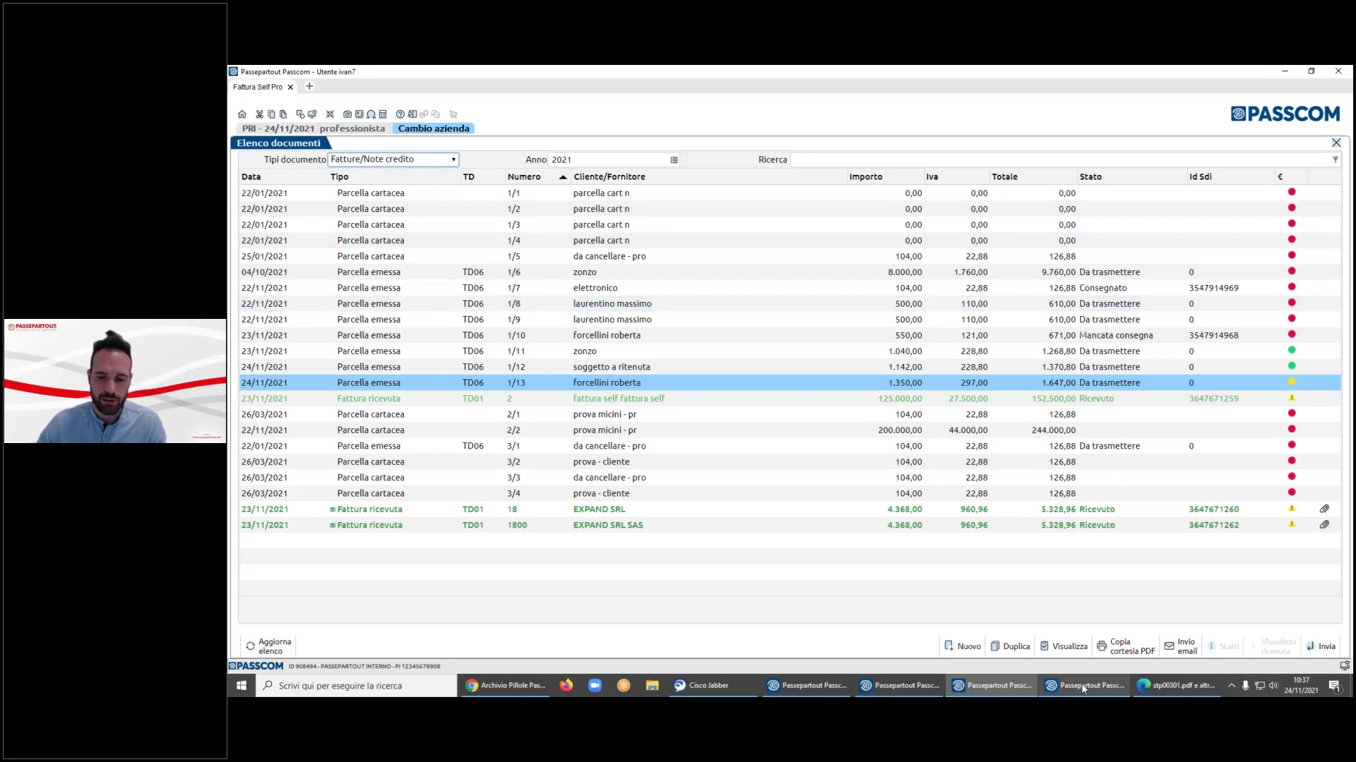
key("alt+Tab")
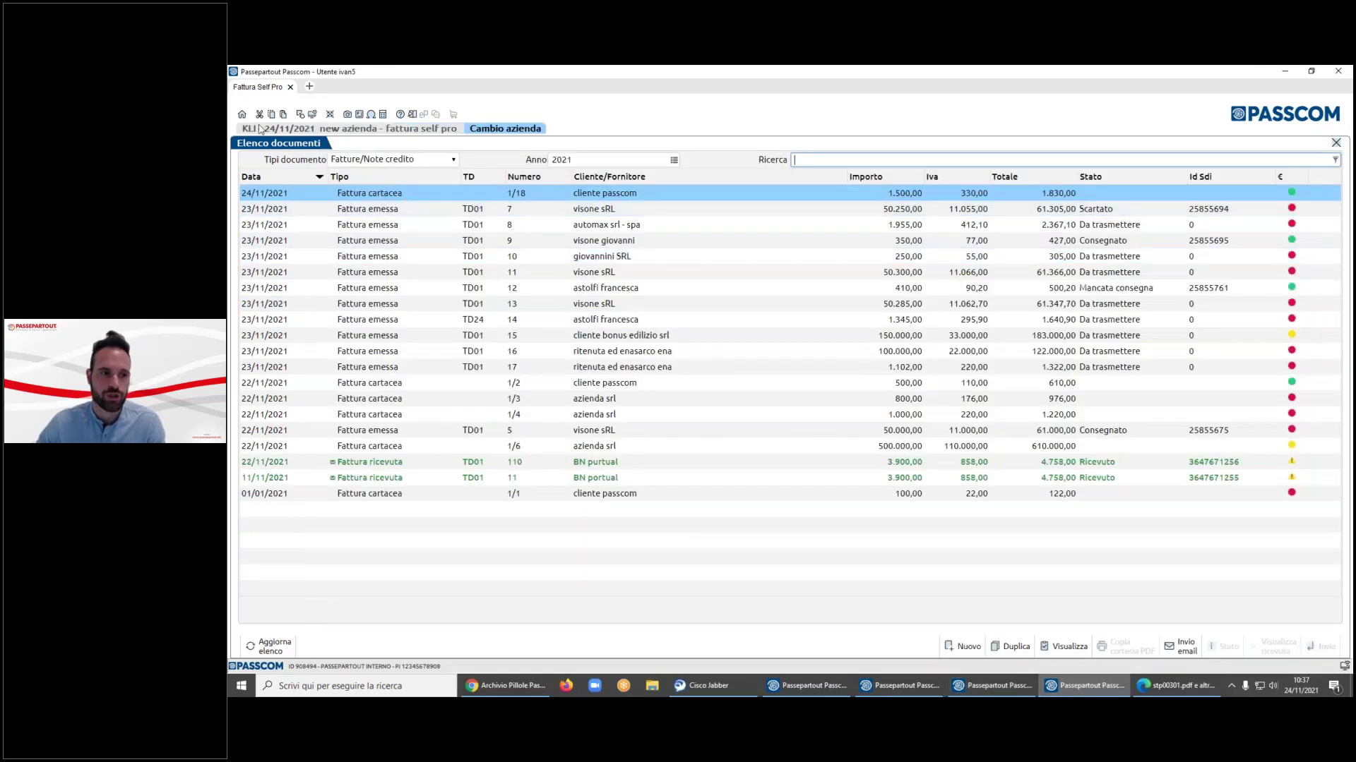
- Duplicate customer quote 1/1 as new quote 1/12 (42,70), check its PDF, and mark it
left_click(433, 161)
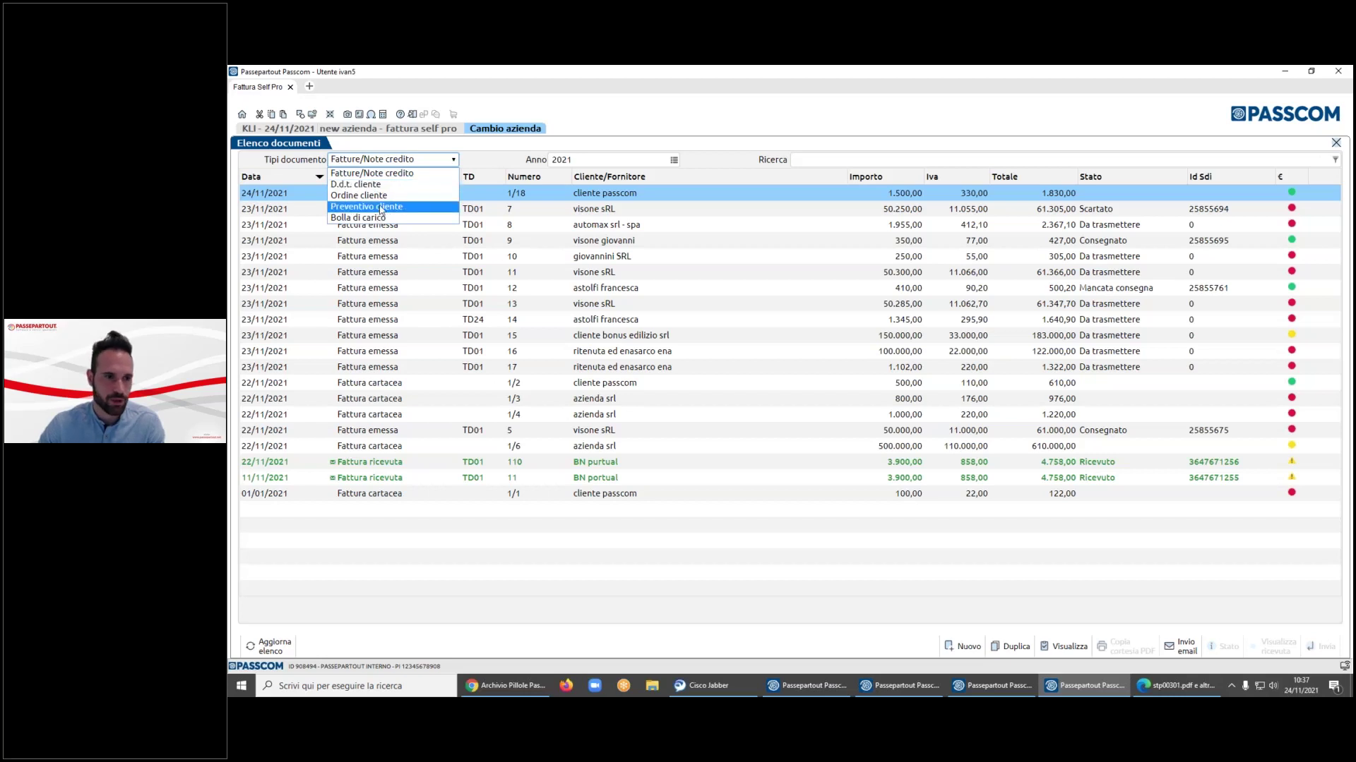
left_click(407, 210)
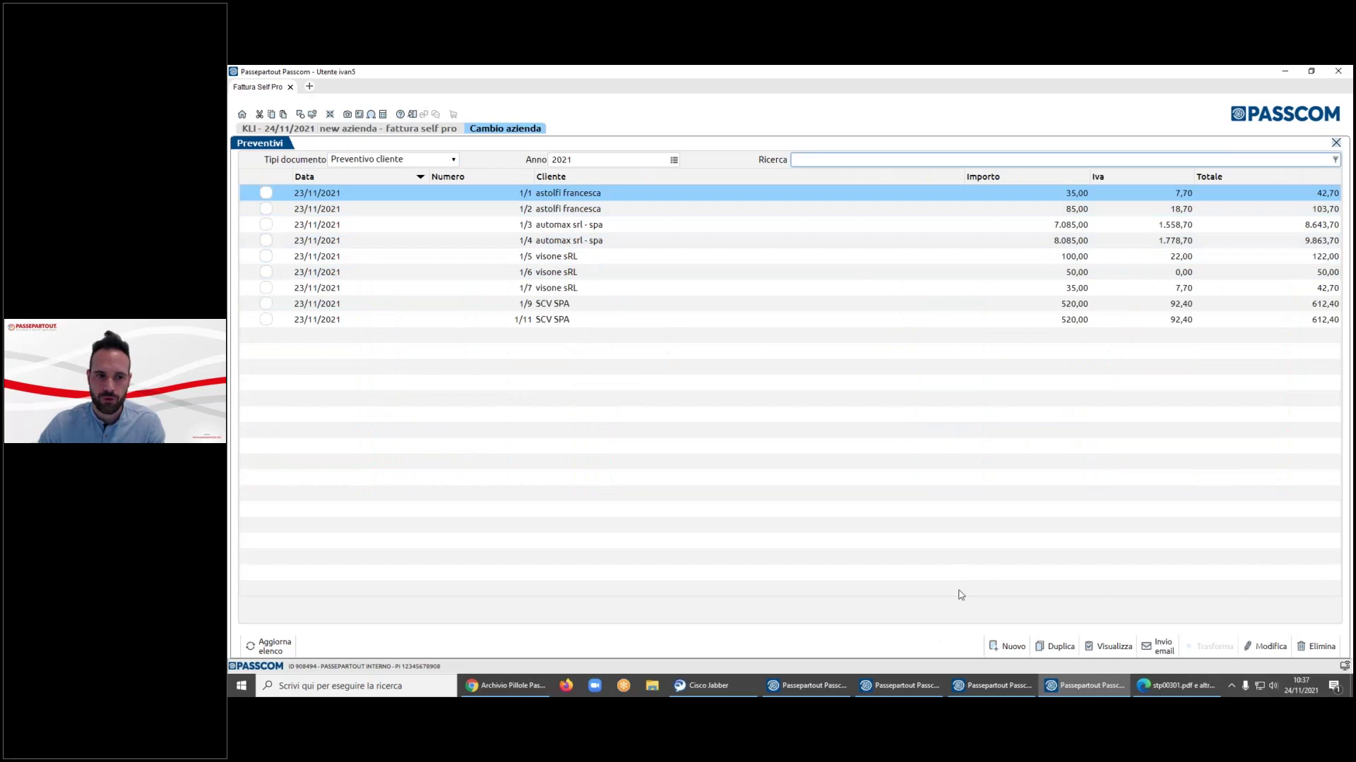
left_click(1057, 646)
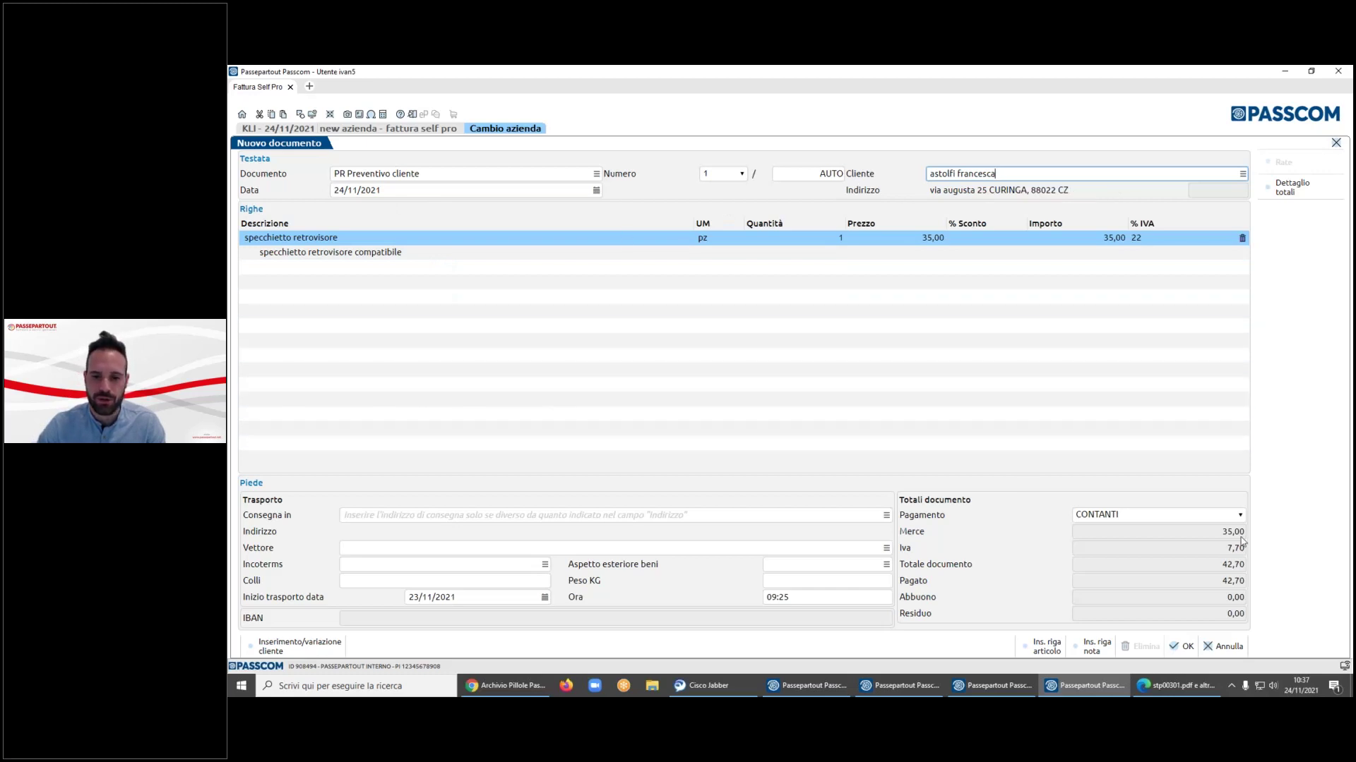
left_click(1187, 648)
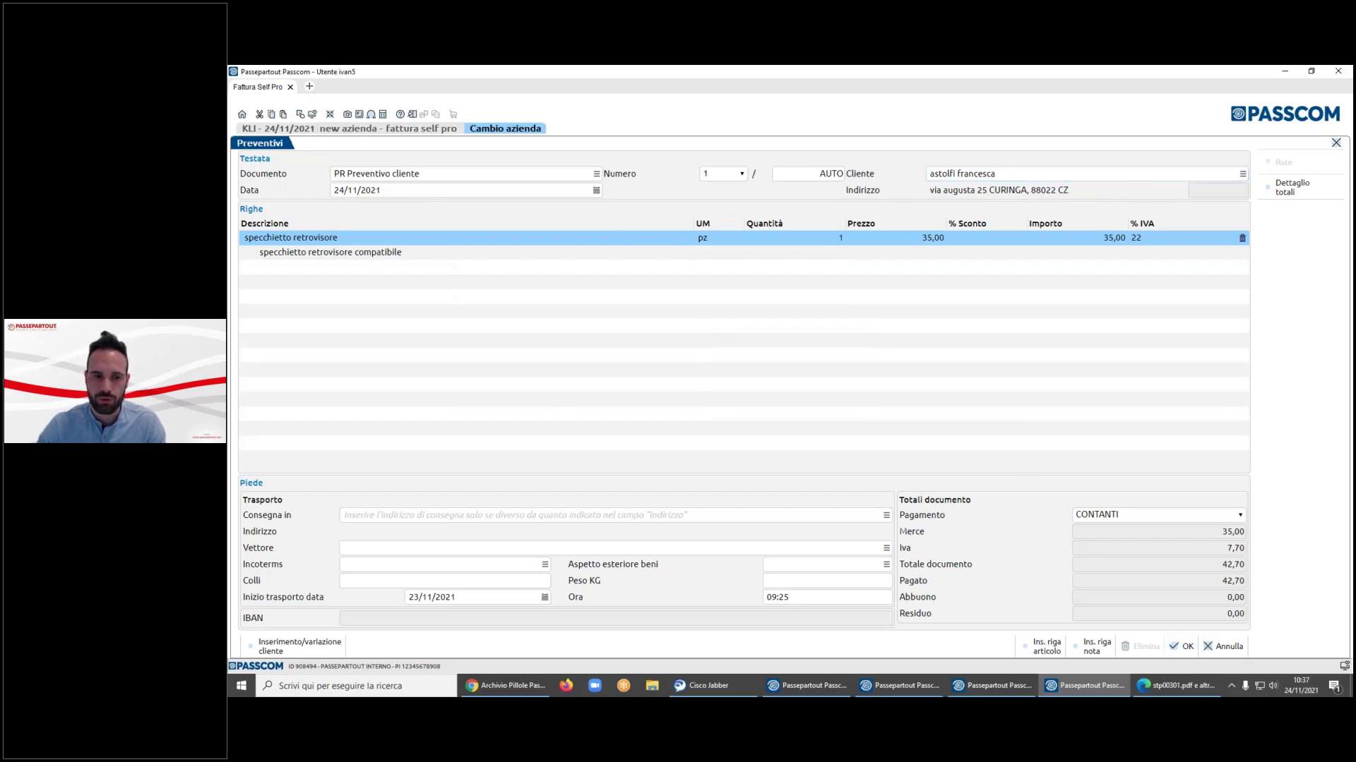
scroll(871, 353, "up", 3)
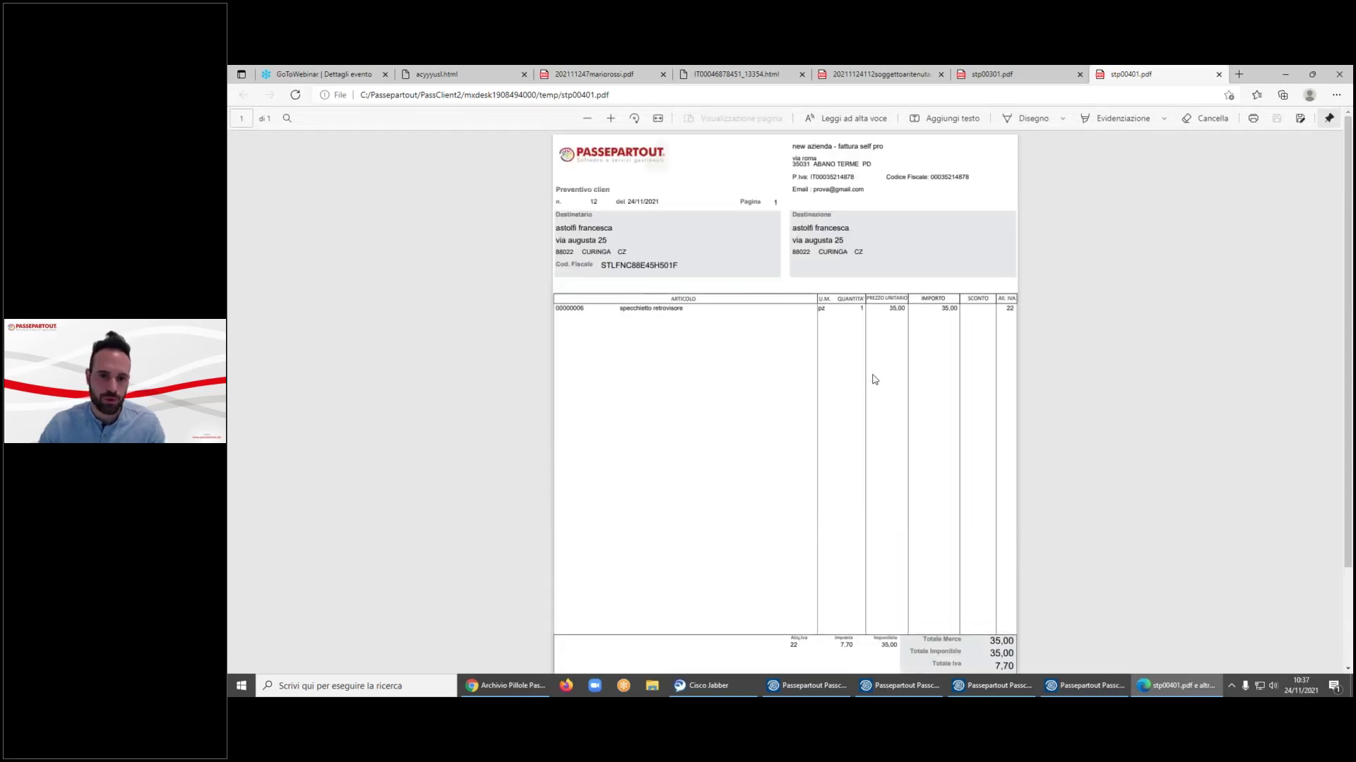
scroll(874, 380, "down", 3)
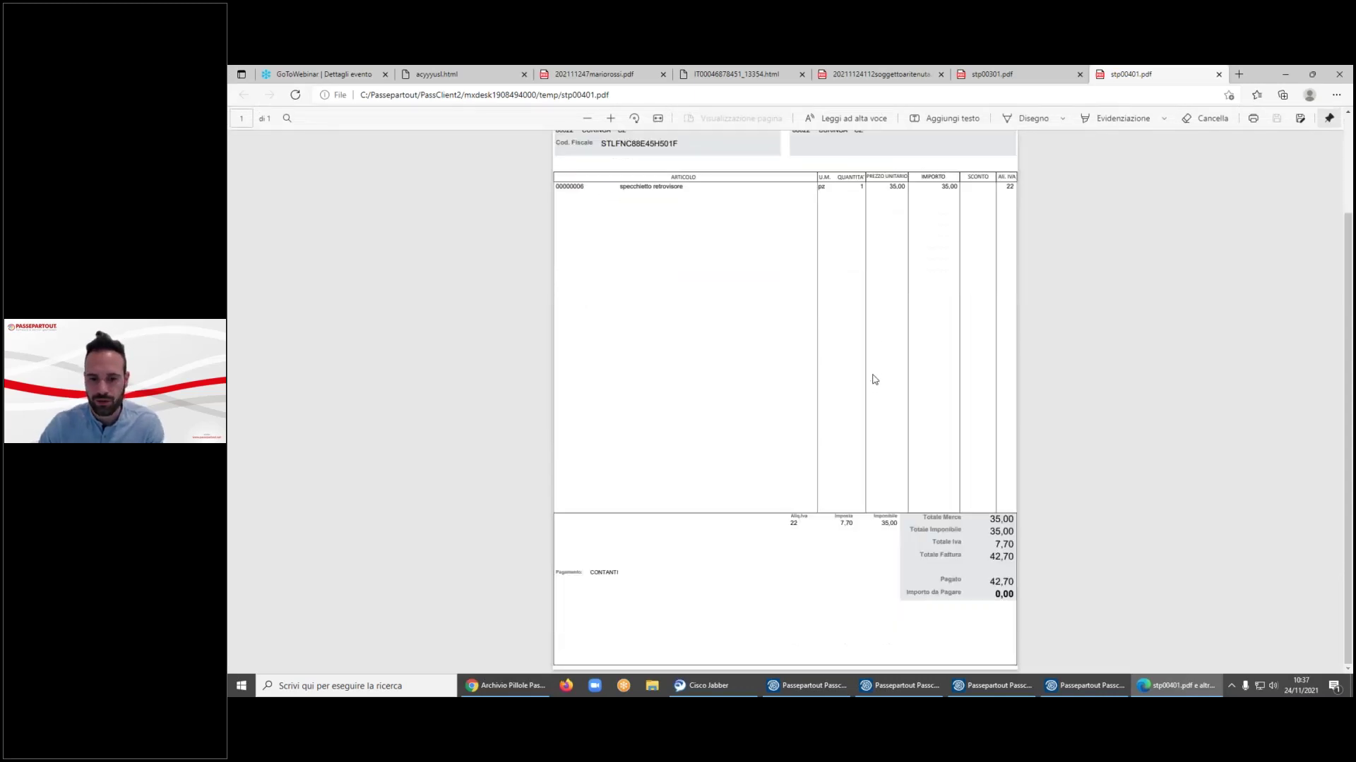
left_click(1122, 686)
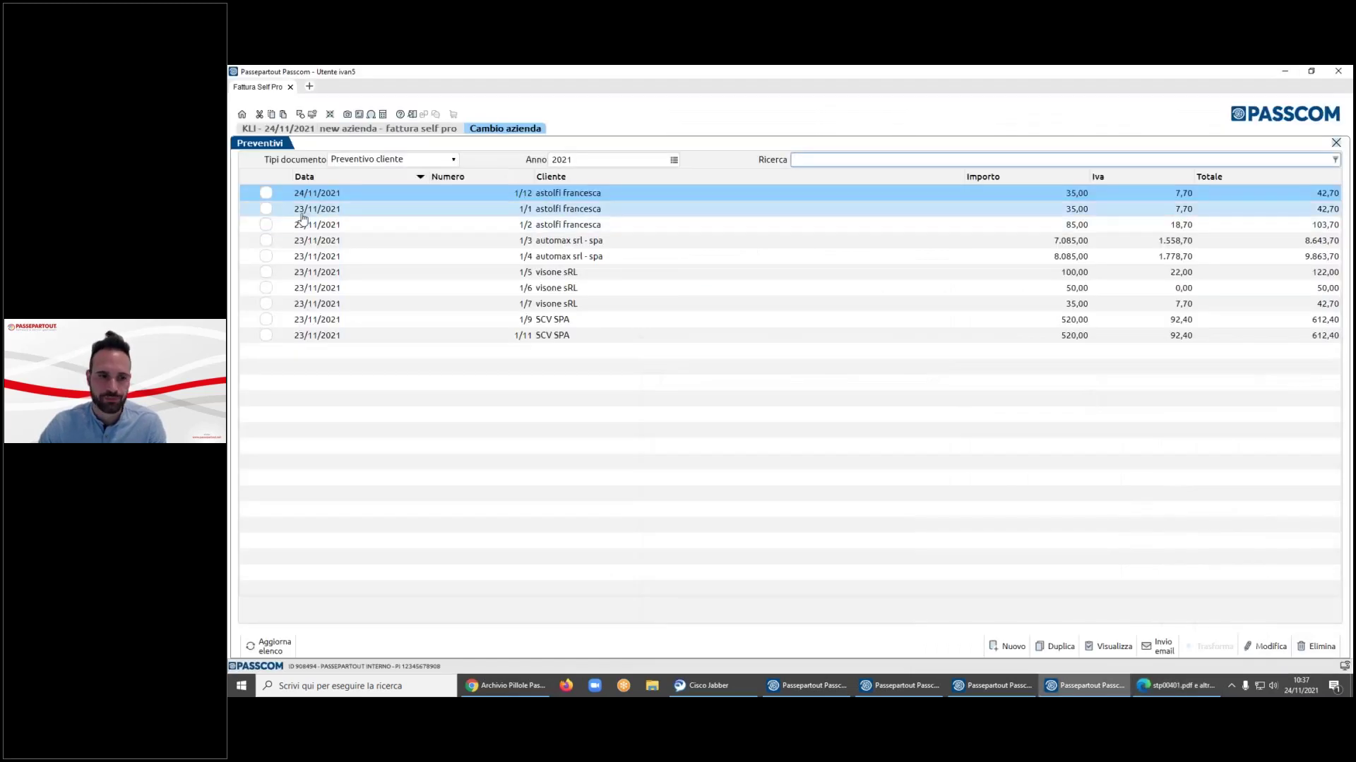
left_click(267, 193)
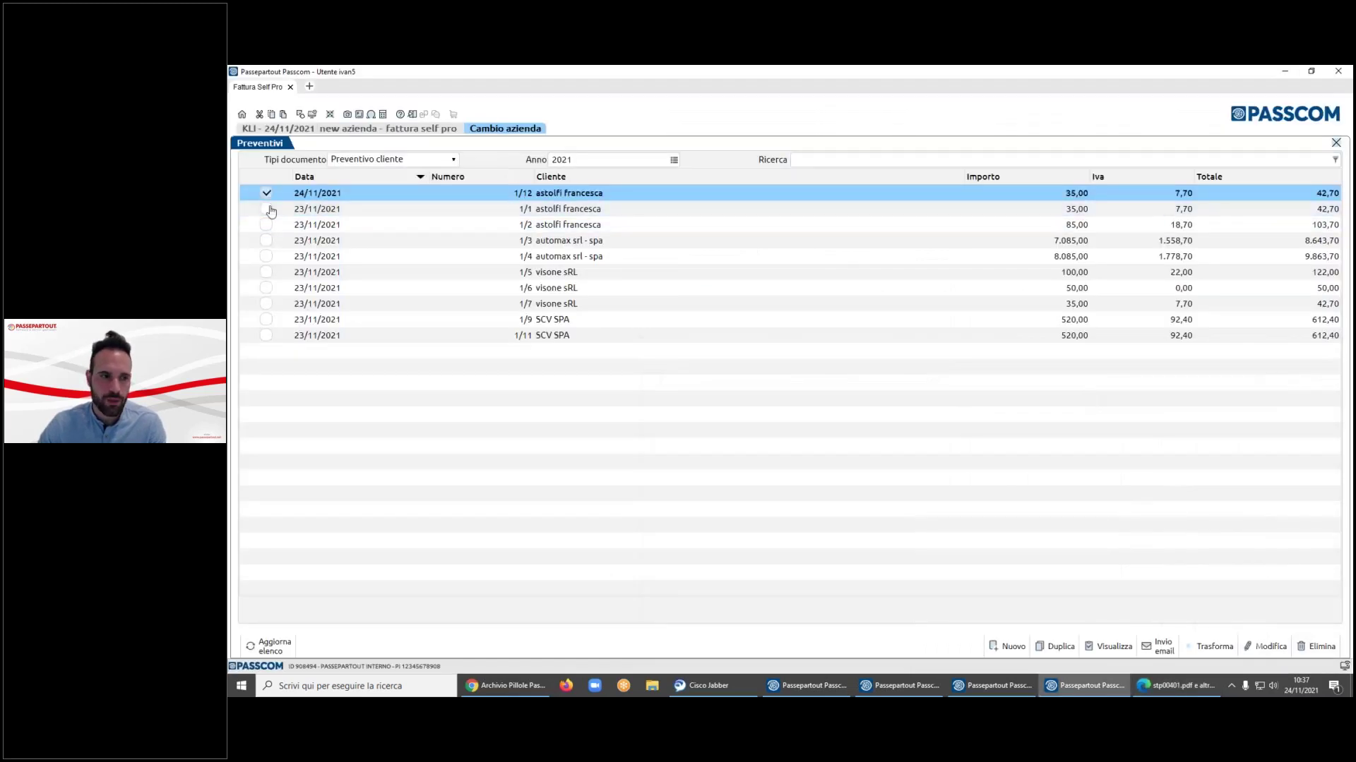
- Transform quotes 1/12, 1/1 and 1/2 into one Ordine cliente and save it to PDF
left_click(267, 209)
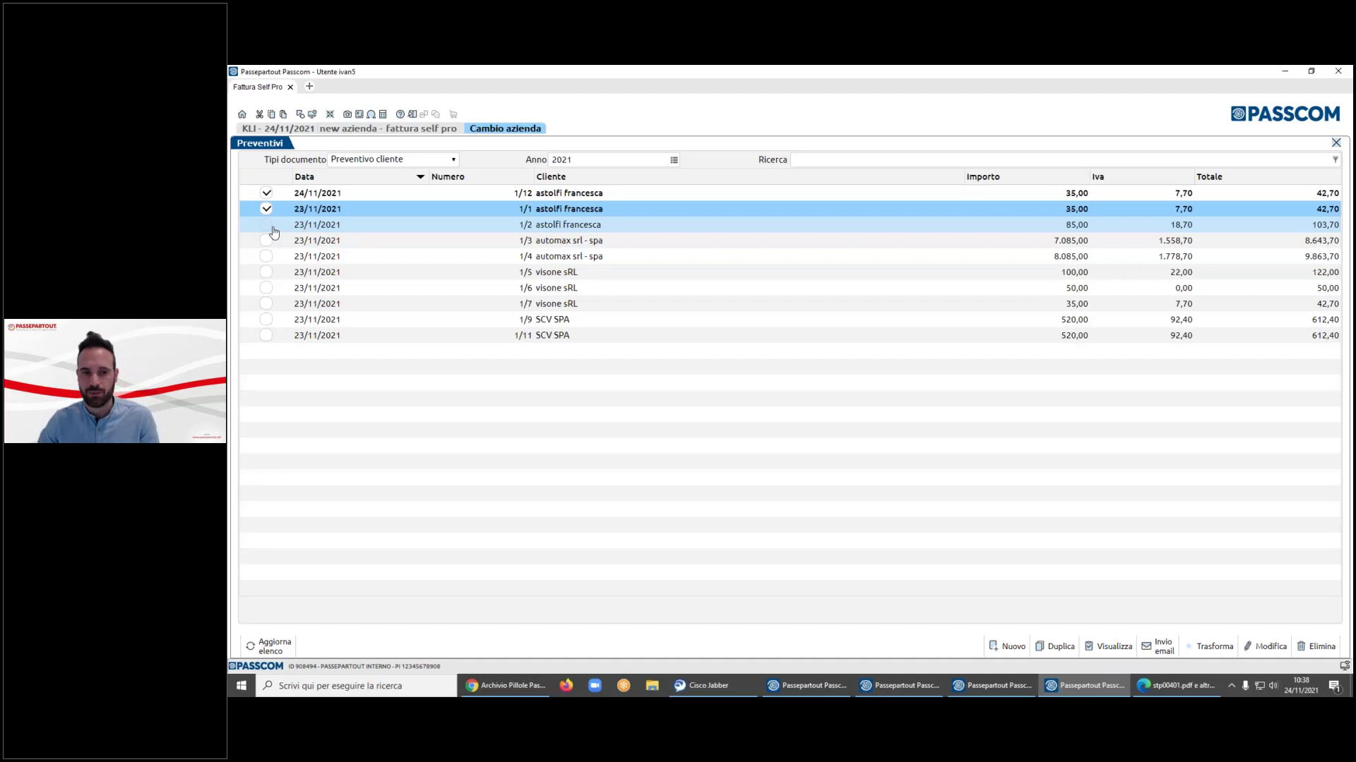
left_click(271, 228)
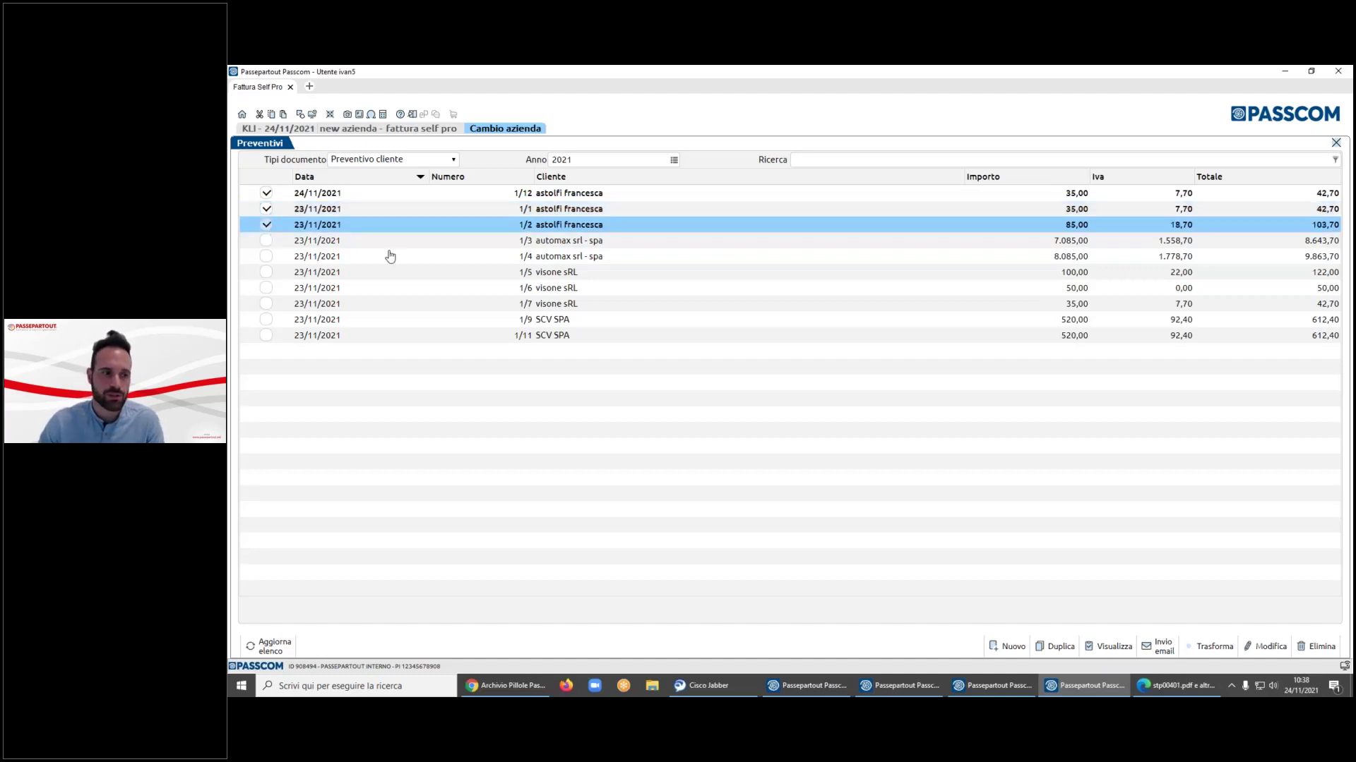
left_click(1215, 647)
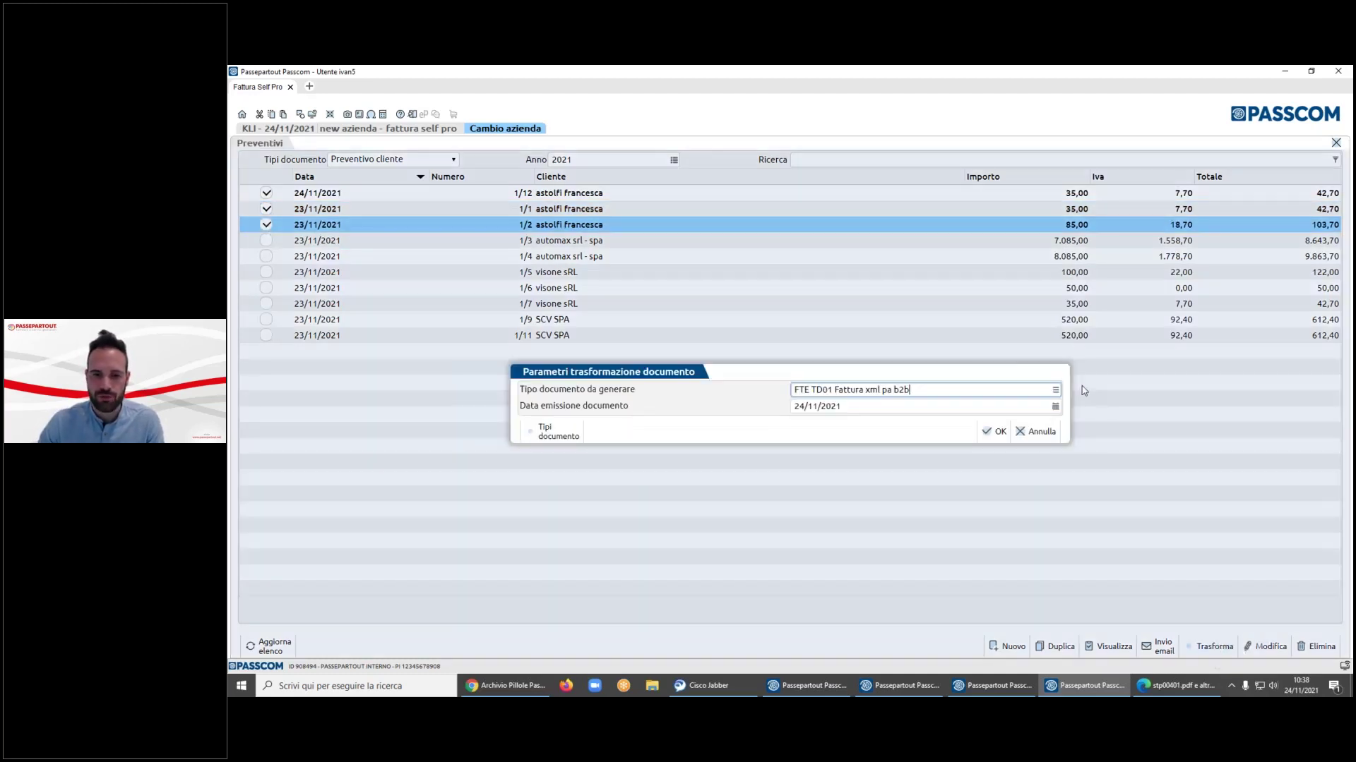
left_click(1055, 392)
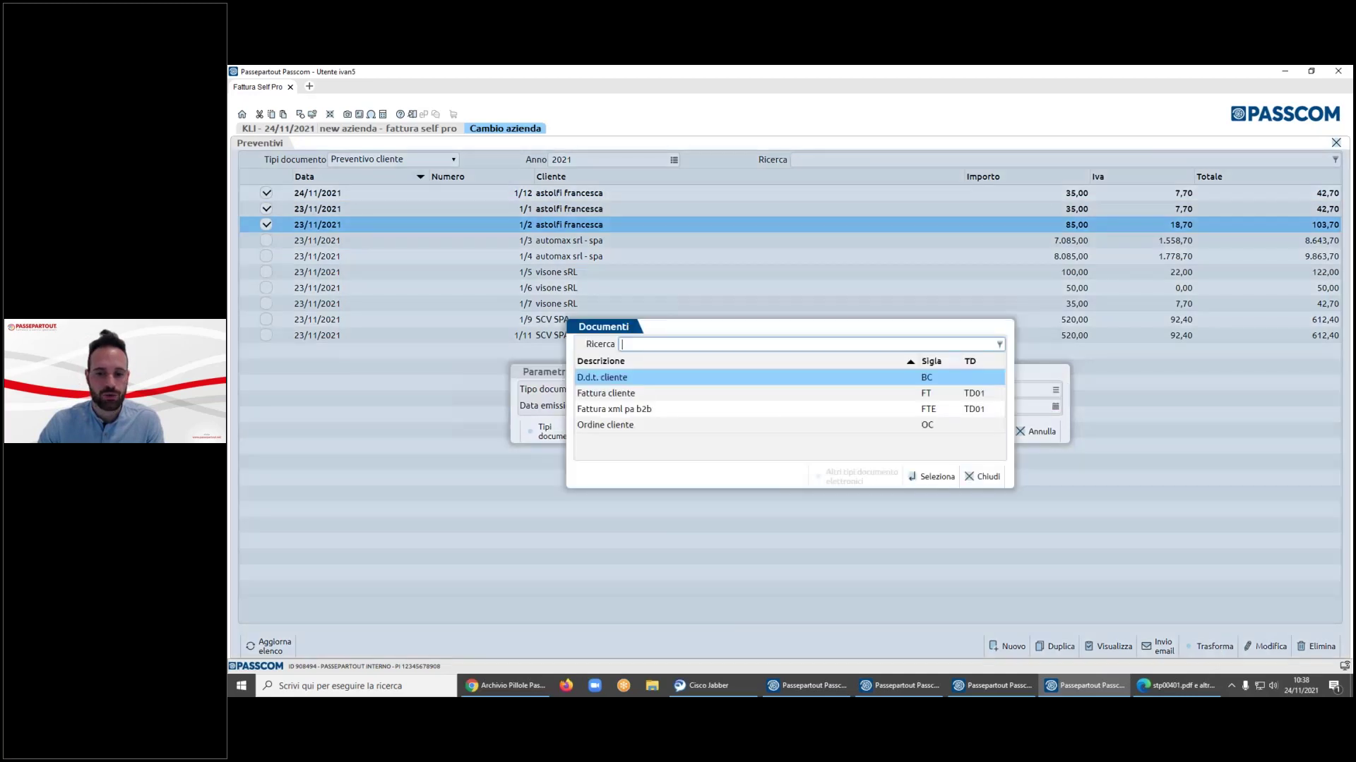
key("Down")
key("Down")
key("Down")
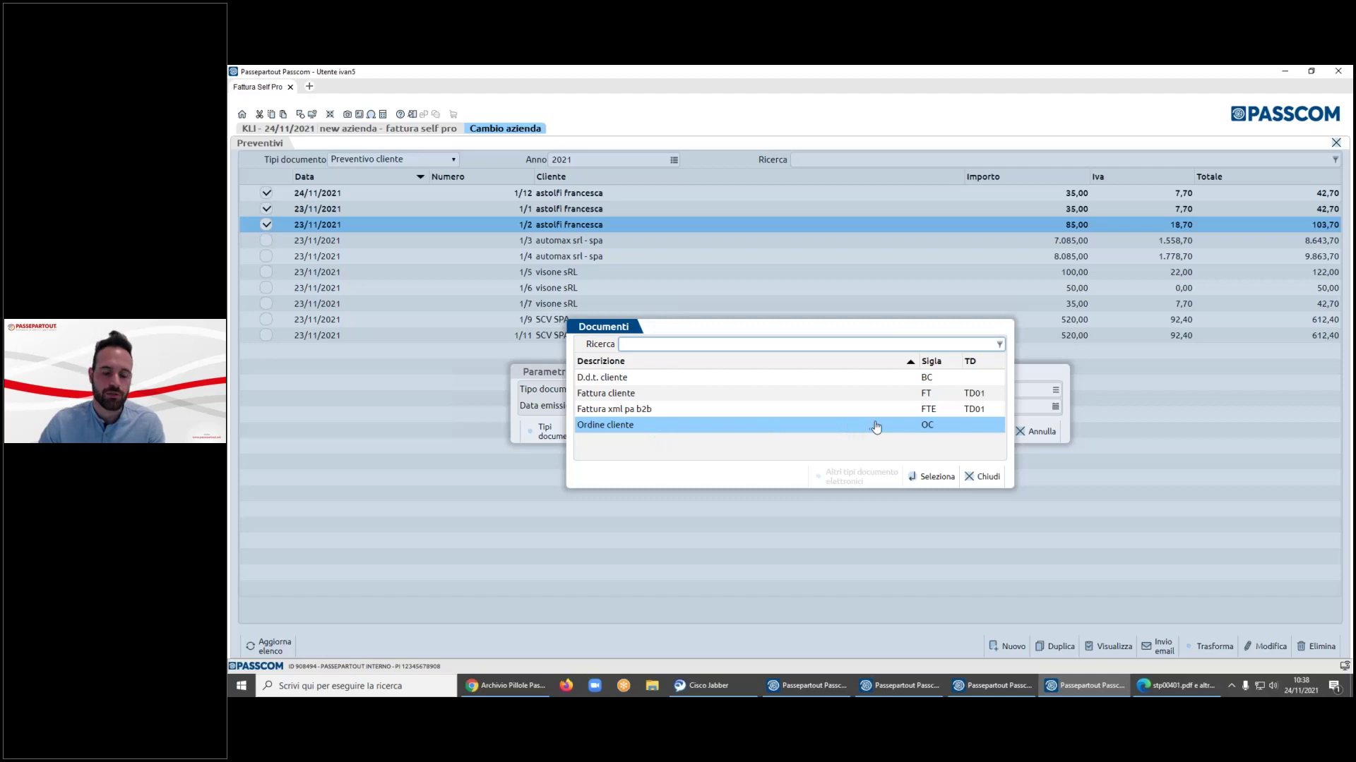
left_click(926, 478)
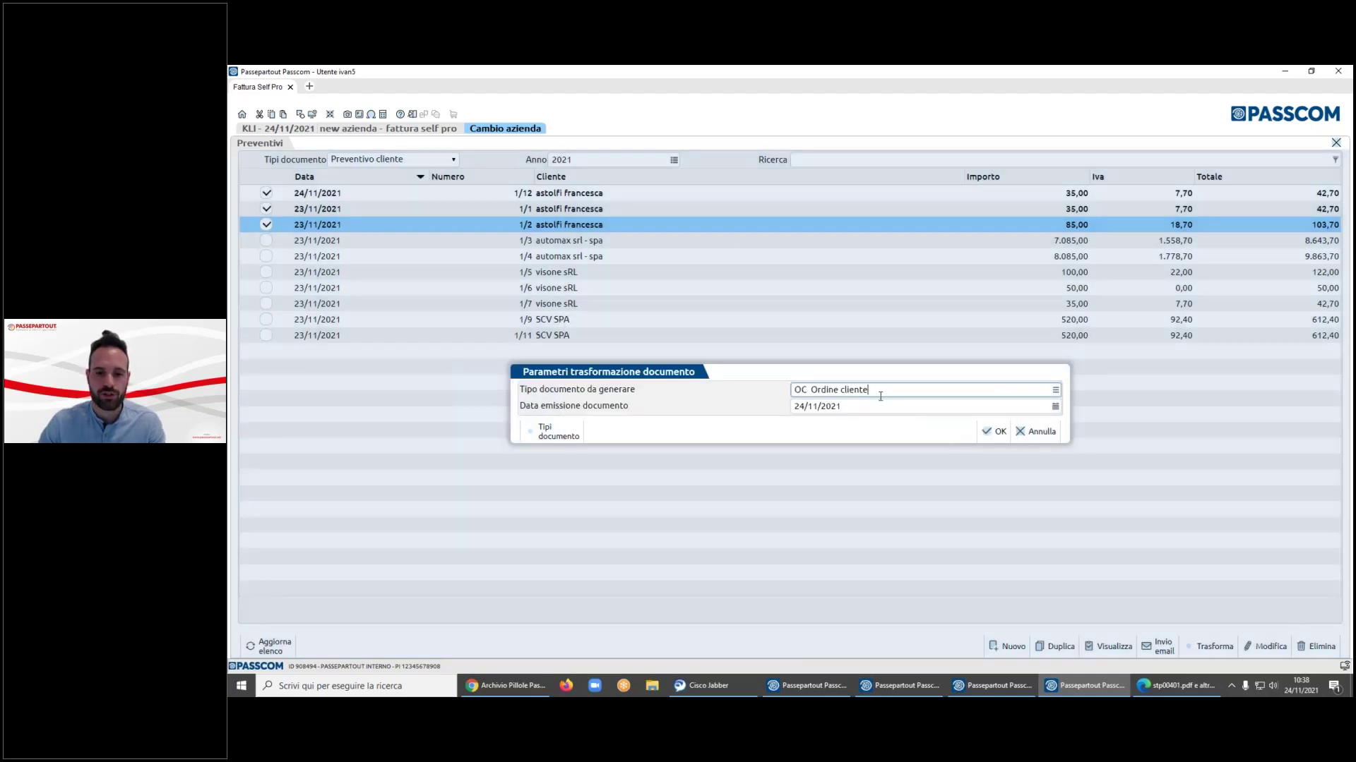
left_click(995, 432)
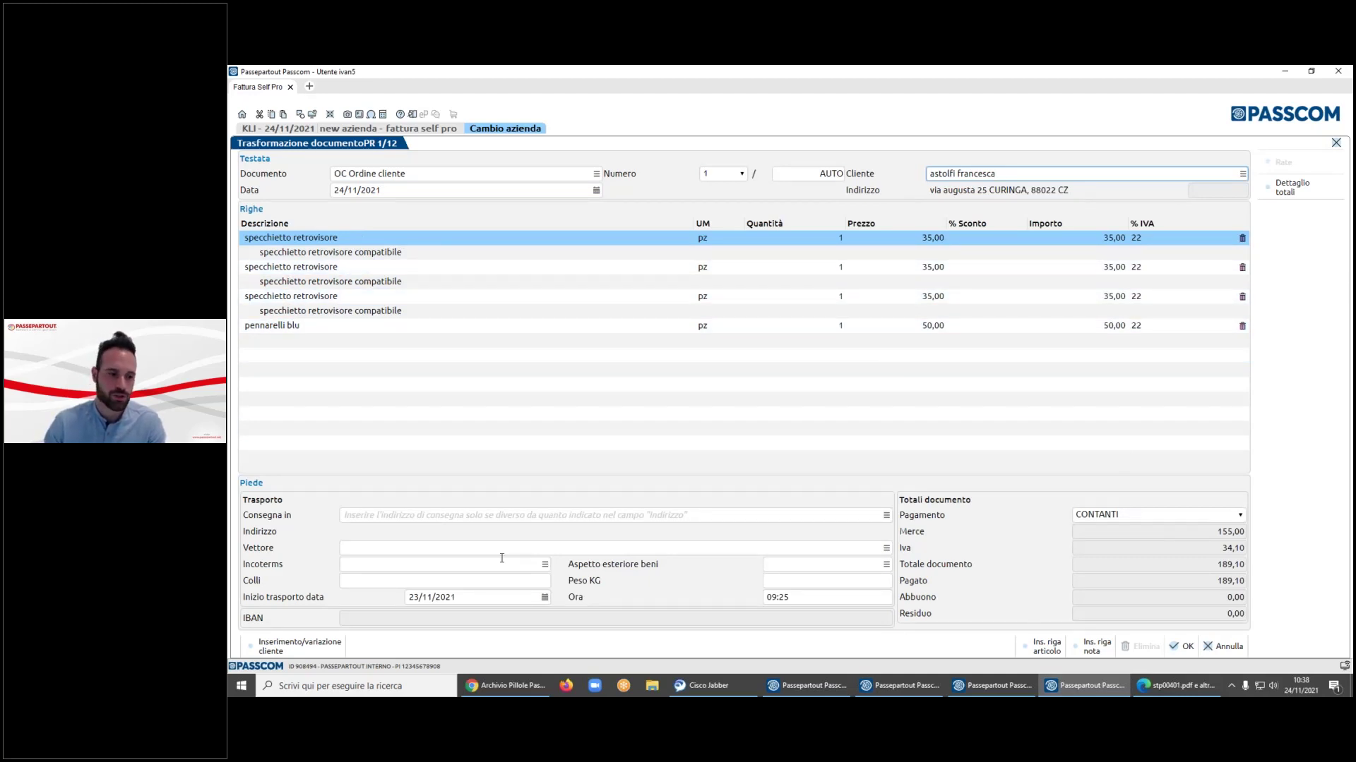
left_click(488, 515)
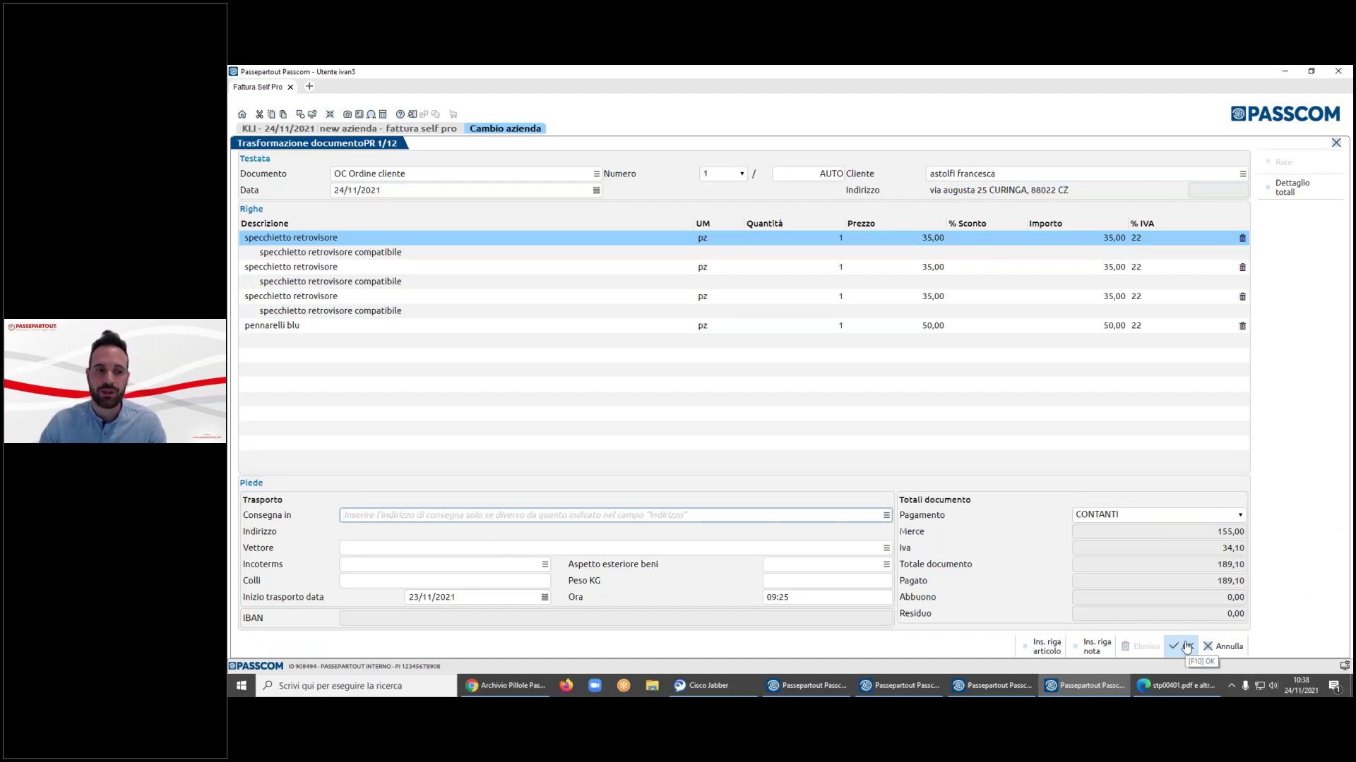
left_click(1186, 646)
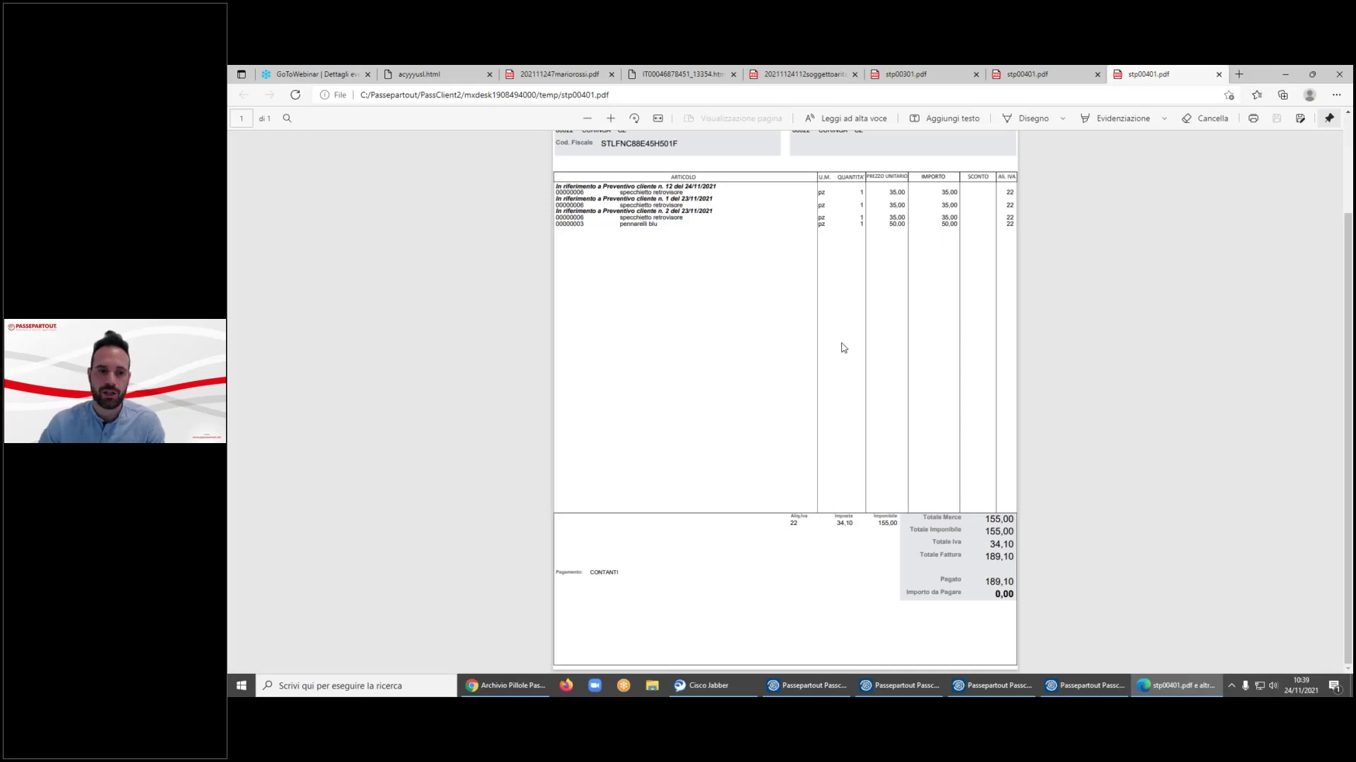
- Check the order PDF's references to quotes n. 12 and n. 1, then minimise Edge
scroll(841, 347, "up", 2)
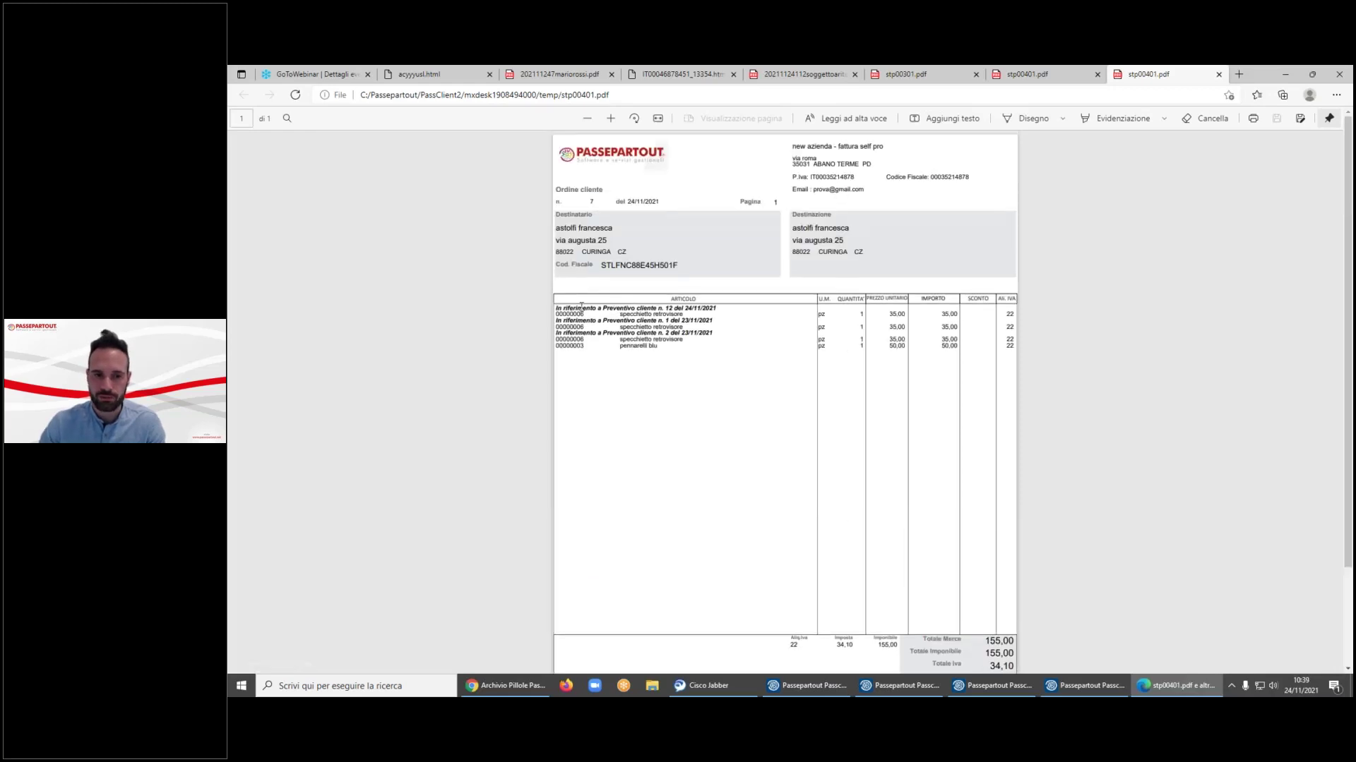
left_click_drag(602, 314, 714, 309)
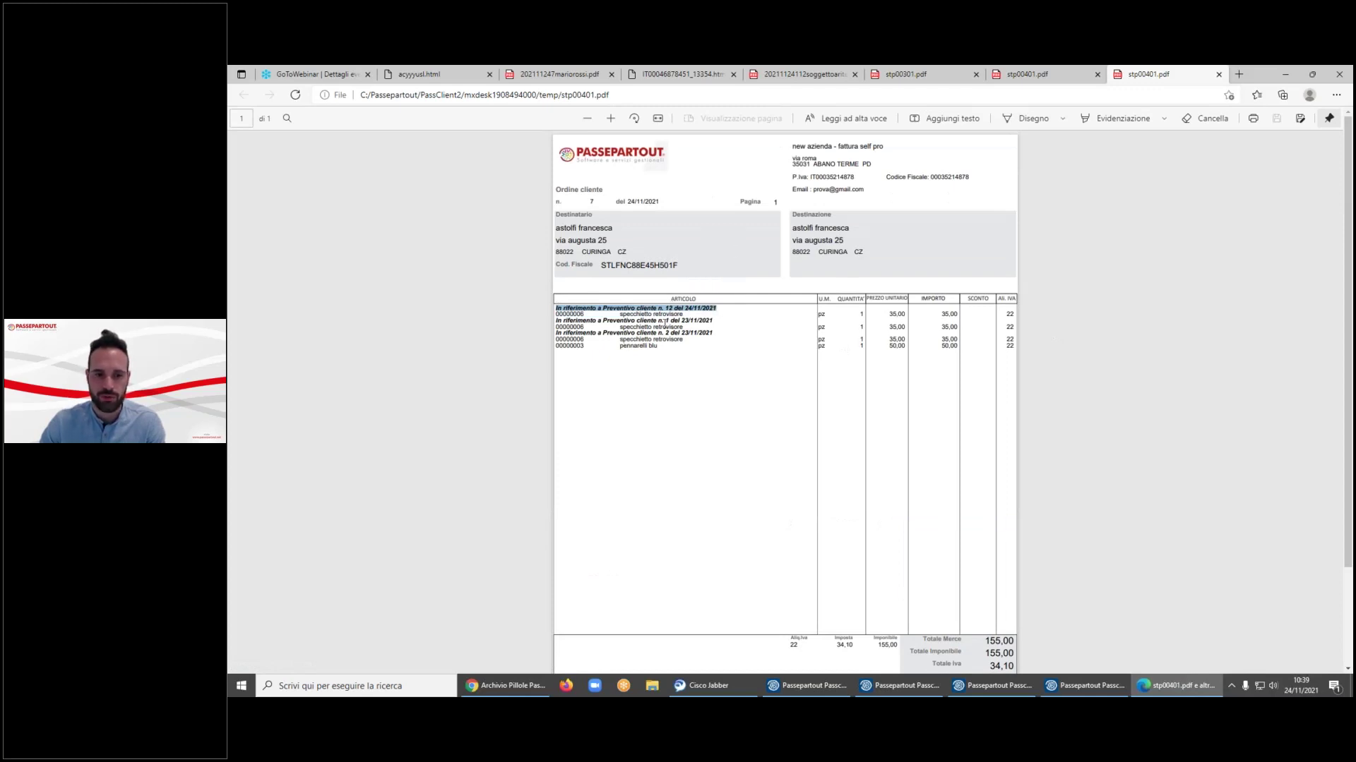
left_click_drag(656, 320, 717, 330)
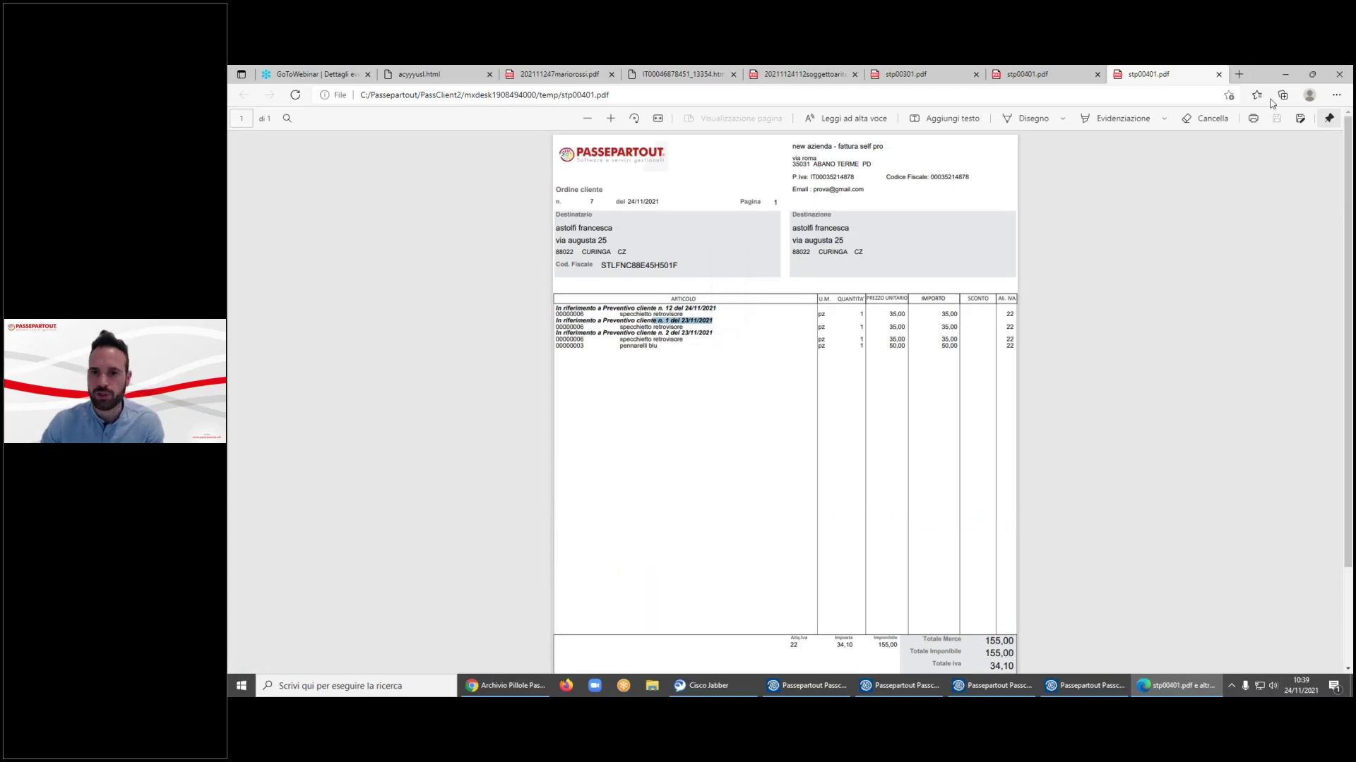
left_click(1285, 74)
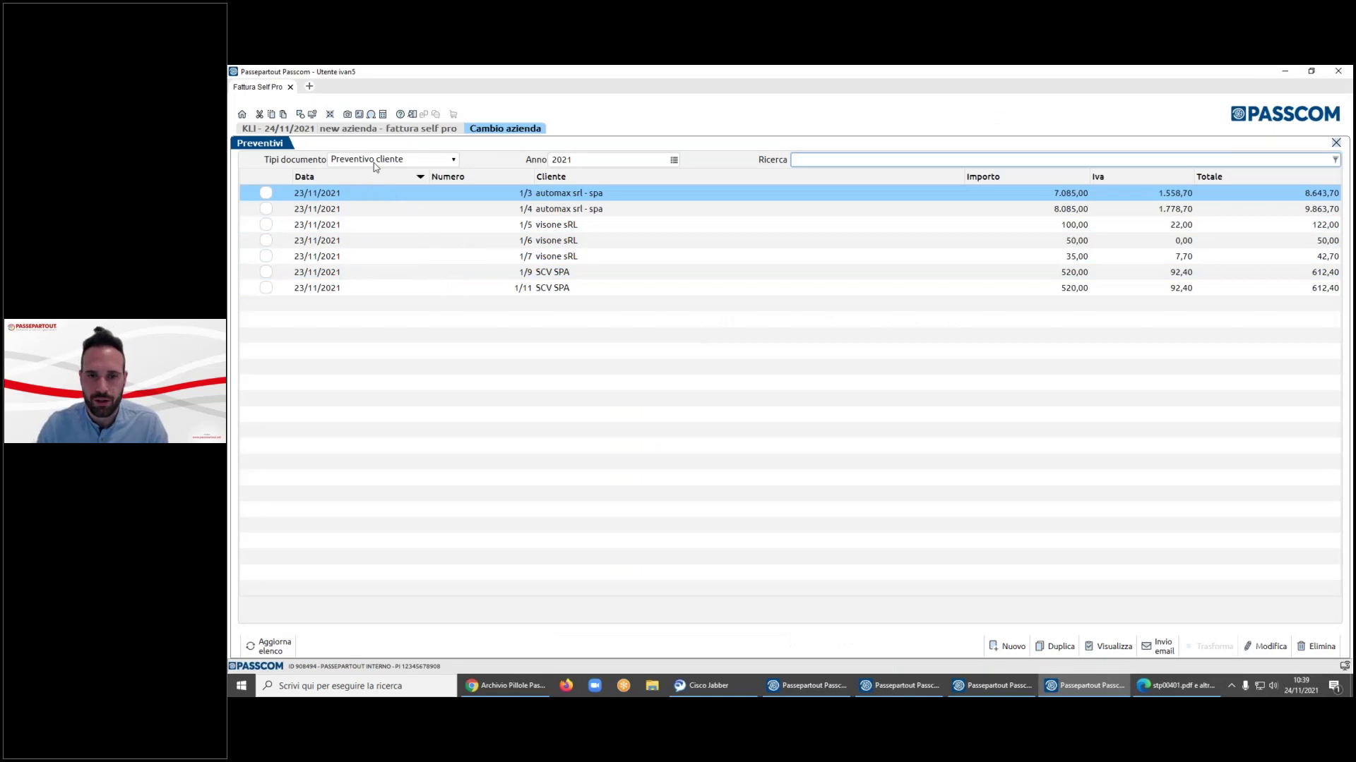
- Show the Ordine cliente list and tick orders 1/7 and 1/3
left_click(374, 160)
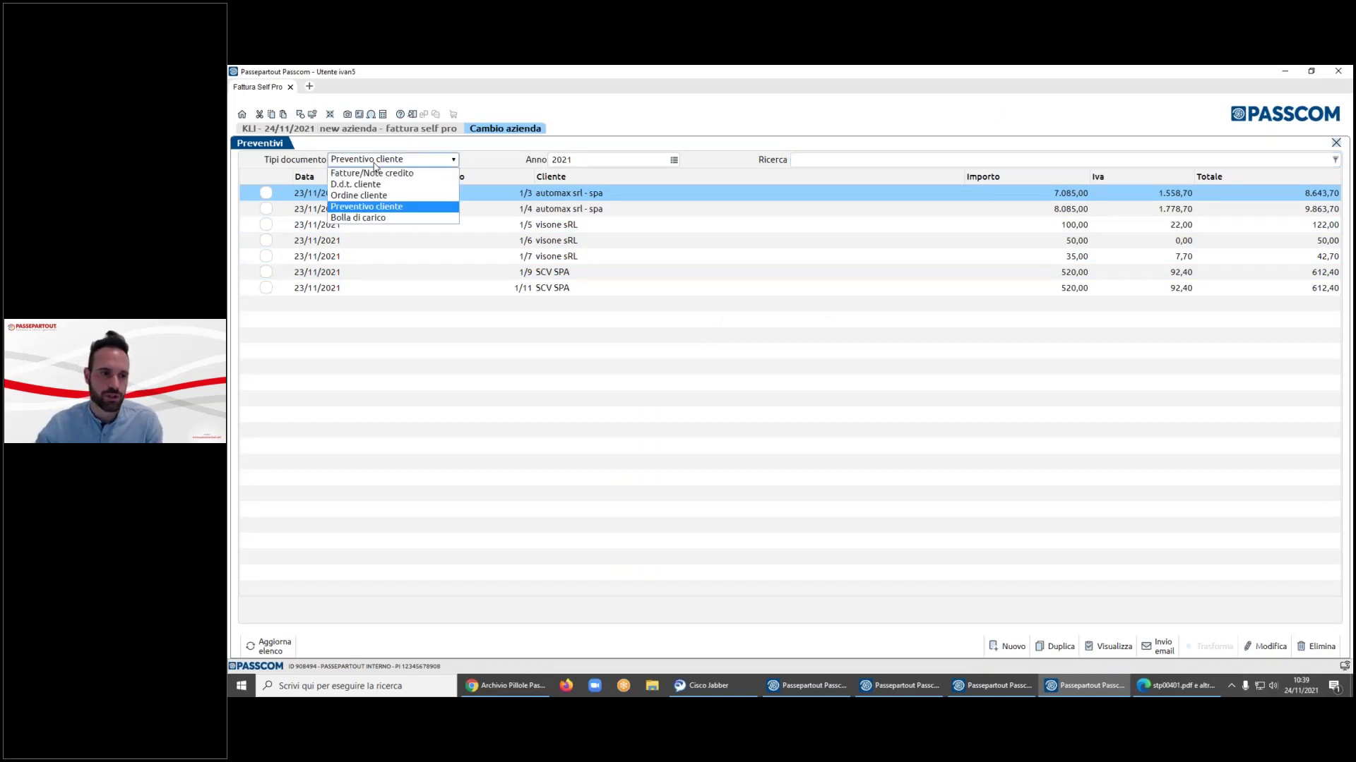
left_click(371, 196)
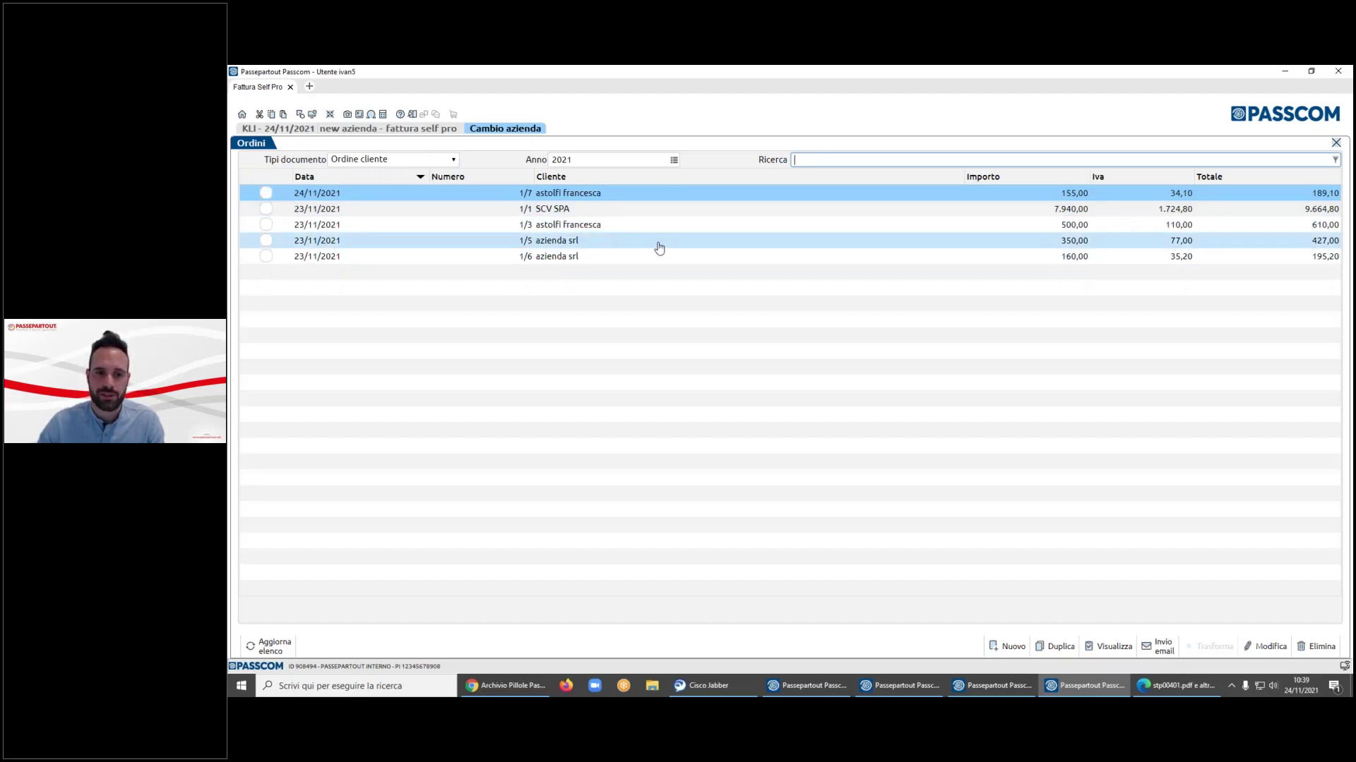
left_click(266, 193)
left_click(266, 225)
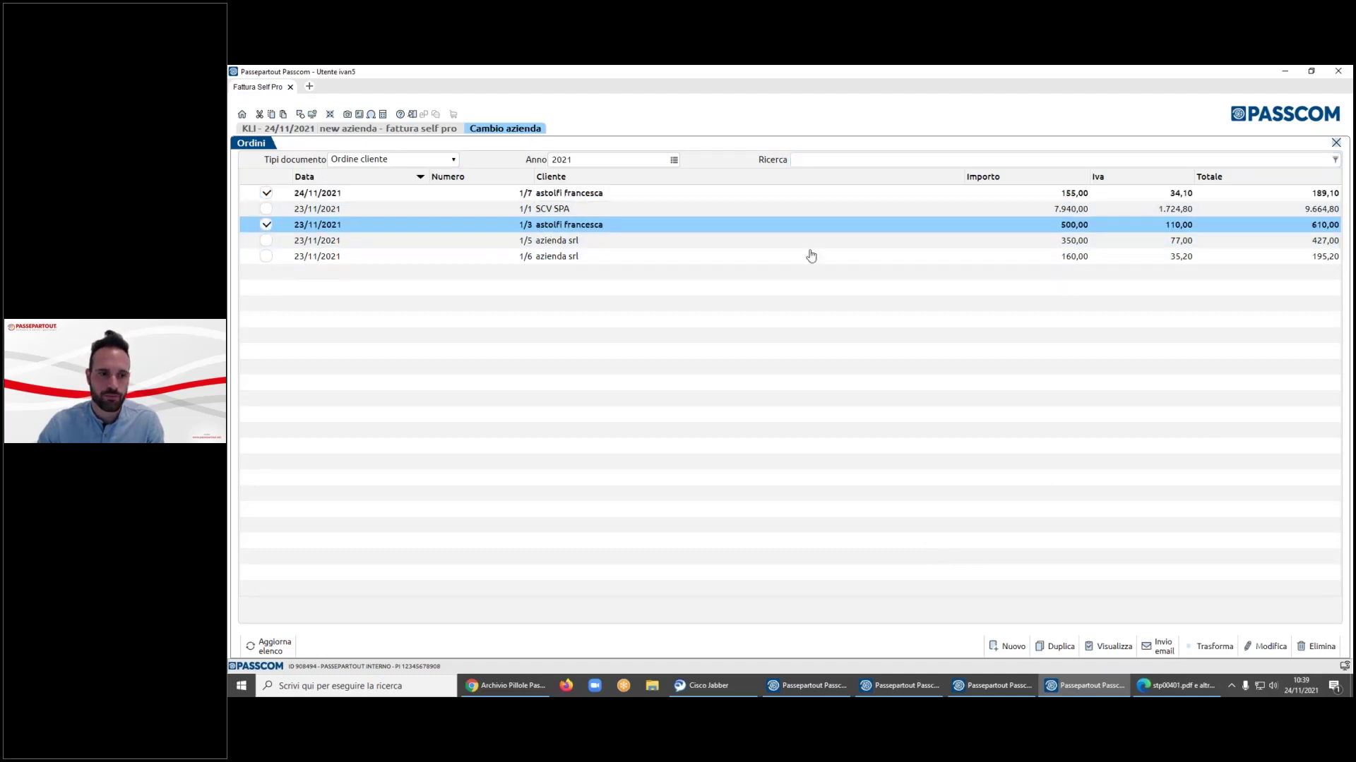
- Try transforming both orders into a D.d.t. cliente; after the payment-code warning, untick them
left_click(1211, 658)
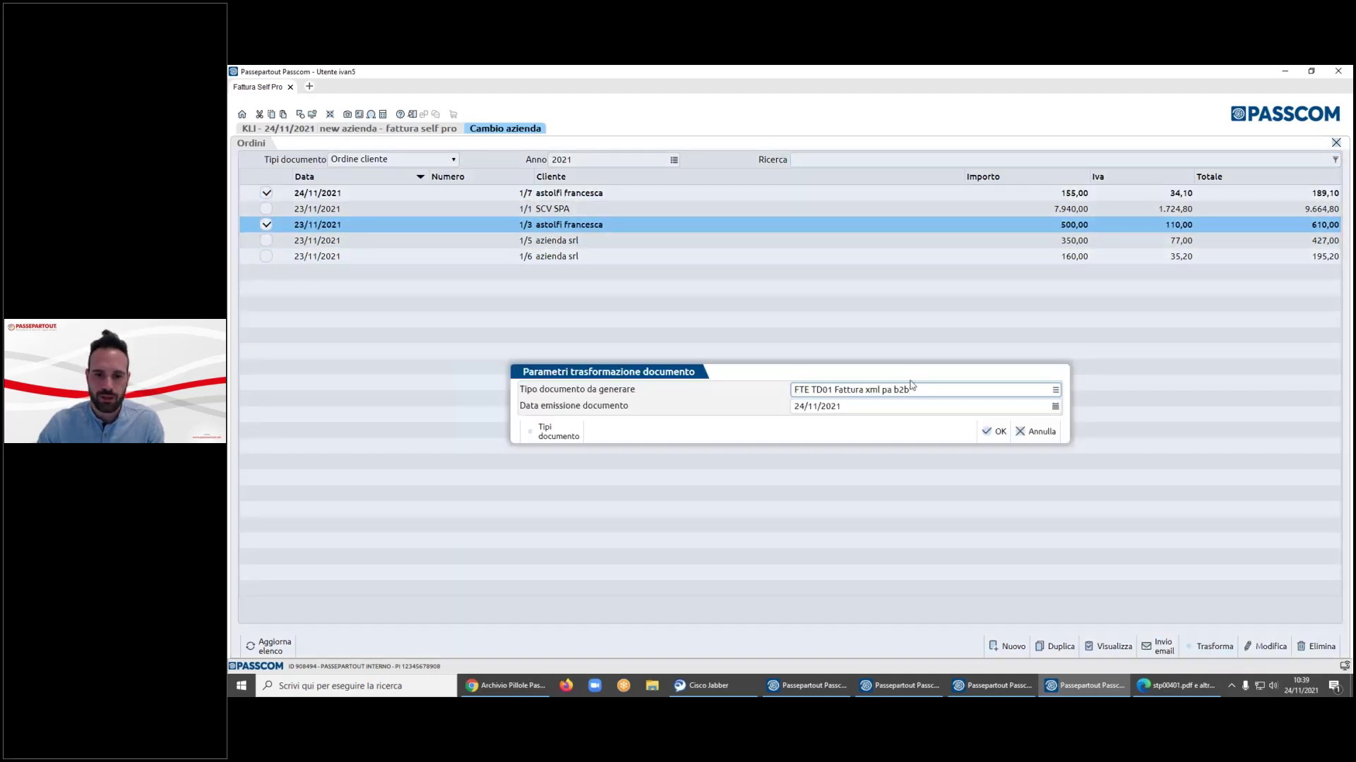
key("F2")
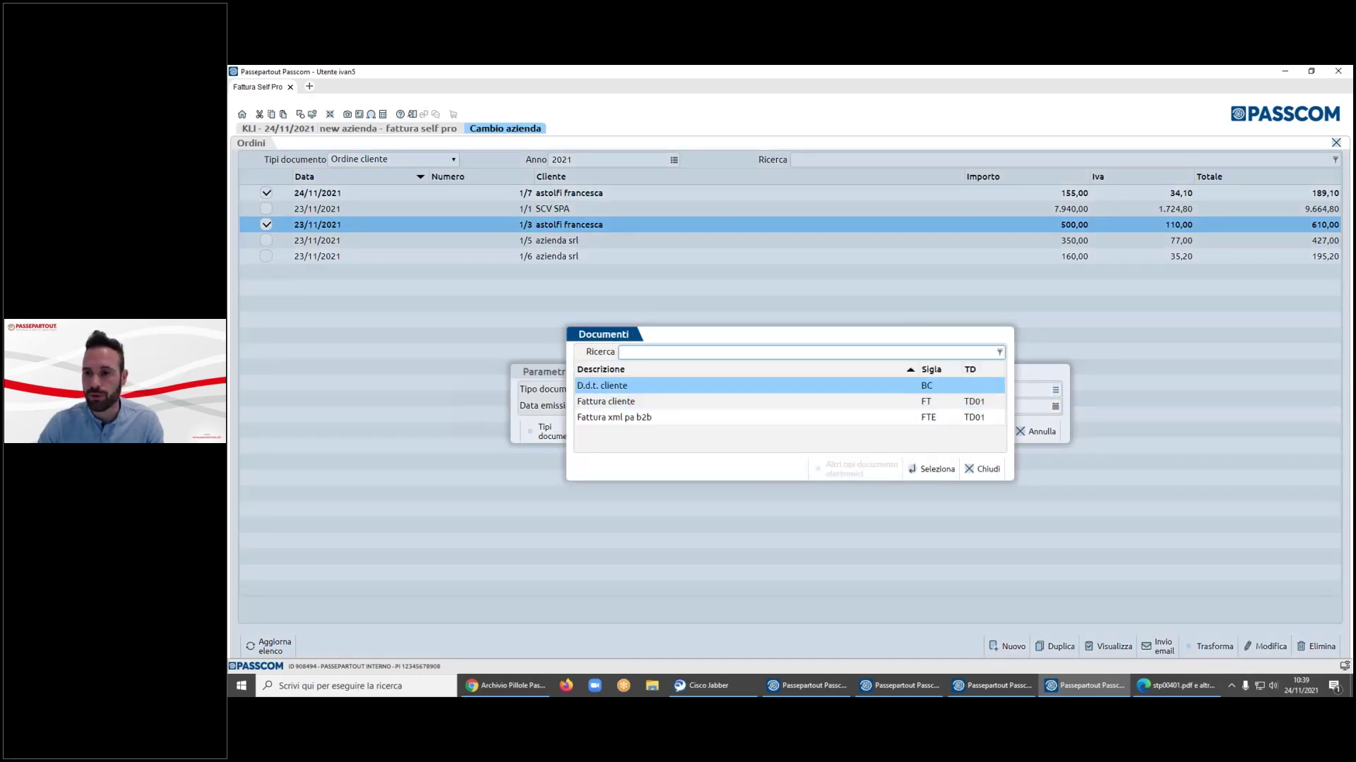
key("Return")
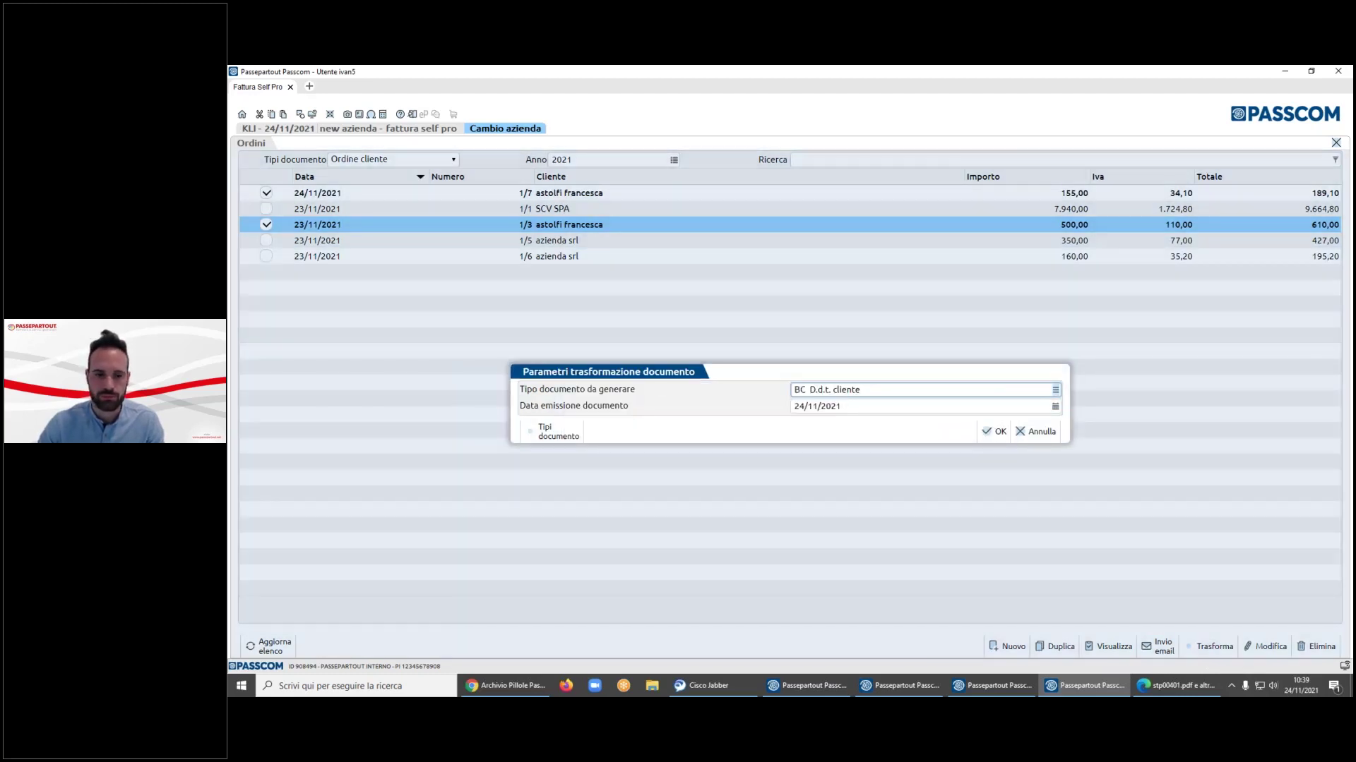
key("Return")
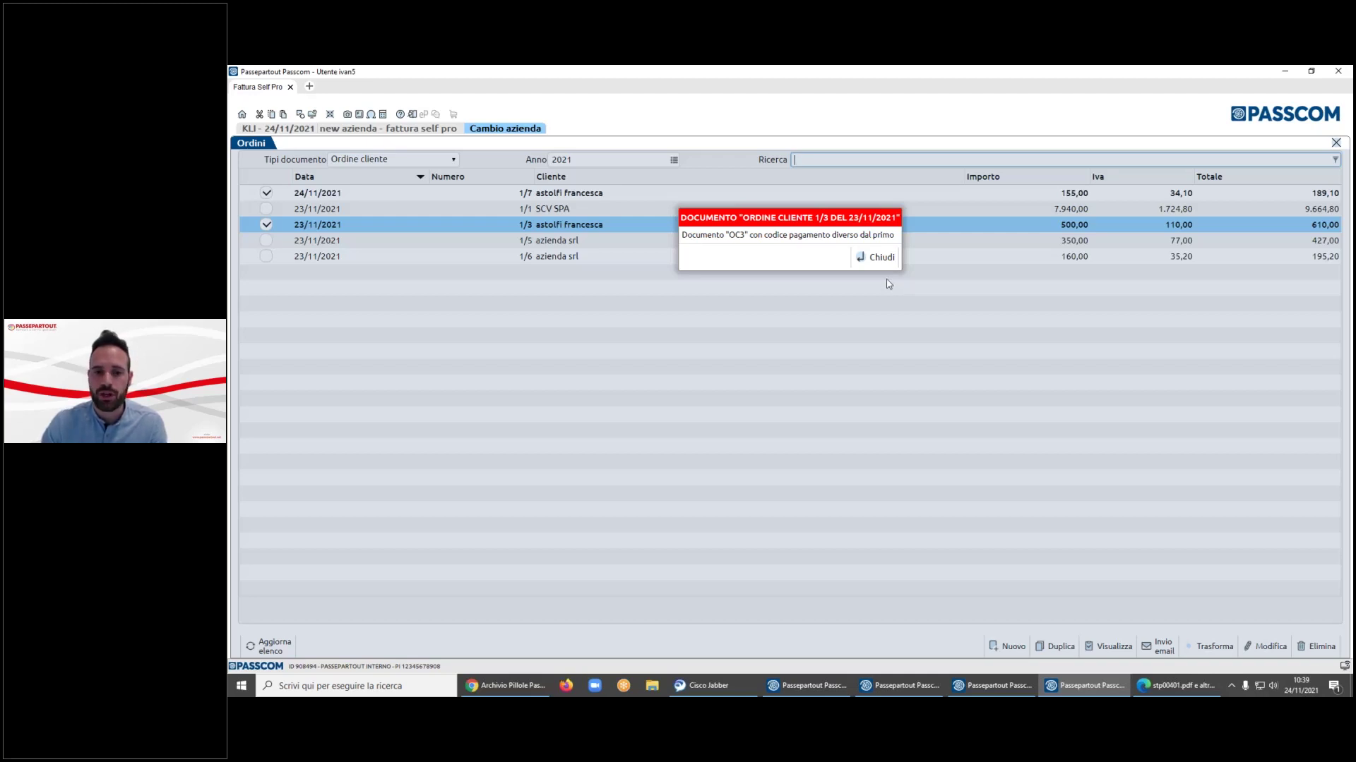
left_click(877, 258)
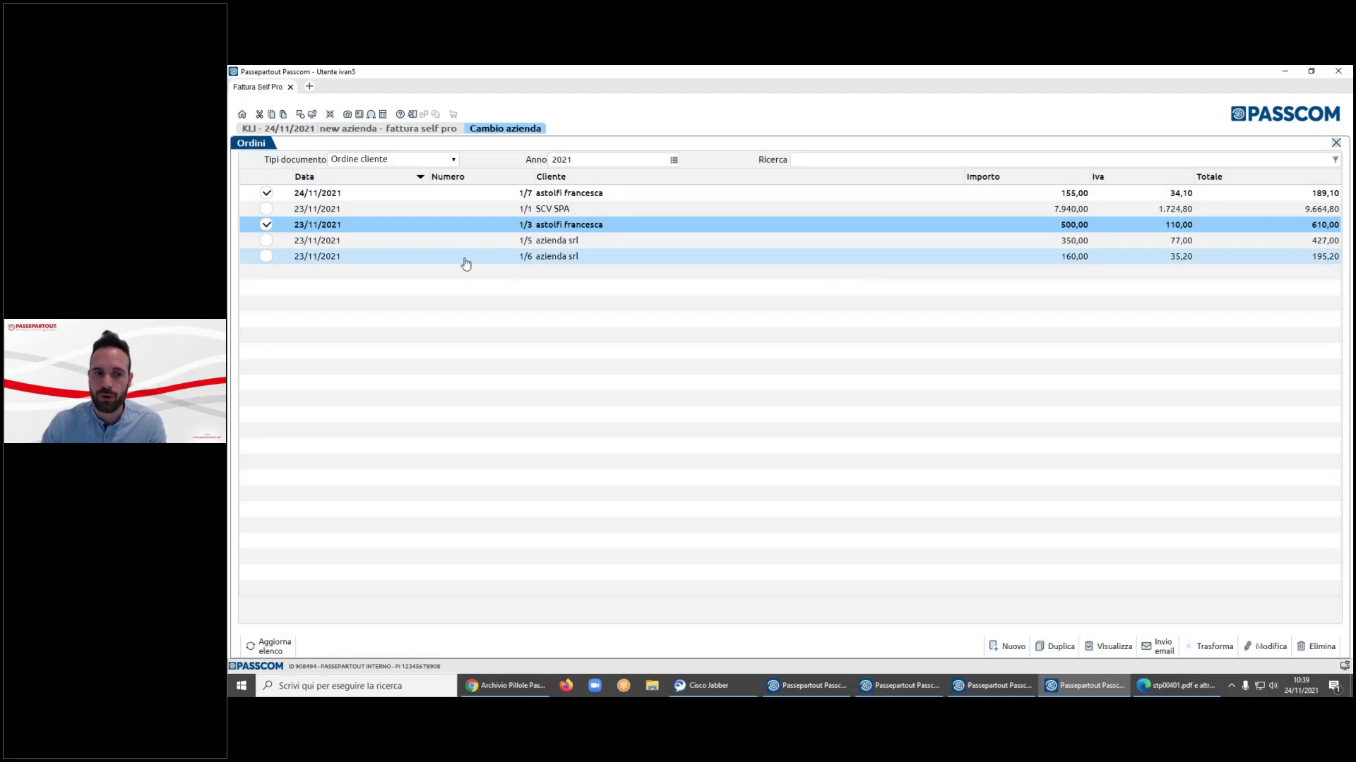
left_click(268, 224)
left_click(266, 193)
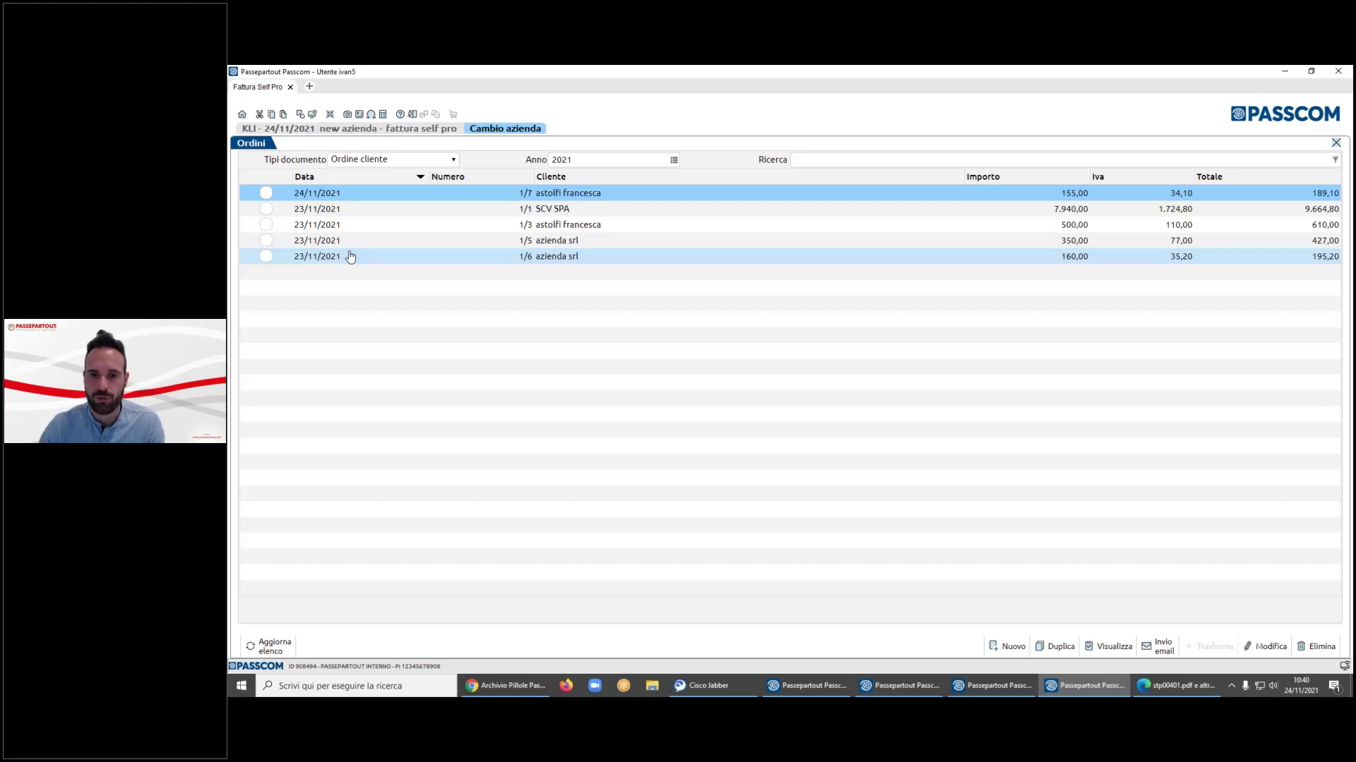
left_click(1013, 647)
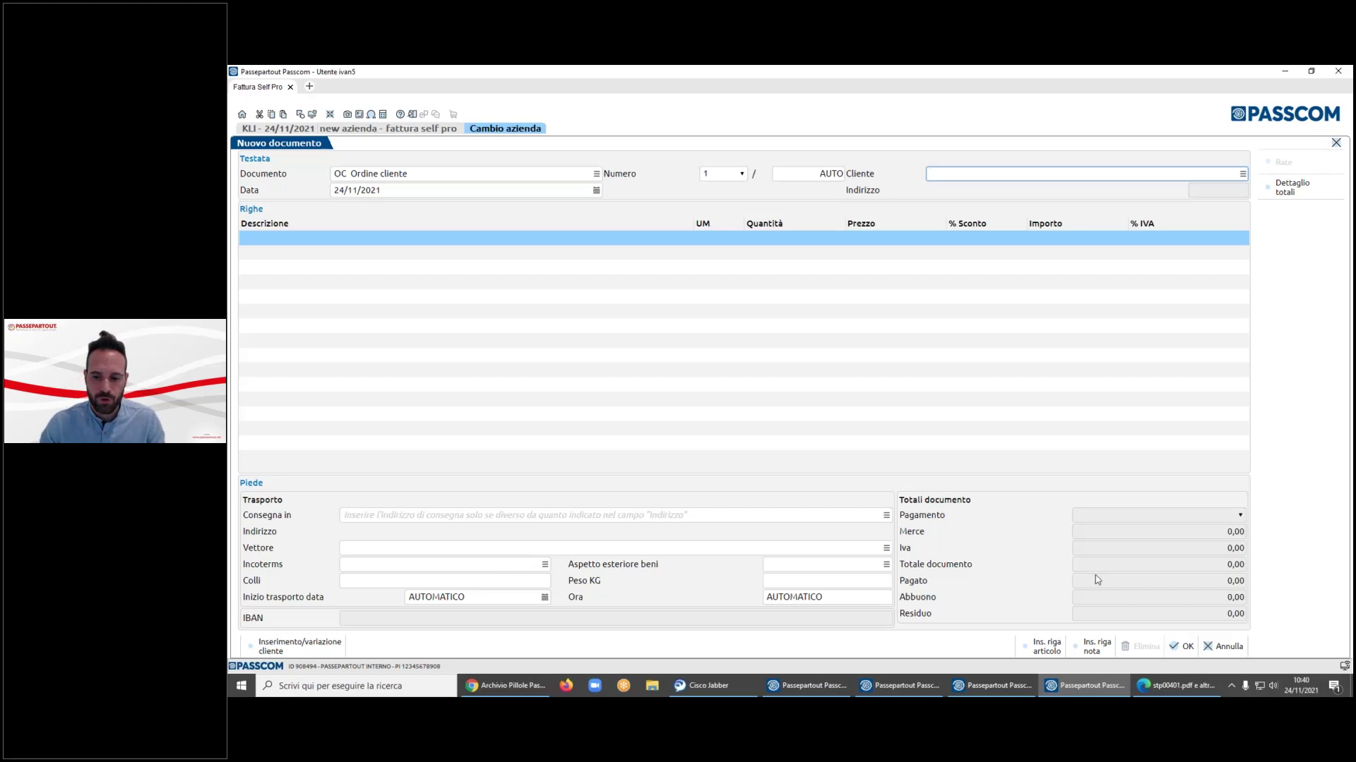
left_click(1228, 646)
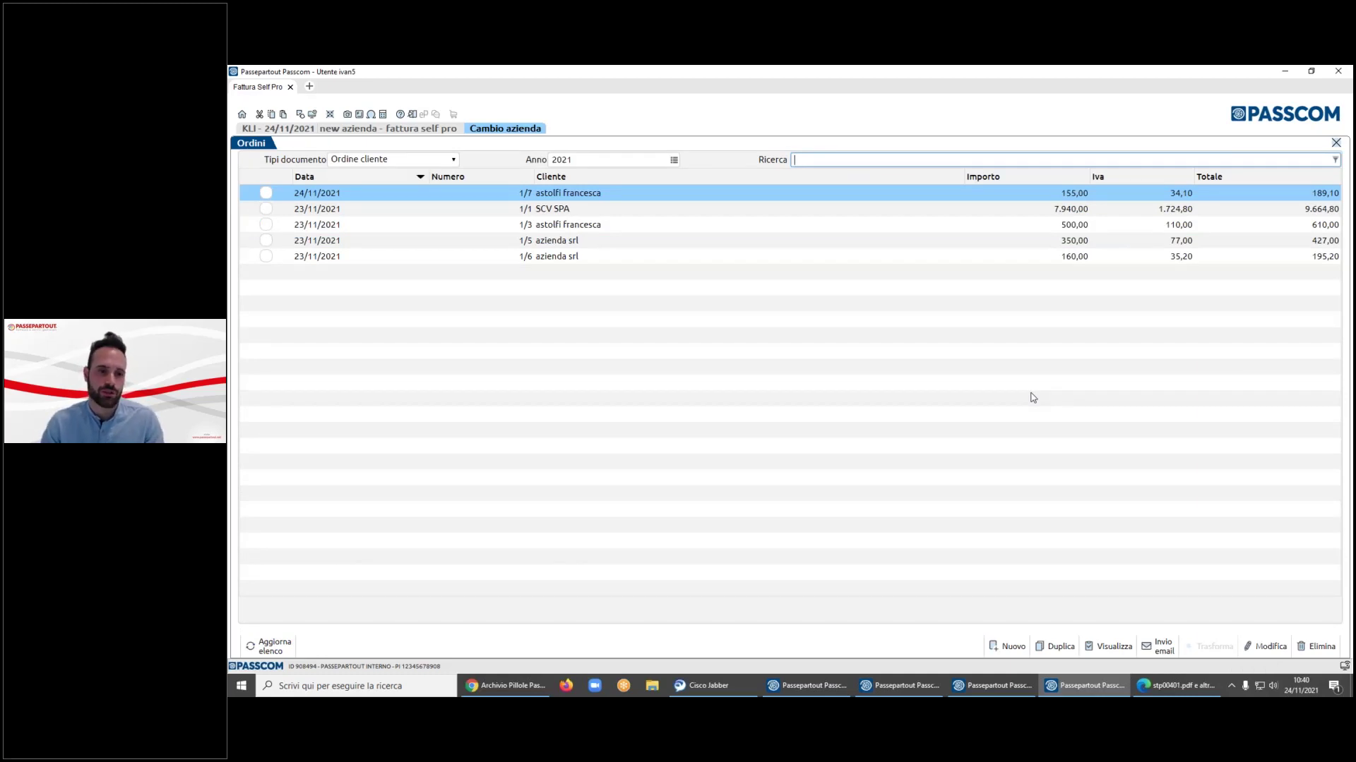
- Transform order 1/7 into a D.d.t. cliente, confirm the row prices, and save it to PDF
left_click(266, 193)
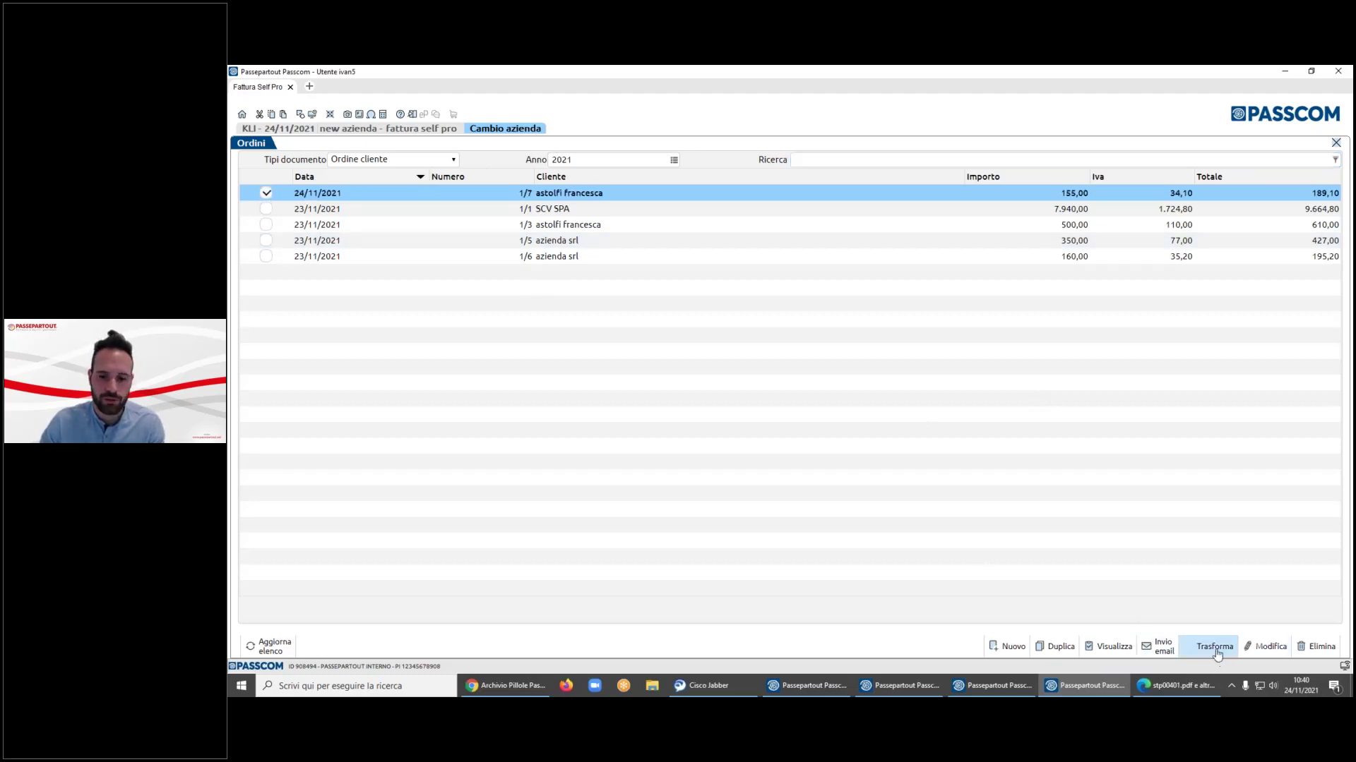
left_click(1215, 647)
left_click(1055, 389)
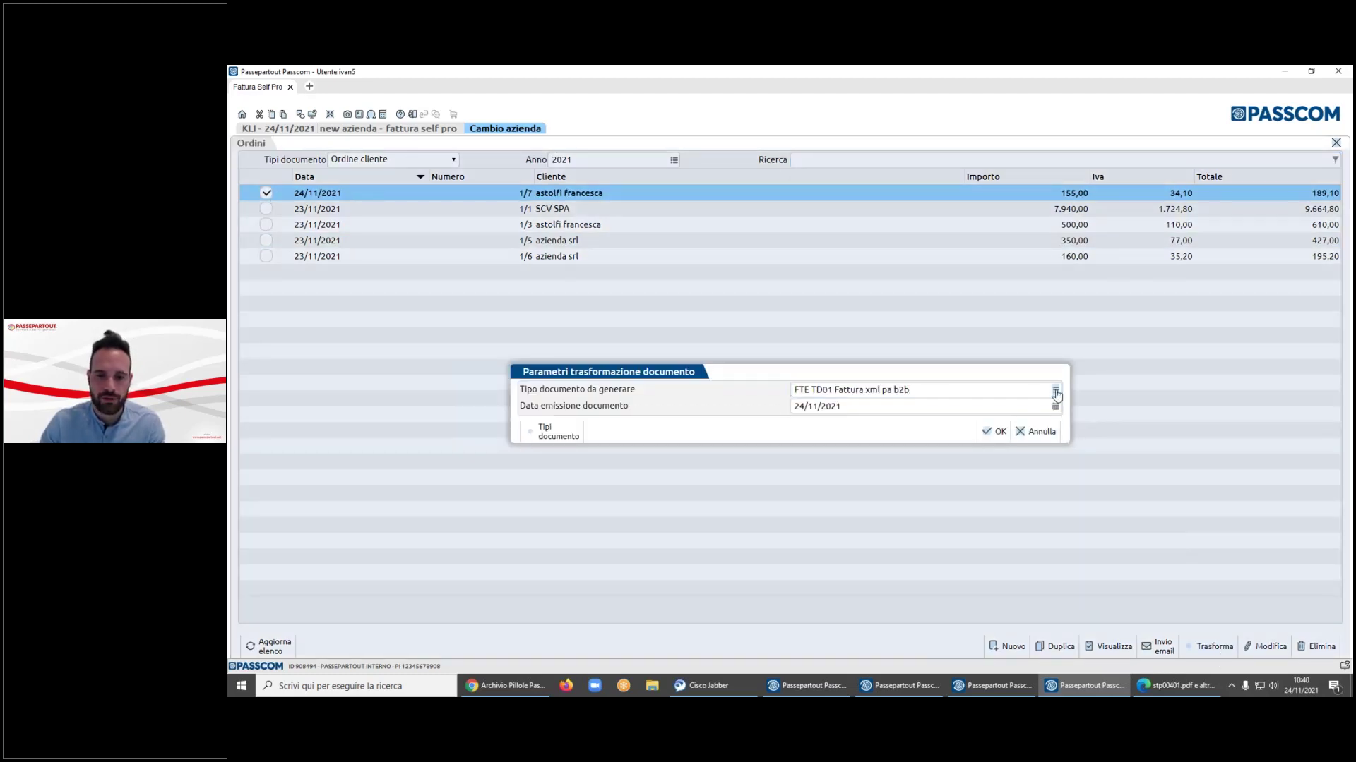
double_click(657, 388)
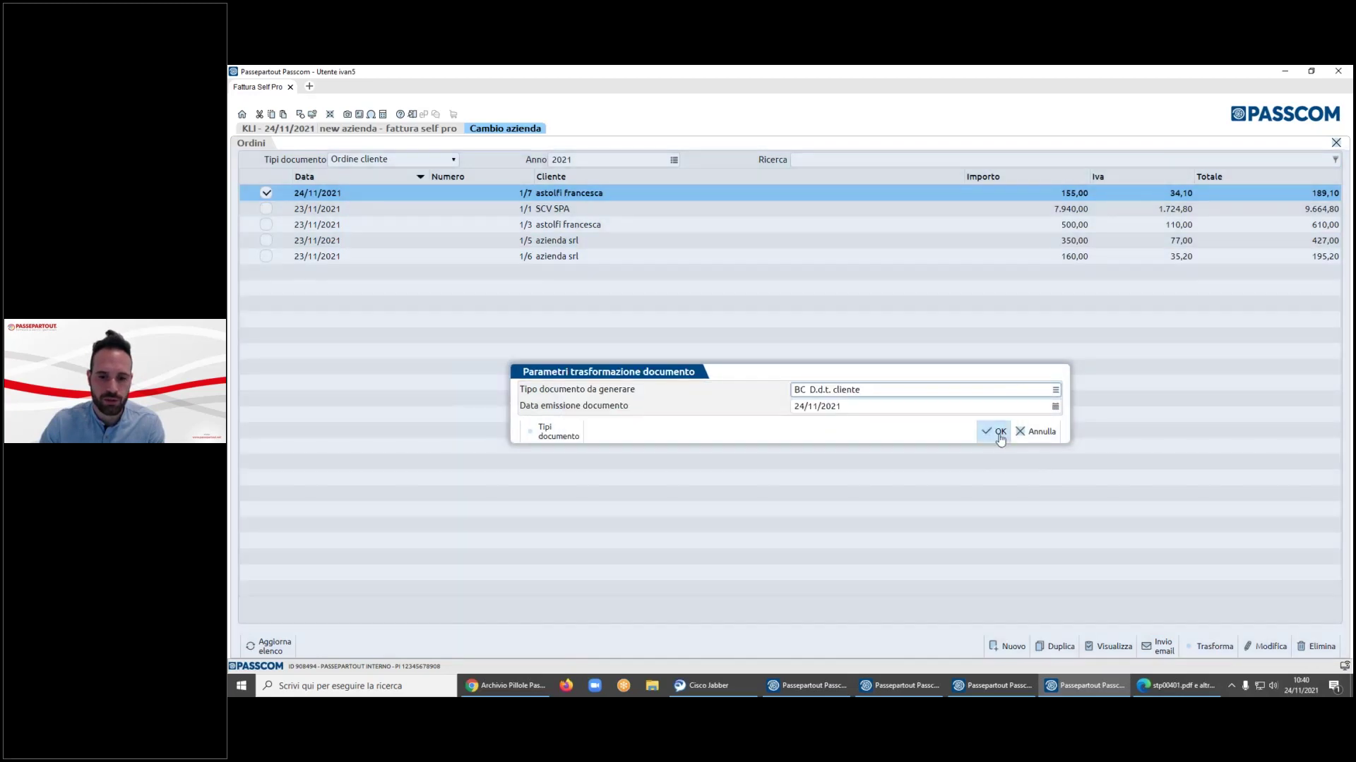
left_click(992, 431)
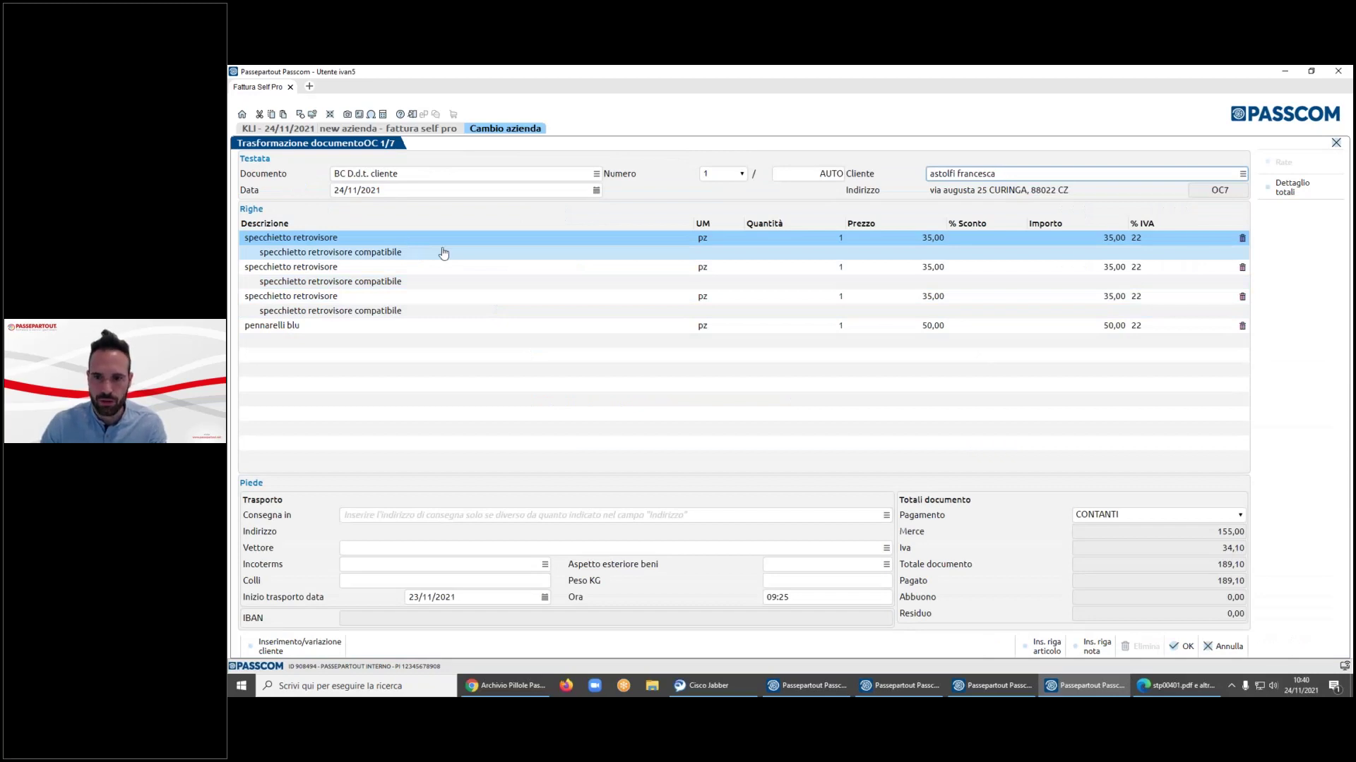
left_click(897, 270)
key("Return")
key("Return")
key("Return")
key("Return")
key("Return")
key("Return")
key("Return")
key("Return")
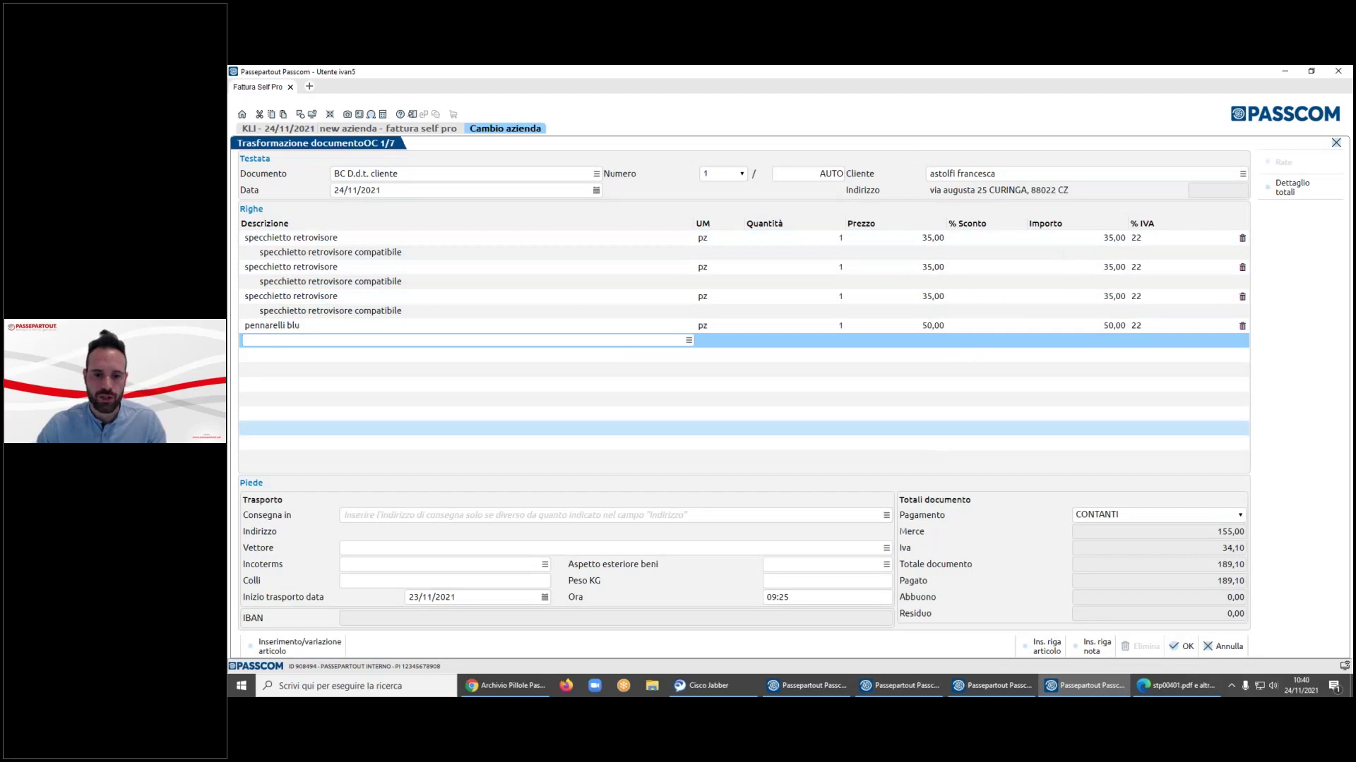
left_click(1183, 647)
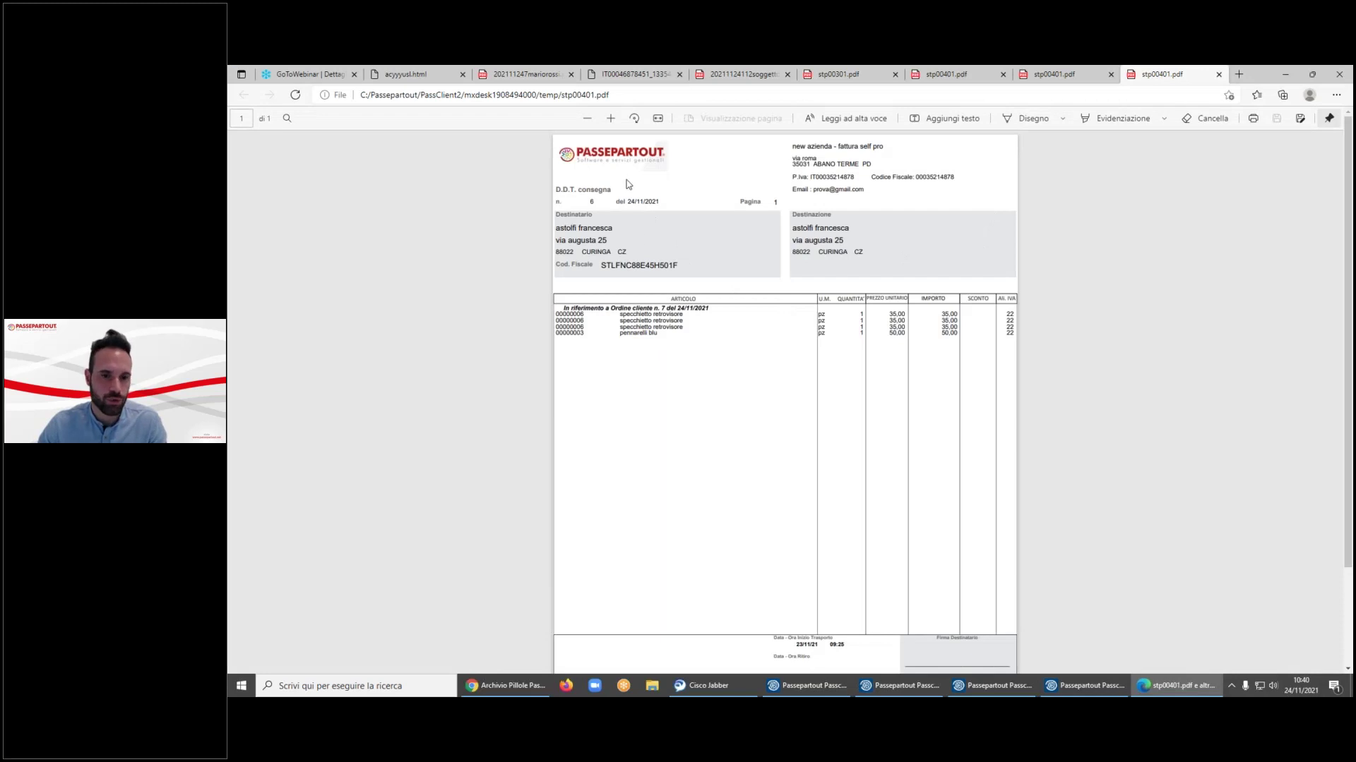
- Check the delivery note PDF's reference to Ordine cliente n. 7, then minimise Edge
left_click_drag(572, 308, 675, 309)
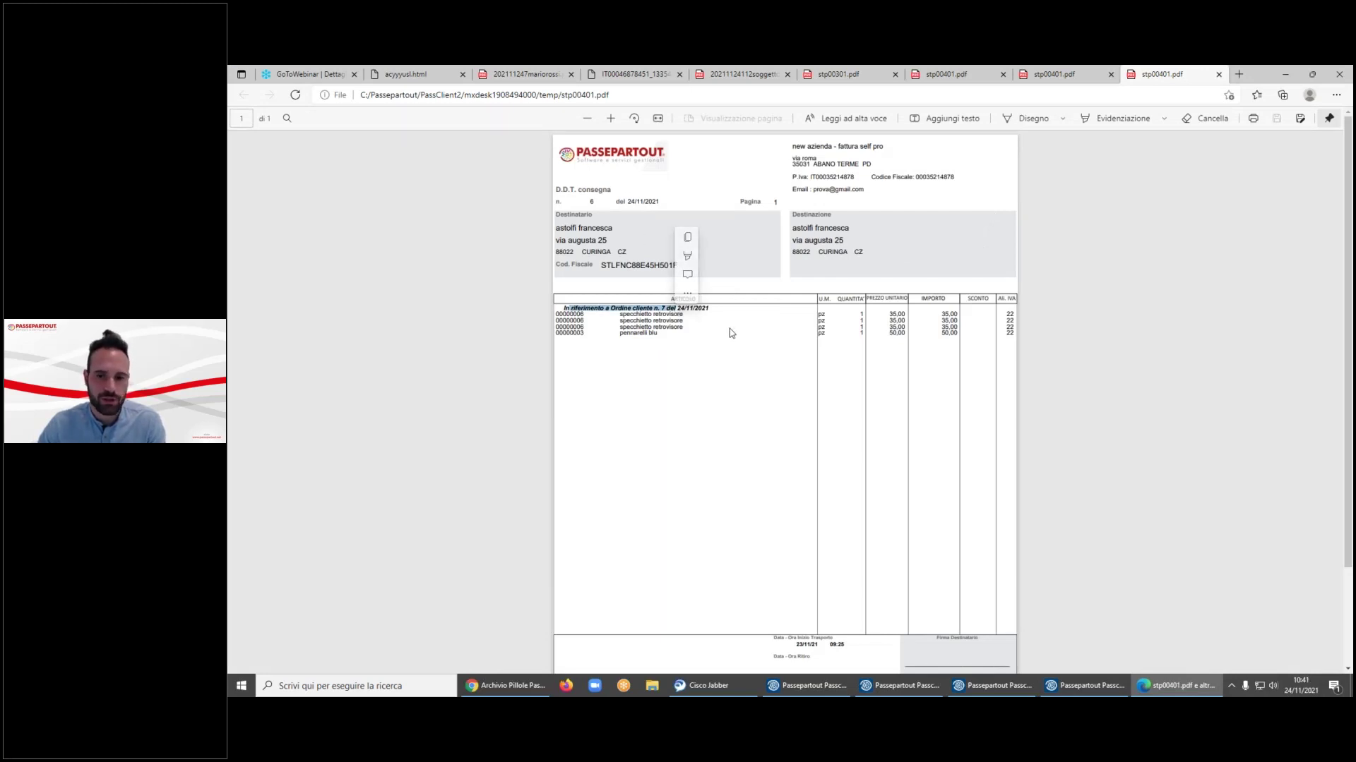
scroll(730, 328, "down", 2)
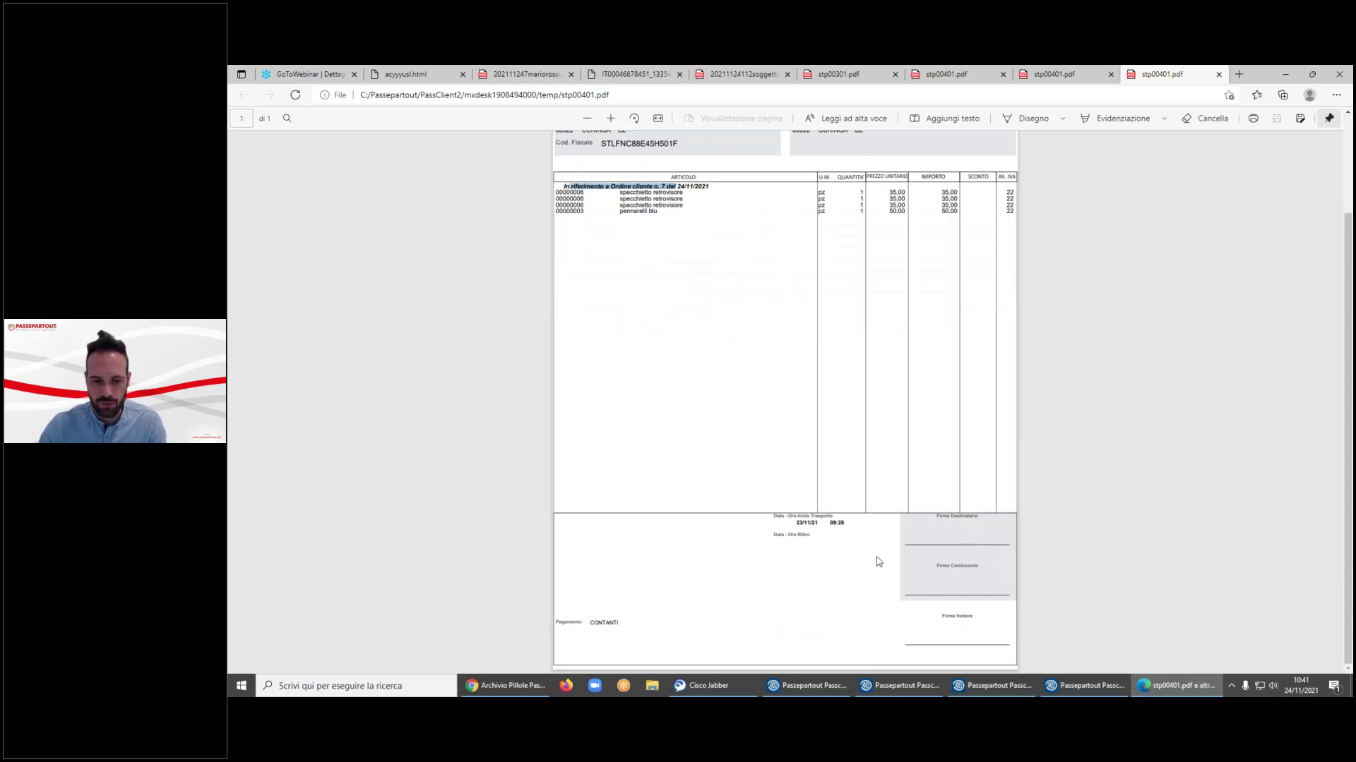
scroll(879, 561, "up", 2)
left_click(1286, 75)
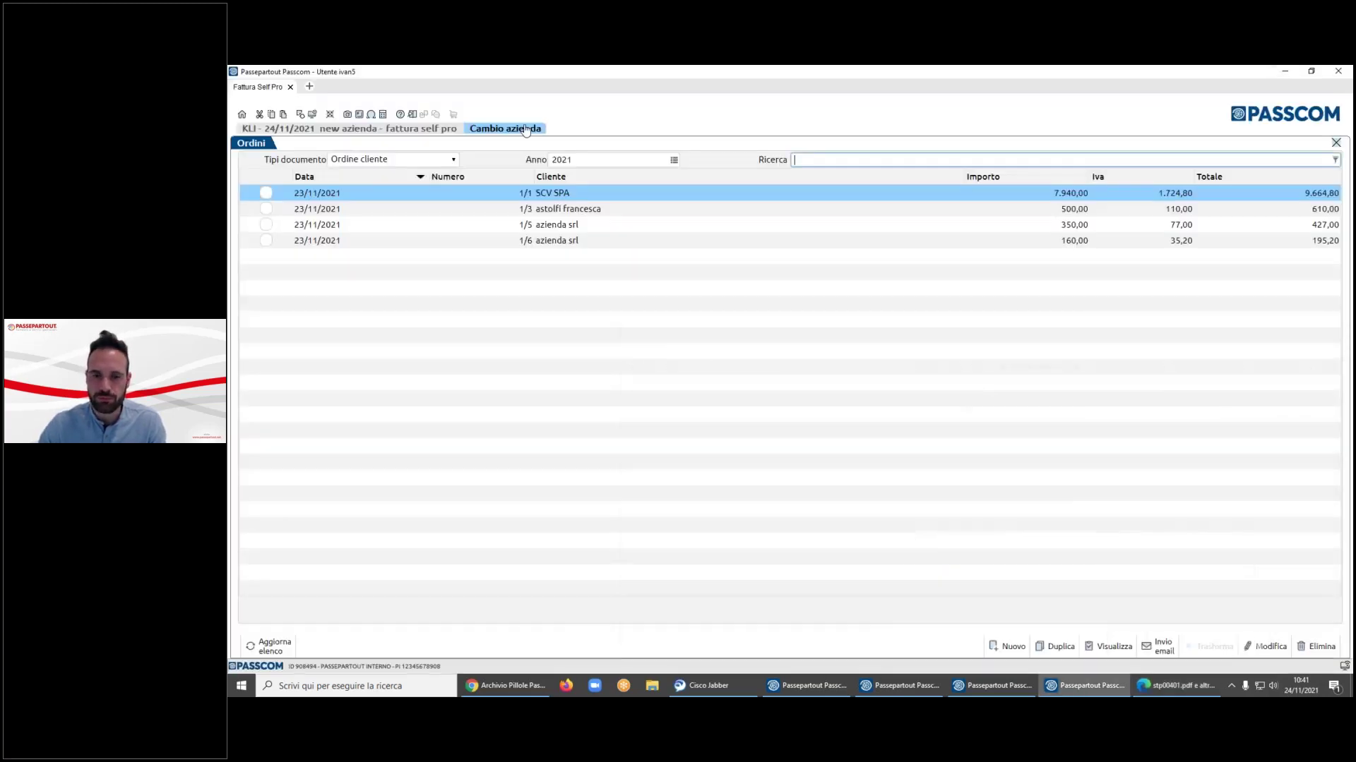
- Show the D.d.t. cliente list, review note 1/6's lines, and close it without saving
left_click(452, 159)
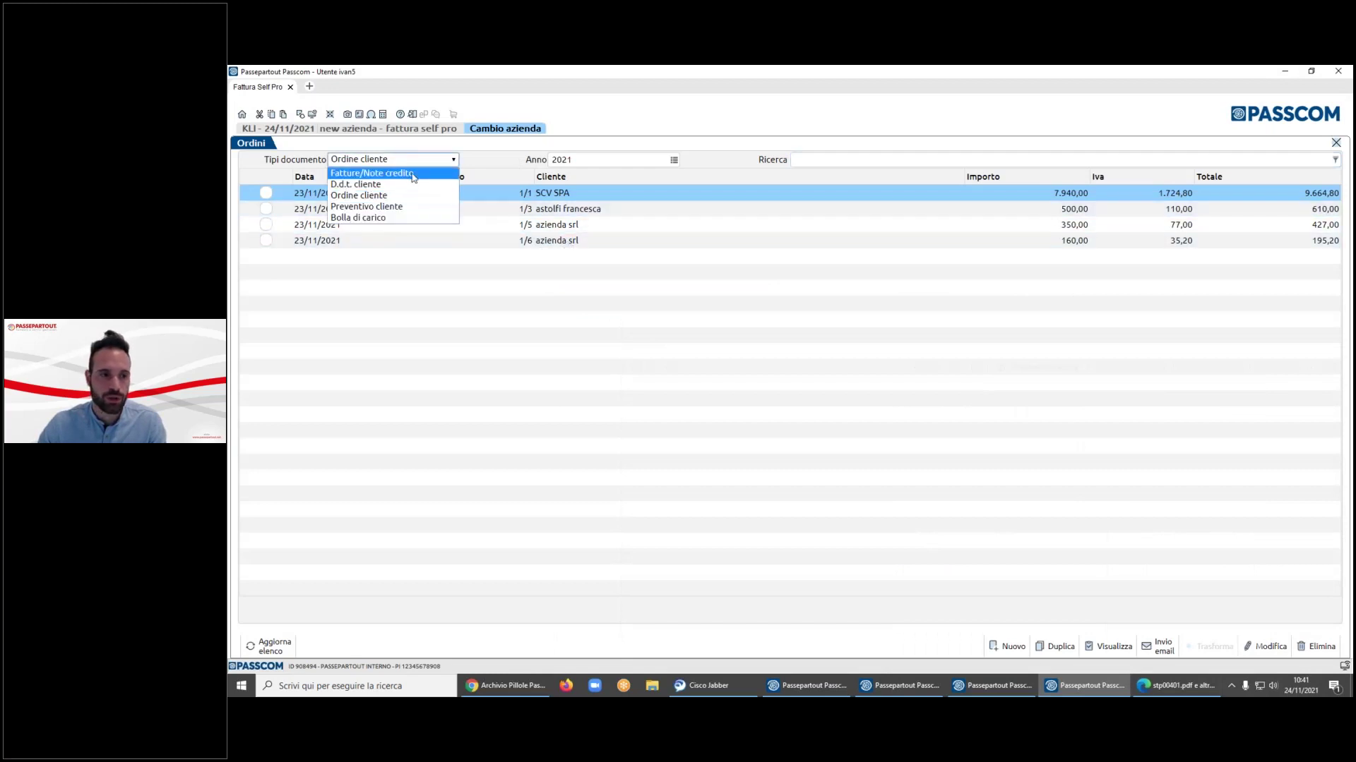
left_click(411, 183)
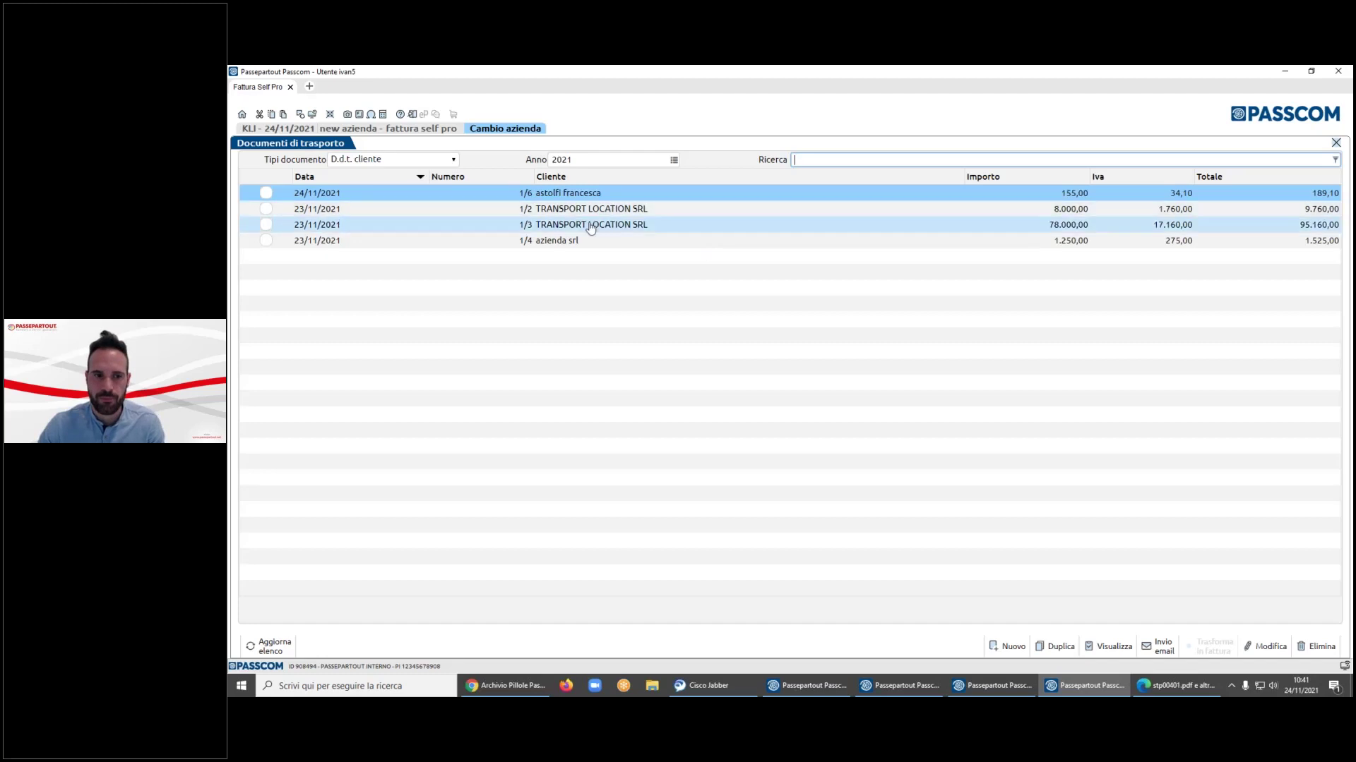
double_click(541, 197)
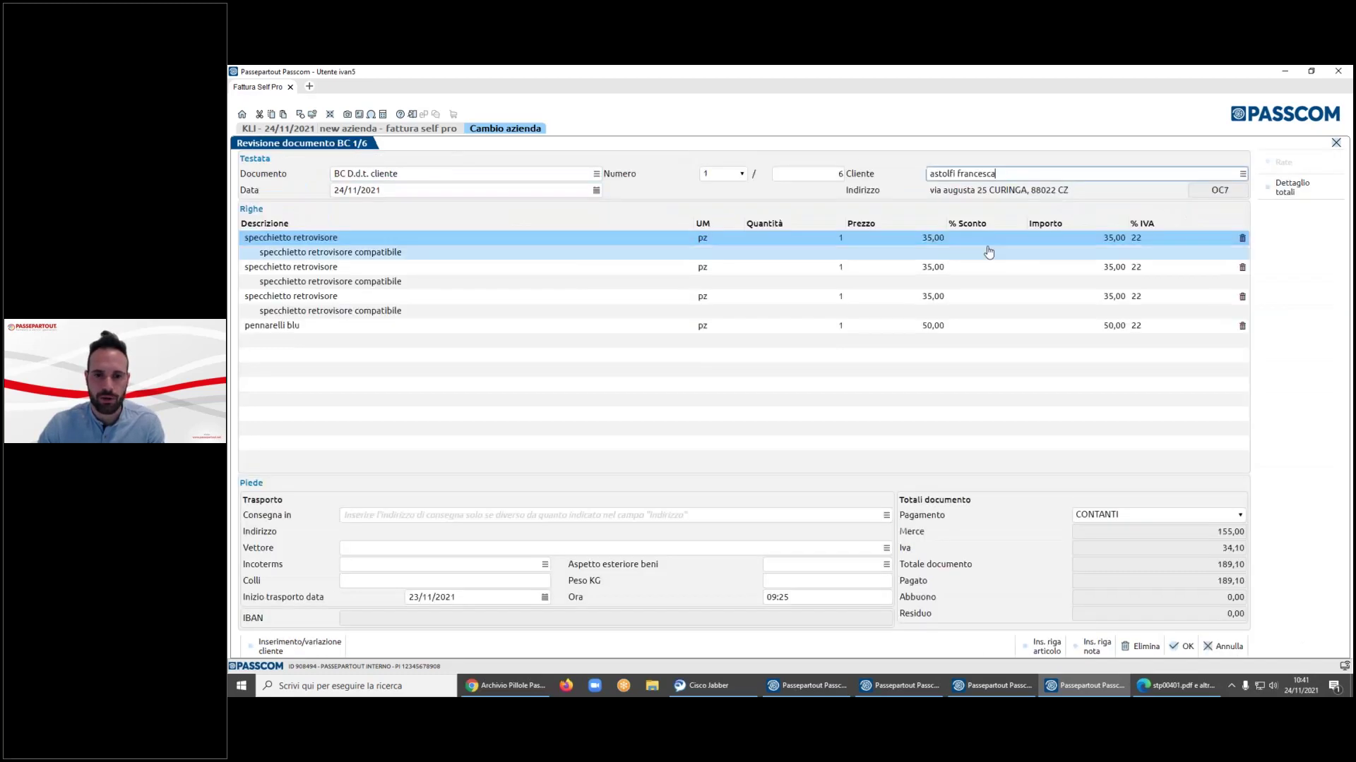
left_click(579, 270)
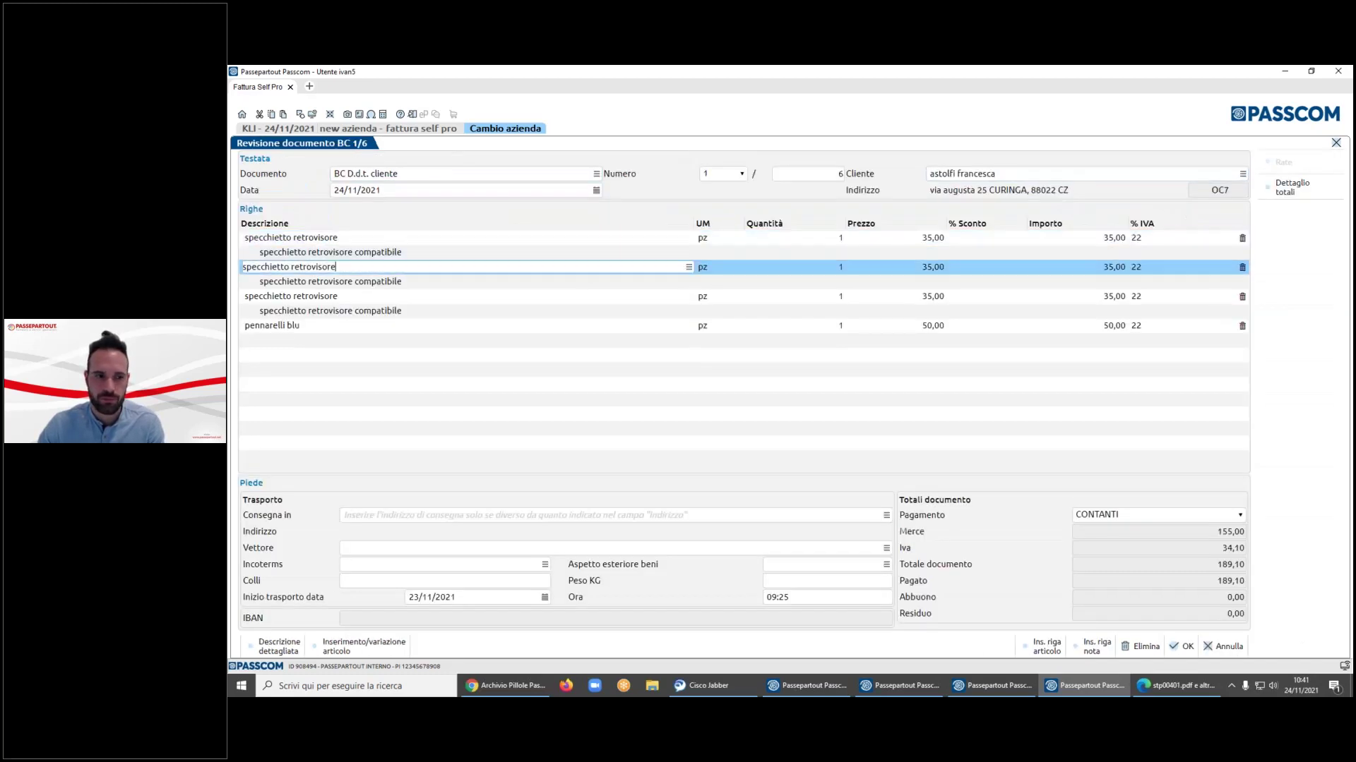
left_click(557, 282)
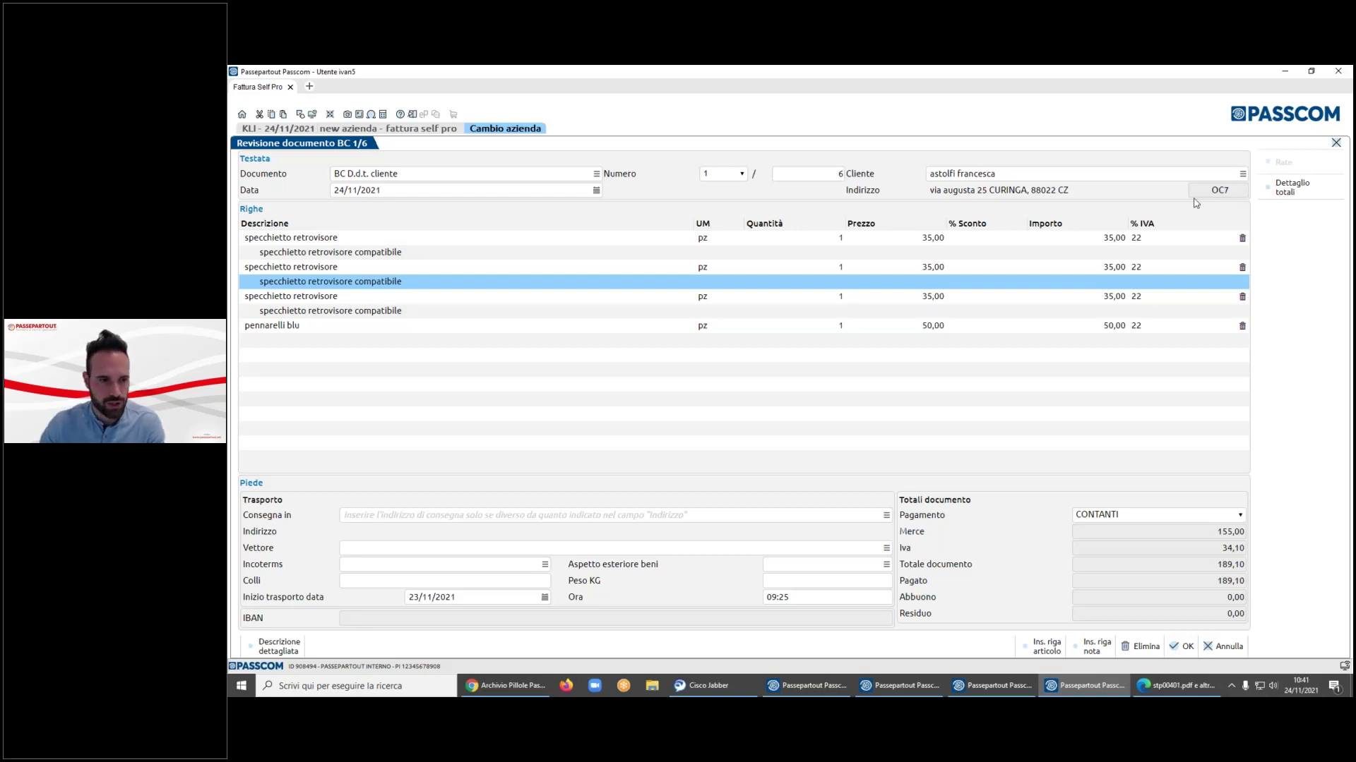
left_click(1209, 646)
left_click(845, 268)
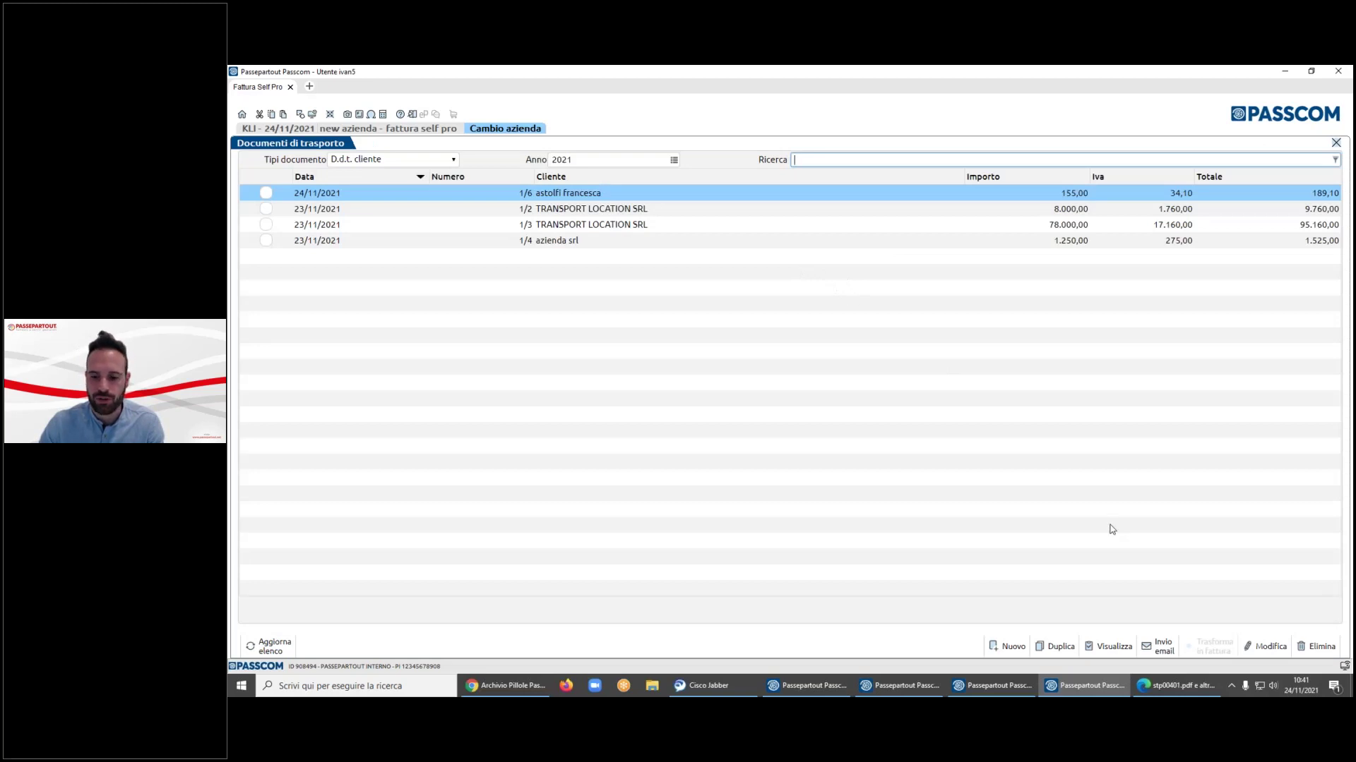
- Start a new D.d.t. cliente with customer automax srl - spa
left_click(1008, 644)
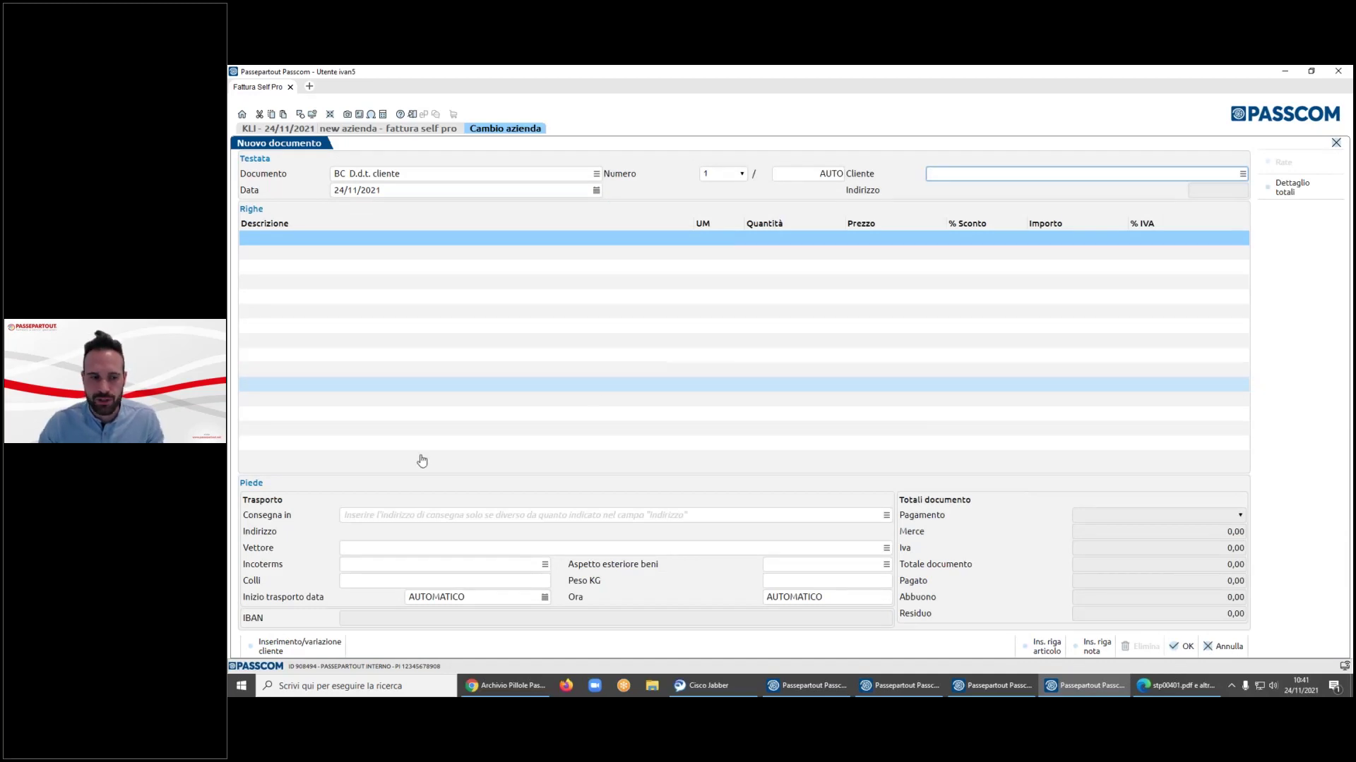
left_click(409, 515)
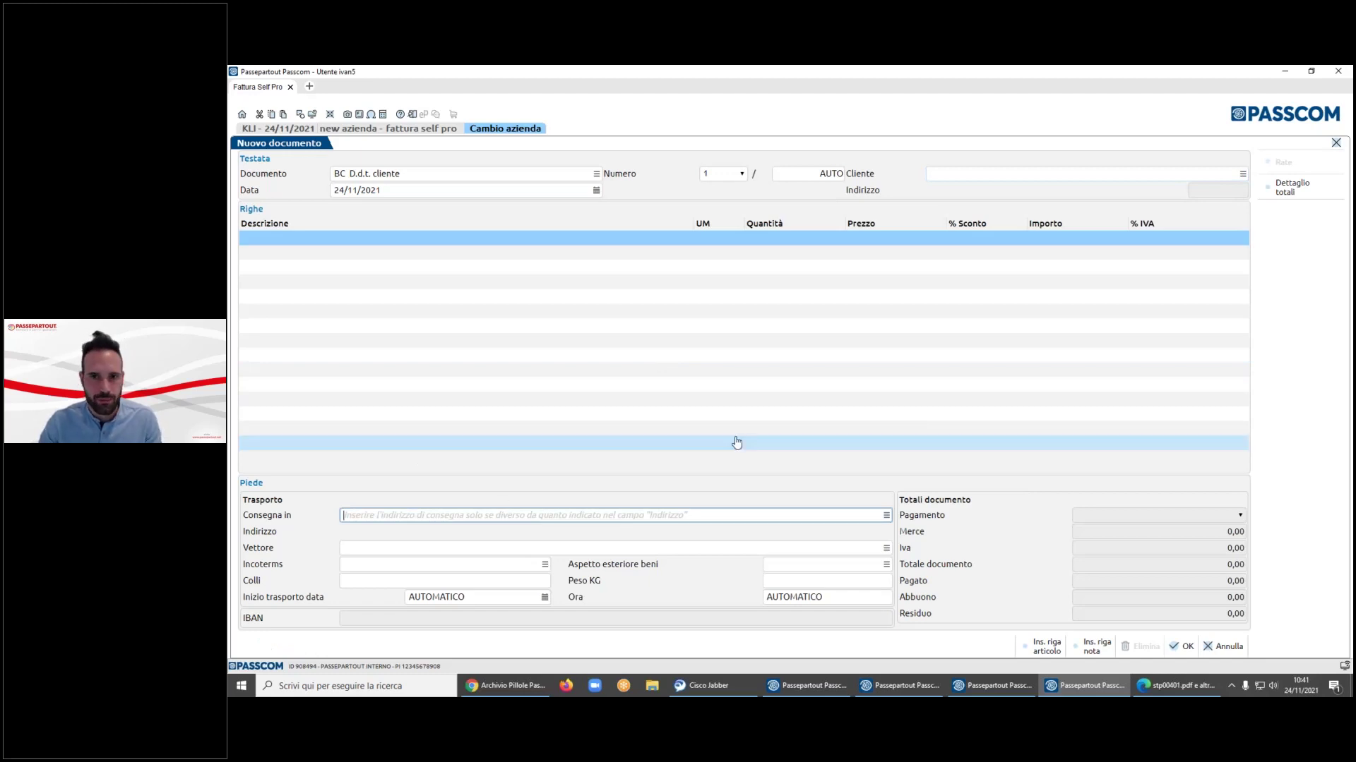
left_click(932, 173)
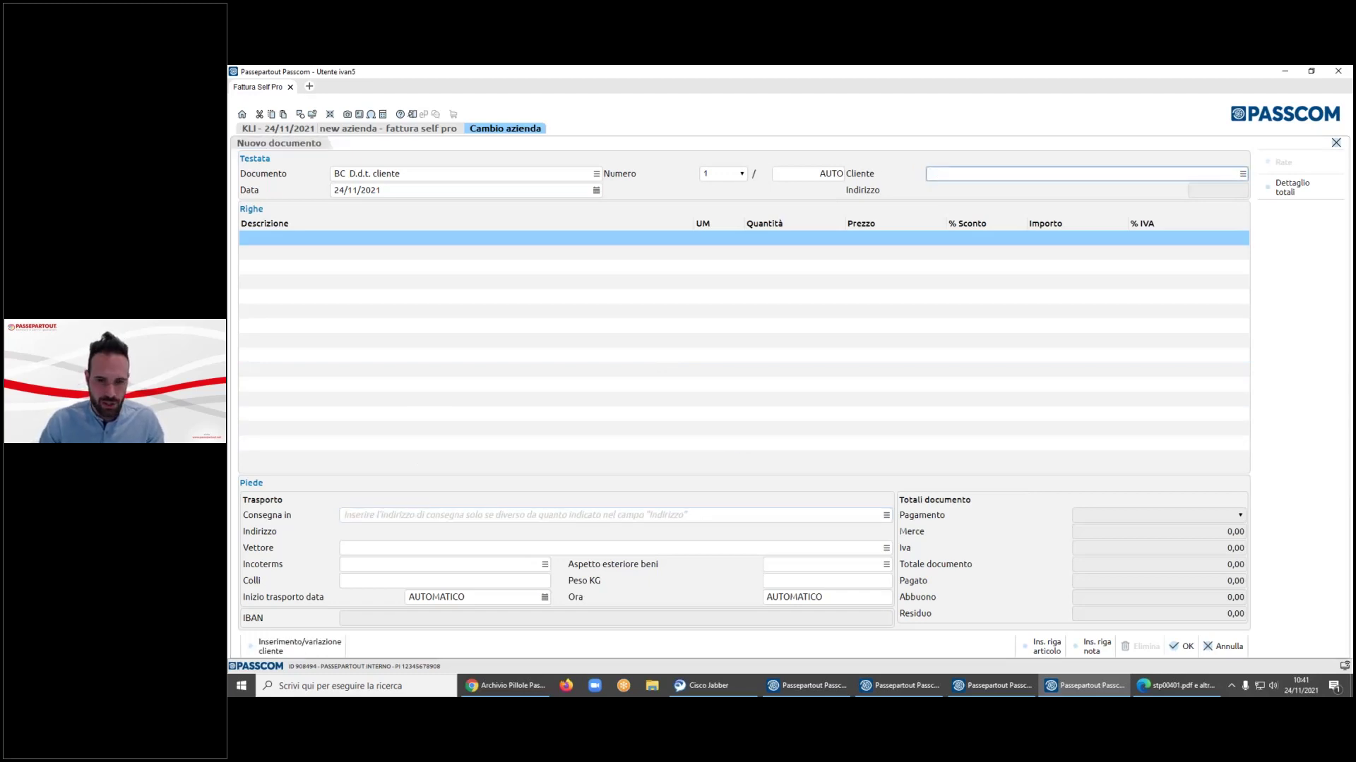
key("F2")
key("Down")
key("Return")
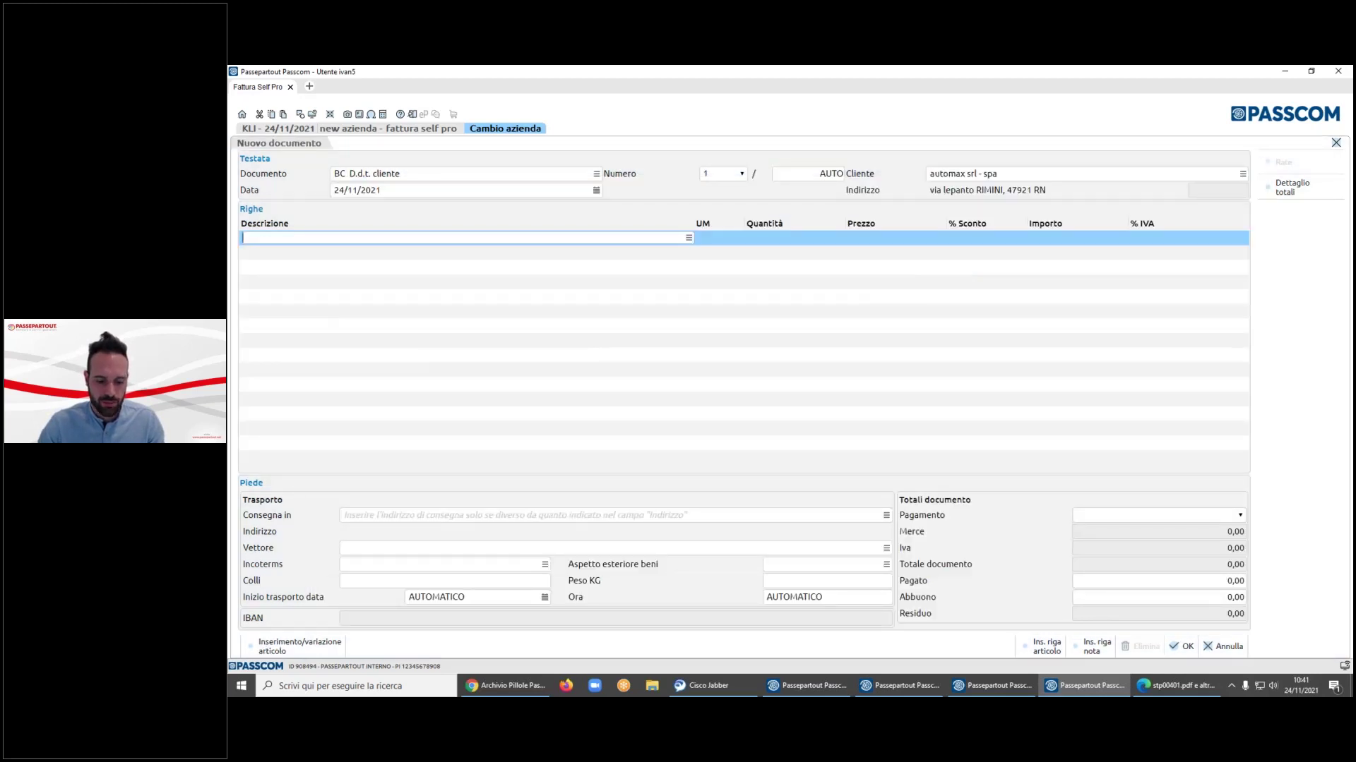
- Add one solvente line, quantity 1 at 25,00, totalling 30,50
key("F2")
key("Down")
key("Down")
key("Down")
key("Up")
key("Up")
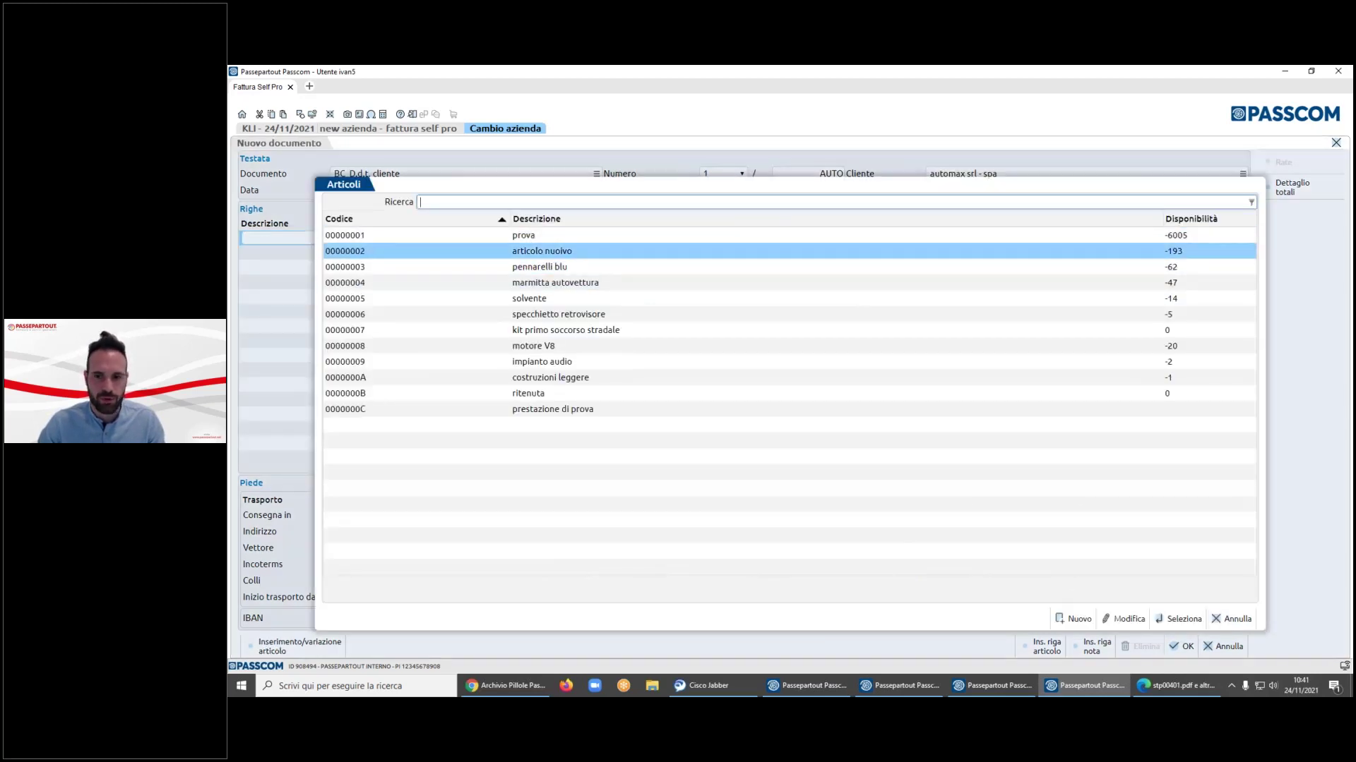
key("Down")
key("Down")
key("Down")
key("Down")
key("Up")
key("Return")
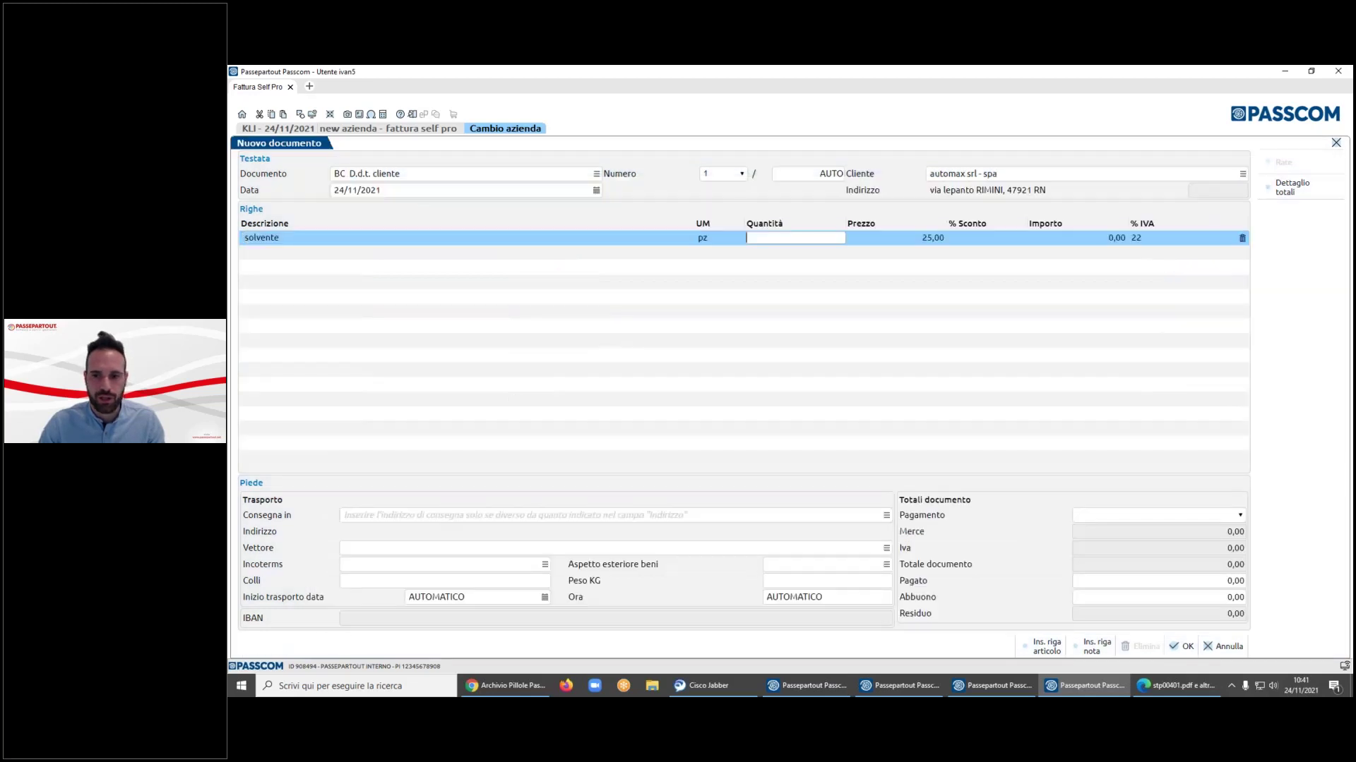
type("1")
key("Return")
key("Return")
key("Return")
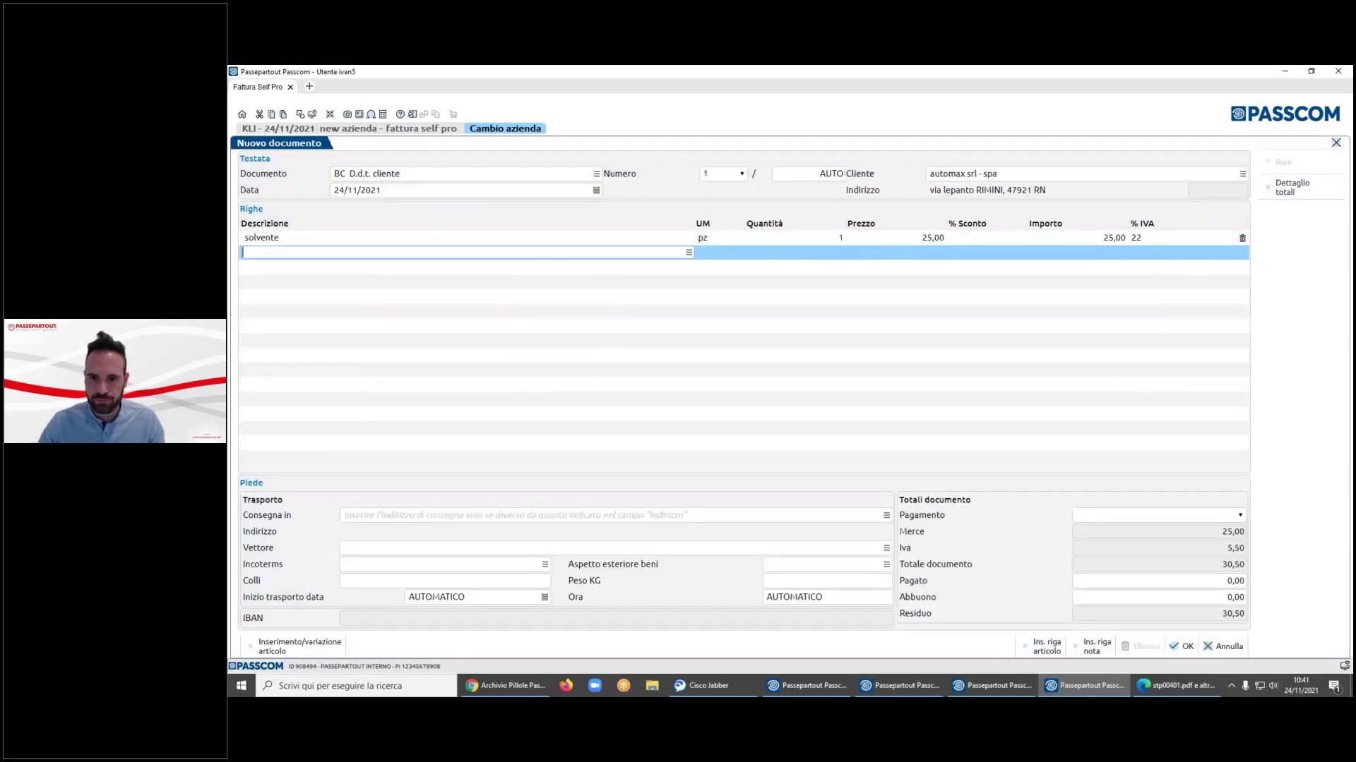
- Create a new delivery address '- magazzino principale', via roma, postal code 35031
left_click(841, 513)
left_click(886, 515)
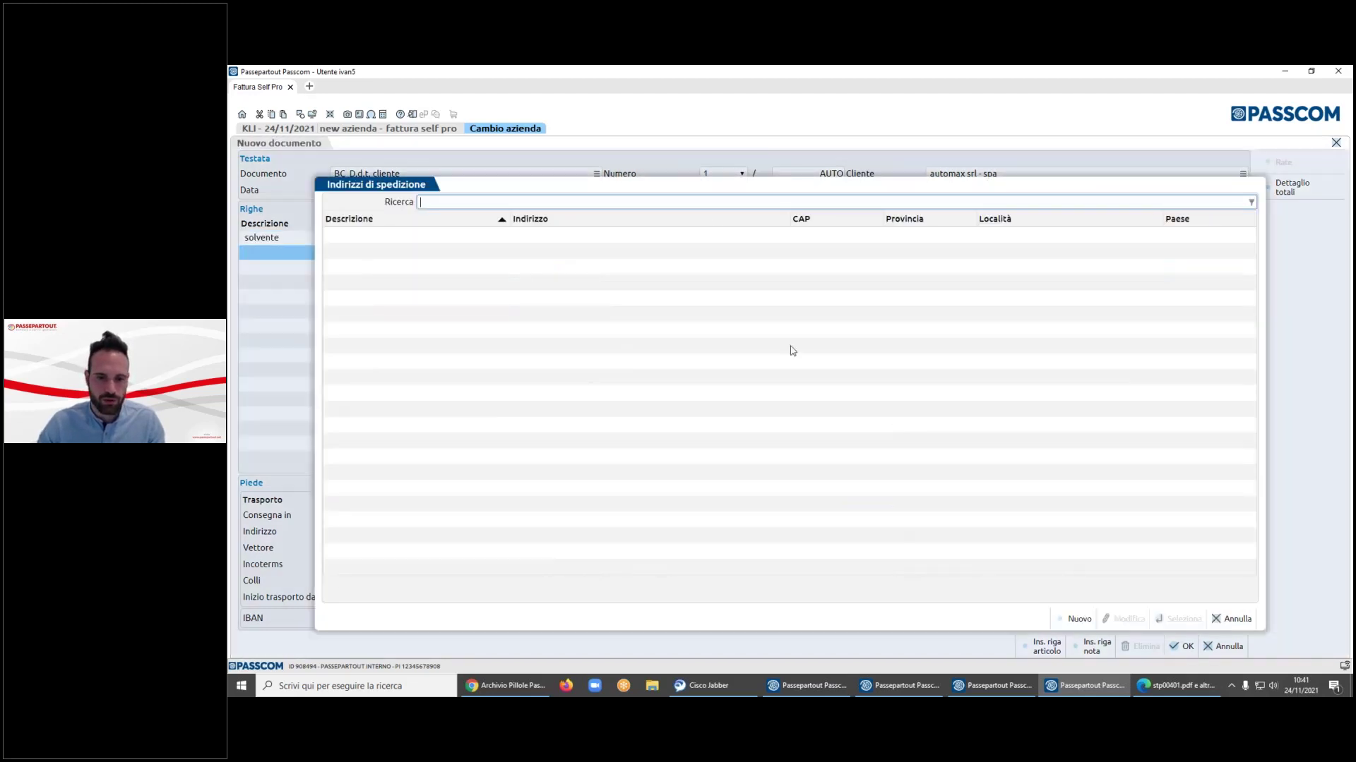
left_click(1073, 619)
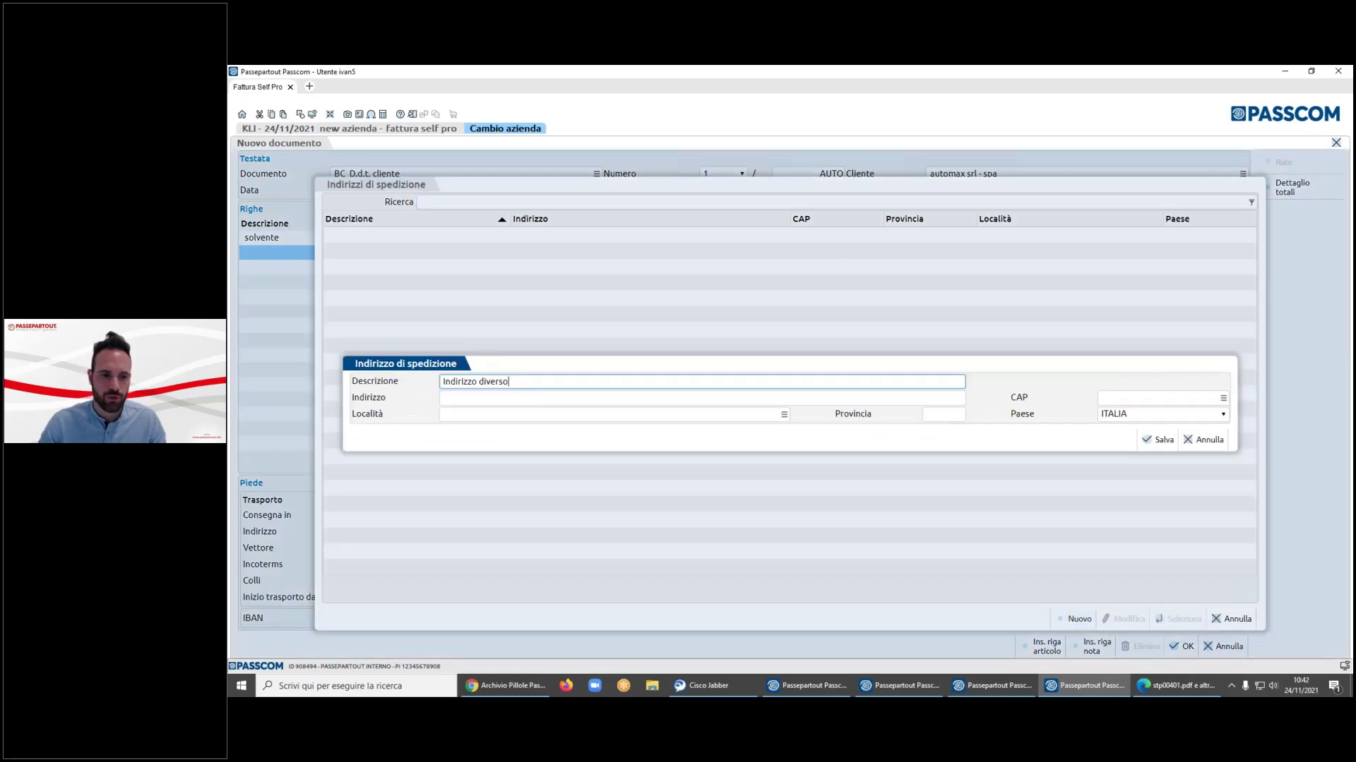
type("- magaz")
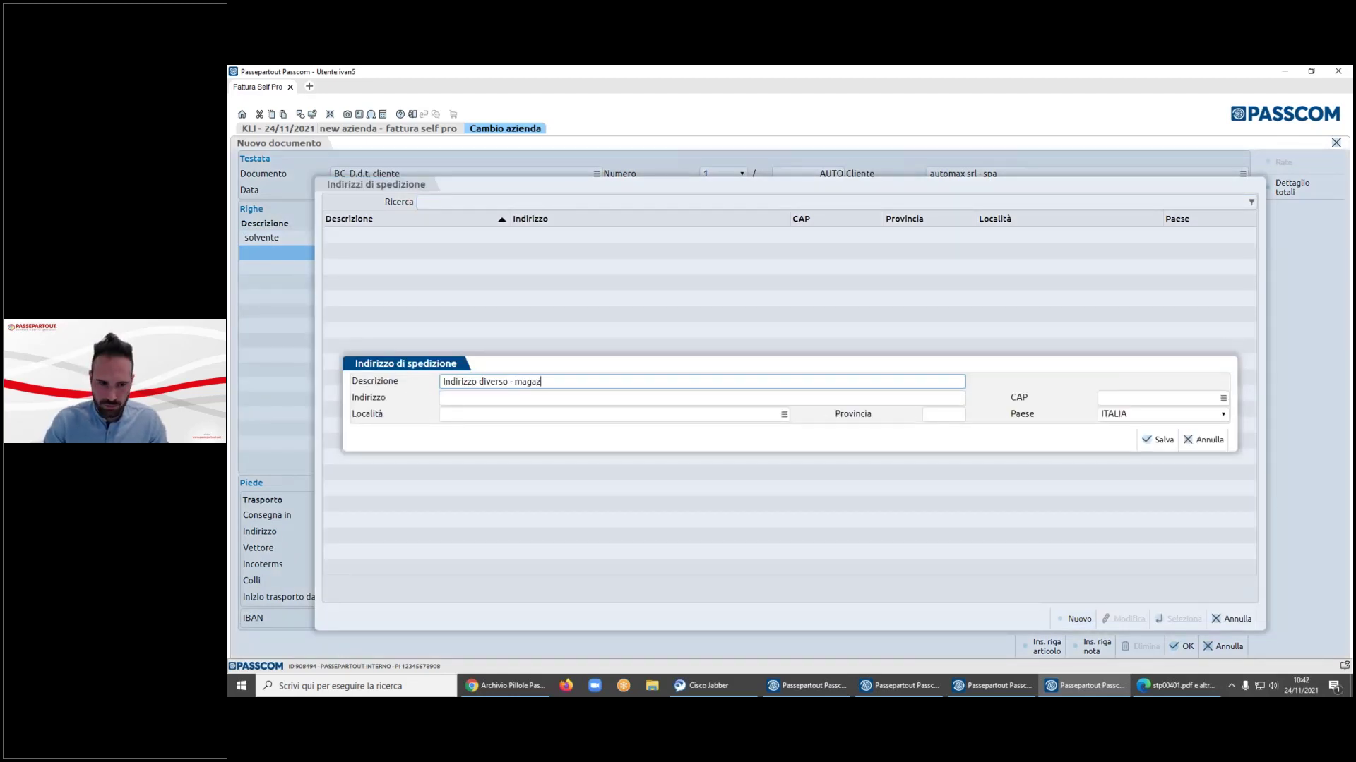
type("zino principale")
key("Tab")
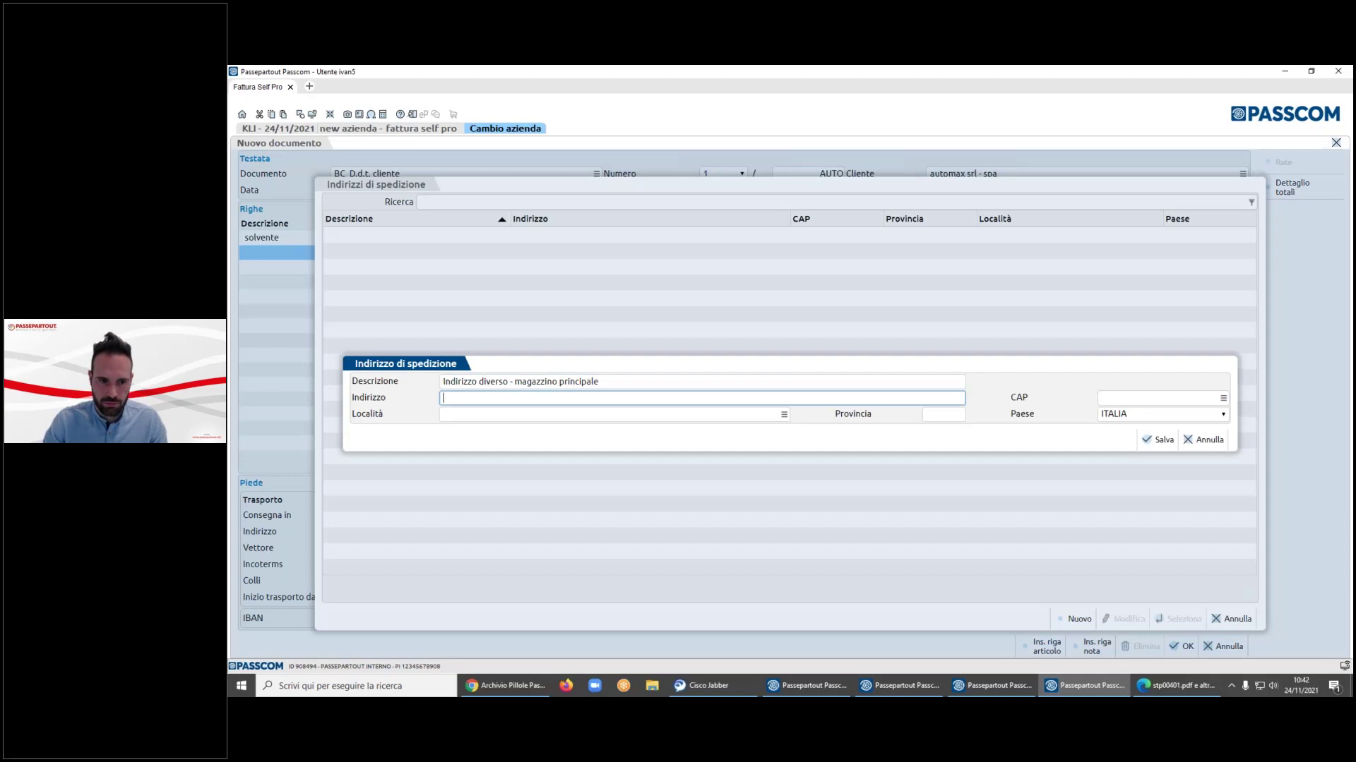
type("via roma")
key("Tab")
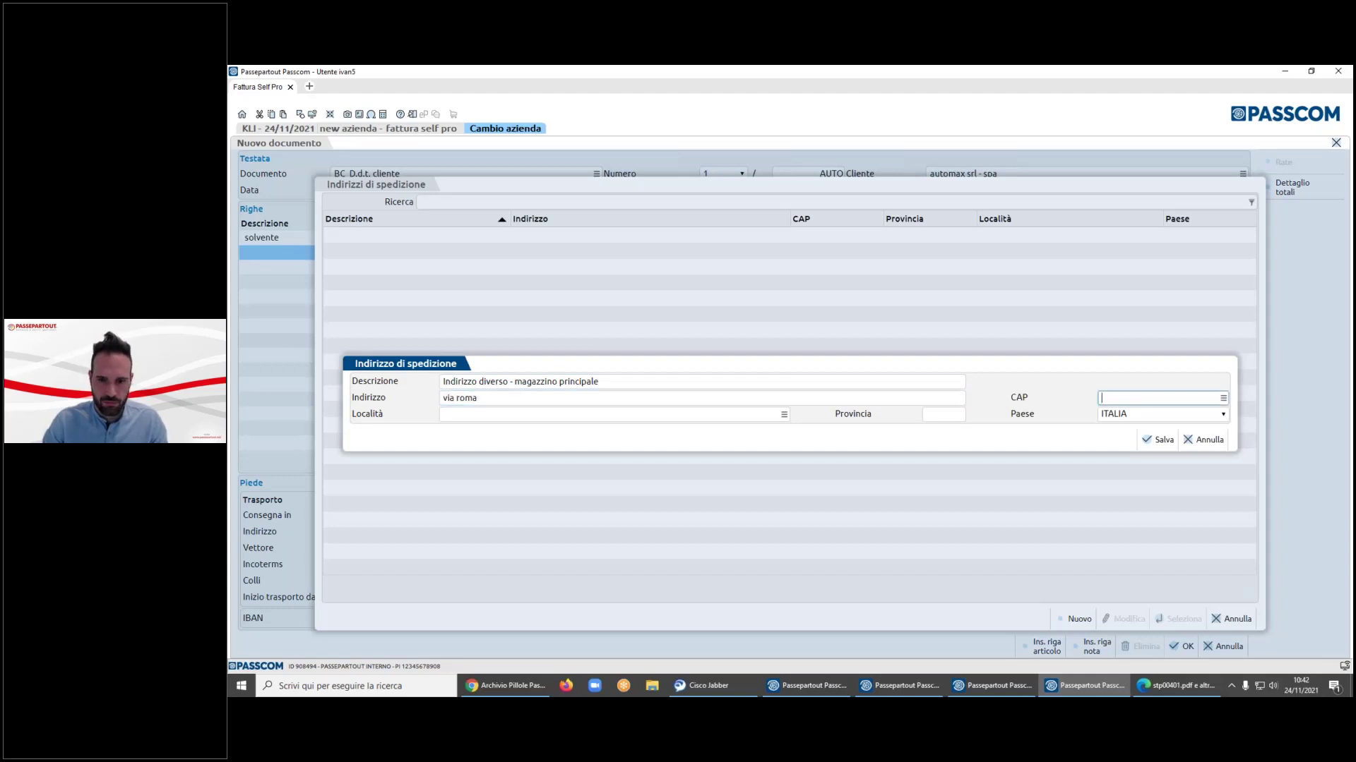
type("35031")
key("Tab")
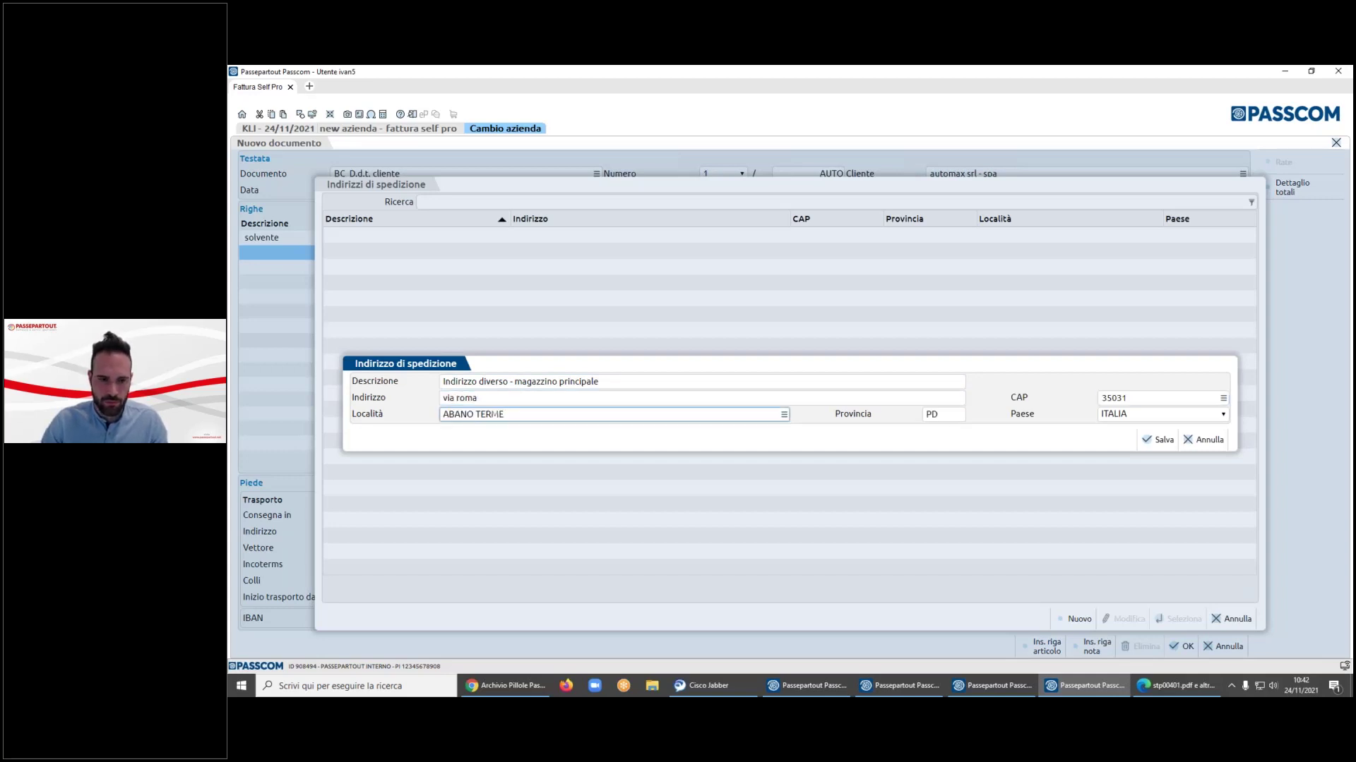
- Save the new address and the transport document, then close its PDF preview
left_click(1158, 439)
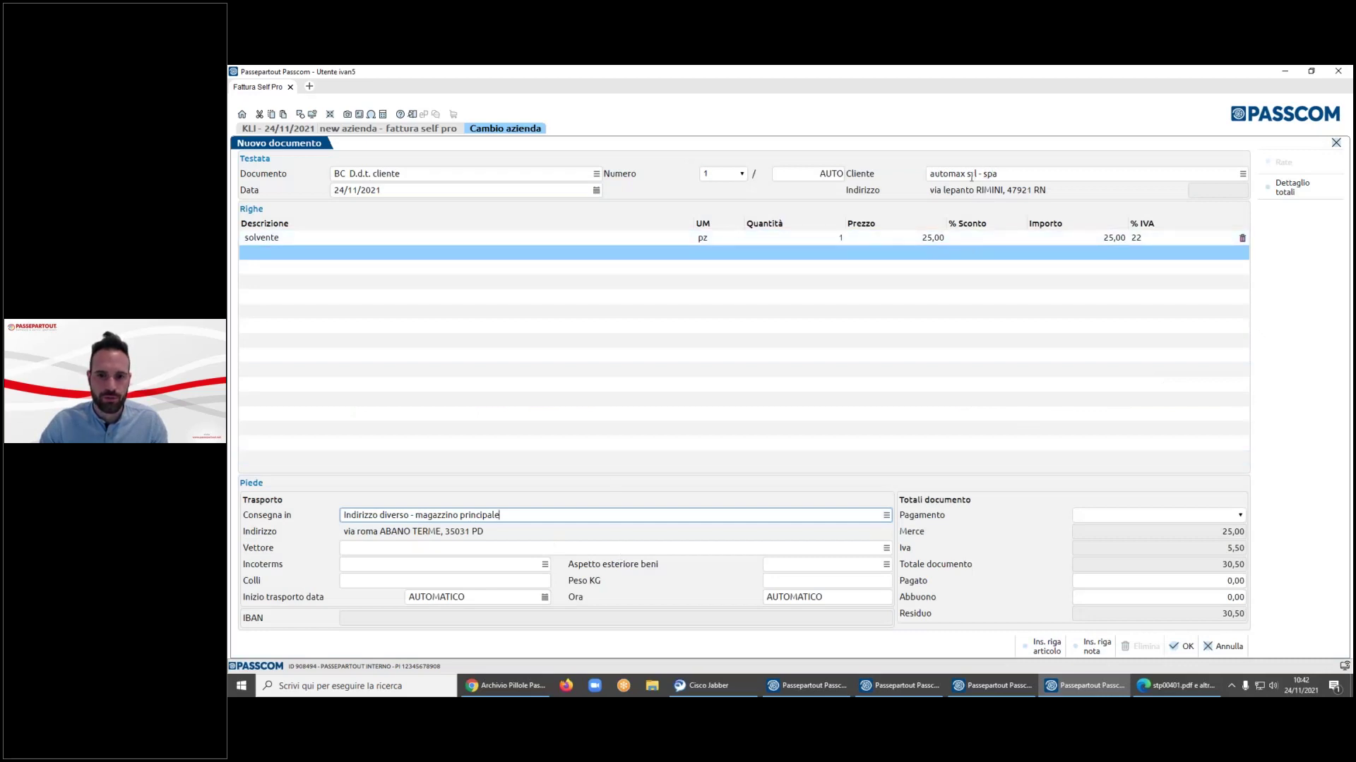
left_click(1183, 646)
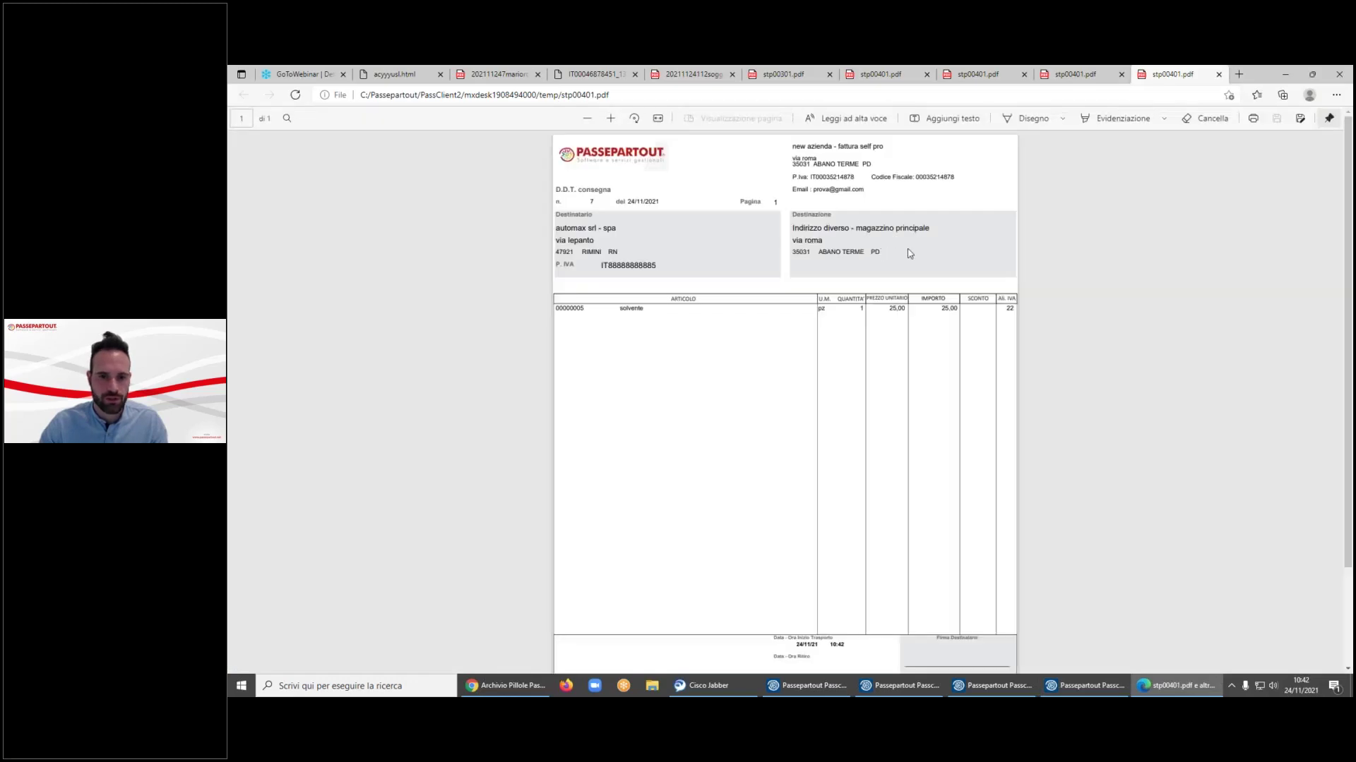
left_click(1285, 74)
- Check automax srl - spa's delivery addresses in a new draft document, then discard it
left_click(1013, 646)
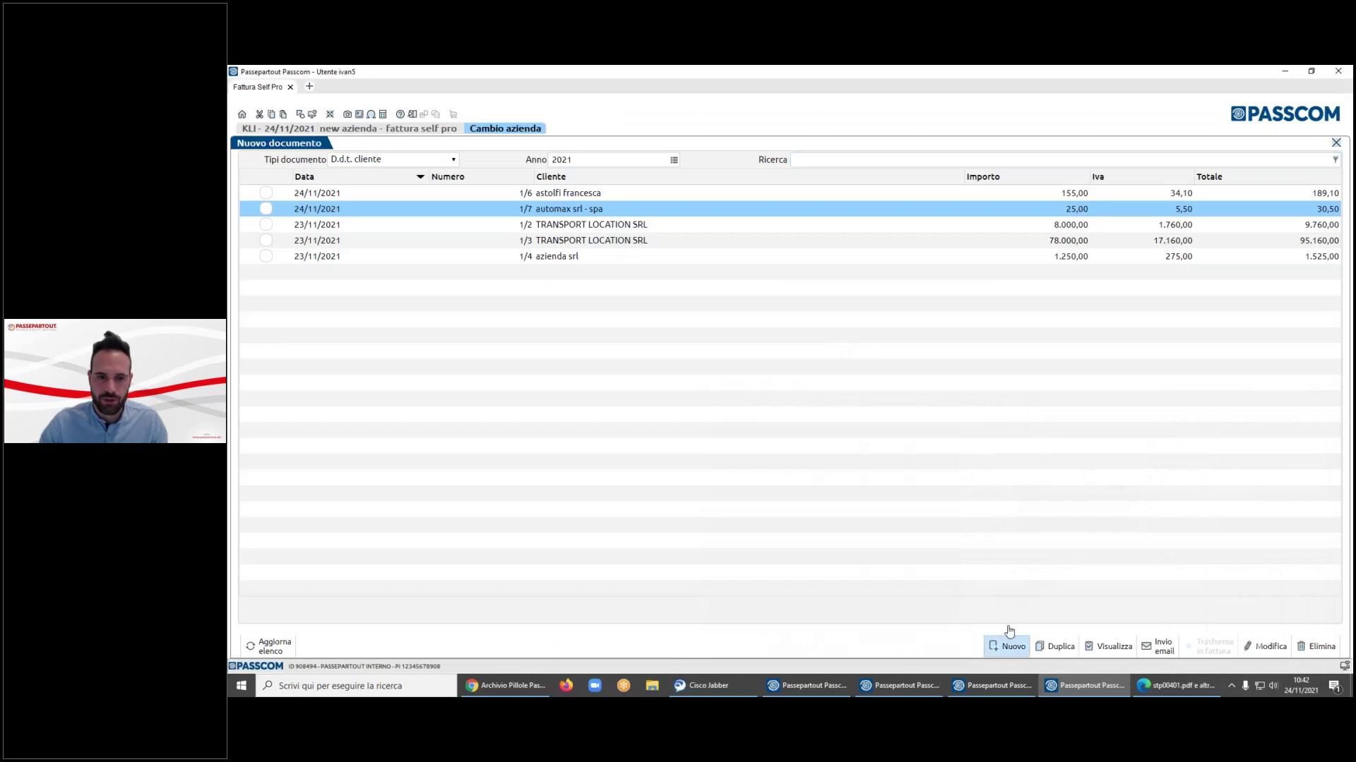
left_click(999, 178)
type("automax")
key("Return")
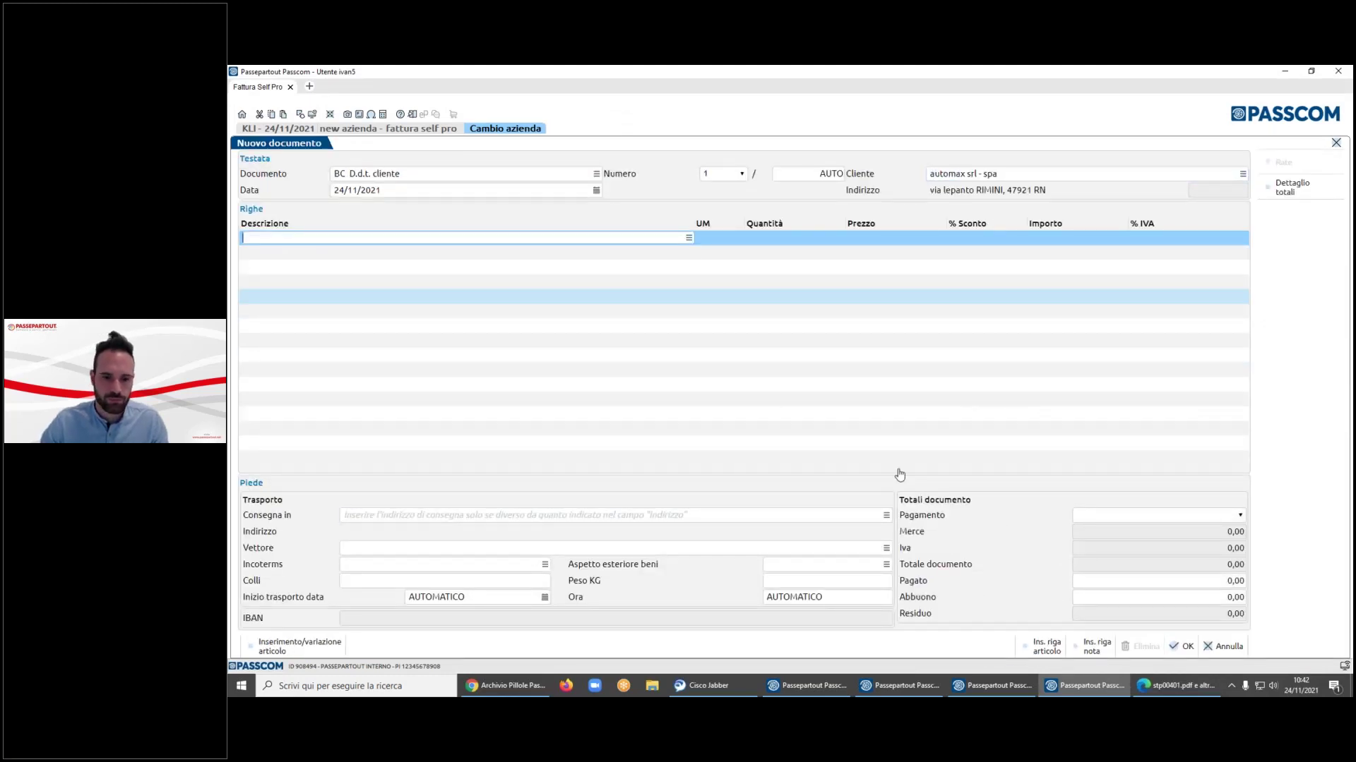
left_click(886, 515)
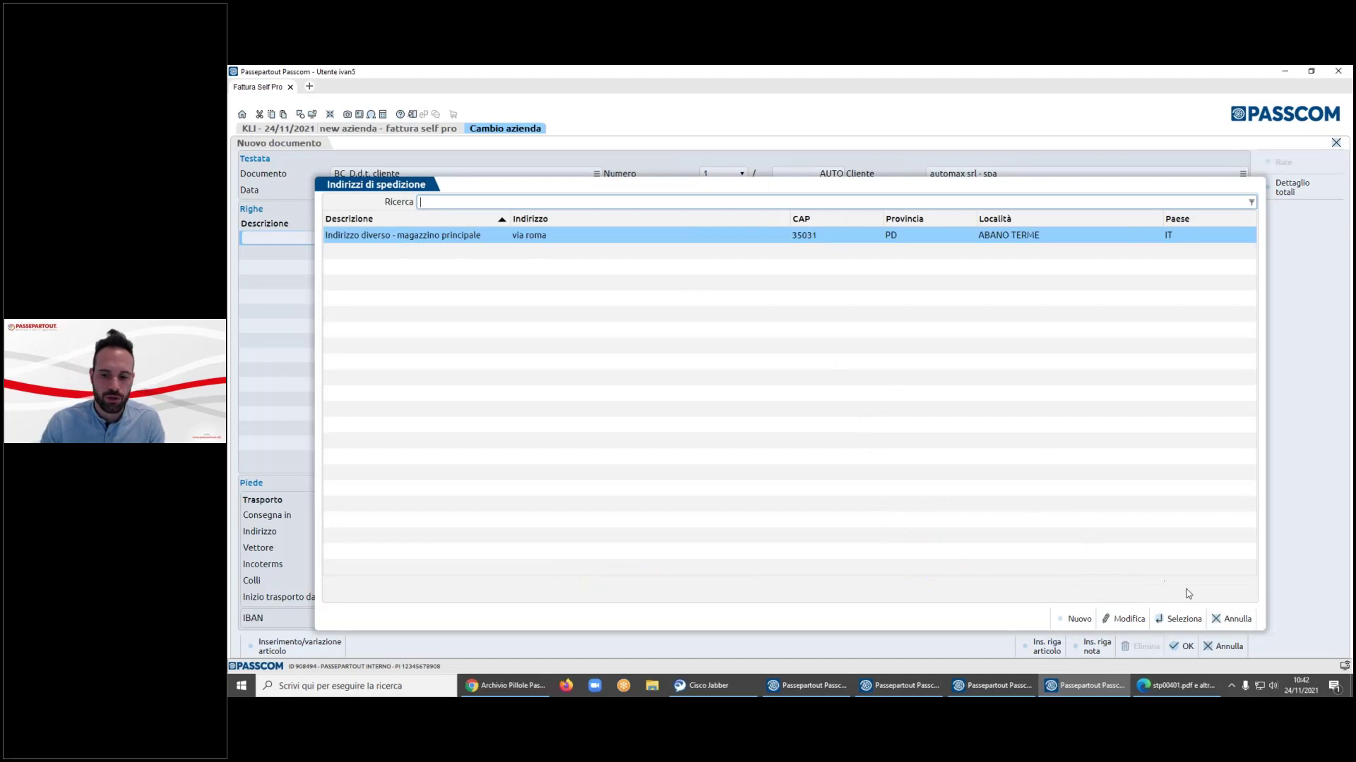
left_click(1232, 619)
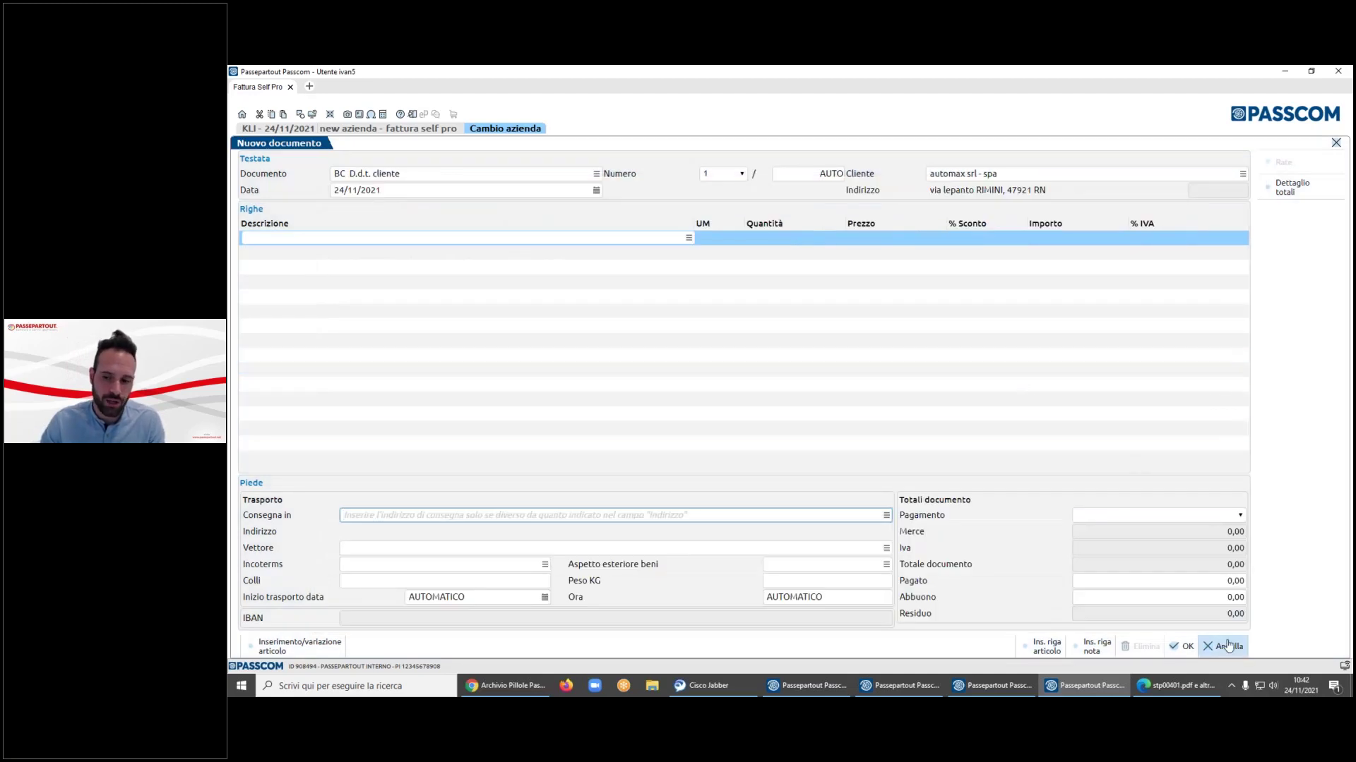
left_click(1230, 645)
left_click(839, 269)
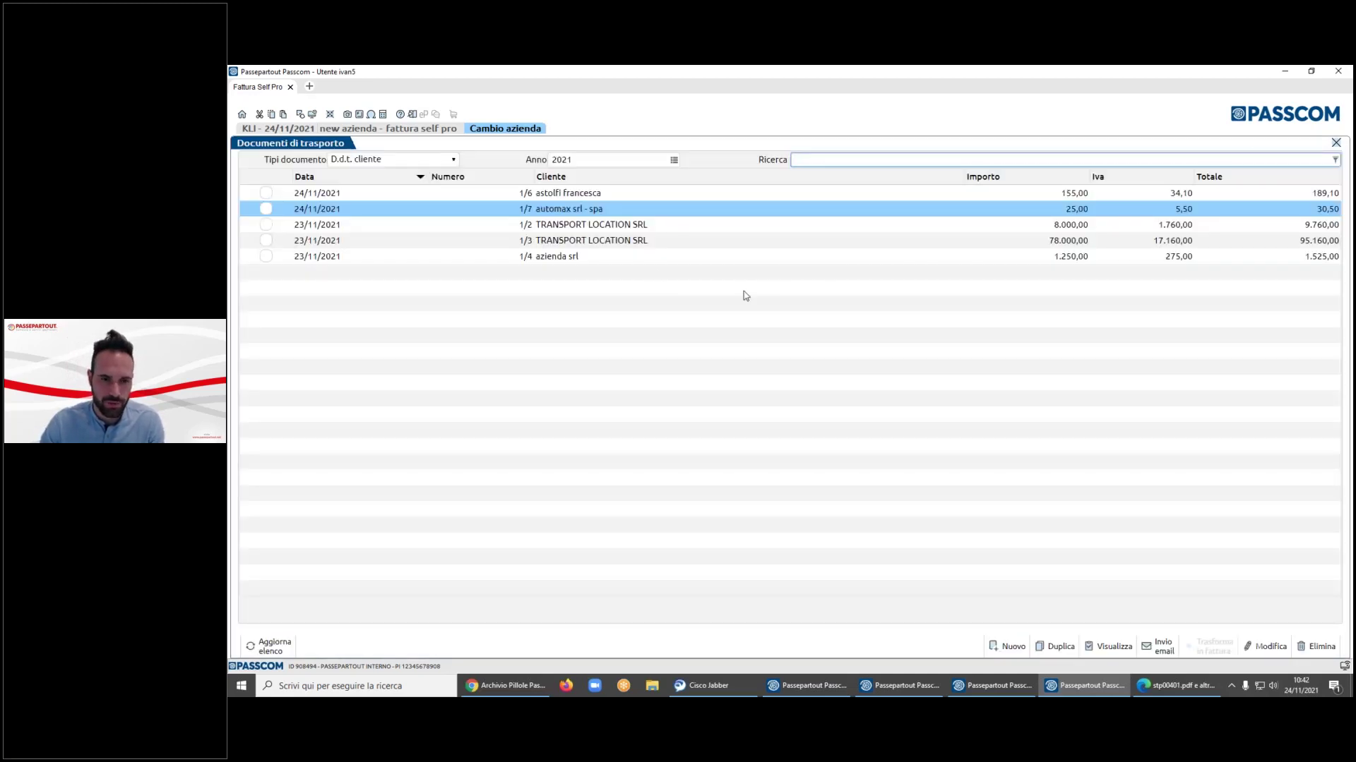
- Select delivery notes 1/2 and 1/3 for TRANSPORT LOCATION SRL, leaving 1/7 unticked
left_click(266, 209)
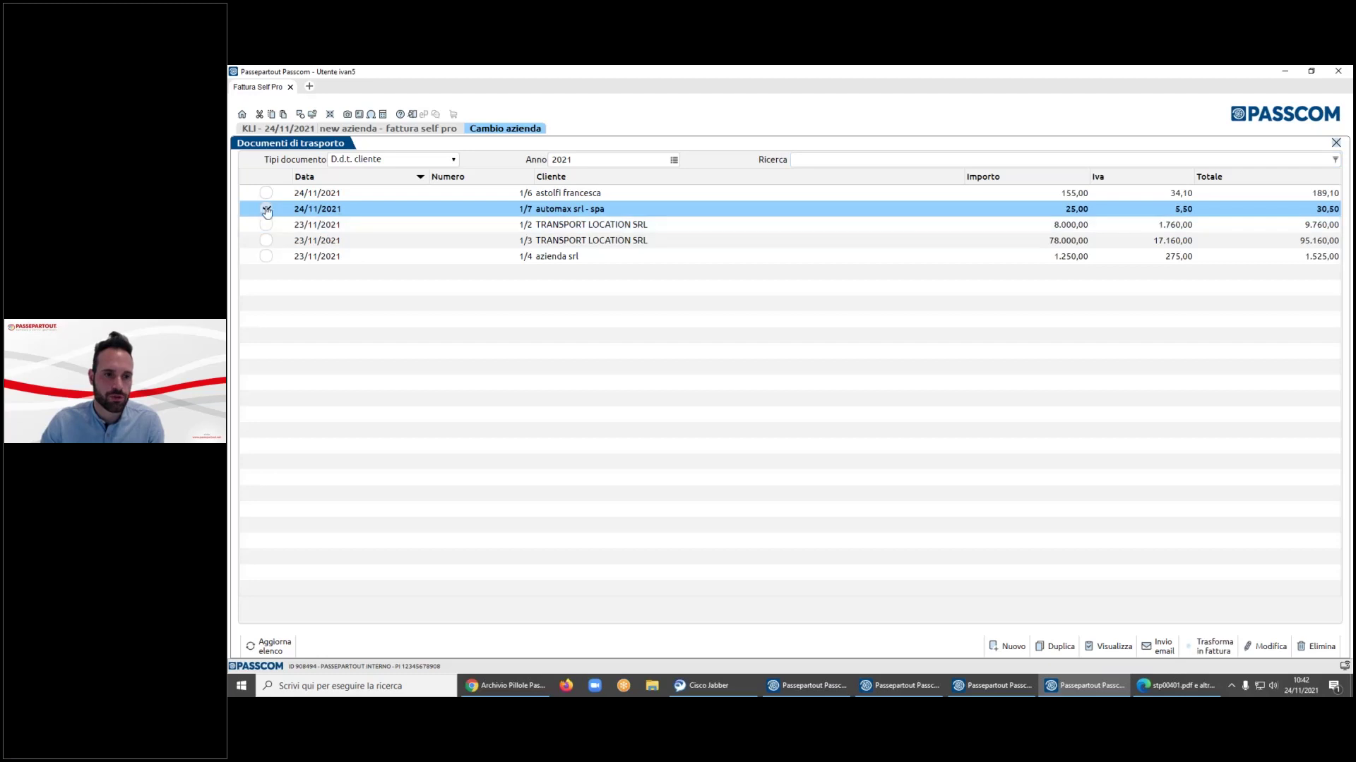
left_click(266, 210)
left_click(266, 225)
left_click(266, 240)
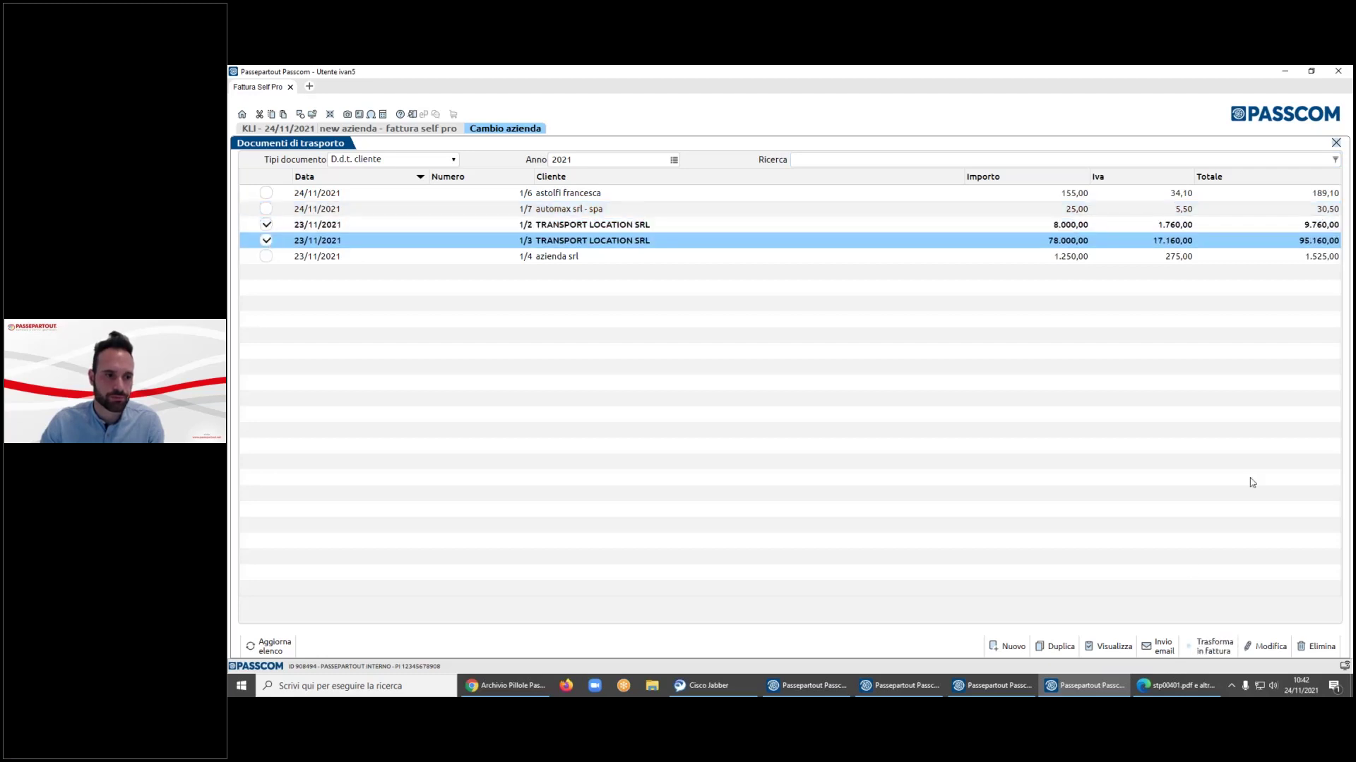
- Convert them into an FTE TD24 Fattura xml pa b2b invoice dated 24/11/2021
left_click(1215, 649)
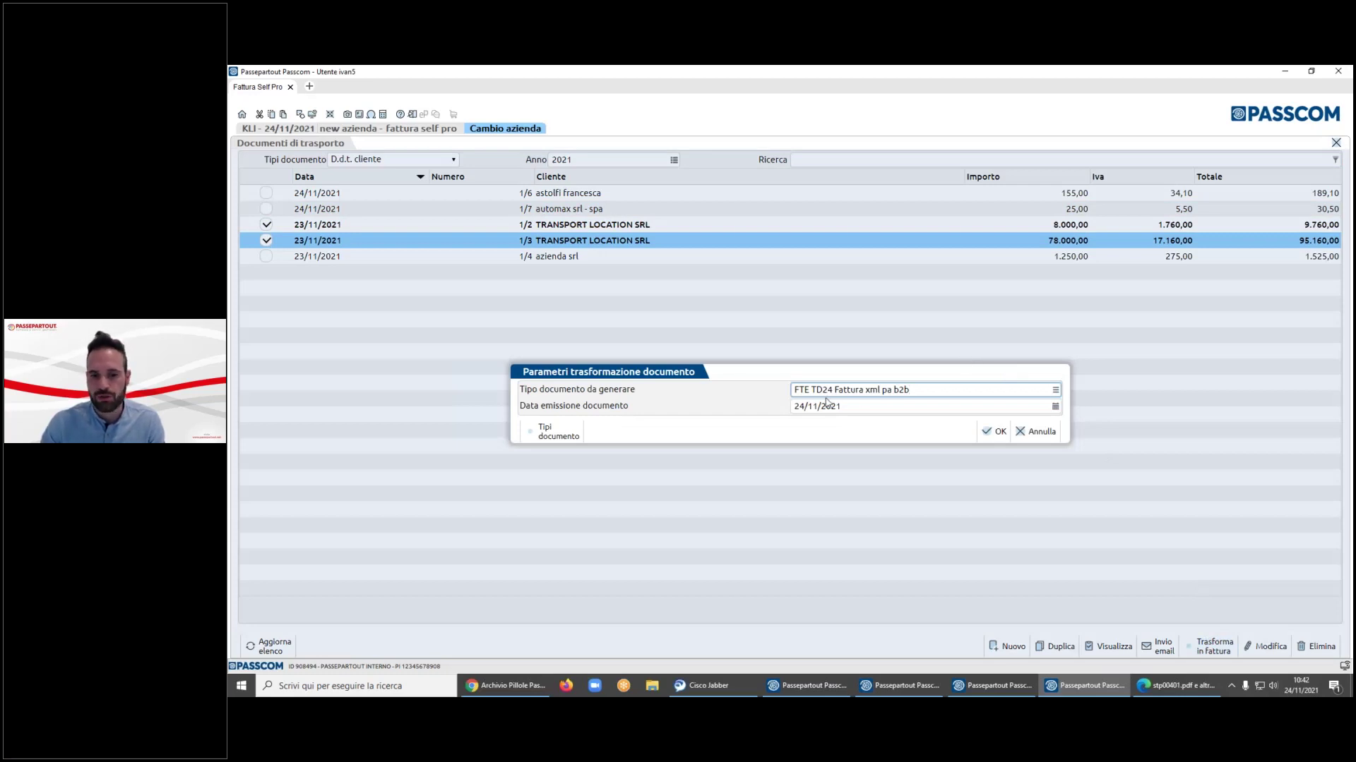
left_click(1055, 390)
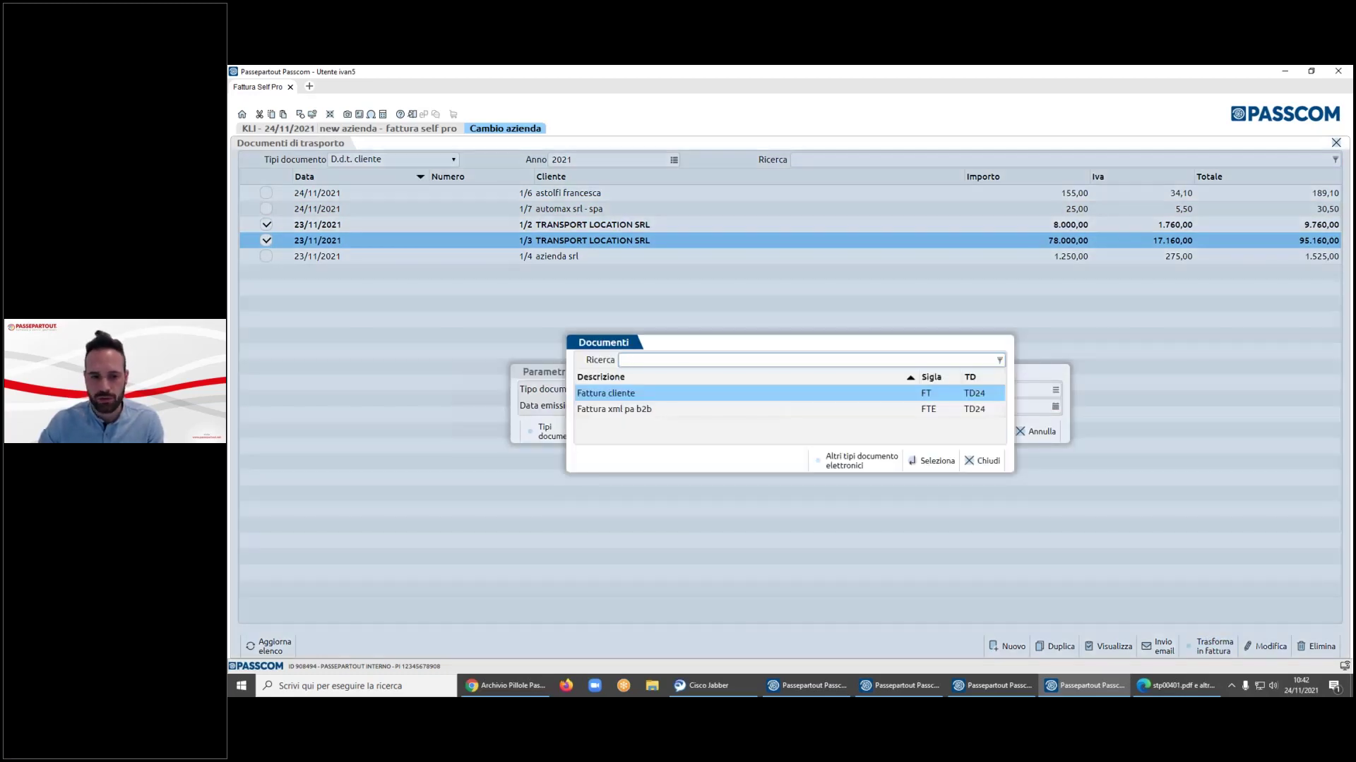
left_click(606, 394)
double_click(613, 409)
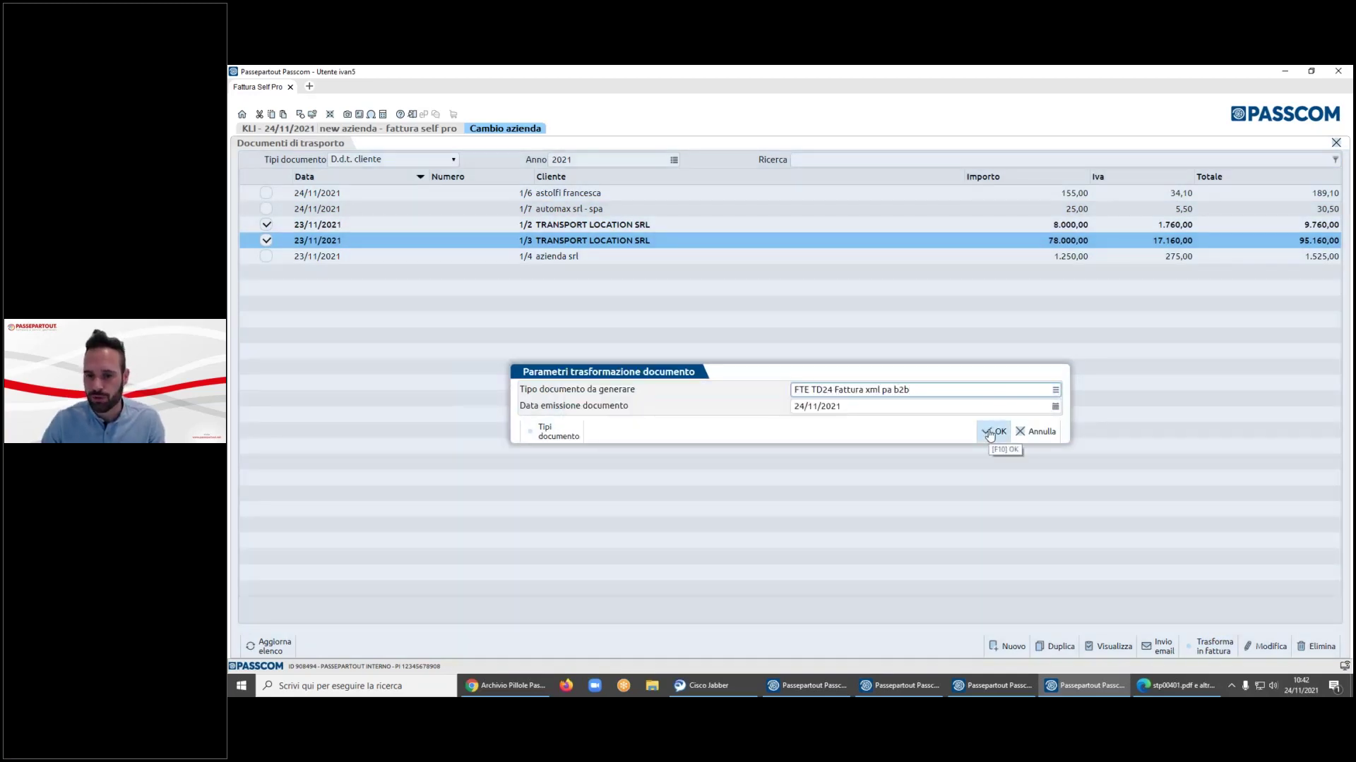
left_click(991, 432)
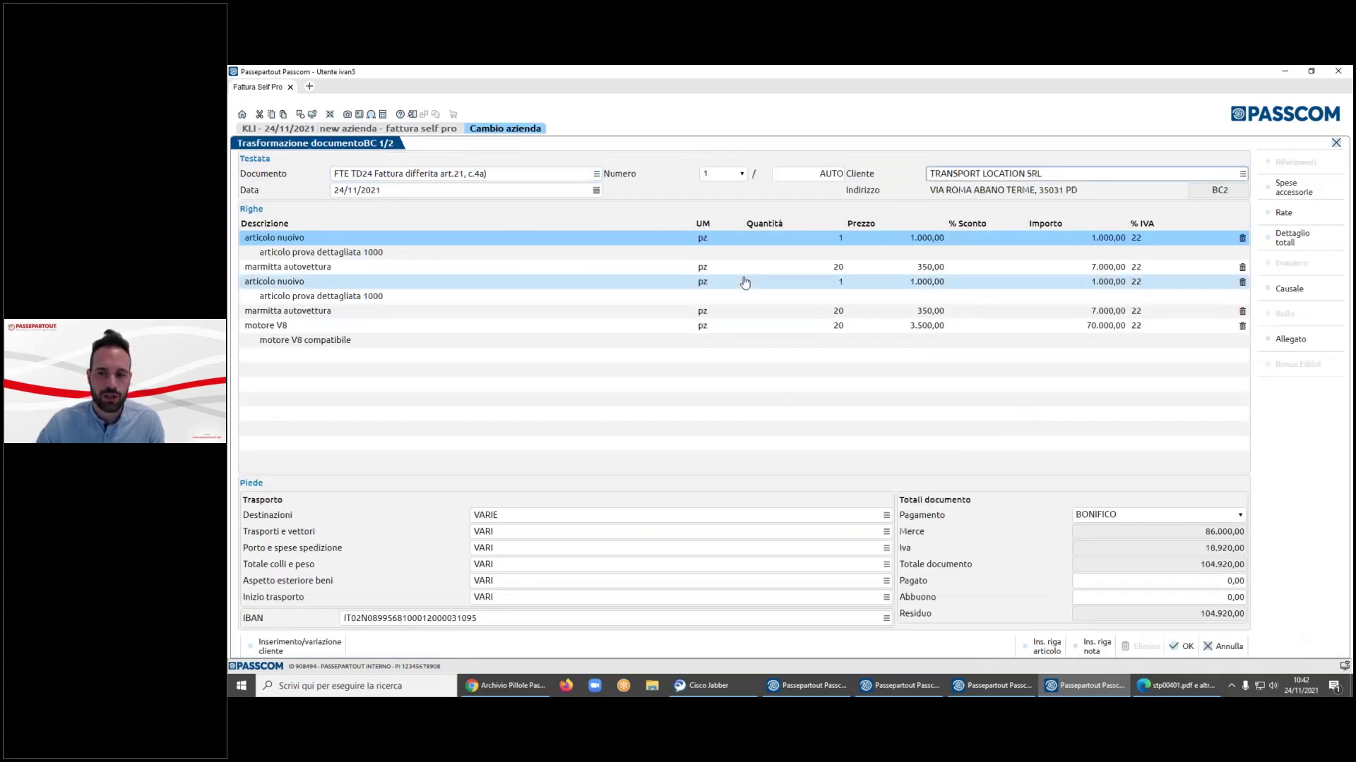
- Review the invoice lines, including marmitta autovettura and articolo nuovo, before generating
left_click(359, 271)
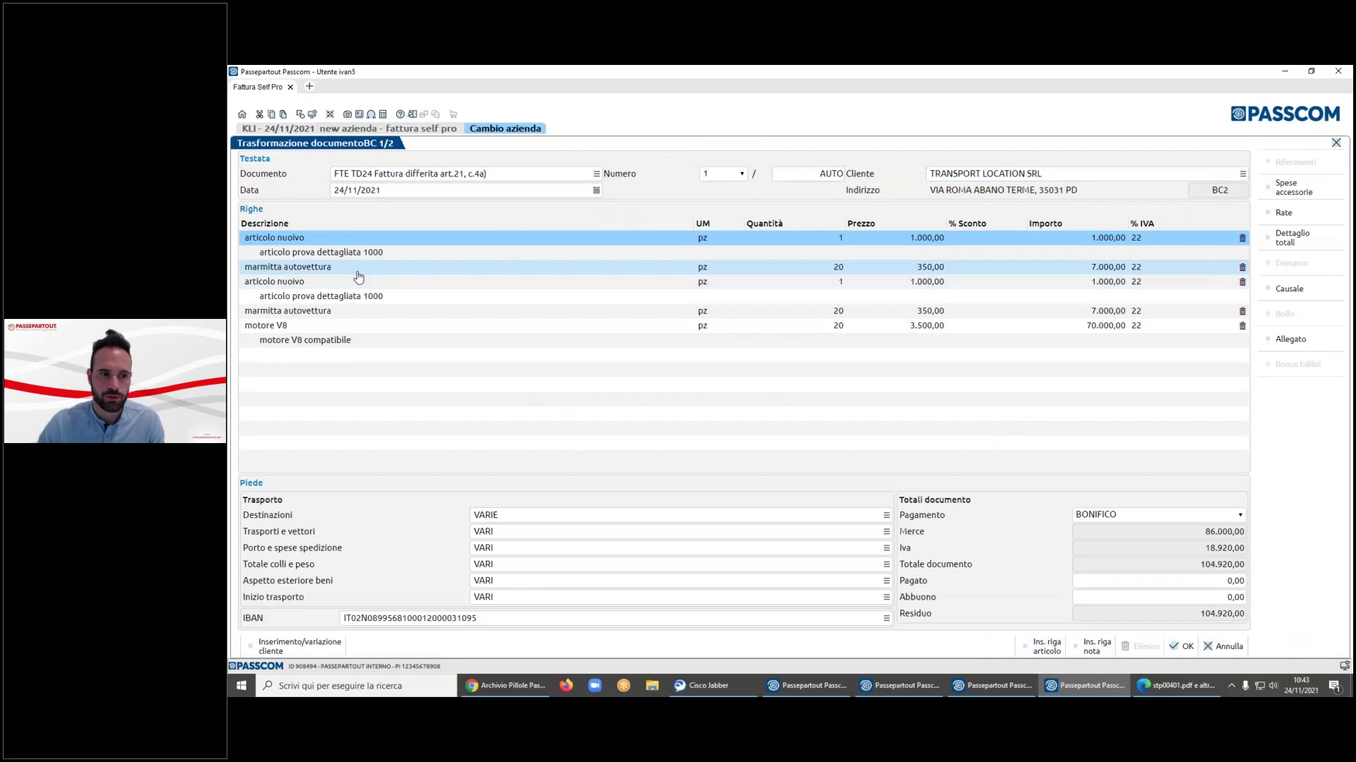
left_click(345, 251)
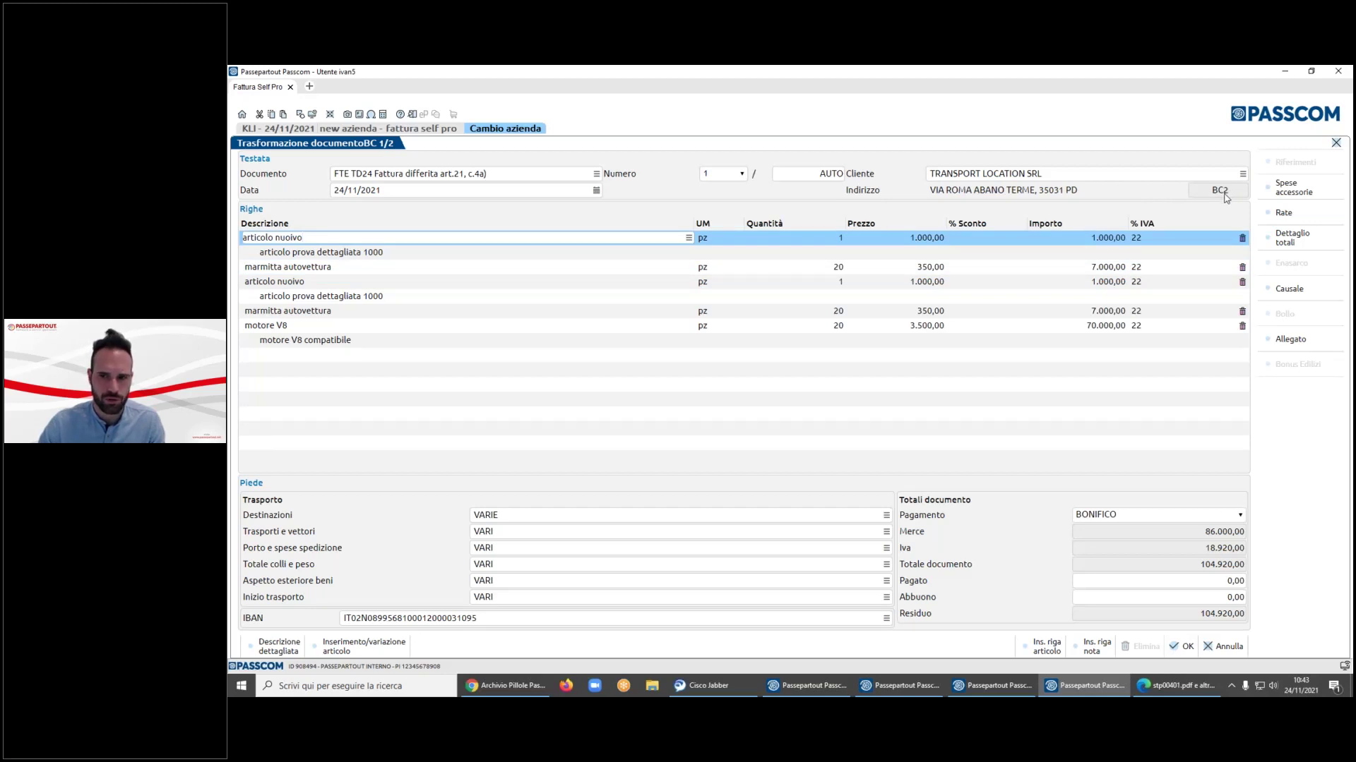
left_click(422, 271)
left_click(392, 297)
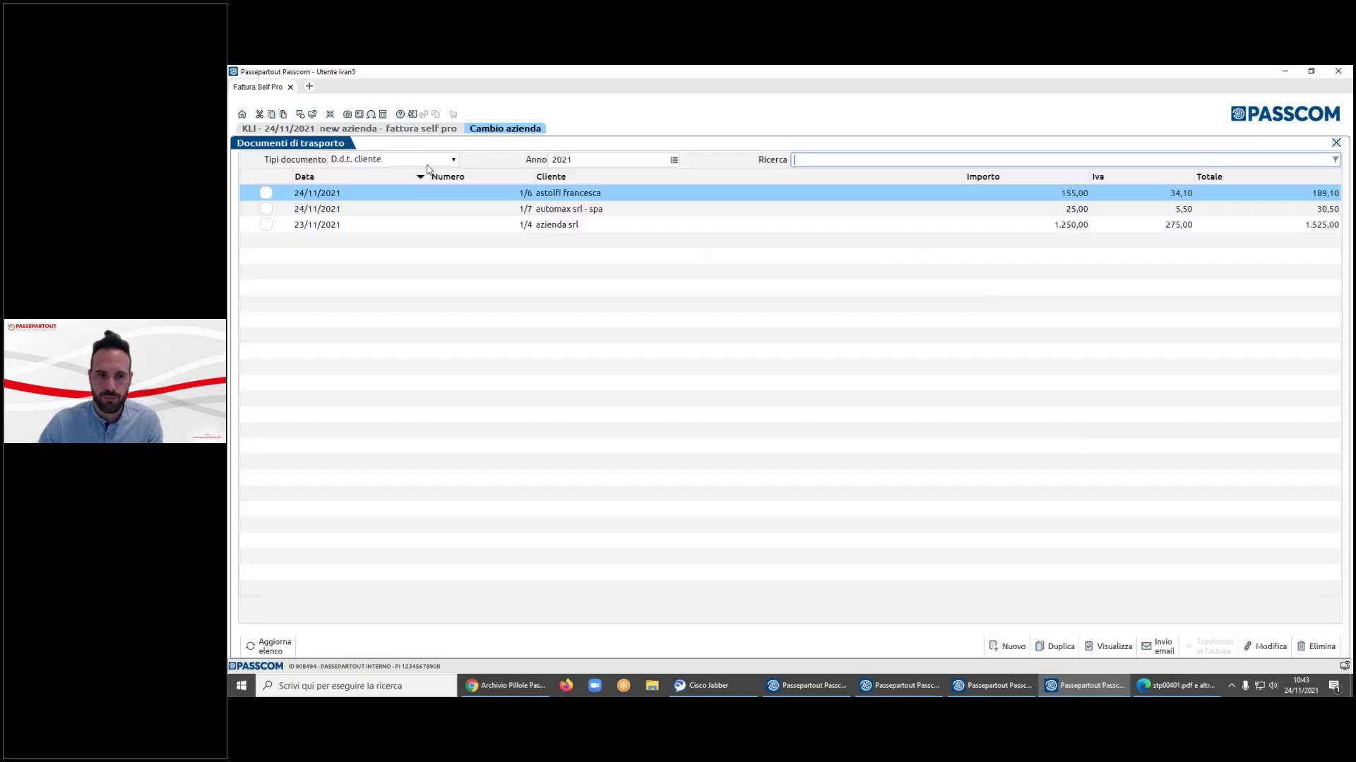
- Save the generated invoice and review invoice 19 in the Fatture/Note credito list
left_click(424, 160)
left_click(419, 174)
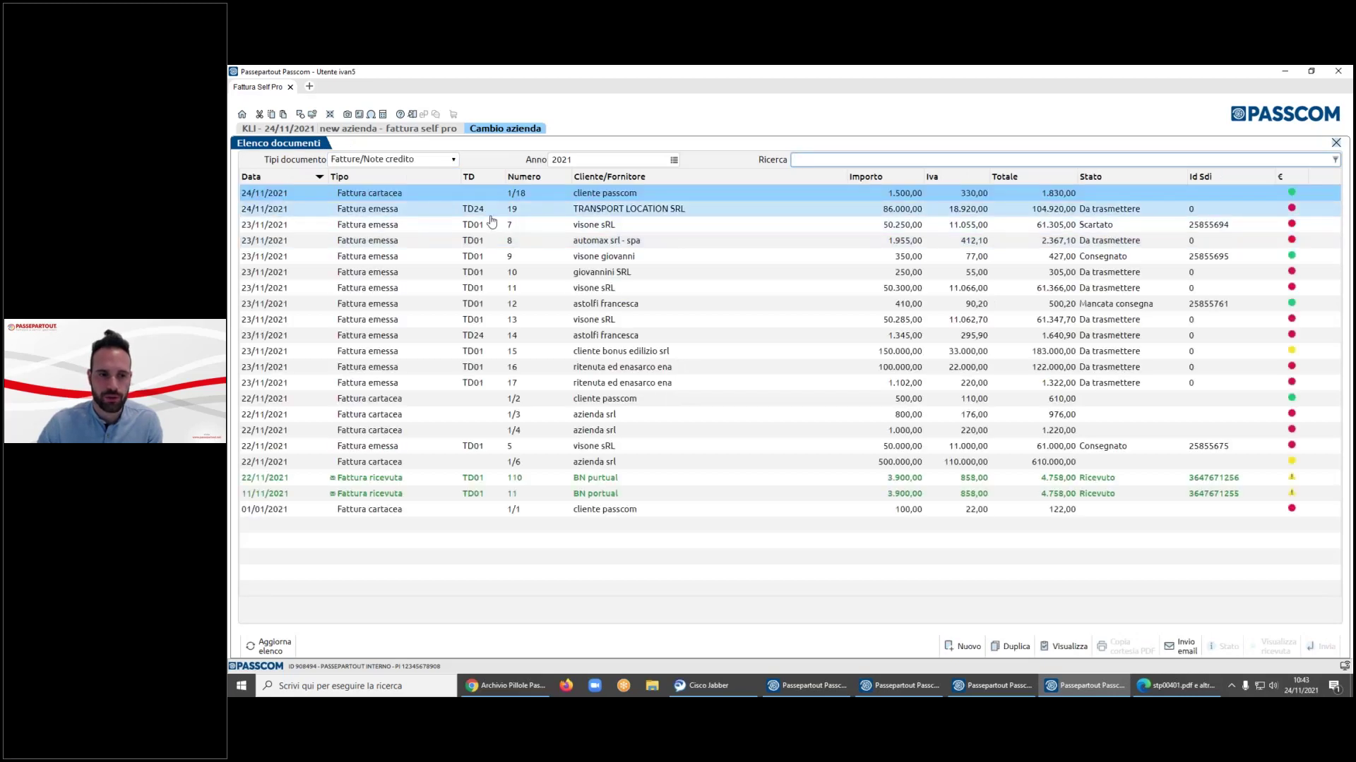
double_click(644, 212)
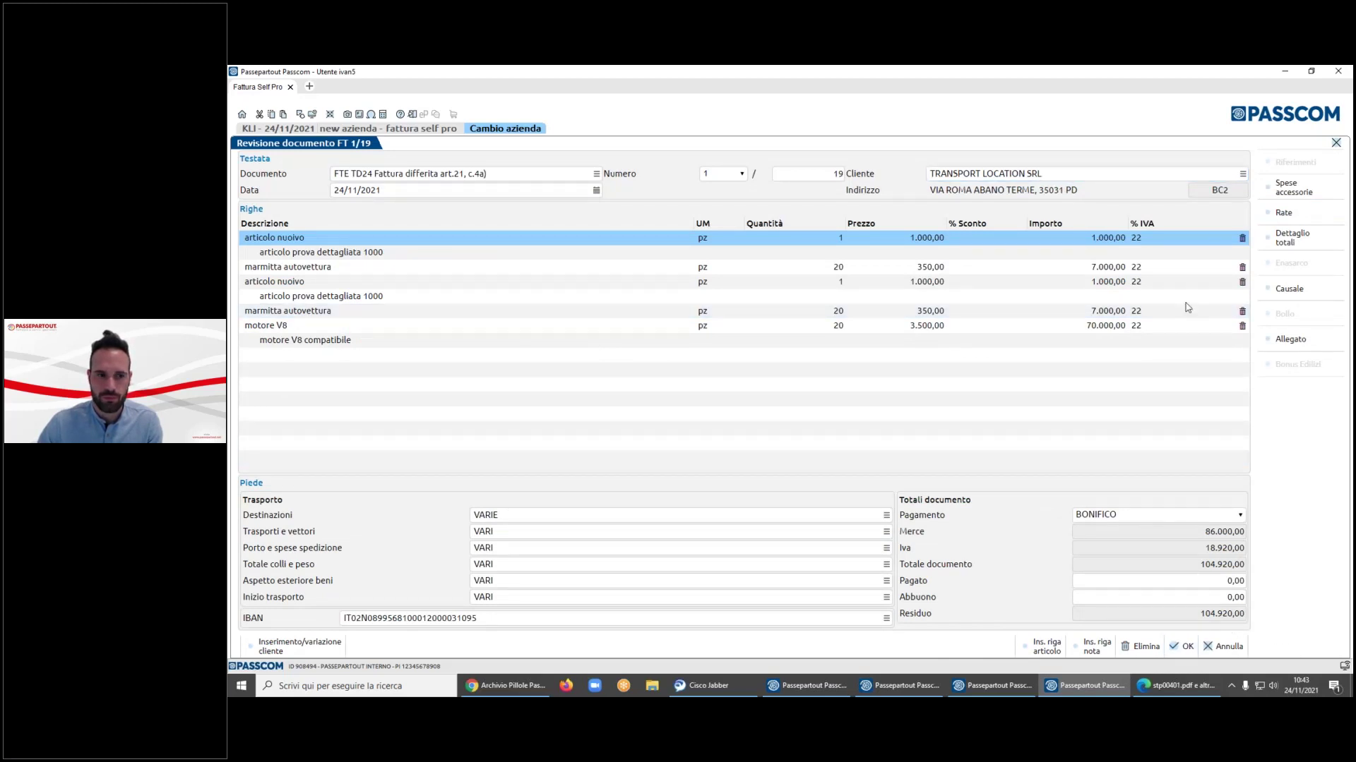
key("Escape")
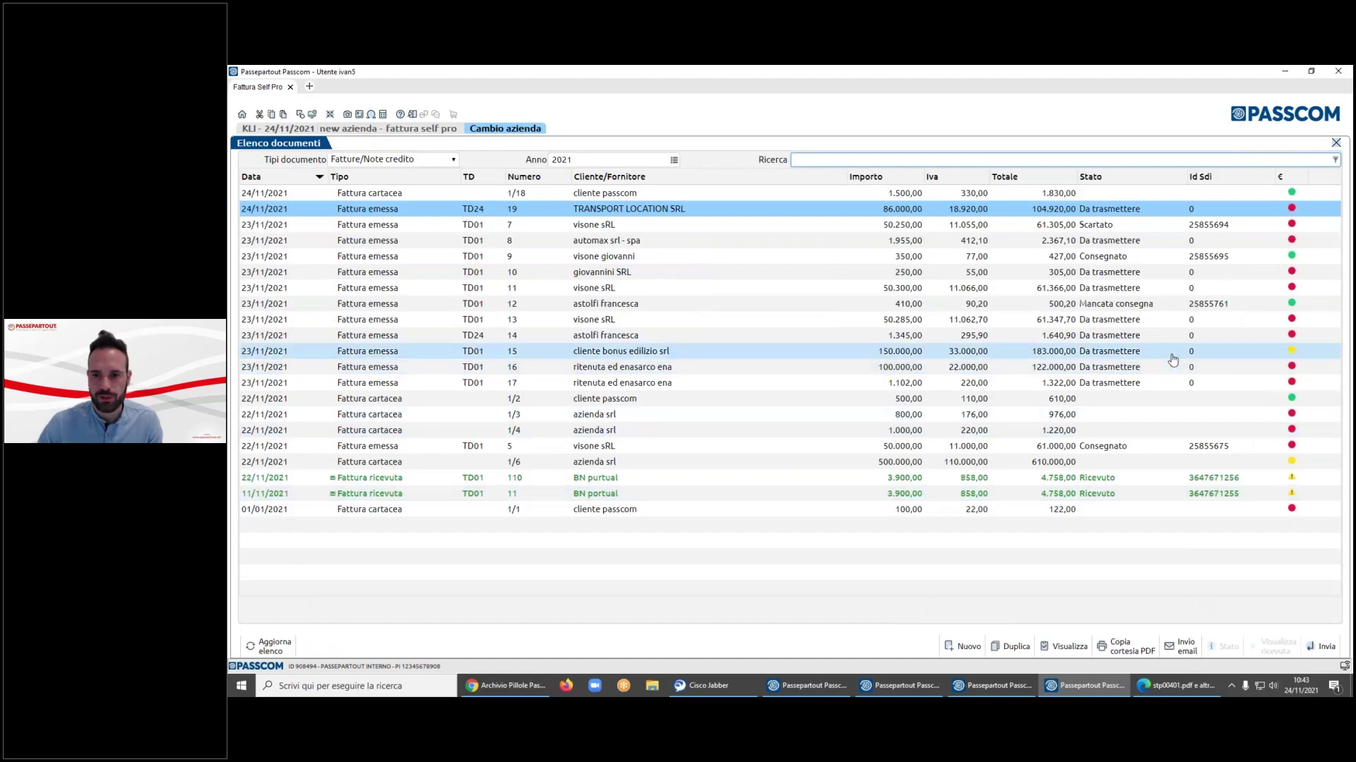
key("Down")
key("Down")
key("Down")
key("Down")
key("Down")
key("Down")
key("Down")
key("Down")
key("Down")
key("Down")
key("Down")
key("Down")
key("Down")
key("Down")
key("Down")
key("Up")
key("Up")
key("Up")
key("Up")
key("Up")
key("Up")
key("Up")
key("Up")
key("Up")
key("Up")
key("Up")
key("Up")
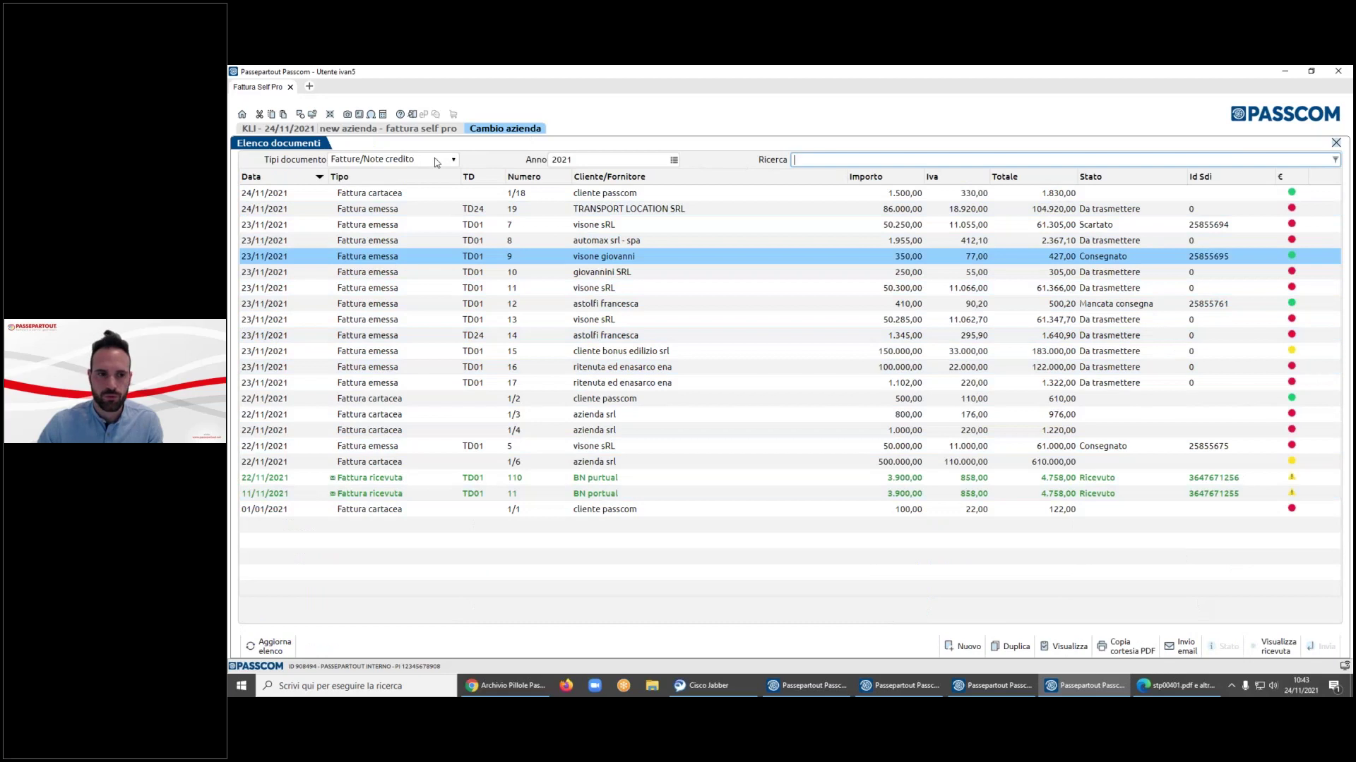
left_click(435, 161)
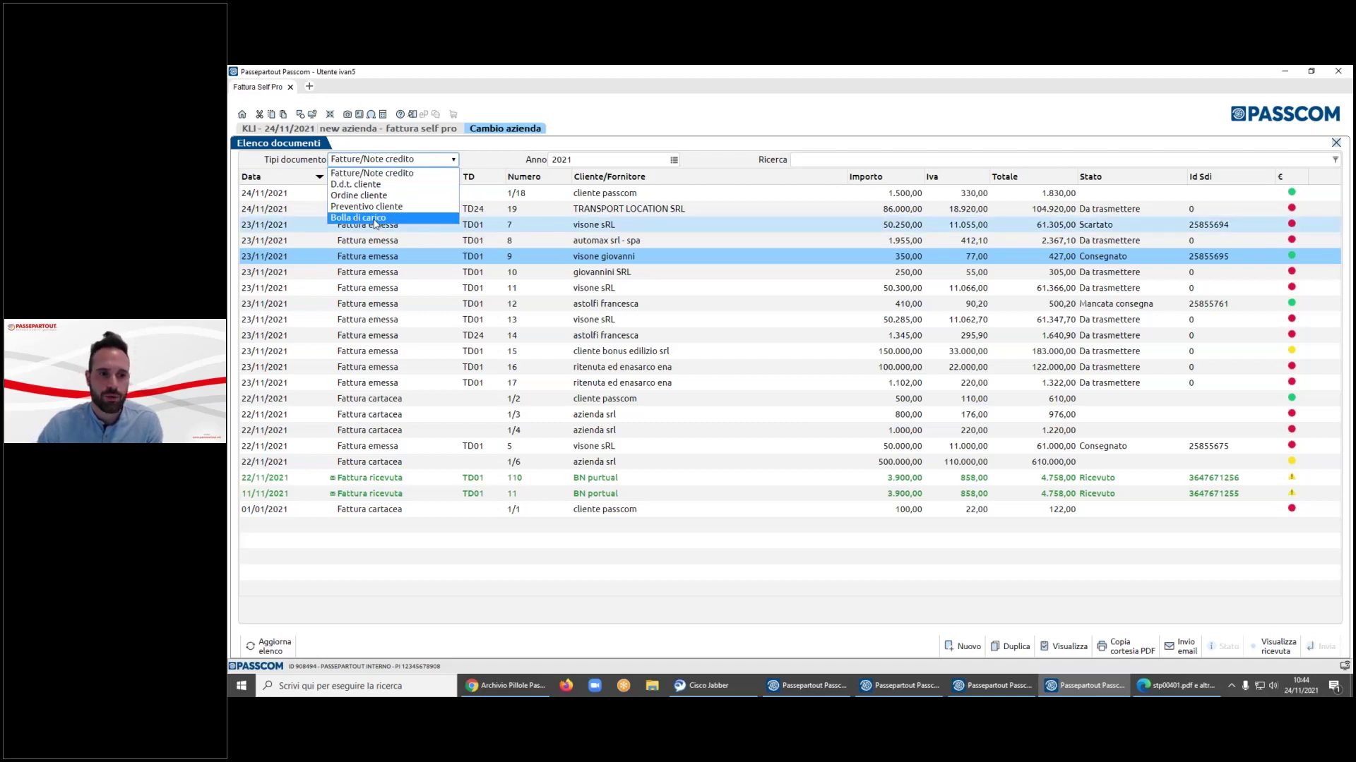
- Create a Bolla di carico from fornitore di prova: 100000 of article prova at 100
left_click(375, 218)
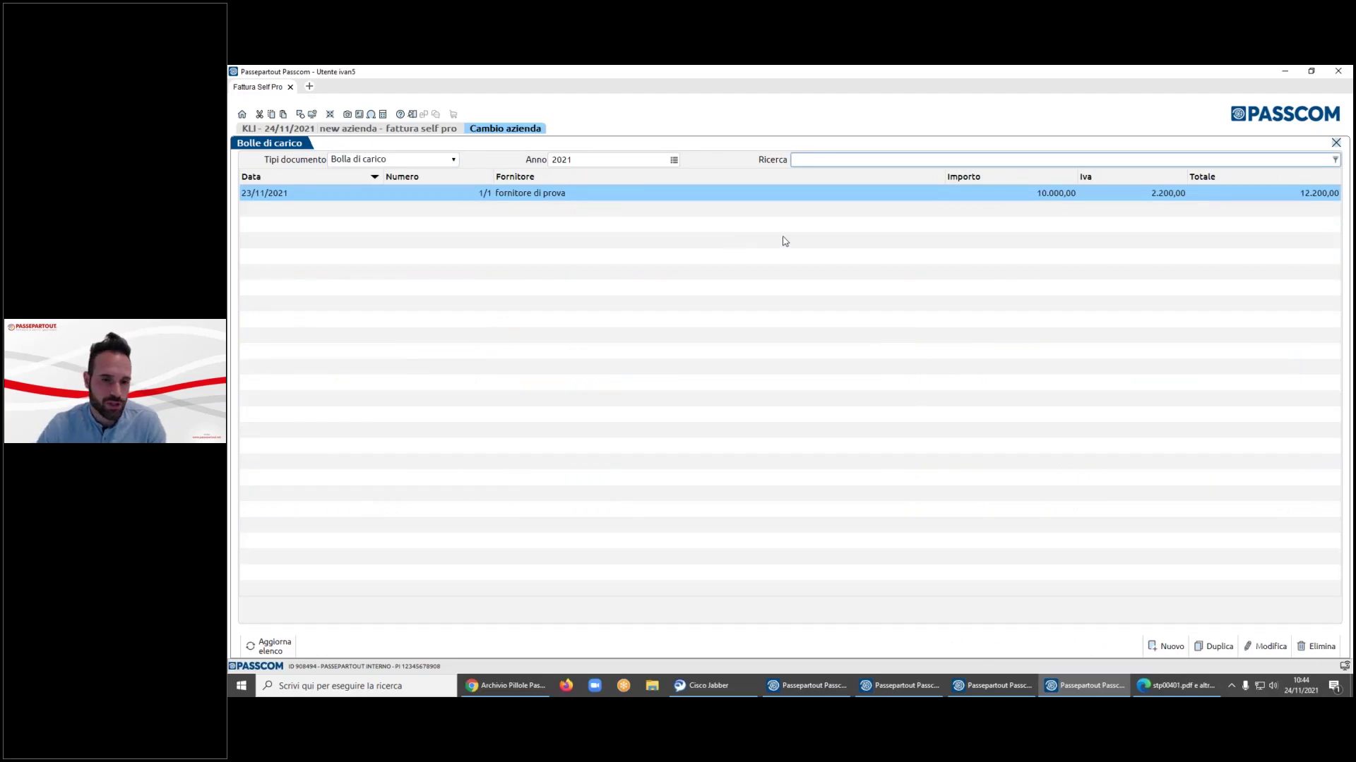
left_click(1151, 644)
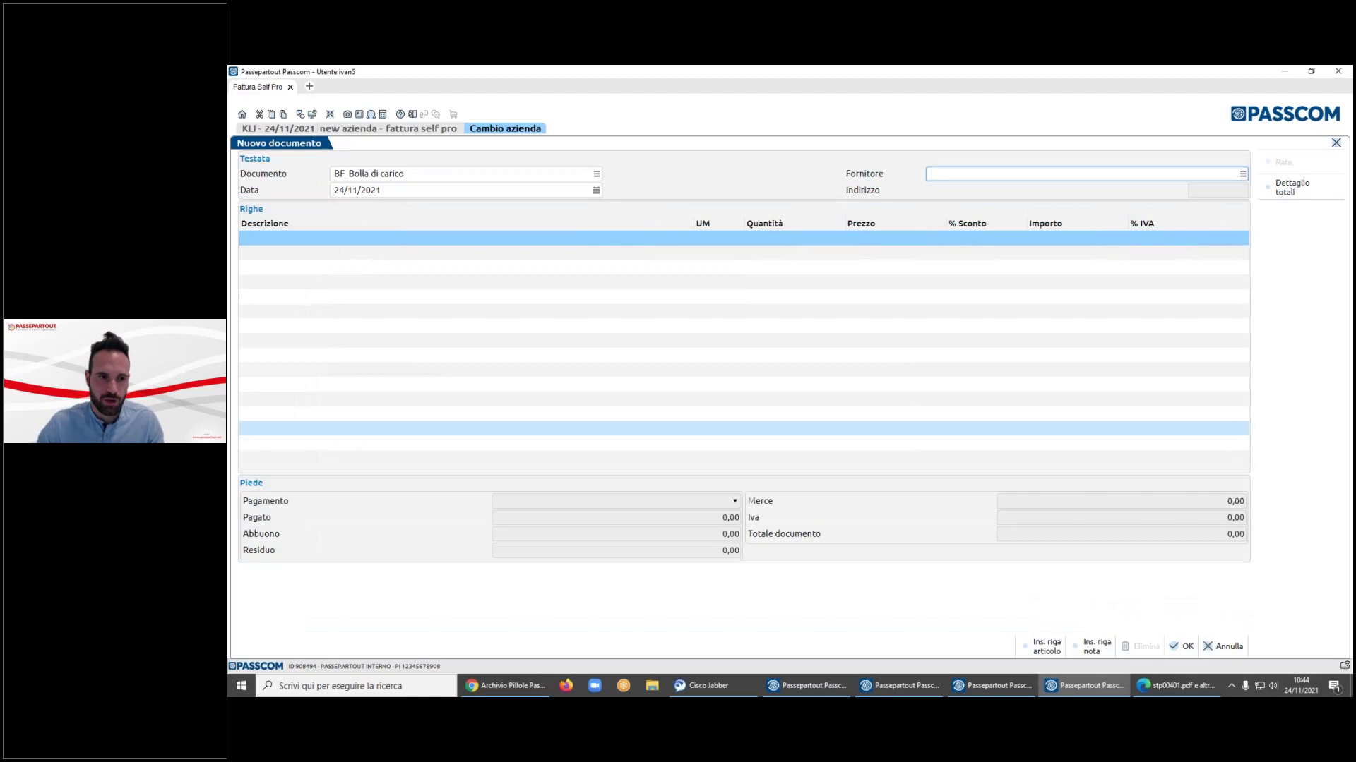
key("F2")
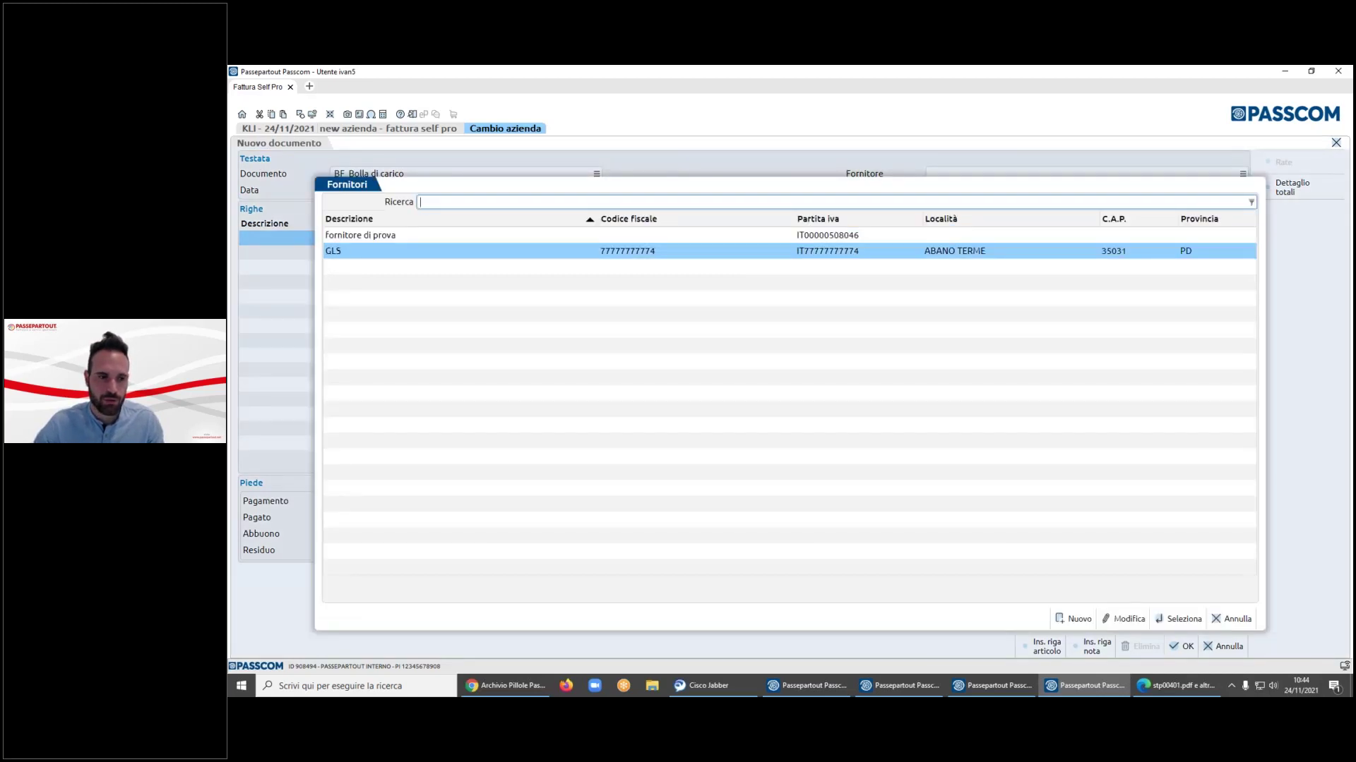
double_click(688, 235)
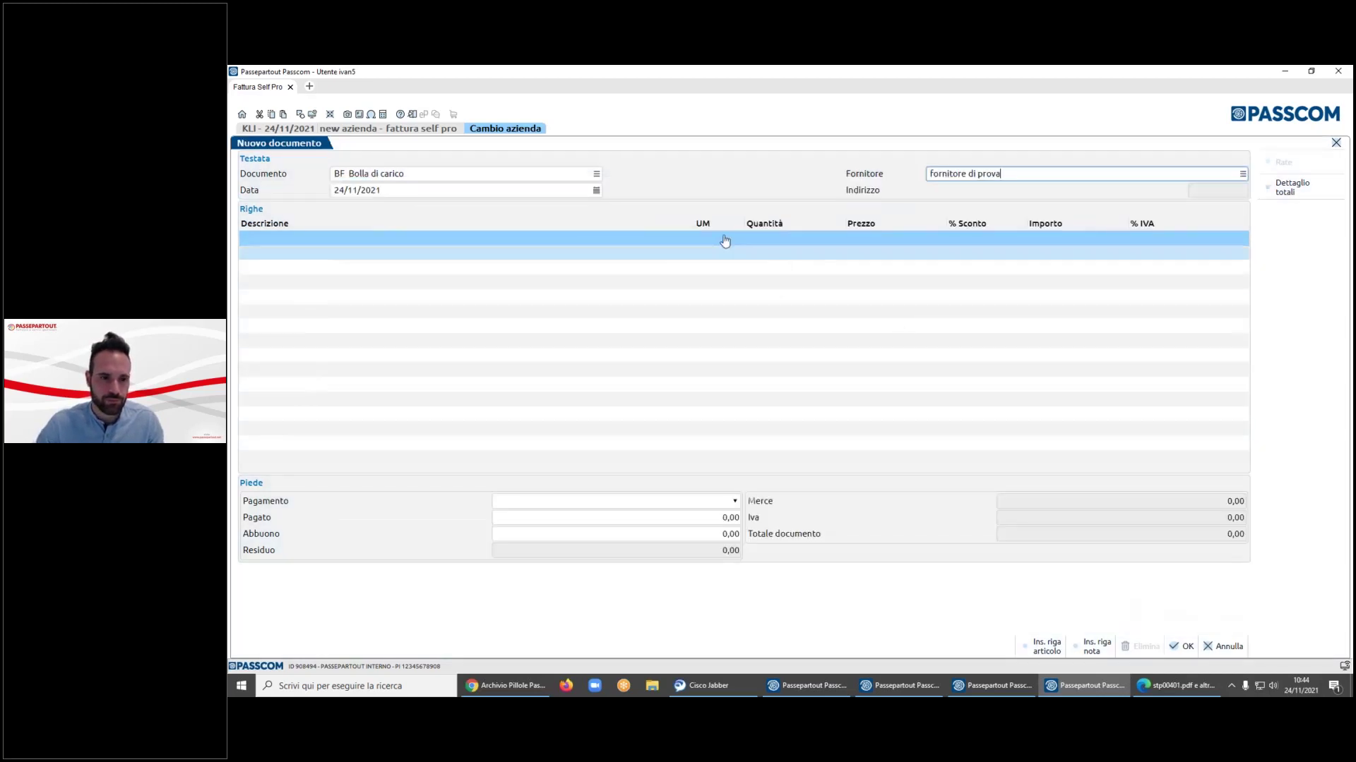
left_click(688, 237)
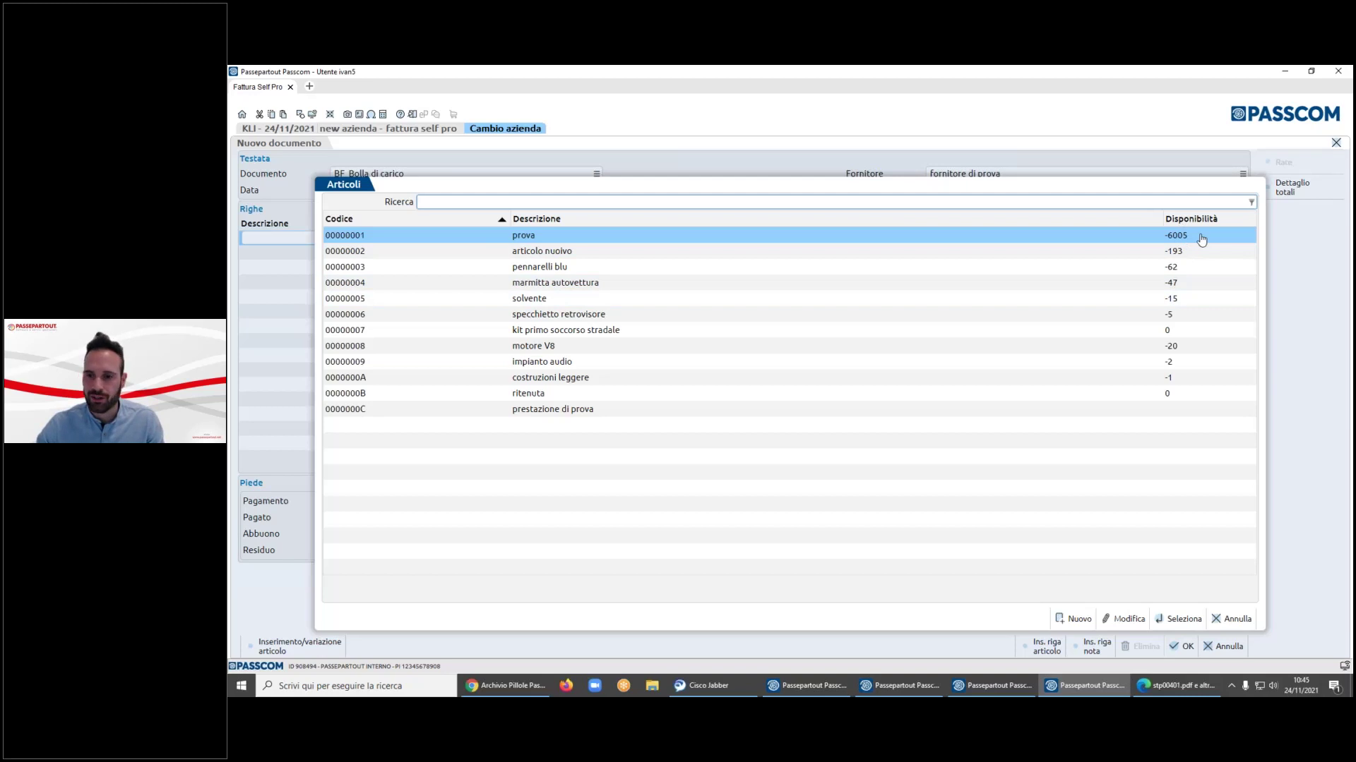
double_click(1201, 240)
type("100000")
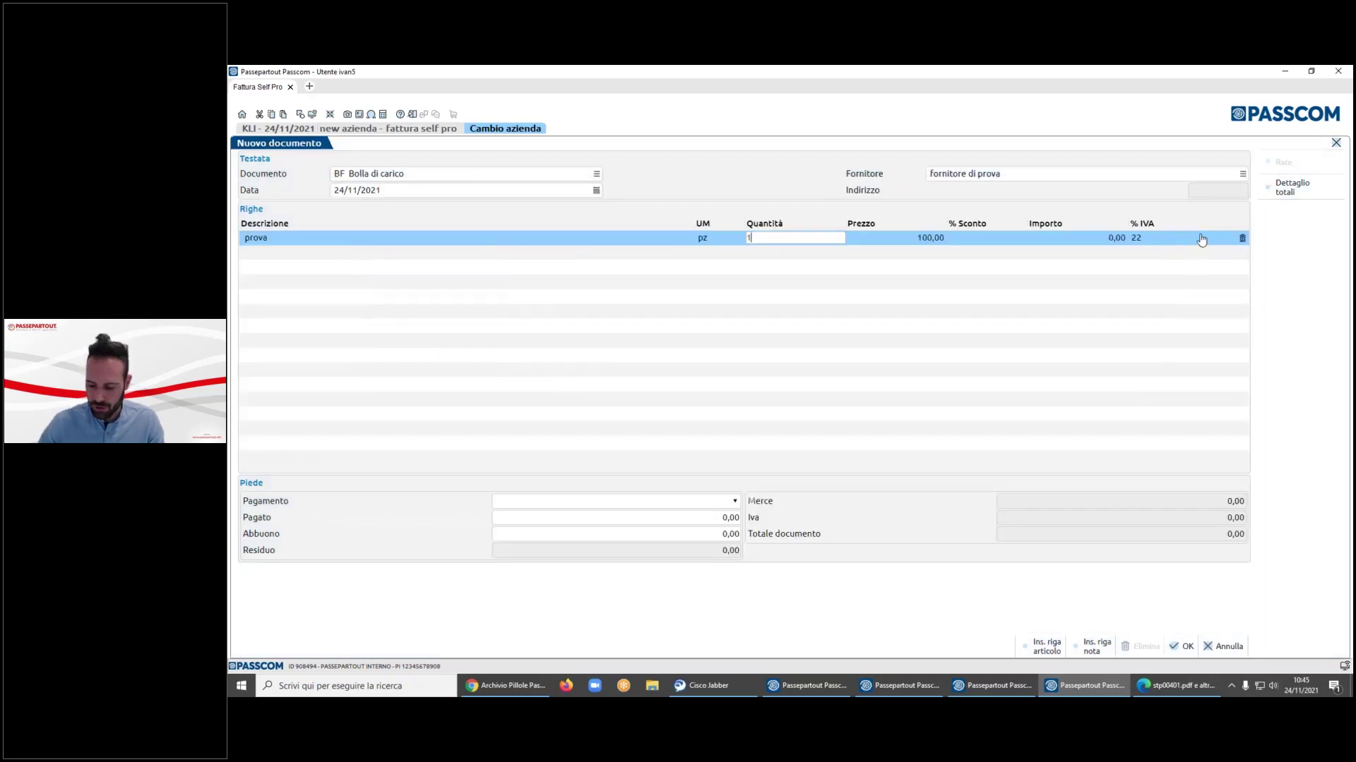
key("Tab")
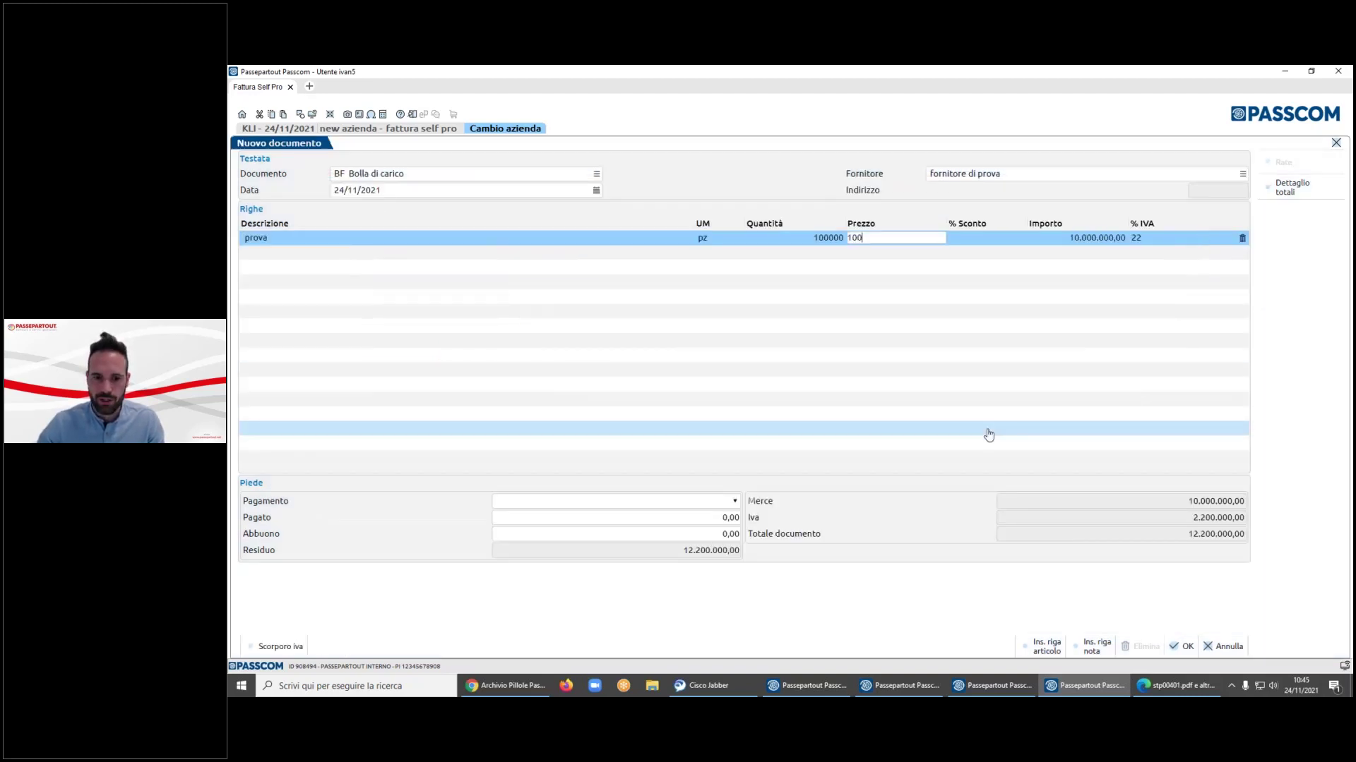
key("Tab")
left_click(1176, 648)
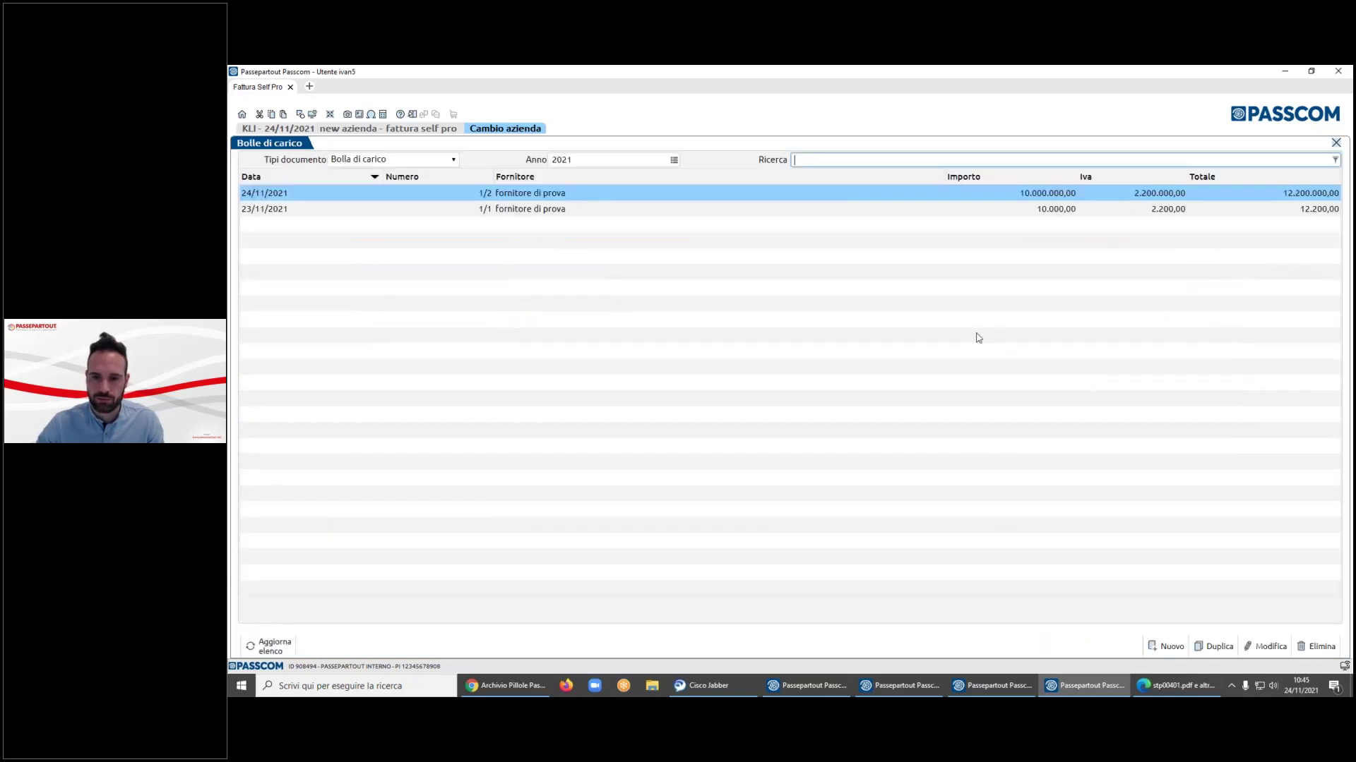
- Start a second goods-receipt note for fornitore di prova, then discard it unsaved
left_click(1182, 644)
left_click(1241, 174)
left_click(687, 248)
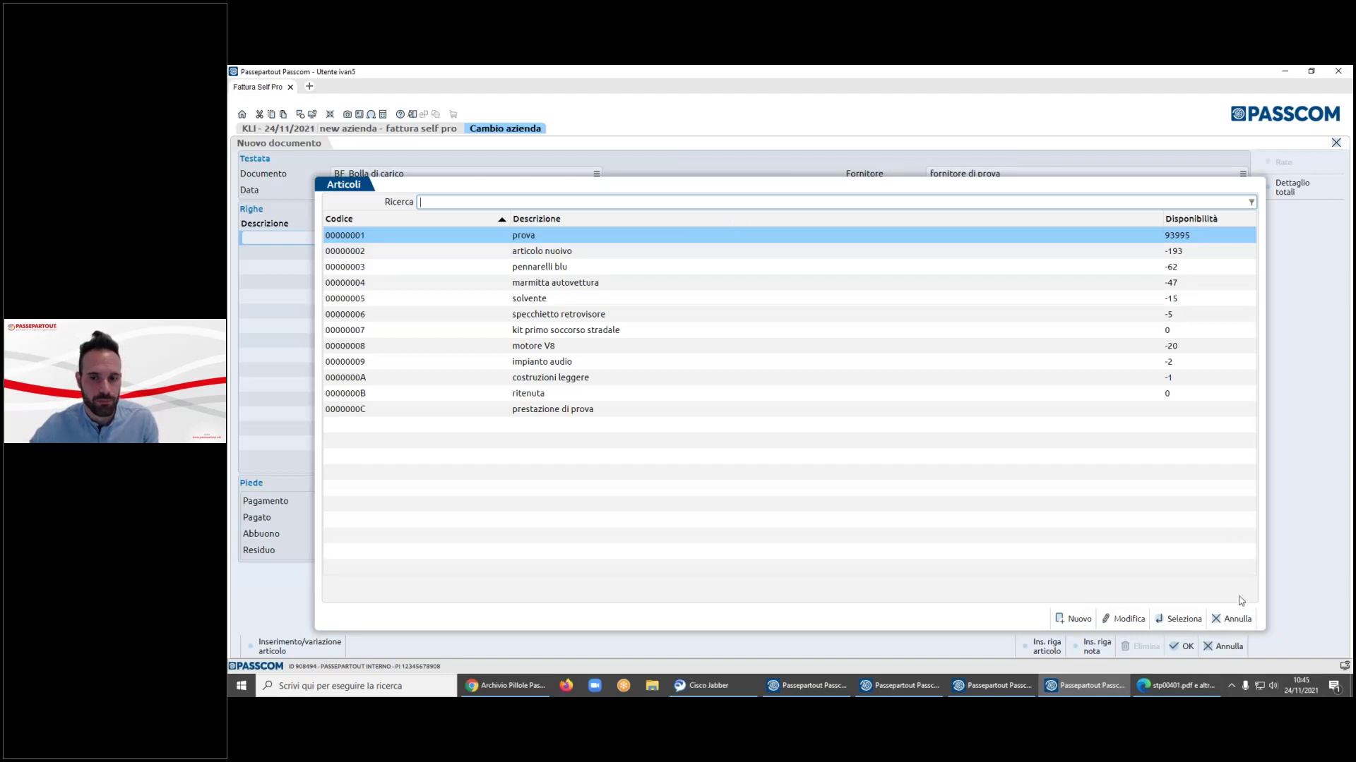
left_click(1232, 618)
left_click(1227, 646)
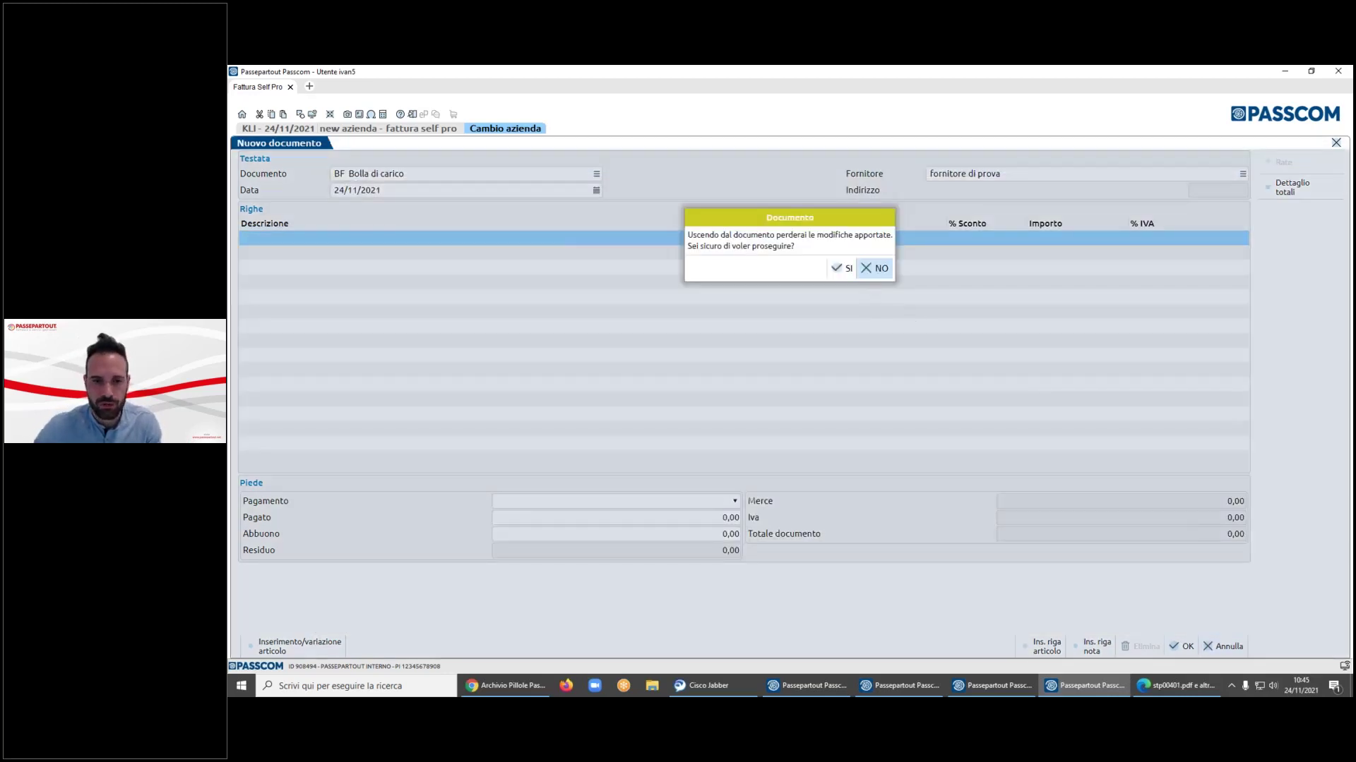
left_click(842, 269)
- Switch the document list back to invoices and credit notes
left_click(427, 161)
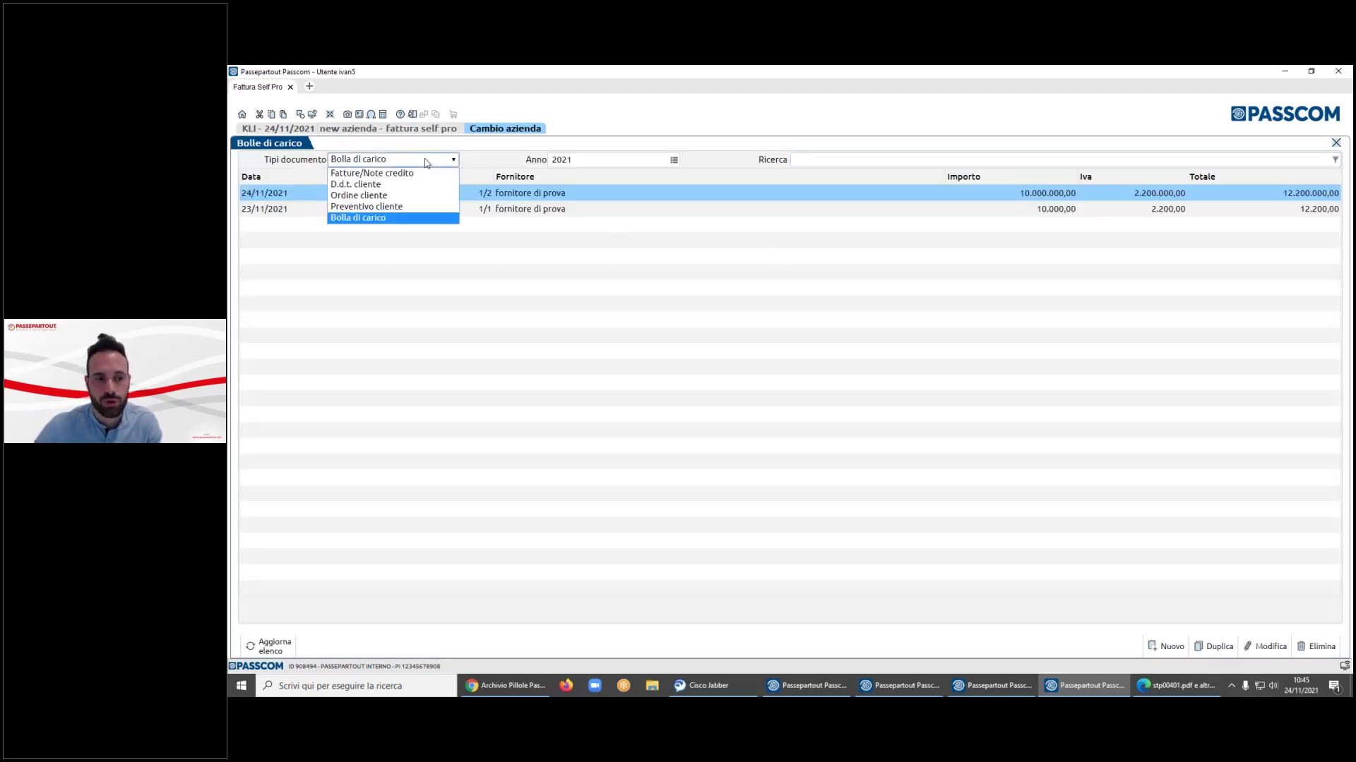
left_click(427, 163)
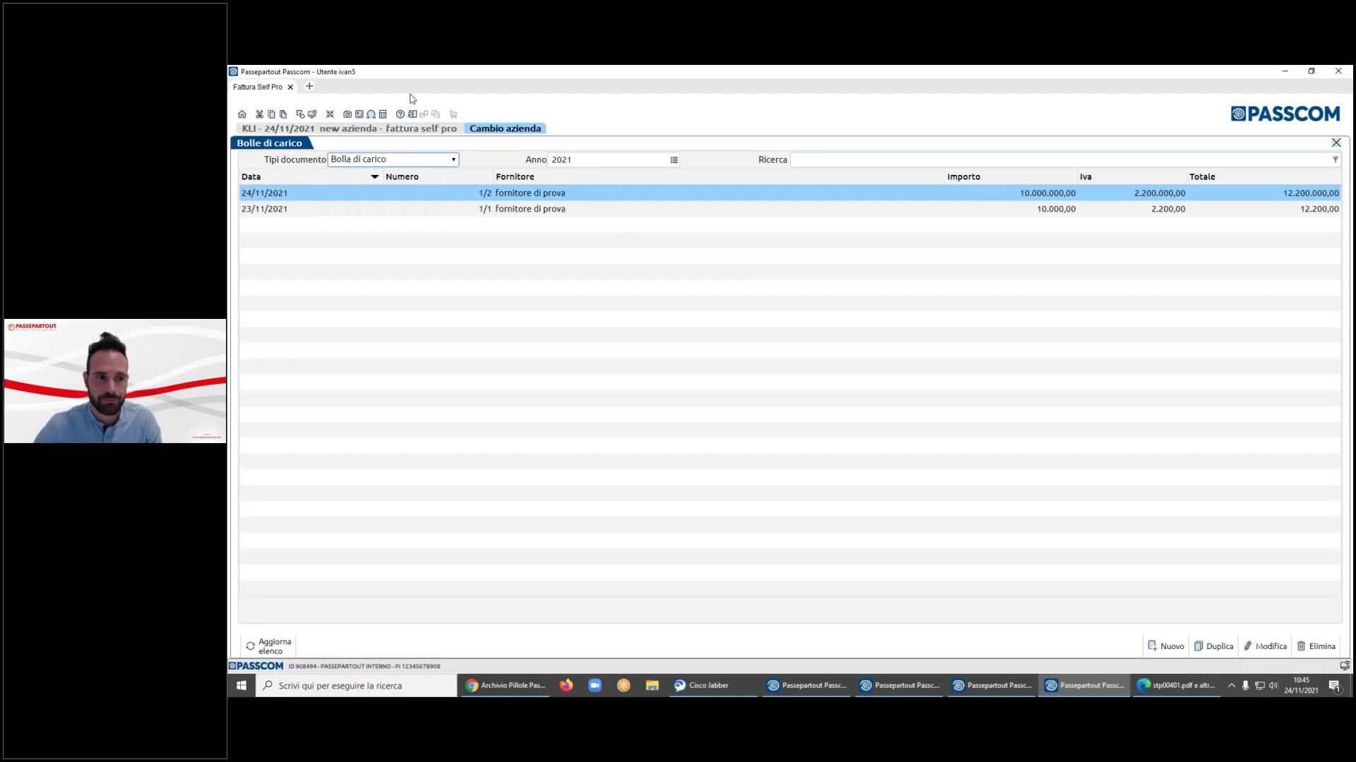
left_click(434, 170)
left_click(434, 172)
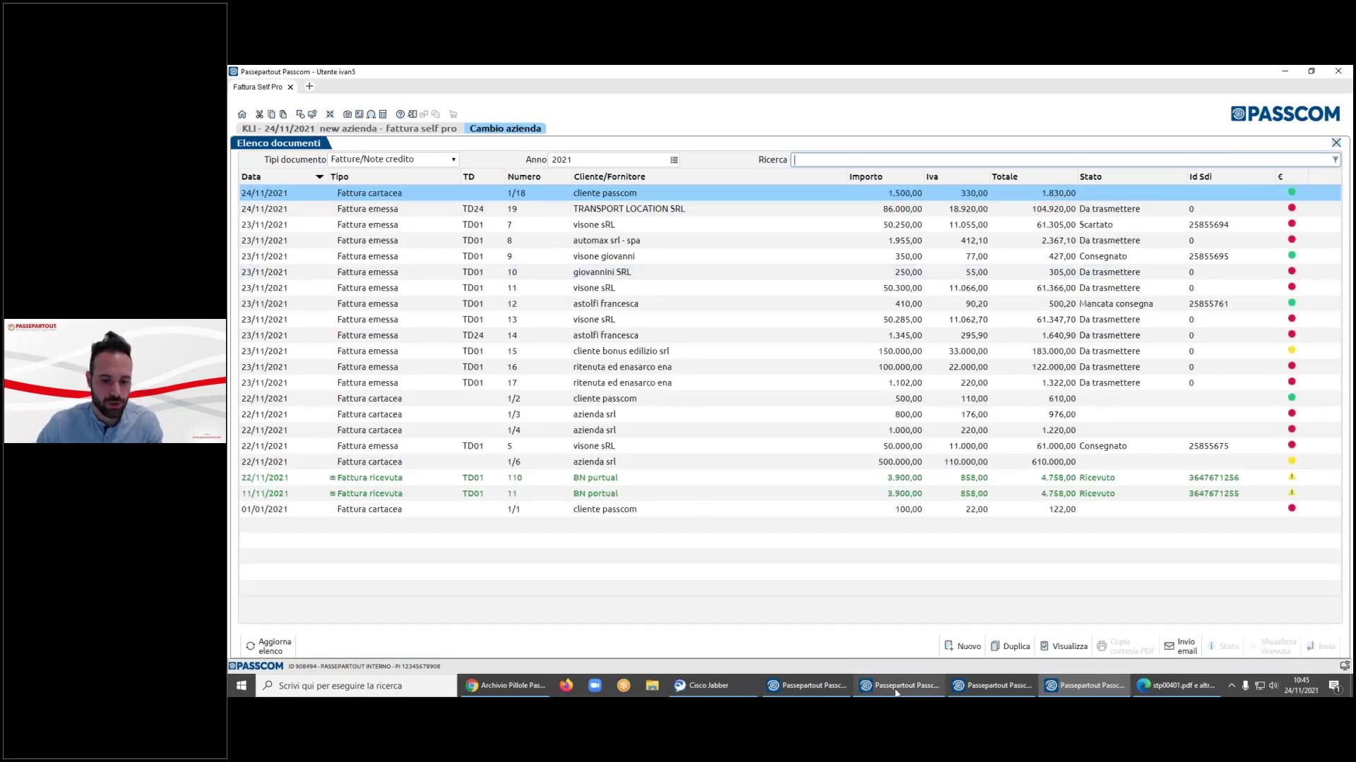
- Glance at the other Passcom session, then return home and open Incassi
key("alt+Tab")
left_click(267, 101)
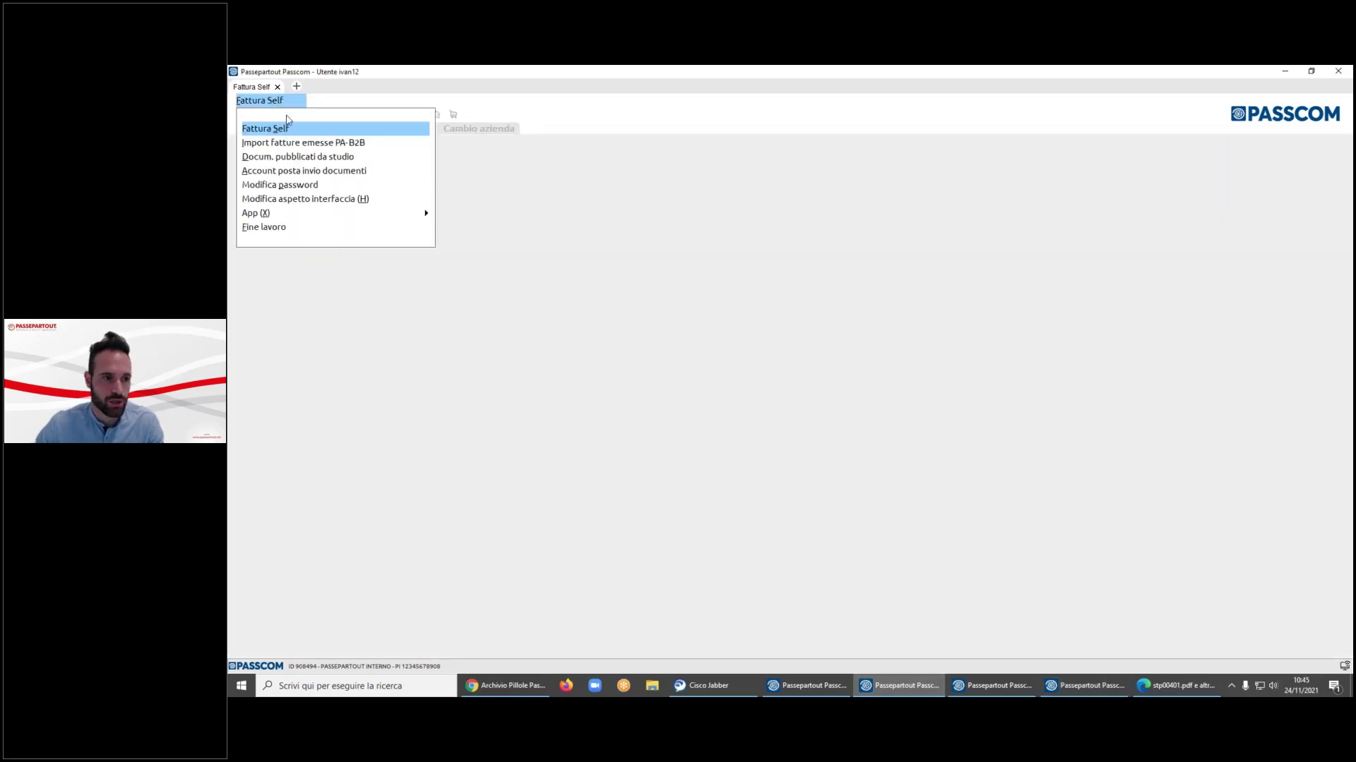
left_click(288, 125)
key("alt+Tab")
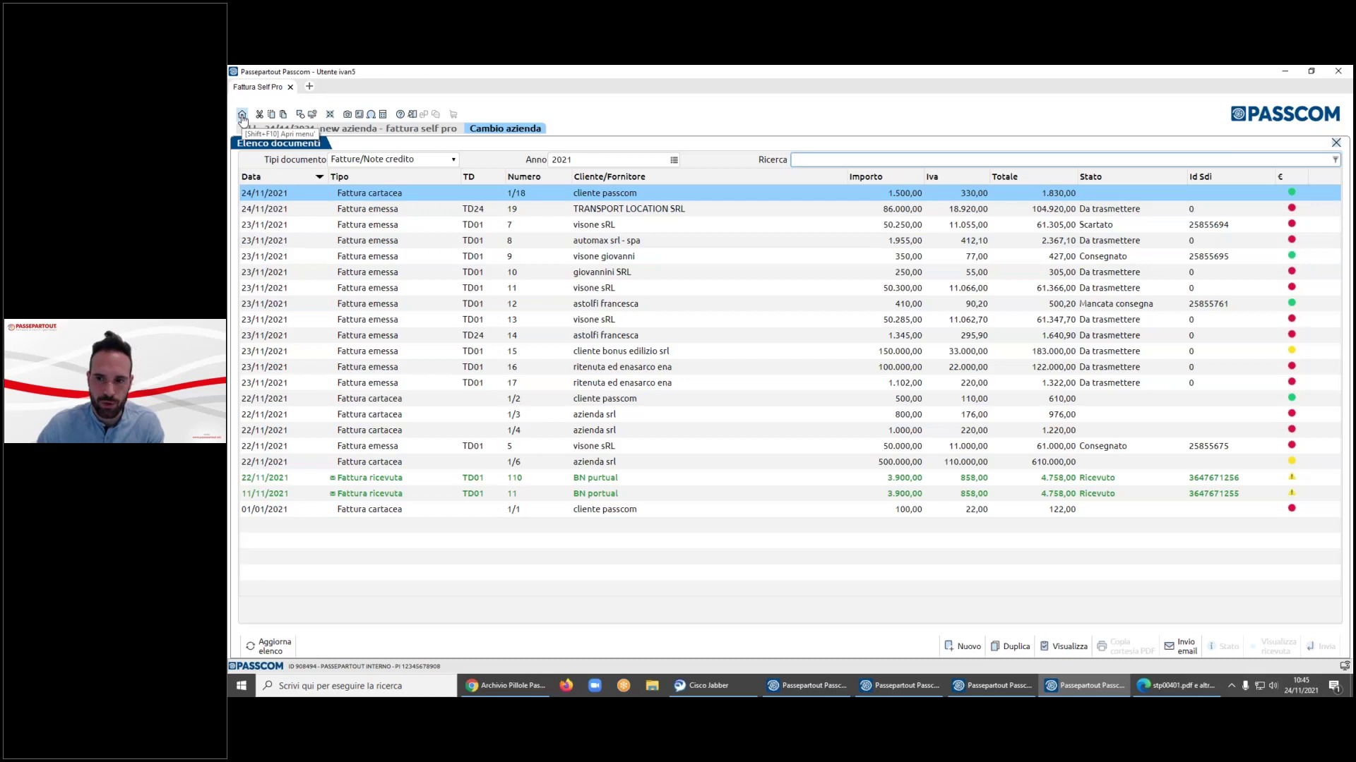
left_click(242, 115)
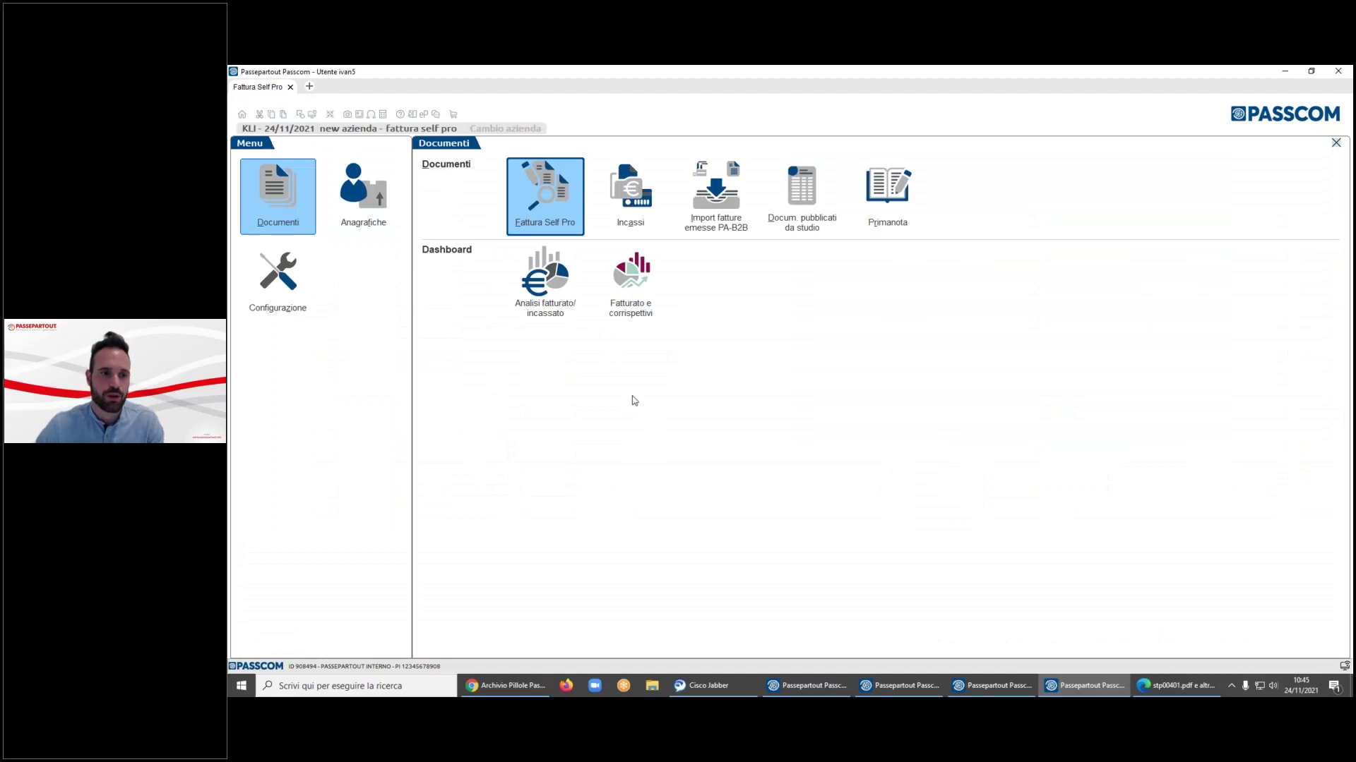
left_click(650, 197)
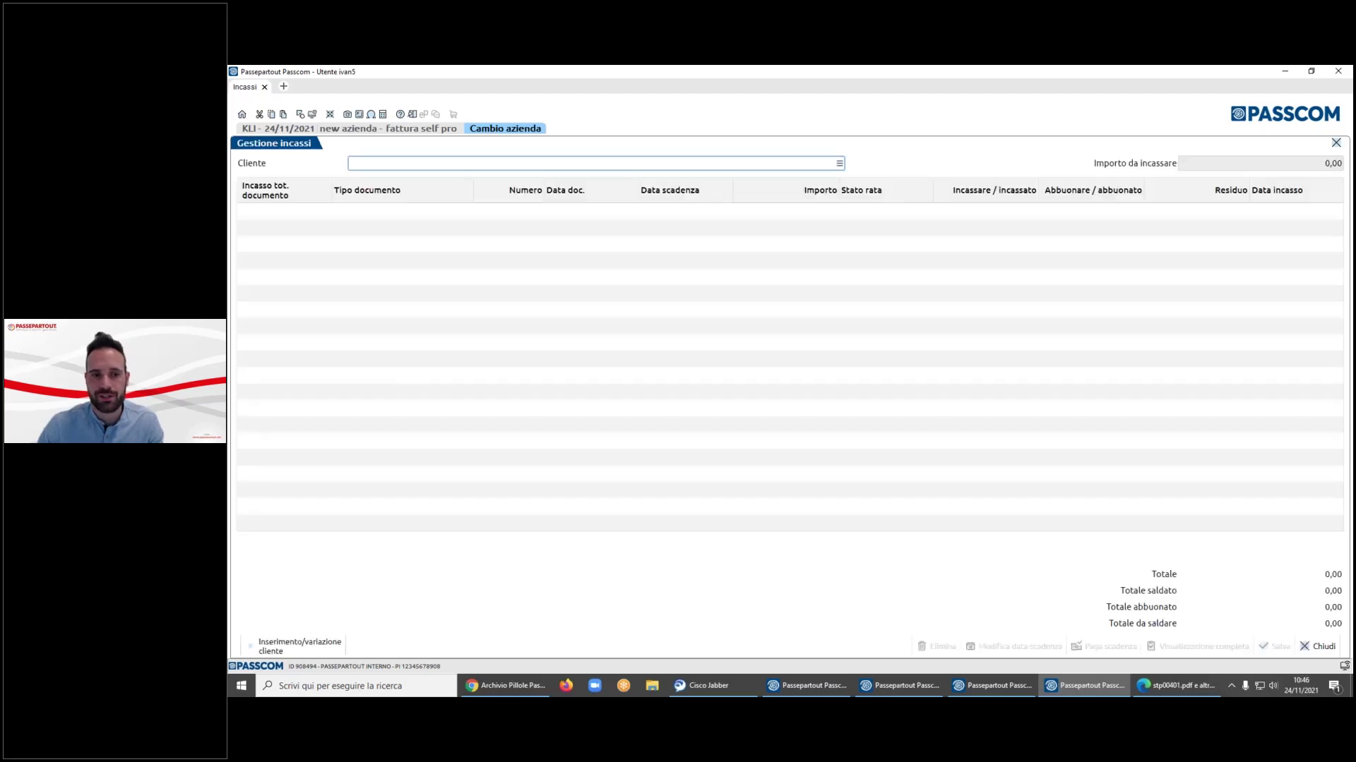
- Choose customer automax srl - spa and mark its first instalment fully collected
left_click(841, 165)
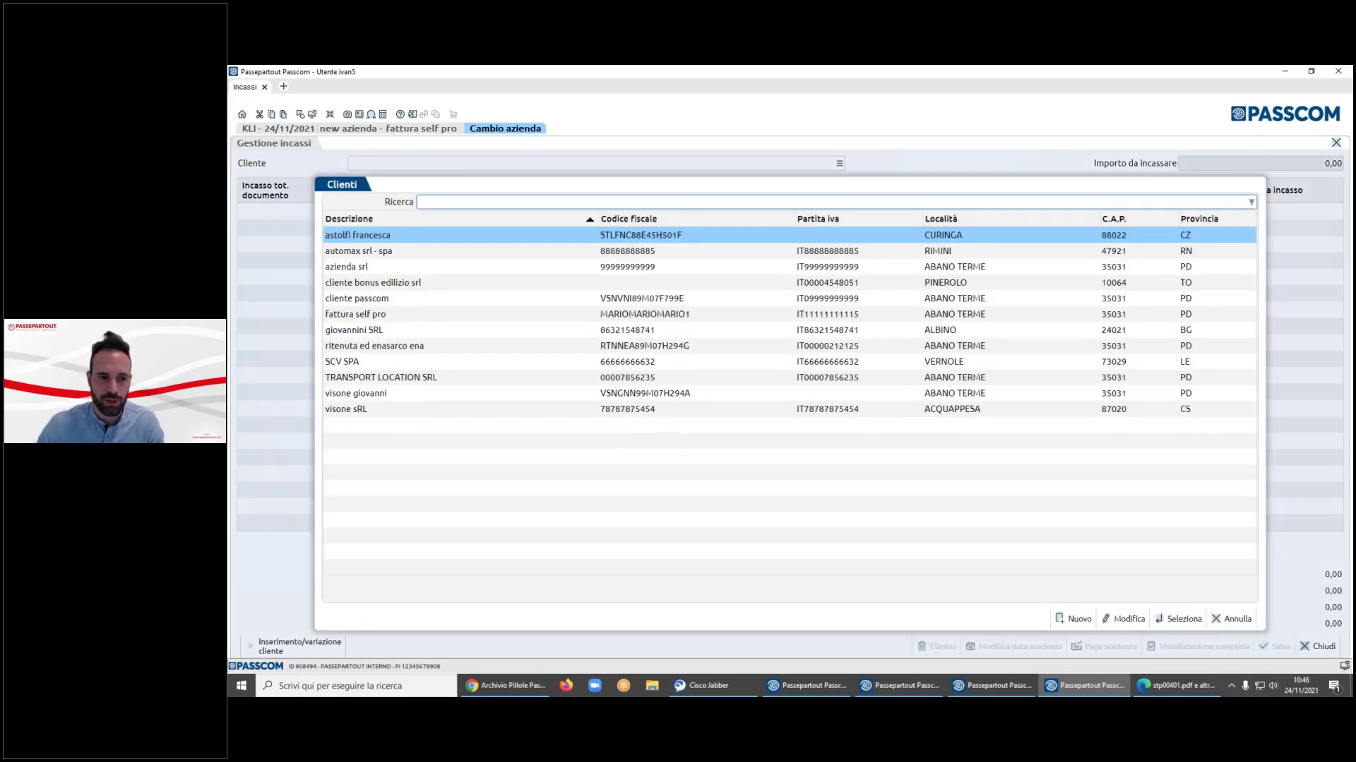
double_click(456, 263)
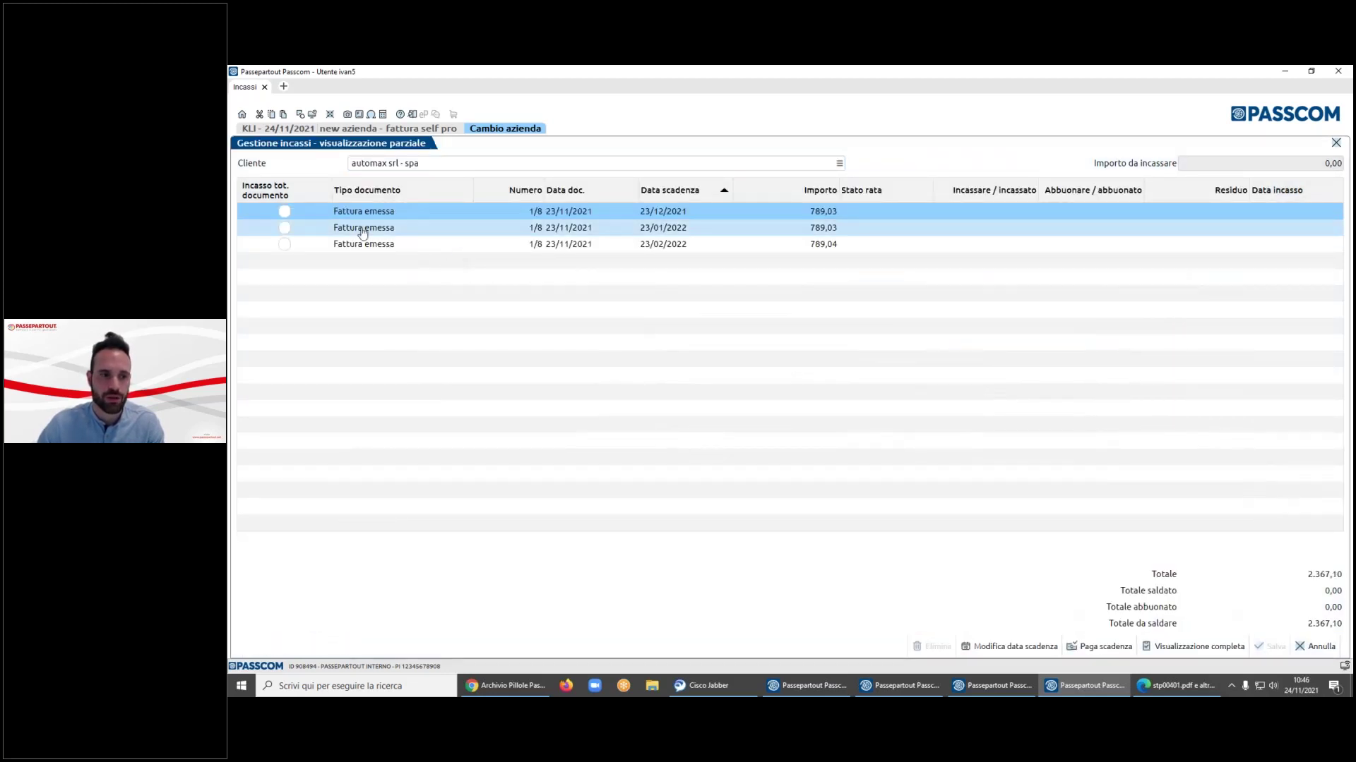
left_click(285, 216)
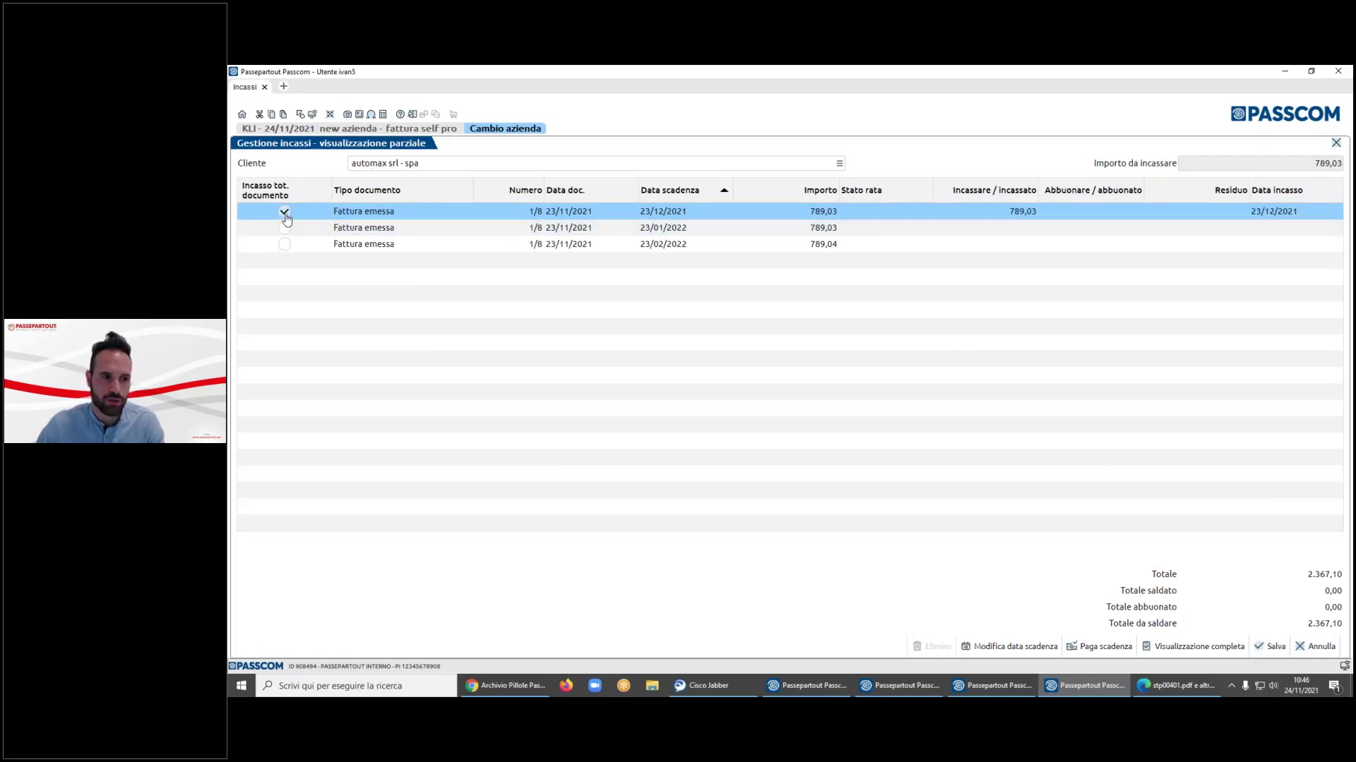
- Enter a 500,00 partial collection on the second instalment and try saving
left_click(896, 232)
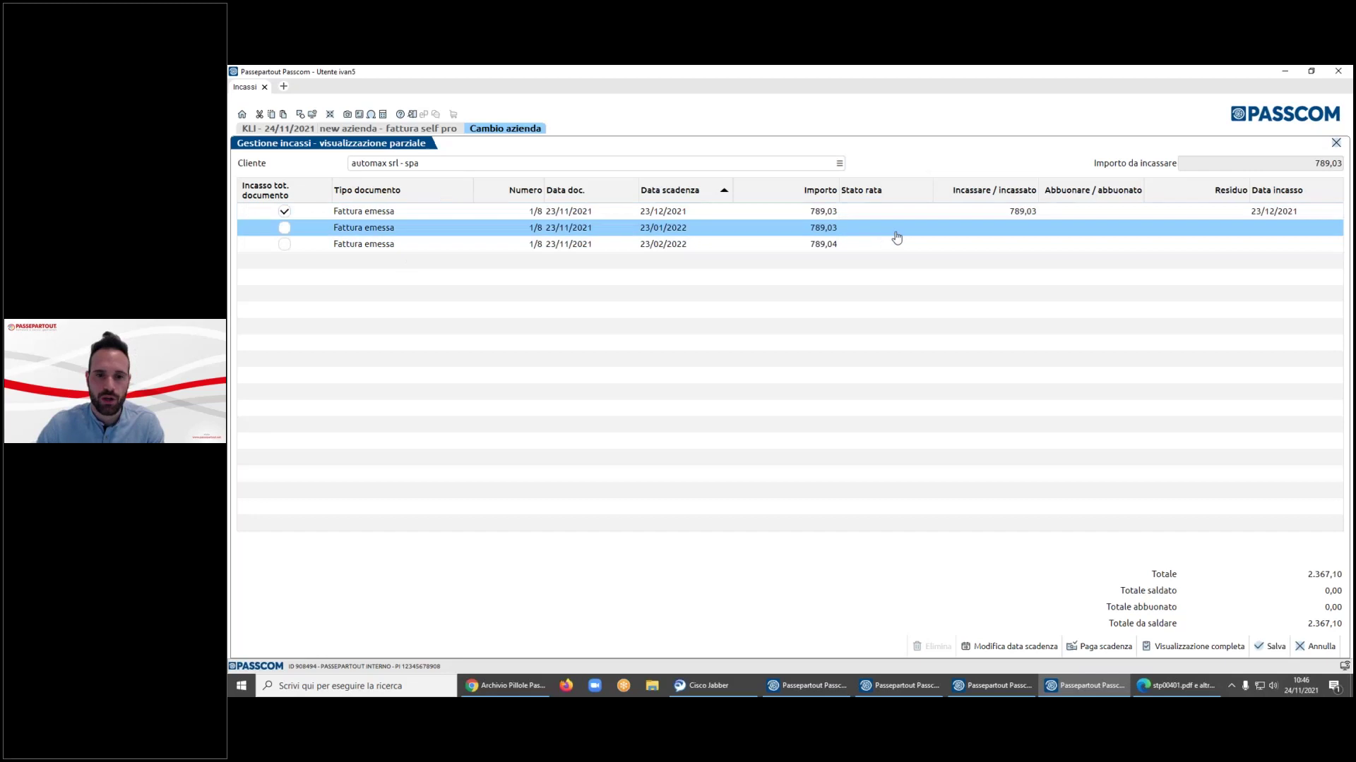
left_click(1023, 228)
left_click_drag(1023, 228, 911, 240)
type("5")
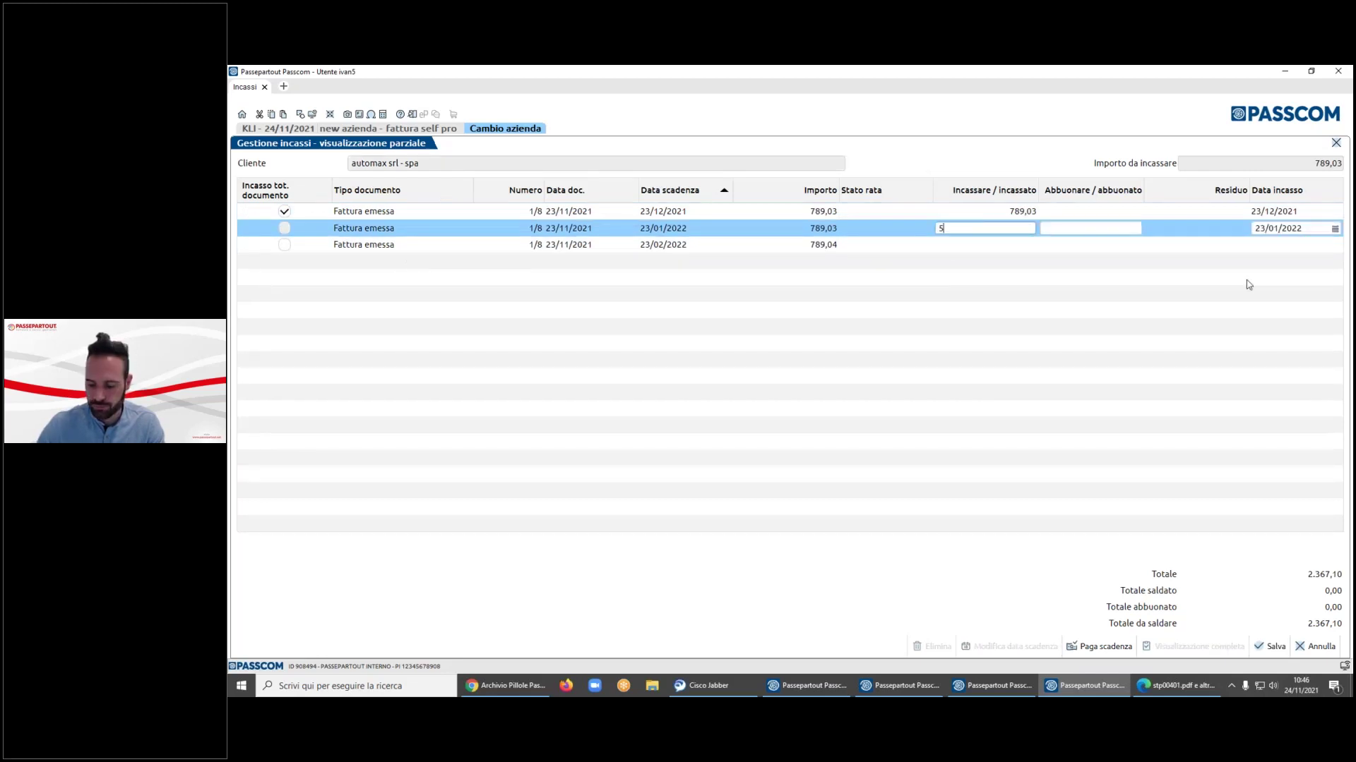
type("00")
key("Tab")
key("Tab")
key("Tab")
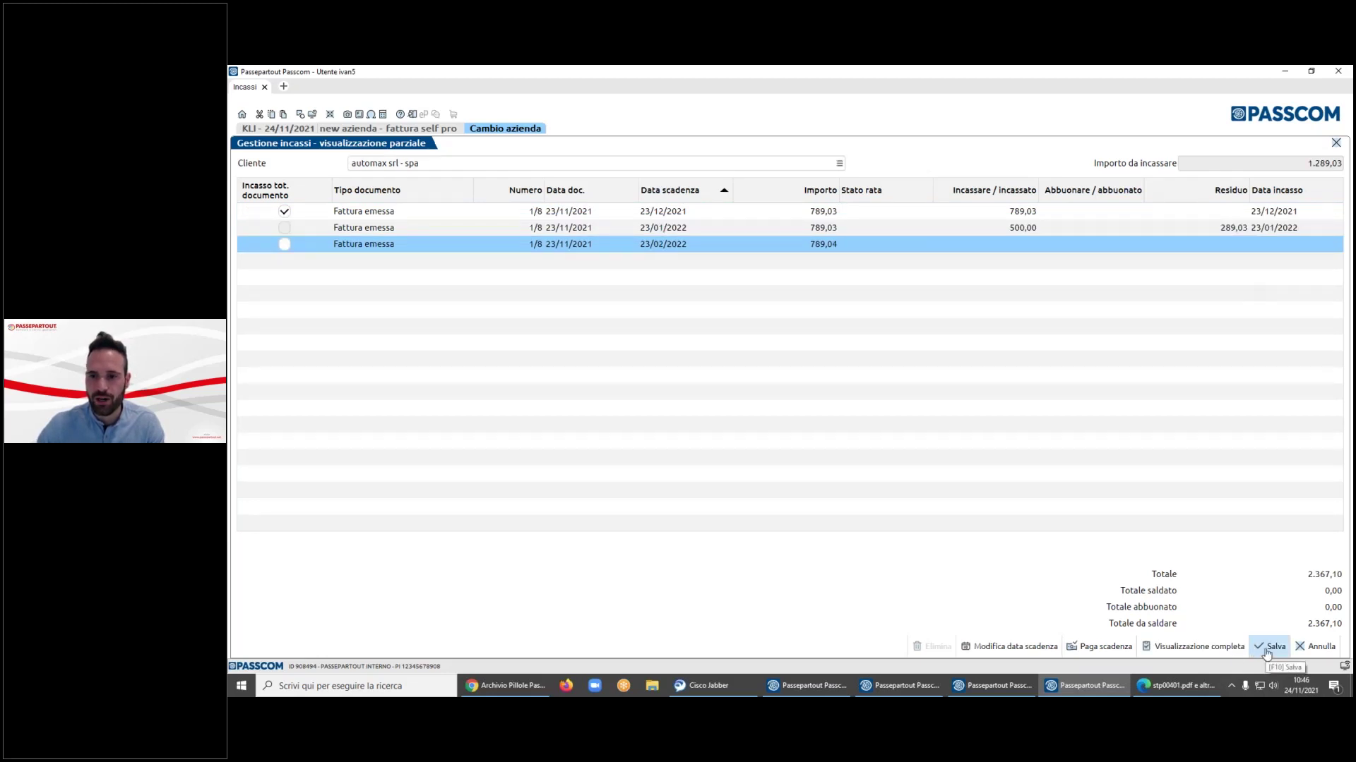
left_click(1267, 646)
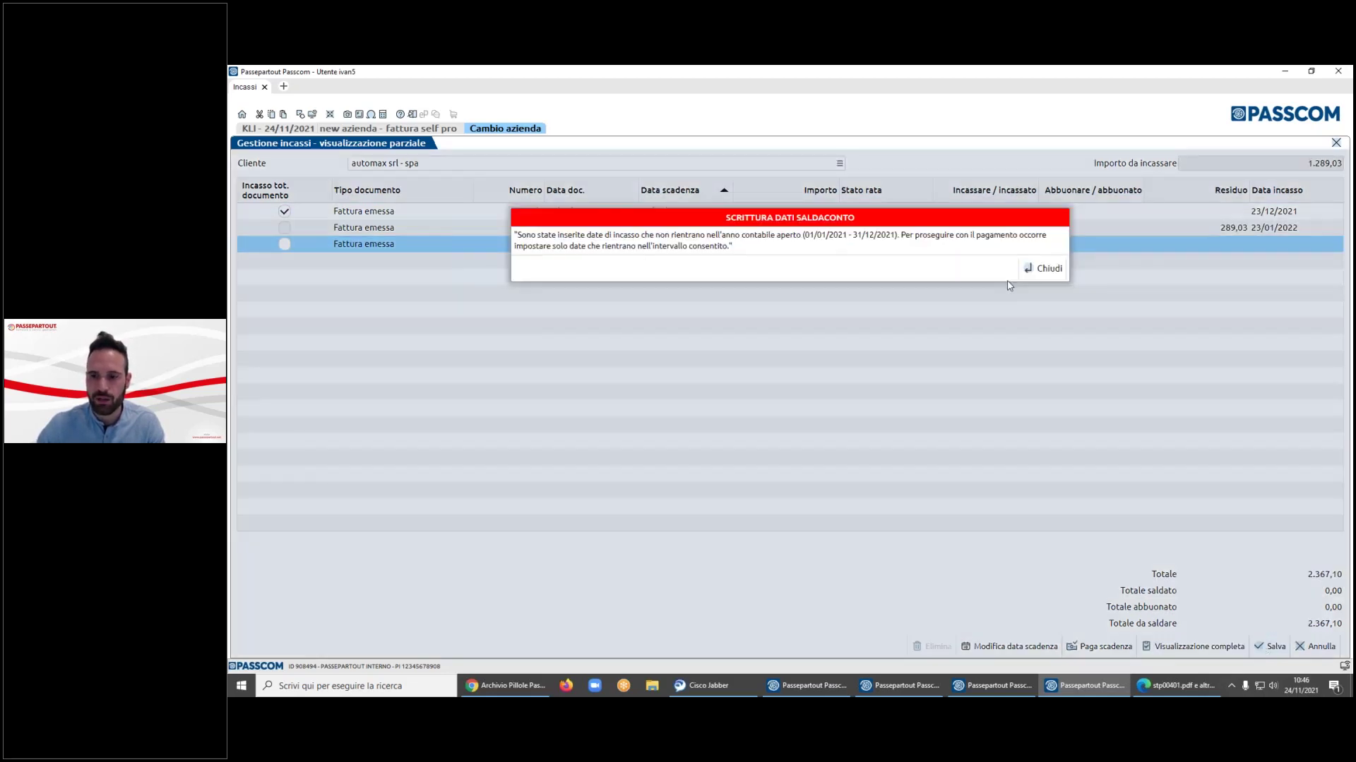
- Fix the second instalment's collection date to 31/12/2021 and save the collections
left_click(1044, 269)
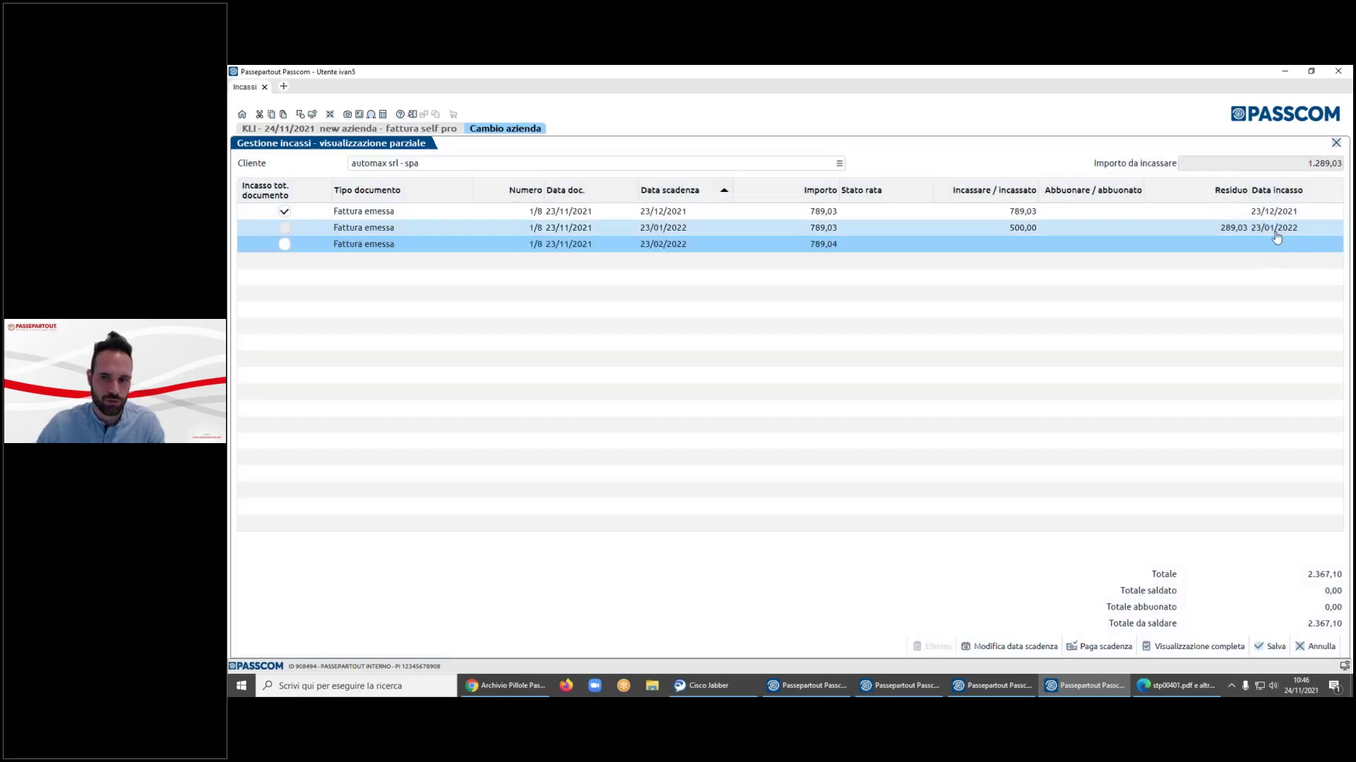
left_click(1304, 229)
key("BackSpace")
key("BackSpace")
key("BackSpace")
key("BackSpace")
key("BackSpace")
key("BackSpace")
key("BackSpace")
key("BackSpace")
key("BackSpace")
key("BackSpace")
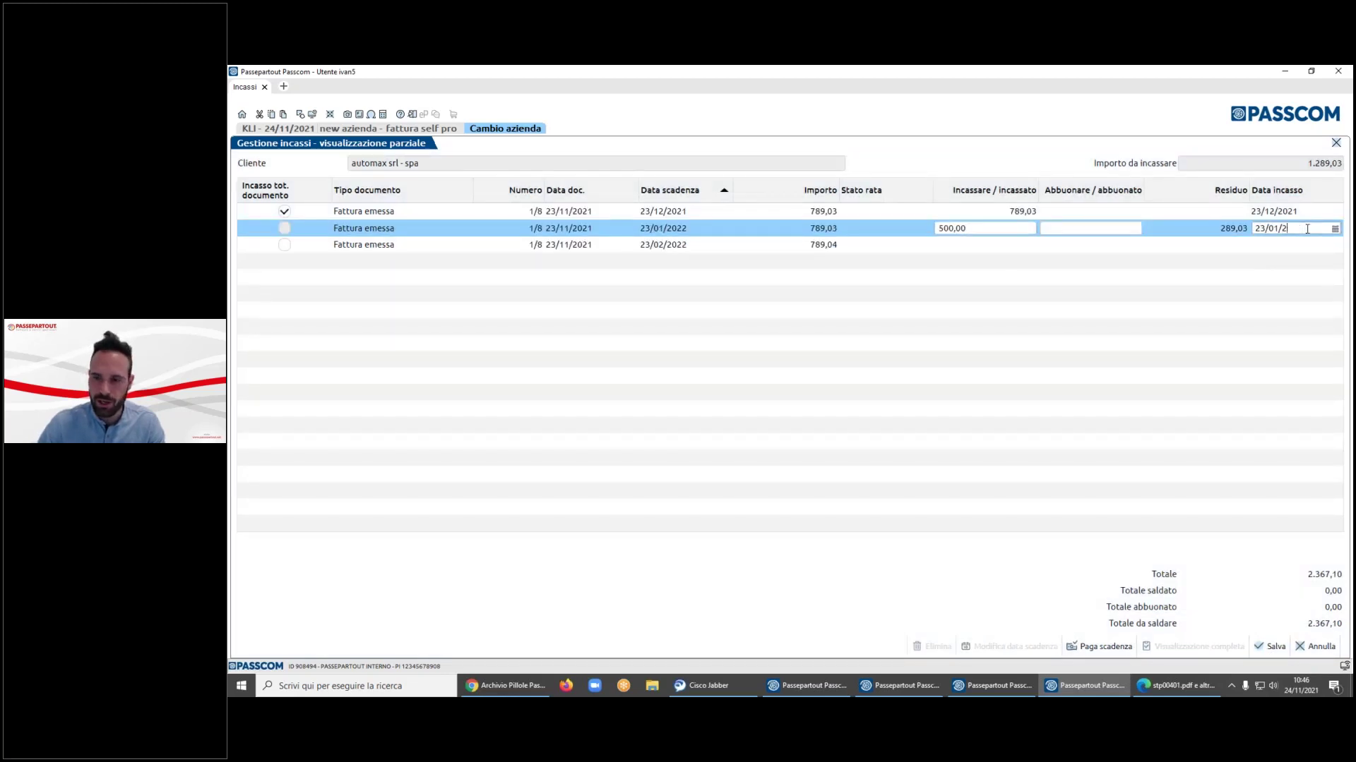
type("31/12/2021")
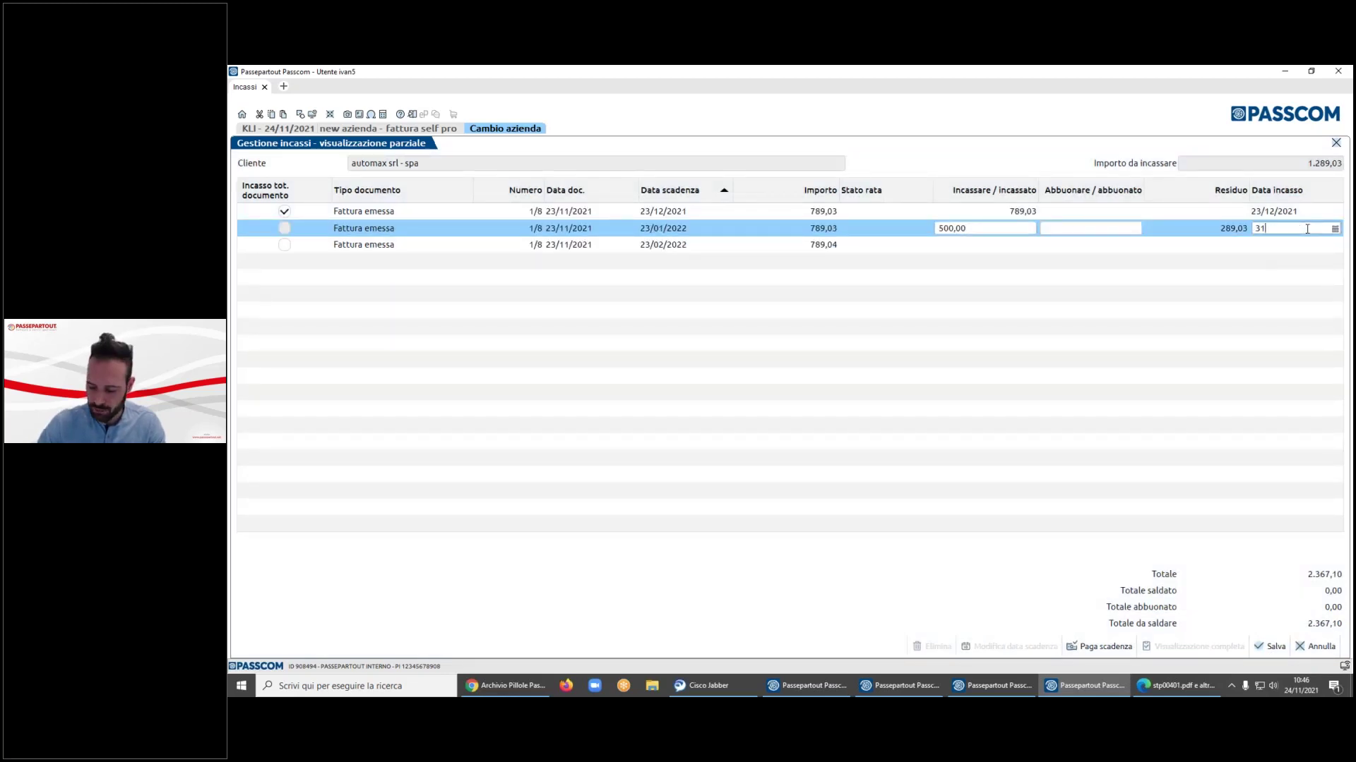
key("Return")
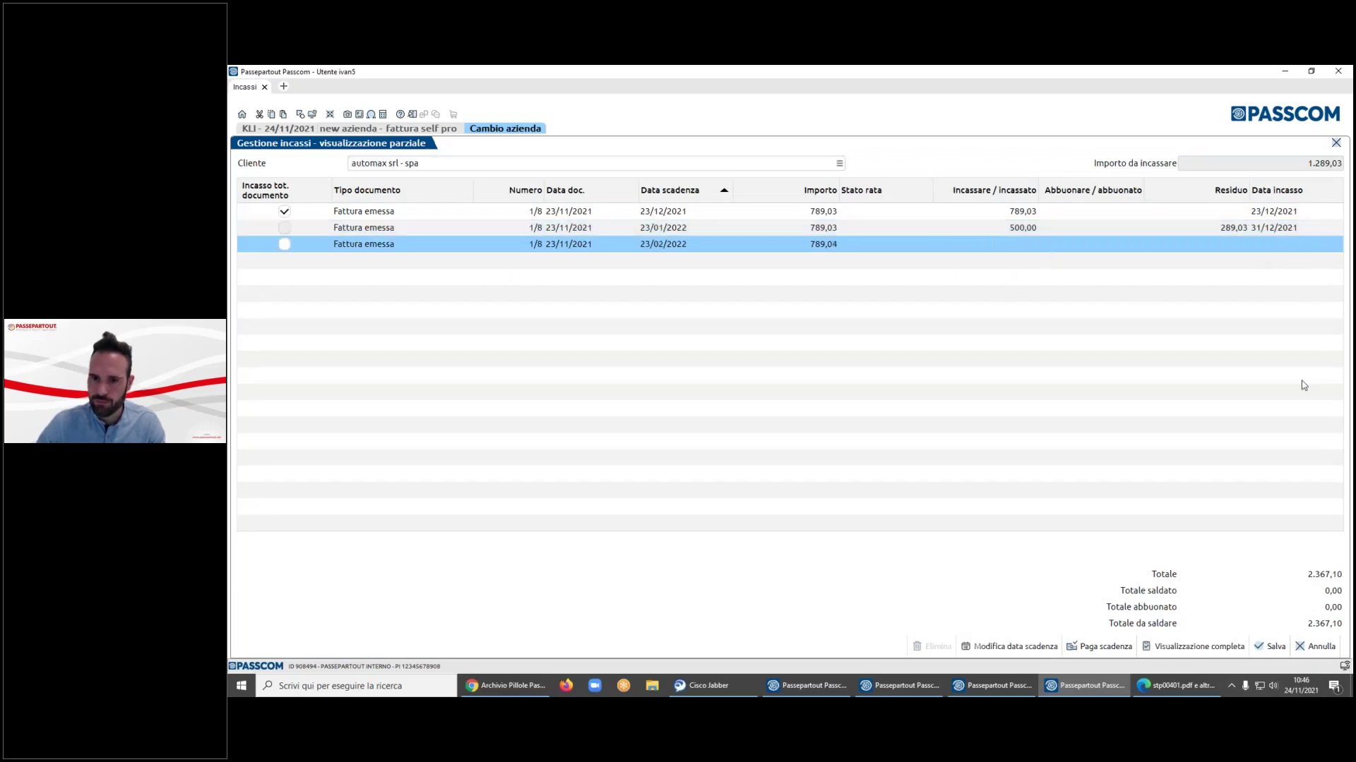
left_click(1275, 646)
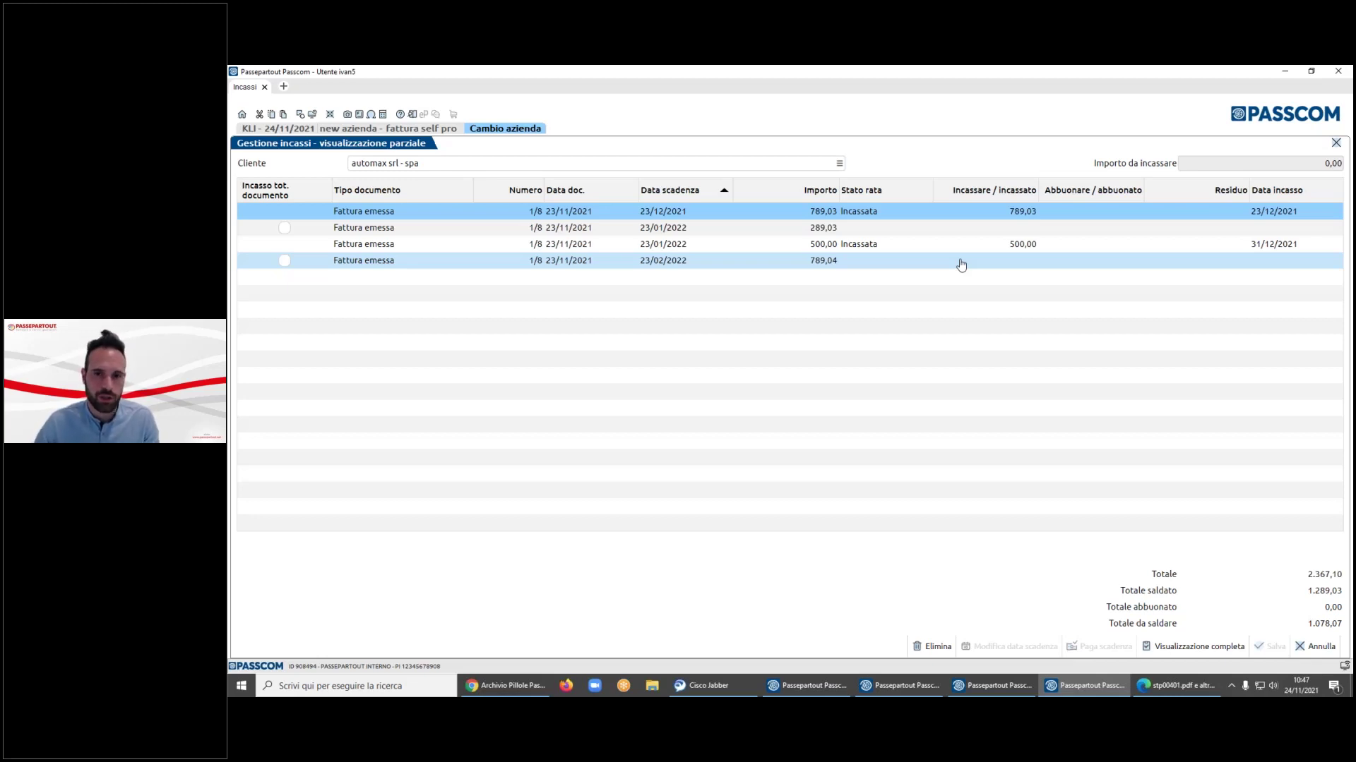
- Go home, tick Documenti già inviati al SDI in Import fatture emesse, then cancel
left_click(242, 113)
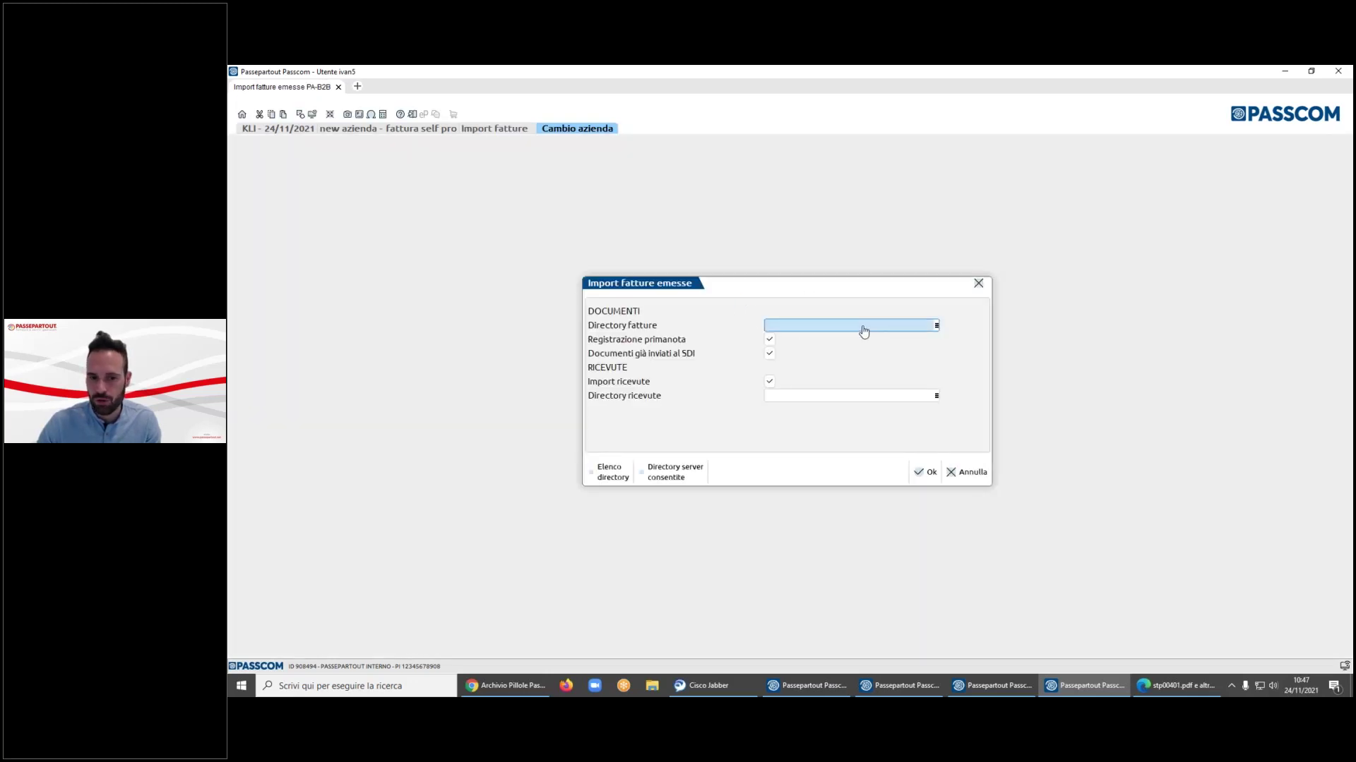
left_click(771, 353)
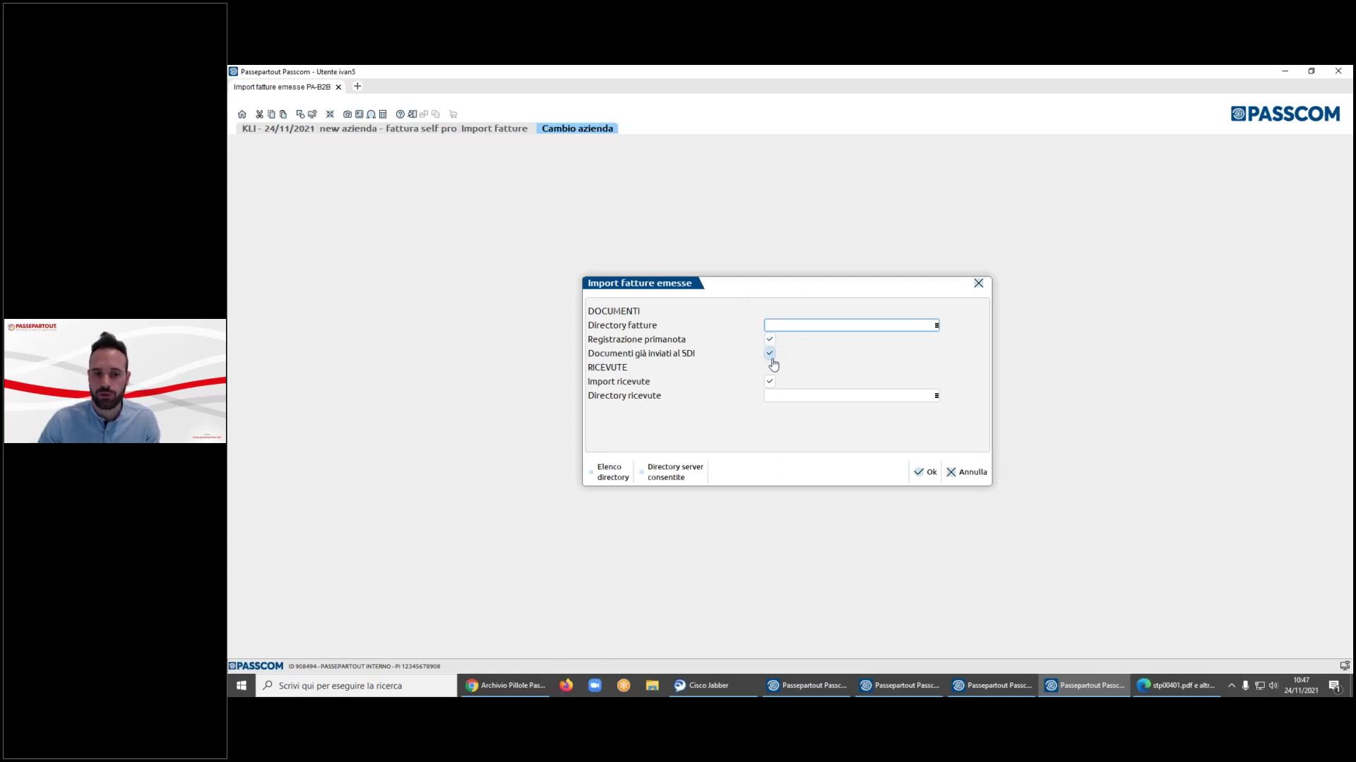
left_click(967, 472)
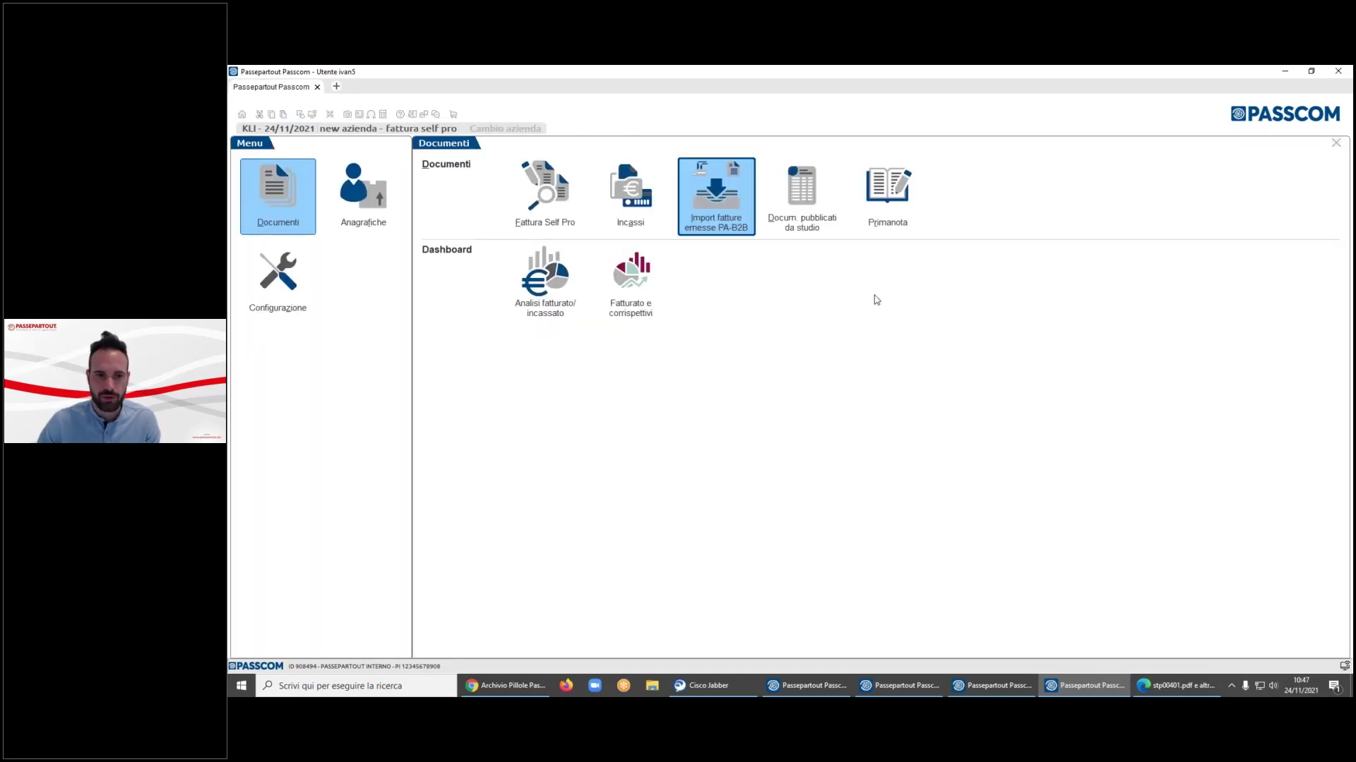
left_click(814, 212)
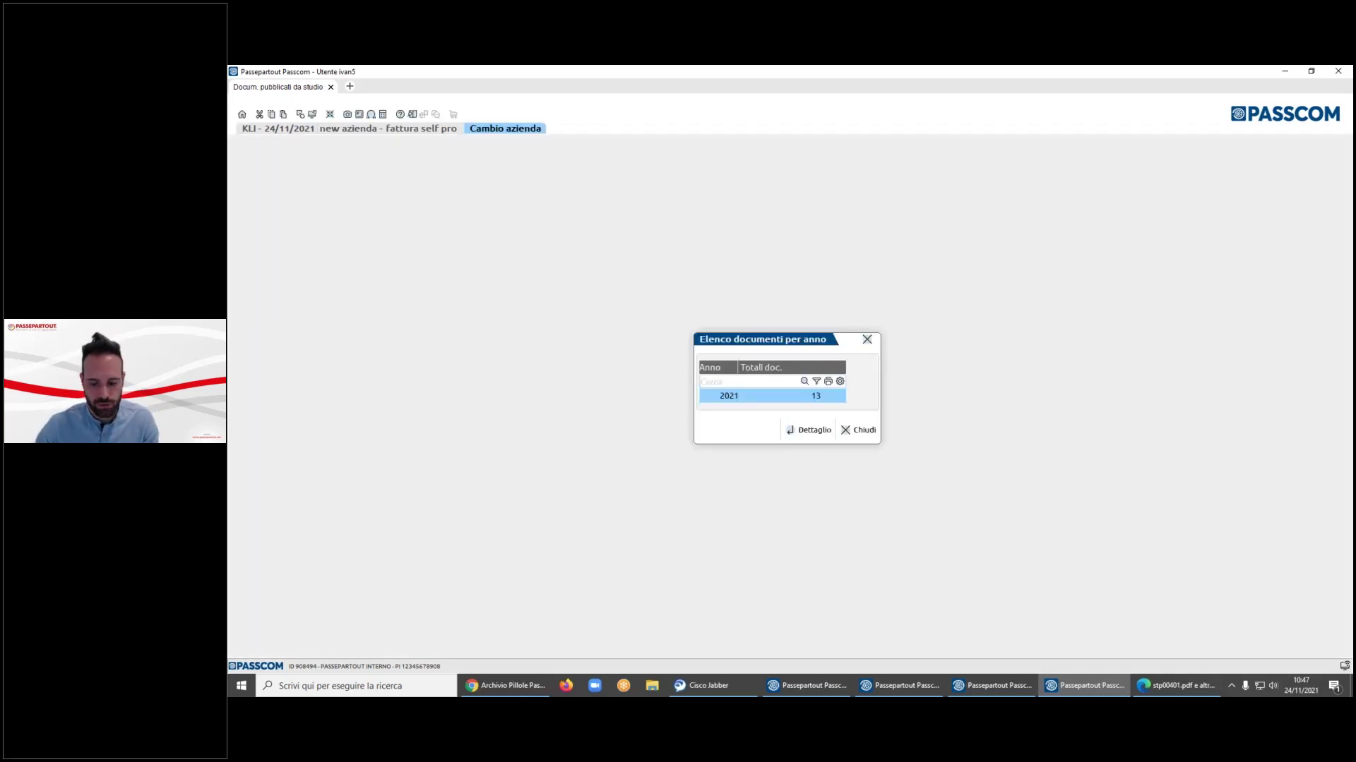
key("Return")
key("Return")
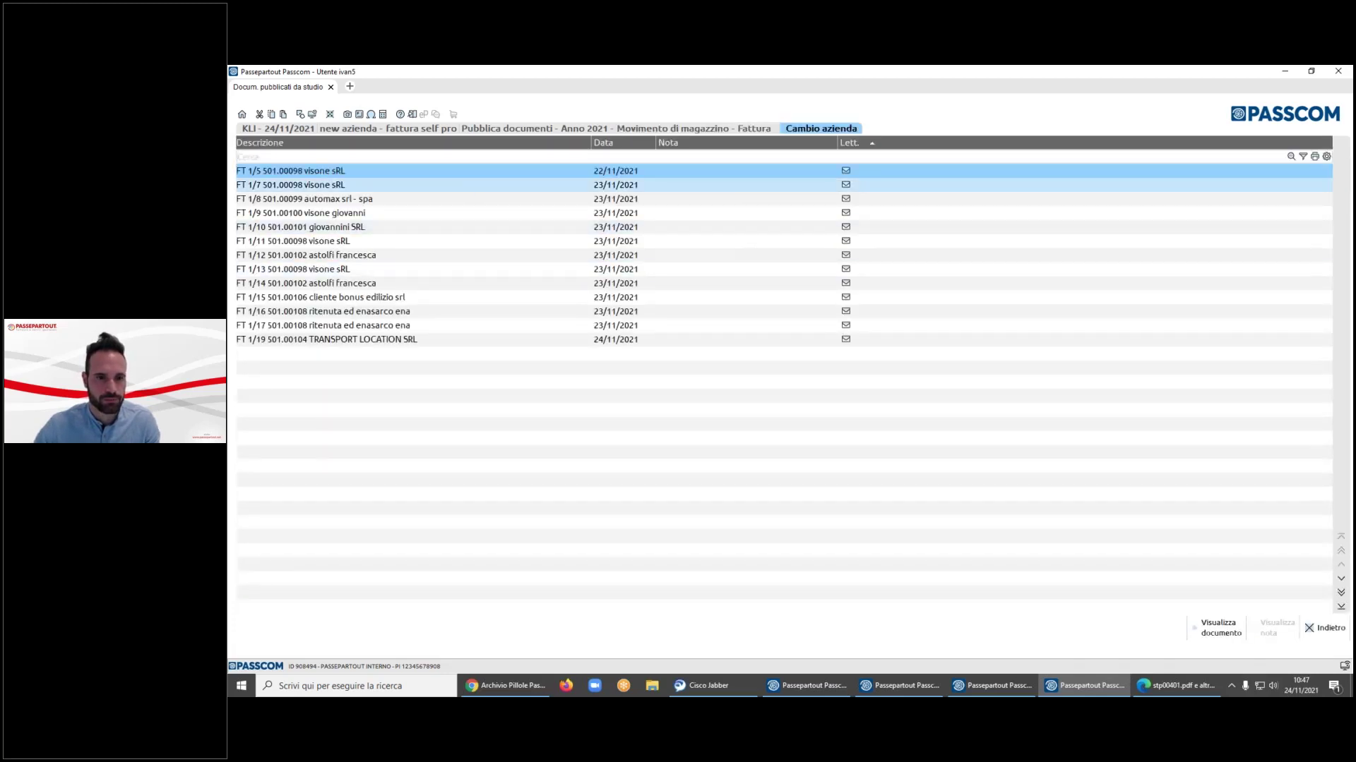
key("Escape")
key("Escape")
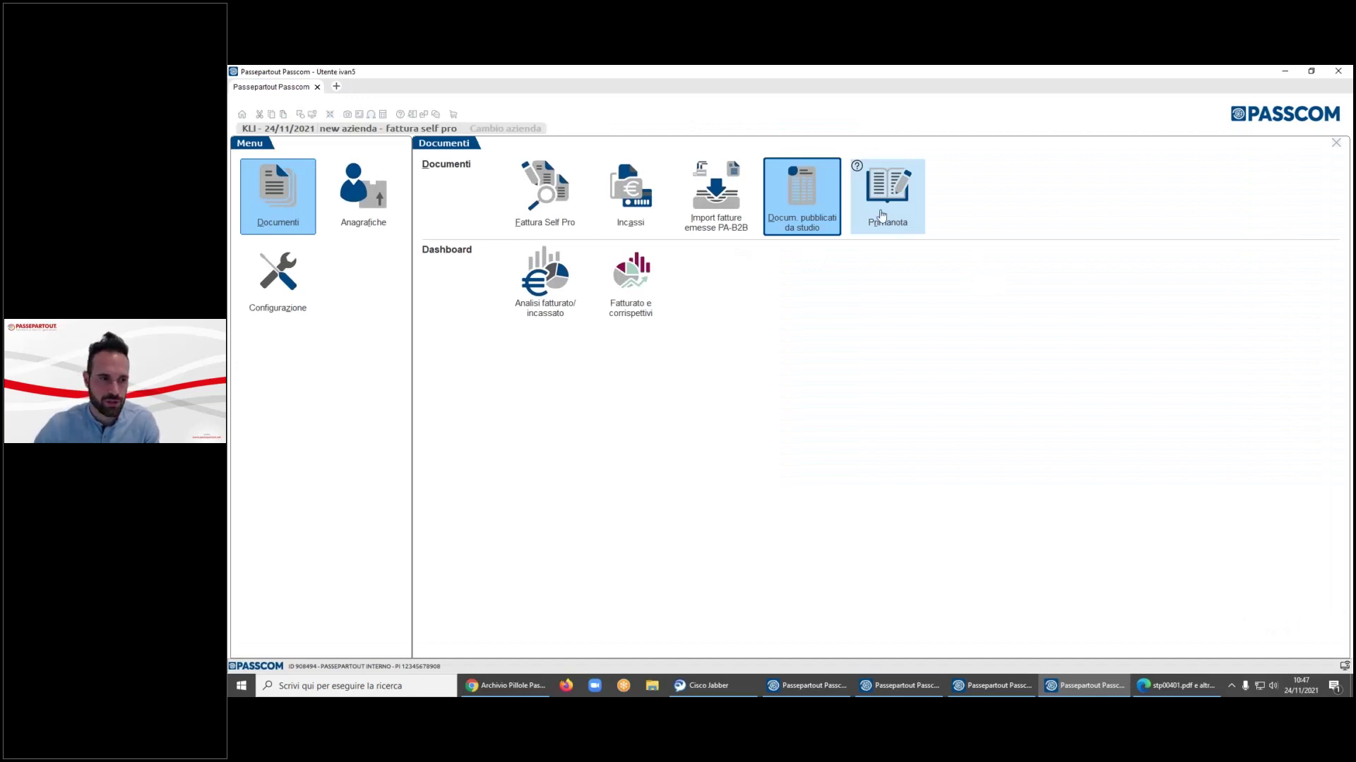
- Open the Primanota list and open registration FE 15
left_click(894, 208)
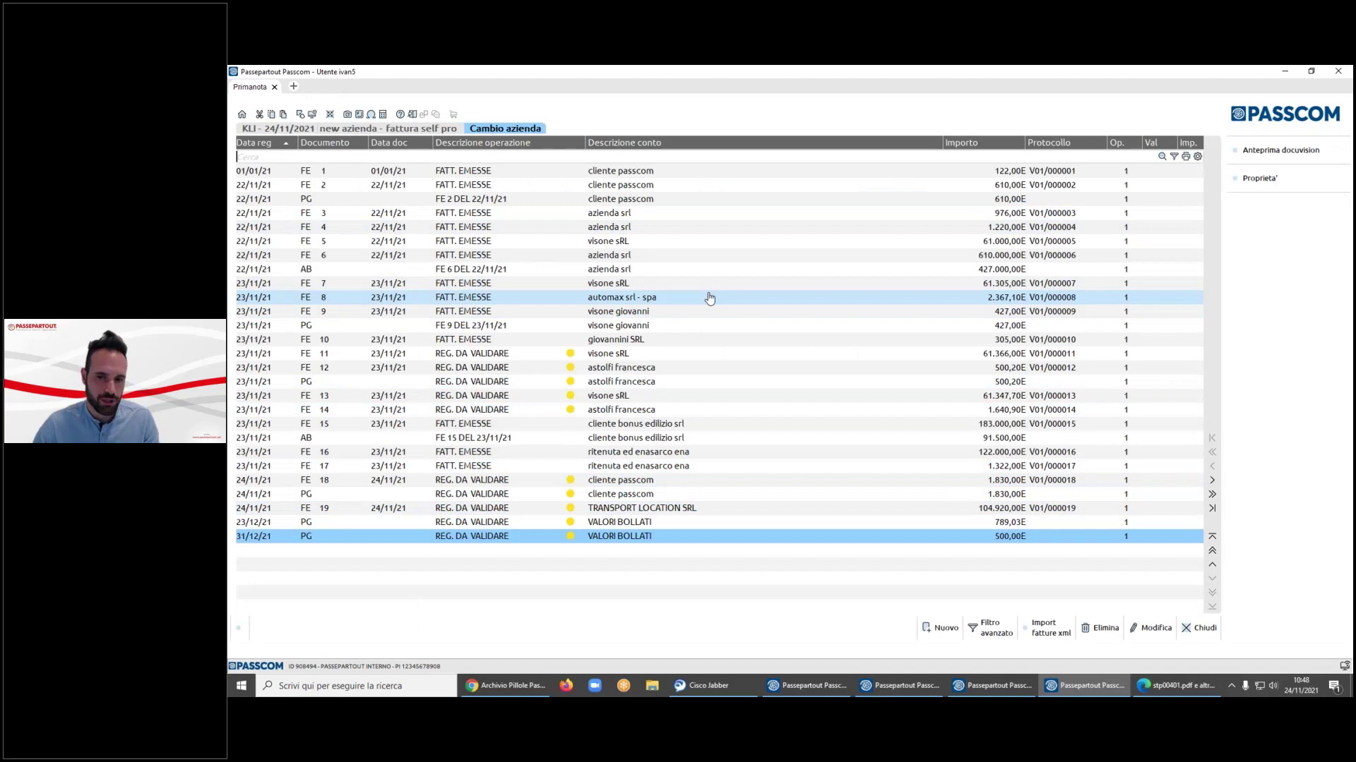
left_click(746, 484)
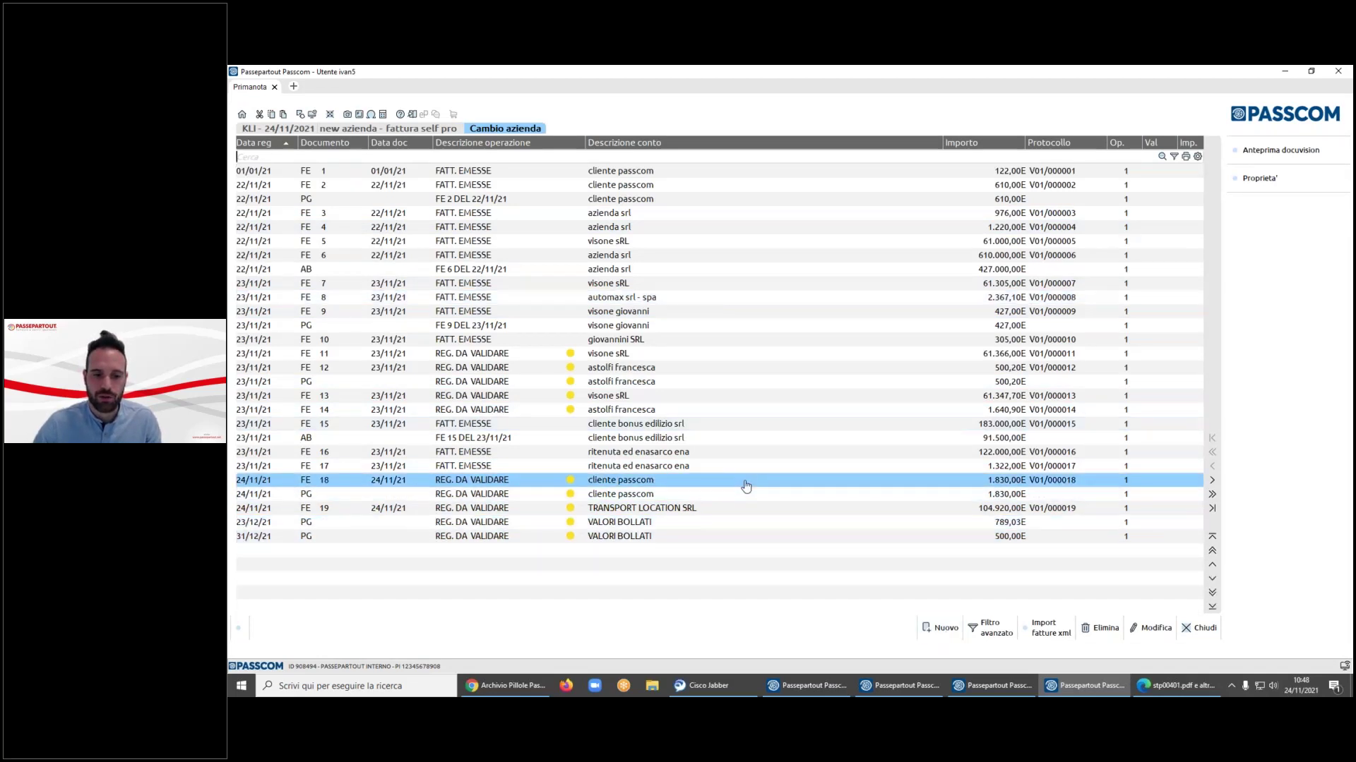
key("Up")
key("Up")
key("Up")
key("Up")
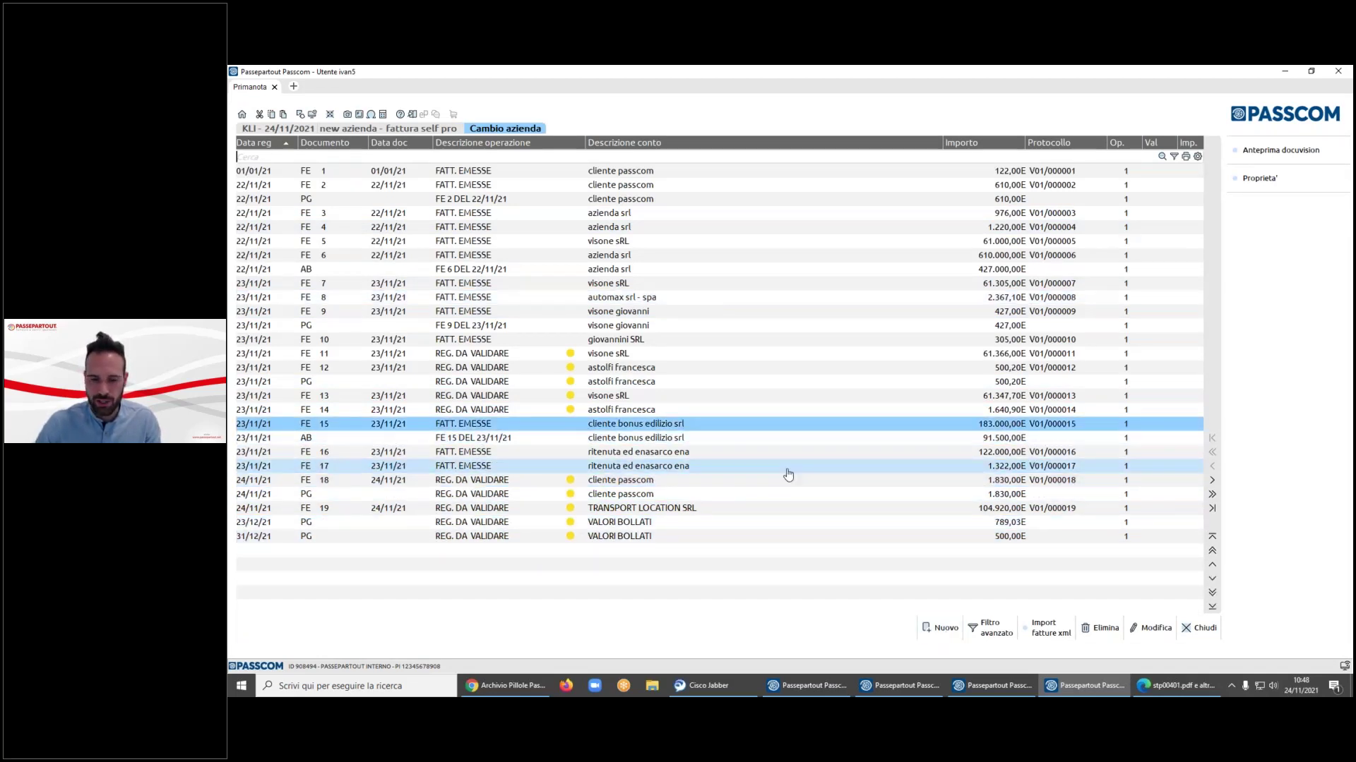
key("Return")
- Try deleting FE 15, accept the not-cancellable refusal, and return to the list
key("shift+F3")
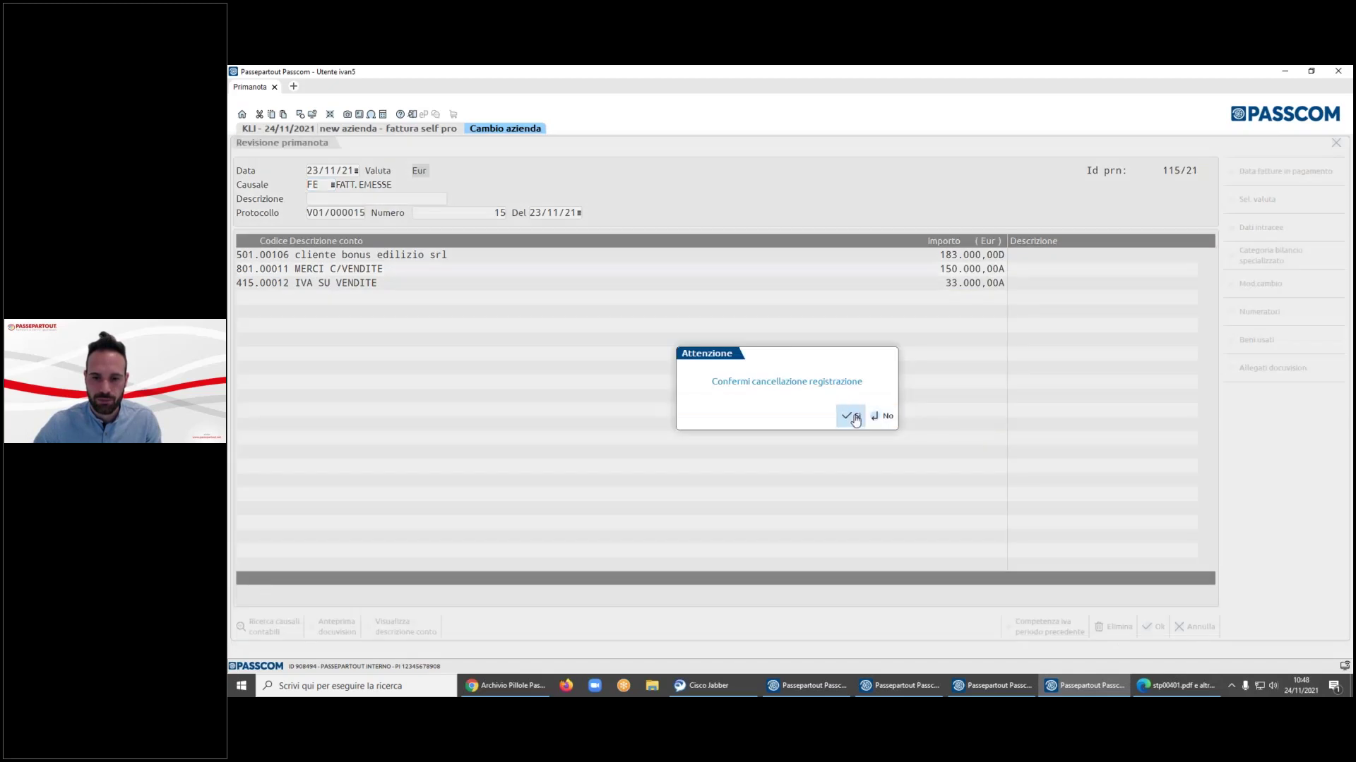
left_click(855, 420)
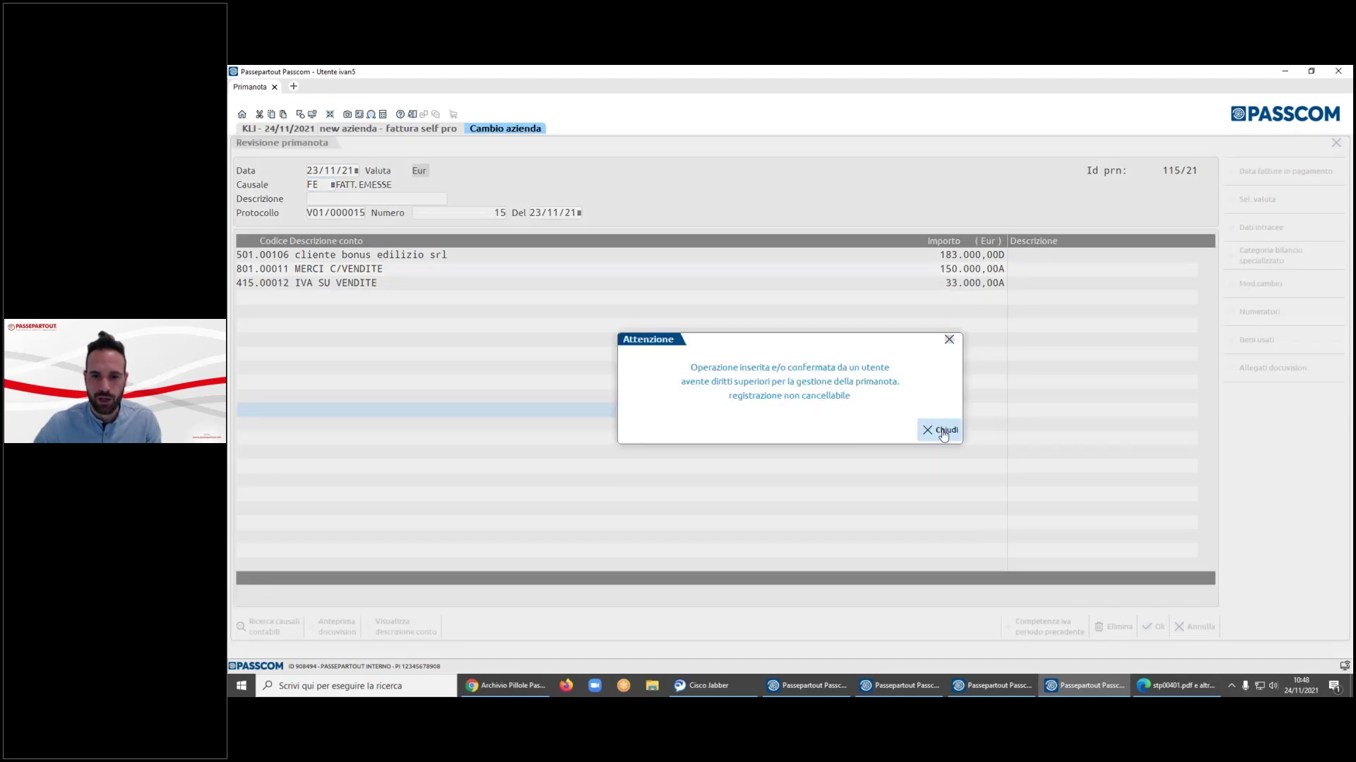
left_click(943, 432)
left_click(1193, 627)
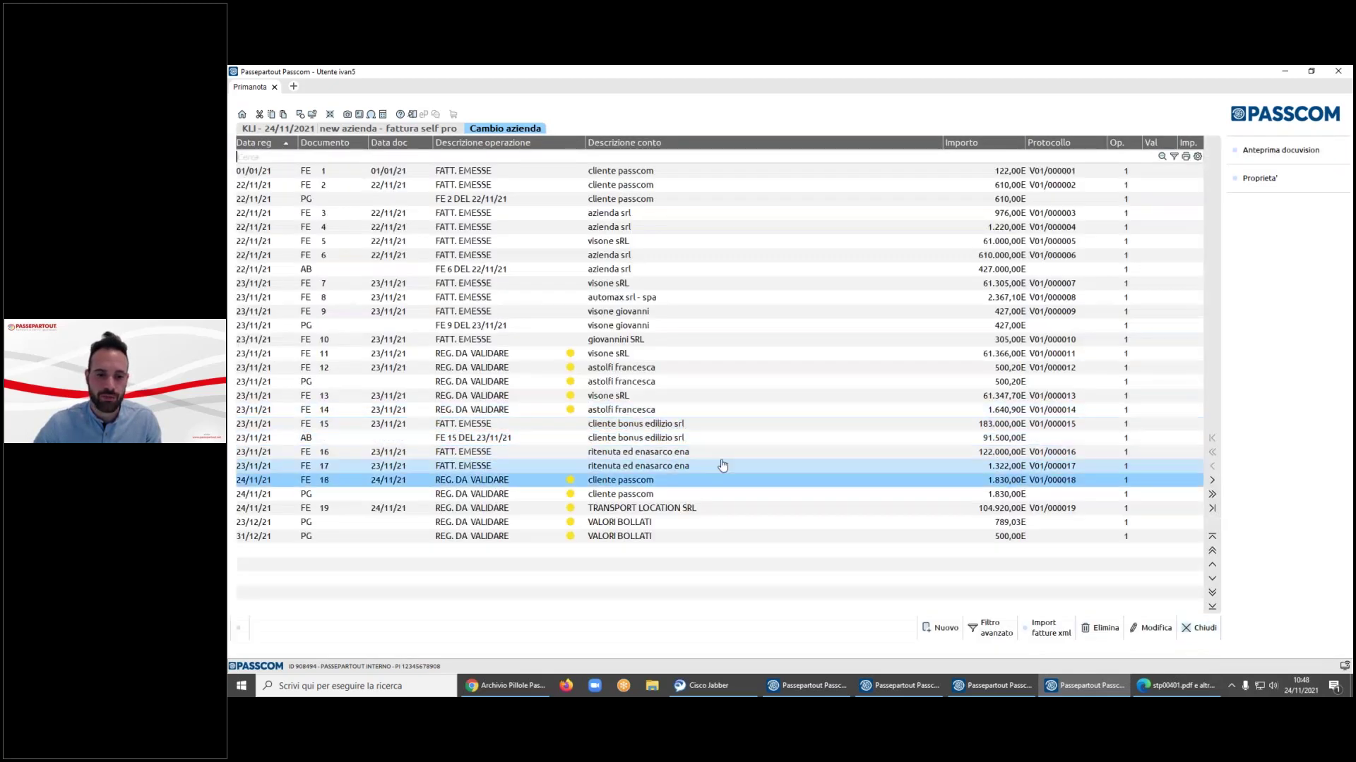
left_click(636, 536)
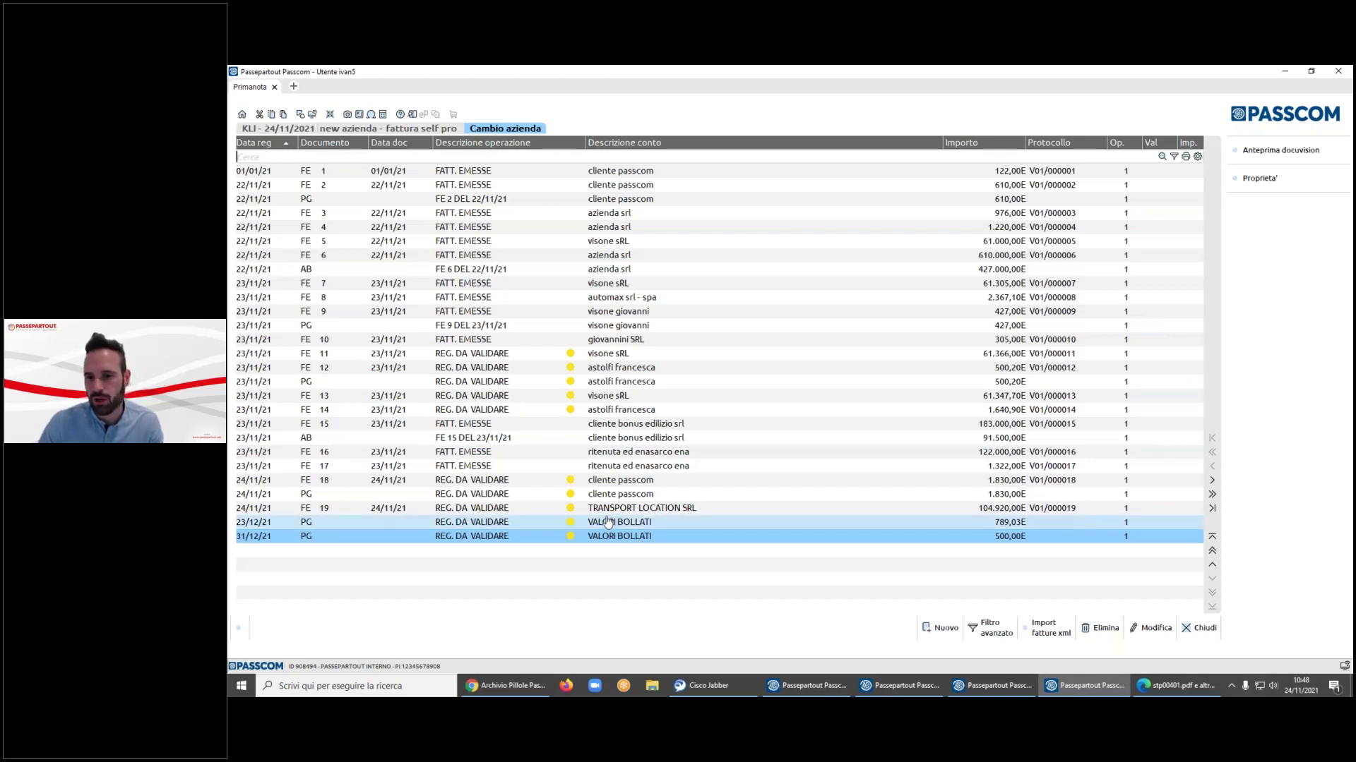
- Start a new GIROCONTO (GR) primanota registration, then abandon it without saving
left_click(940, 628)
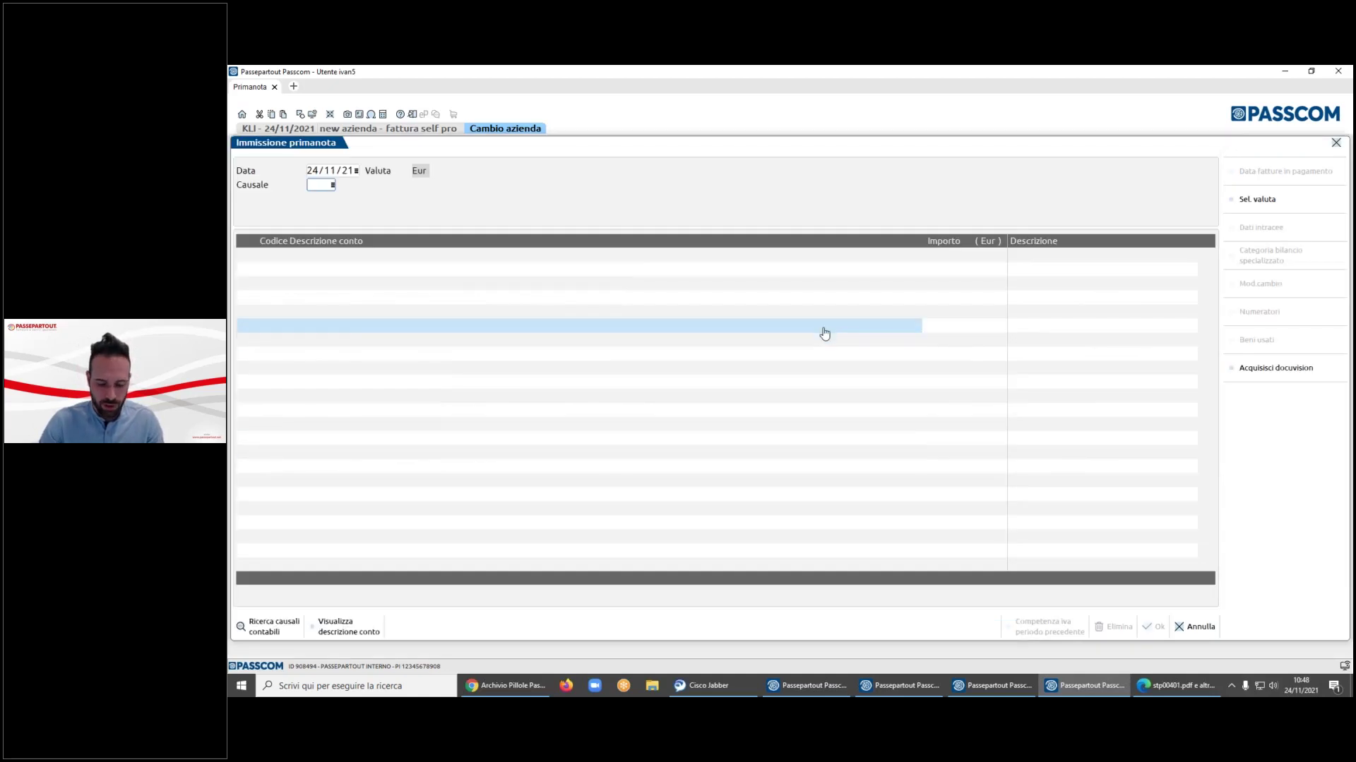
type("GR")
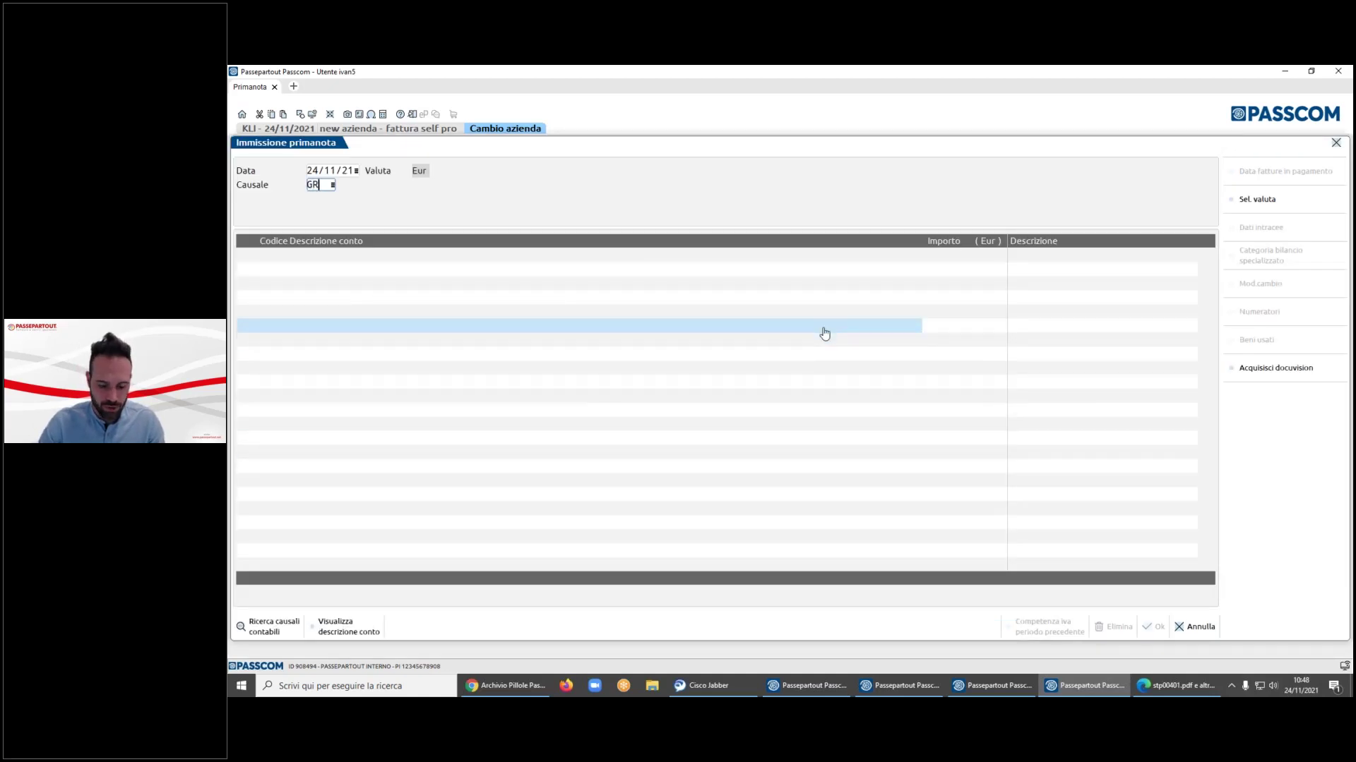
key("Return")
key("Return")
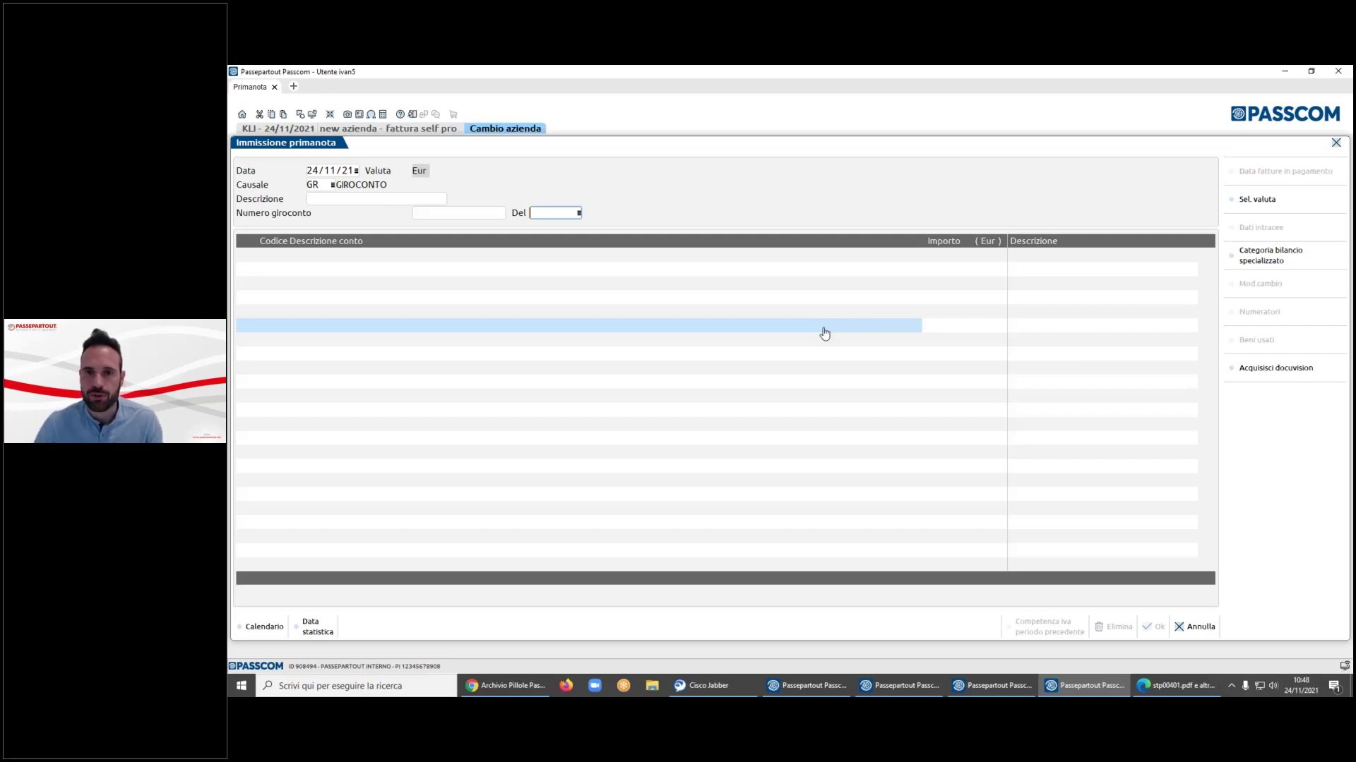
key("Escape")
left_click(847, 415)
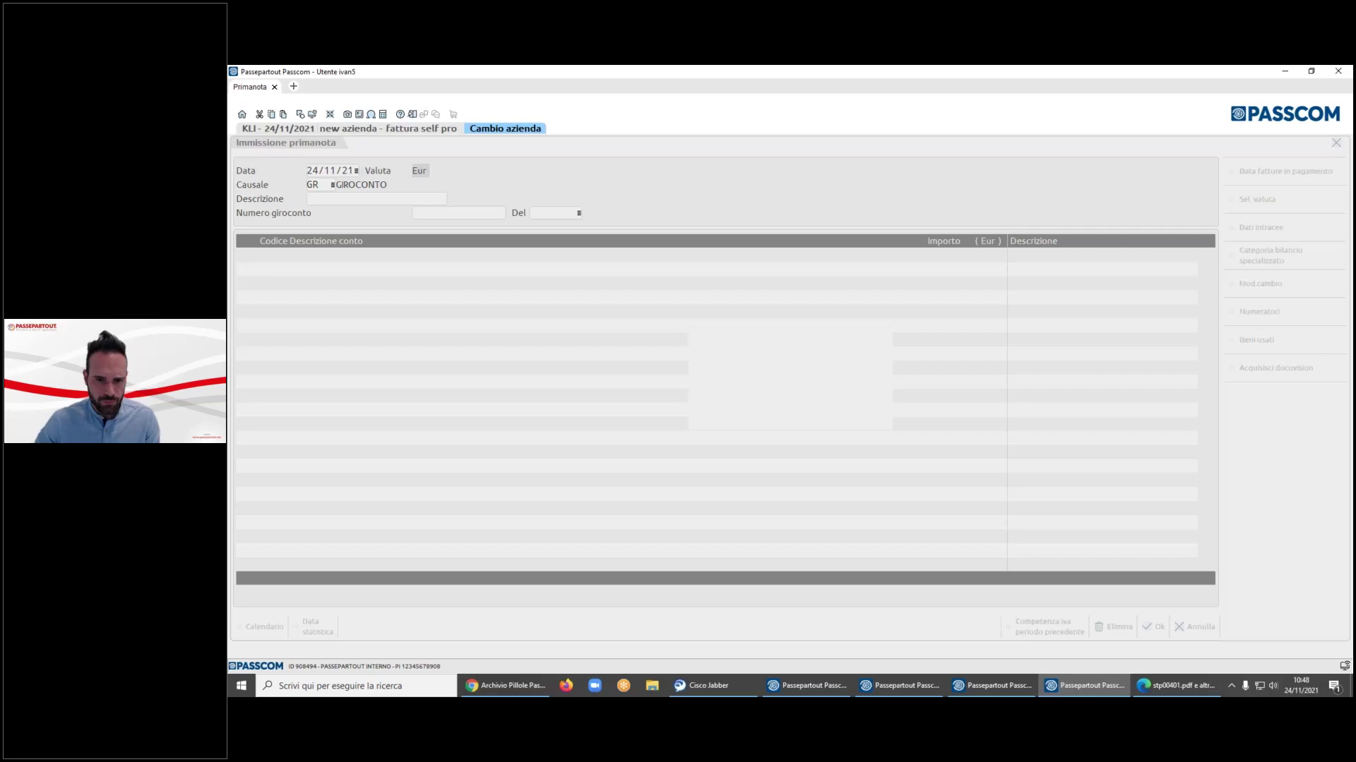
- Move to the FE 19 registration, start a FATT. RICEV. (FR) registration, then exit without saving
key("Up")
key("Up")
key("Up")
key("Up")
key("Down")
key("Down")
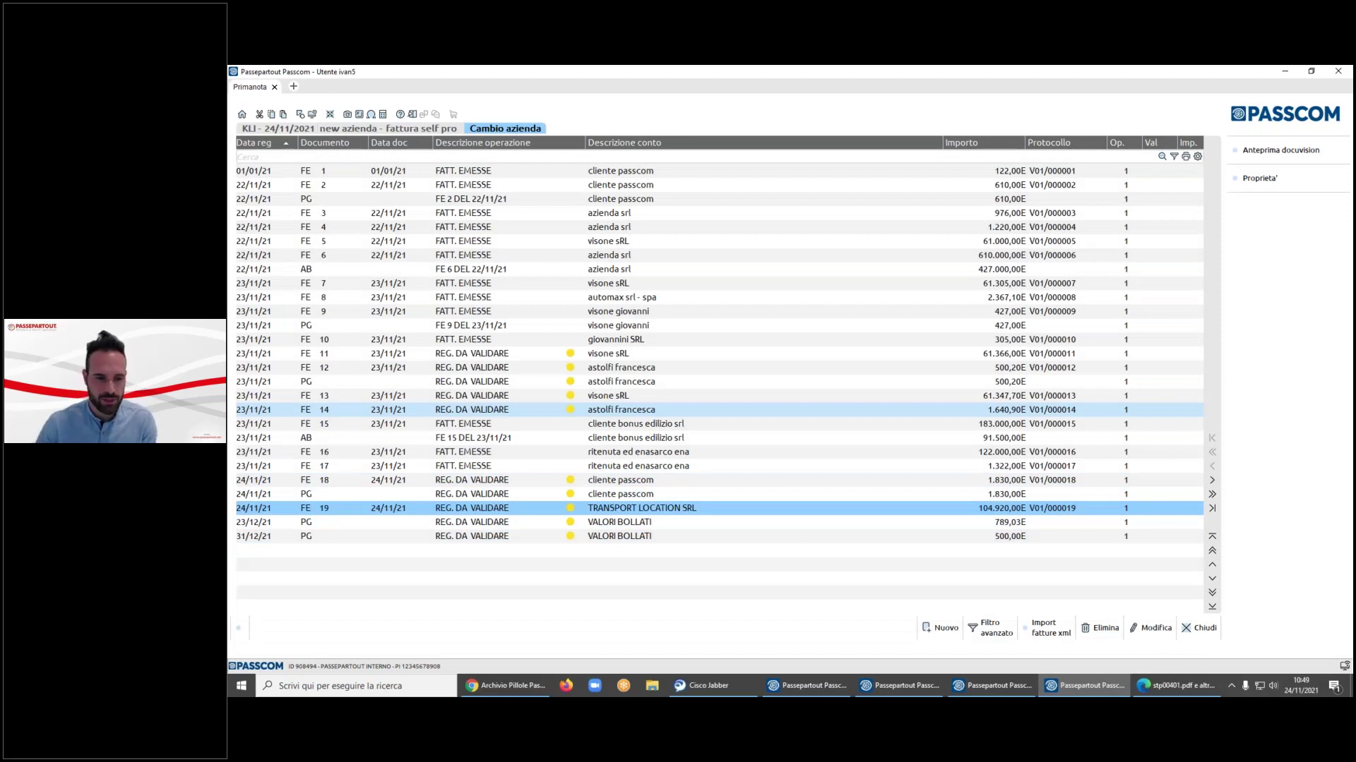
left_click(940, 628)
type("FR")
key("Return")
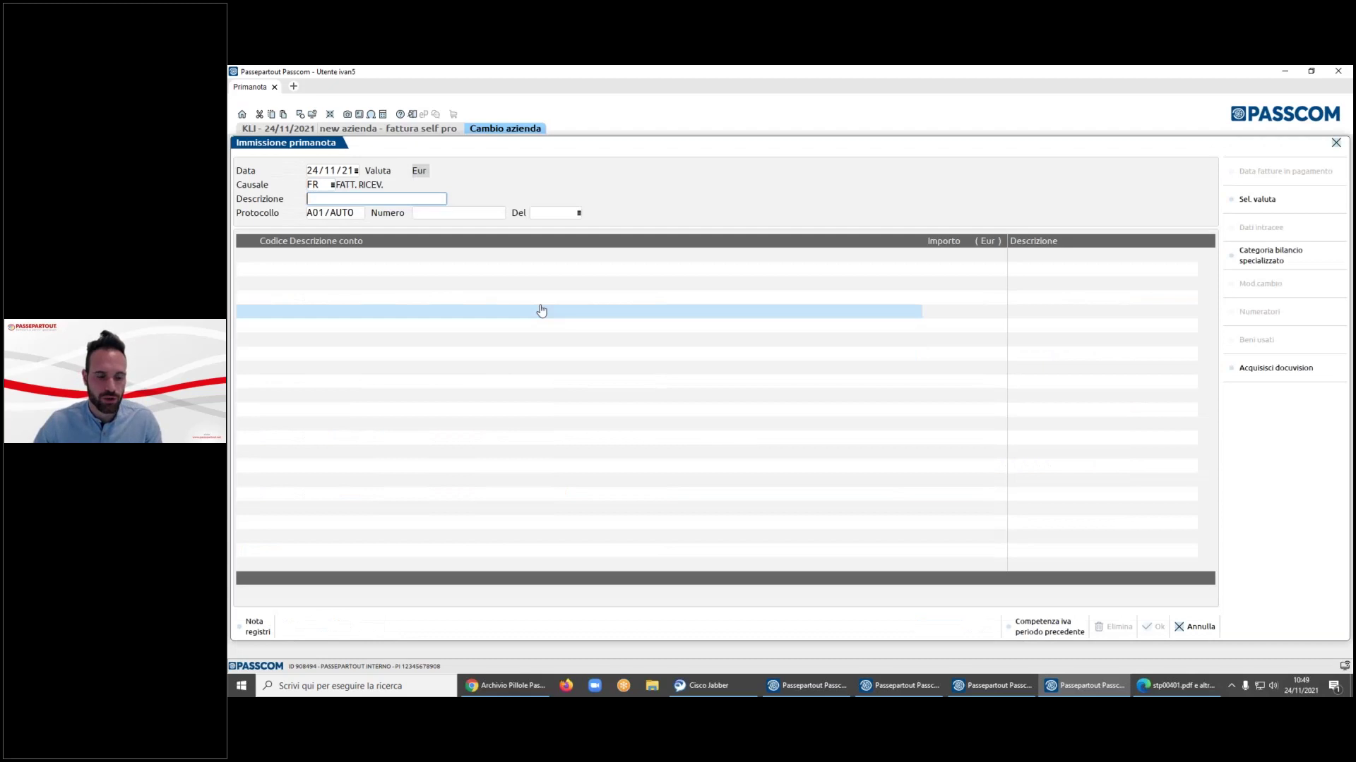
key("Escape")
left_click(850, 408)
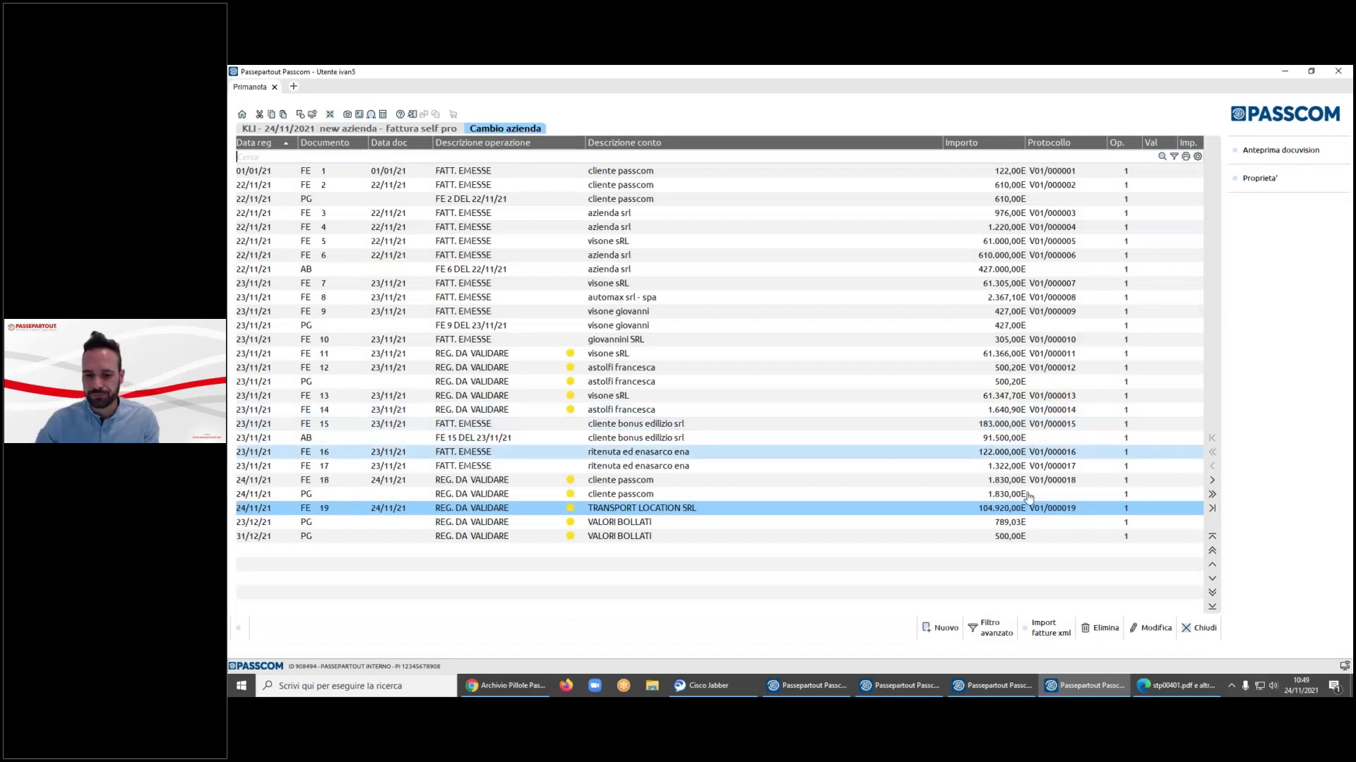
- Close the Primanota list and launch Analisi fatturato/incassato from the Documenti menu
left_click(1199, 630)
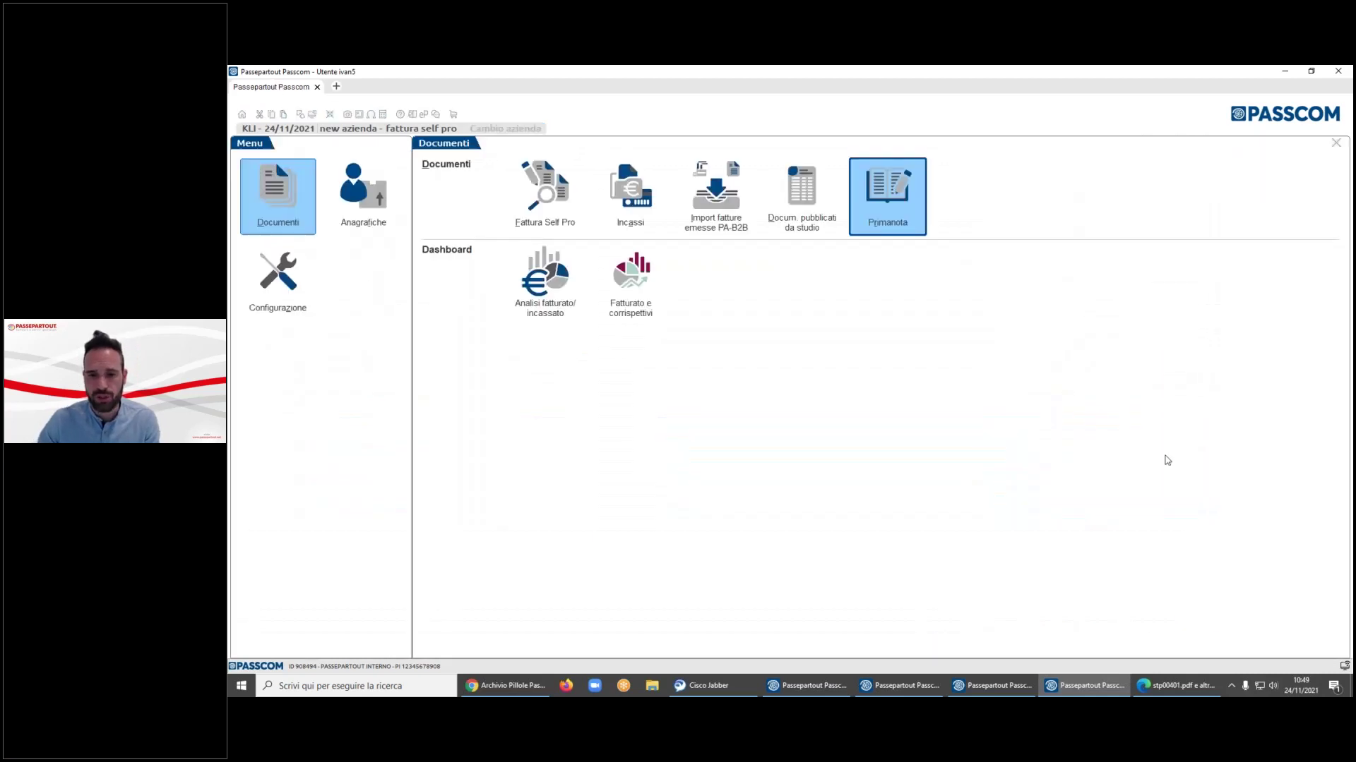
key("Left")
key("Left")
key("Left")
key("Left")
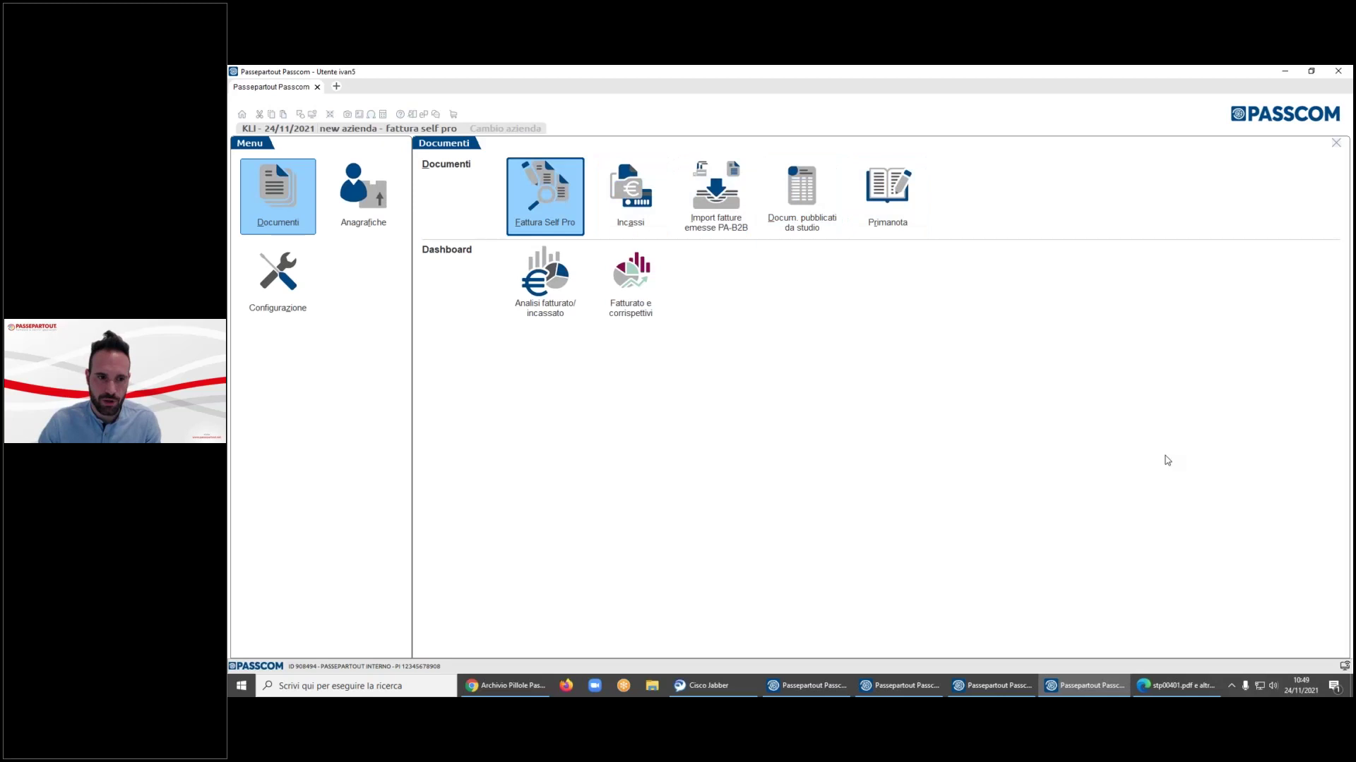
key("Down")
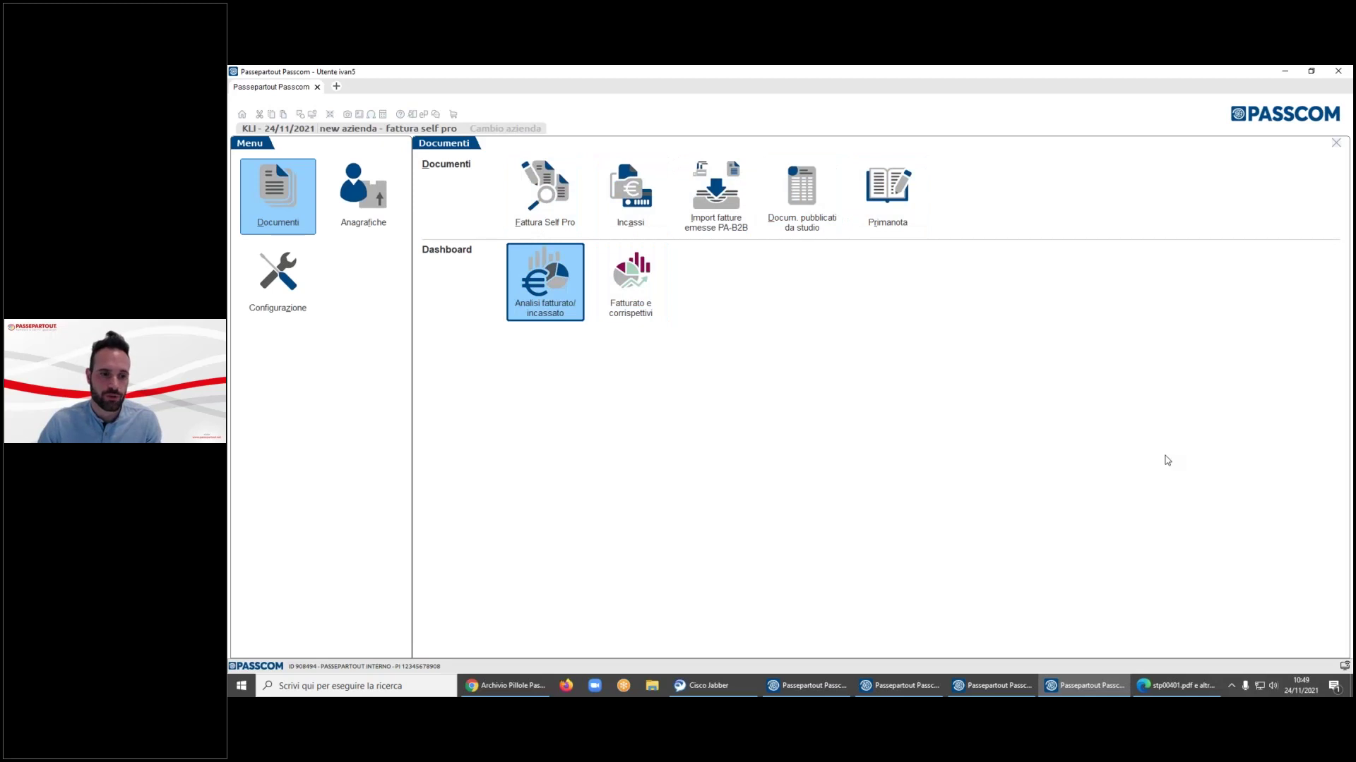
key("Return")
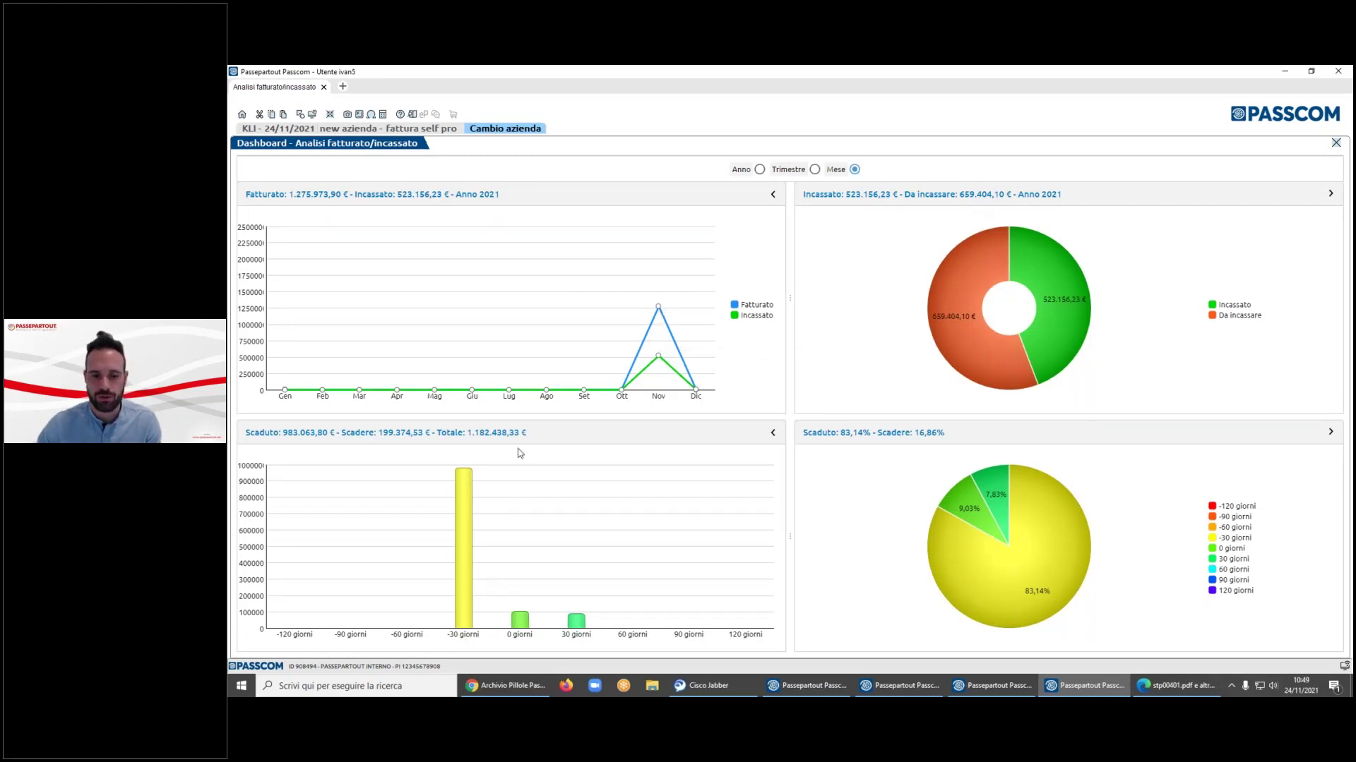
- Group the invoiced versus collected charts by Trimestre, then by Anno
mouse_move(471, 502)
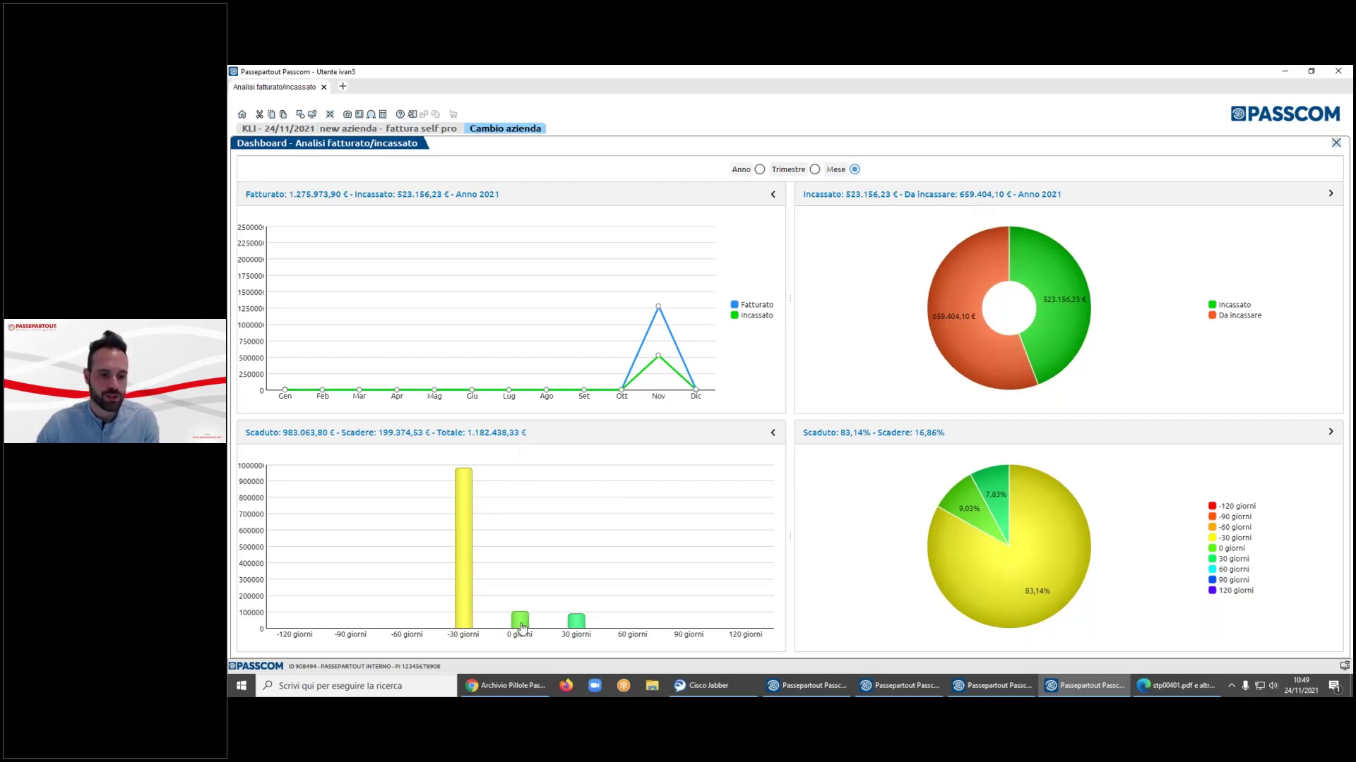
mouse_move(522, 627)
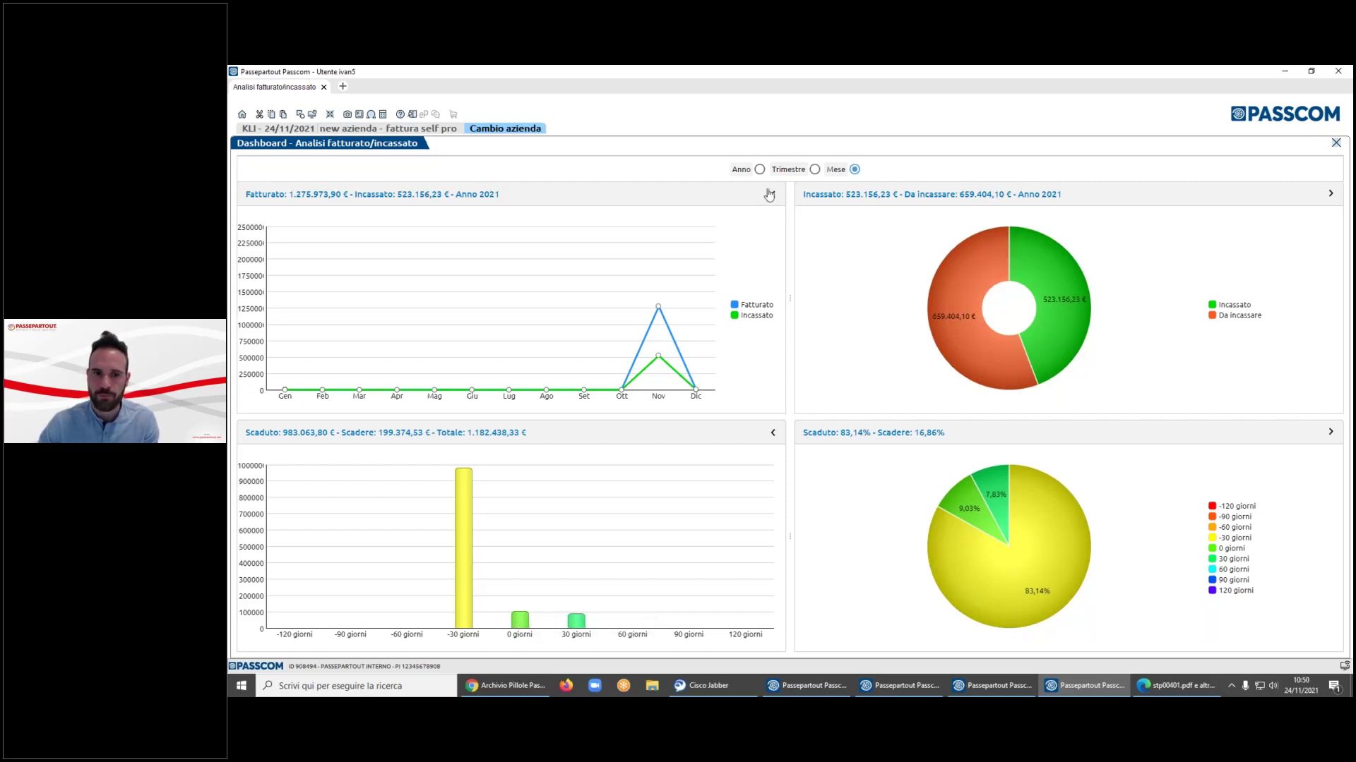
left_click(815, 170)
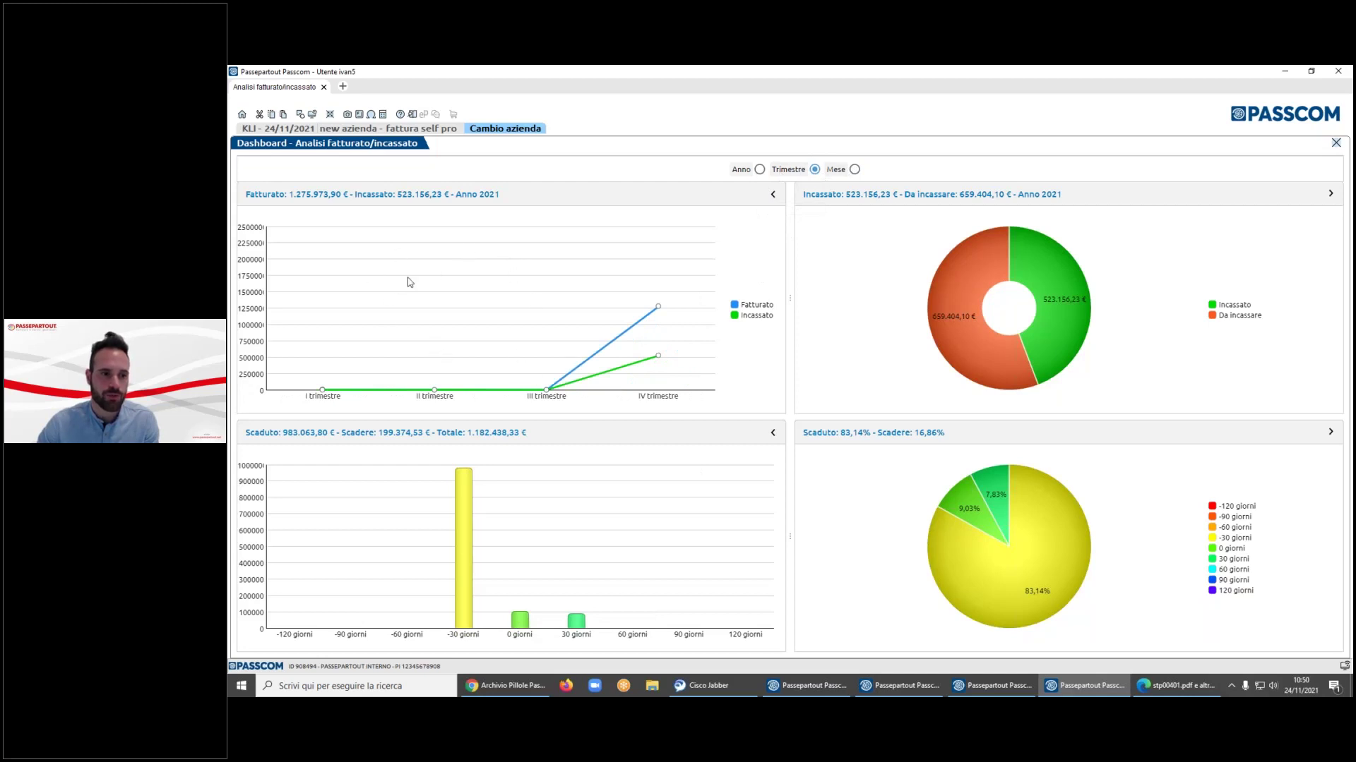
left_click(759, 170)
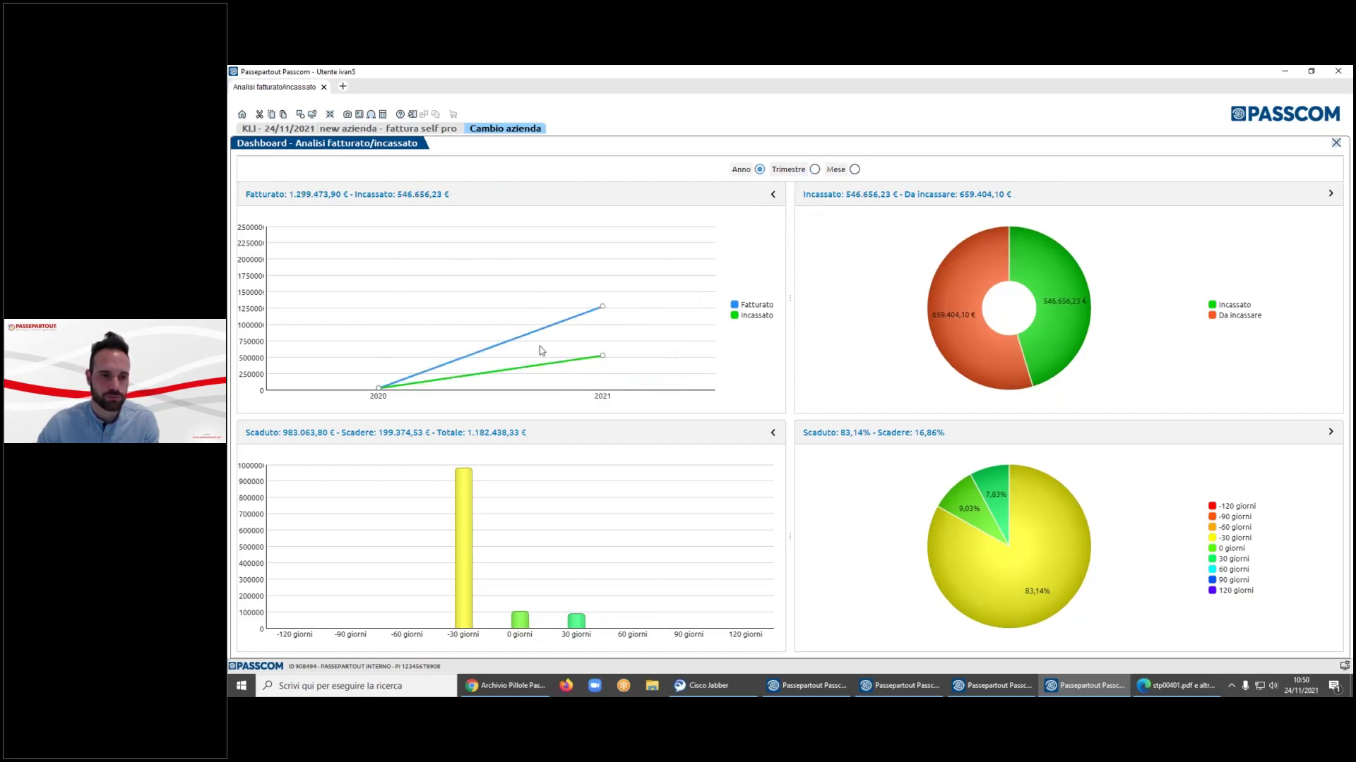
- Regroup the charts by Trimestre, restore Mese grouping, and close the dashboard
mouse_move(381, 394)
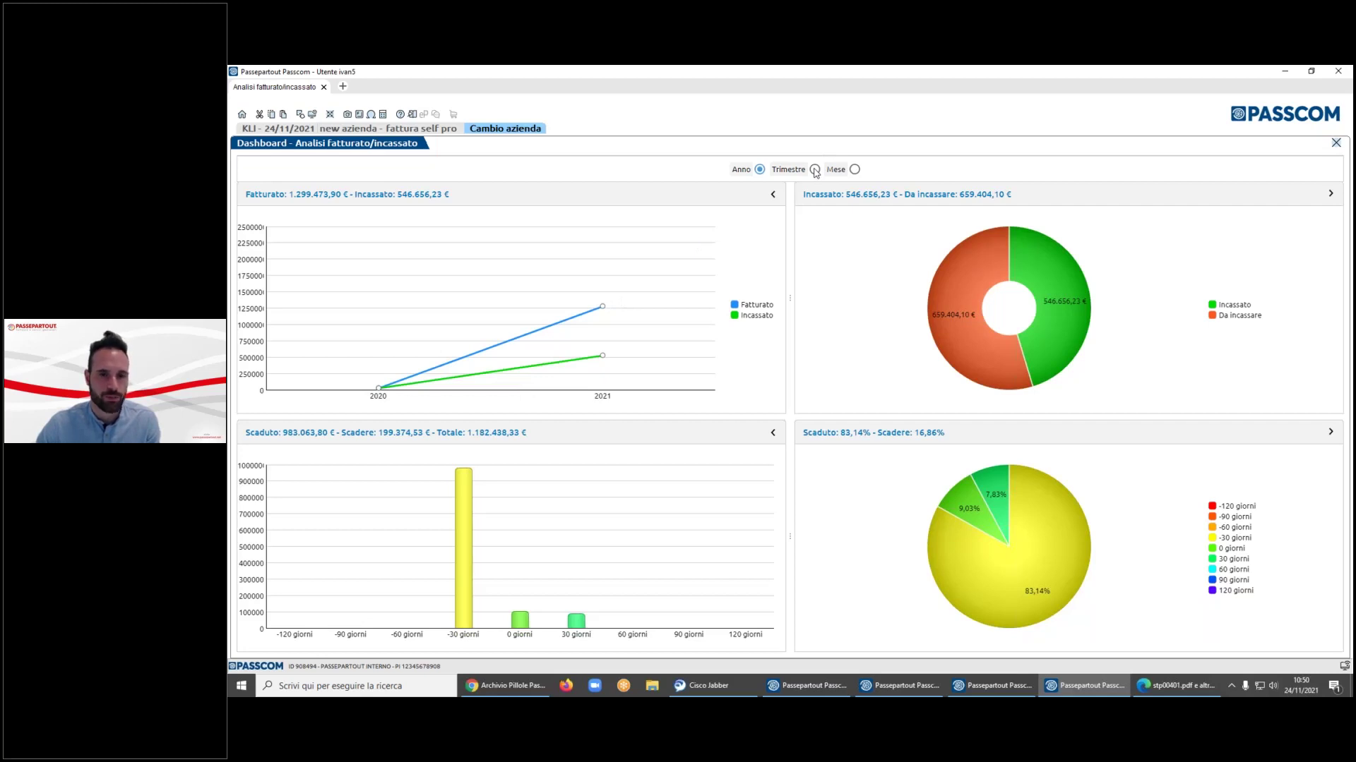
left_click(815, 170)
left_click(854, 169)
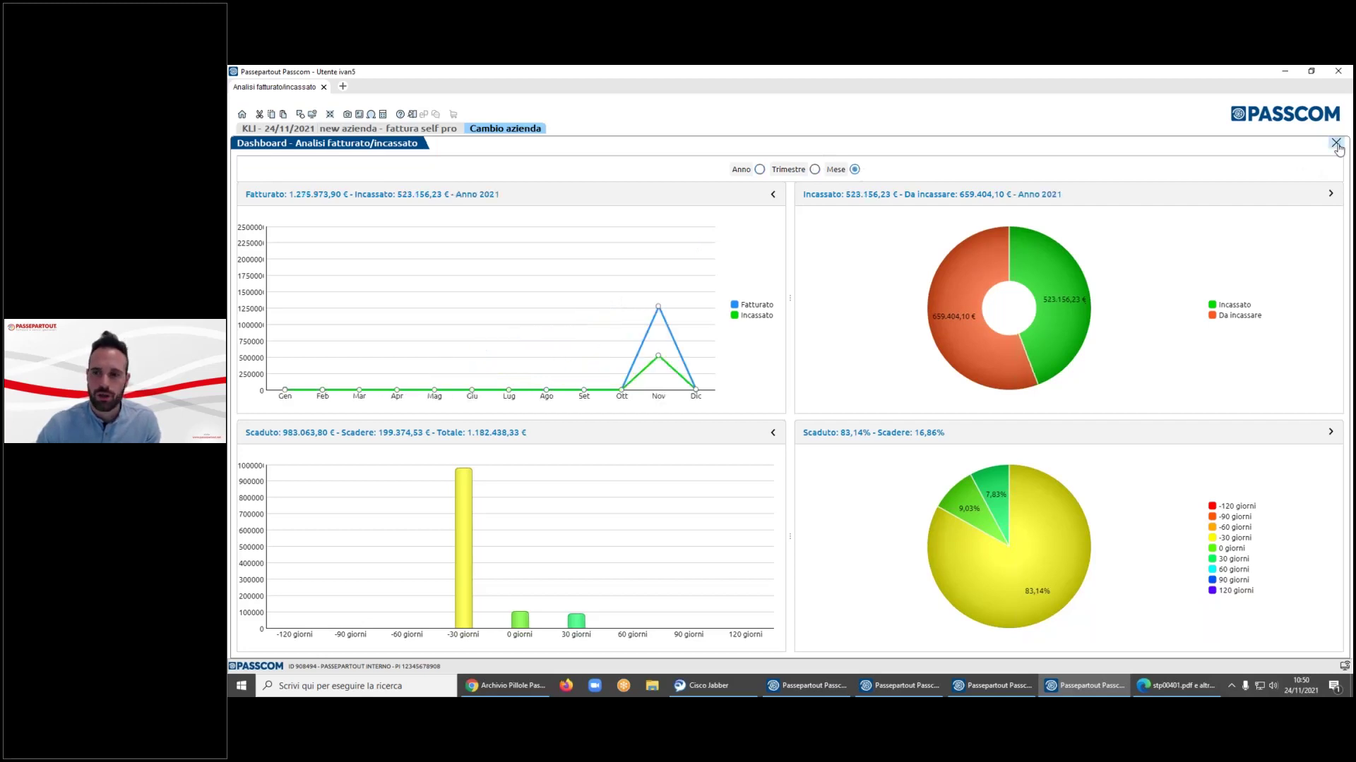
key("Escape")
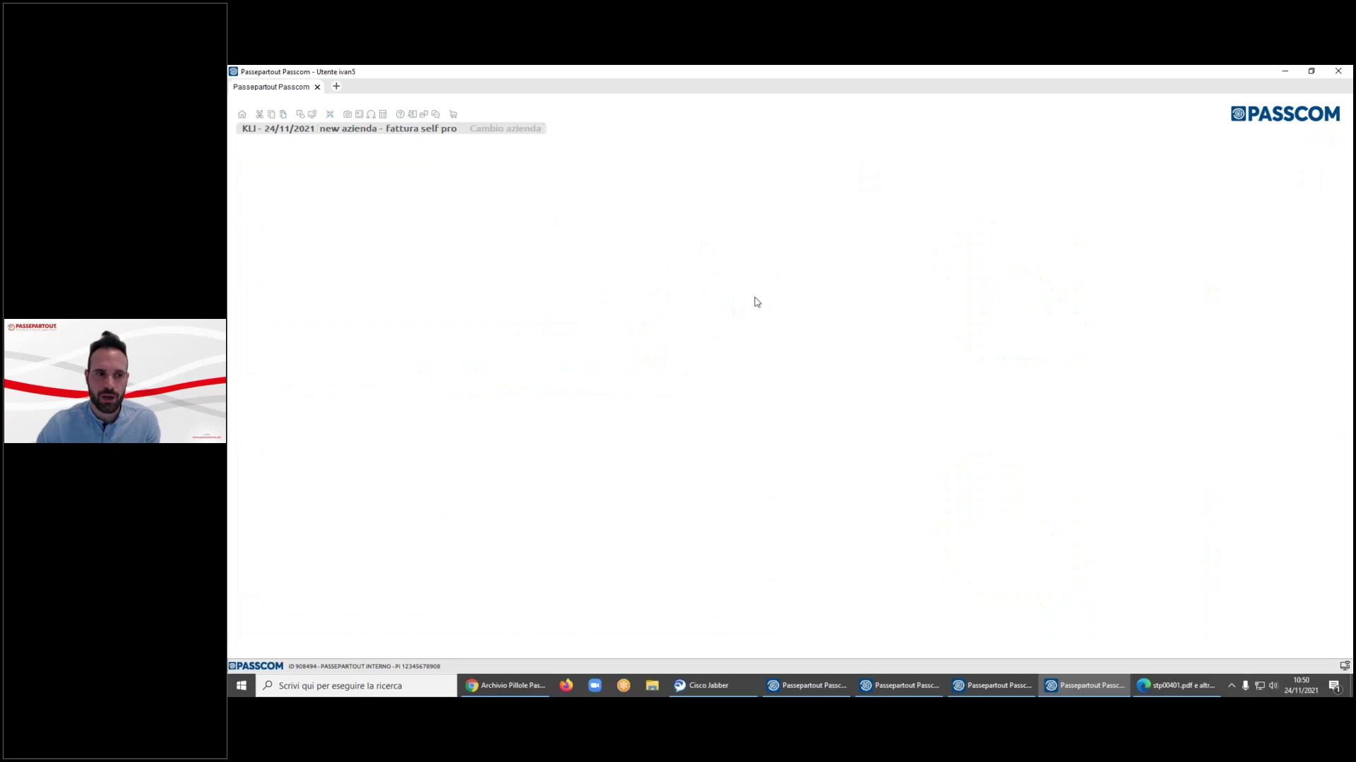
key("Right")
key("Return")
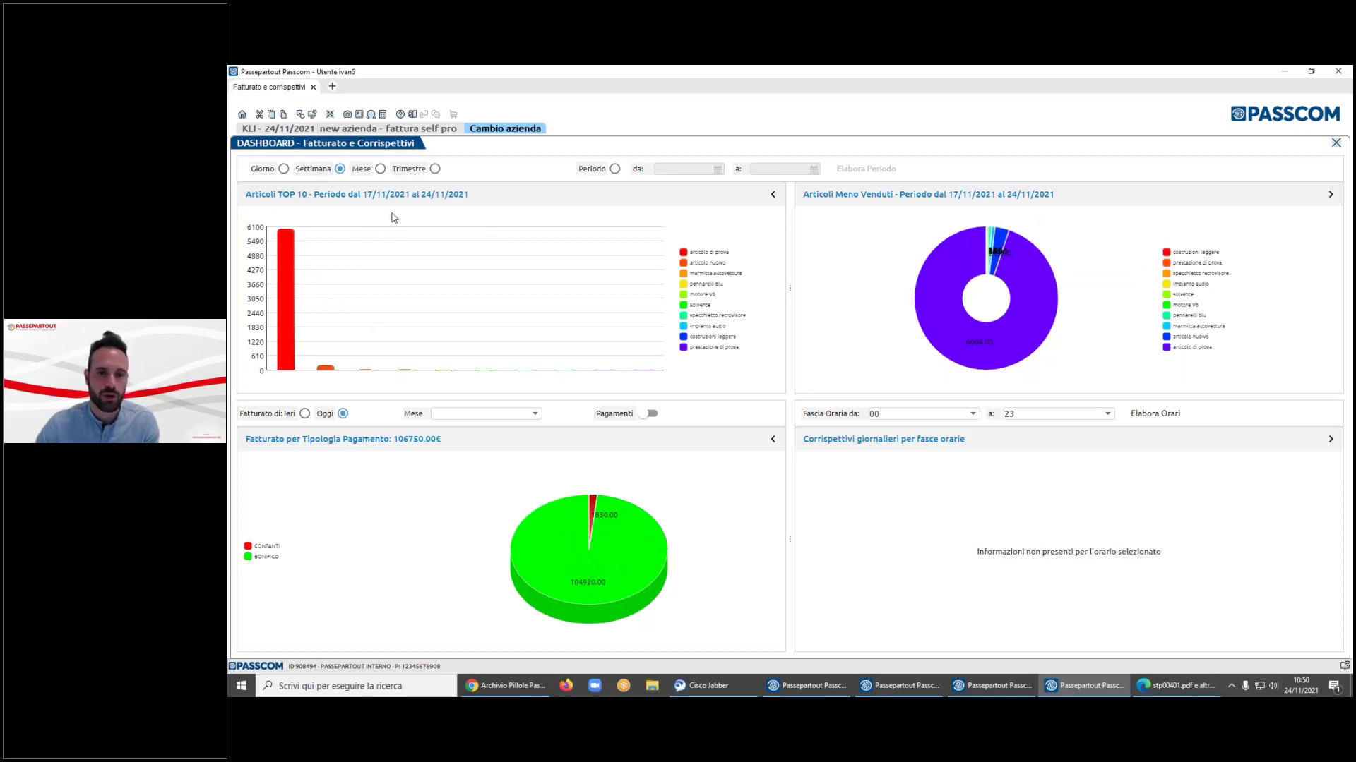
left_click(1335, 142)
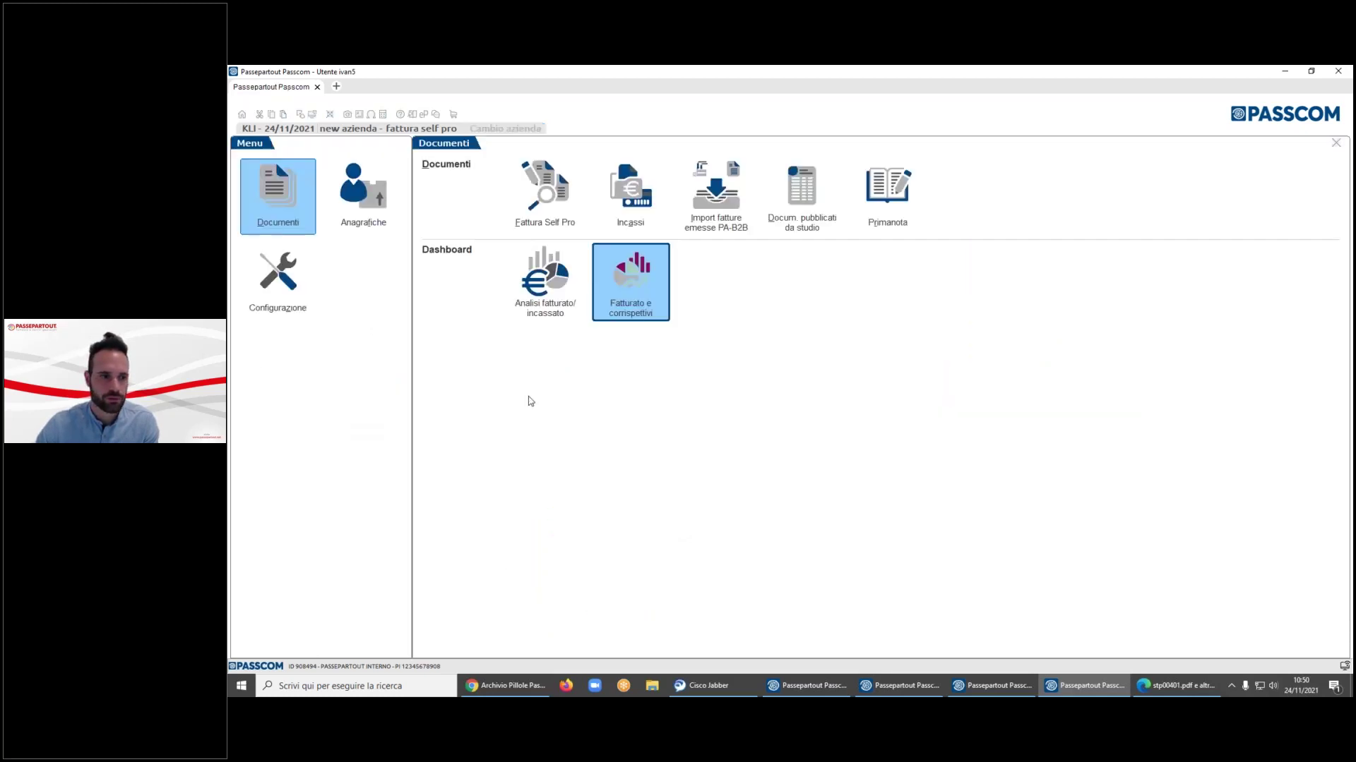
- Look at the Rubrica clienti/fornitori under Anagrafiche, then close it
left_click(366, 221)
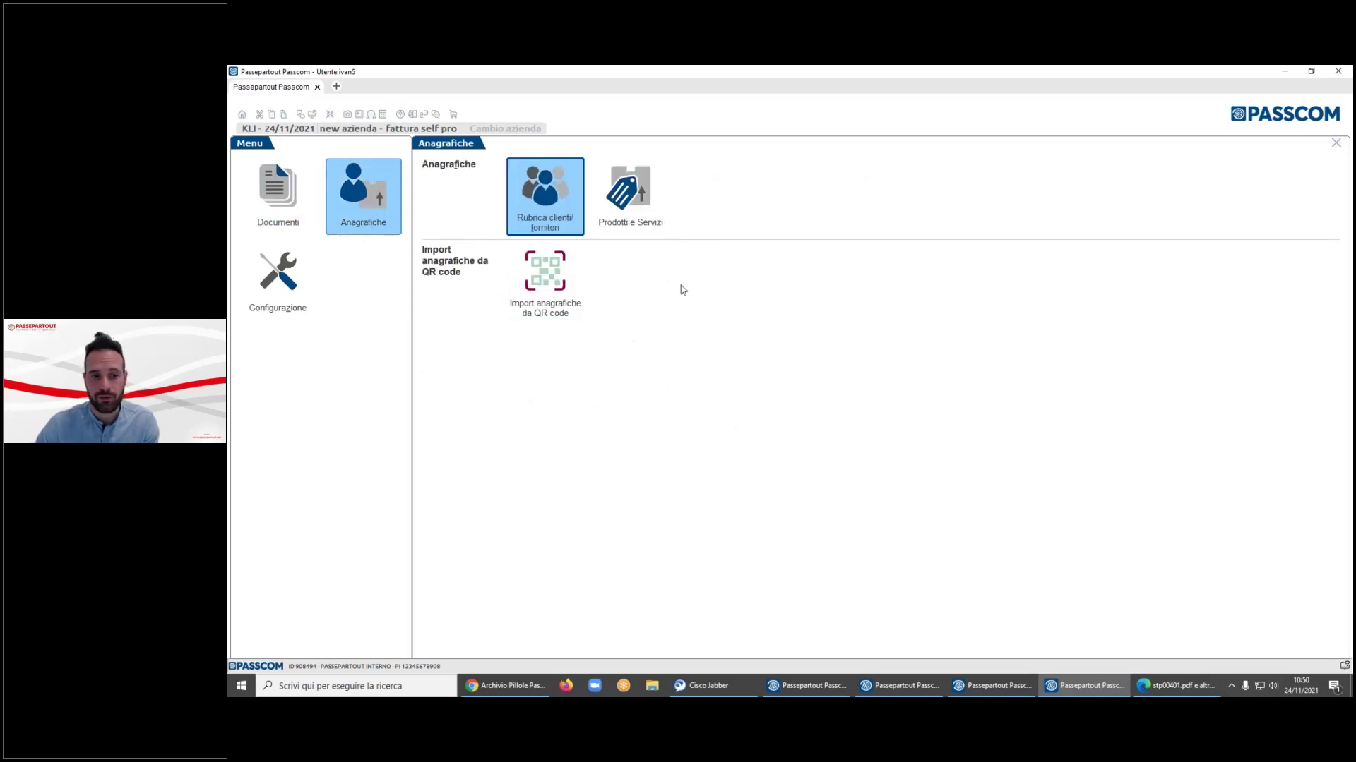
left_click(569, 219)
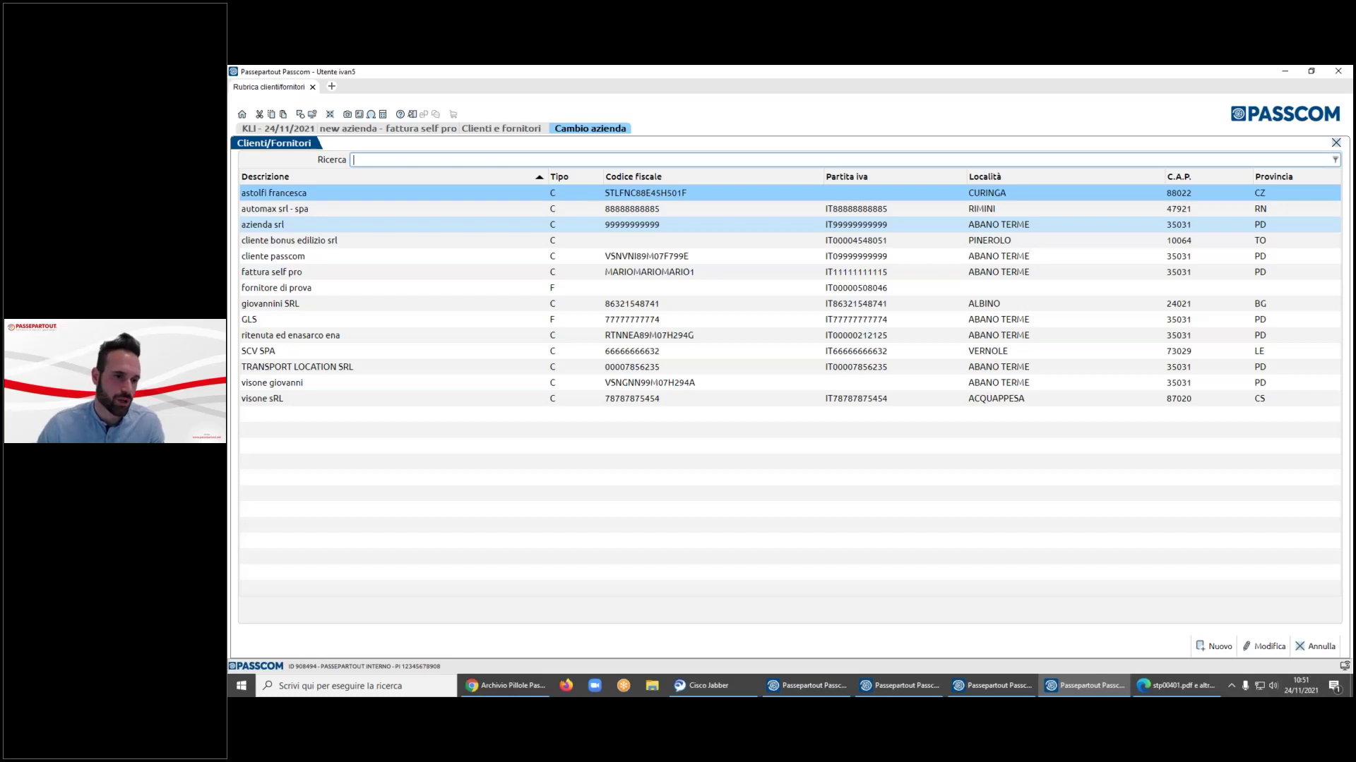
key("Escape")
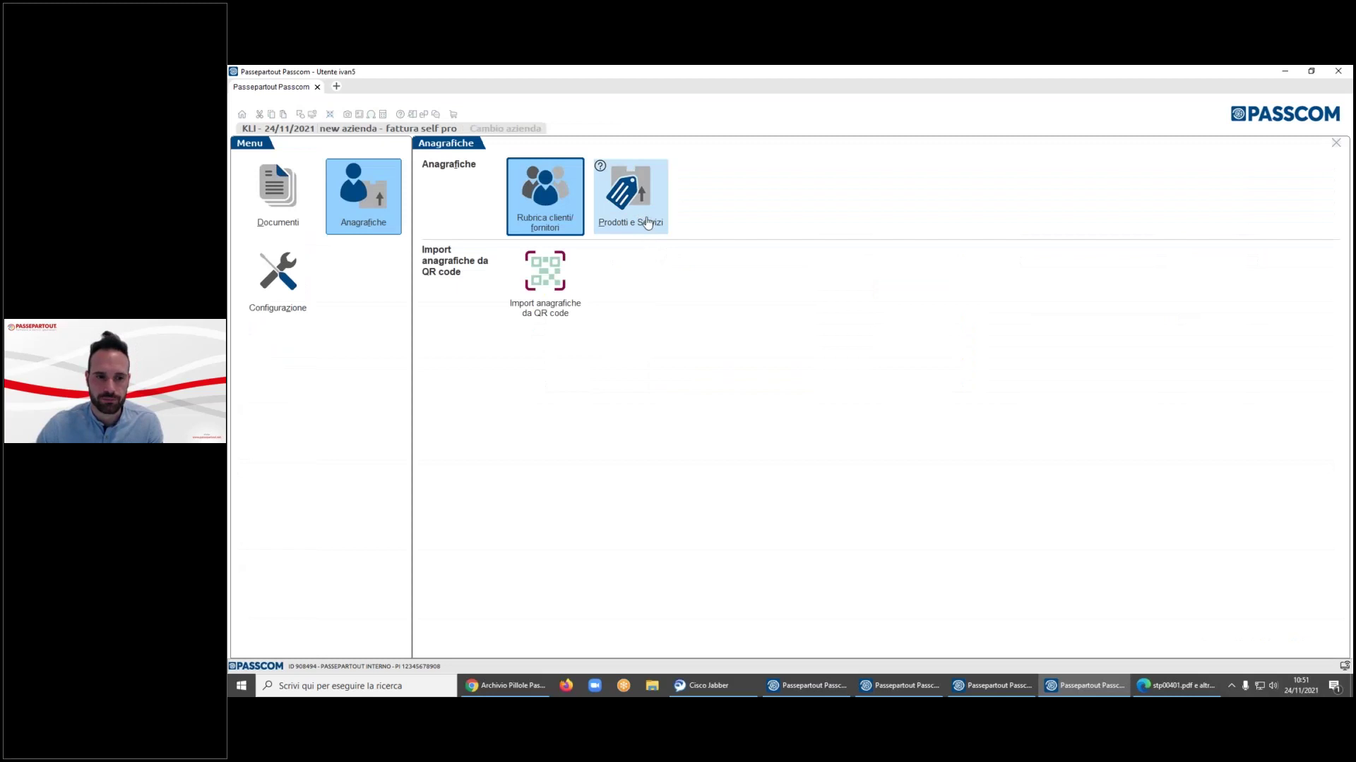
- Open the costruzioni leggere record in Prodotti e Servizi, then show the Configurazione section
left_click(647, 224)
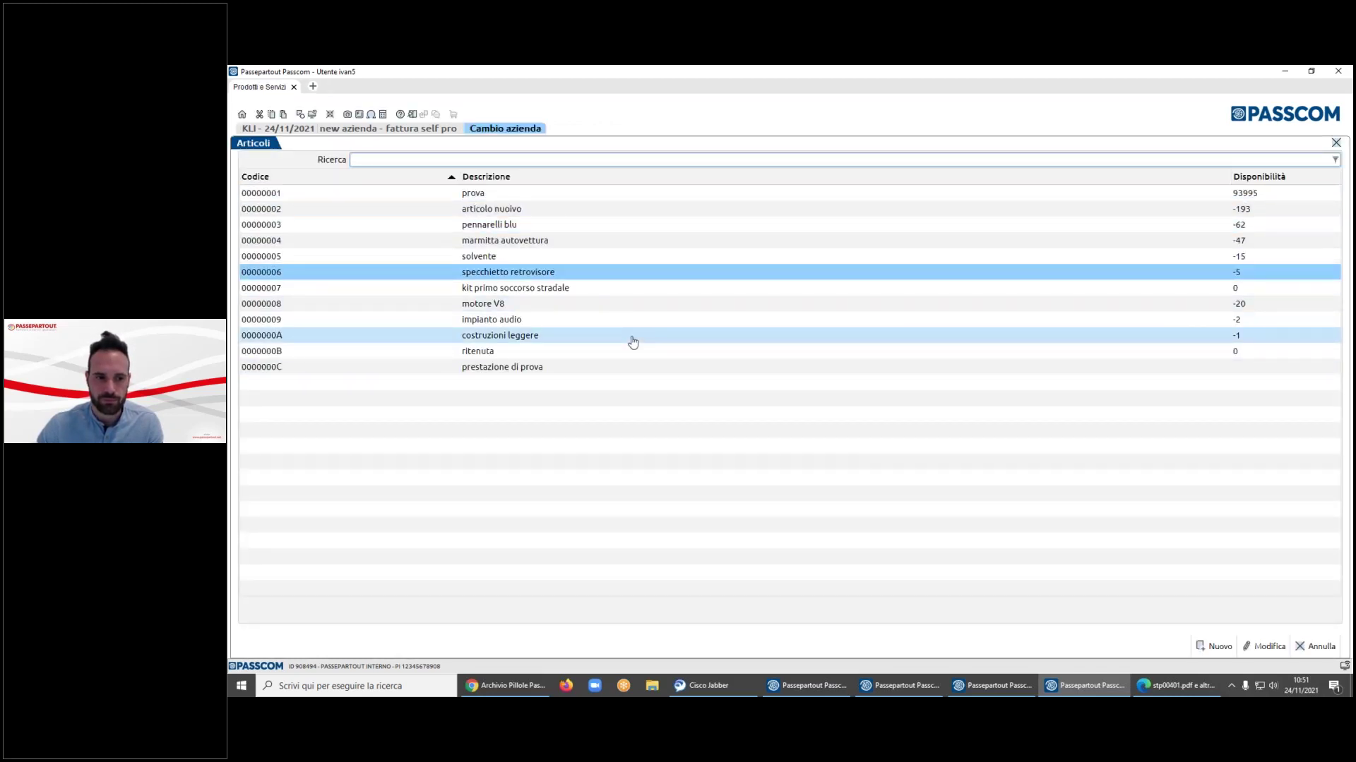
double_click(633, 343)
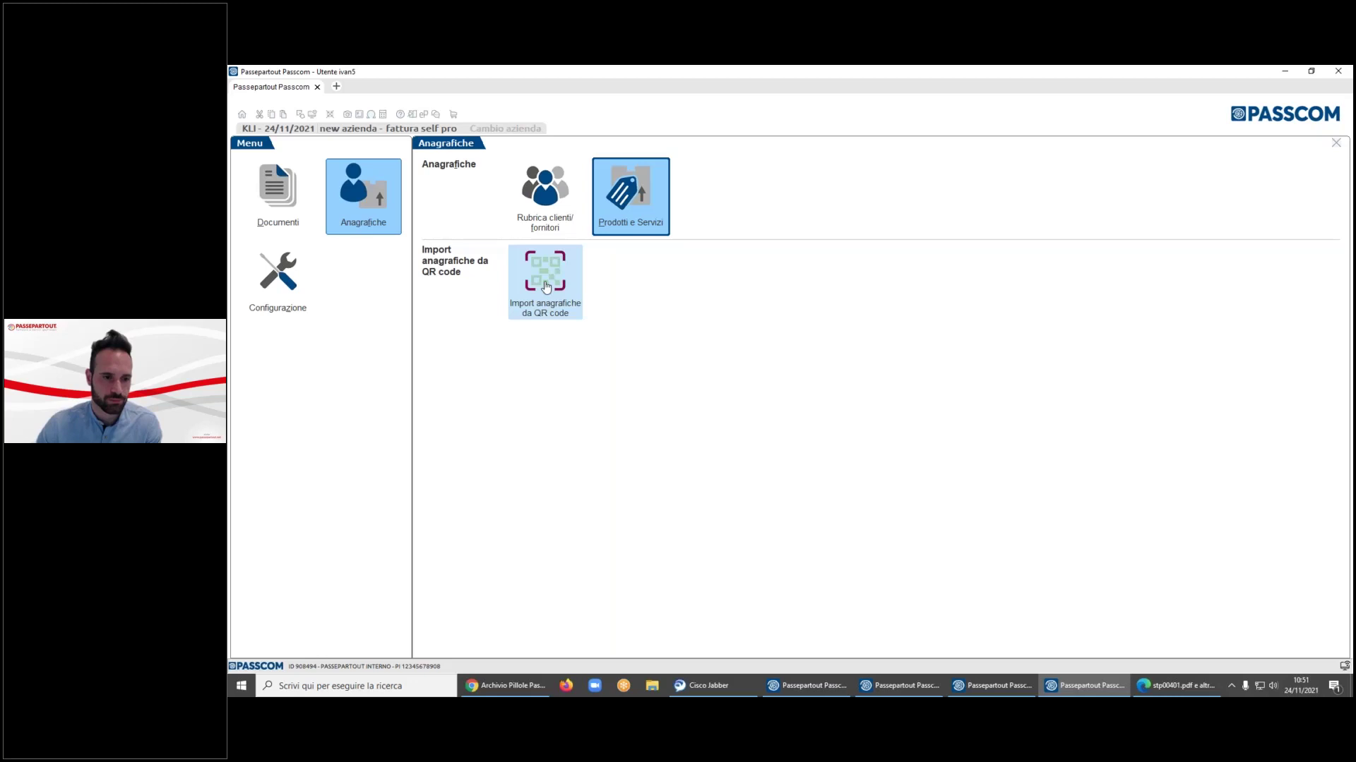
left_click(269, 293)
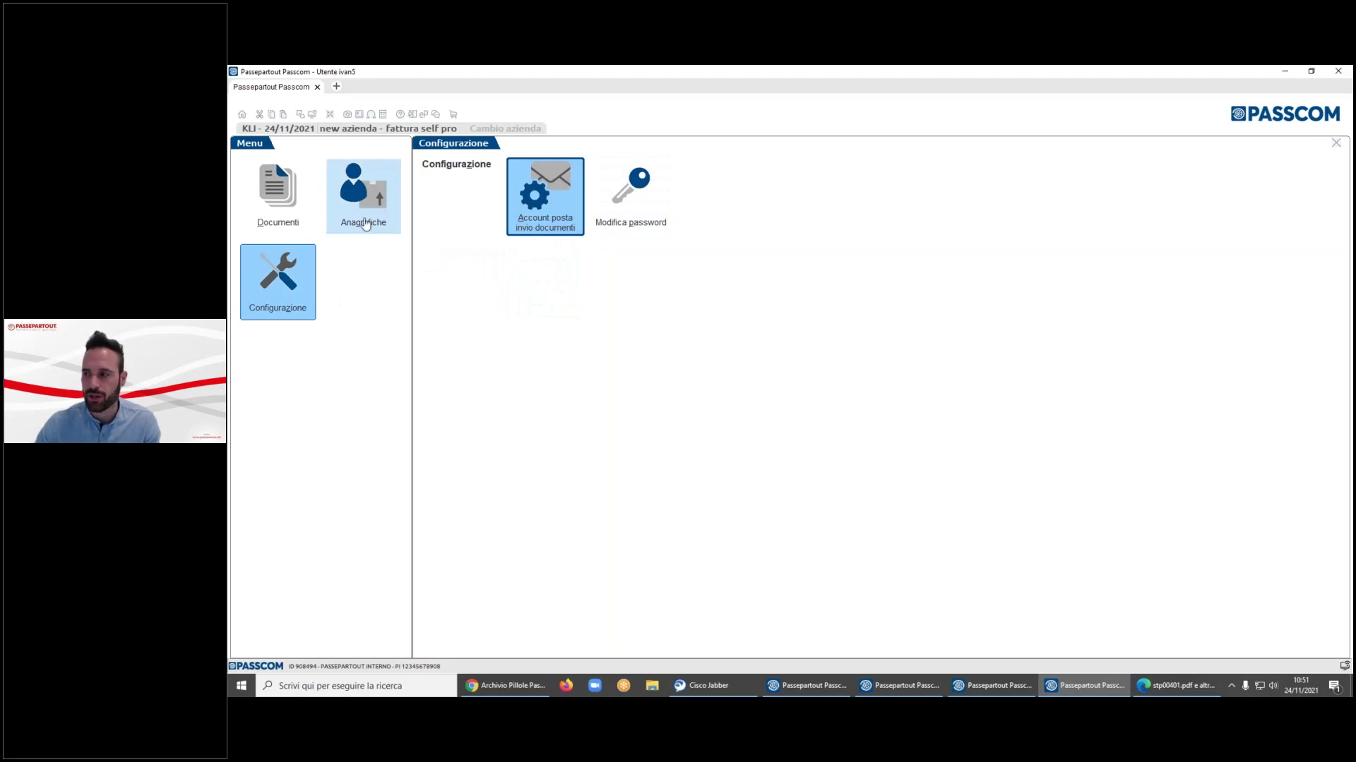
- Show automax srl - spa's instalments in Documenti > Incassi, then exit and confirm leaving
left_click(277, 209)
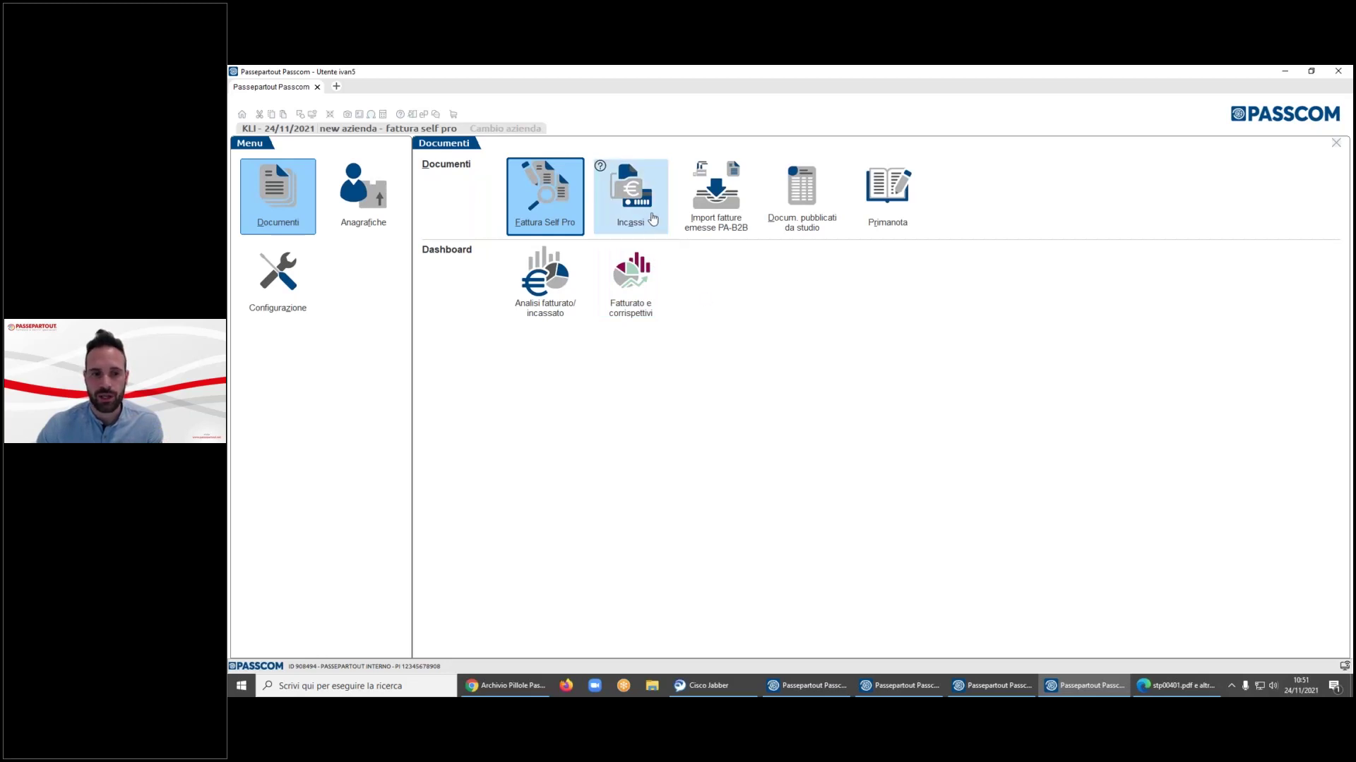
left_click(653, 218)
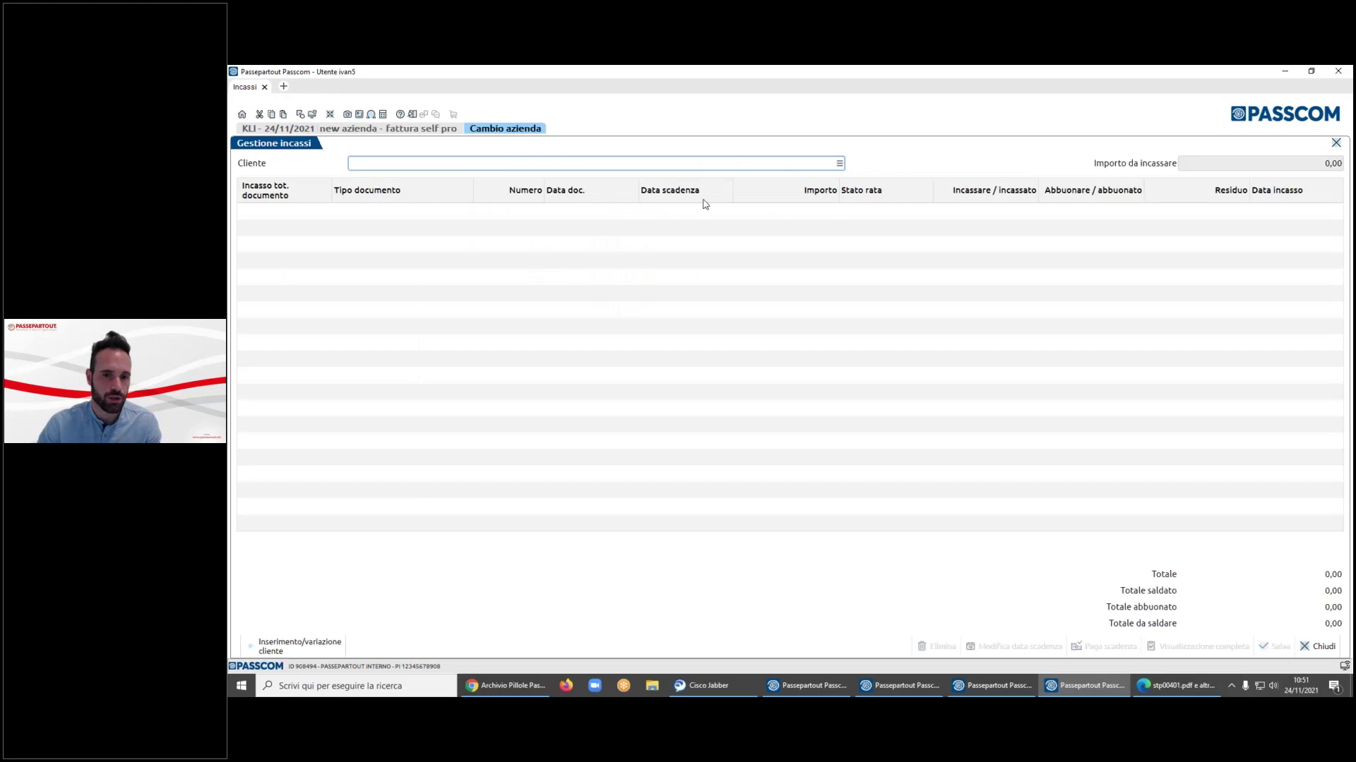
left_click(839, 163)
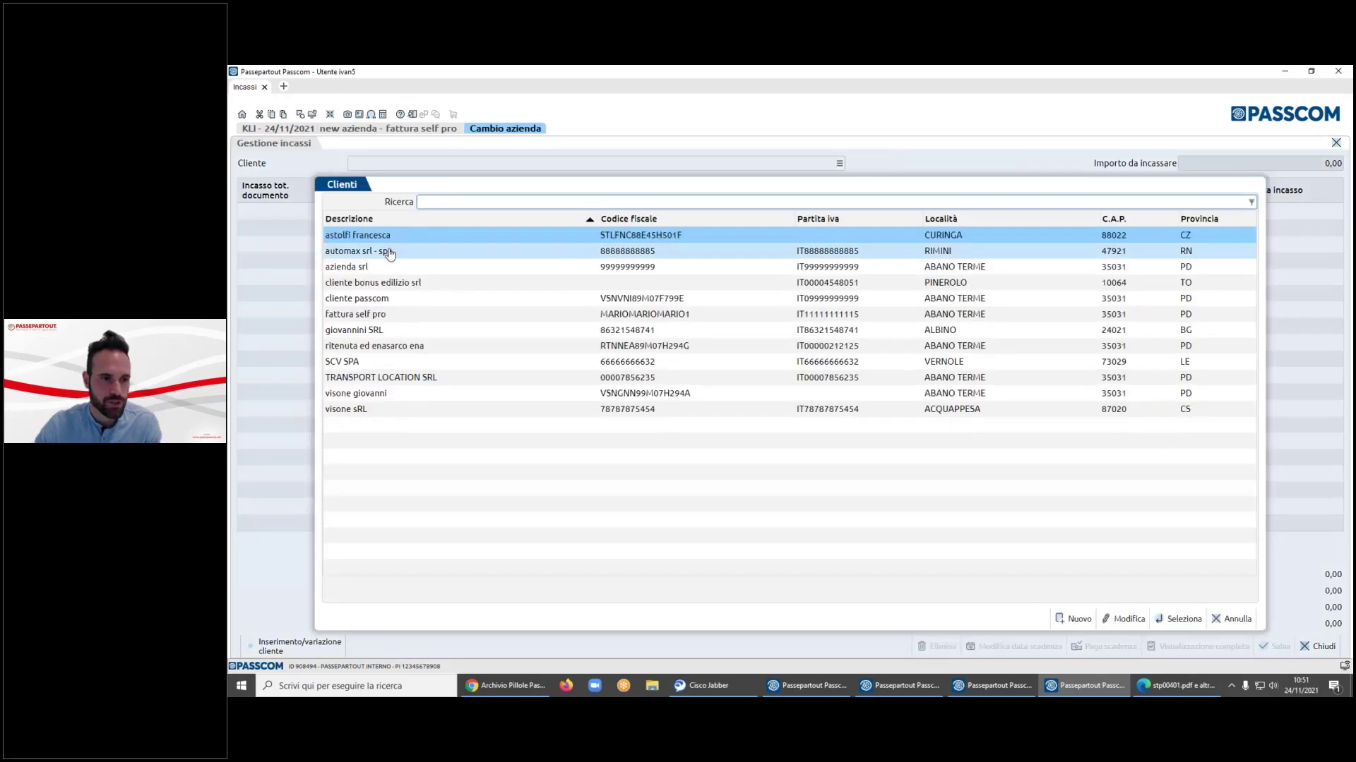
double_click(389, 253)
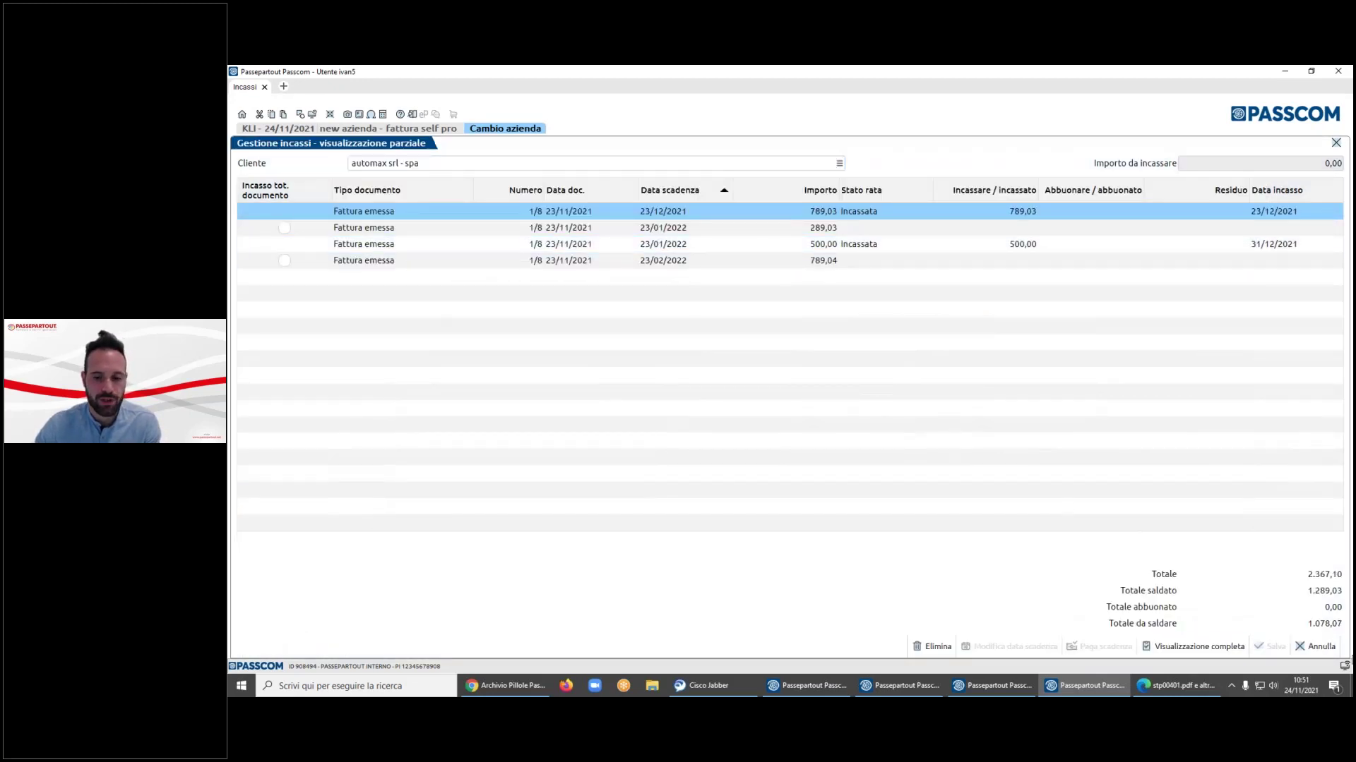
left_click(1319, 646)
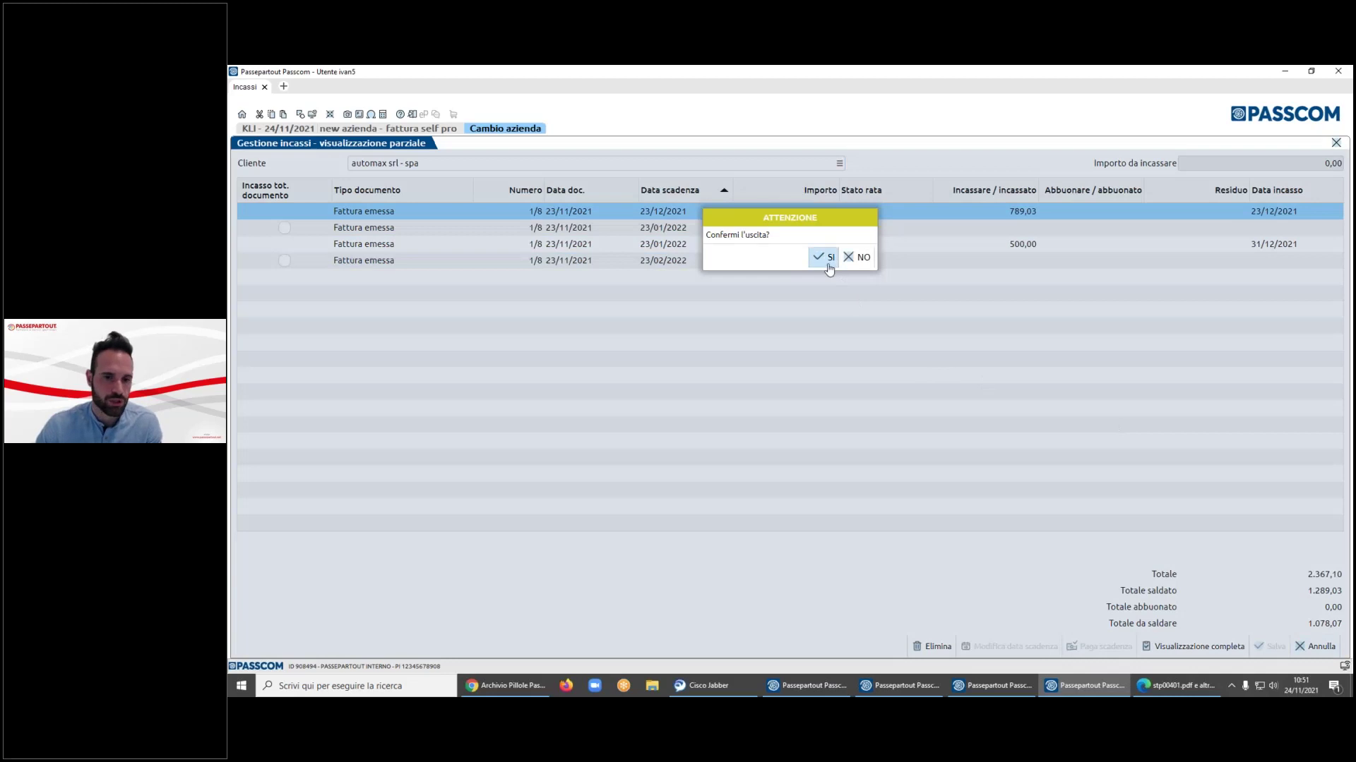
left_click(826, 257)
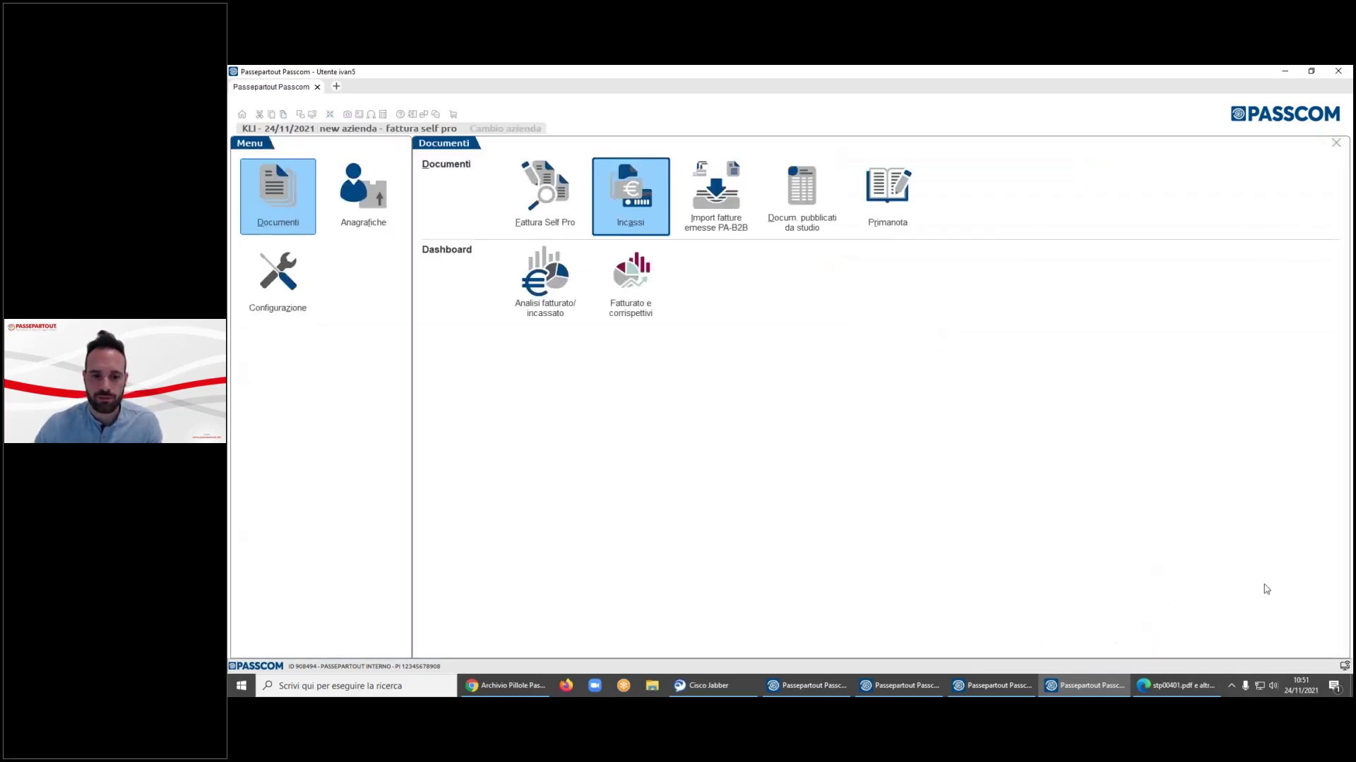
- In the PRI company window, list the Clienti instalments to settle in Incassi e pagamenti
left_click(995, 686)
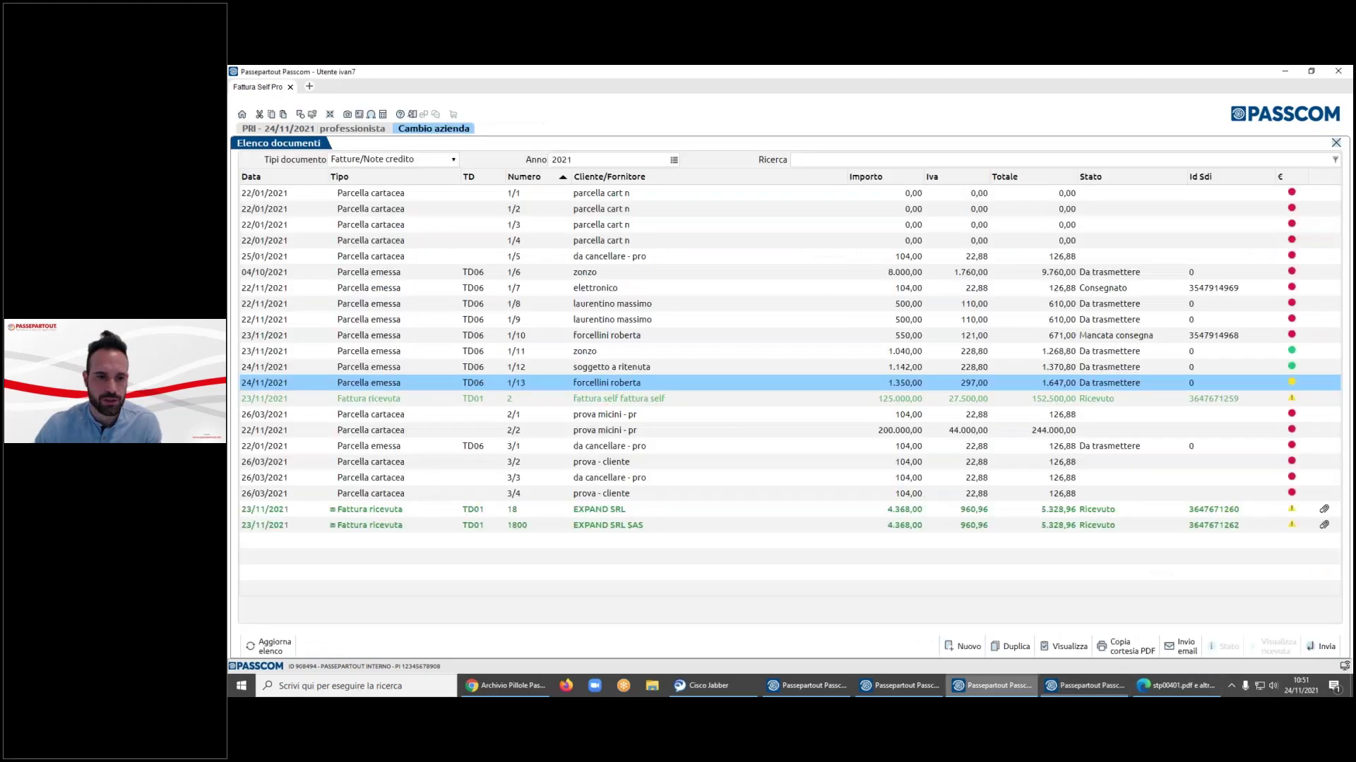
left_click(242, 114)
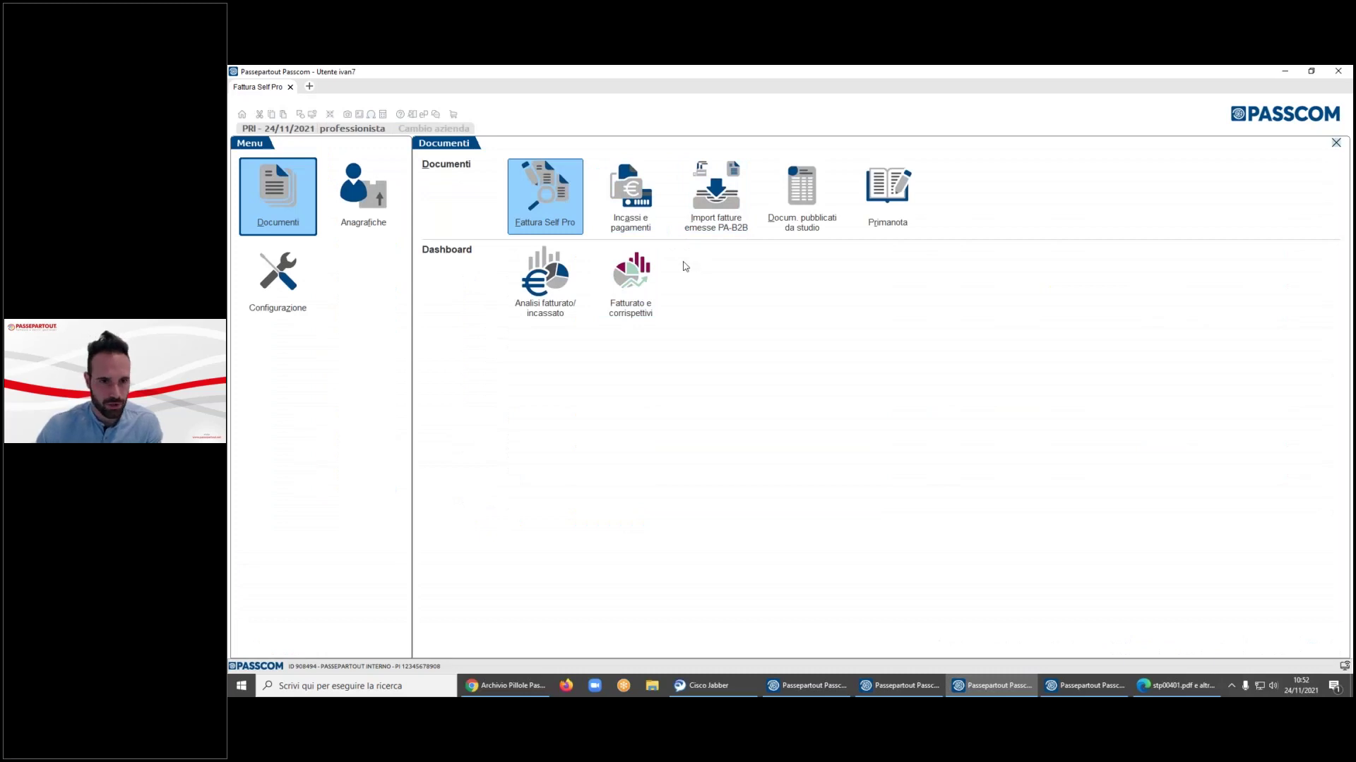
left_click(638, 209)
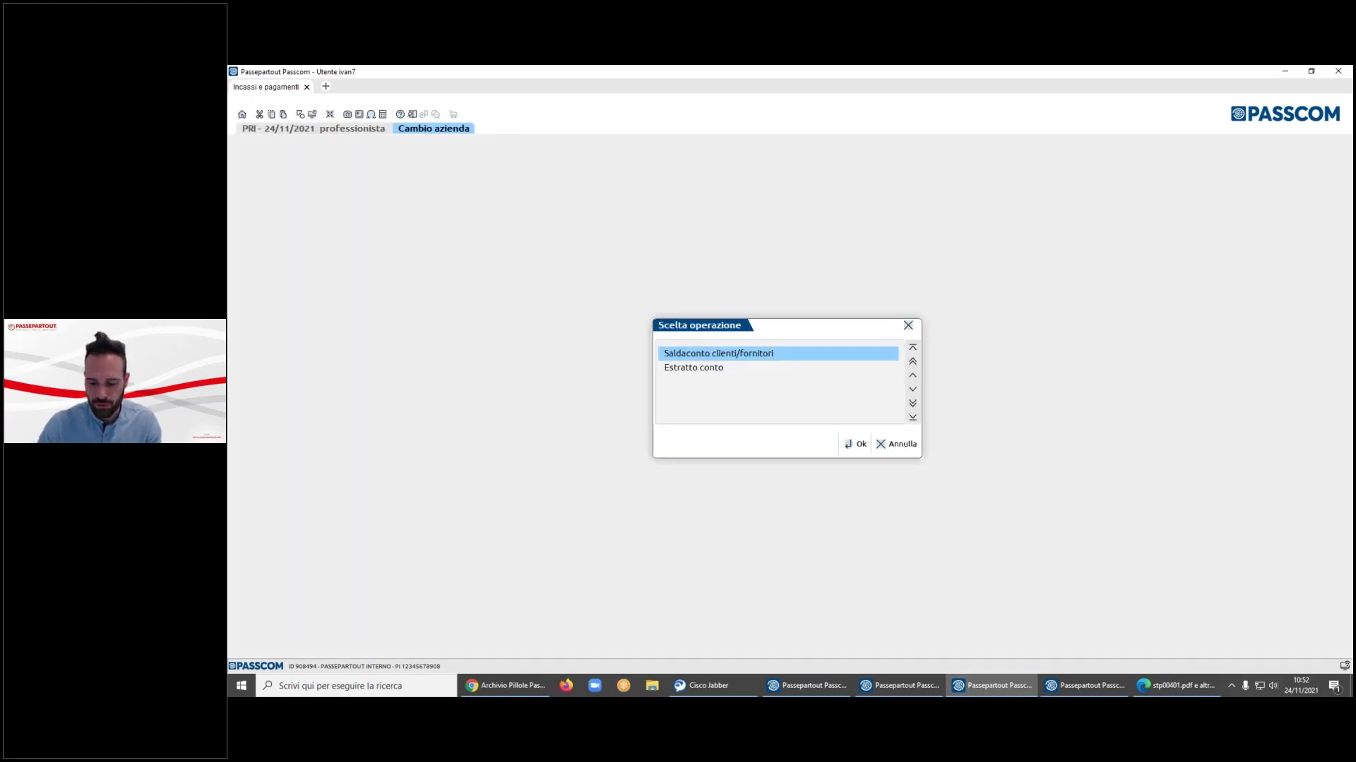
key("Return")
left_click(640, 282)
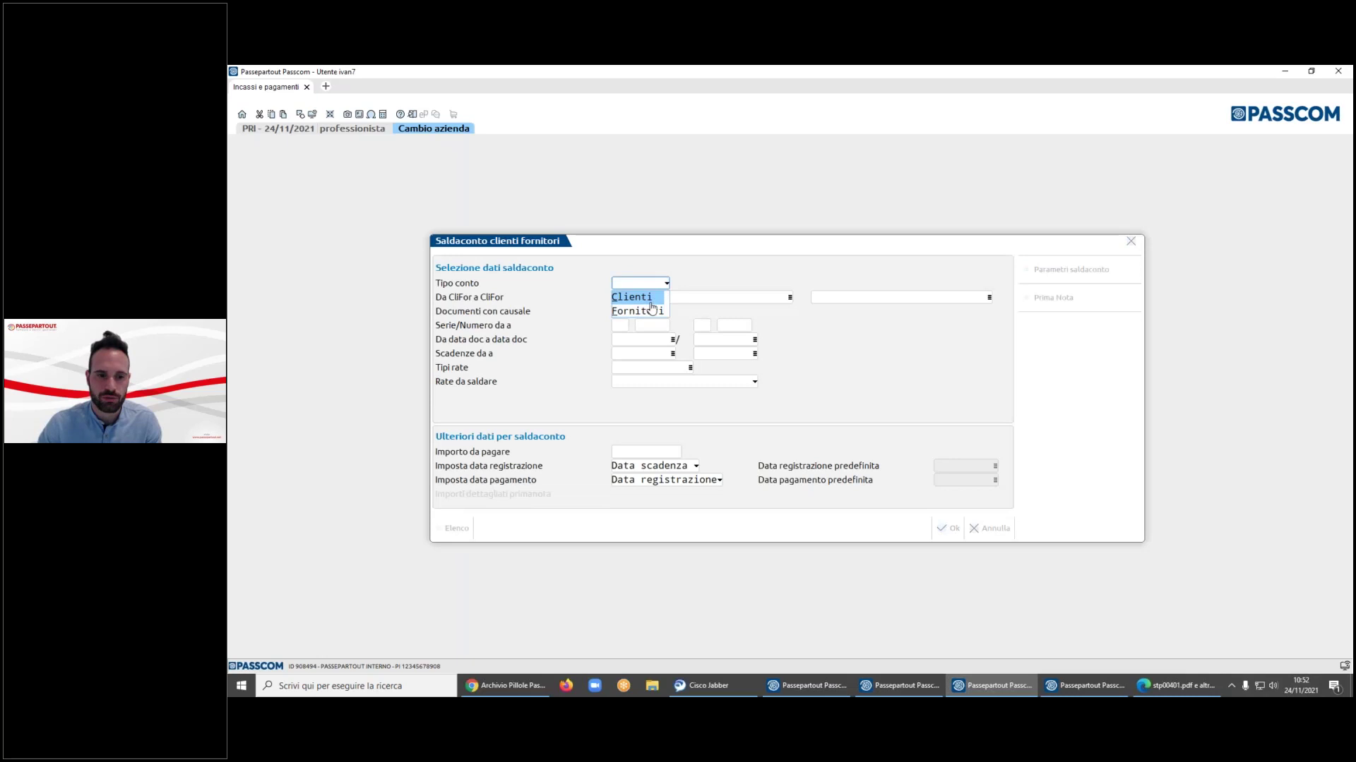
left_click(638, 311)
left_click(665, 282)
left_click(632, 297)
left_click(948, 528)
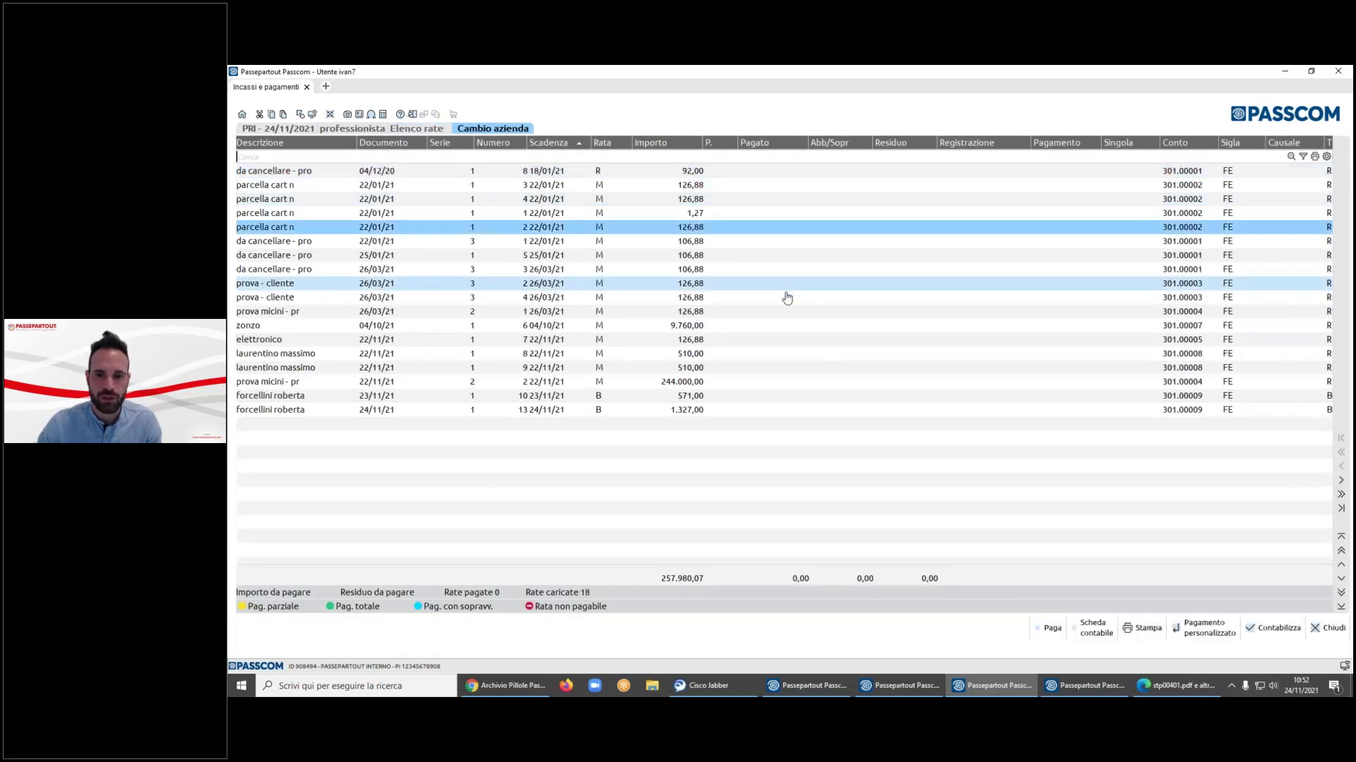
- Record 1.300,00 paid on the 24/11/21 instalment with causale GR, account BANCA and 5,00 charges
key("Down")
key("Down")
key("Down")
key("Down")
key("Down")
key("Down")
key("Down")
key("Down")
key("Down")
key("Down")
key("Down")
key("Down")
key("Down")
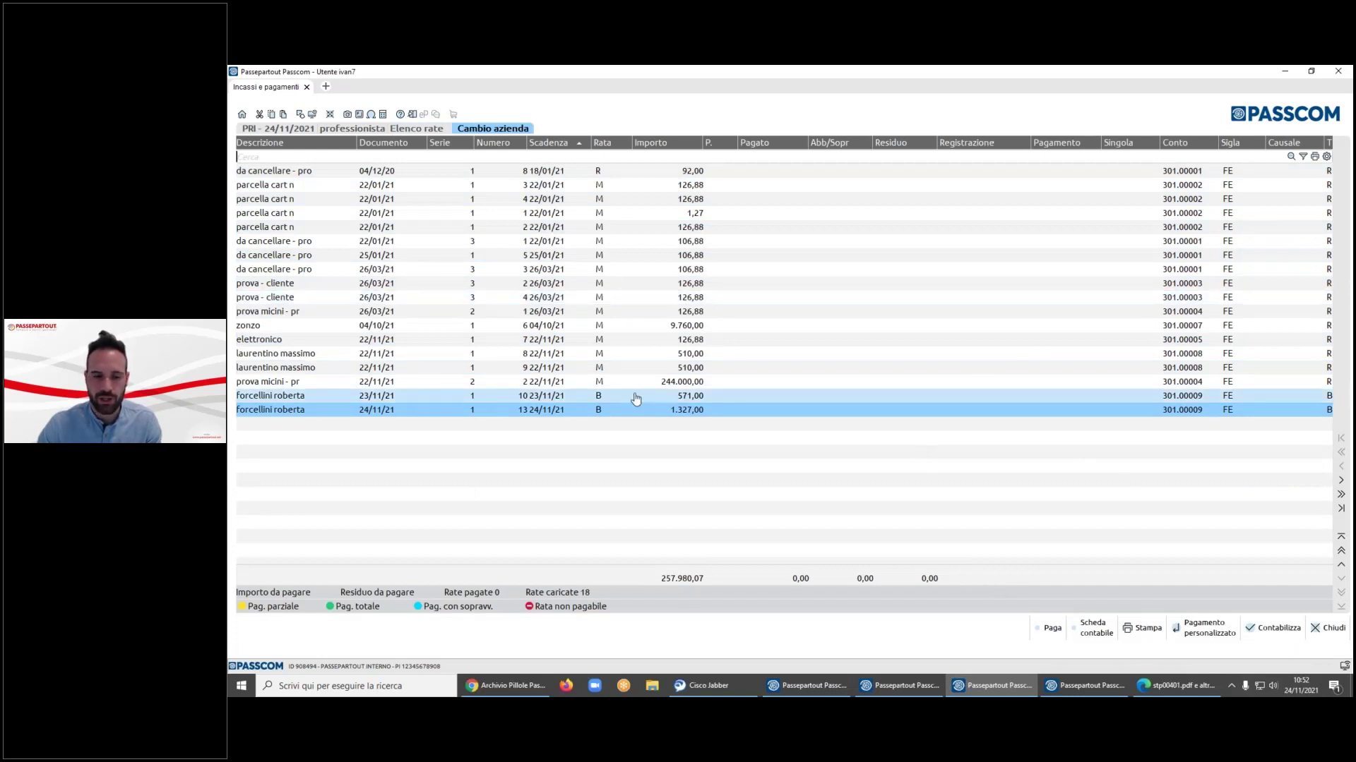
key("shift+F6")
type("1300")
key("Return")
key("Return")
key("Return")
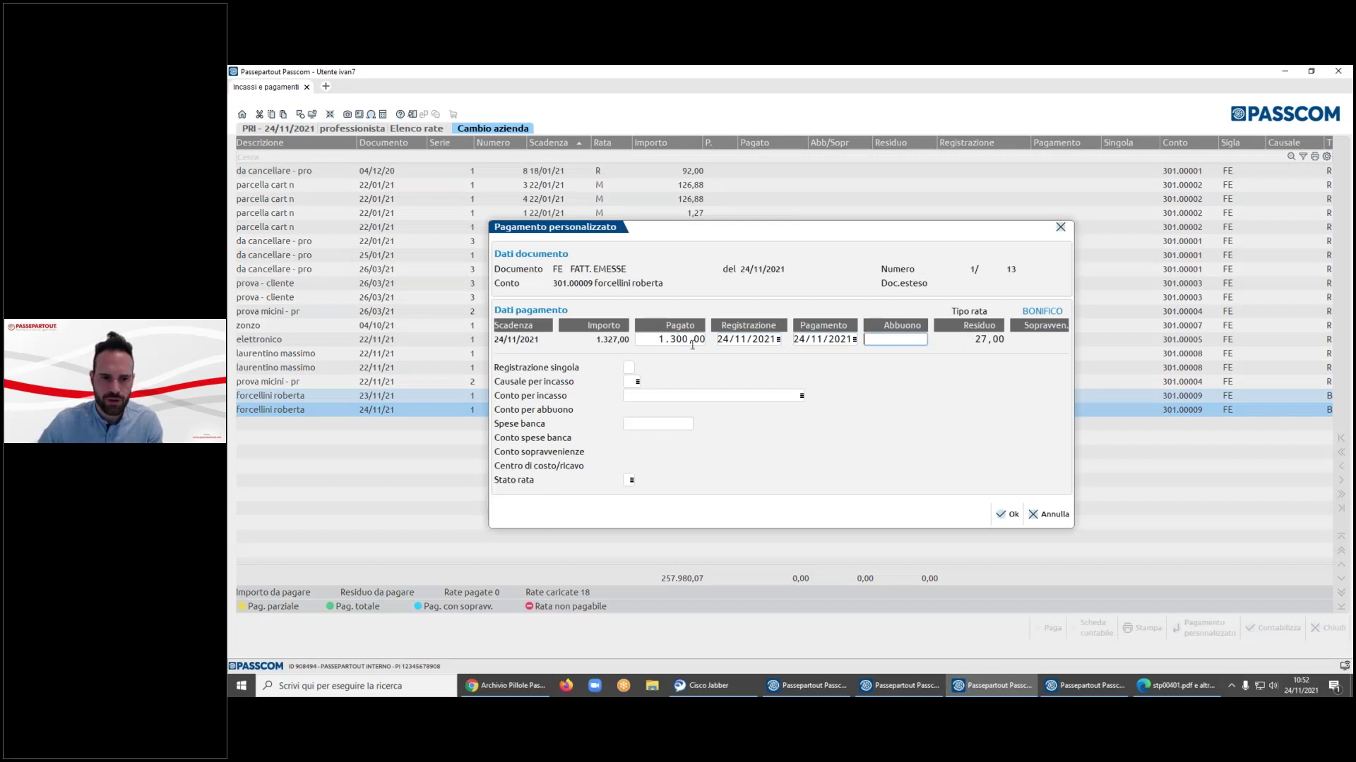
left_click(629, 381)
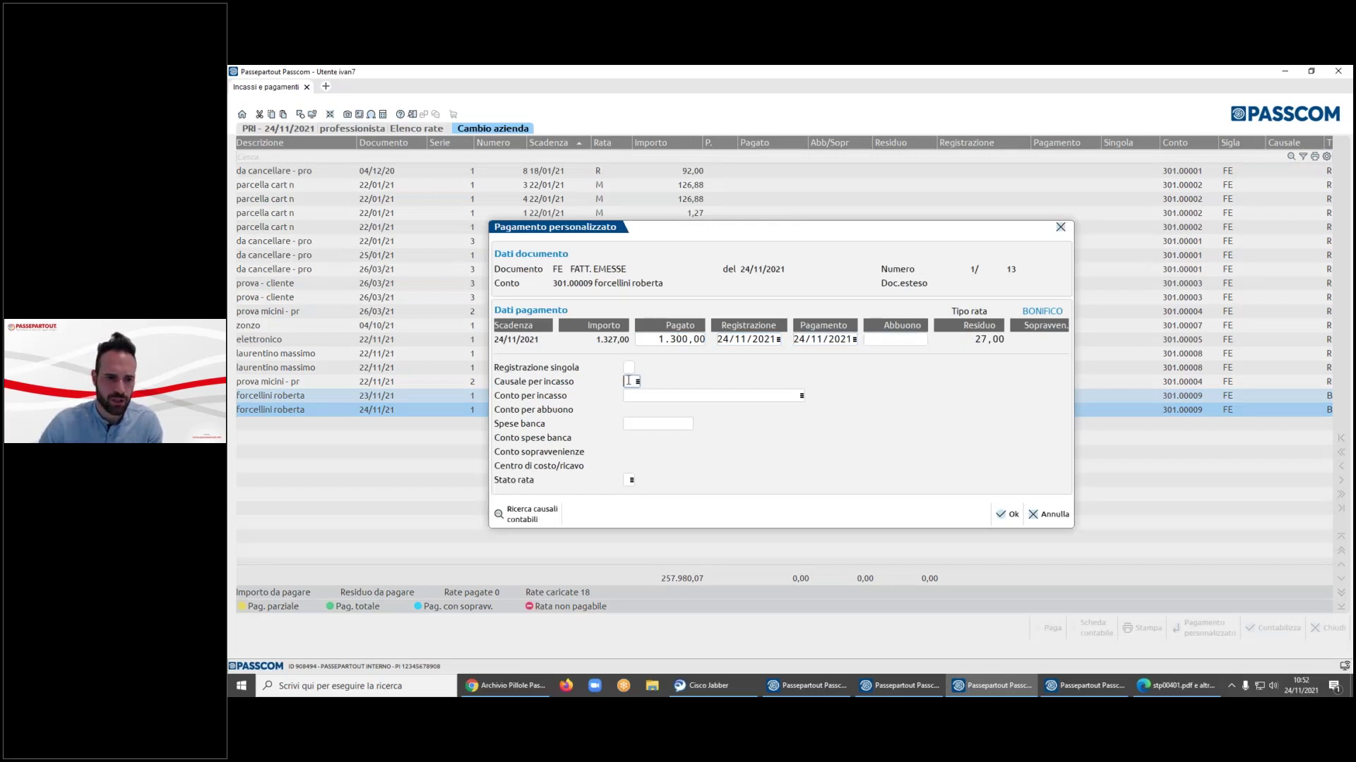
type("GR")
key("Return")
type("banca")
key("Return")
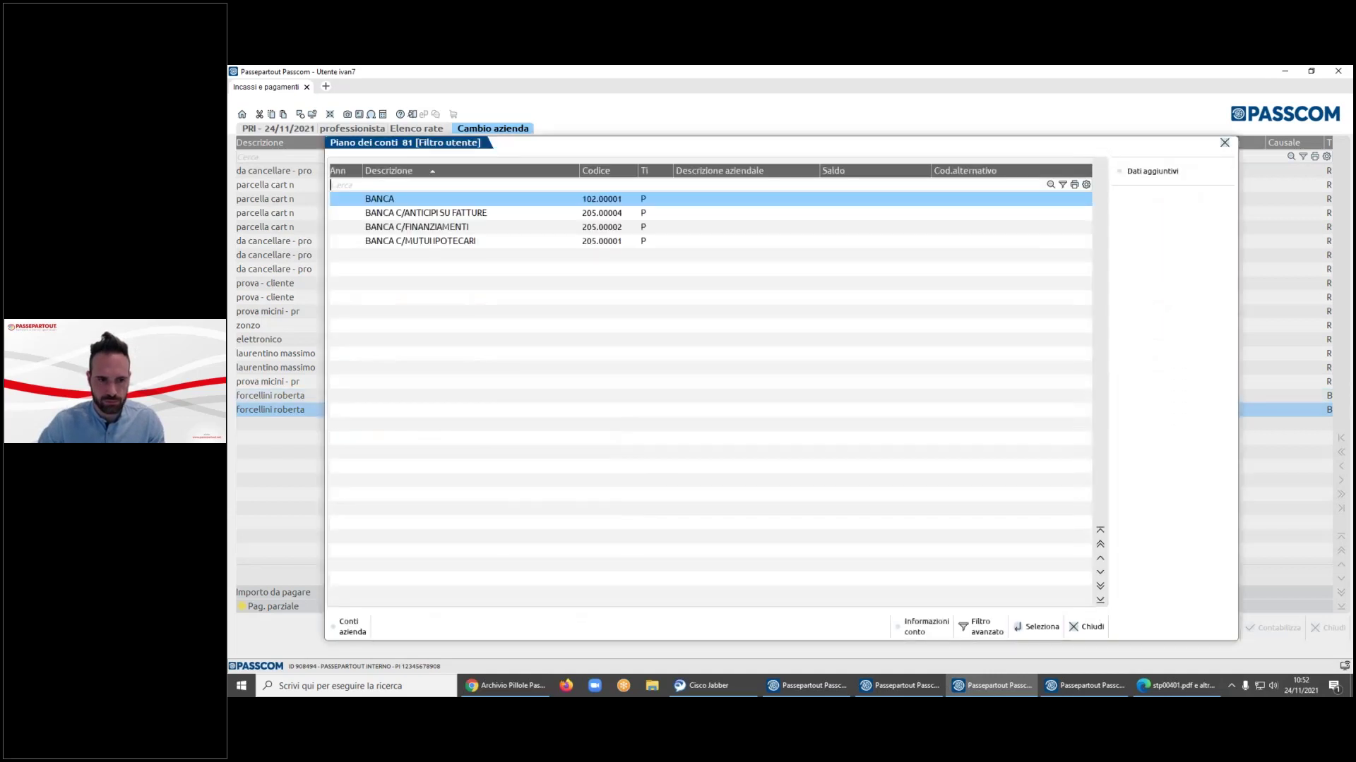
key("Return")
type("5")
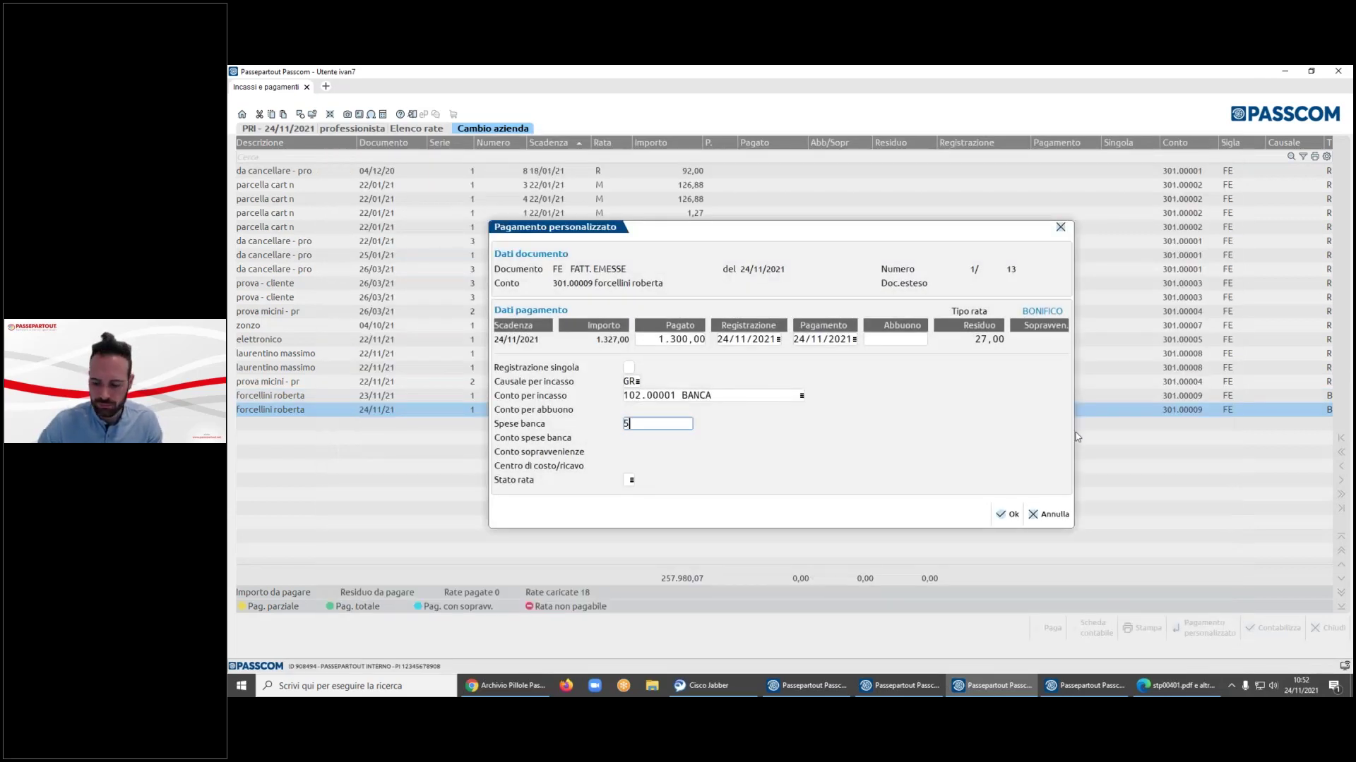
key("Return")
key("F10")
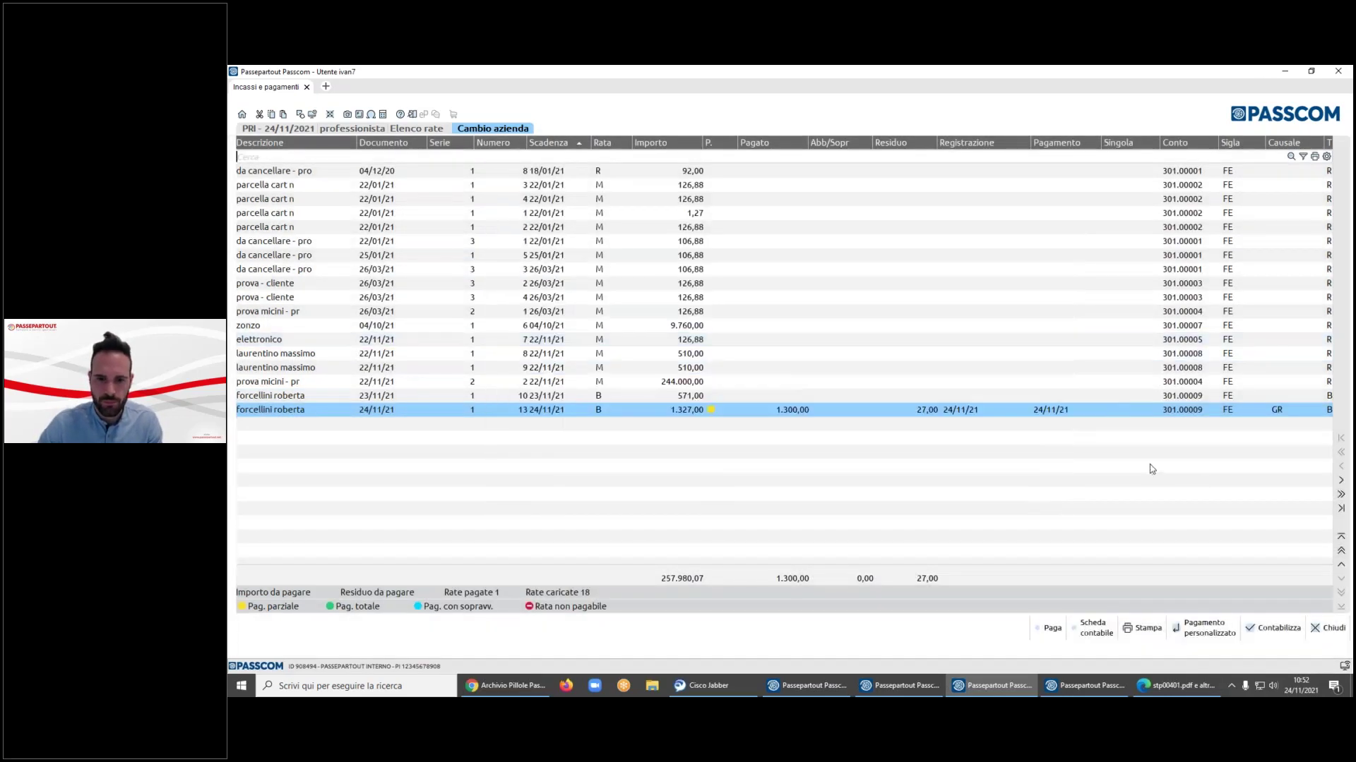
- Pay the 244.000,00 and 510,00 instalments in full and post the payments with Contabilizza
left_click(869, 385)
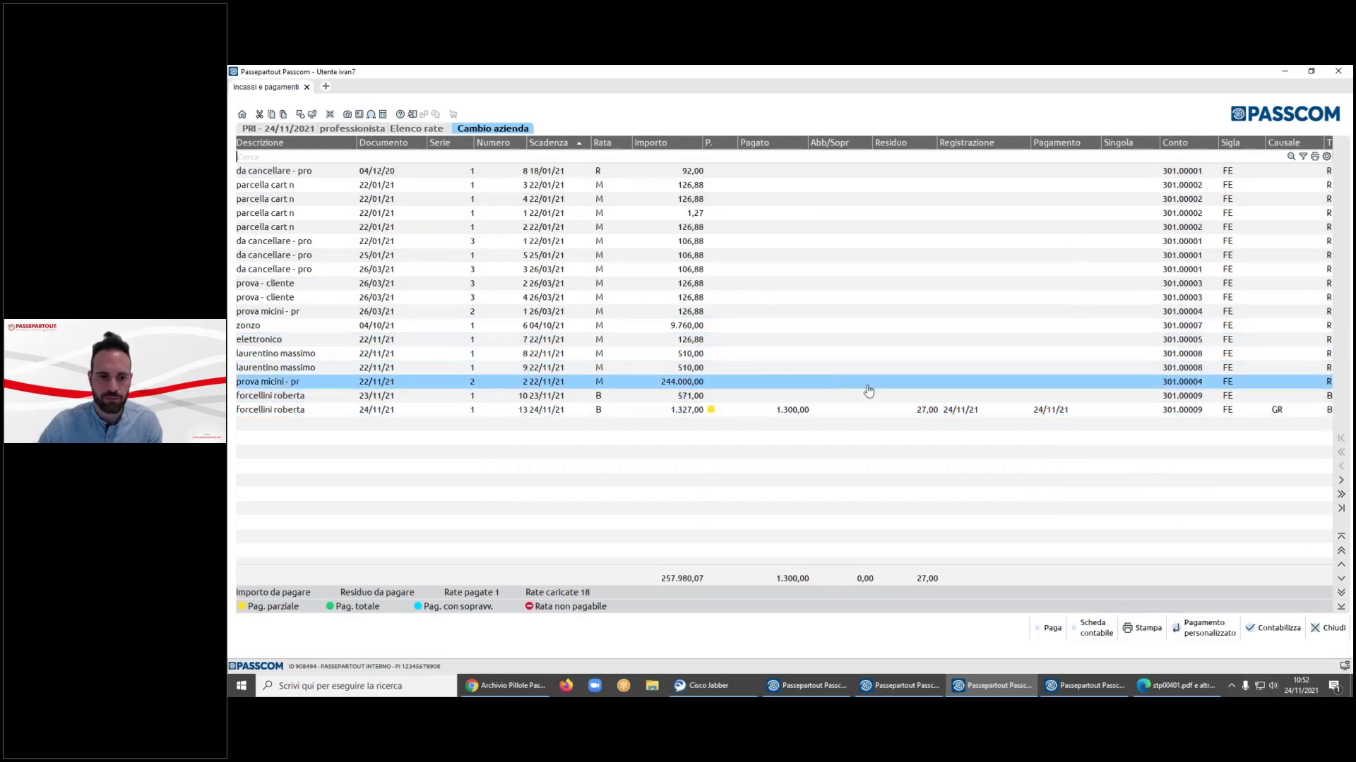
left_click(1050, 634)
key("Up")
key("Up")
left_click(1050, 630)
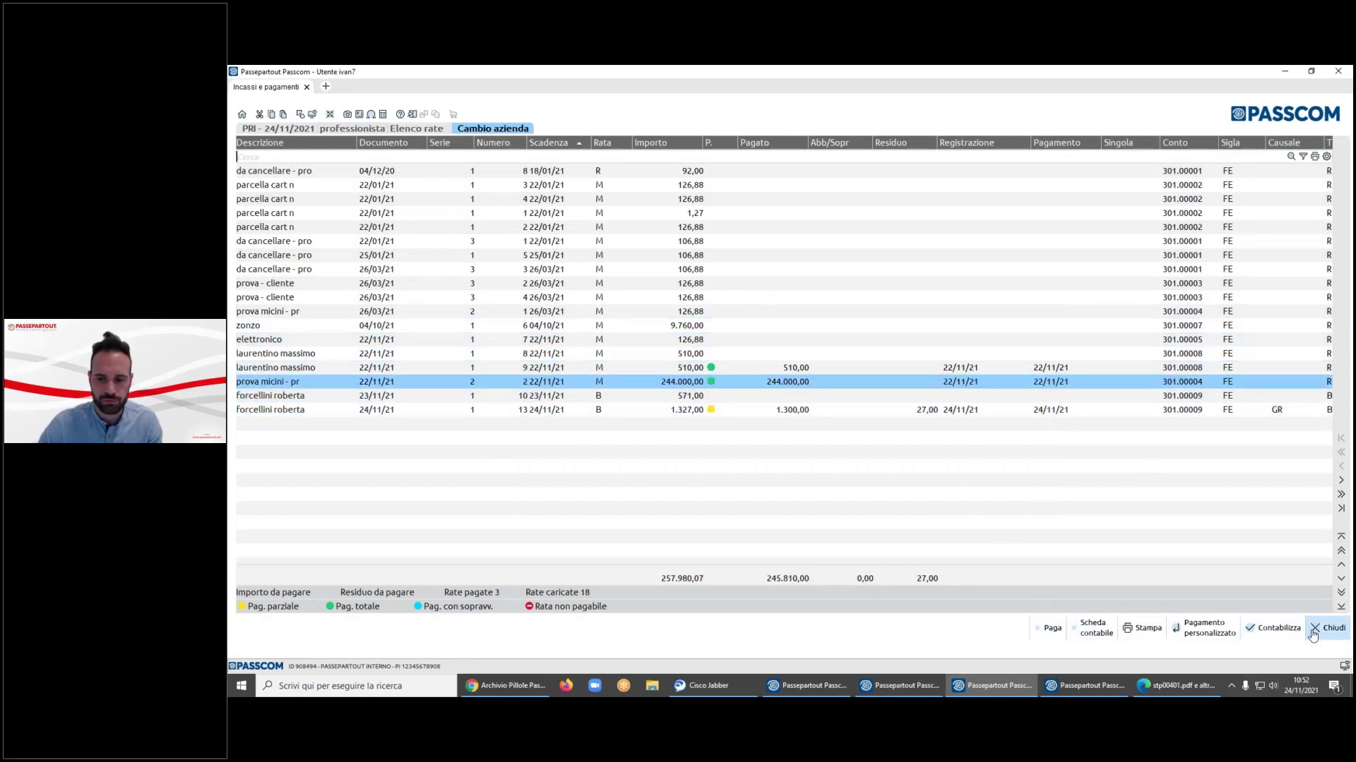
left_click(1274, 629)
left_click(914, 456)
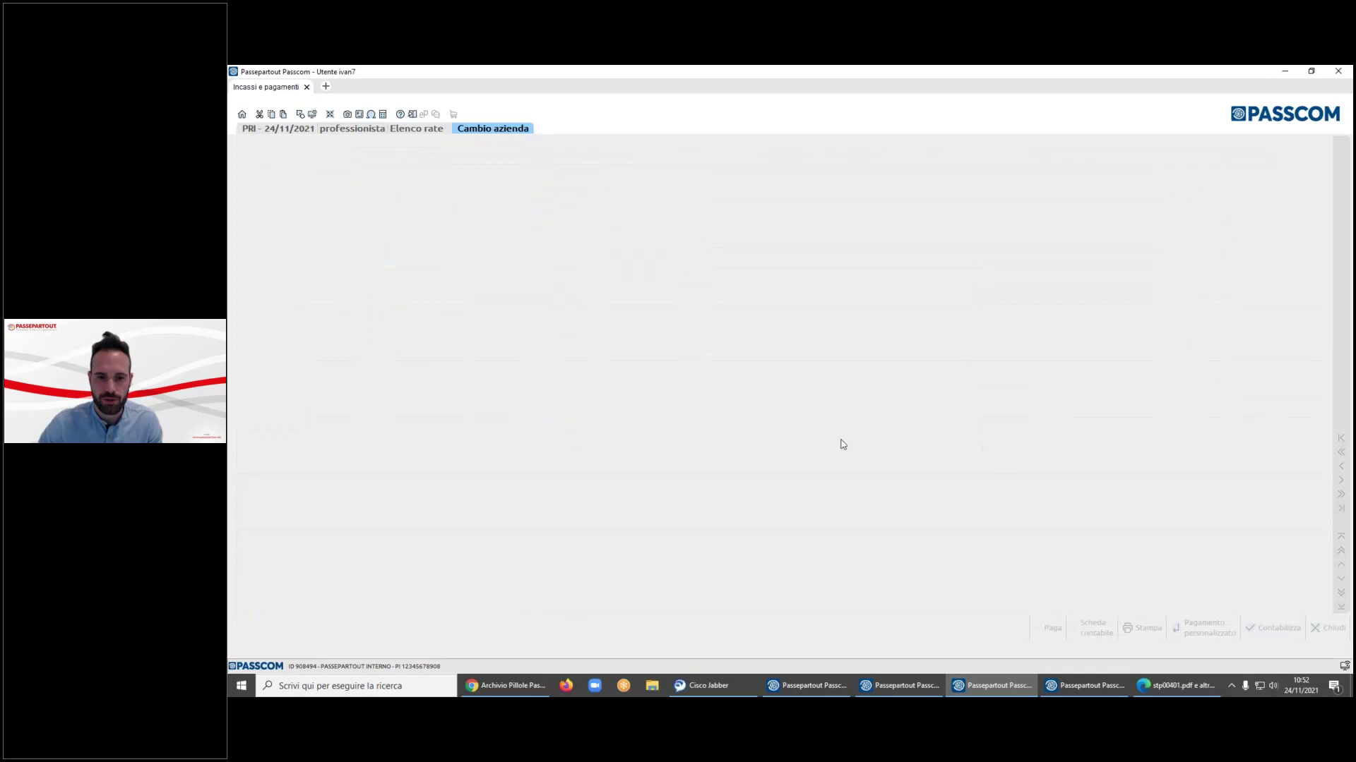
- Open the Estratto conto form from Incassi e pagamenti, then close it with Chiudi
left_click(992, 528)
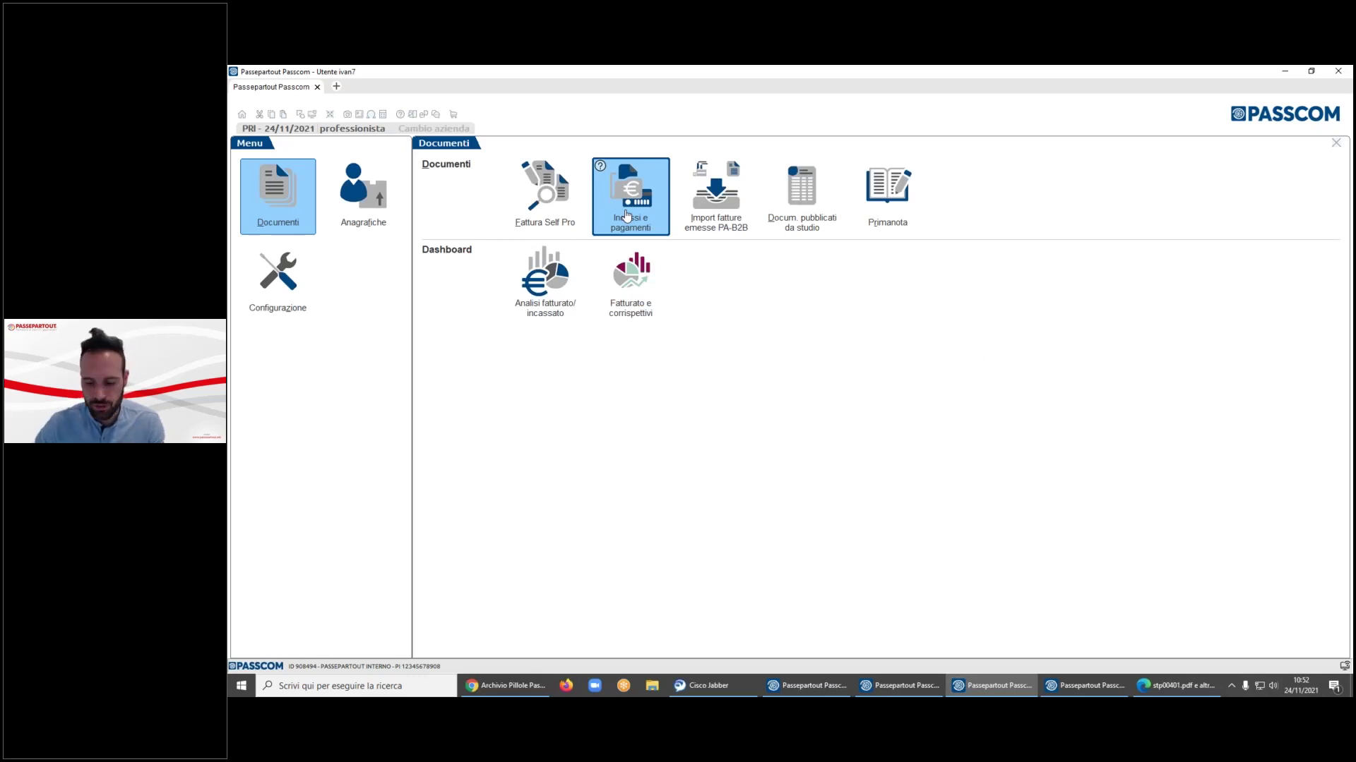
left_click(626, 215)
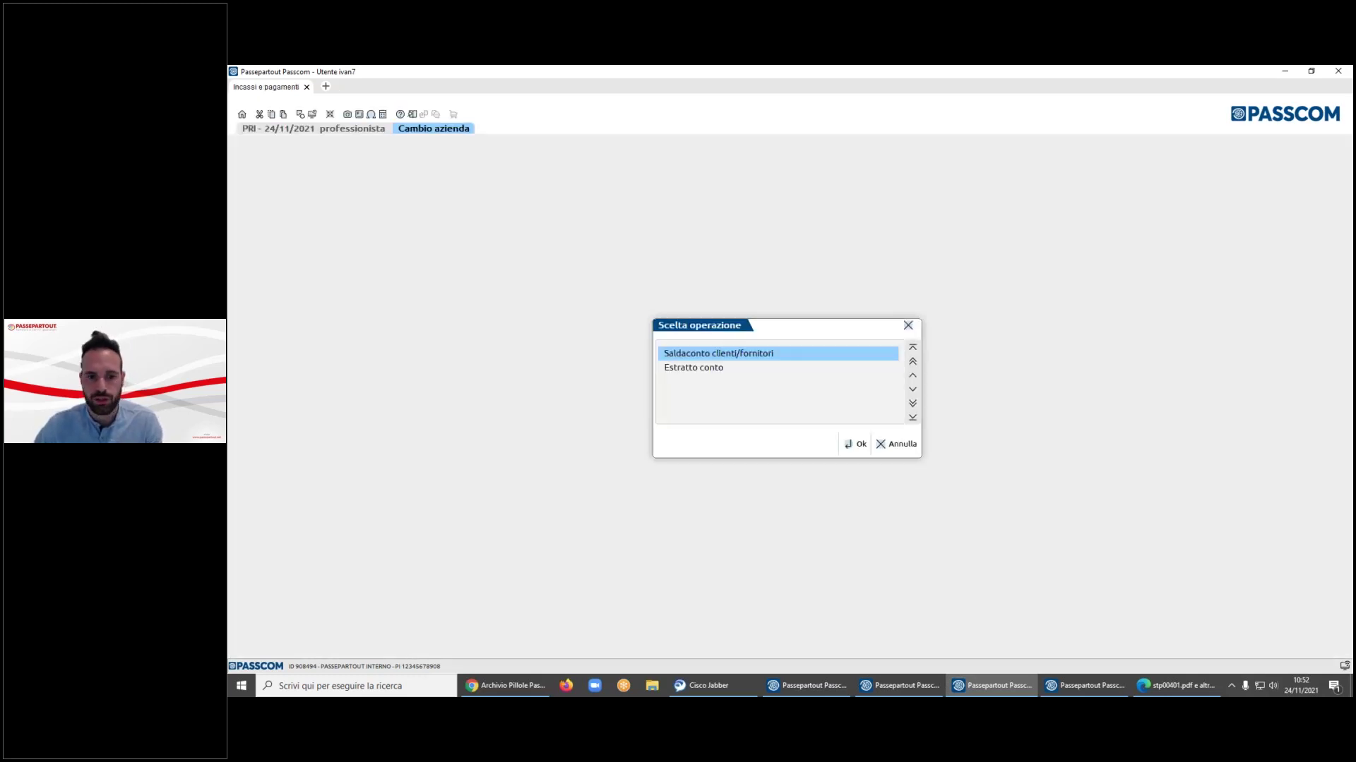
left_click(693, 367)
key("Return")
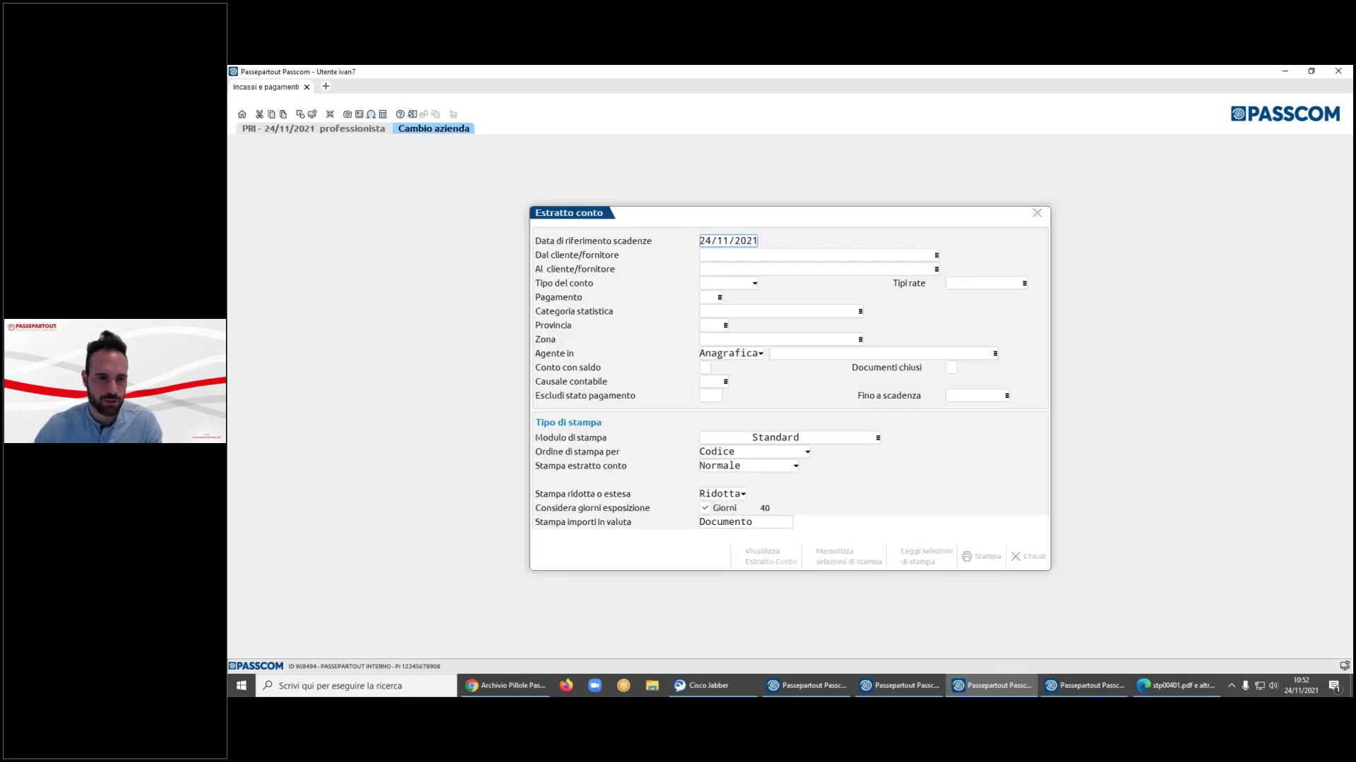
left_click(776, 257)
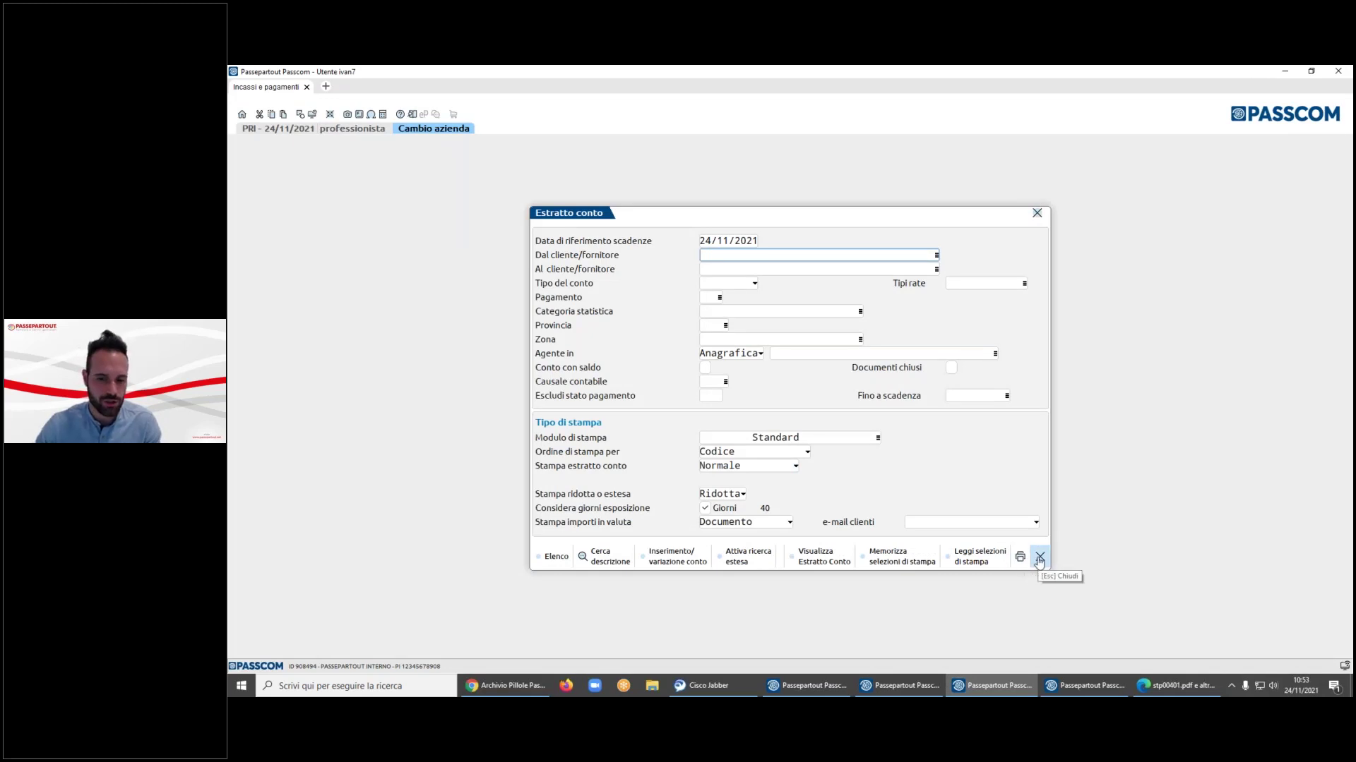
left_click(1039, 558)
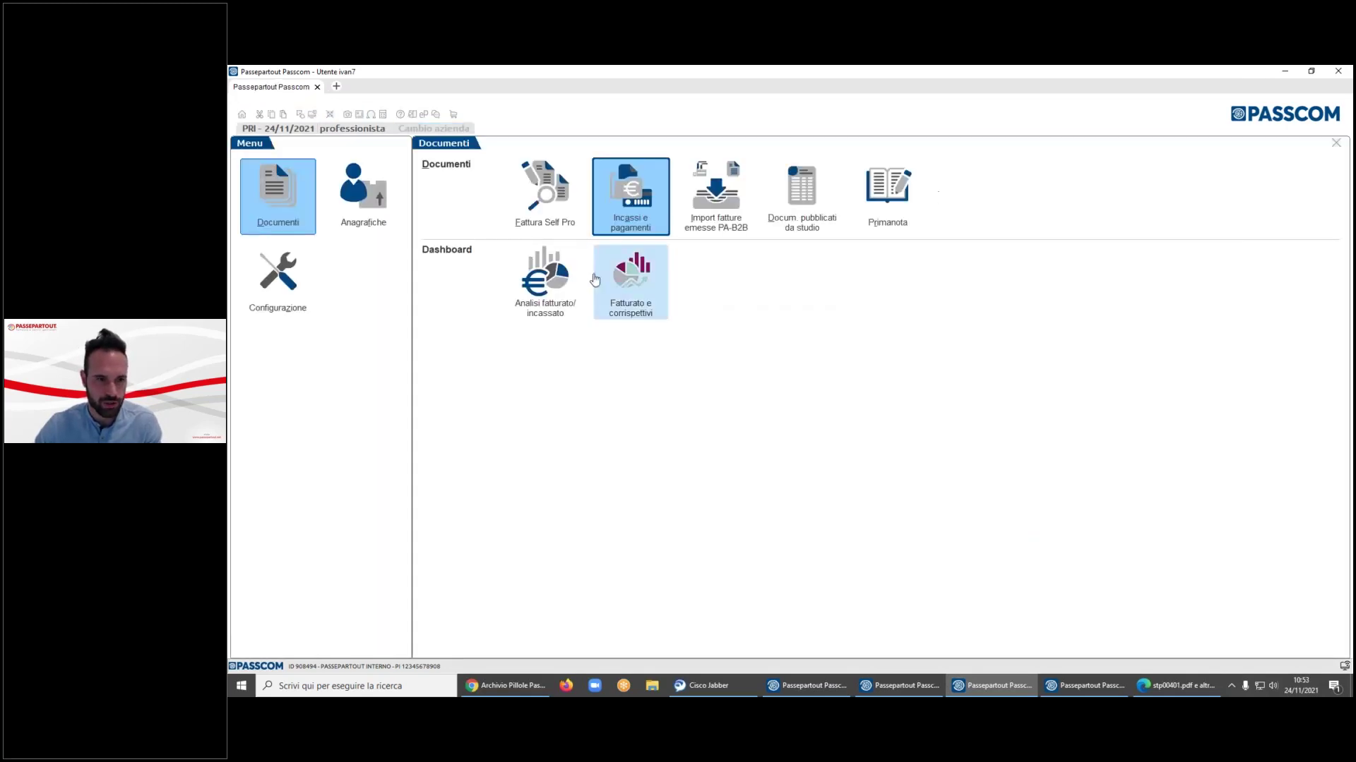
- In the KLI window, open the automax srl - spa record from Rubrica clienti/fornitori
left_click(1085, 686)
left_click(378, 212)
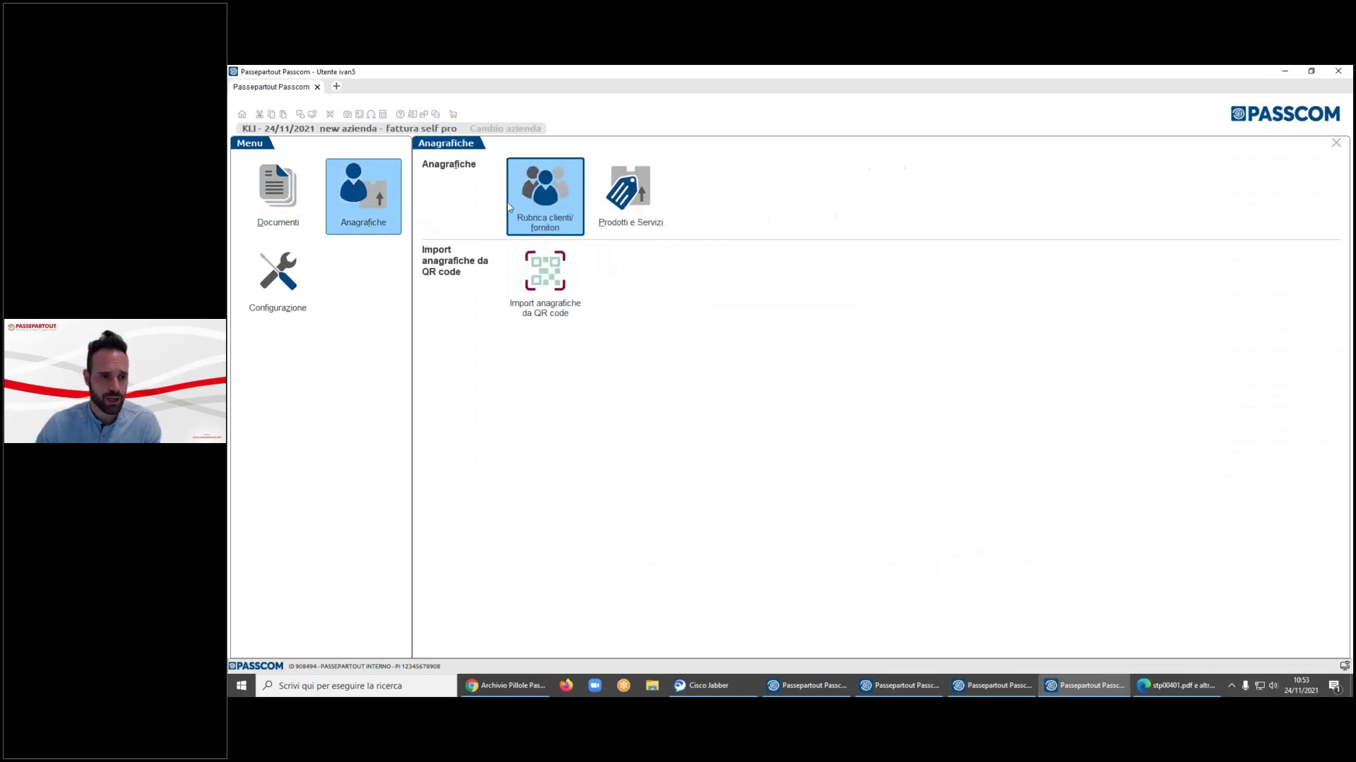
left_click(629, 201)
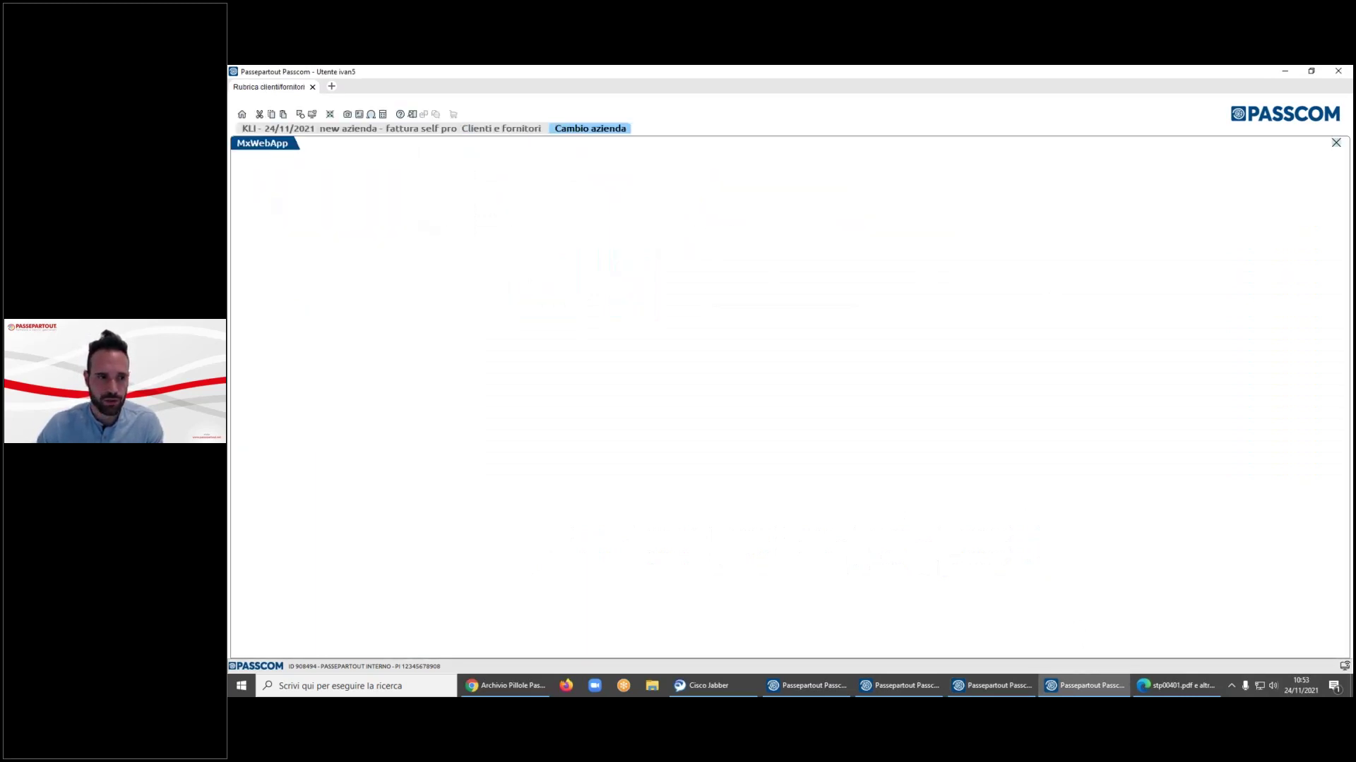
double_click(630, 208)
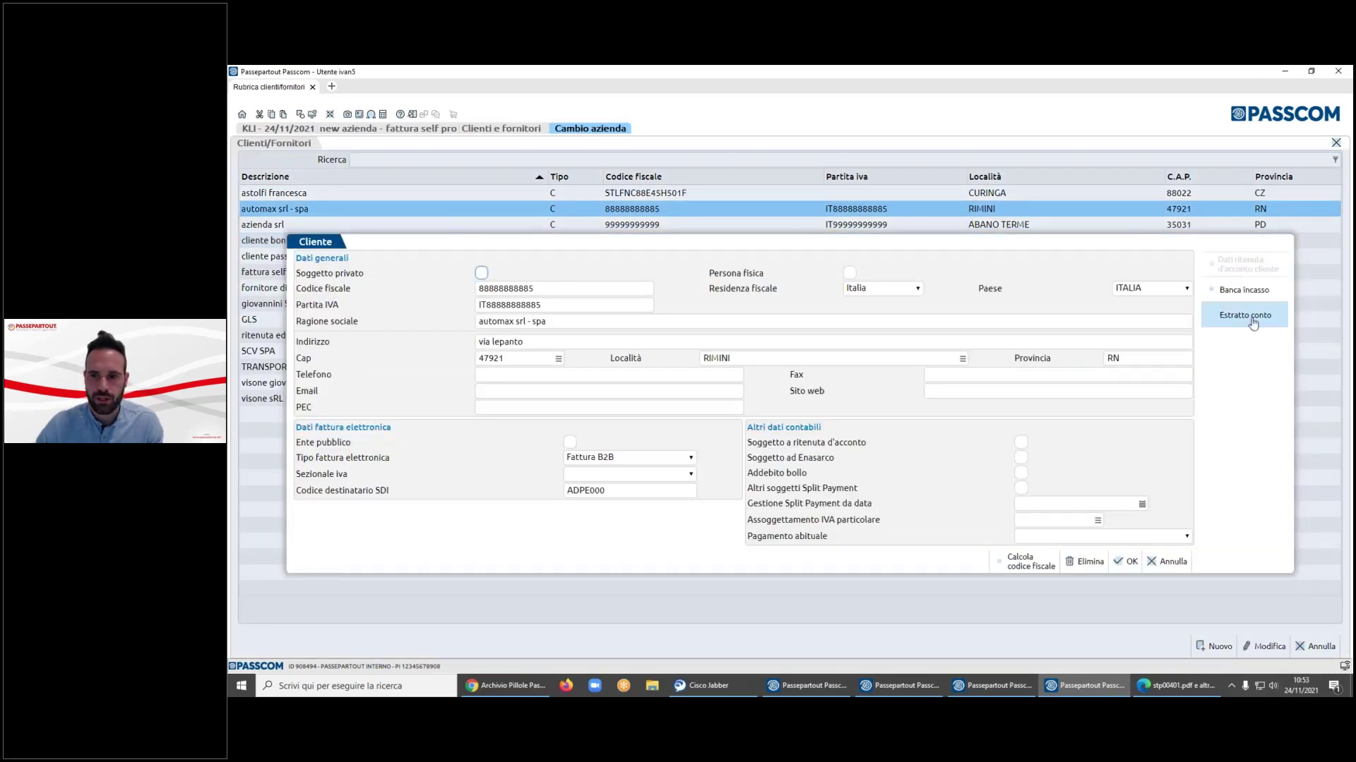
- Browse automax srl - spa's statement rows, toggle partial and complete views, then close without changes
left_click(1245, 315)
key("Down")
key("Down")
key("Down")
key("Home")
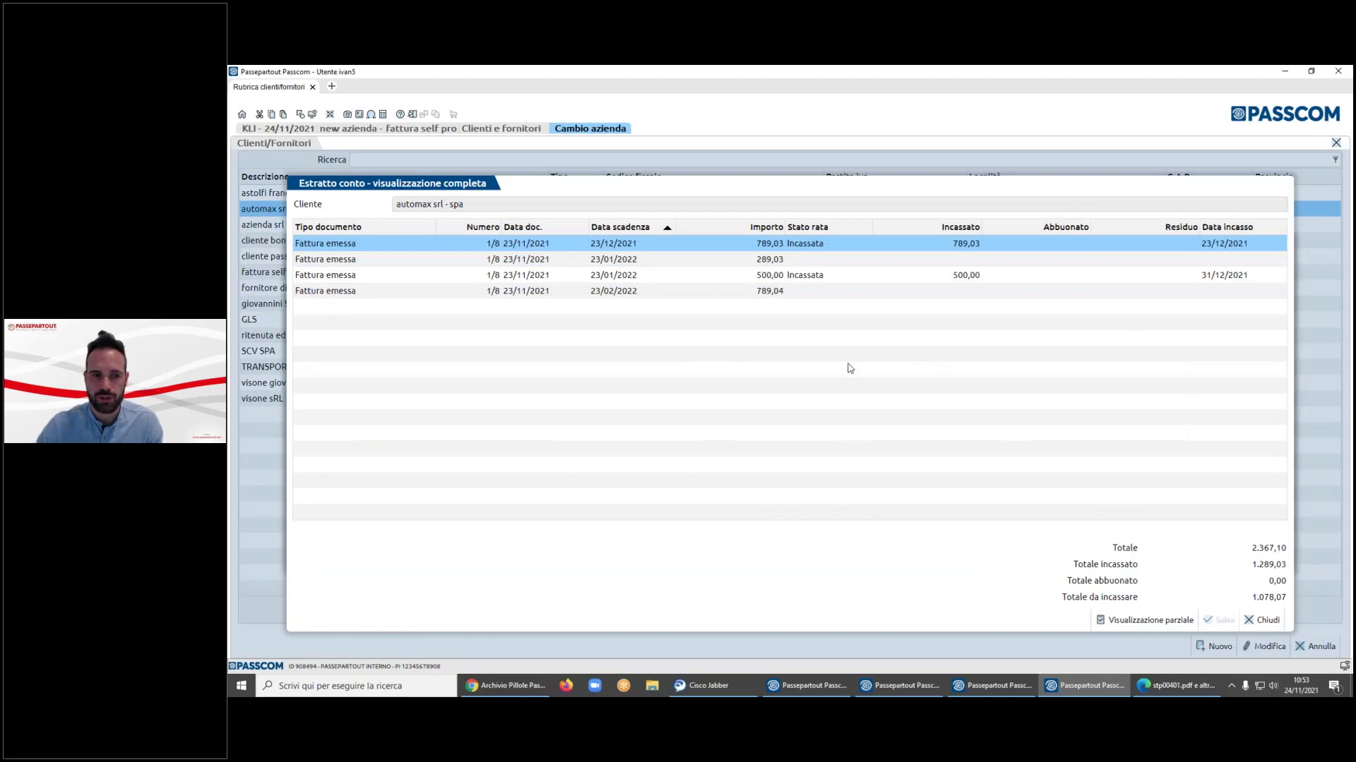
key("Down")
key("Down")
key("Up")
key("Up")
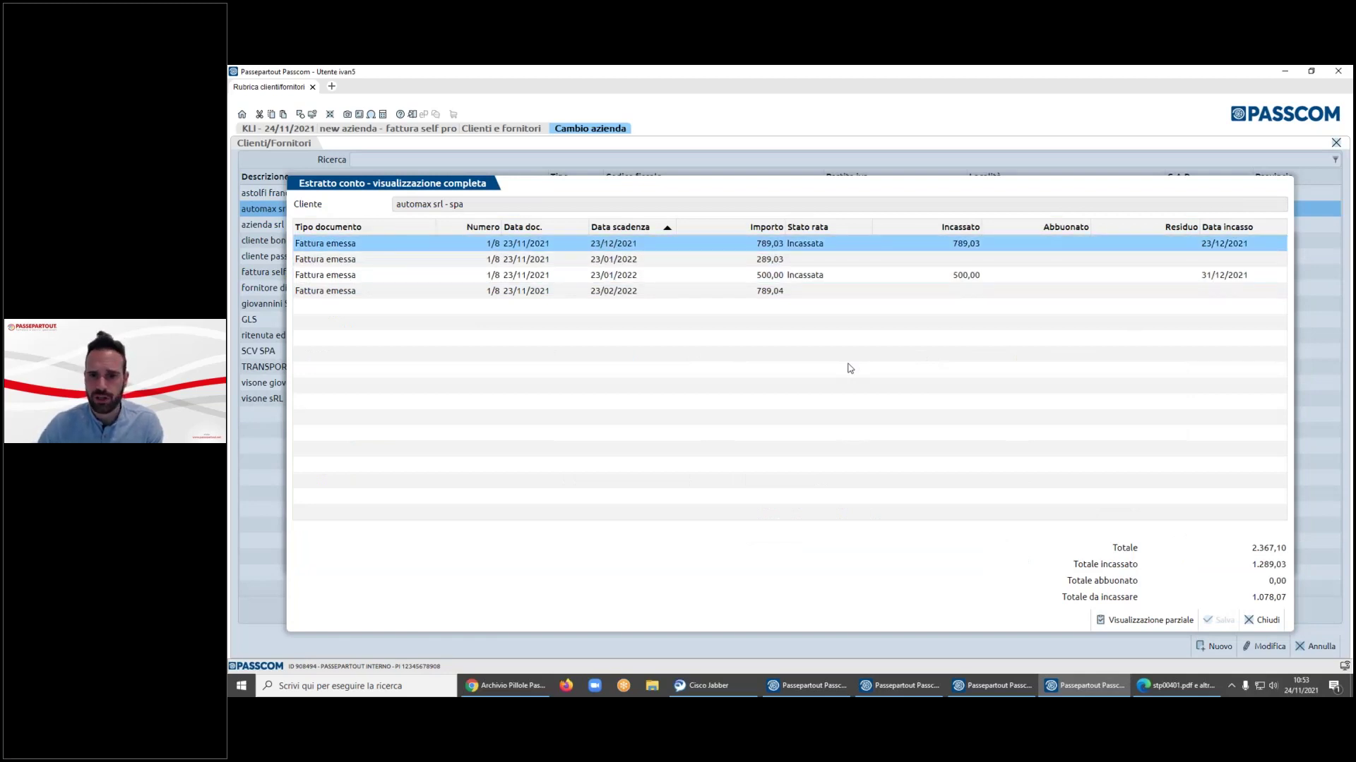
key("Down")
key("Down")
key("Down")
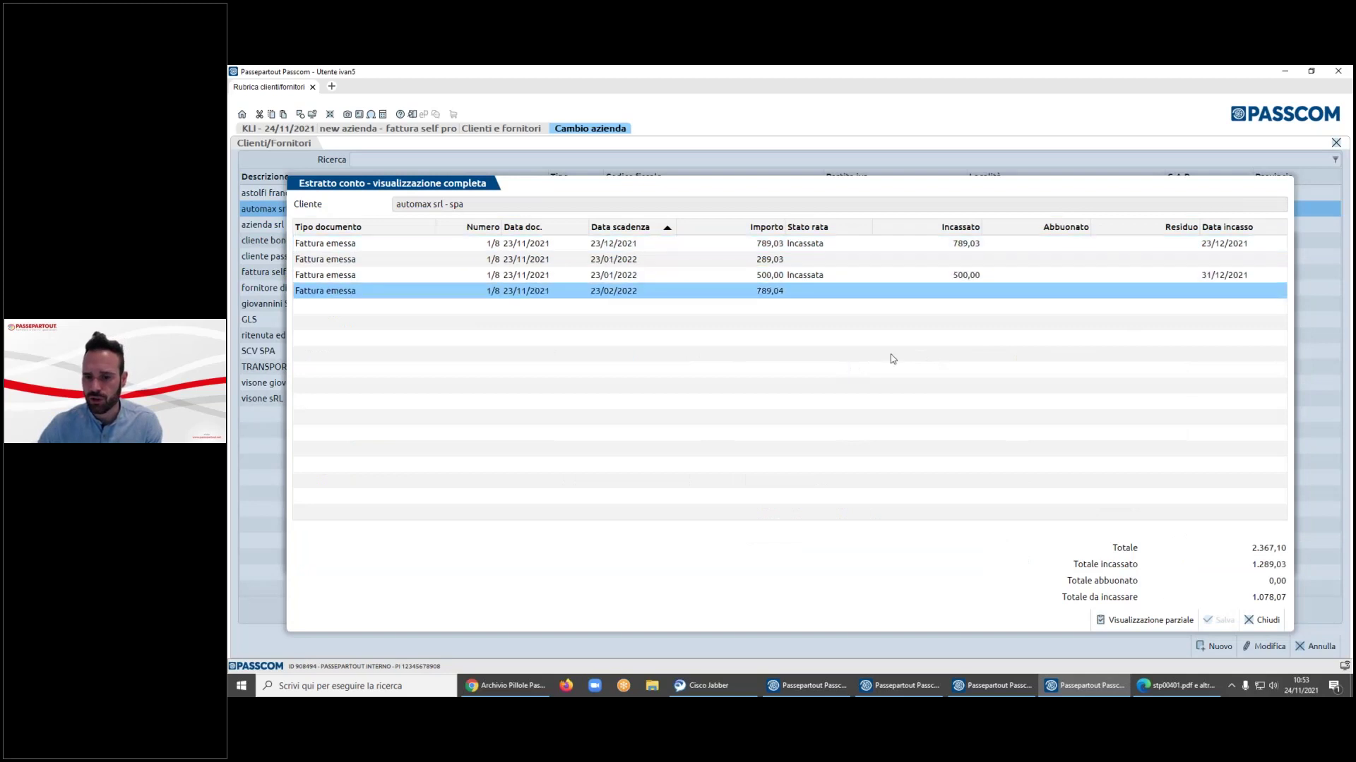
left_click(1145, 620)
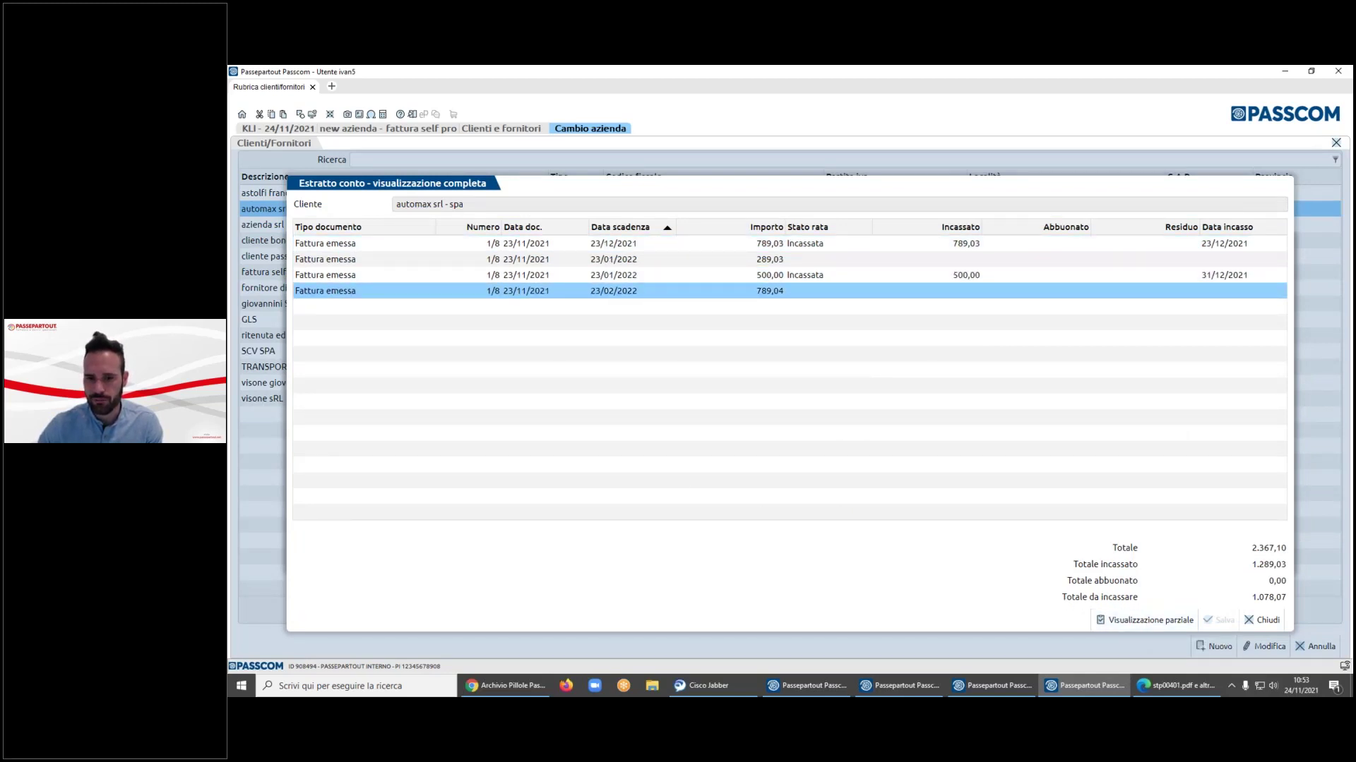
left_click(1153, 625)
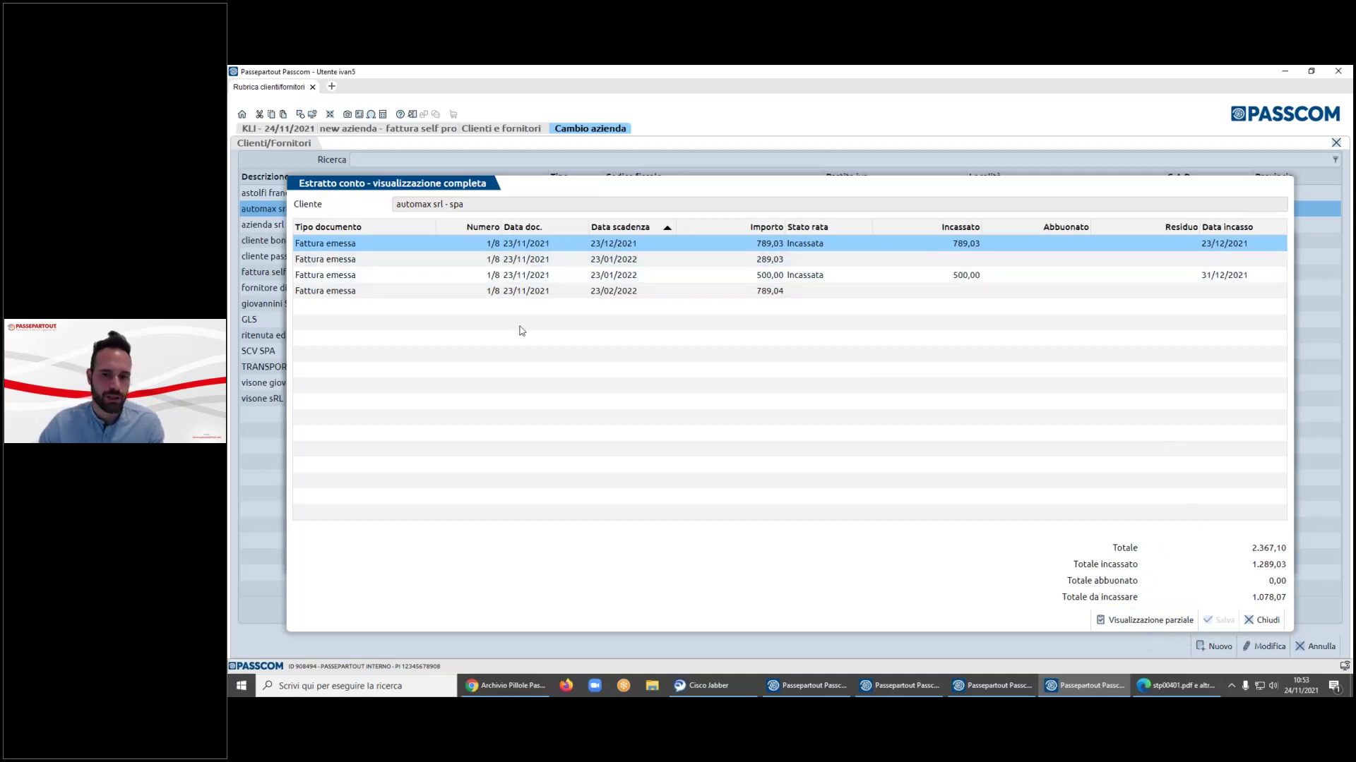
left_click(1281, 621)
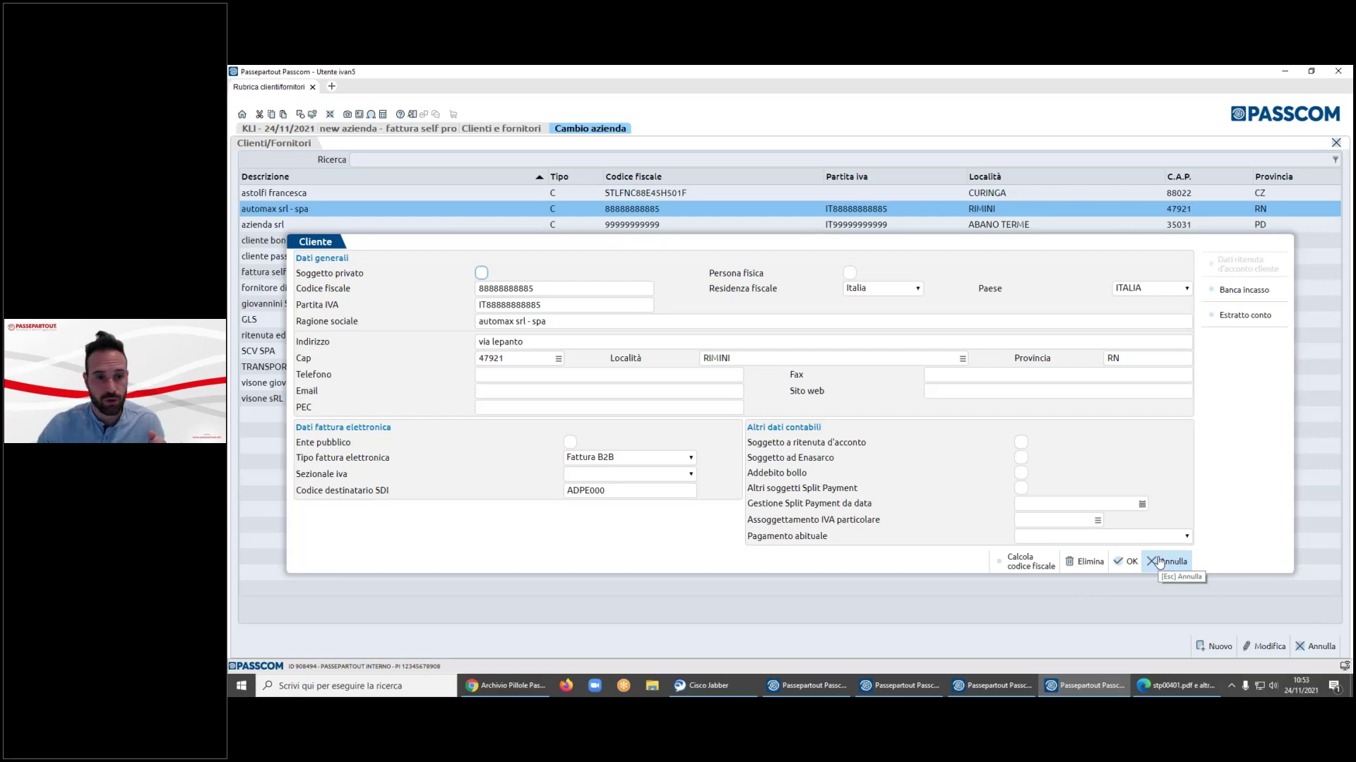
left_click(1158, 562)
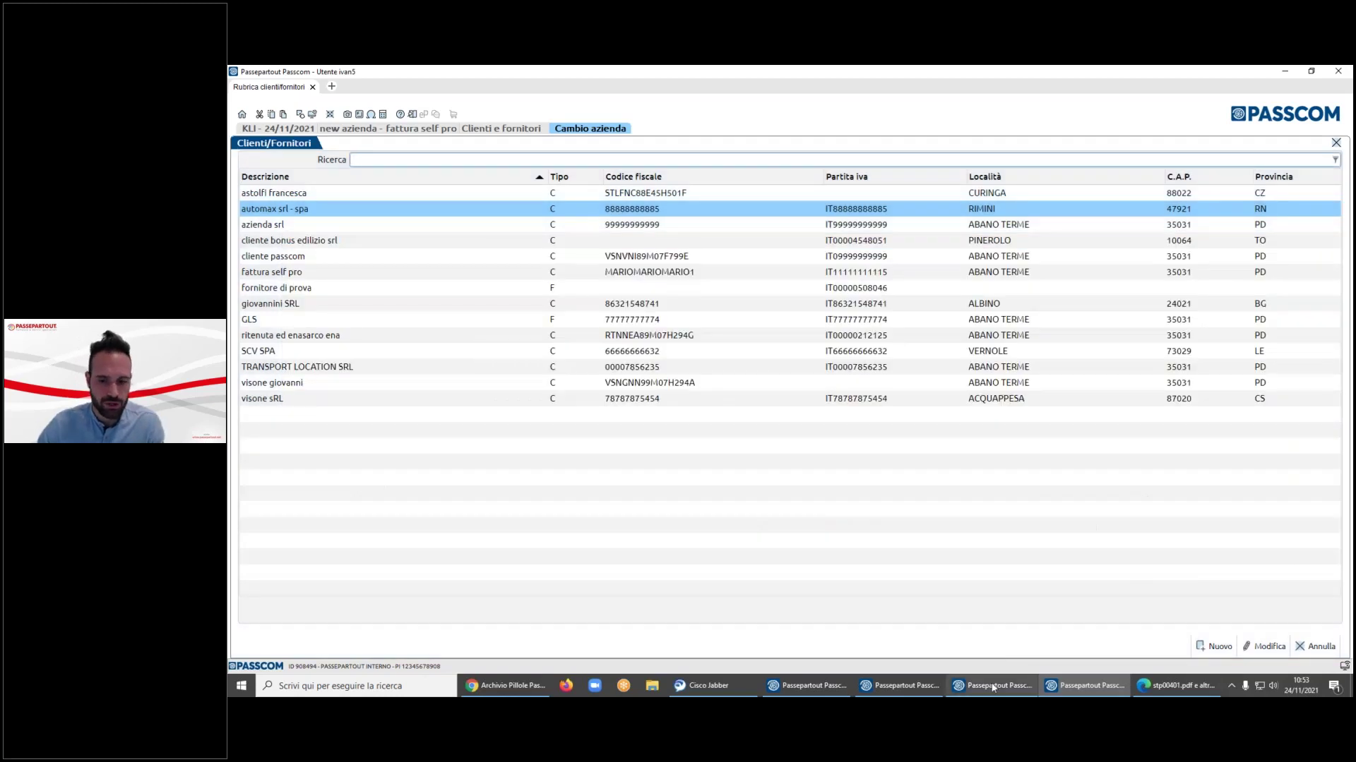
- Close the Scelta operazione picker in the payments window and switch to the administrator's window
left_click(992, 684)
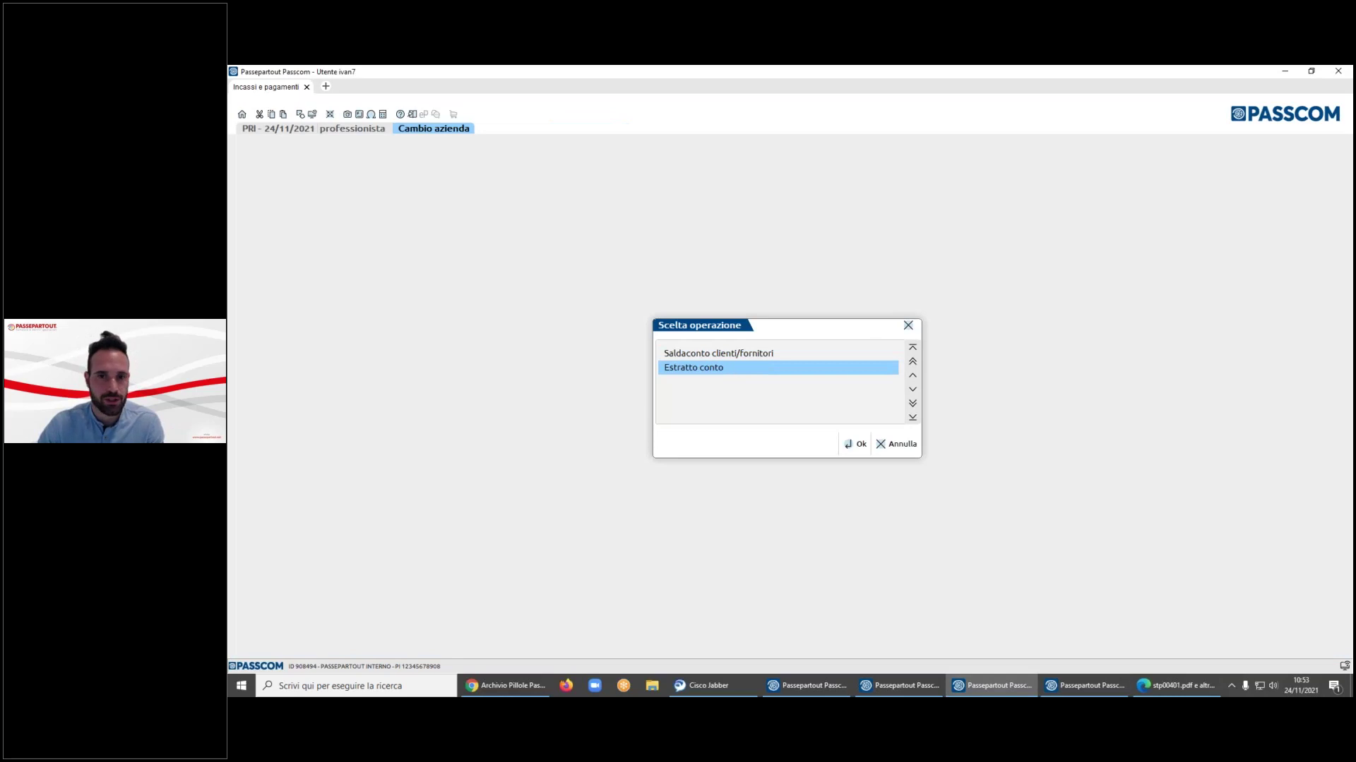
key("Escape")
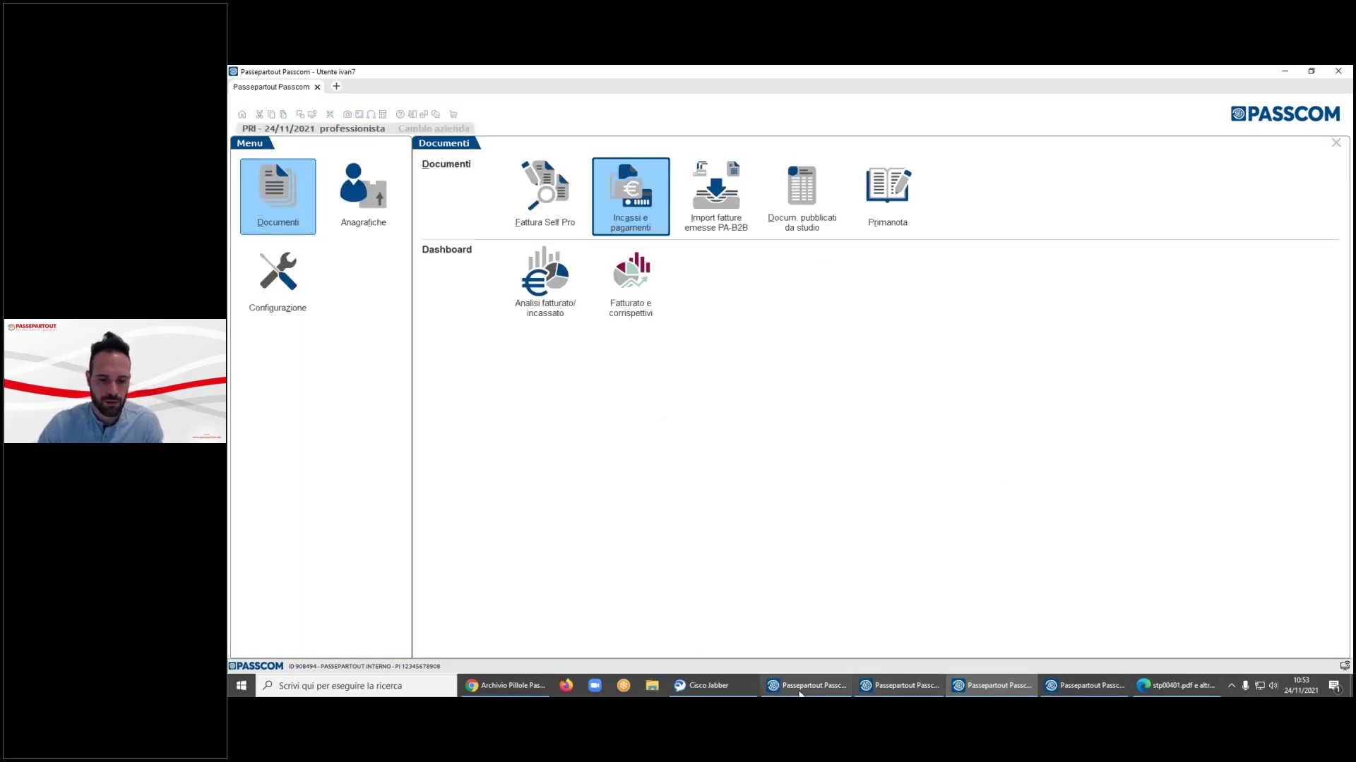
left_click(830, 689)
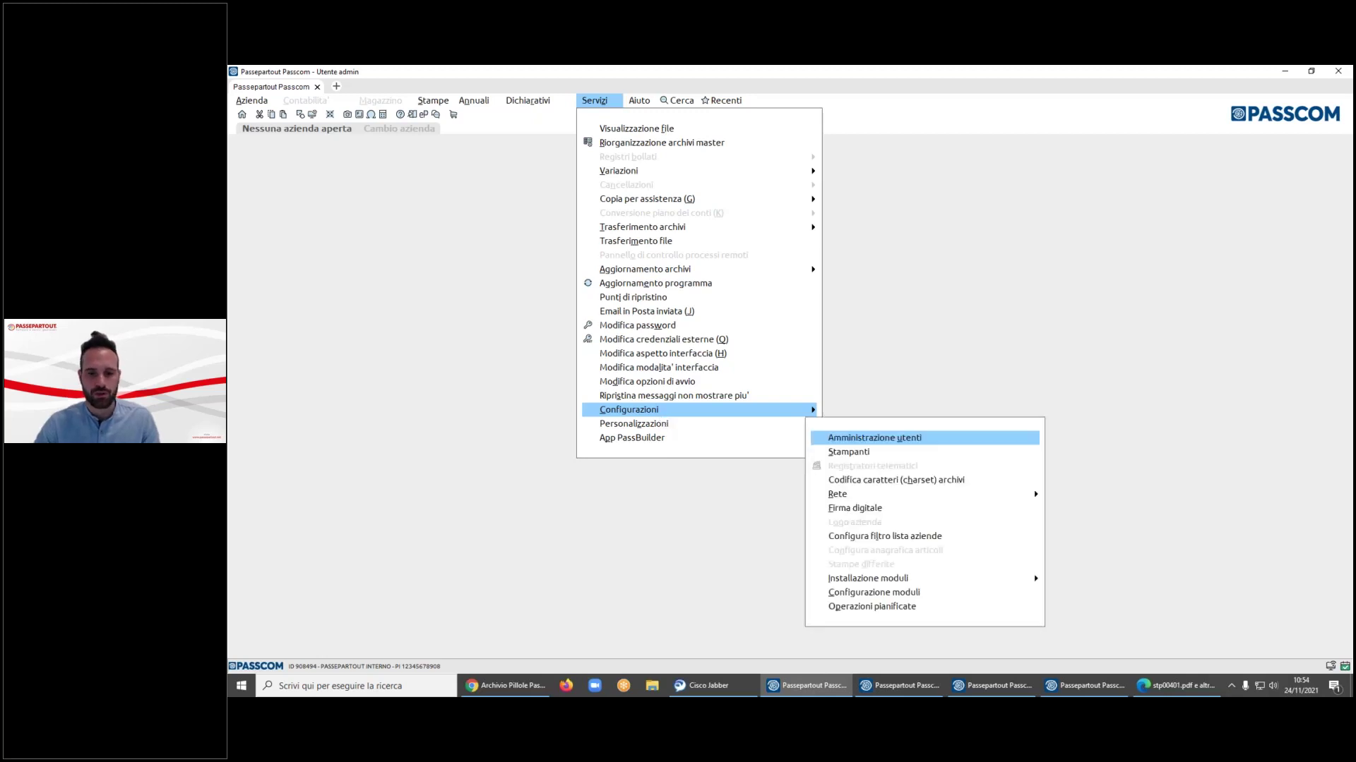
- Enter user administration with the administrator password and open the selected user's account details
key("Return")
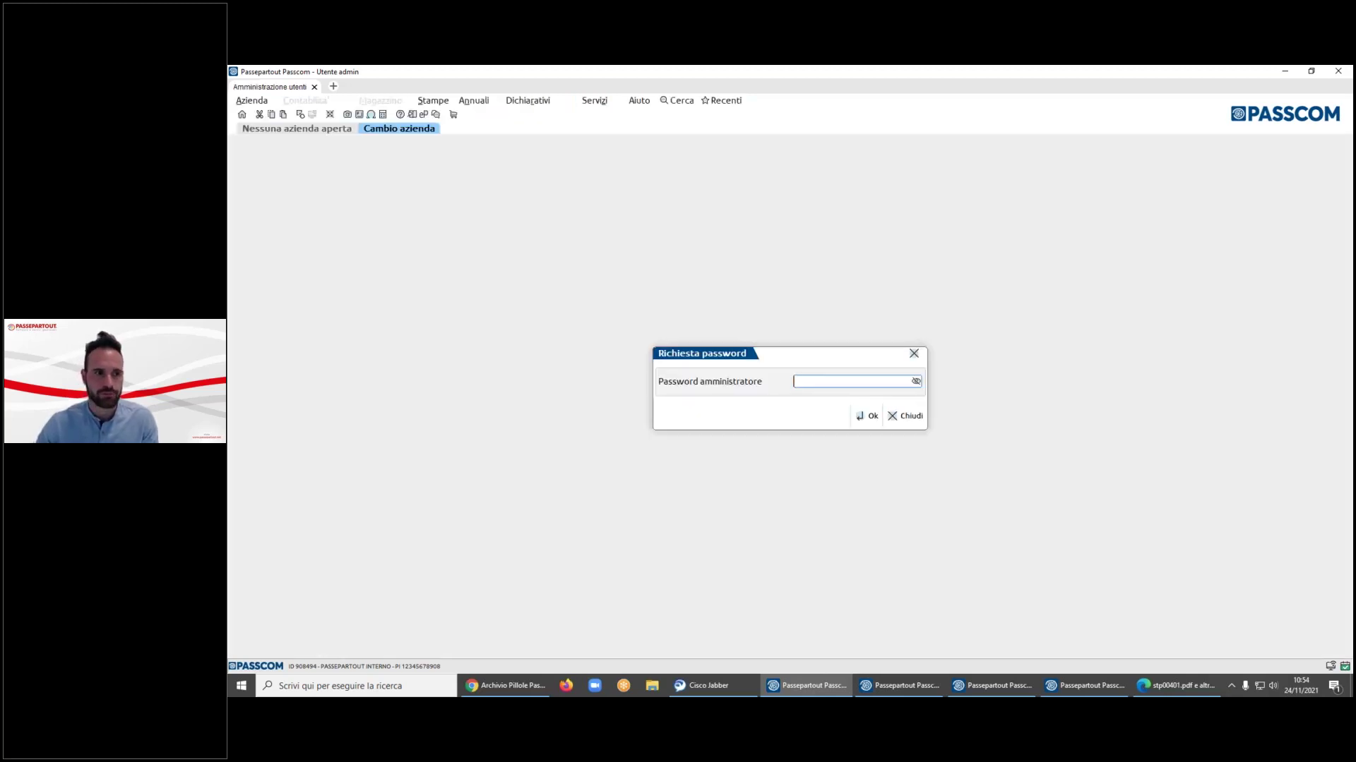
type("*****")
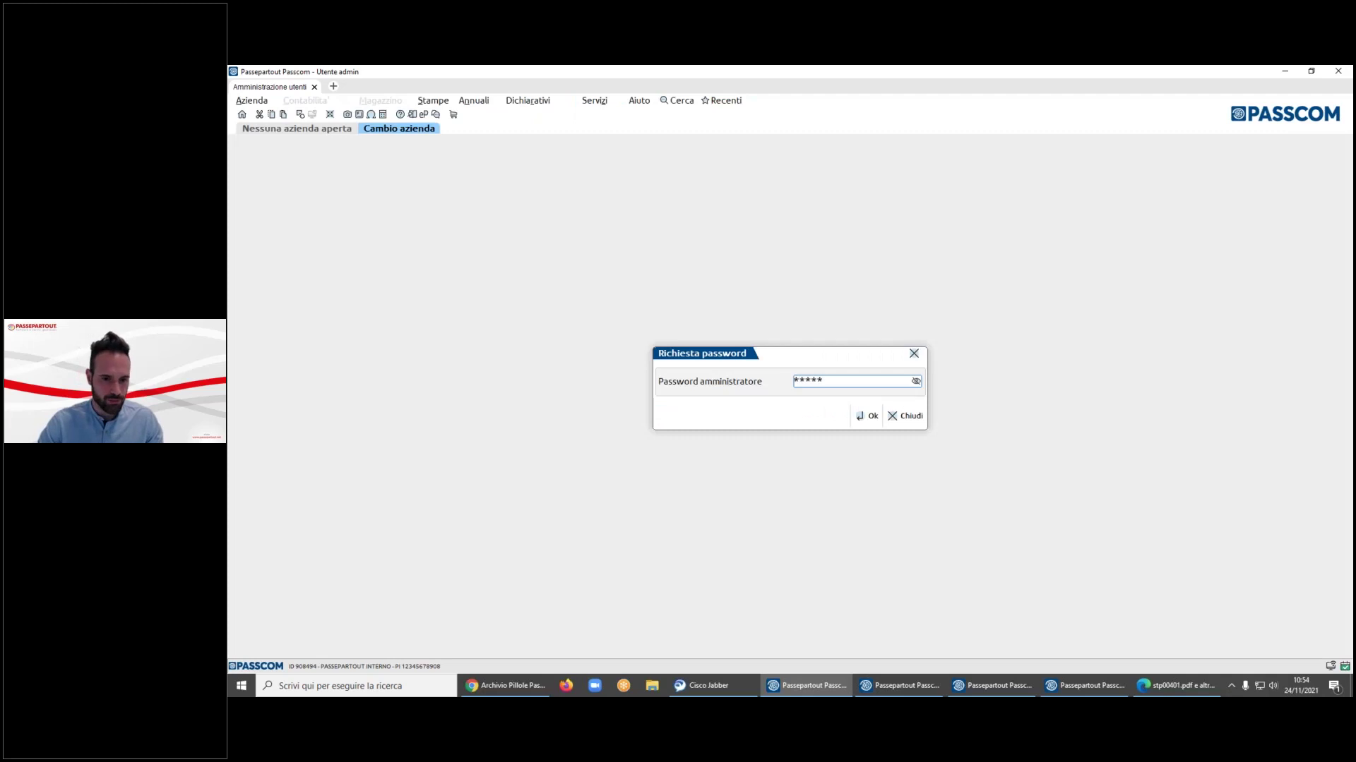
key("Return")
key("Down")
key("Down")
key("Down")
key("Down")
key("Down")
key("Down")
key("Down")
key("Down")
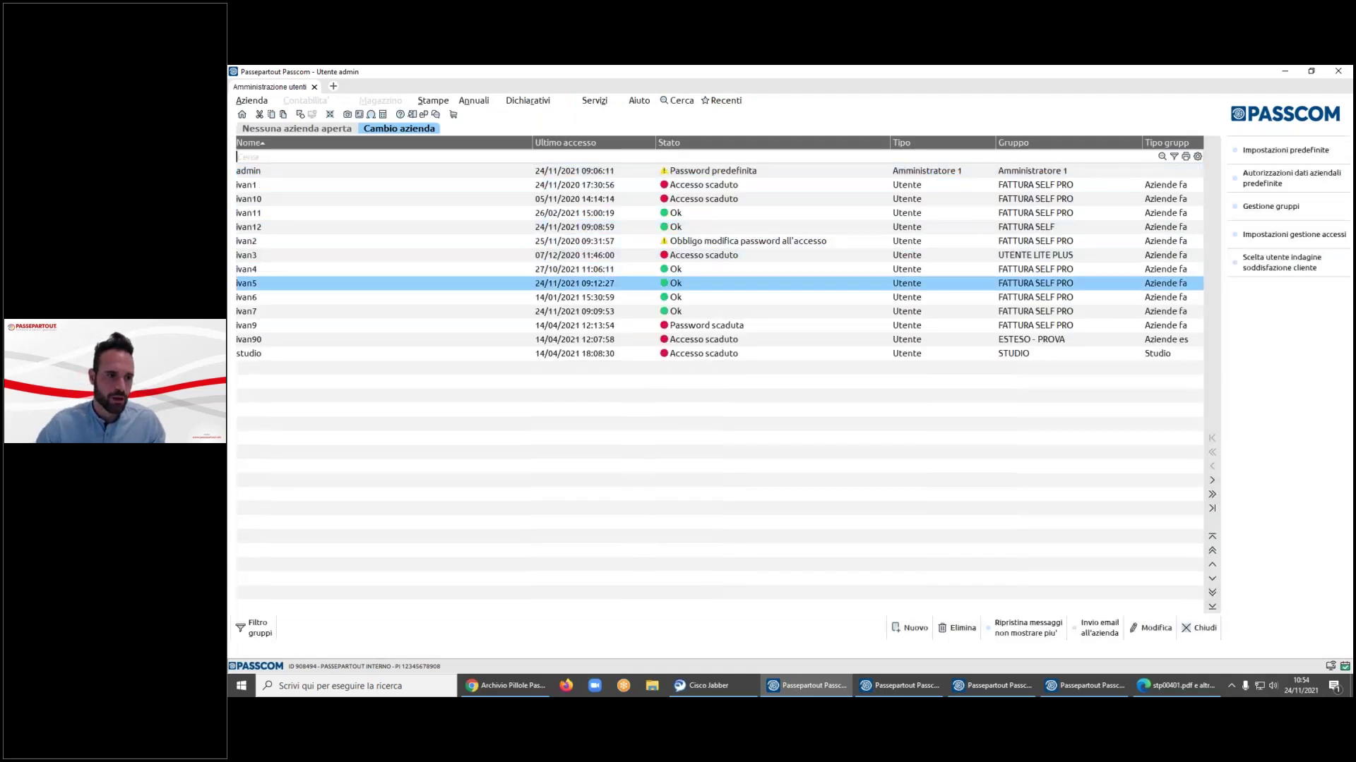
key("Down")
key("Down")
key("Up")
key("Up")
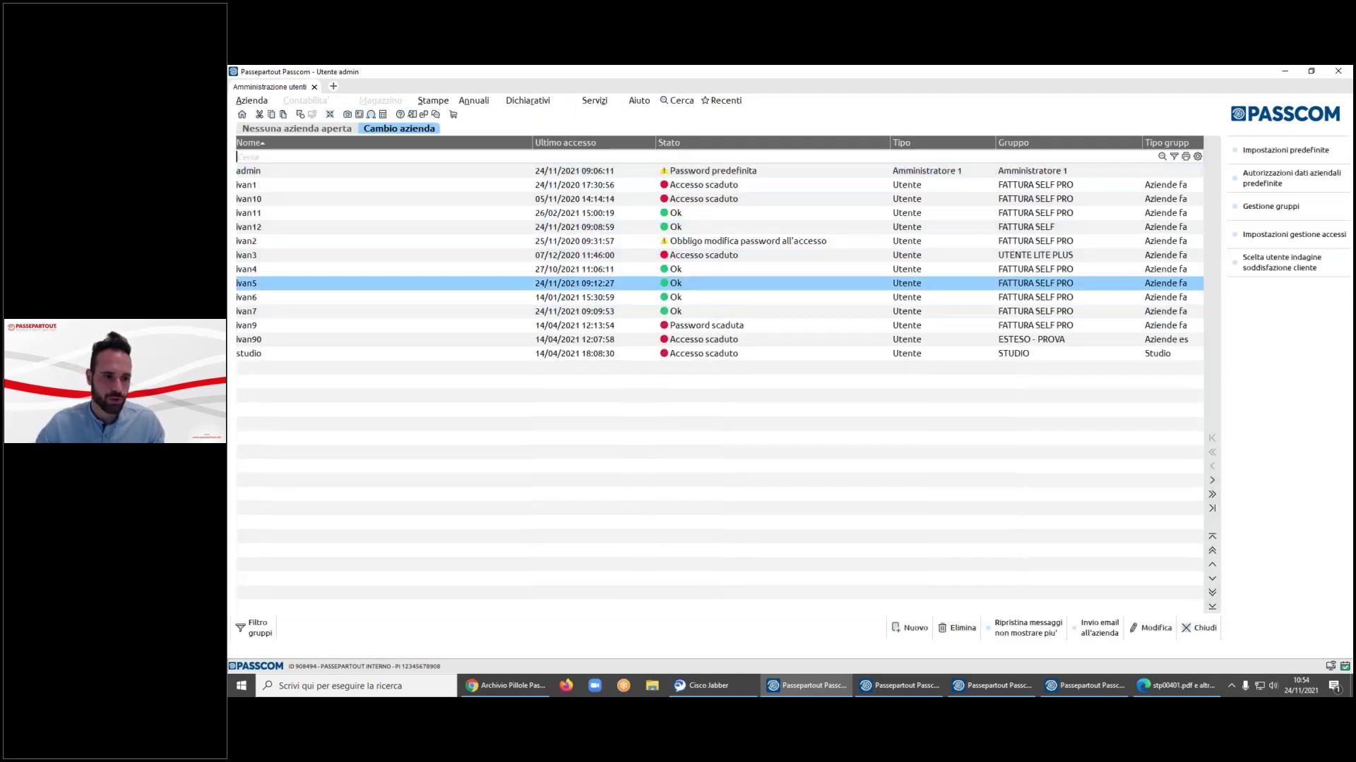
key("Return")
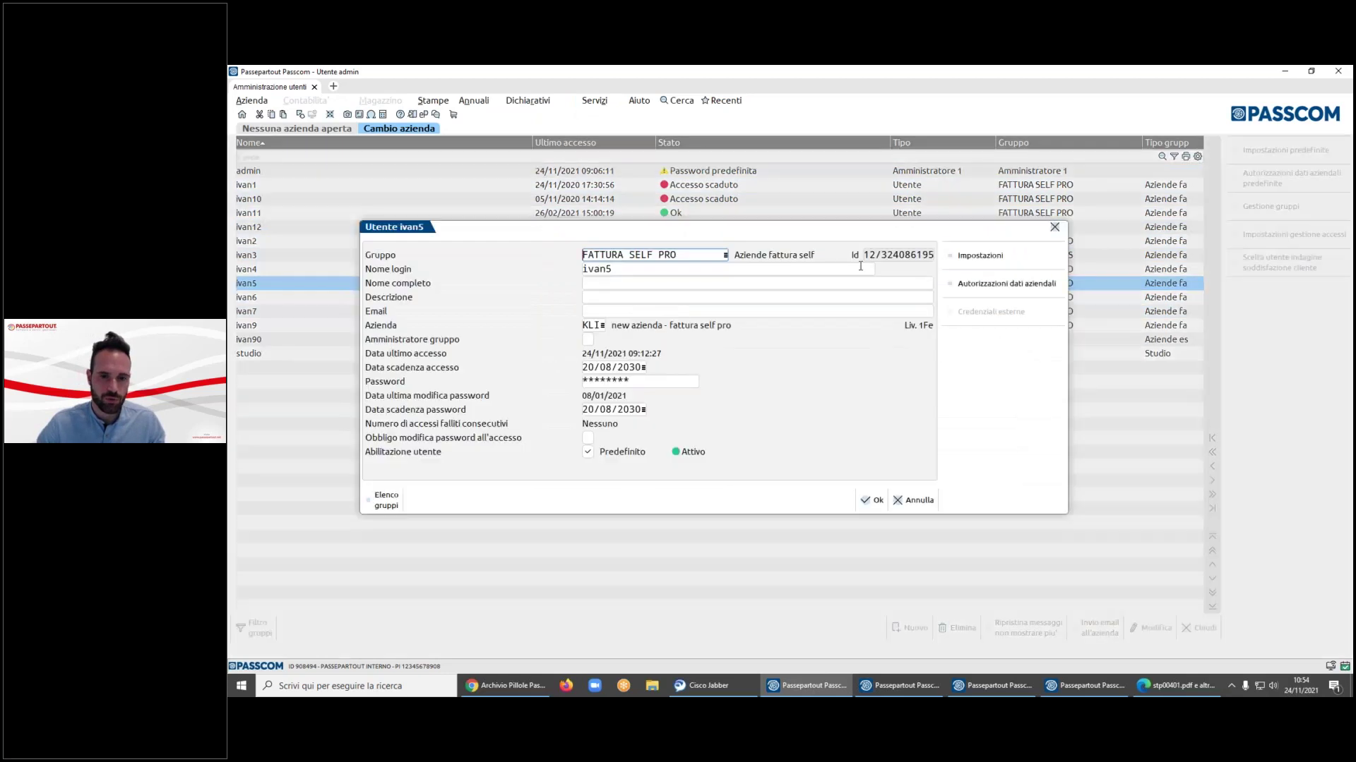
- Review the Altre operazioni permission checkboxes on page 2 of the user's Impostazioni
left_click(1016, 258)
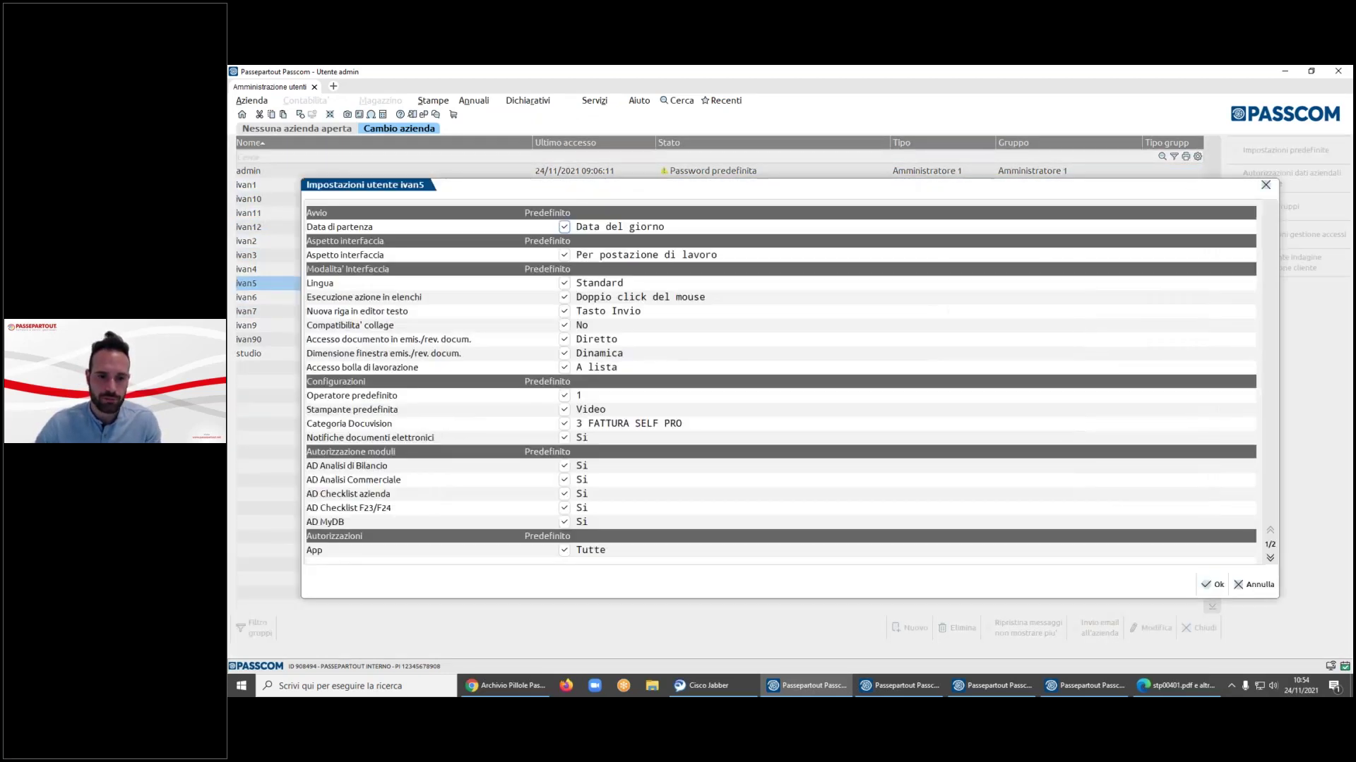
key("Page_Down")
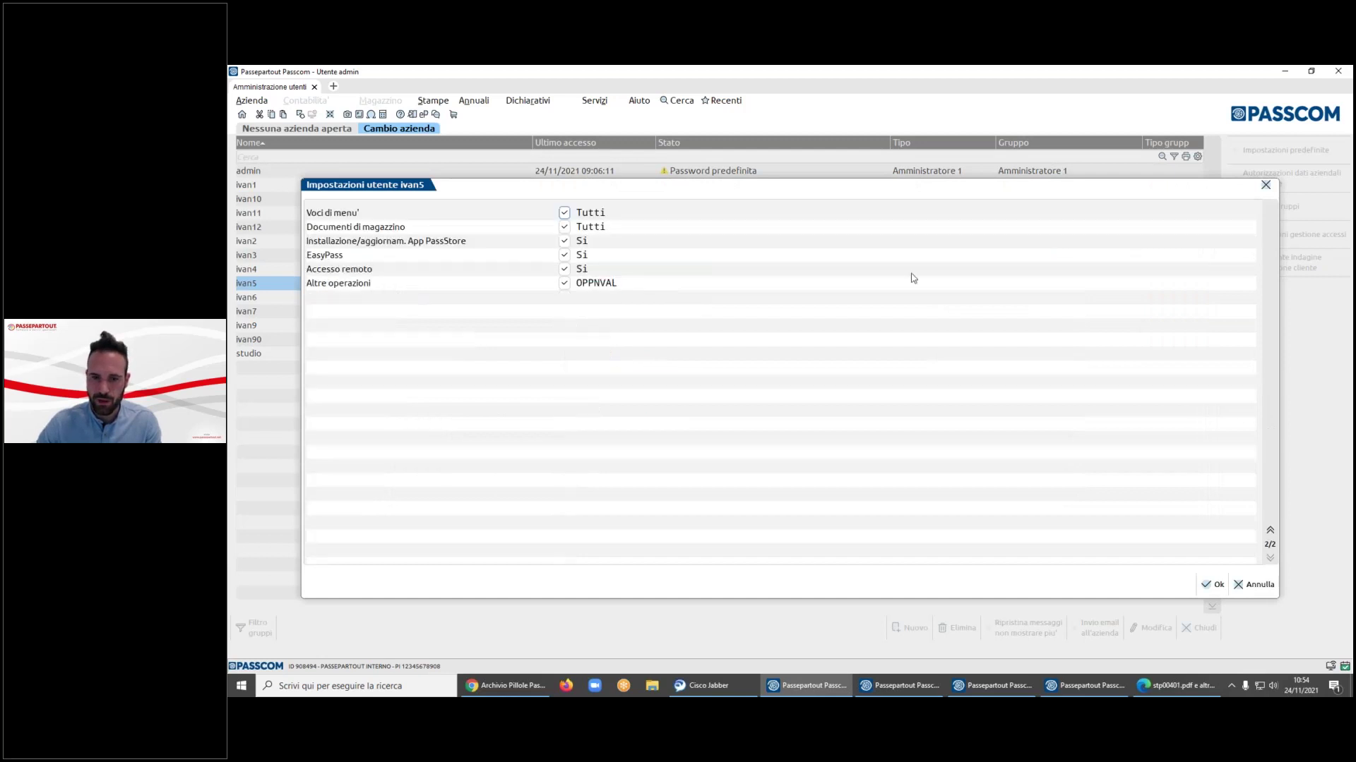
key("Down")
key("Down")
key("Down")
key("Down")
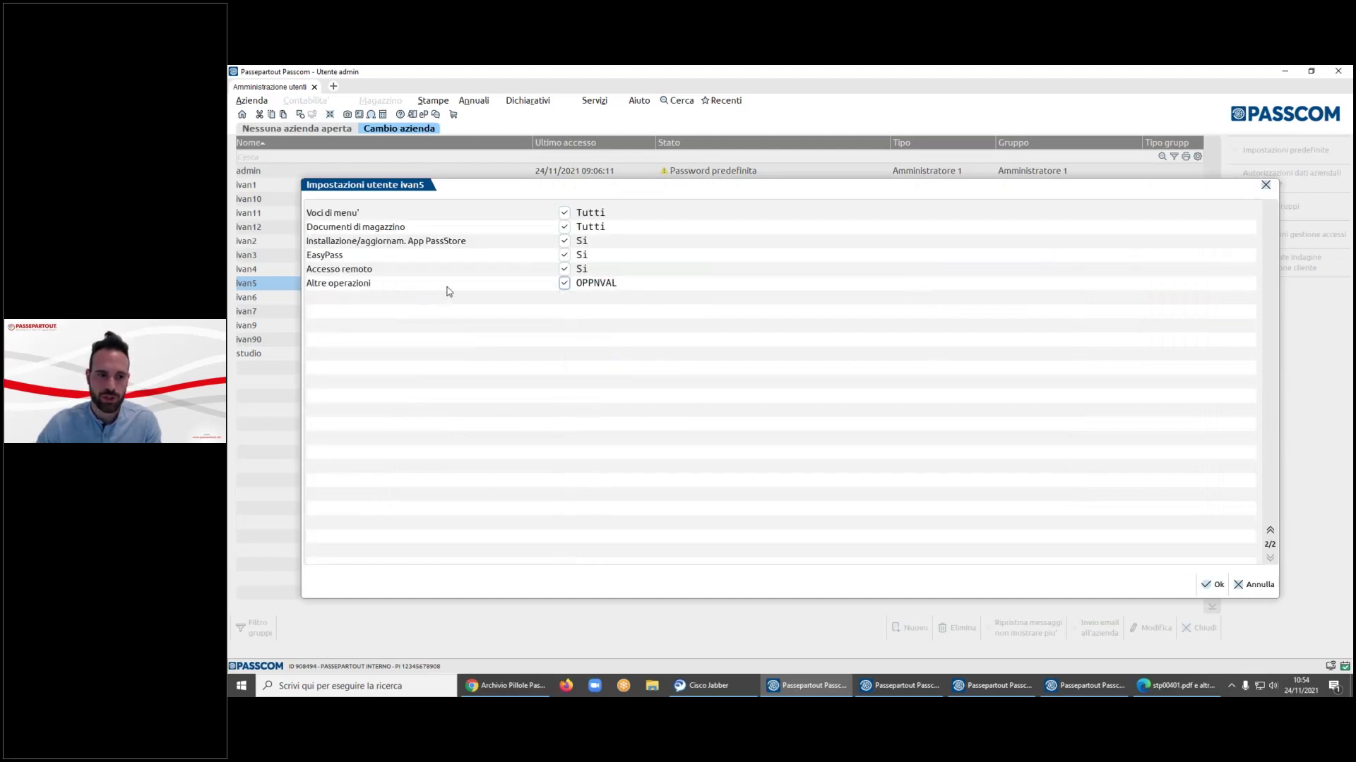
left_click(563, 285)
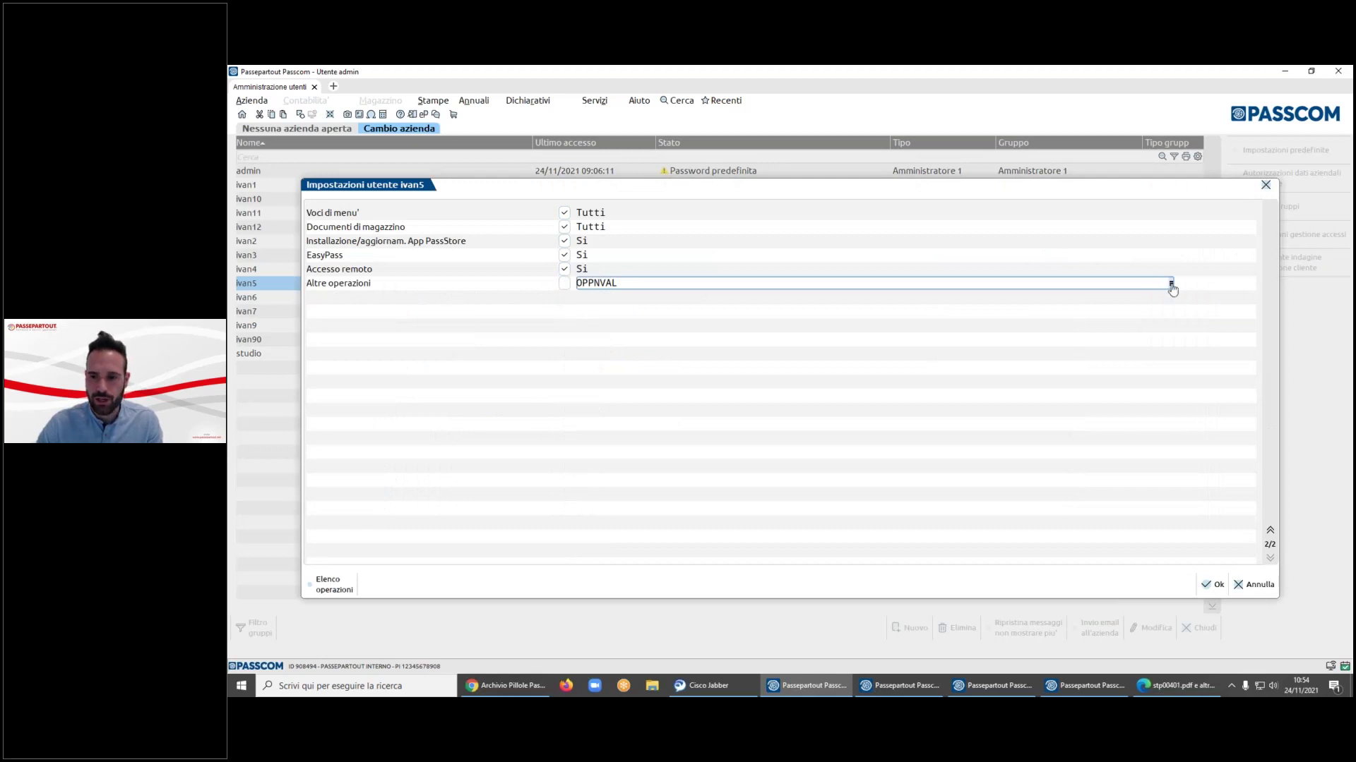
left_click(1171, 284)
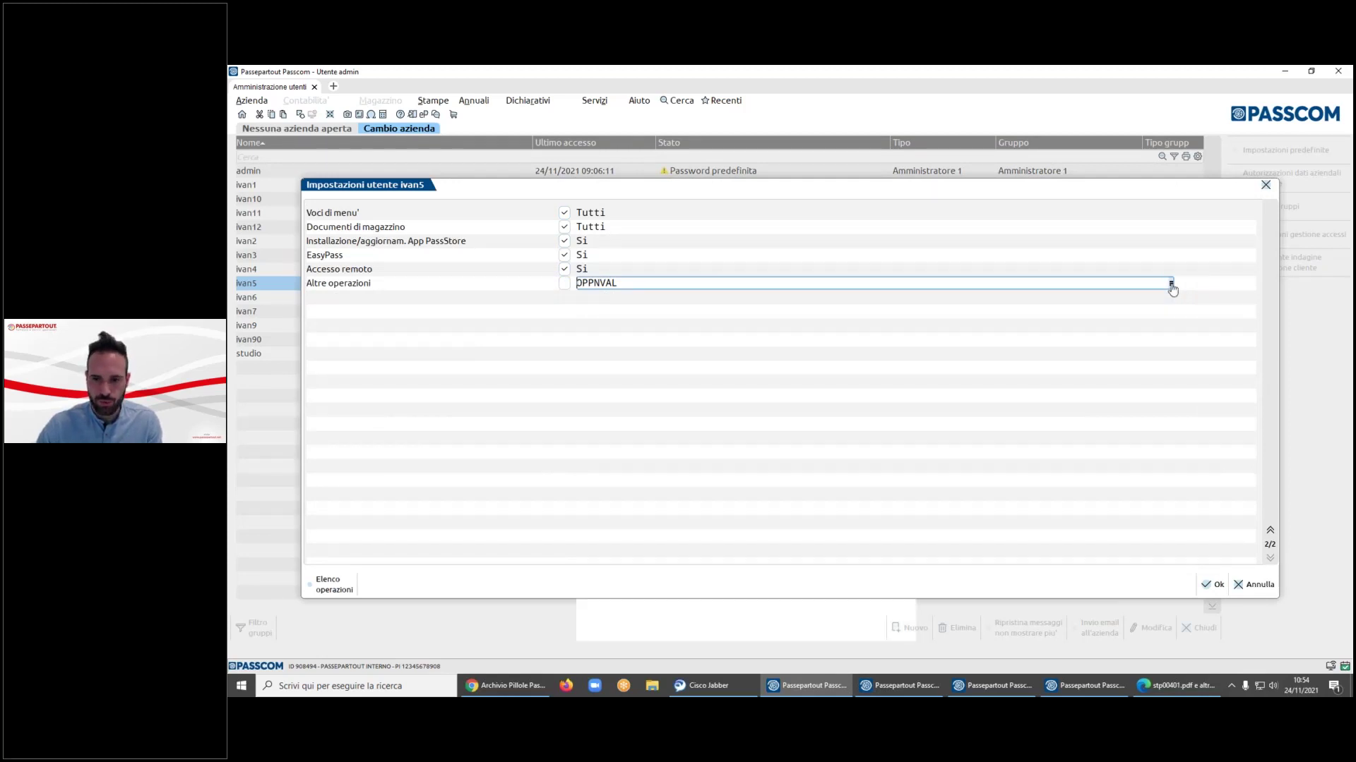
key("Down")
key("Down")
key("Down")
key("Down")
key("Down")
key("Down")
key("Down")
key("Down")
key("Down")
key("Down")
key("Down")
key("Down")
key("Down")
key("Down")
key("Down")
key("Down")
key("Down")
key("Down")
key("Down")
key("Down")
key("Down")
key("Down")
key("Down")
key("Down")
key("Down")
key("Down")
key("Down")
key("Down")
key("Down")
key("Down")
key("Down")
key("Down")
key("Down")
key("Down")
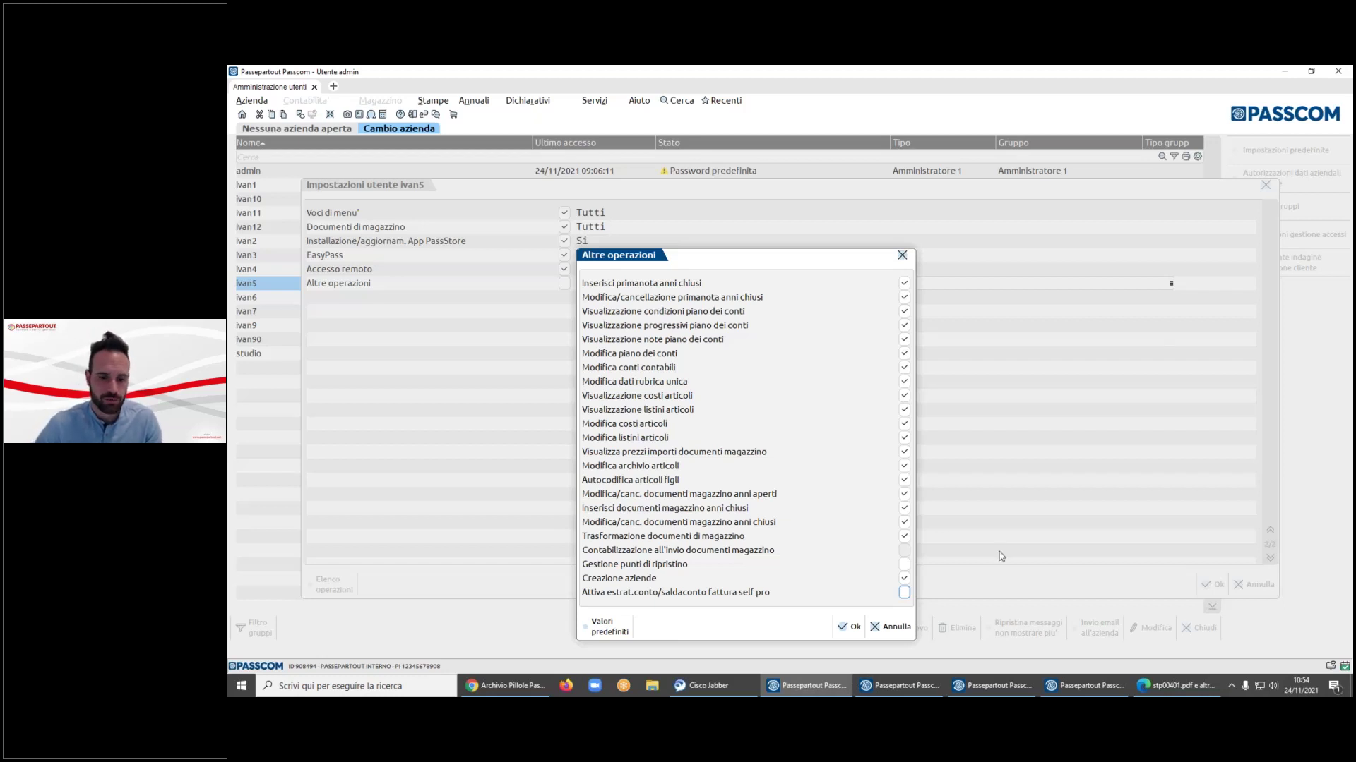
- Cancel the operations list, settings and user details unchanged, and close Amministrazione utenti
left_click(897, 626)
left_click(1270, 582)
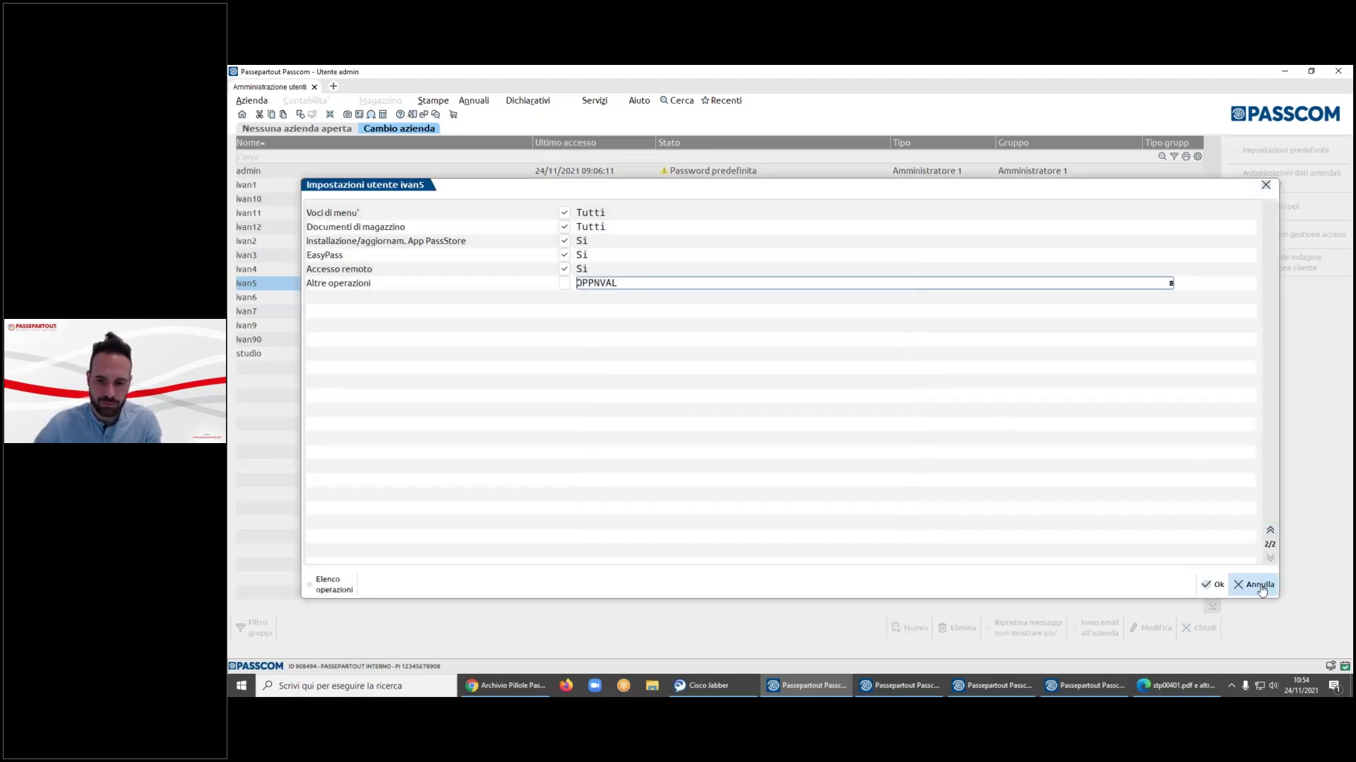
left_click(844, 417)
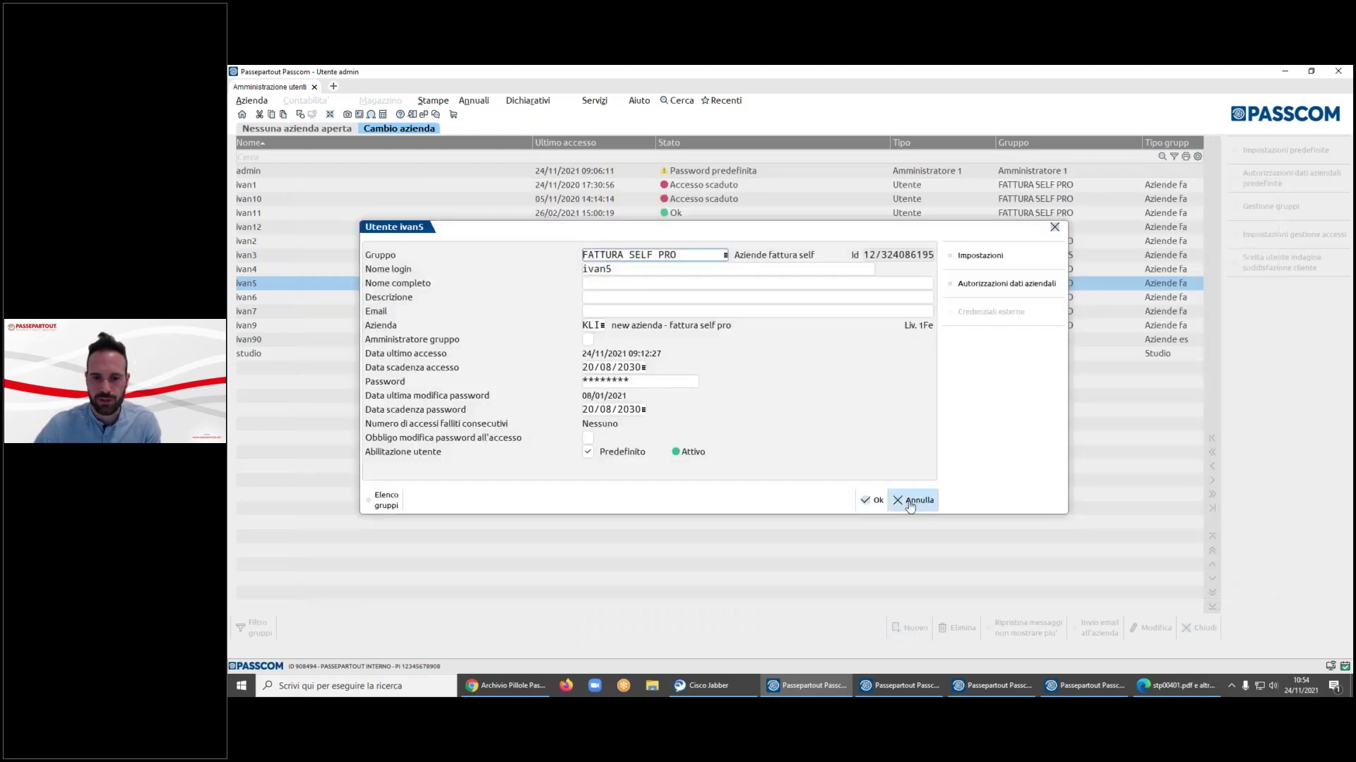
left_click(914, 500)
key("Escape")
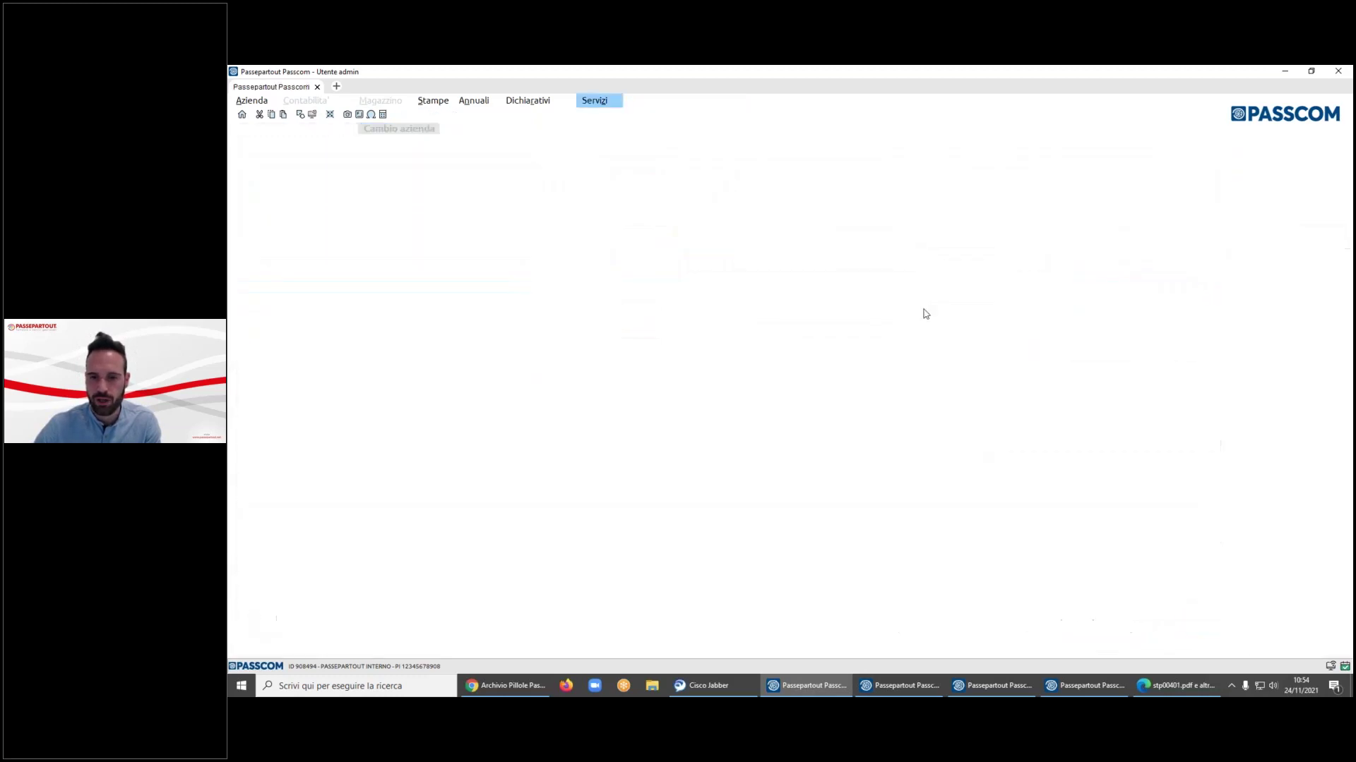
- Open the KLI company through Apertura azienda, filtering the company list by 'kli'
key("Escape")
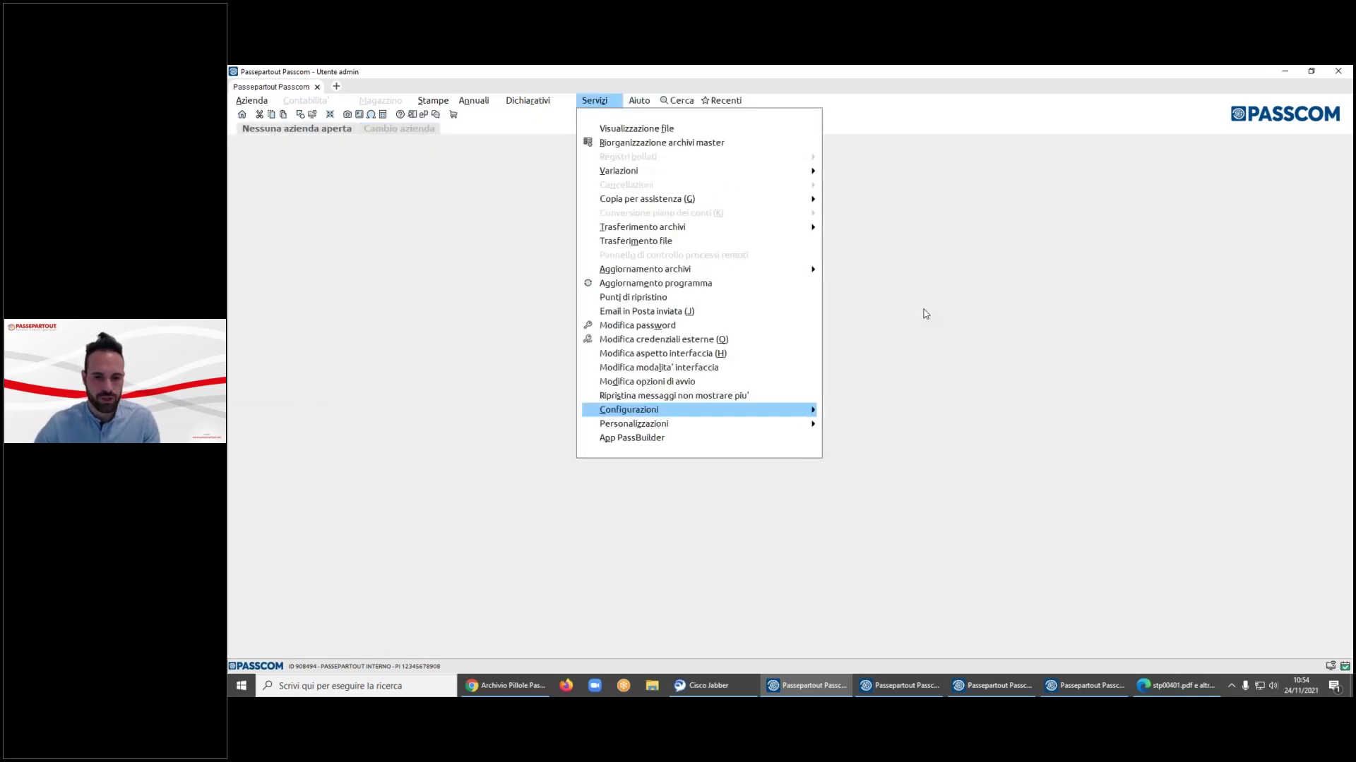
key("Left")
key("Left")
key("Left")
key("Left")
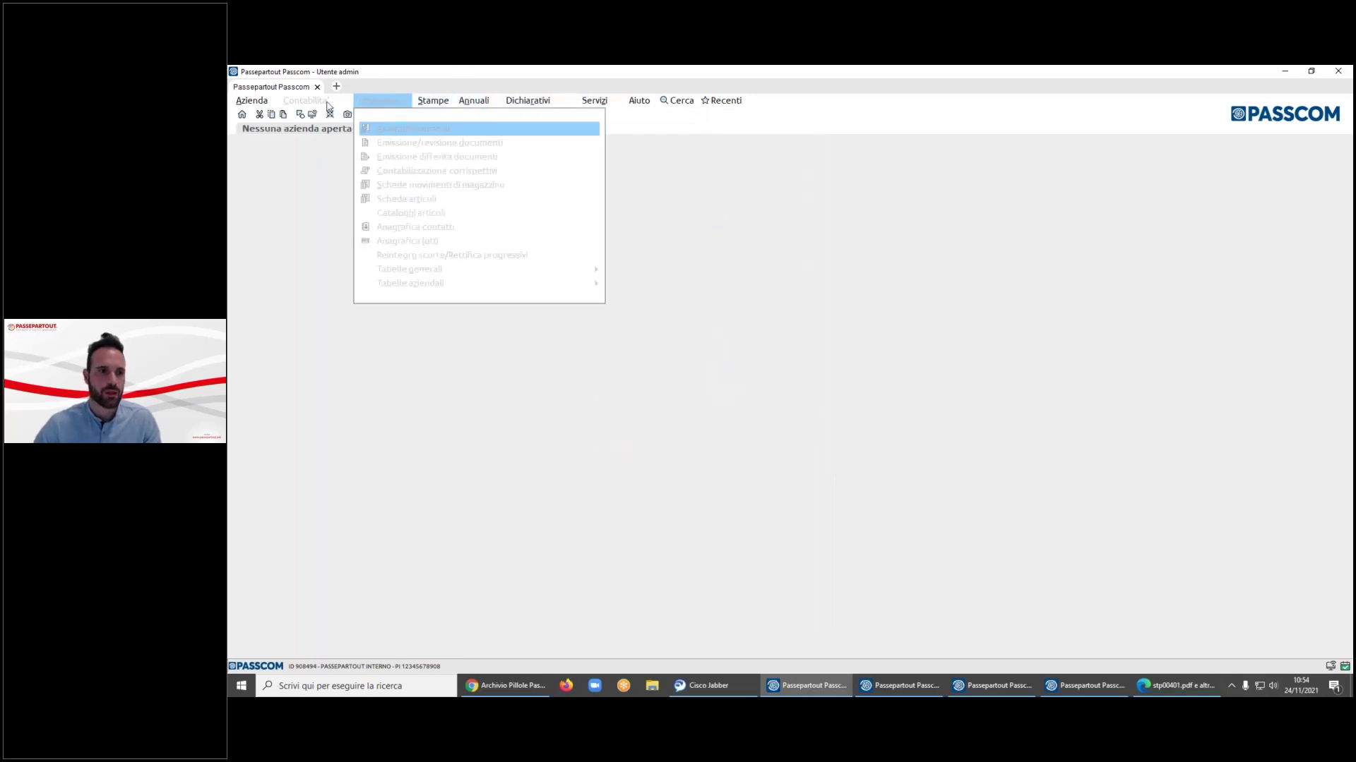
left_click(285, 129)
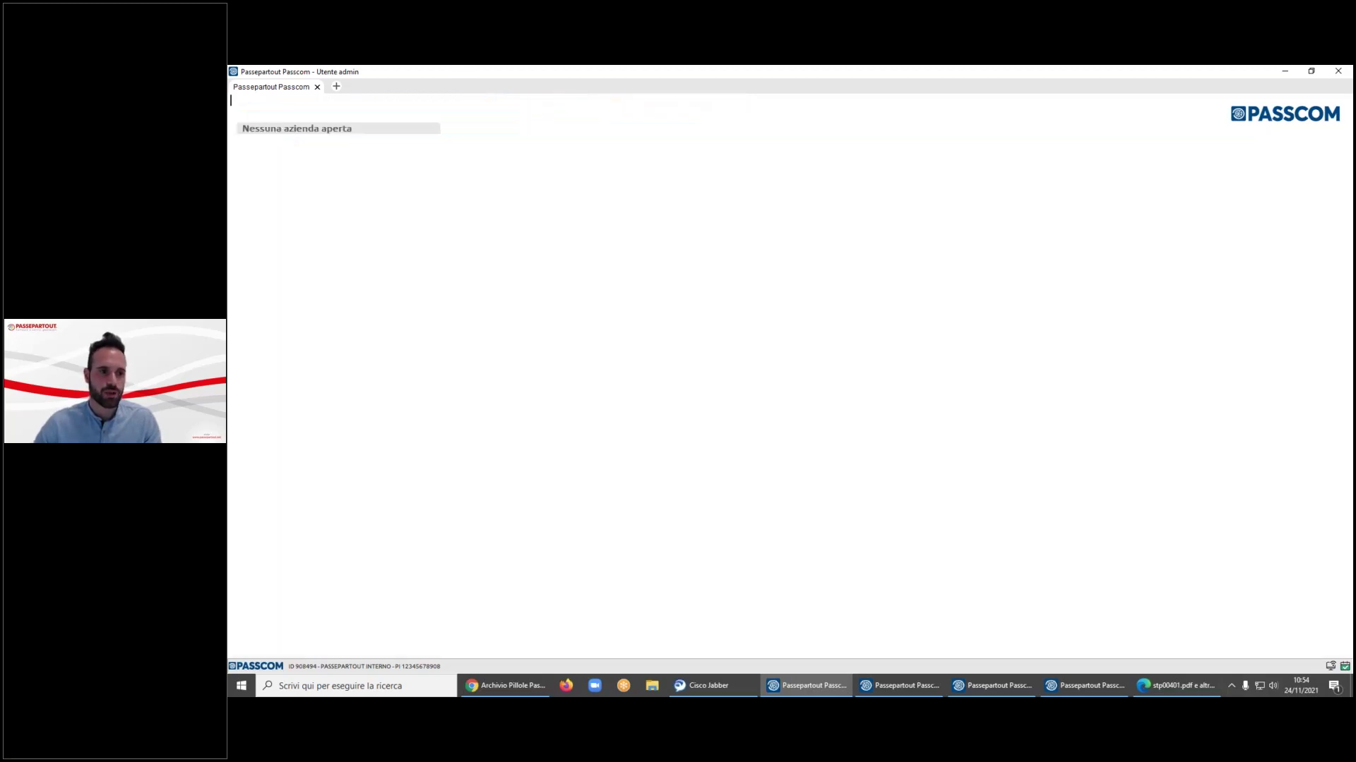
type("kli")
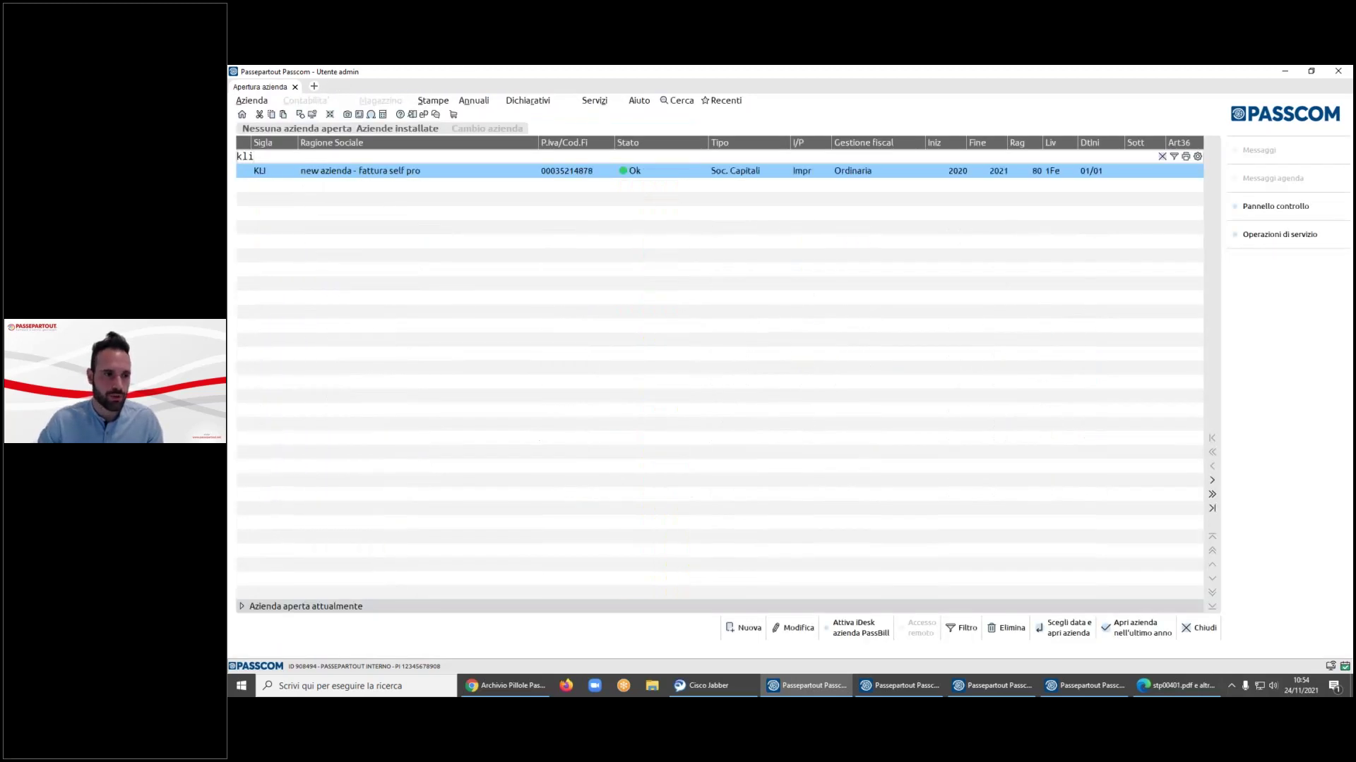
key("Return")
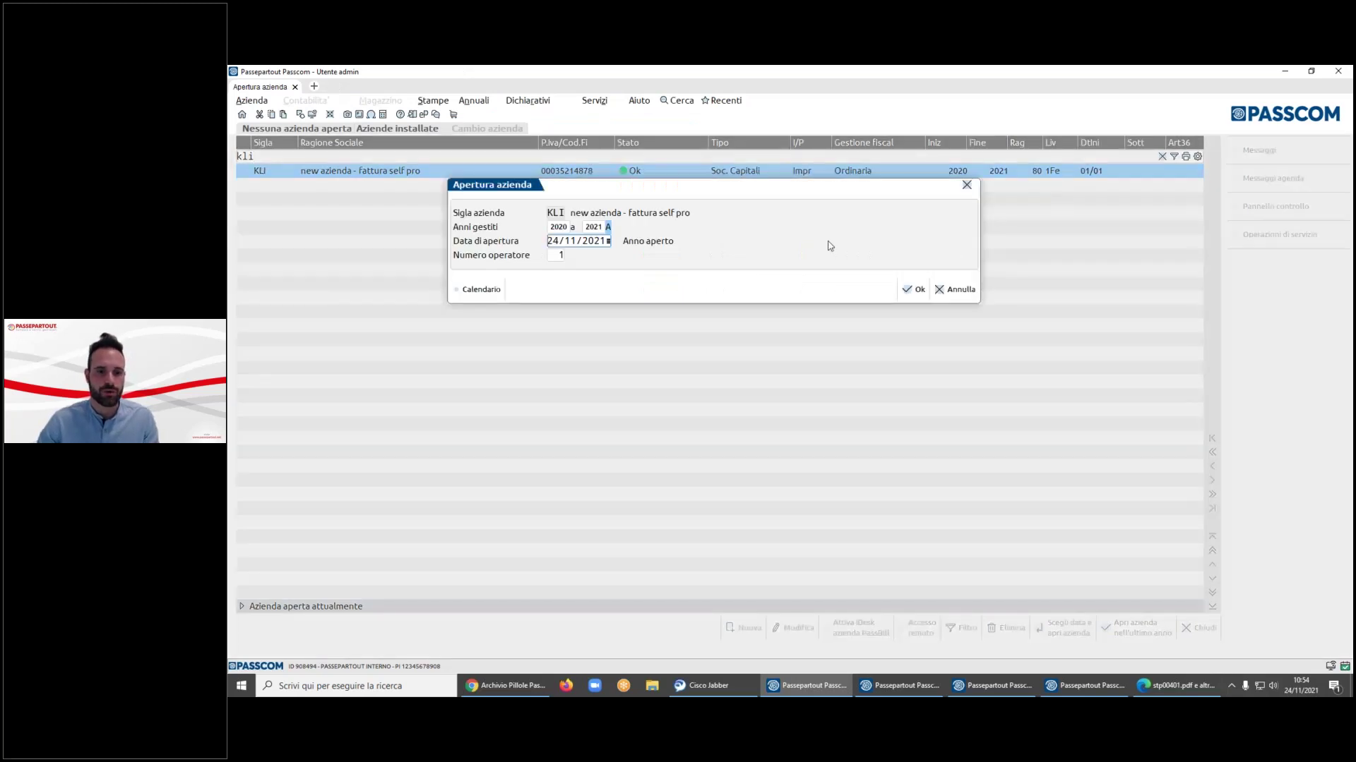
key("Return")
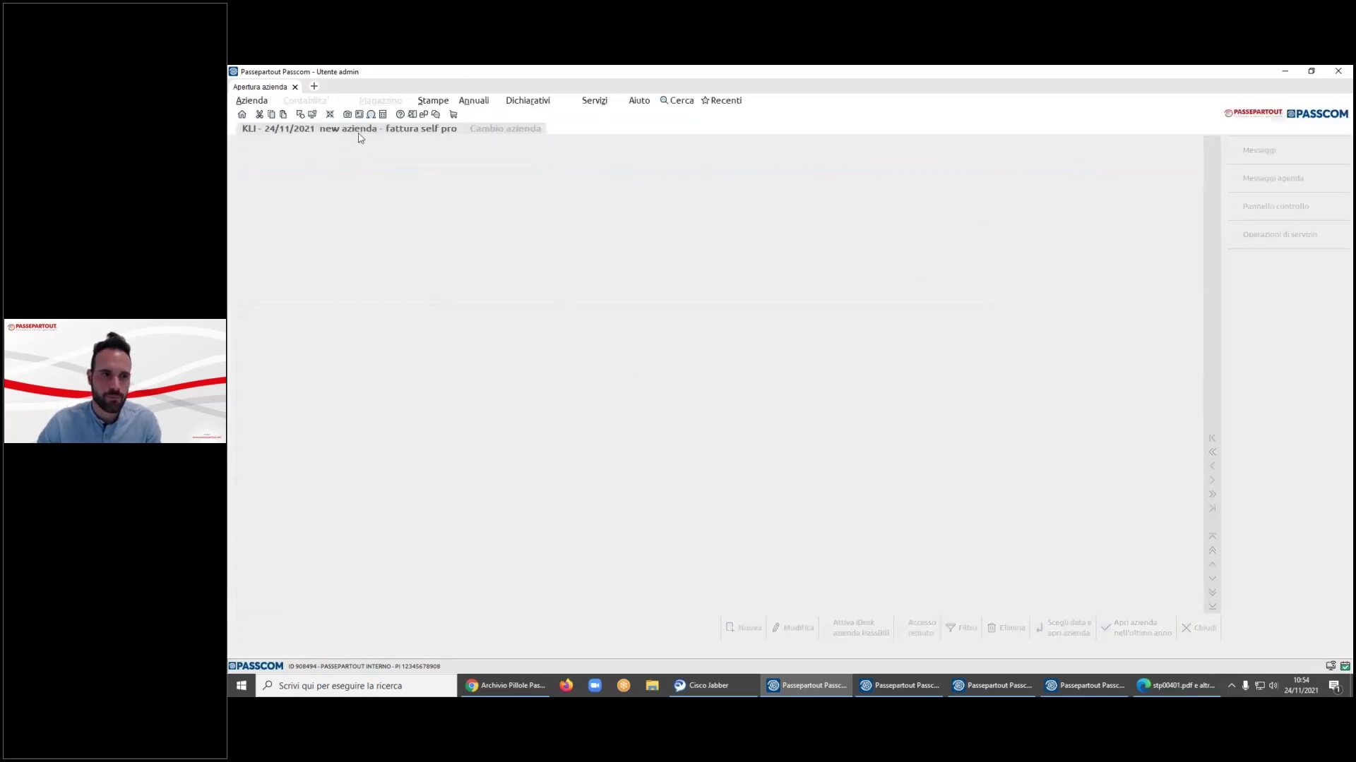
- Open Revisione primanota from Contabilità and move up to invoice FE 14
key("alt+a")
key("Right")
key("Down")
key("Down")
key("Down")
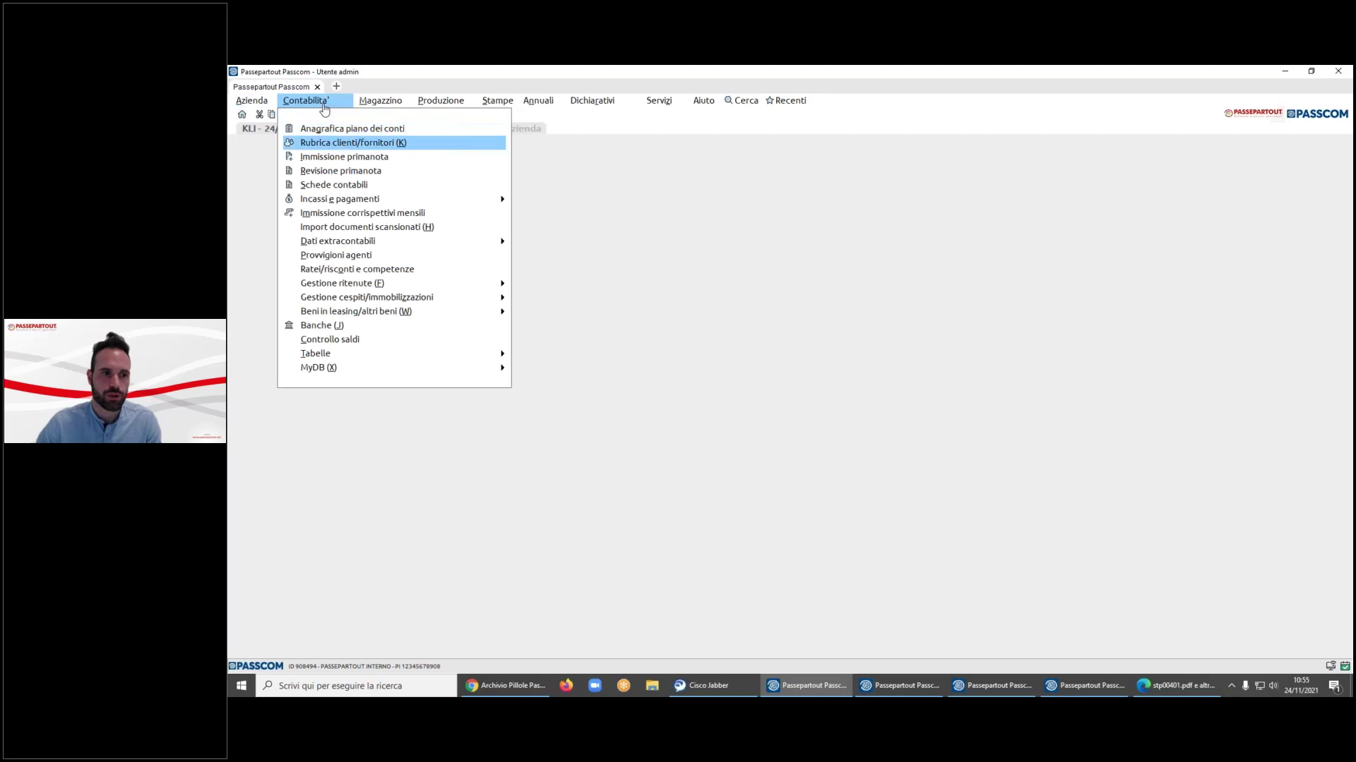
key("Return")
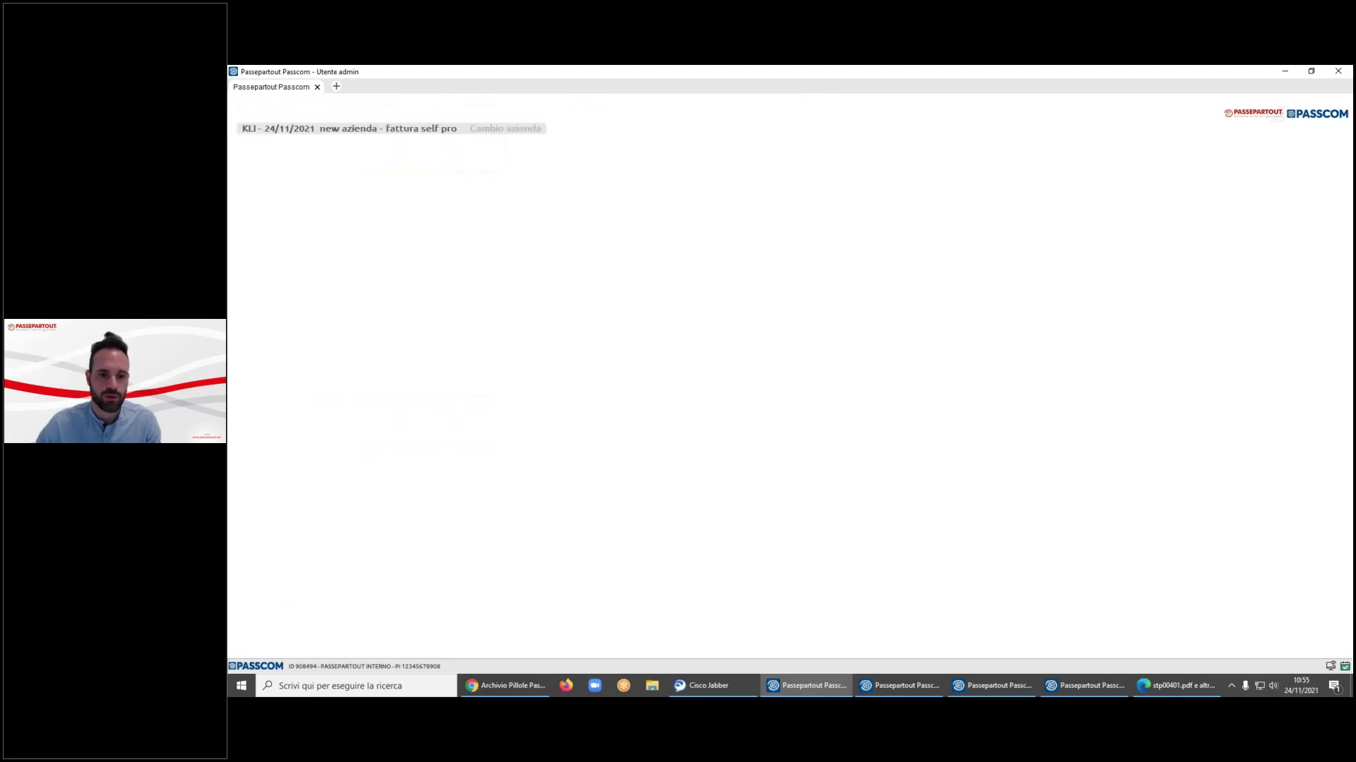
key("Up")
key("Up")
key("Up")
key("Up")
key("Up")
key("Up")
key("Up")
key("Up")
key("Up")
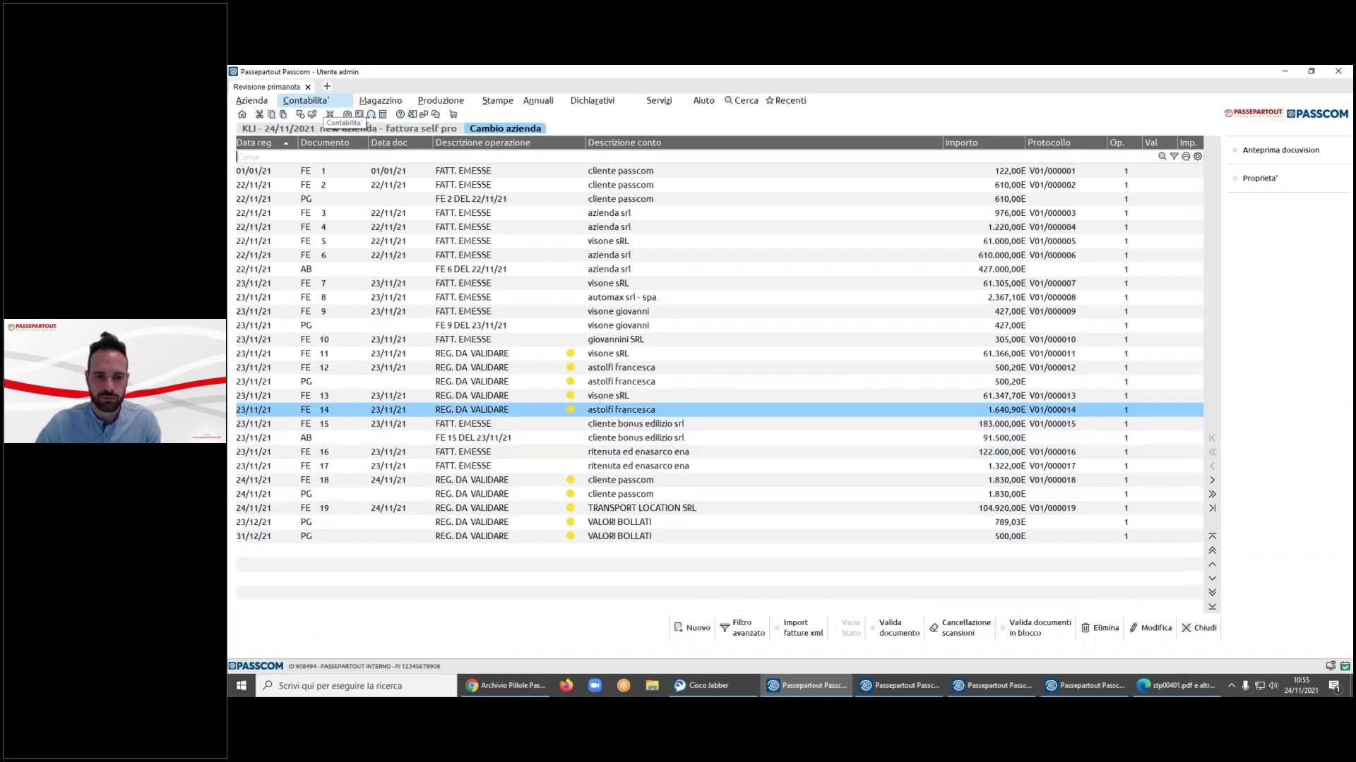
key("Up")
key("Up")
key("Up")
key("Up")
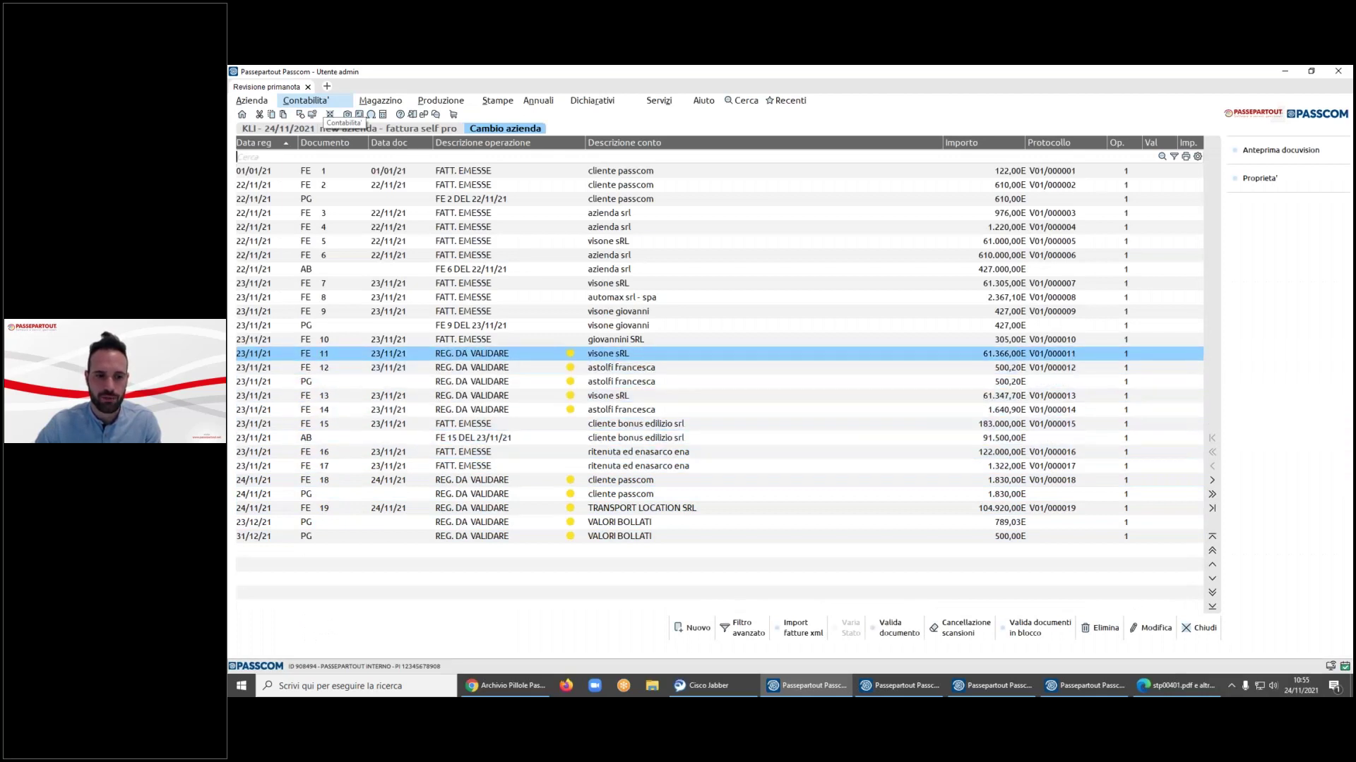
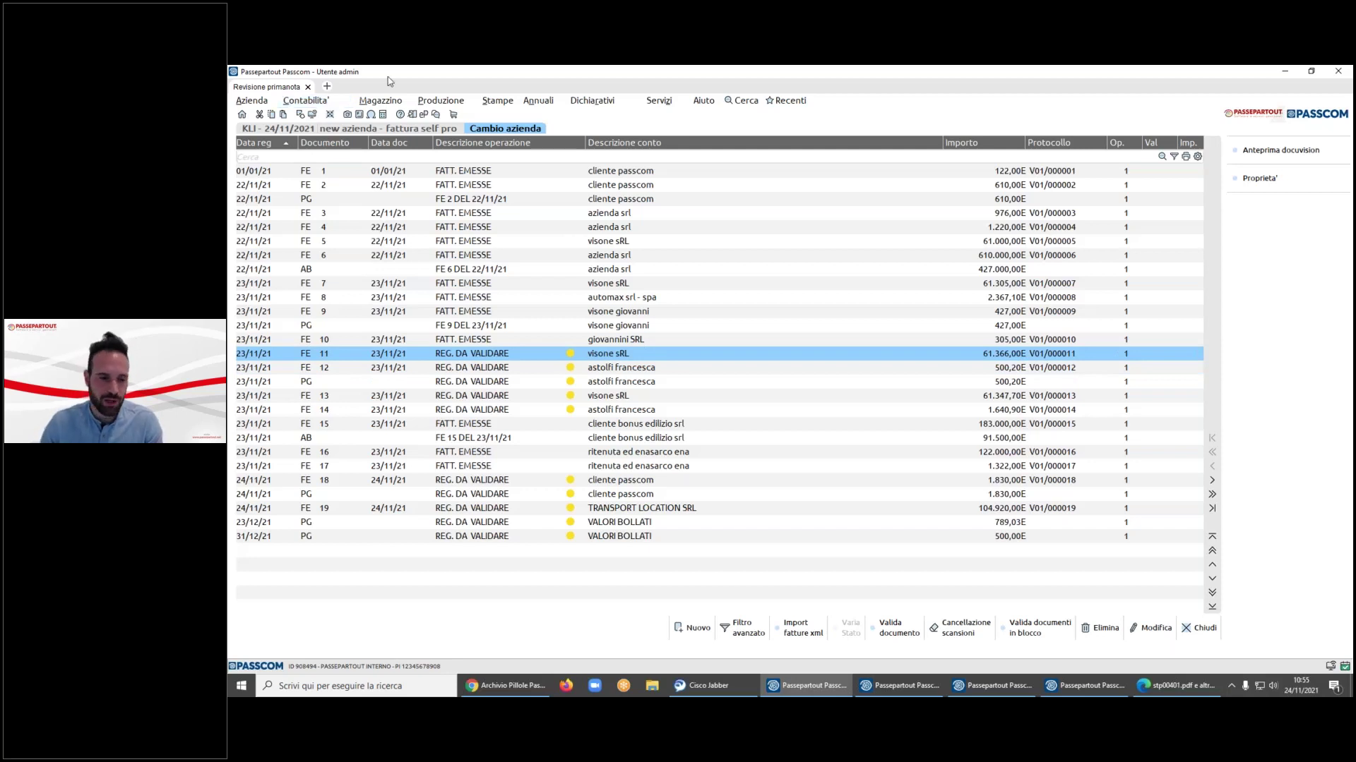
- Confirm the FE 11 invoice entry (61.366,00) as valid, then select the FE 12 row
key("Return")
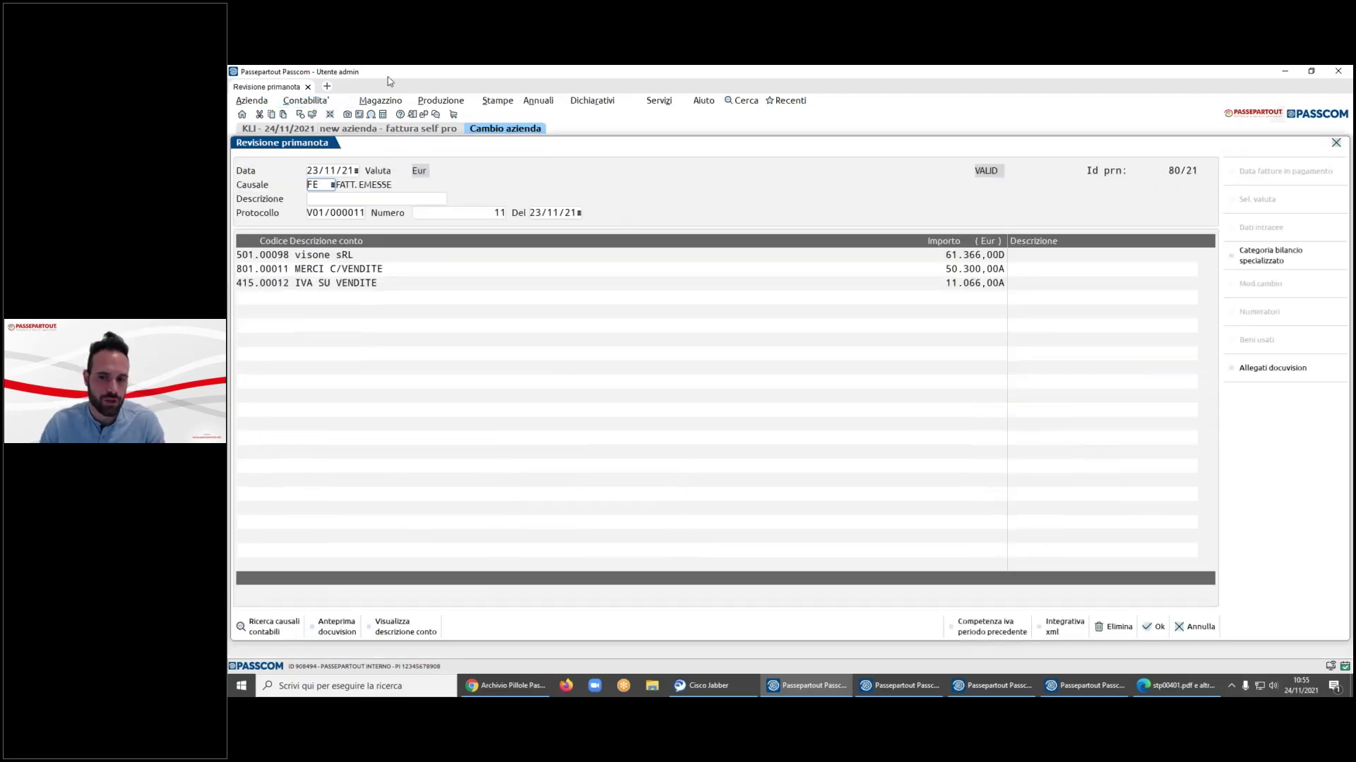
left_click(1160, 628)
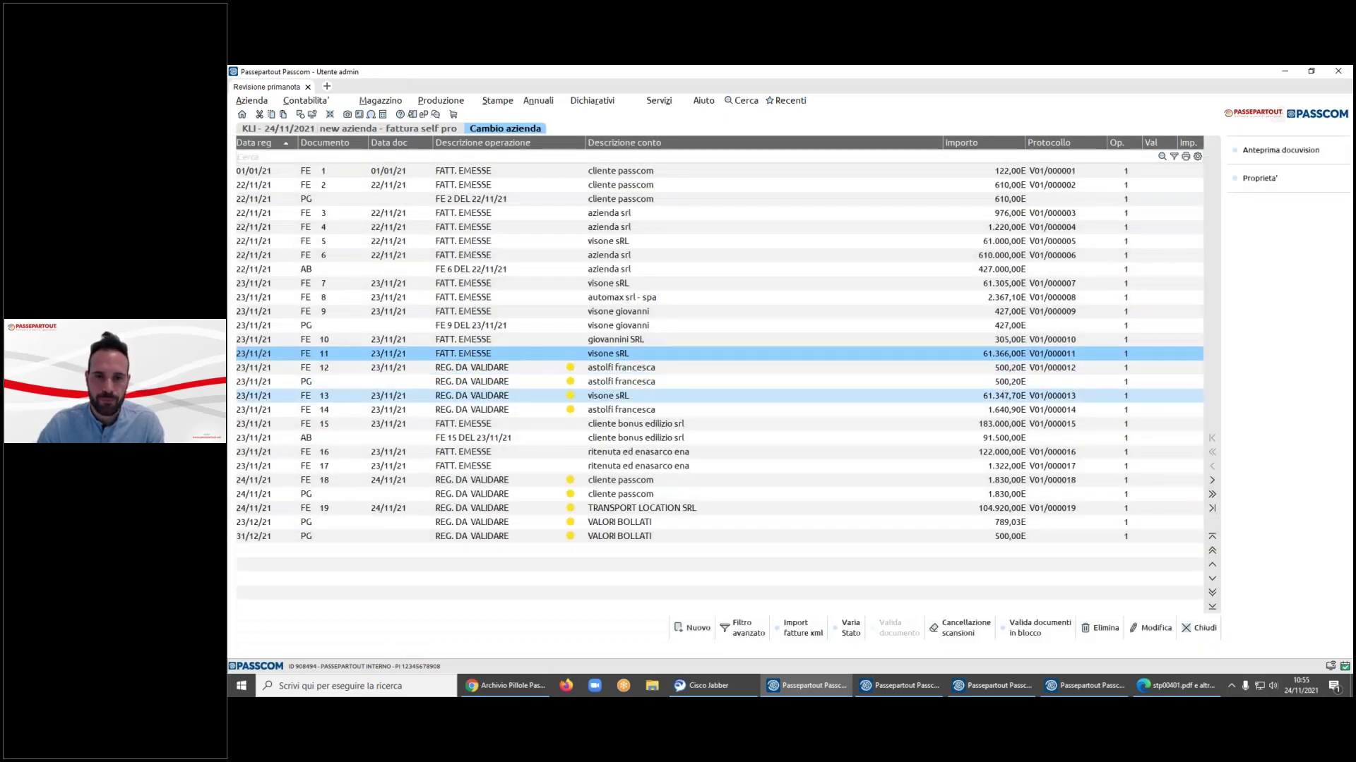
left_click(622, 367)
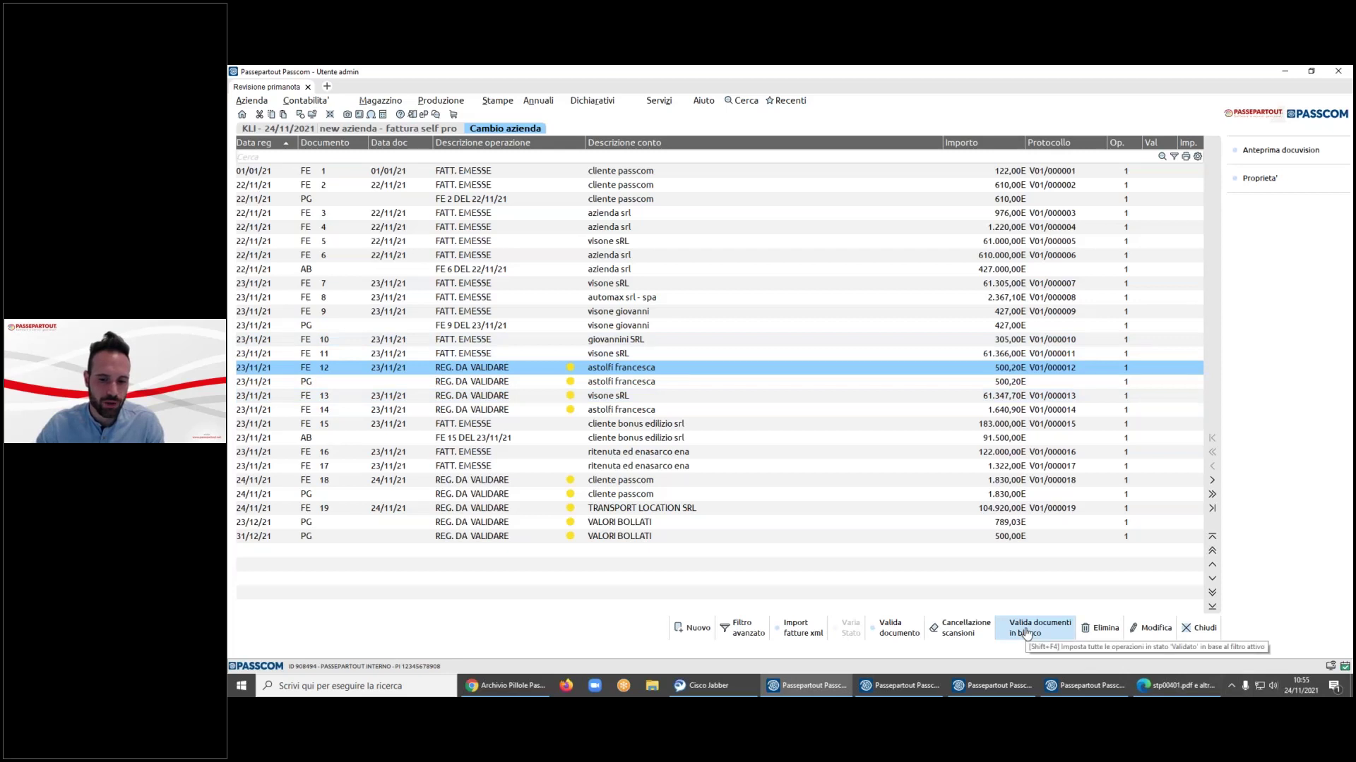
- Filter the primanota review to show only entries still to validate (Validare: Solo)
left_click(748, 630)
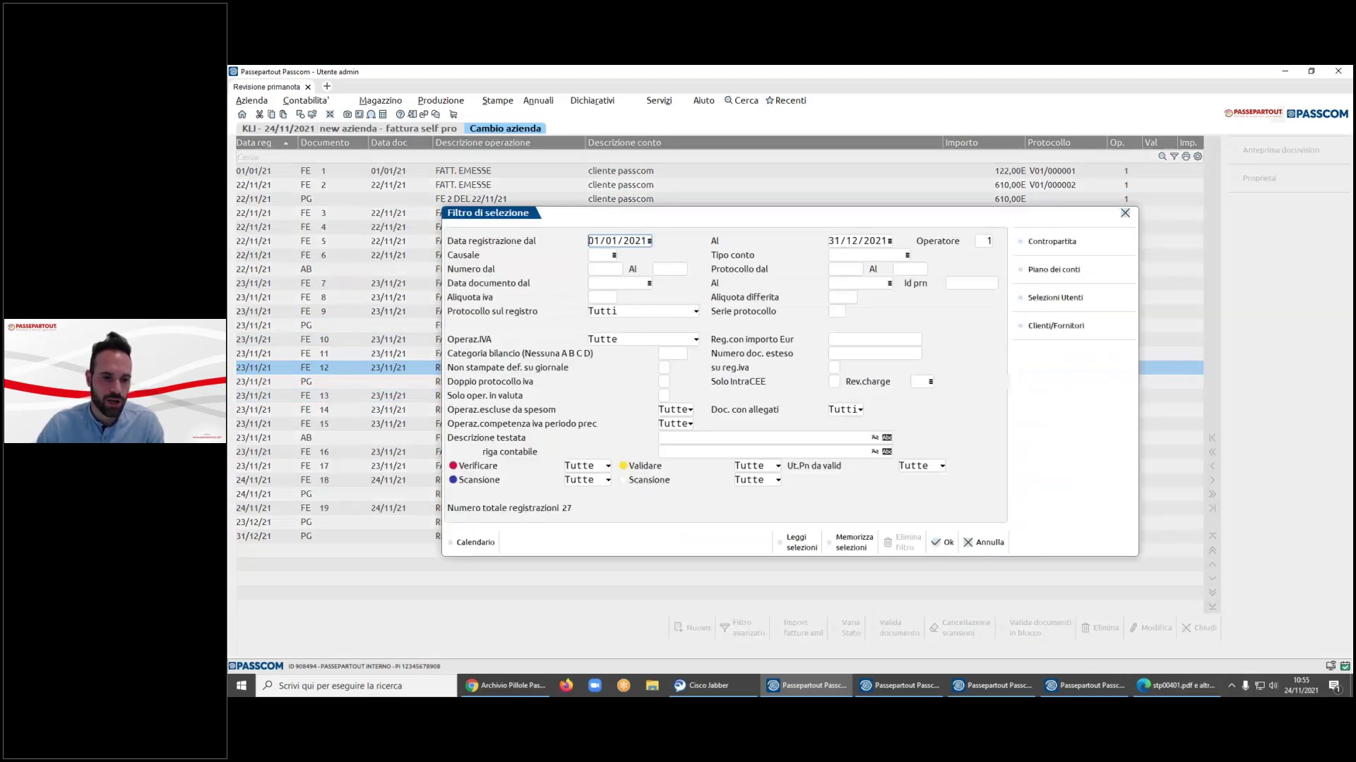
left_click(778, 466)
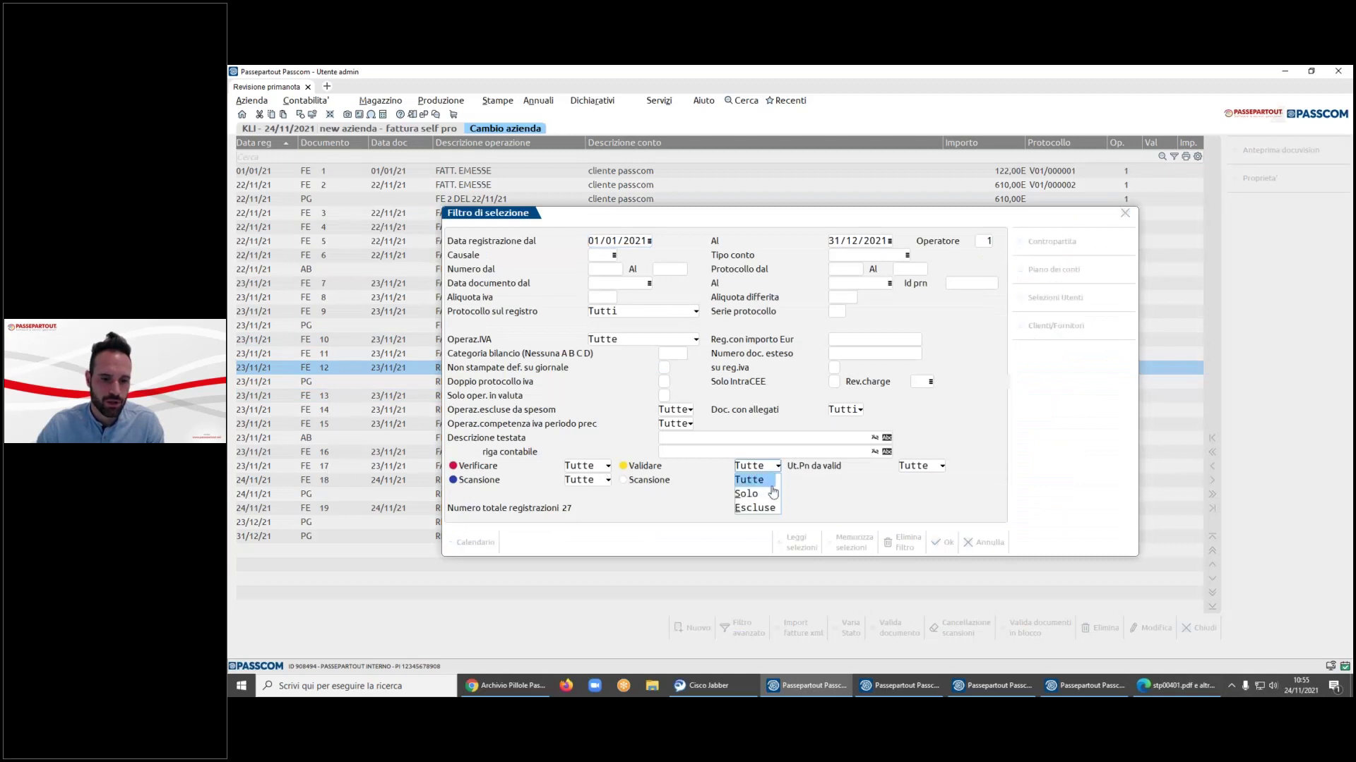
left_click(766, 496)
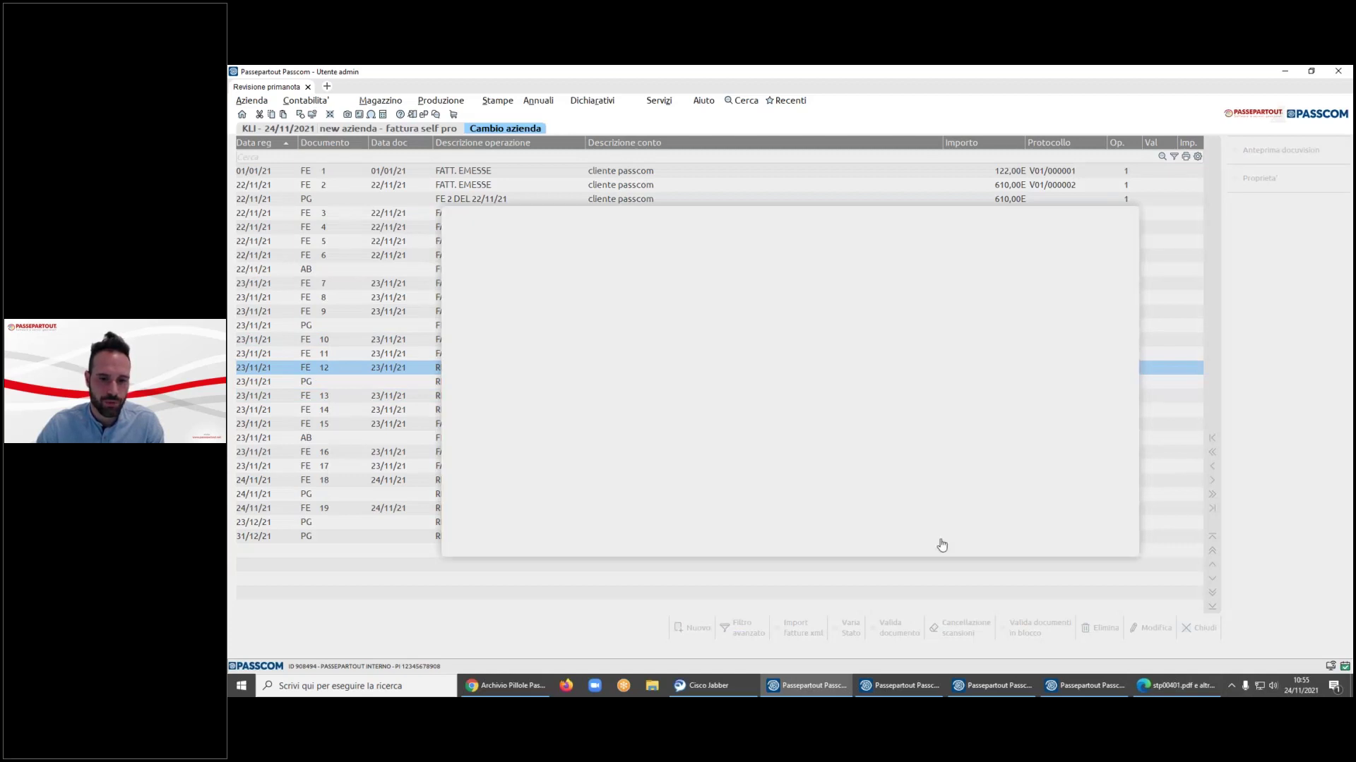
left_click(944, 542)
- Bulk-validate the nine filtered entries with Valida documenti in blocco
left_click(1040, 636)
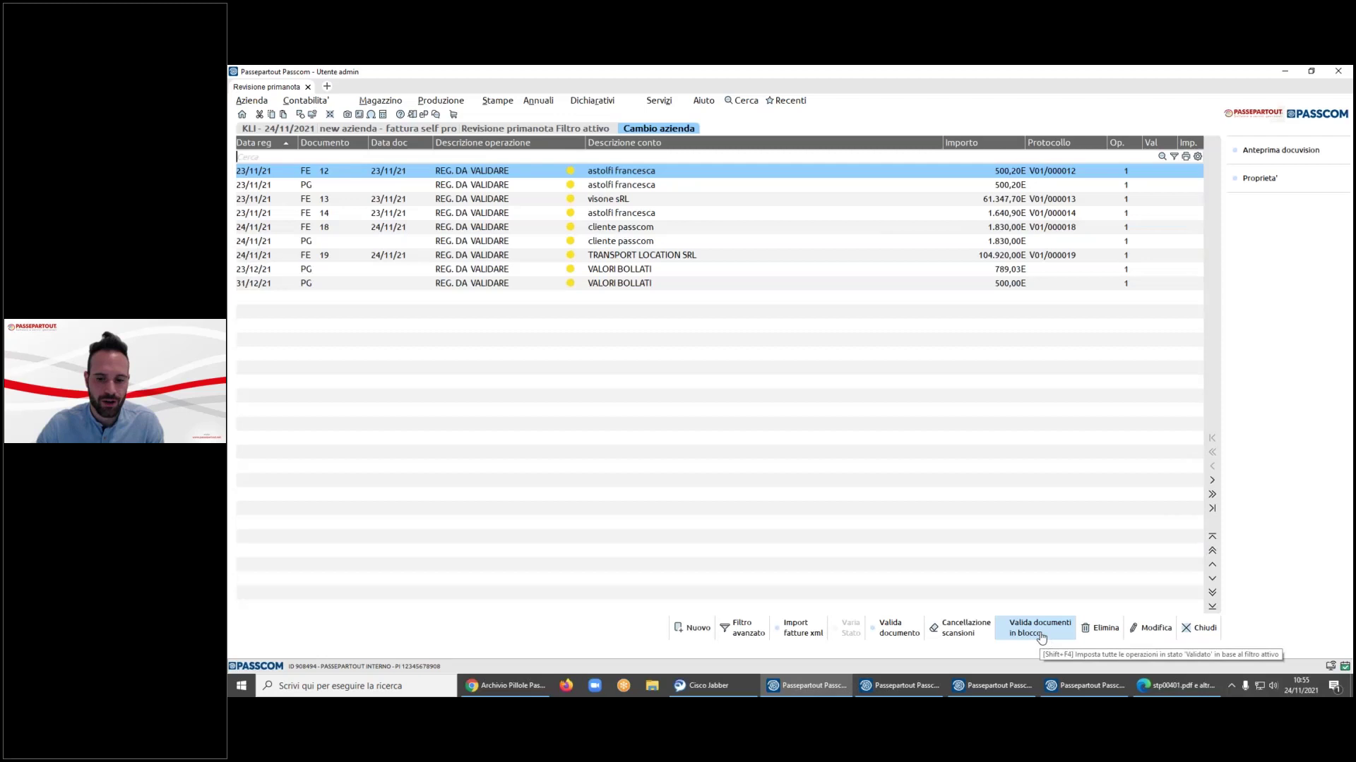
left_click(903, 432)
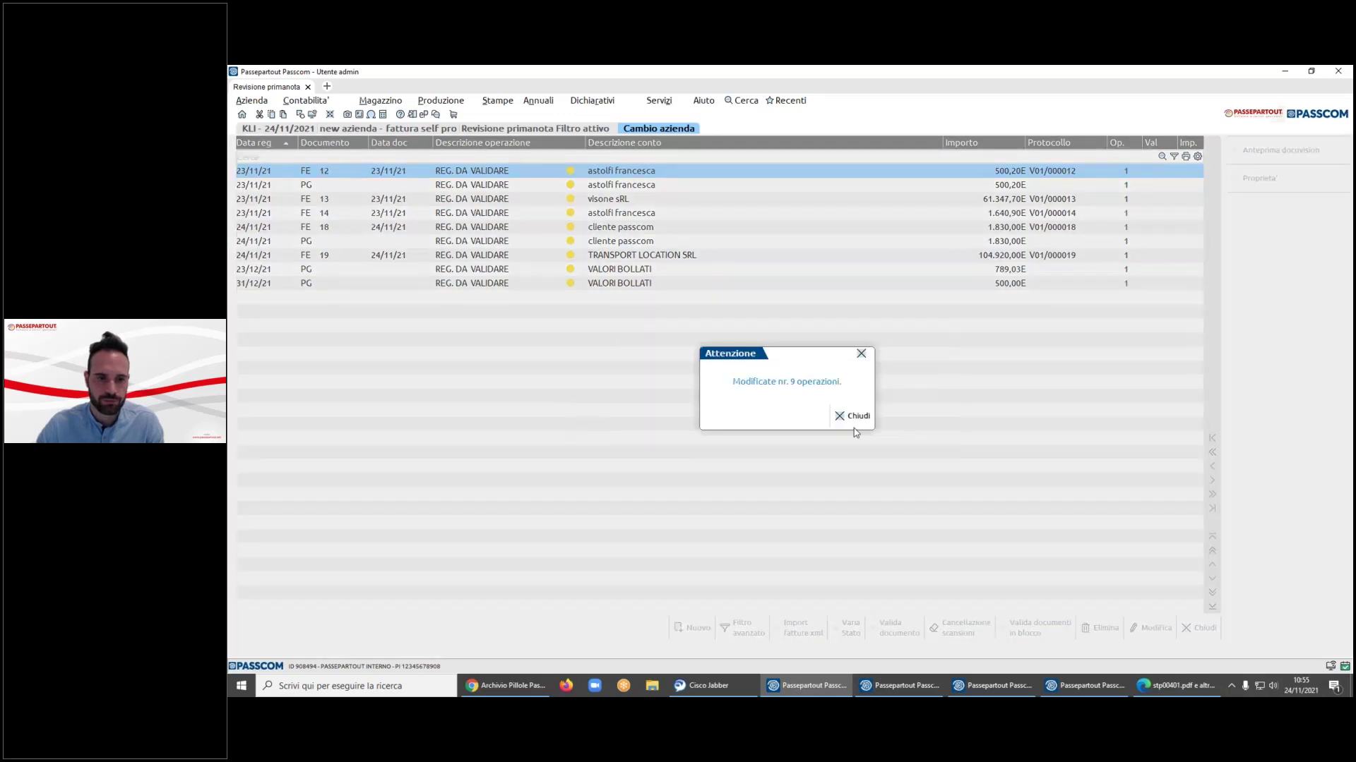
left_click(935, 416)
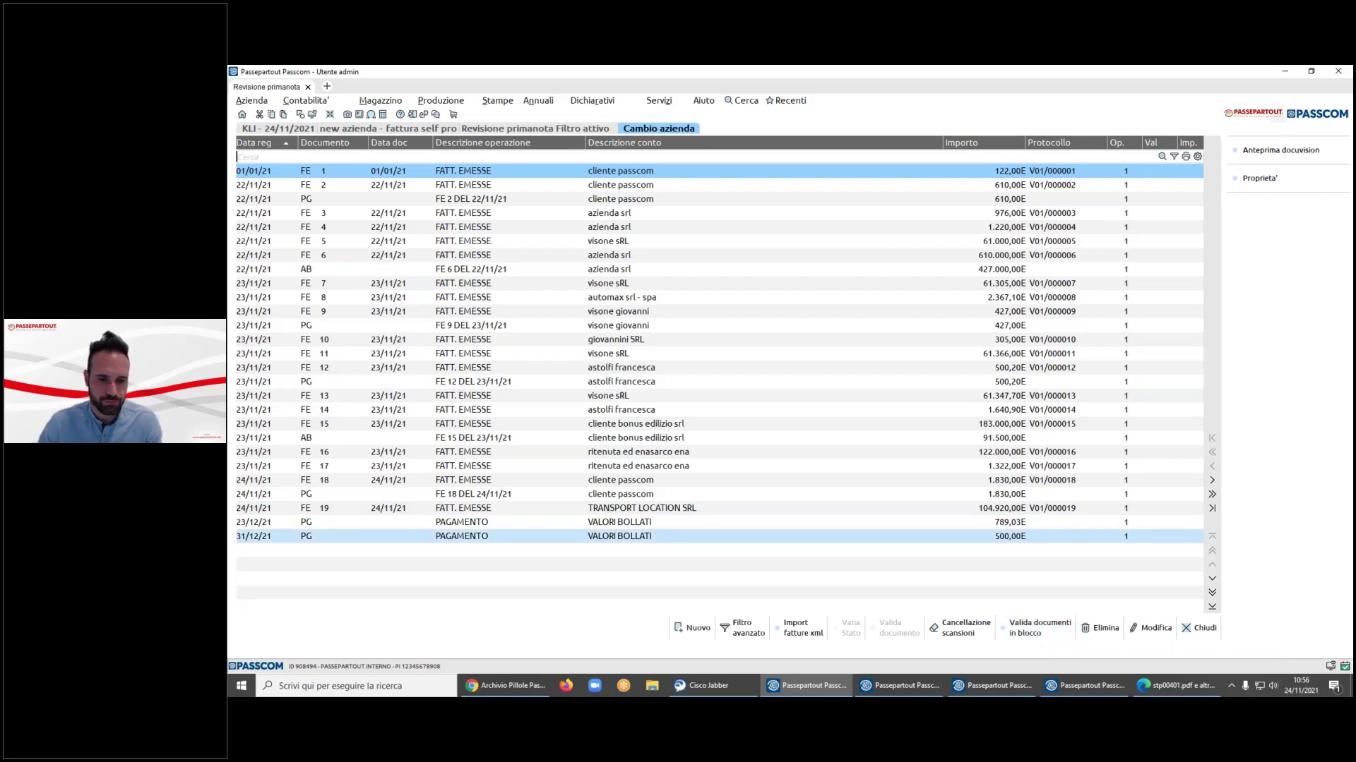
- Step through the validated entries to the last PAGAMENTO row, then switch to Fattura Self
key("Down")
key("Down")
key("Down")
key("Down")
key("Down")
key("Down")
key("Down")
key("Down")
key("Down")
key("Down")
key("Down")
key("Down")
key("Down")
key("Down")
key("Down")
key("Down")
key("Down")
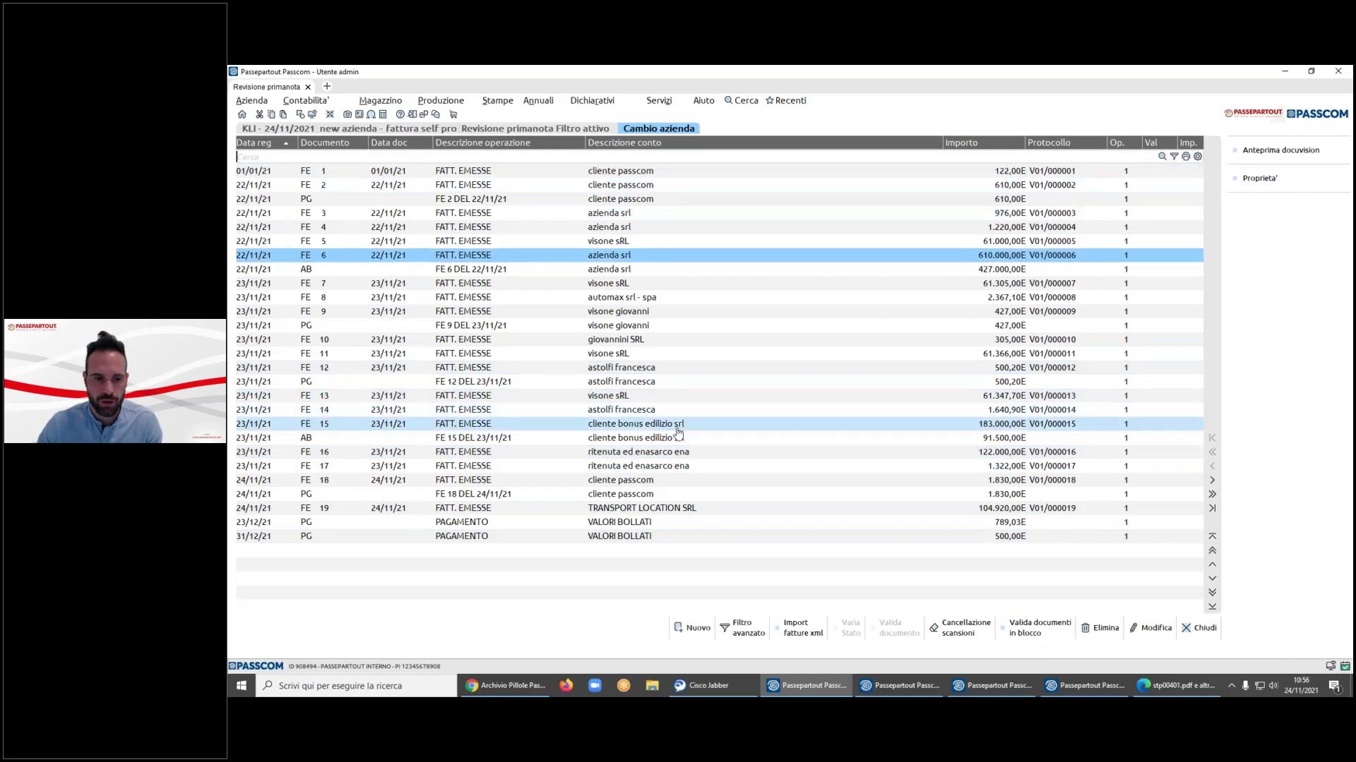
key("Down")
key("Down")
key("Down")
key("Down")
key("Down")
key("Down")
key("Down")
key("Down")
key("Down")
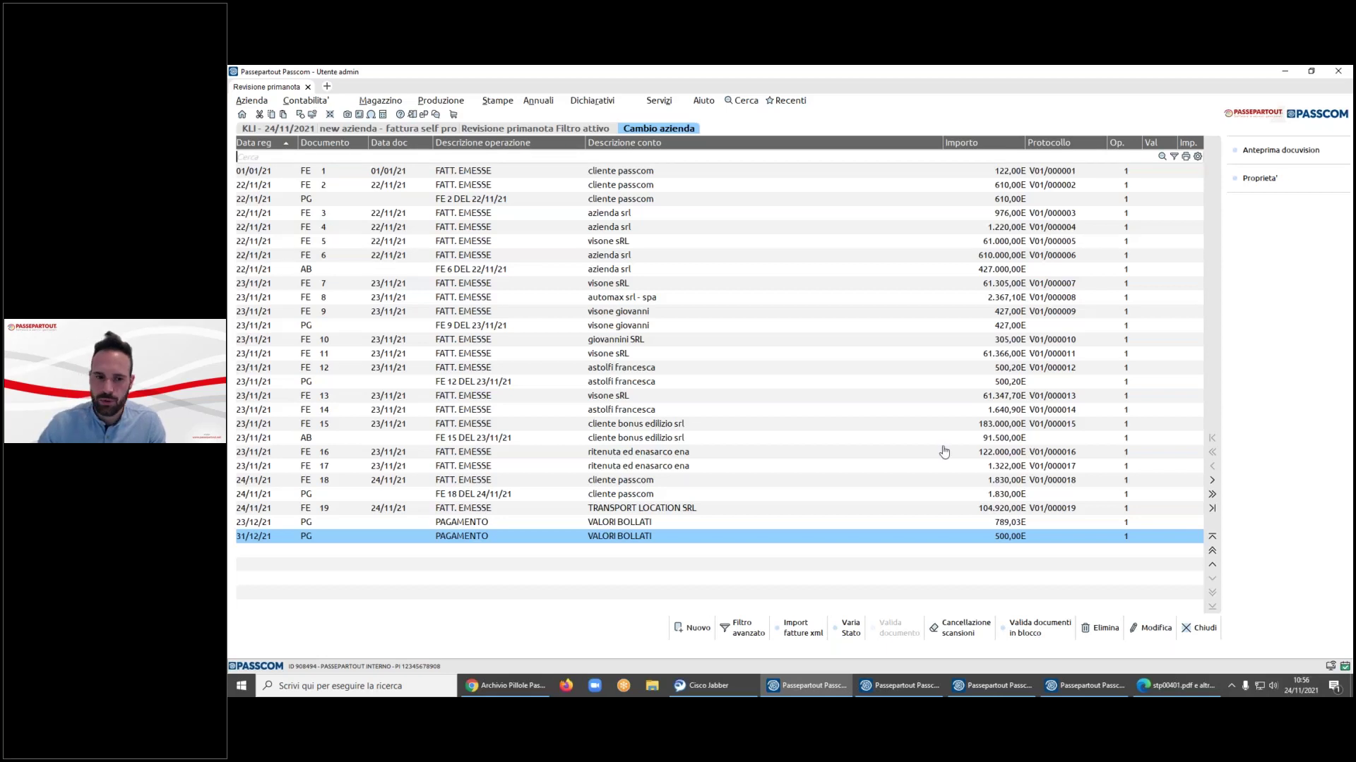
left_click(923, 685)
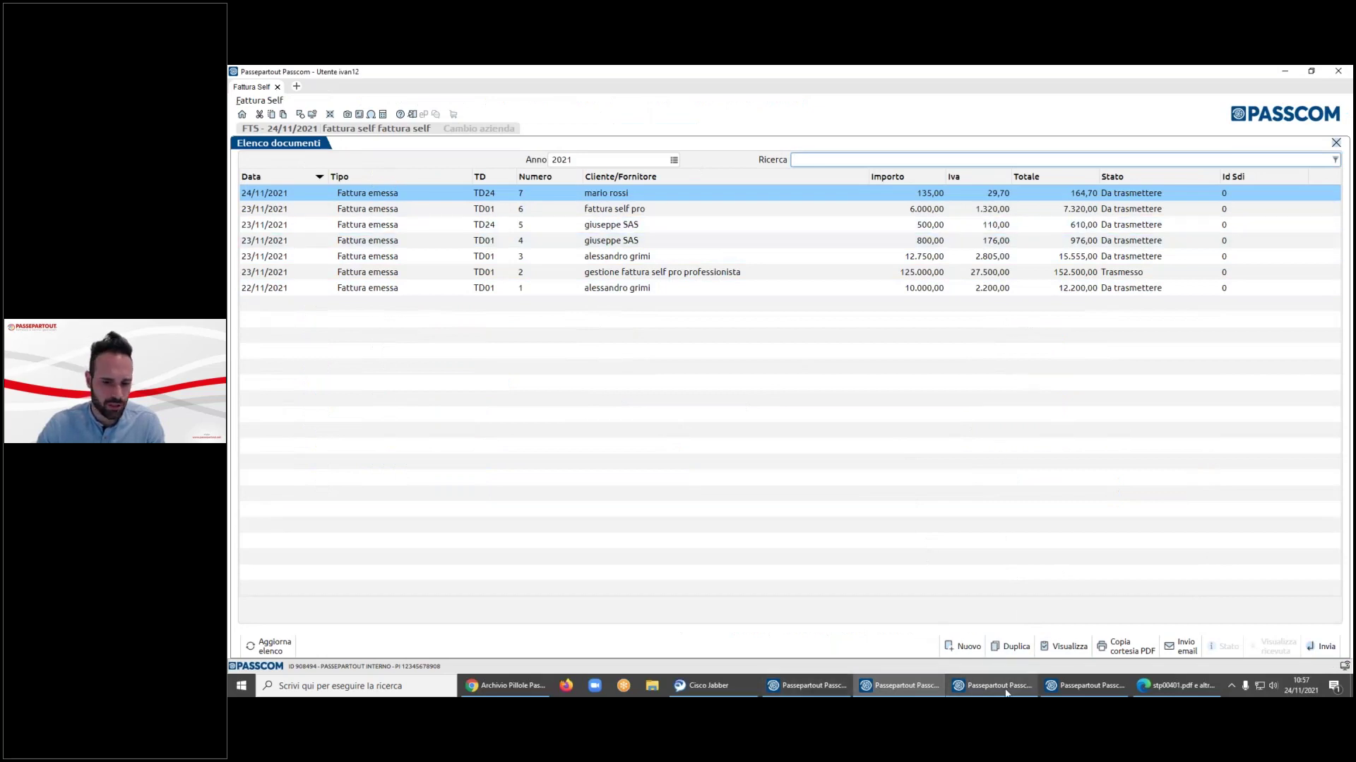
- Start a new invoice whose client is 'cliente di prova- prova', with VAT's last digit changed to 6
left_click(963, 646)
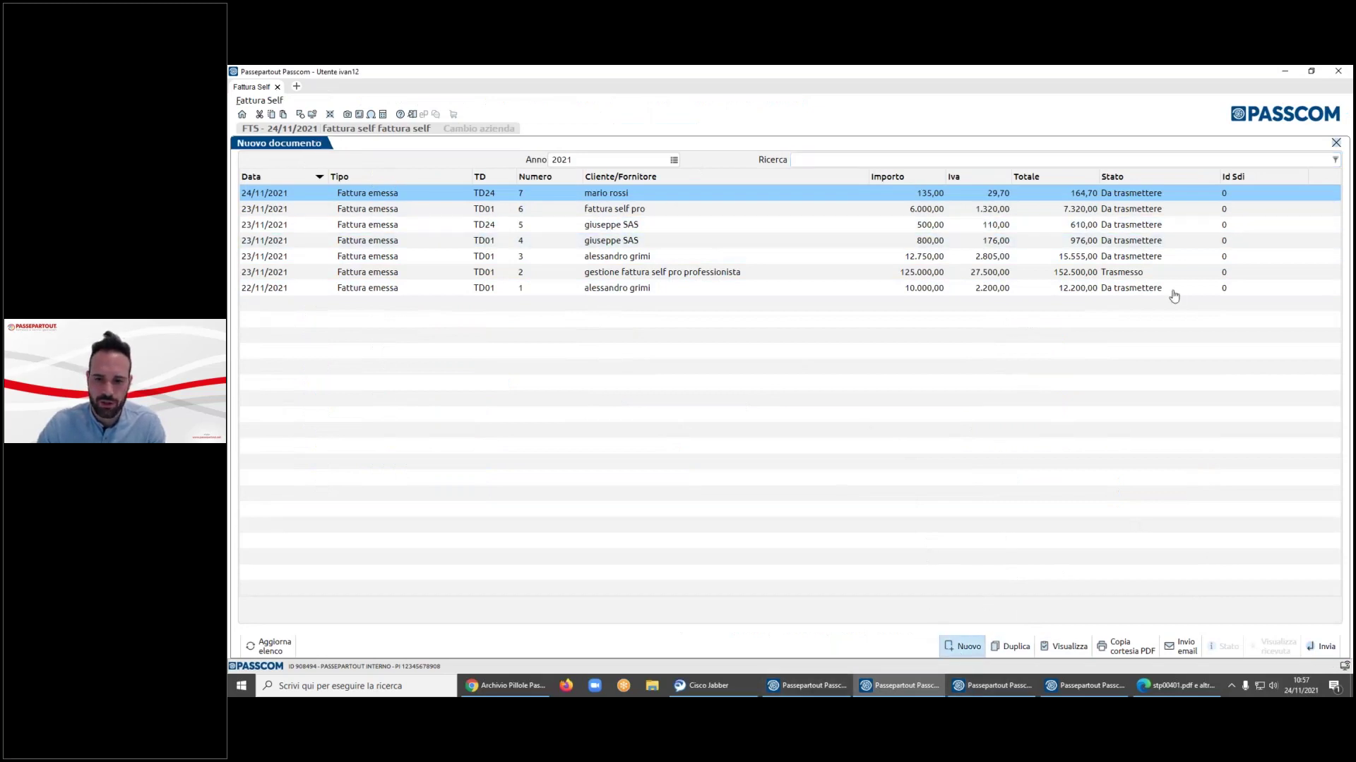
left_click(1243, 175)
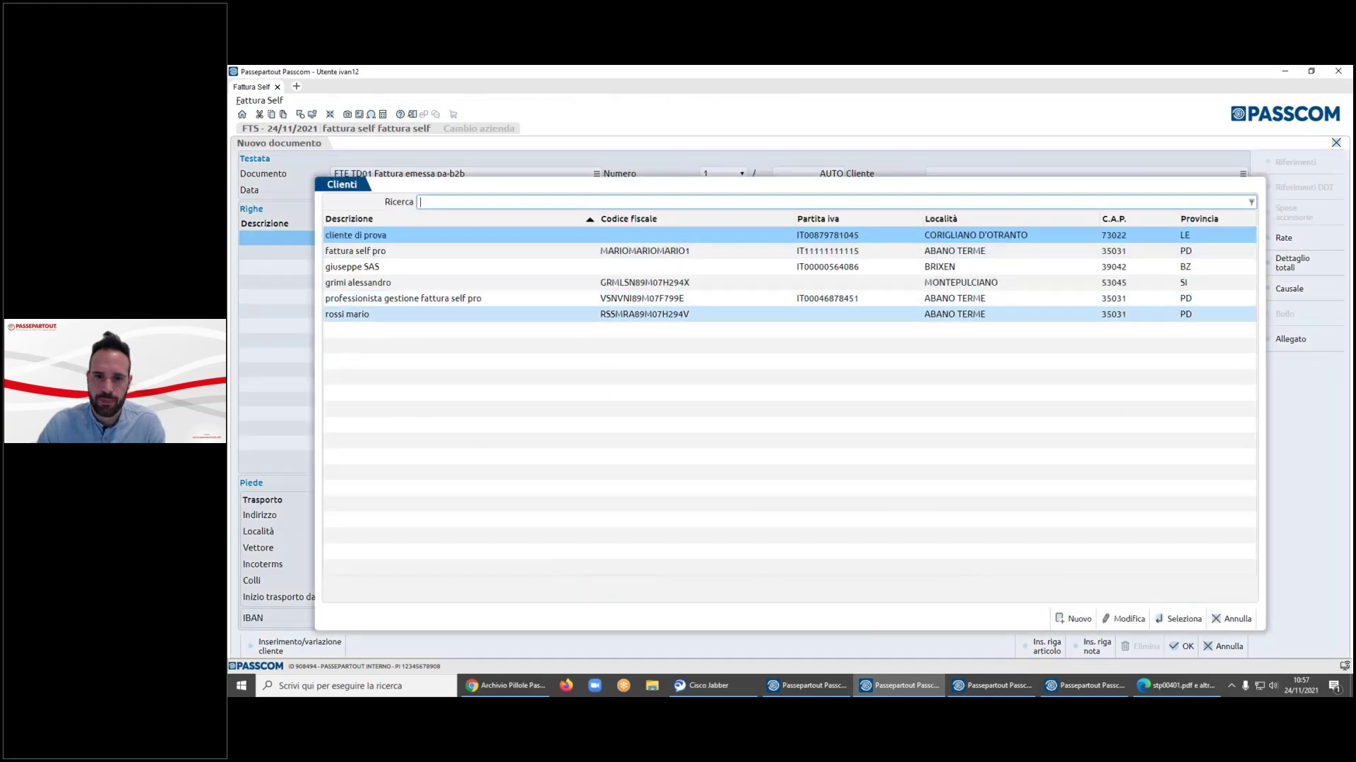
left_click(1128, 623)
left_click(552, 341)
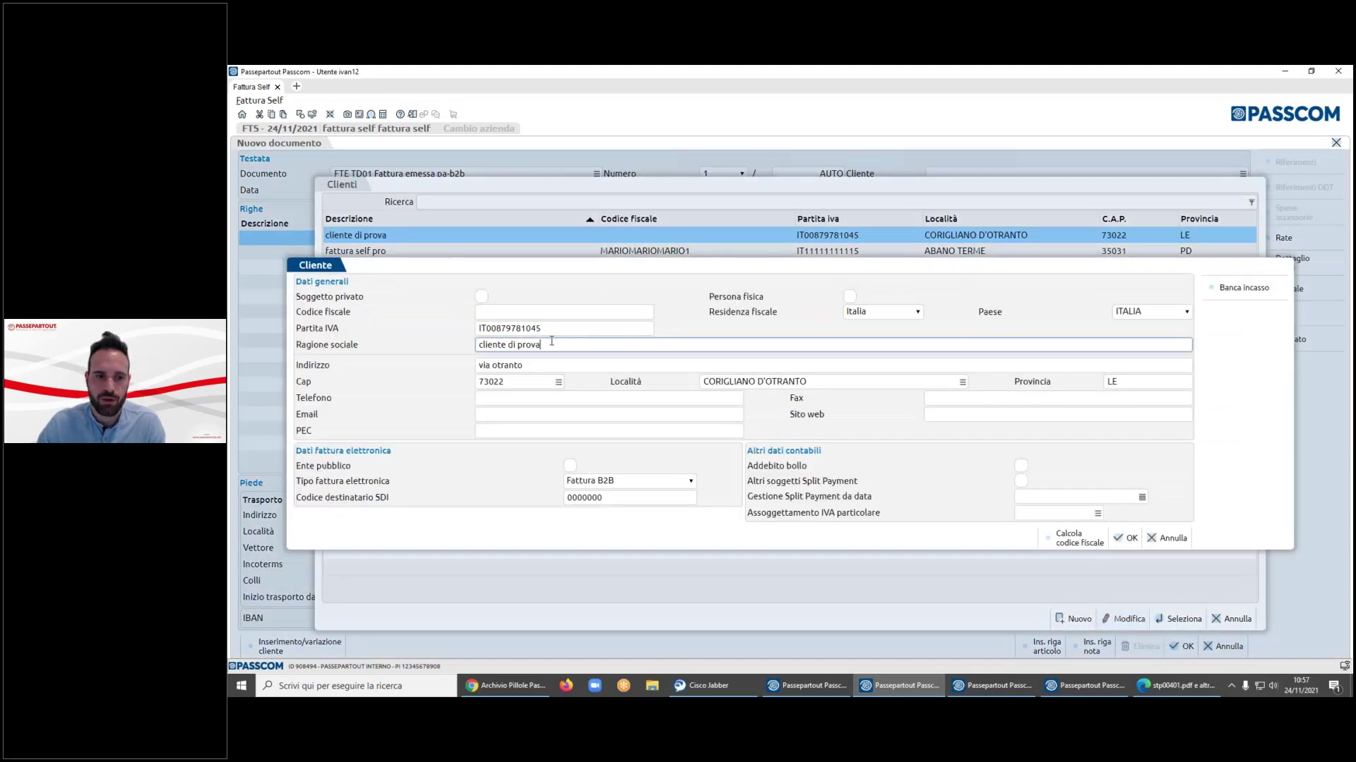
type("- prova")
left_click(563, 324)
key("BackSpace")
type("6")
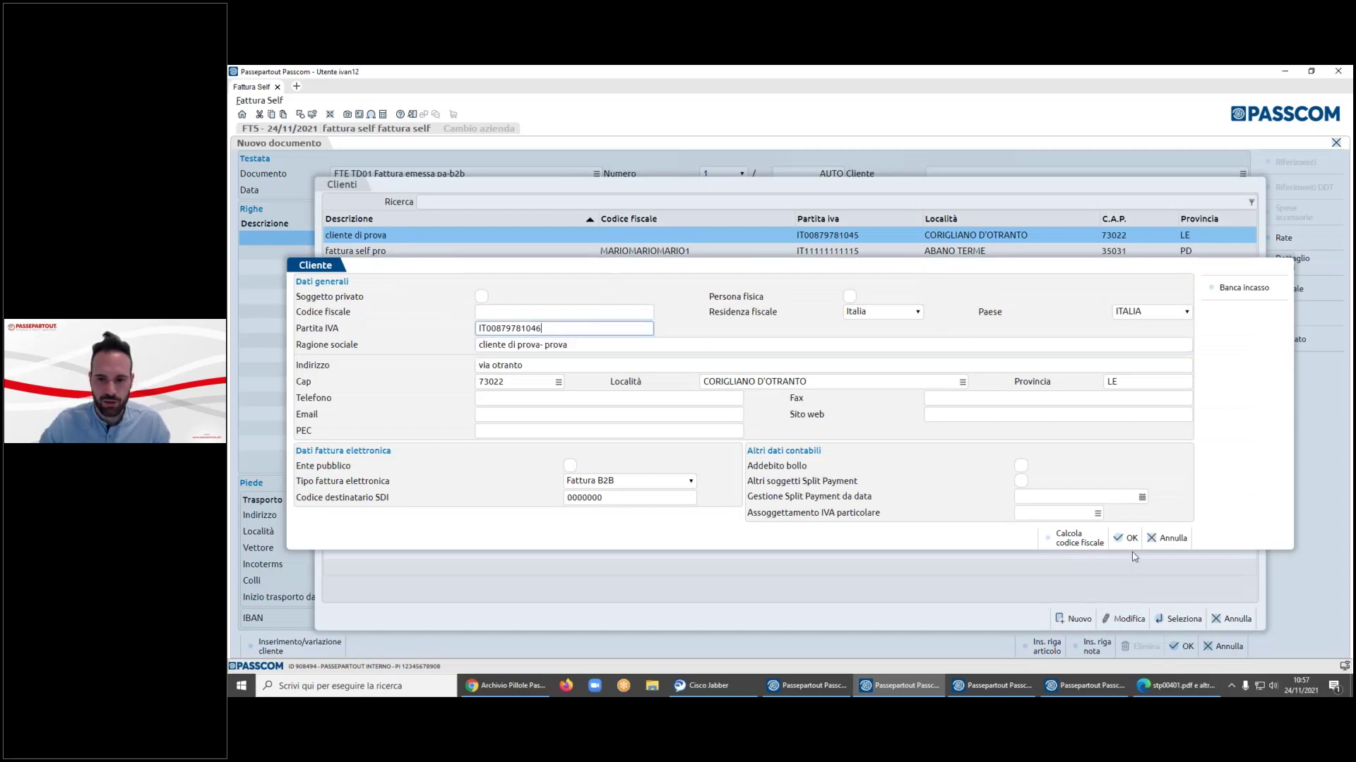
left_click(1126, 538)
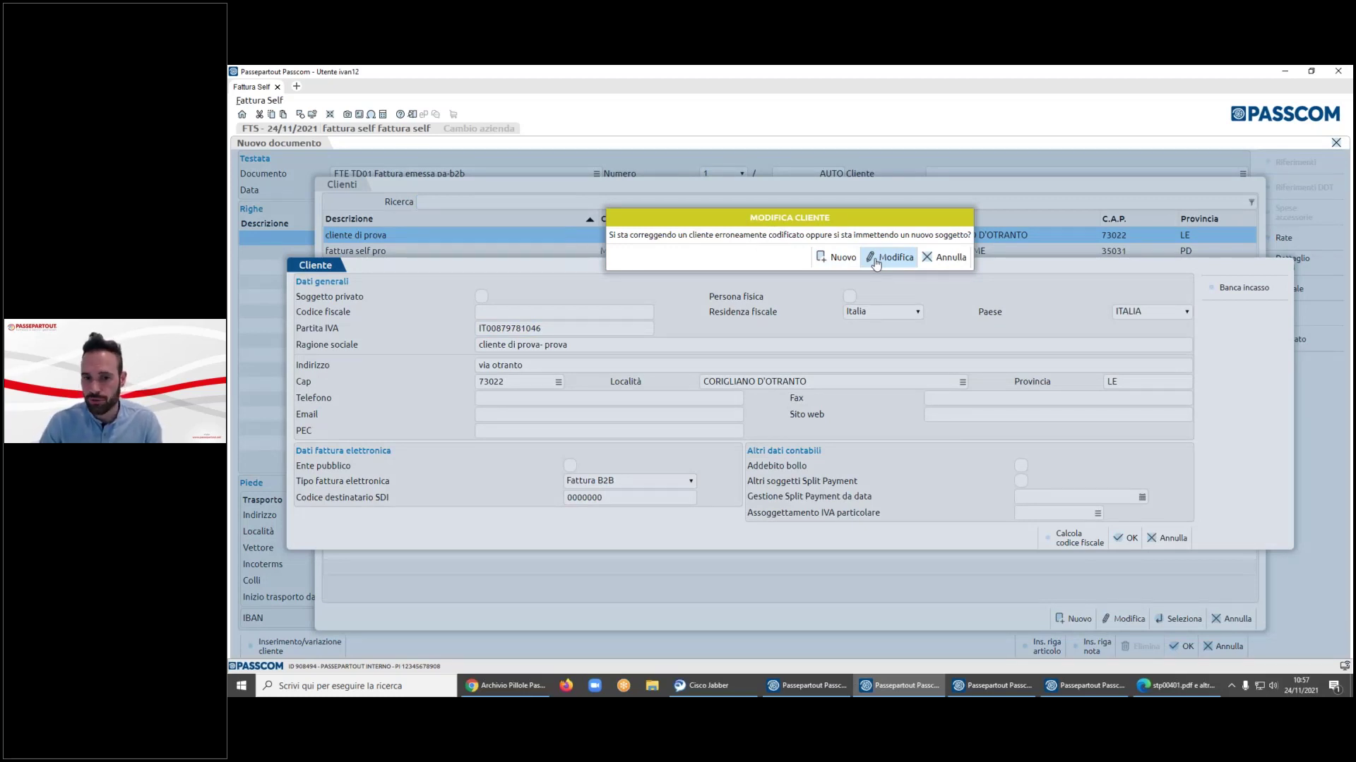
left_click(835, 258)
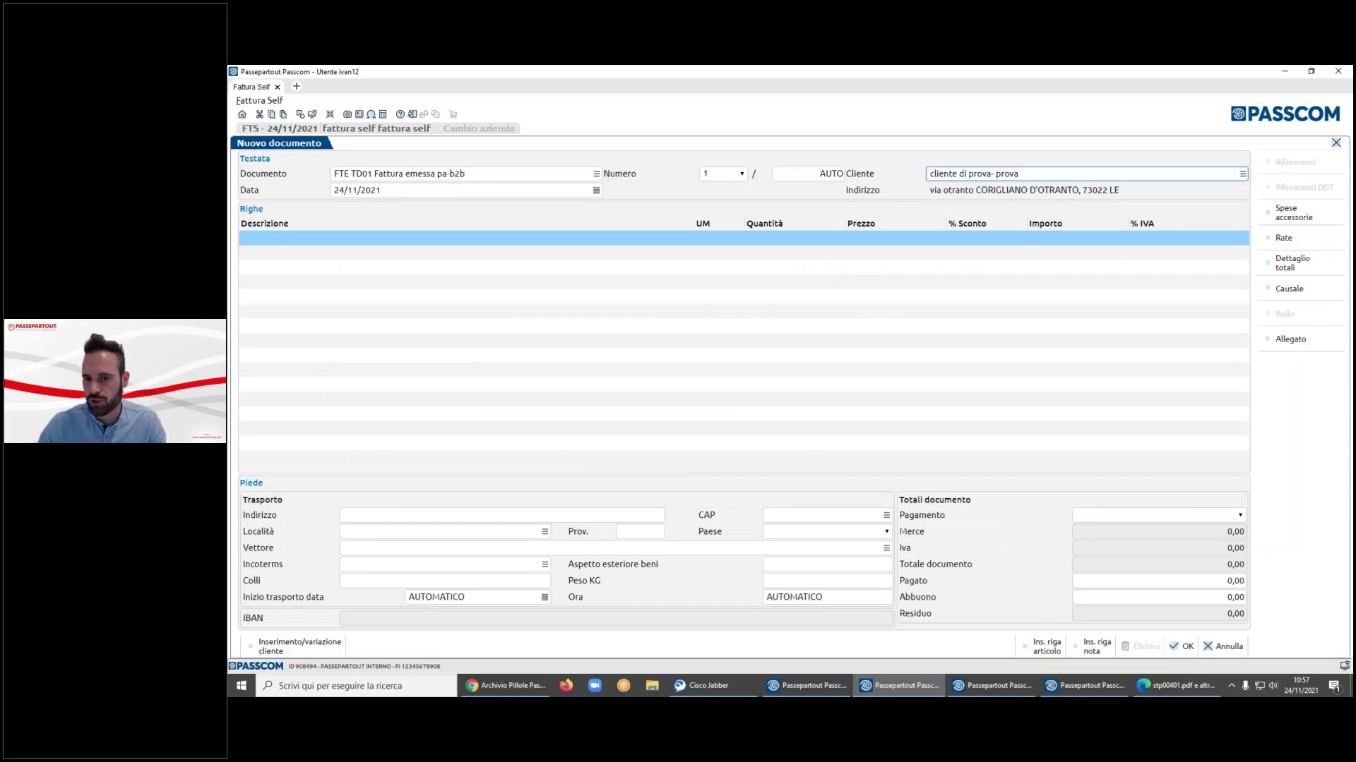
- In the other company's window, reopen Anagrafiche > Rubrica clienti/fornitori from the home menu
left_click(1085, 685)
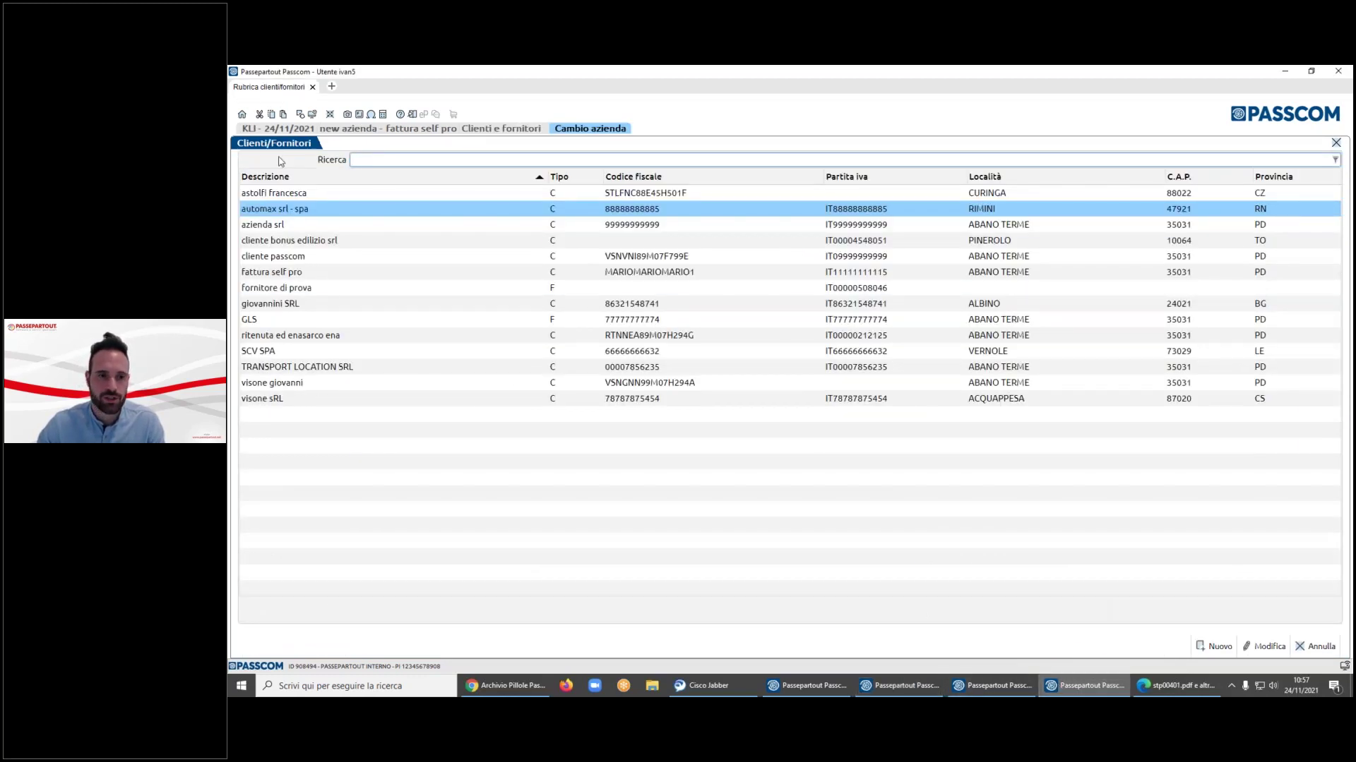
left_click(242, 114)
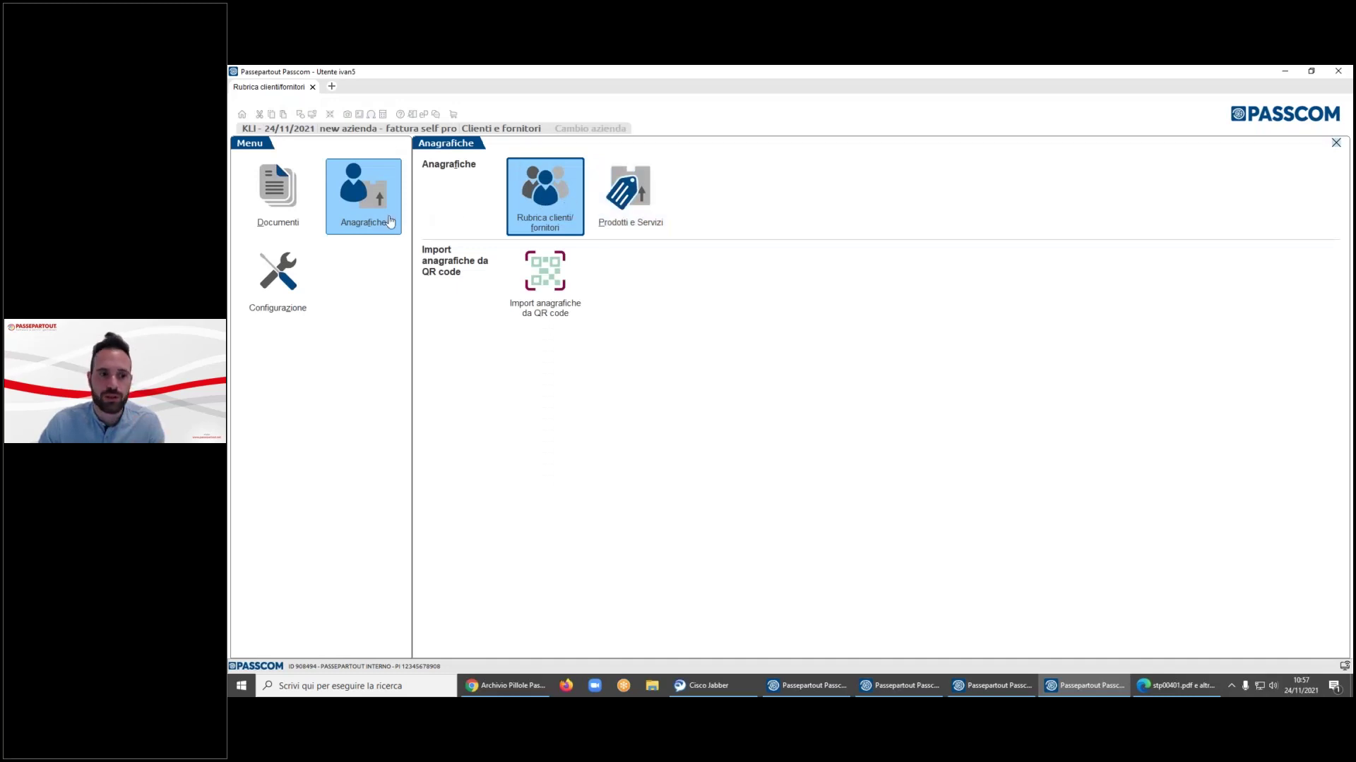
left_click(536, 218)
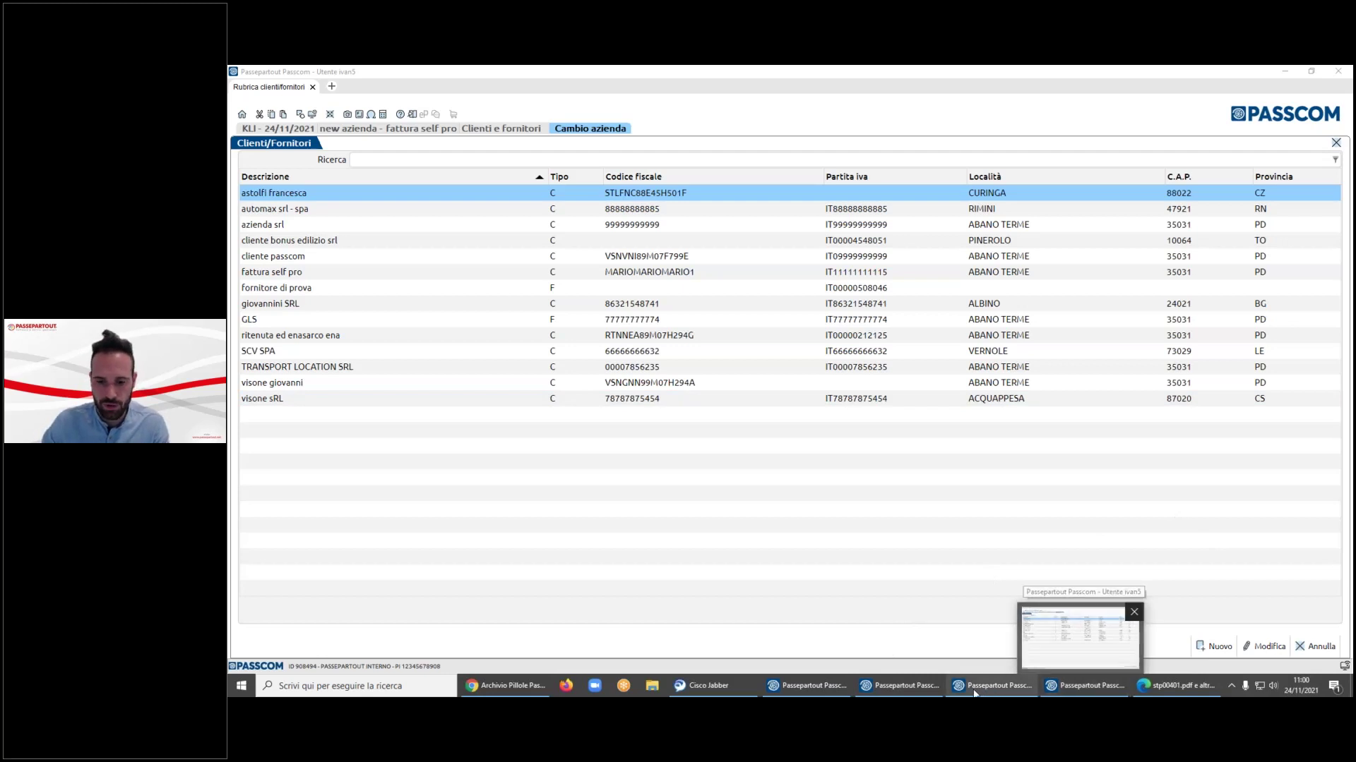
- Open the PRI company from the company list in the primanota review window
left_click(831, 692)
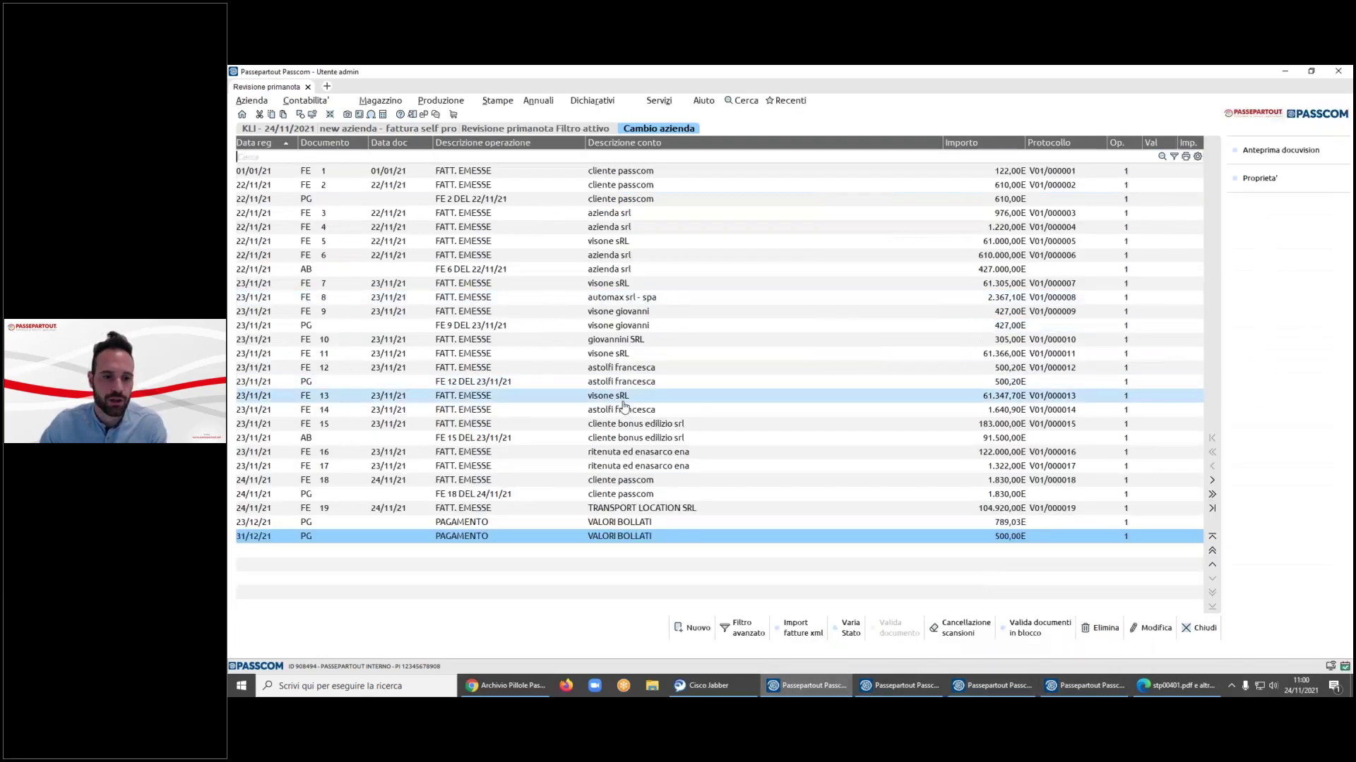
left_click(622, 481)
left_click(252, 100)
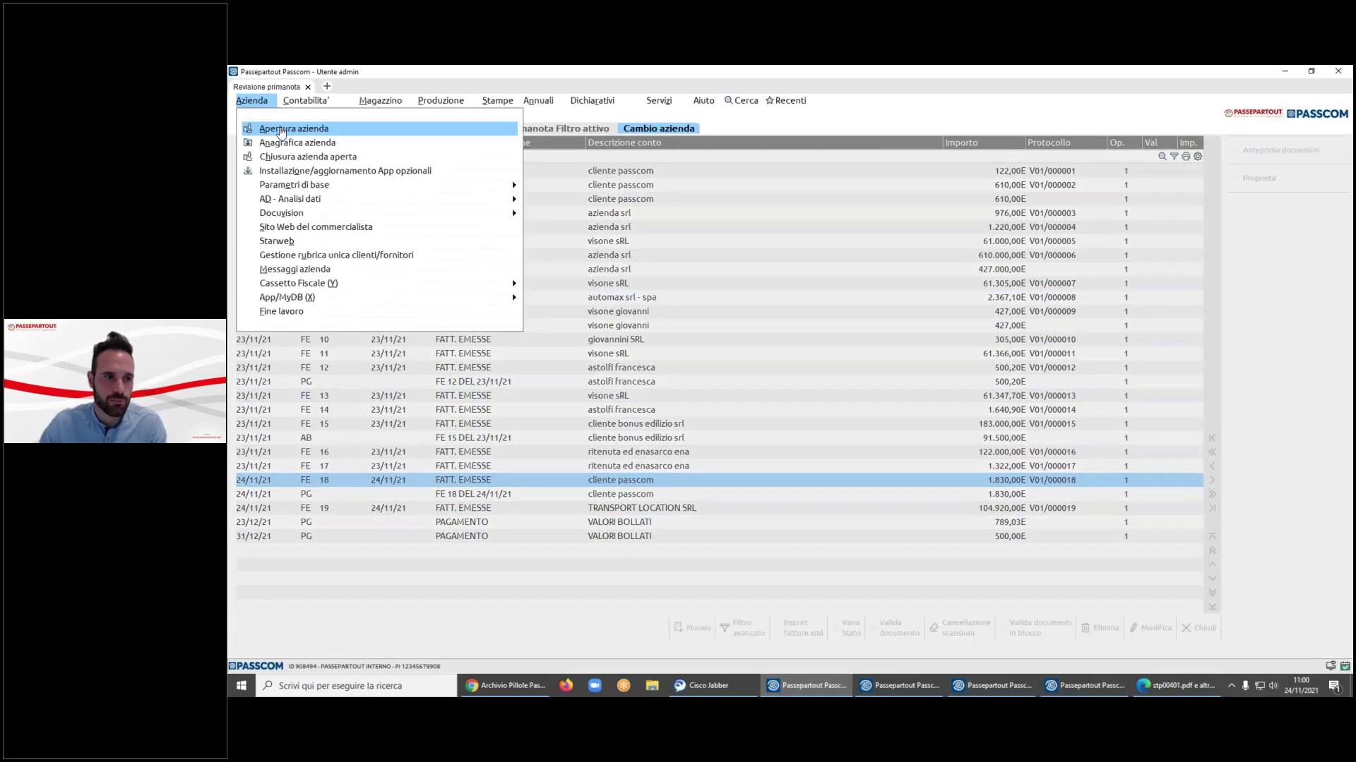
left_click(263, 129)
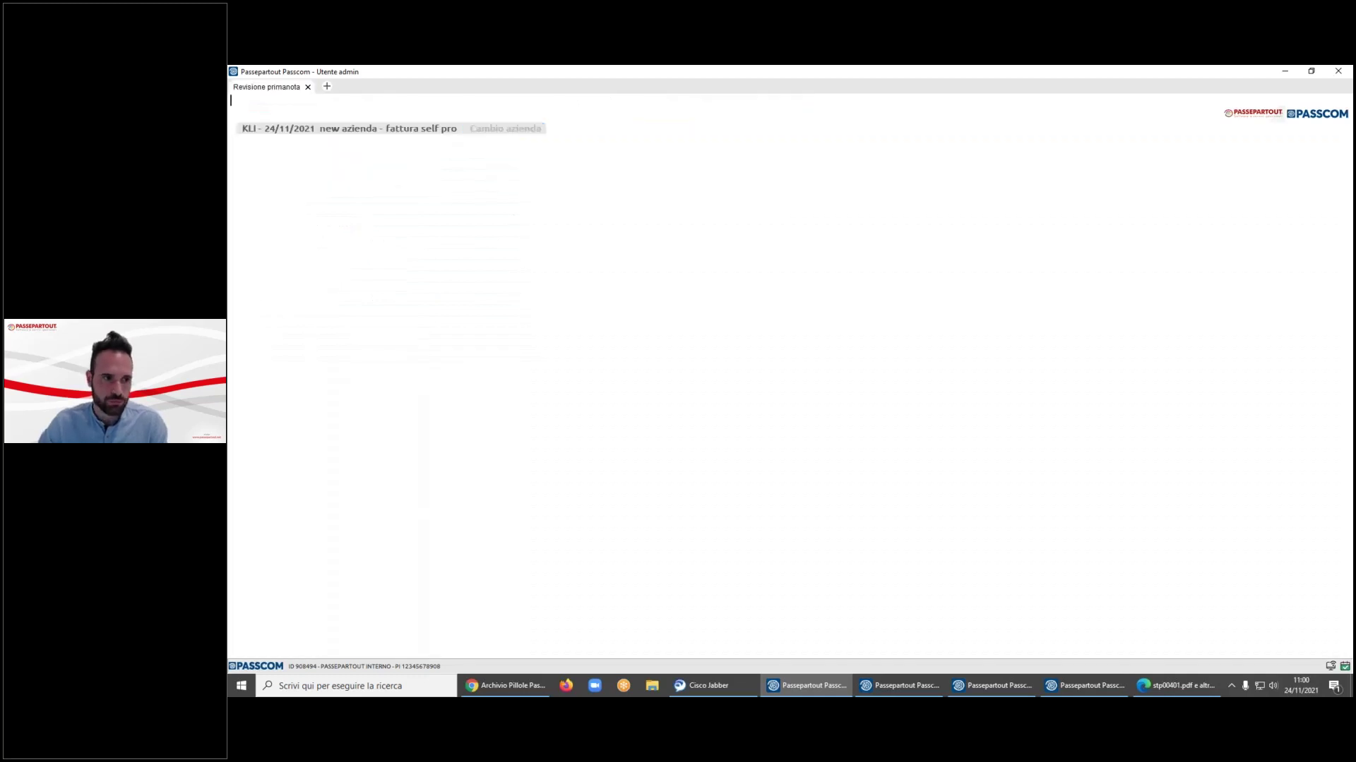
type("pri")
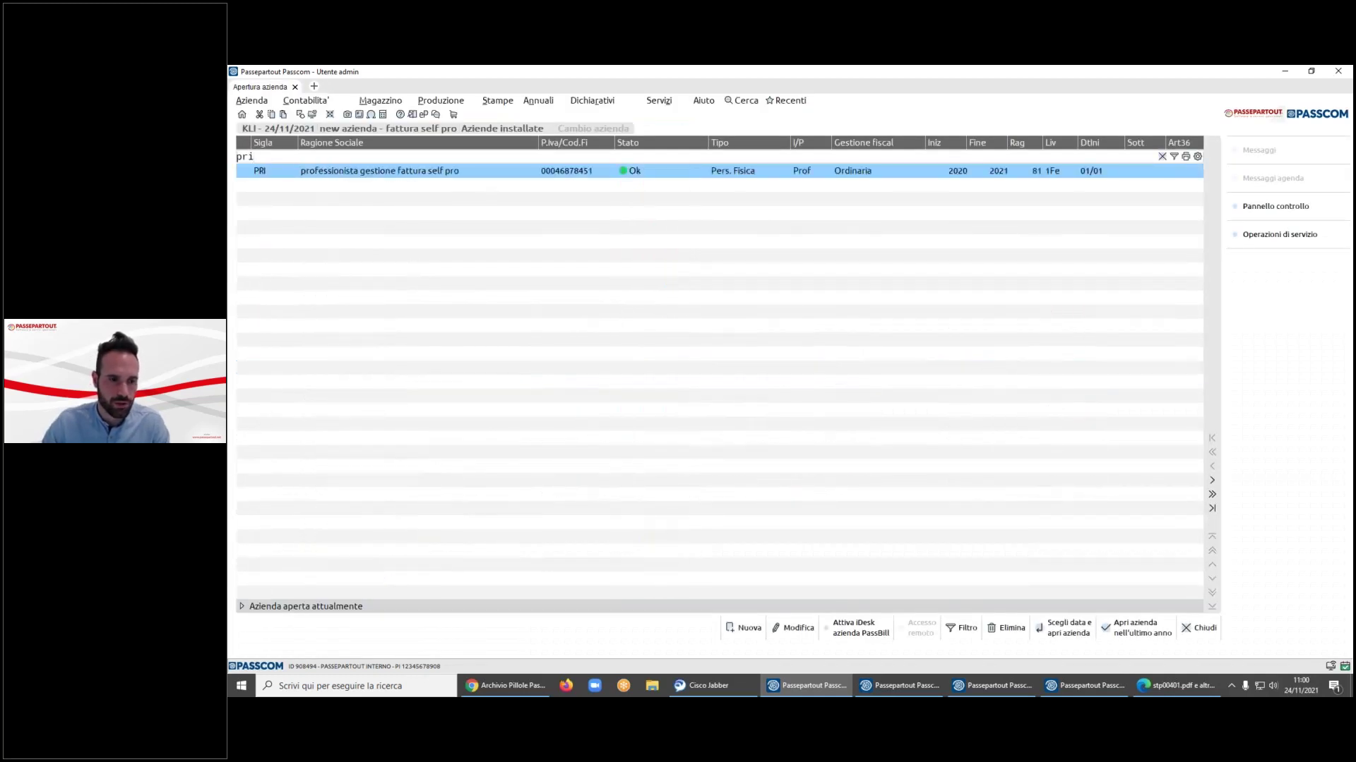
key("Return")
left_click(910, 296)
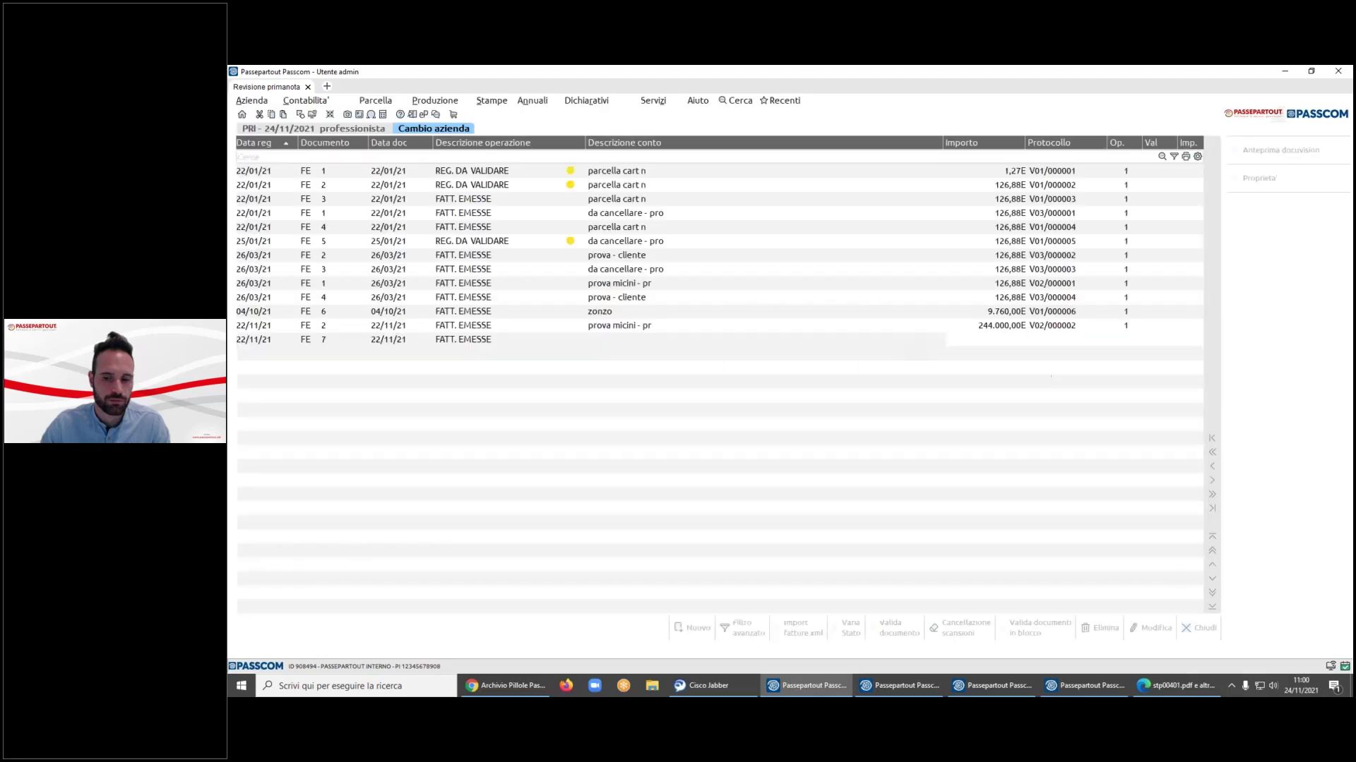
- Browse the FE 13, FE 11 and FE 9 registrations in the prima nota review list
left_click(1007, 482)
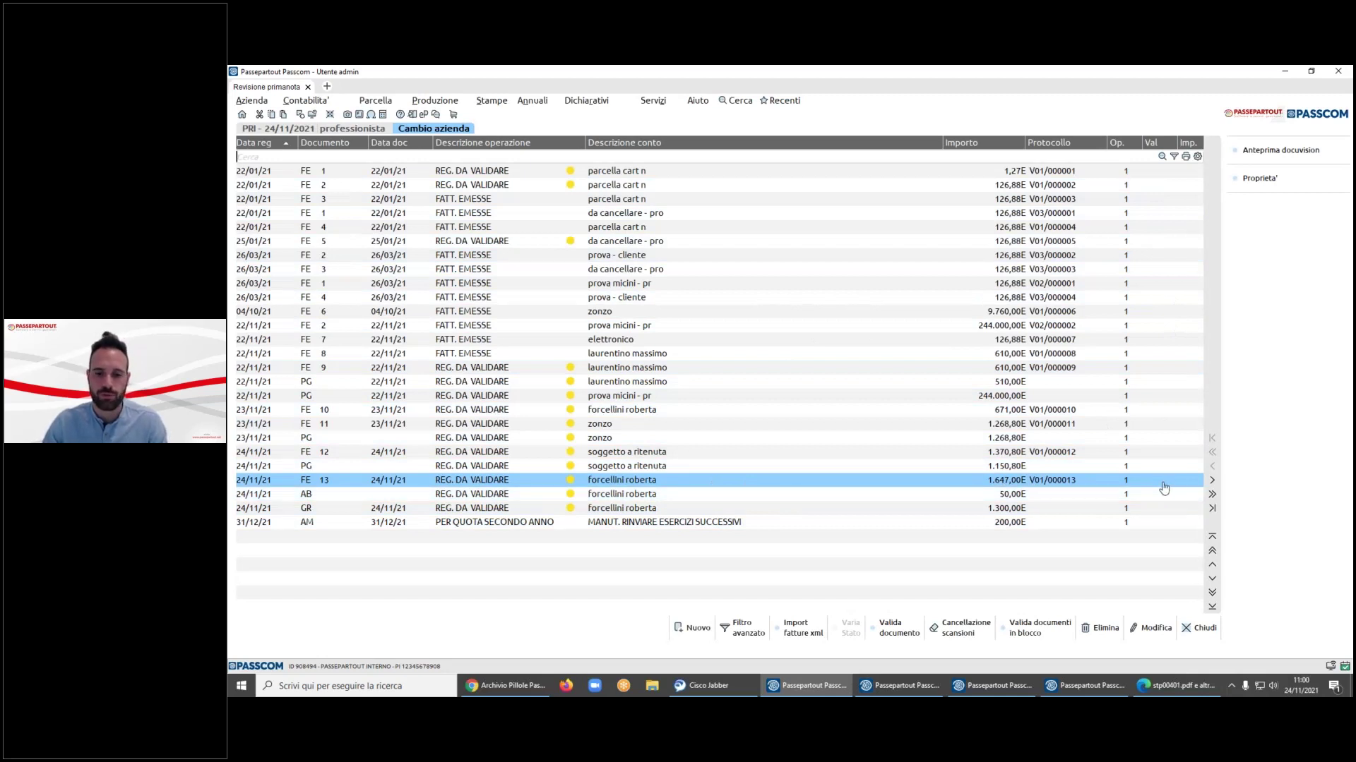
key("Up")
key("Up")
key("Up")
key("Up")
key("Up")
key("Up")
key("Up")
key("Up")
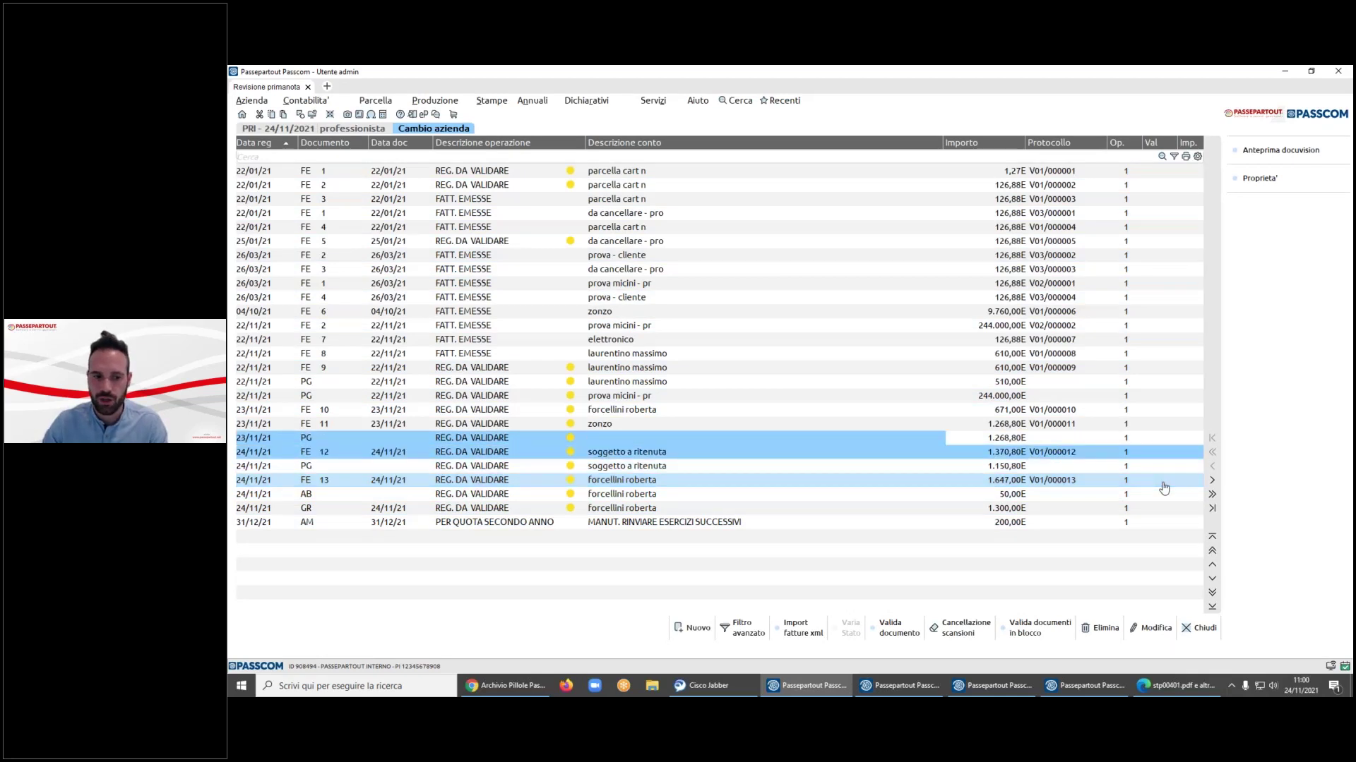
key("Down")
key("Down")
key("Down")
key("Down")
key("Up")
key("Up")
key("Up")
key("Up")
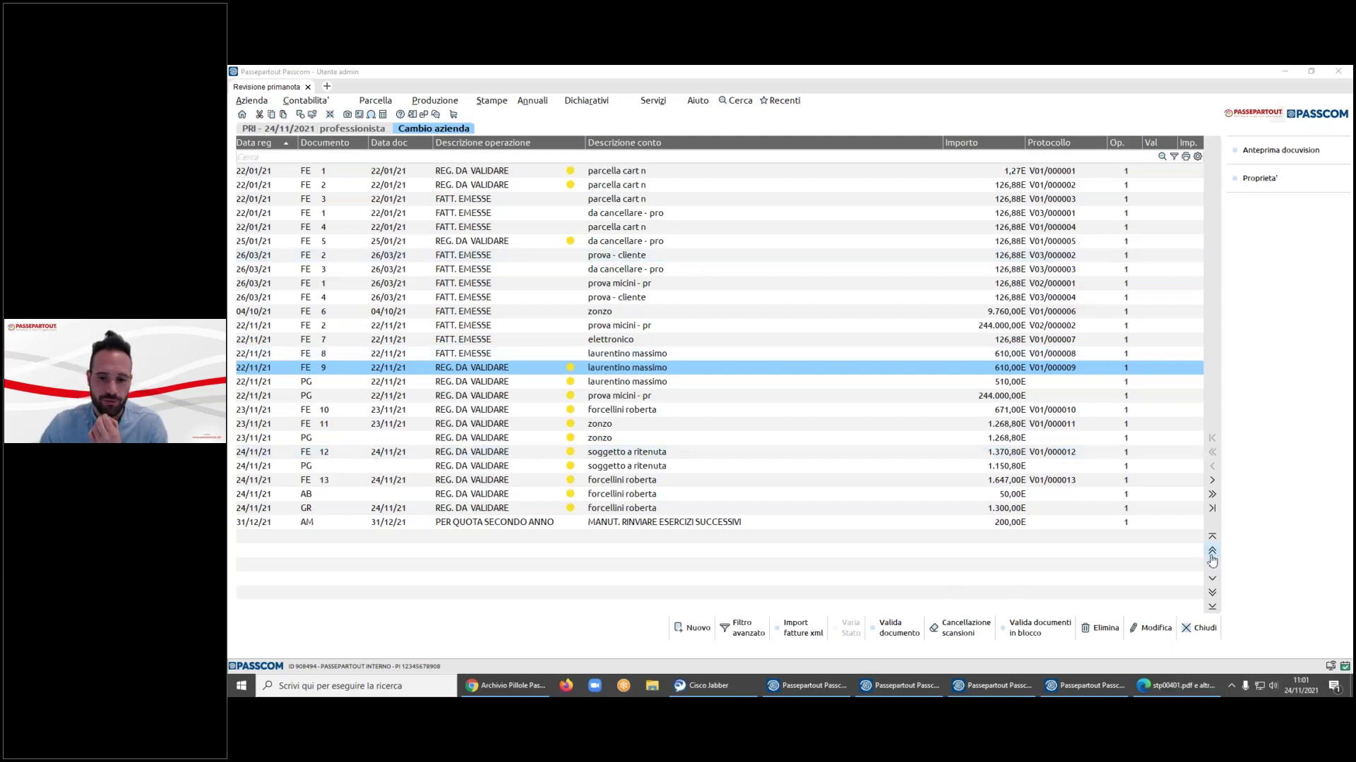
left_click(327, 106)
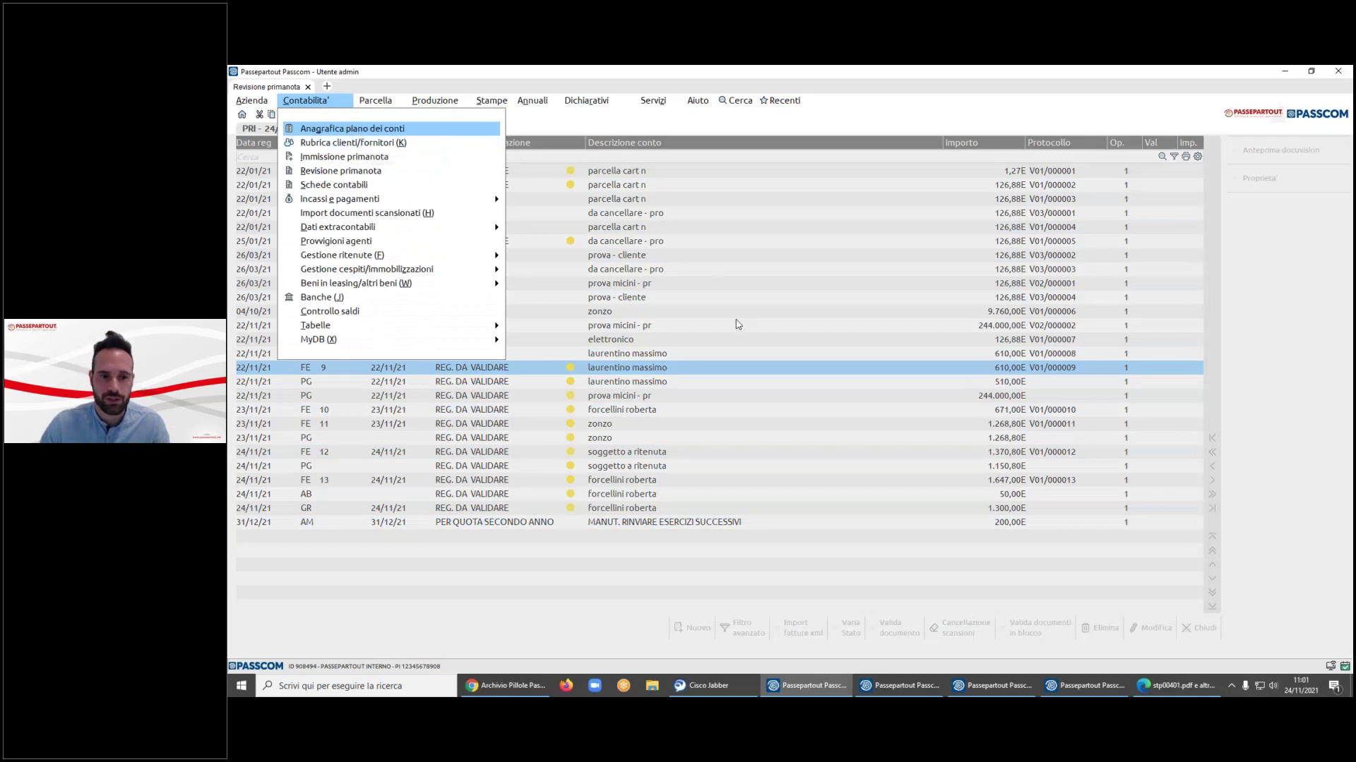
left_click(689, 308)
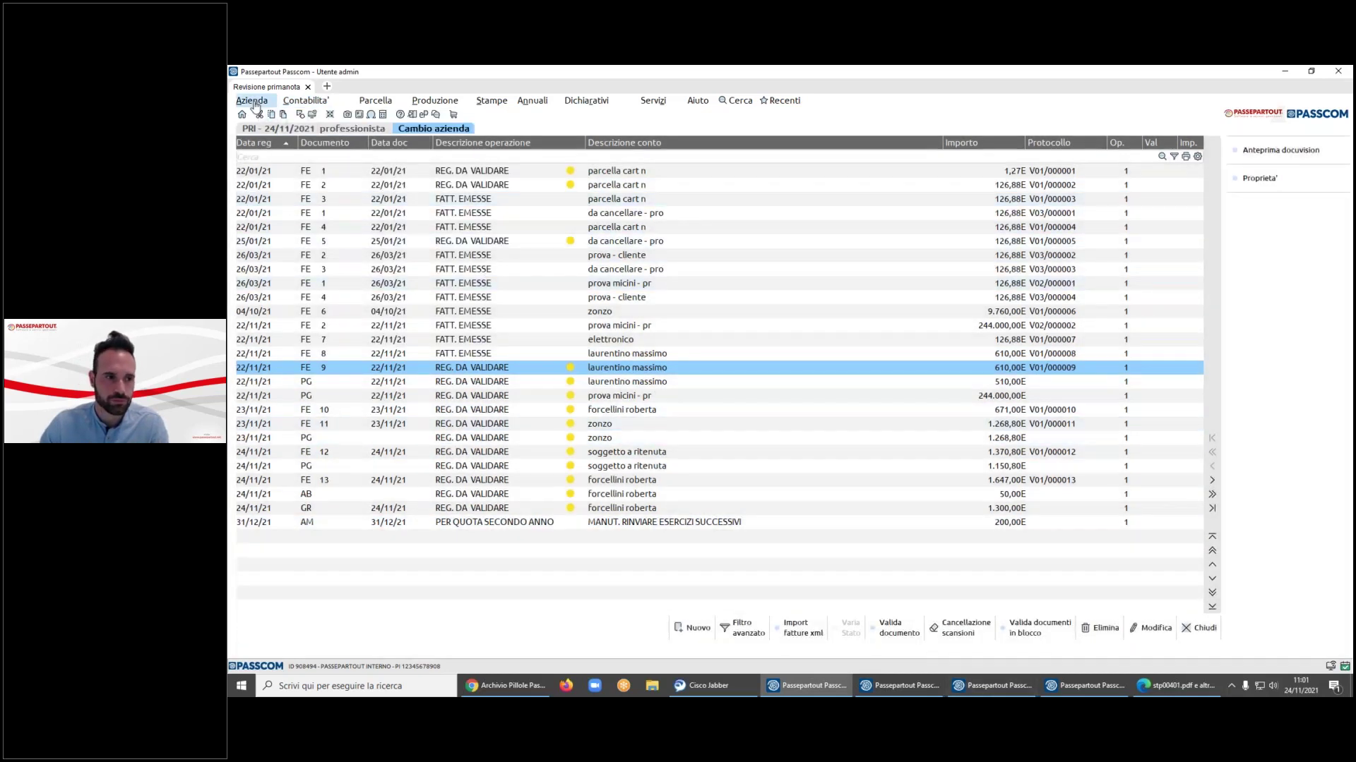
left_click(992, 686)
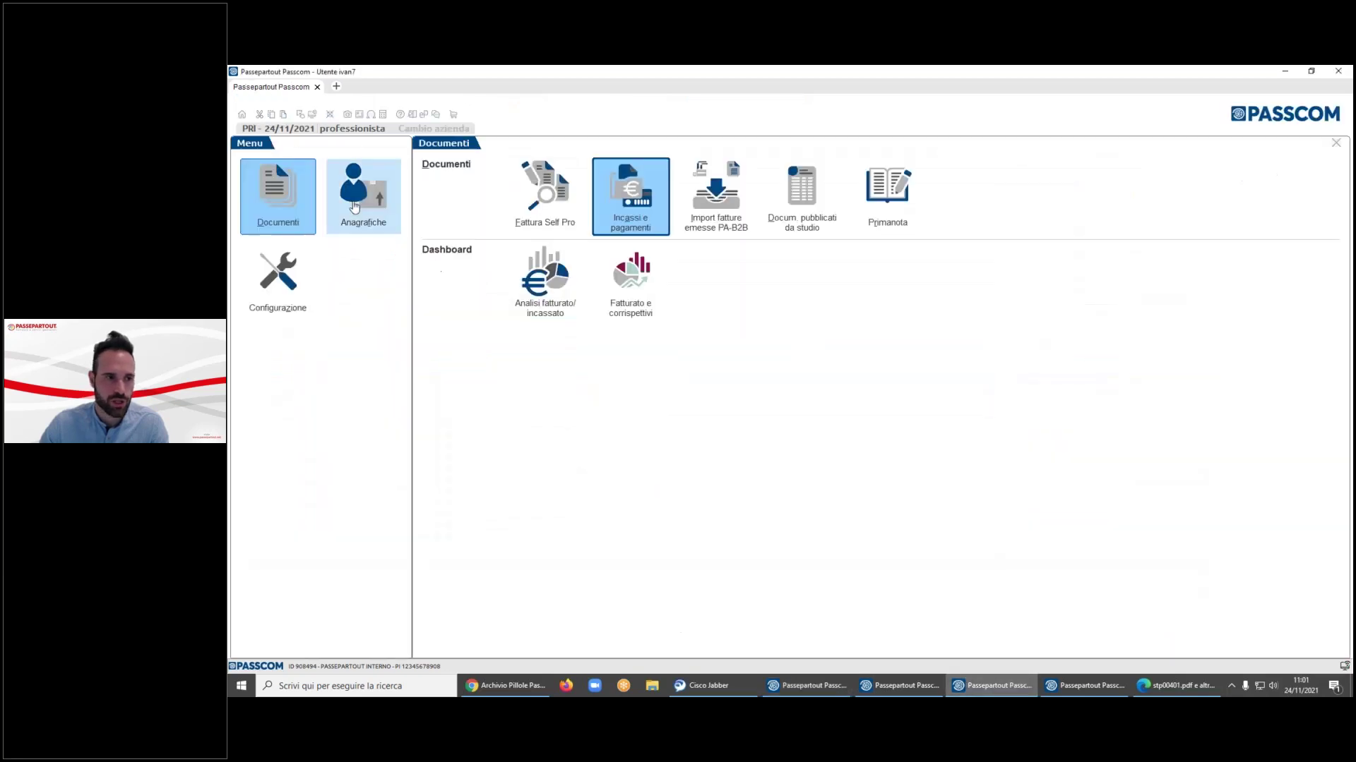
- Create a new client in Rubrica clienti/fornitori and enter its company name
left_click(366, 204)
left_click(539, 190)
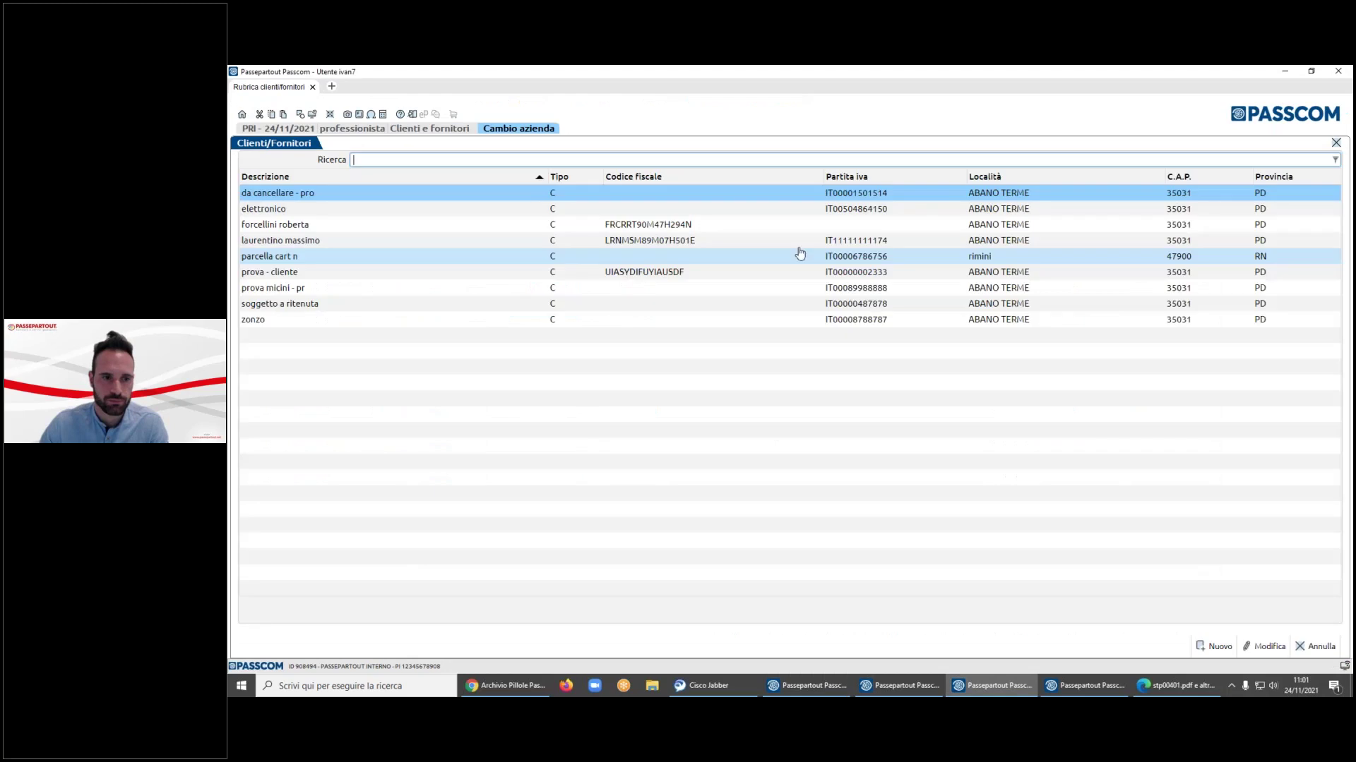
left_click(1208, 653)
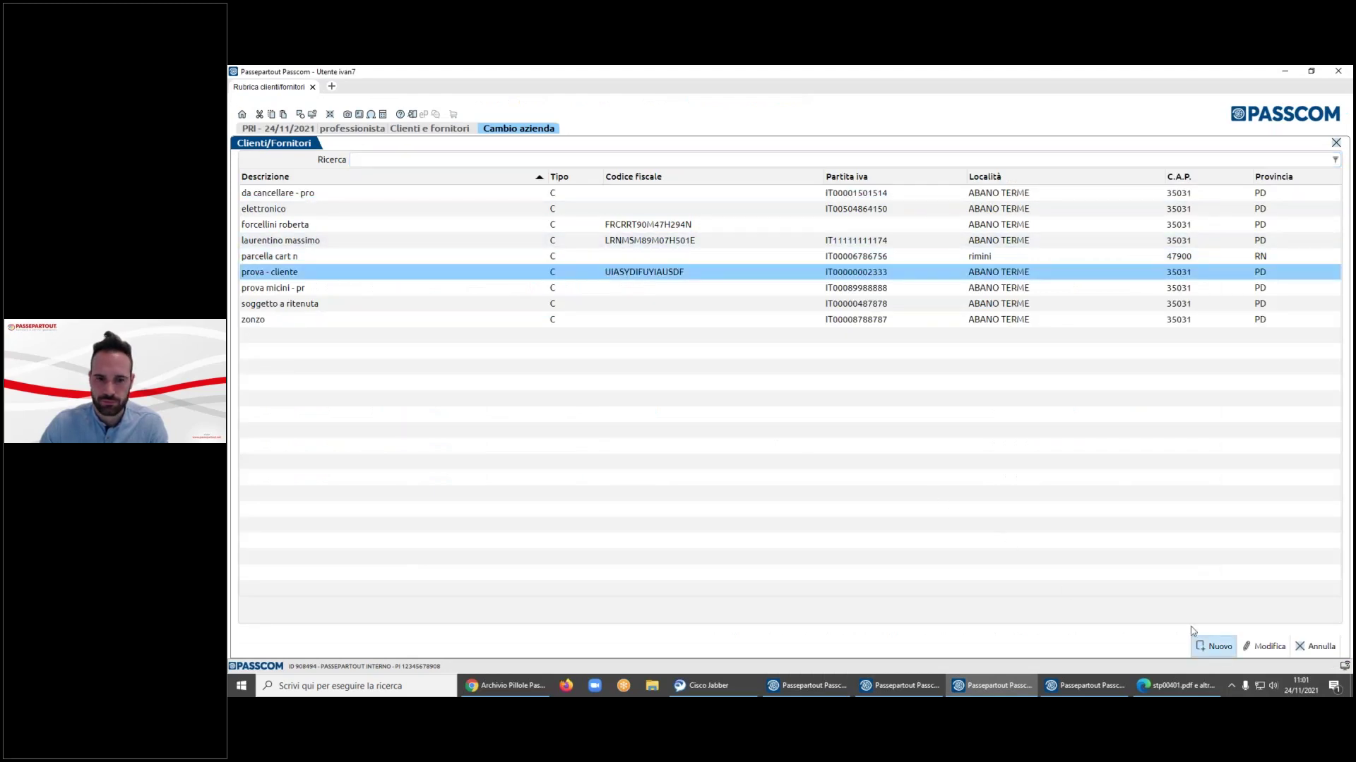
left_click(747, 260)
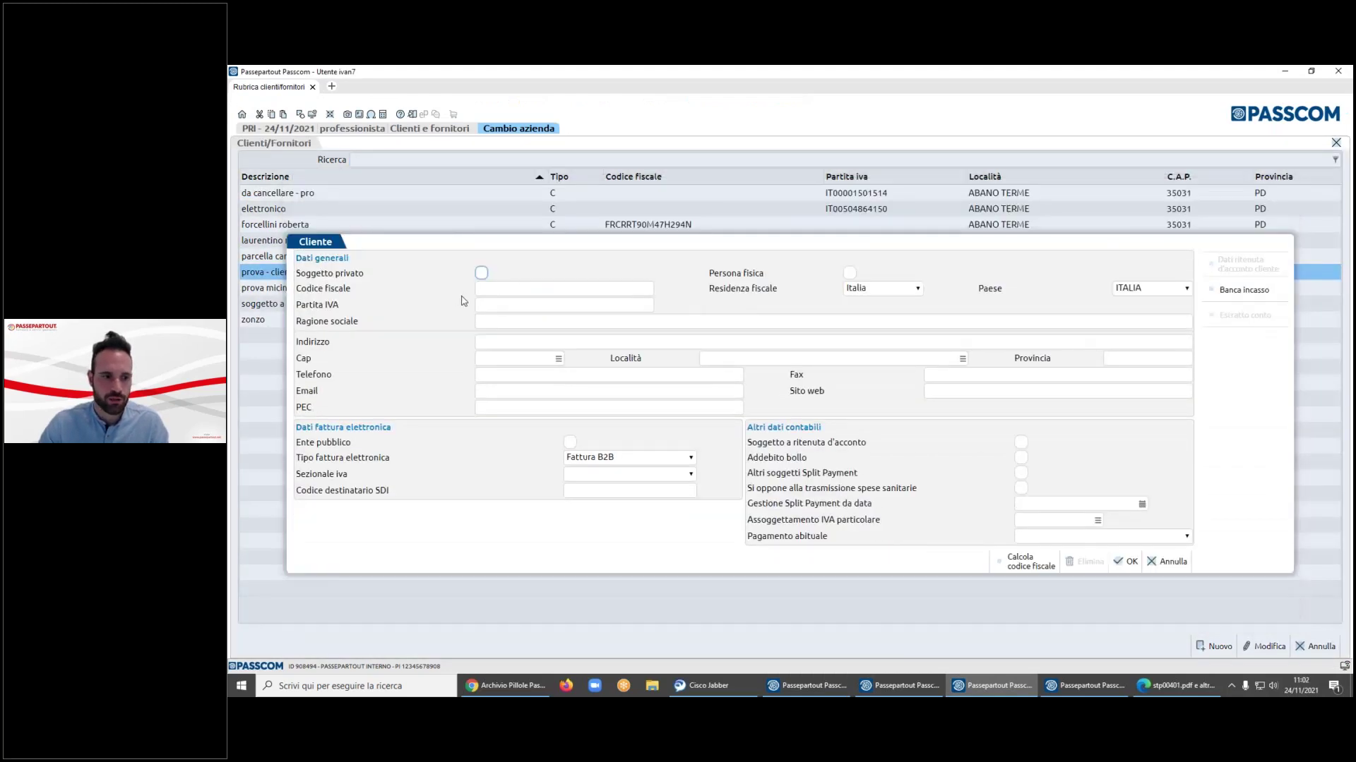
left_click(506, 320)
type("ivan vilsone spa sr")
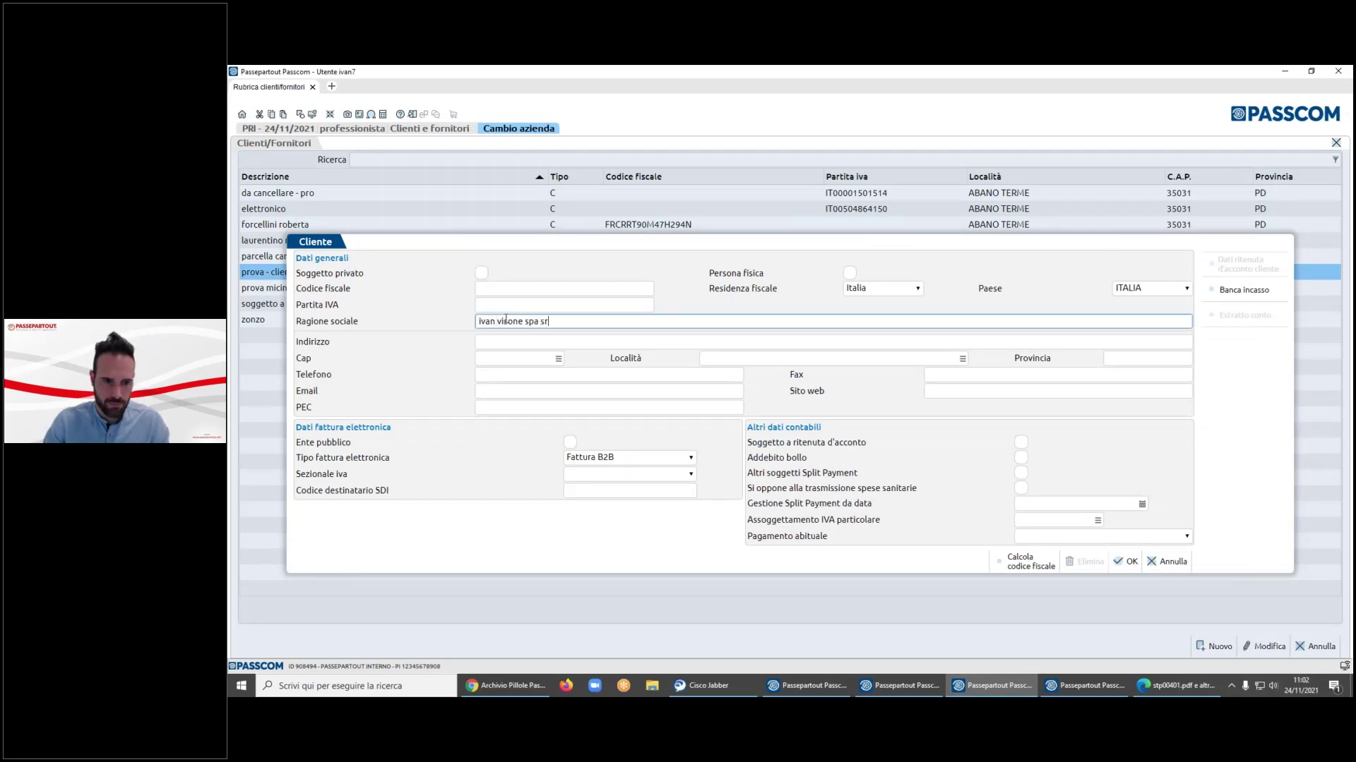
- Fill in the client's address, Abano Terme postcode and VAT number, save, and return to Documenti
key("Tab")
type("via roma")
key("Tab")
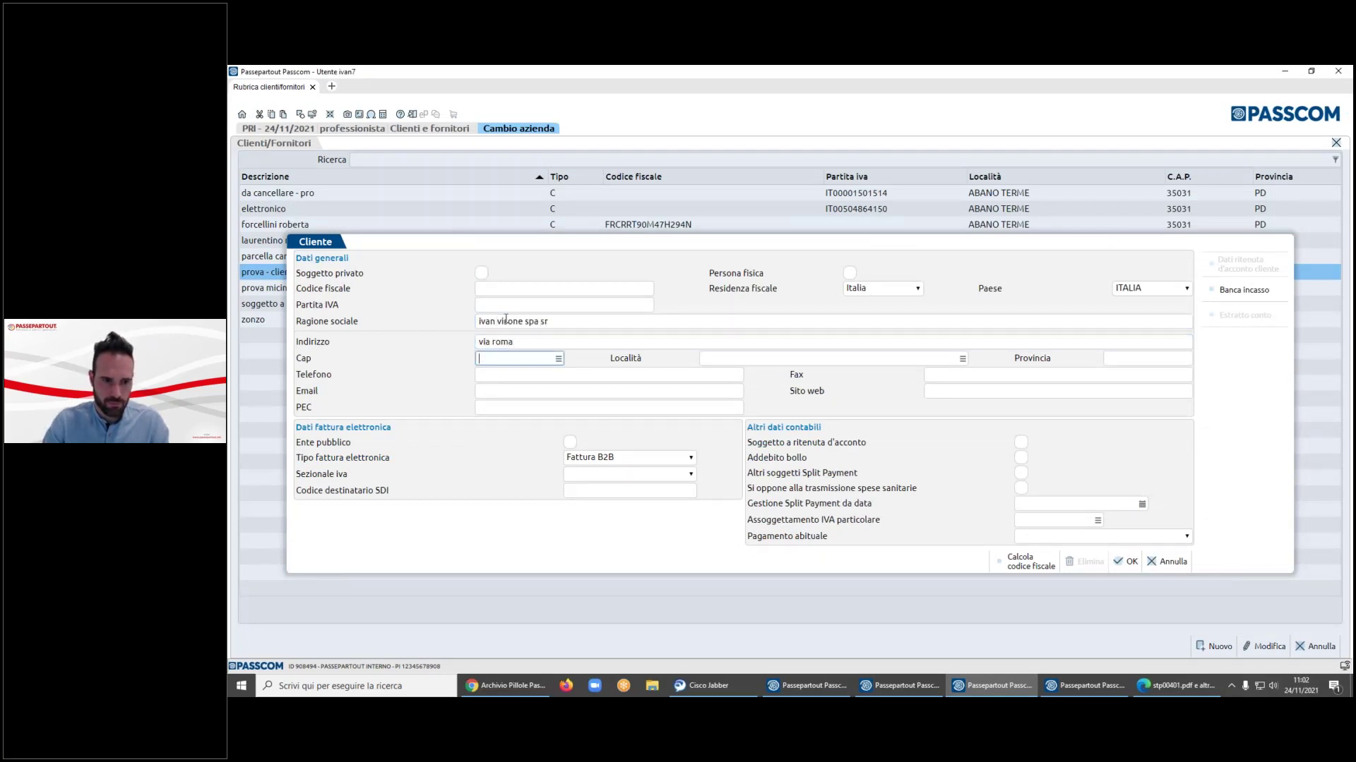
type("35031")
key("Tab")
left_click(507, 304)
type("7777")
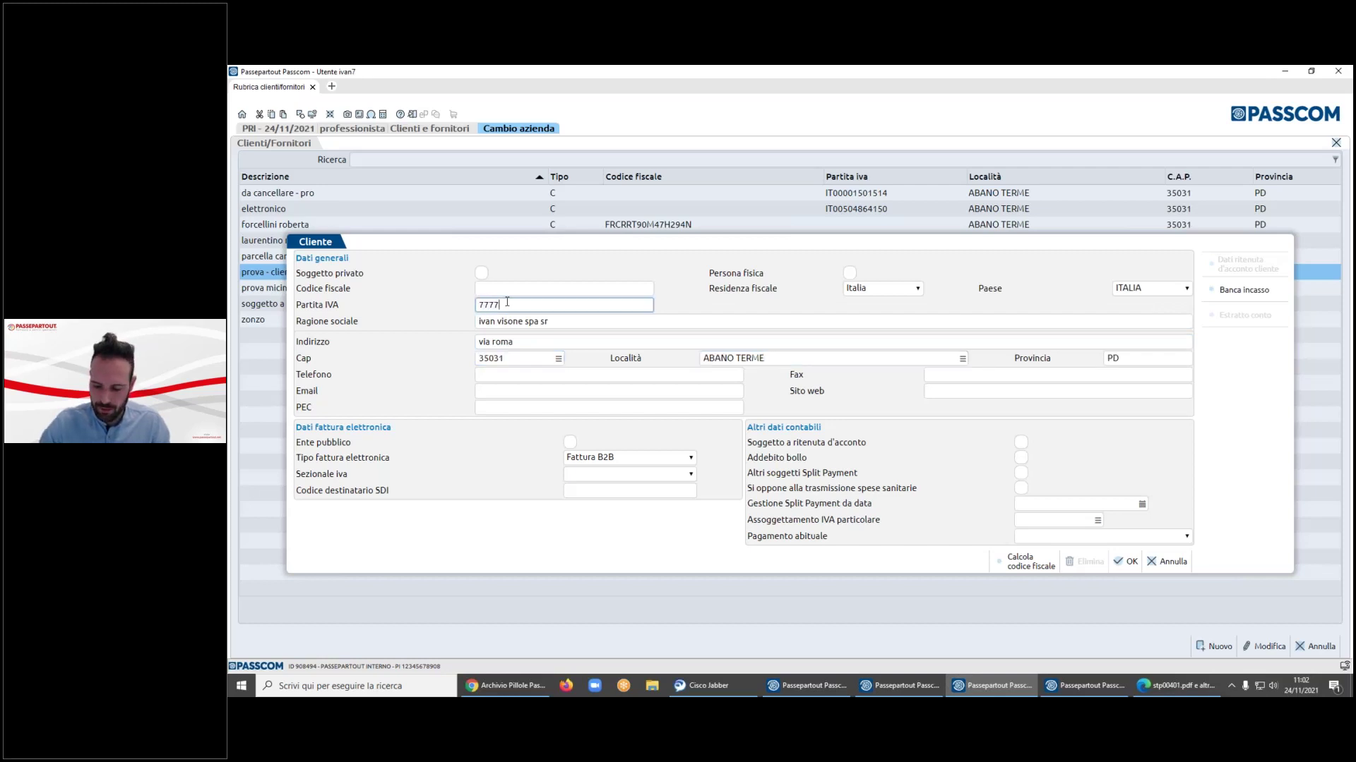
type("7777745")
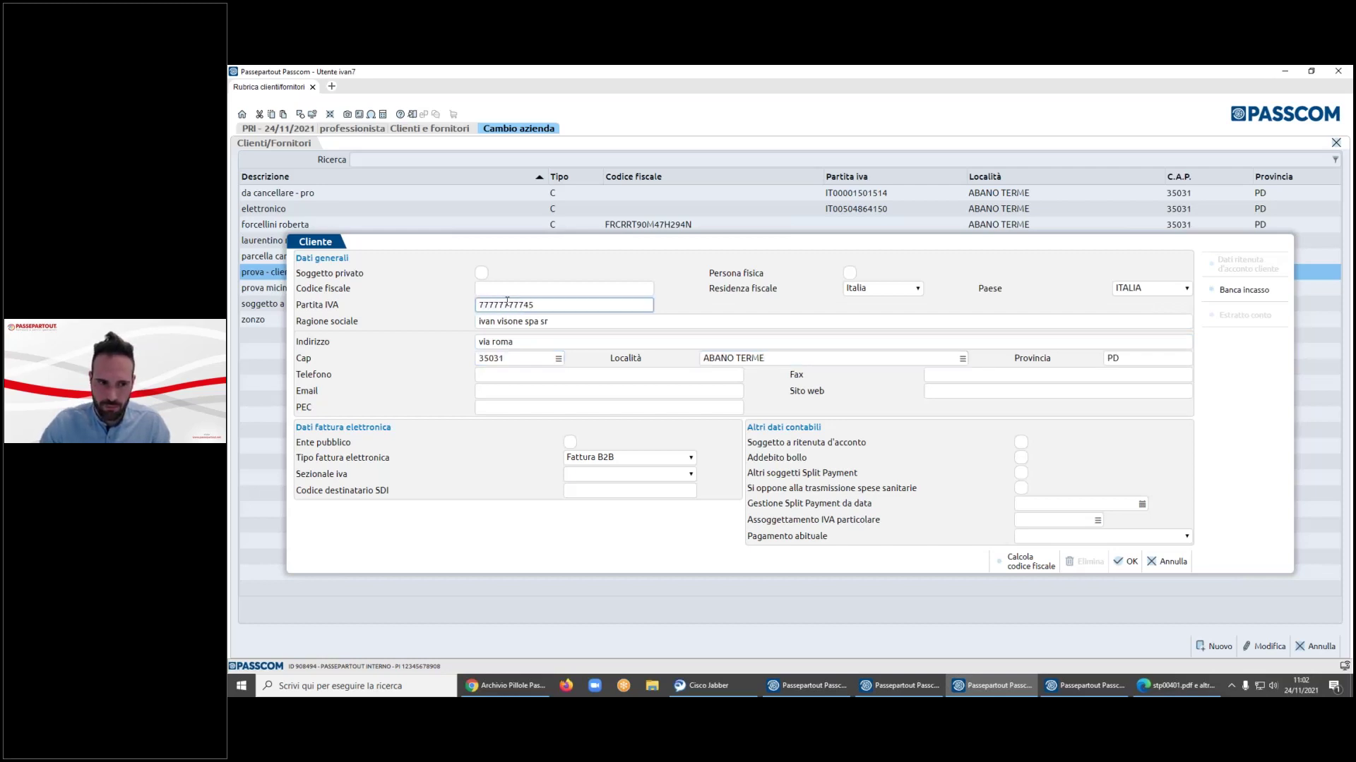
key("Tab")
left_click(1128, 562)
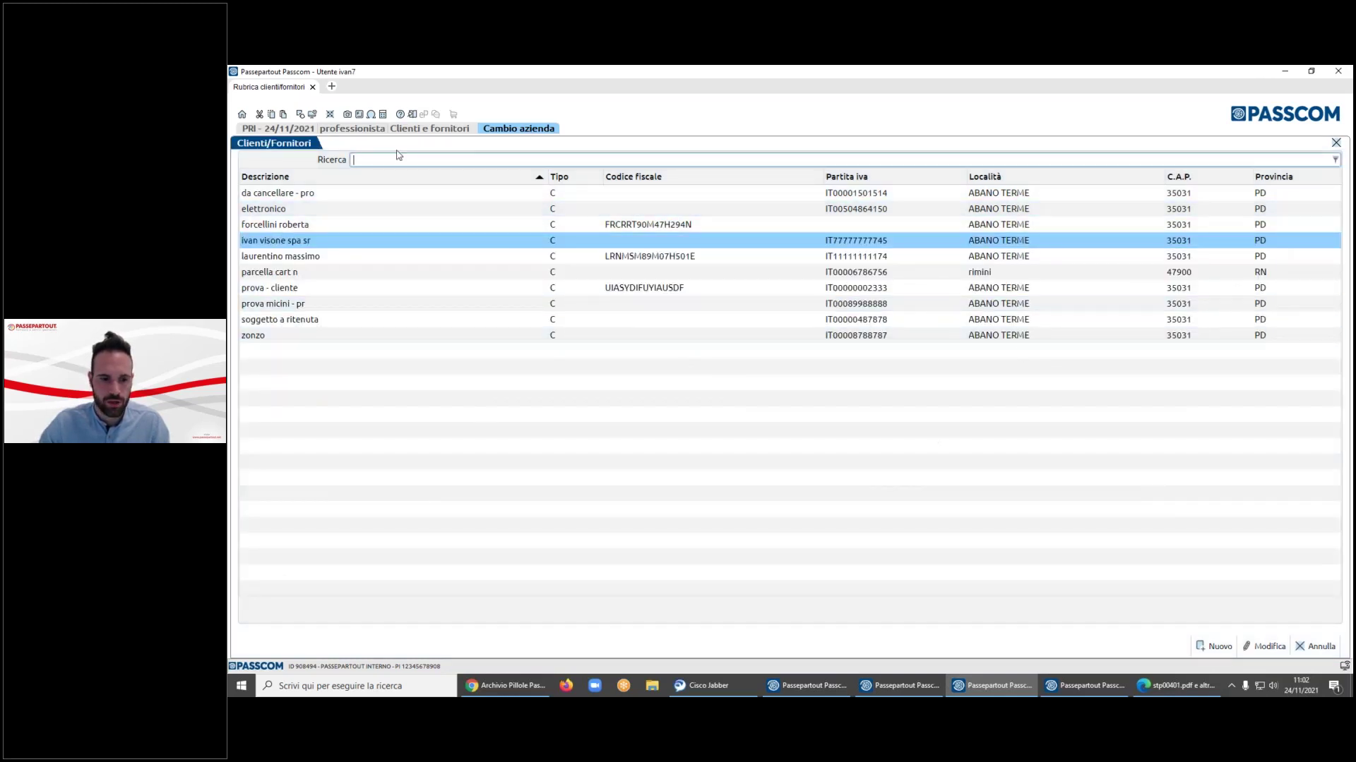
left_click(241, 113)
left_click(277, 195)
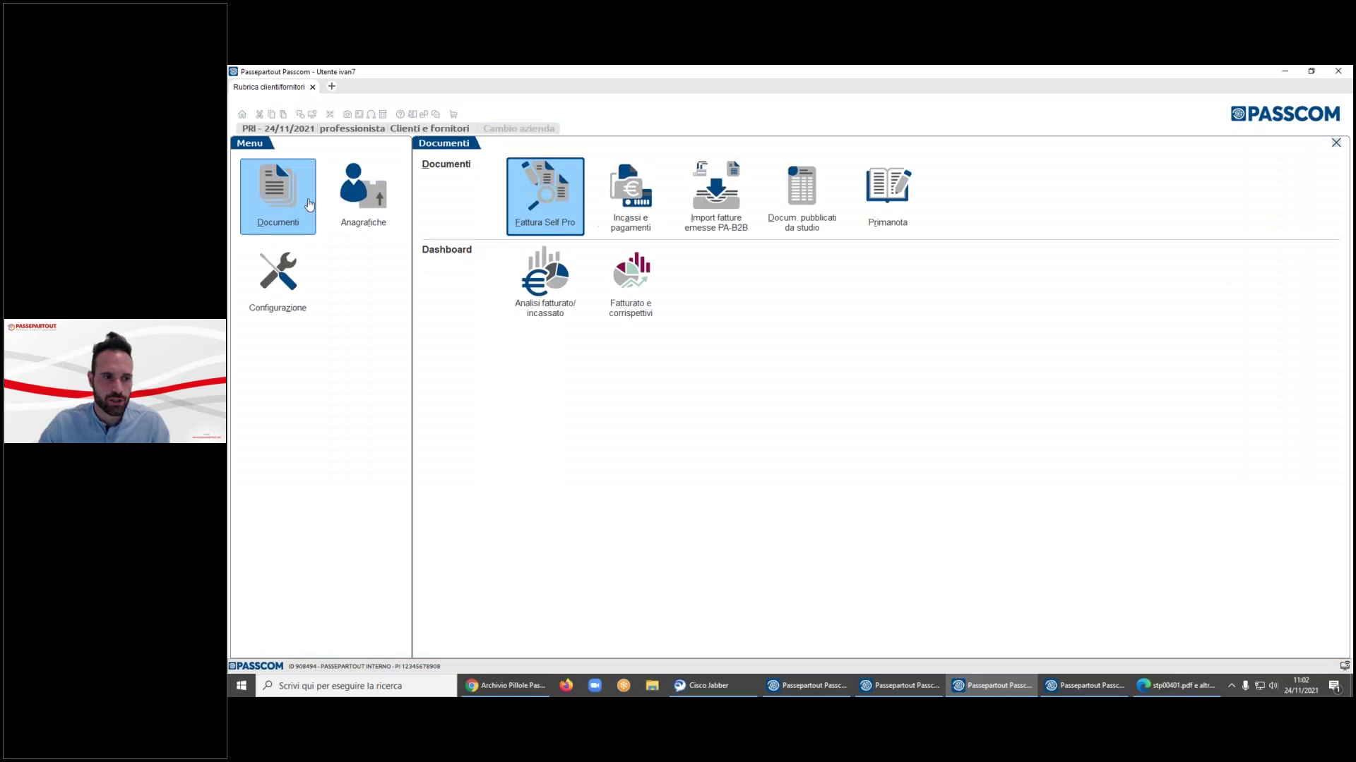
left_click(1087, 685)
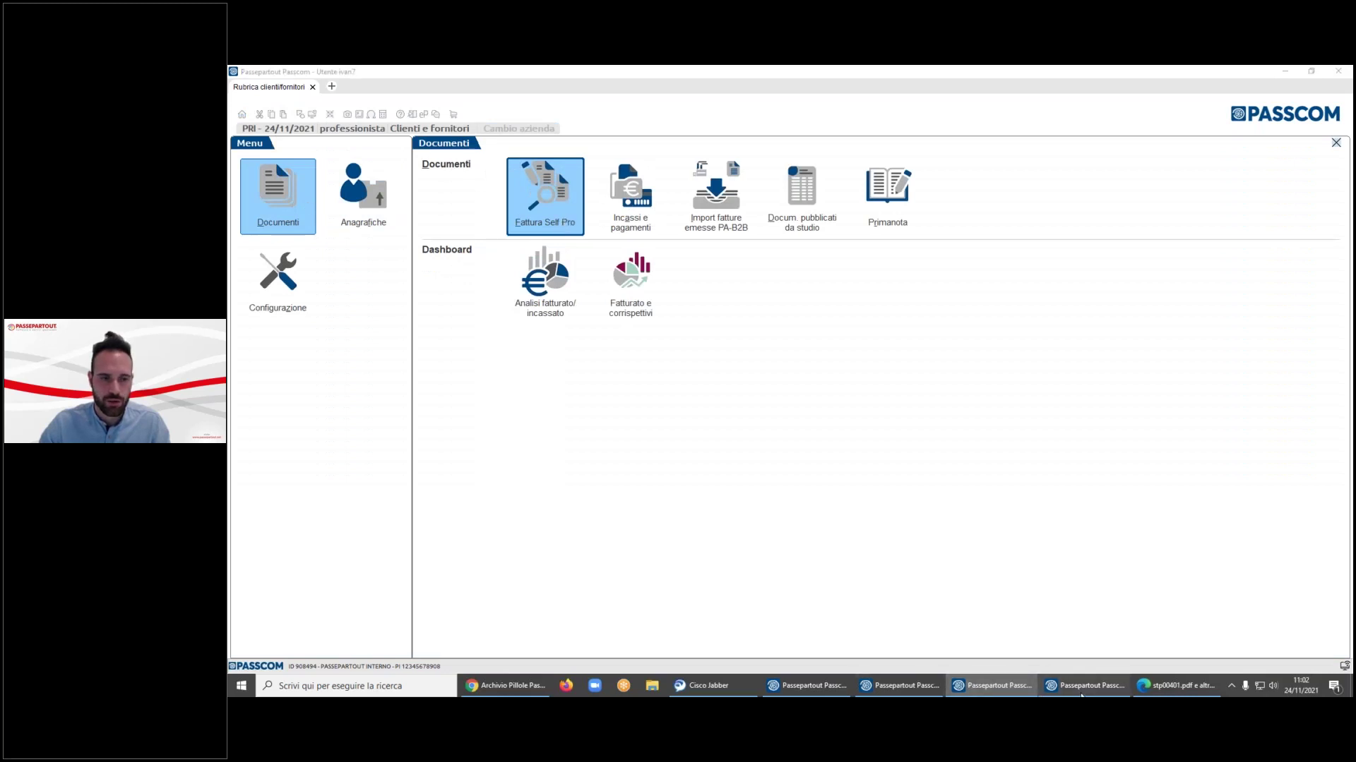
- Check the new client (code 301.00011) in the PRI company's directory, then return to the self-invoice draft
left_click(913, 687)
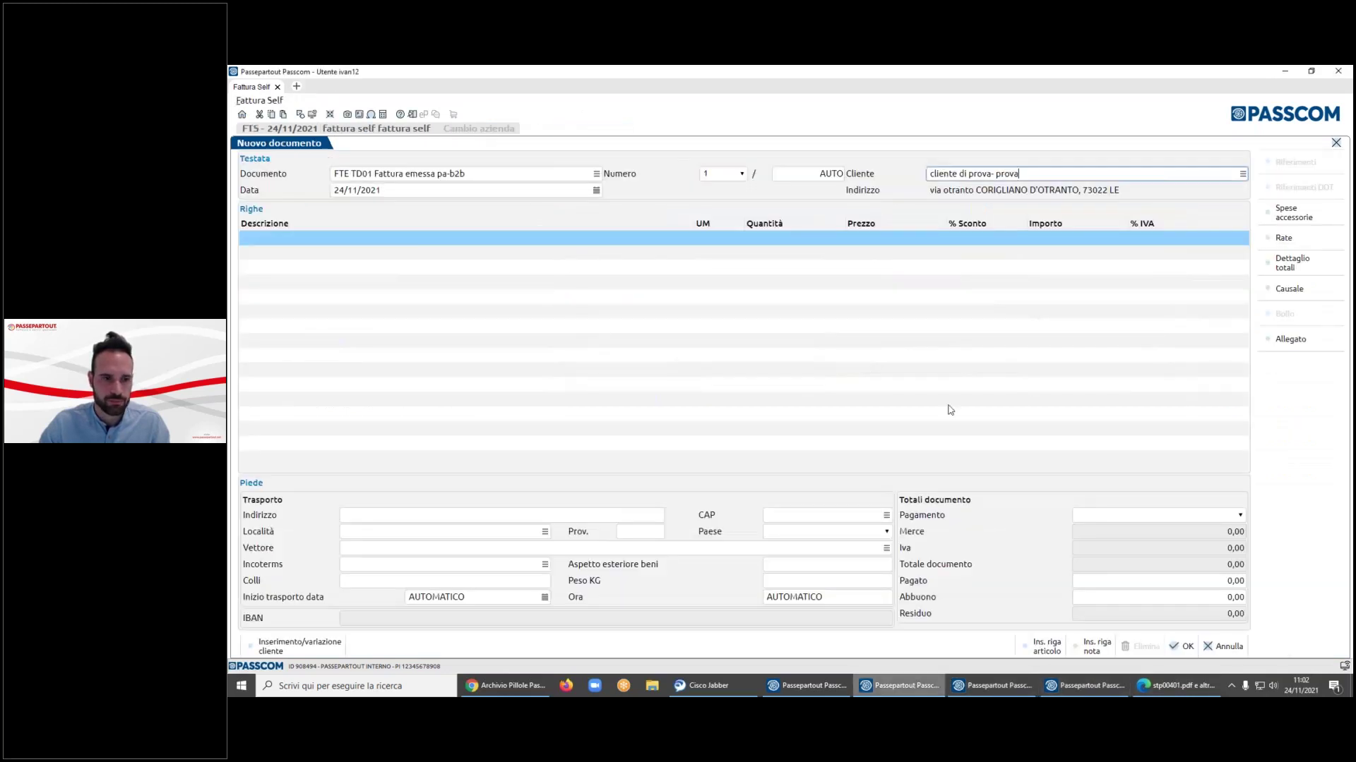
left_click(807, 686)
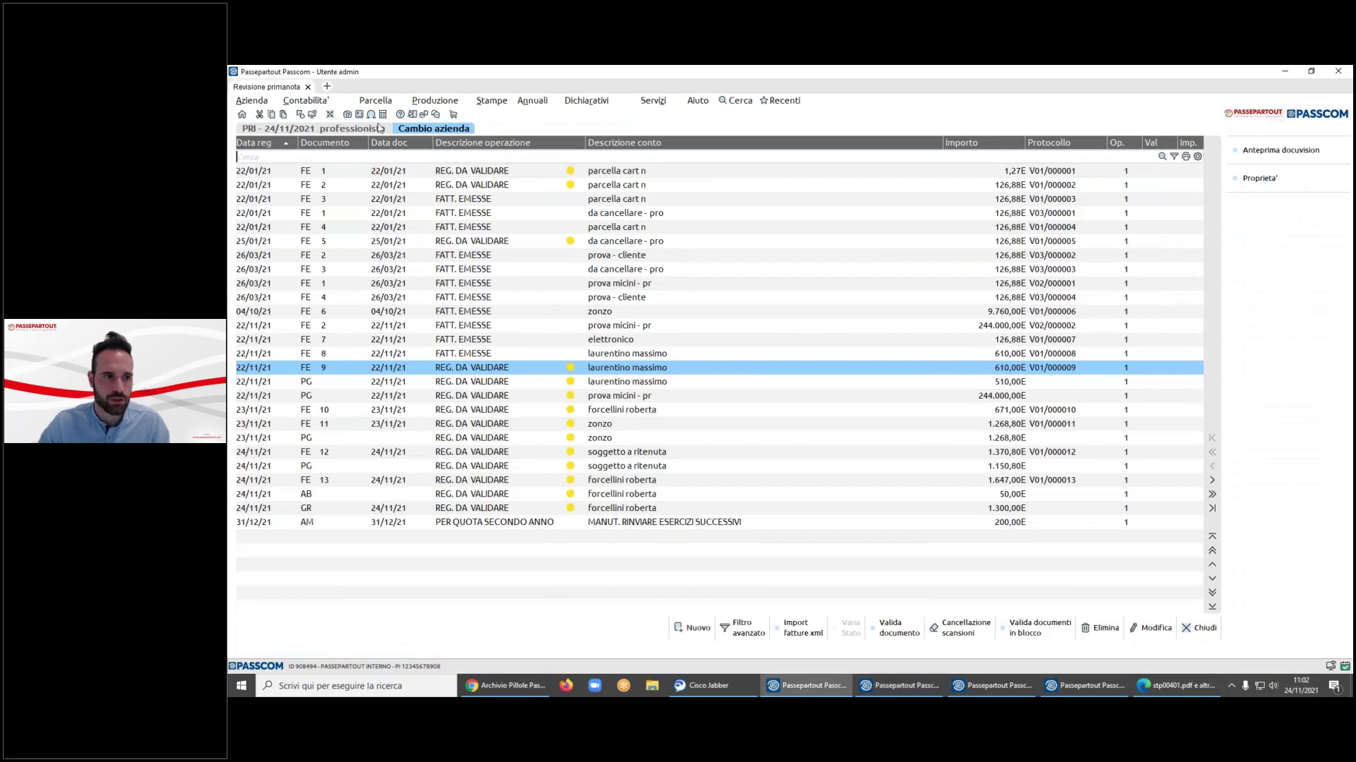
left_click(323, 106)
left_click(332, 128)
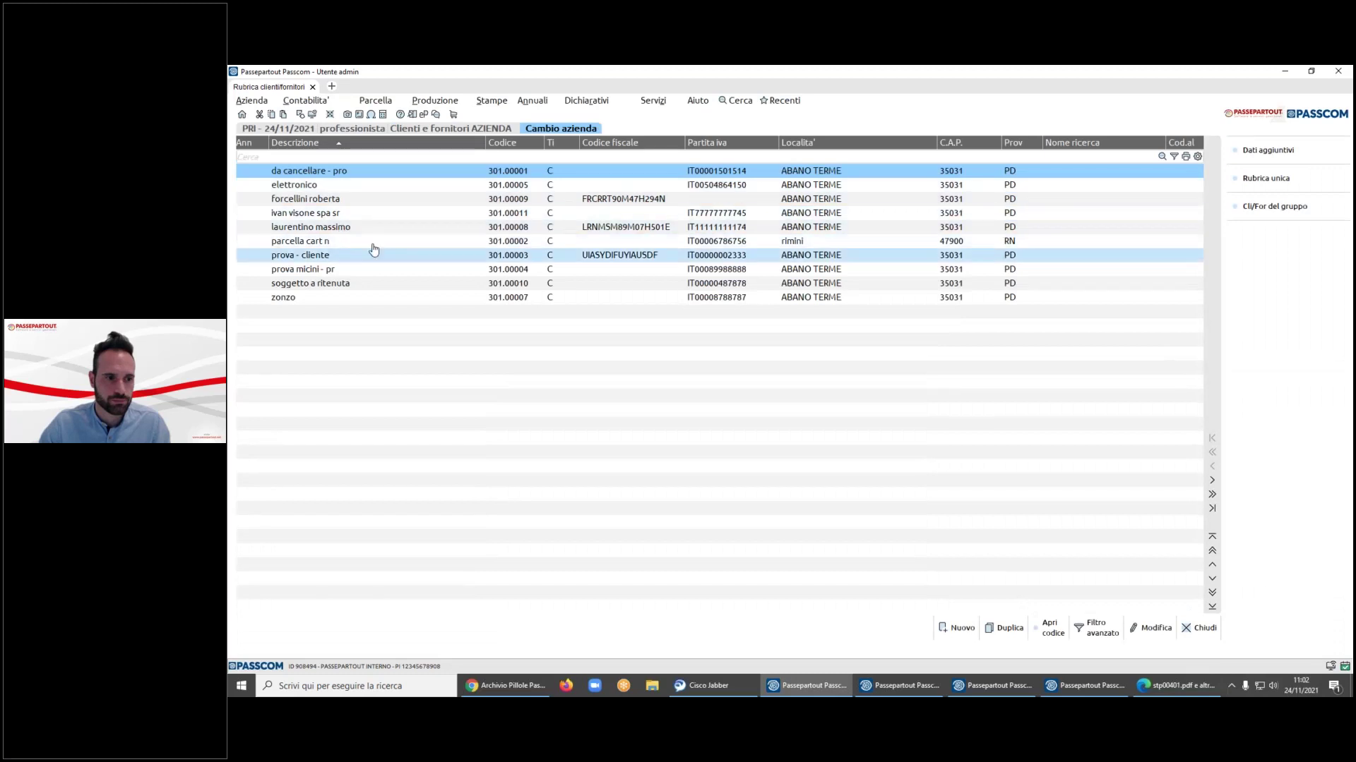
left_click(372, 214)
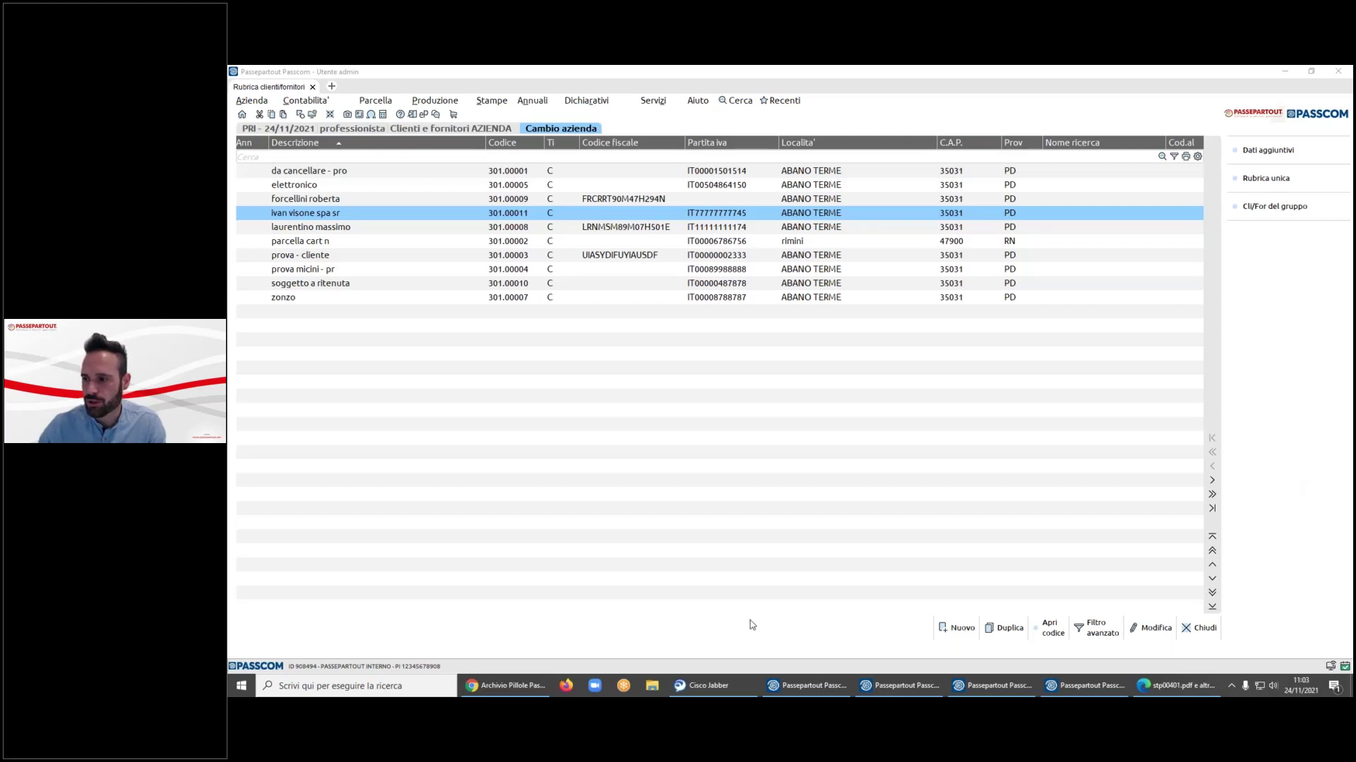
left_click(812, 685)
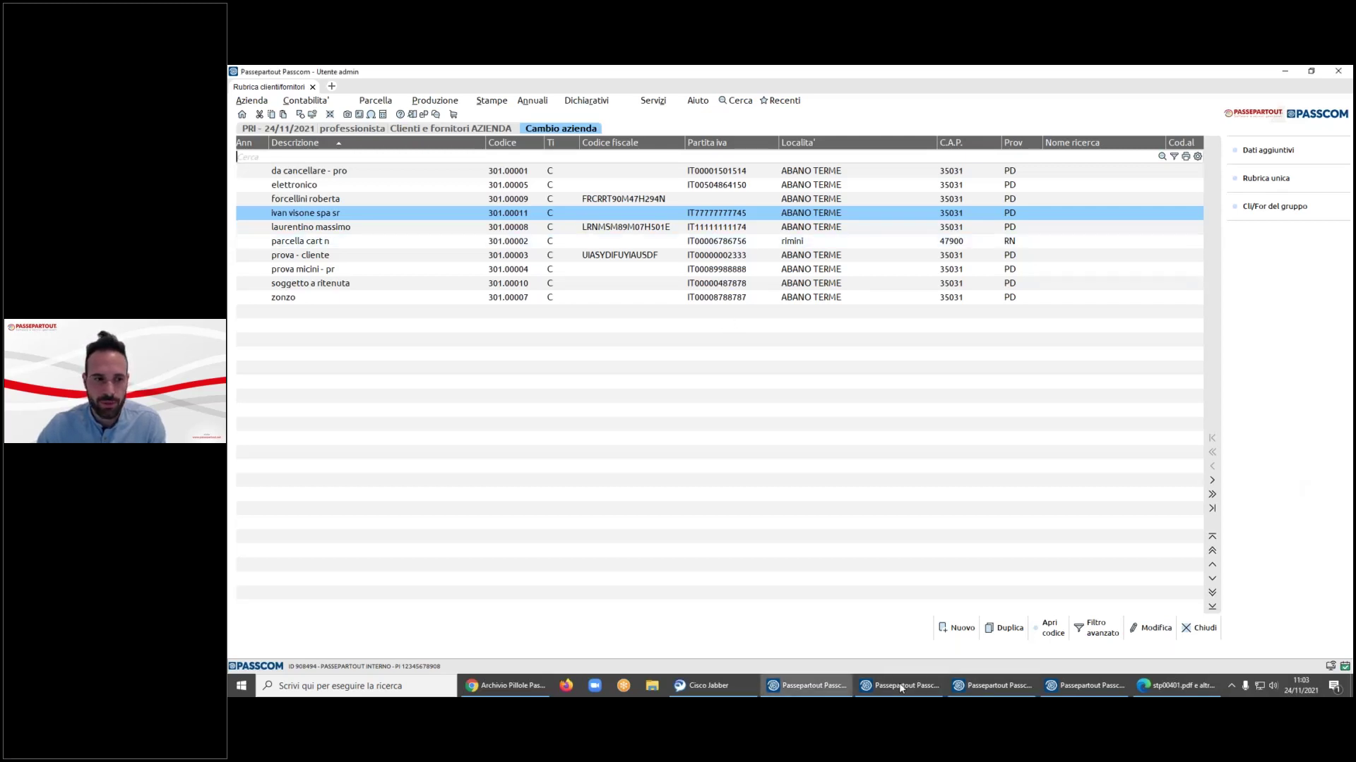
left_click(900, 685)
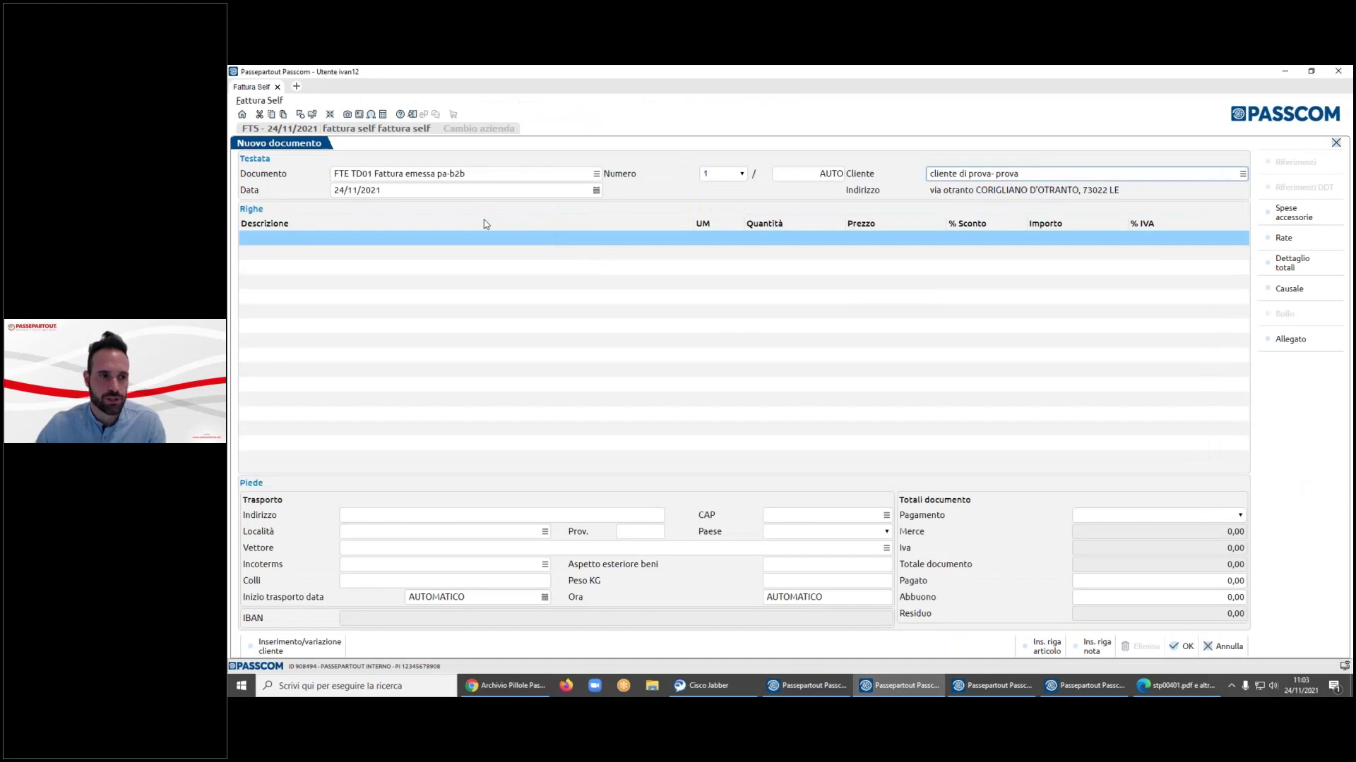
- Abandon the old draft and start a new invoice for cliente di prova
left_click(650, 239)
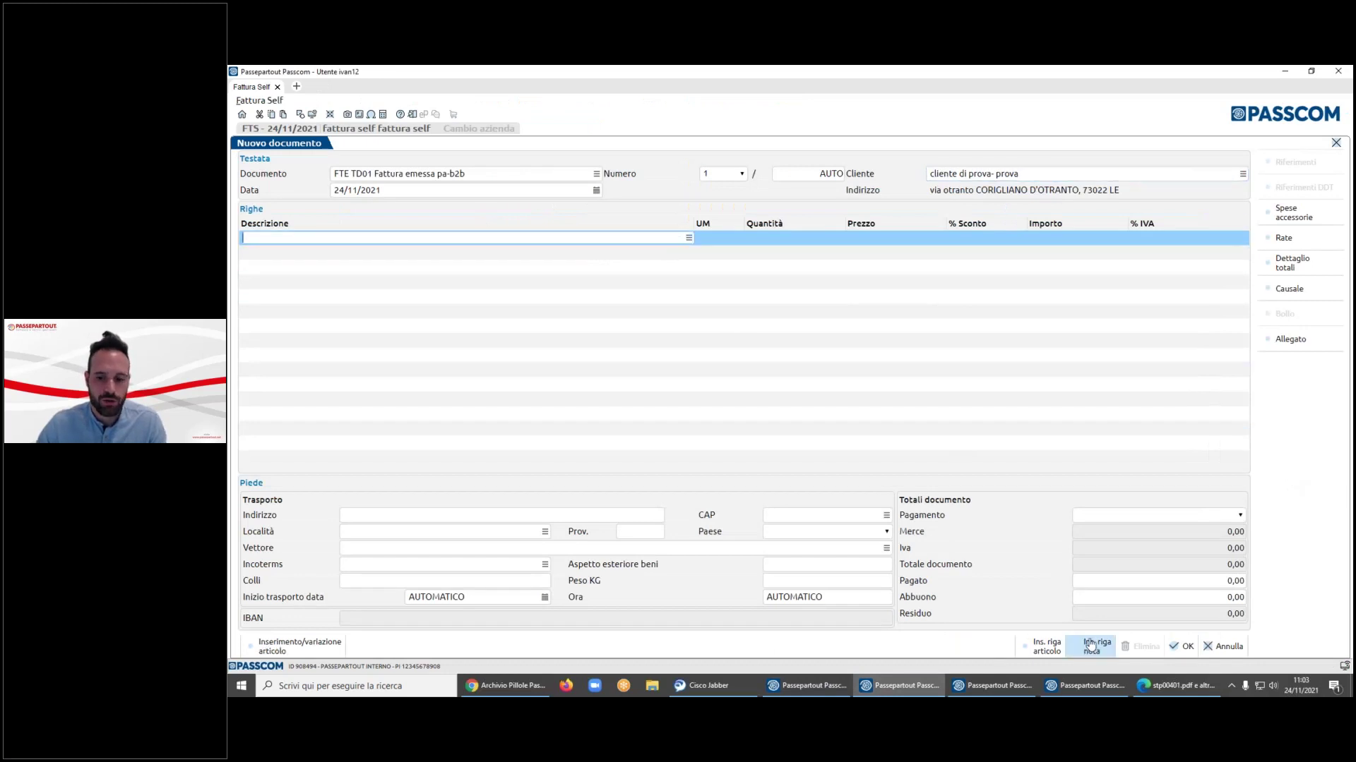
left_click(688, 238)
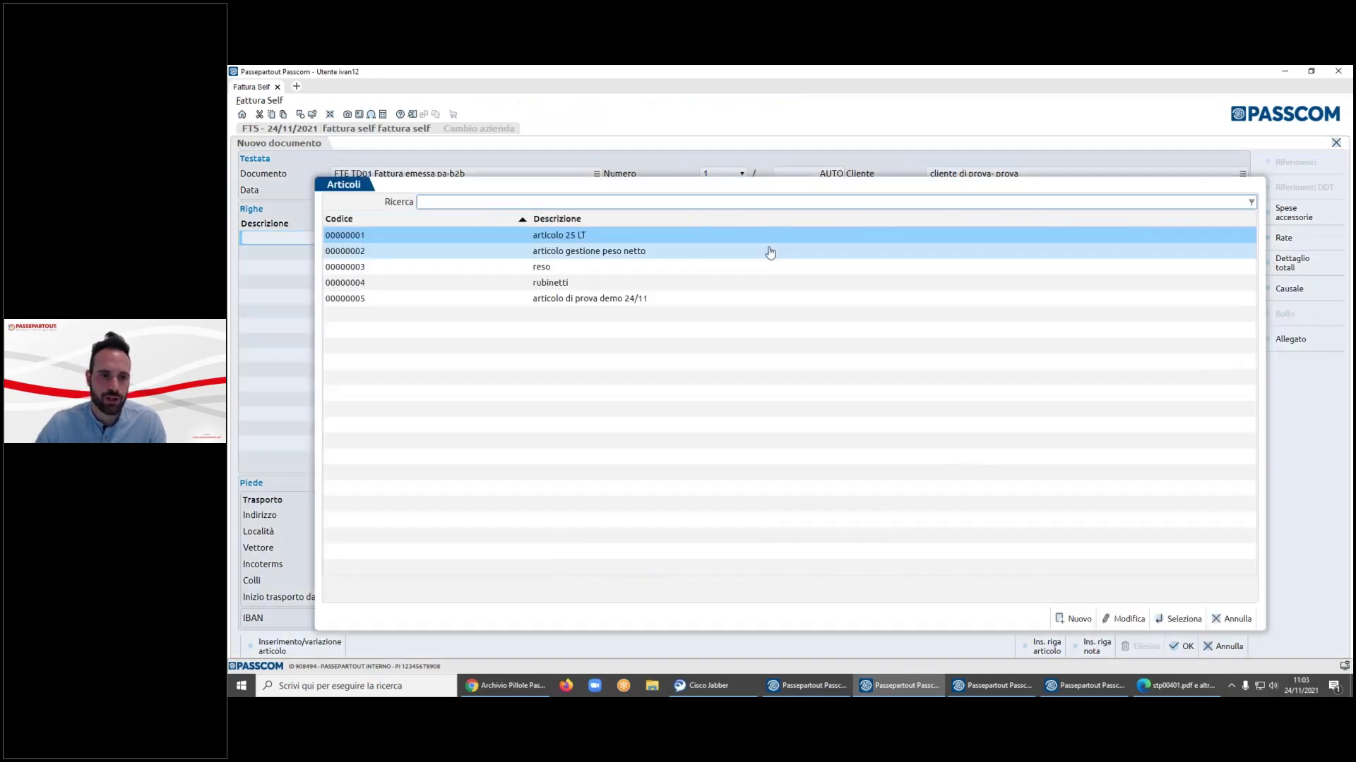
key("Down")
key("Down")
key("Down")
key("Return")
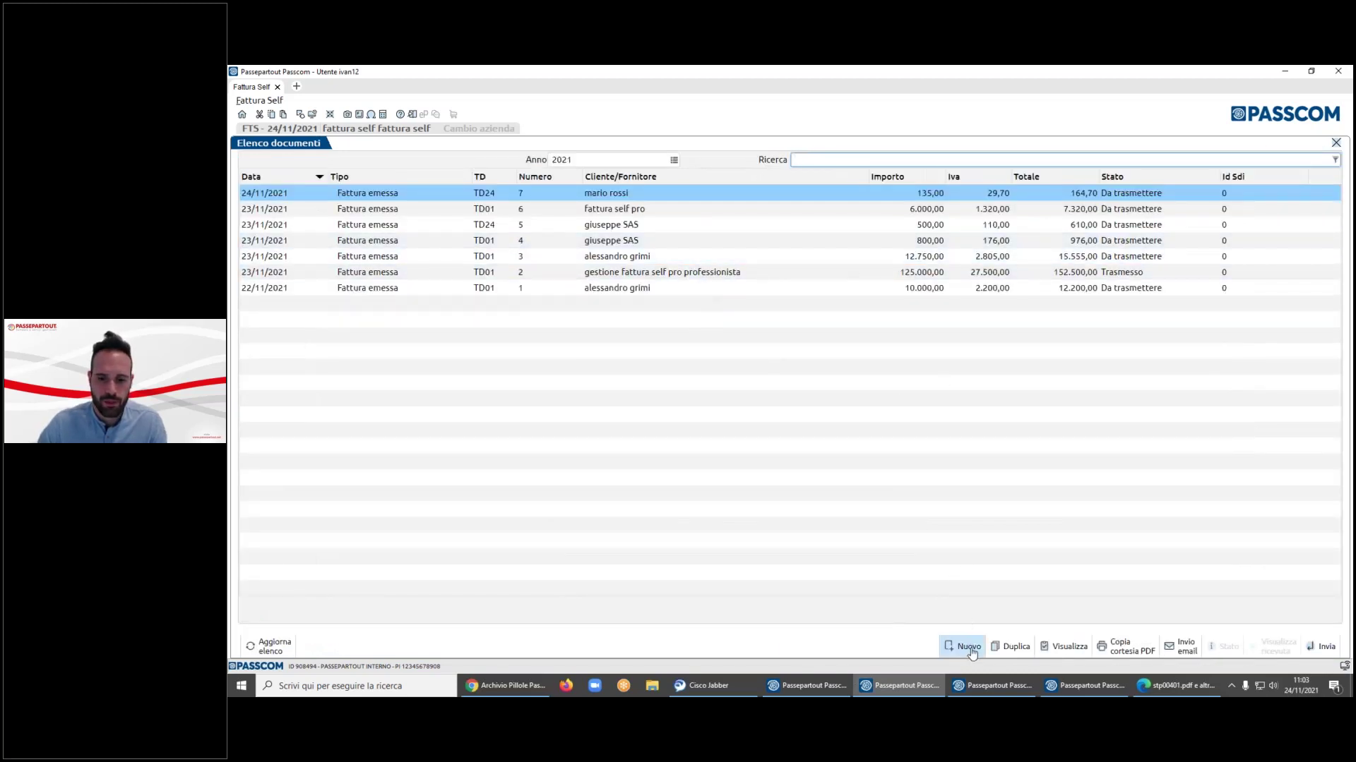
left_click(967, 648)
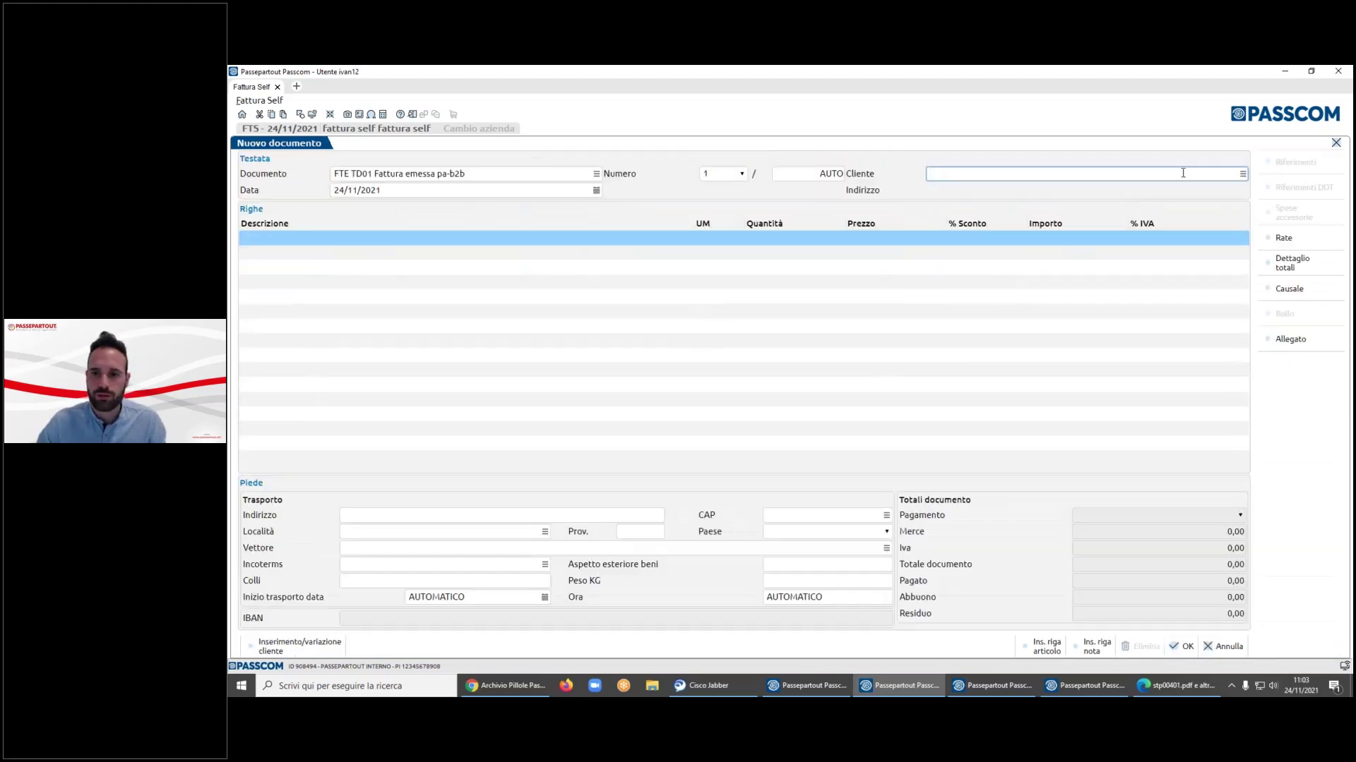
key("F2")
key("Return")
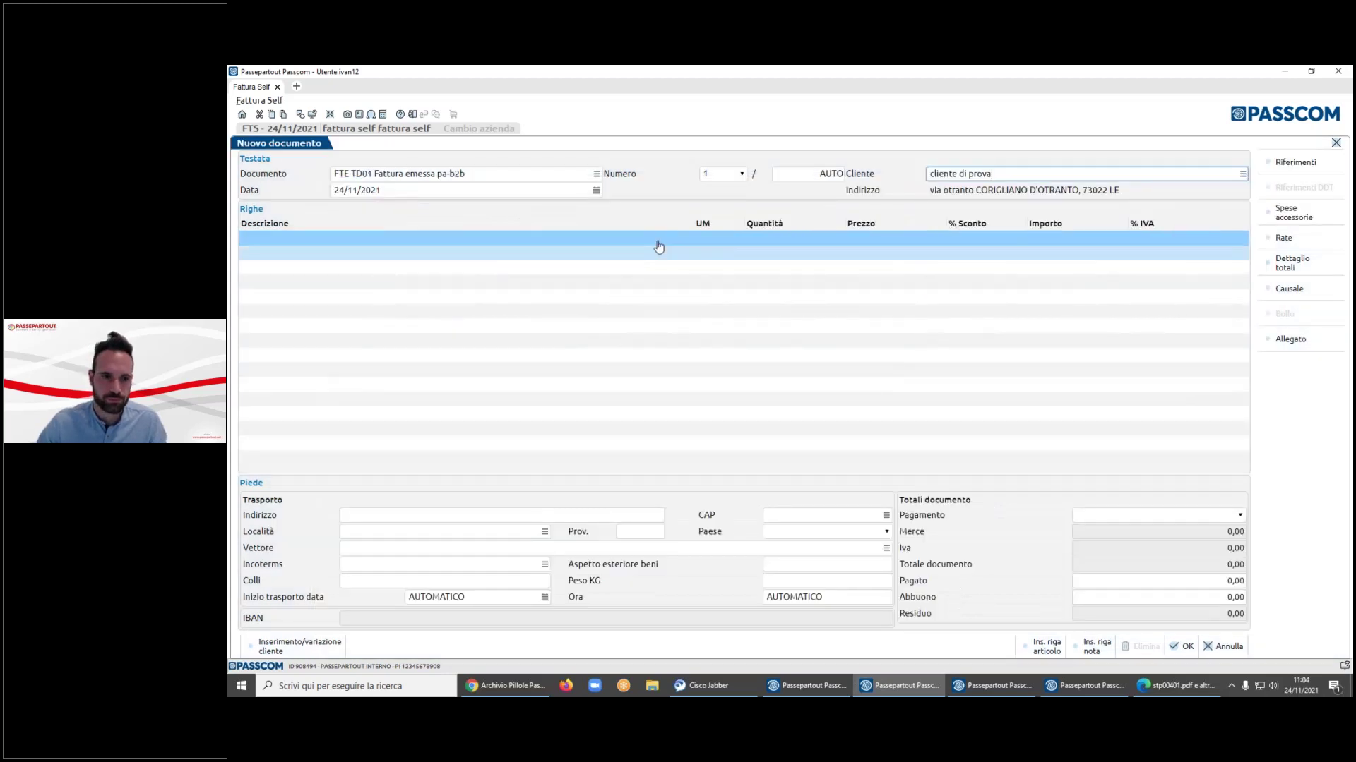
left_click(653, 237)
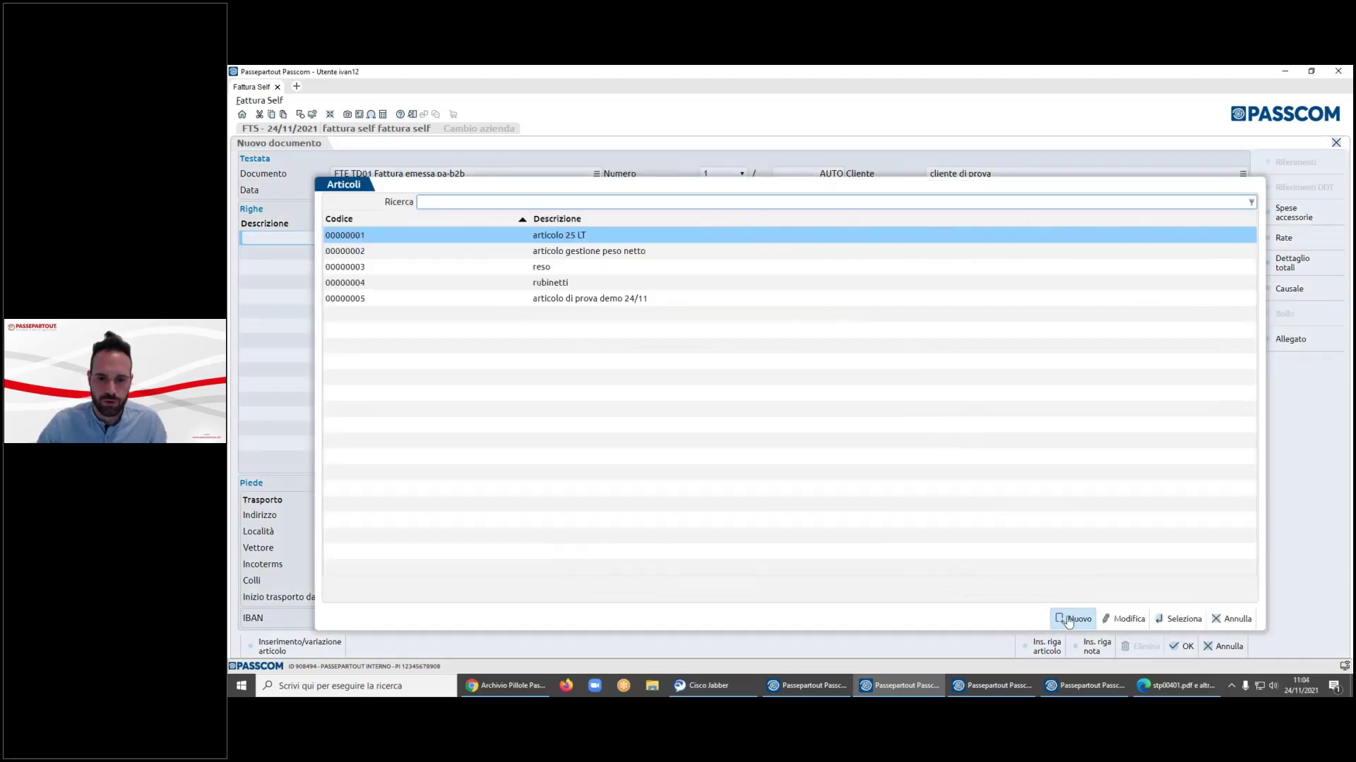
- Create a Merce article 'descrizionwe' with unit pz and 22% VAT as the first line
left_click(1074, 619)
left_click(784, 328)
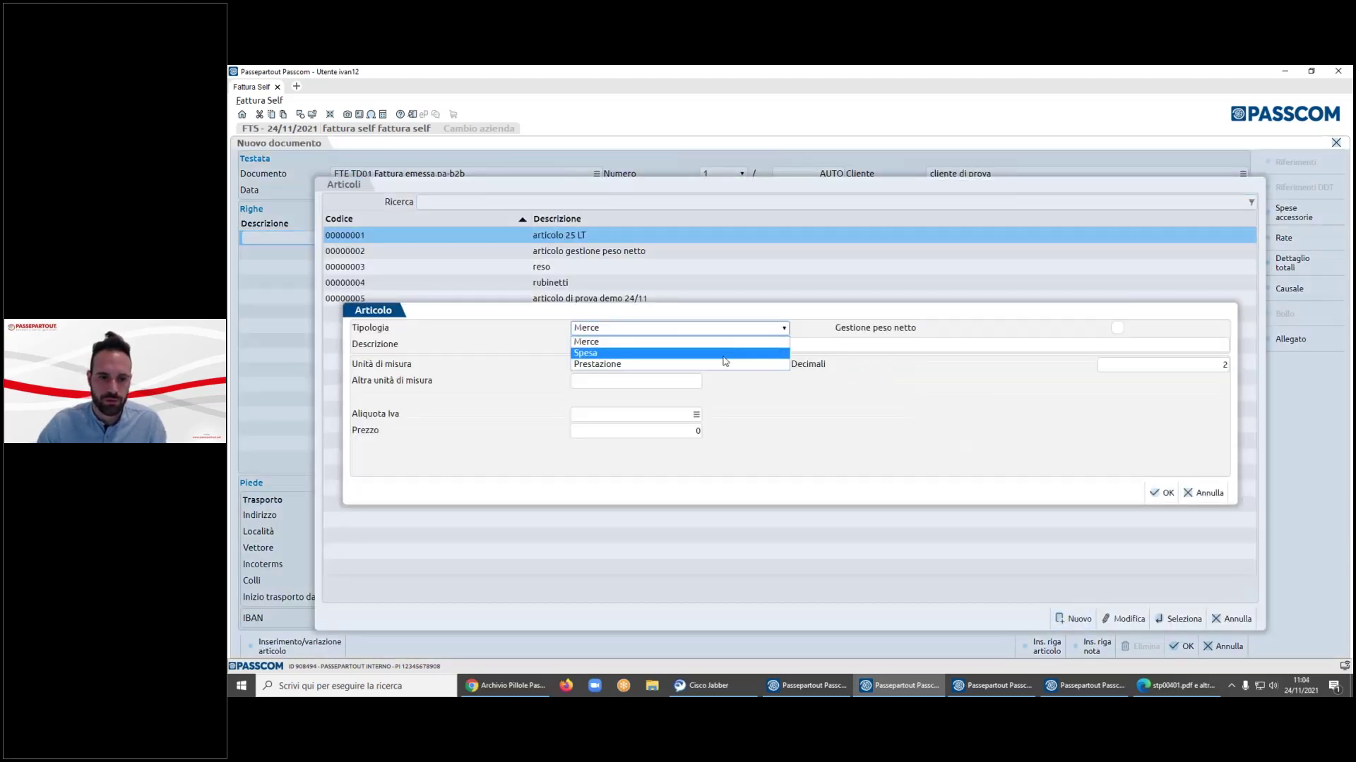
left_click(769, 342)
left_click(809, 346)
type("des")
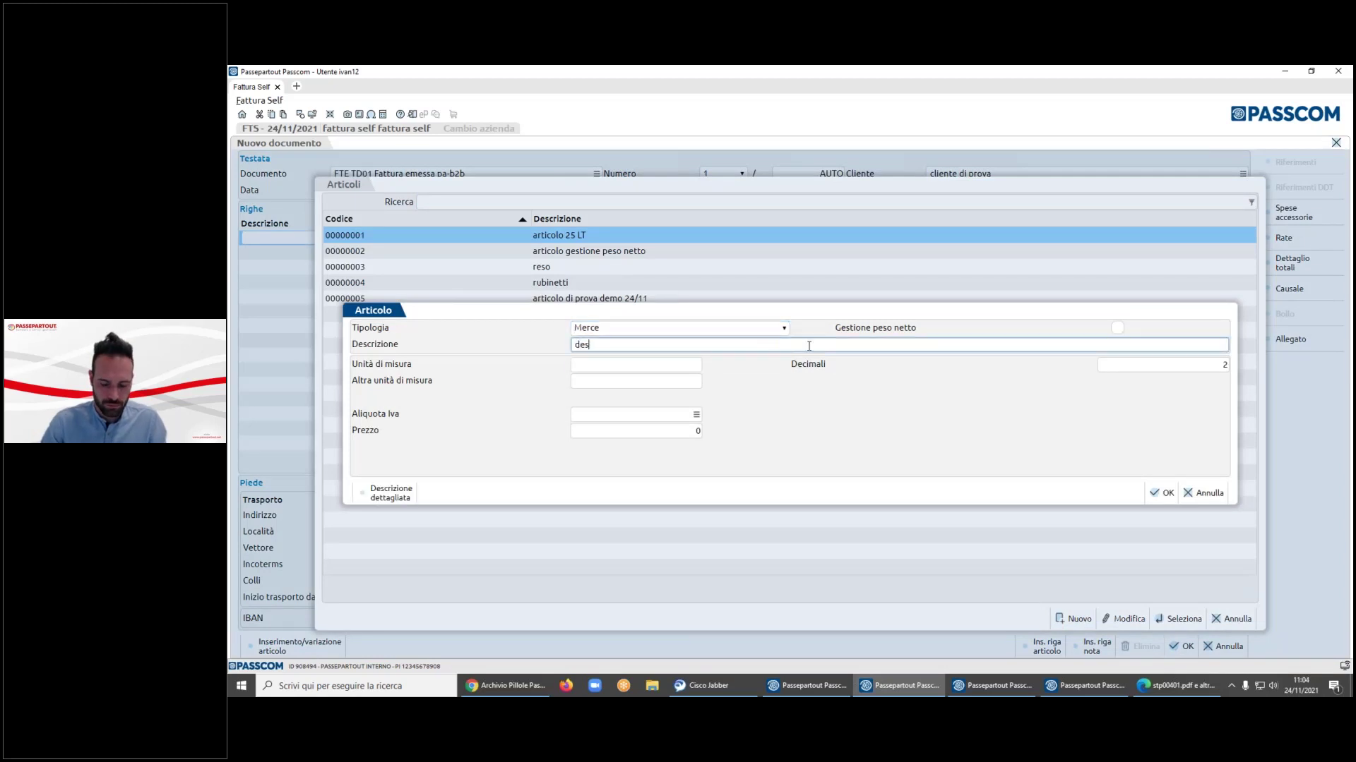
type("crizionwe")
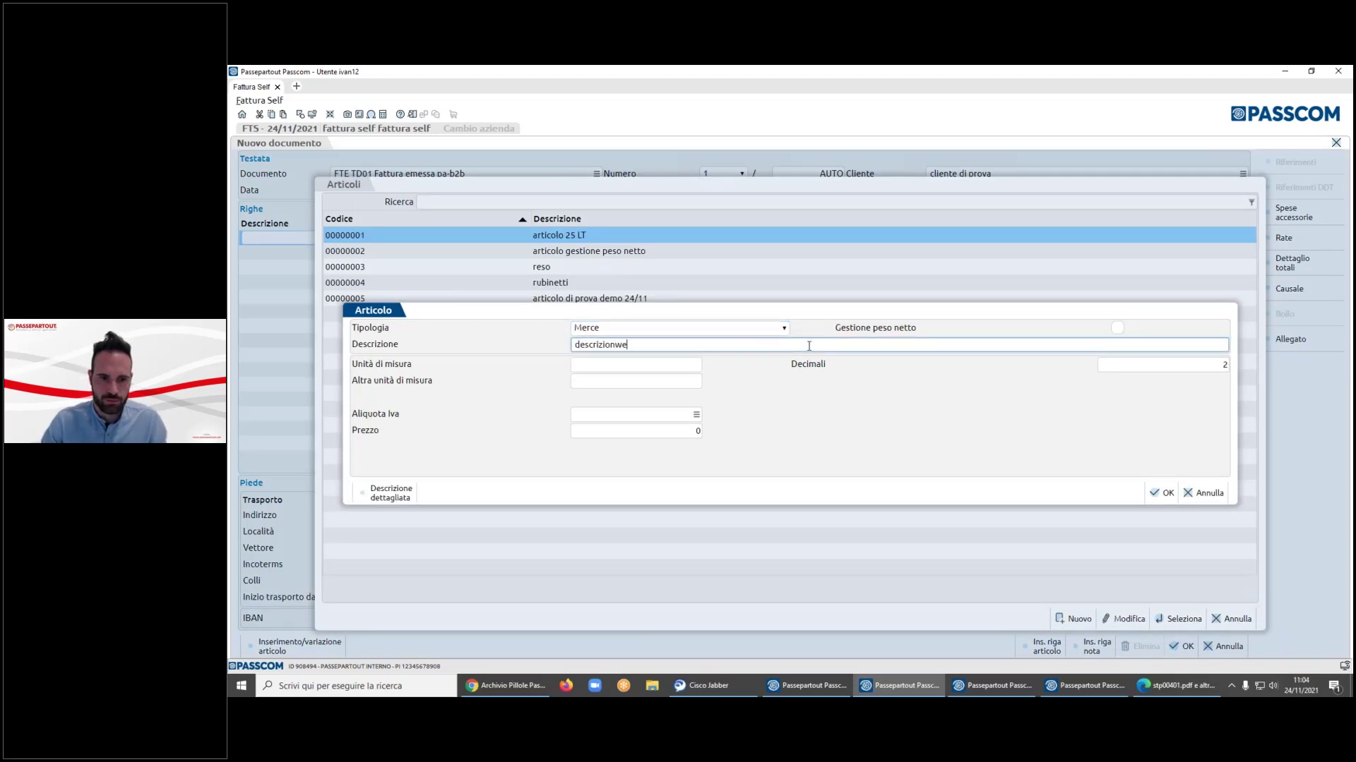
key("Tab")
left_click(898, 452)
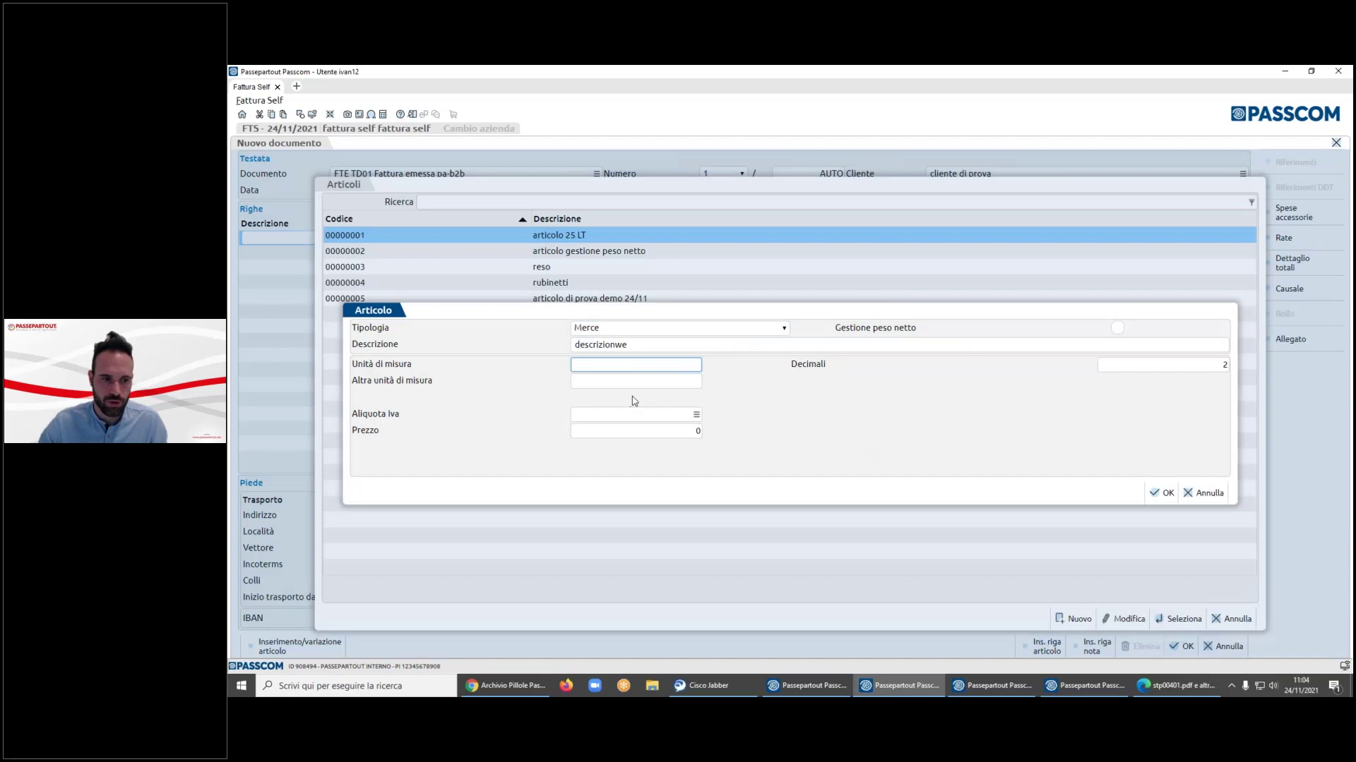
type("pz")
left_click(623, 416)
type("22")
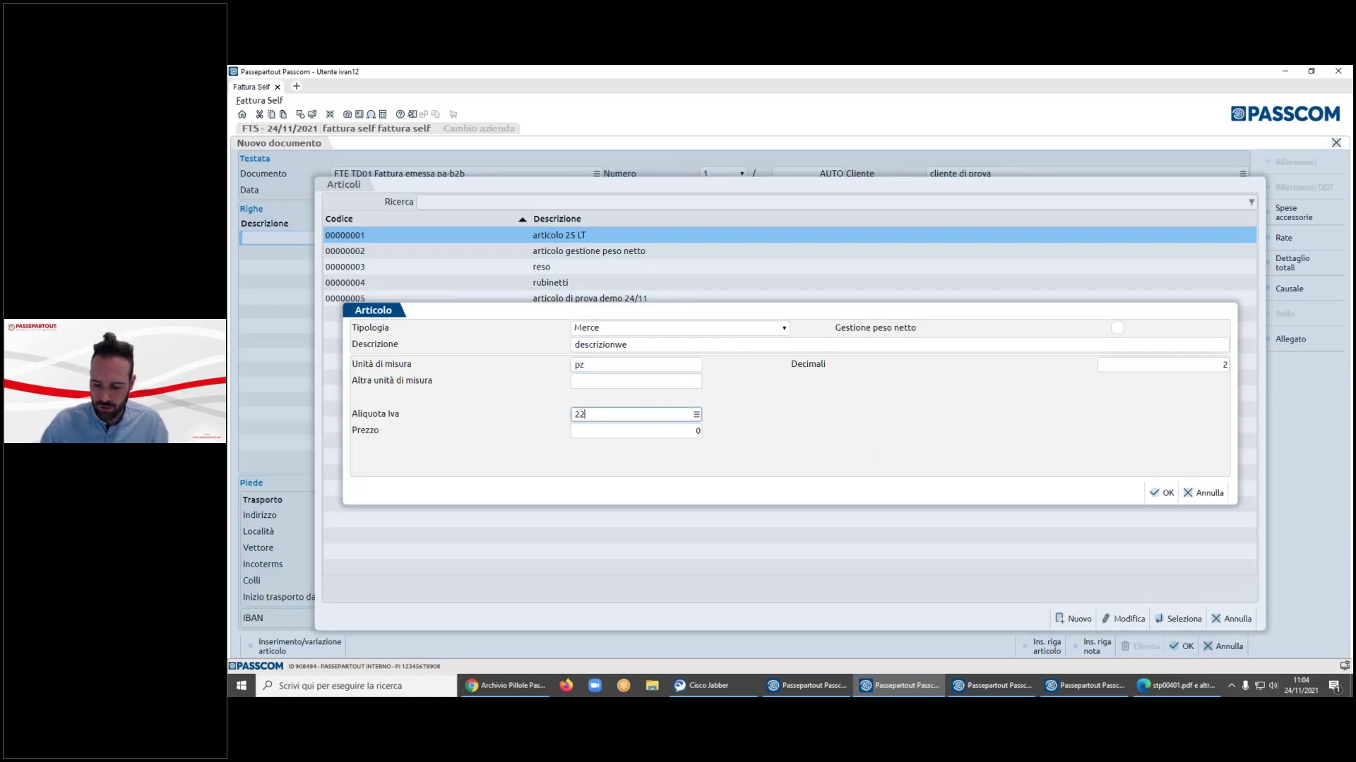
key("Tab")
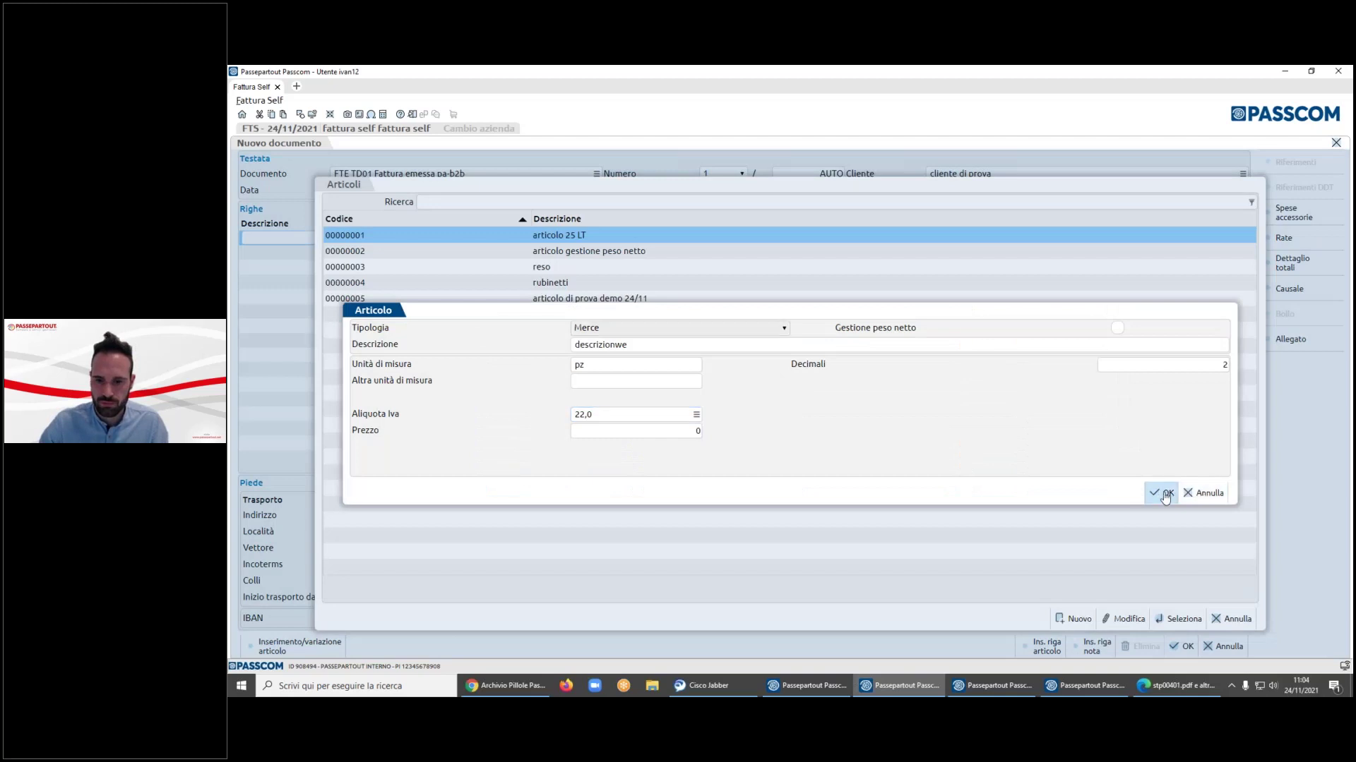
left_click(1162, 493)
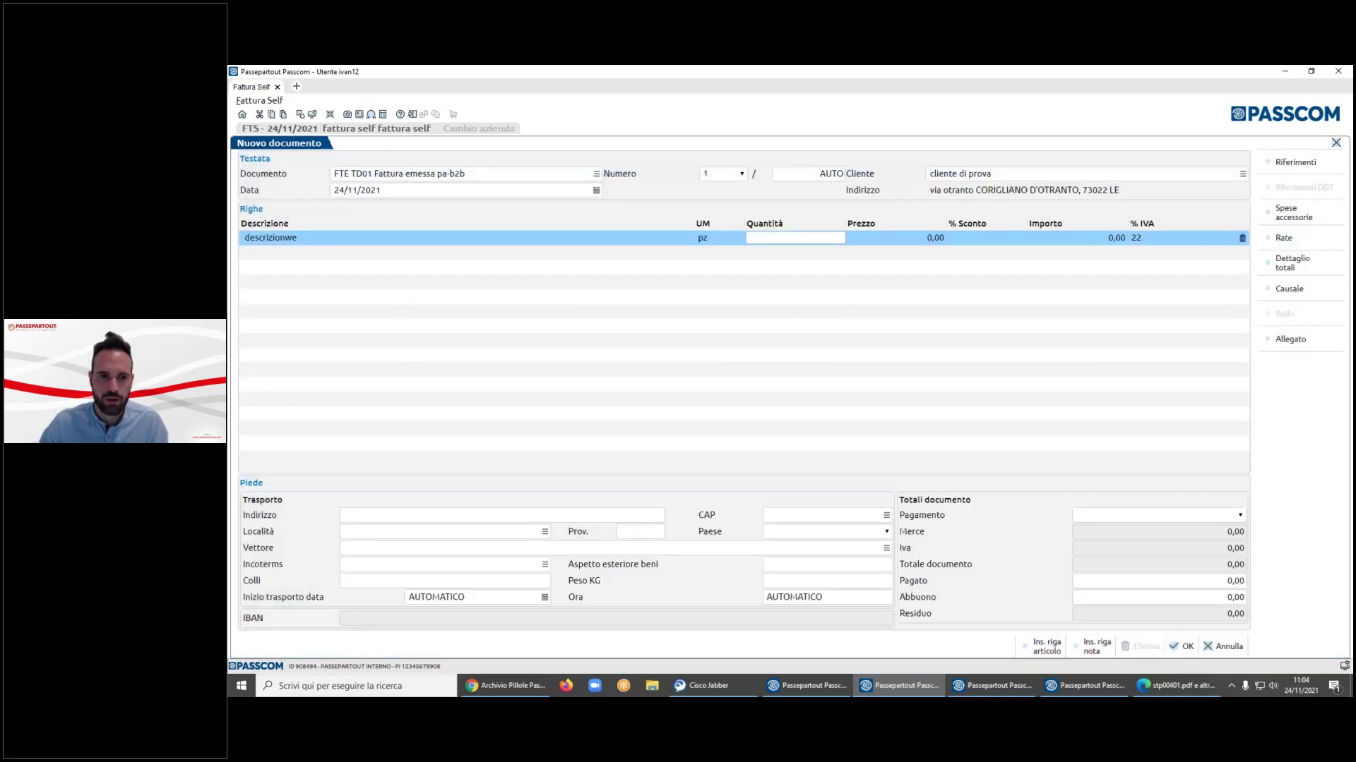
- Replace the line description with 'articolo di prova demo 24/11/2022 demo' plus the user's name
key("Tab")
key("Escape")
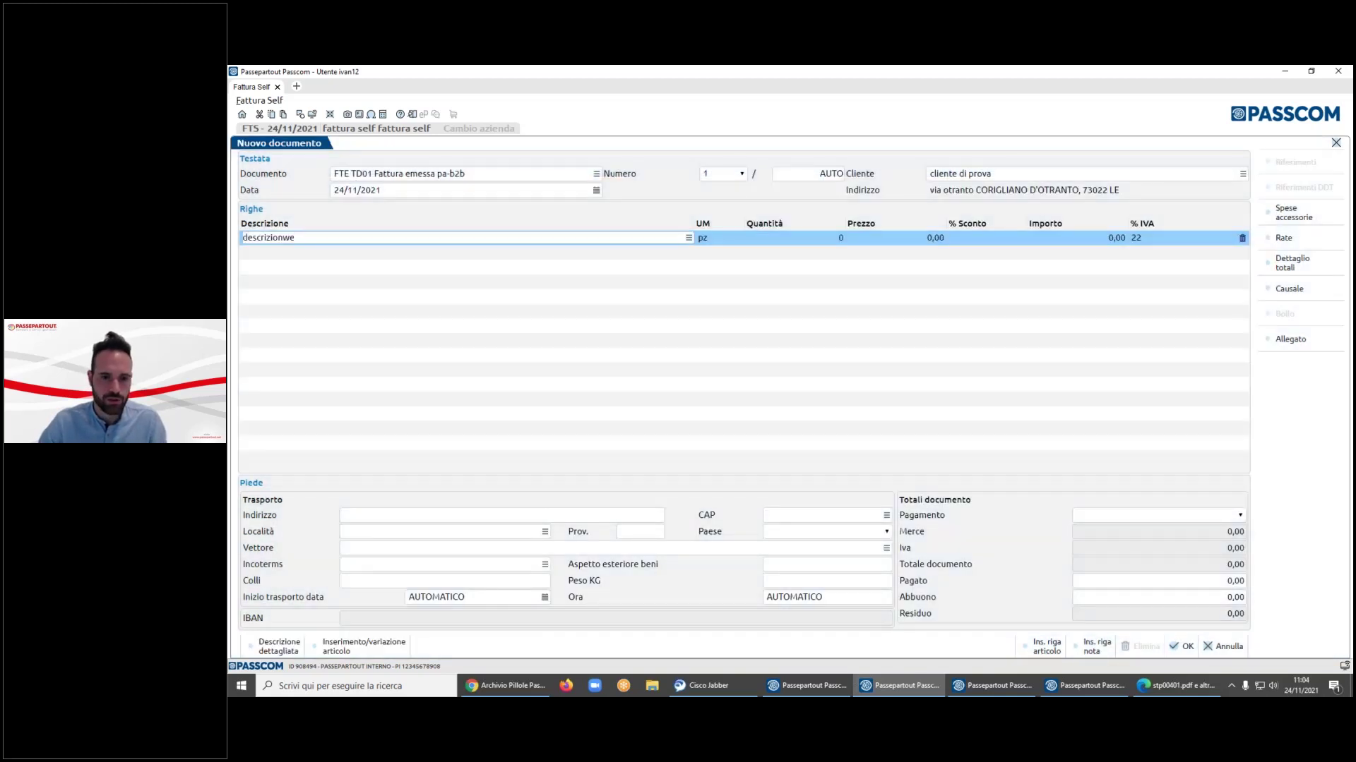
key("BackSpace")
key("BackSpace")
key("BackSpace")
key("BackSpace")
key("BackSpace")
key("BackSpace")
key("BackSpace")
key("BackSpace")
key("BackSpace")
key("BackSpace")
key("BackSpace")
key("BackSpace")
type("articolo di prova demo 24/11/2022 demo ivan")
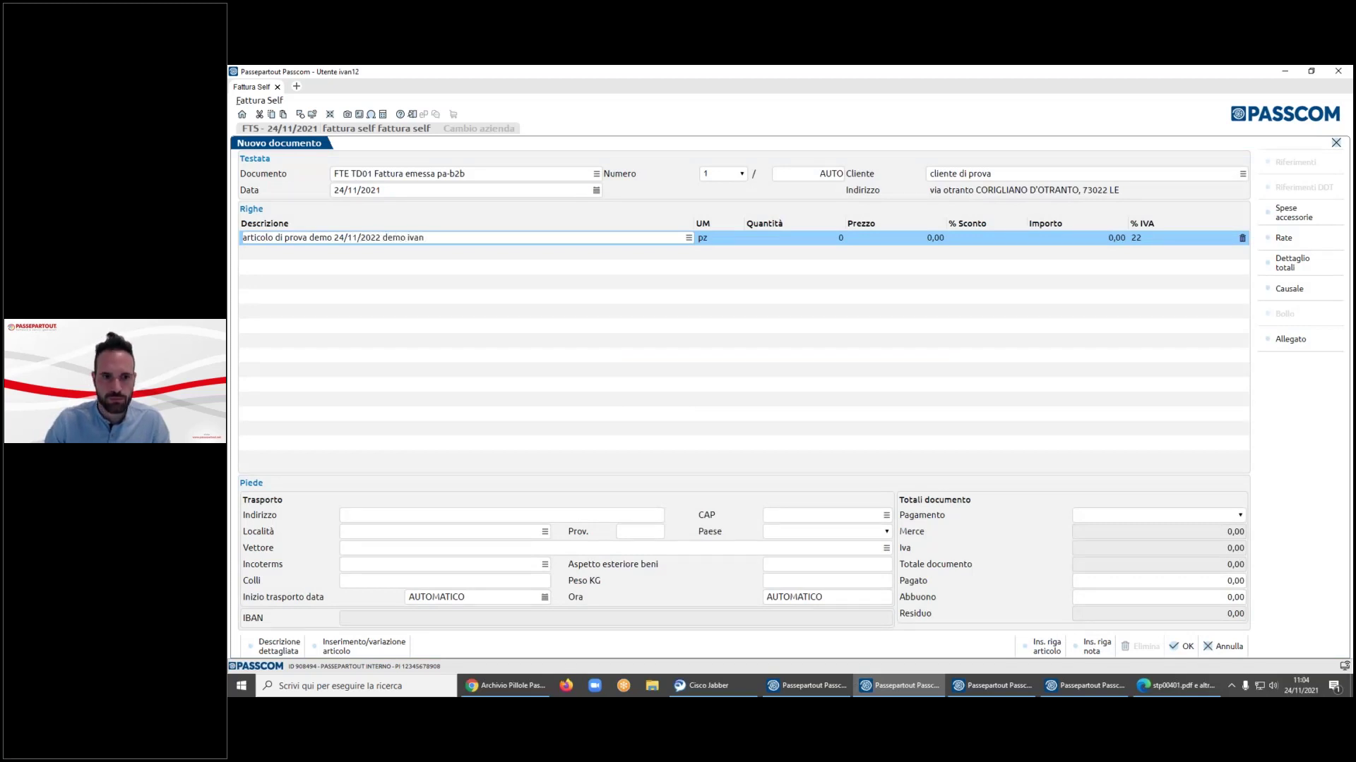
key("Return")
- Set quantity 1 and price 500, then save the invoice as document 8 (610,00 total)
left_click(911, 457)
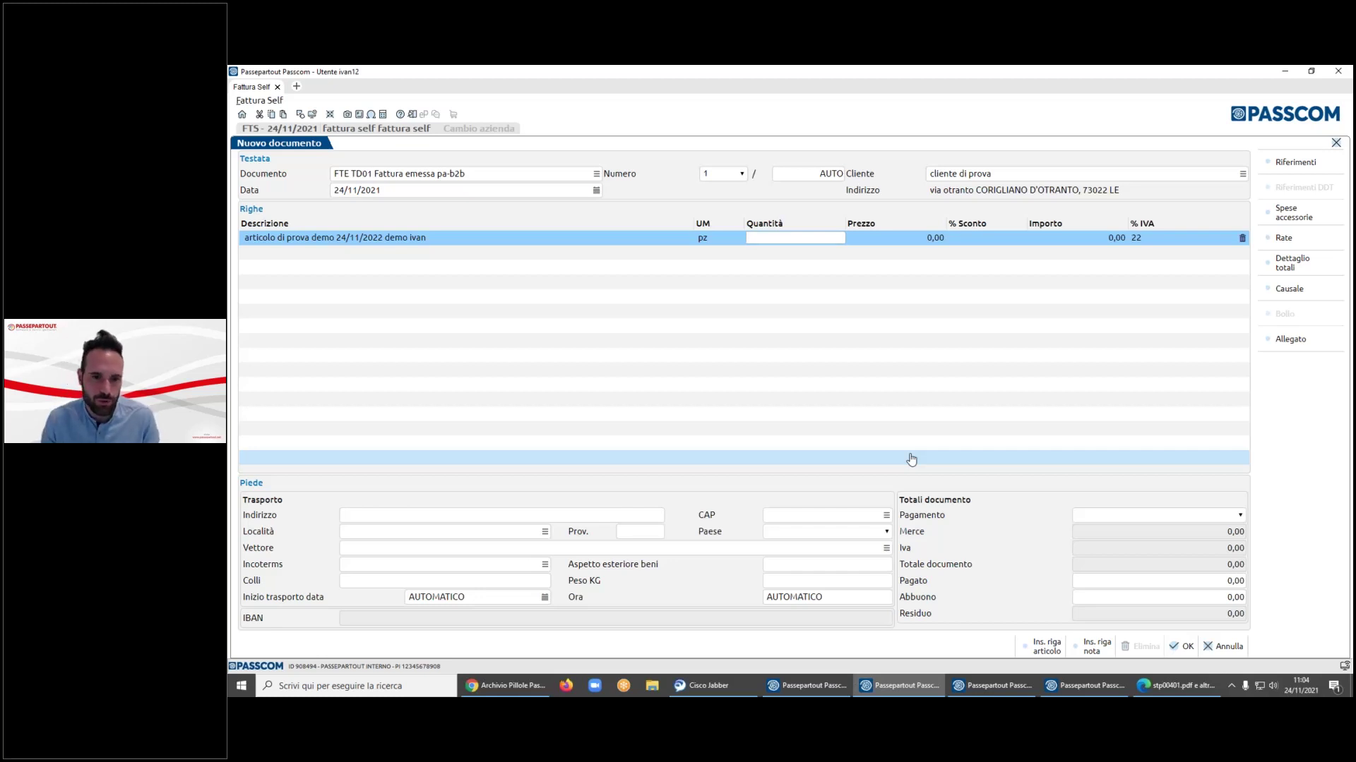
key("Tab")
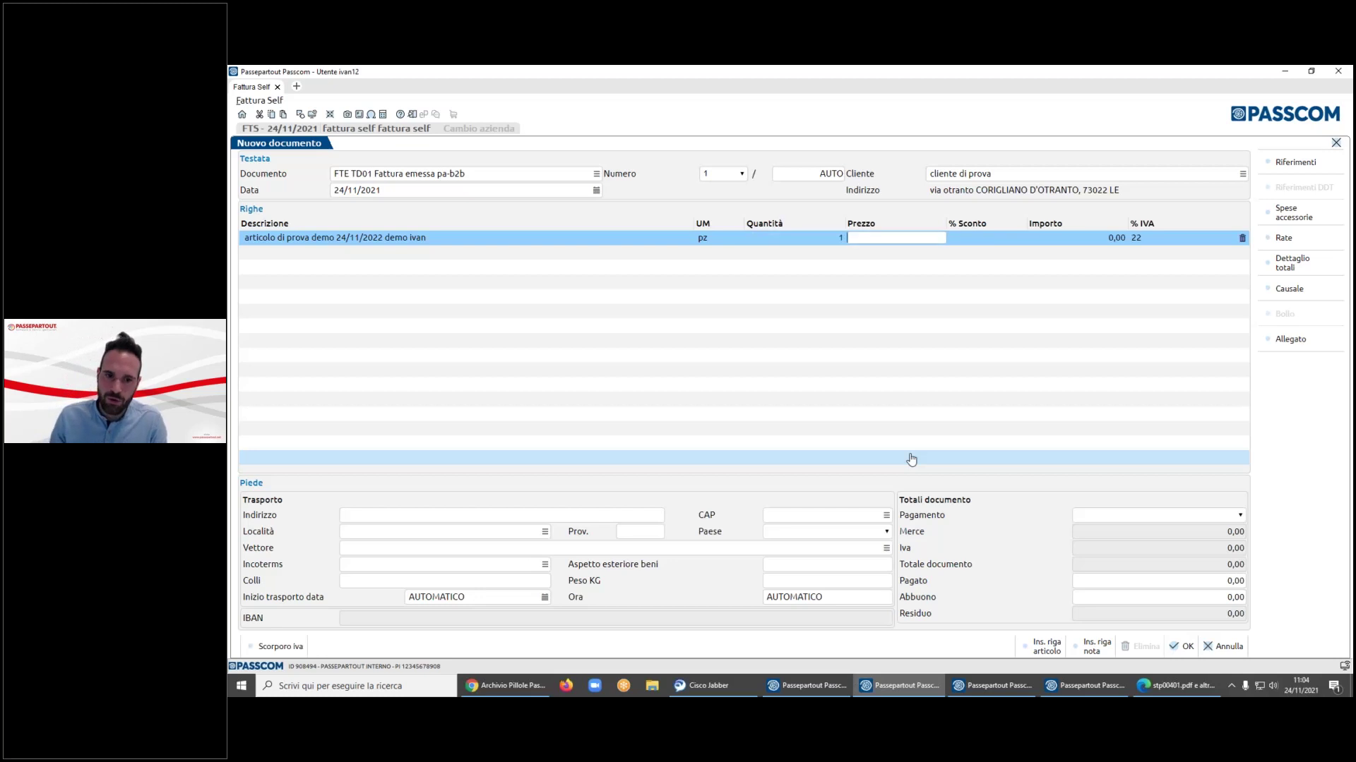
type("500")
key("Tab")
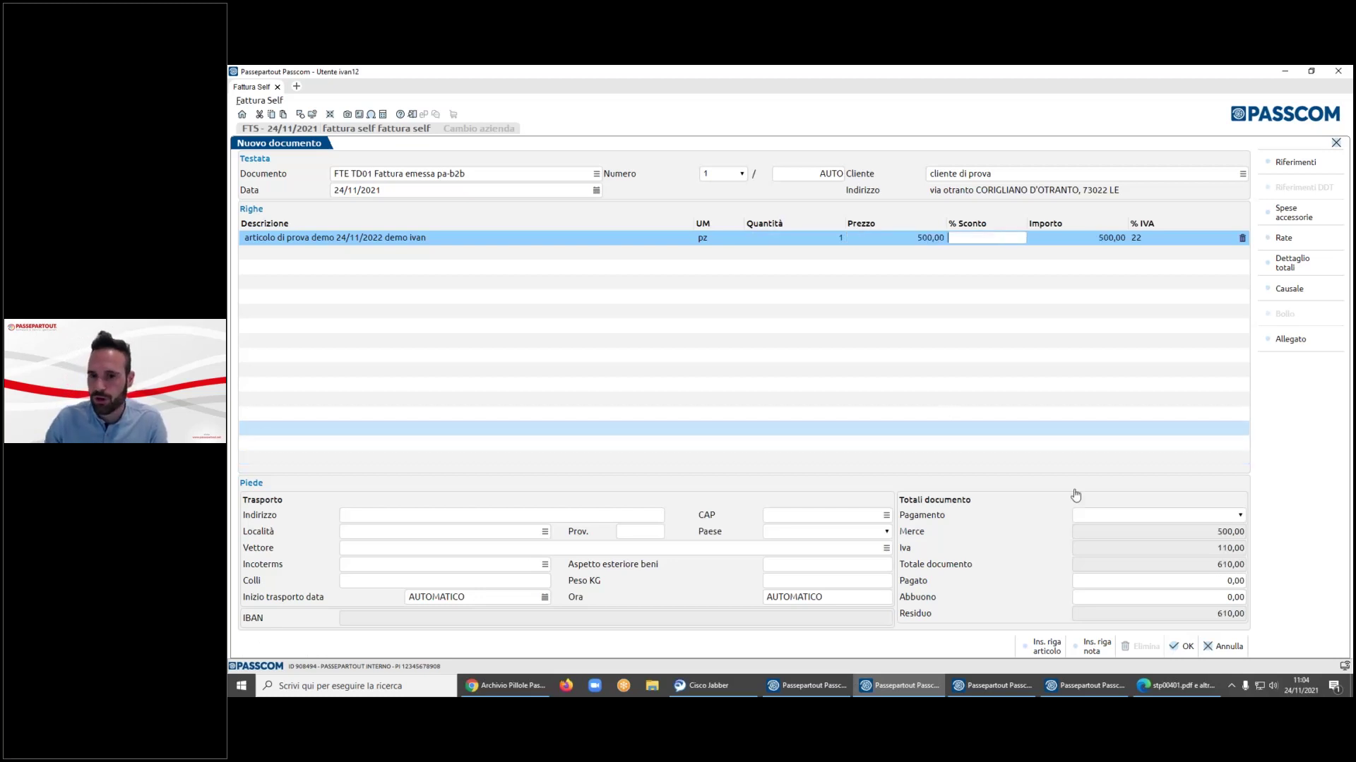
left_click(1176, 648)
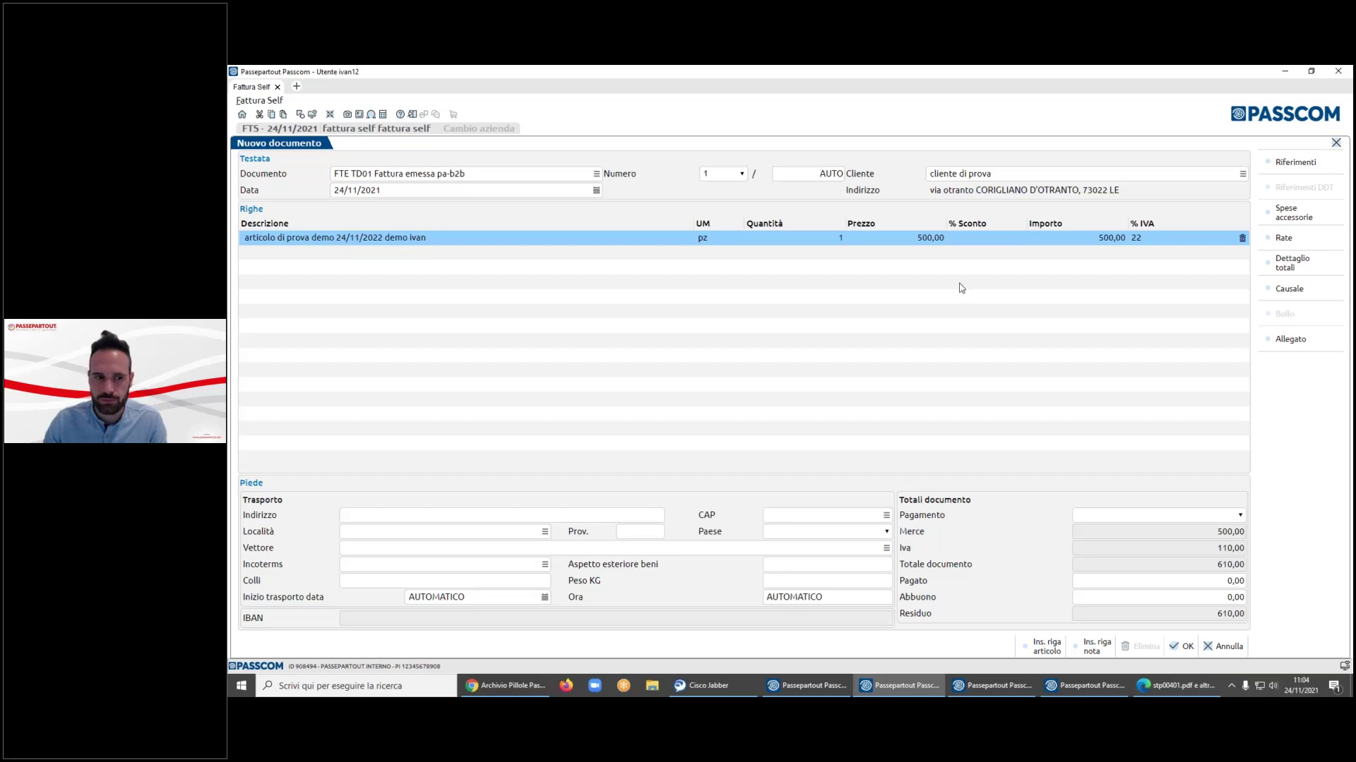
key("Return")
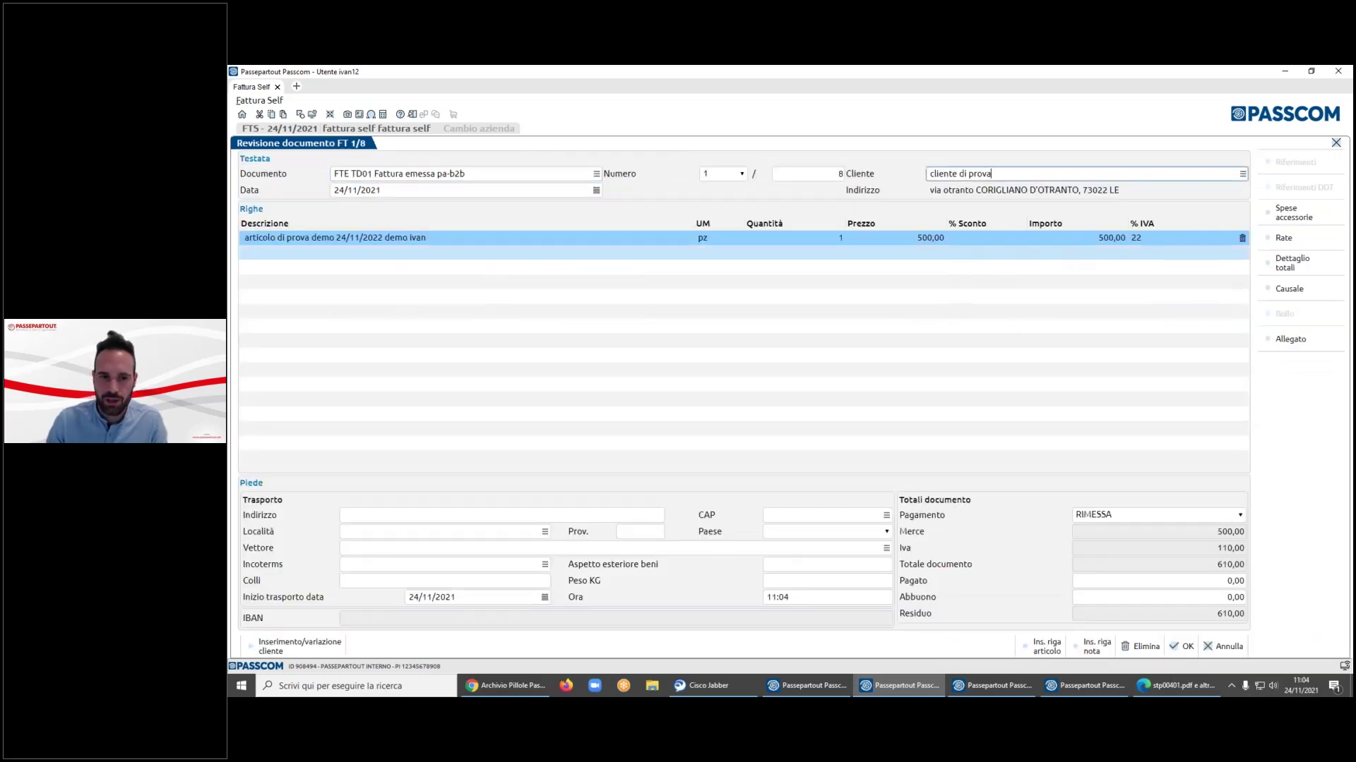
- Leave invoice 8's review and bring forward the other Passcom session's PRI client and supplier directory
key("Escape")
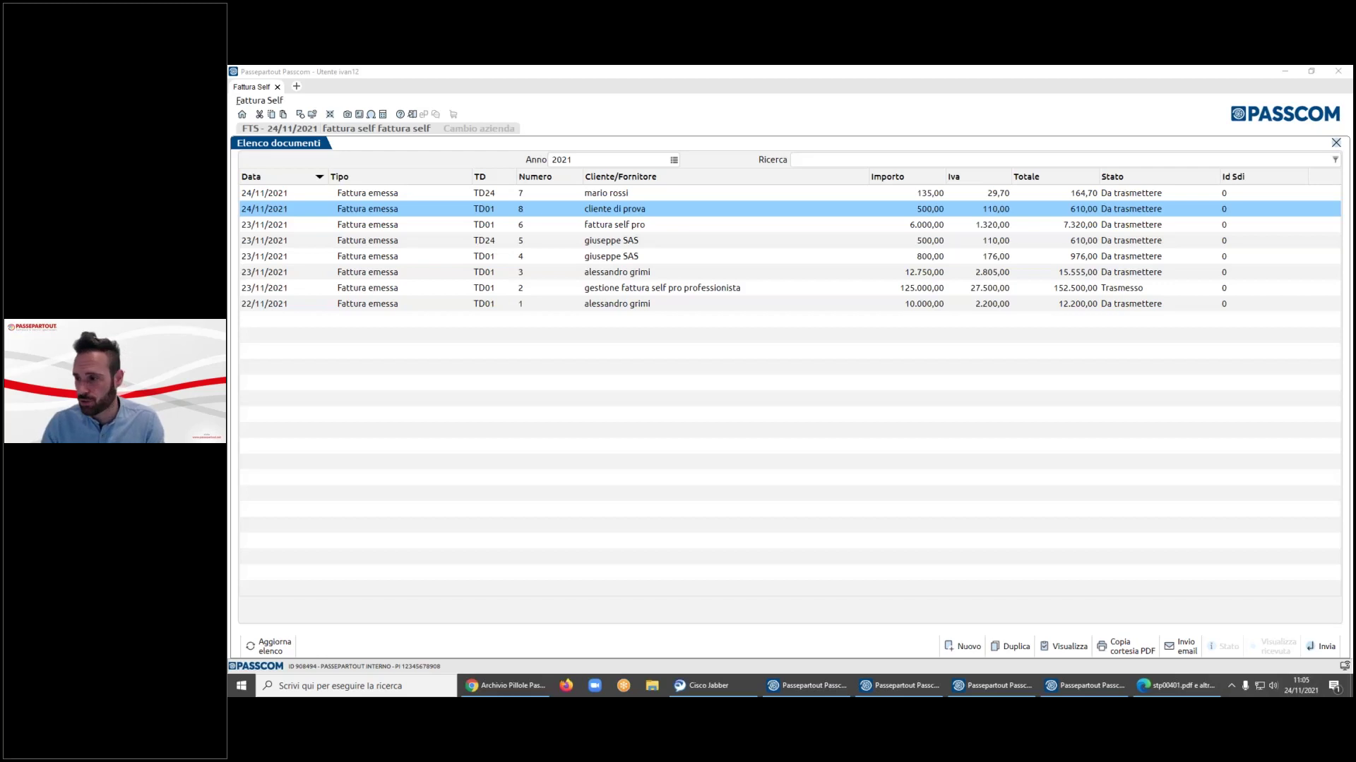
left_click(247, 101)
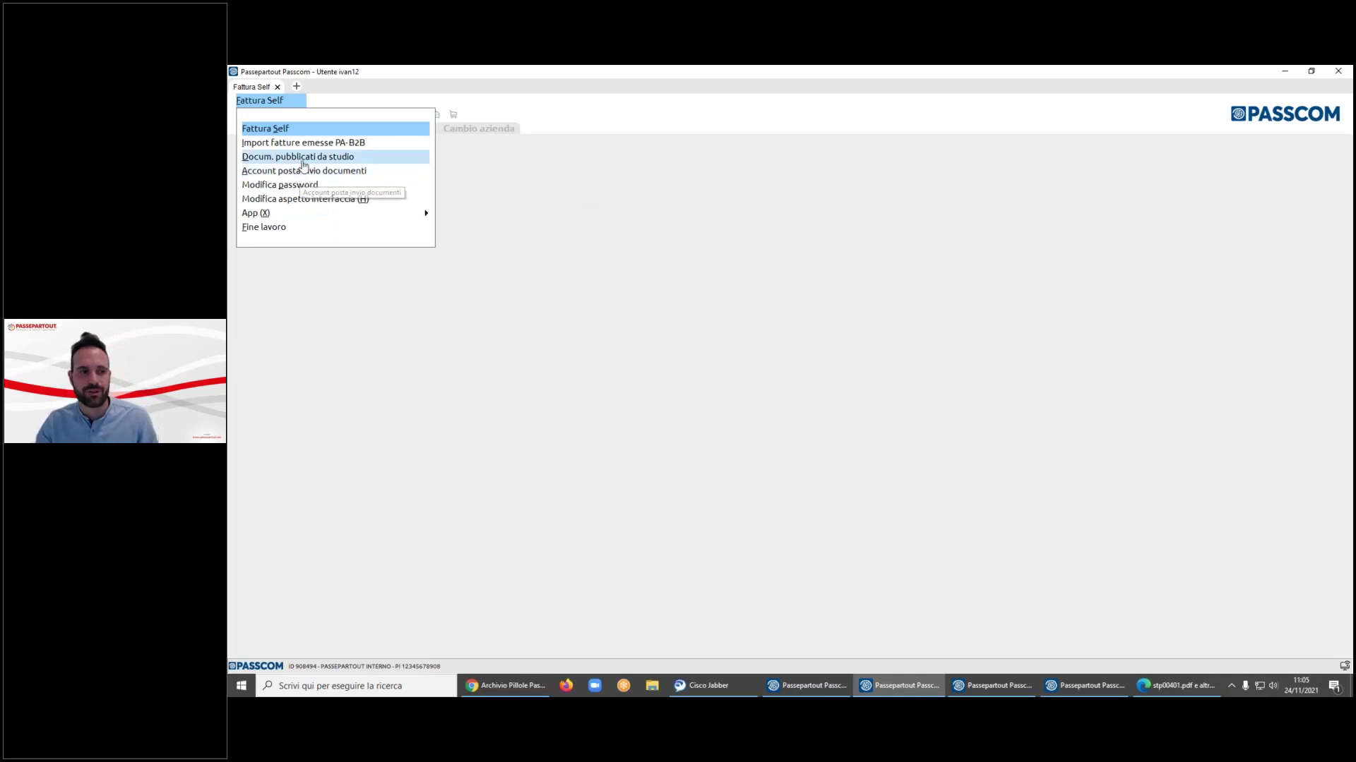
left_click(709, 241)
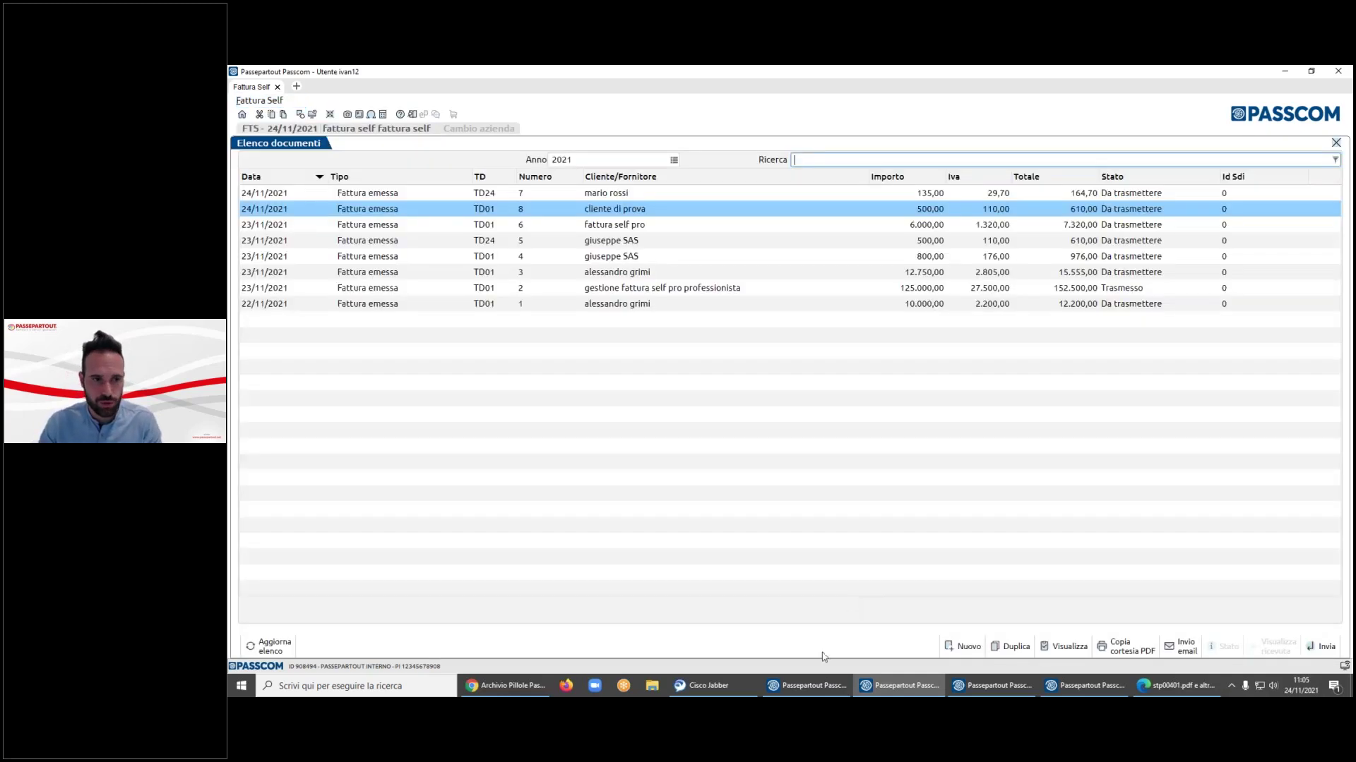
left_click(812, 685)
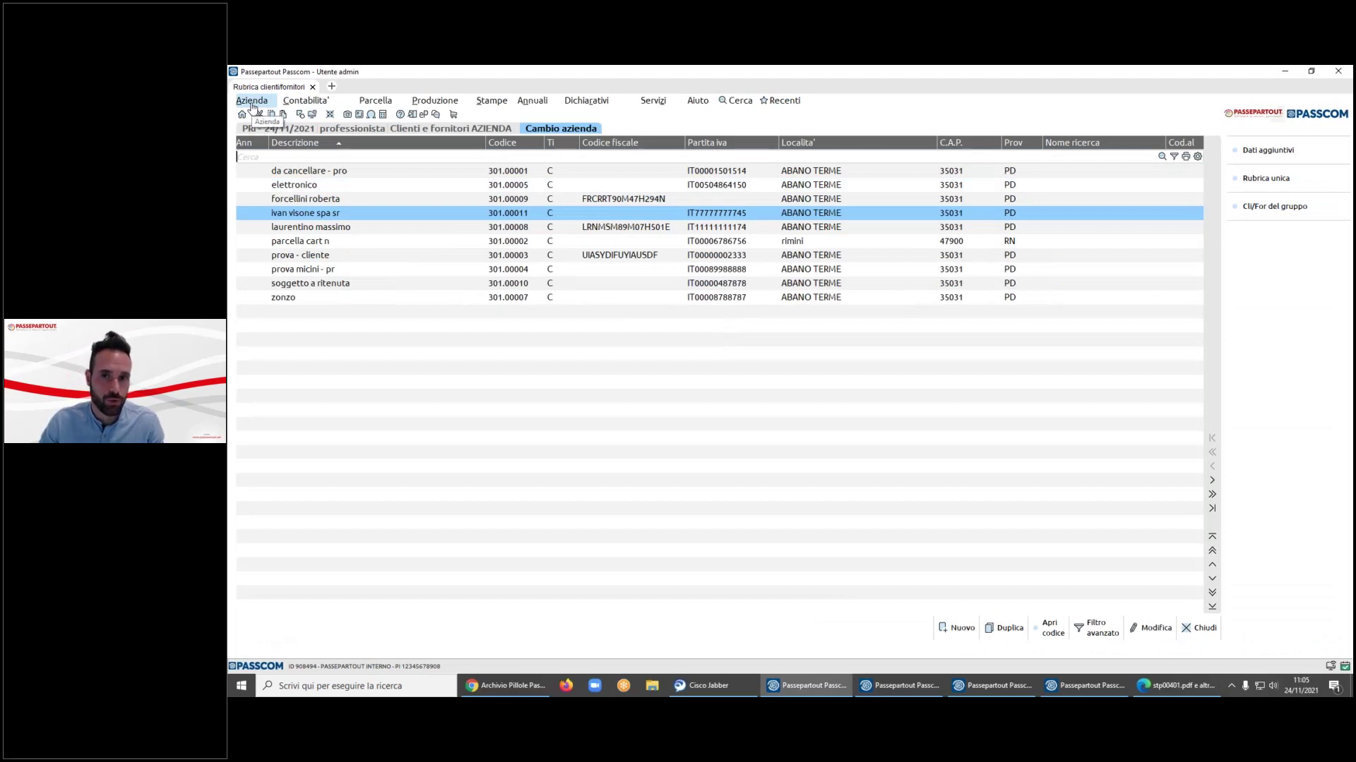
- Open Azienda > Docuvision > Impostazioni Docuvision > Classi documento
left_click(252, 101)
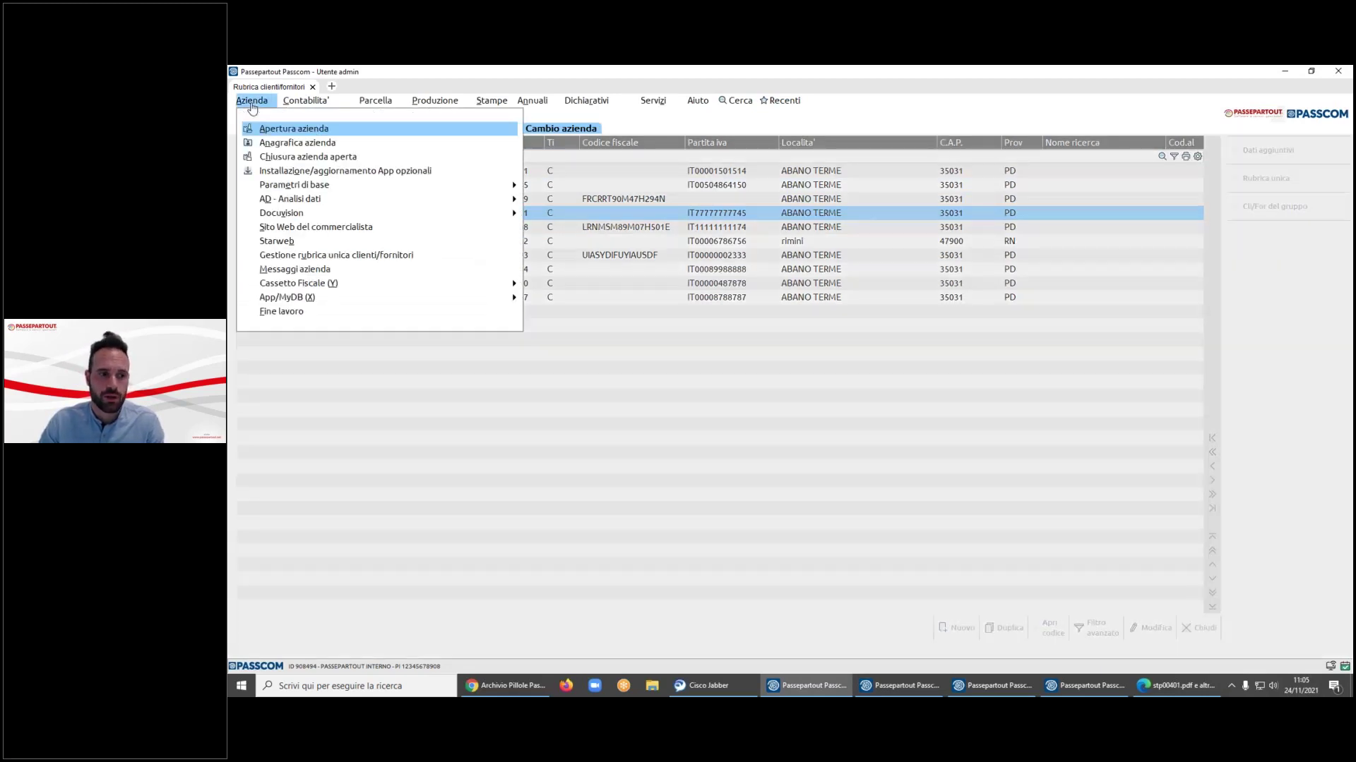
key("v")
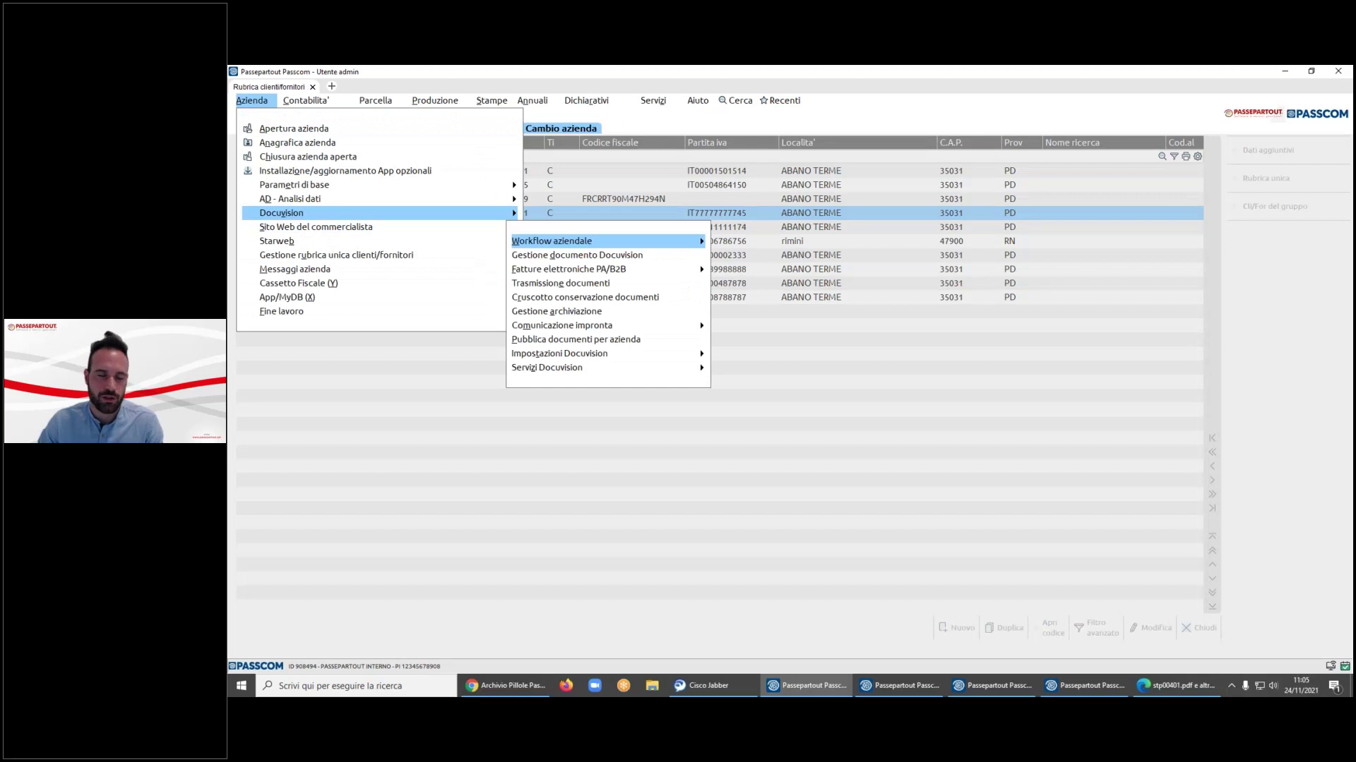
key("Down")
key("Down")
key("Down")
key("Down")
key("Down")
key("Down")
key("Down")
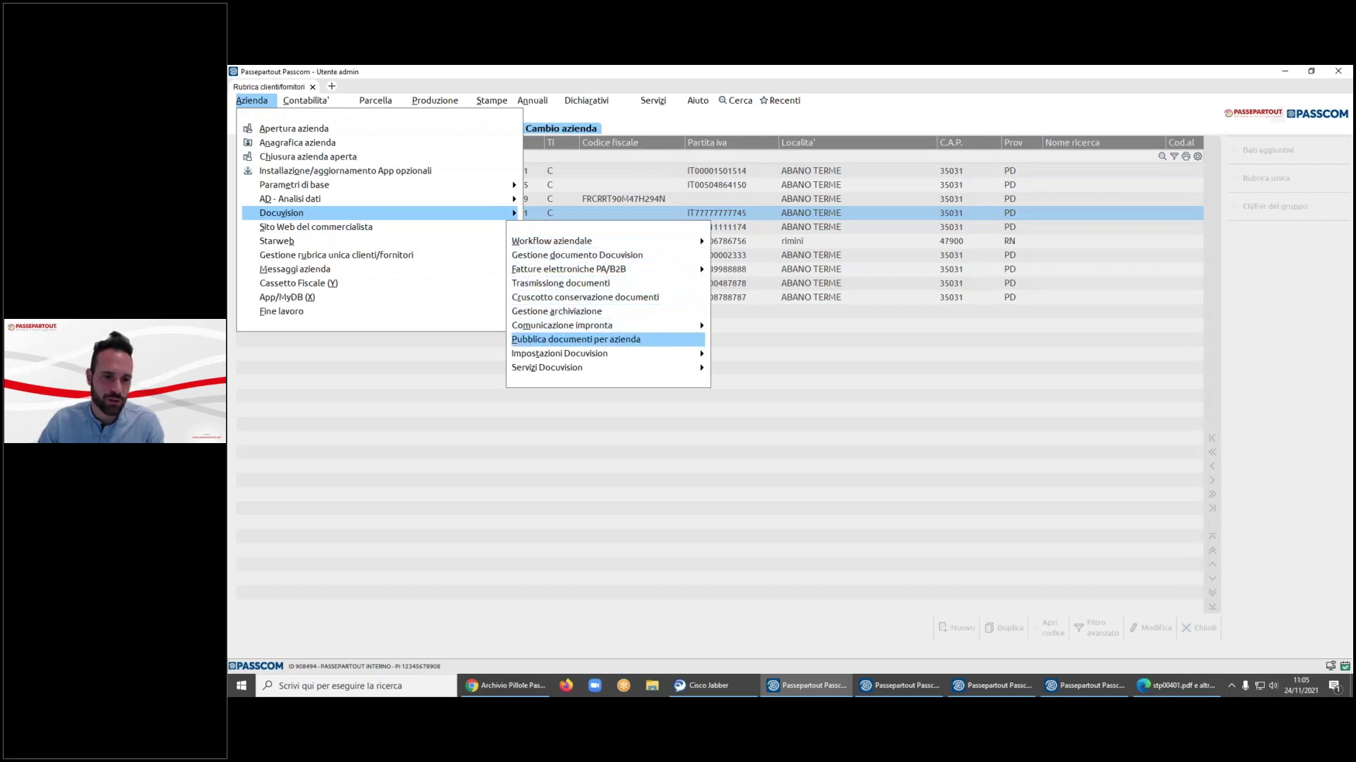
key("Down")
key("Down")
key("Up")
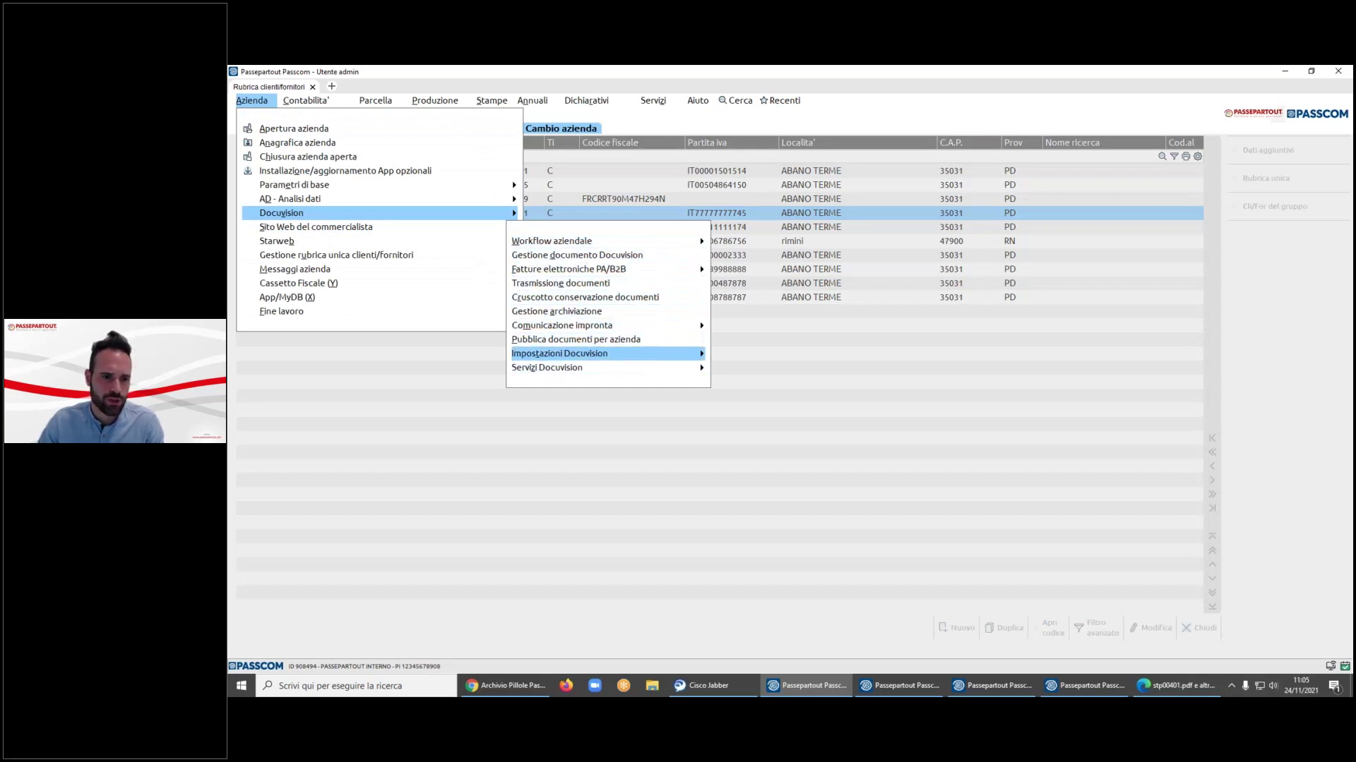
key("Right")
key("Down")
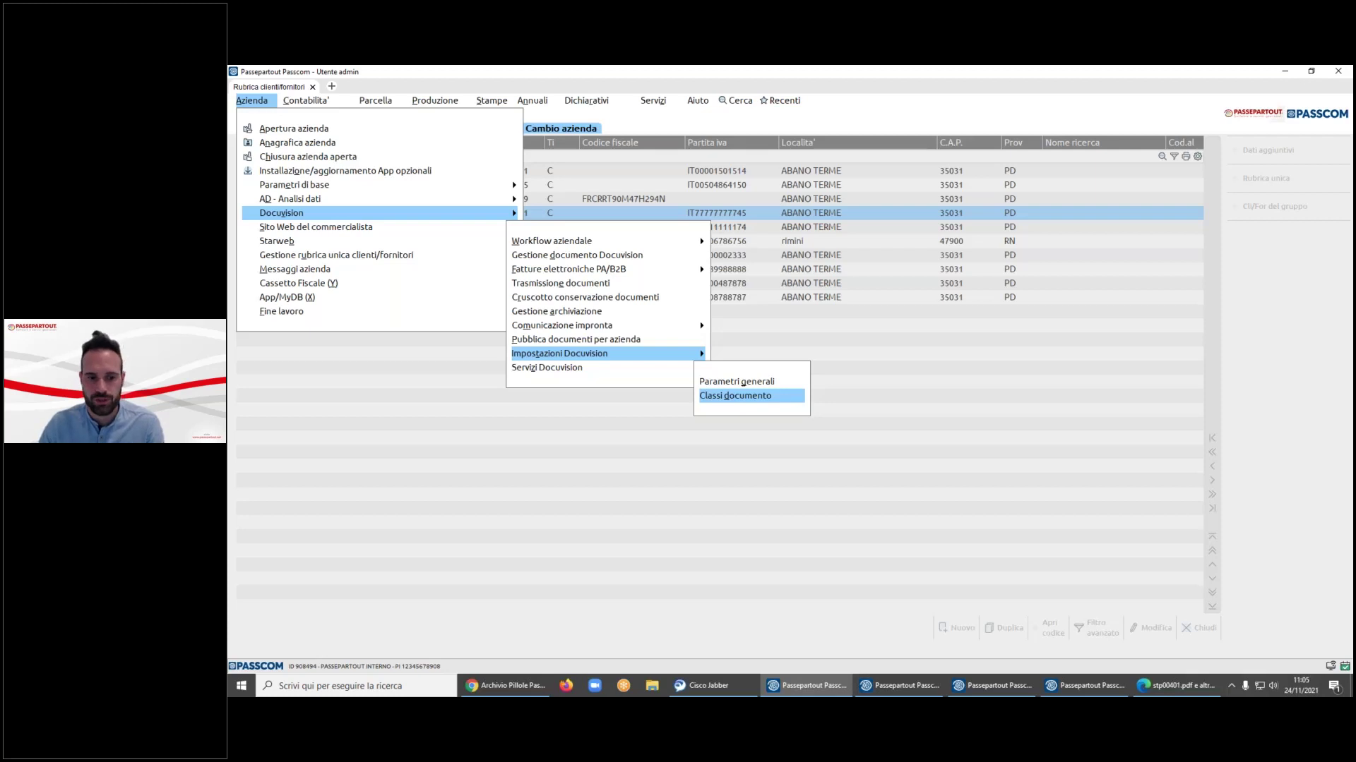
key("Return")
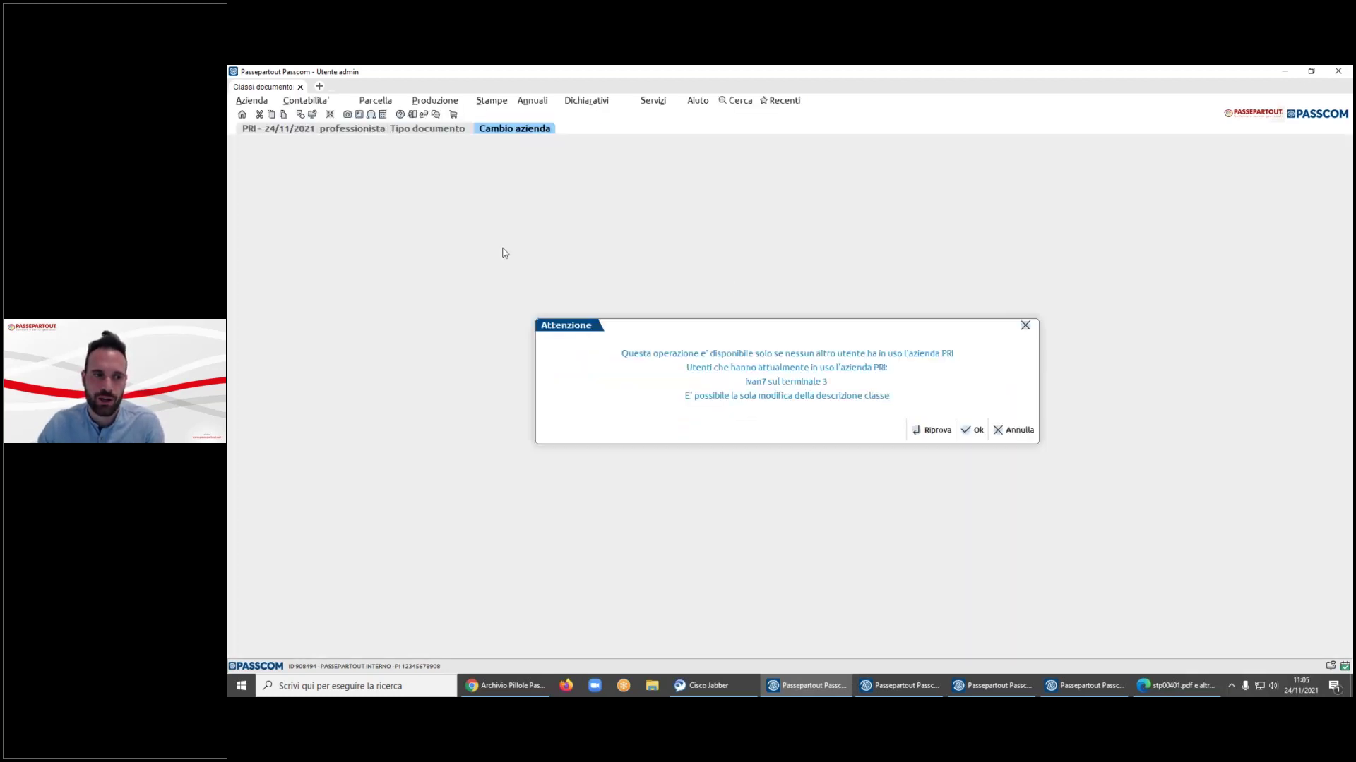
- Get past the company-in-use warning, view the predefined classes, then close them and the invoice list
left_click(936, 430)
left_click(976, 431)
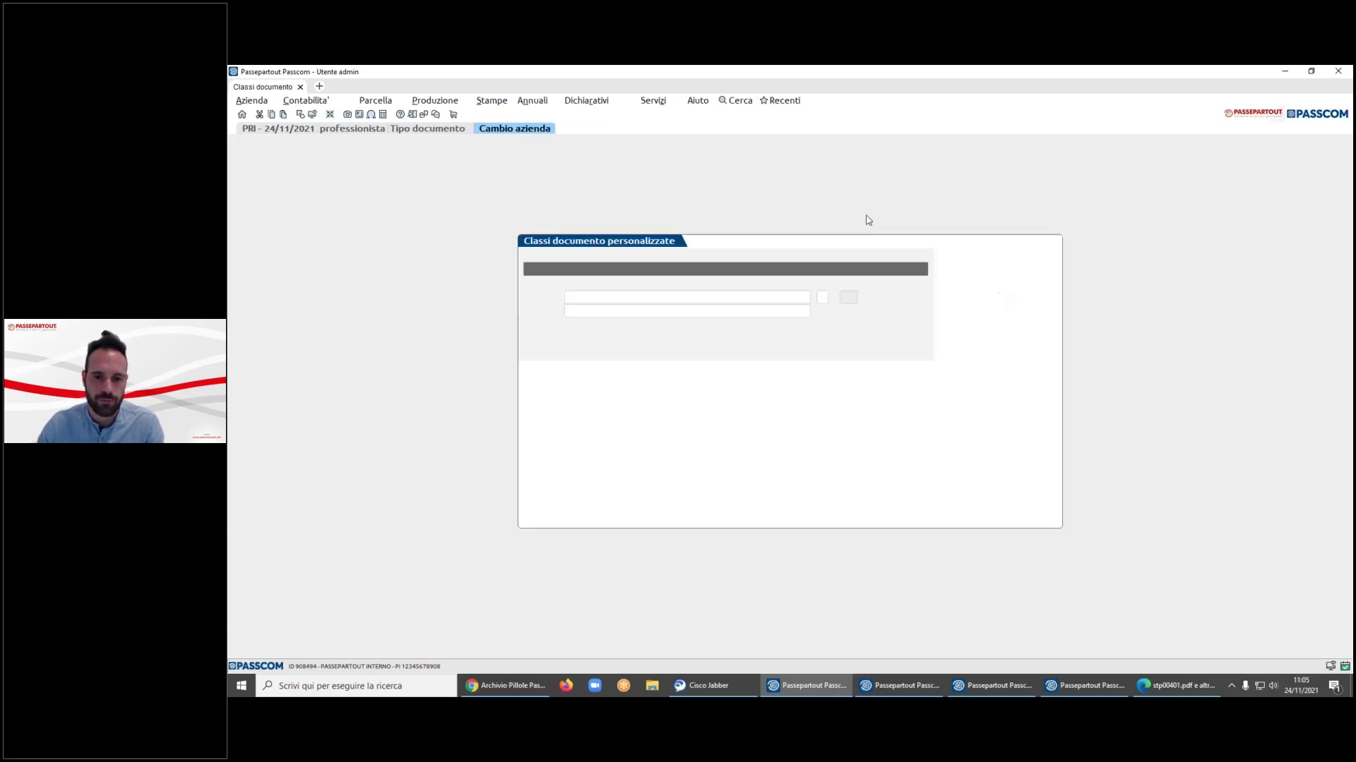
left_click(984, 279)
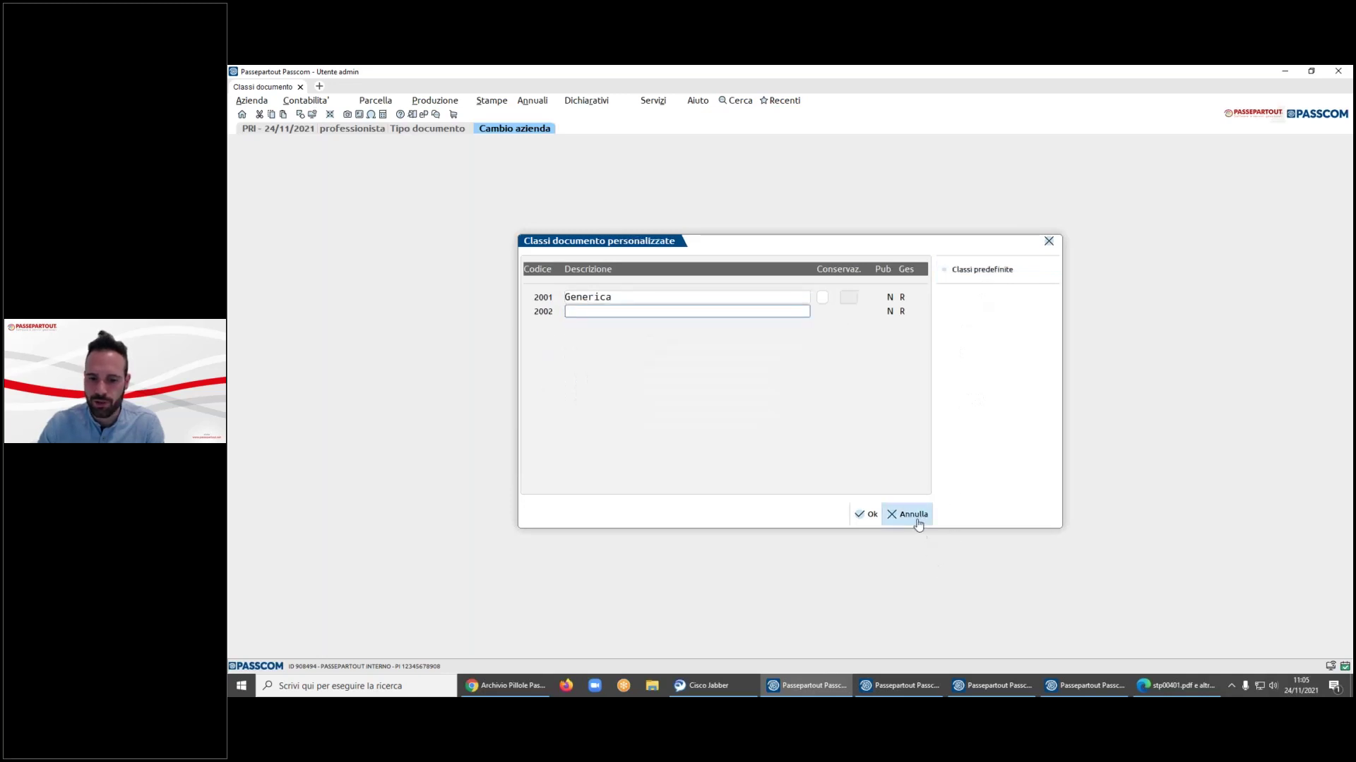
left_click(910, 515)
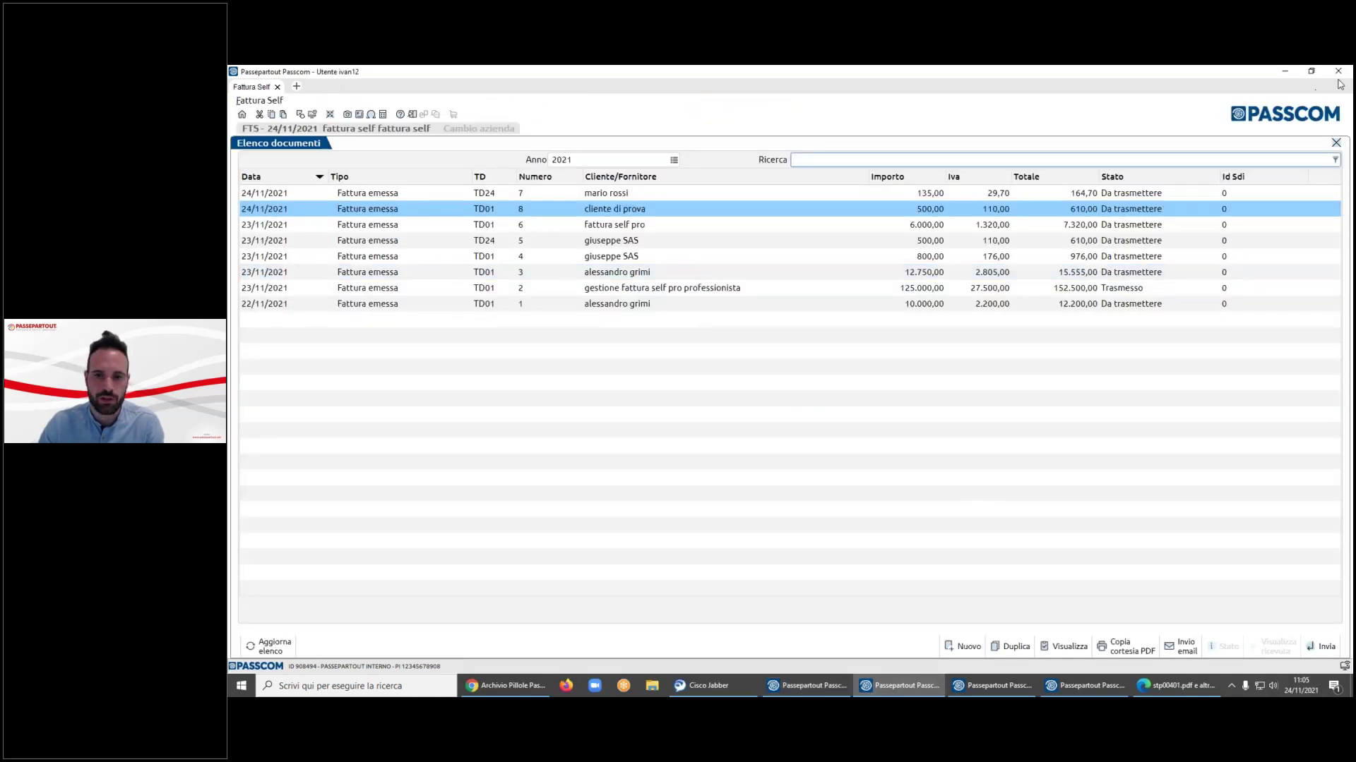
left_click(1336, 142)
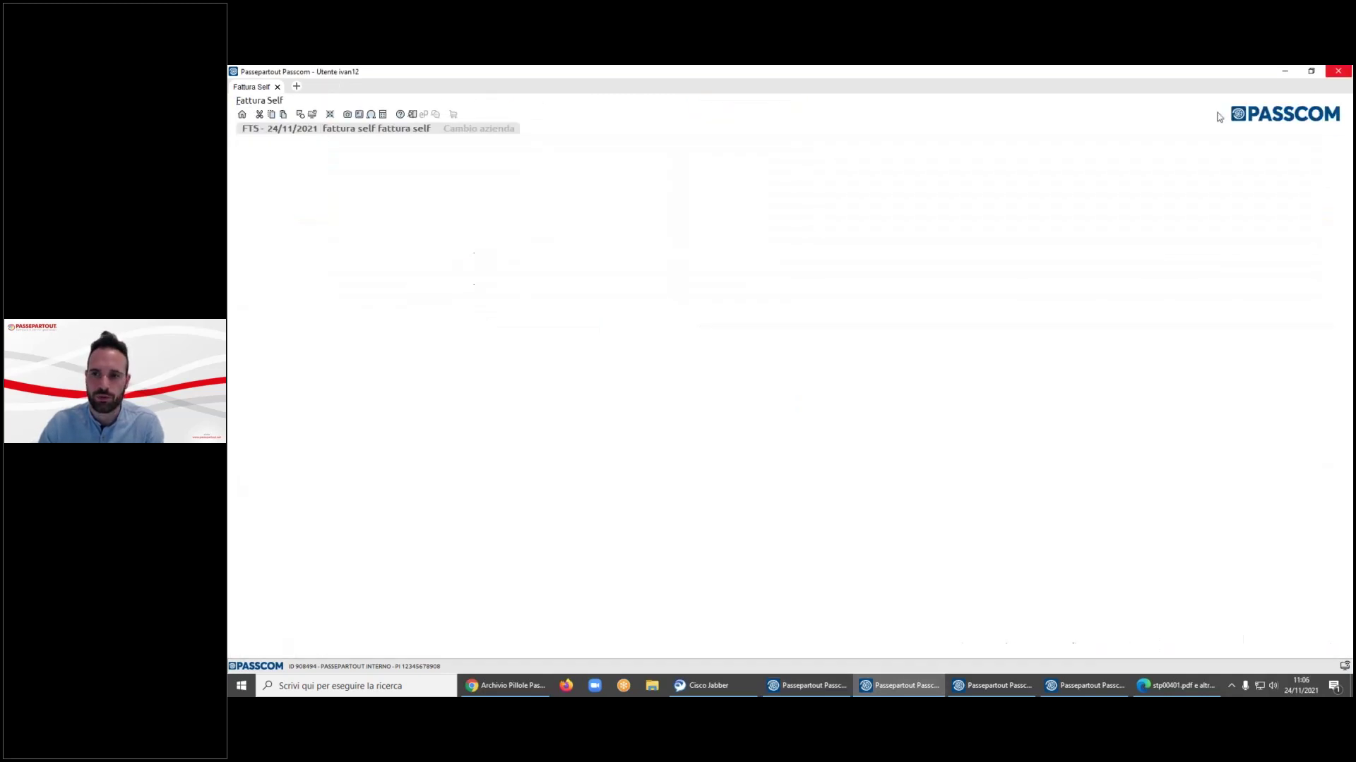
- Close the three other users' Passcom sessions, confirming each Chiusura lavoro prompt with Ok
left_click(805, 412)
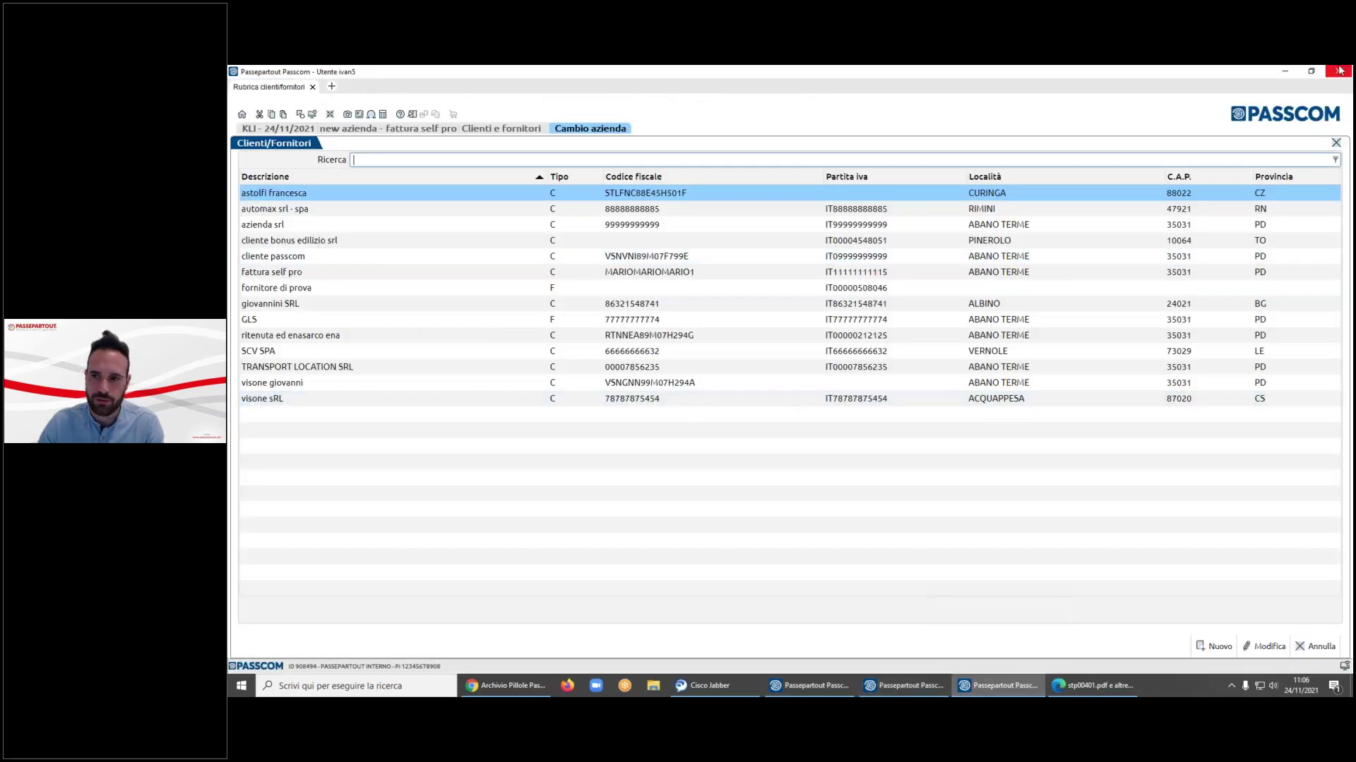
left_click(1340, 70)
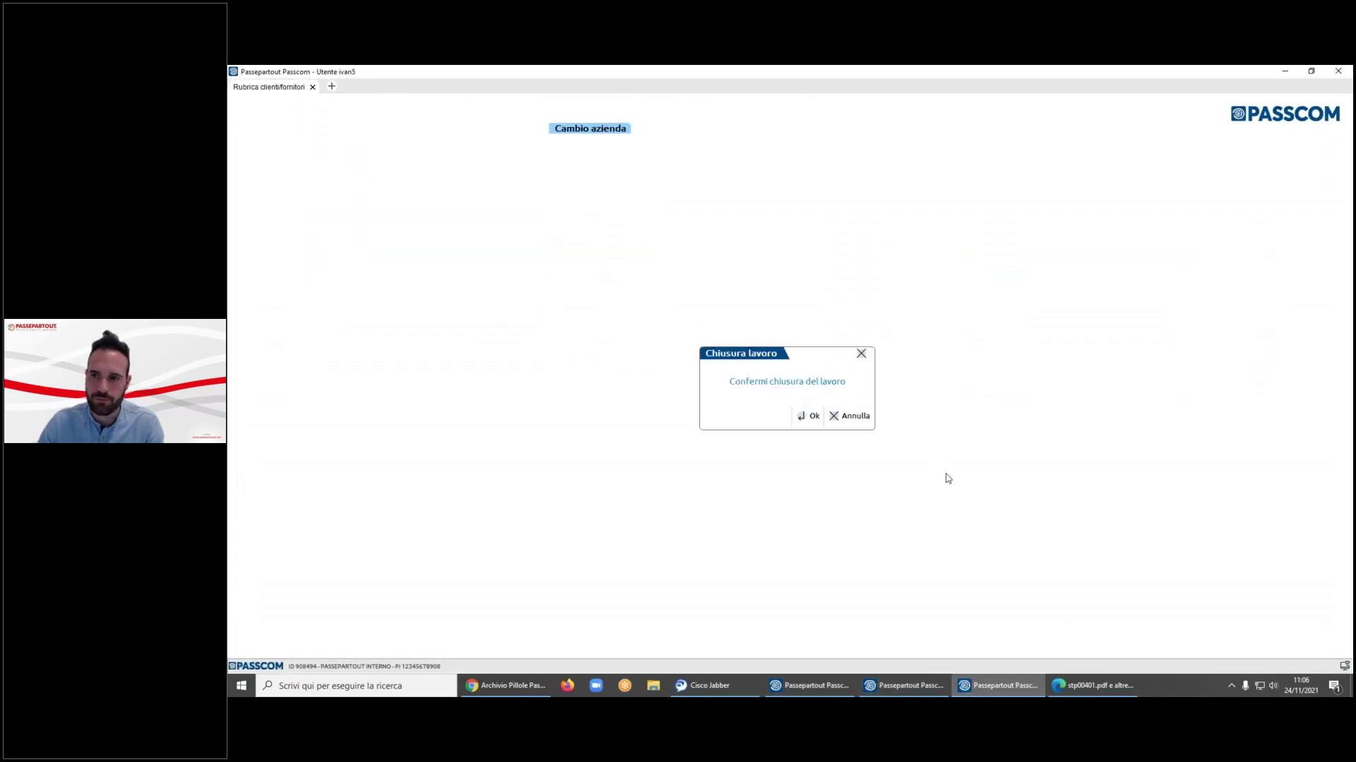
left_click(806, 415)
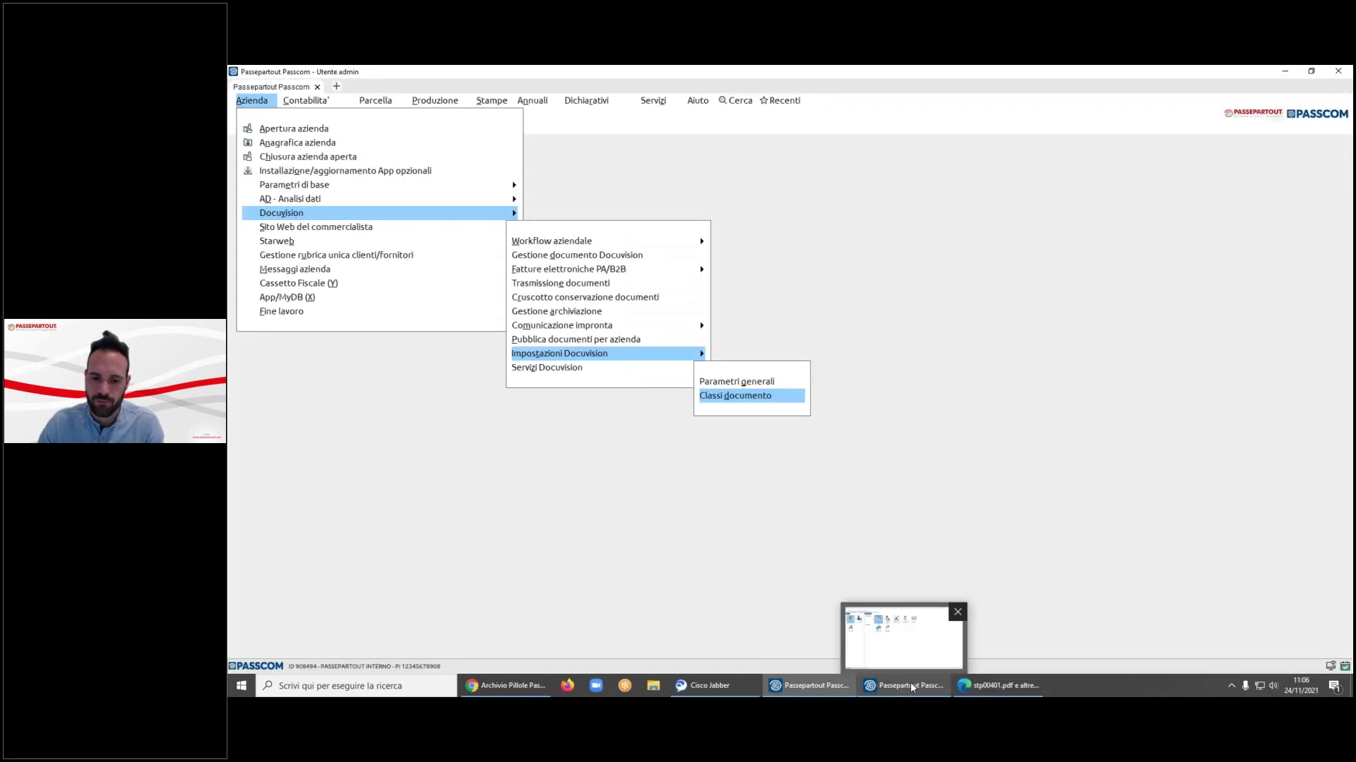
left_click(909, 682)
left_click(1345, 73)
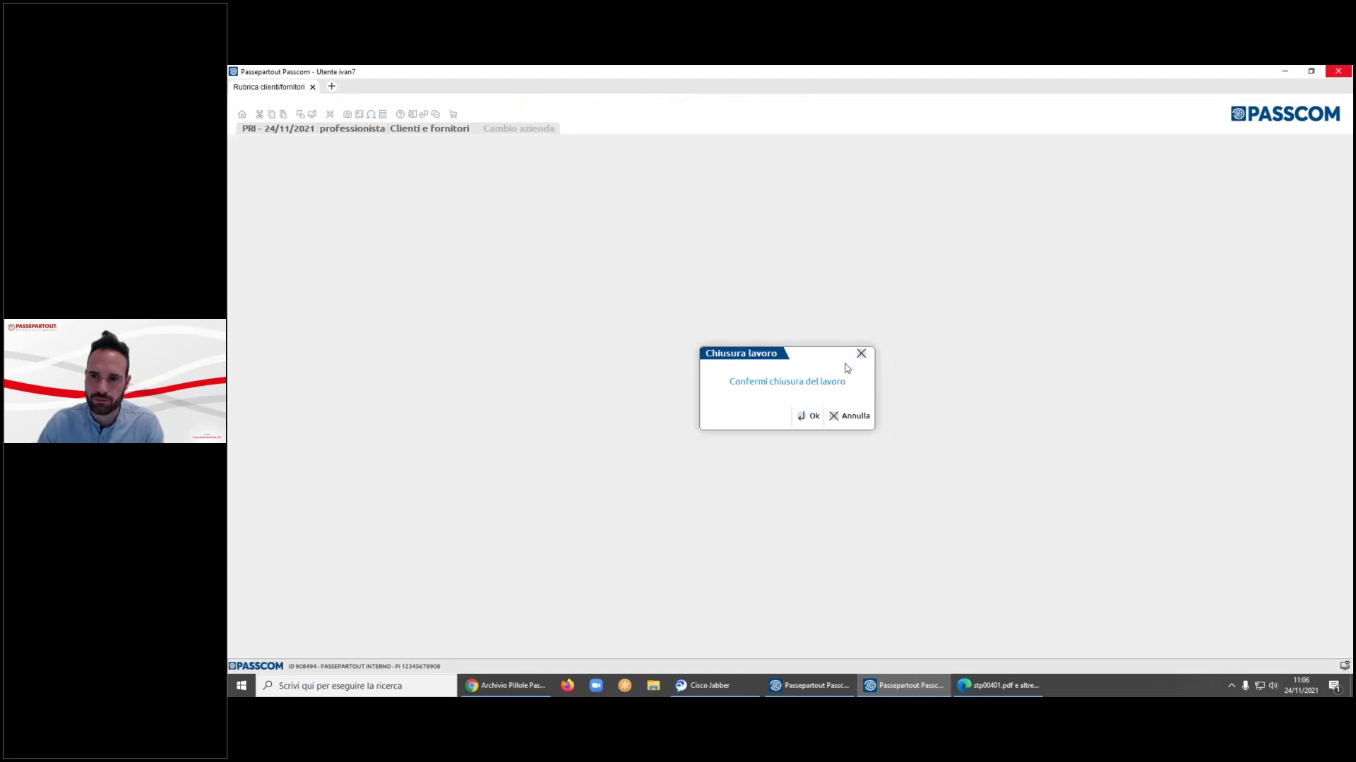
left_click(807, 415)
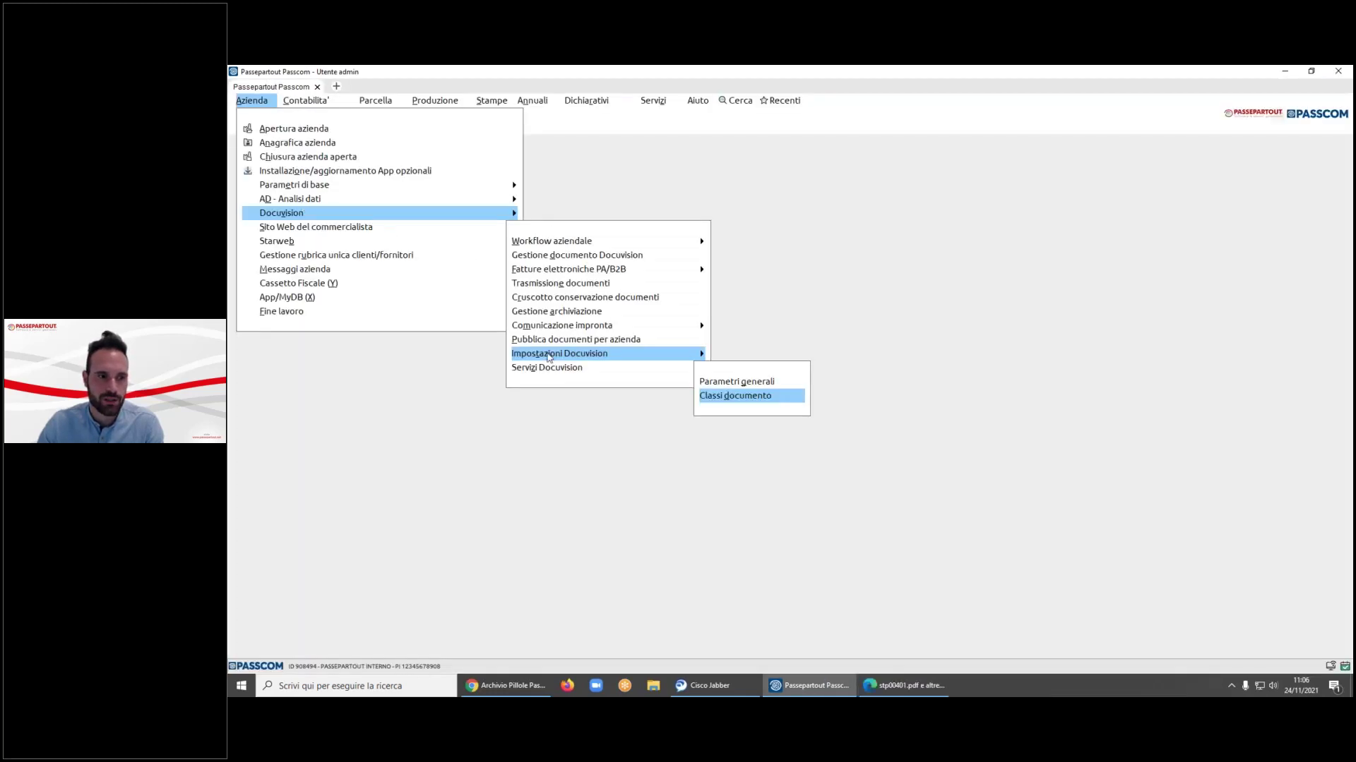
- Open the predefined document classes and move from Bilanci down to the Stampe Fiscali class
left_click(715, 399)
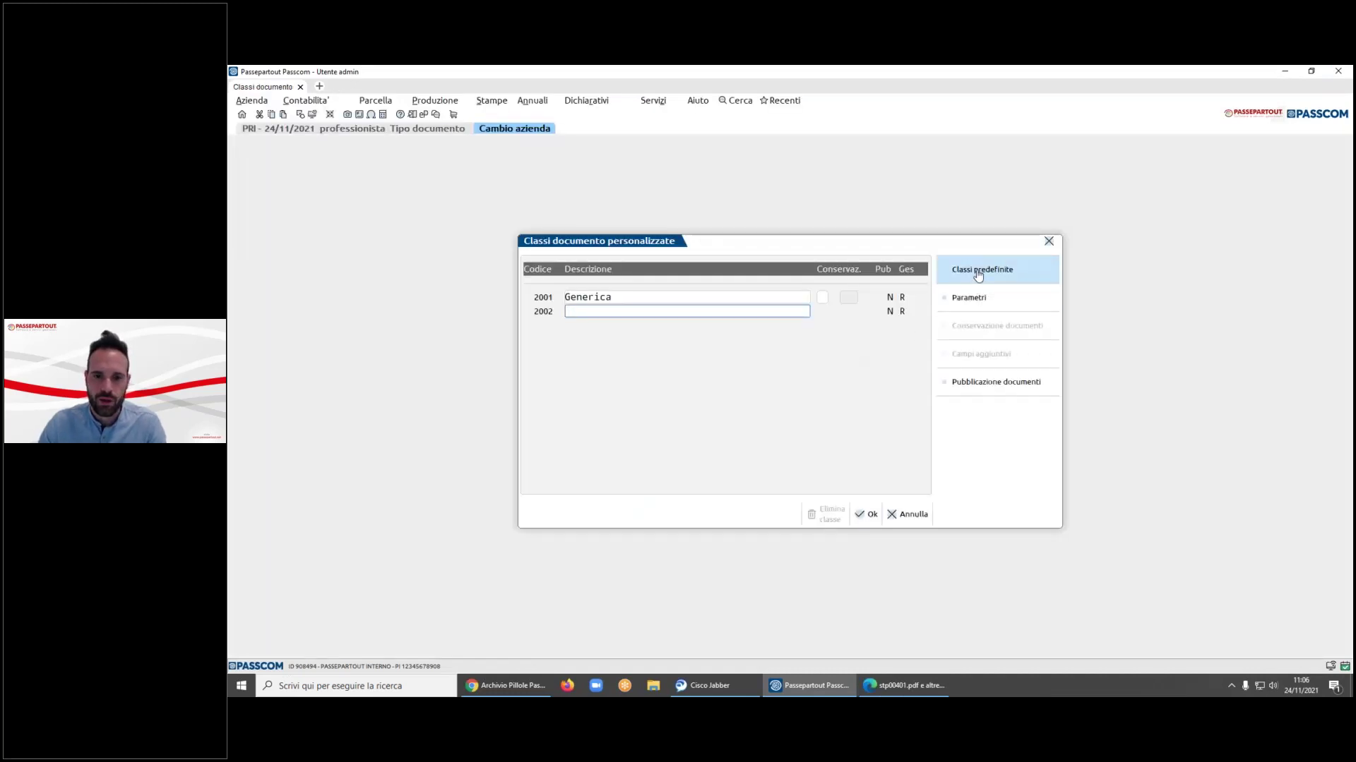
left_click(977, 274)
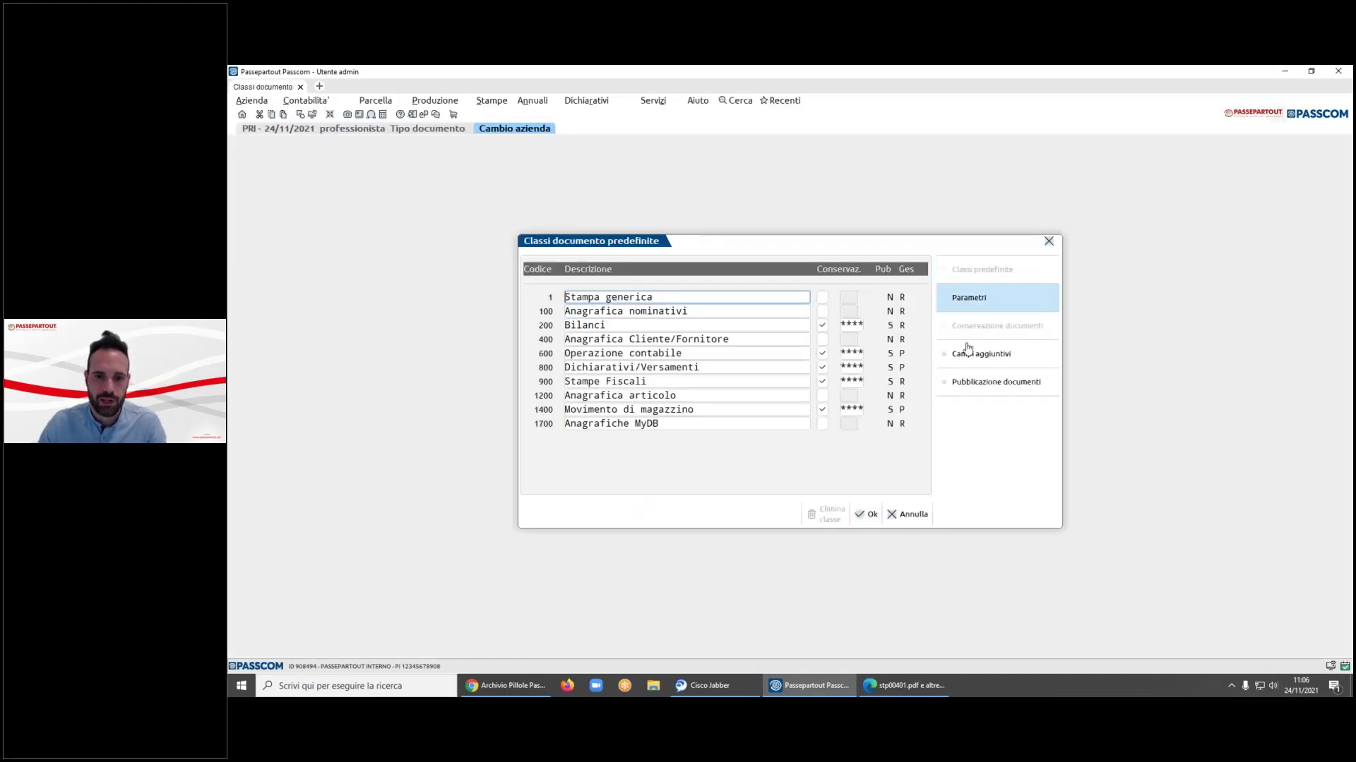
left_click(585, 325)
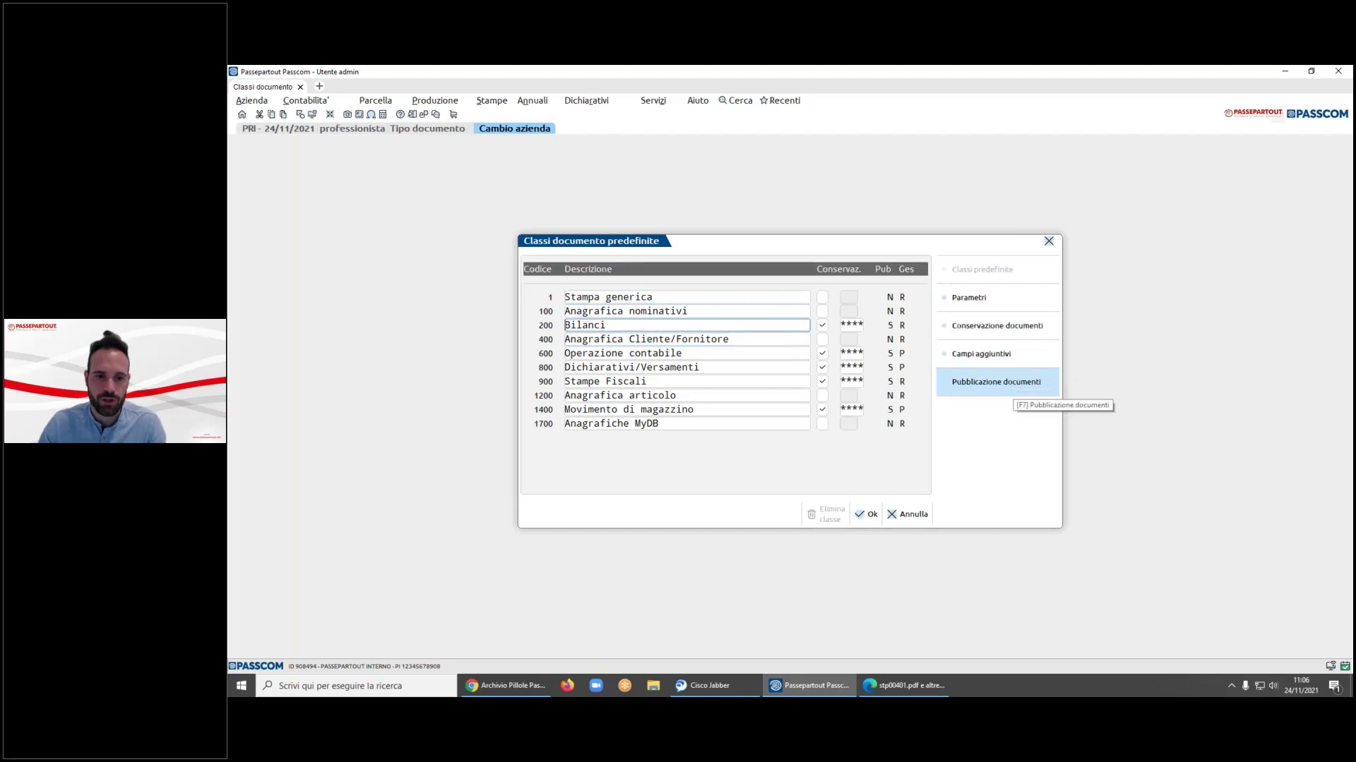
key("Down")
key("Down")
key("Down")
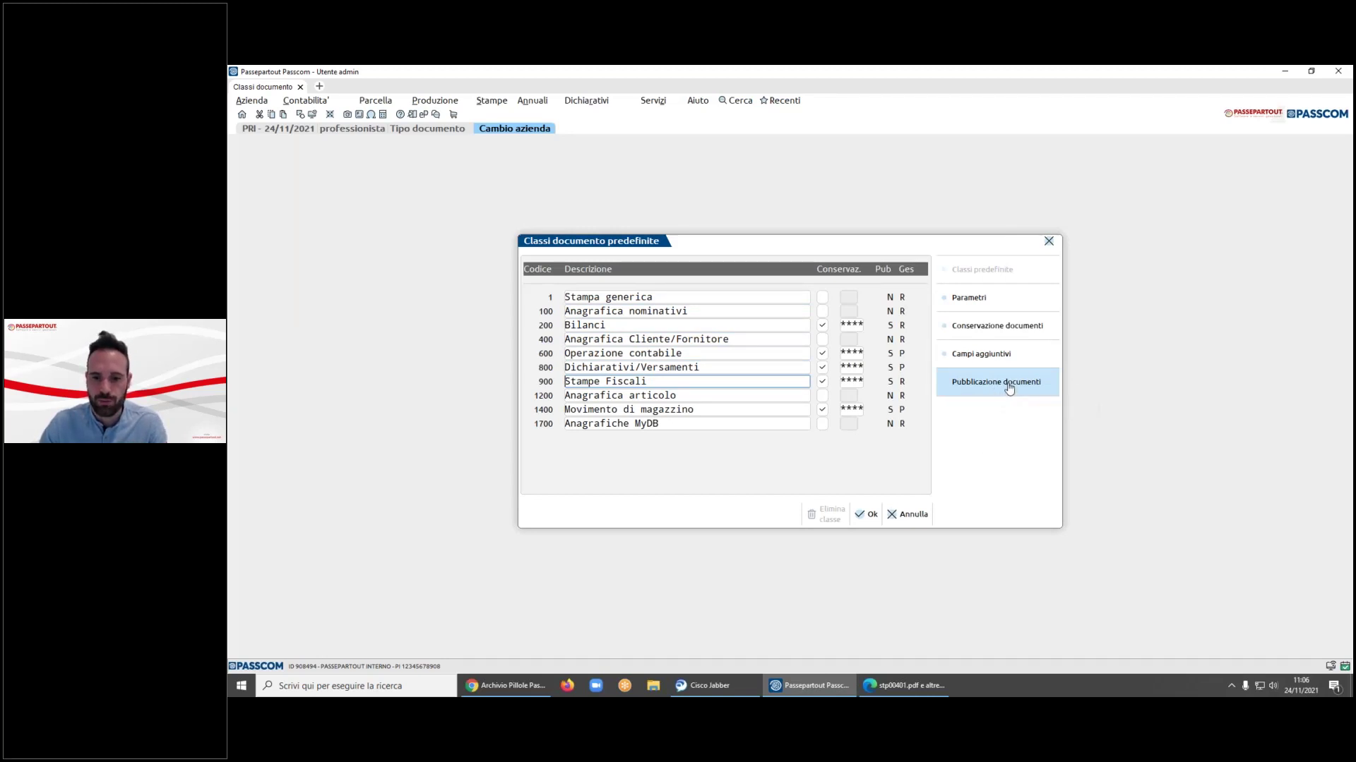
- Review Stampe Fiscali's publication settings, then cancel out of both document class windows unsaved
left_click(1008, 389)
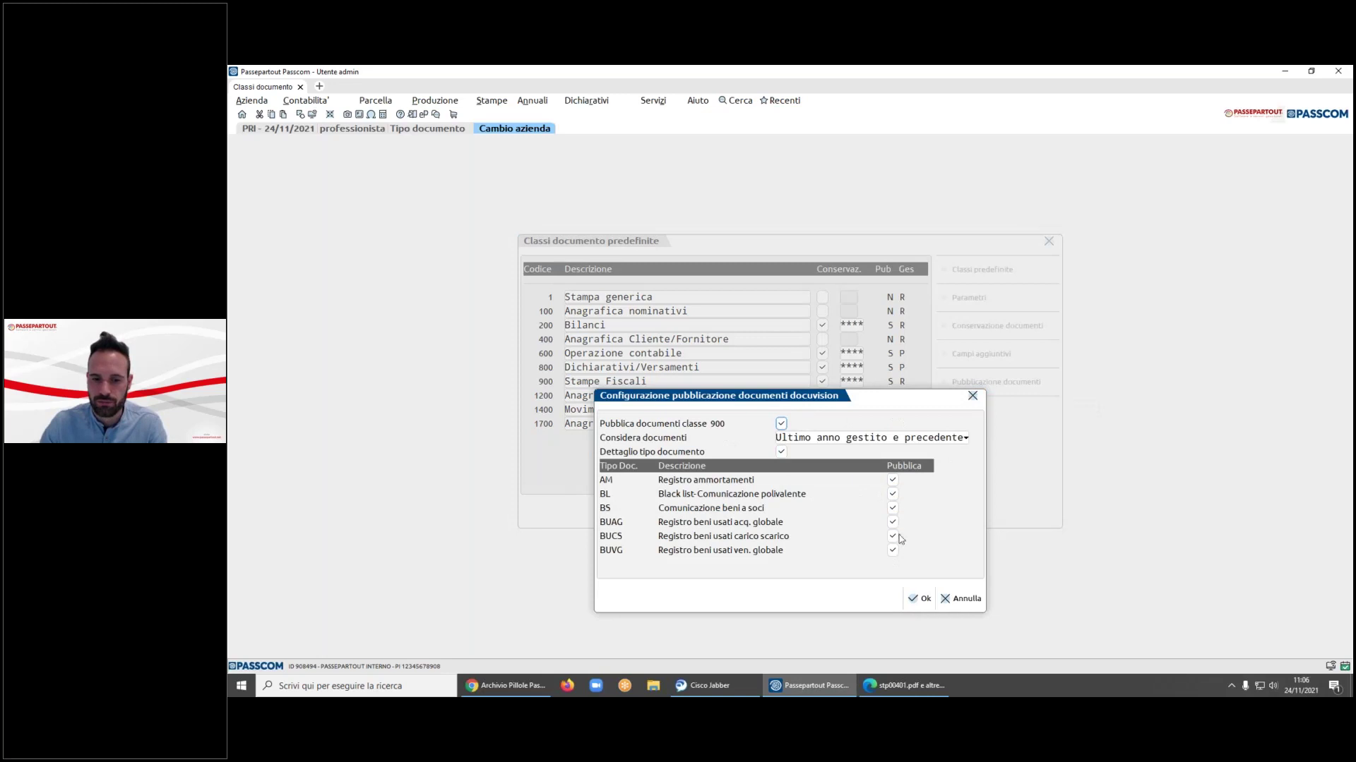
left_click(962, 599)
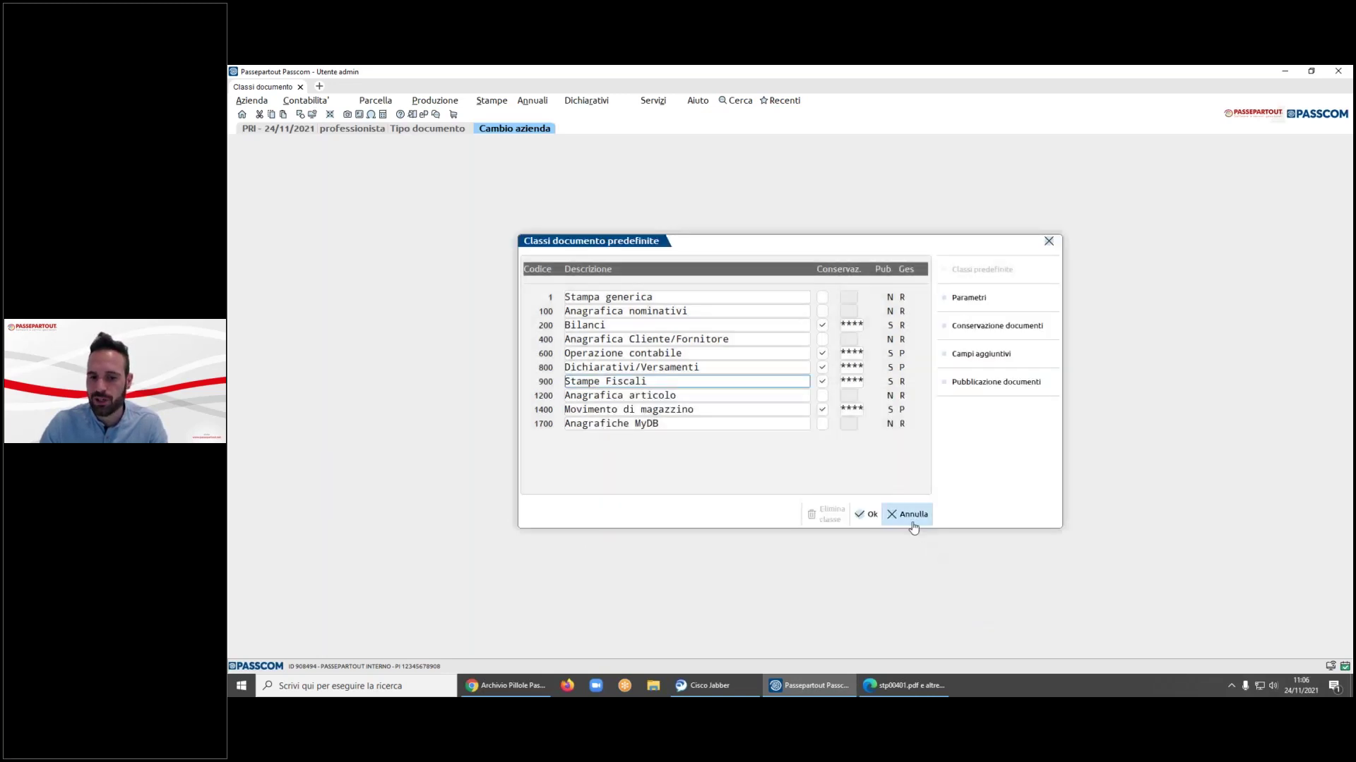
left_click(913, 512)
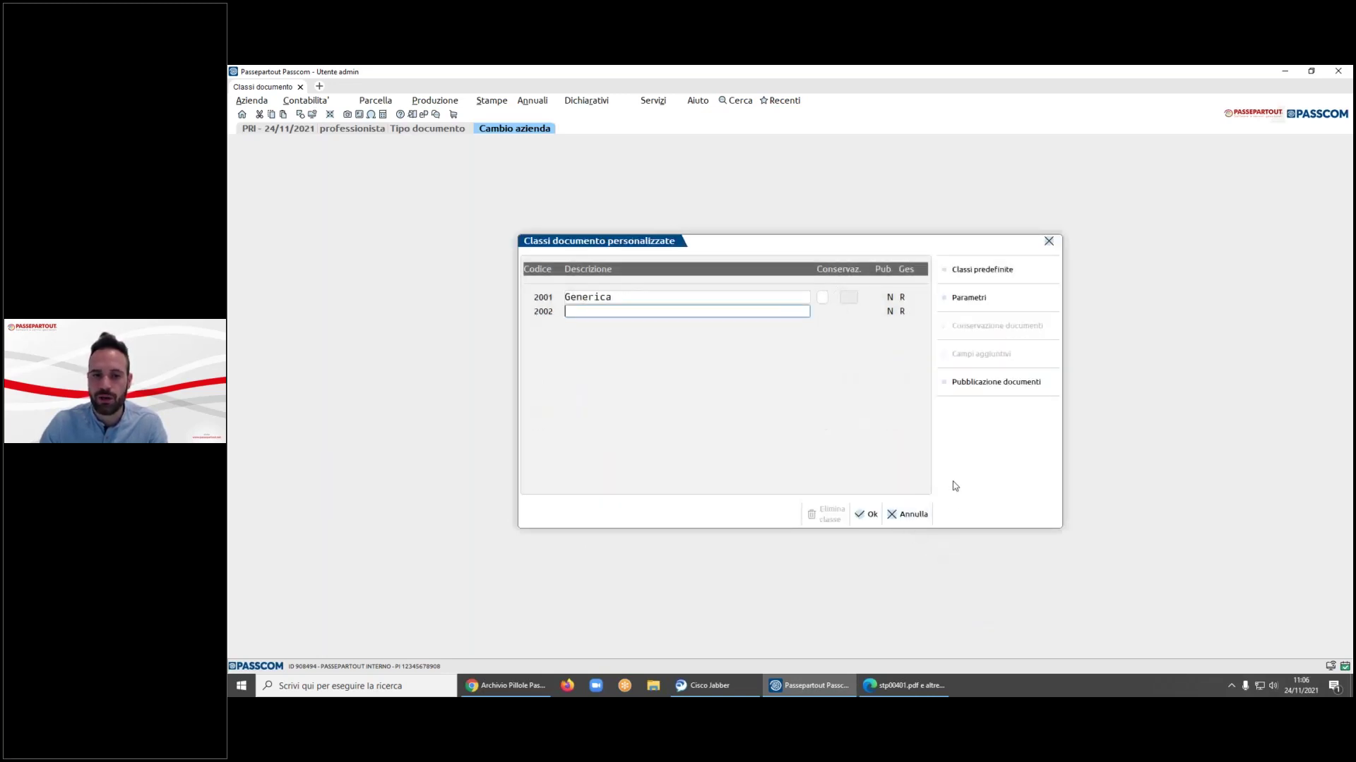
left_click(906, 514)
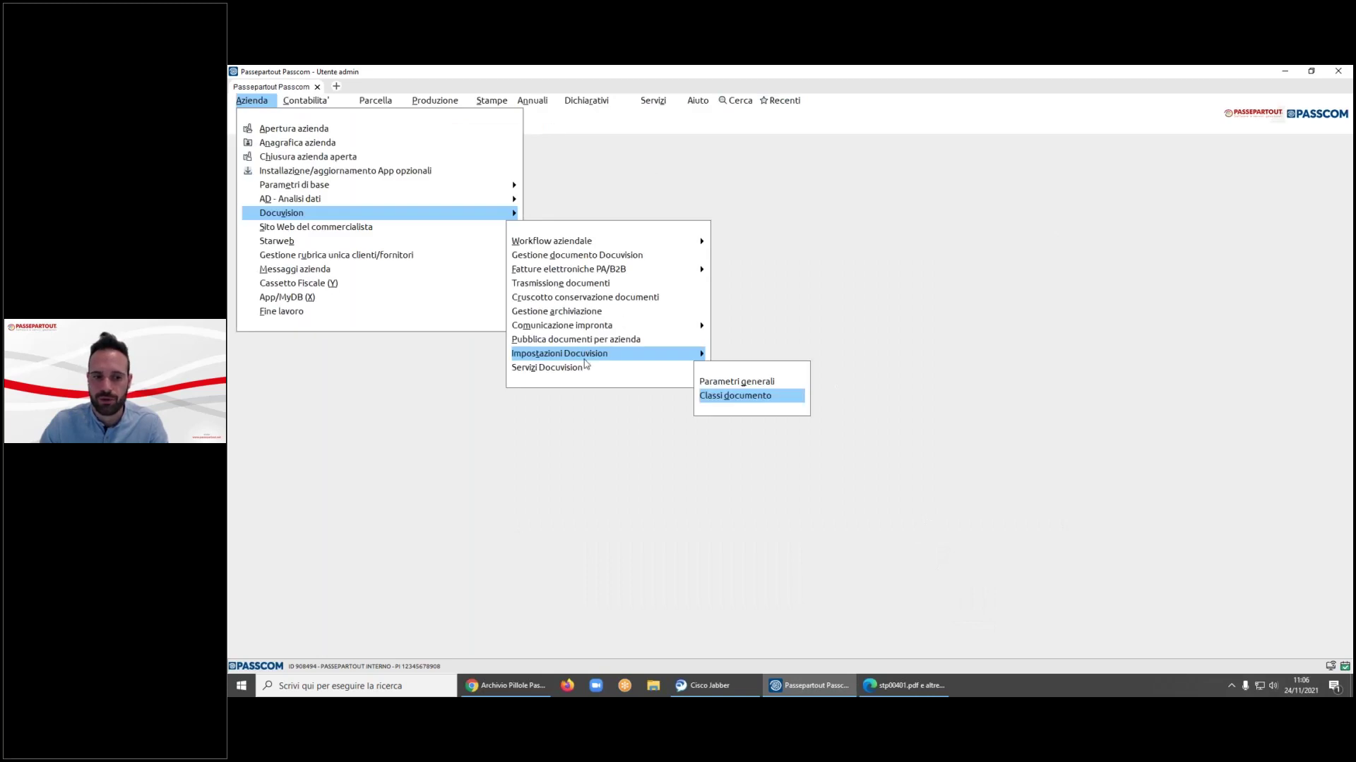
key("Up")
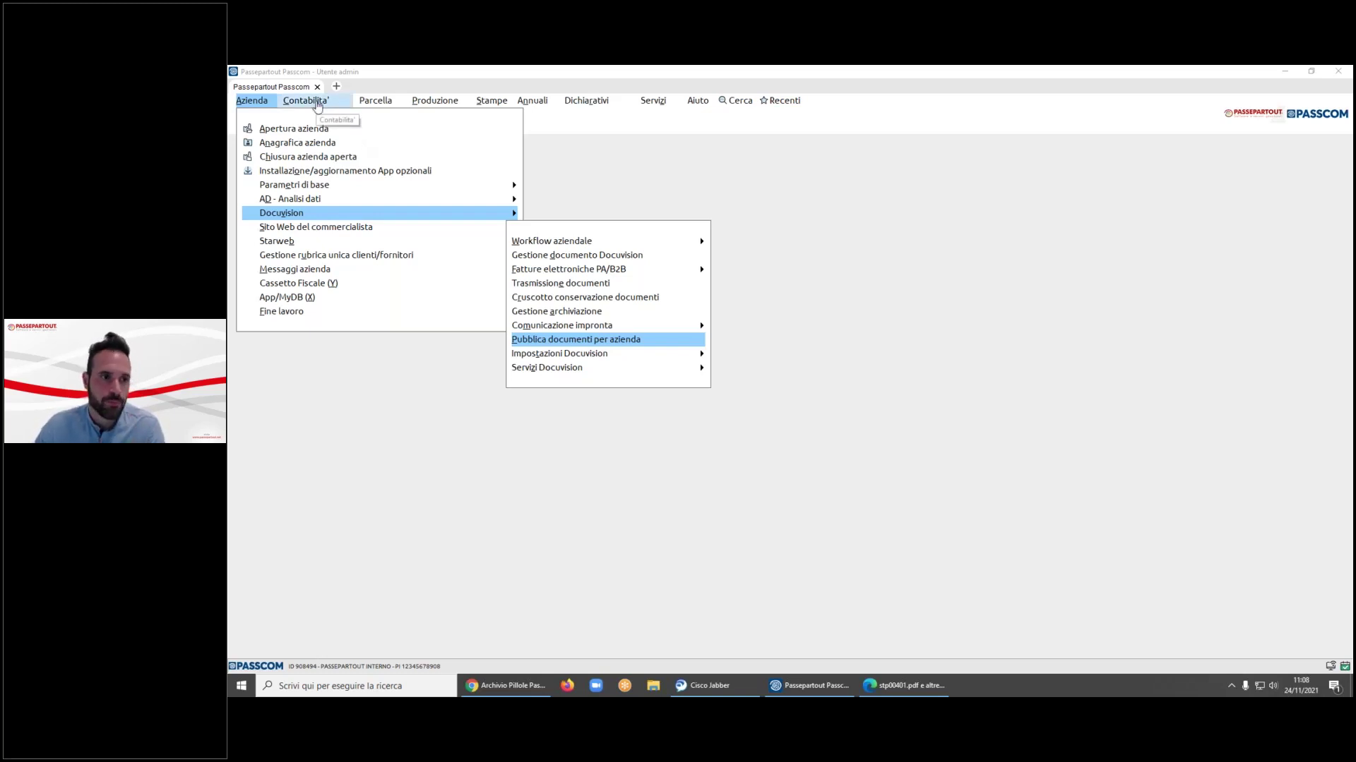
- Open Contabilità > Rubrica clienti/fornitori and the fourth customer's record
left_click(318, 102)
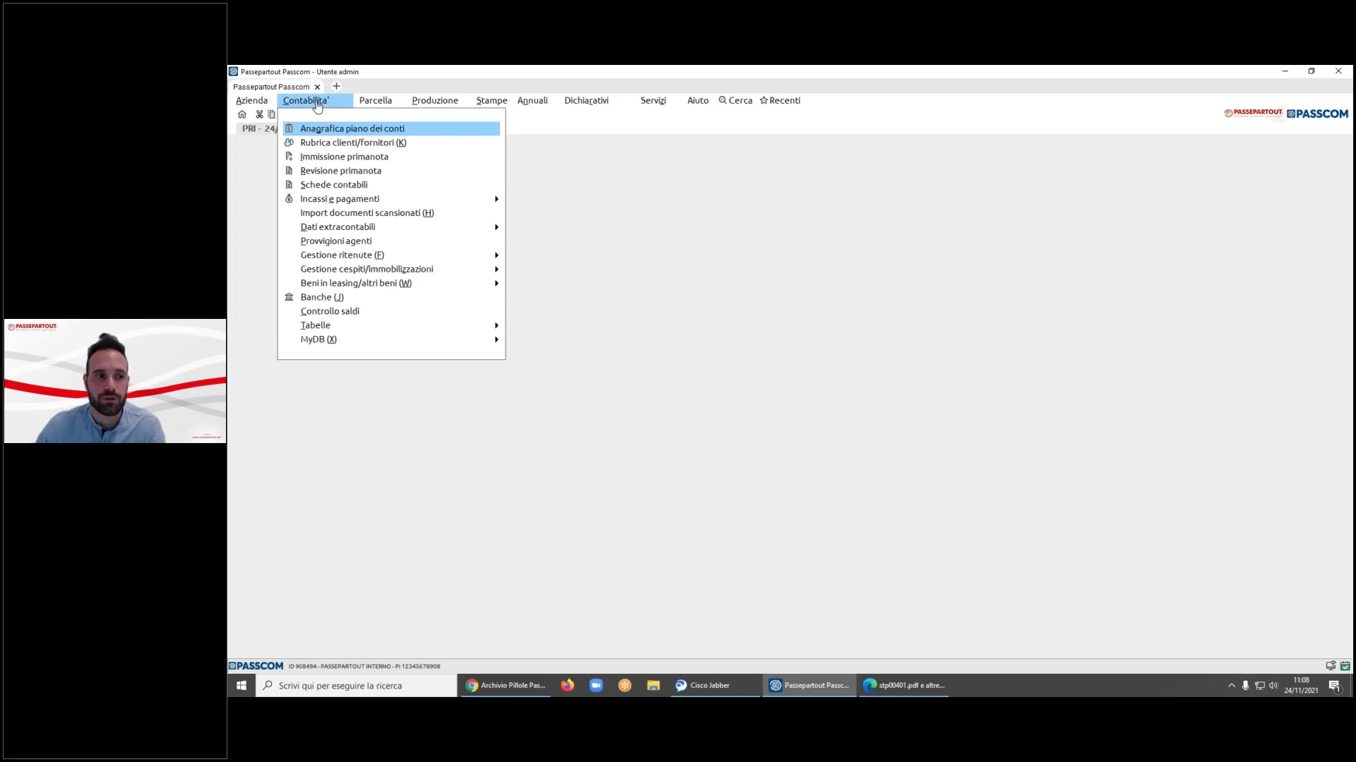
key("Down")
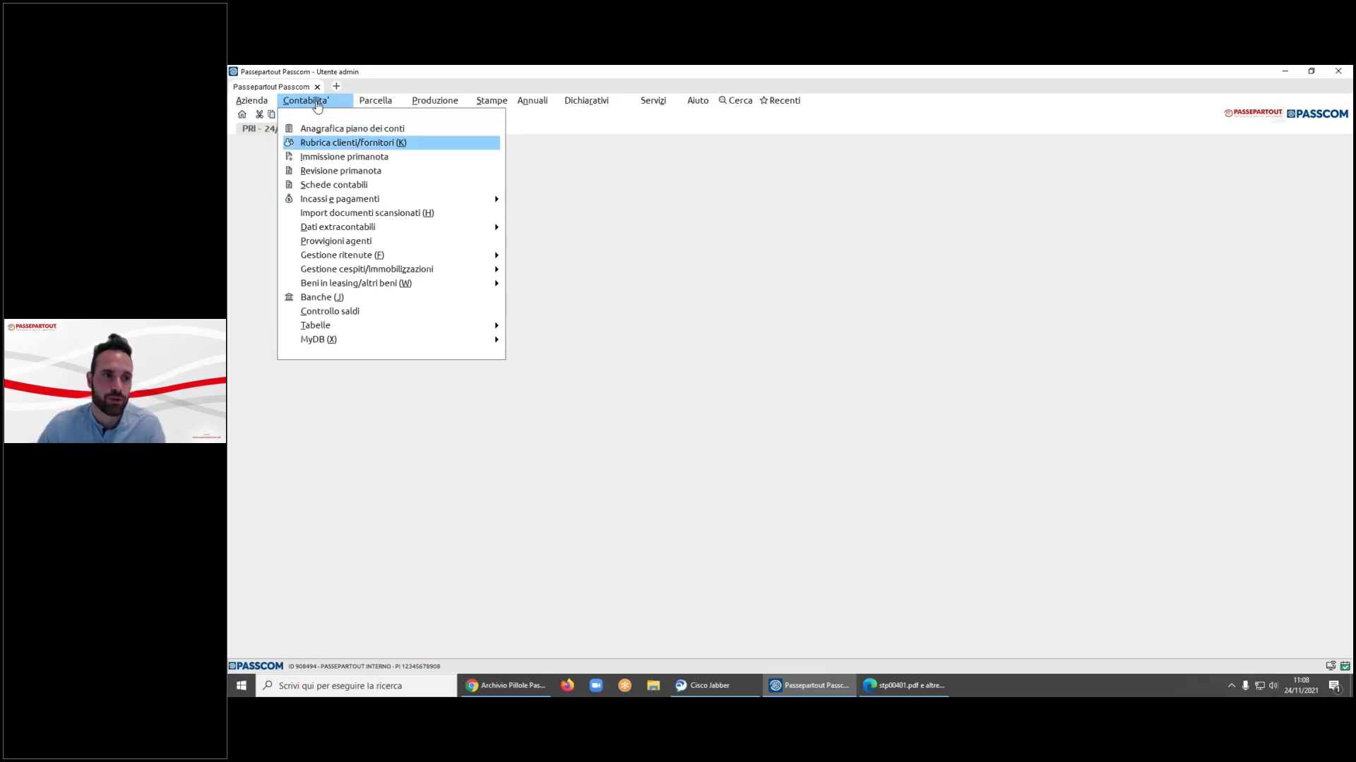
key("Return")
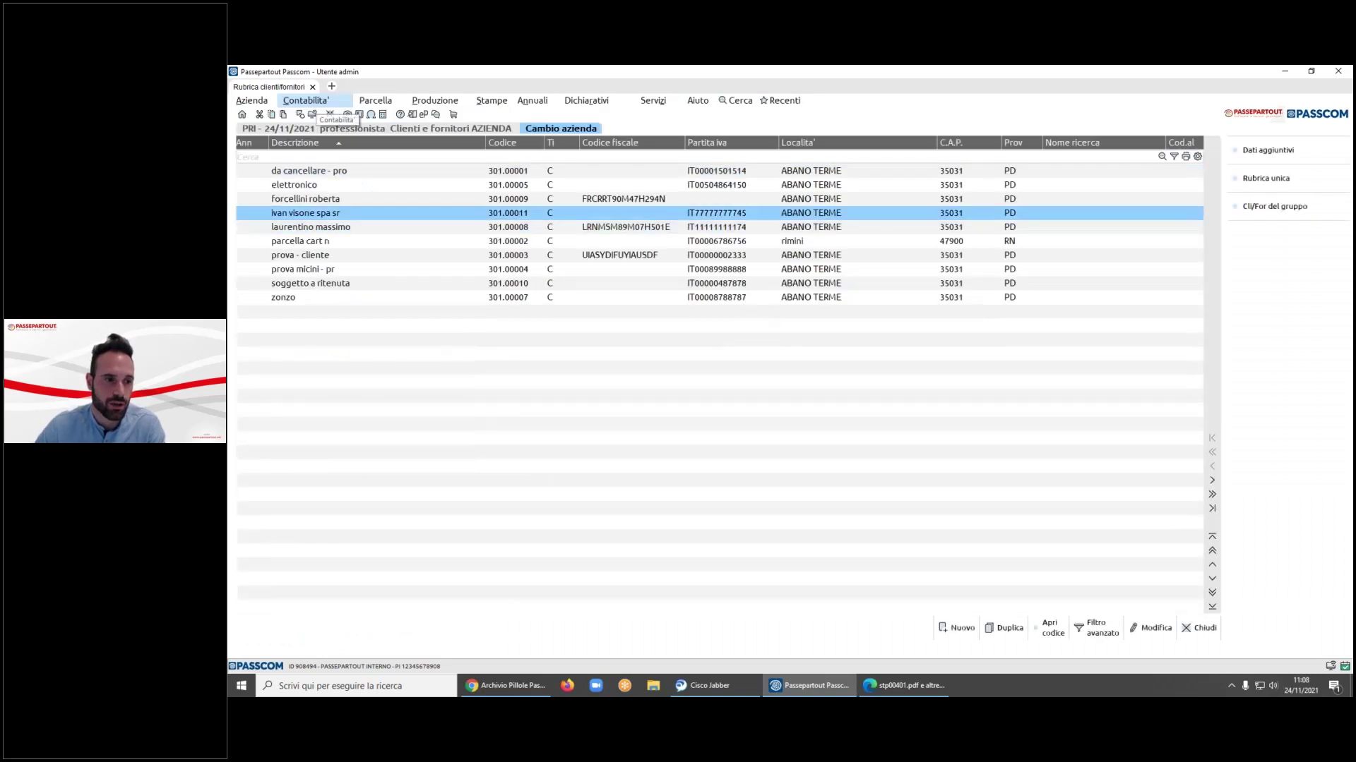
double_click(1193, 214)
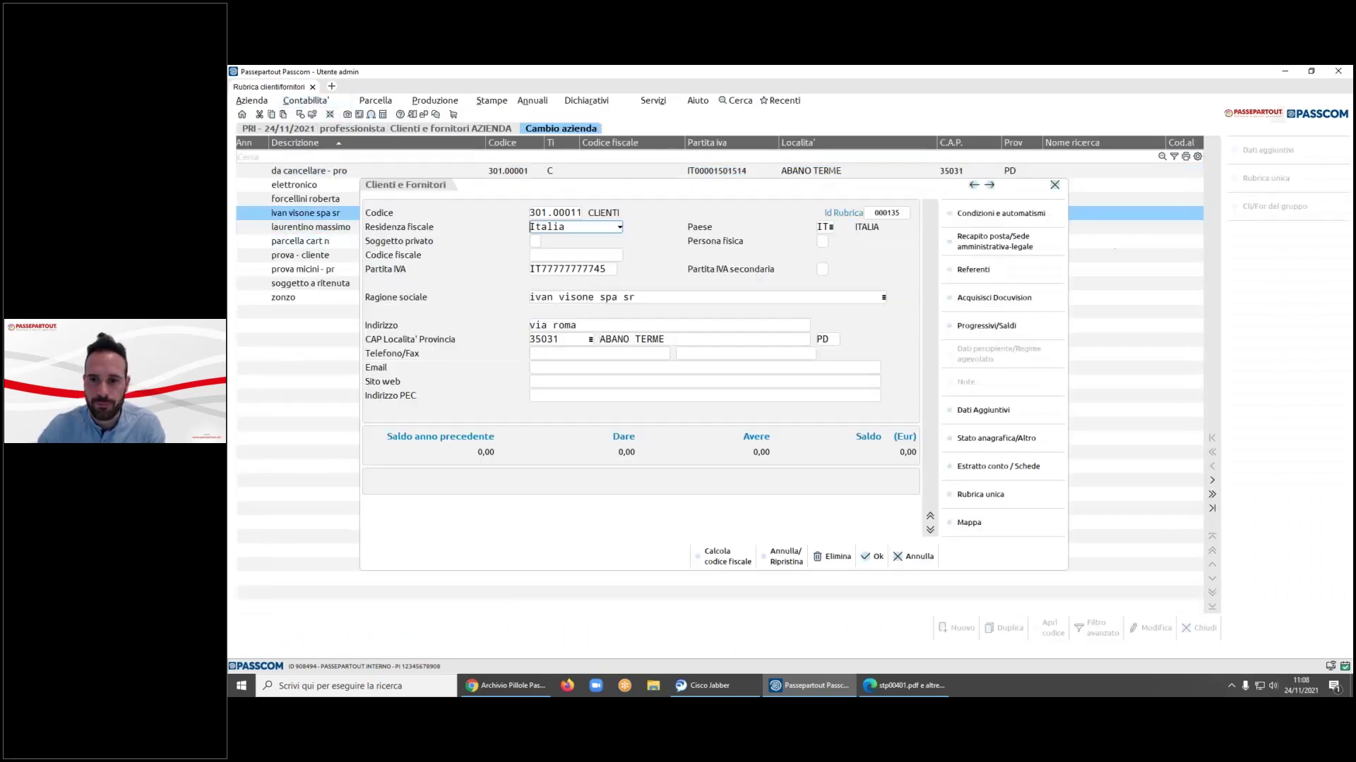
- Review the customer's automatic revenue counter-entry accounts, leave them empty, and close the record
left_click(999, 214)
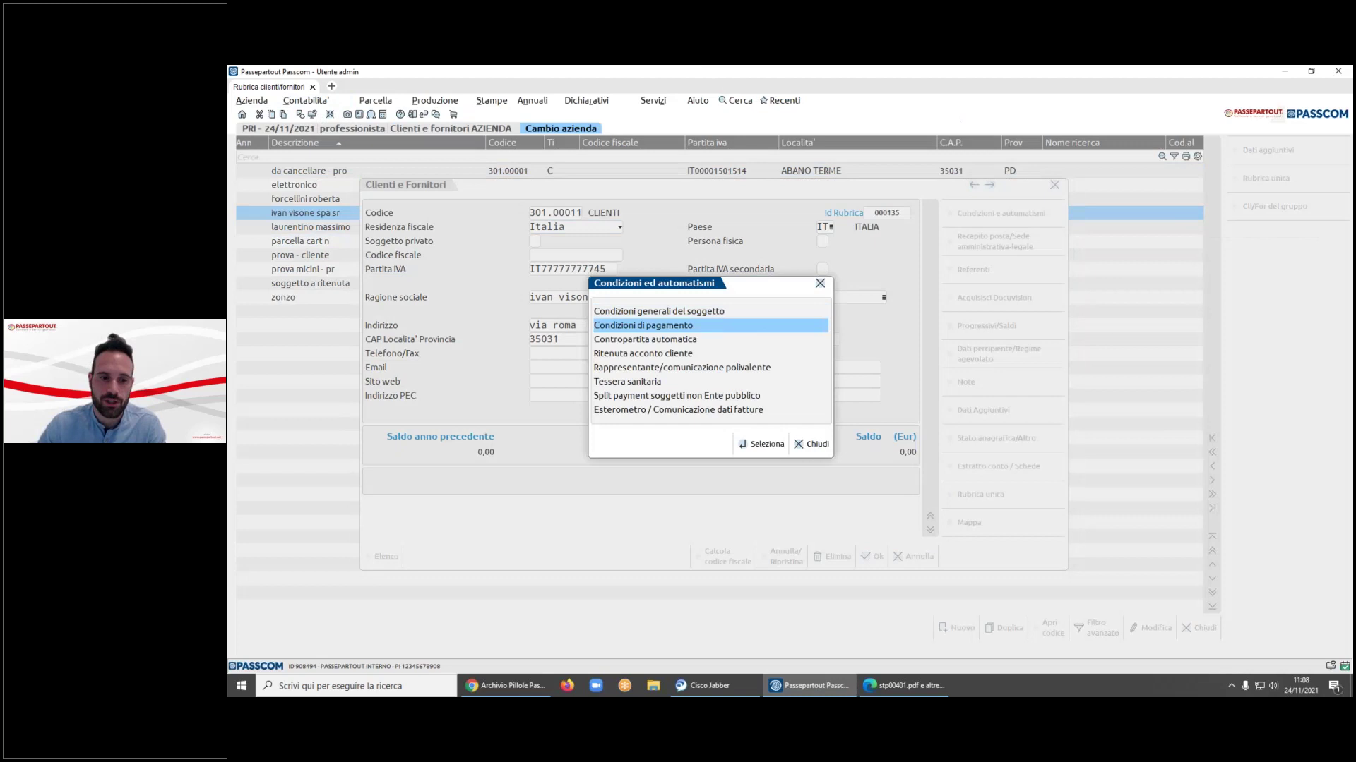
left_click(645, 340)
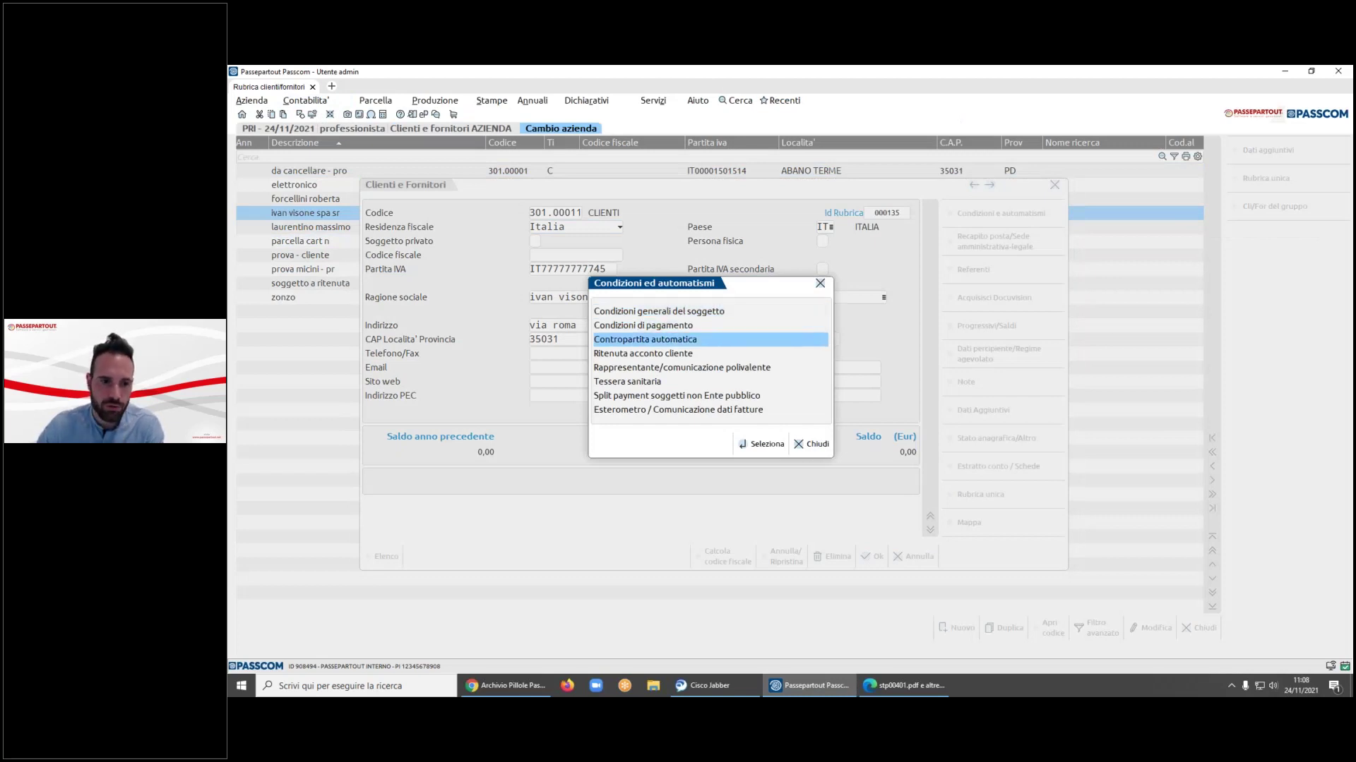
key("Return")
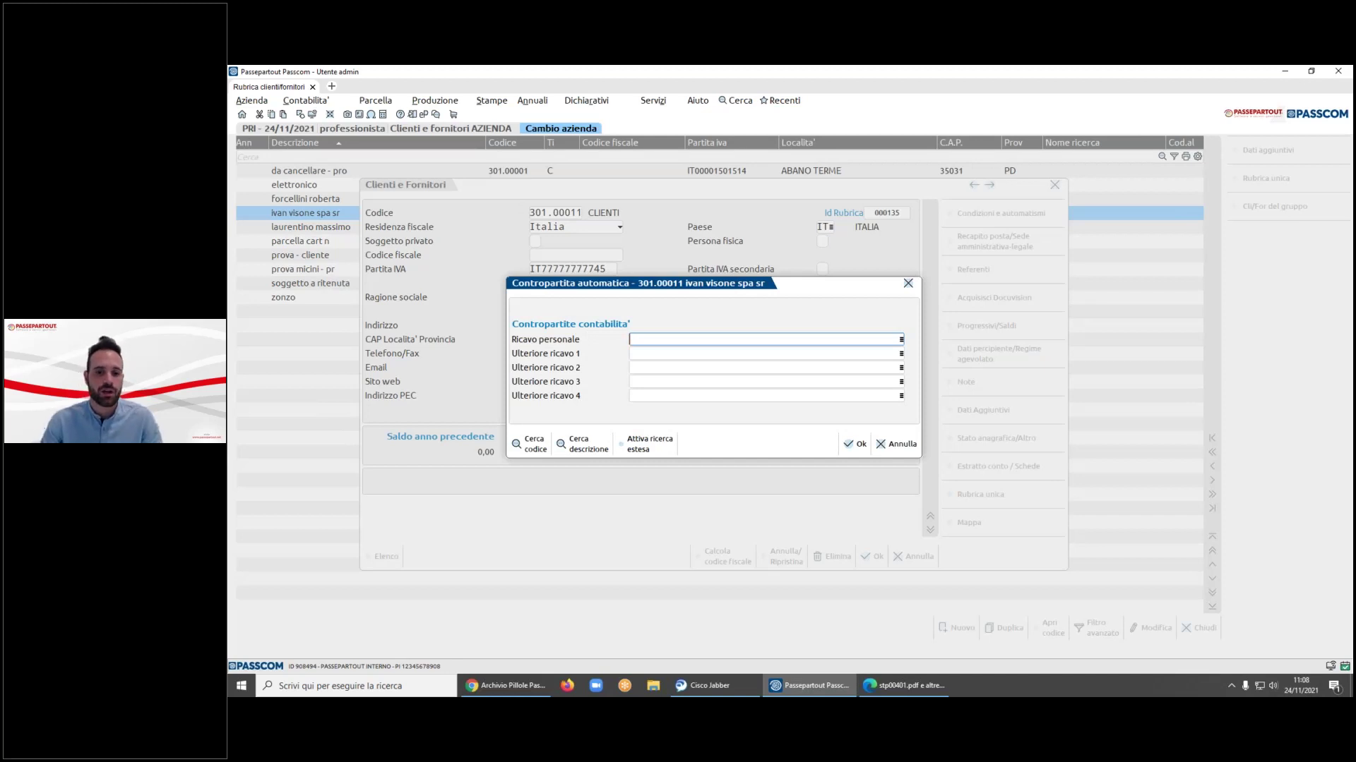
left_click(898, 443)
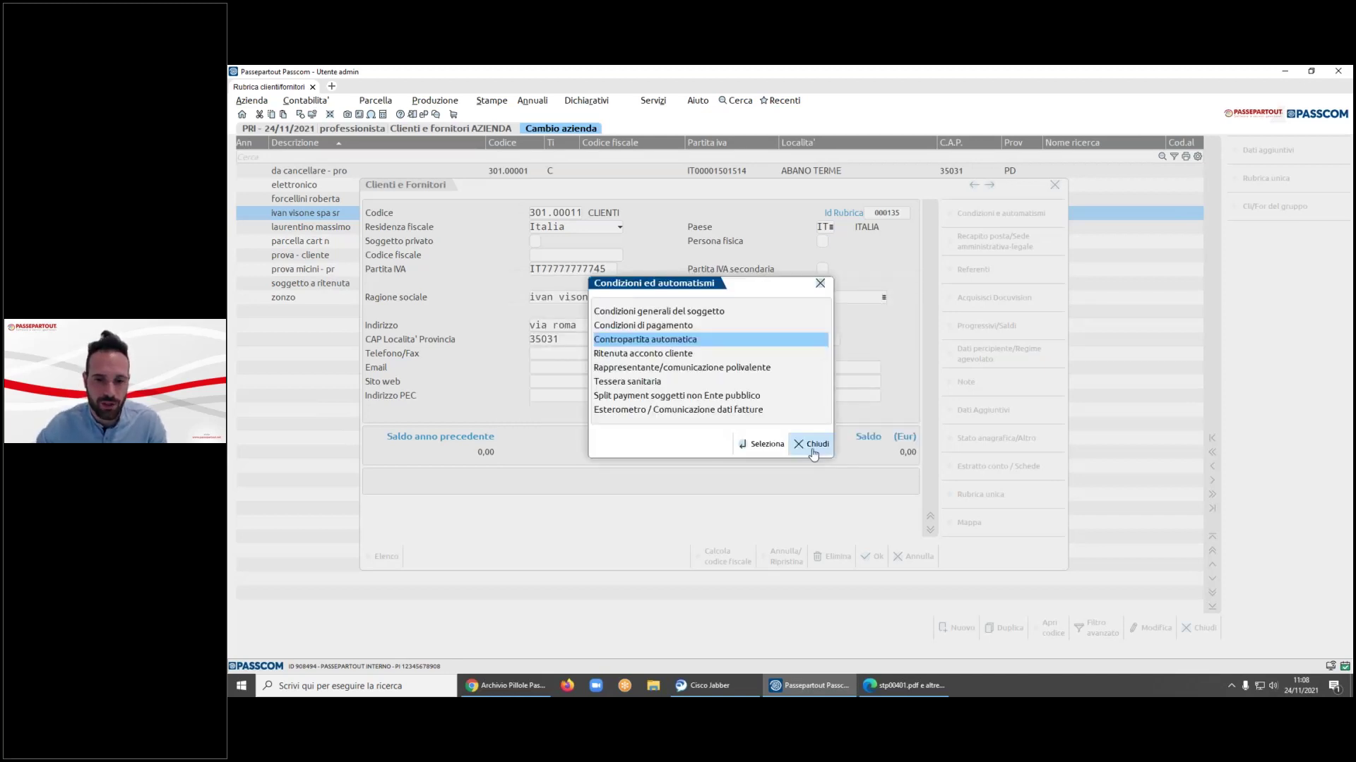
left_click(813, 445)
left_click(914, 557)
left_click(377, 102)
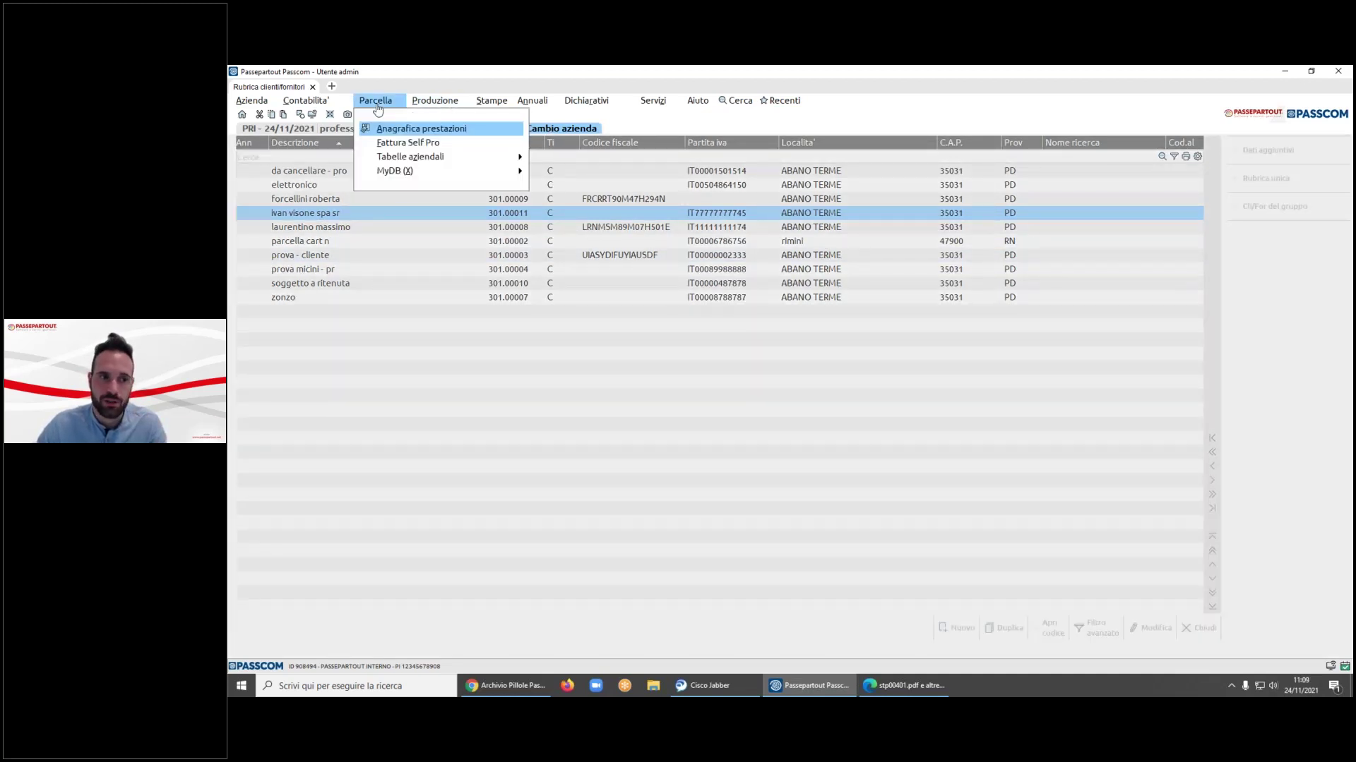
- Check the consulenza service's accounting conditions, revenue account 901.00001, then close the services register
left_click(422, 128)
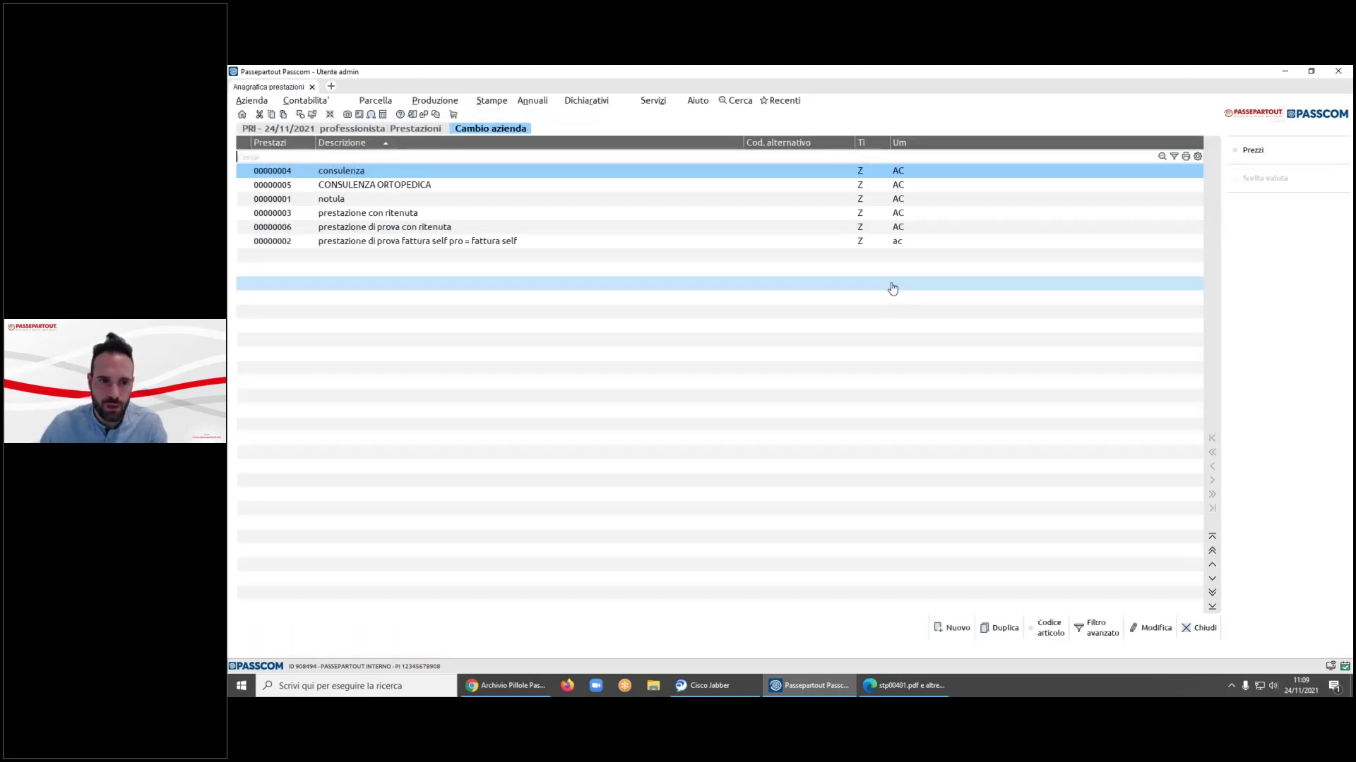
double_click(892, 256)
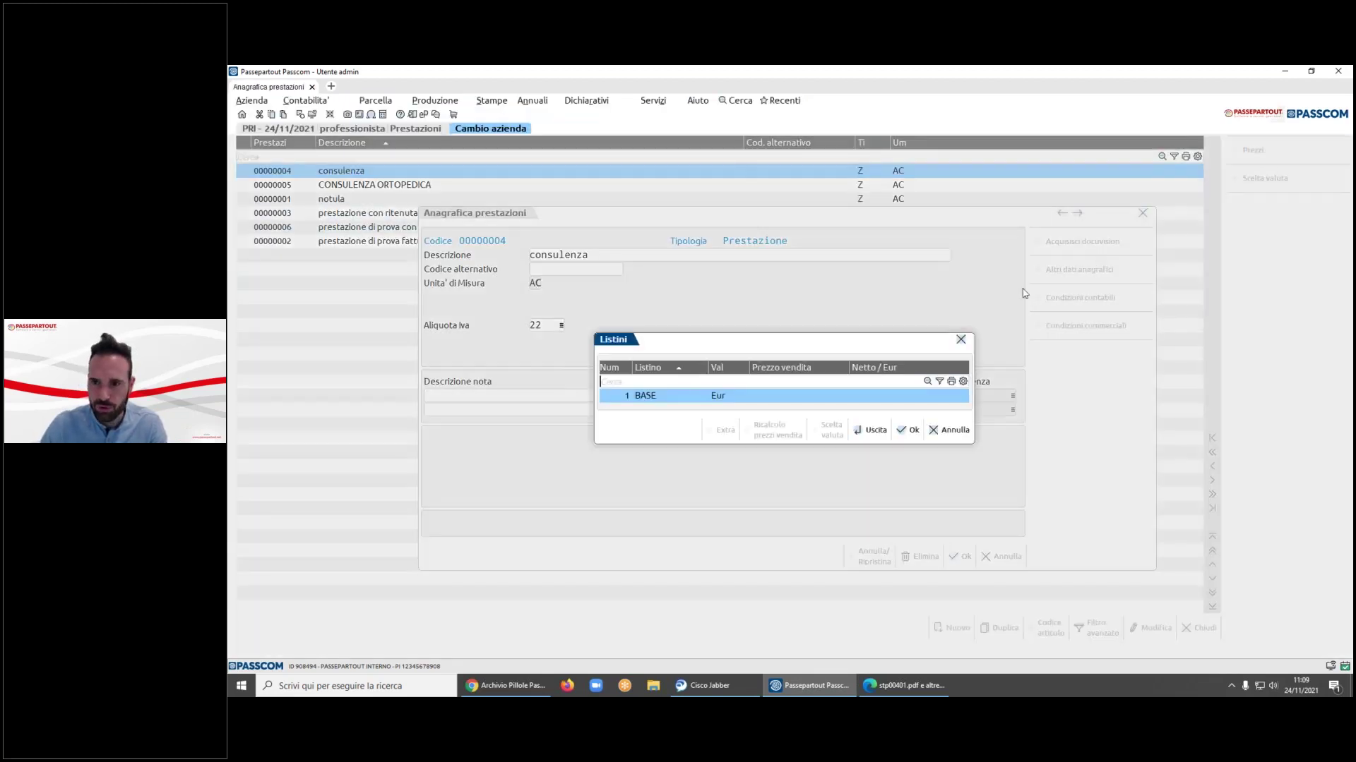
left_click(911, 427)
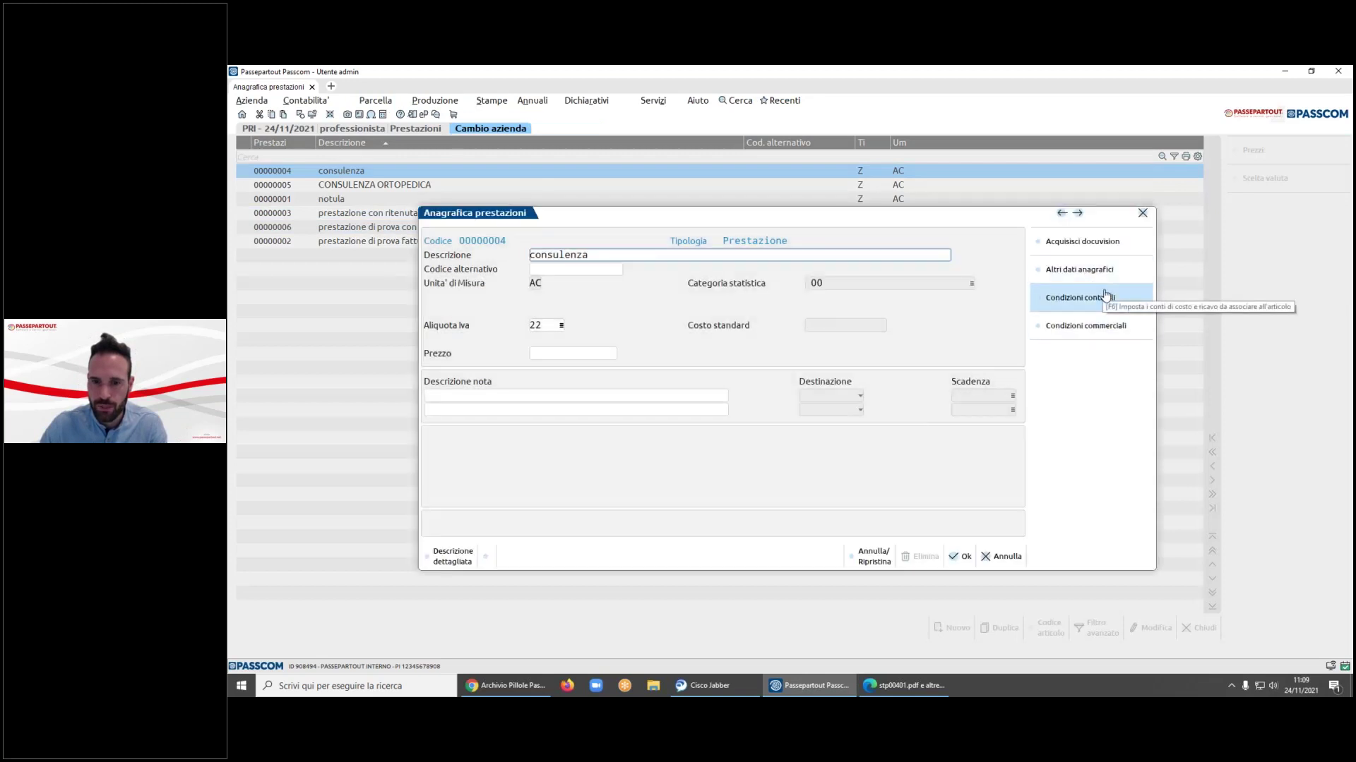
left_click(1112, 306)
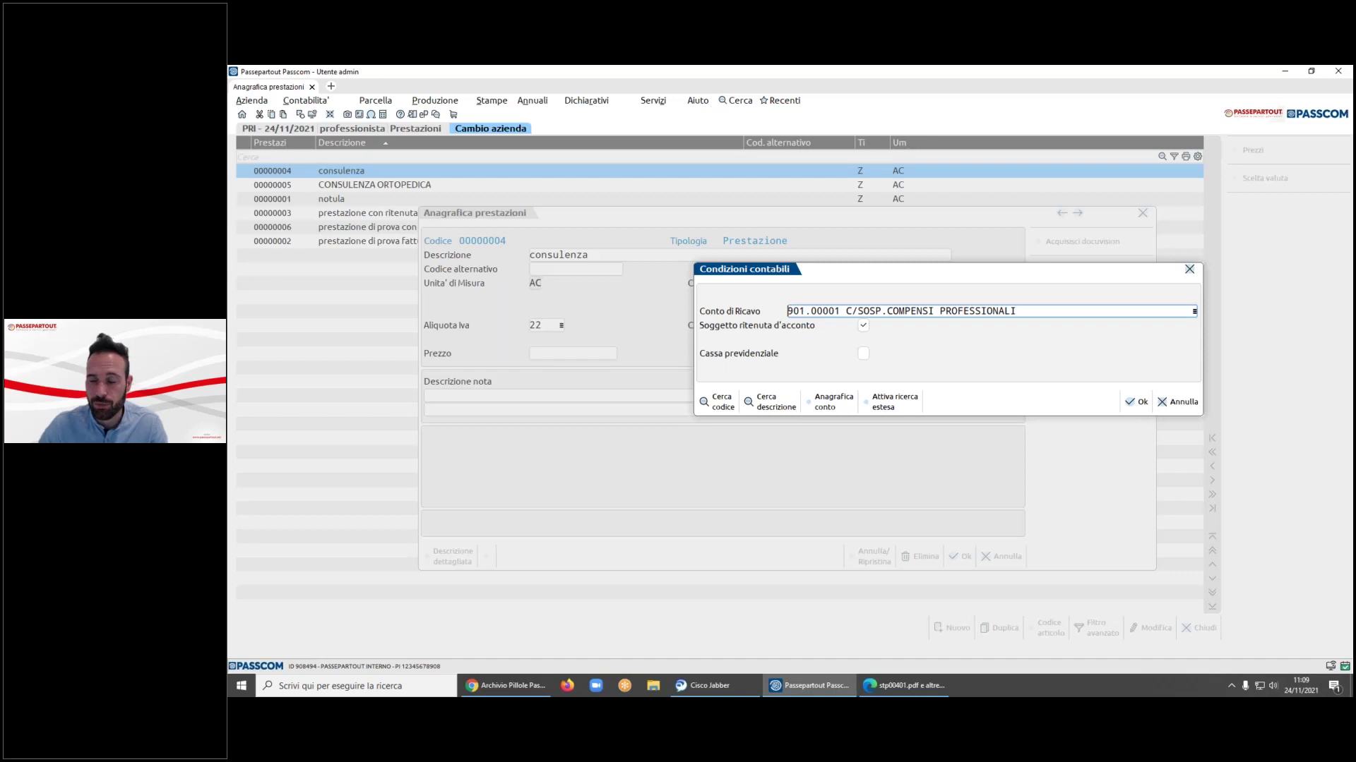
key("Escape")
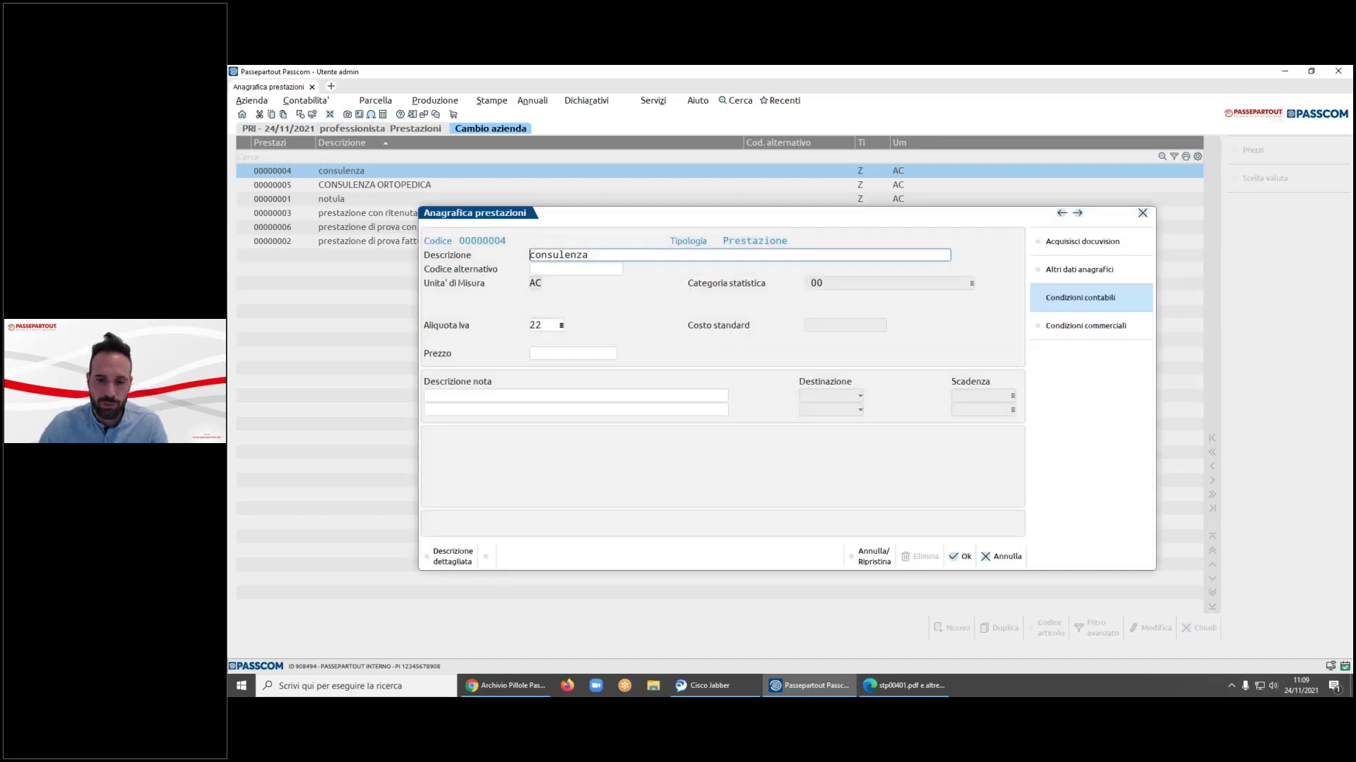
key("Escape")
key("Escape")
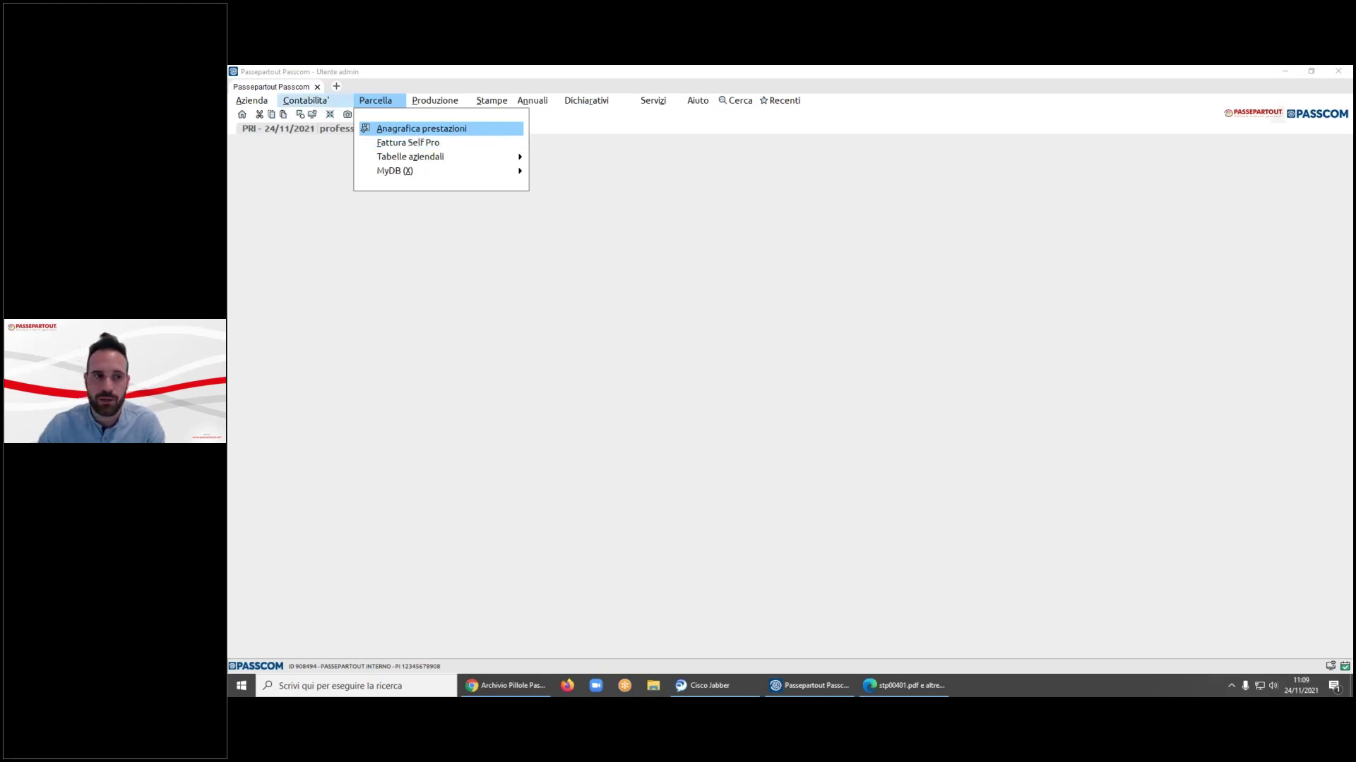
- Open invoice FT 1/12 in Fattura Self Pro and switch its payment to BONIFICO
left_click(410, 144)
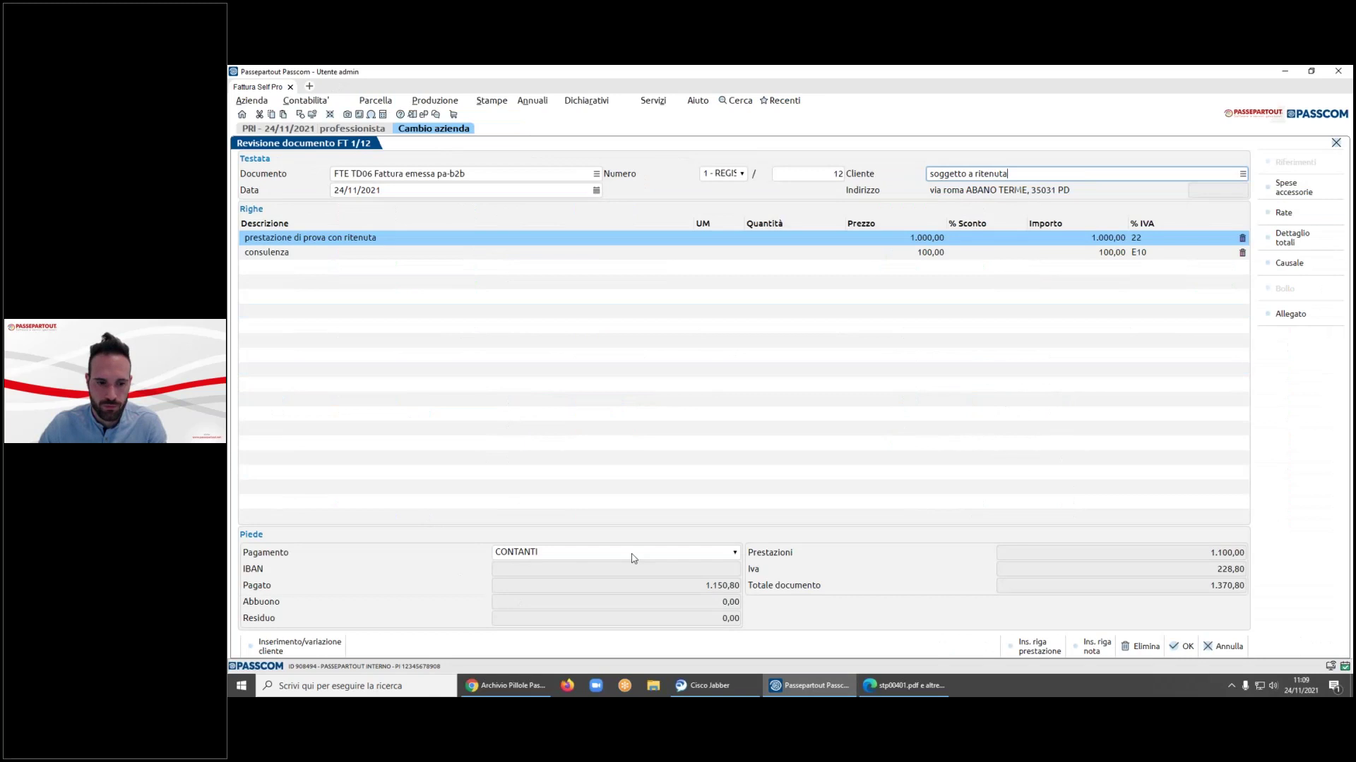
left_click(633, 555)
left_click(515, 337)
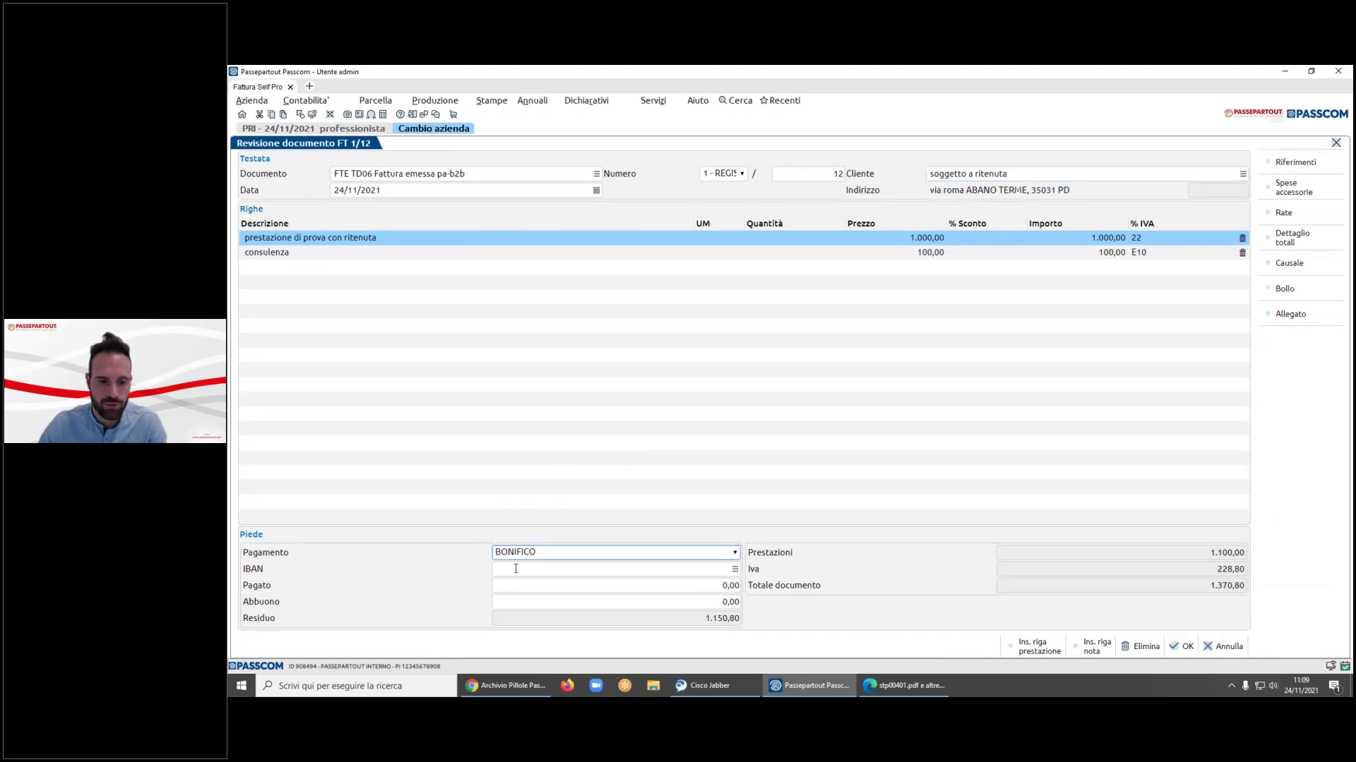
- Try adding a new bank for the IBAN, cancel it, and discard the invoice changes
left_click(735, 569)
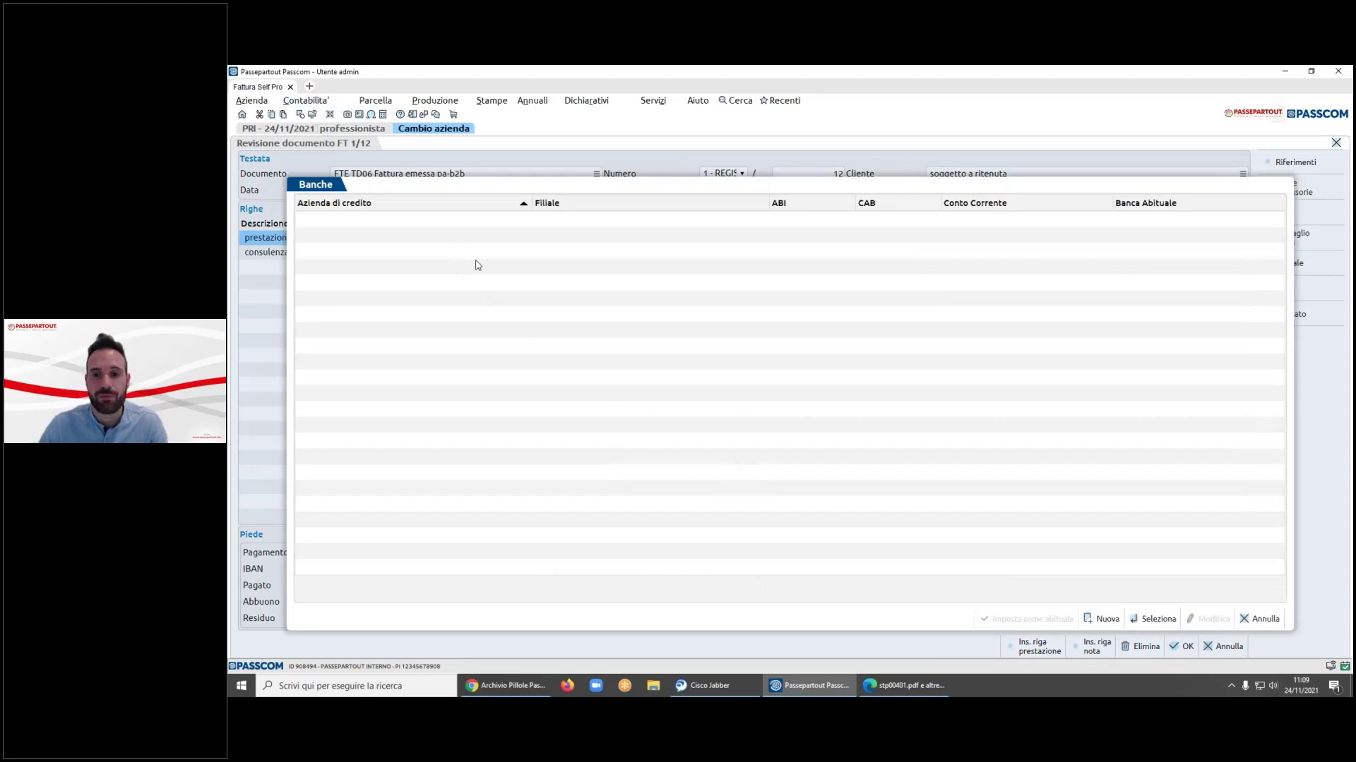
left_click(1100, 619)
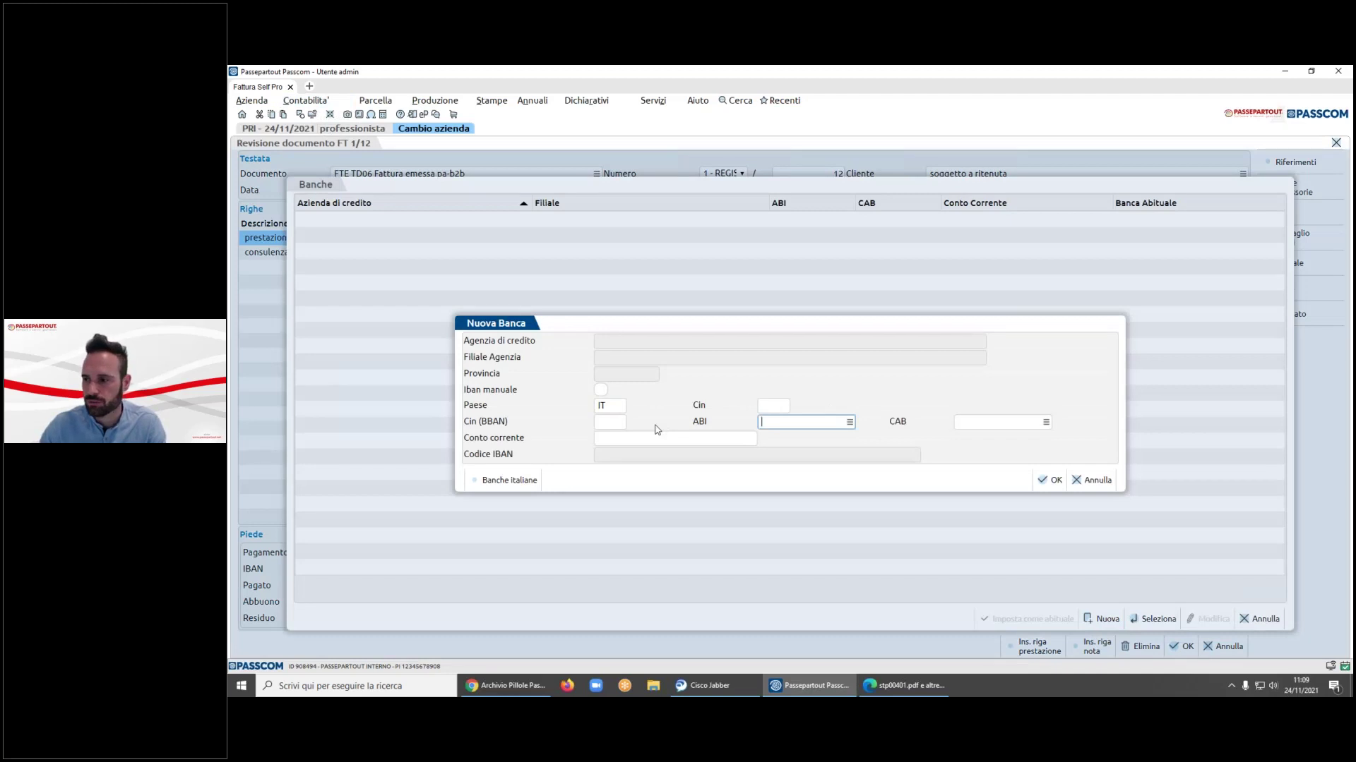
left_click(1096, 480)
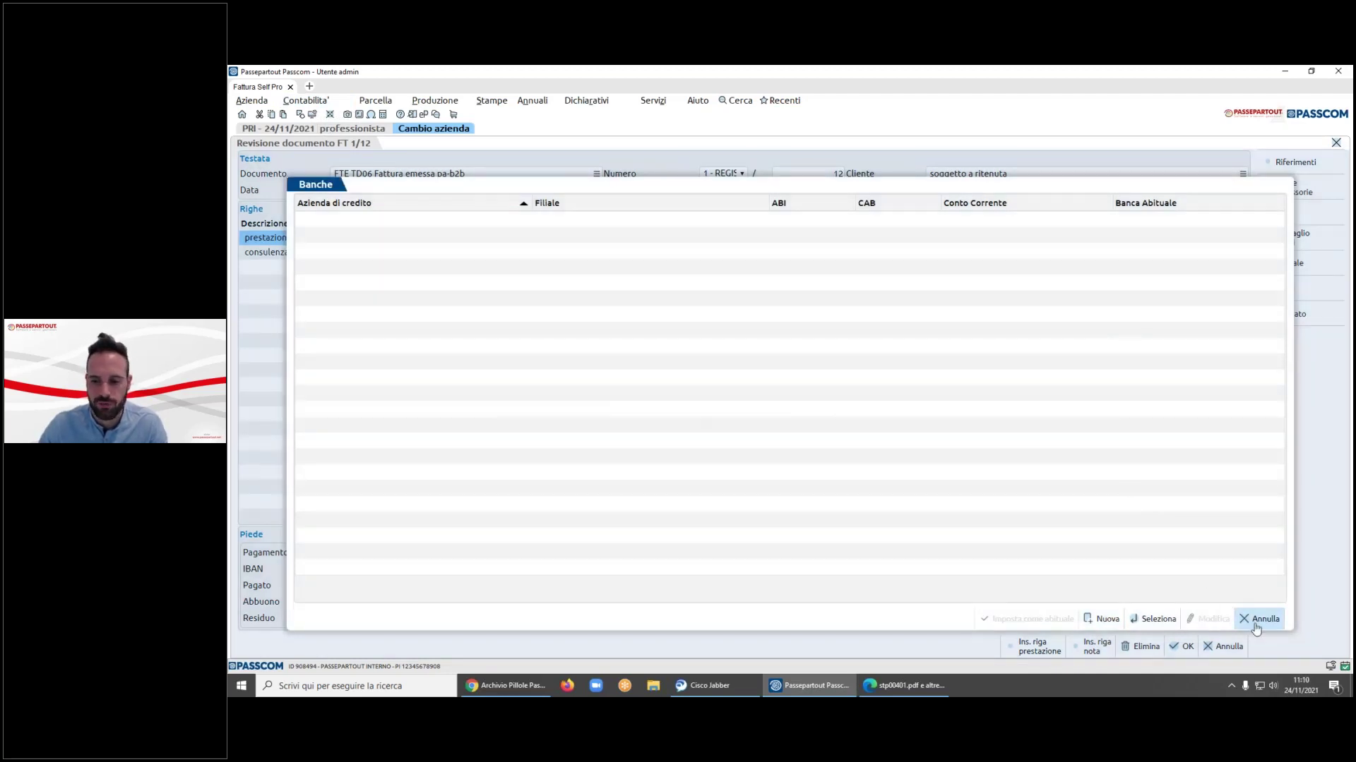
left_click(1260, 620)
left_click(1233, 644)
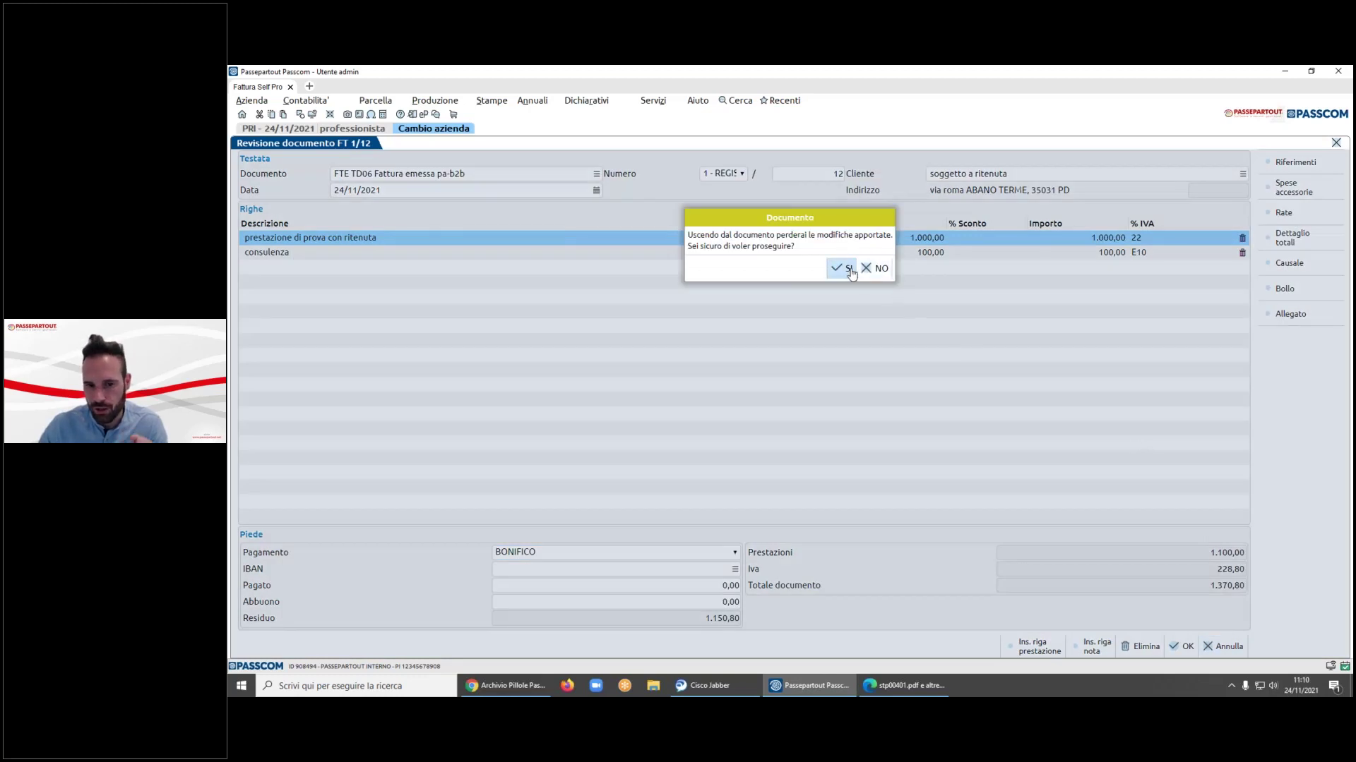
left_click(844, 268)
left_click(329, 98)
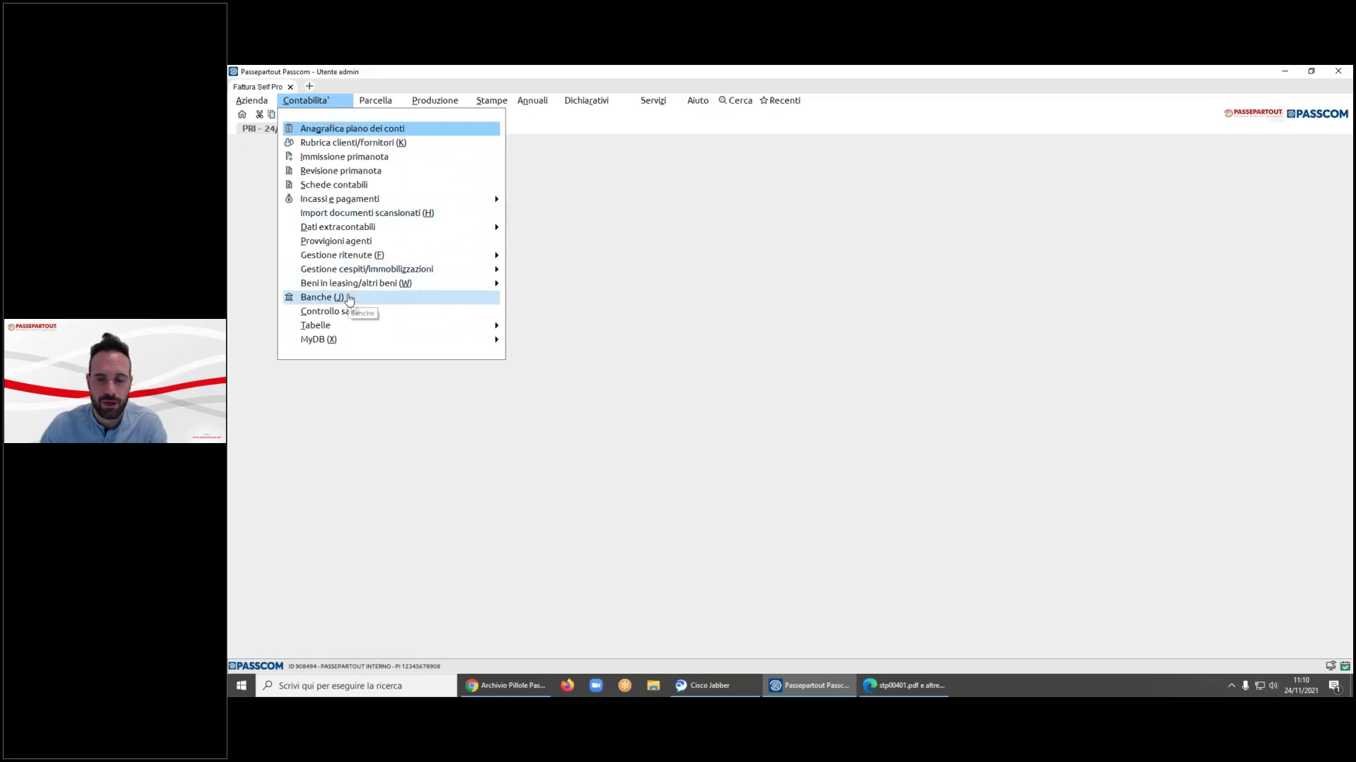
- Return to the Fattura Self Pro document list, where FT 1/12 still awaits transmission
left_click(395, 300)
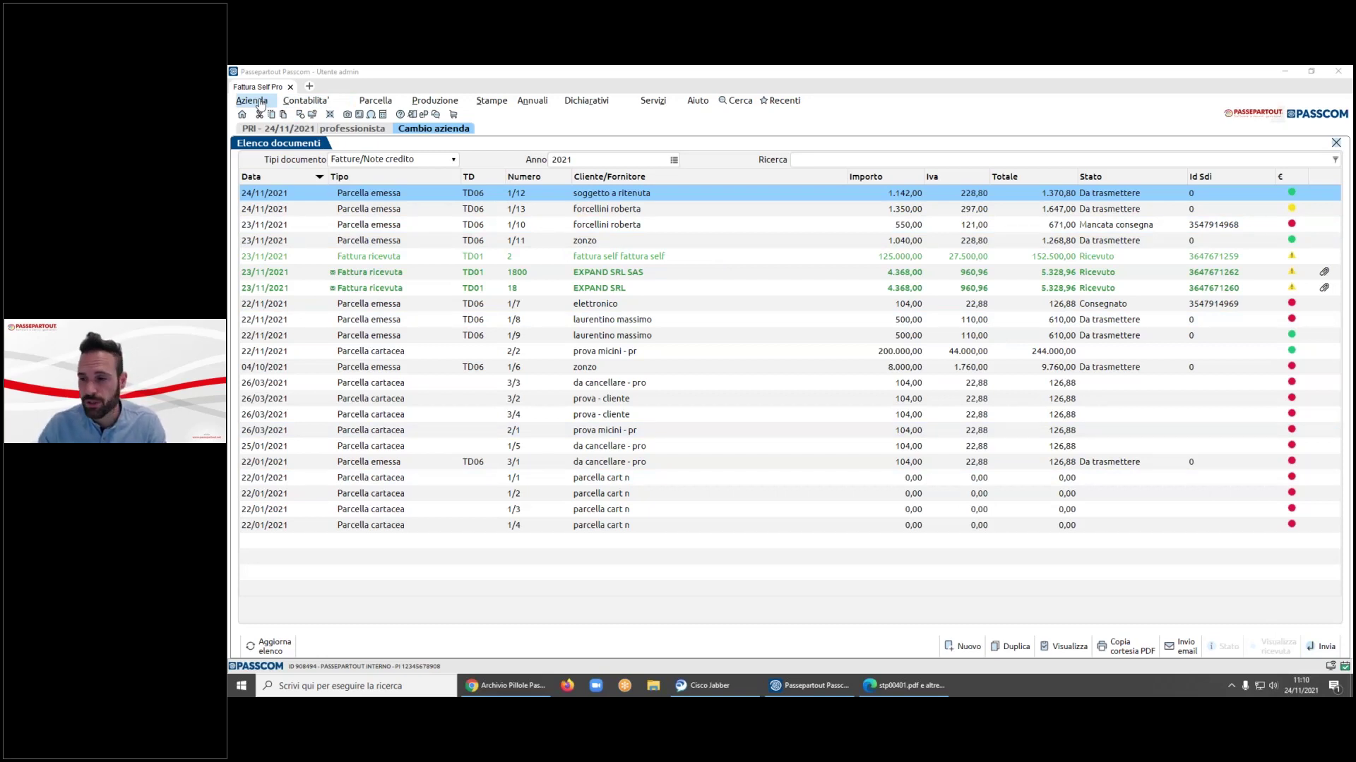
left_click(260, 103)
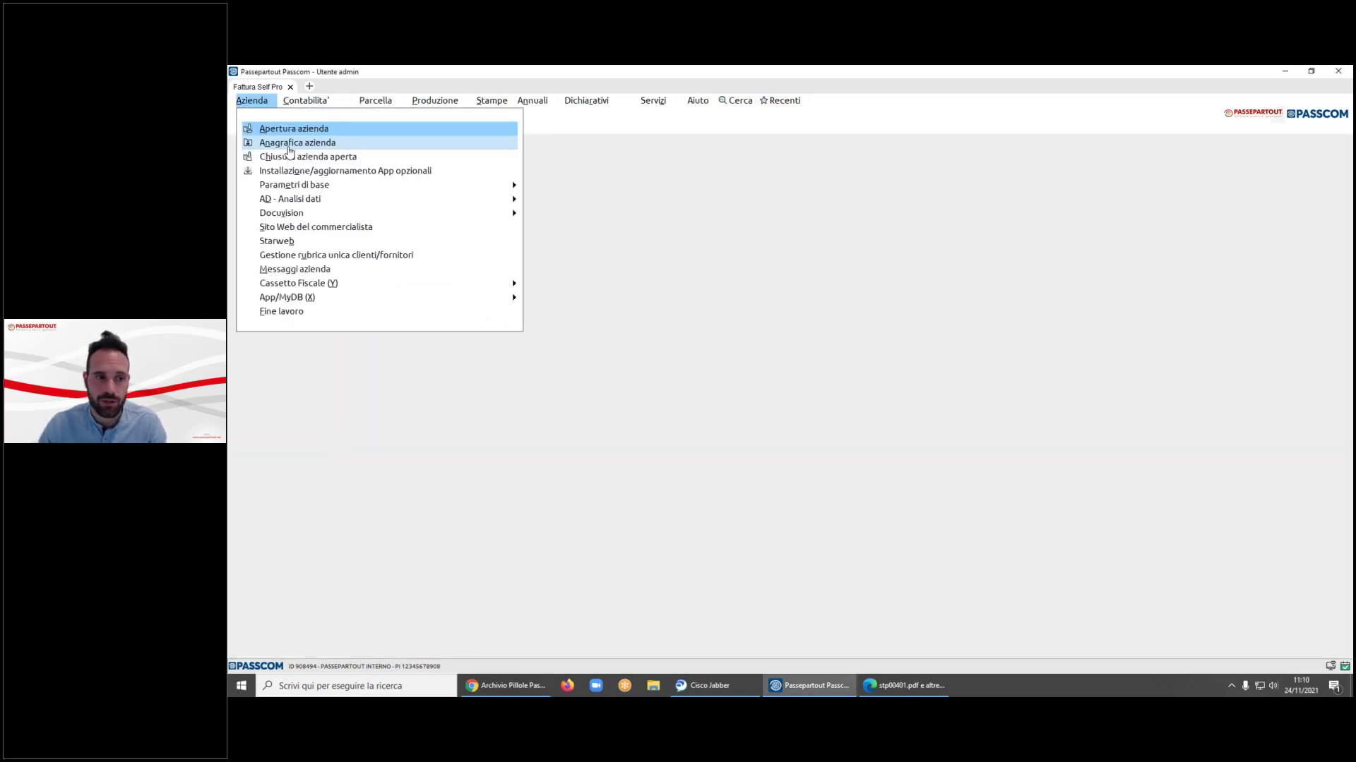
- Open the PRI company record's electronic invoicing settings, dismissing the PassHub warning
left_click(267, 157)
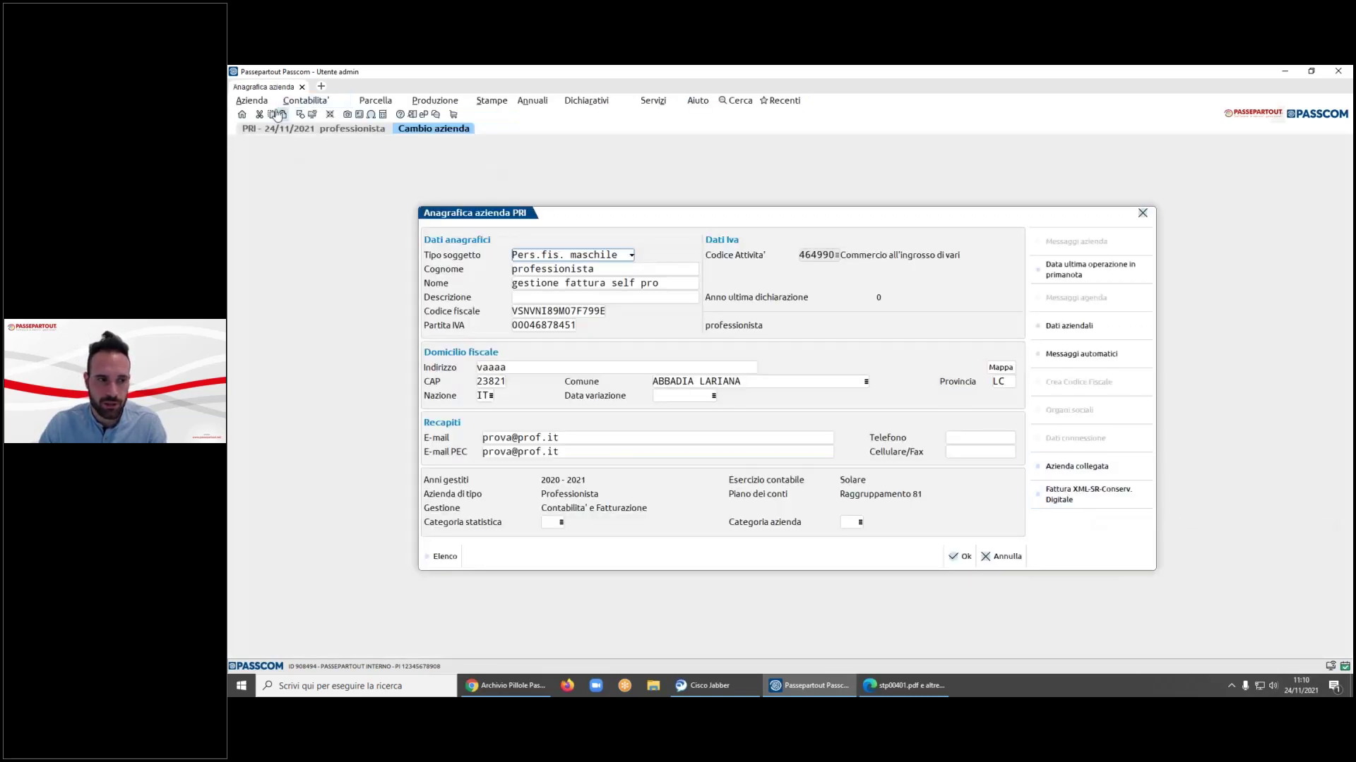
left_click(261, 103)
left_click(260, 103)
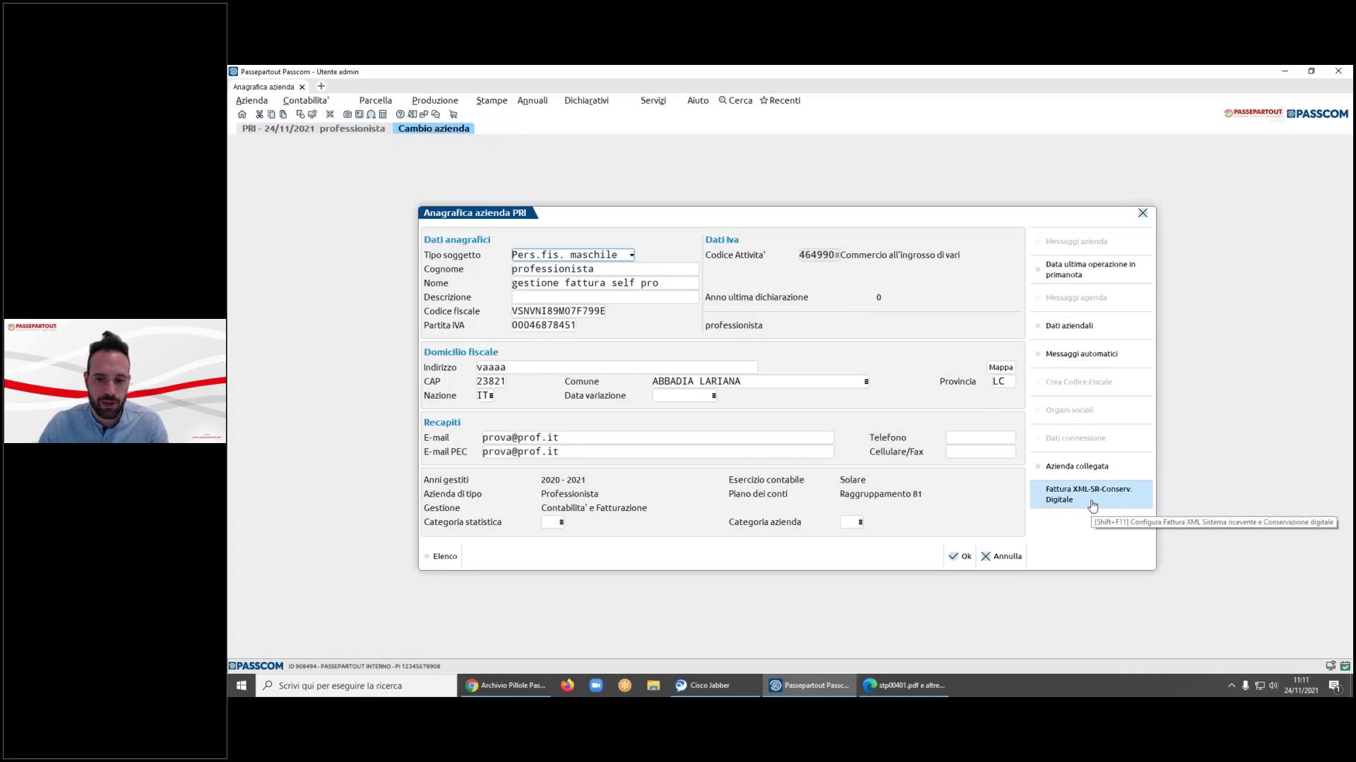
left_click(1092, 506)
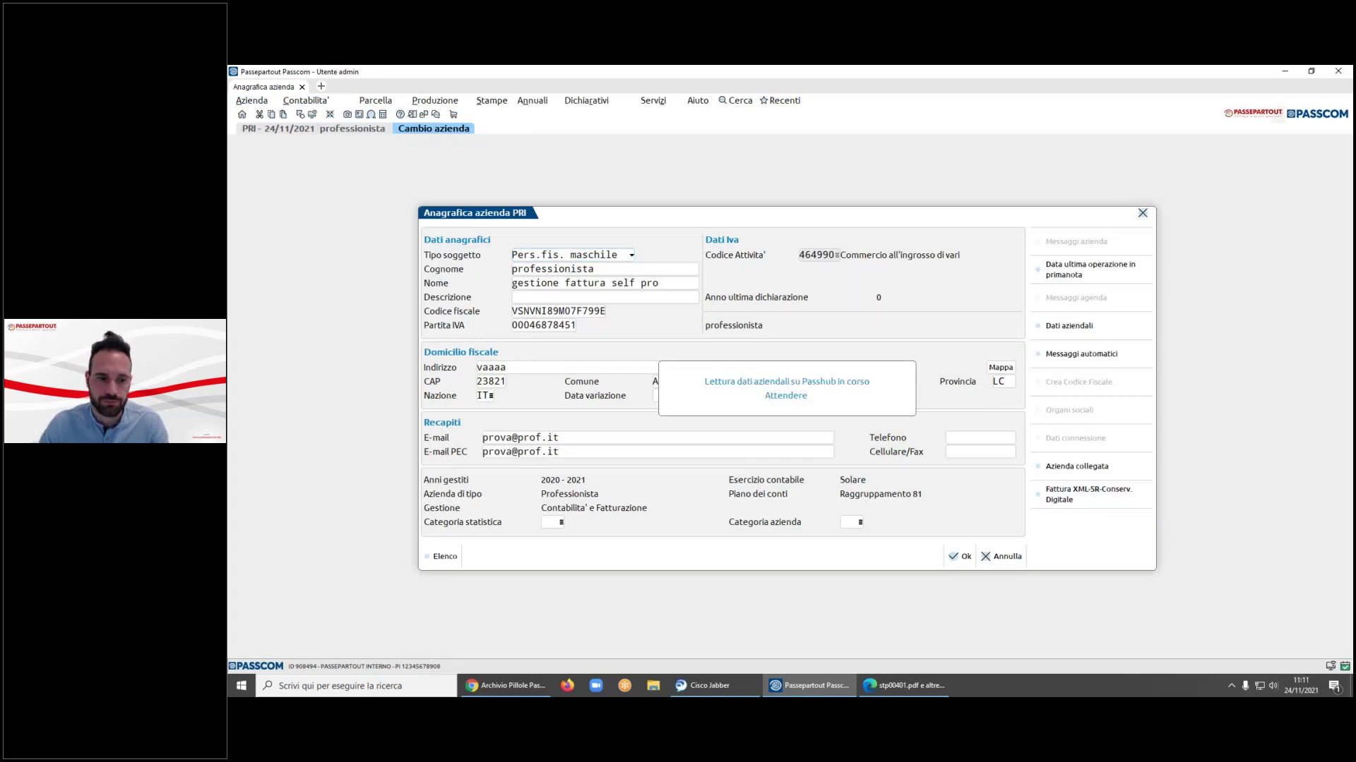
left_click(1056, 416)
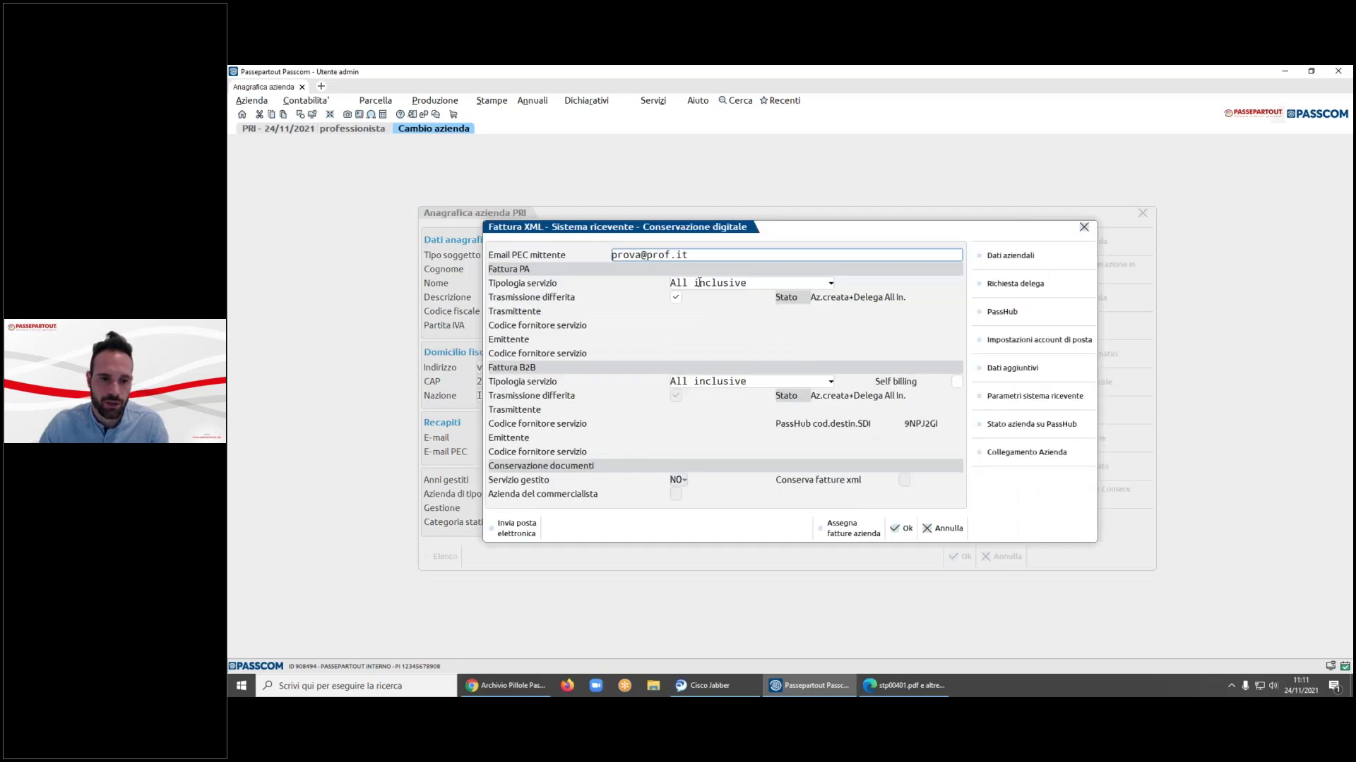
- Set PA and B2B service types to 'Firma e invio/ricezione SDI', then exit without saving
left_click(831, 283)
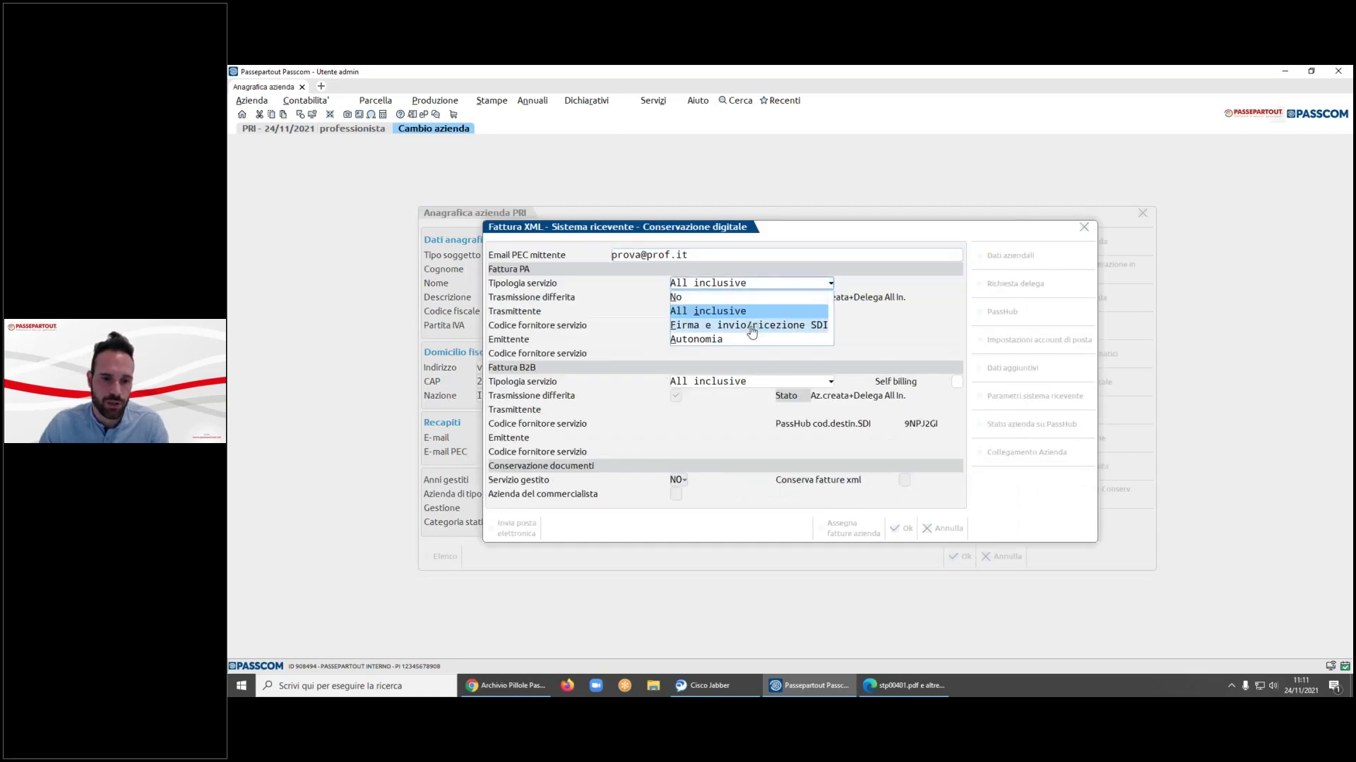
left_click(750, 327)
left_click(831, 382)
left_click(750, 425)
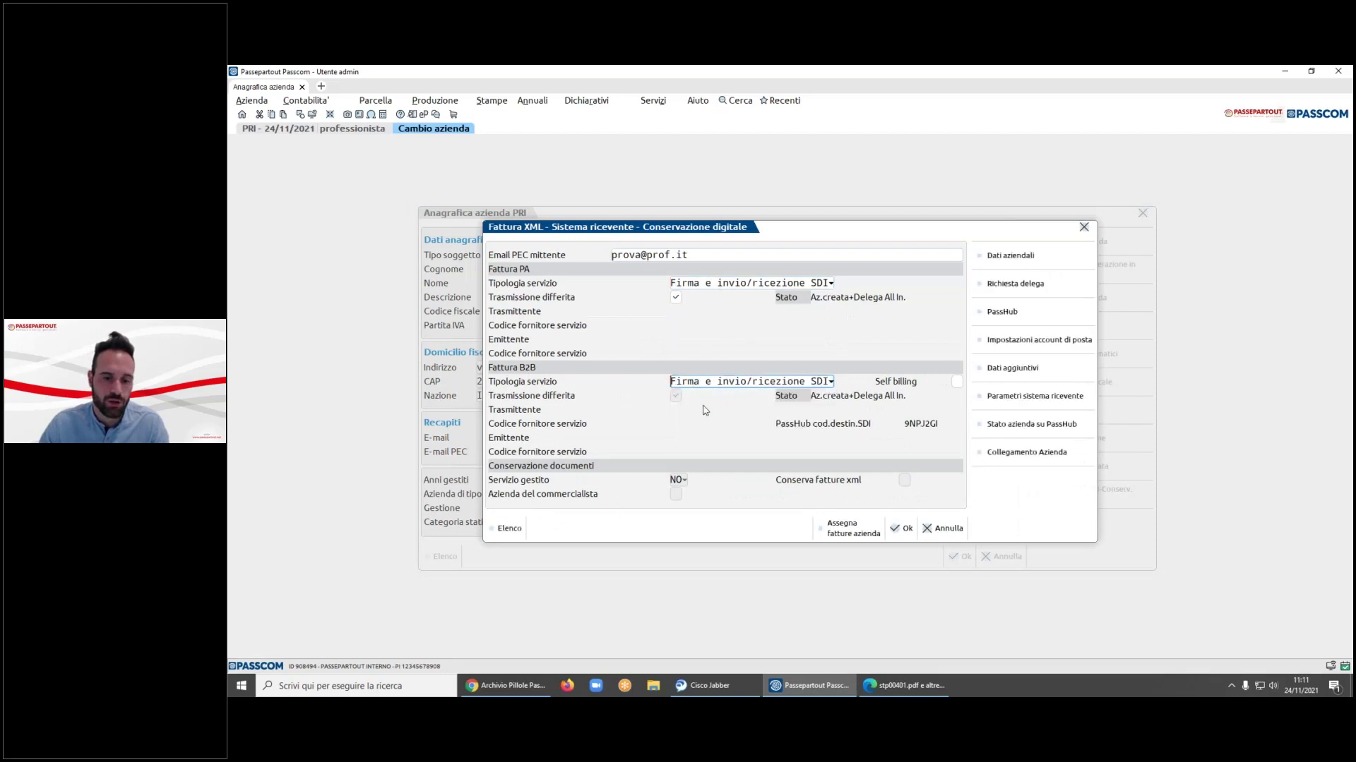
left_click(765, 382)
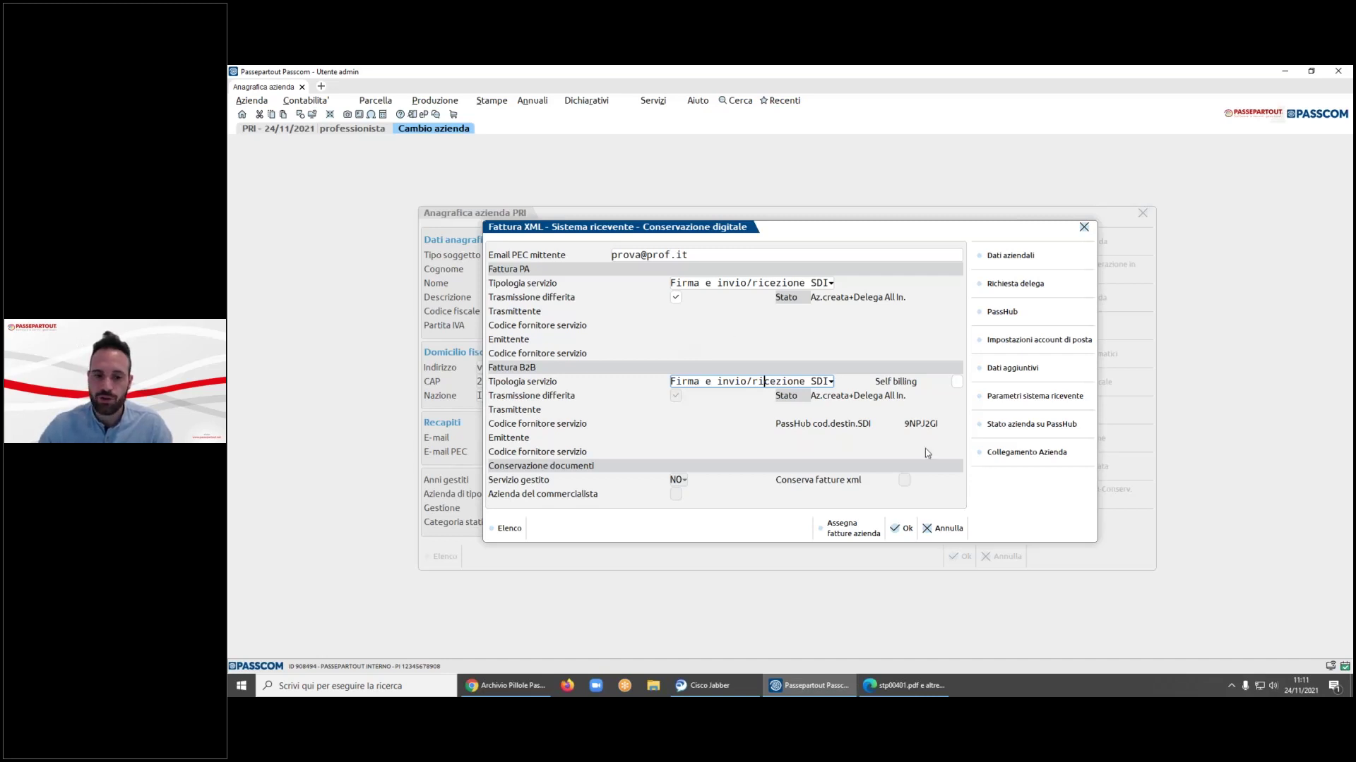
left_click(947, 530)
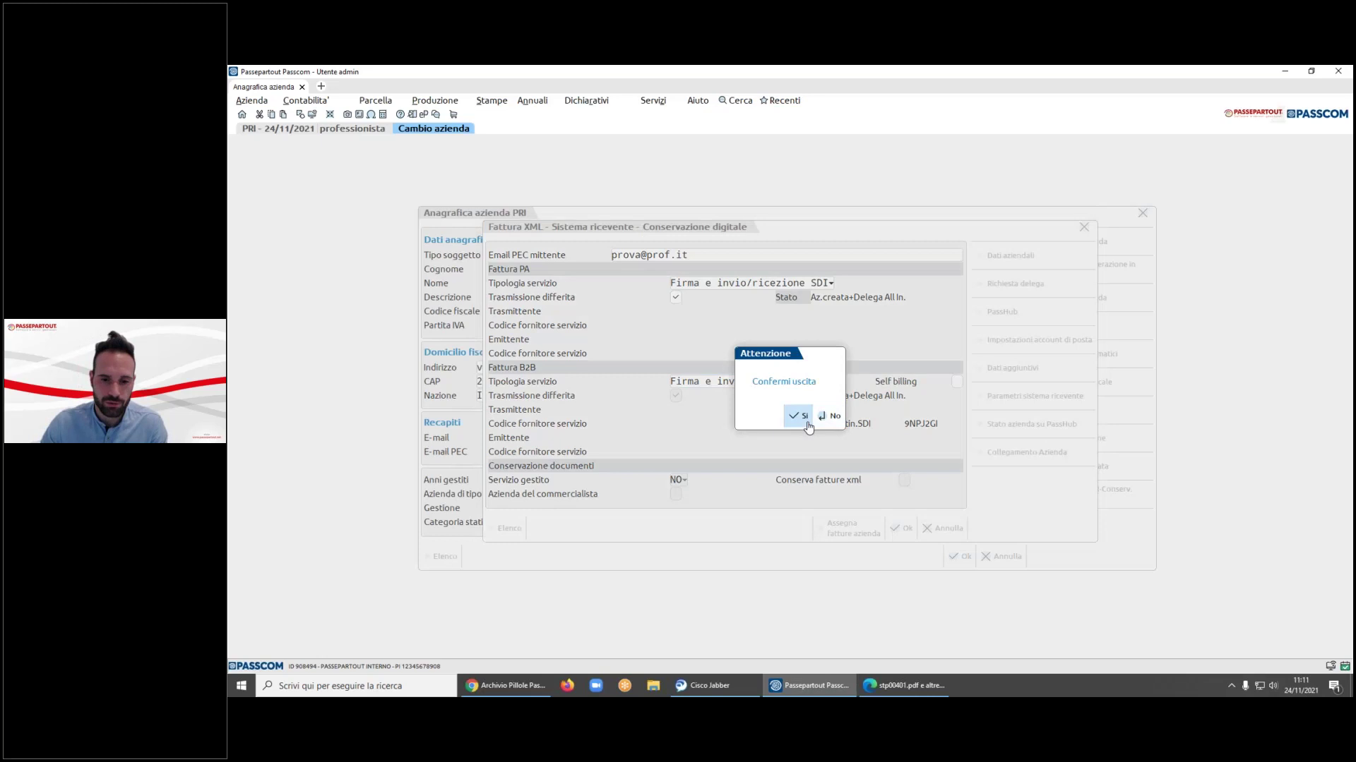
left_click(798, 416)
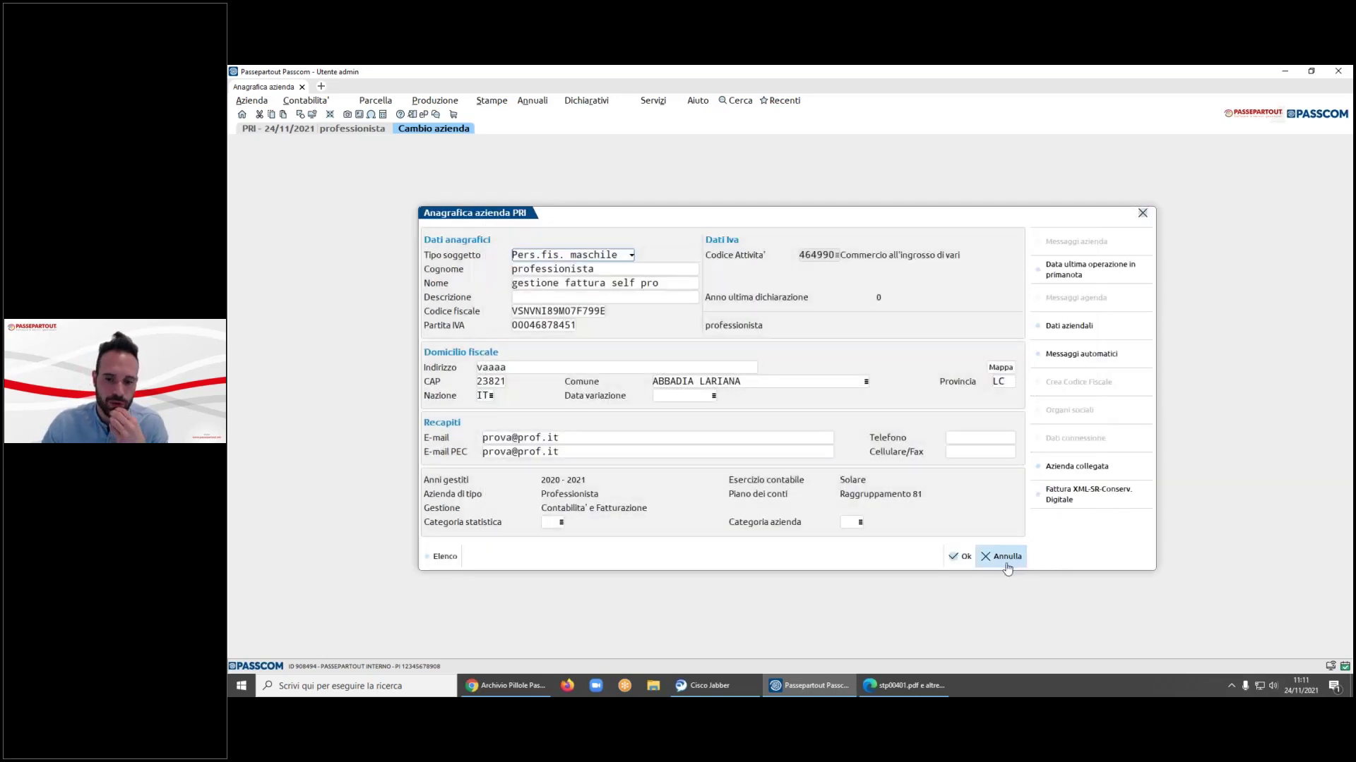
left_click(1003, 557)
- Confirm closing the PRI company record without saving its changes
left_click(845, 417)
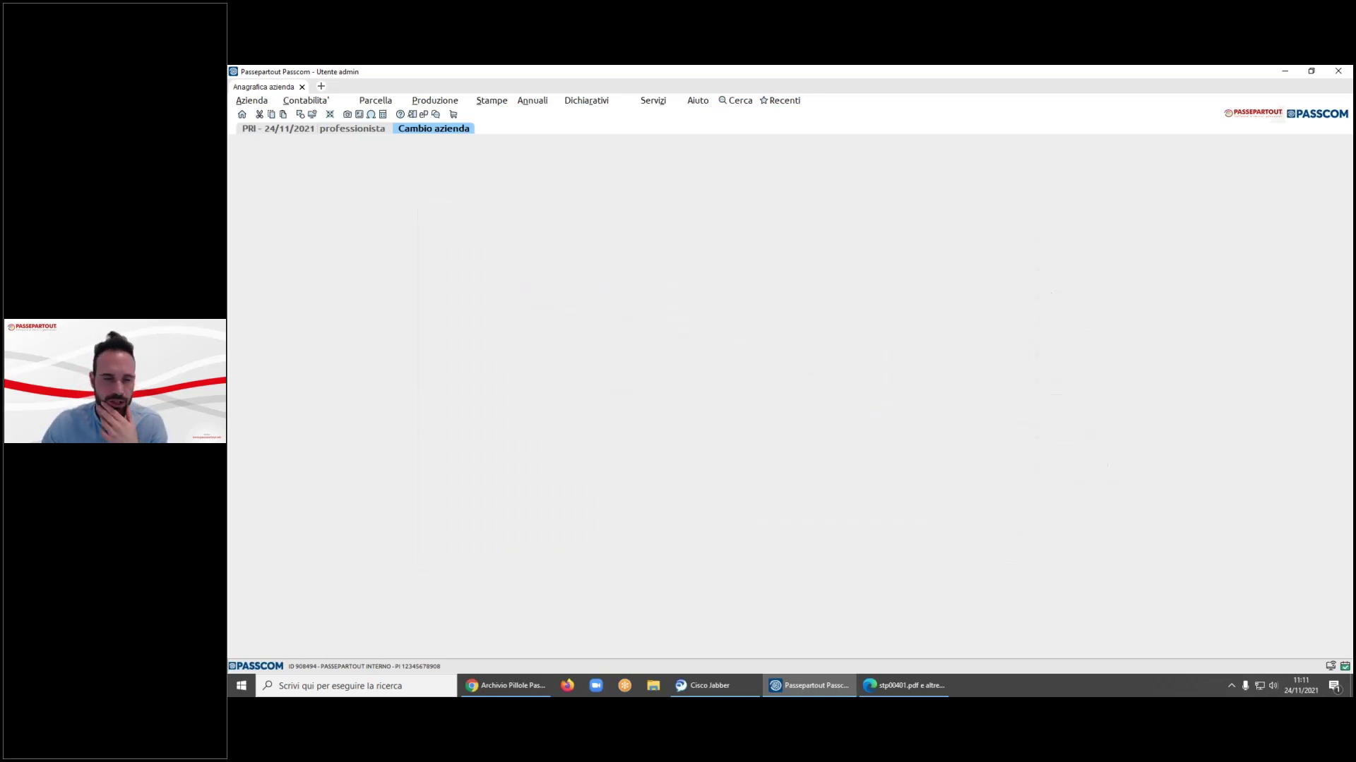
key("alt+a")
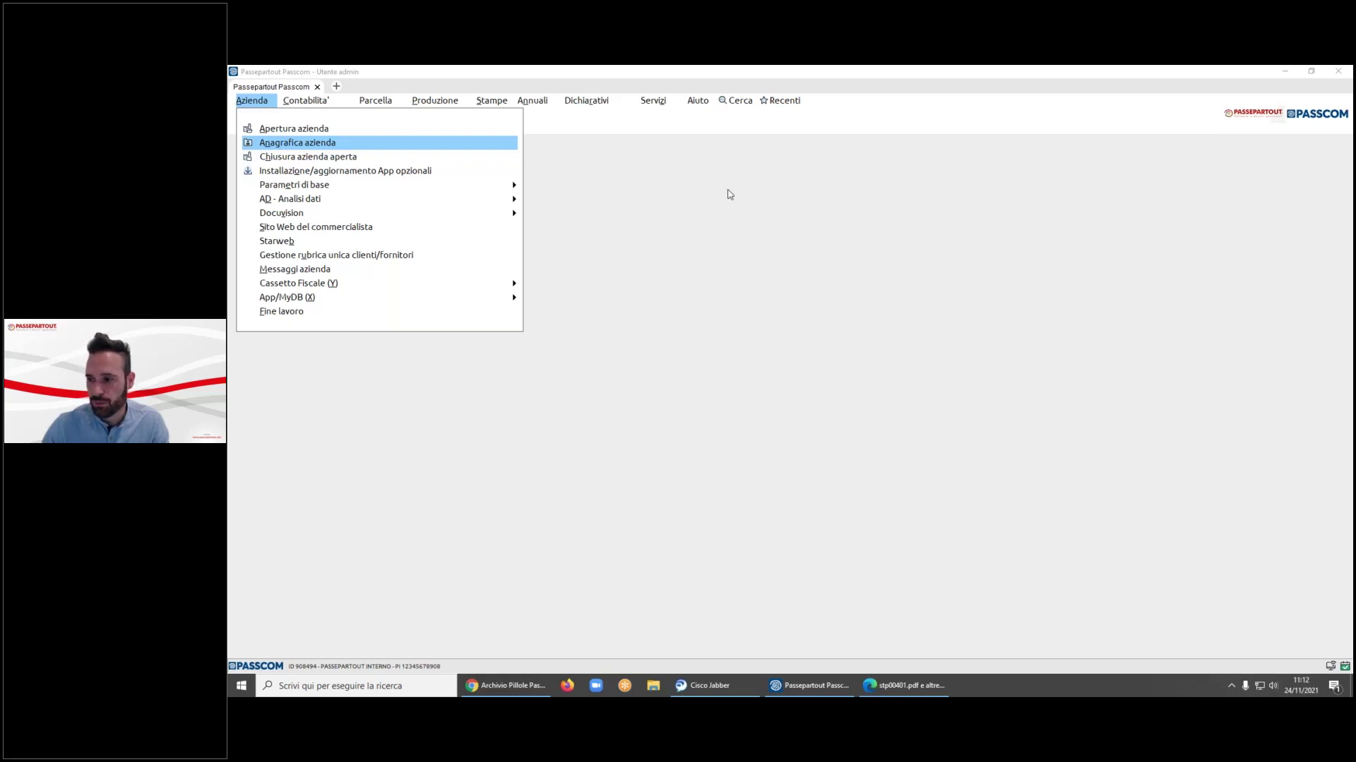
- Open the Parcella Fattura Self Pro document list and sort it by Tipo
left_click(396, 104)
left_click(396, 104)
left_click(413, 127)
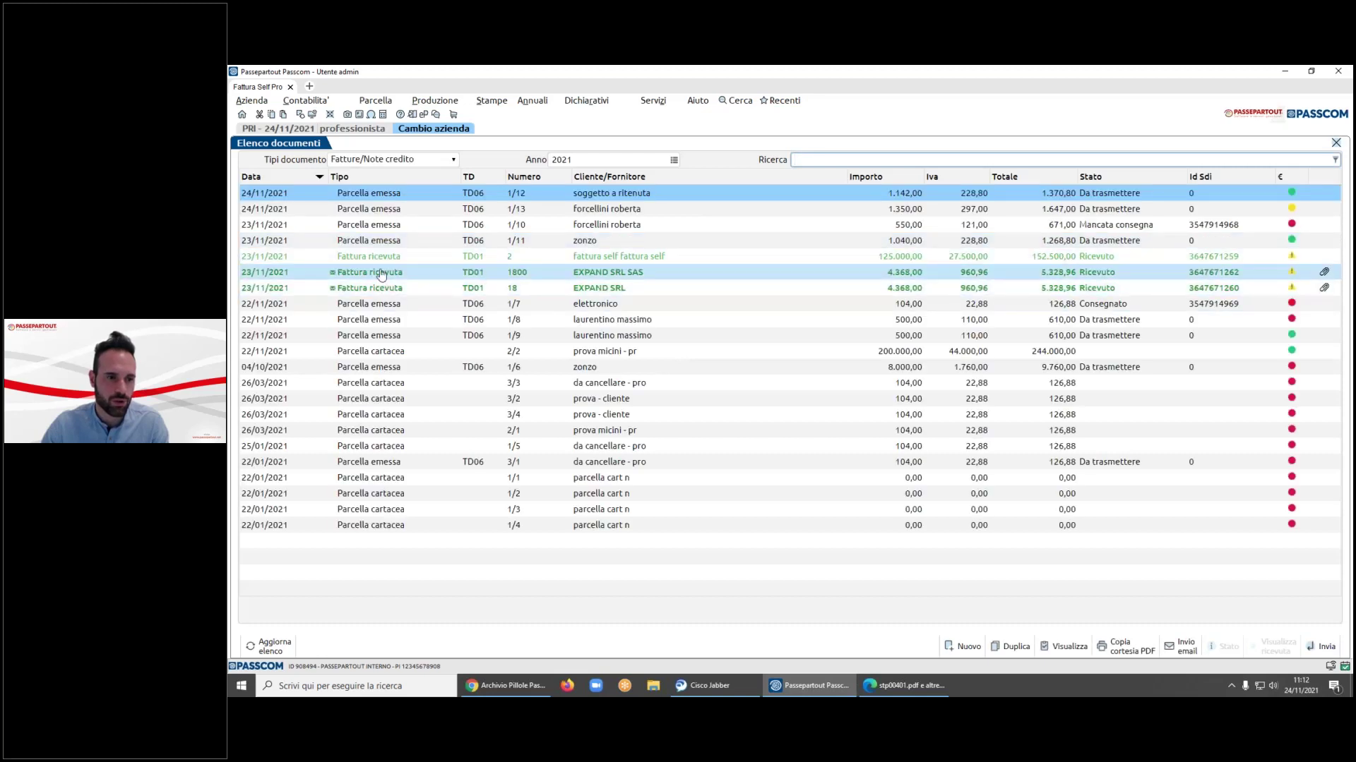
left_click(386, 177)
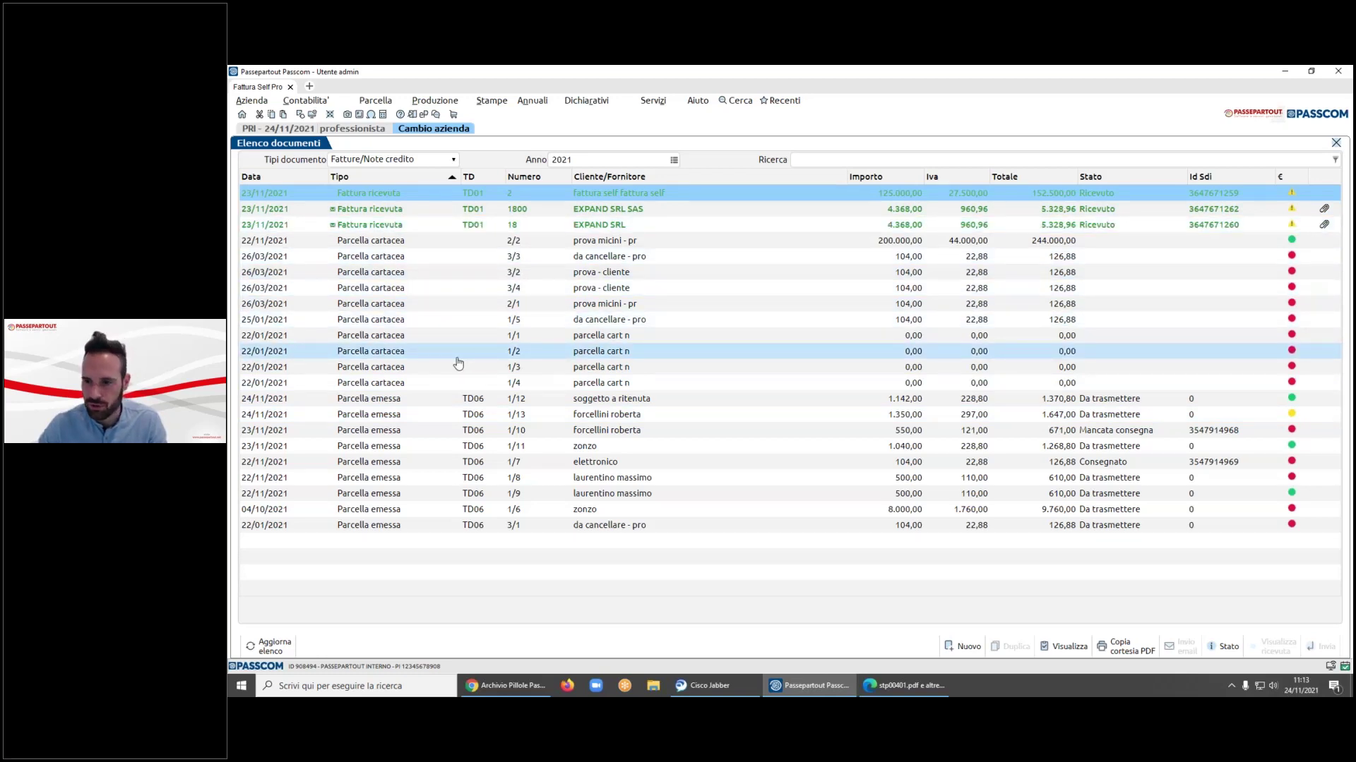
- Open invoice 2/2, check its Pagamento options, and cancel without changes
left_click(438, 319)
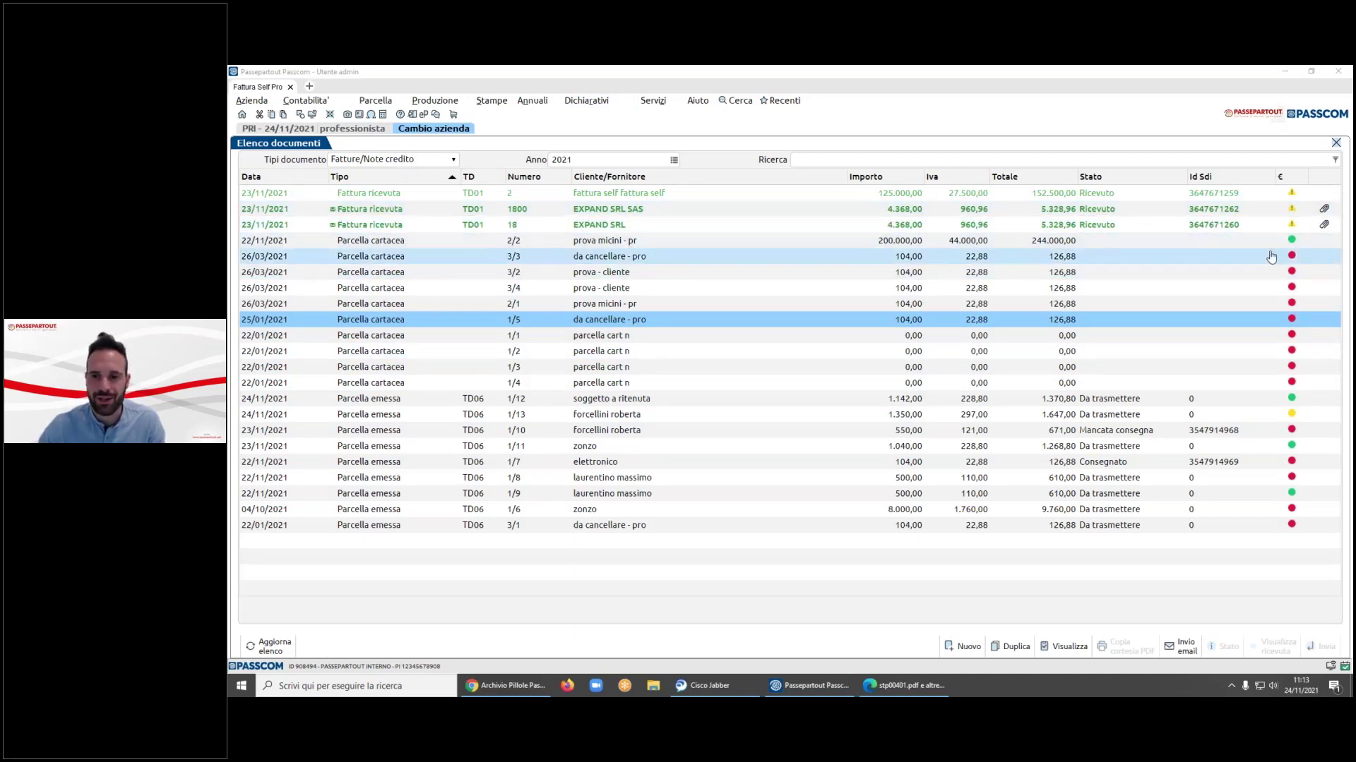
double_click(639, 241)
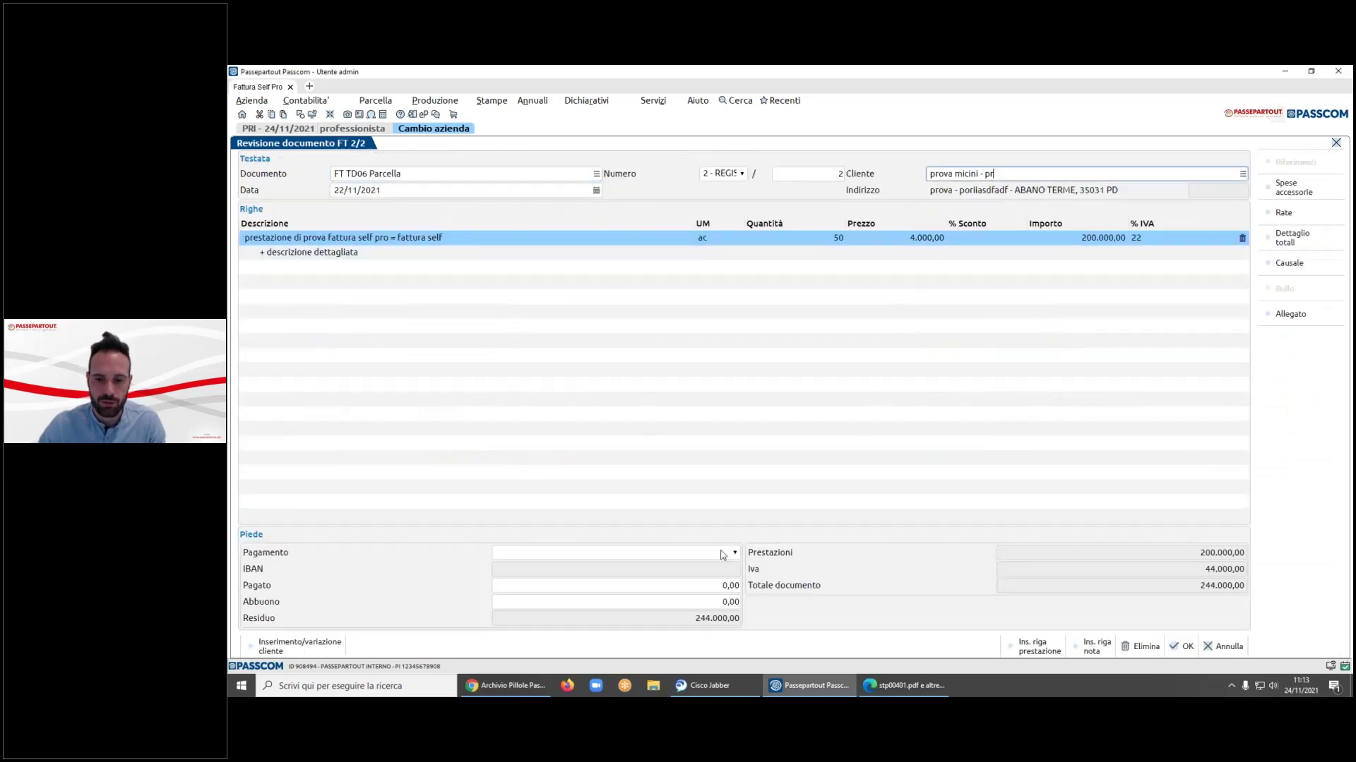
left_click(734, 553)
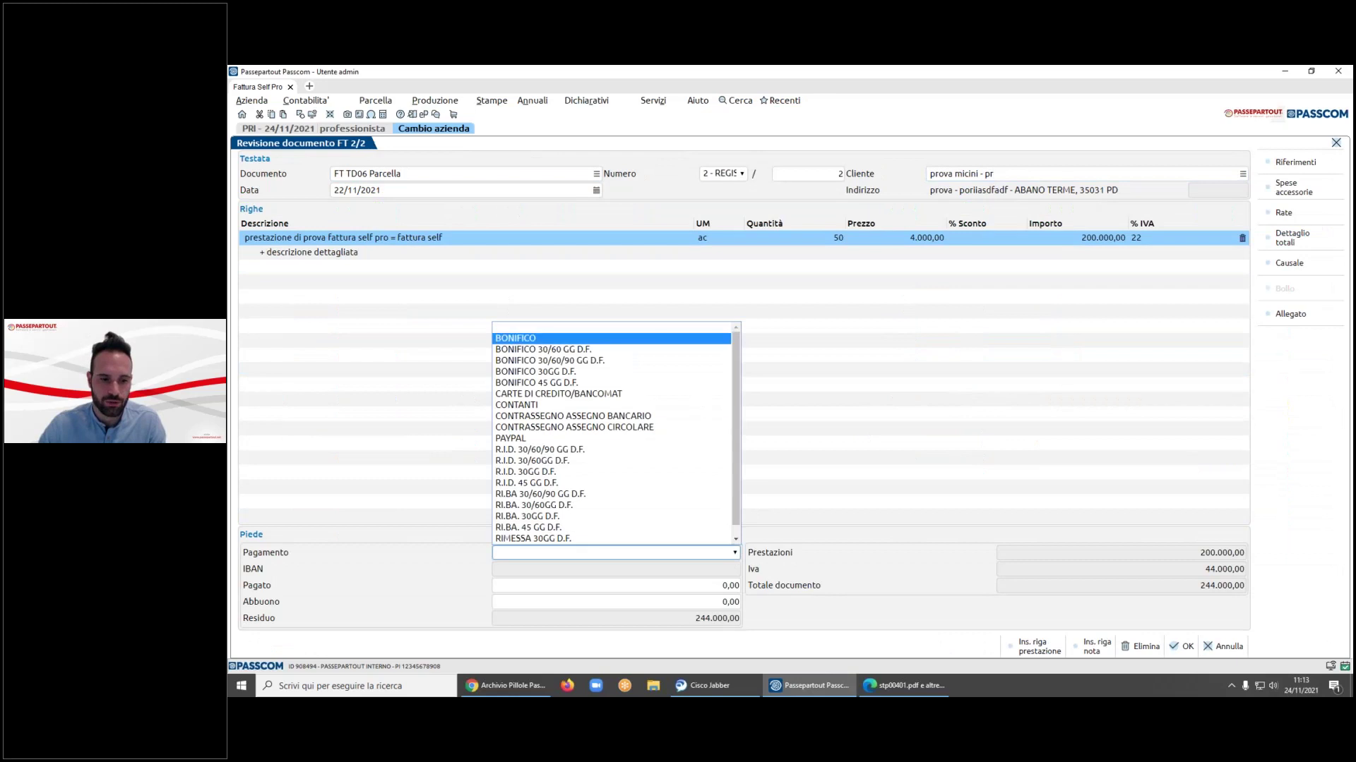
left_click(868, 408)
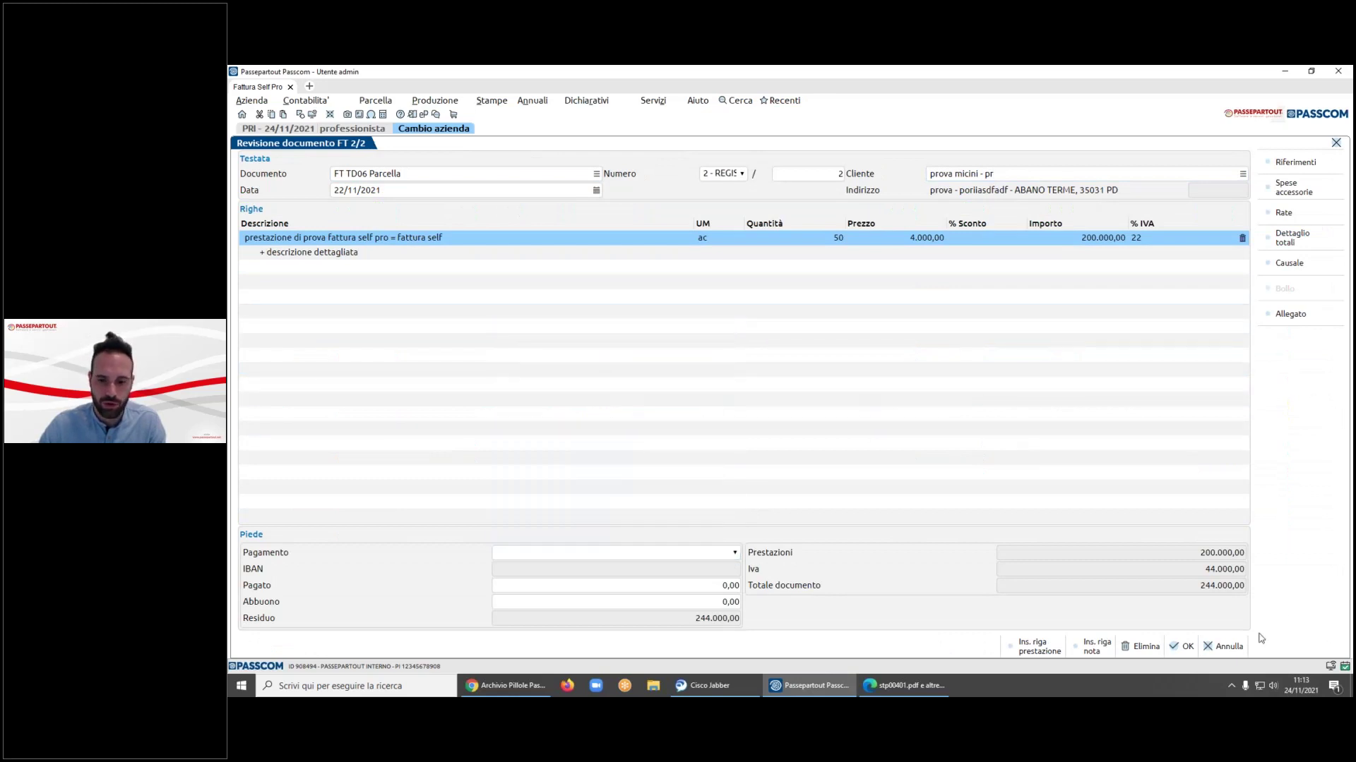
left_click(1225, 646)
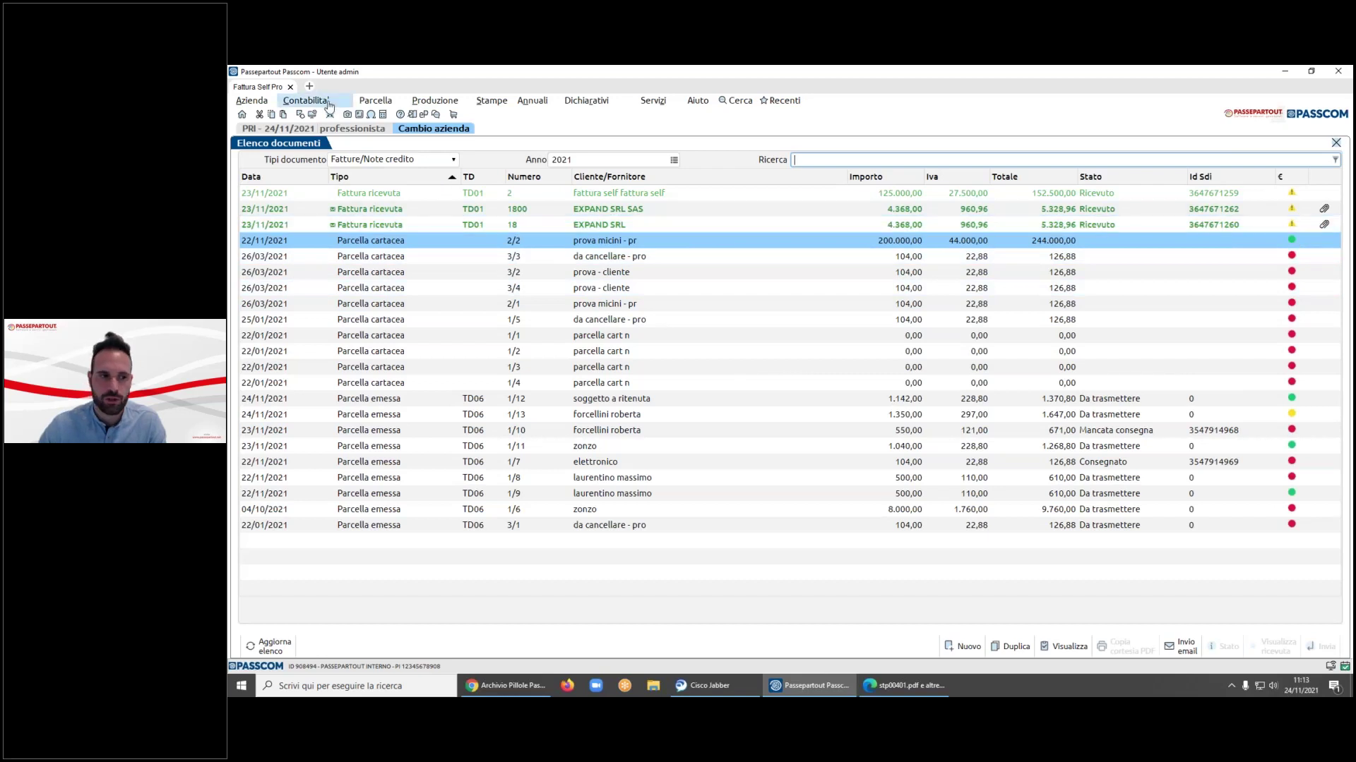
- Review the Revisione primanota entries, then close it to show Apertura azienda
left_click(305, 101)
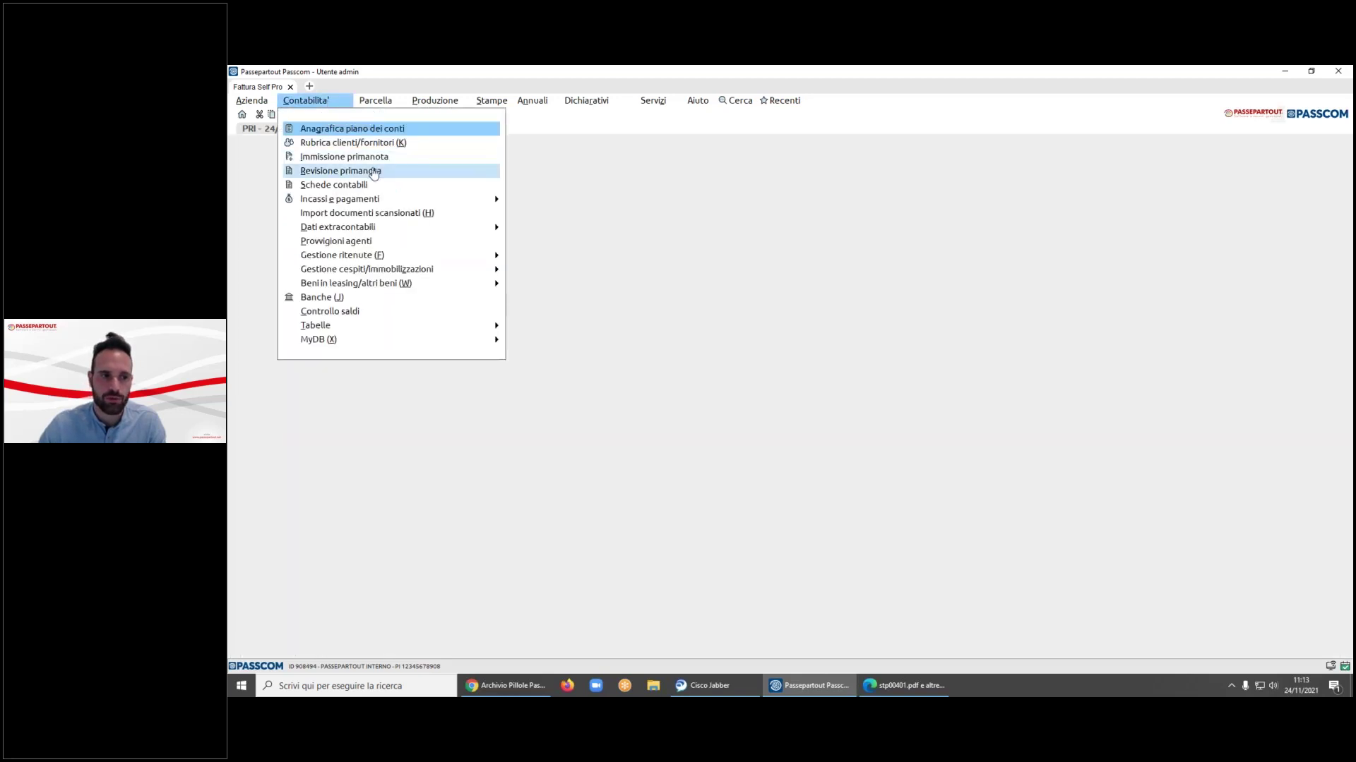
left_click(375, 171)
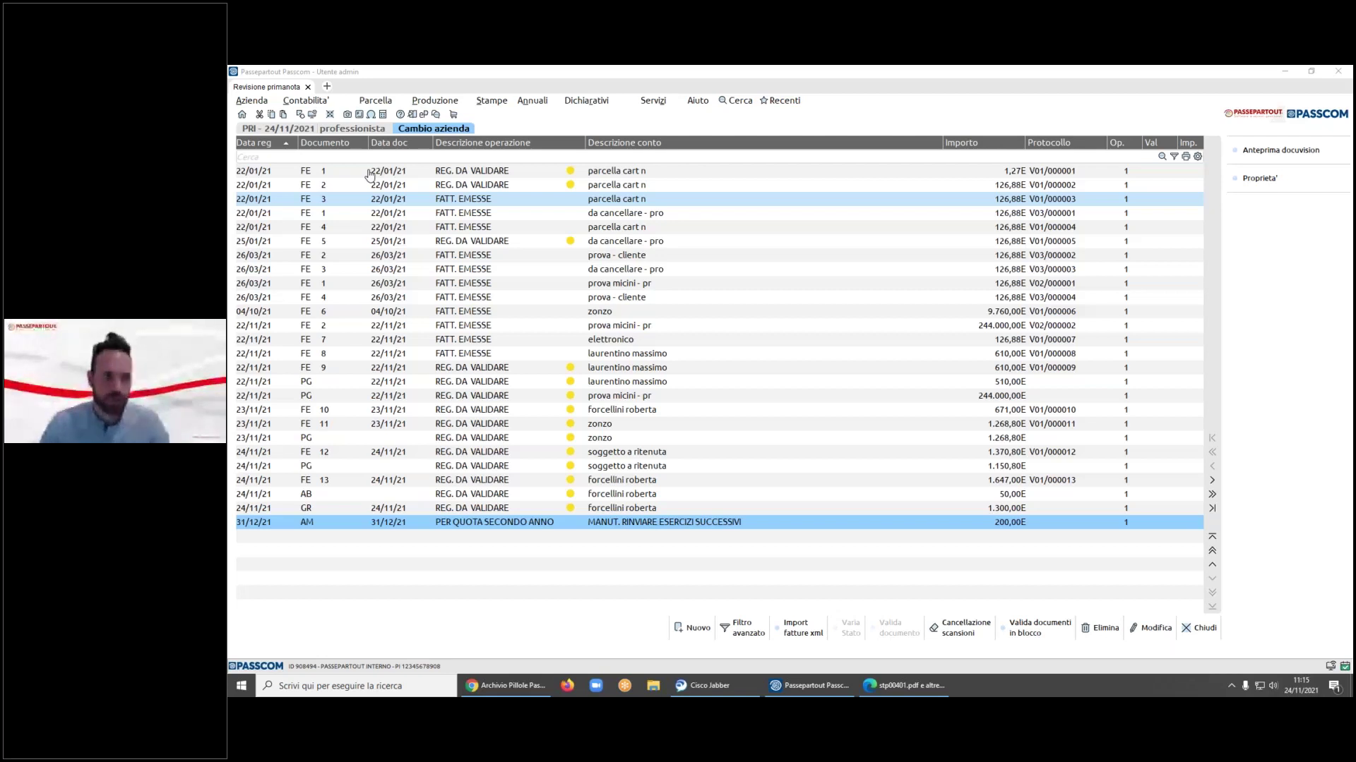
left_click(433, 128)
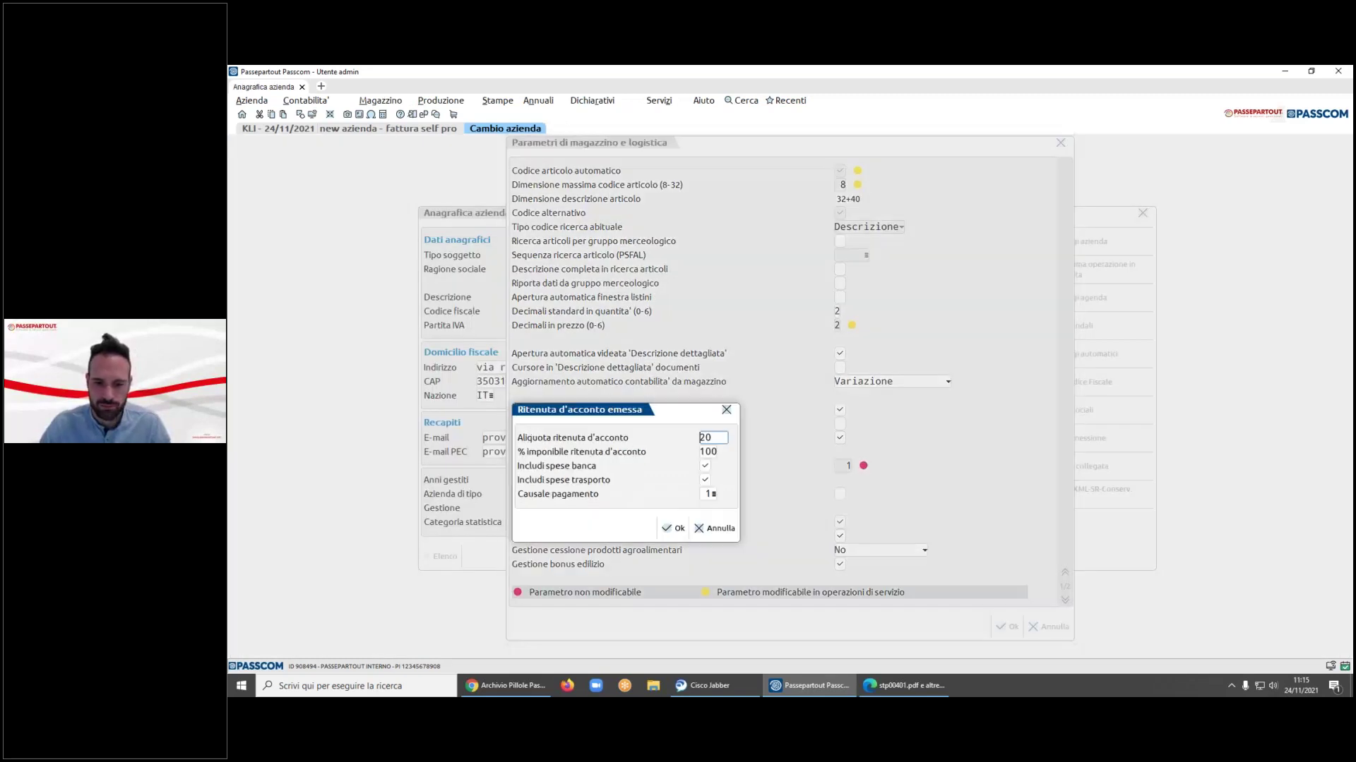
- Close KLI's withholding tax settings, warehouse parameters and company record unchanged
key("Return")
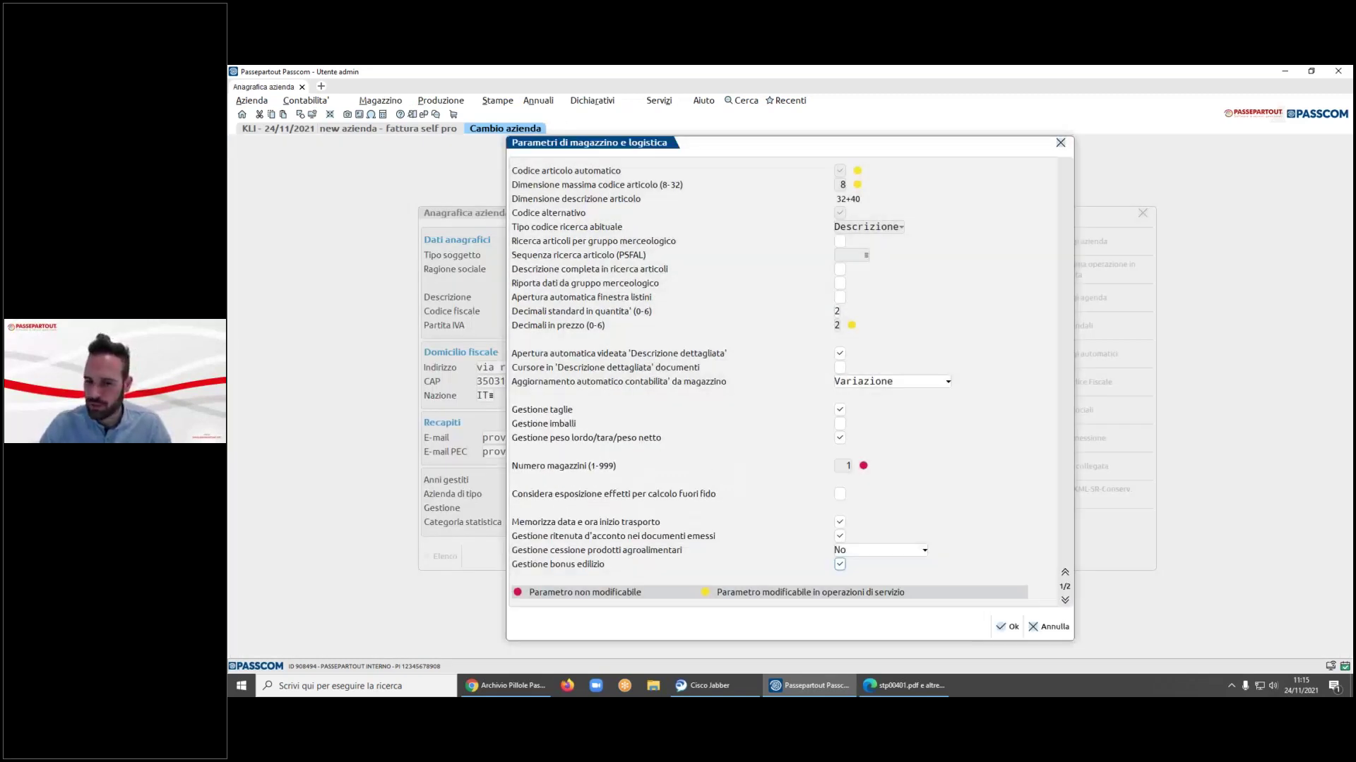
left_click(1045, 629)
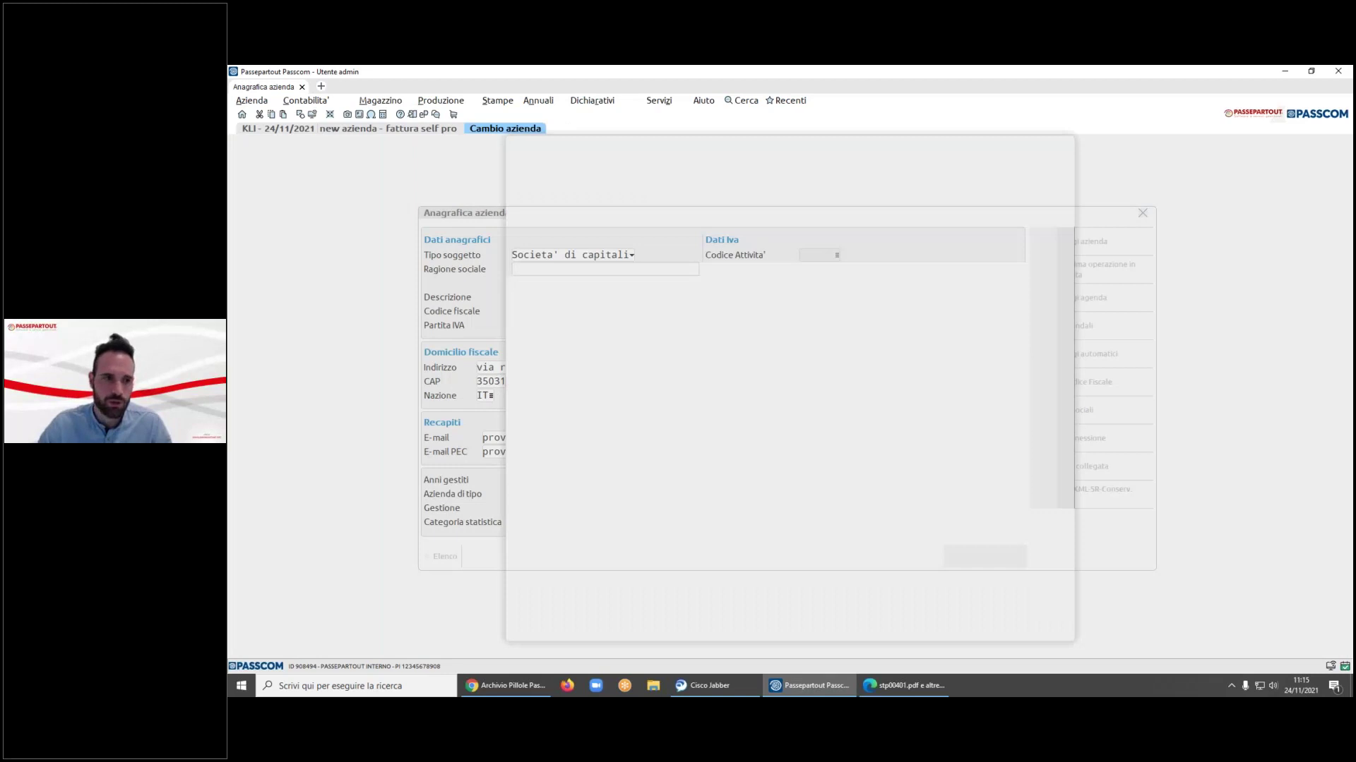
left_click(963, 627)
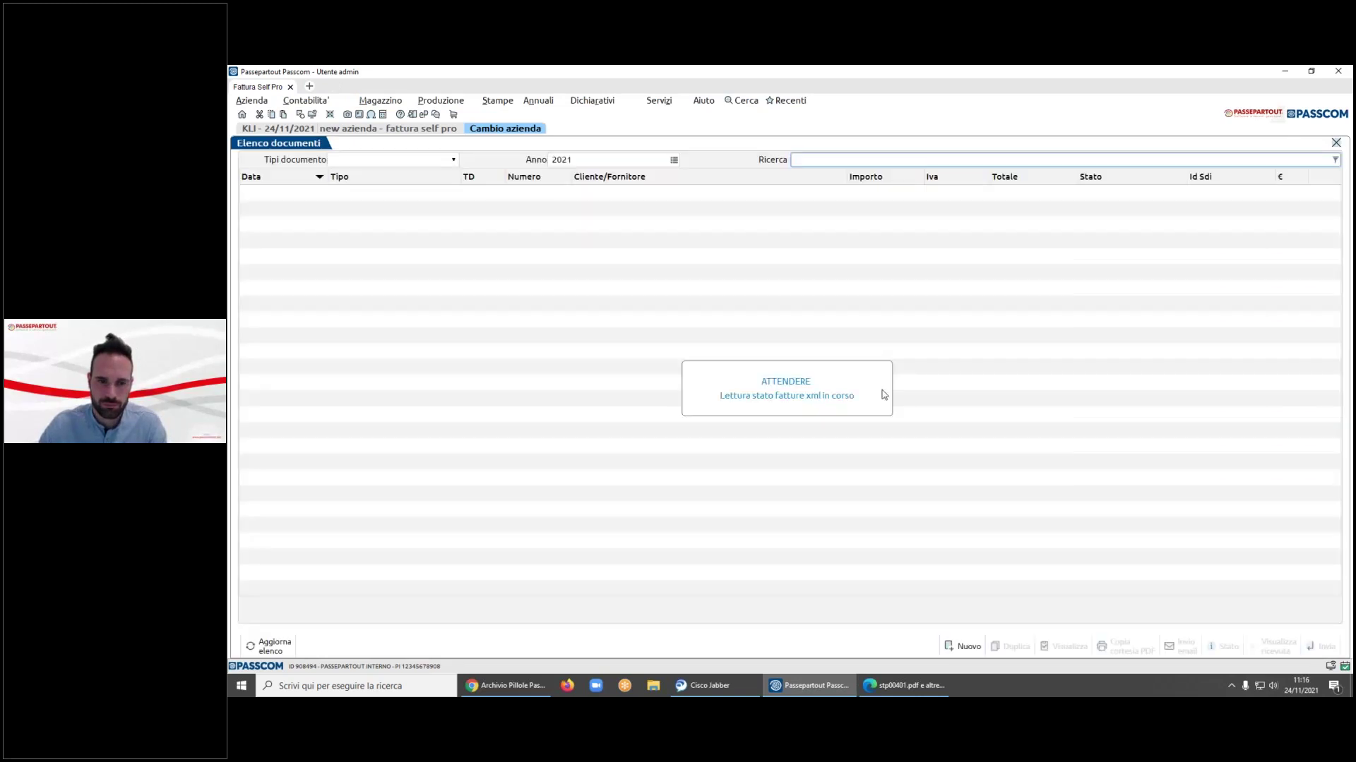
- Start a new invoice for customer cliente bonus edilizio srl
left_click(963, 646)
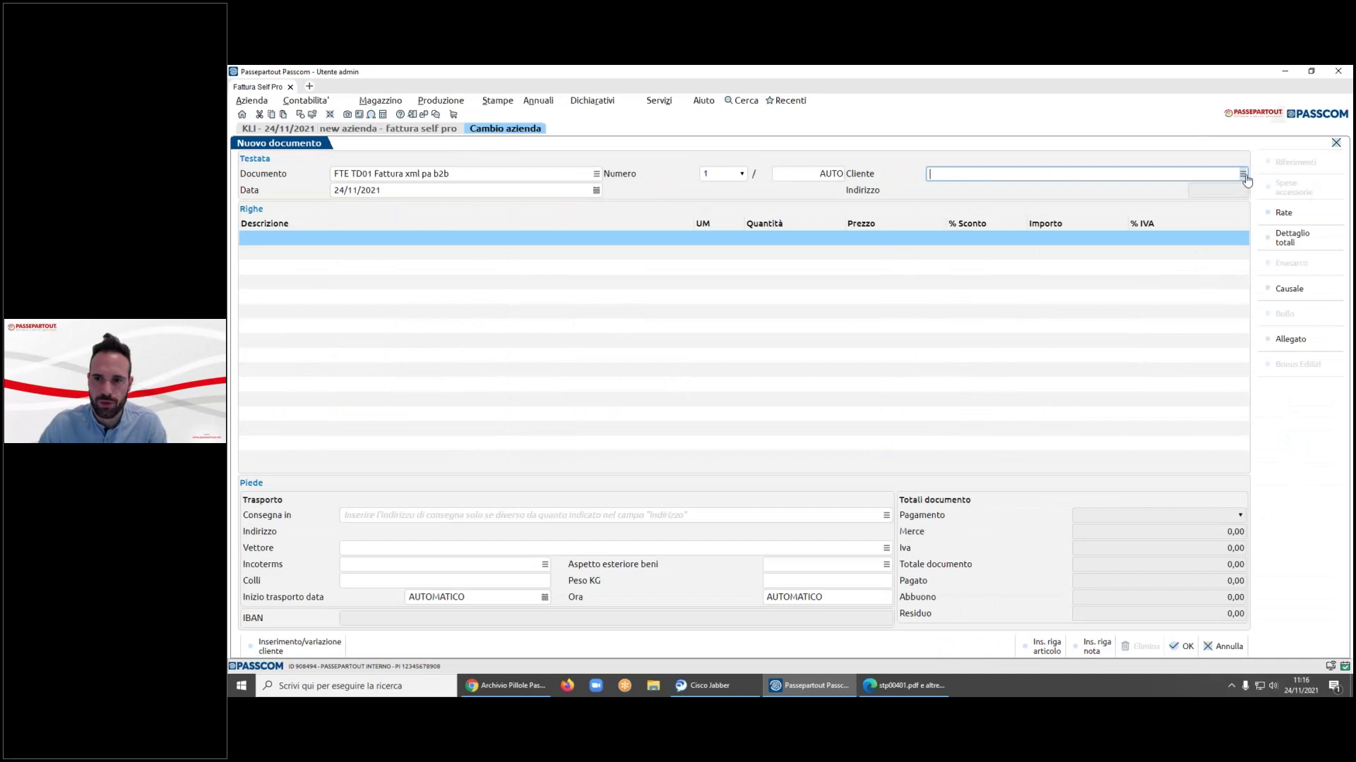
left_click(1241, 173)
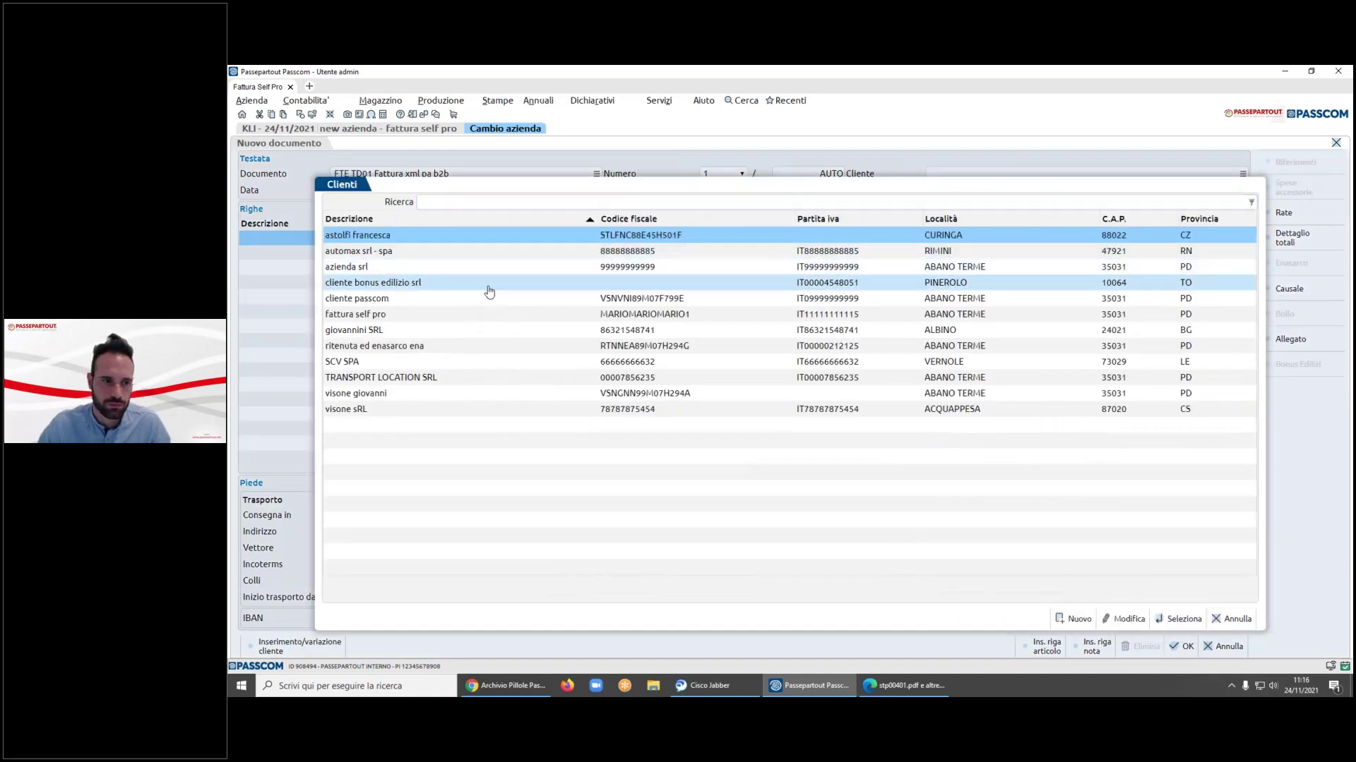
double_click(491, 292)
- Add one article prova at 25.000,00 as the first invoice line
left_click(528, 239)
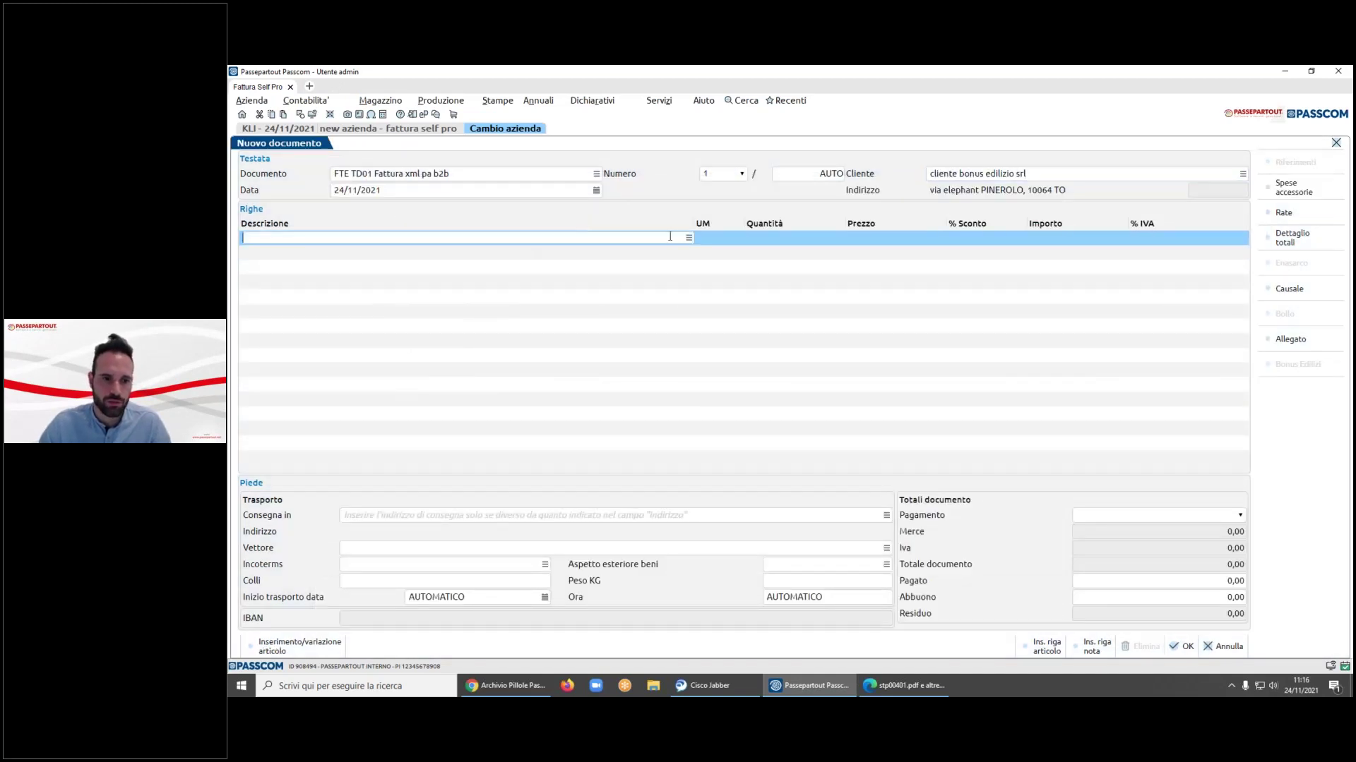
left_click(689, 238)
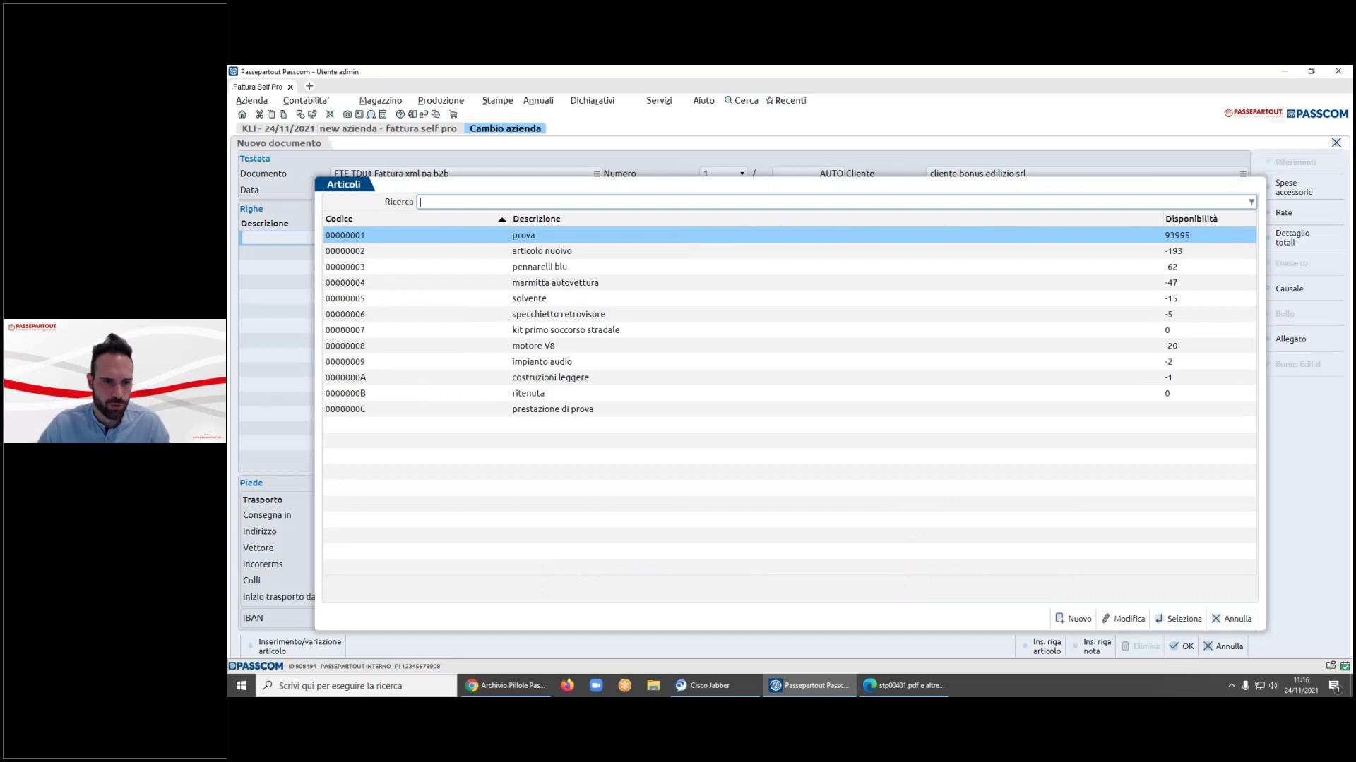
left_click(539, 267)
double_click(524, 236)
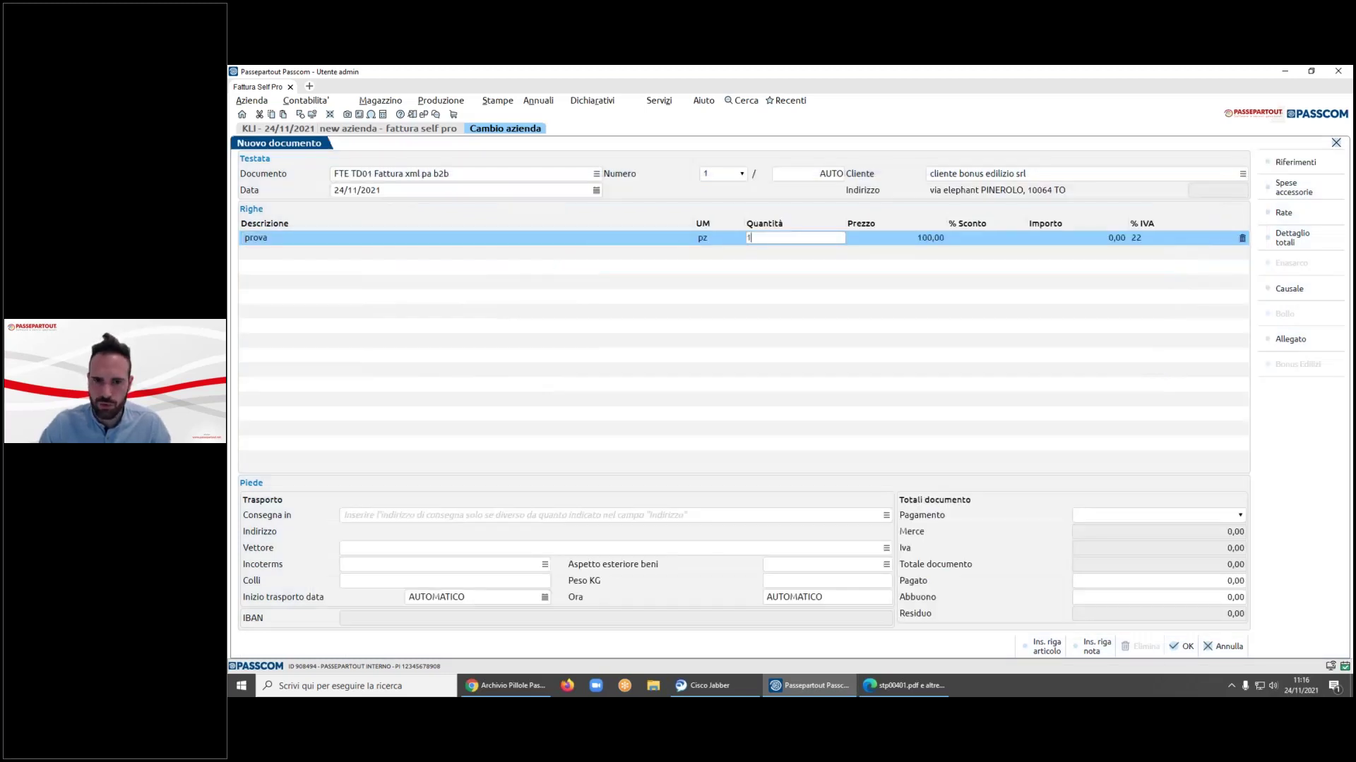
type("1")
key("Tab")
type("25000")
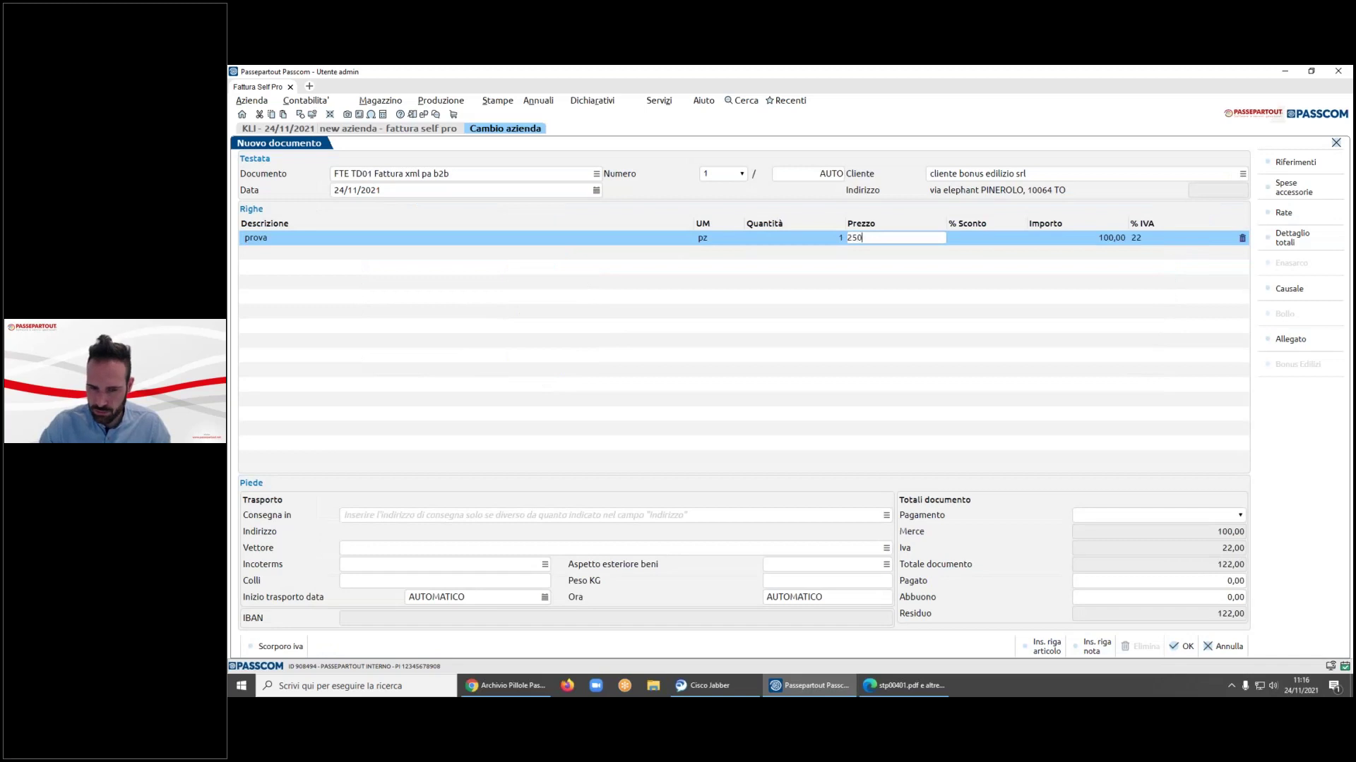
key("Tab")
key("Tab")
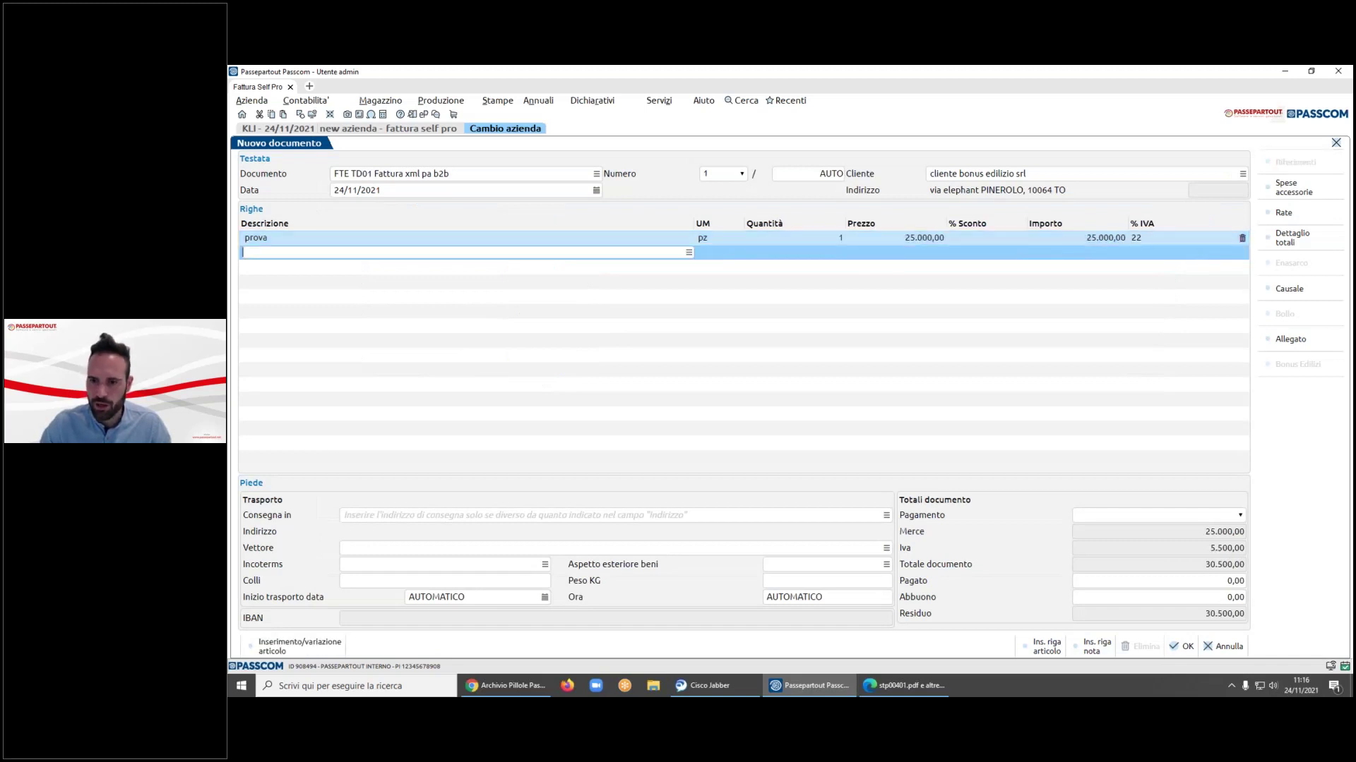
- Apply a 50% bonus edilizi (10.000 amount, 15.250,00 allowance) and save the invoice
left_click(1135, 602)
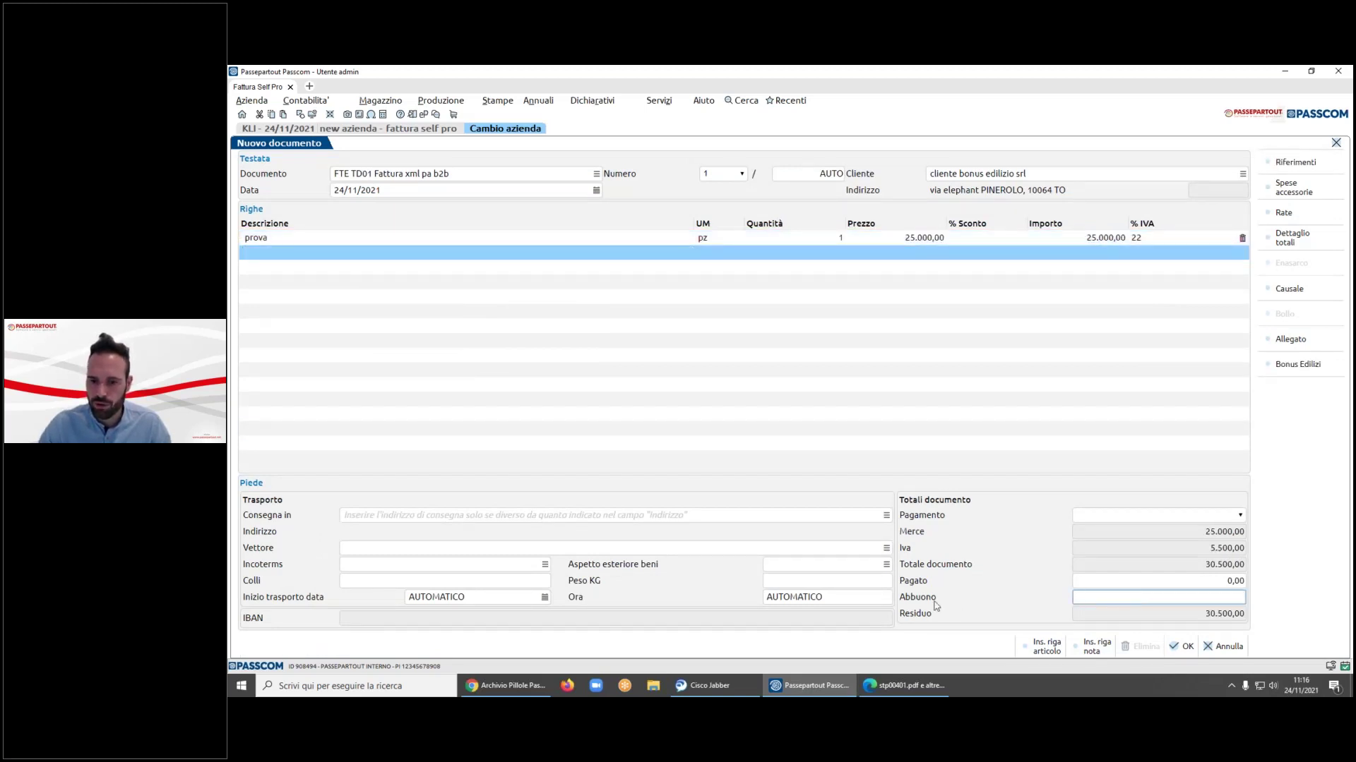
left_click(1298, 367)
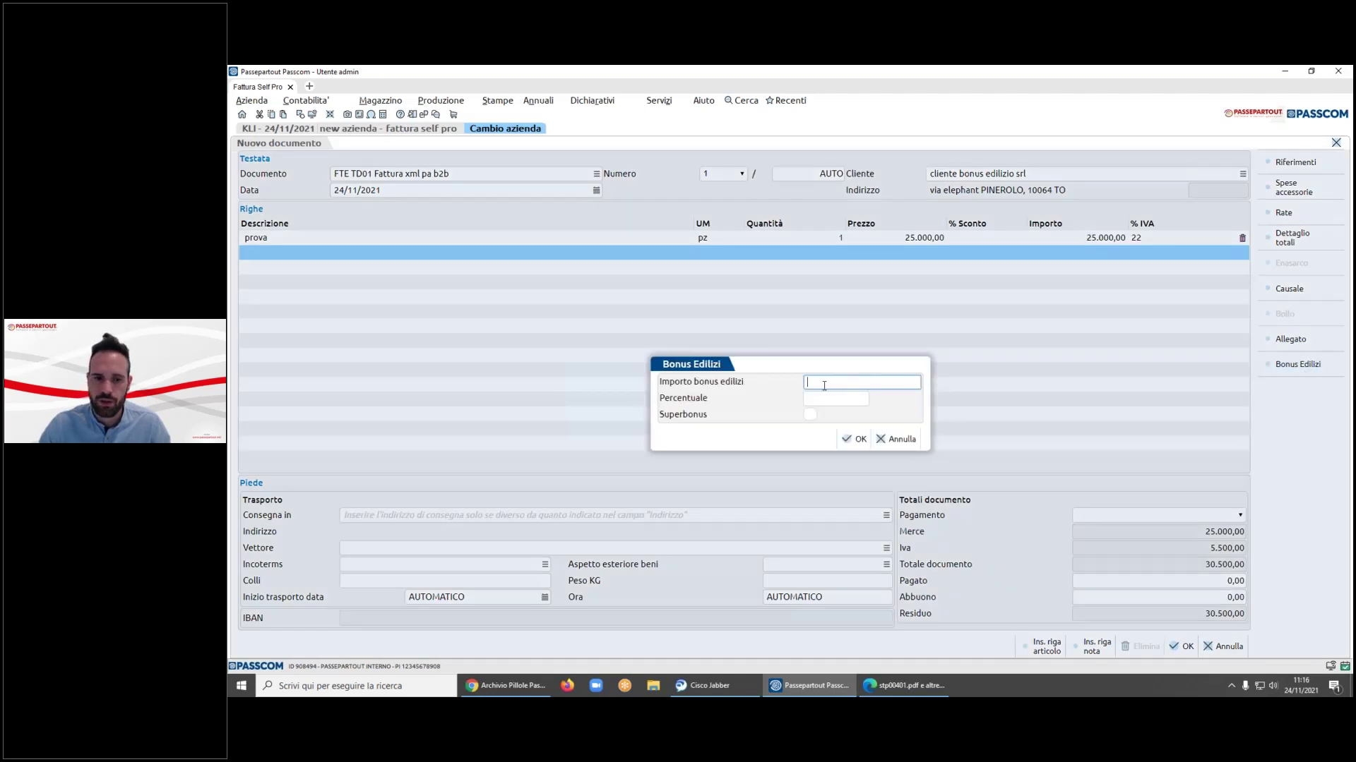
type("10000")
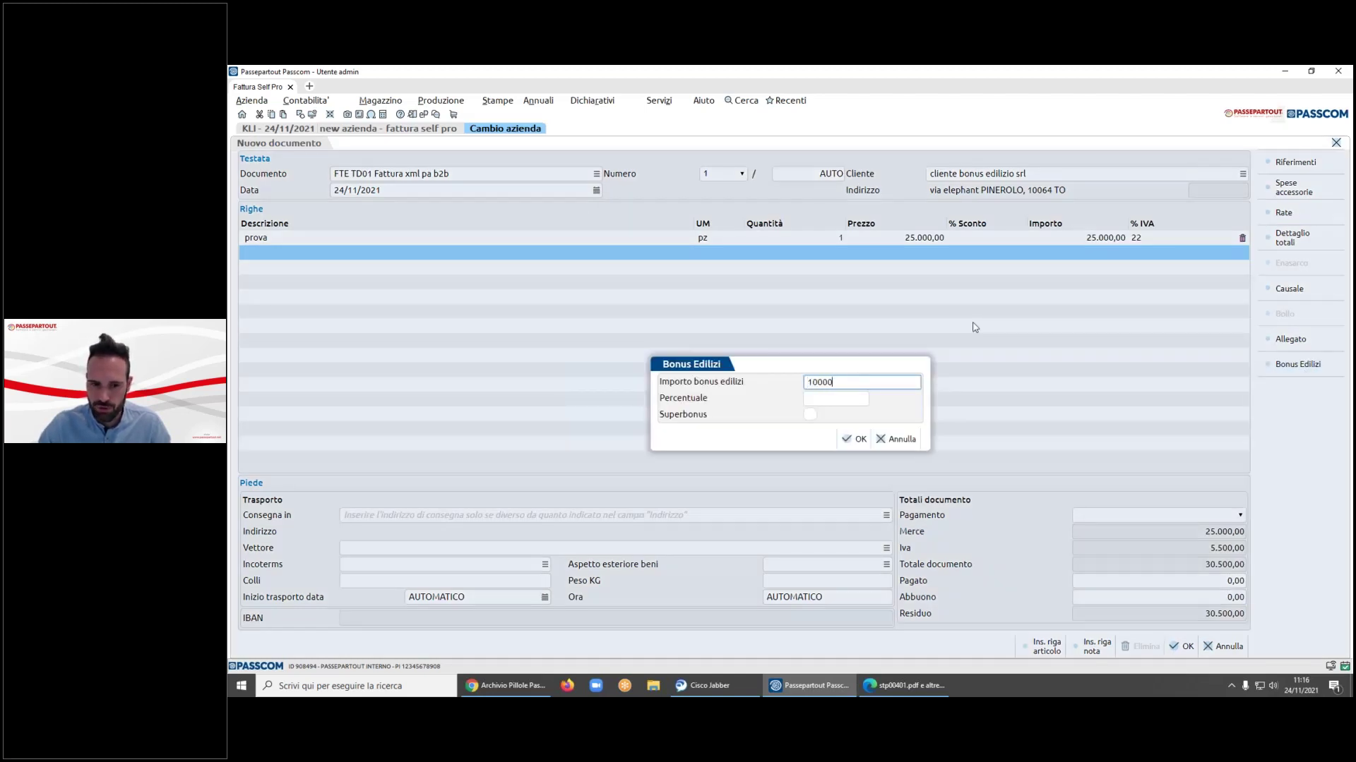
key("Tab")
type("50")
left_click(853, 440)
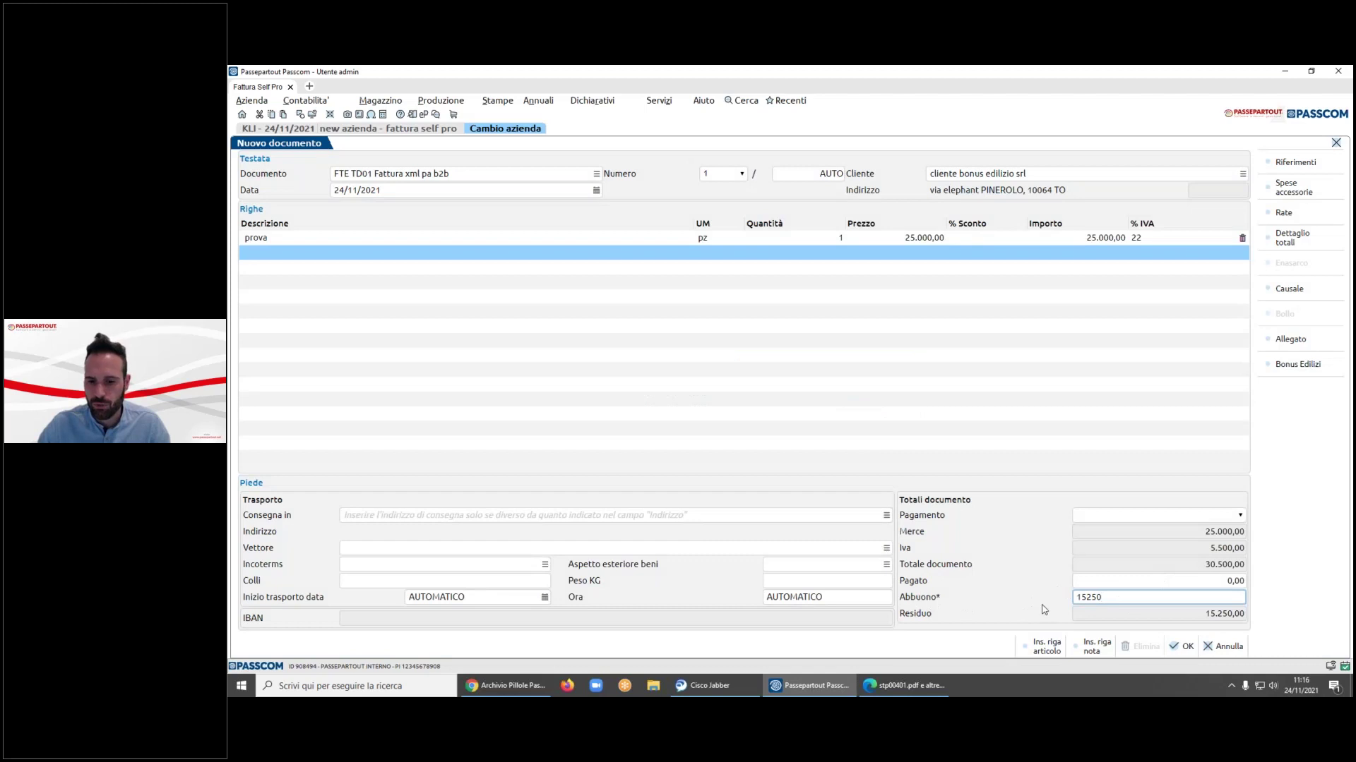
key("Tab")
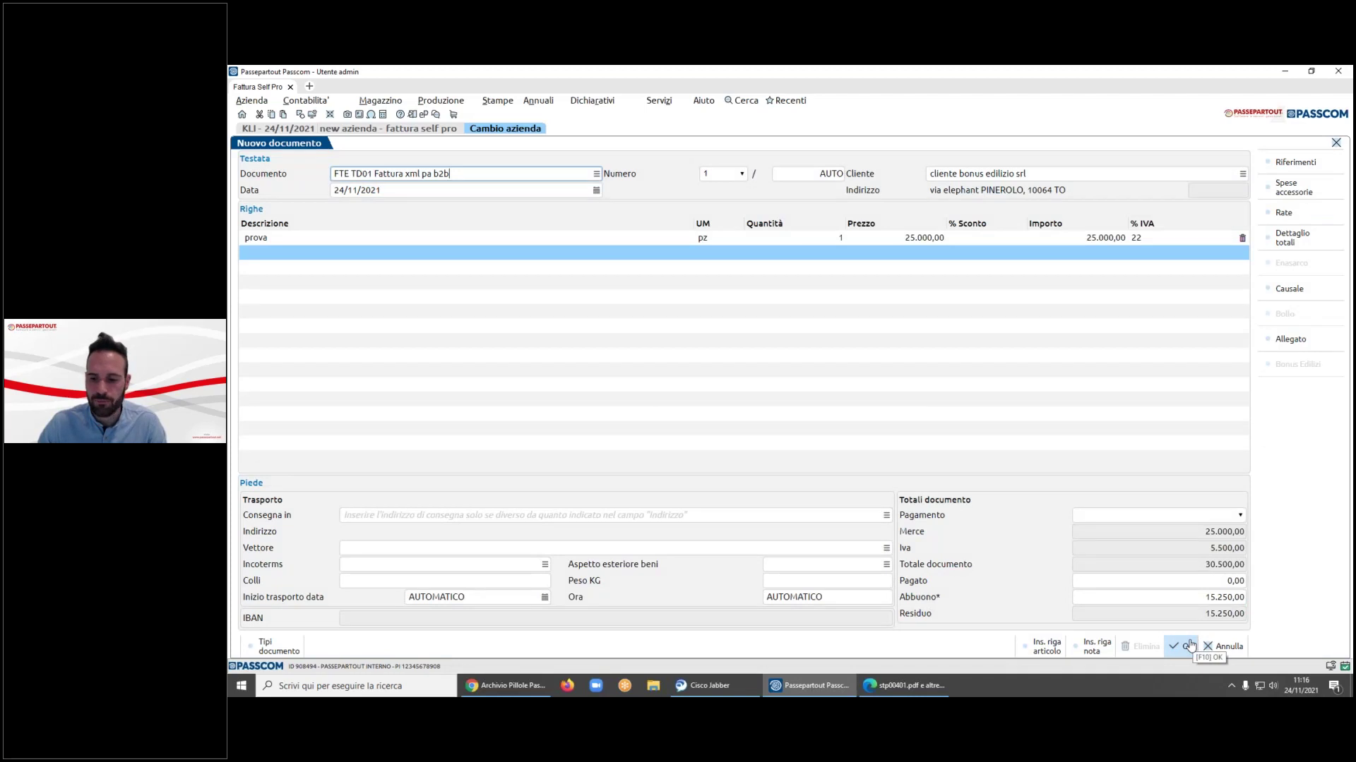
left_click(1189, 646)
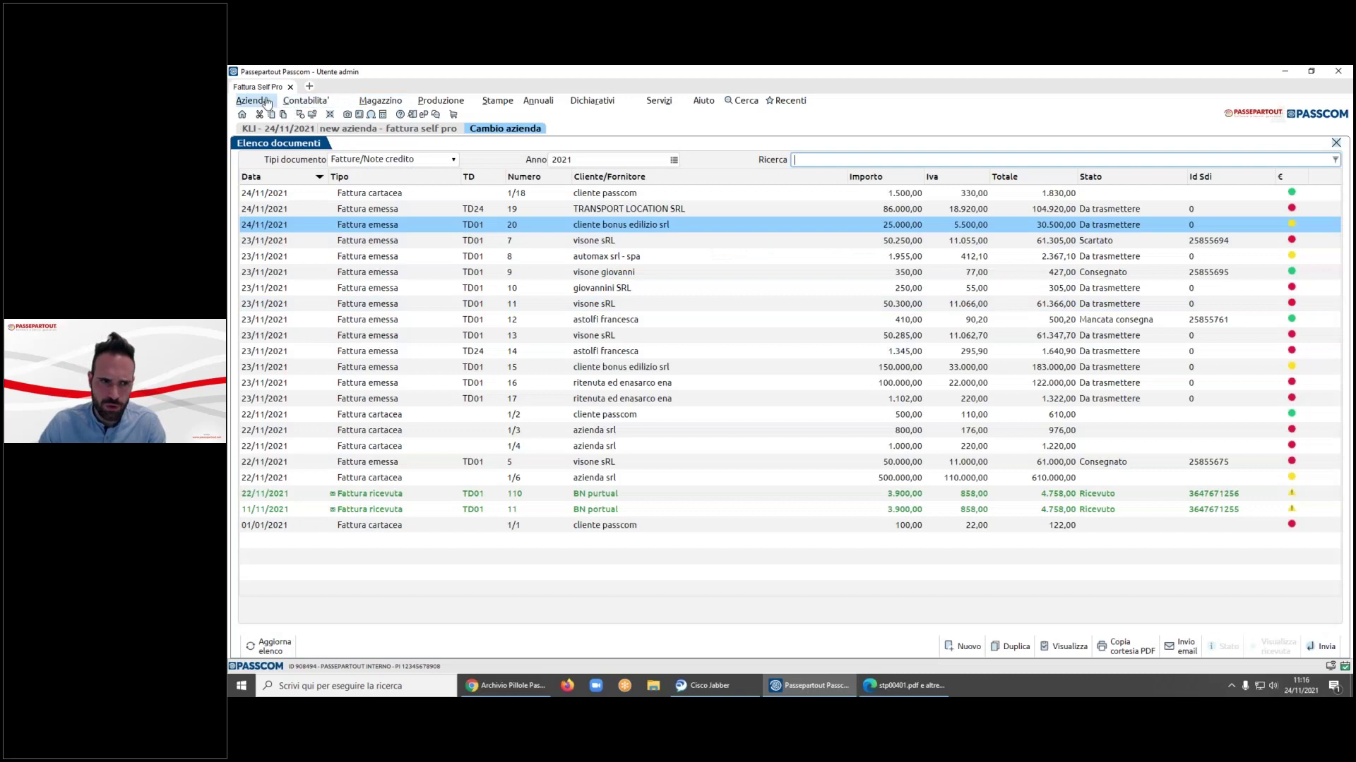
- Check Gestione bonus edilizio in KLI's 'mag' warehouse parameters, then cancel out of every dialog
left_click(266, 104)
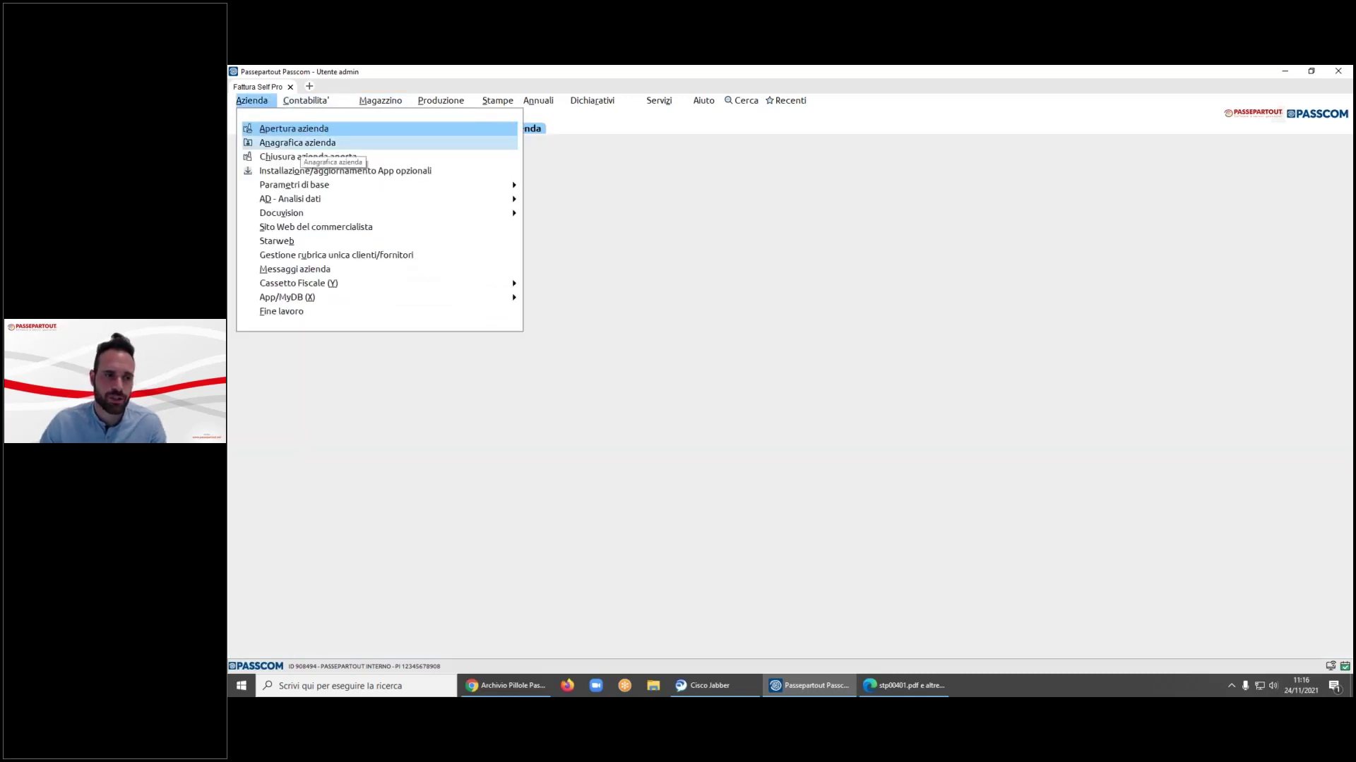
left_click(300, 144)
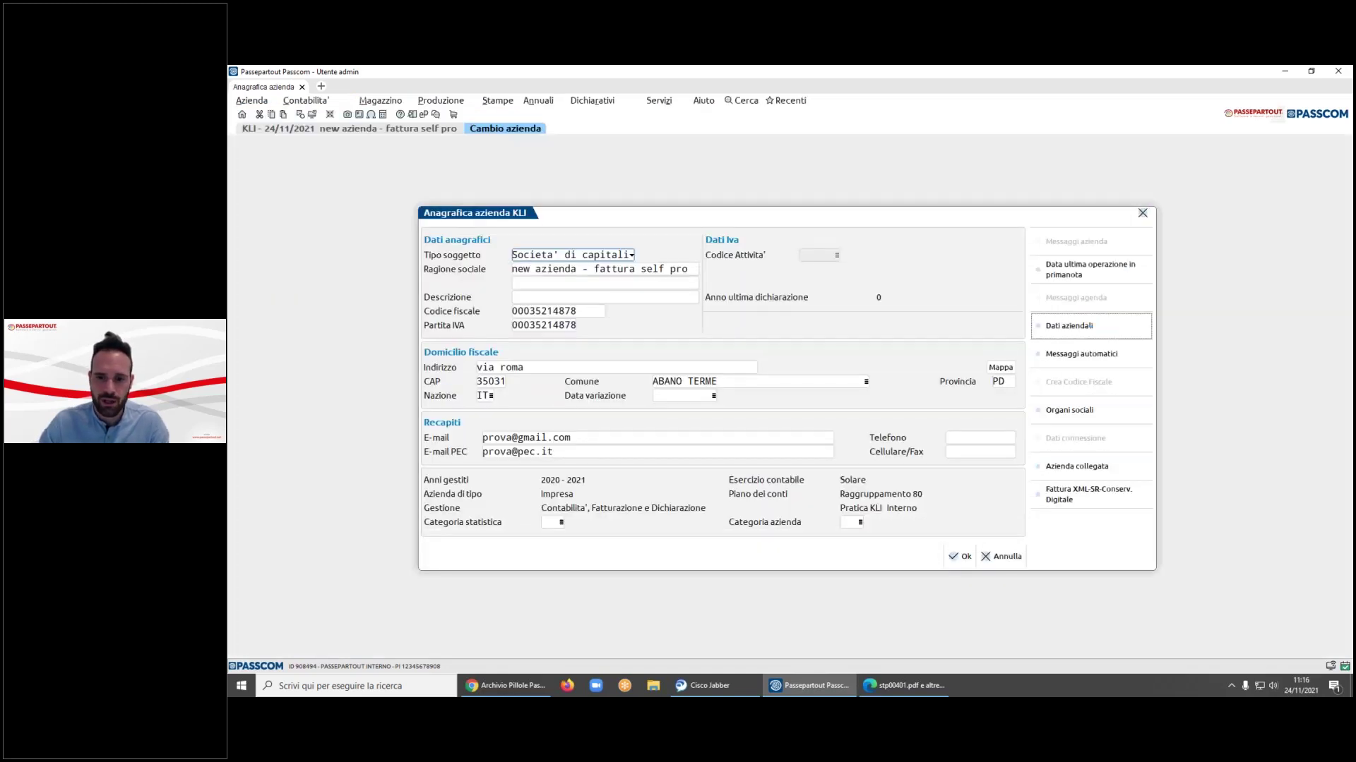
left_click(1091, 325)
type("mag")
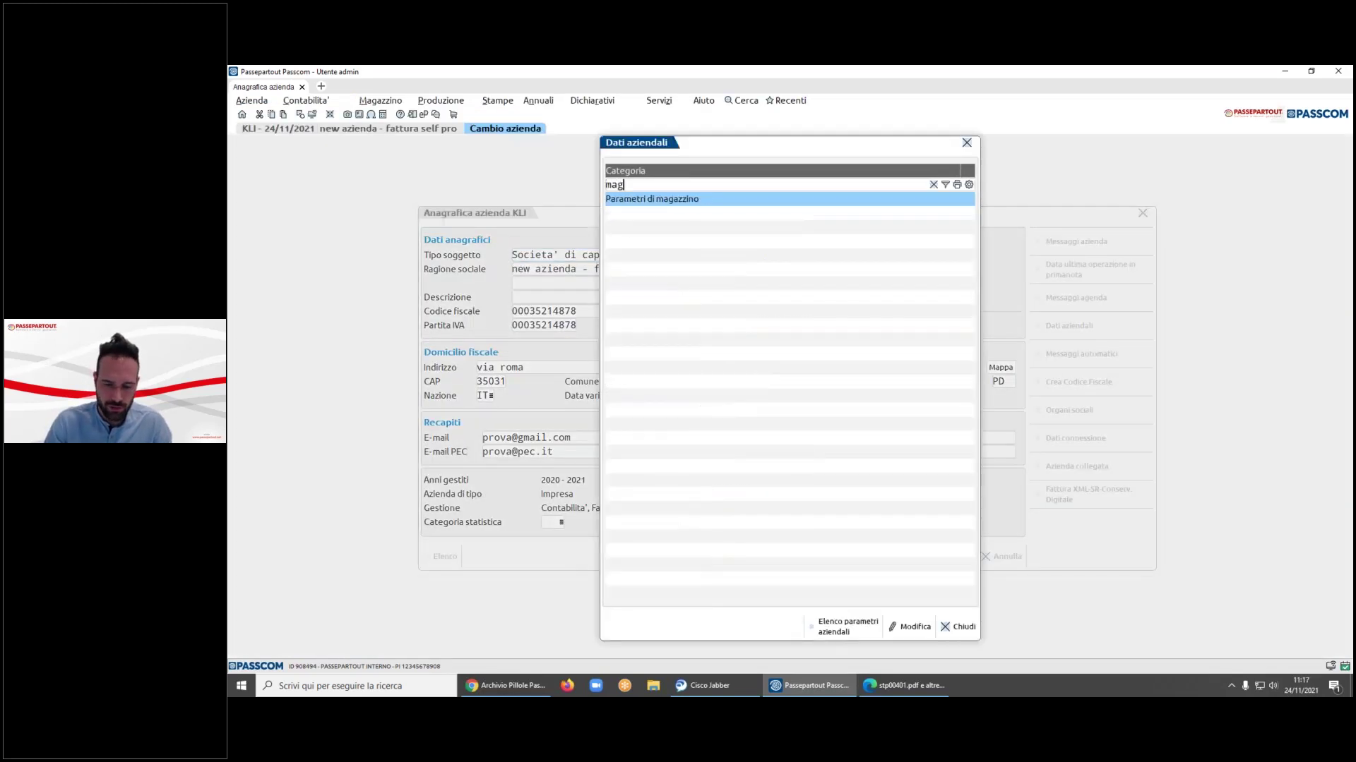
key("Return")
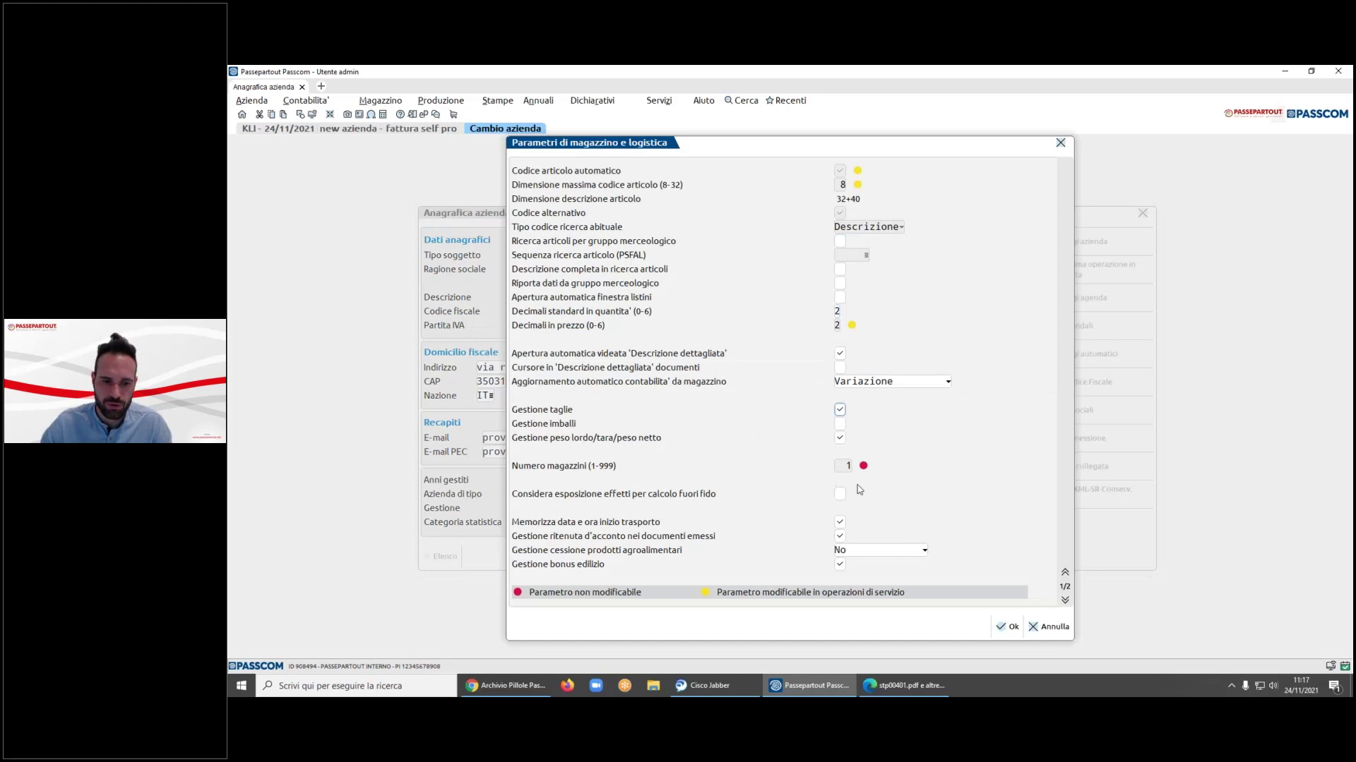
left_click(718, 533)
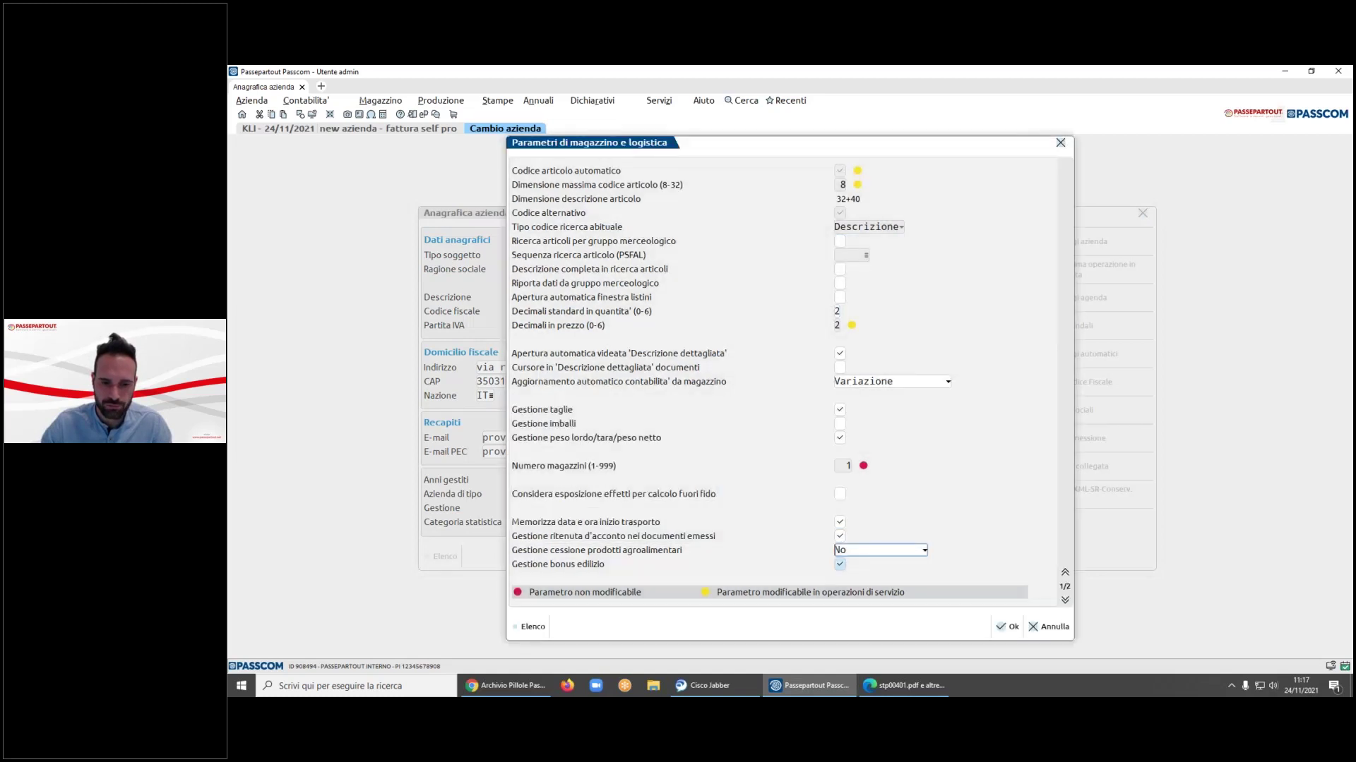
left_click(1050, 626)
left_click(957, 630)
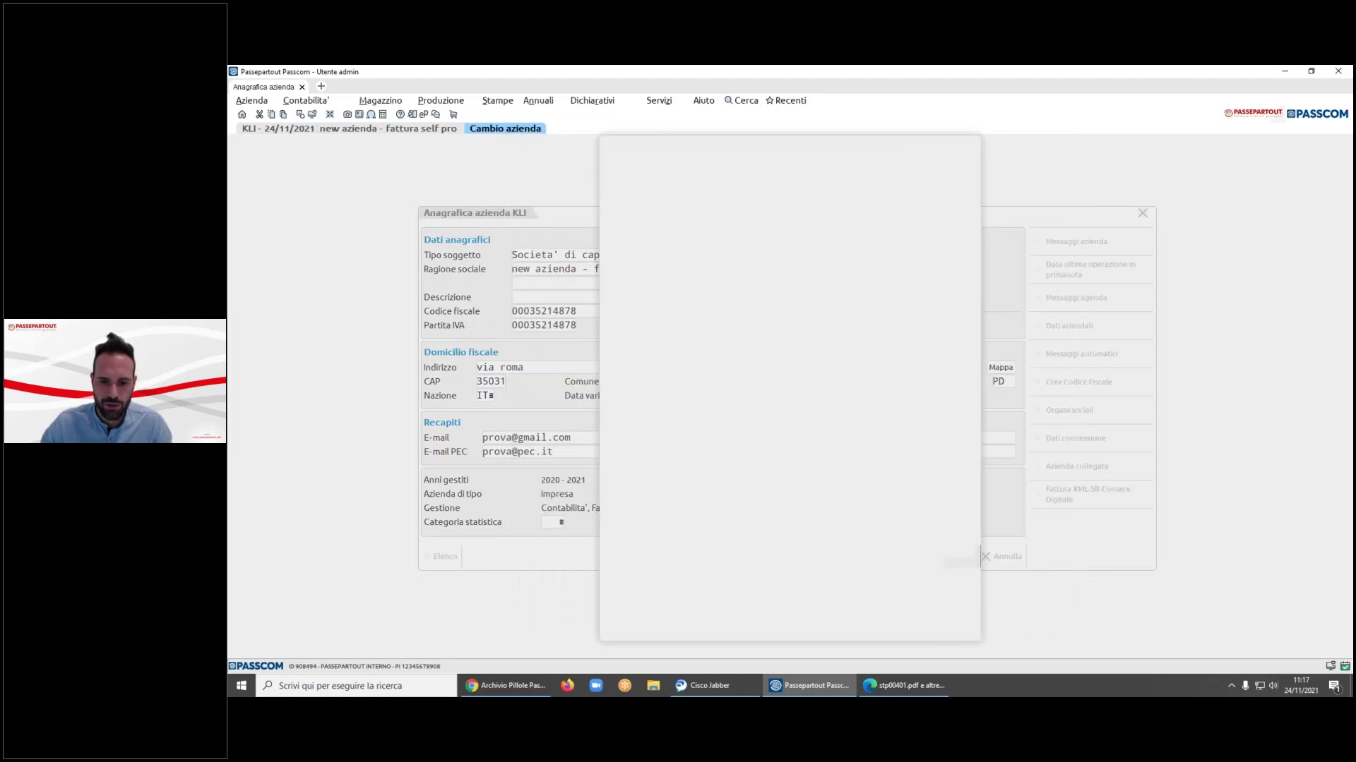
left_click(1001, 556)
left_click(659, 100)
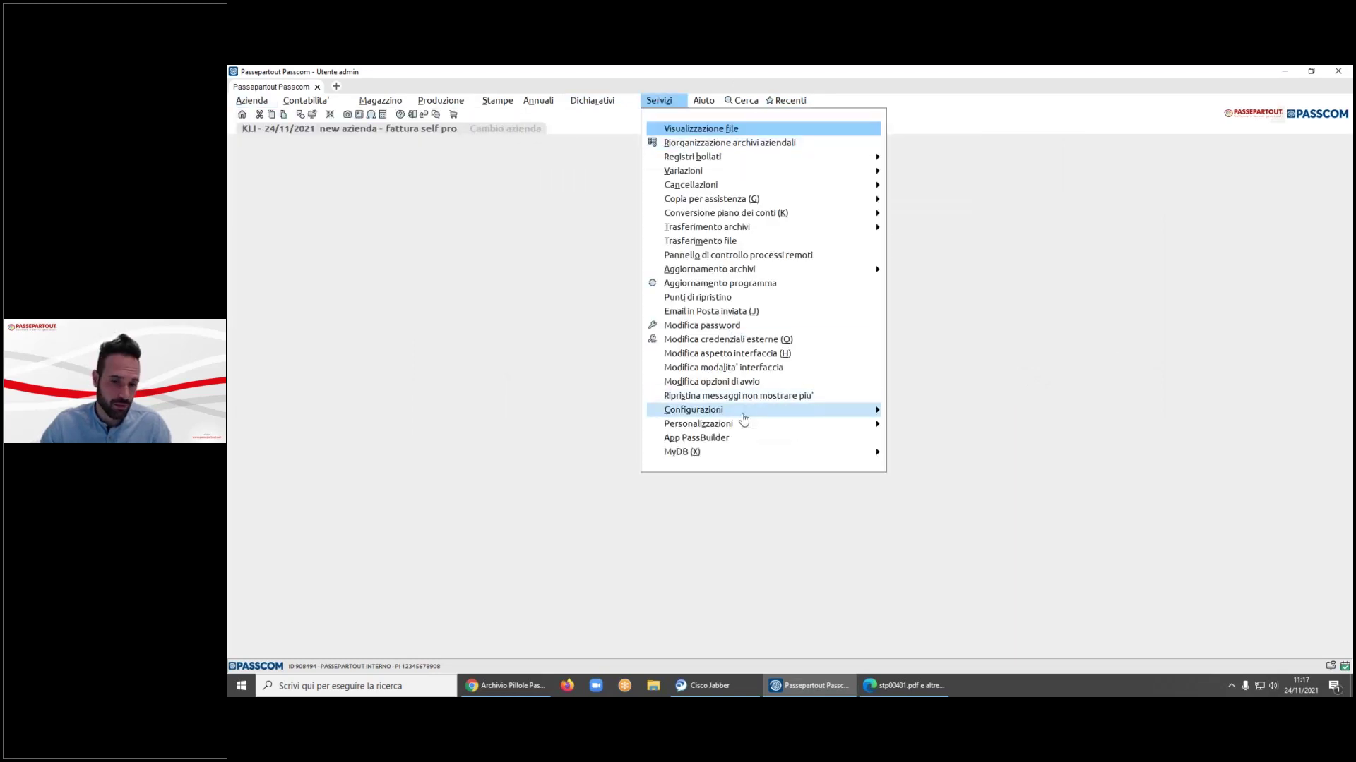
- Open Modulistica documenti grafica and filter the module list by 'fte'
key("Right")
key("Left")
key("Down")
key("Right")
key("Down")
key("Down")
key("Down")
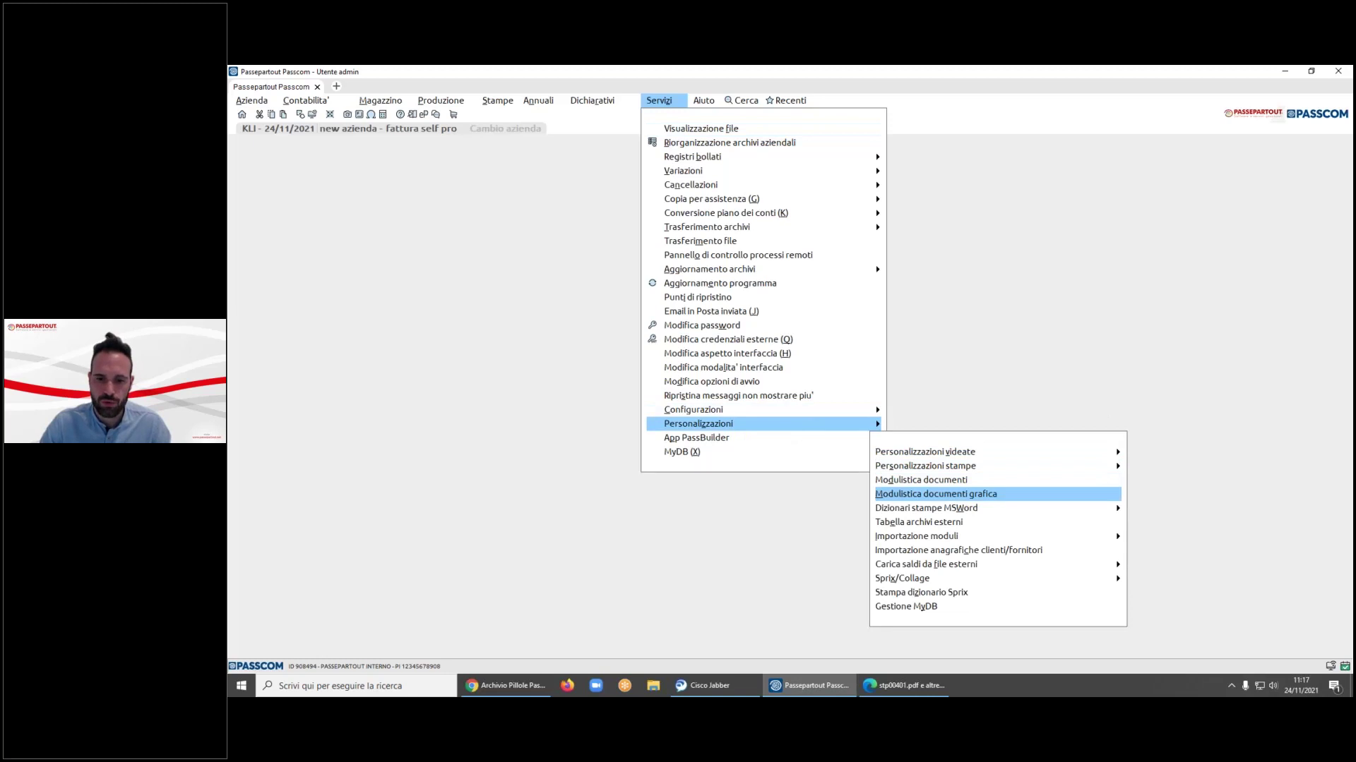
key("Return")
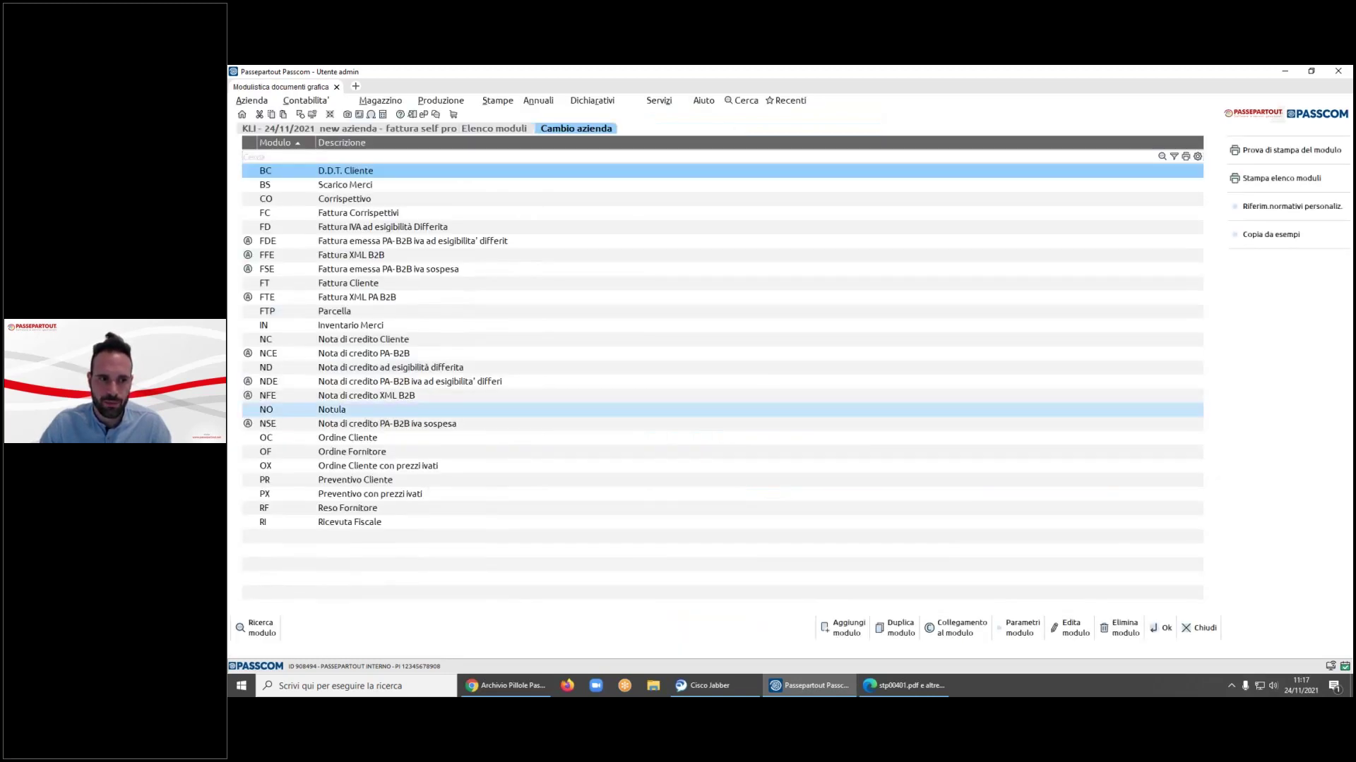
type("fte")
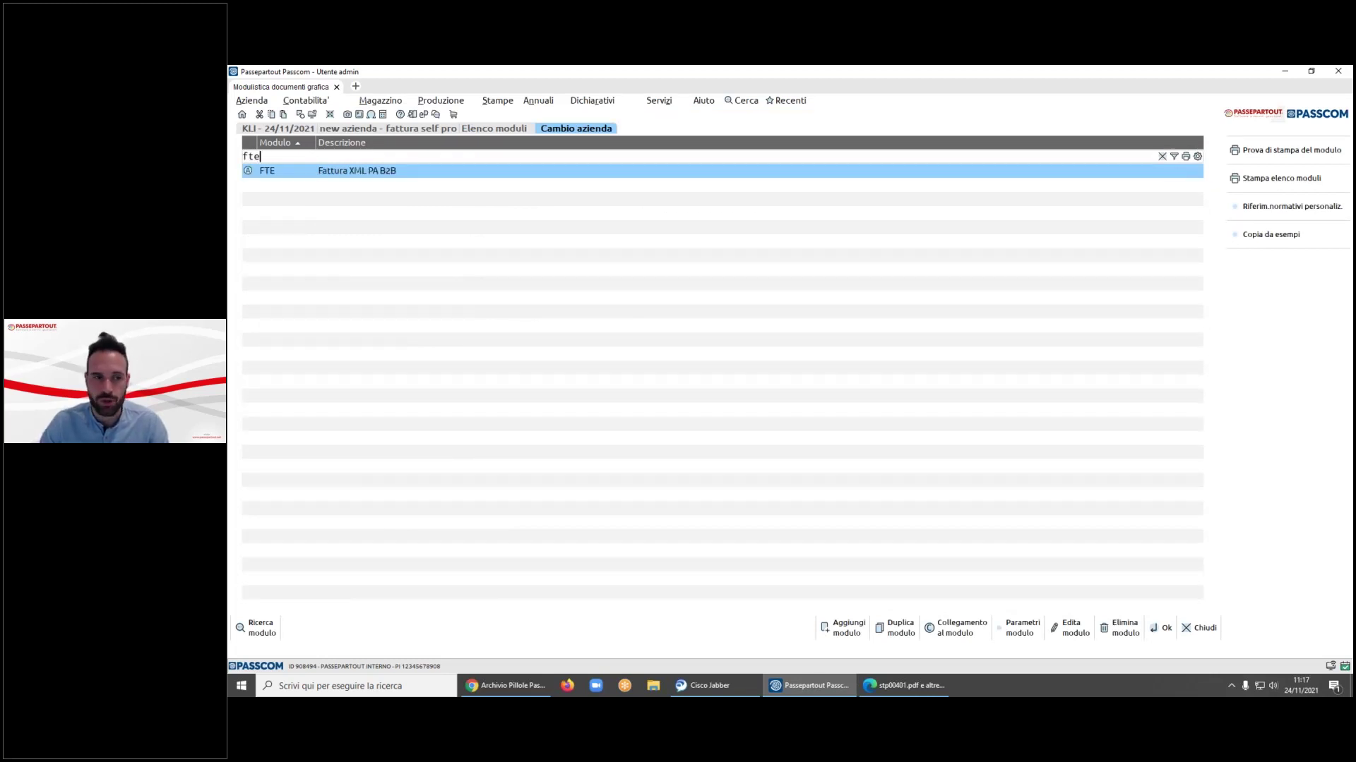
- Review the FTE module's Bonus edilizi legal reference text, closing it unchanged
left_click(1288, 209)
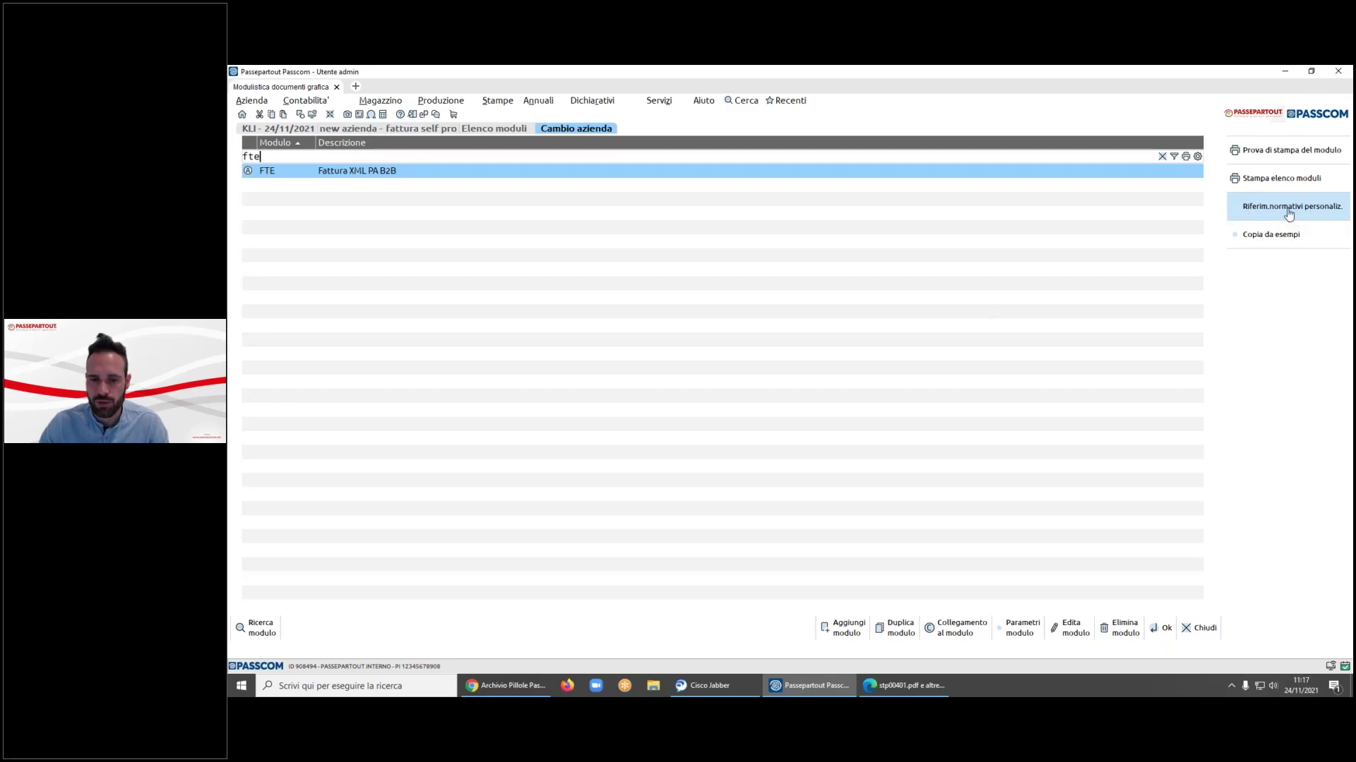
key("Down")
key("Down")
key("Down")
key("Down")
key("Down")
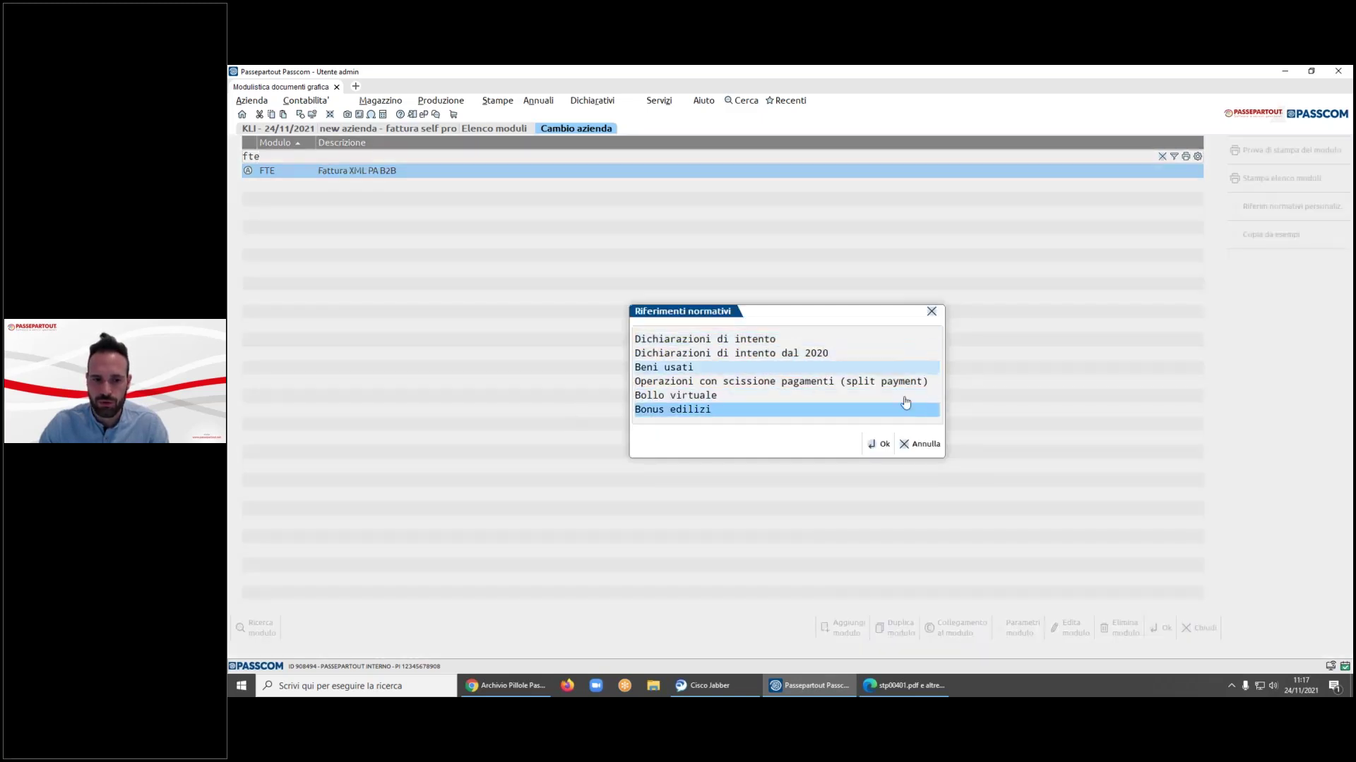
left_click(882, 445)
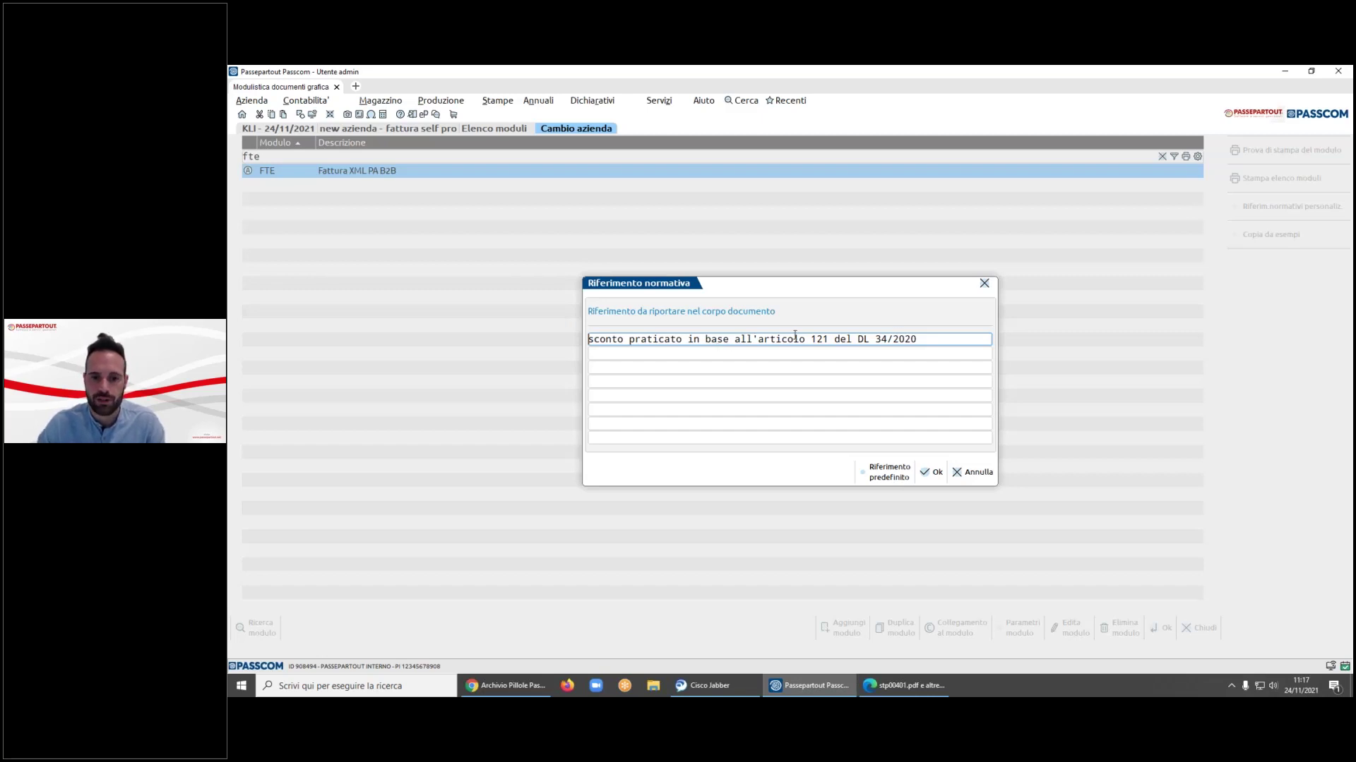
left_click(972, 471)
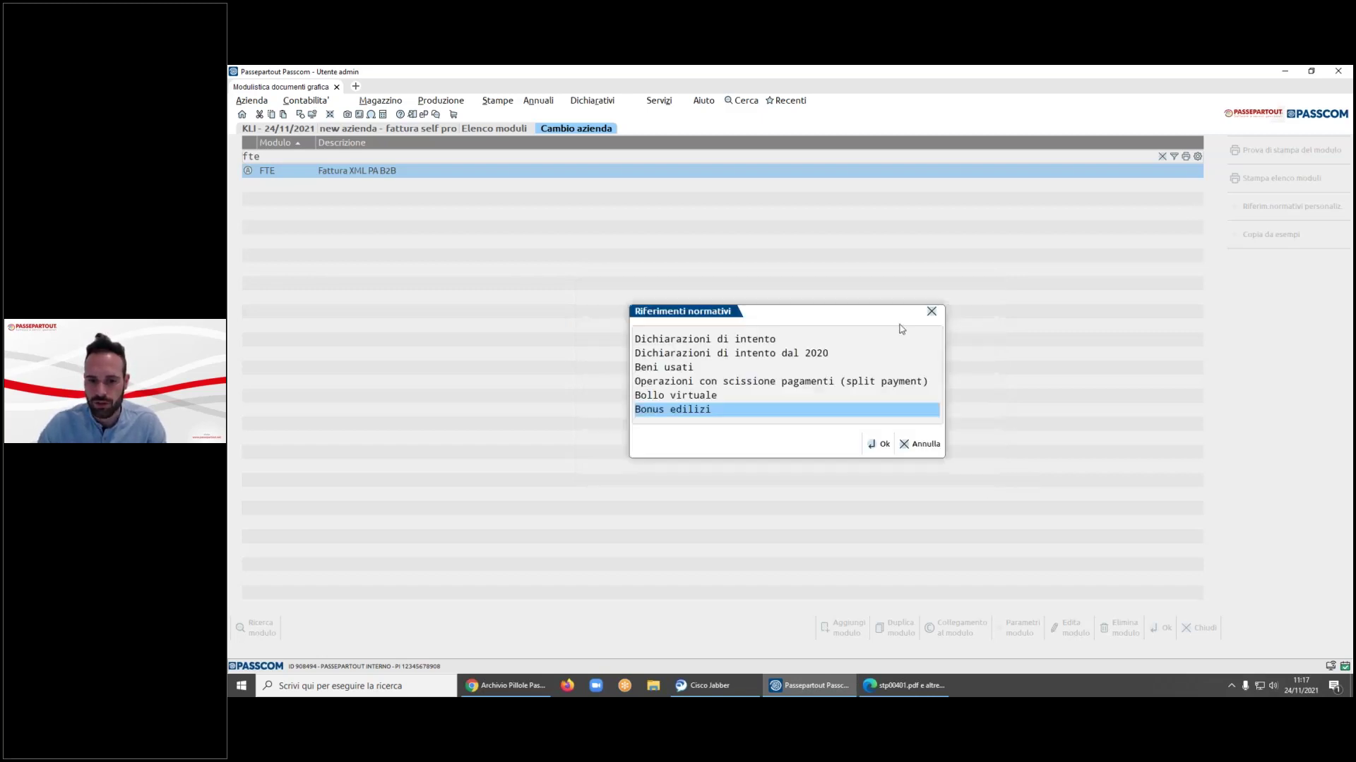
left_click(918, 444)
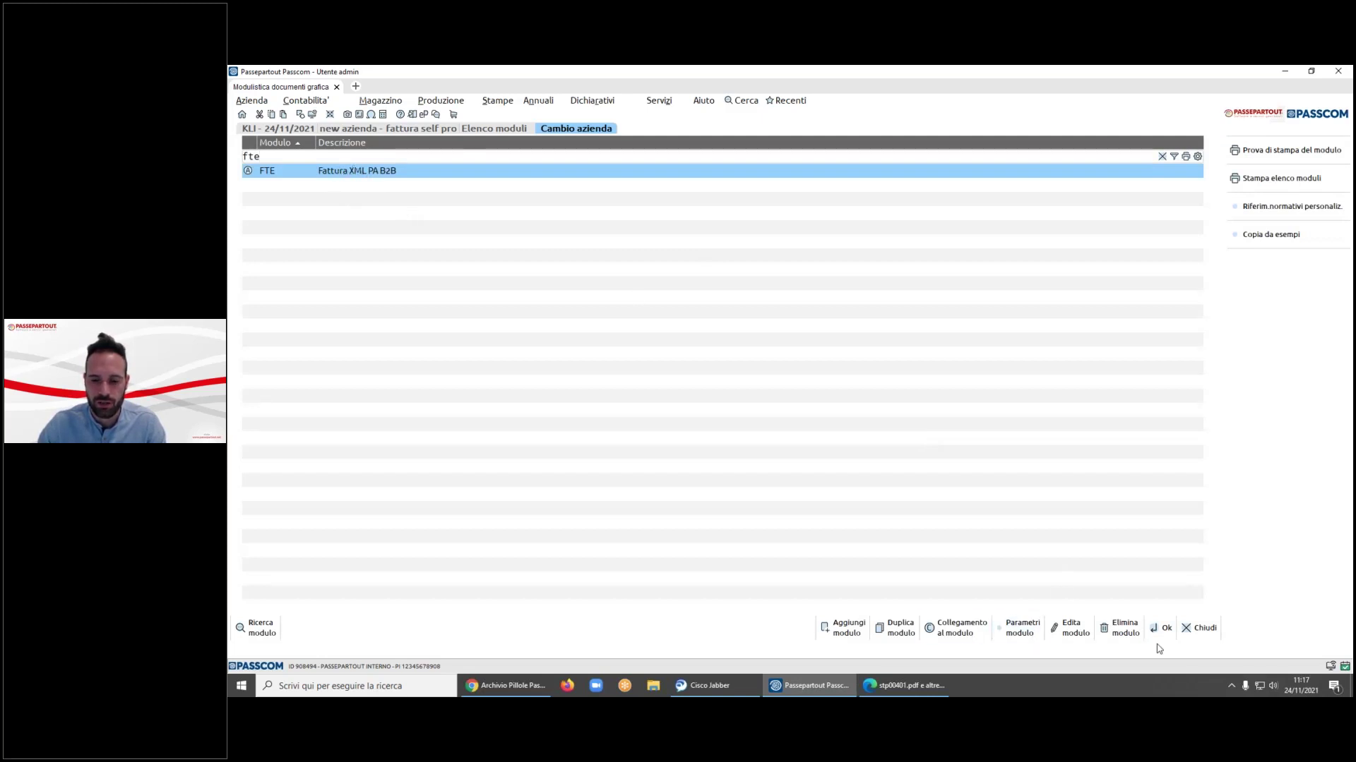
- Check the FTE Opzioni modulo placing bonus references at Fine corpo, then cancel
left_click(1024, 635)
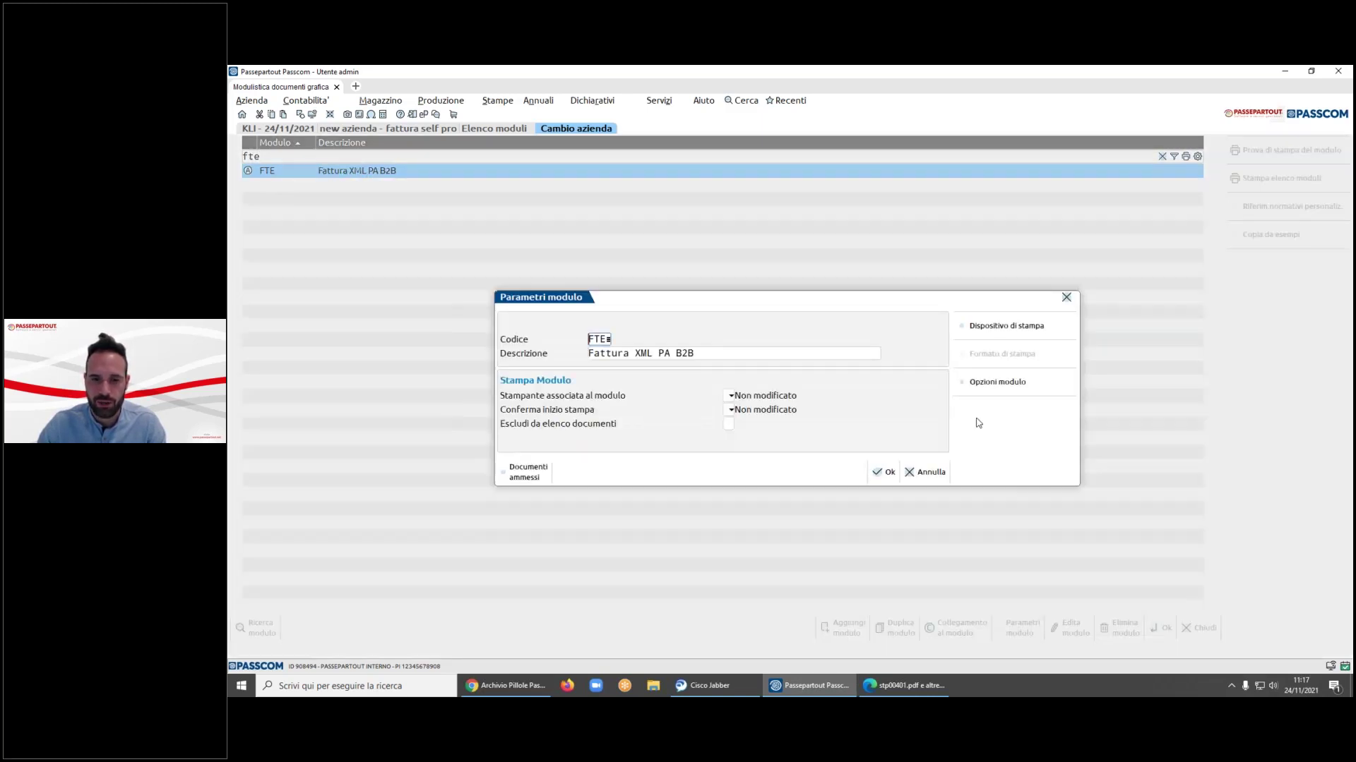
left_click(1011, 392)
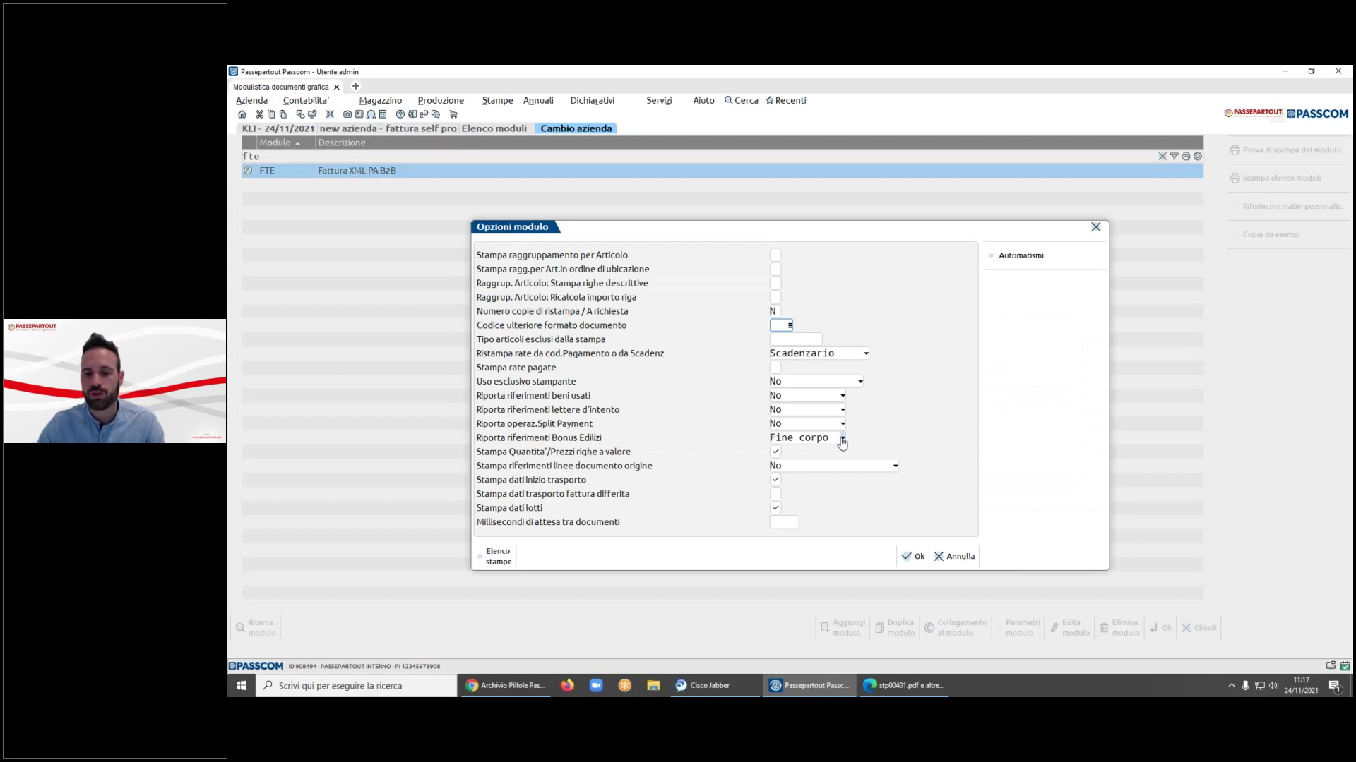
left_click(953, 556)
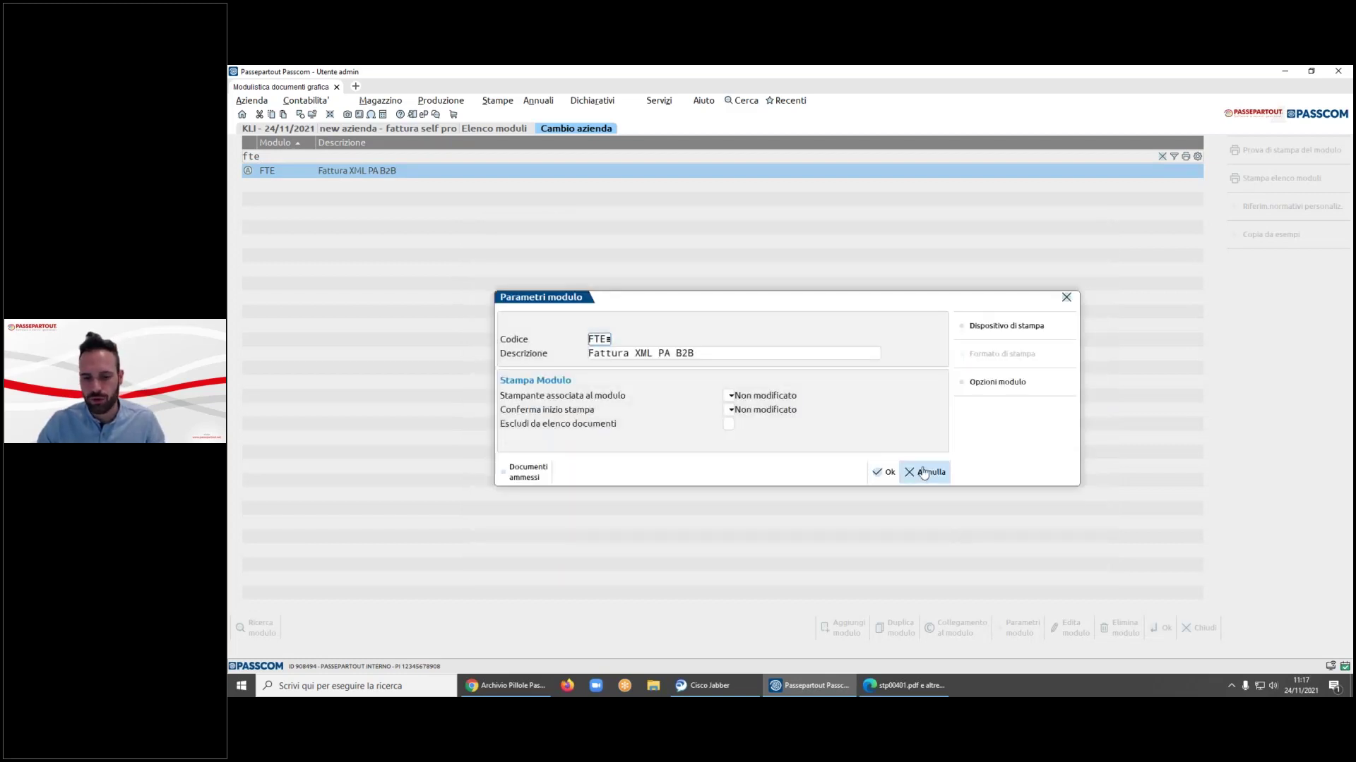
left_click(925, 470)
left_click(330, 106)
- Open invoice 20, verify its 15.250 bonus edilizi at 50%, and close it unchanged
mouse_move(380, 103)
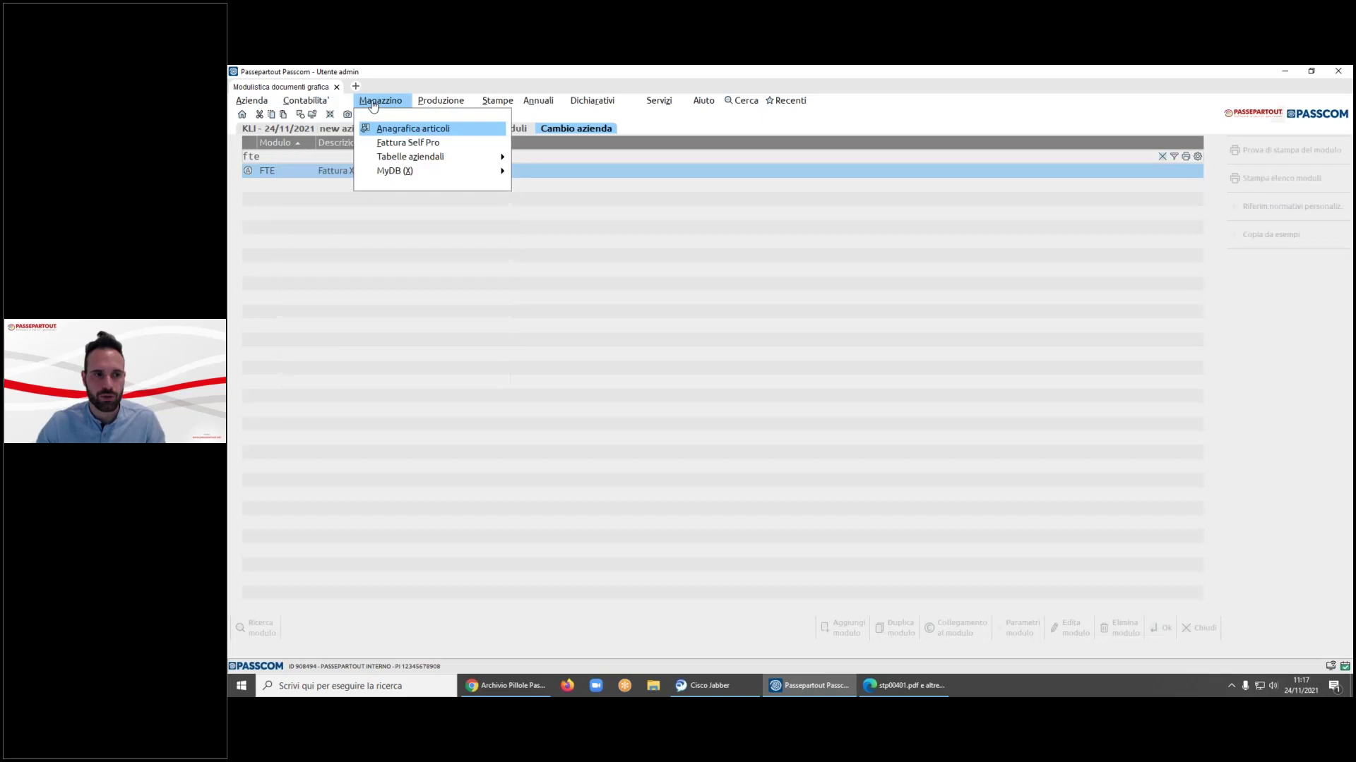
left_click(399, 143)
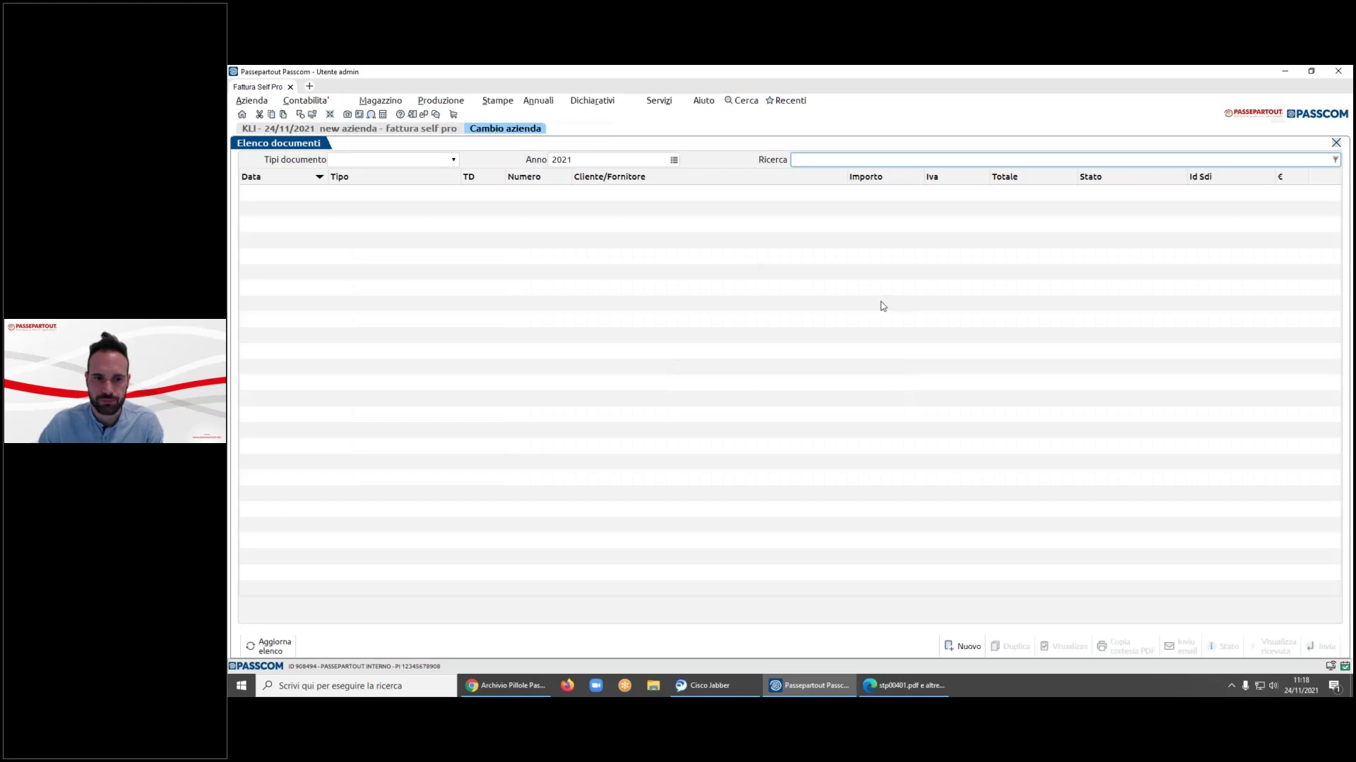
double_click(1051, 225)
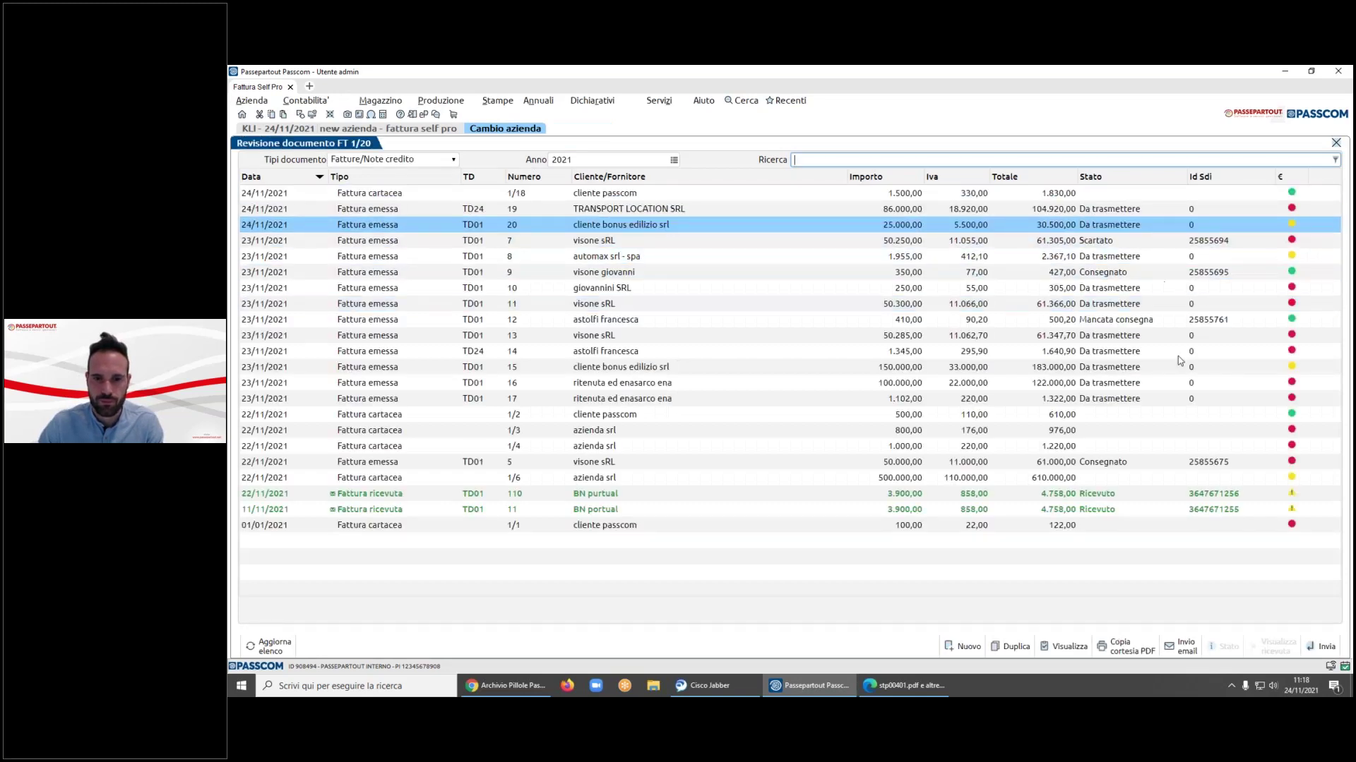
left_click(1121, 590)
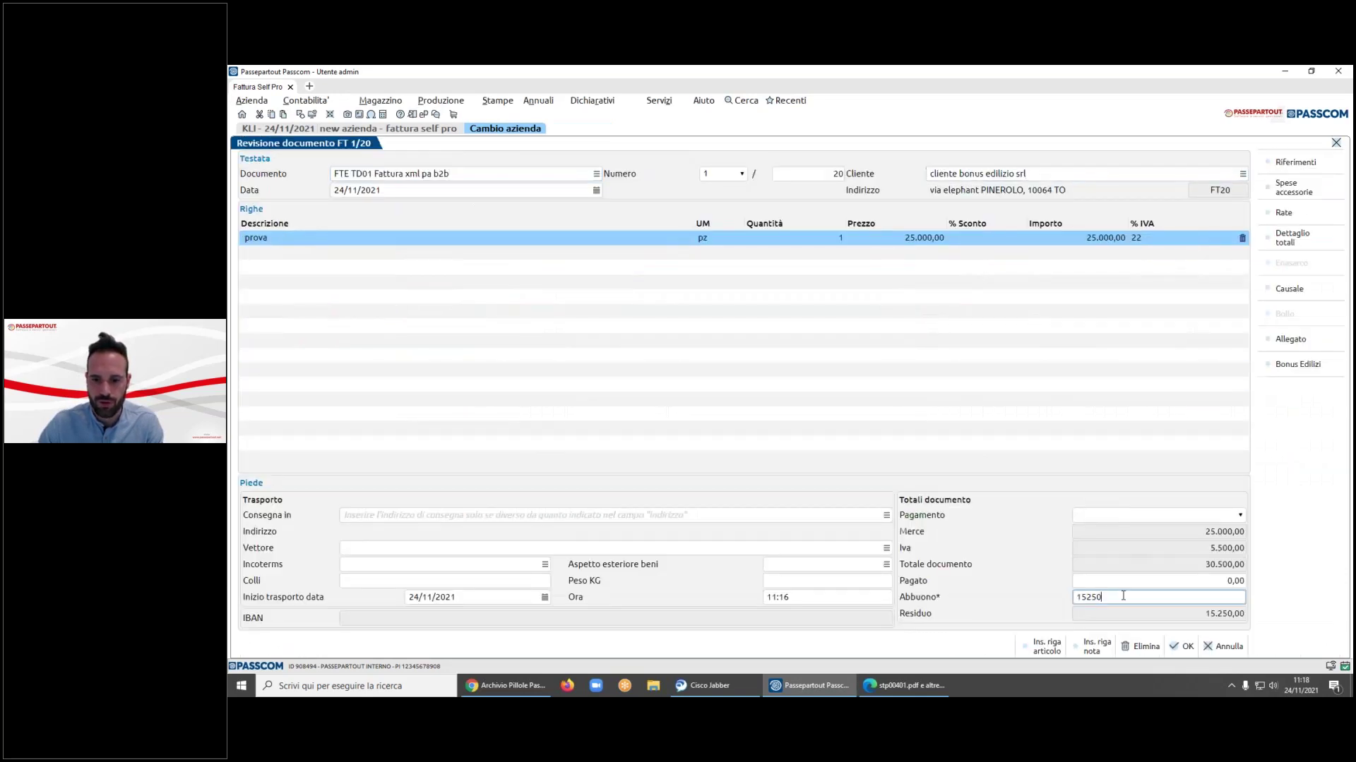
left_click(1295, 365)
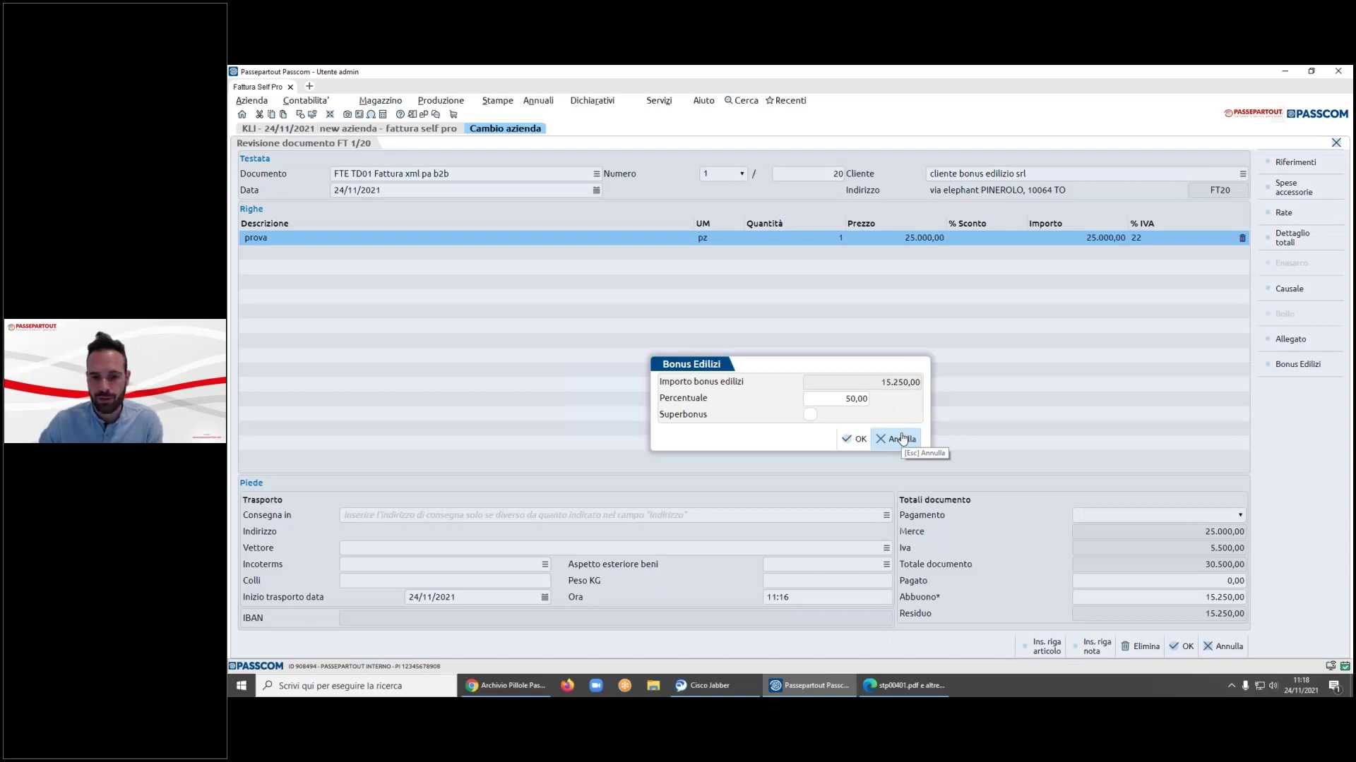
left_click(903, 439)
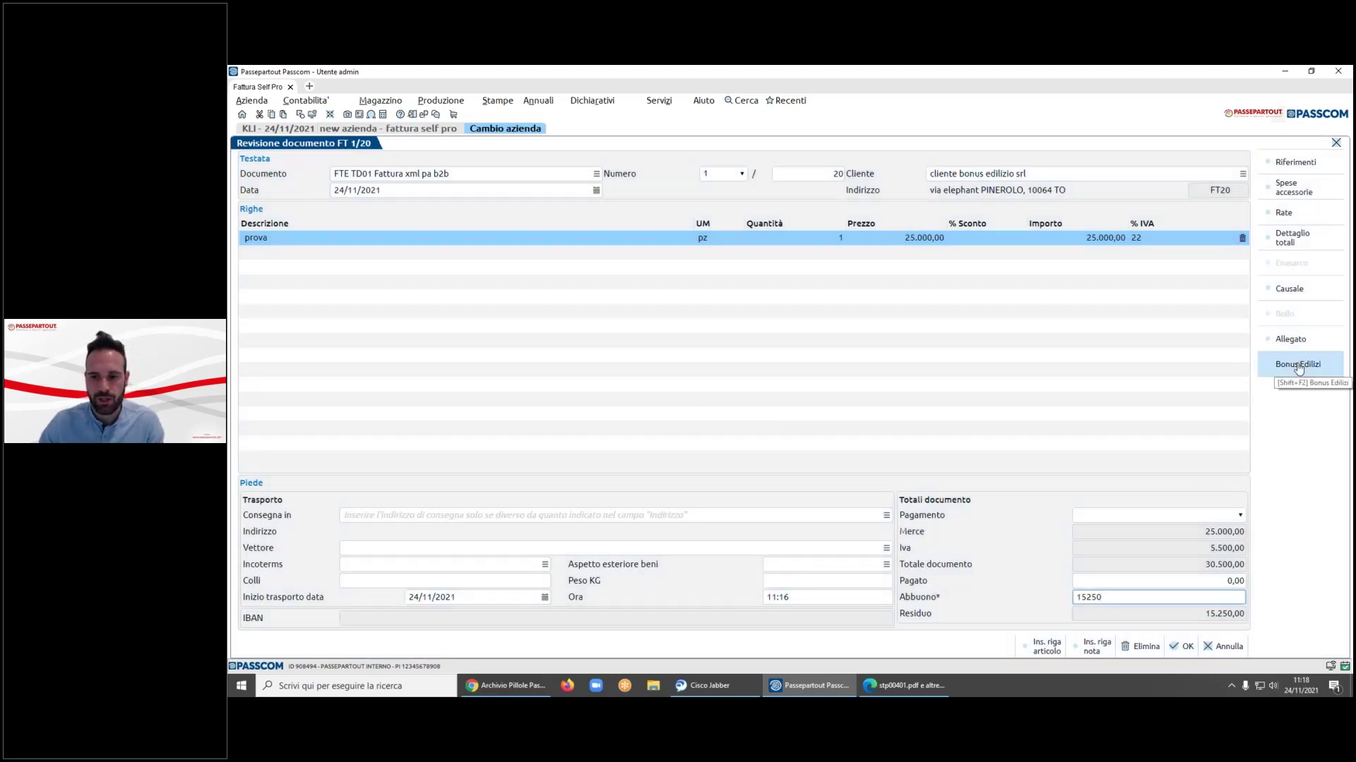
left_click(1227, 646)
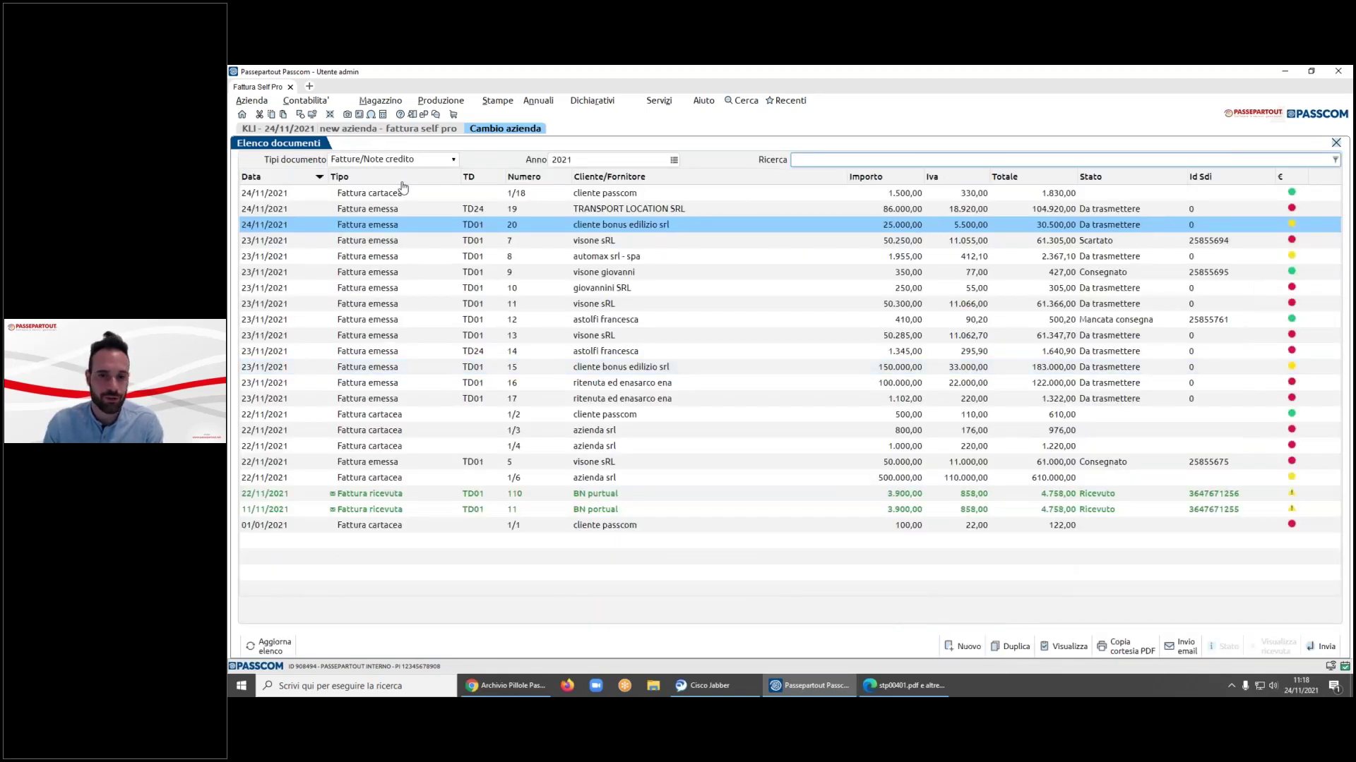
- Inspect the 24/11/21 AB registration for invoice 20 and its CREDITO D'IMPOSTA line
left_click(305, 101)
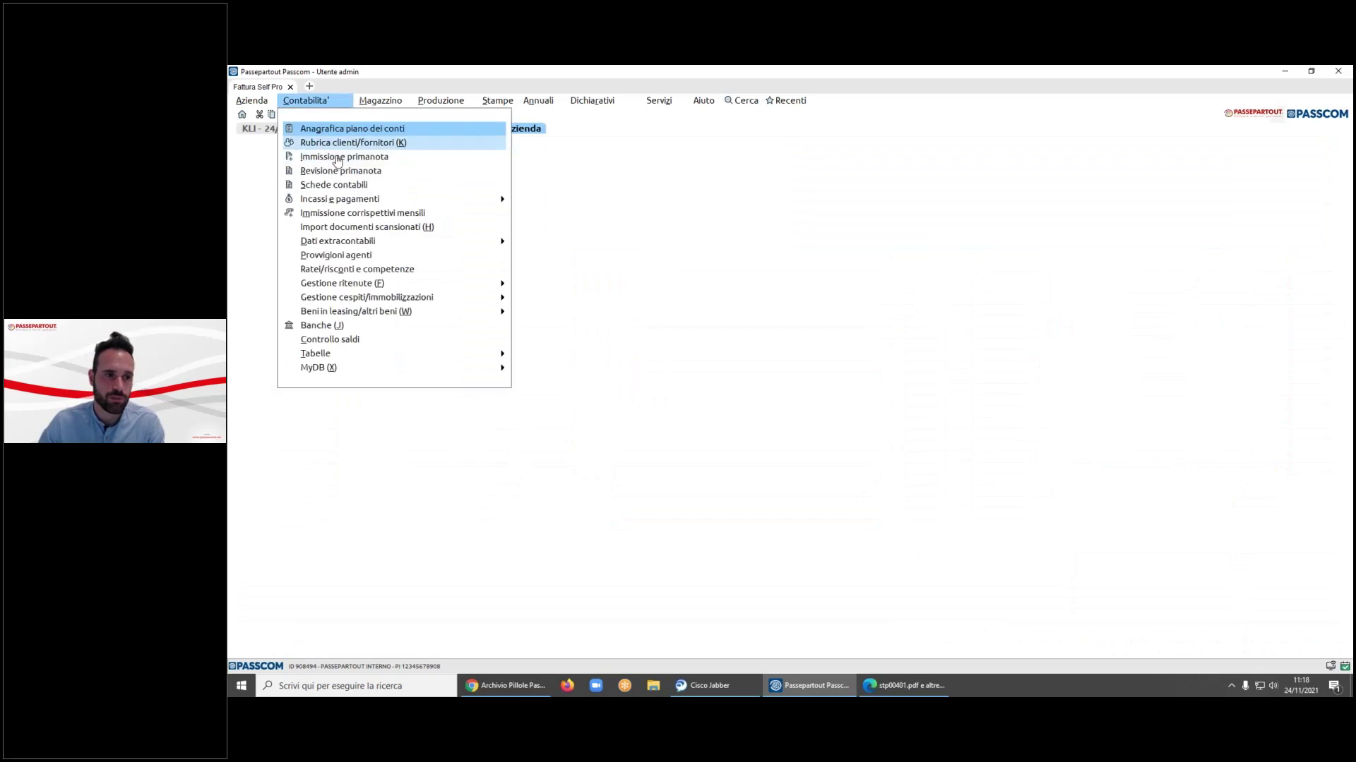
left_click(340, 171)
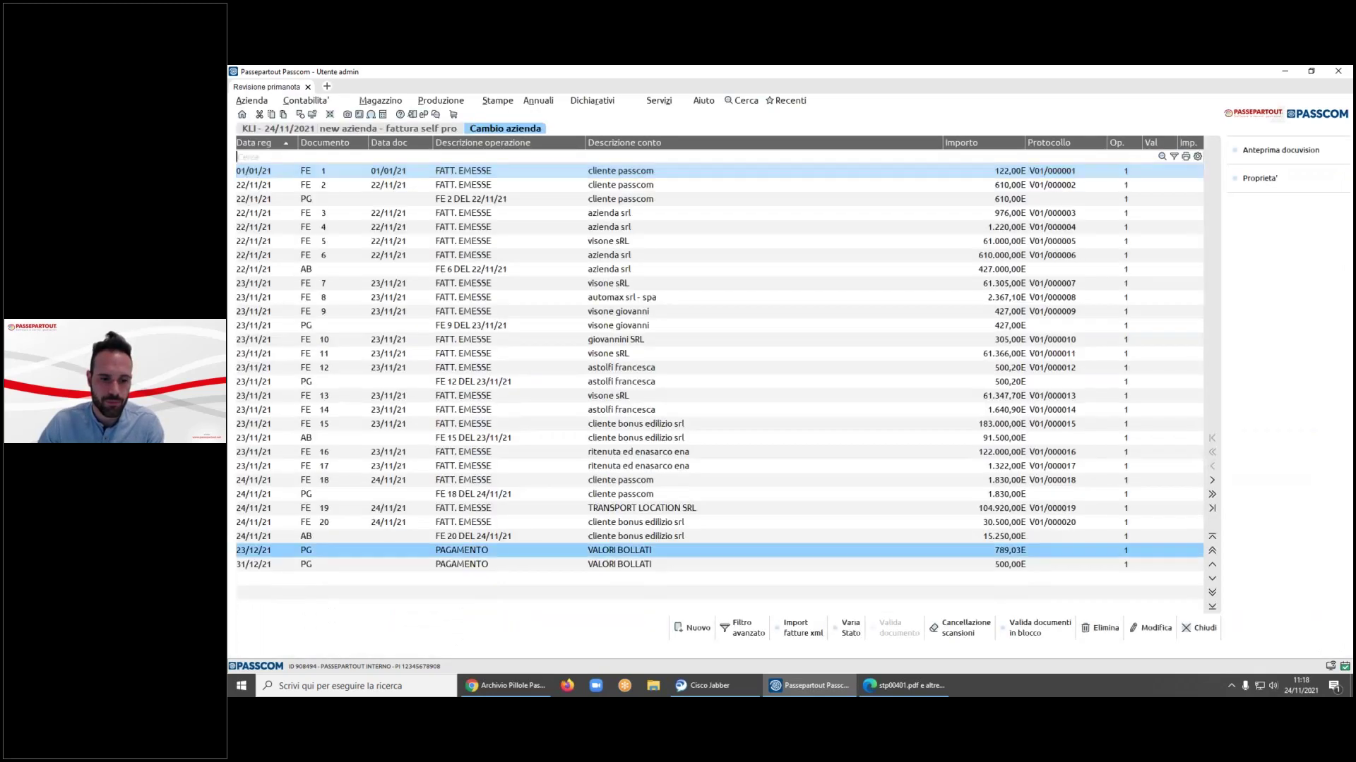
key("Return")
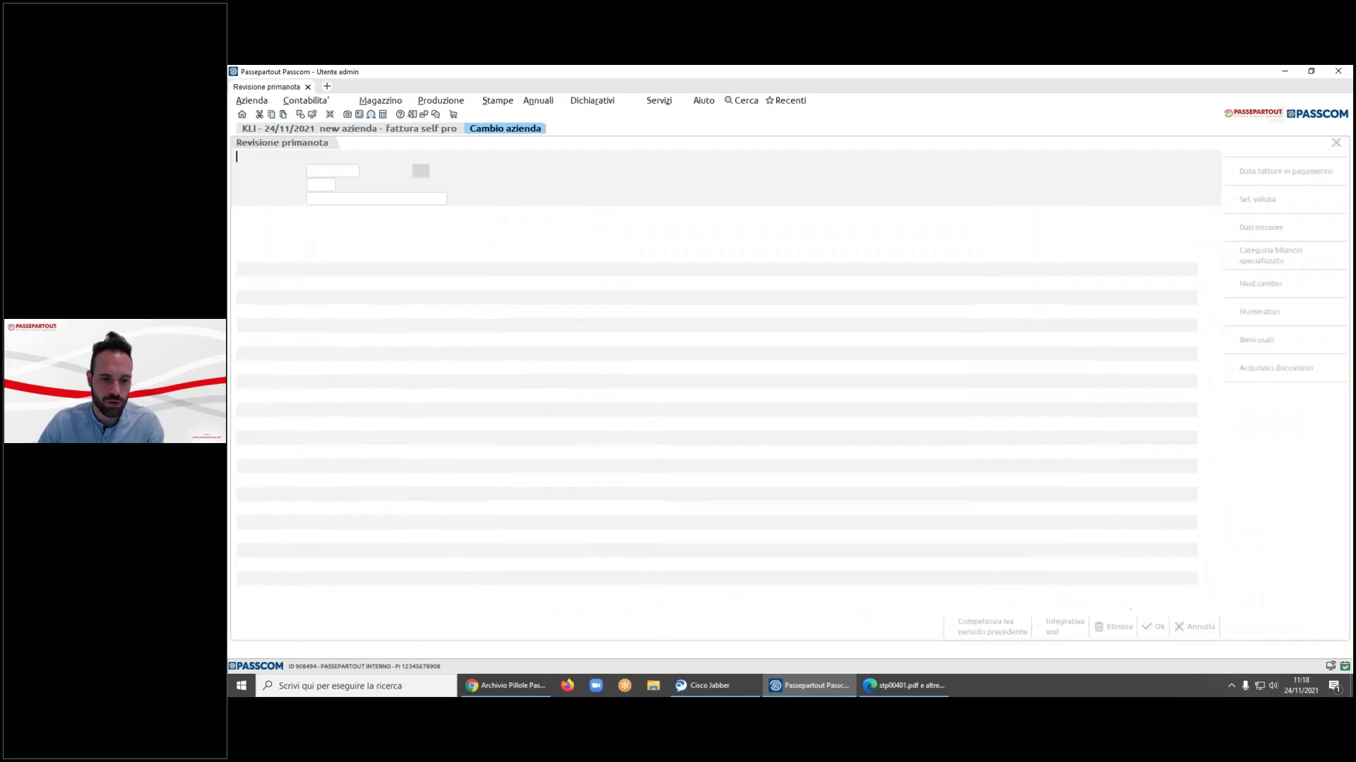
left_click(399, 270)
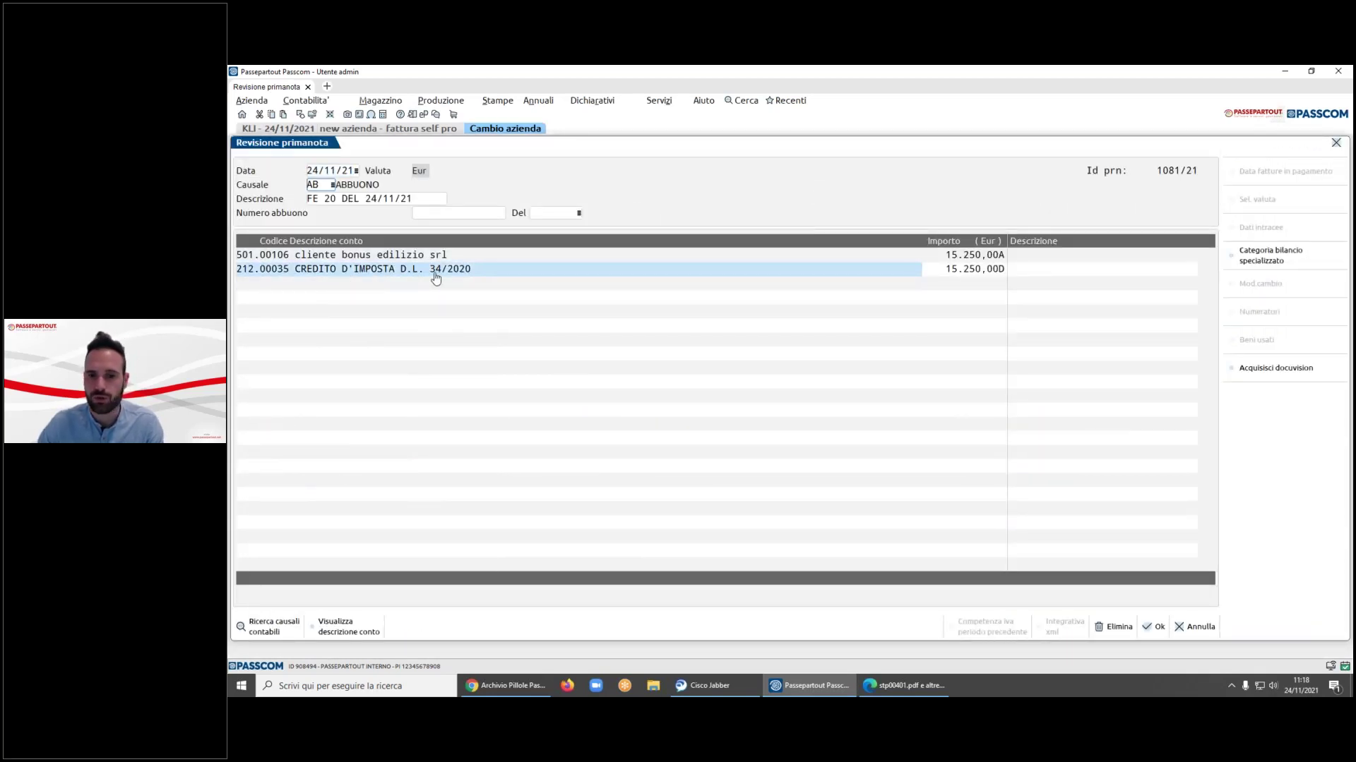
key("Escape")
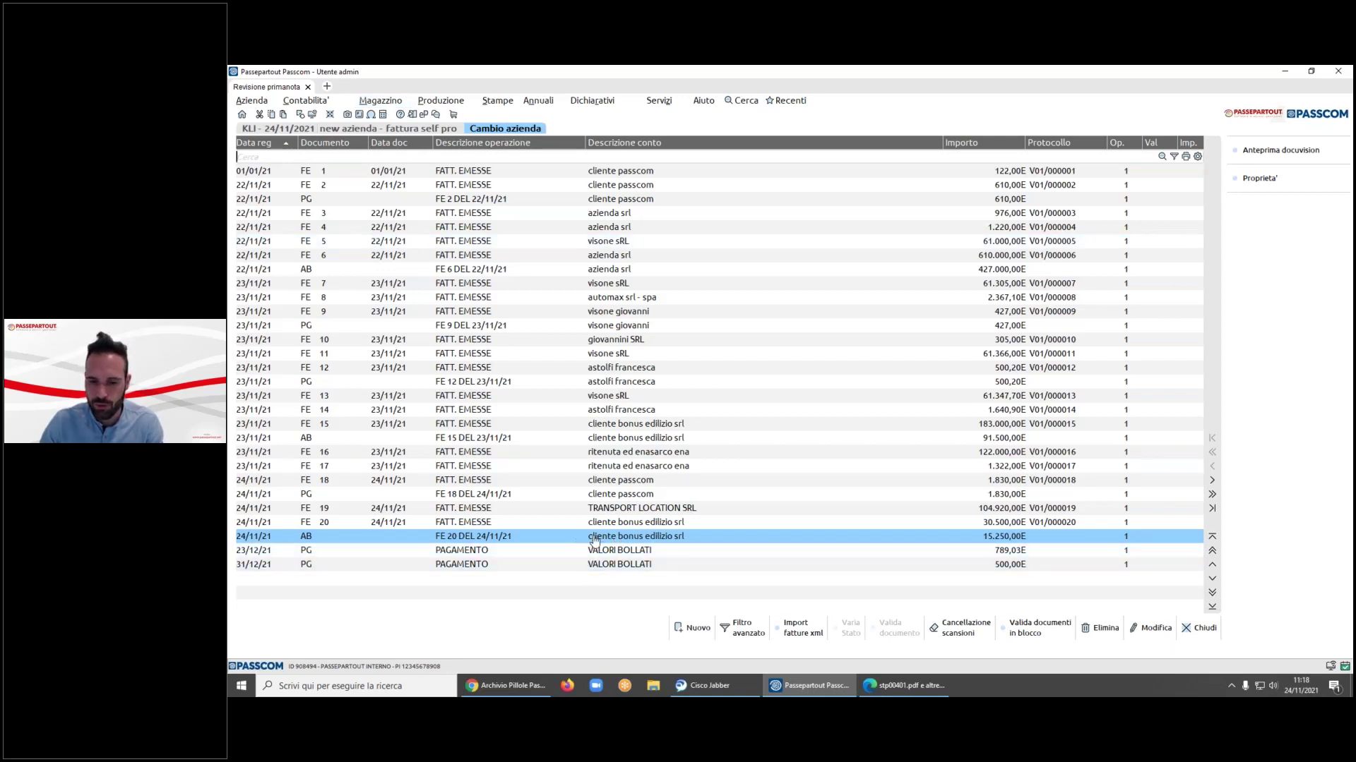
- Compare the FE 20 and AB rows, then close the primanota review
key("Up")
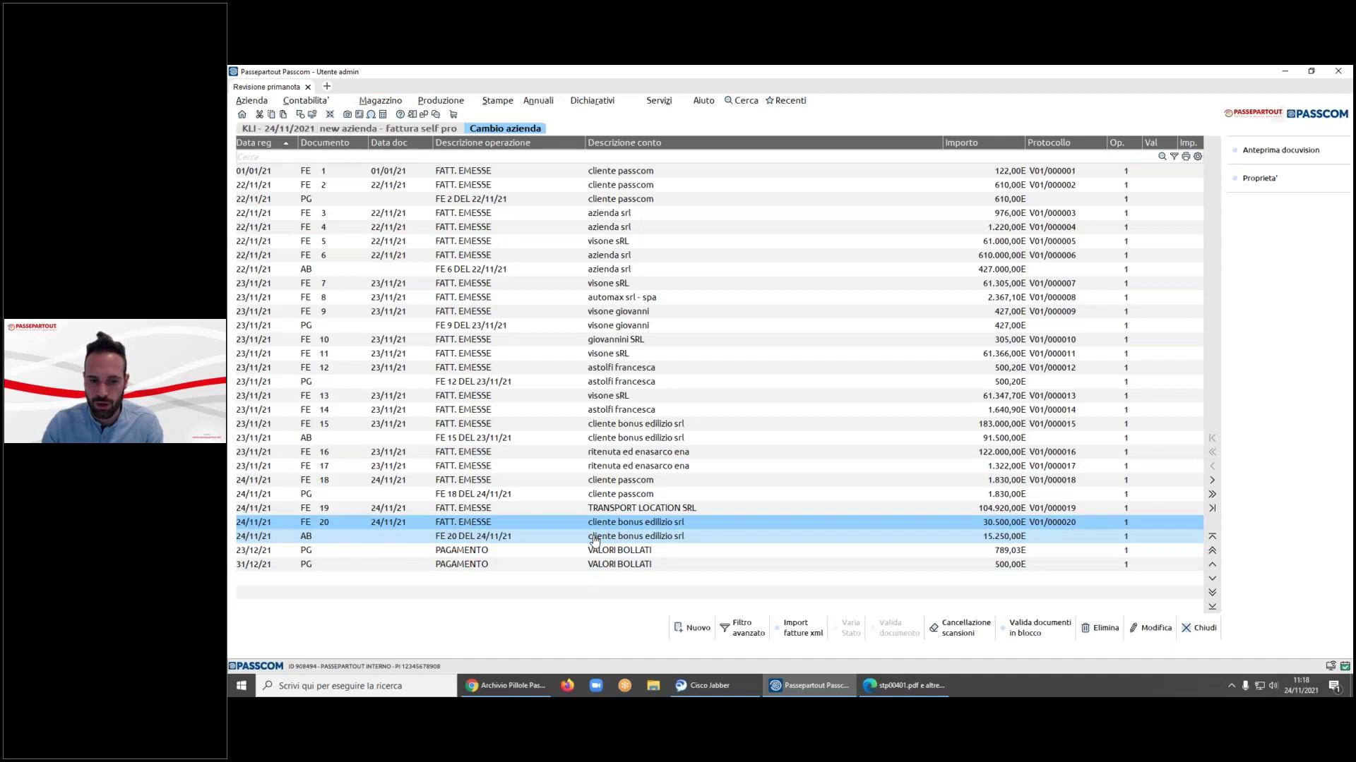
left_click(595, 541)
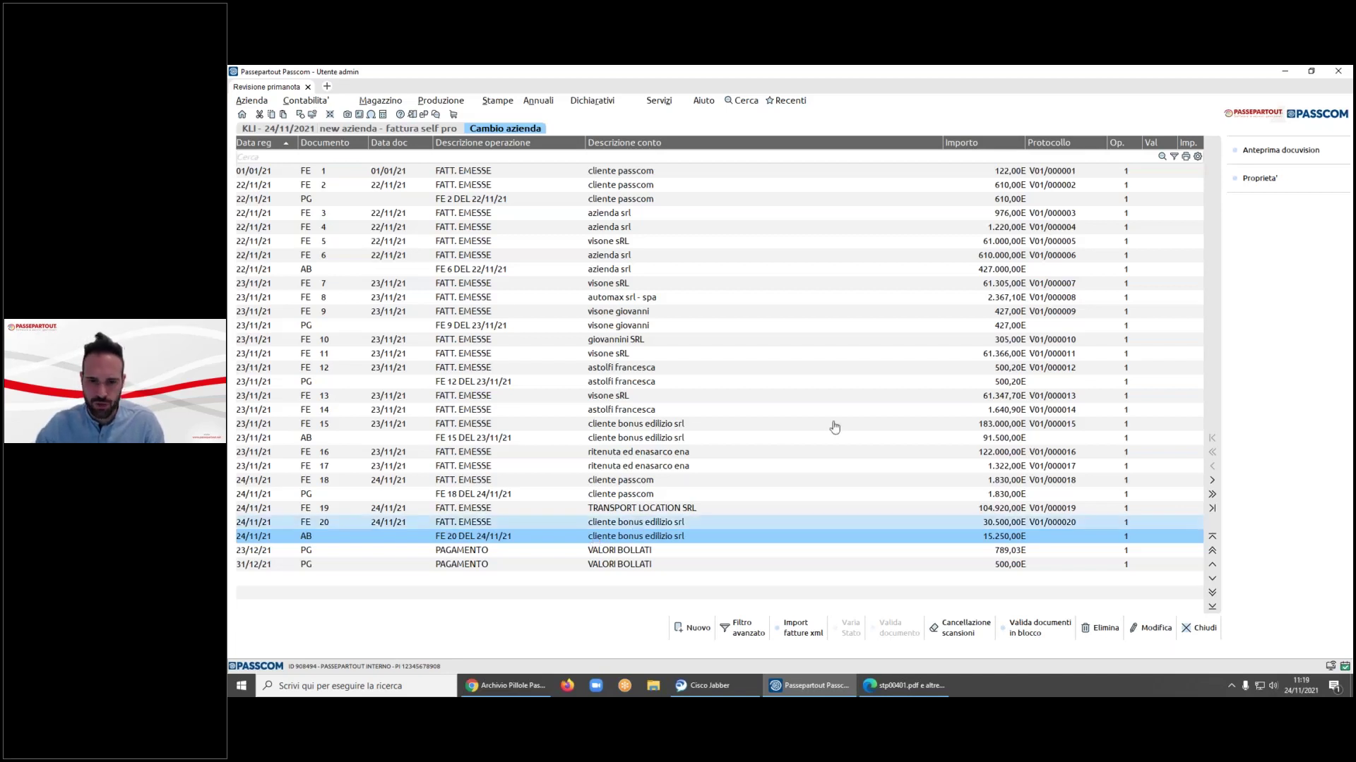
key("Escape")
key("alt+c")
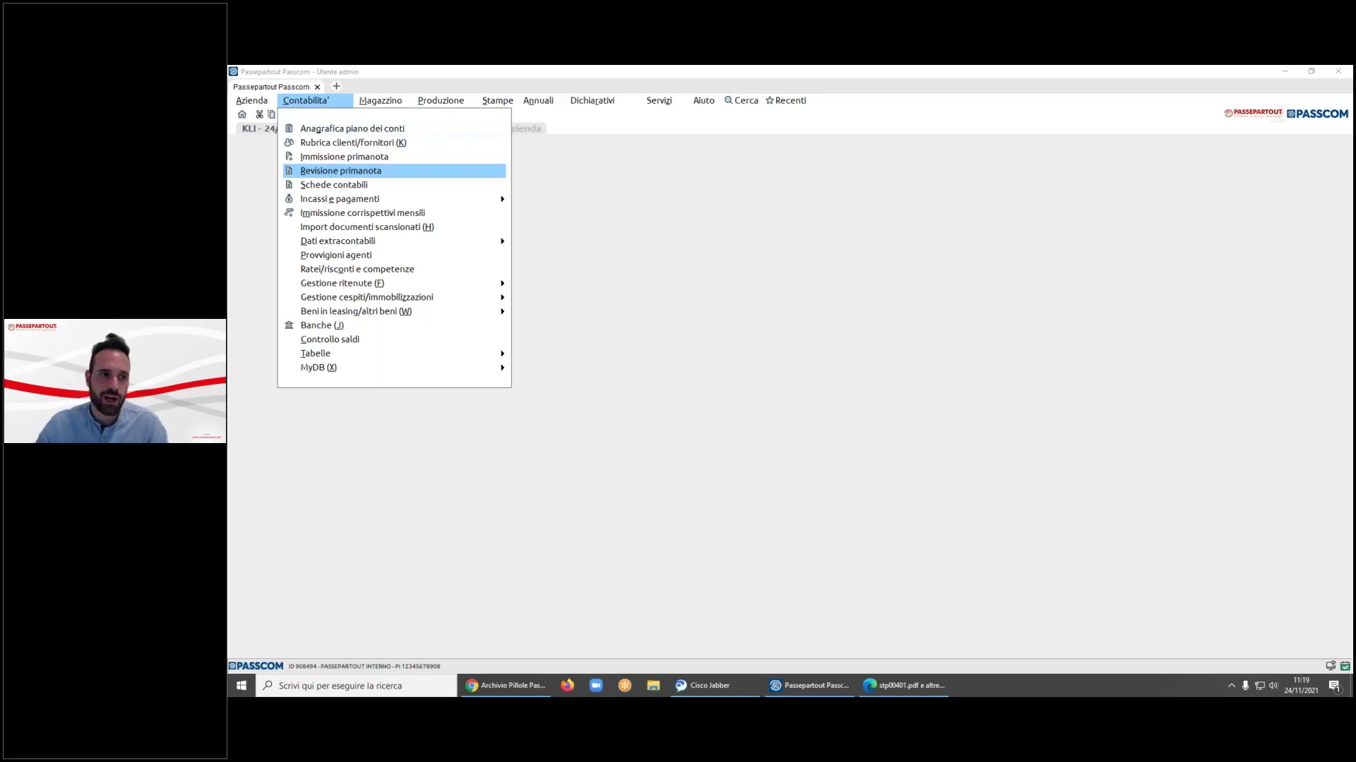
- Start a Fattura Self Pro invoice for azienda srl with articolo nuovo on the first line
left_click(382, 103)
left_click(418, 144)
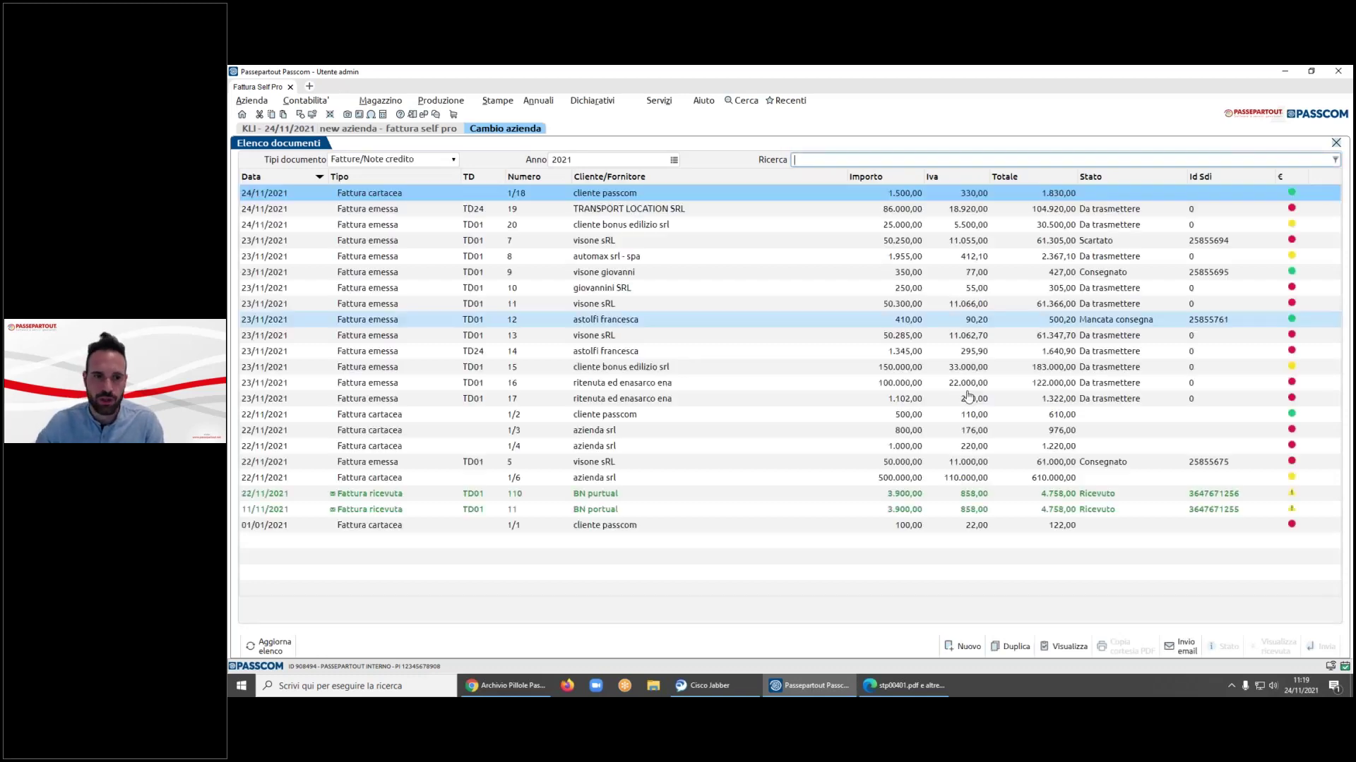
left_click(964, 646)
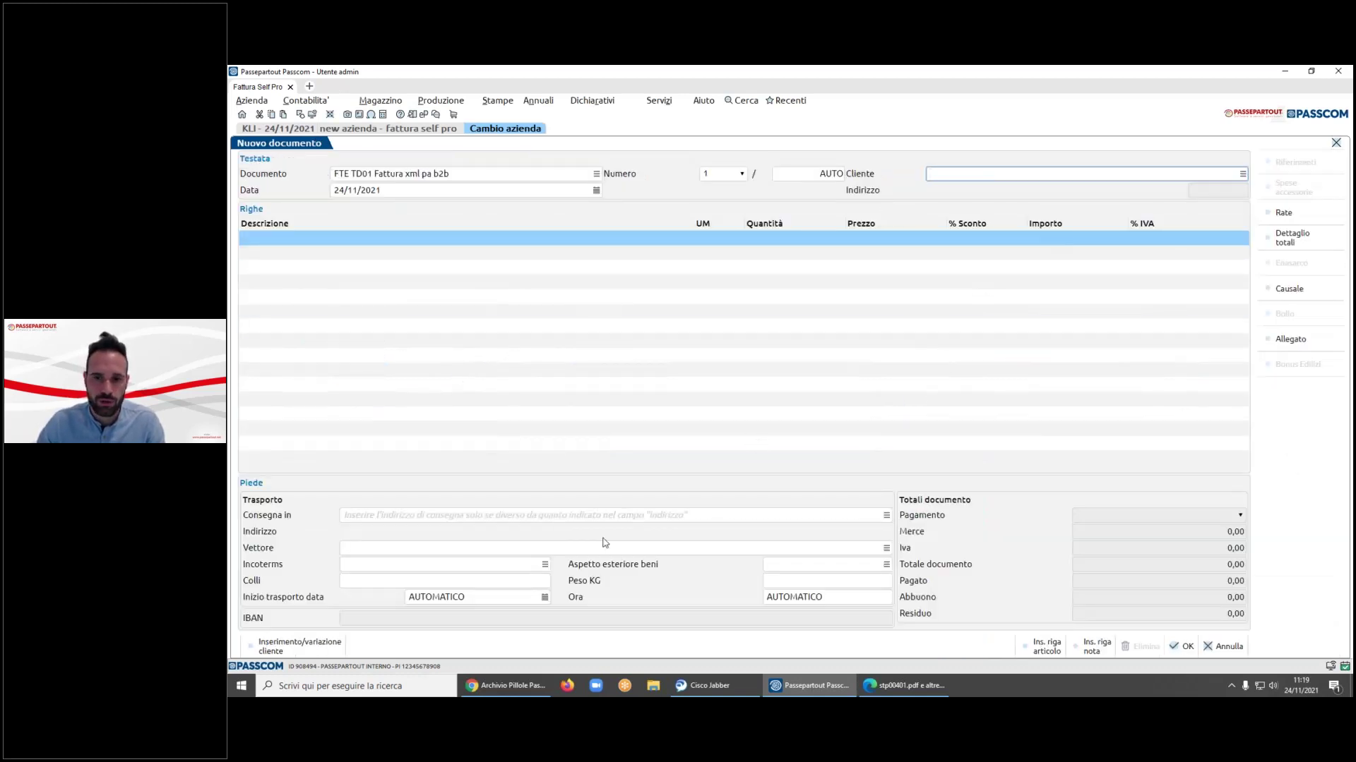
left_click(1242, 173)
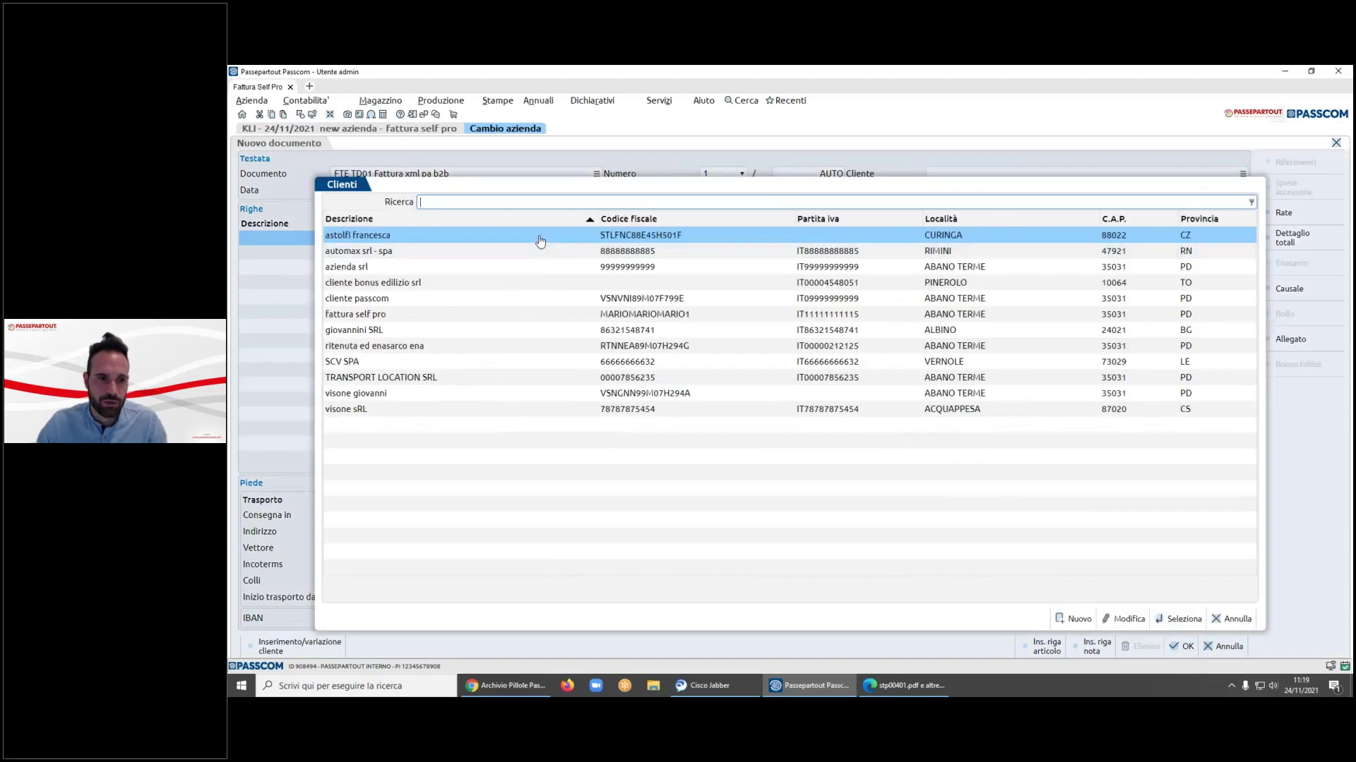
double_click(551, 272)
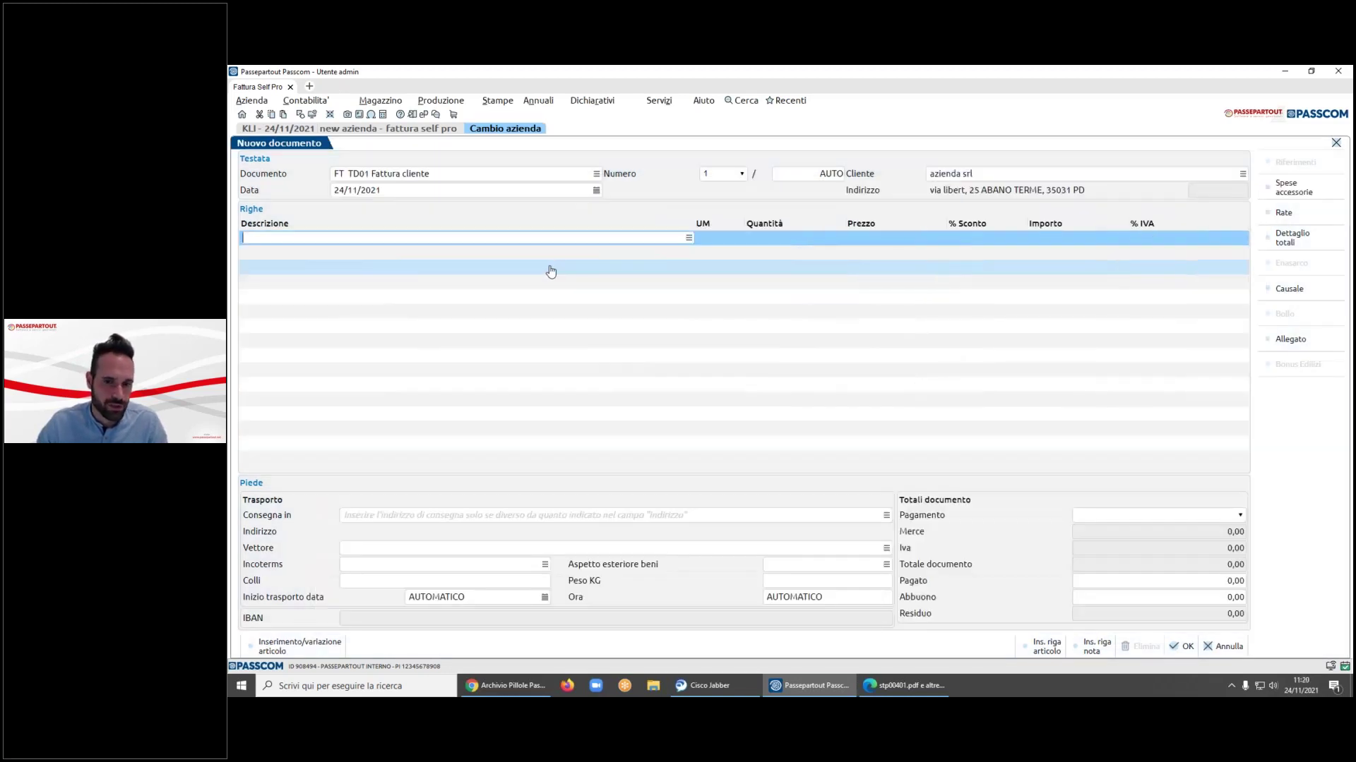
left_click(687, 240)
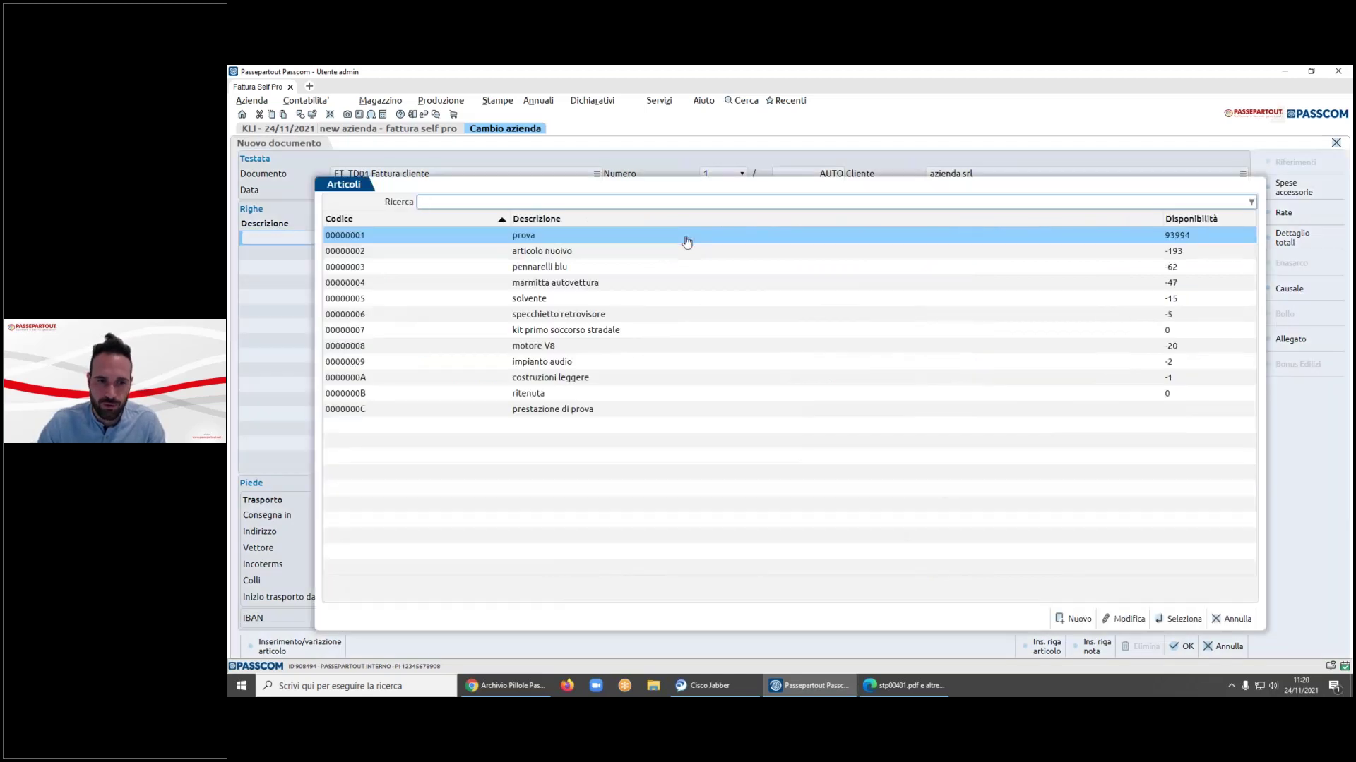
double_click(685, 251)
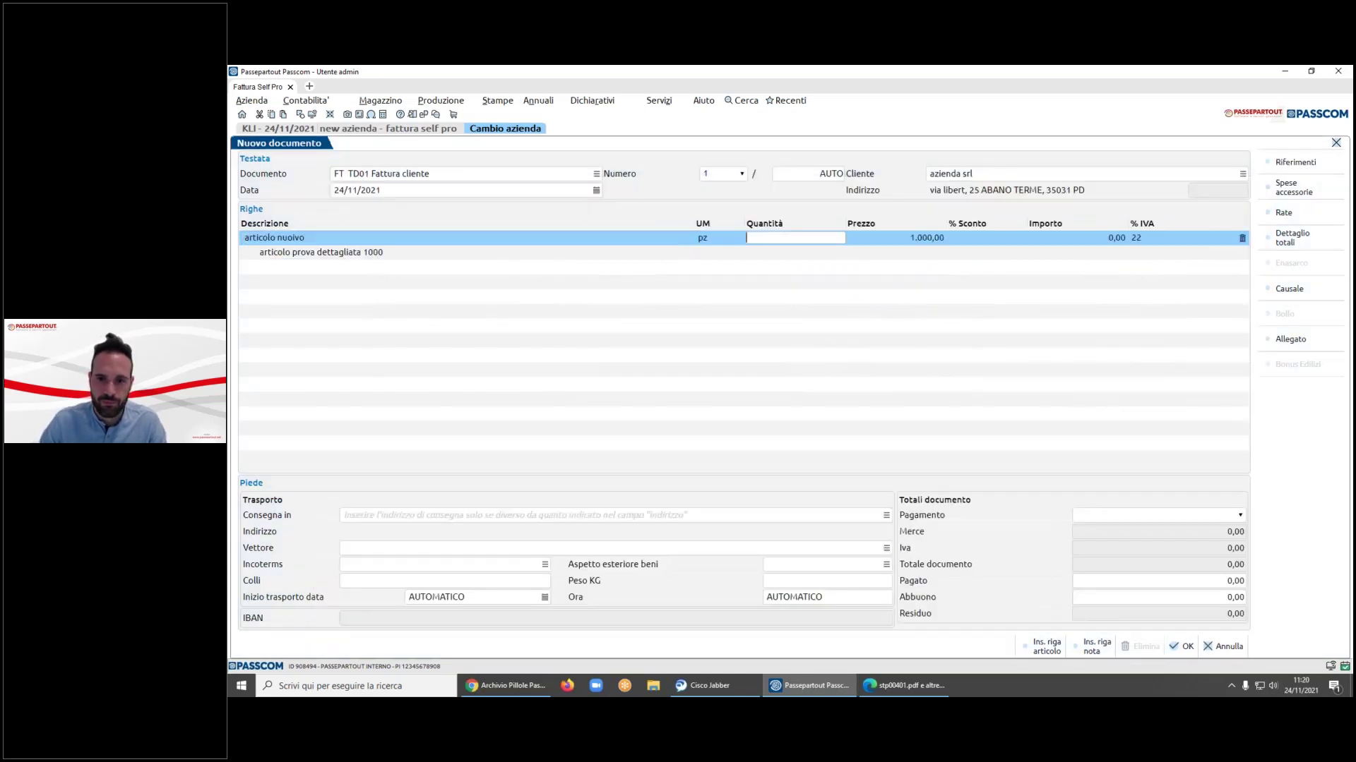
- Set quantity 1 and payment CONTANTI, then save the 1.220,00 invoice
type("1")
key("Return")
key("Return")
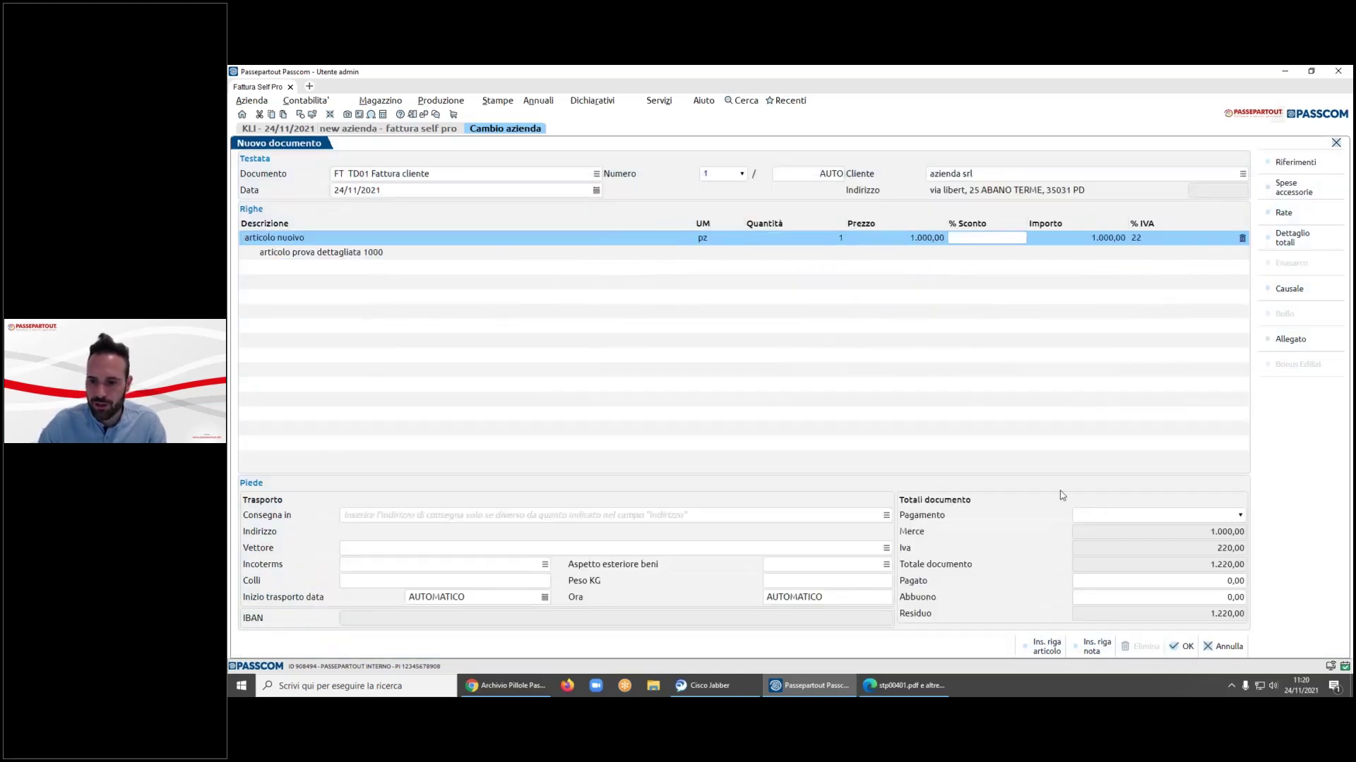
left_click(1126, 517)
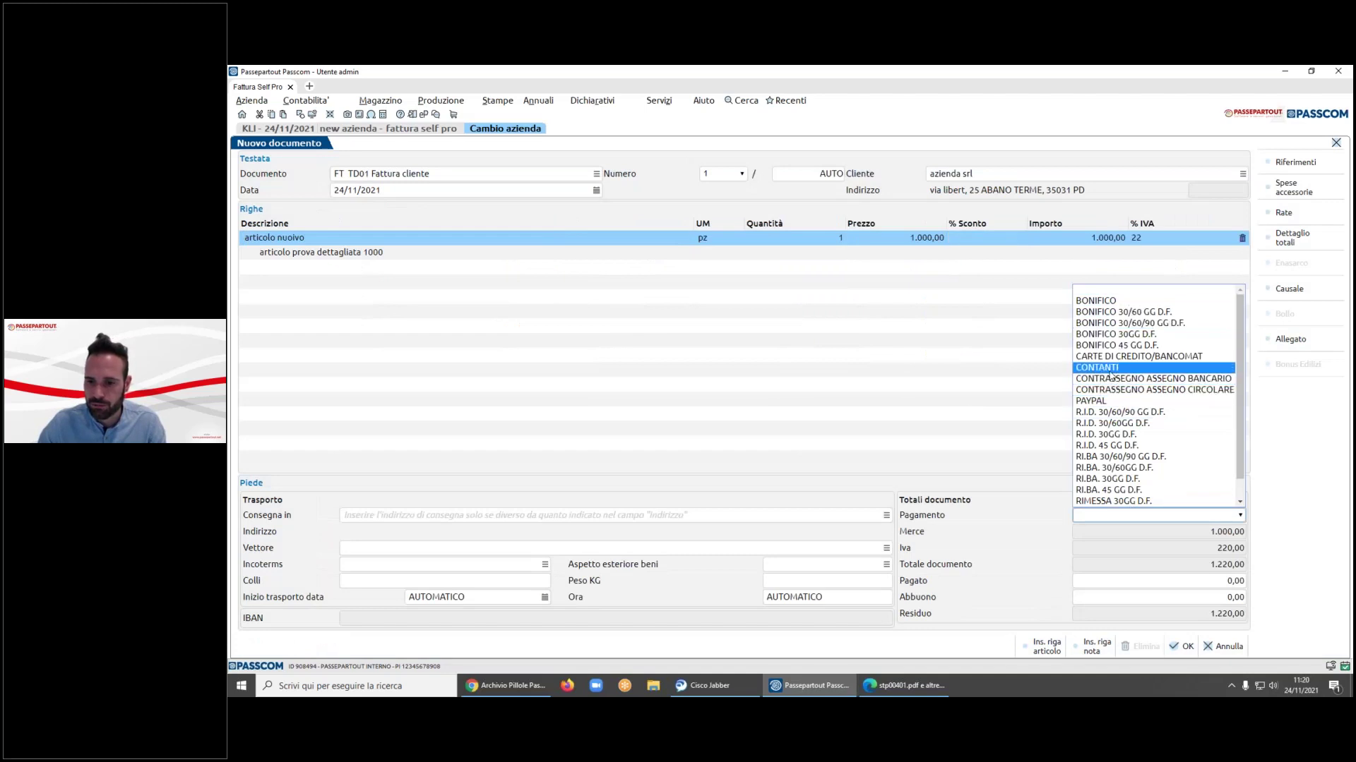
left_click(1150, 375)
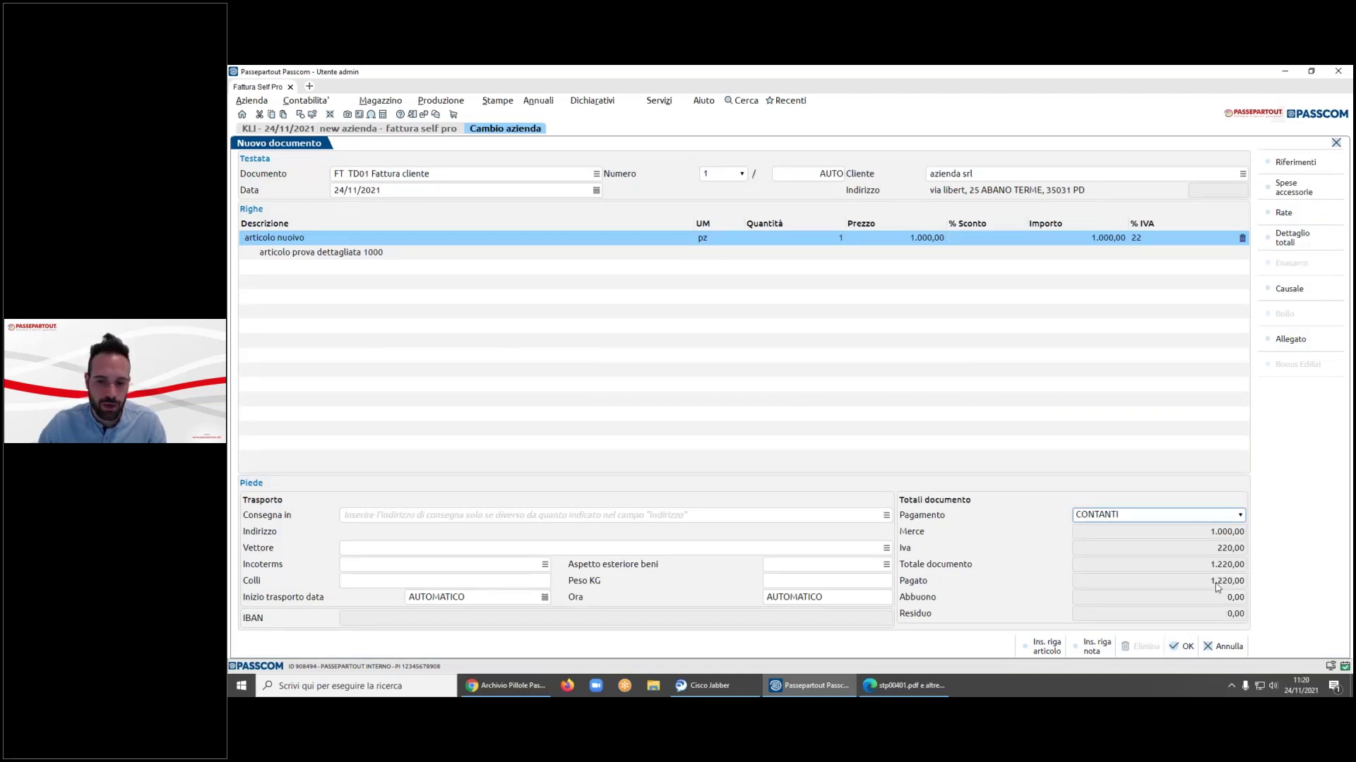
left_click(1183, 646)
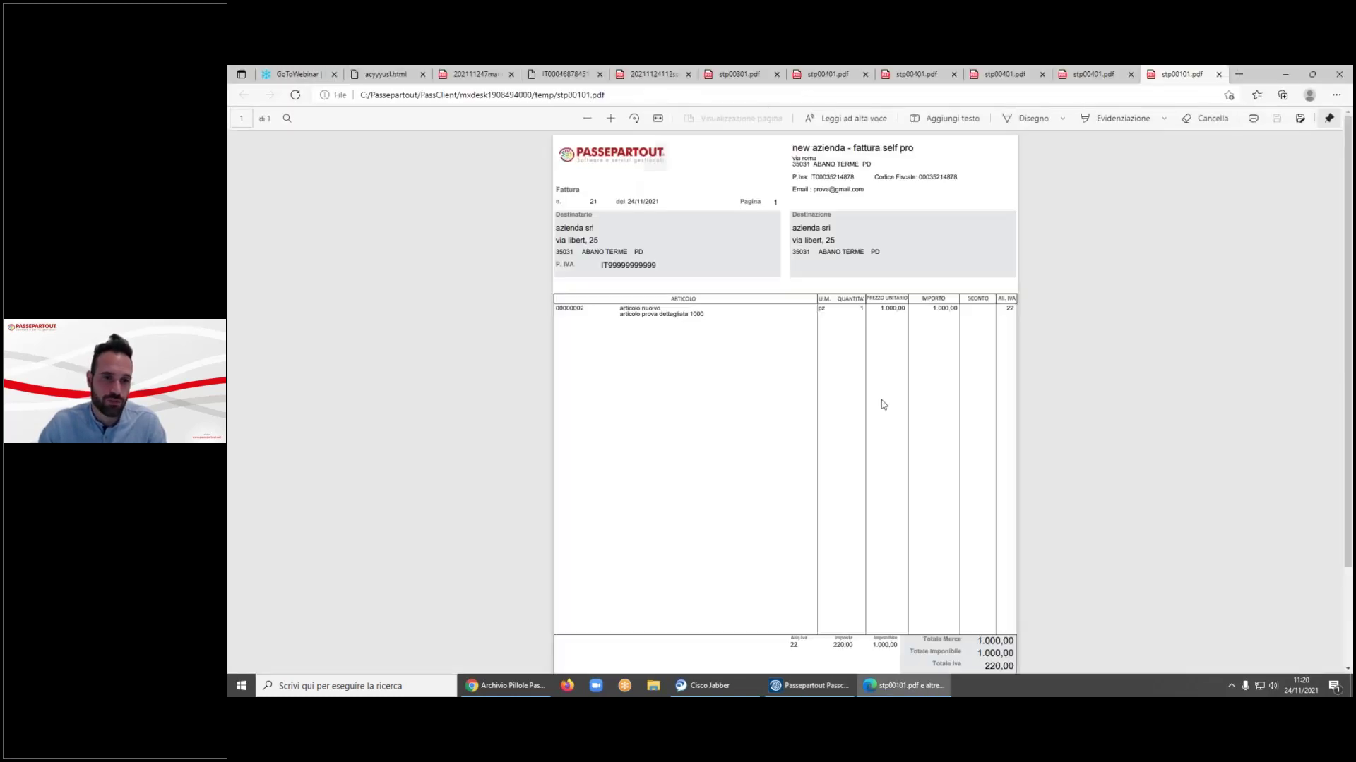
left_click(811, 685)
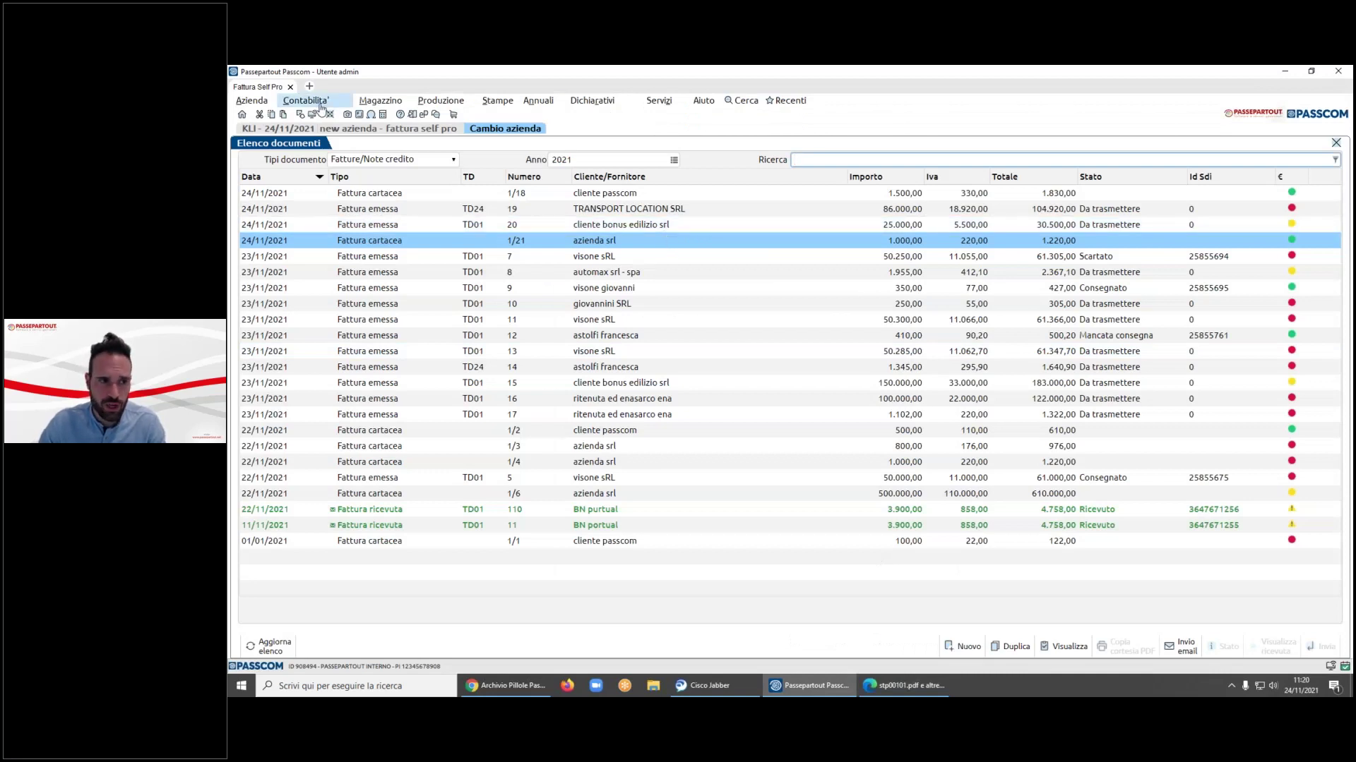
- Check the FE 21 invoice and its automatic 1.220,00 payment in Revisione primanota
left_click(305, 100)
left_click(350, 171)
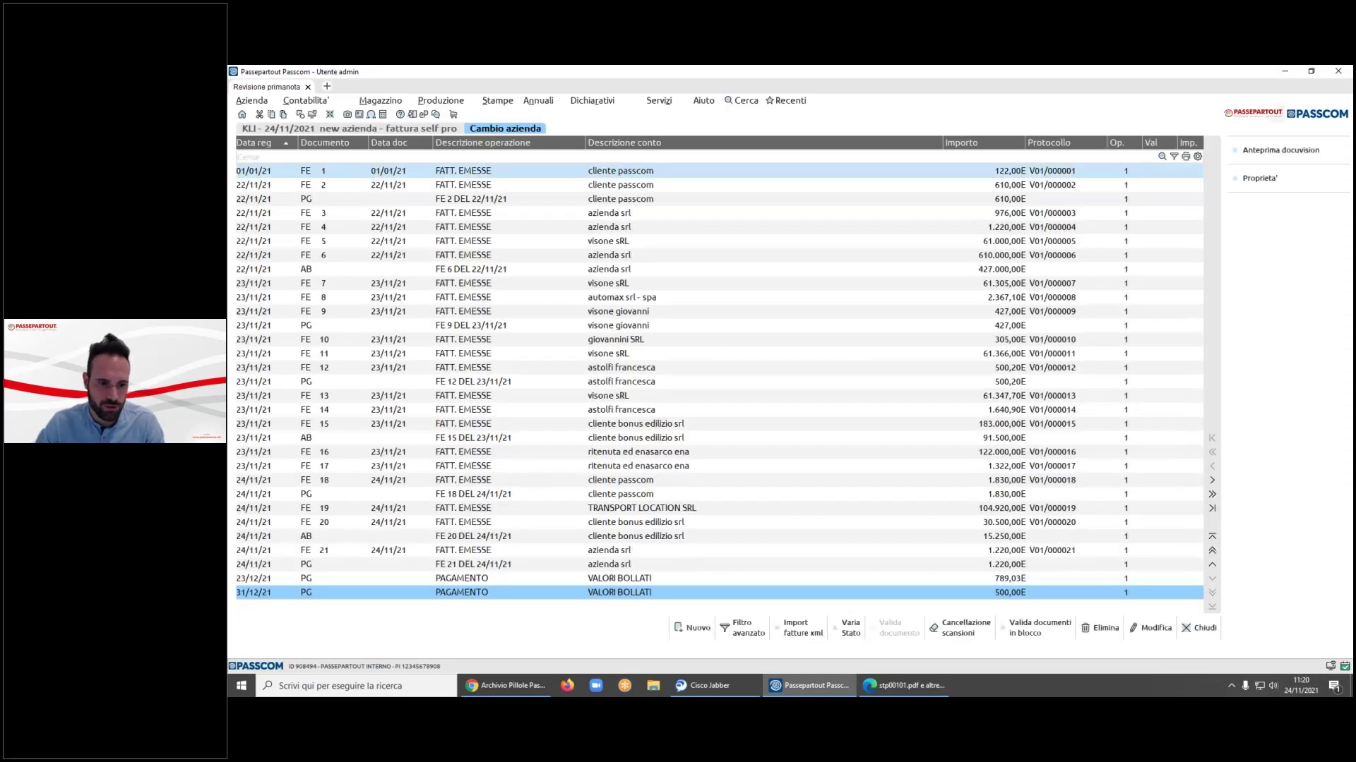
left_click(494, 564)
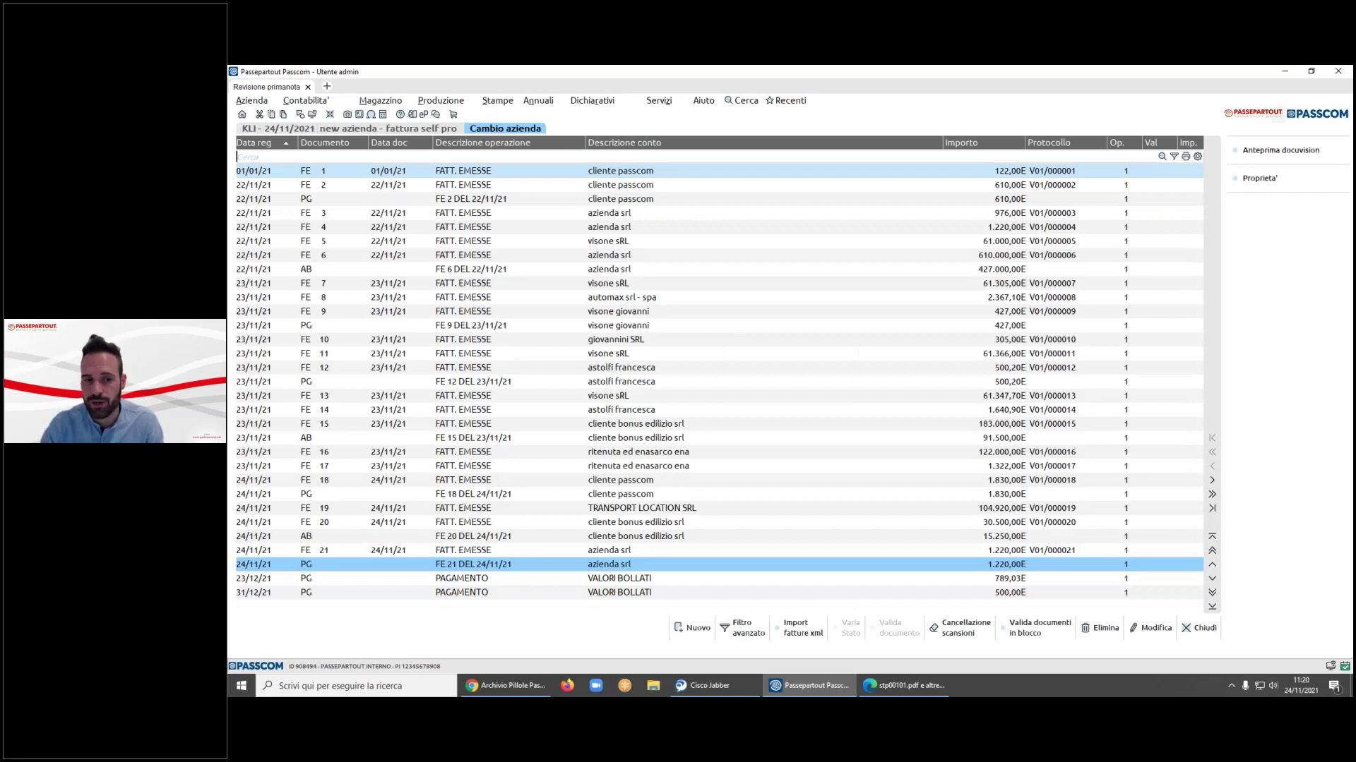
- Return to the Magazzino Fattura Self Pro invoice list
left_click(308, 101)
left_click(381, 100)
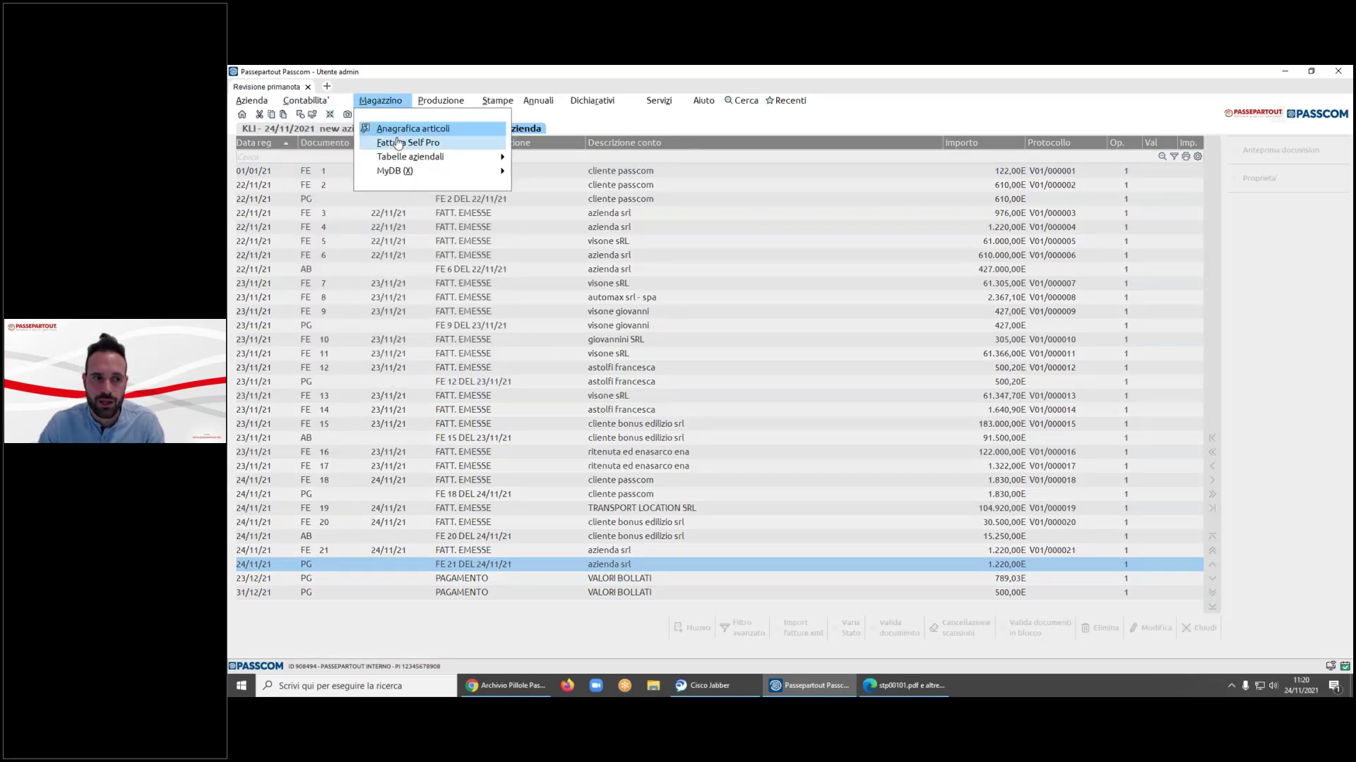
left_click(399, 143)
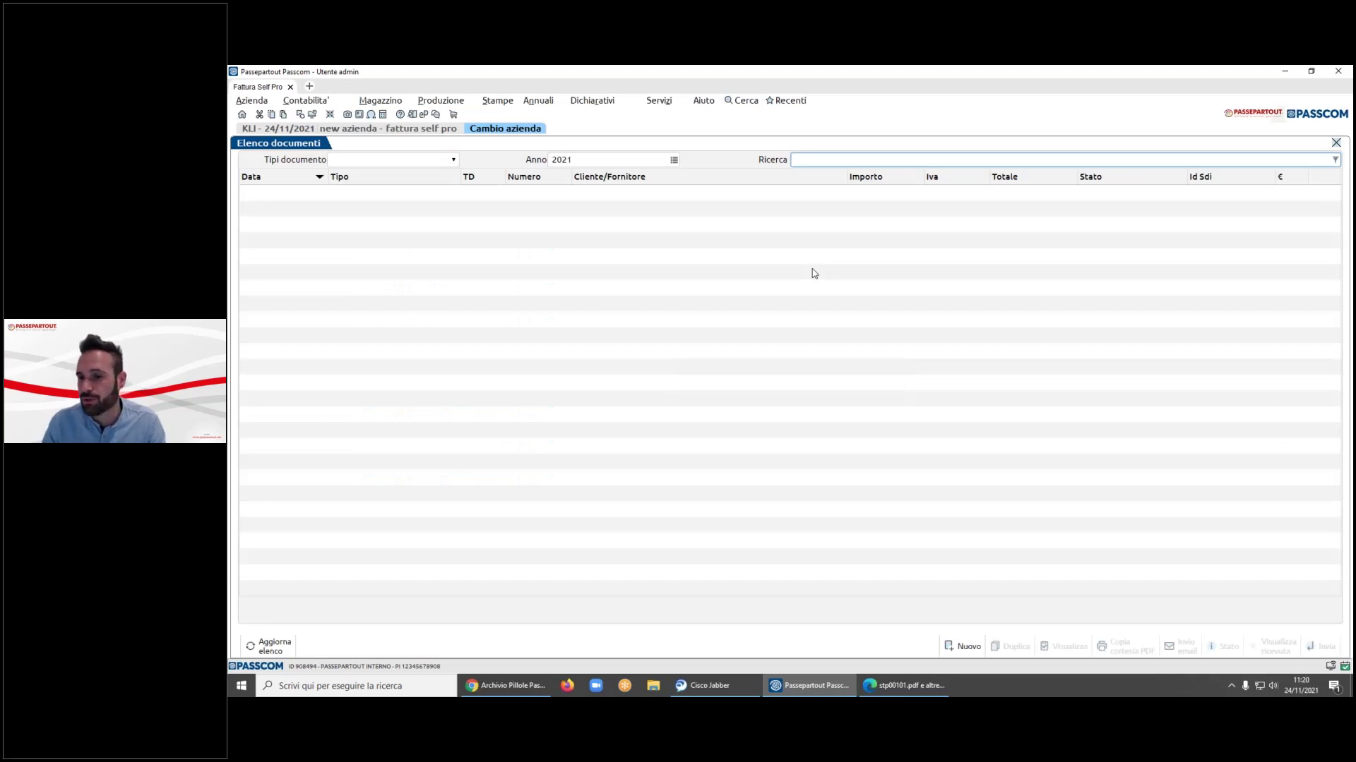
- On invoice FT 1/18, set Pagamento to BONIFICO and re-enter 1830 as the paid amount
key("Return")
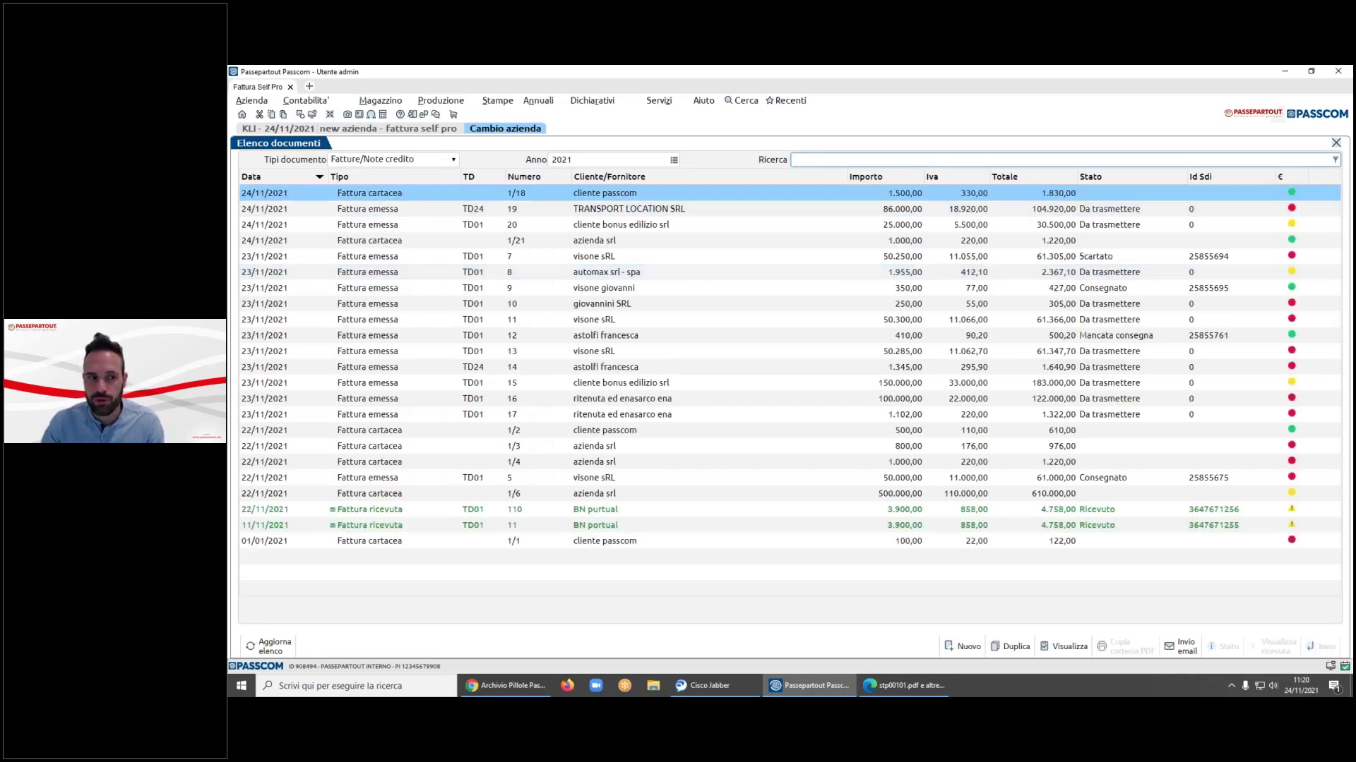
left_click(1133, 520)
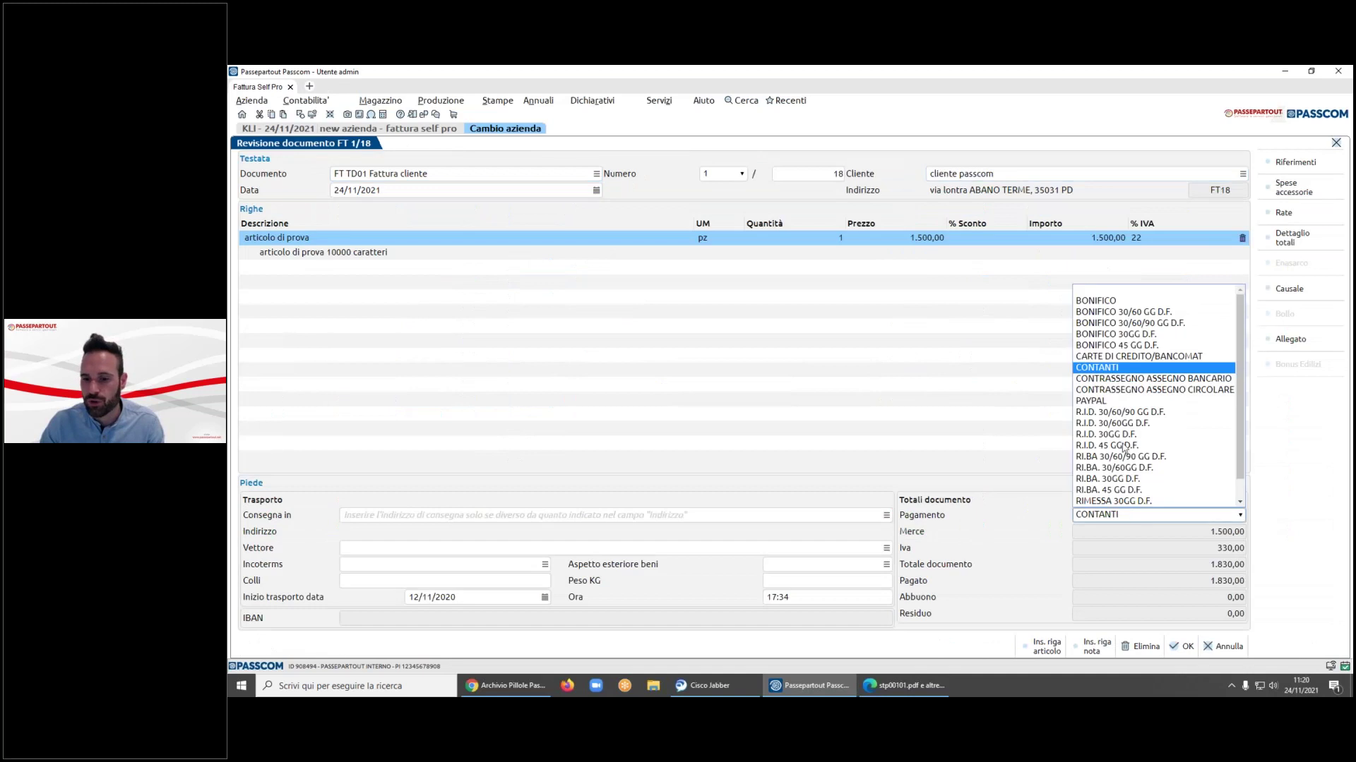
left_click(1123, 306)
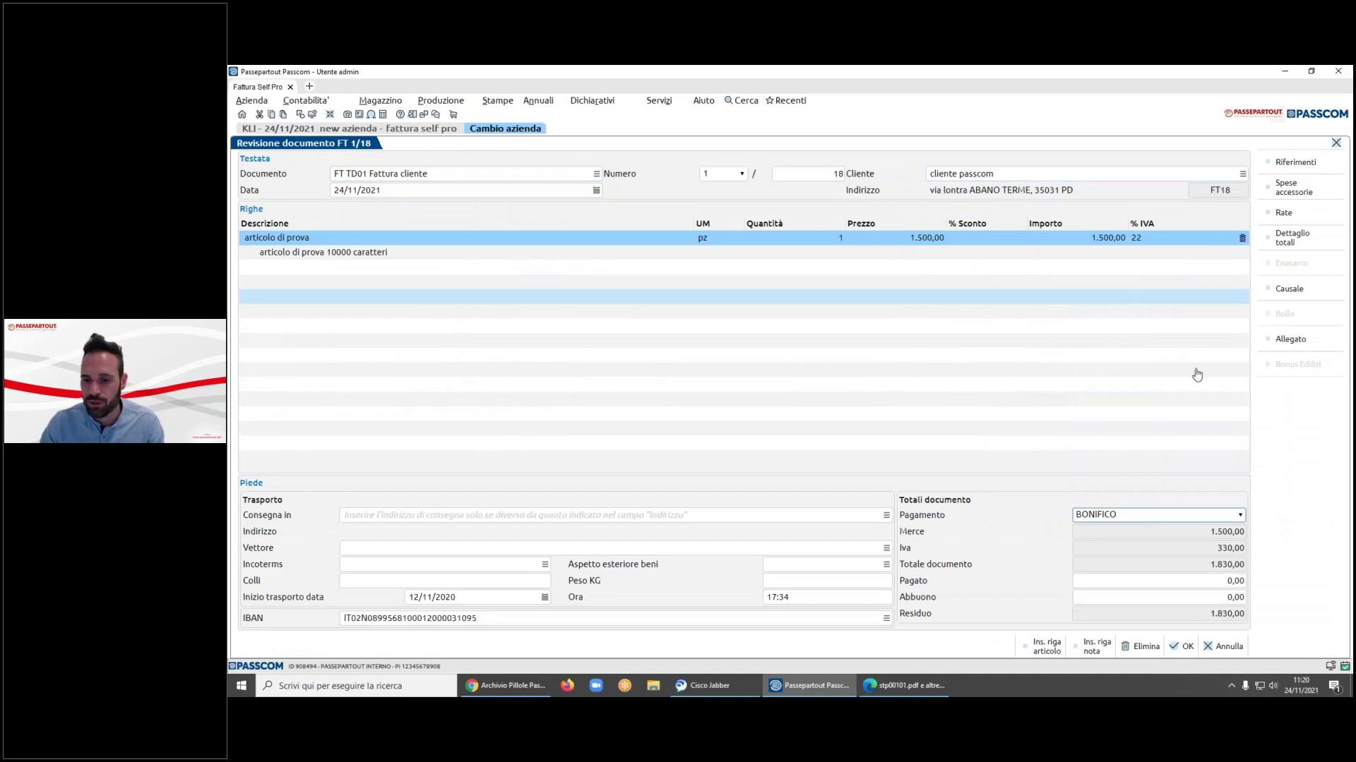
left_click(1182, 587)
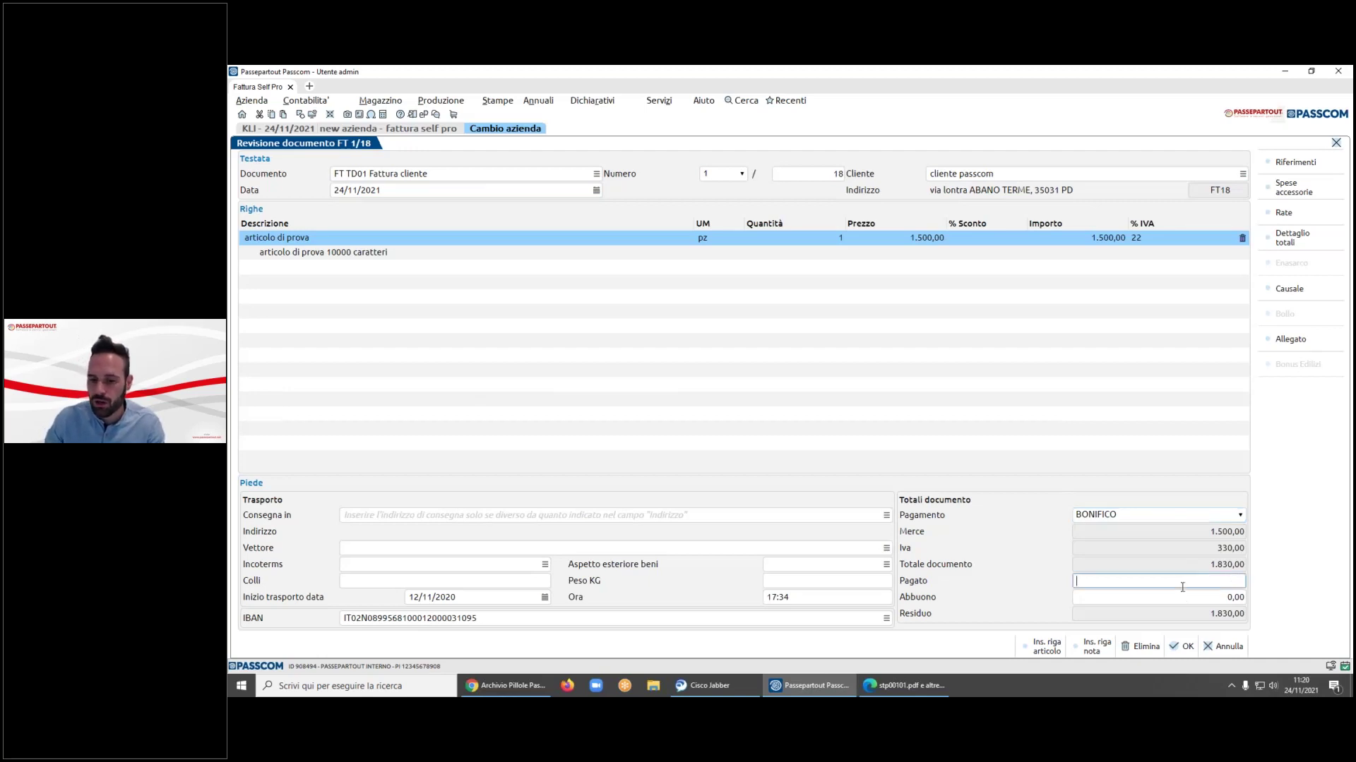
type("1830")
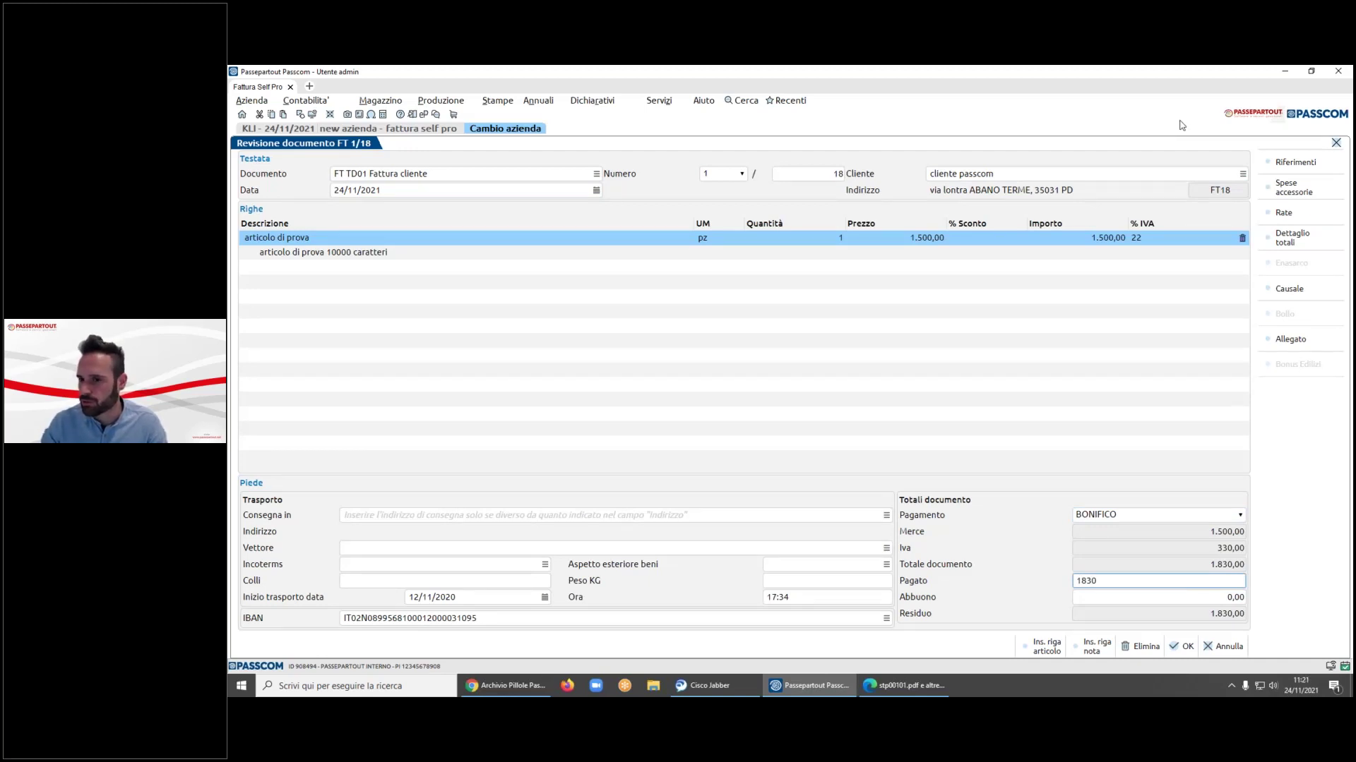
key("alt+Tab")
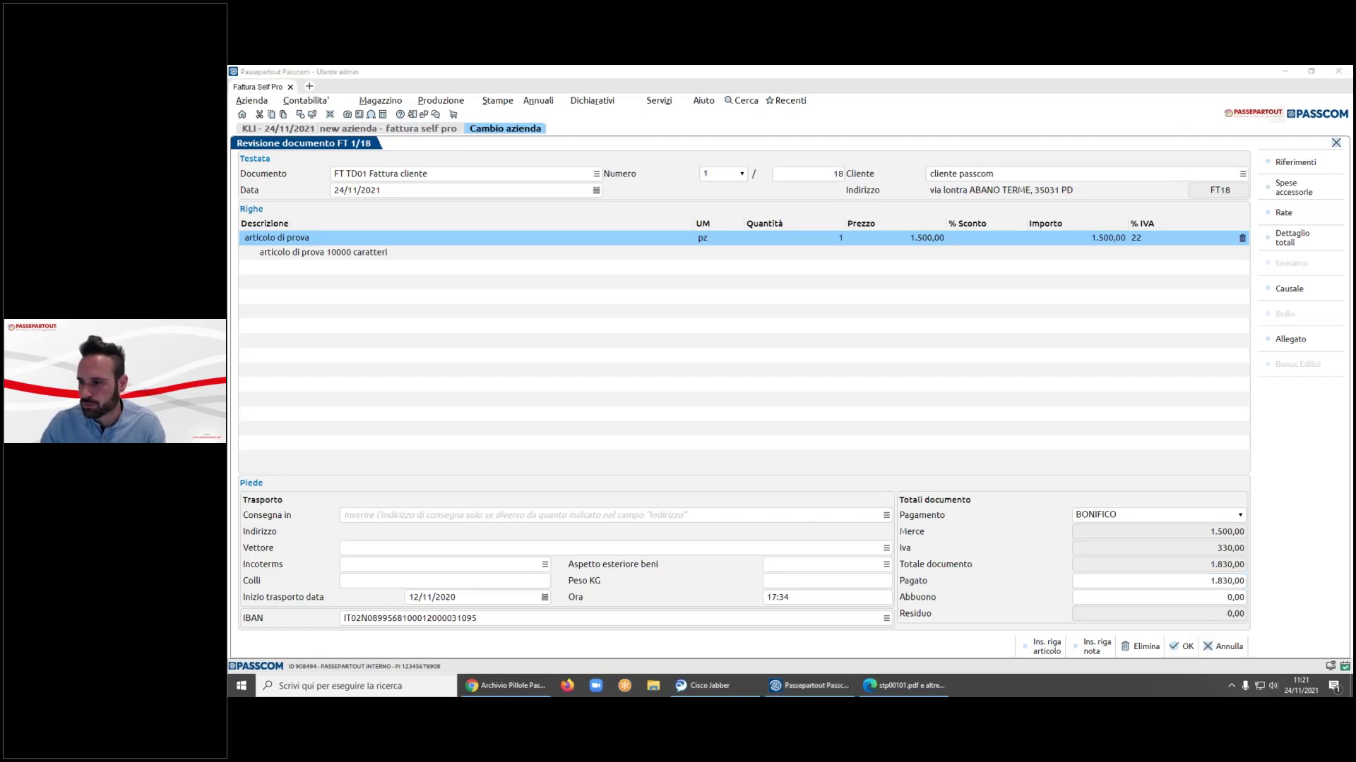
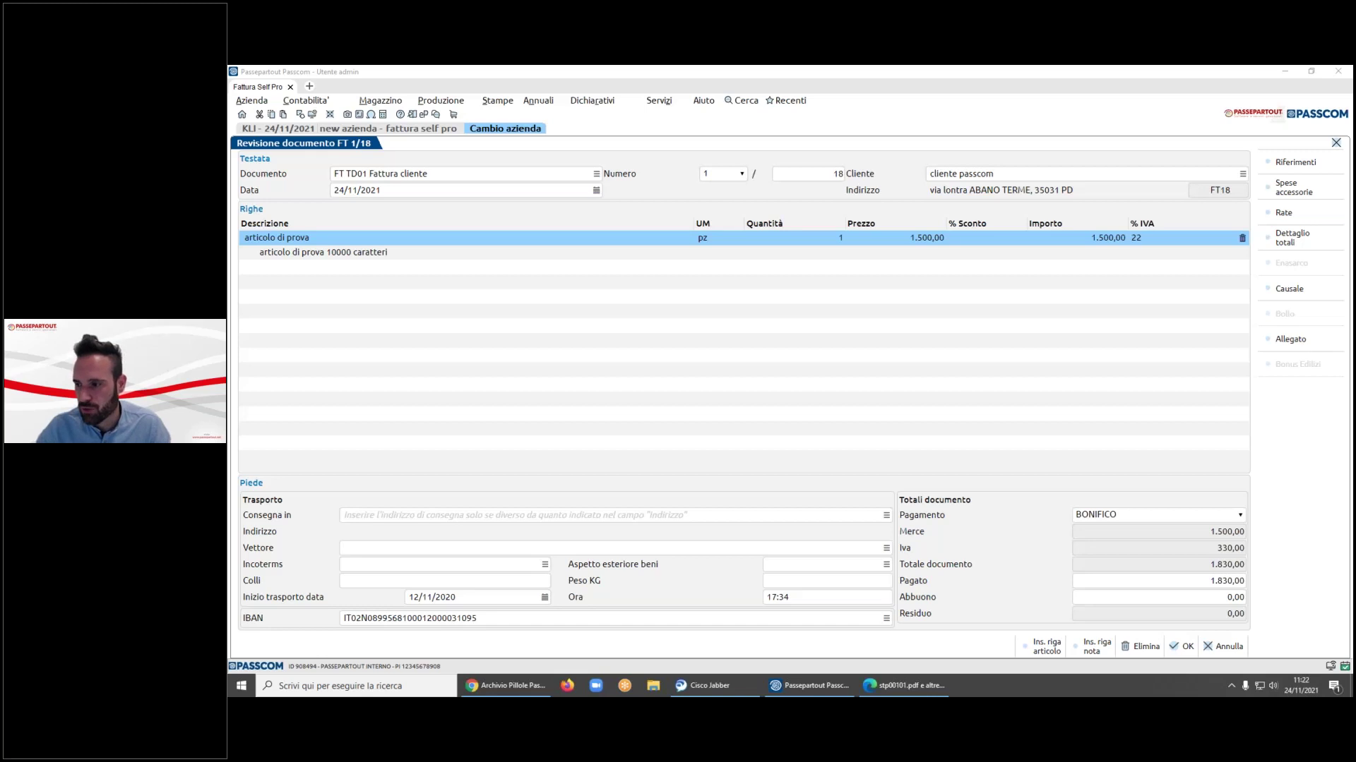
- Discard invoice FT 1/18 without saving and close the open company
left_click(1224, 646)
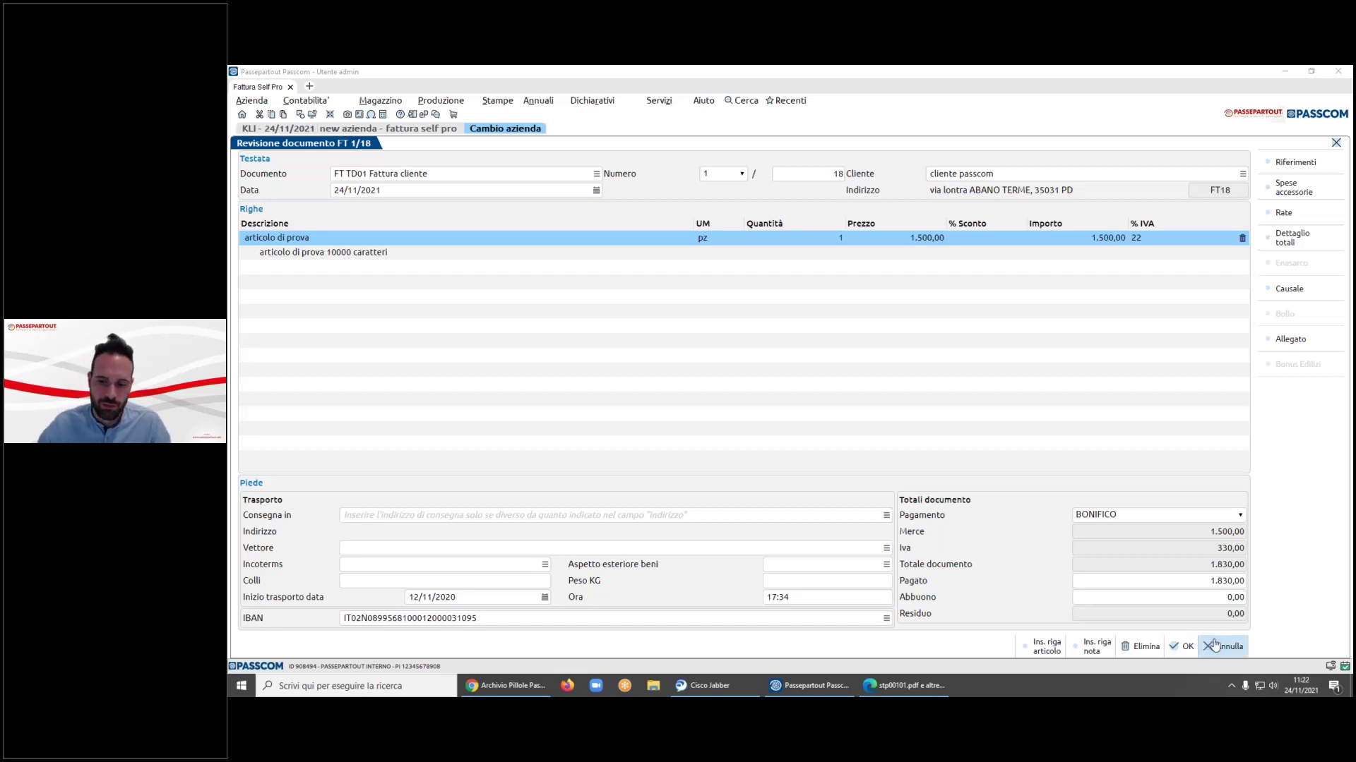
left_click(841, 266)
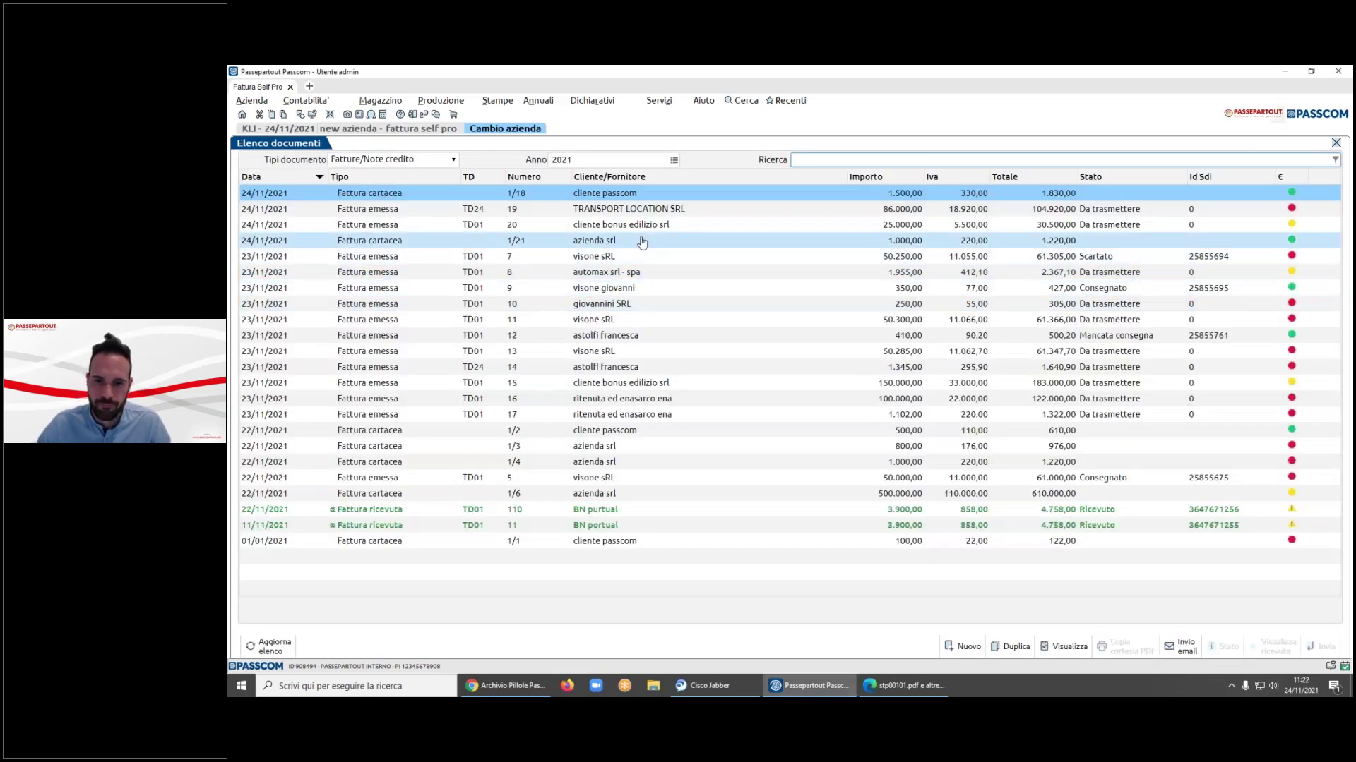
left_click(252, 100)
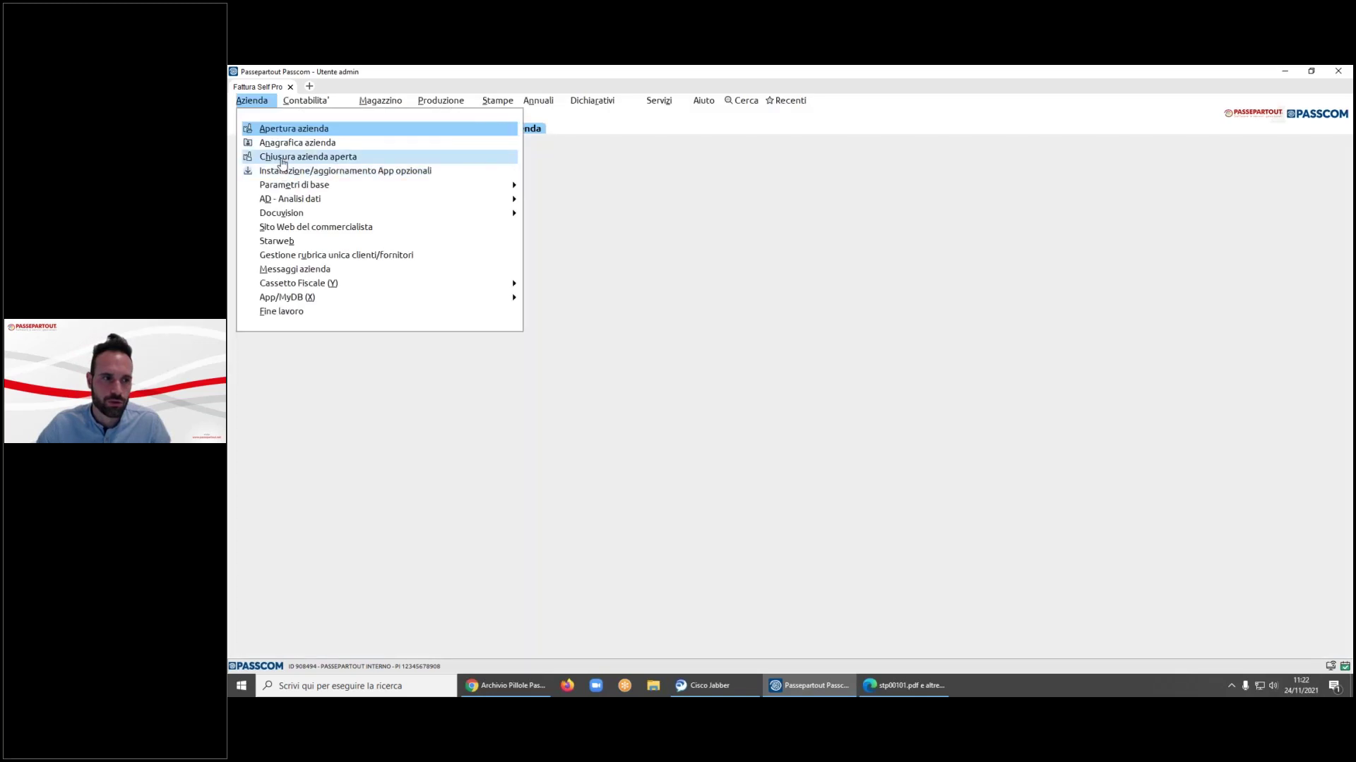
left_click(282, 158)
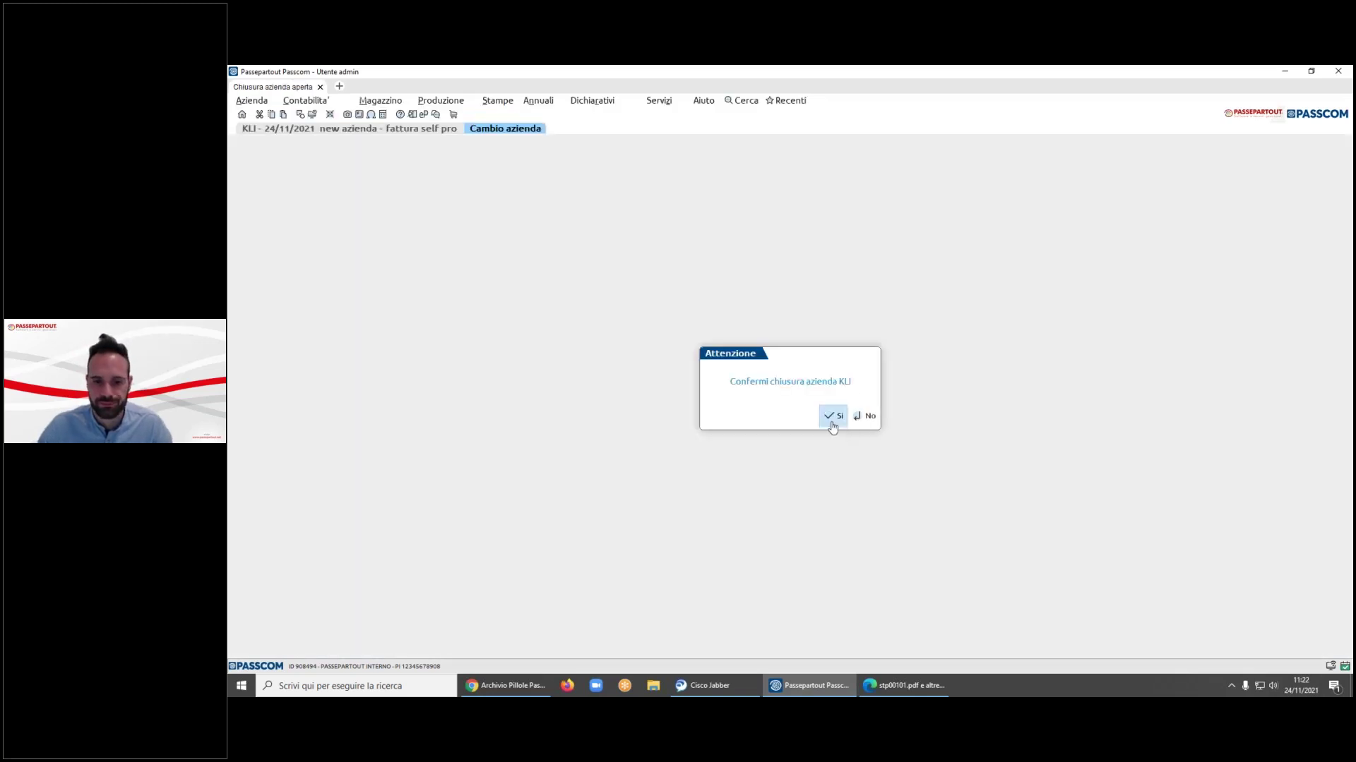
left_click(832, 415)
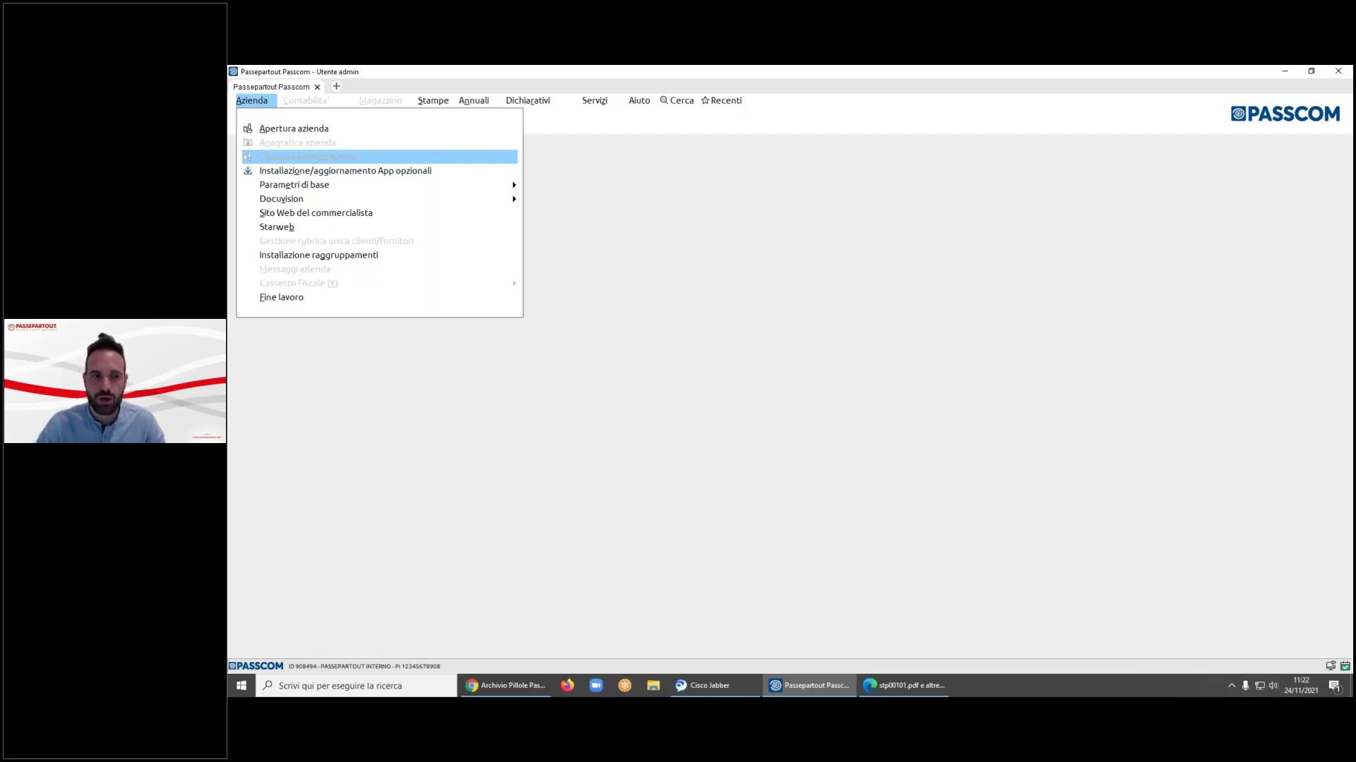
- Open Amministrazione utenti from Servizi > Configurazioni, entering the administrator password
key("alt+r")
key("alt+z")
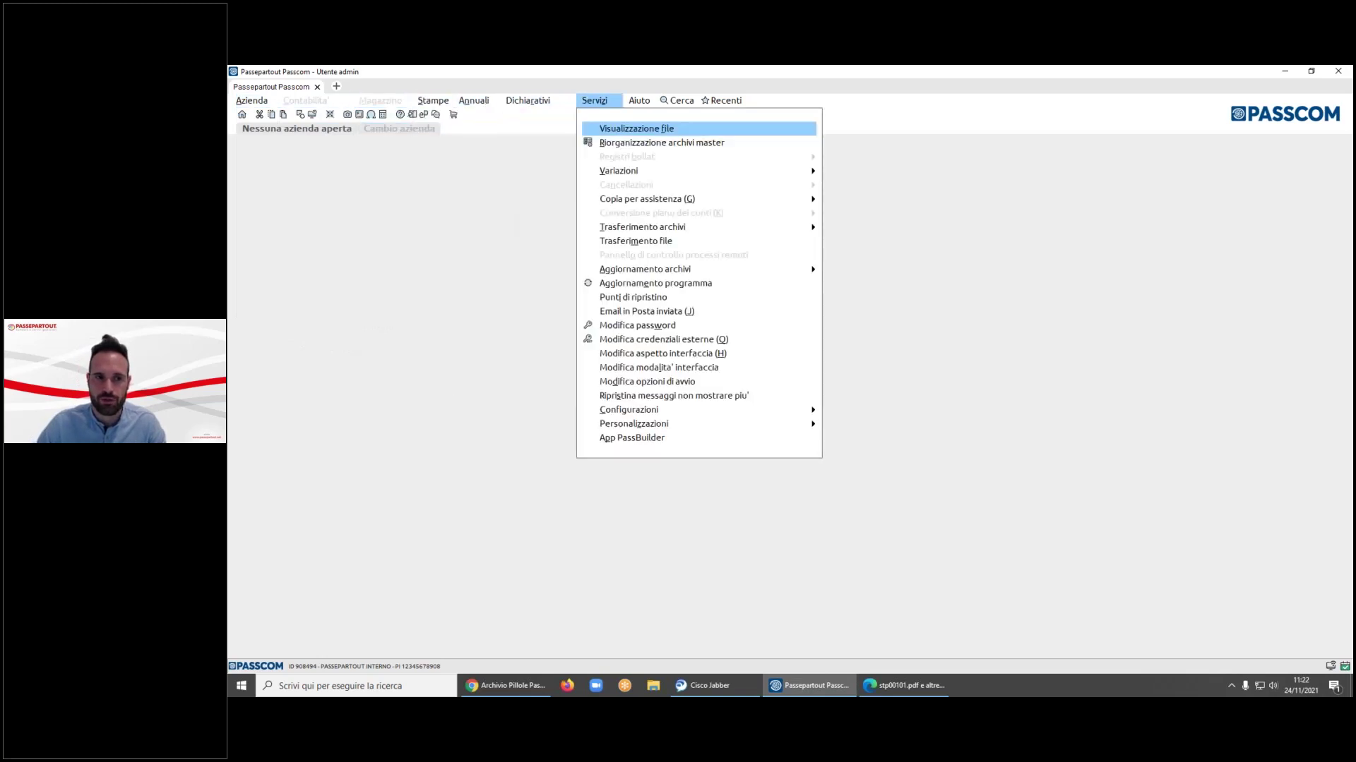
key("Up")
key("Up")
key("Up")
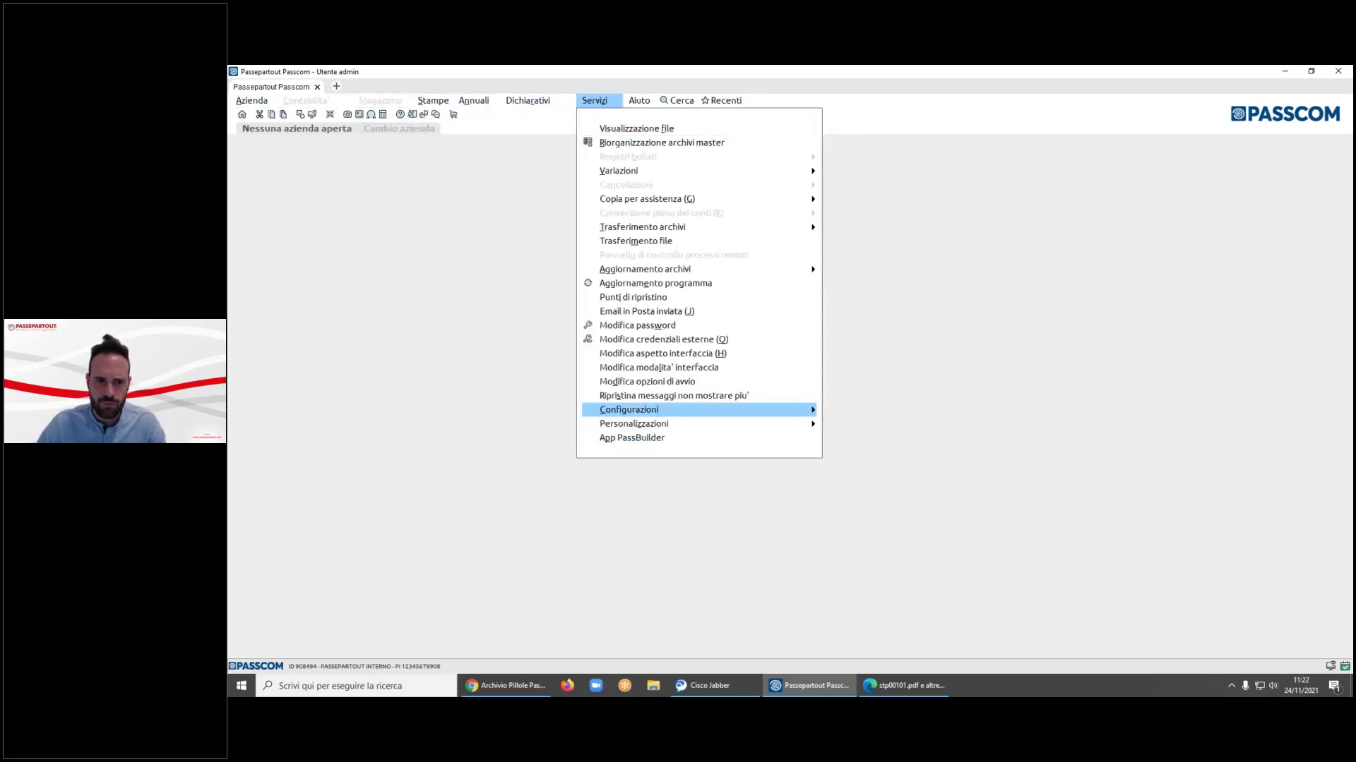
key("Right")
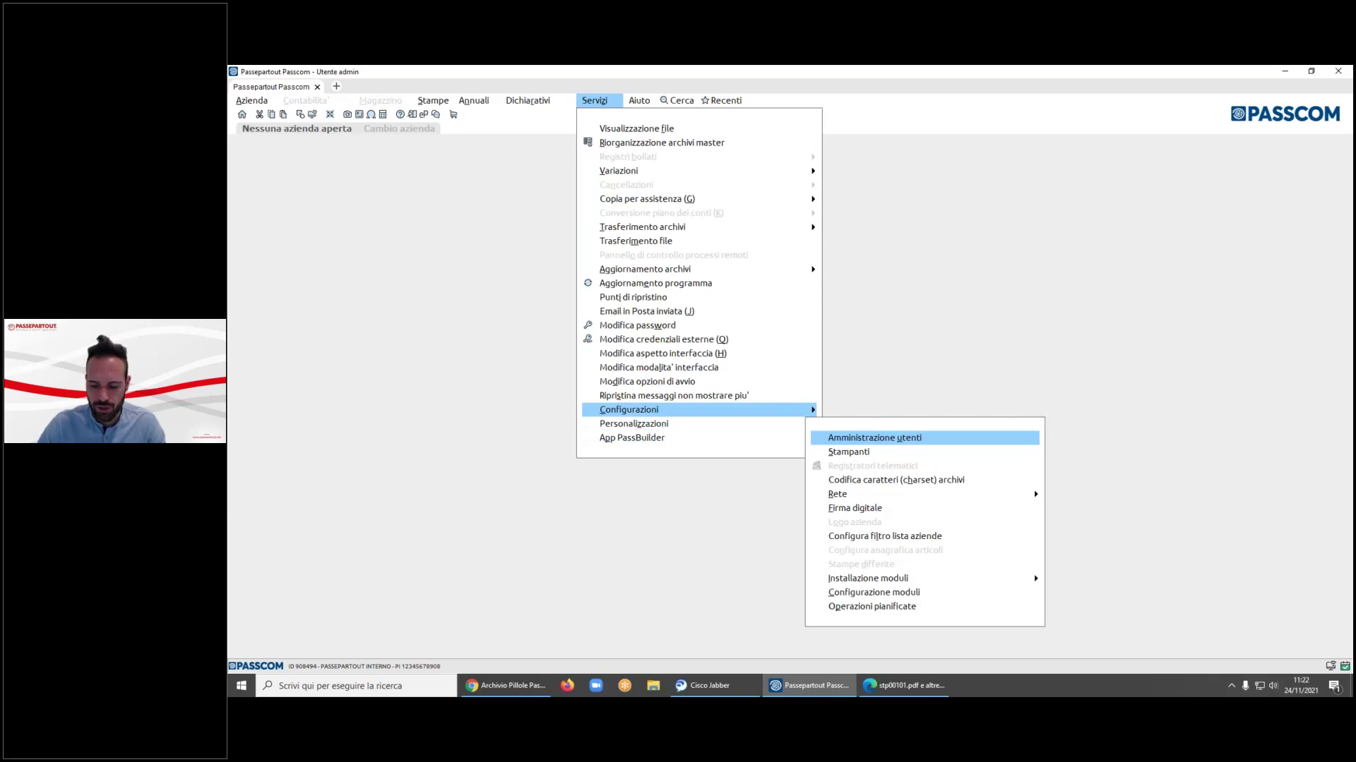
key("Return")
type("admin")
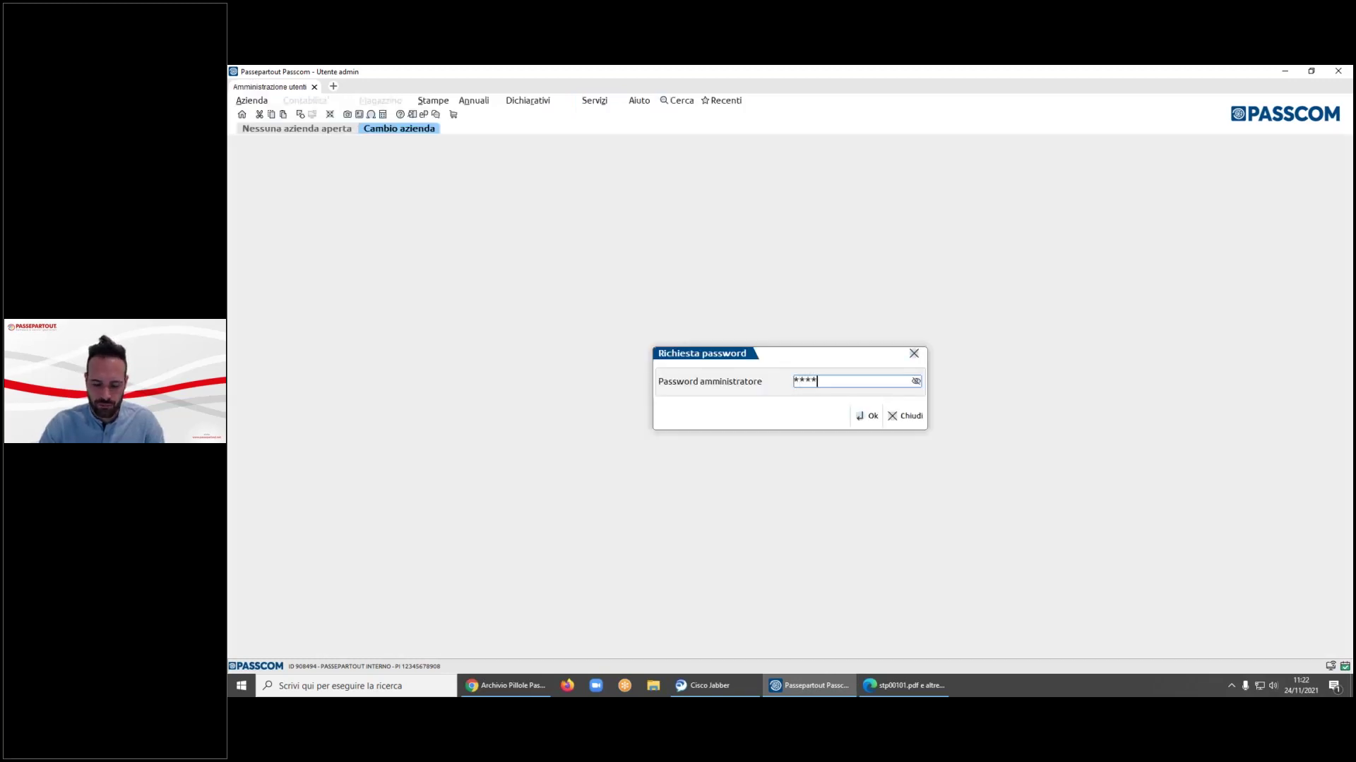
key("Return")
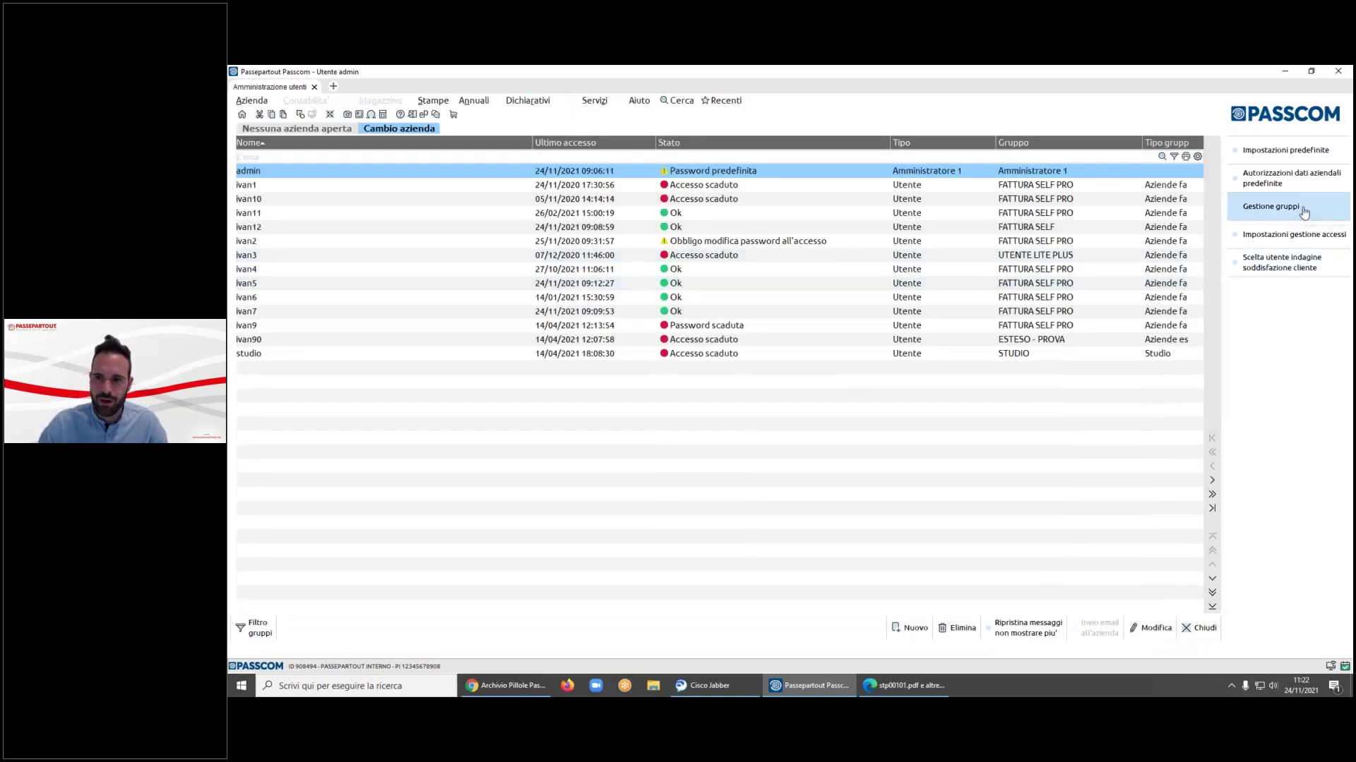
- Draft a new user group ROOASDF in Gestione gruppi, then discard it and close the panel
left_click(1304, 209)
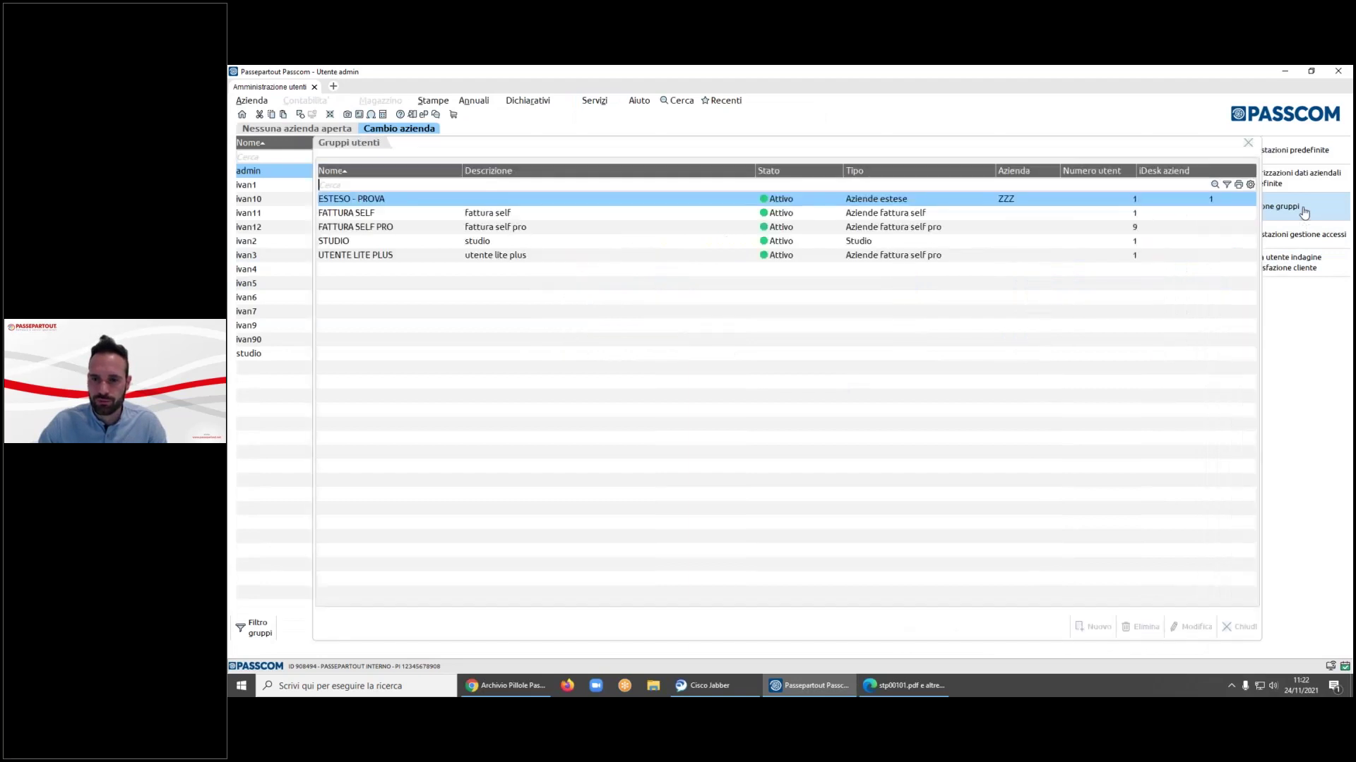
left_click(1098, 628)
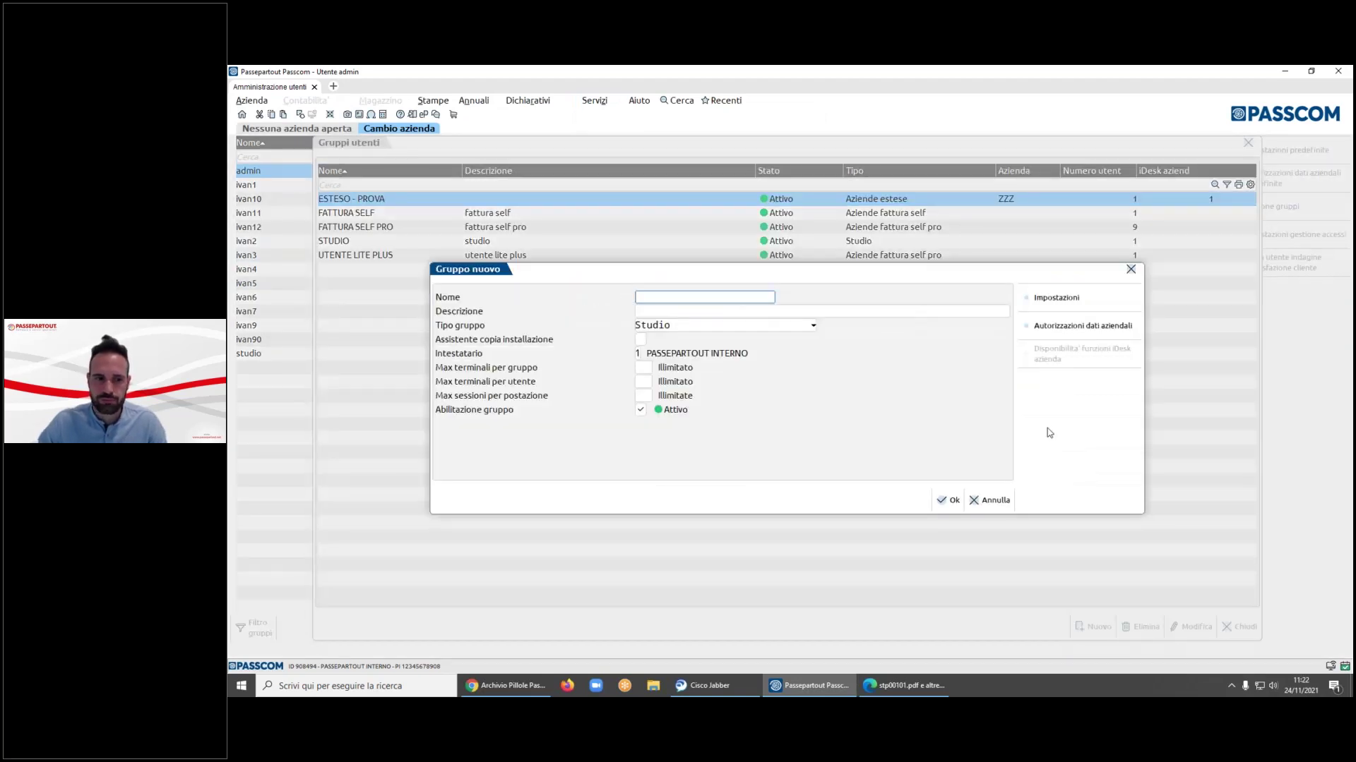
type("ROOASDF")
key("Tab")
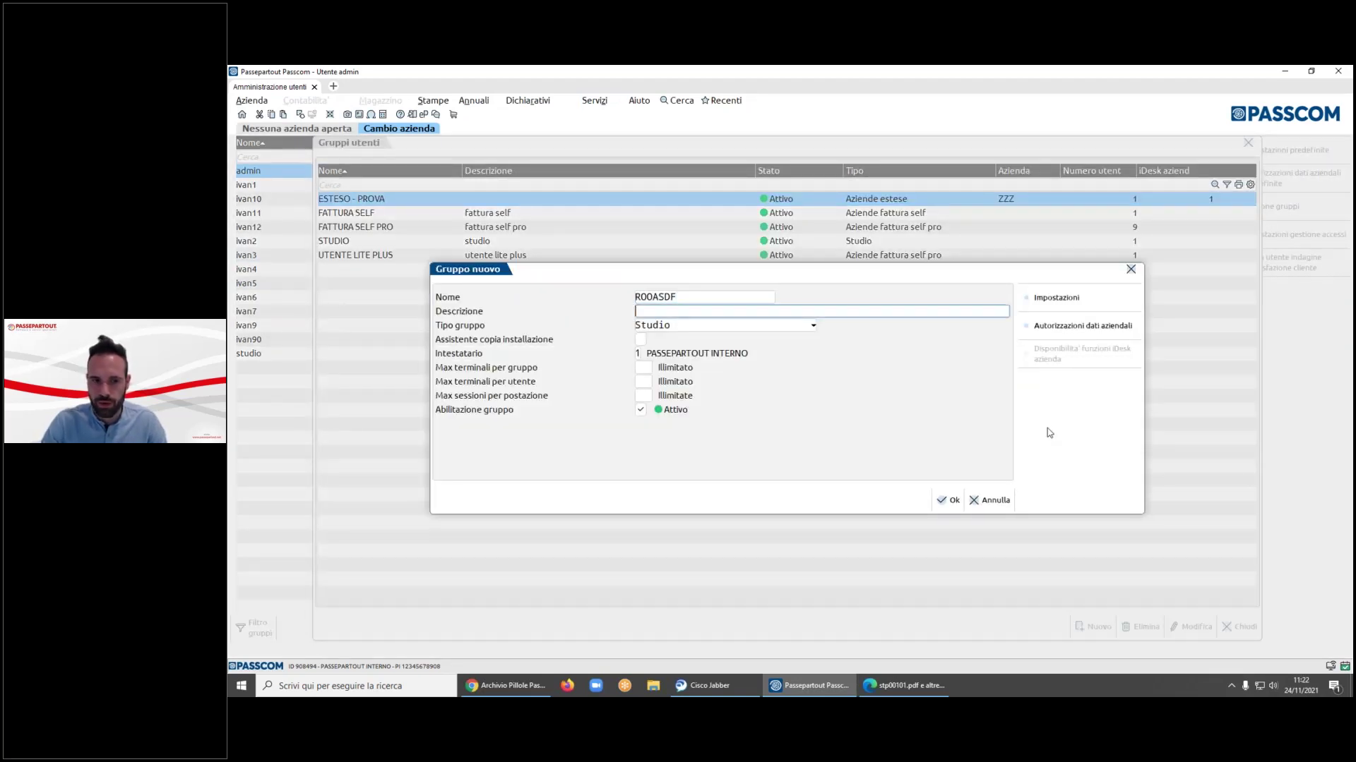
key("Tab")
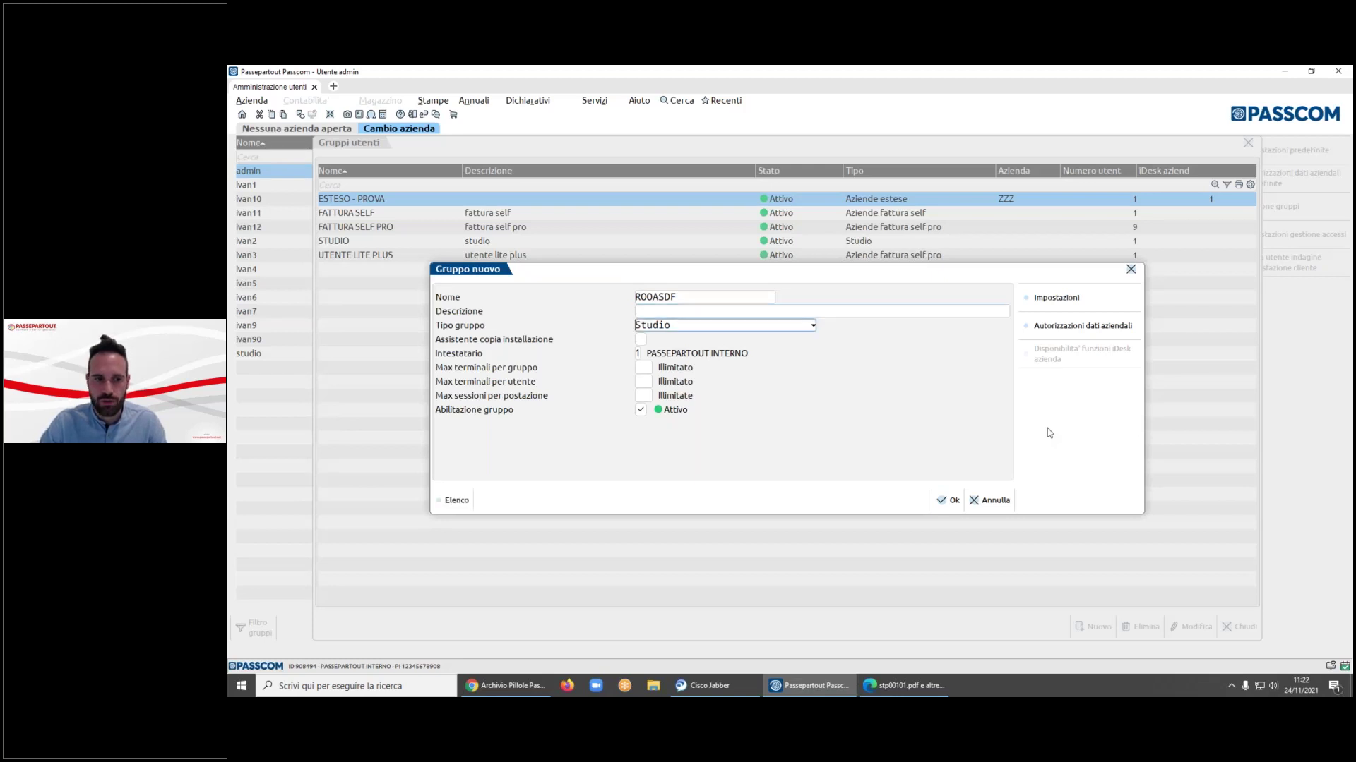
key("F2")
key("Down")
key("Down")
key("Down")
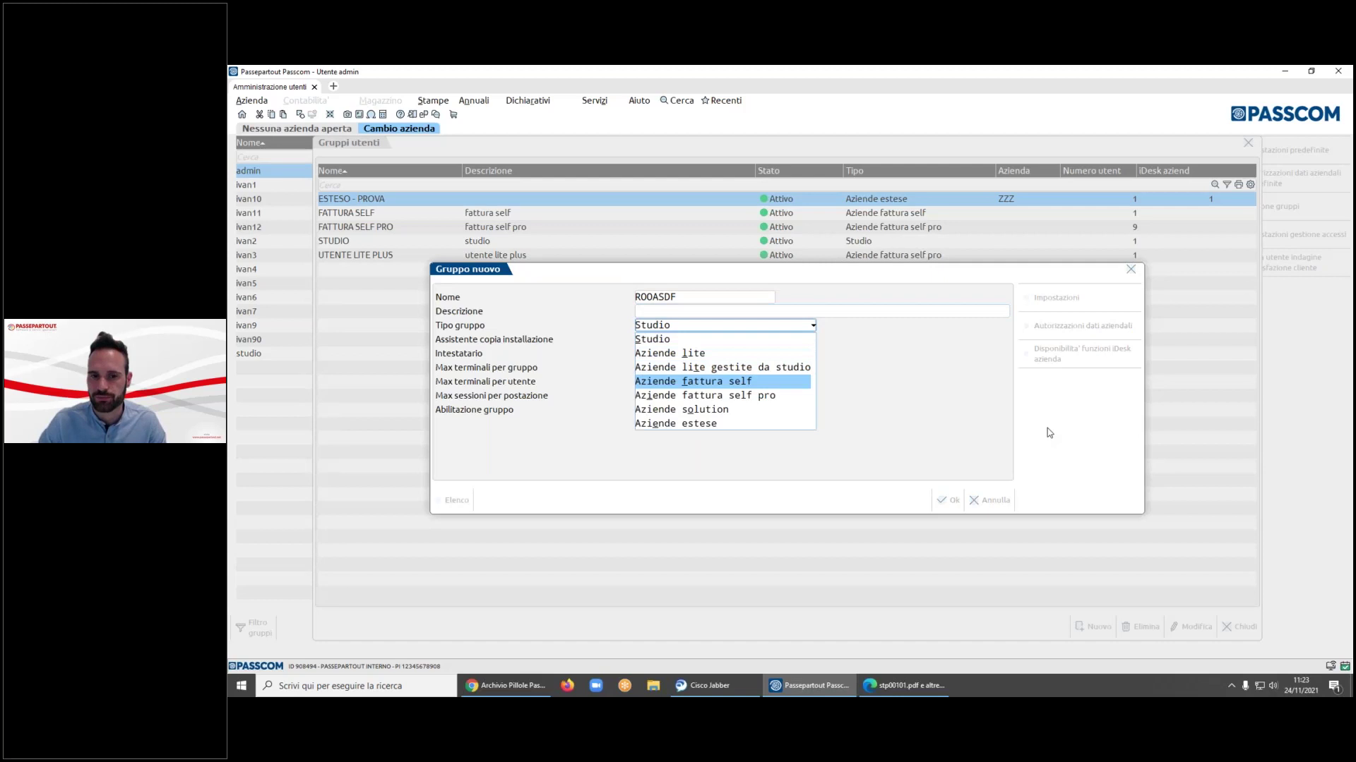
key("Escape")
key("Escape")
left_click(873, 415)
key("Escape")
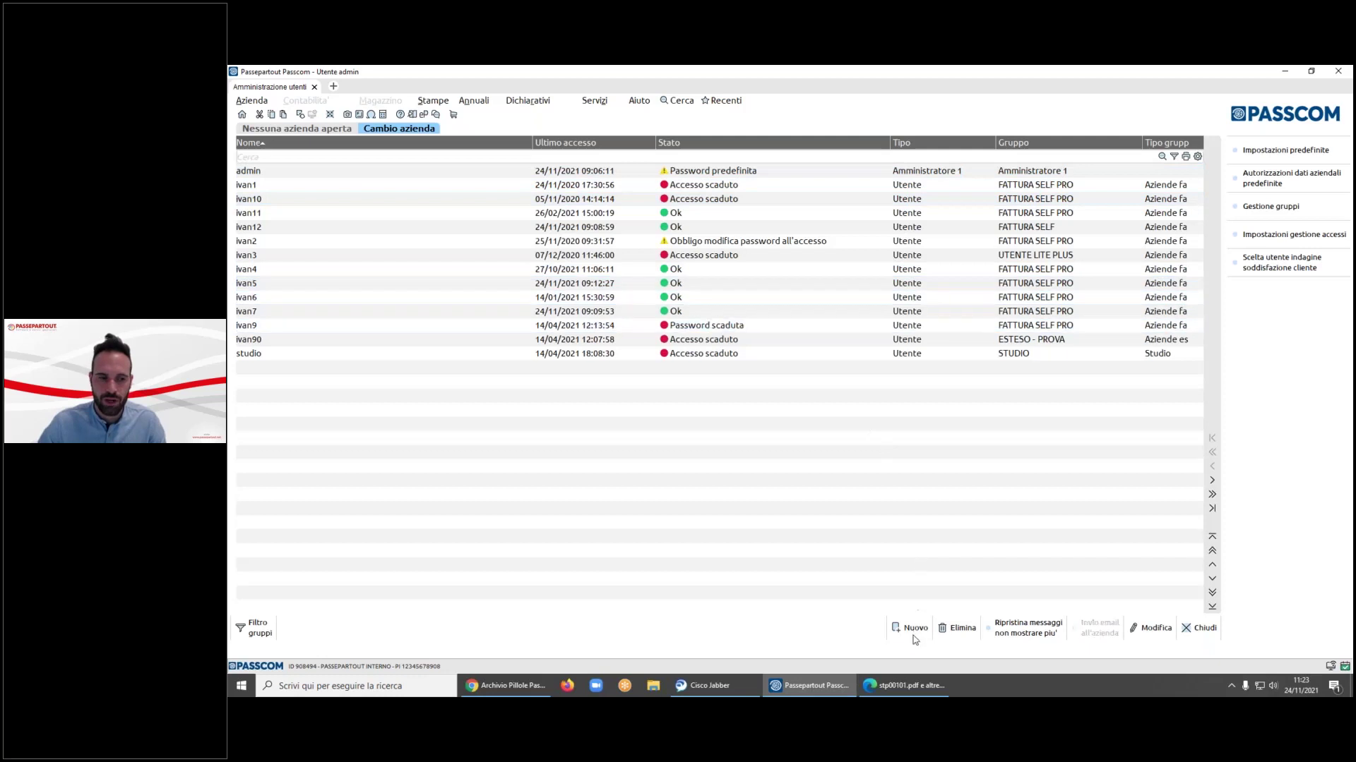
- Start a new user and assign it to the FATTURA SELF group
left_click(914, 636)
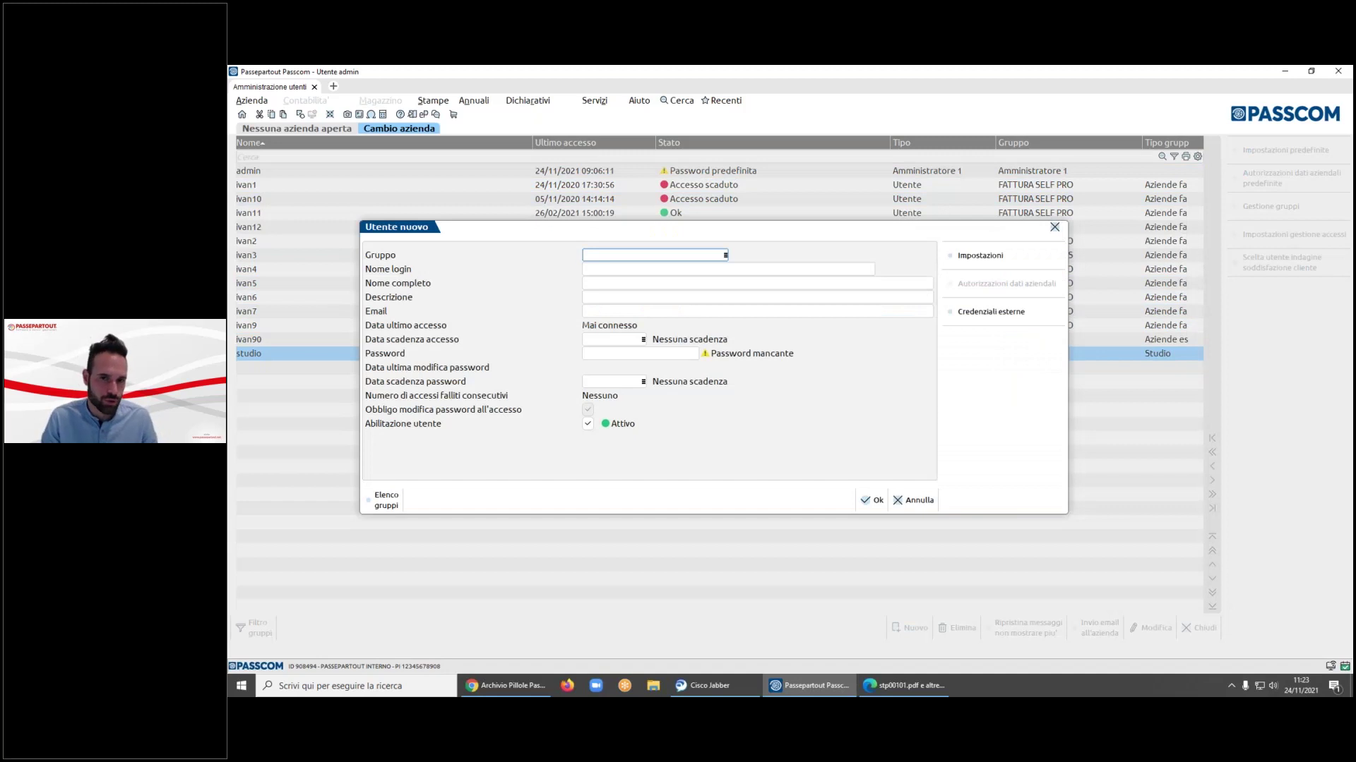
key("F2")
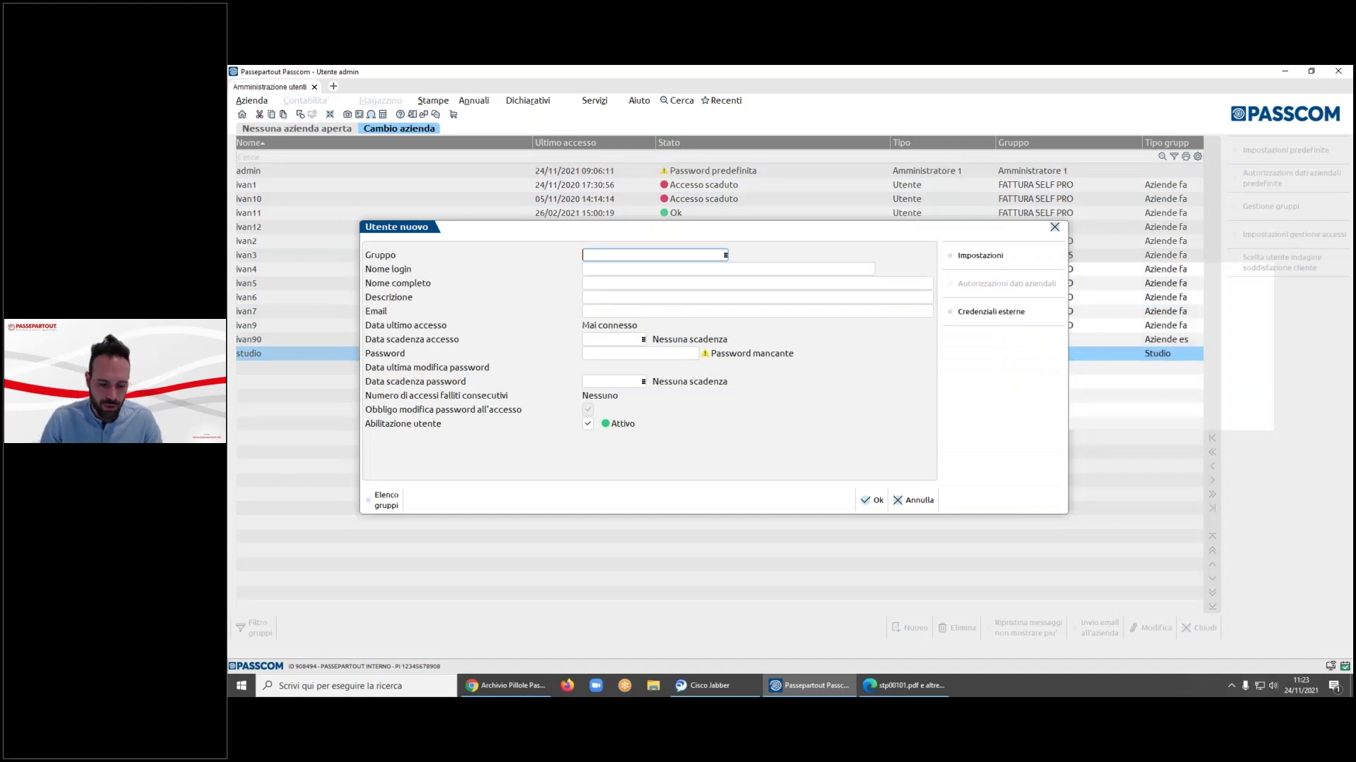
key("Return")
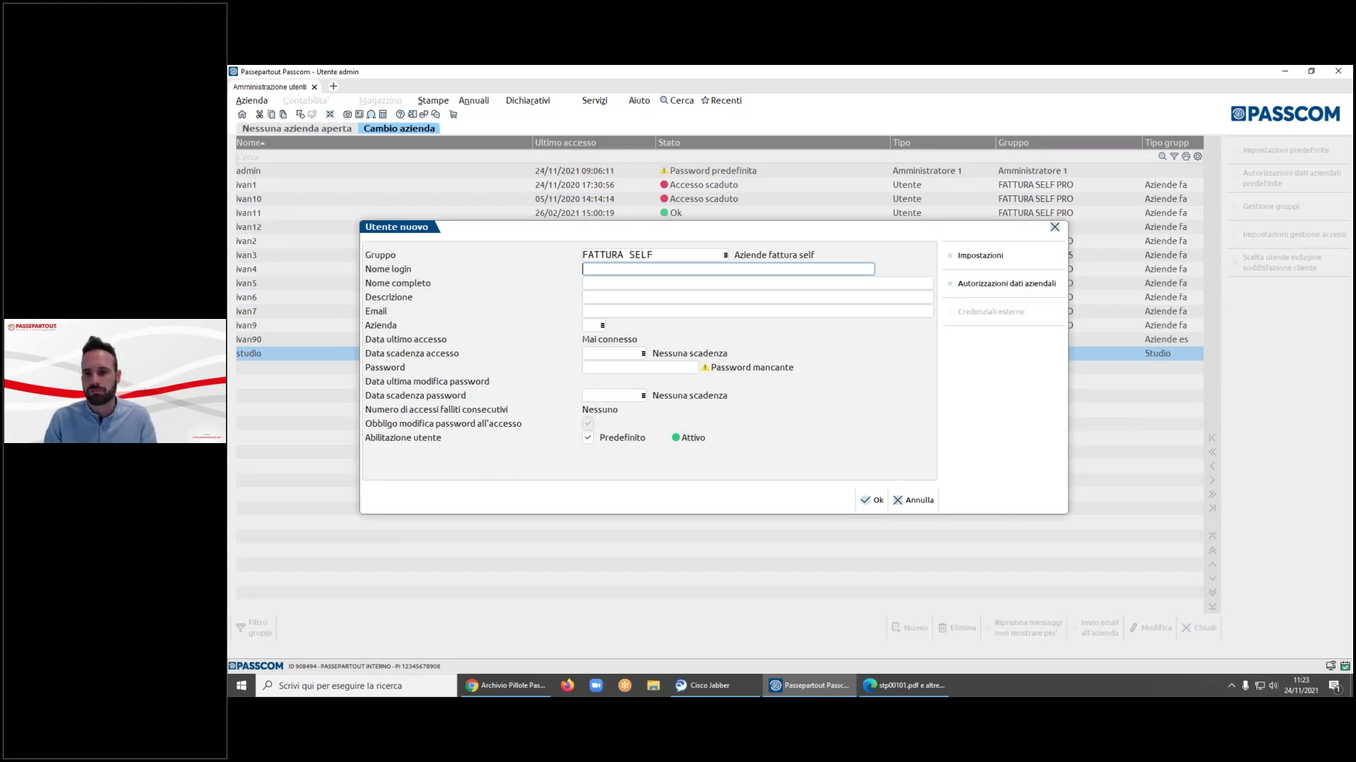
- View the Passepartout Live login page in Chrome, then back in Passcom cancel the new user
mouse_move(505, 684)
left_click(525, 658)
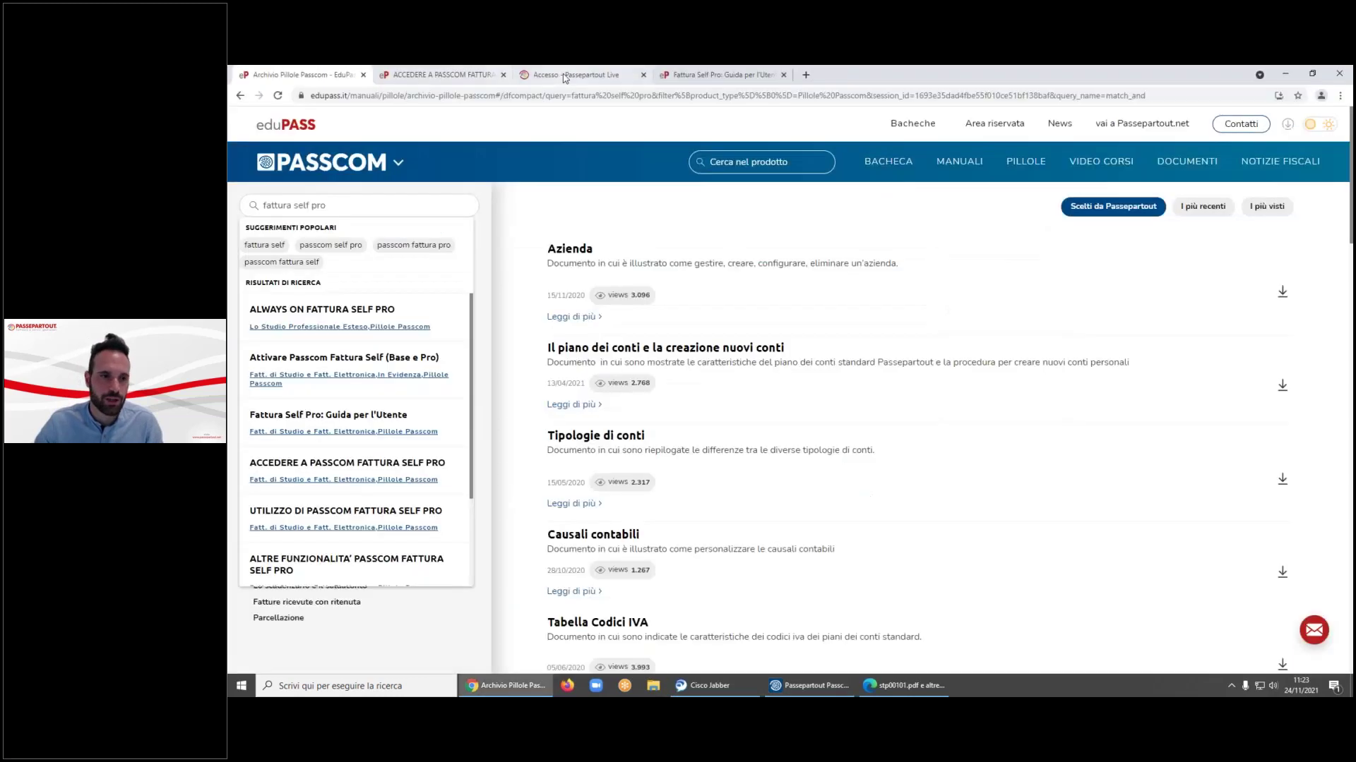
left_click(562, 76)
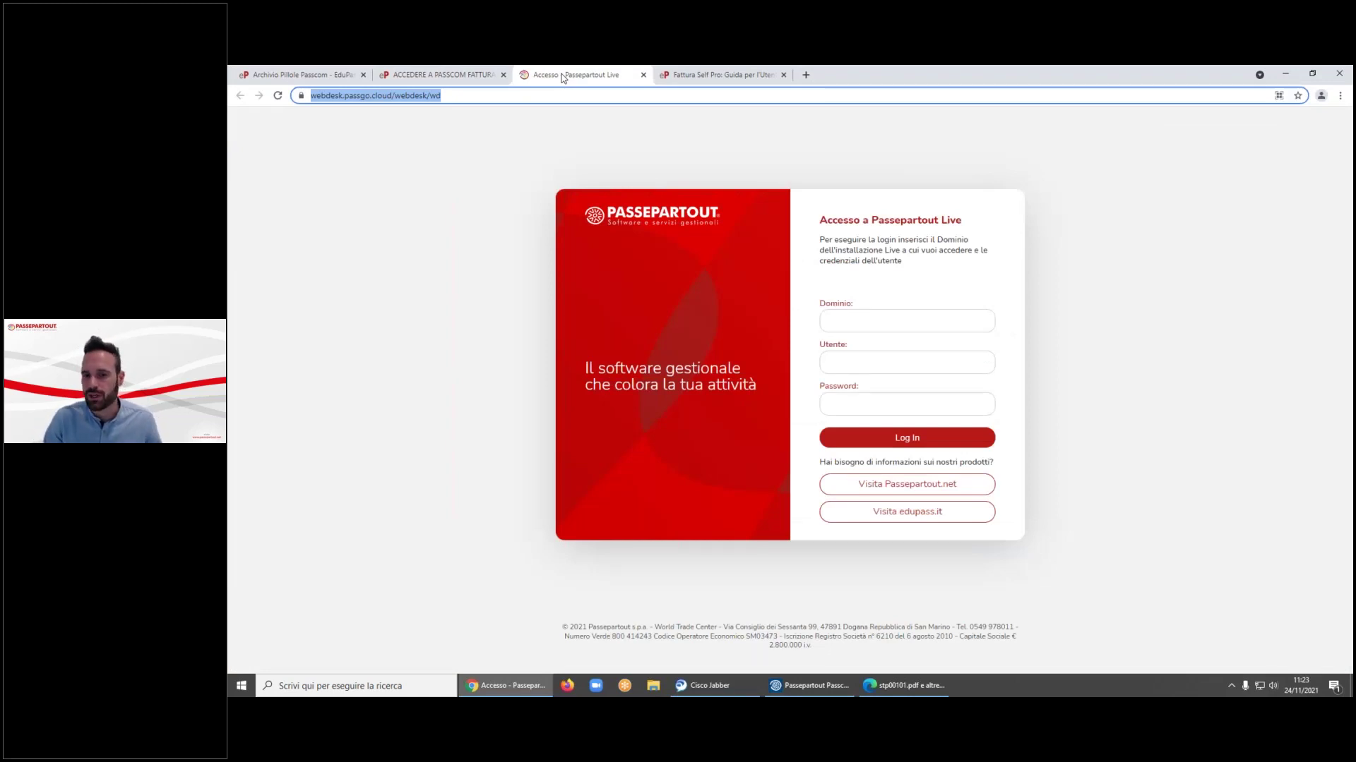
left_click(1295, 70)
left_click(911, 499)
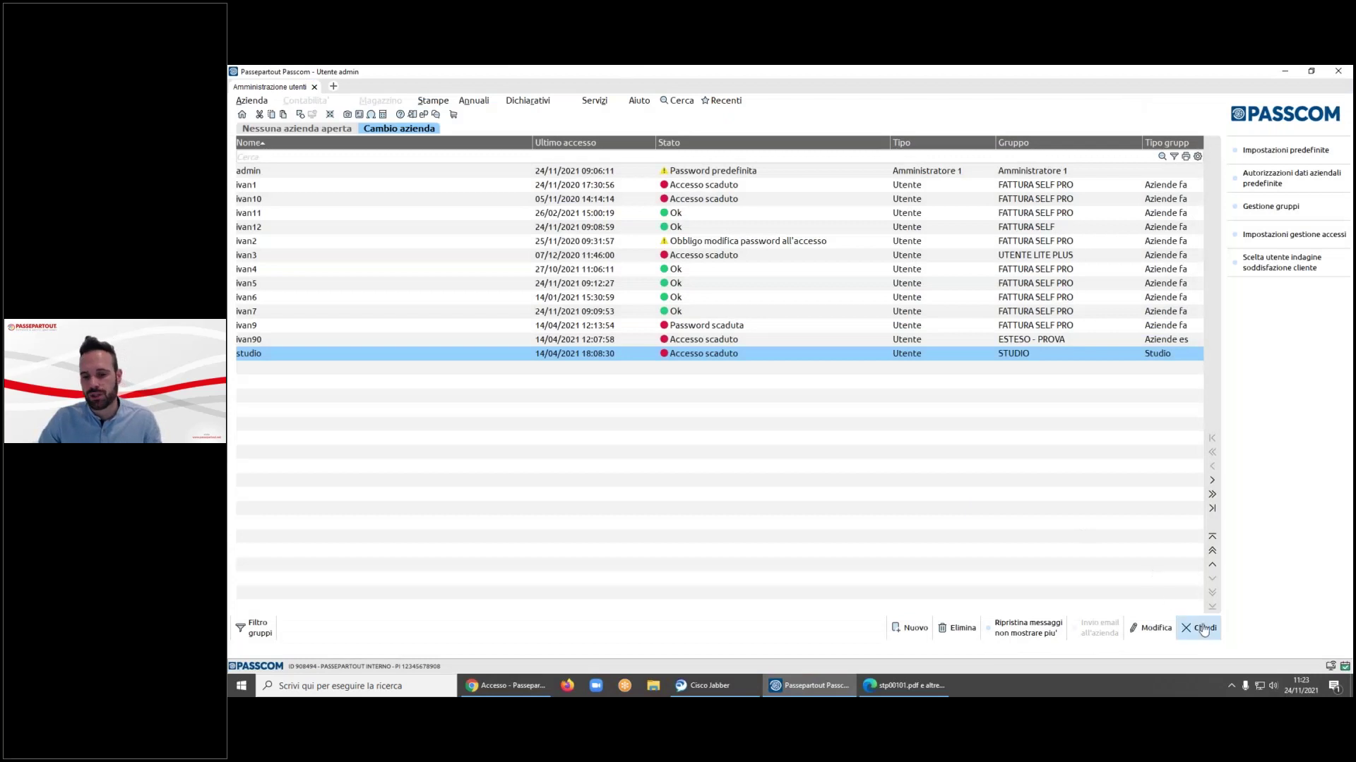
- Close the Amministrazione utenti window
left_click(1199, 627)
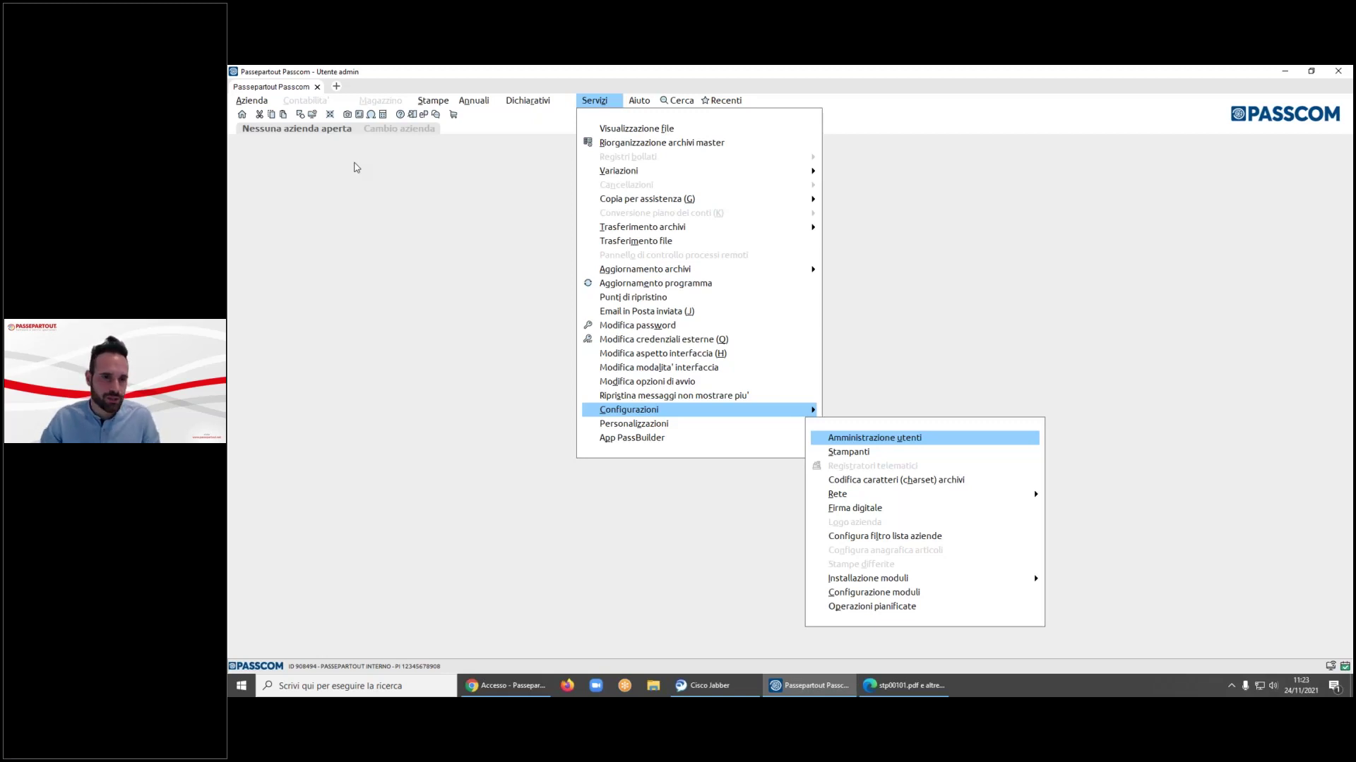
- Reopen user administration, entering the administrator password
key("Return")
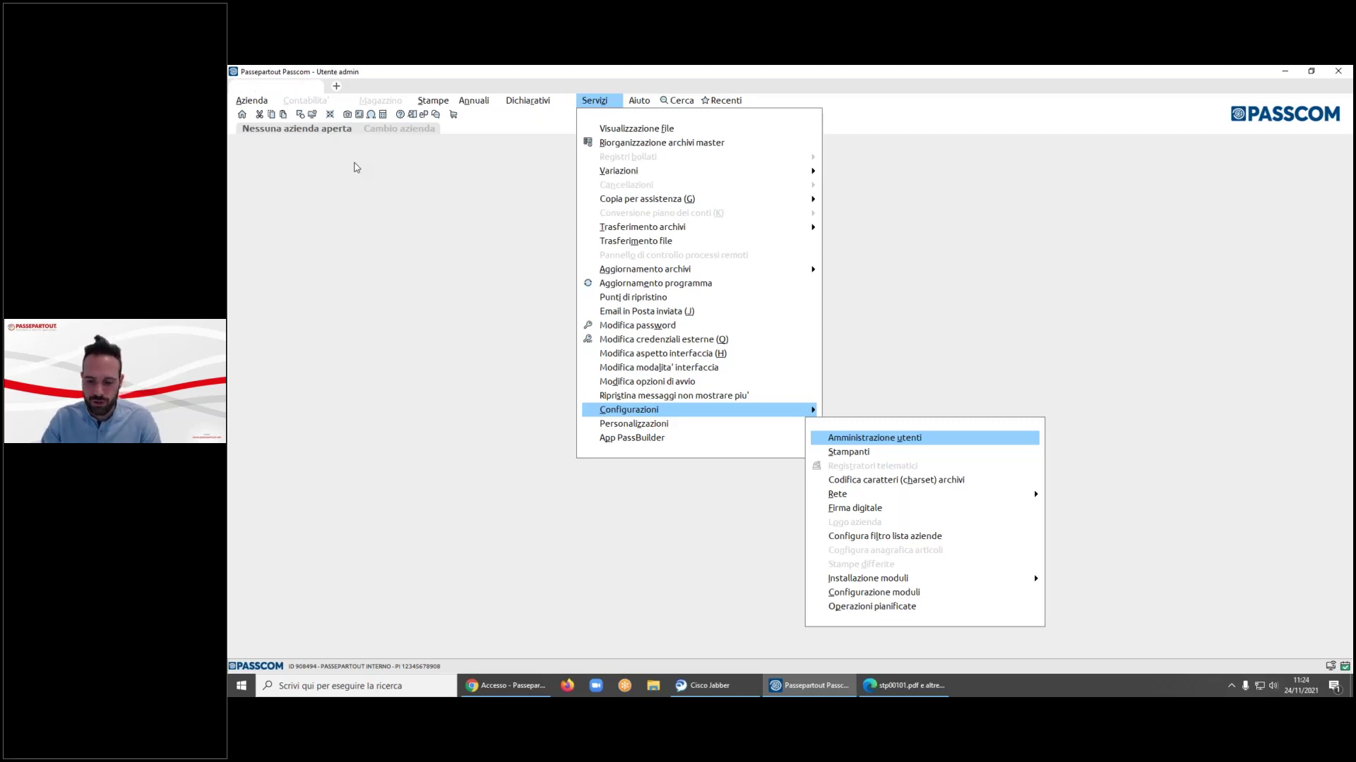
type("***")
key("BackSpace")
key("BackSpace")
key("BackSpace")
key("BackSpace")
key("BackSpace")
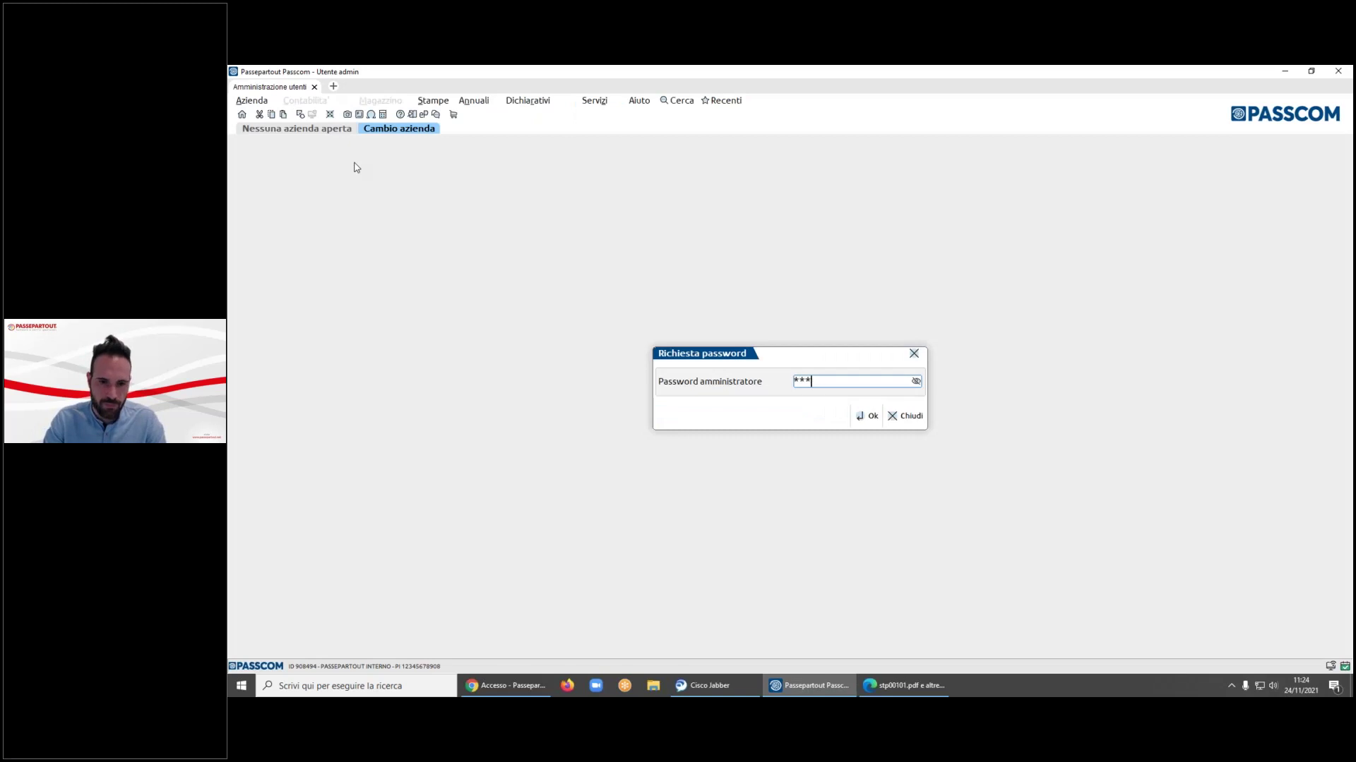
type("******")
key("Return")
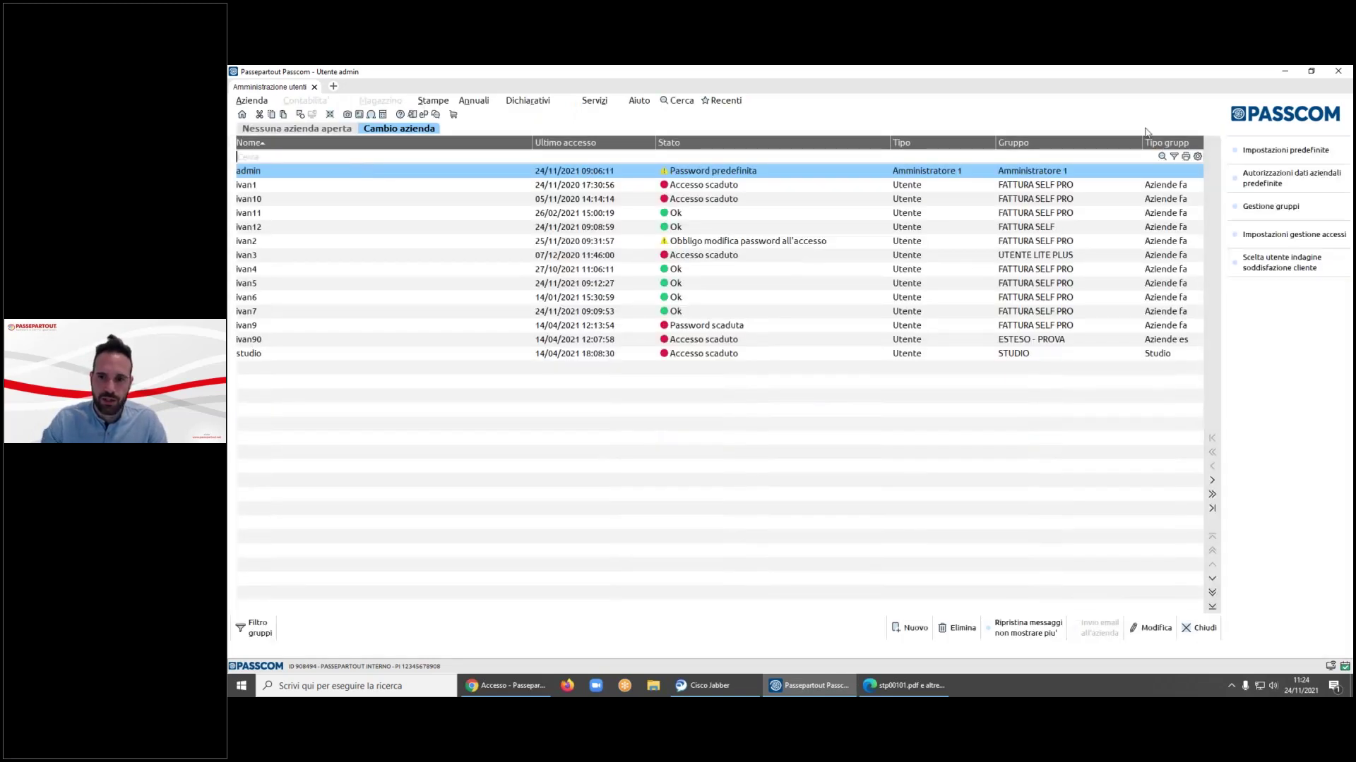
- Browse the Tipo gruppo choices in a new group draft, then start a blank new user
left_click(1282, 209)
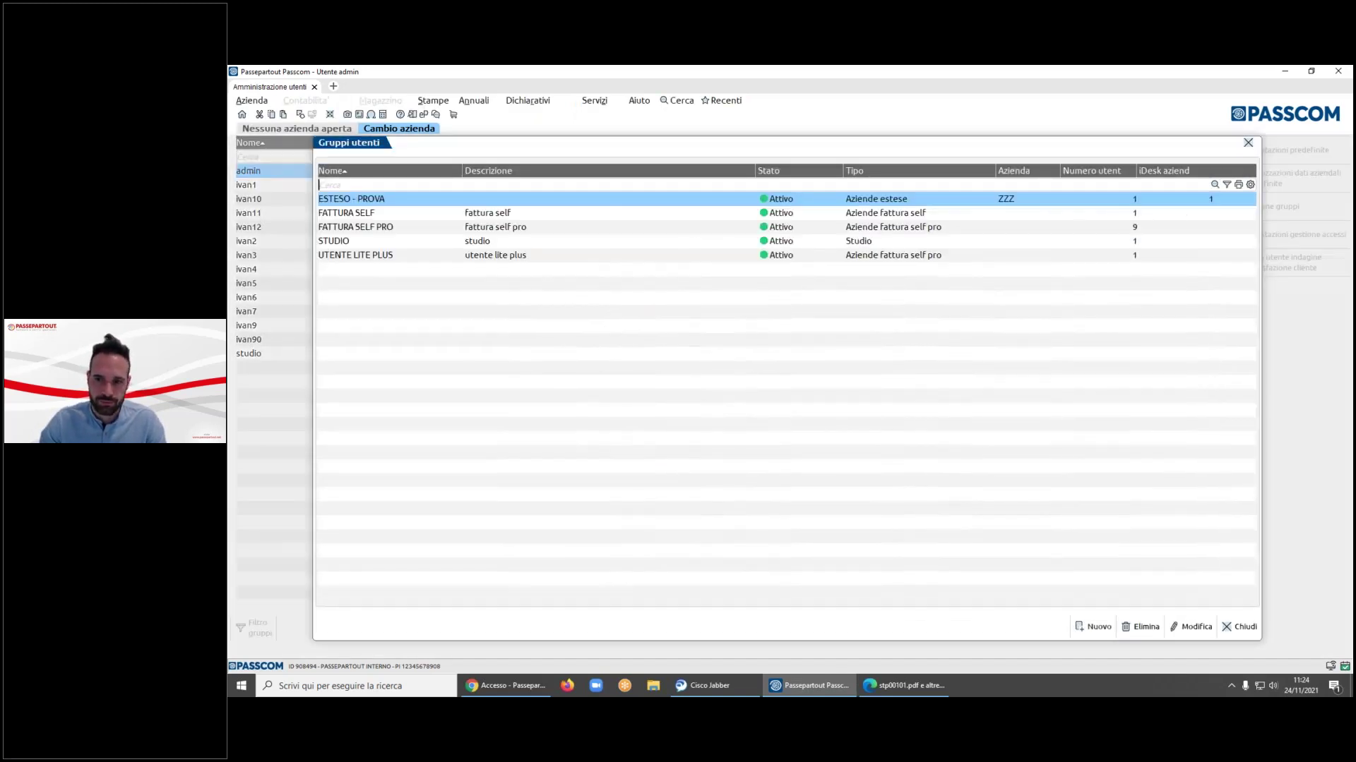
left_click(1097, 627)
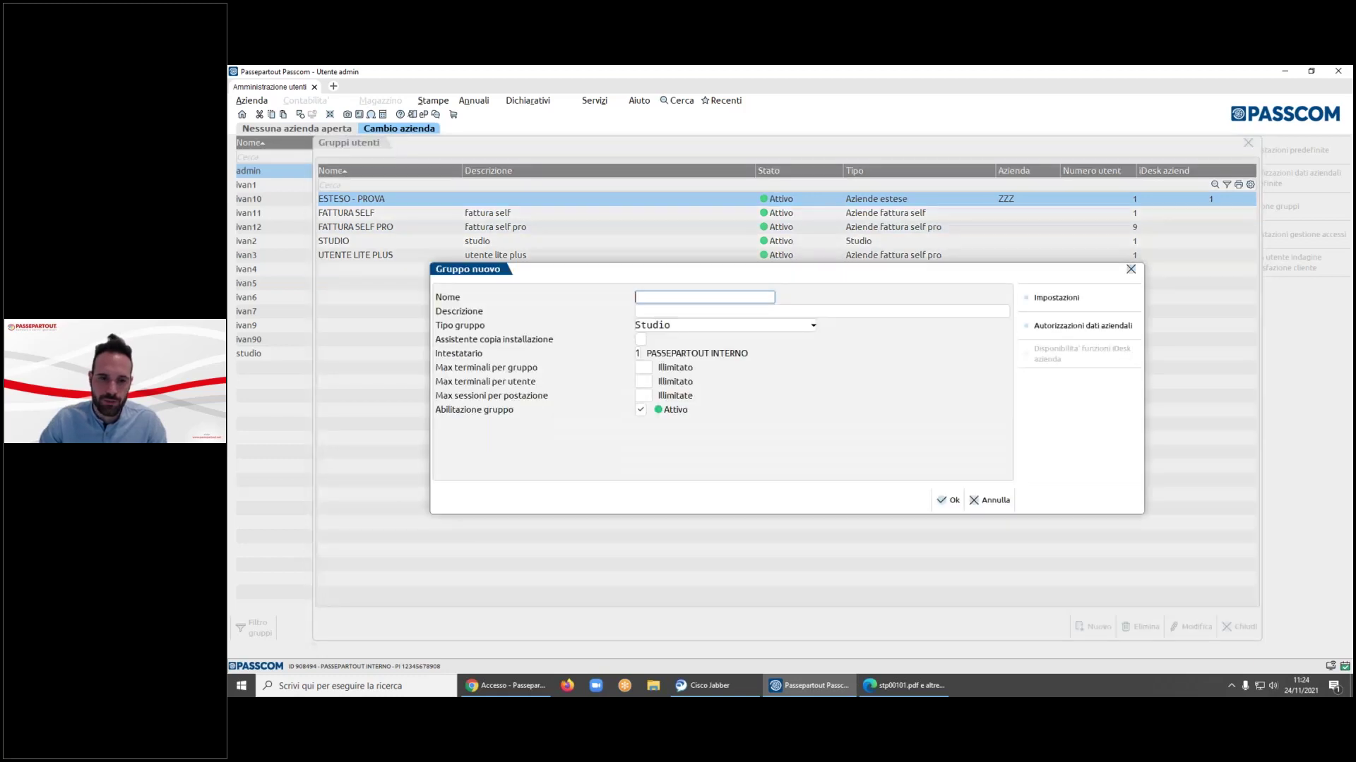
key("alt+Down")
key("Down")
key("Down")
key("Down")
key("Down")
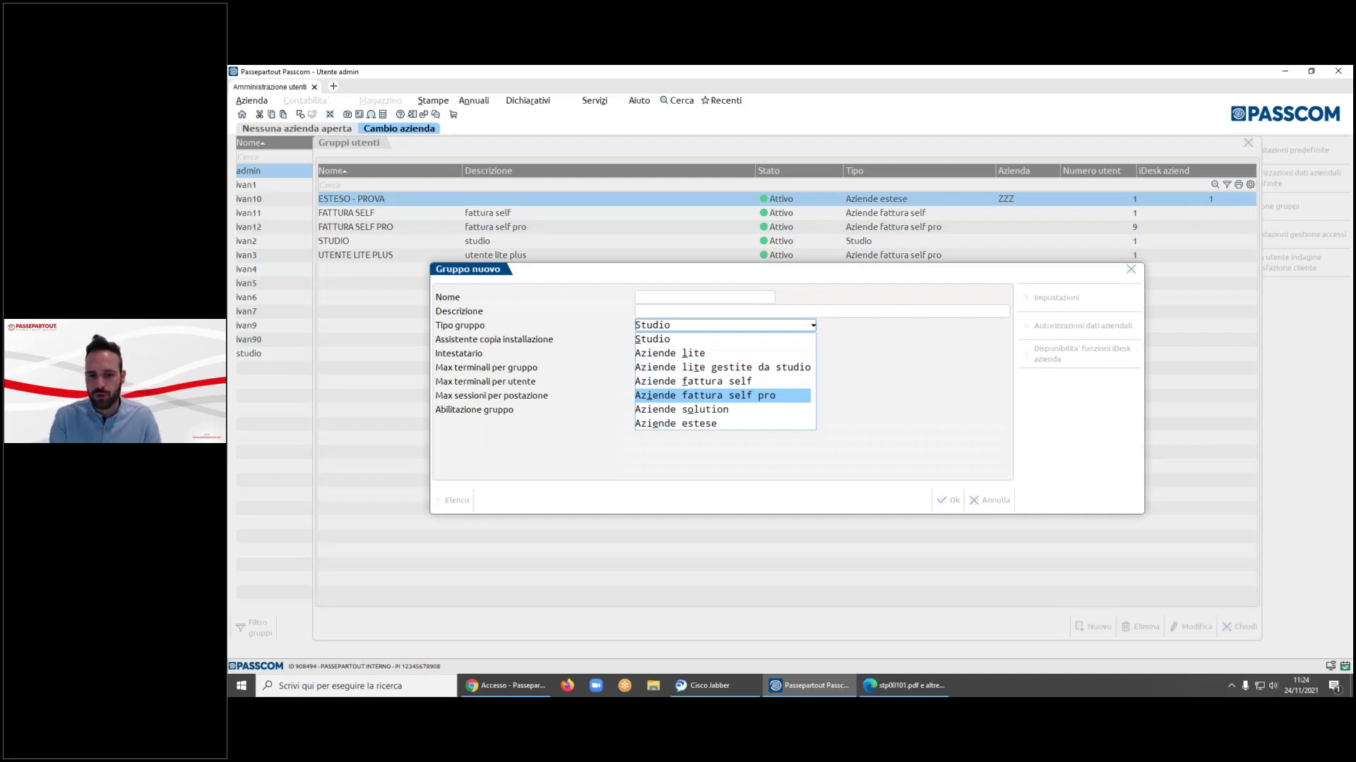
key("Return")
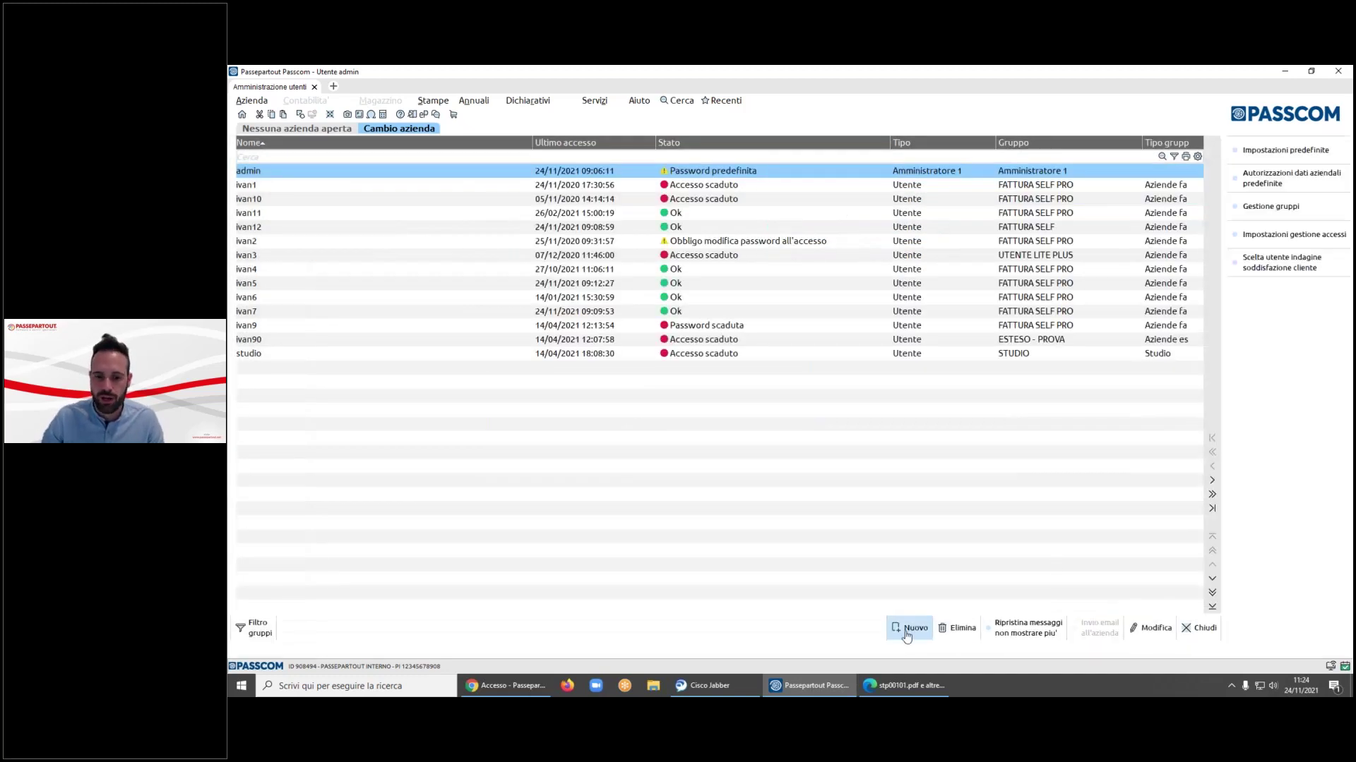
left_click(908, 627)
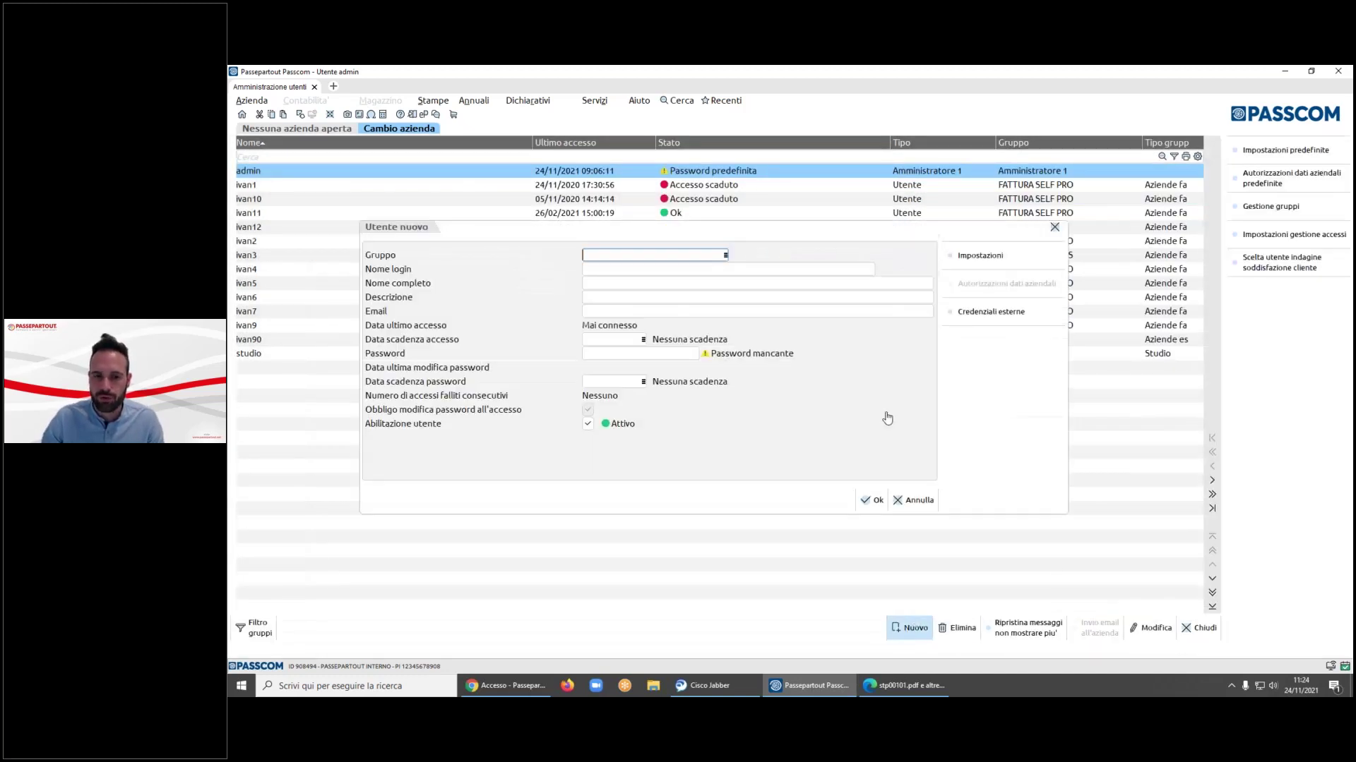
- Pick FATTURA SELF PRO as the new user's group, then close the form without saving
key("F2")
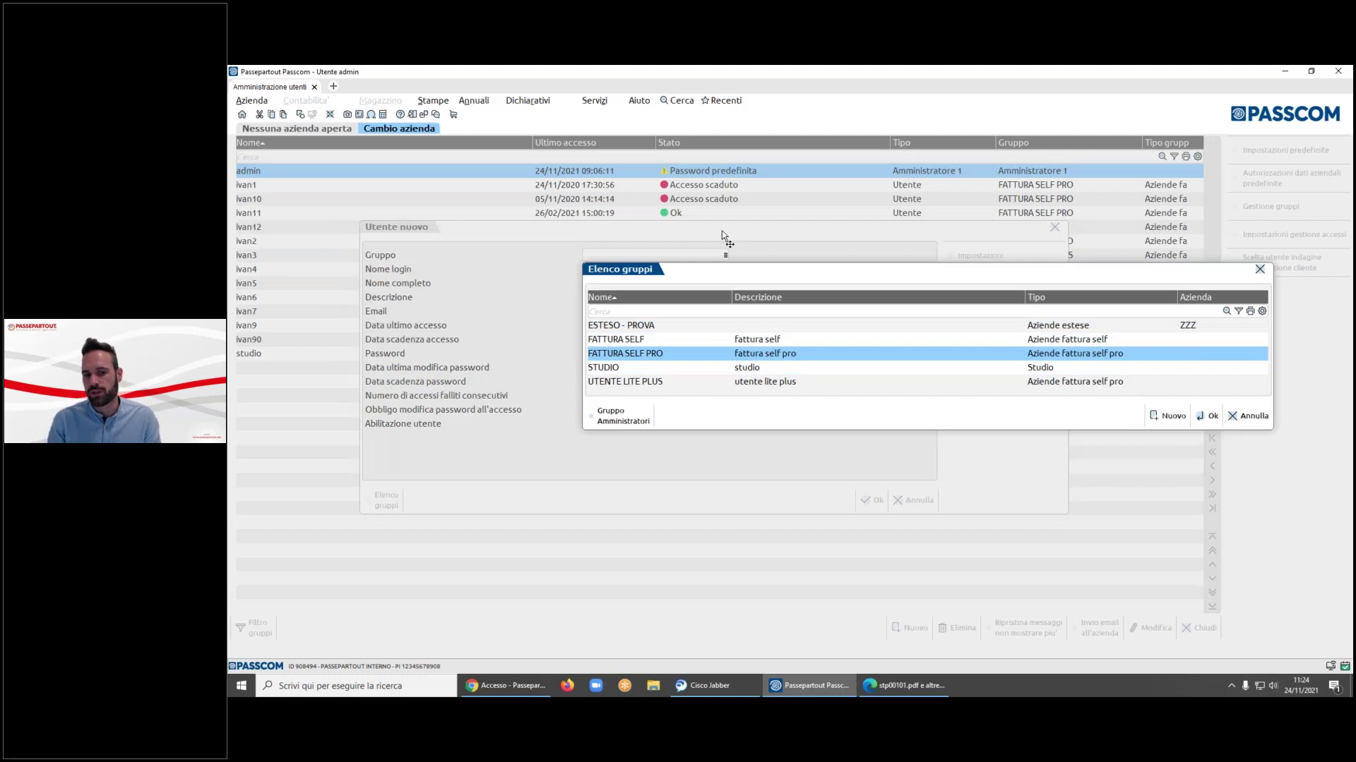
key("Return")
key("Escape")
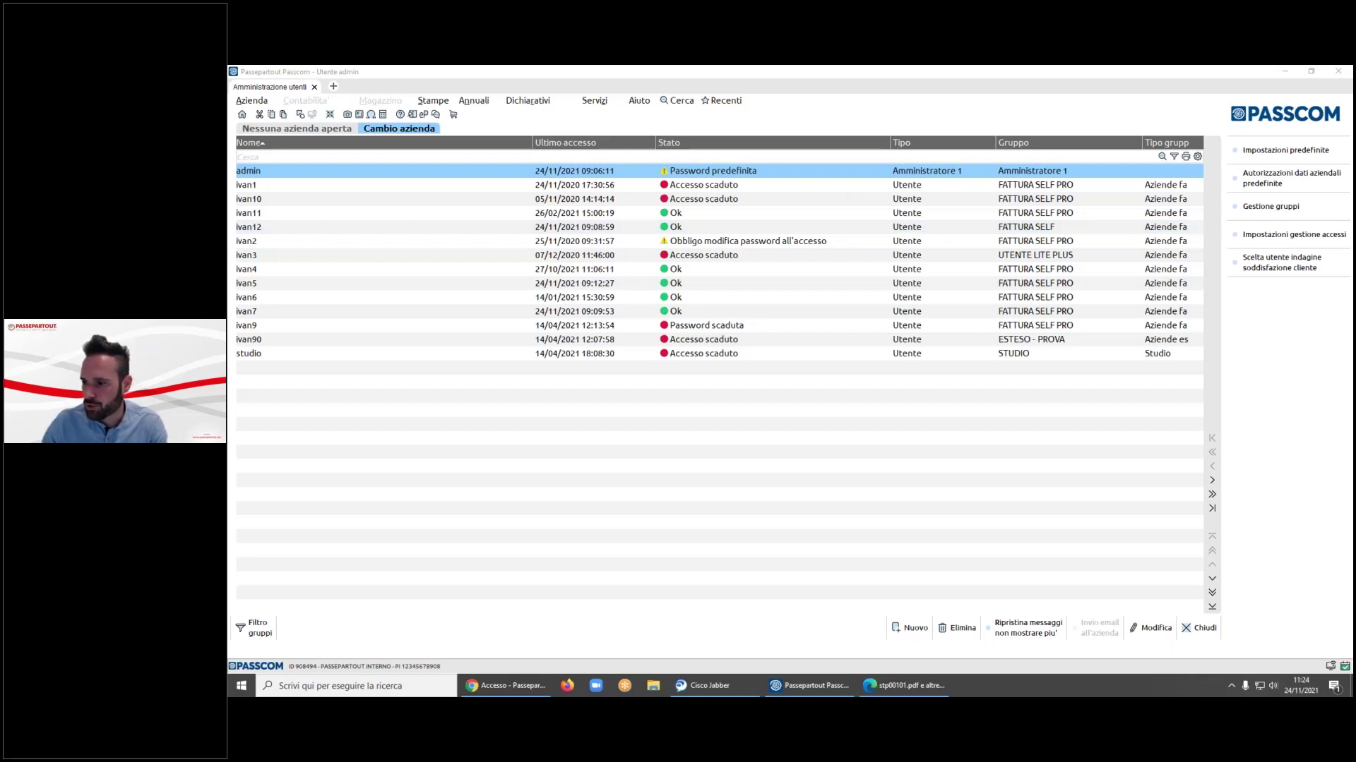
- Open company FTS through Apertura azienda, filtering the company list by 'fts'
left_click(251, 101)
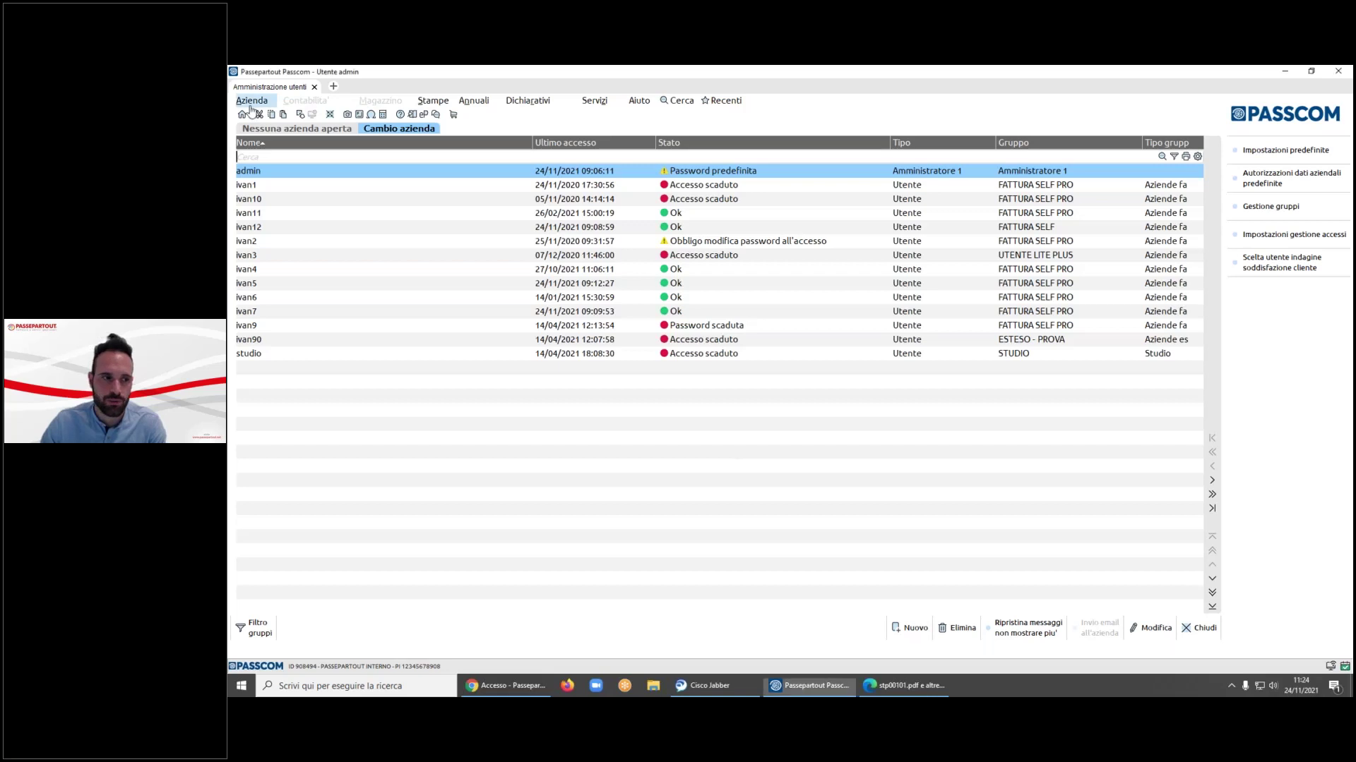
left_click(290, 131)
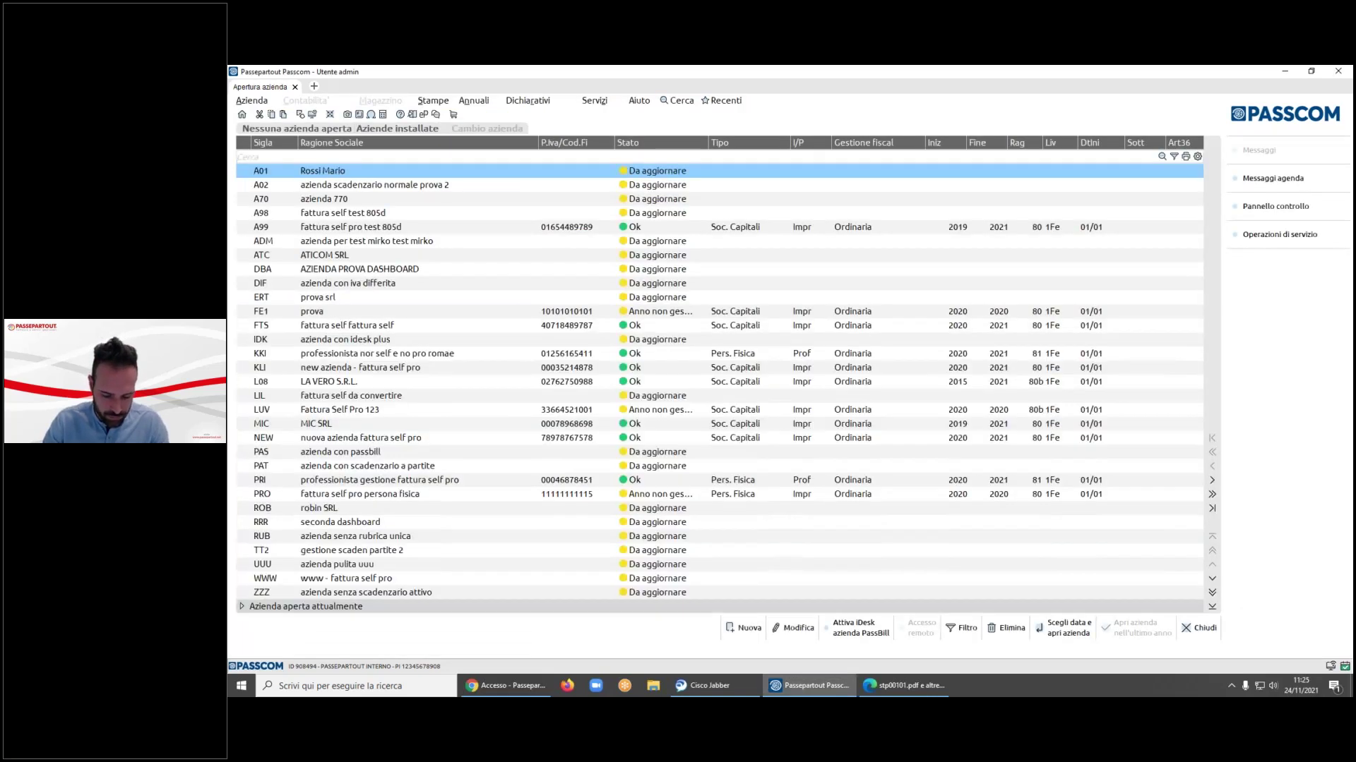
type("fts")
key("Return")
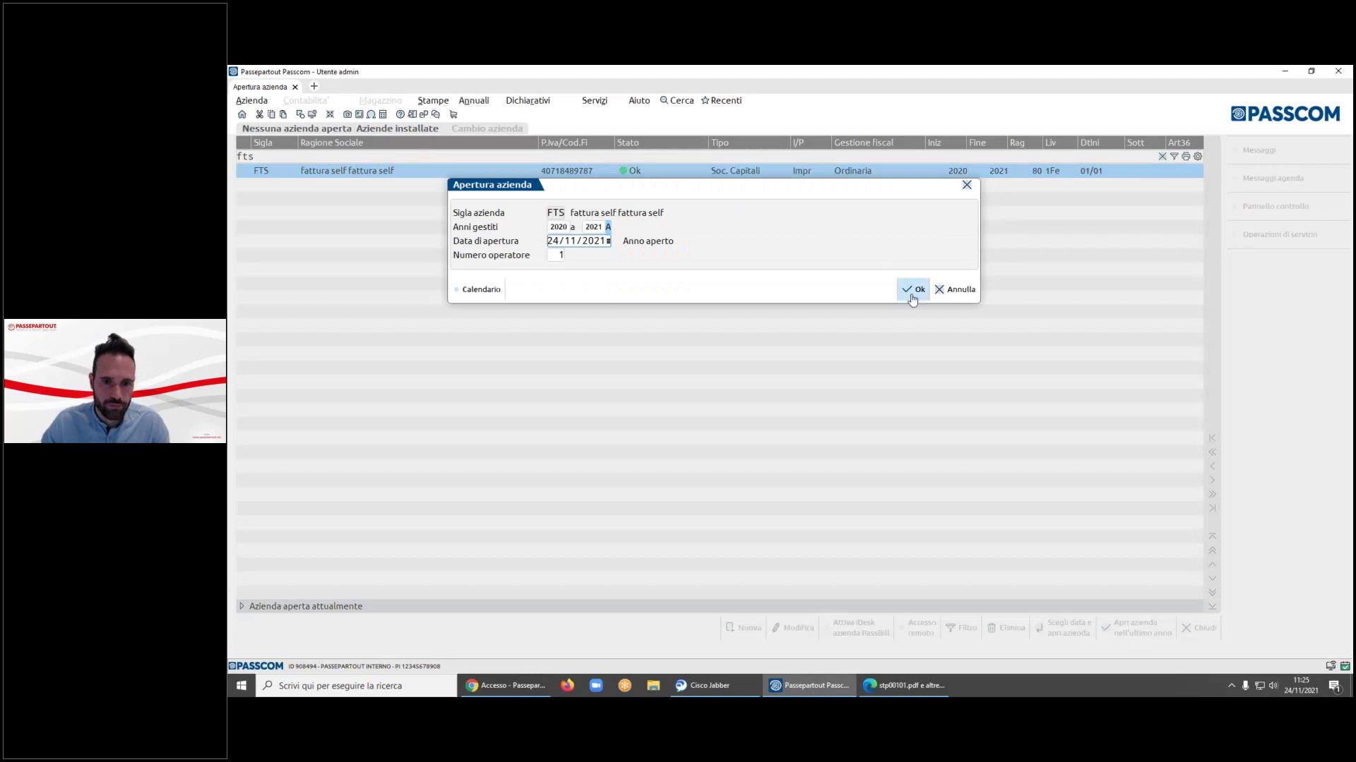
left_click(913, 291)
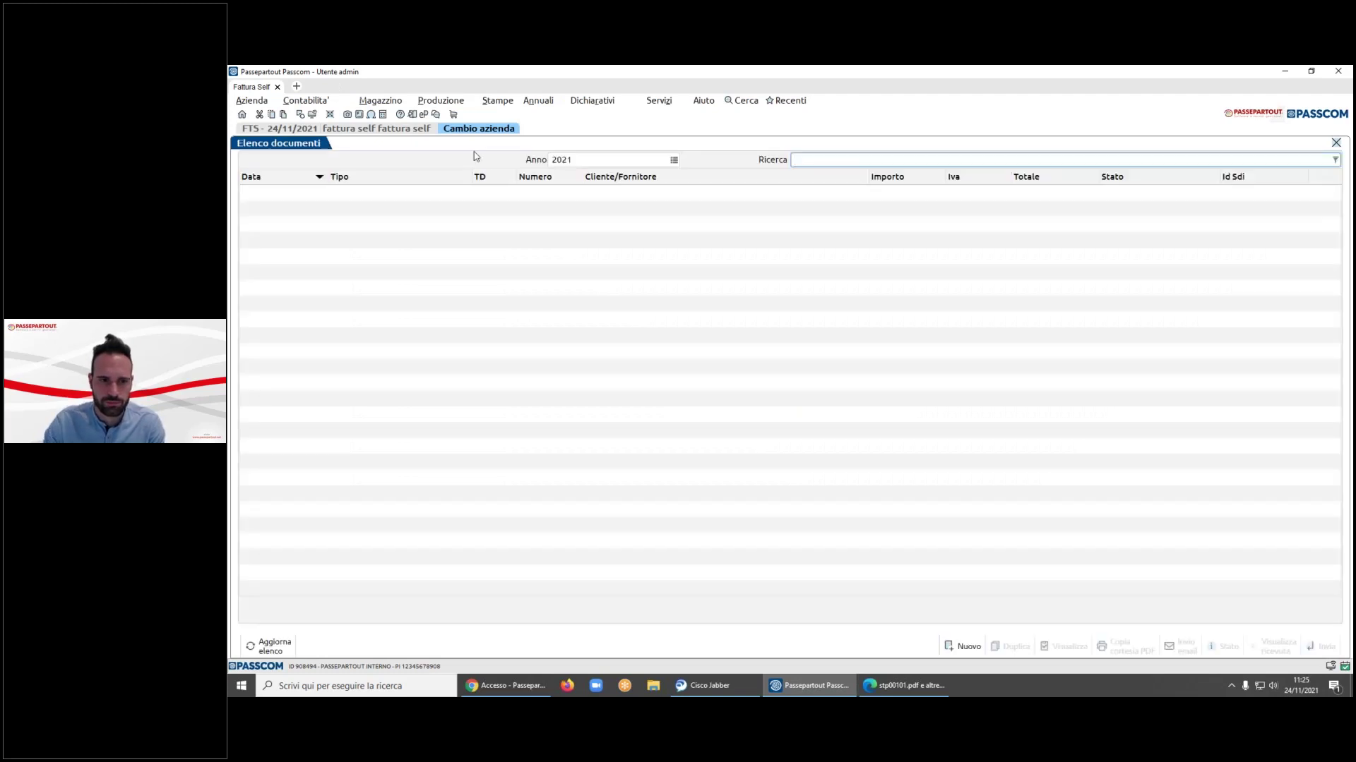
- Create a new invoice for client fattura self pro with one articolo 25 LT, quantity 1
scroll(929, 326, "down", 2)
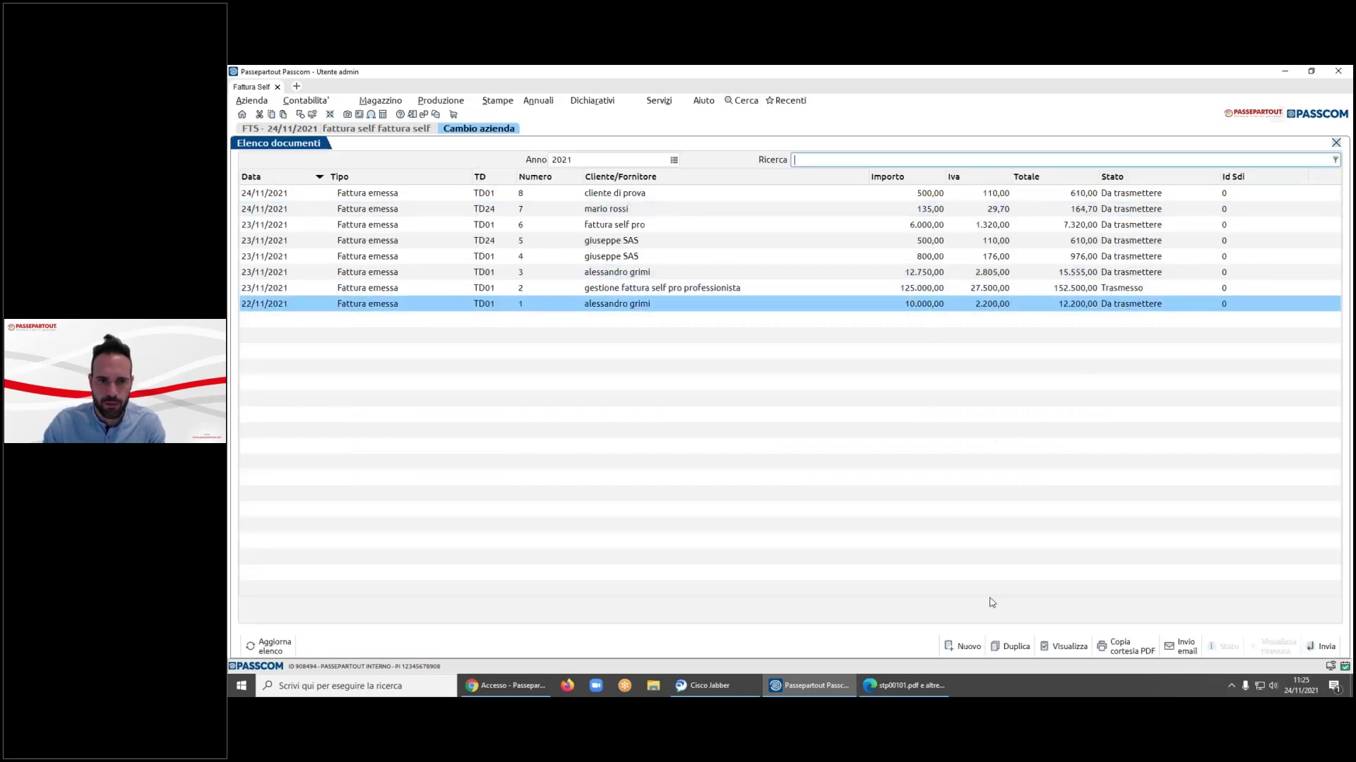
left_click(963, 646)
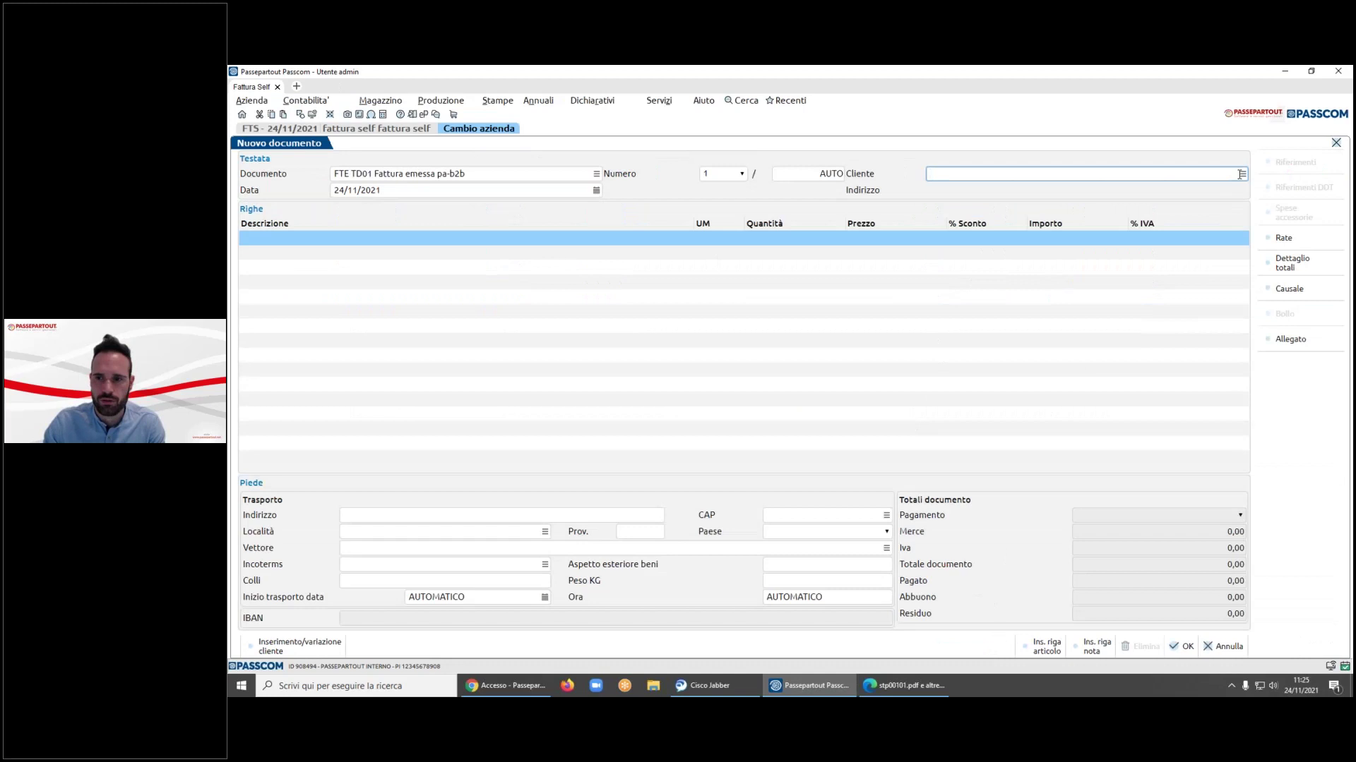
left_click(1242, 174)
double_click(702, 268)
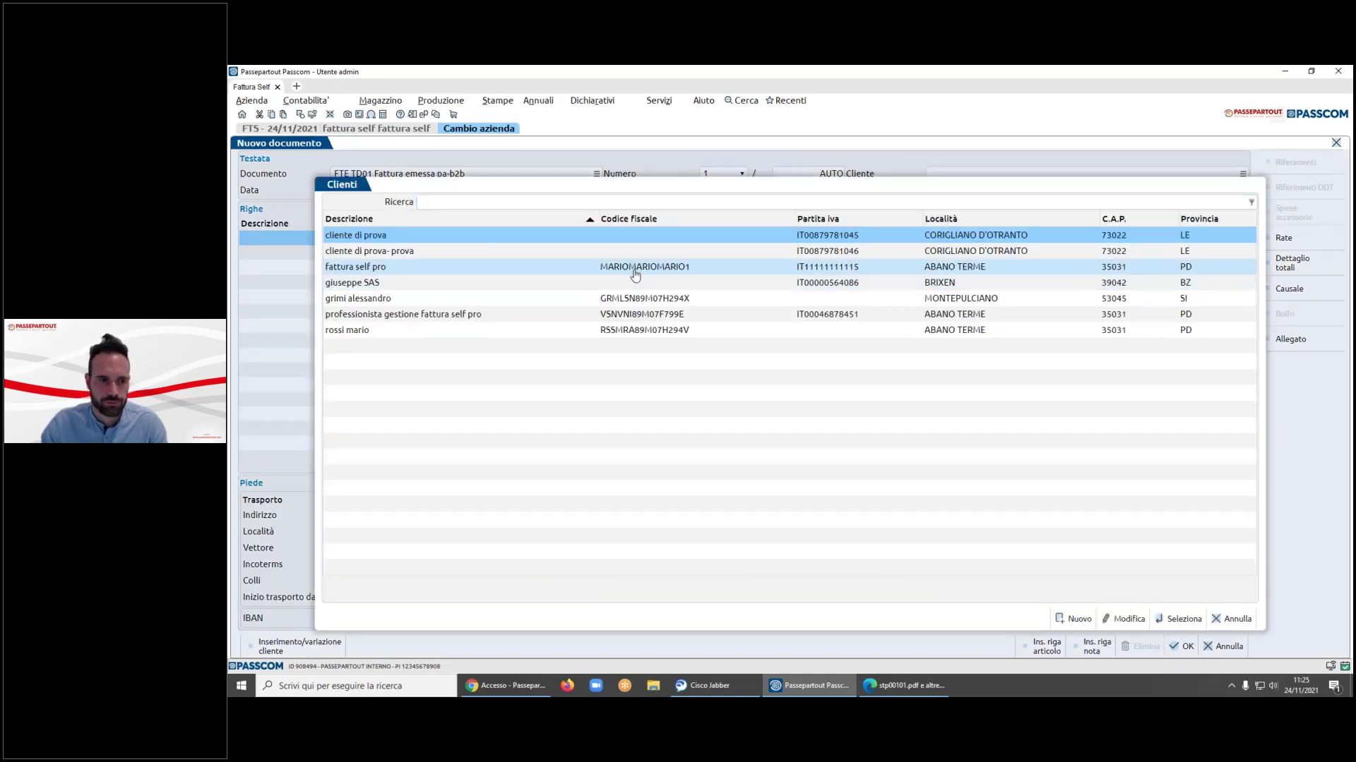
left_click(588, 245)
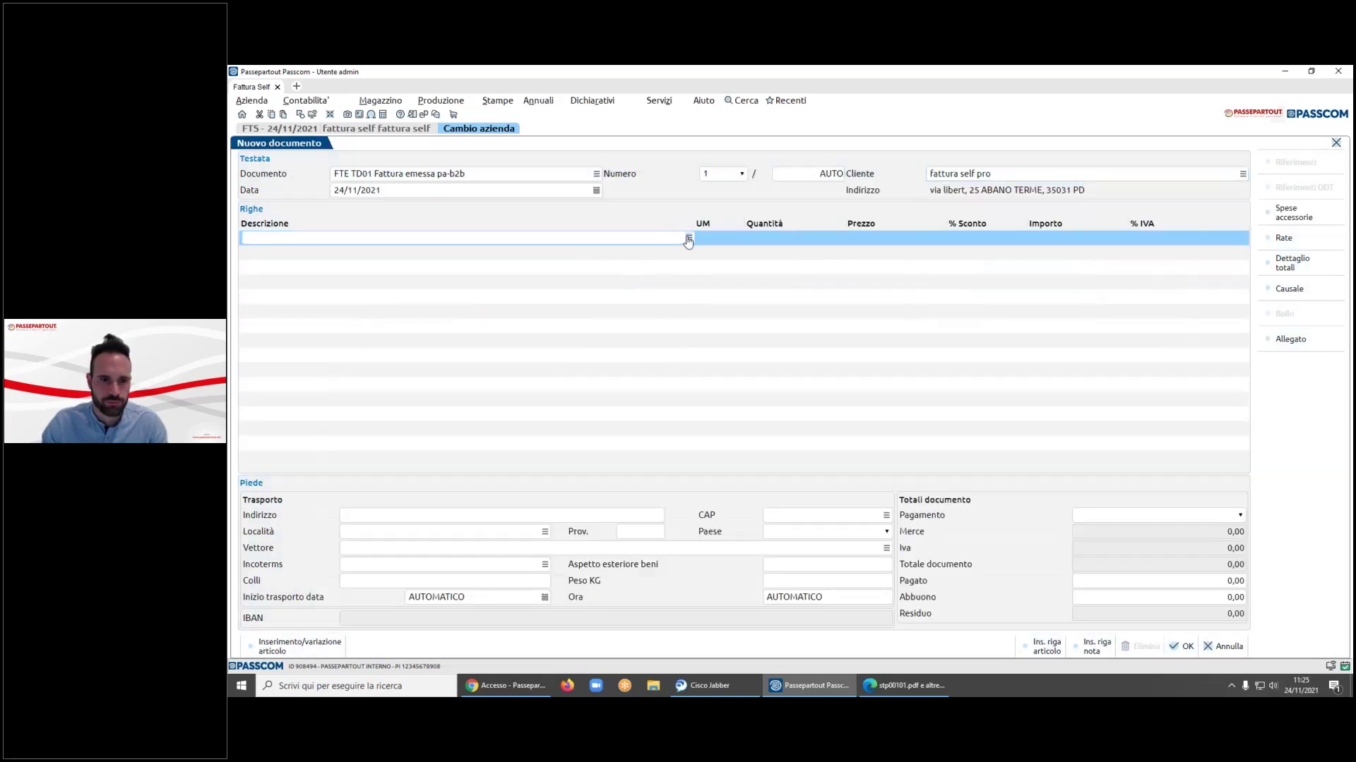
left_click(687, 240)
double_click(688, 242)
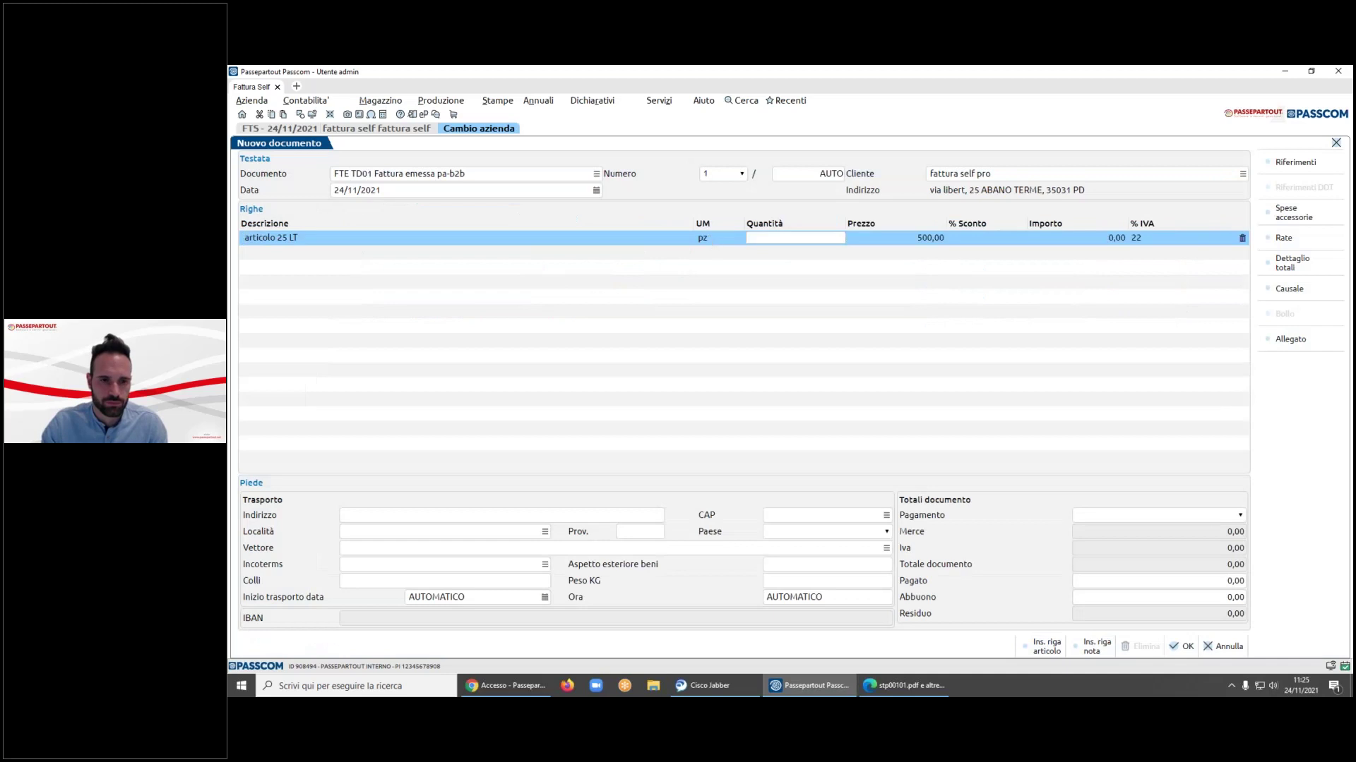
type("1")
key("Tab")
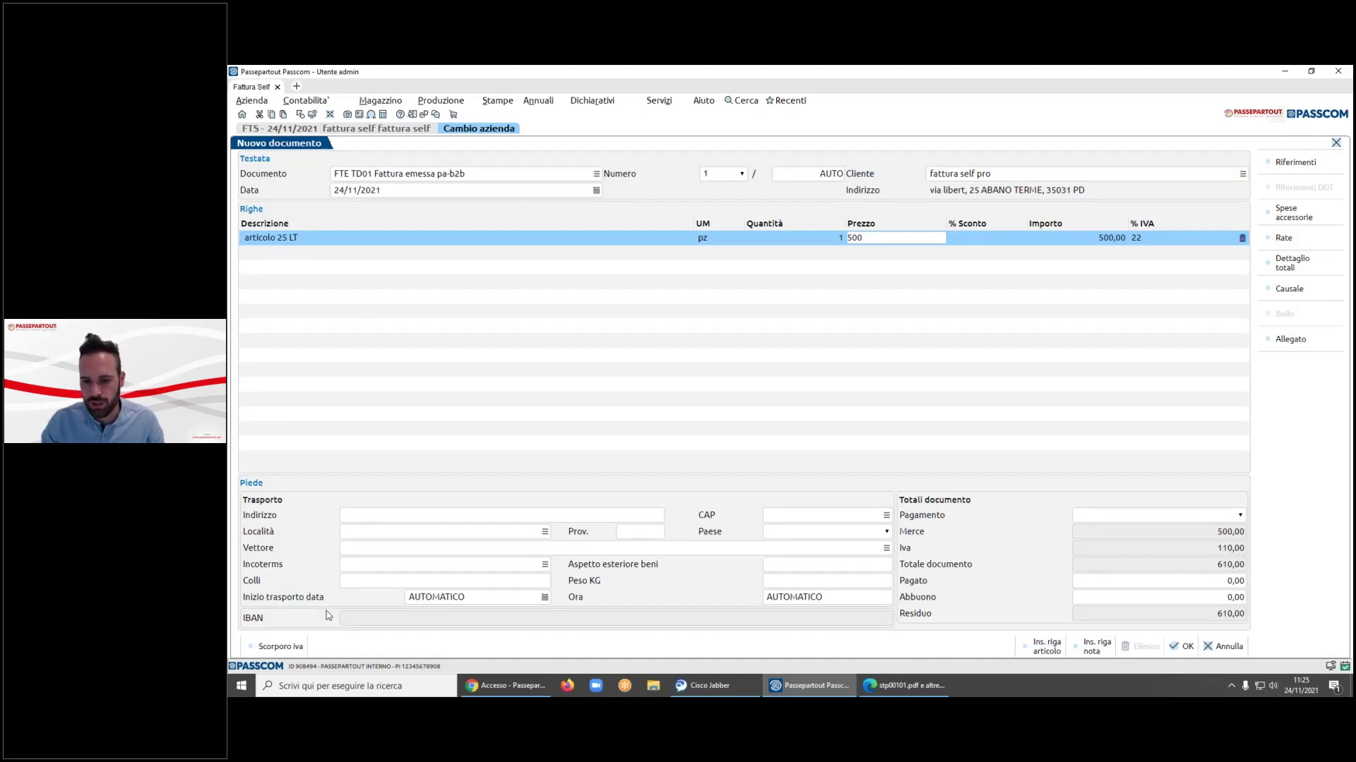
- Apply Scorporo iva so the 500 price includes VAT, then start a new client from the Cliente lookup
left_click(289, 652)
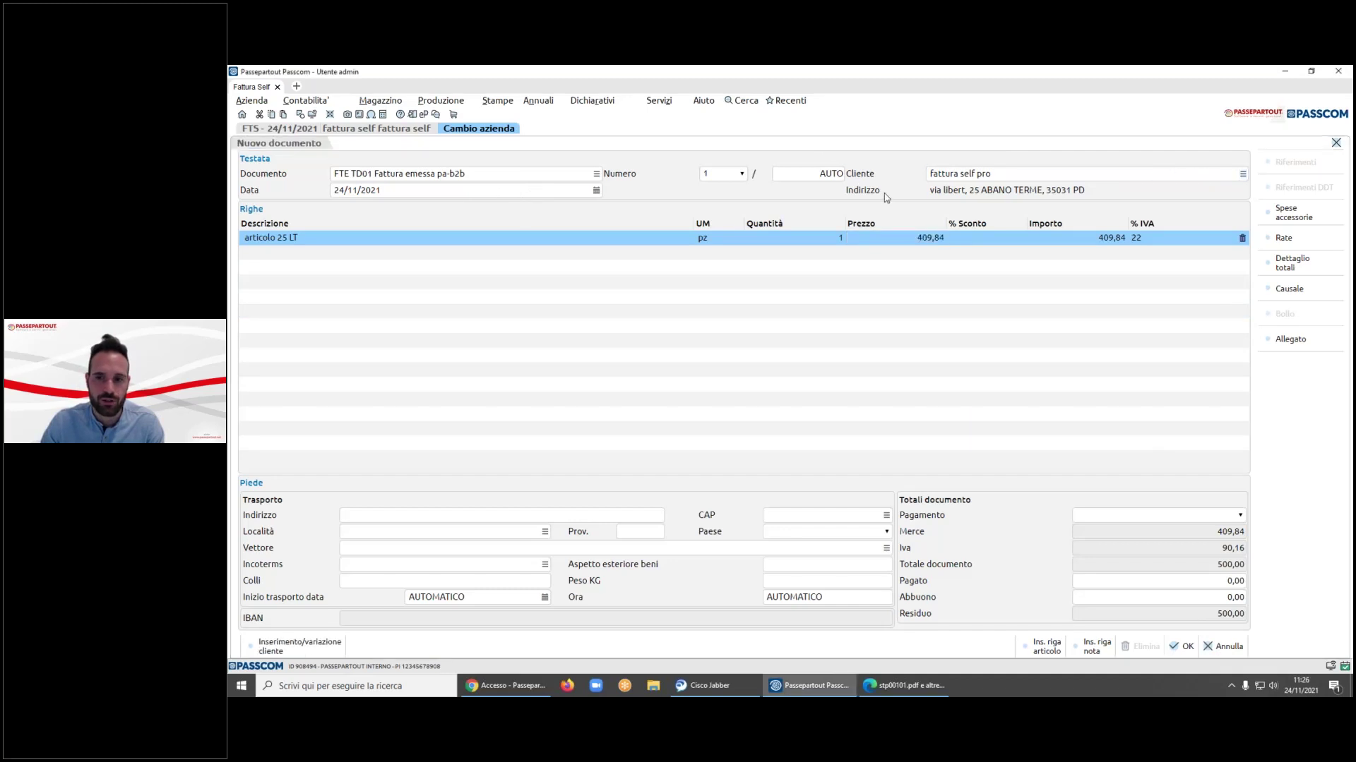
left_click(1243, 174)
left_click(1073, 619)
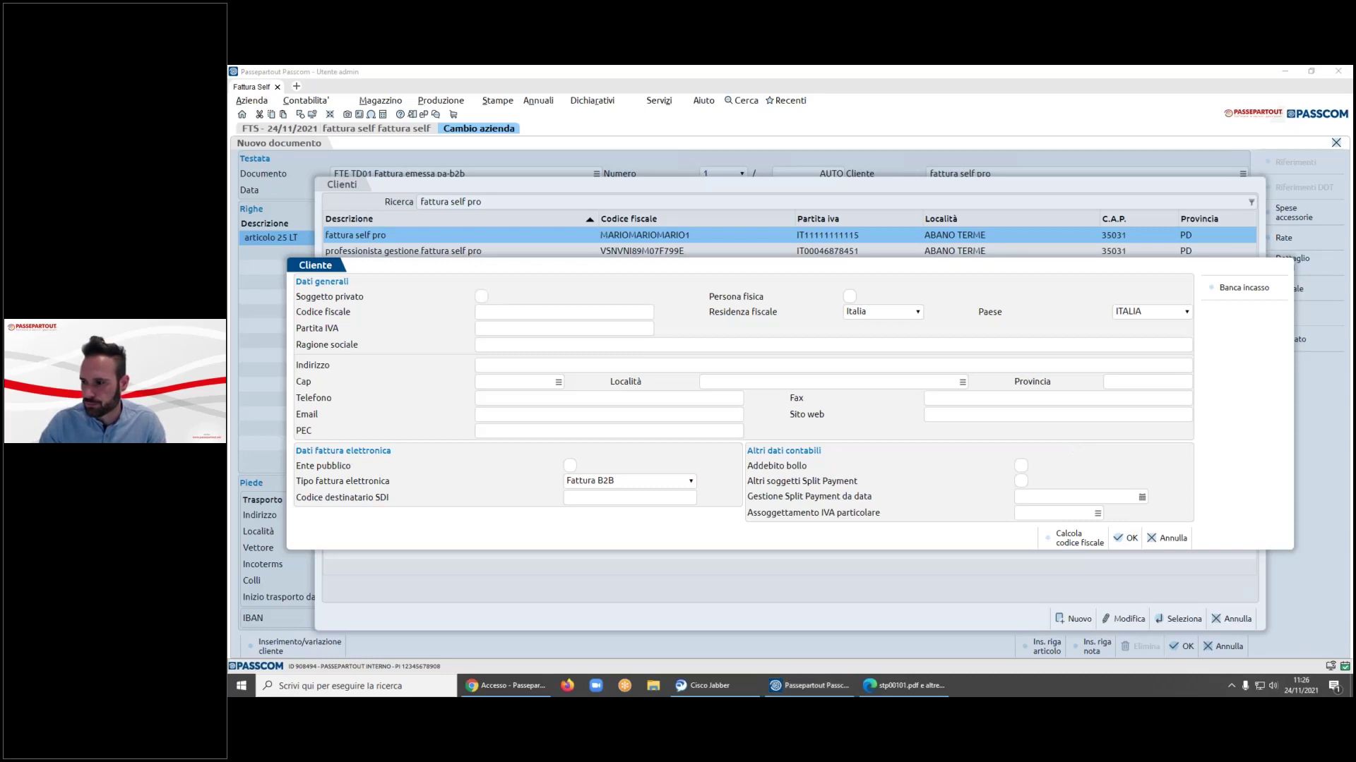
- Cancel the new client and the client list, then discard the unsaved invoice
left_click(1168, 539)
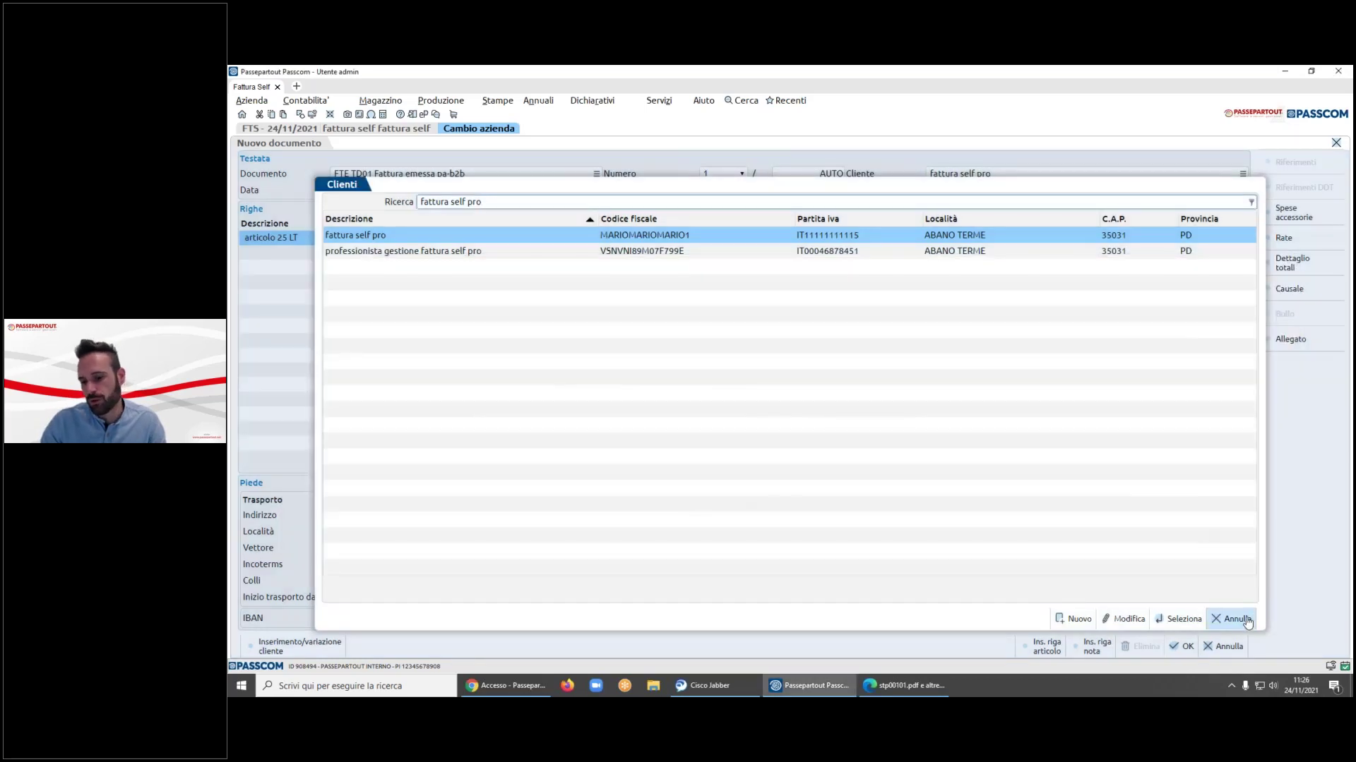
left_click(1247, 622)
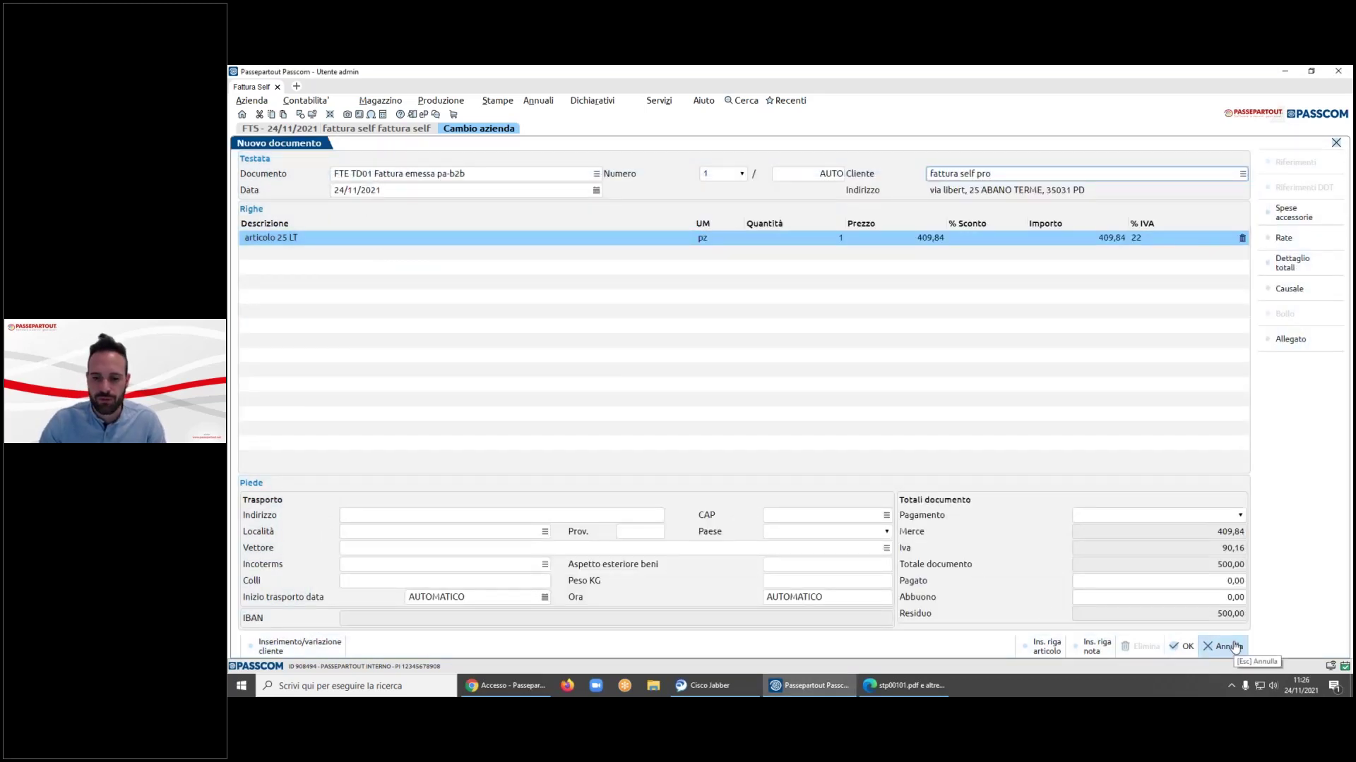
left_click(1234, 647)
left_click(842, 267)
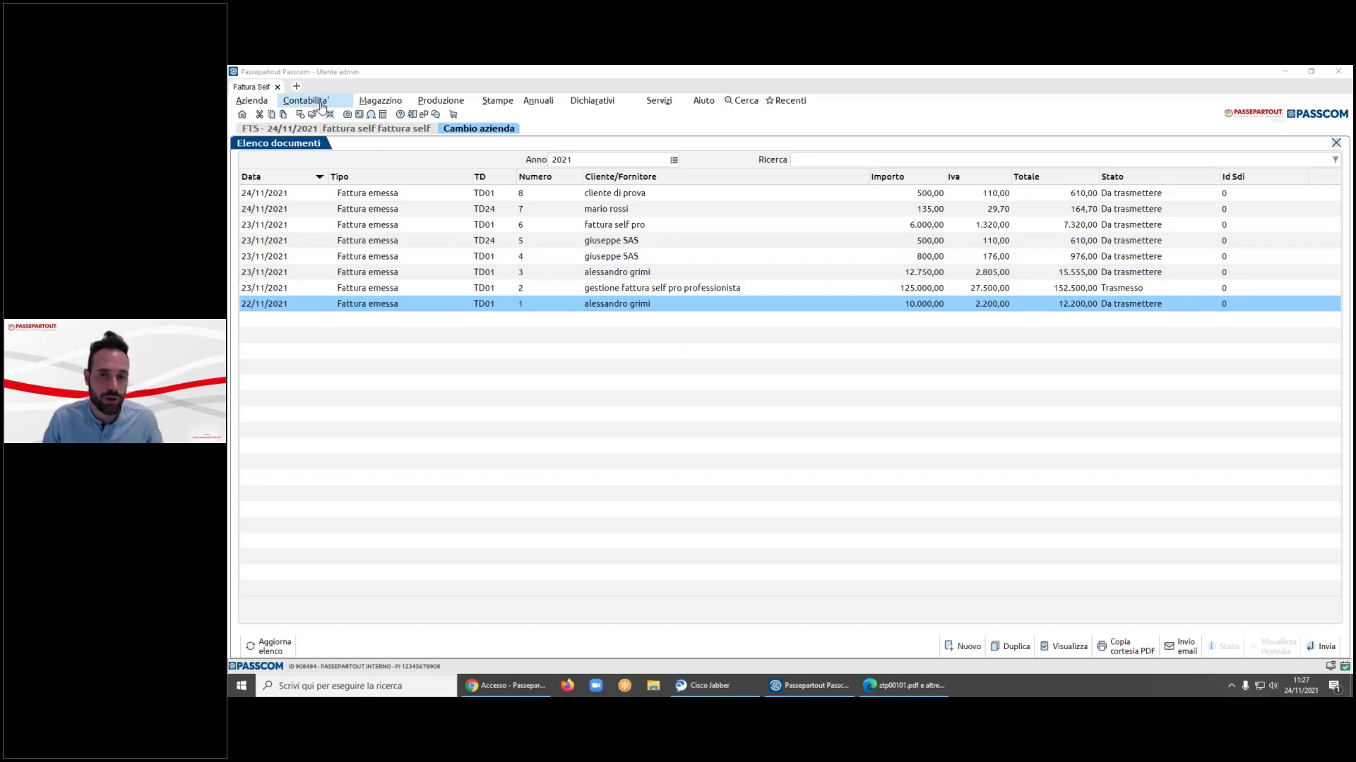
- Open the customer's record from Contabilità > Rubrica clienti/fornitori
left_click(321, 106)
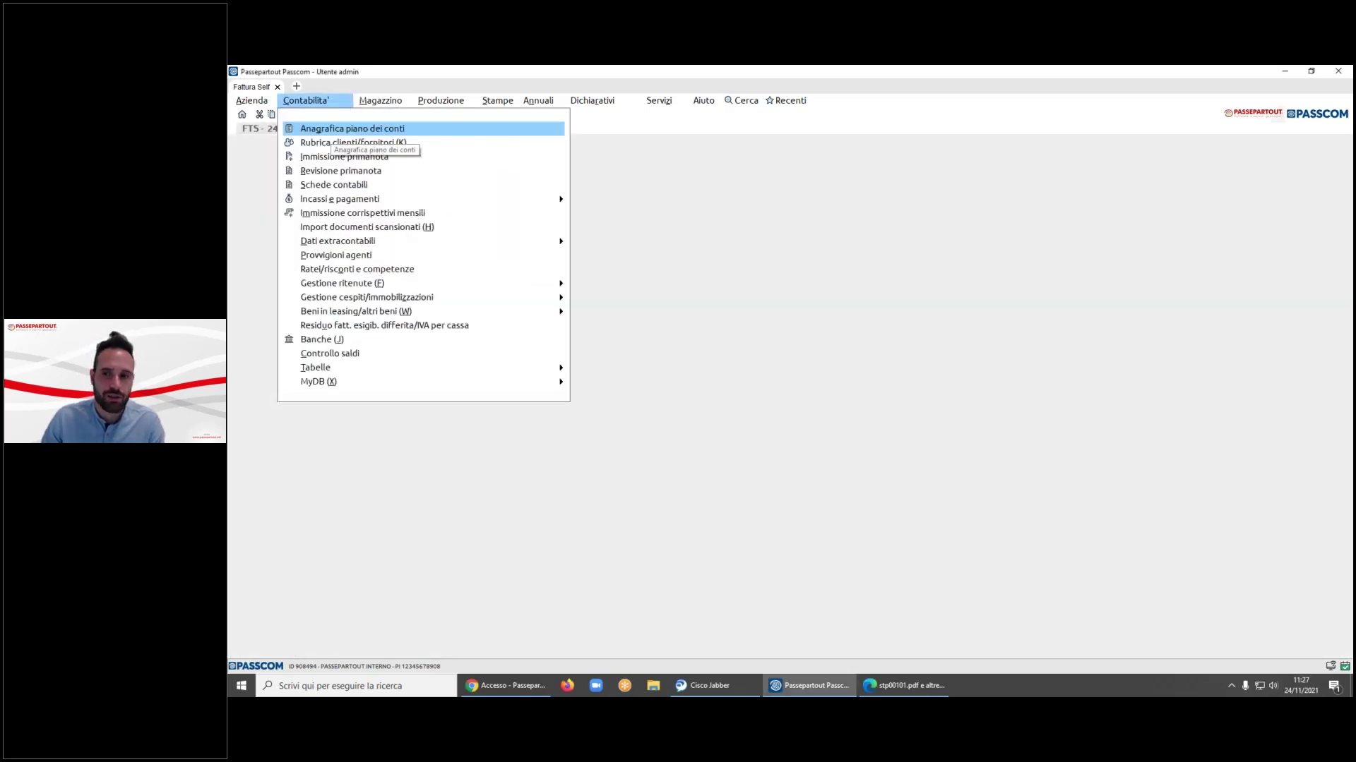
key("Down")
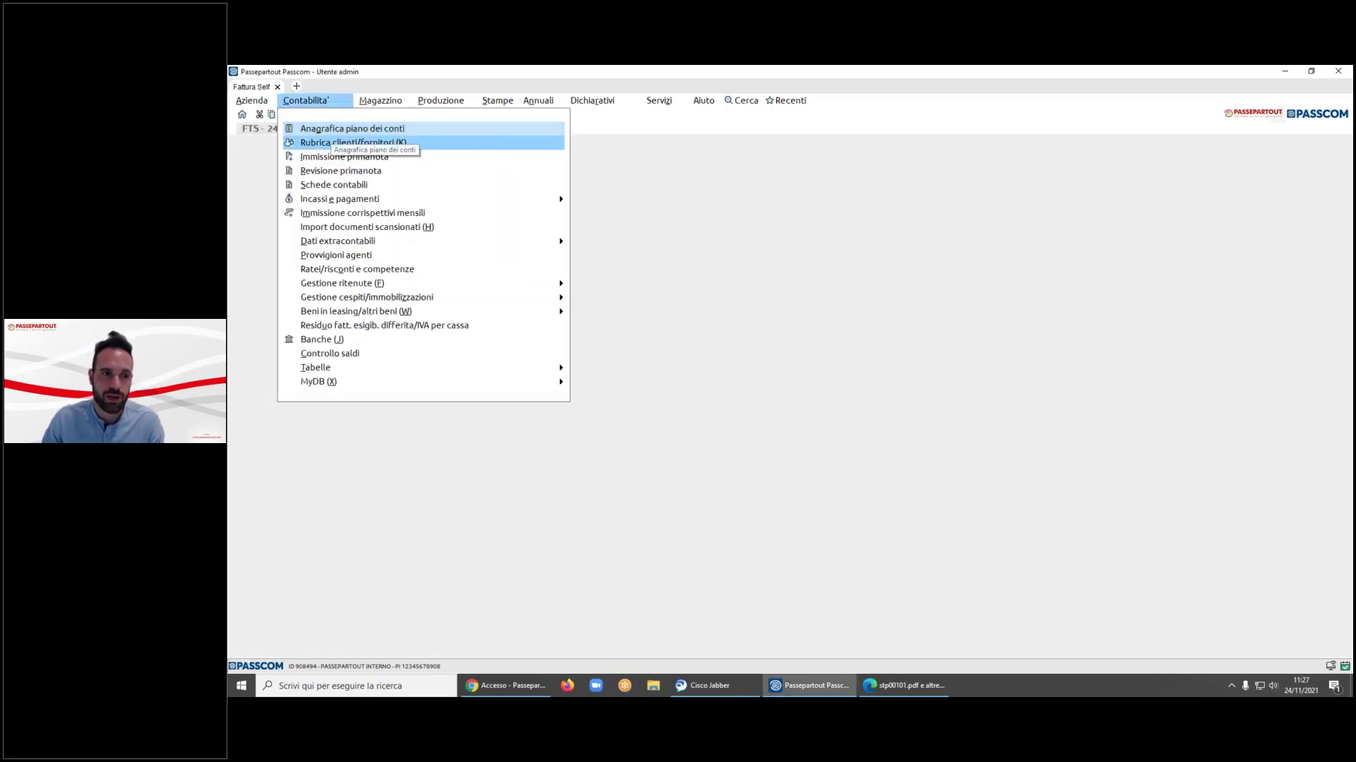
key("Return")
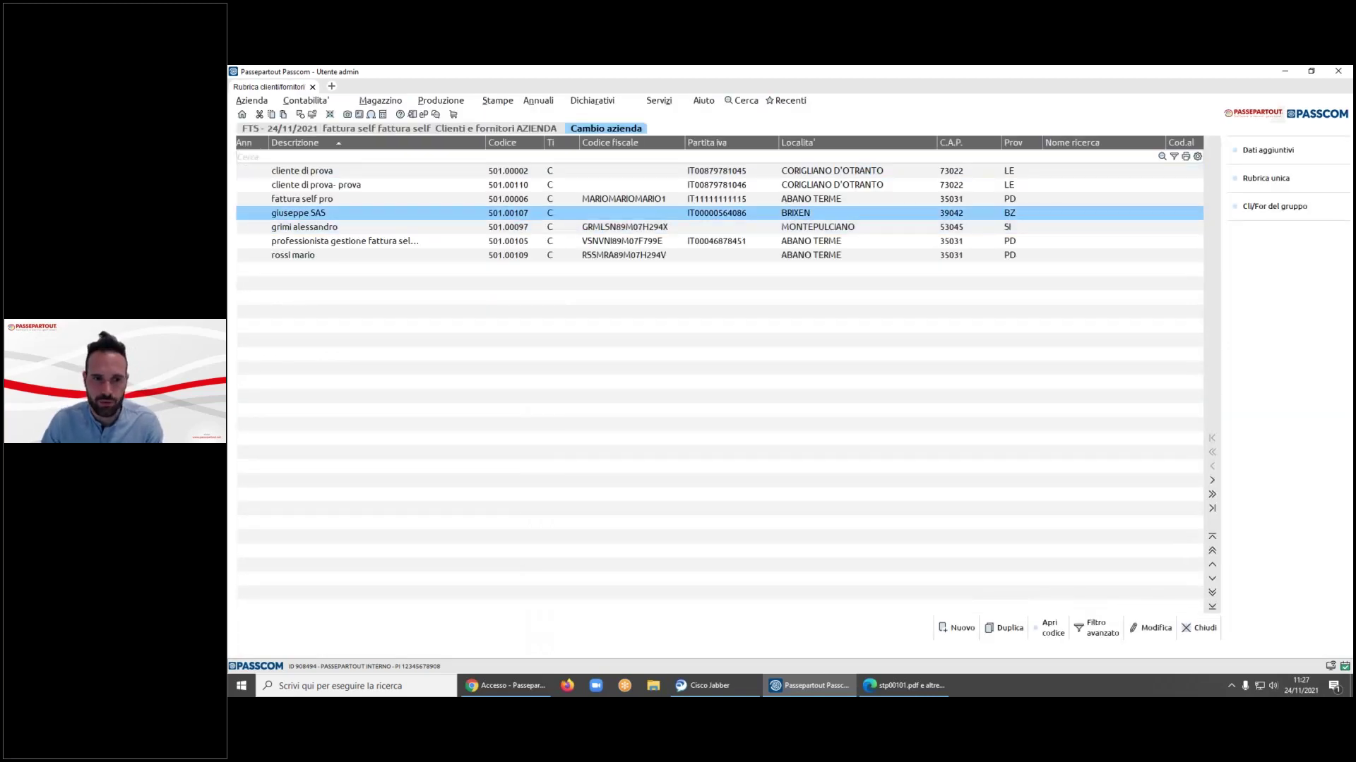
key("Return")
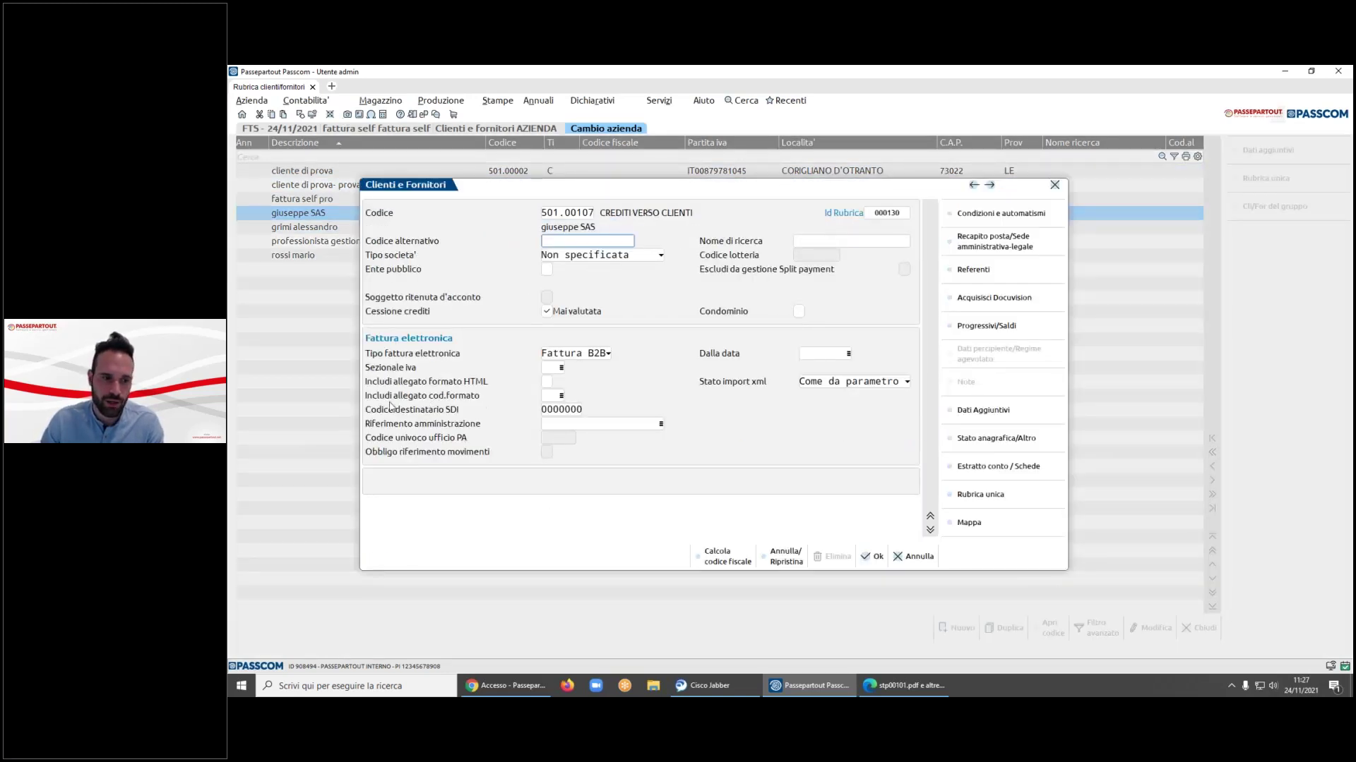
- Enter FT in 'Includi allegato cod.formato', save the customer, and open Magazzino > Fattura Self
left_click(551, 396)
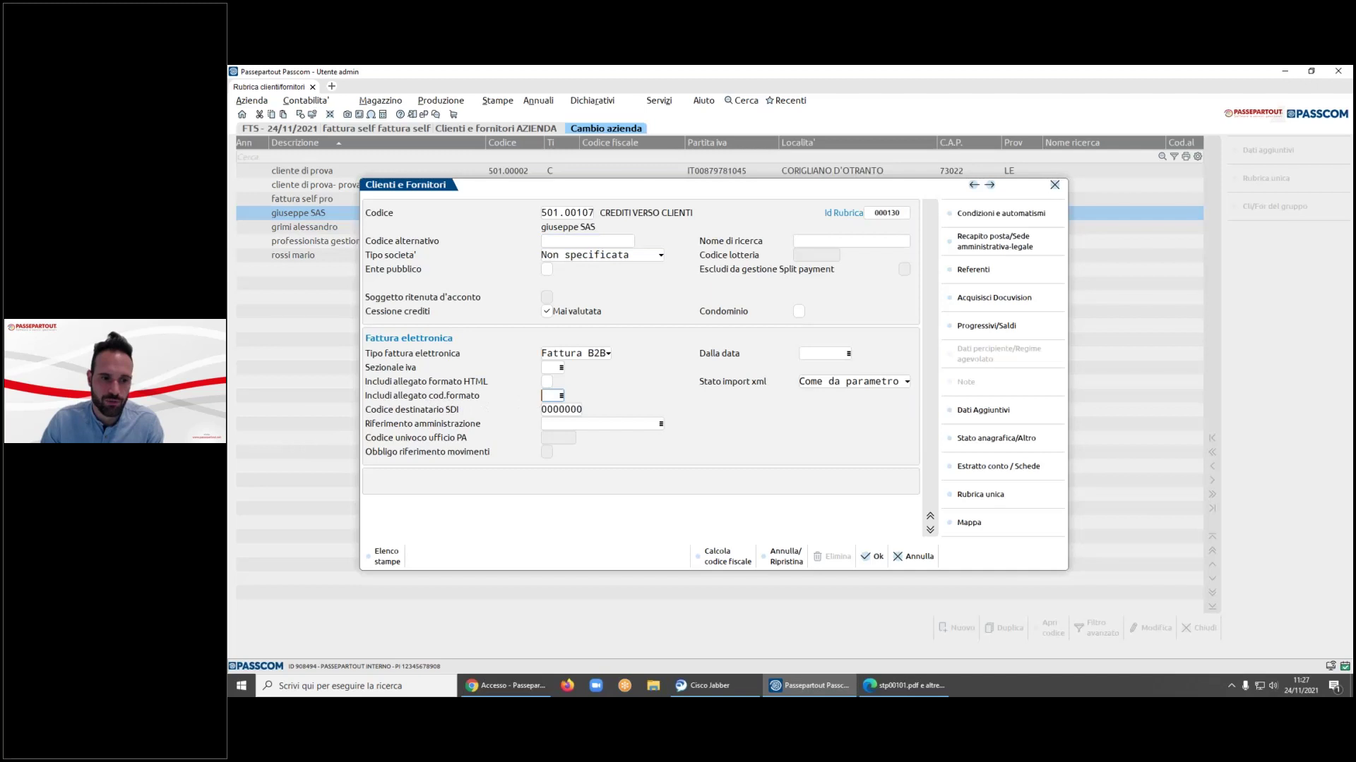
type("FT")
key("Return")
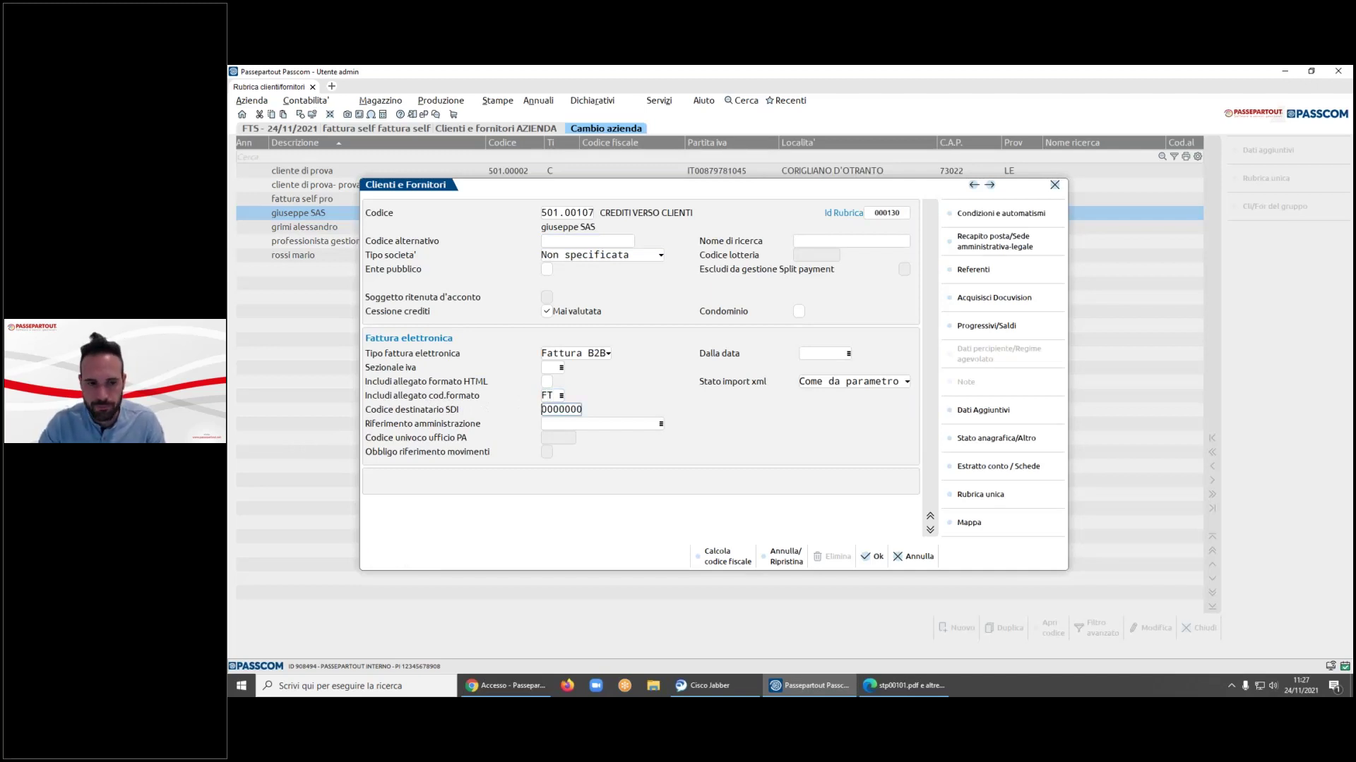
left_click(875, 557)
left_click(728, 416)
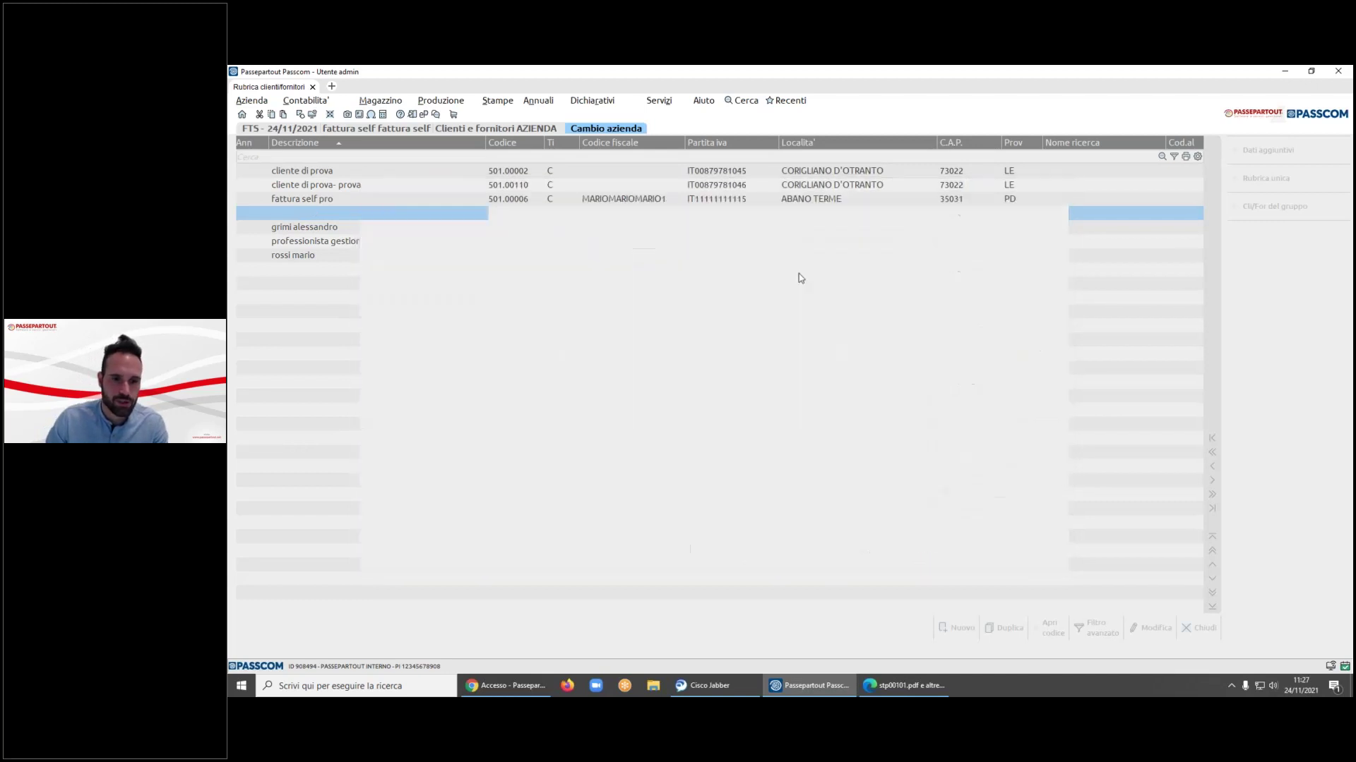
left_click(381, 100)
left_click(402, 142)
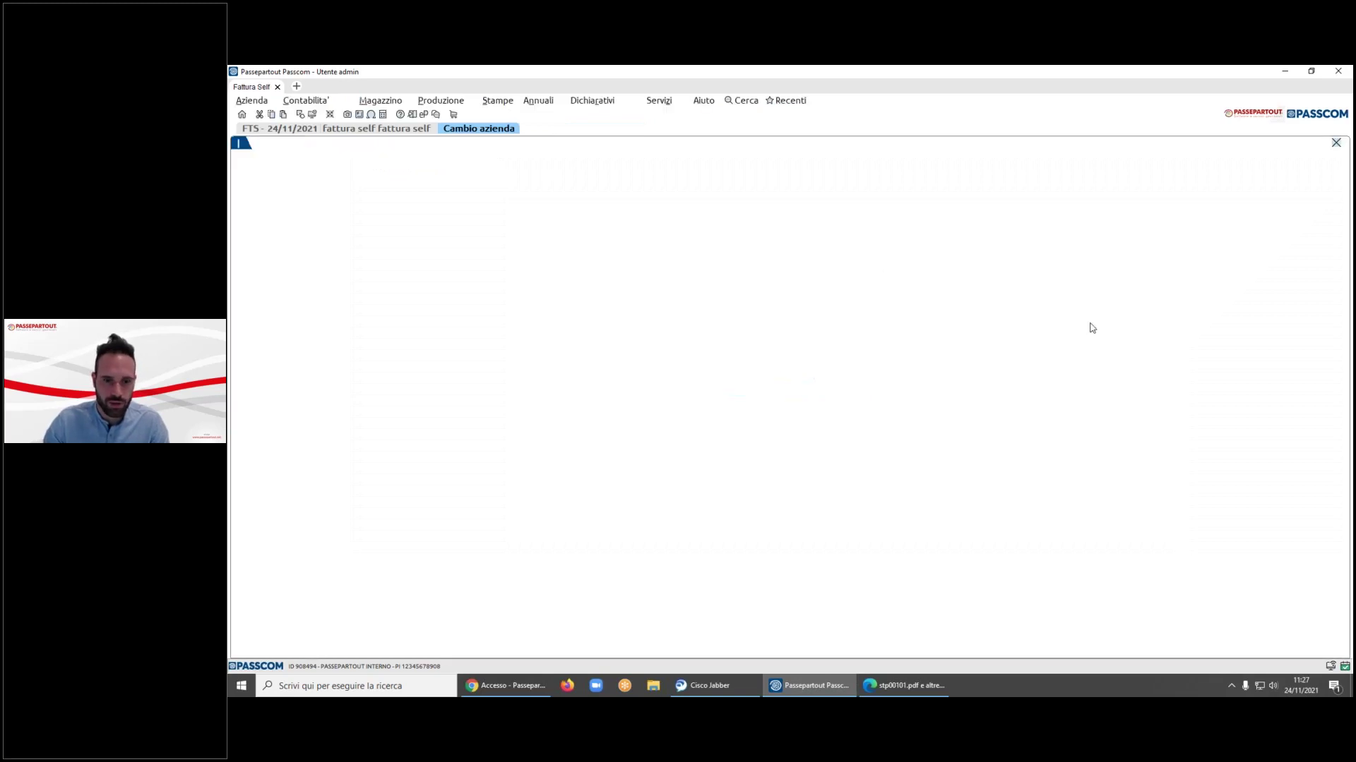
- Start a new invoice for the customer found with 'giu' and add article reso
left_click(965, 645)
left_click(1243, 173)
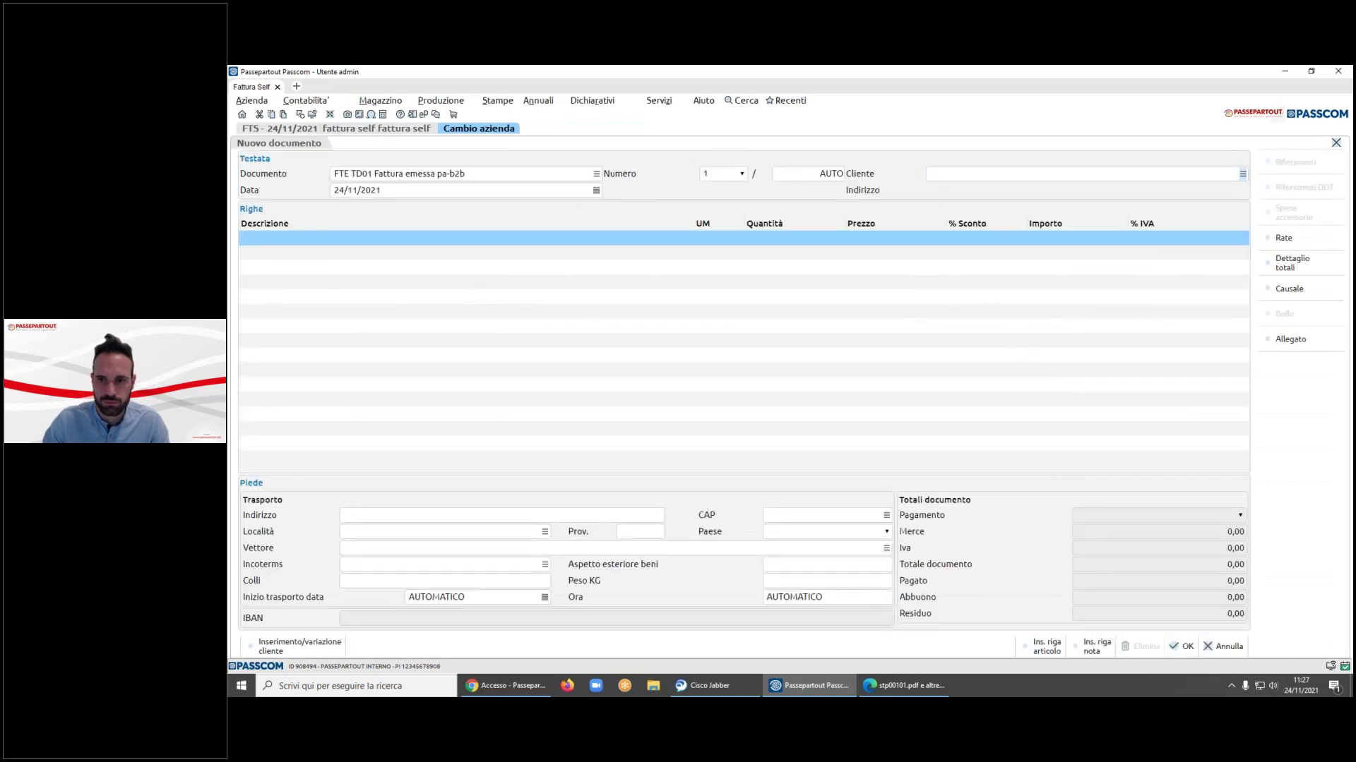
type("giu")
key("Return")
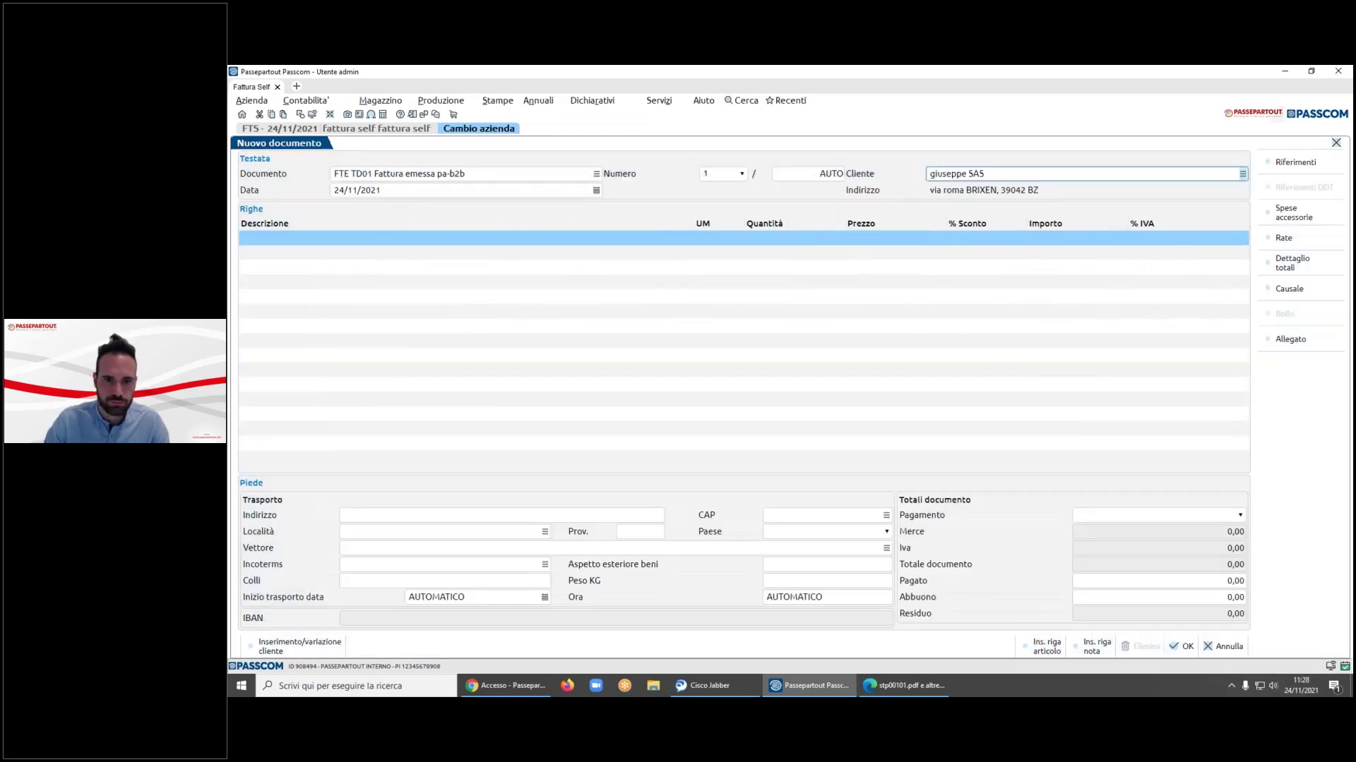
left_click(687, 243)
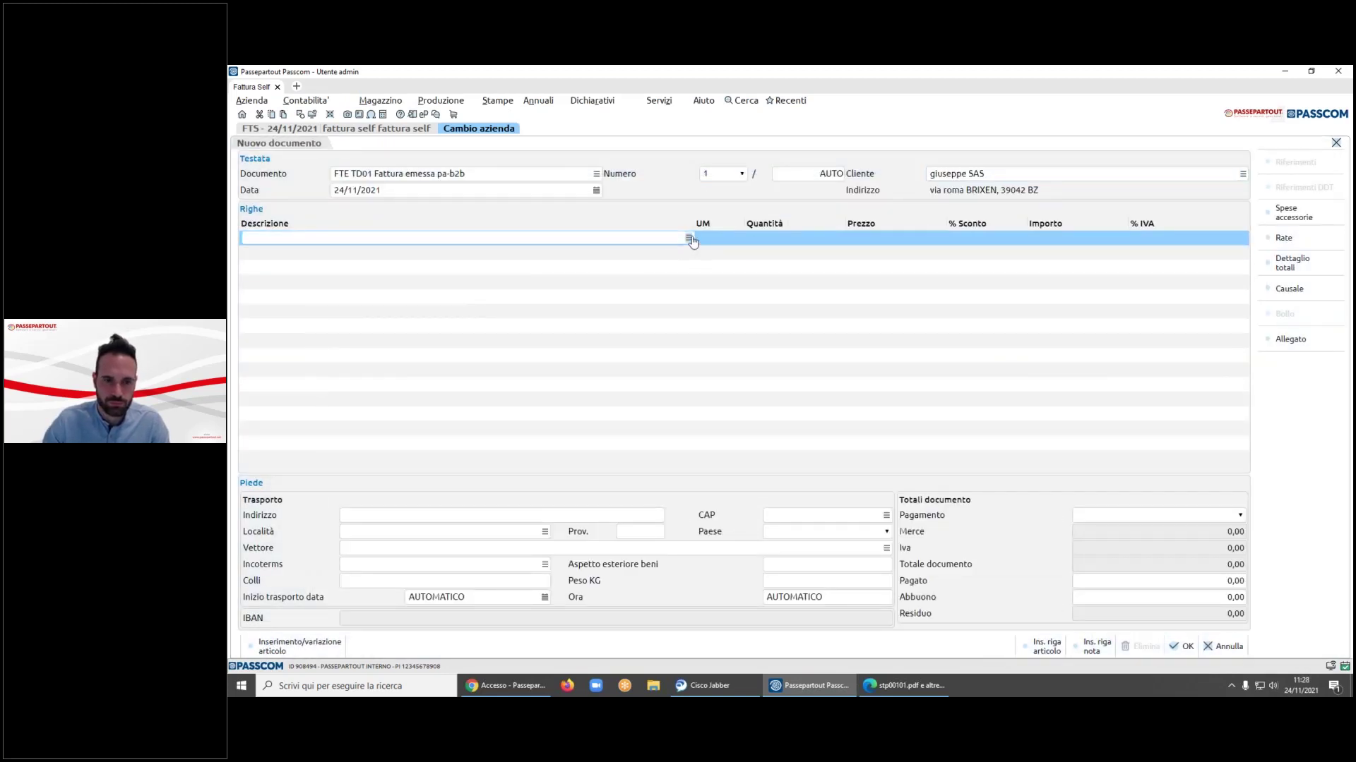
left_click(690, 237)
double_click(565, 268)
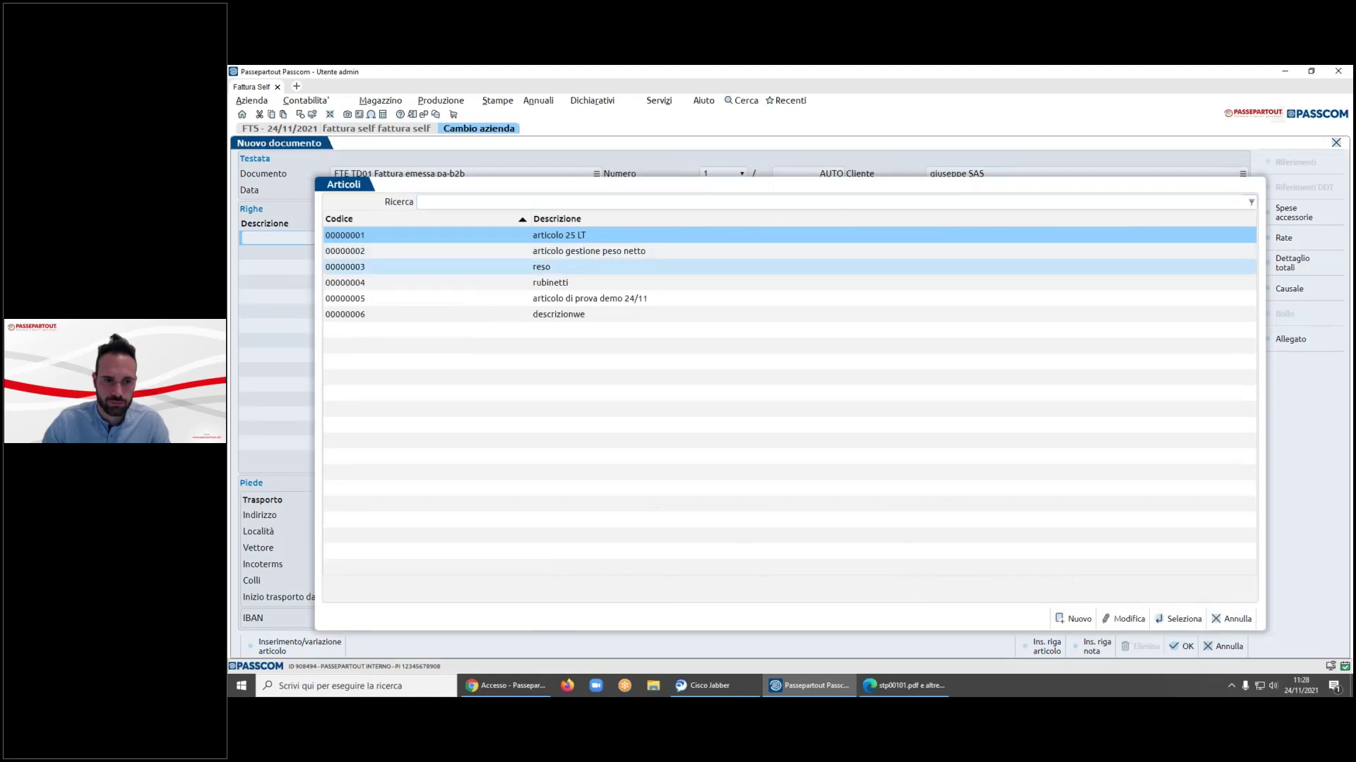
- Set quantity 1 and price 500,00, save invoice 9, and select its PDF attachment
key("Return")
type("500")
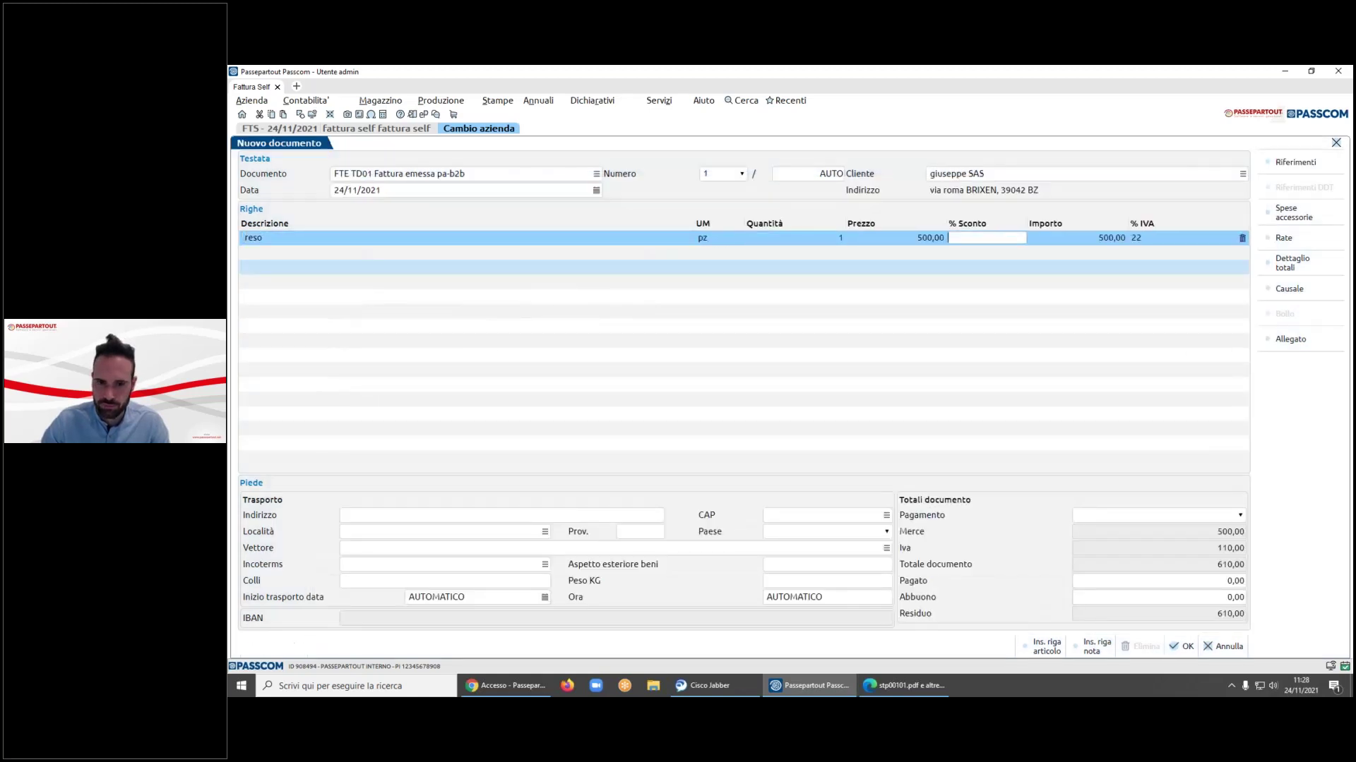
key("Return")
left_click(1079, 353)
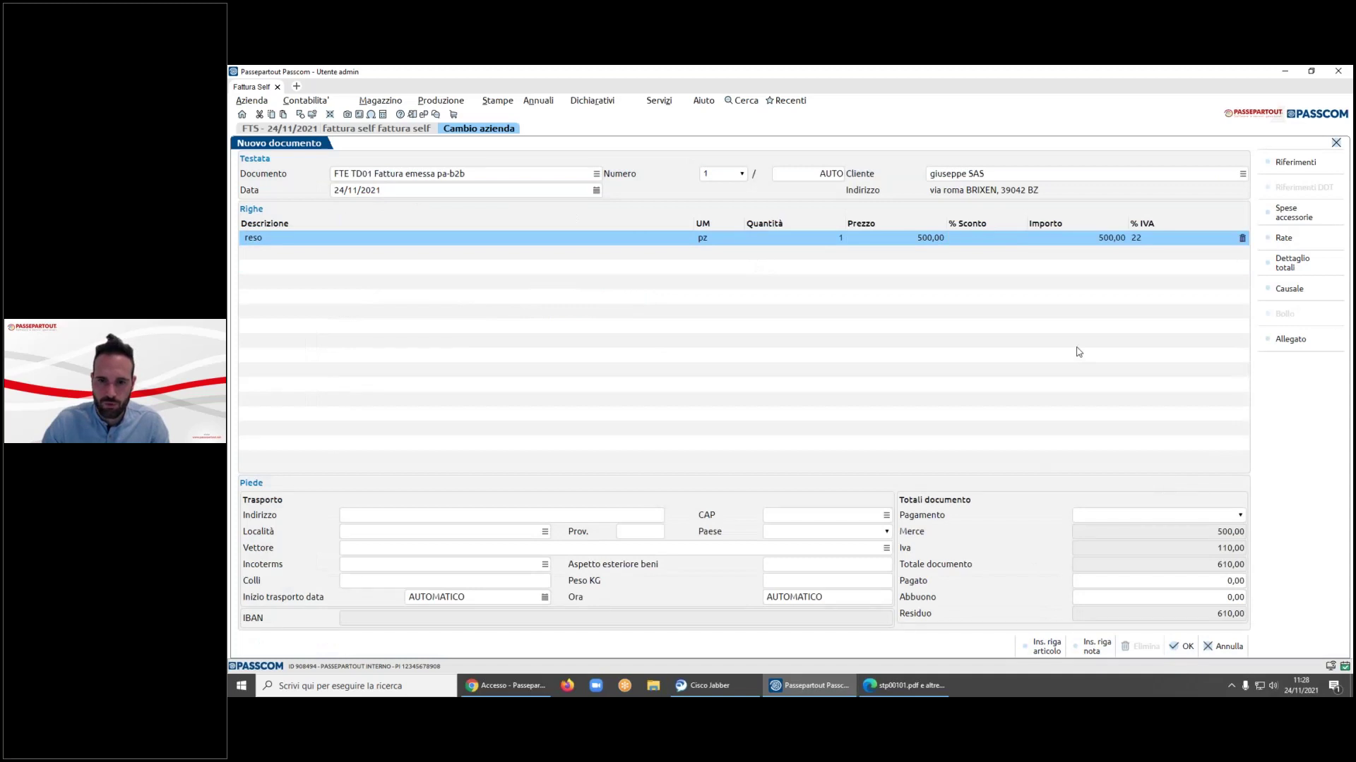
key("F10")
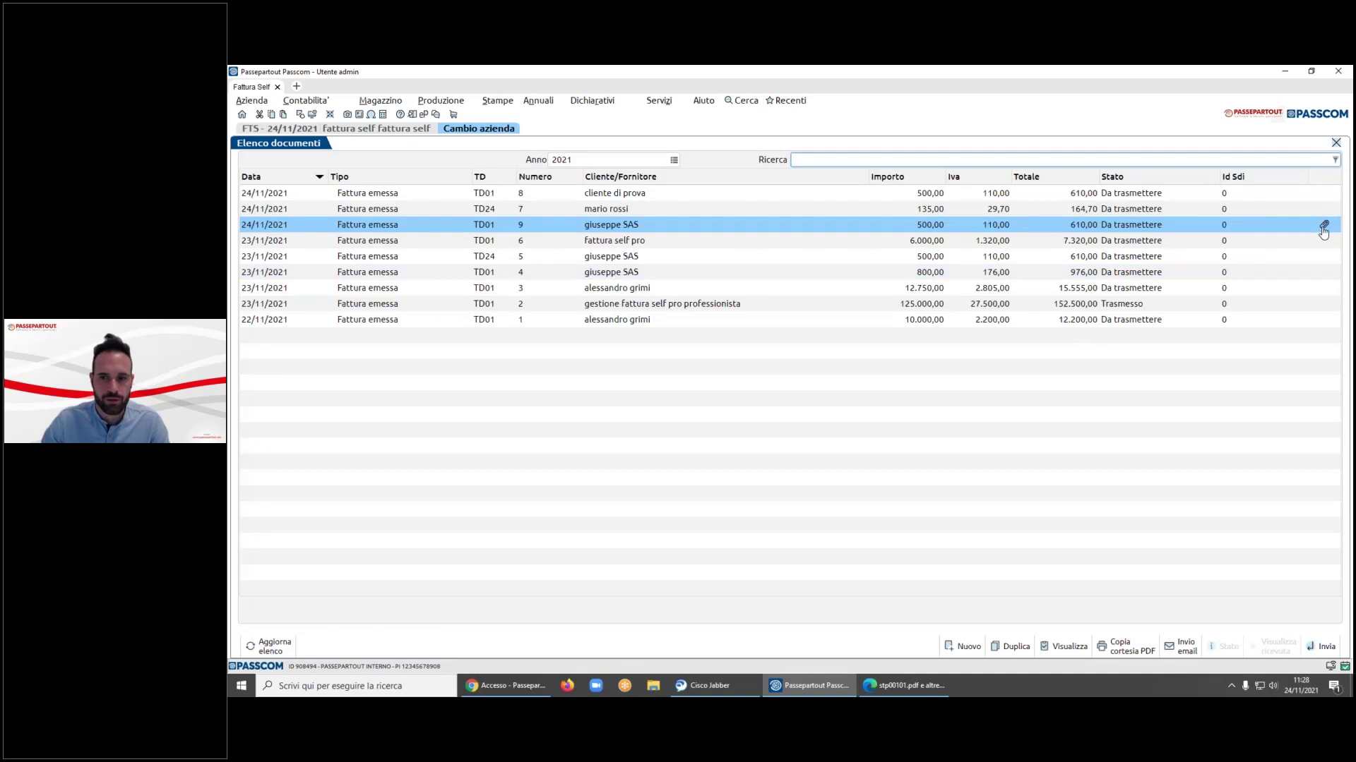
left_click(1066, 648)
left_click(367, 251)
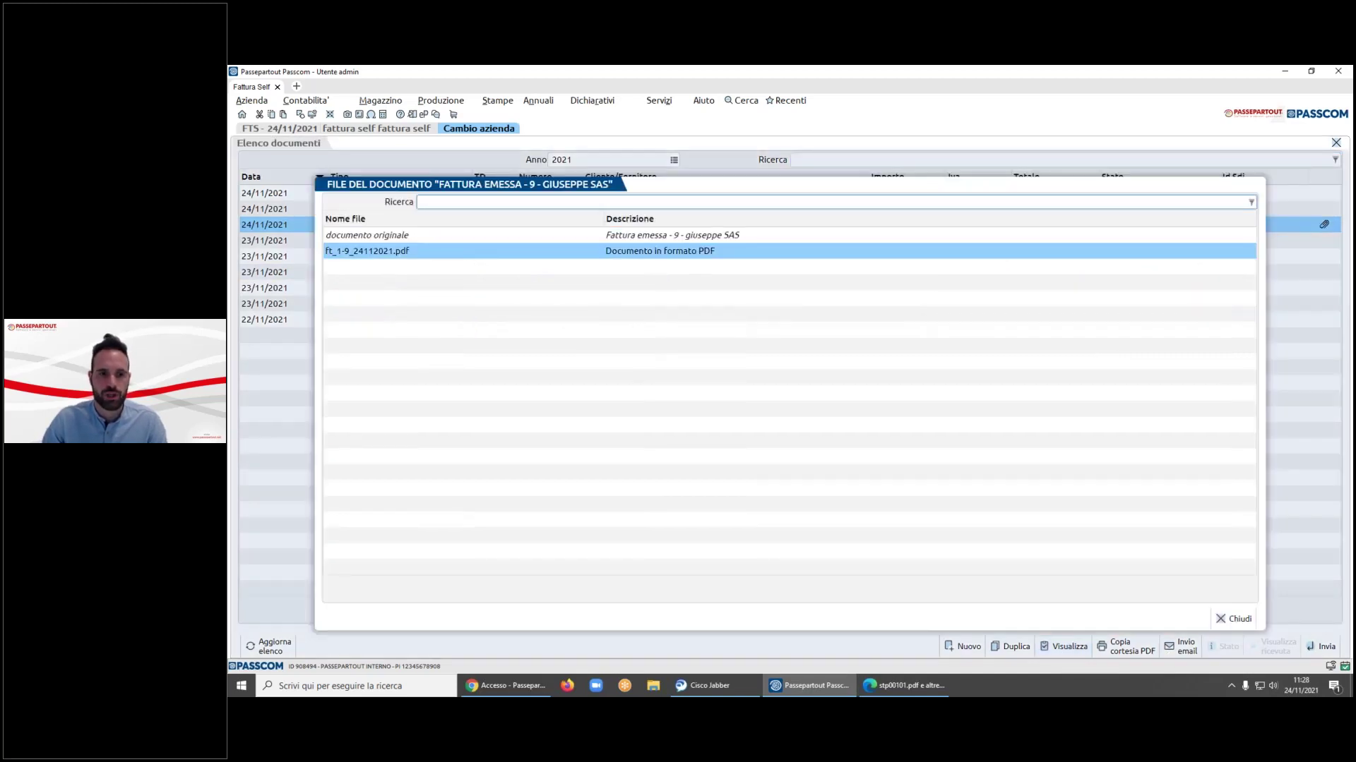
- View invoice 9's original document in Edge, then open ft_1-9_24112021.pdf
double_click(367, 235)
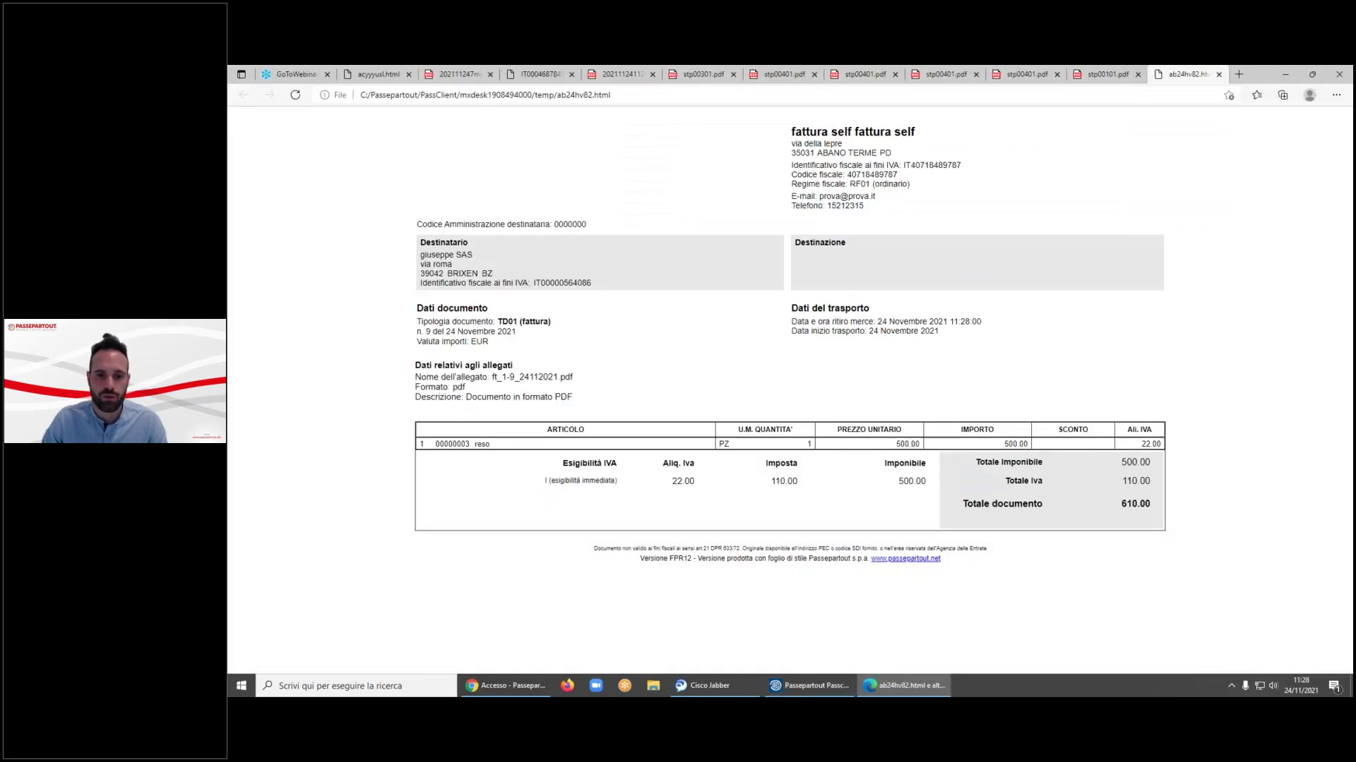
left_click(812, 685)
key("Down")
key("Return")
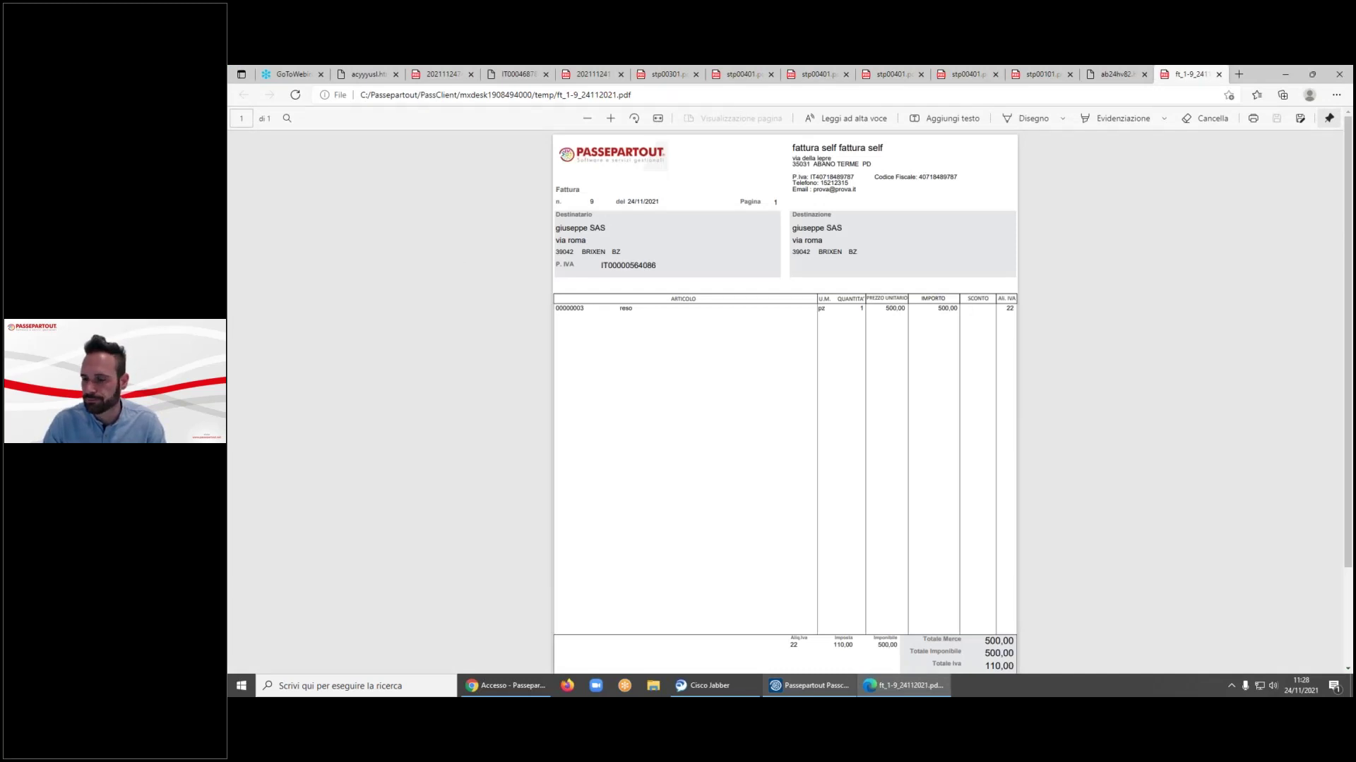
- Close invoice 9's file list and go to Contabilità > Rubrica clienti/fornitori
left_click(1285, 74)
left_click(1236, 619)
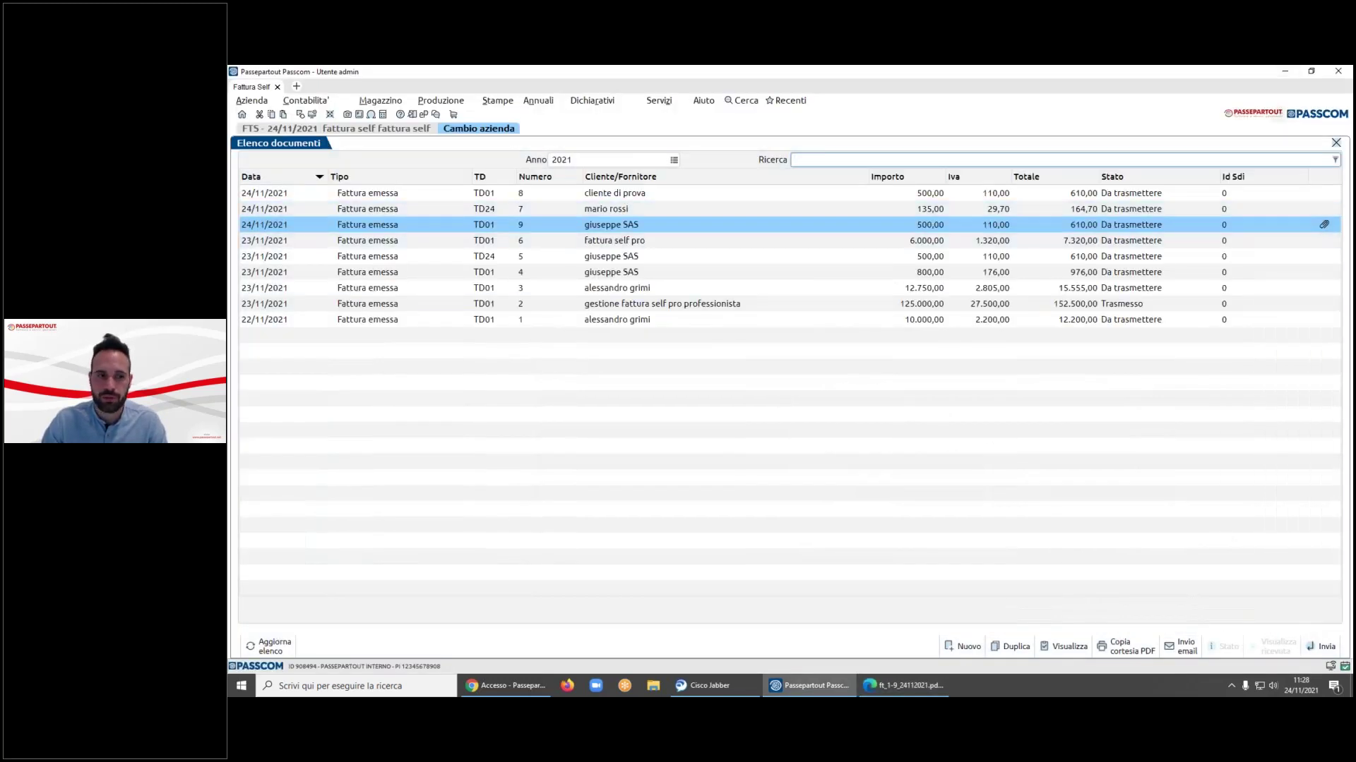
left_click(323, 103)
key("Down")
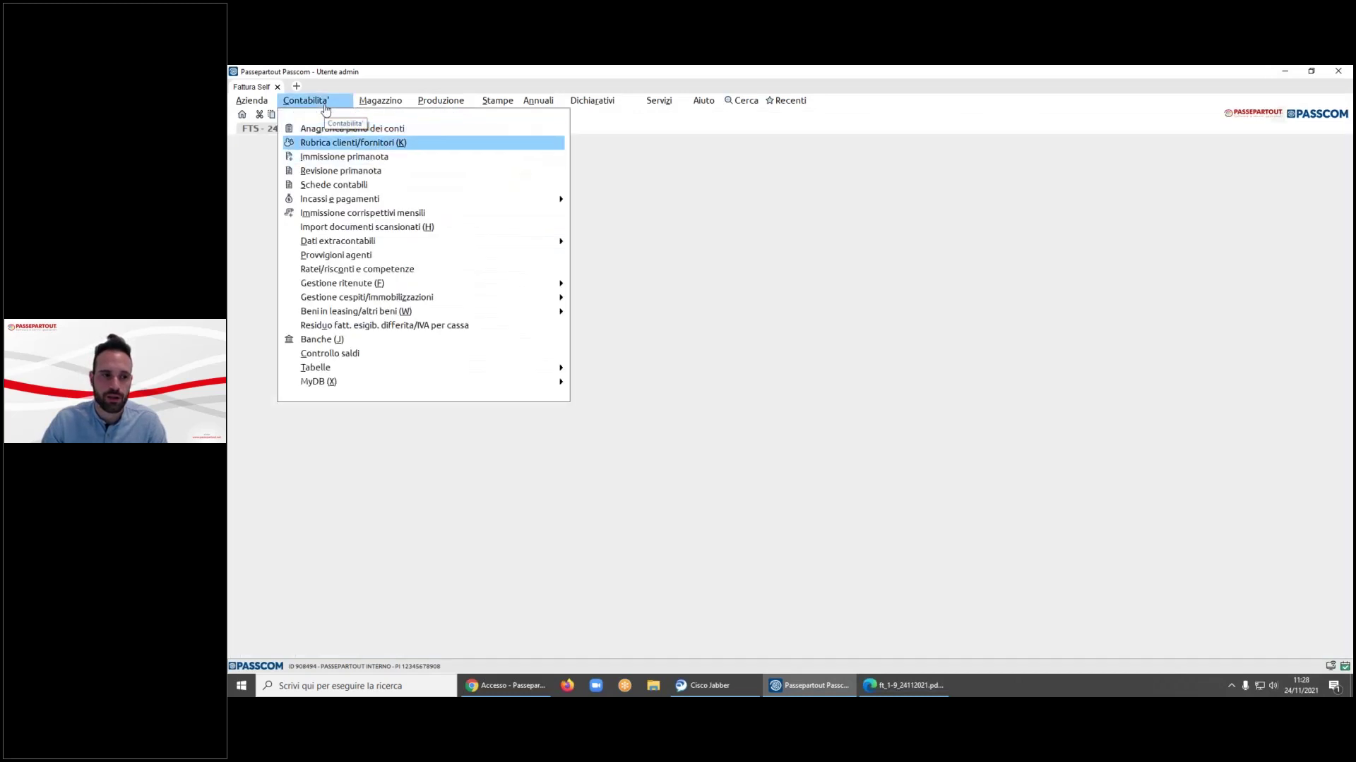
key("Up")
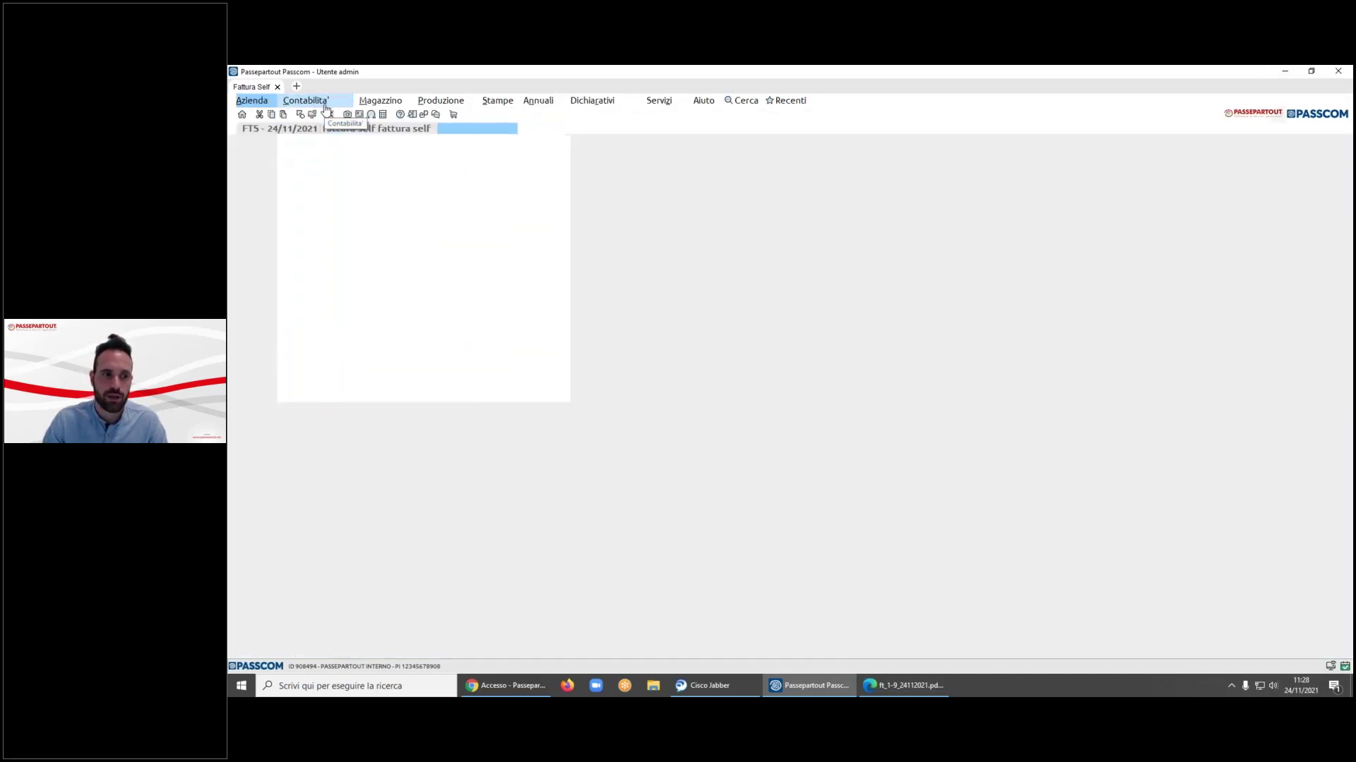
key("Down")
key("Return")
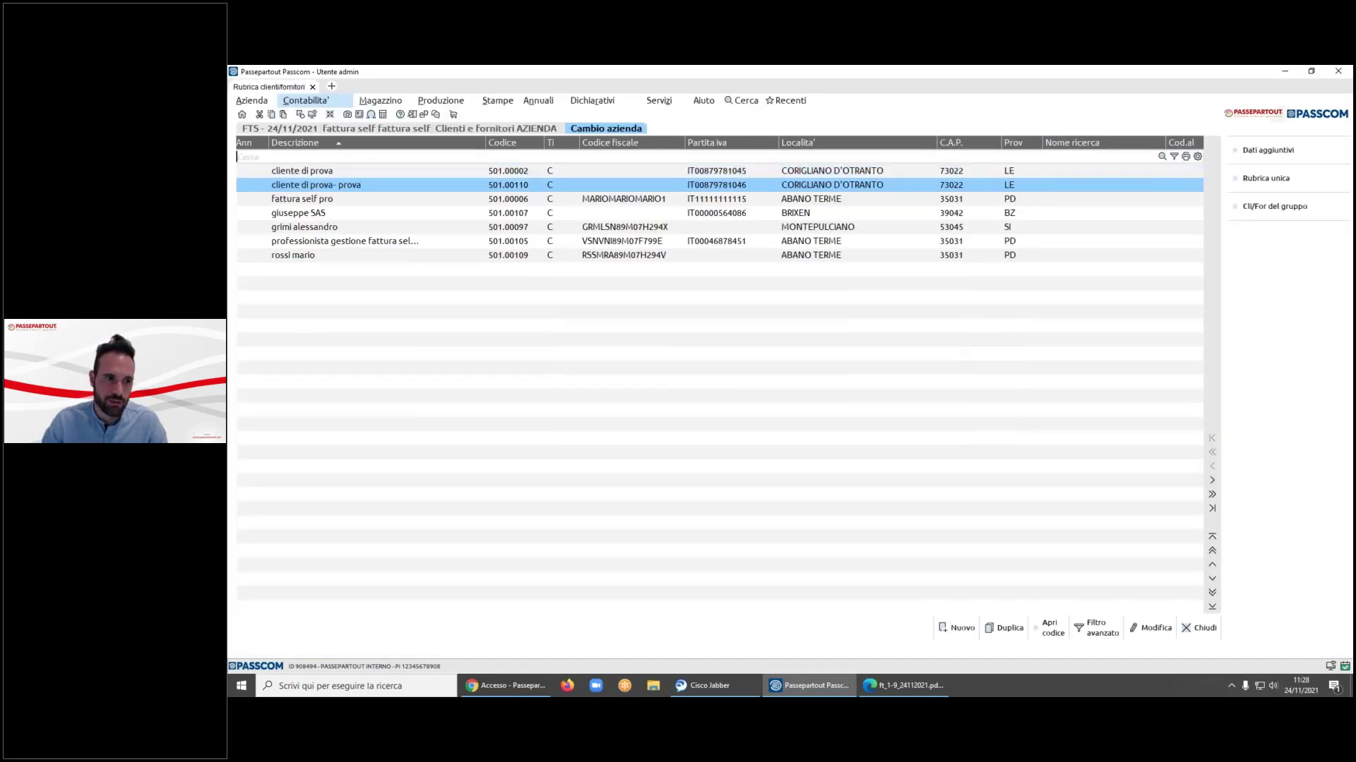
- Check the customer's record still has FT set and close it unchanged
key("Return")
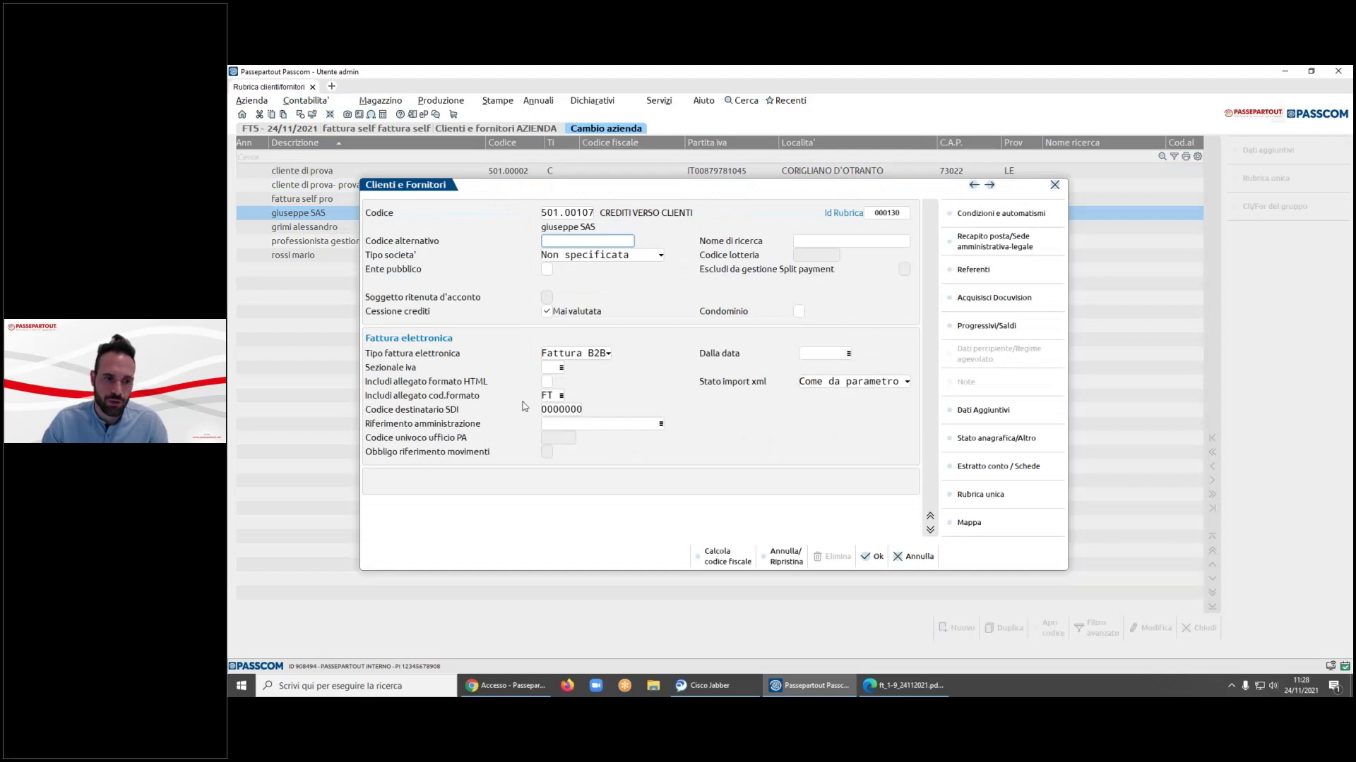
left_click(912, 557)
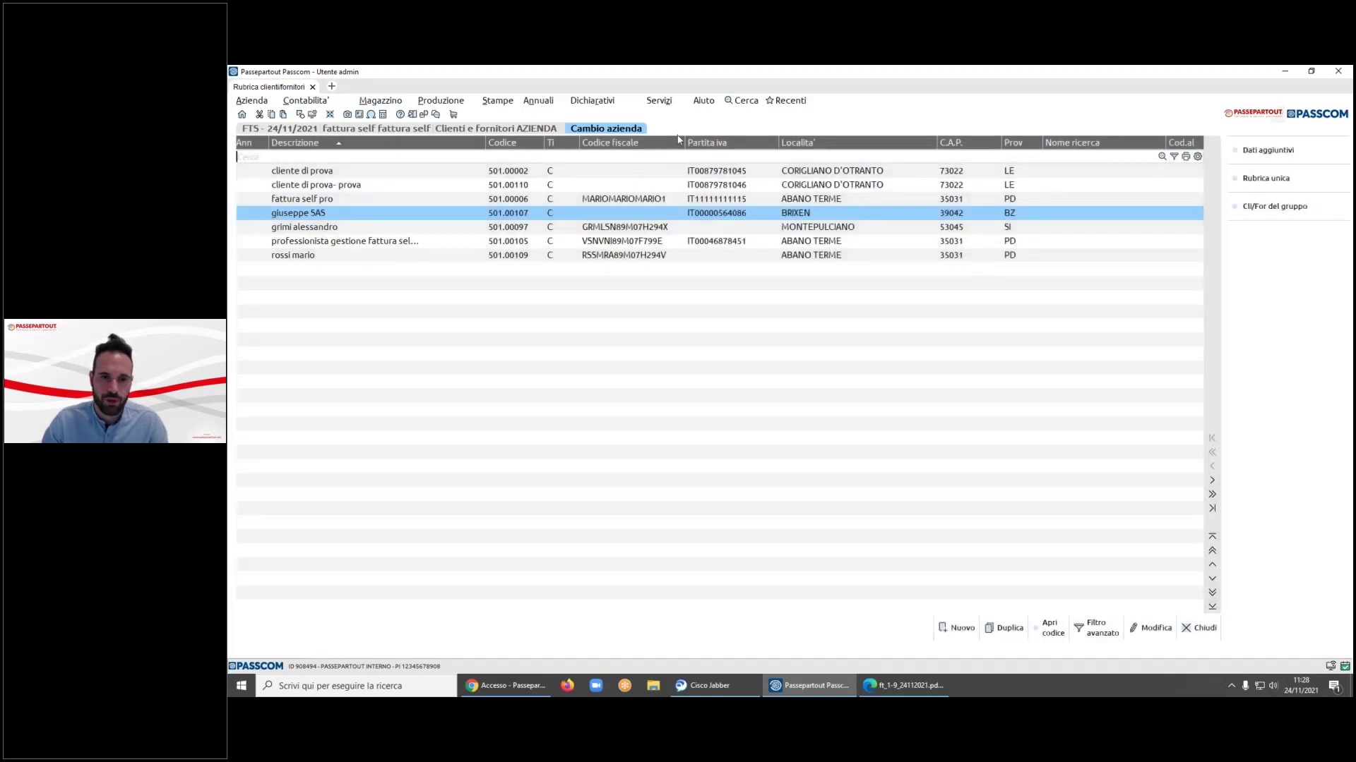
left_click(656, 103)
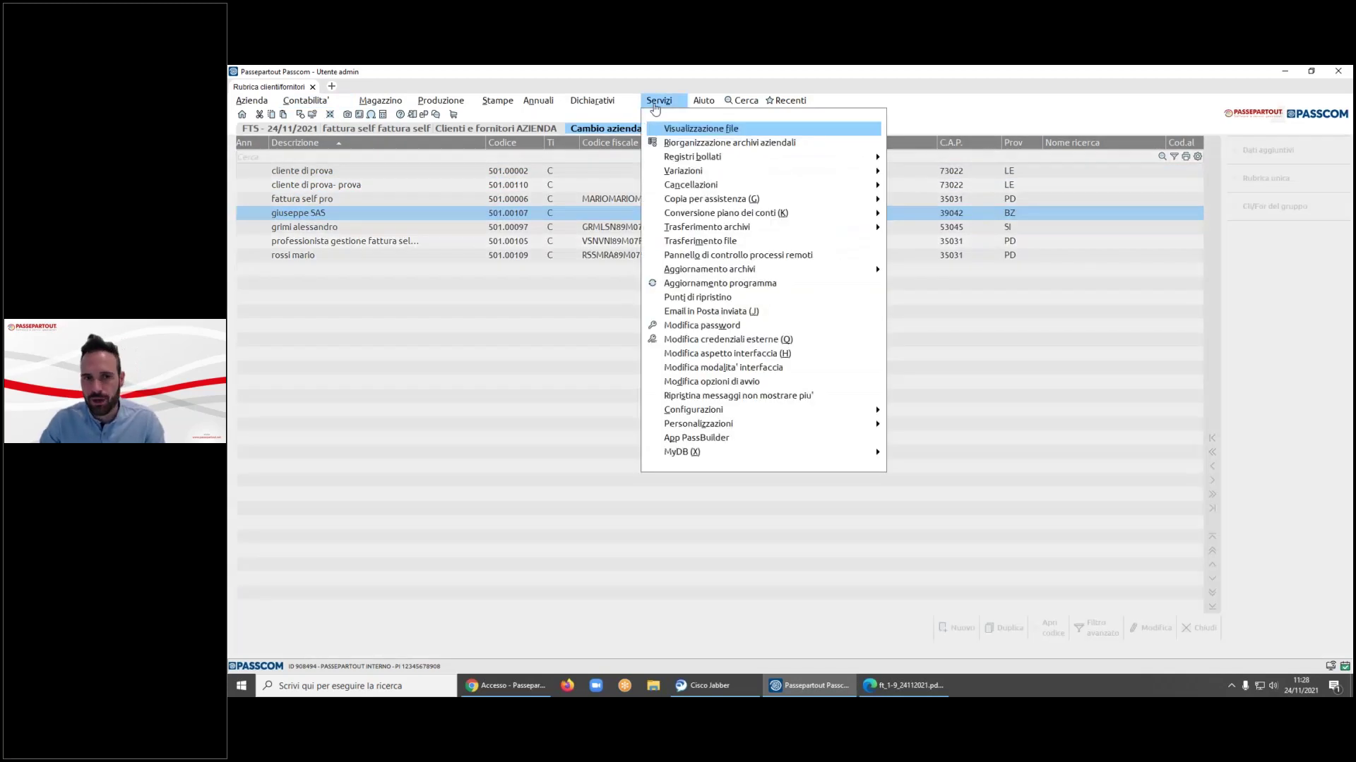
- Launch Servizi > Variazioni > Contabilita' > Varia condizioni clienti/fornitori
key("Down")
key("Down")
key("Down")
key("Down")
key("Down")
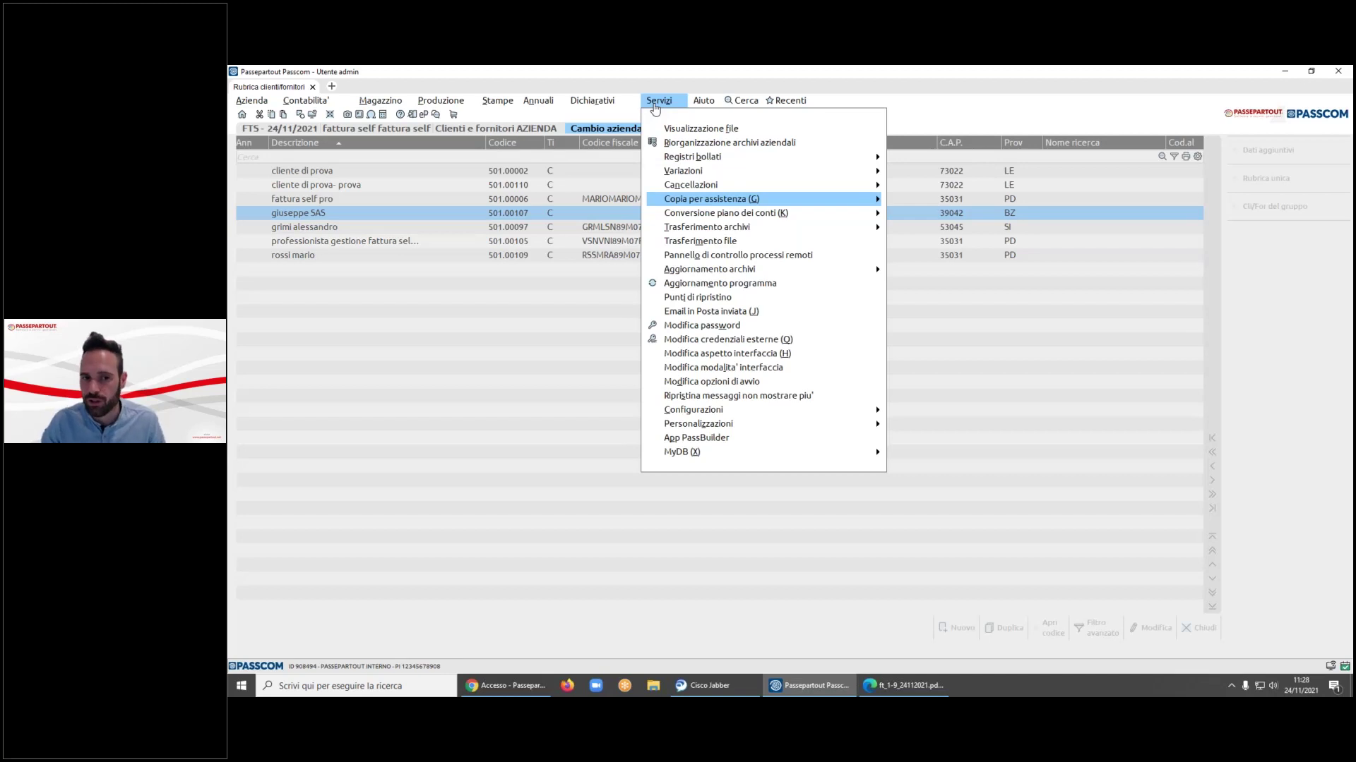
key("Down")
key("Down")
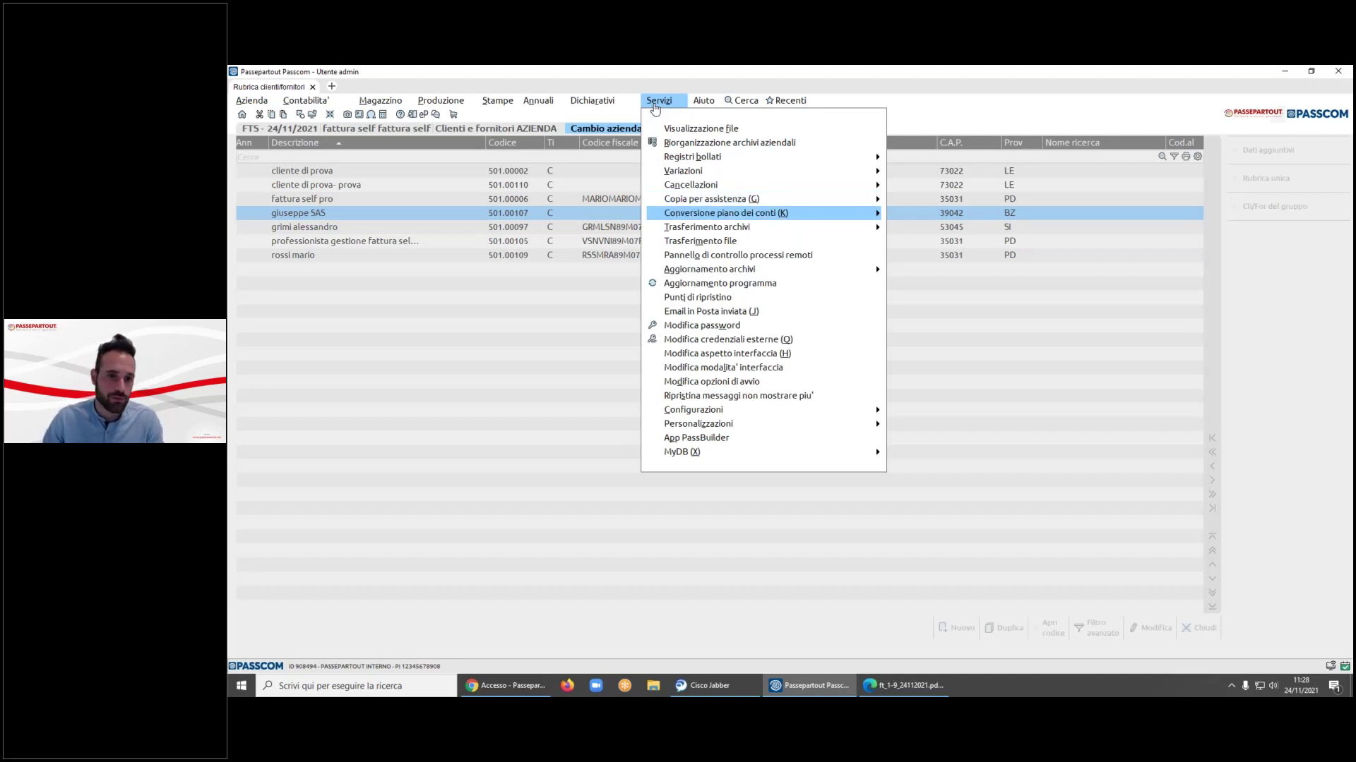
key("Up")
key("Up")
key("Up")
key("Up")
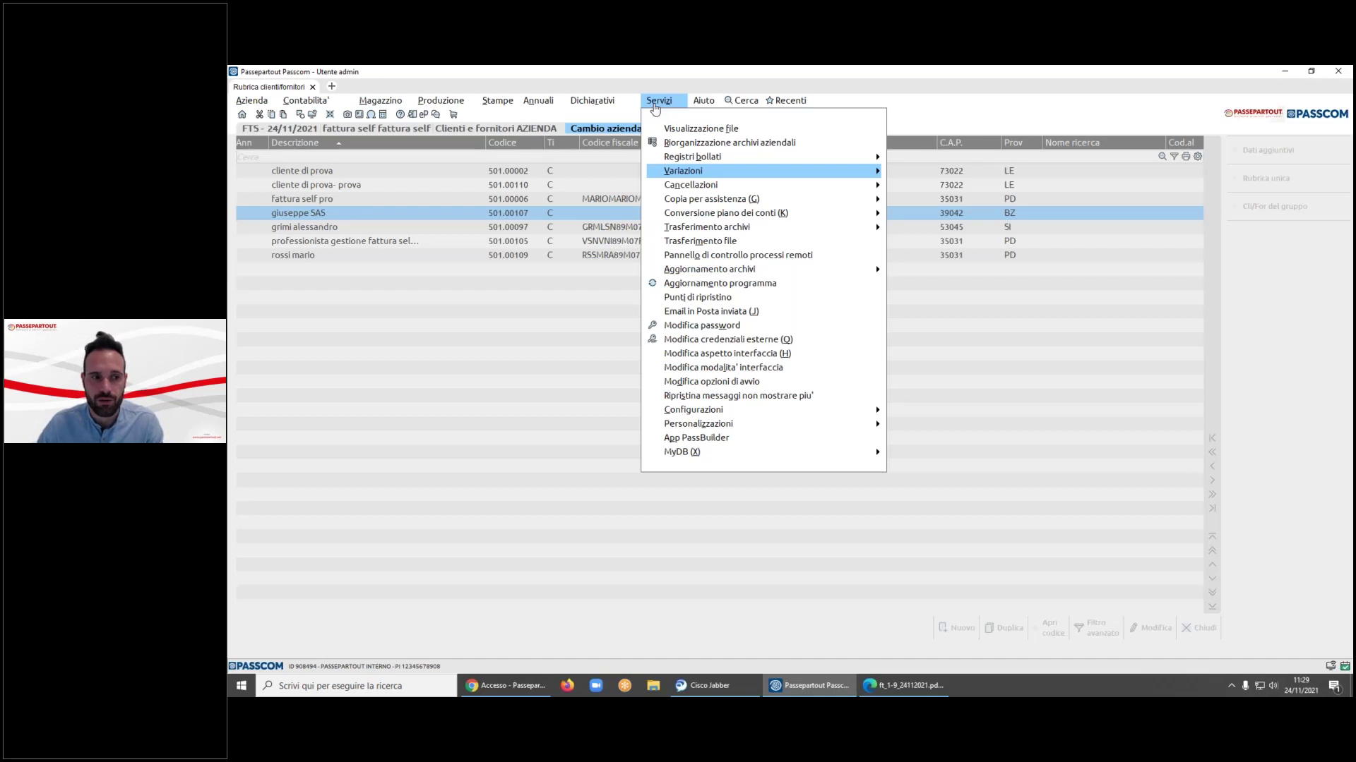
key("Right")
key("Down")
key("Down")
key("Up")
key("Up")
key("Down")
key("Down")
key("Down")
key("Down")
key("Right")
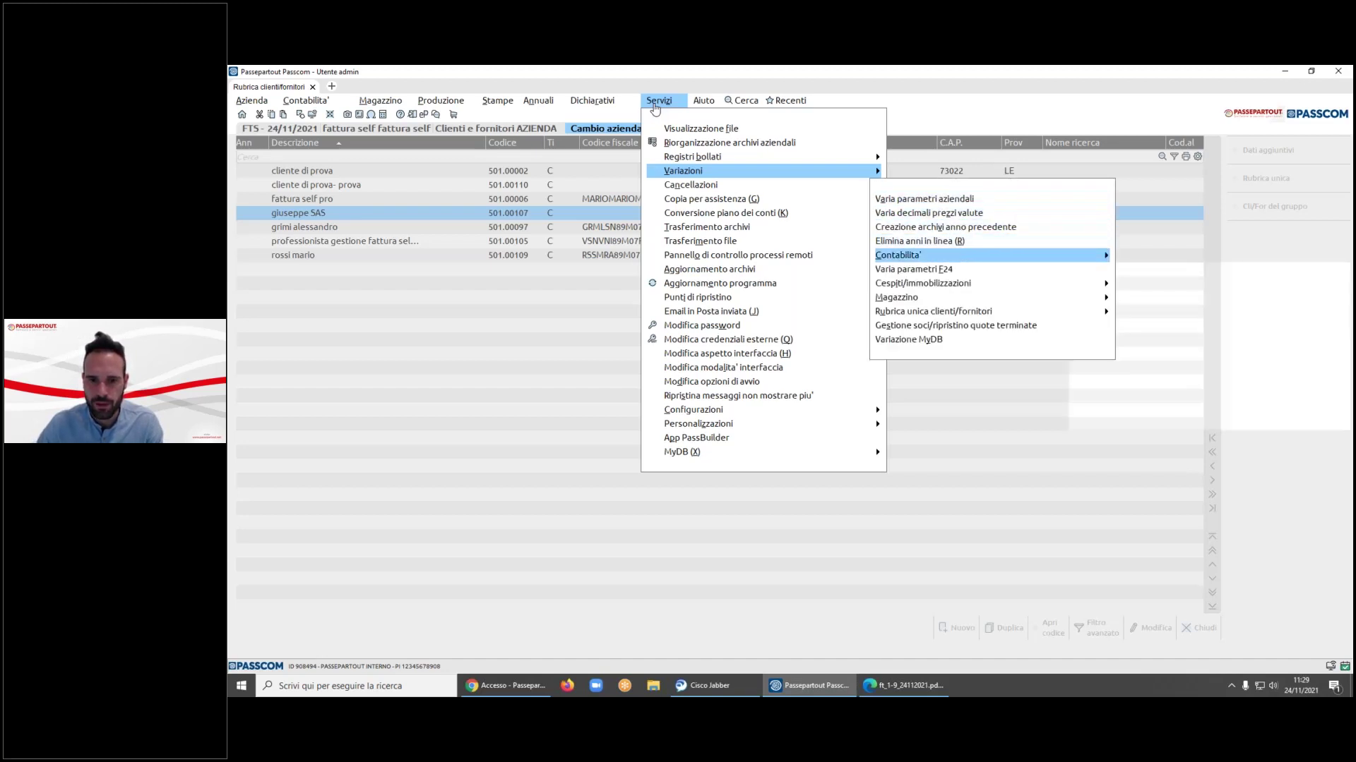
key("Down")
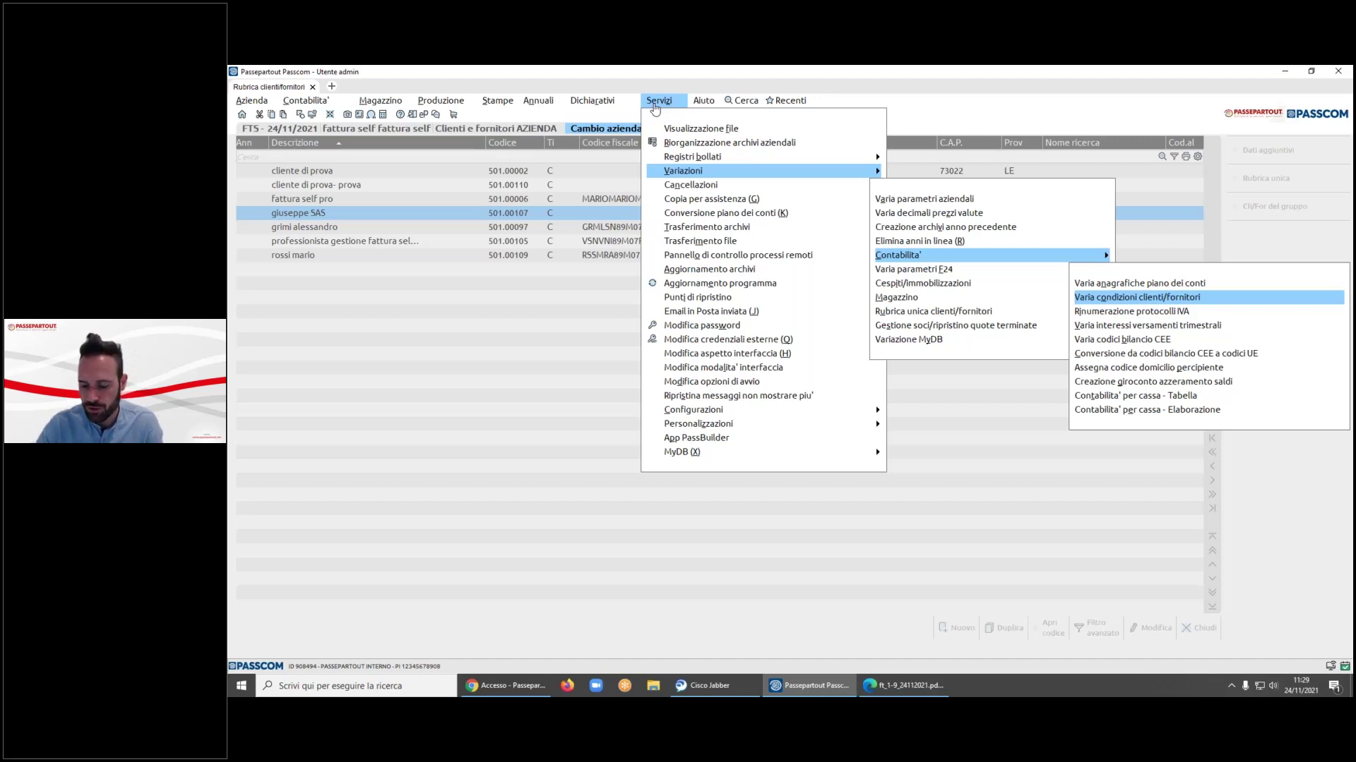
key("Return")
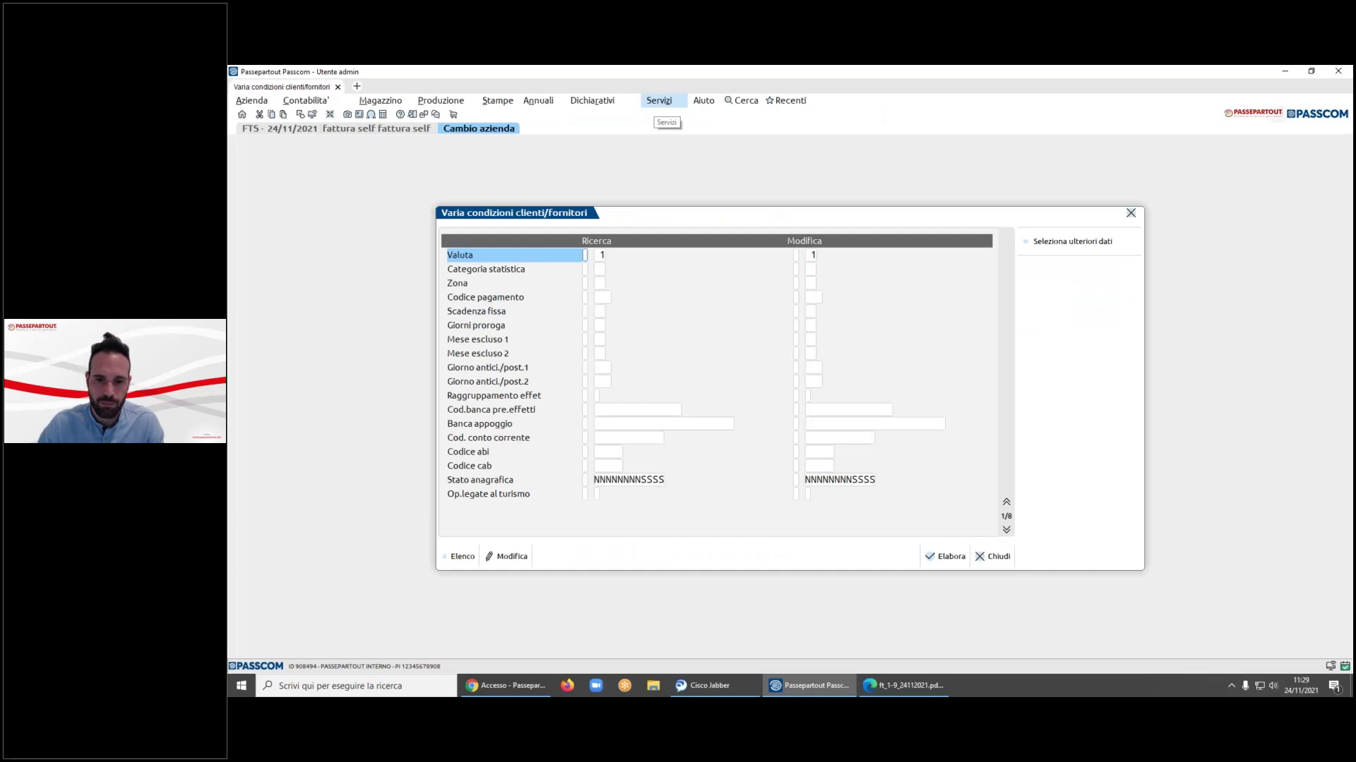
- On page 3/8, search blank Inc.Alleg.cod.fmt mag values and set Modifica to '= FT'
key("Return")
key("Return")
key("Return")
key("Return")
key("Return")
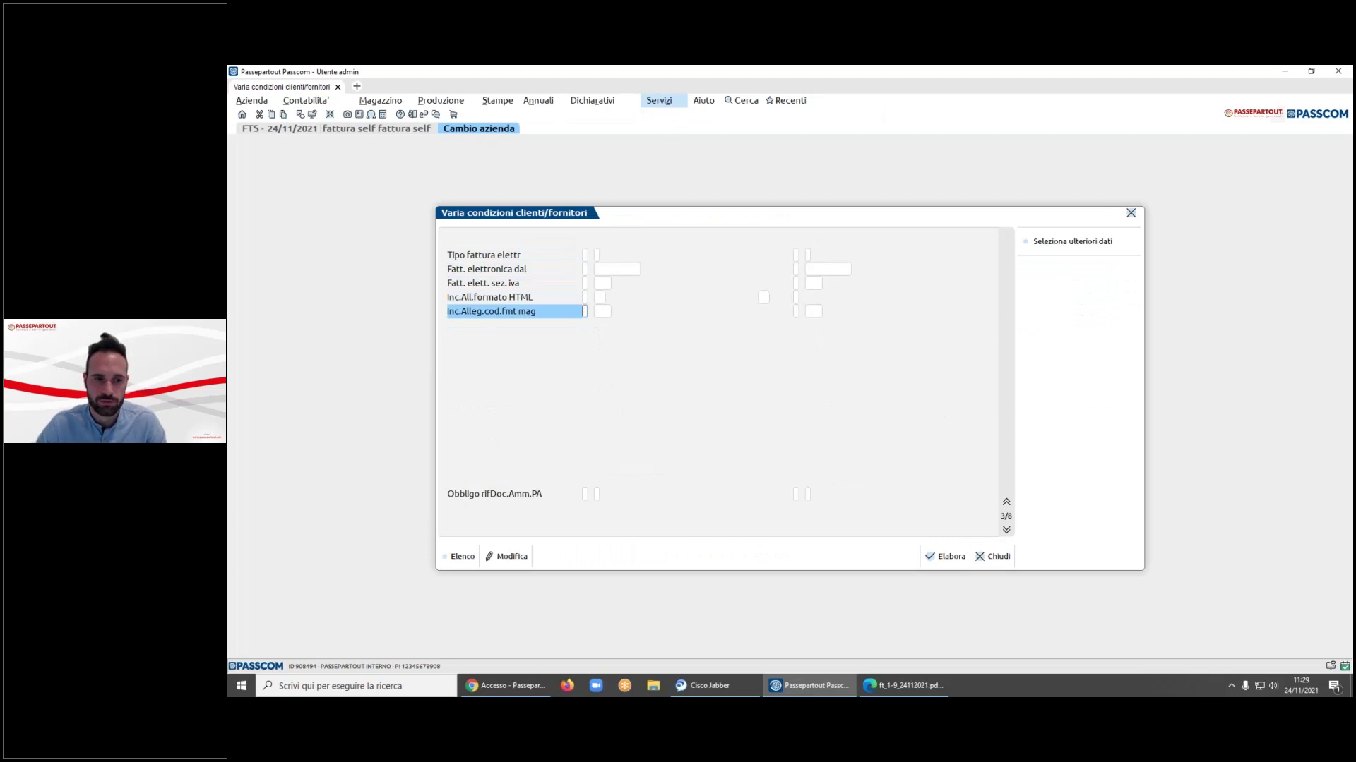
type("S")
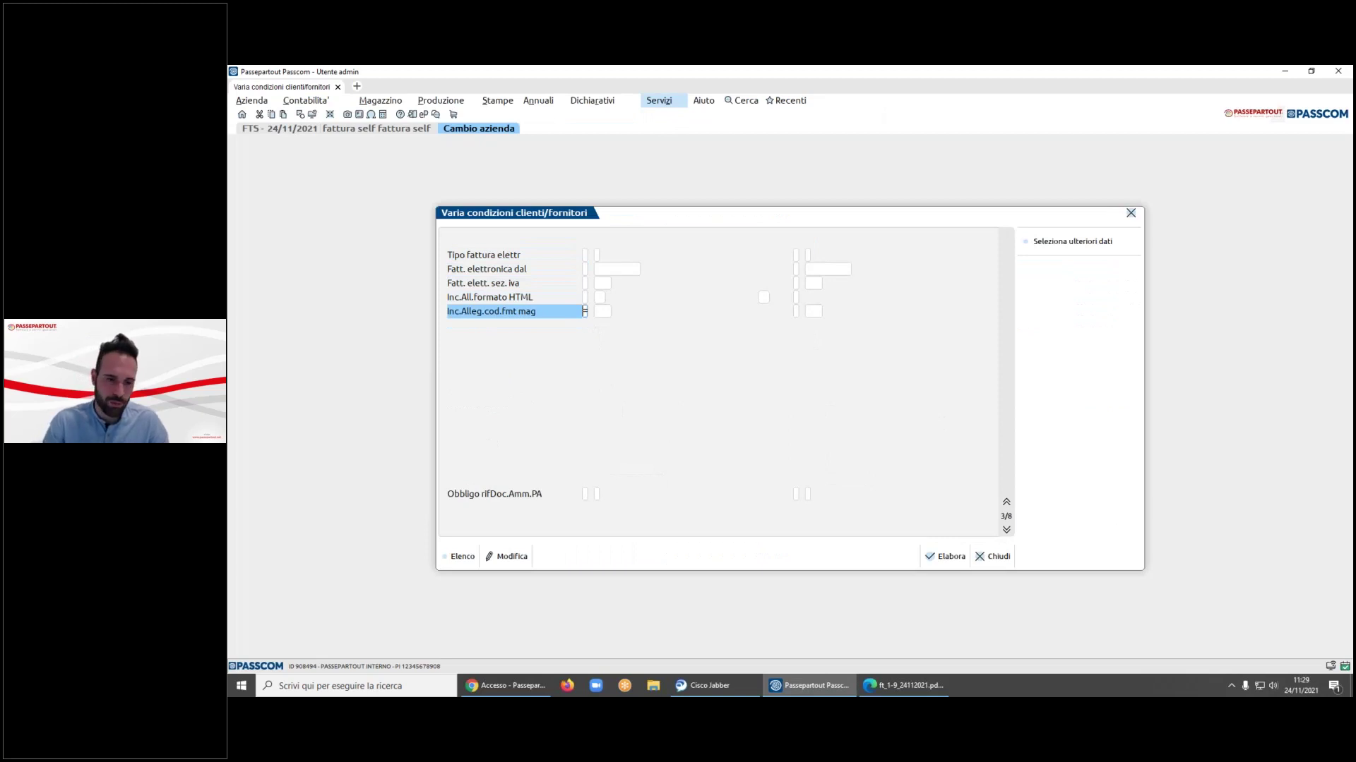
key("Return")
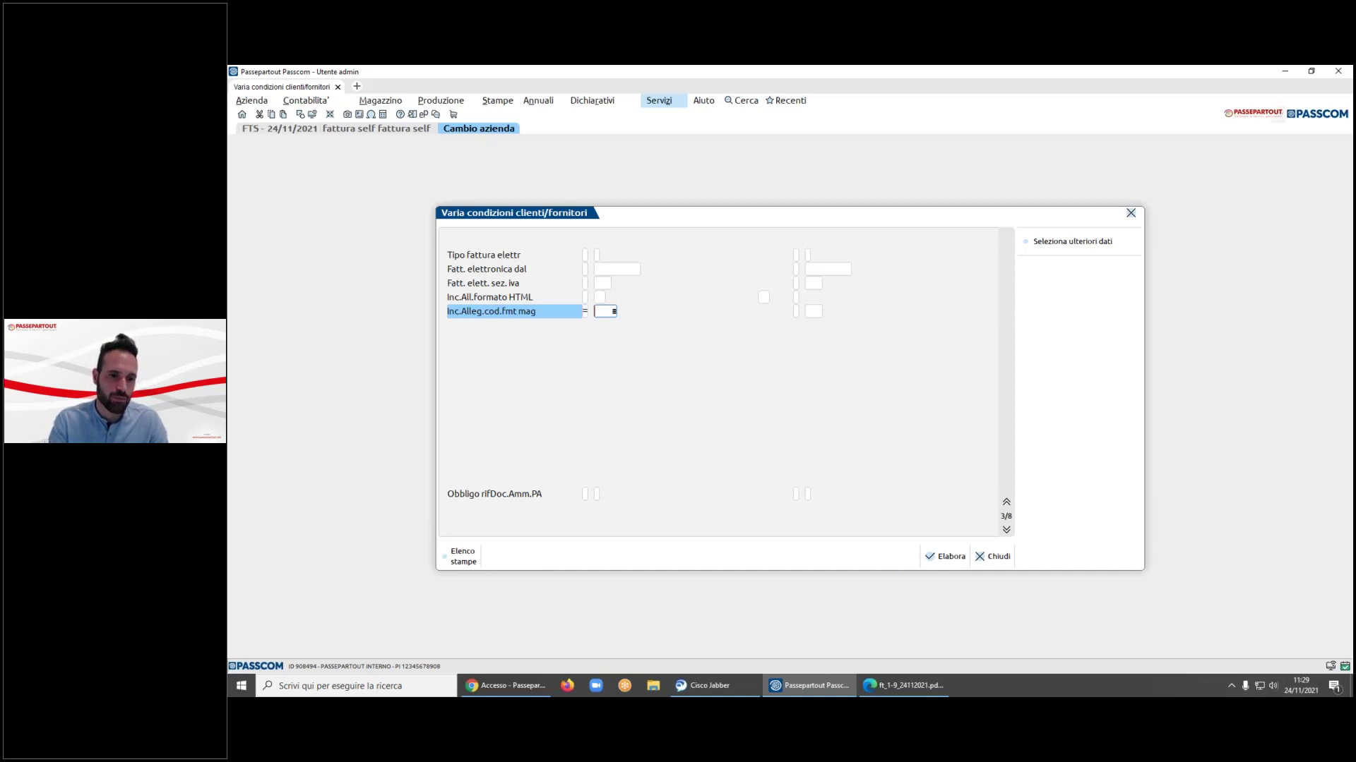
key("Return")
key("Return")
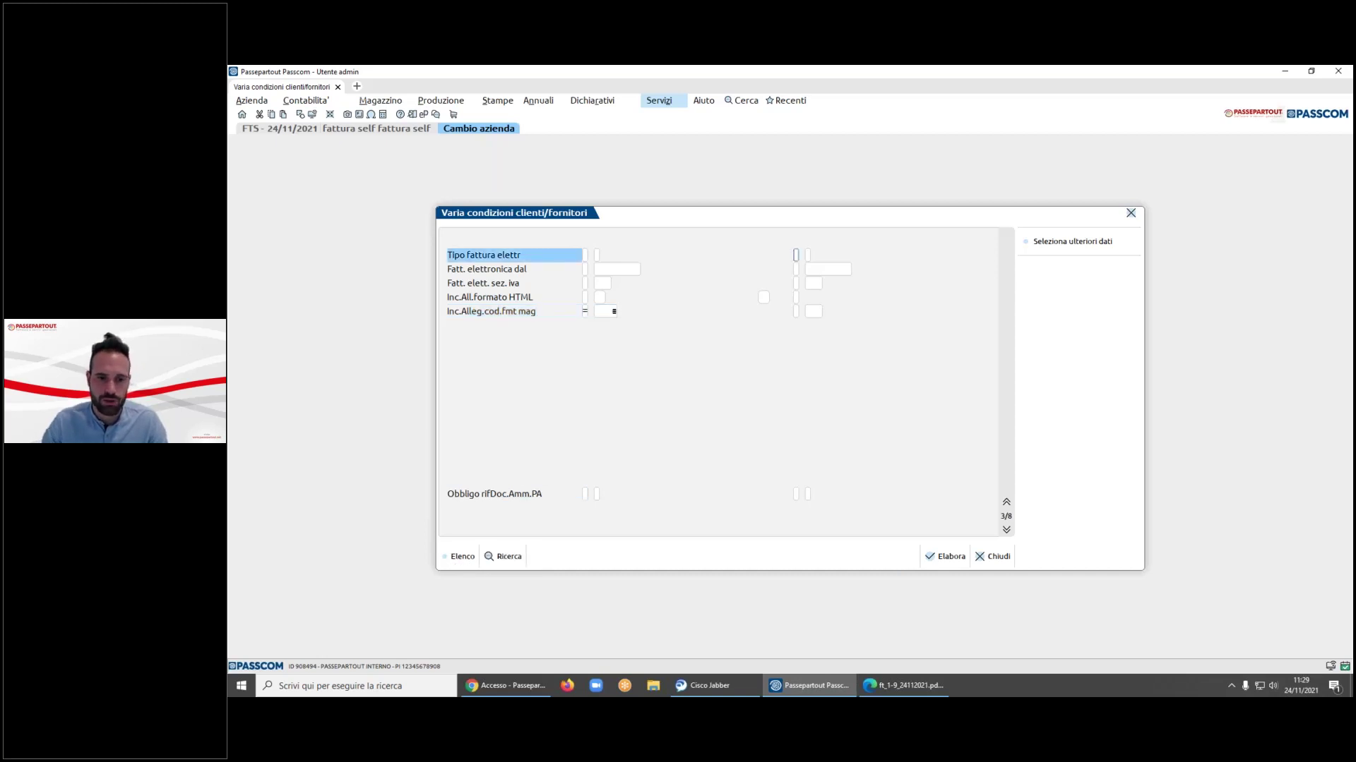
key("Return")
key("Return")
key("Return")
key("Return")
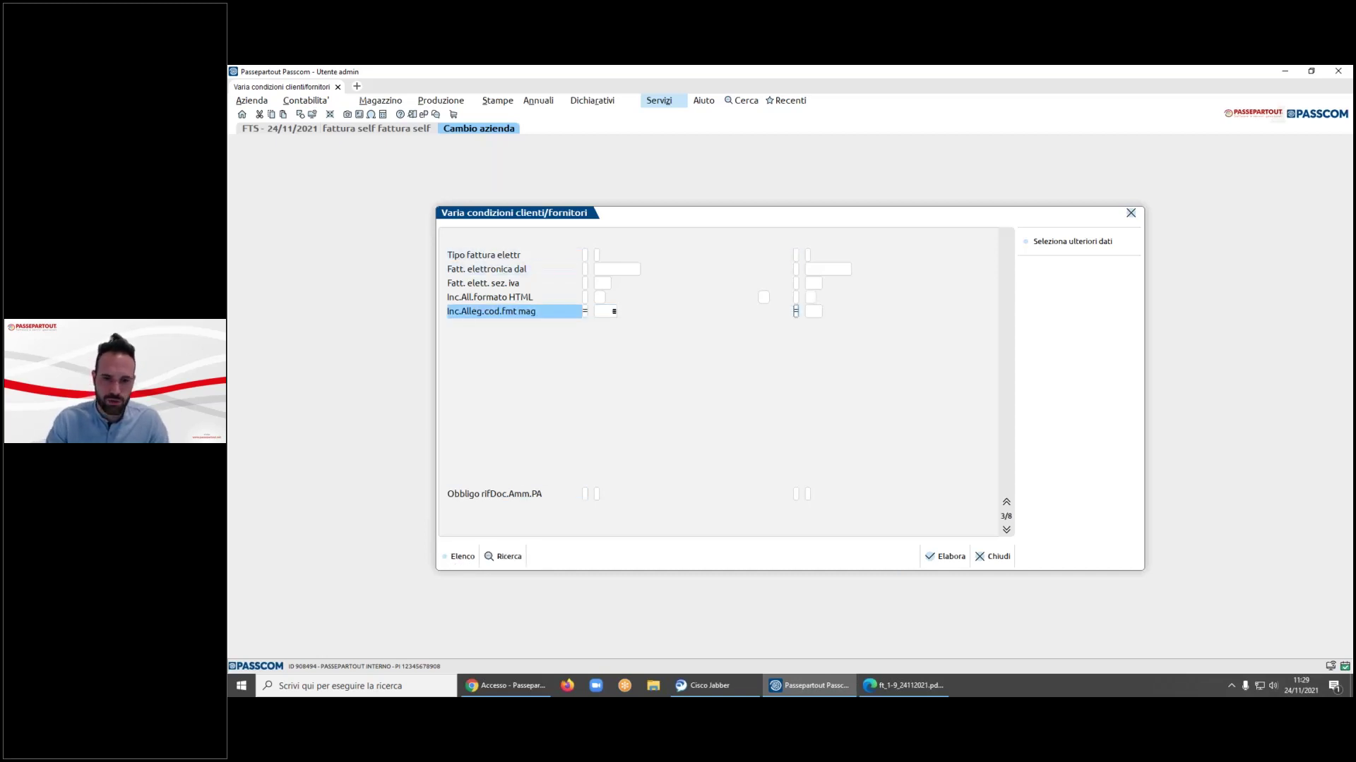
key("Return")
type("FT")
key("Return")
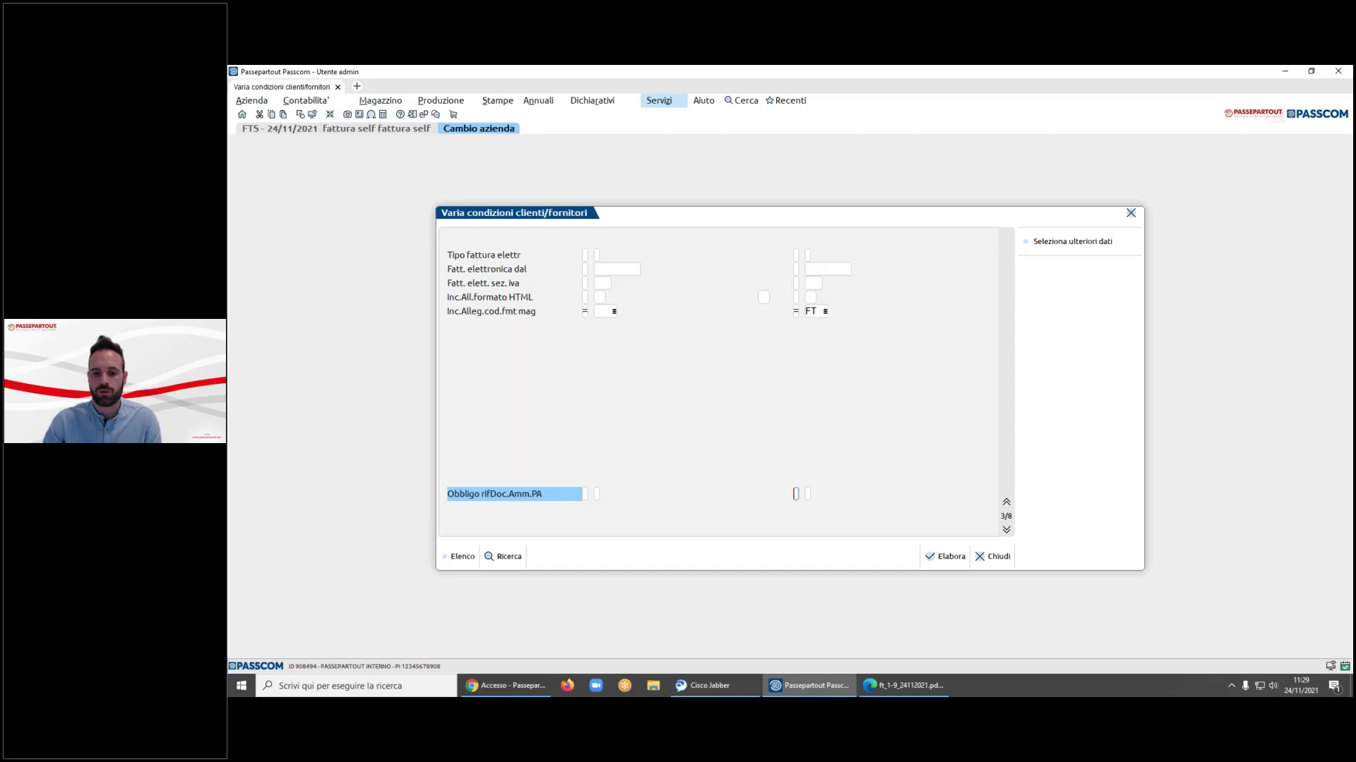
- Run Elabora, confirm, and dismiss the list of six changed clients
left_click(946, 556)
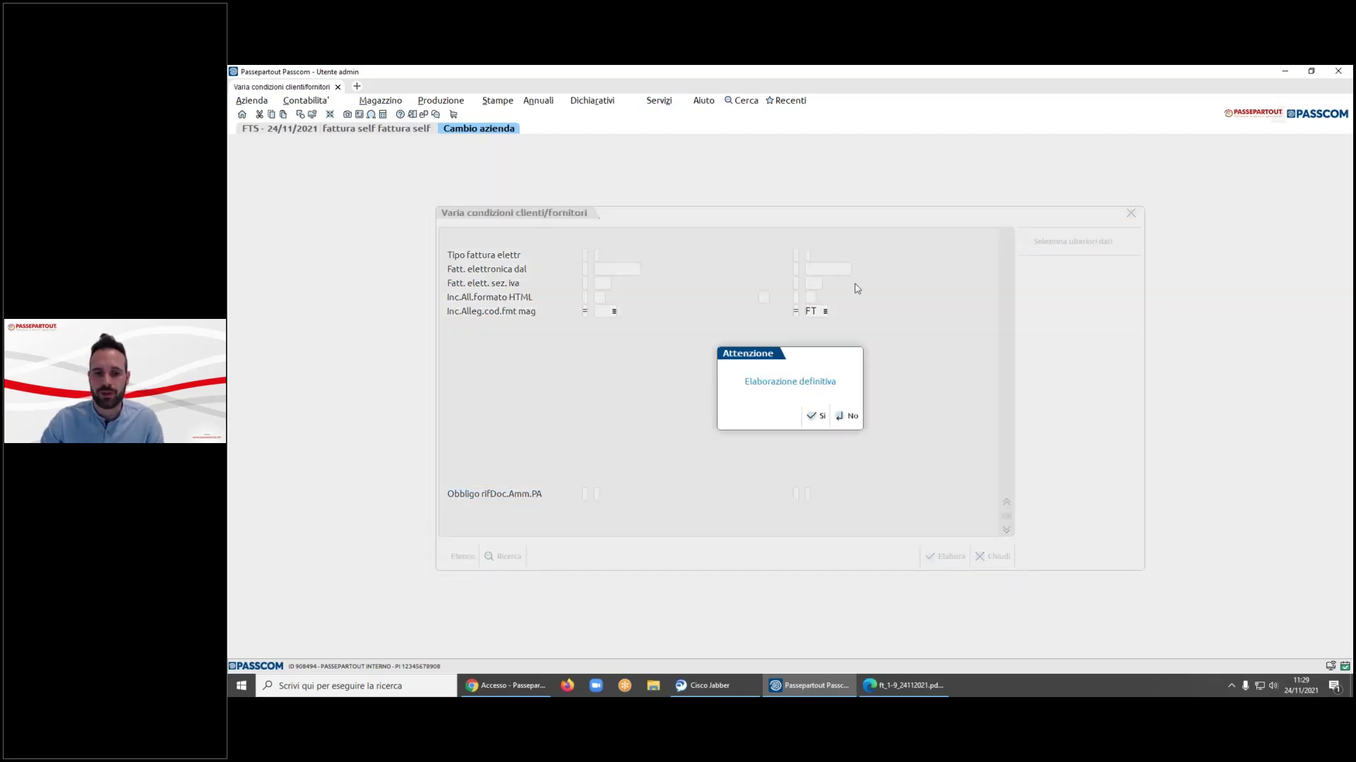
left_click(817, 416)
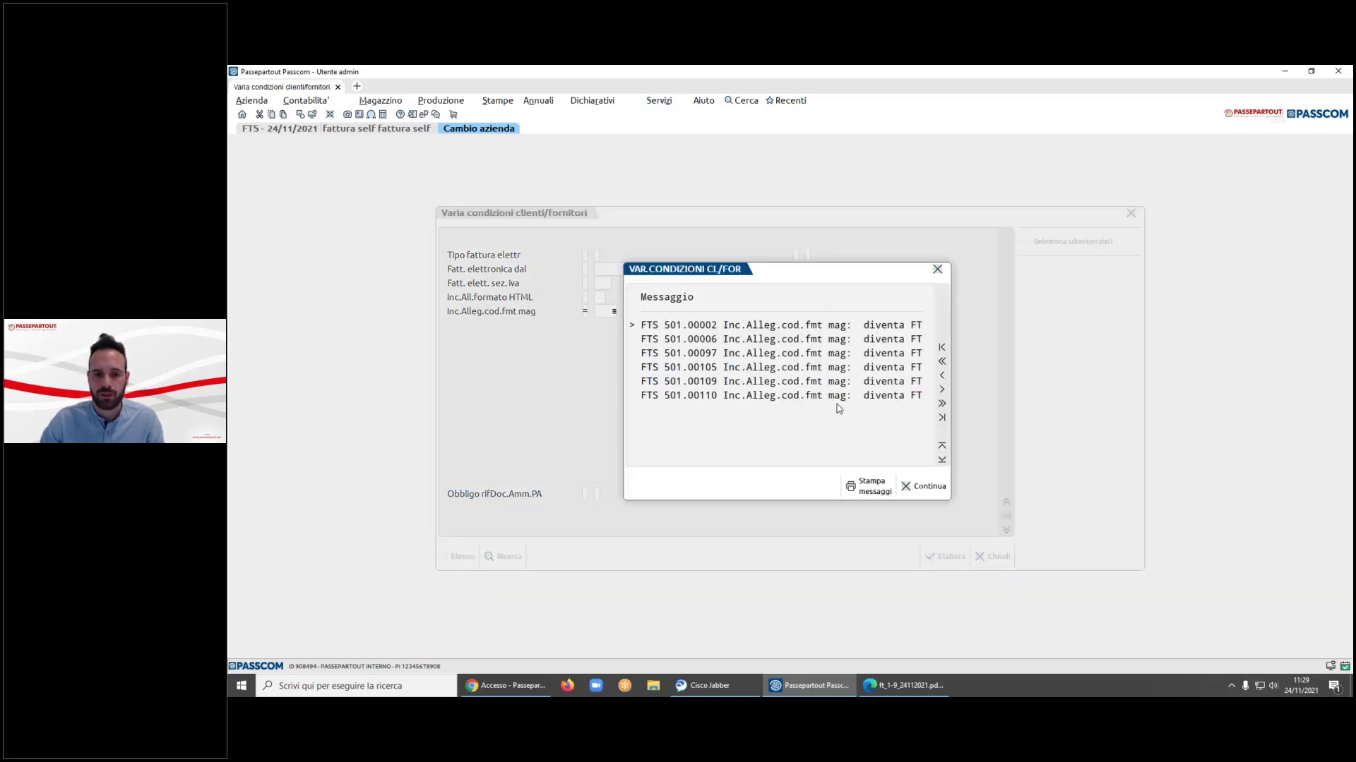
left_click(929, 485)
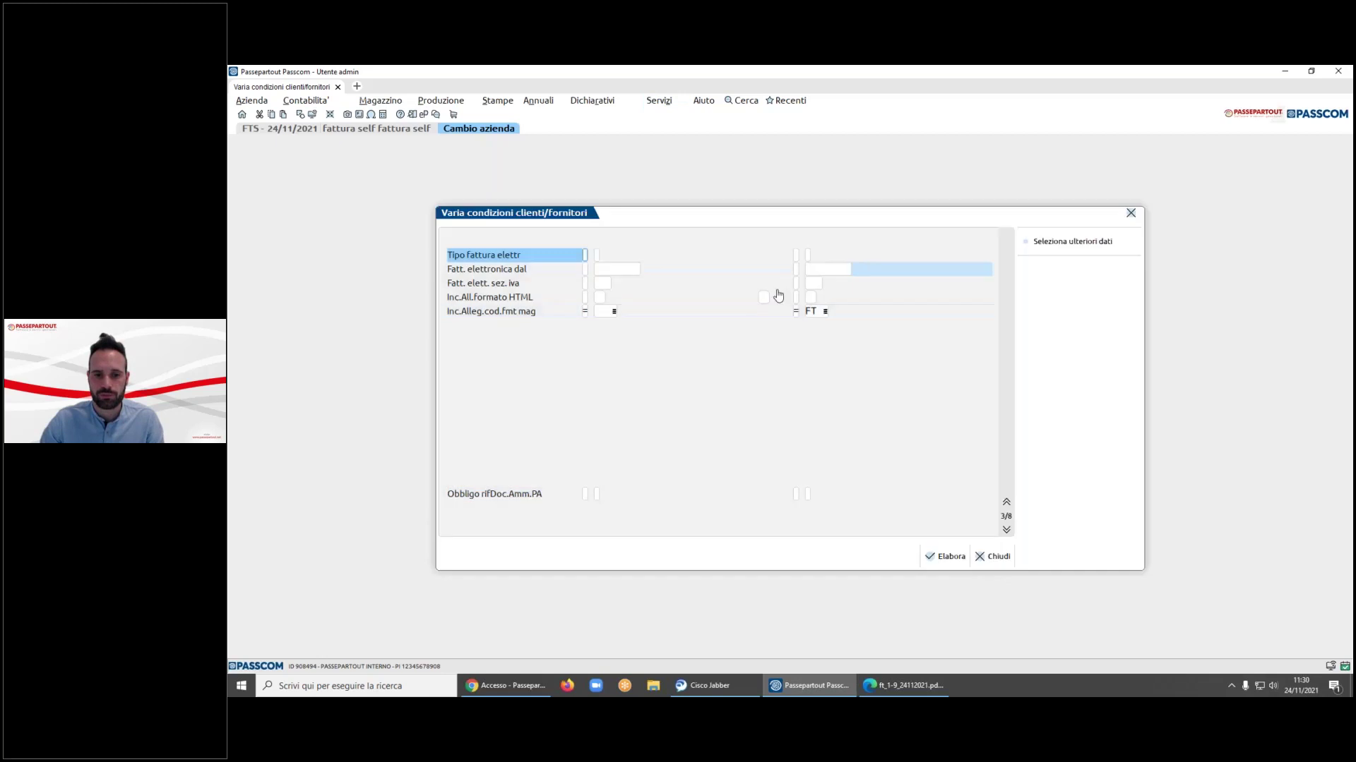
left_click(310, 101)
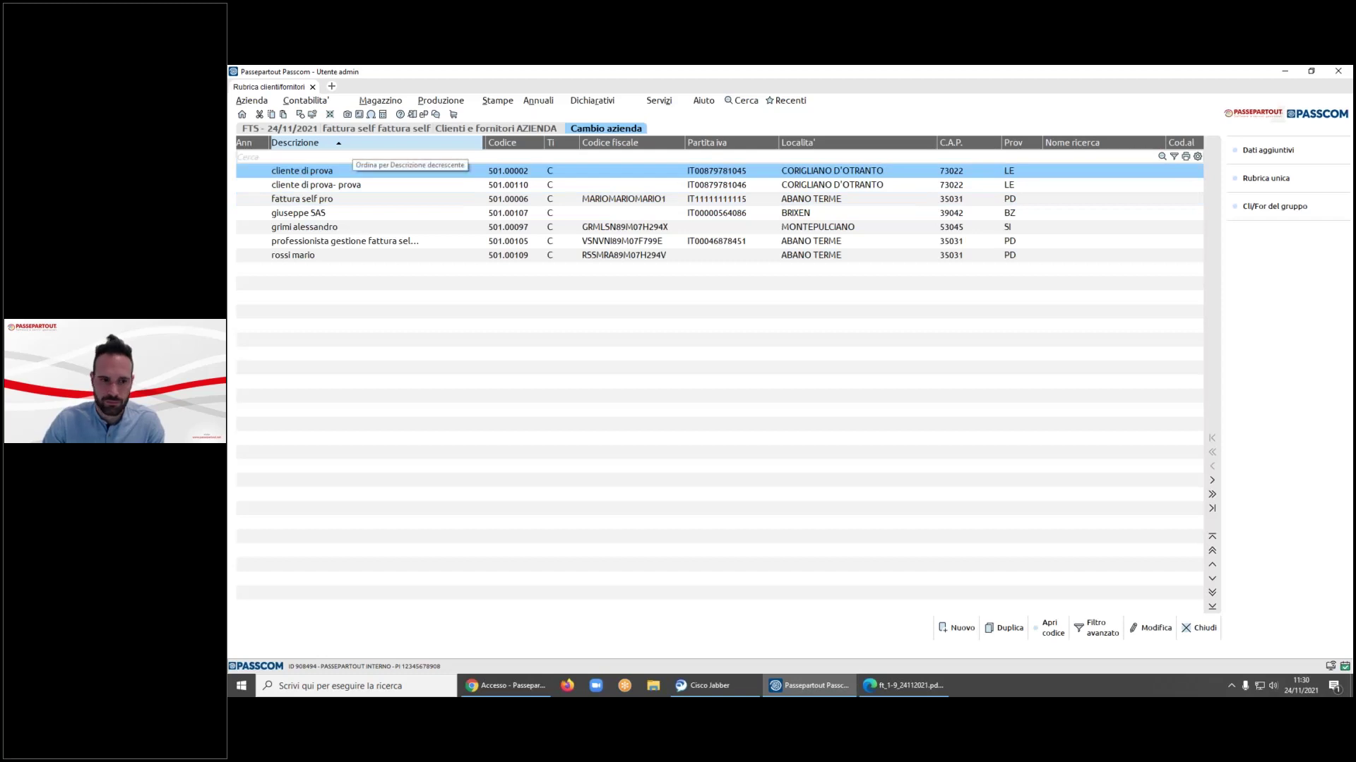
double_click(361, 162)
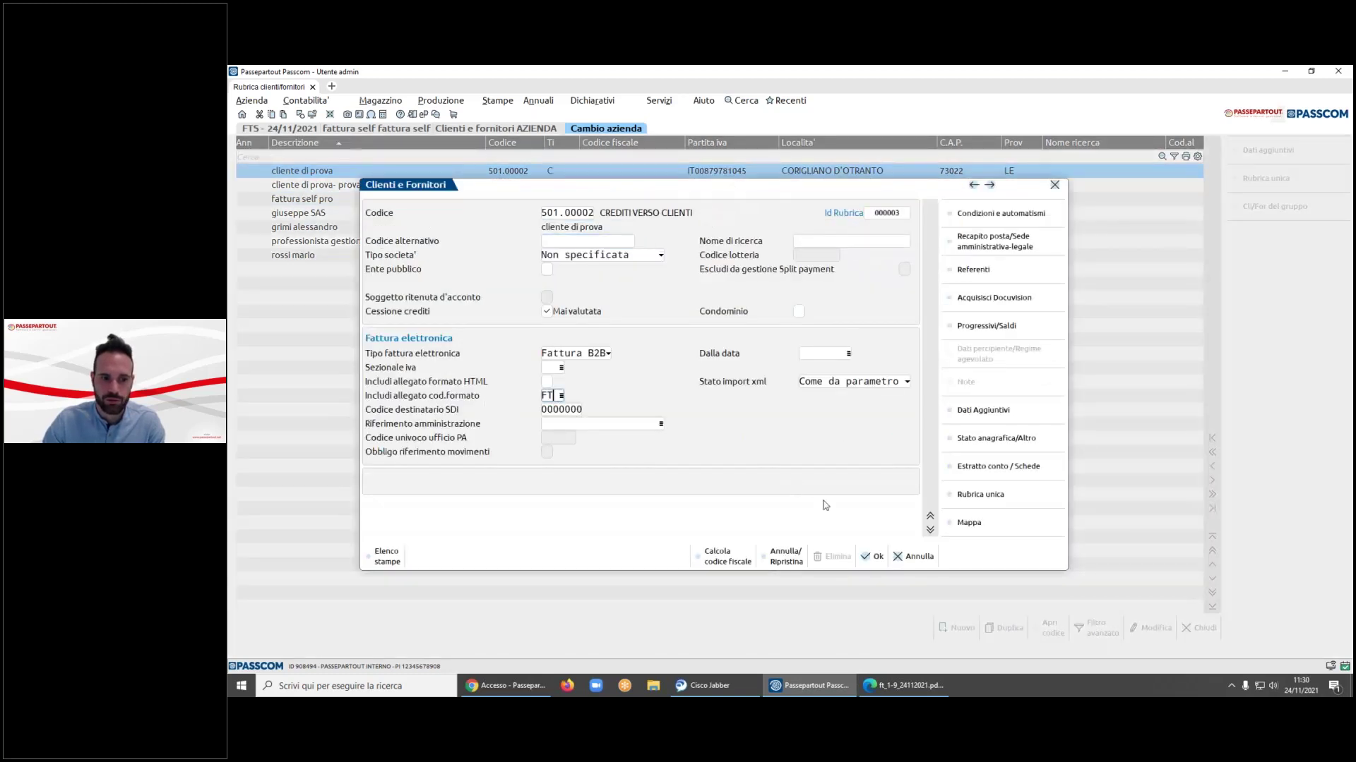
left_click(912, 556)
key("Down")
key("Down")
key("Down")
key("Down")
key("Down")
key("Down")
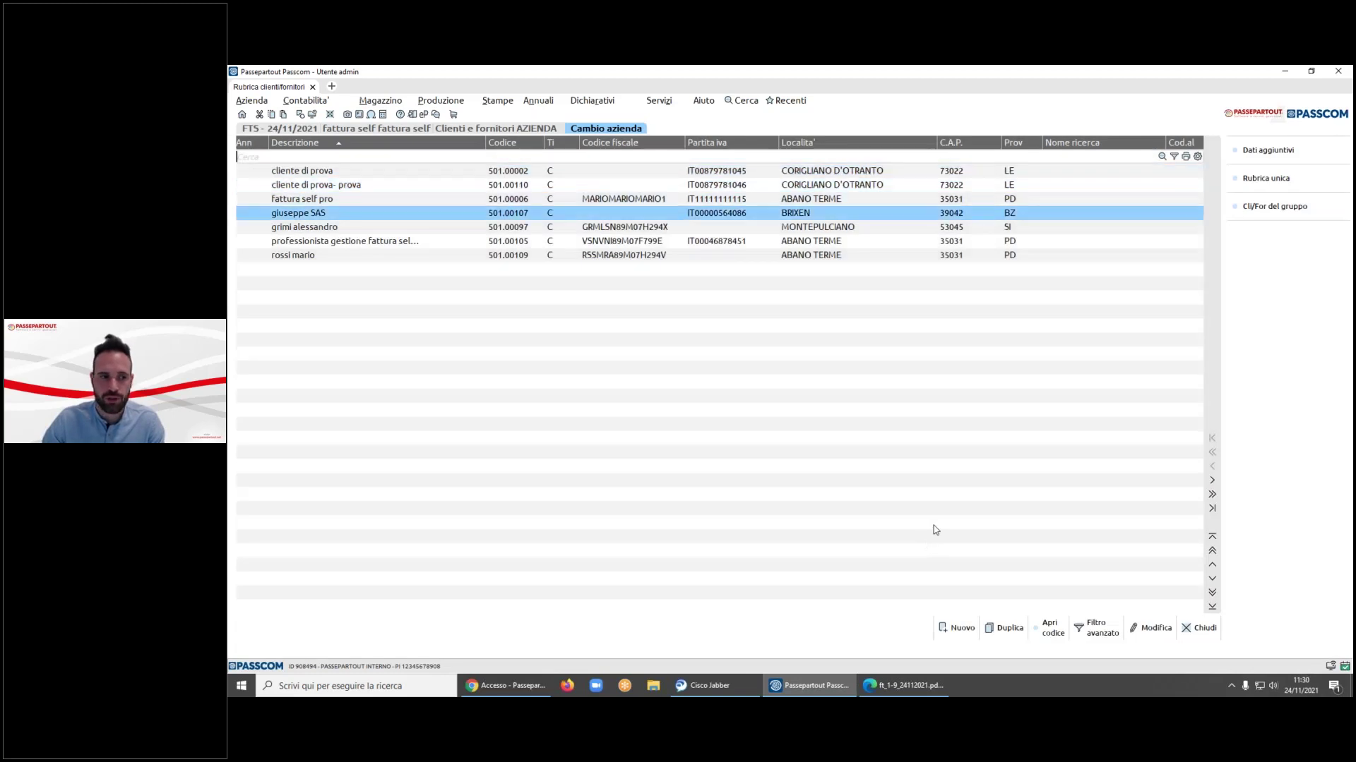
key("Return")
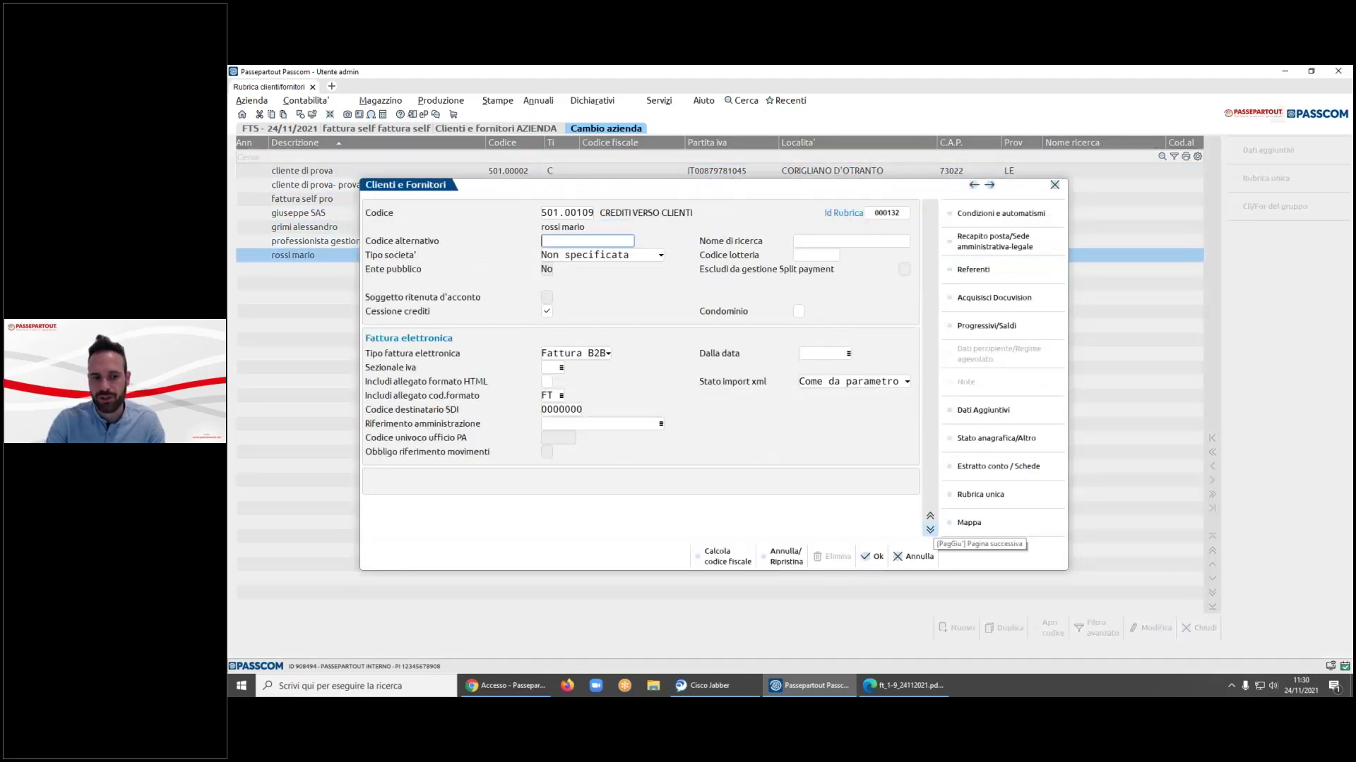
key("Escape")
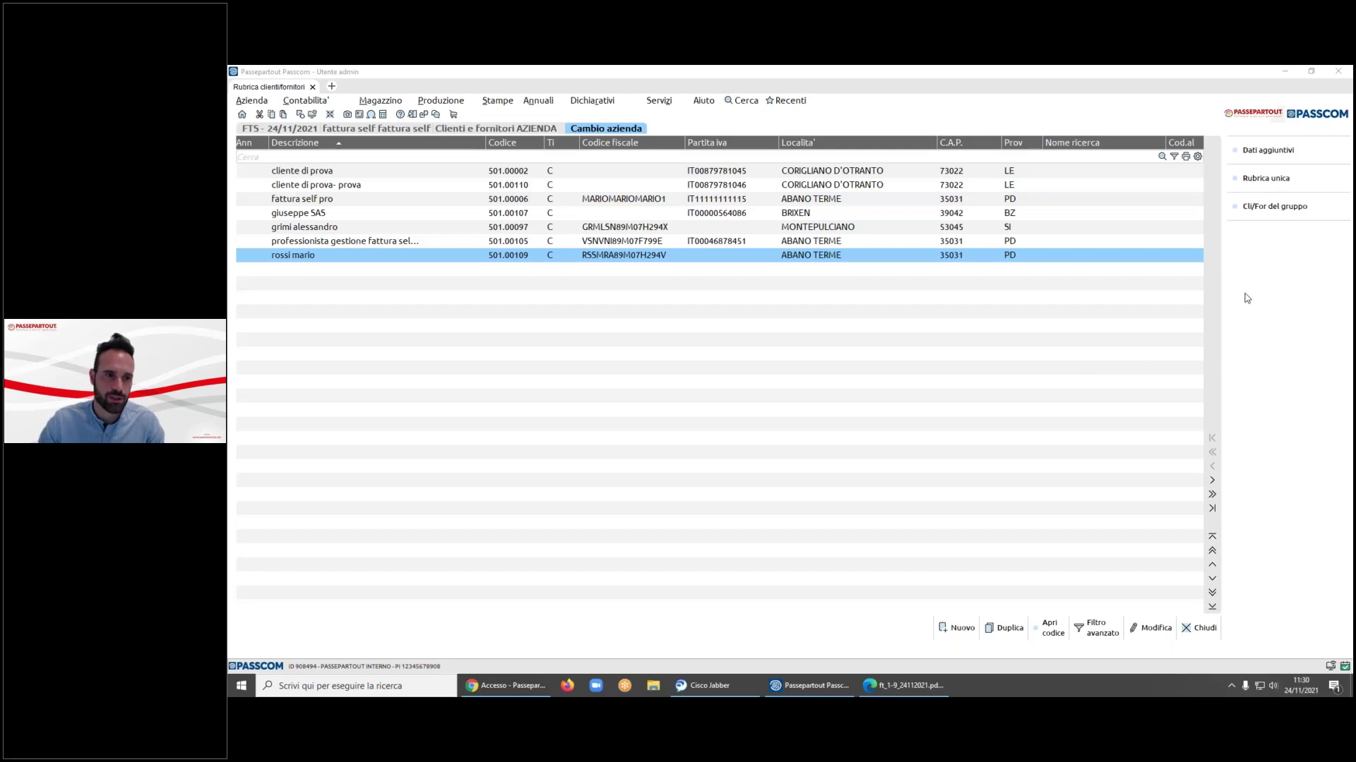
left_click(380, 100)
mouse_move(306, 101)
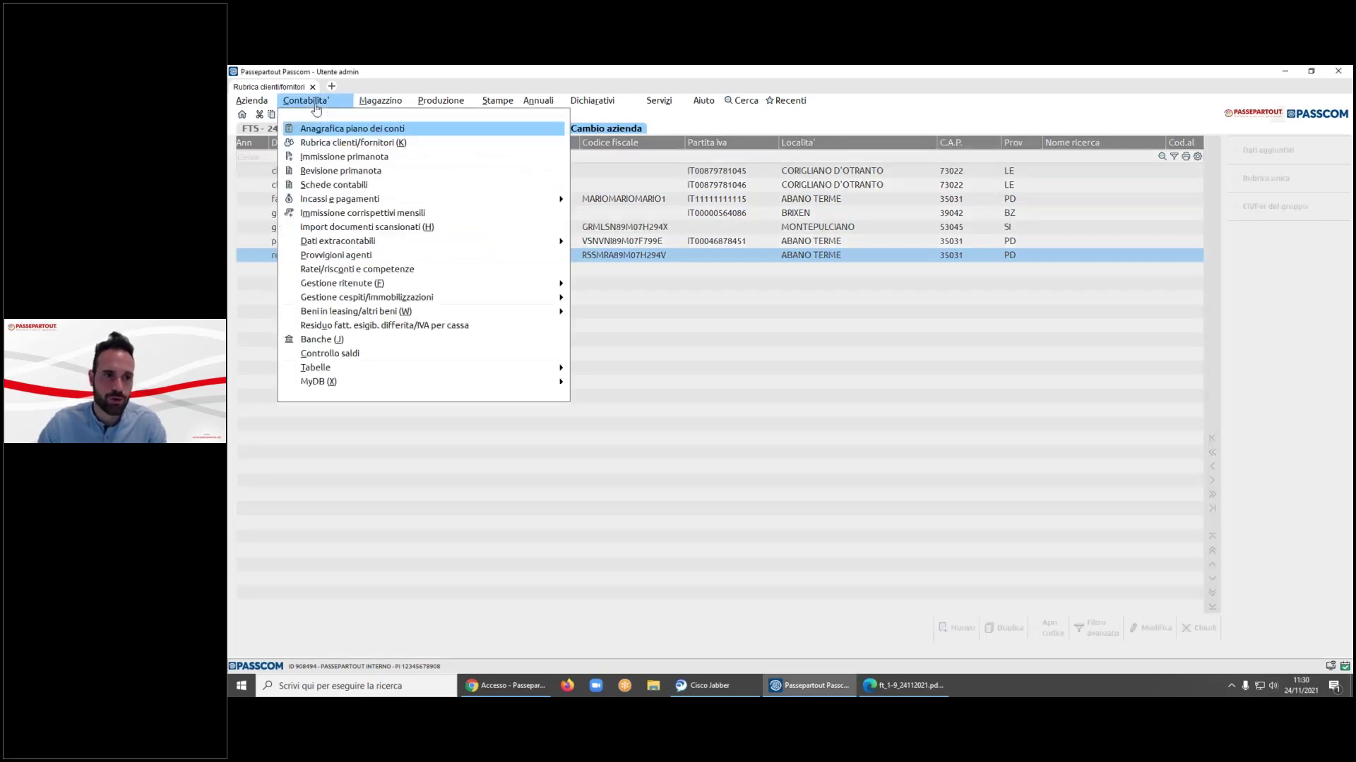
- Delete Revisione primanota entry FE 8 (610,00), dismissing the docuvision error afterwards
left_click(321, 171)
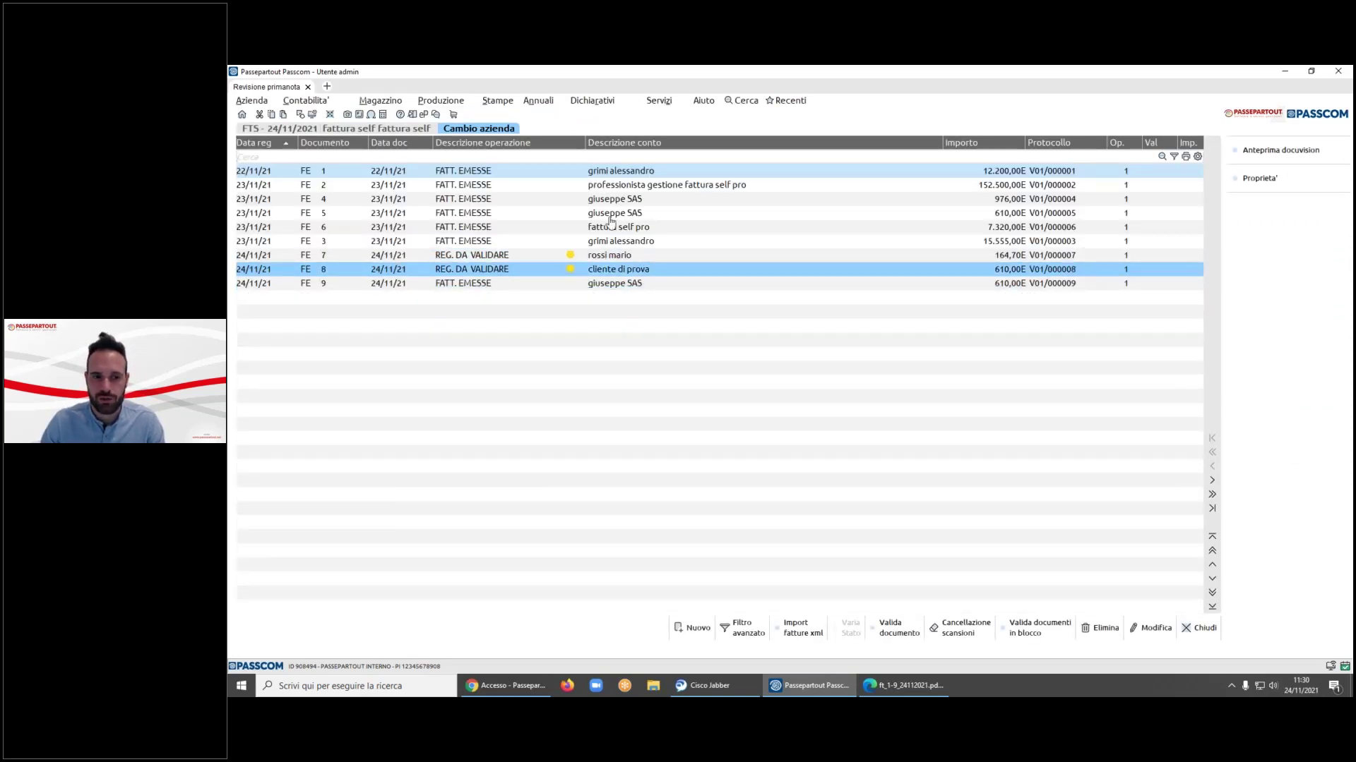
left_click(1102, 633)
left_click(851, 415)
left_click(957, 418)
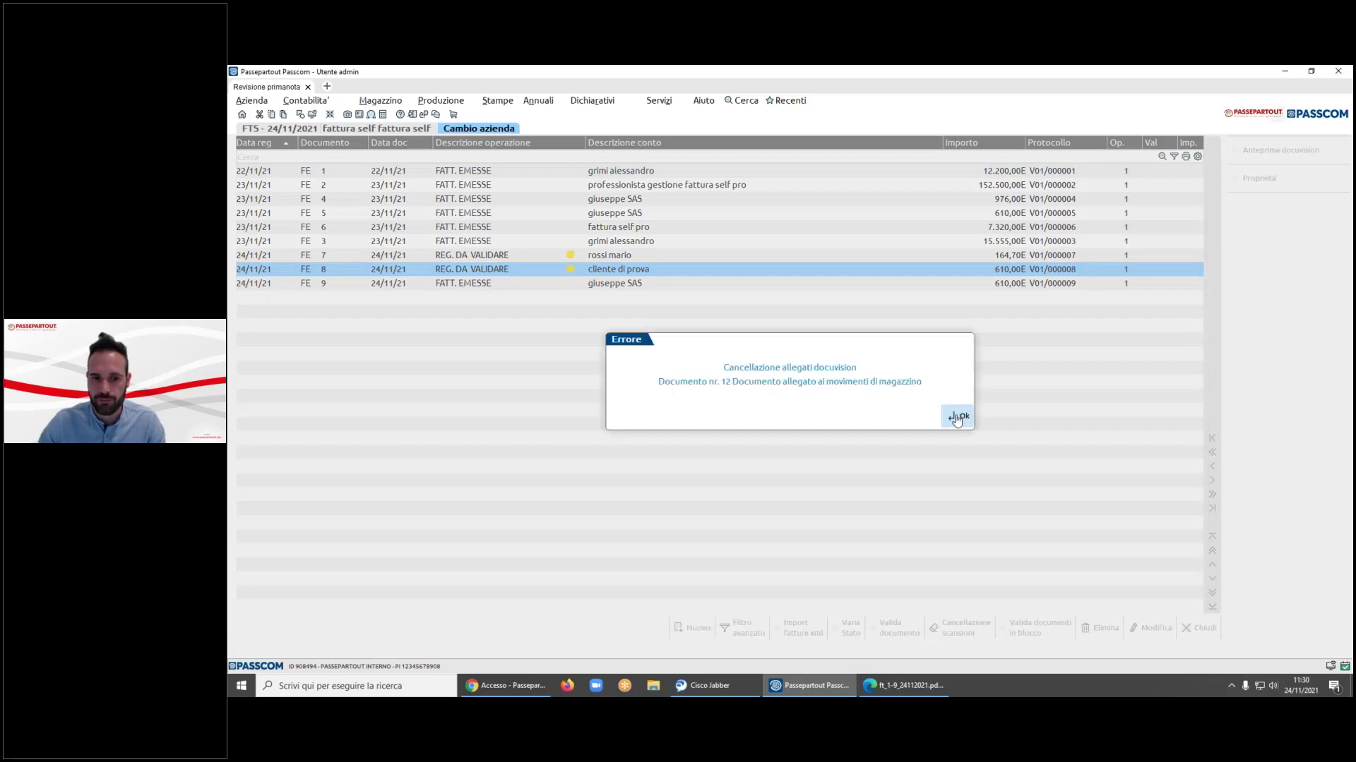
key("Up")
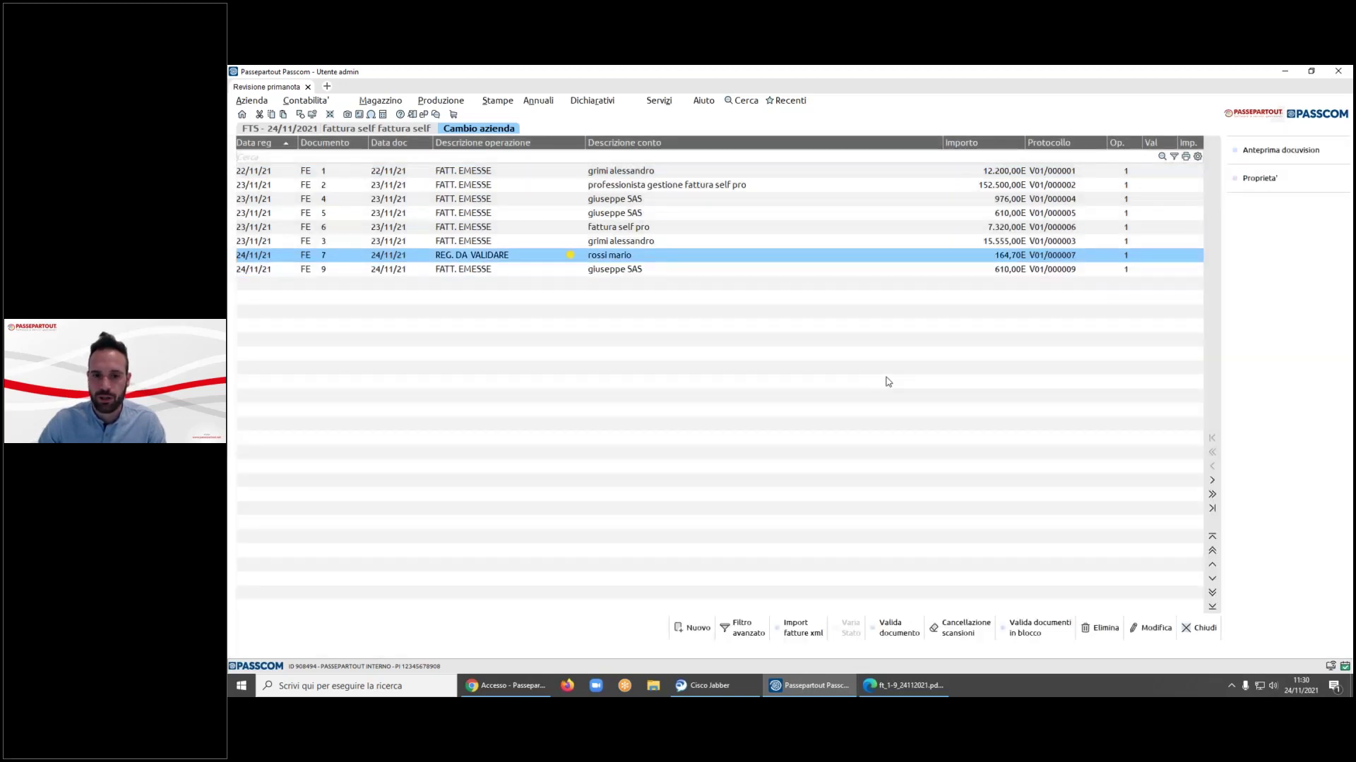